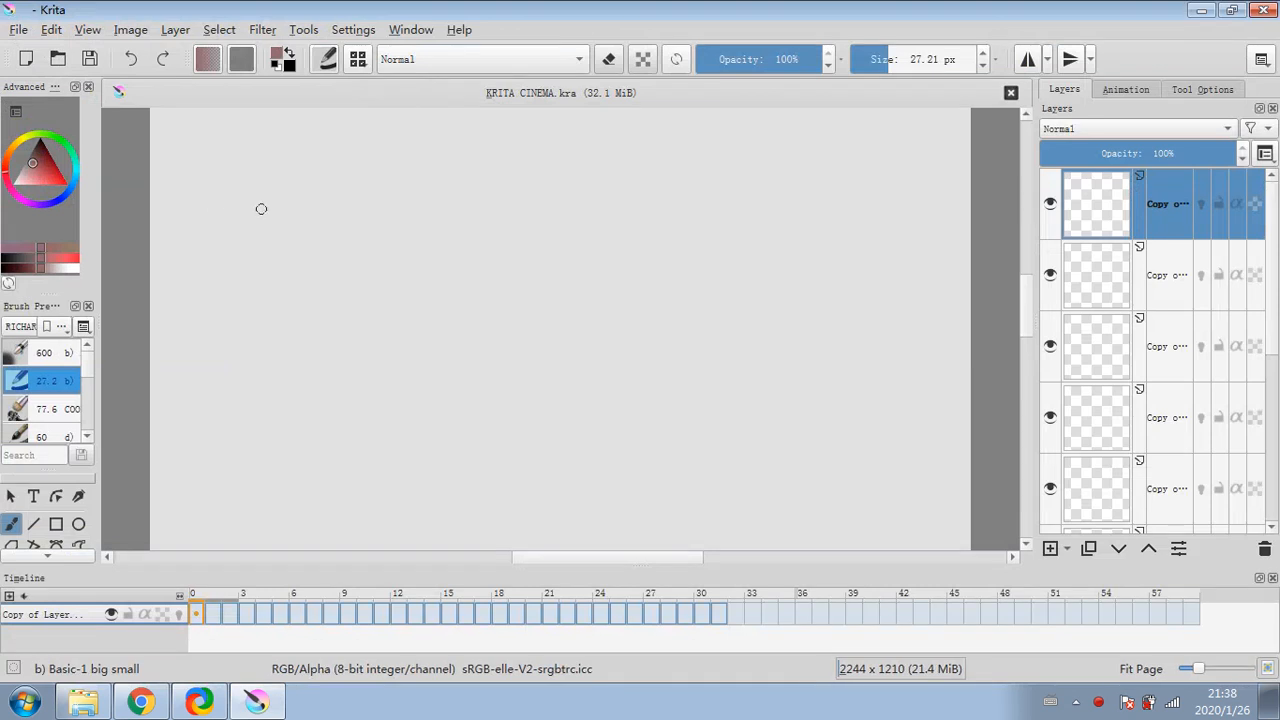
scroll(326, 247, "down", 1)
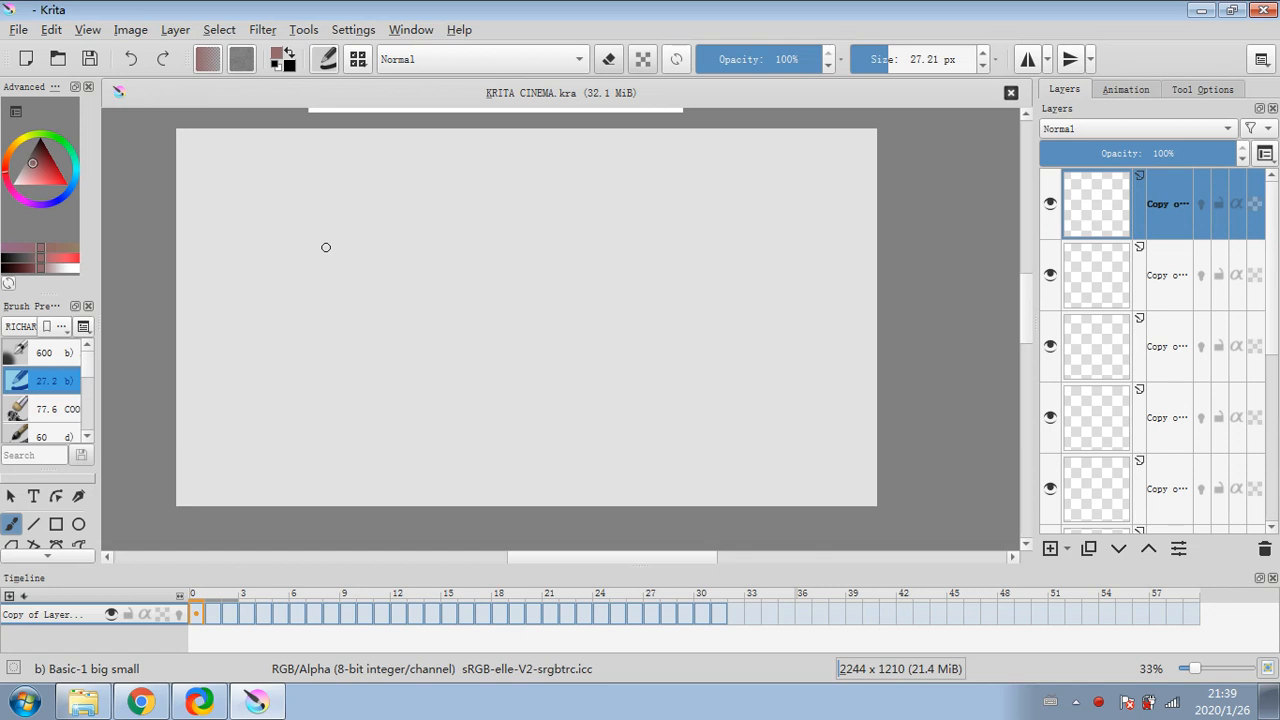
left_click(140, 704)
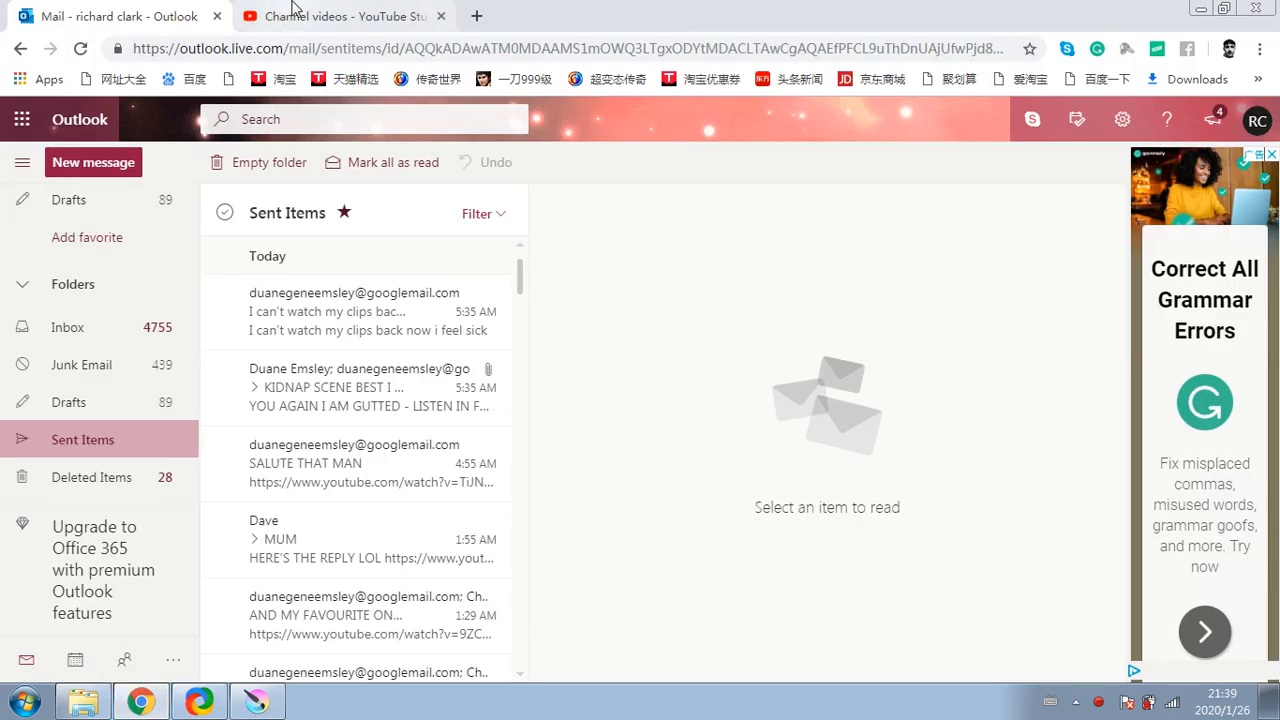
left_click(296, 14)
left_click(478, 17)
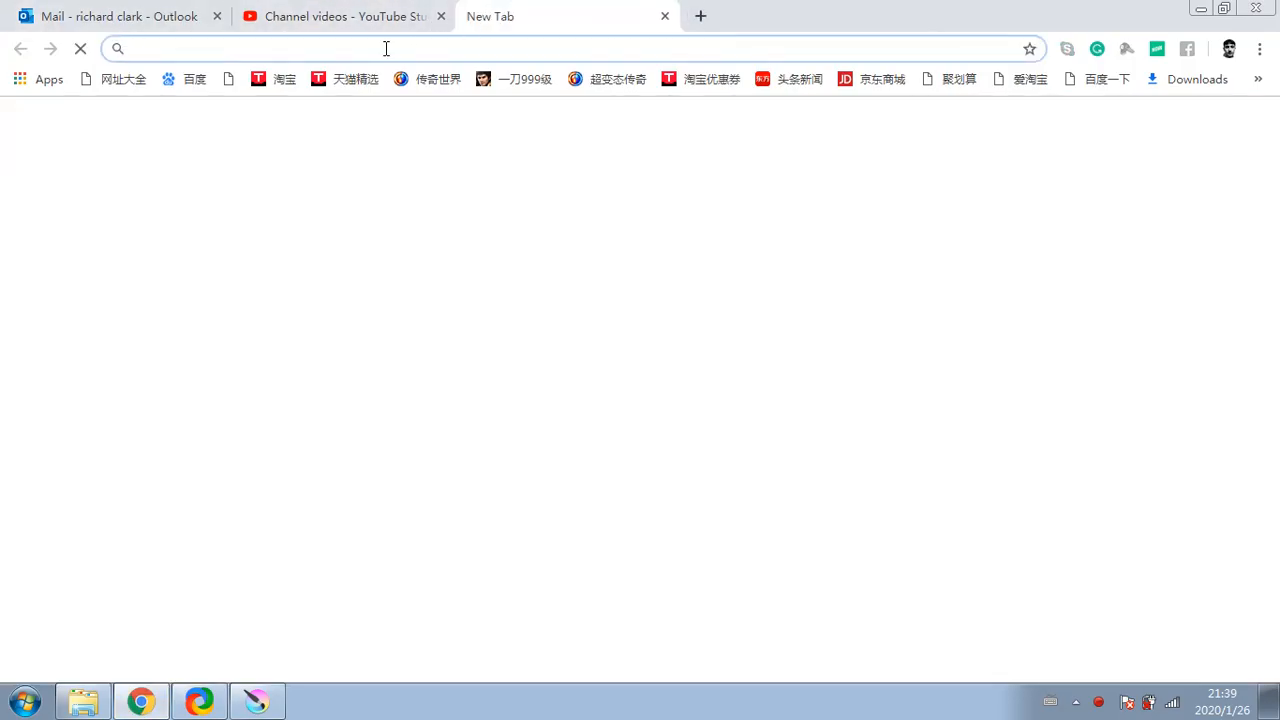
type("silhosketch.tumblr.com")
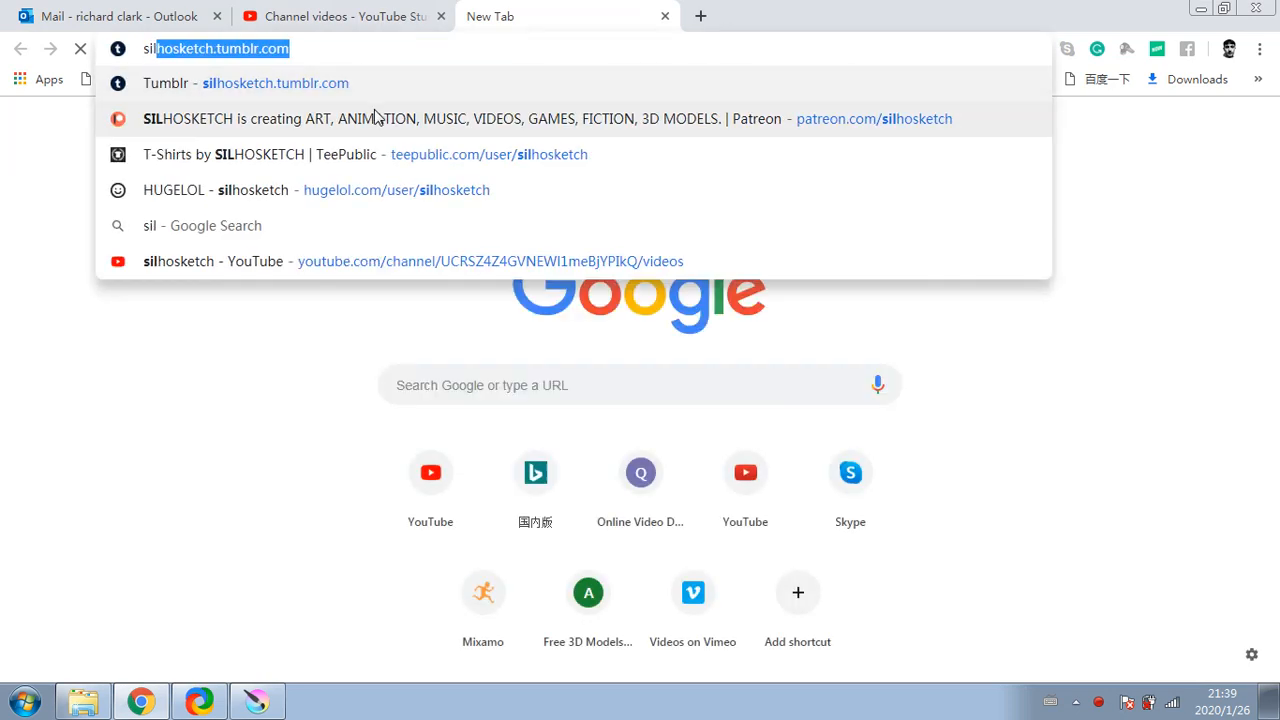
left_click(377, 117)
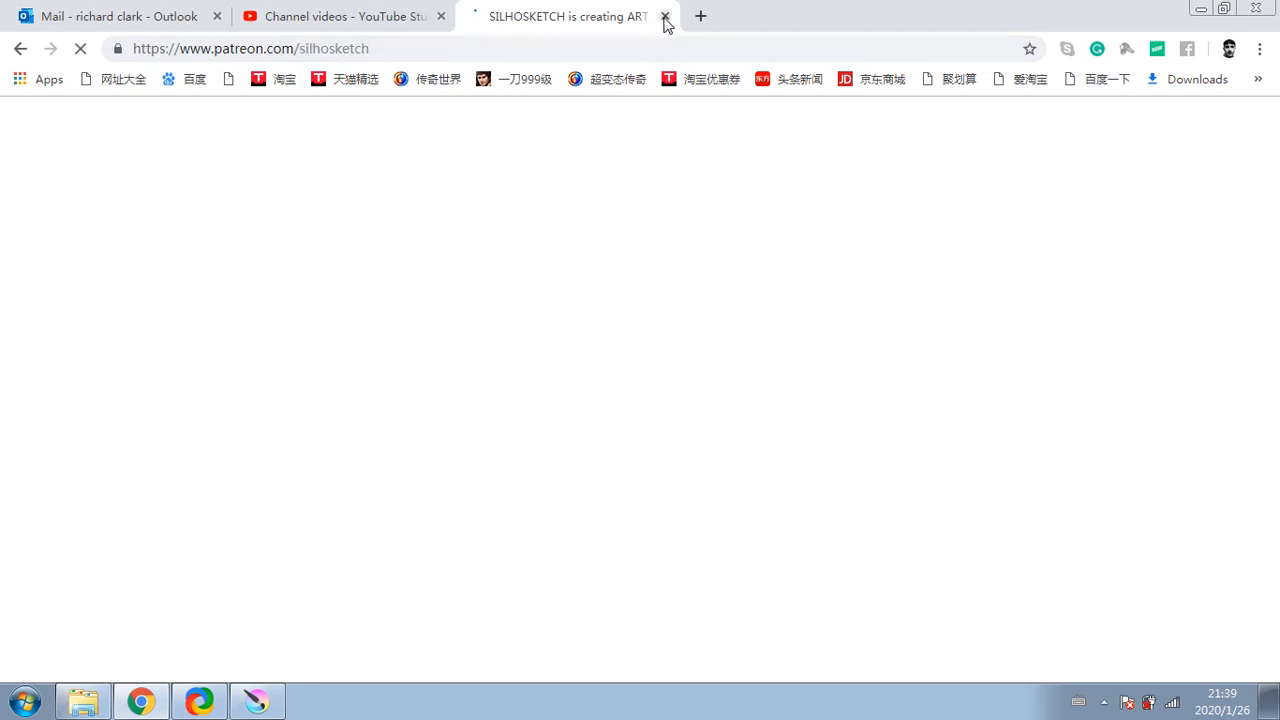
left_click(665, 17)
left_click(1201, 9)
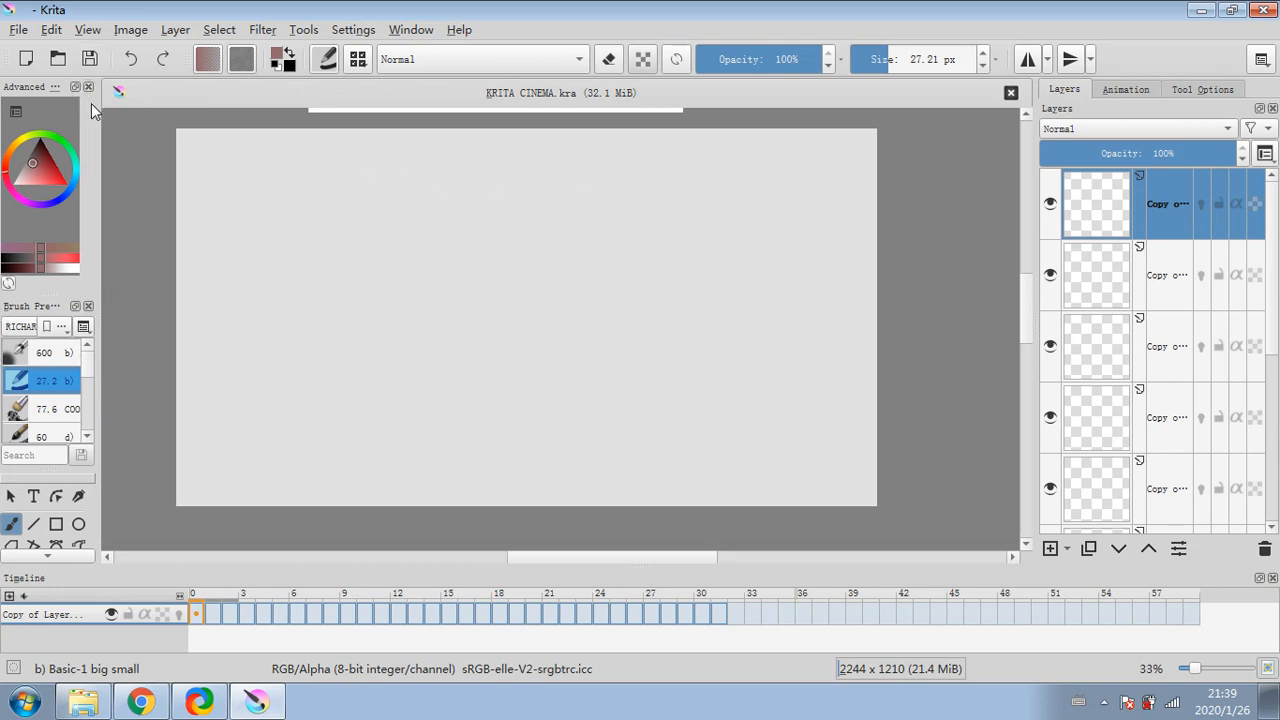
- Widen the color selector and brush preset area, and set the Basic-1 big brush size to 53.14 px
mouse_move(99, 100)
left_mouse_down()
mouse_move(270, 97)
mouse_move(4, 164)
mouse_move(160, 171)
mouse_move(104, 186)
mouse_move(114, 189)
mouse_move(157, 178)
left_mouse_up()
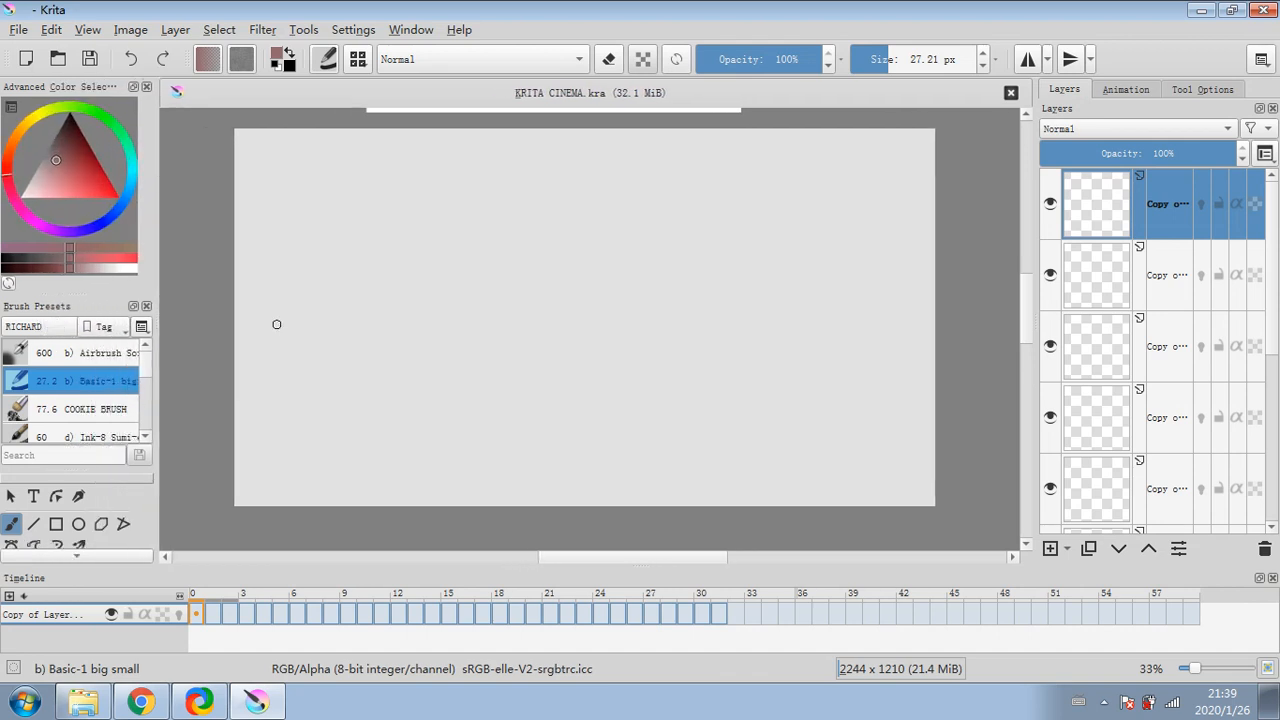
left_click_drag(888, 61, 866, 62)
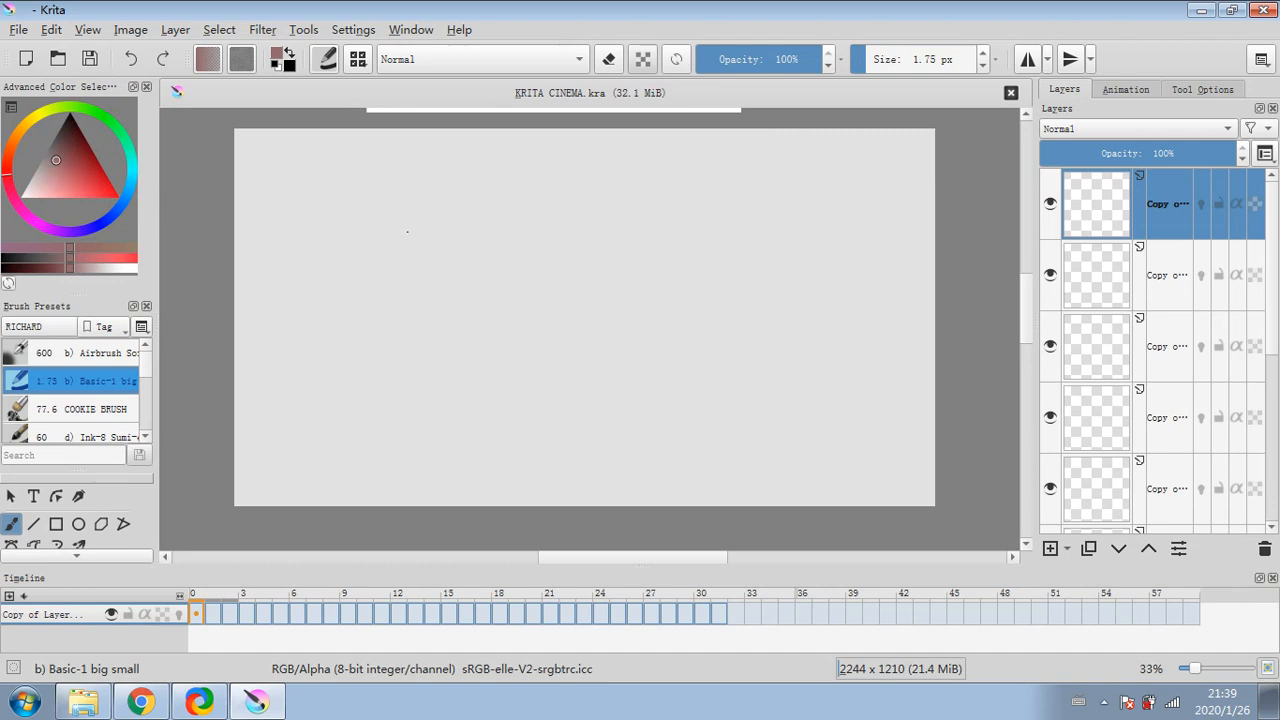
left_click(145, 437)
left_click(115, 412)
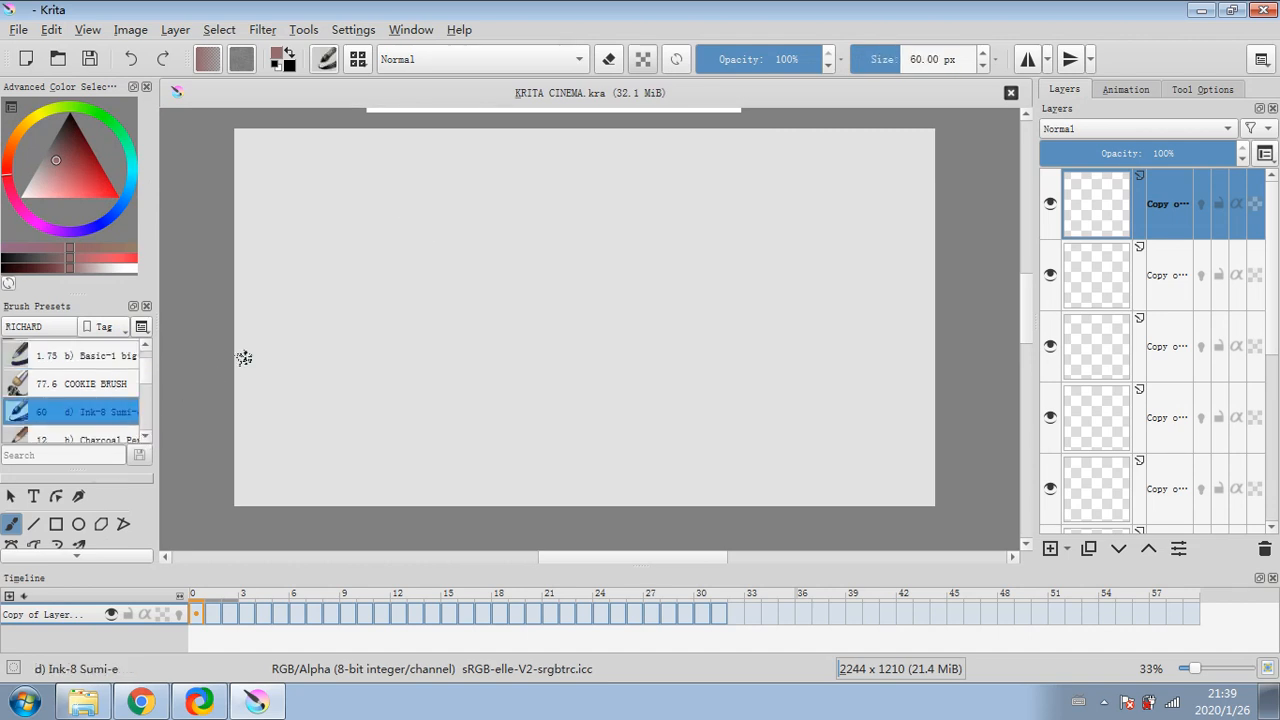
left_click(116, 358)
left_click(891, 60)
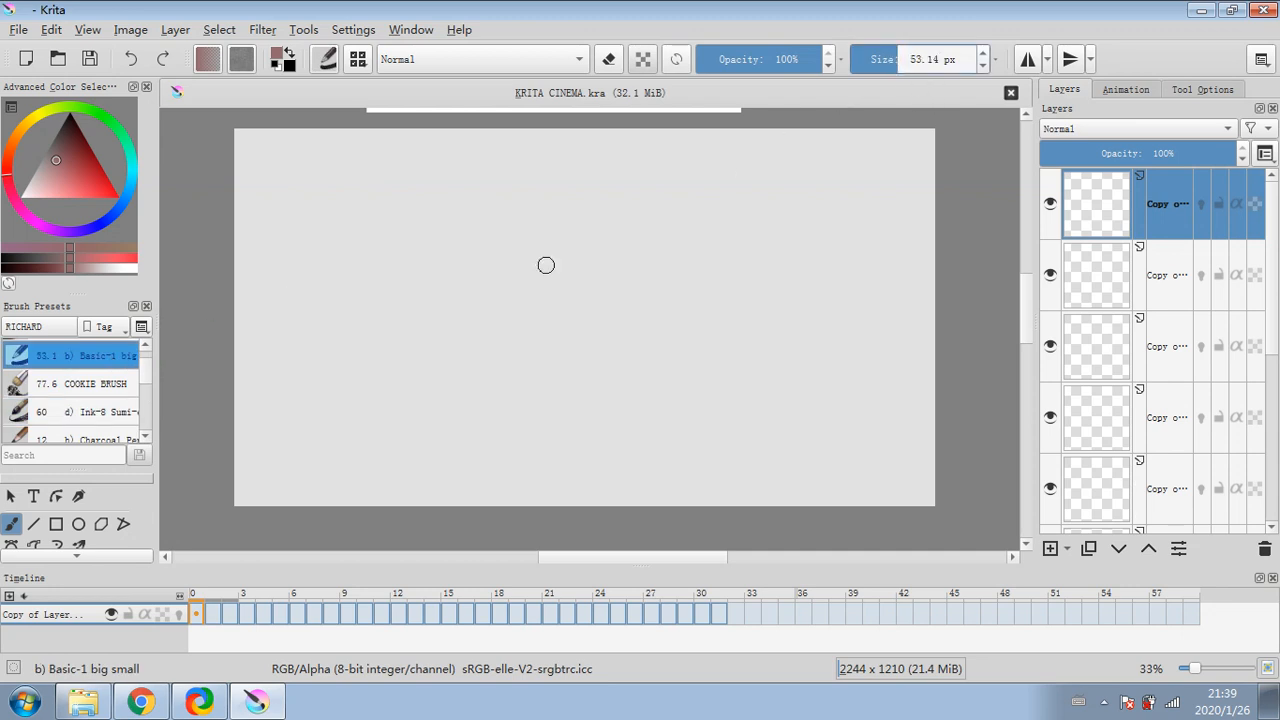
- Reset the painting colors to black and white, and undo the brown test scribble
mouse_move(445, 268)
left_mouse_down()
mouse_move(440, 305)
mouse_move(470, 285)
mouse_move(455, 250)
left_mouse_up()
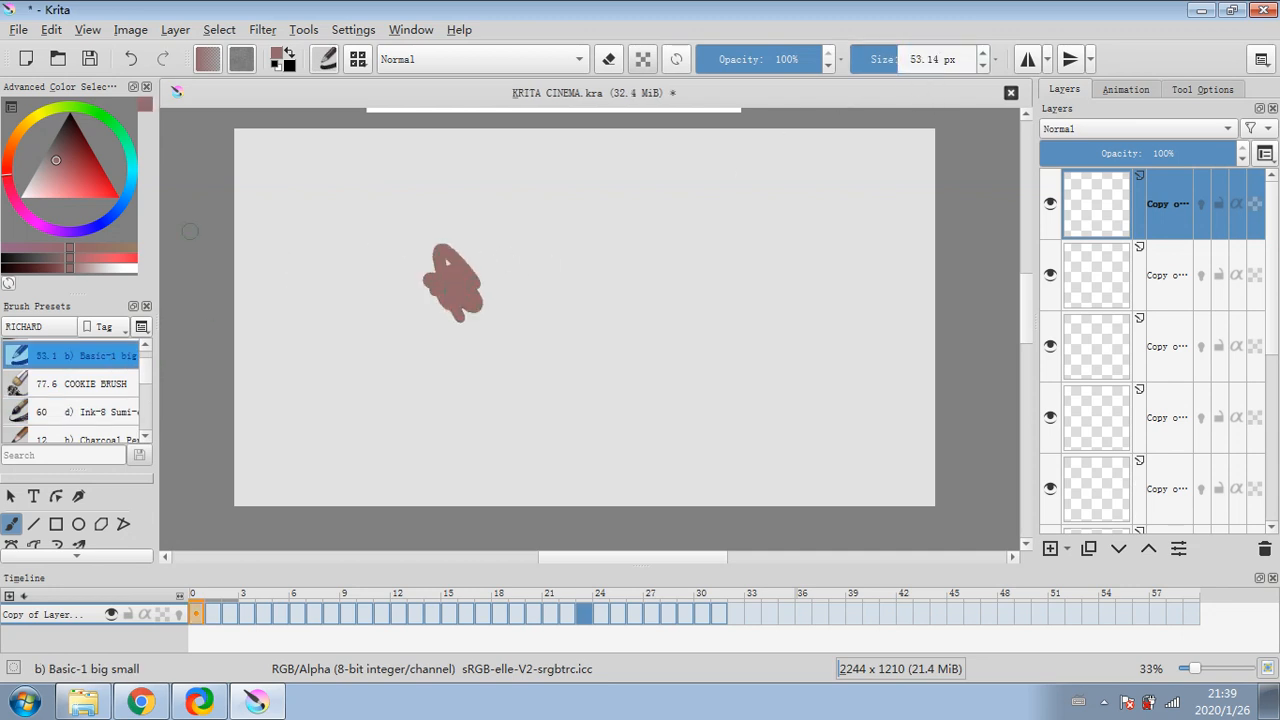
key("d")
key("ctrl+z")
- Scribble a rough black standing figure with loose overlapping strokes on the left half of the canvas
mouse_move(440, 334)
left_mouse_down()
mouse_move(455, 300)
mouse_move(412, 310)
mouse_move(455, 250)
mouse_move(475, 280)
mouse_move(460, 198)
mouse_move(470, 315)
mouse_move(440, 460)
mouse_move(456, 373)
mouse_move(420, 330)
mouse_move(415, 255)
mouse_move(514, 257)
mouse_move(513, 400)
left_mouse_up()
left_click_drag(436, 370, 423, 451)
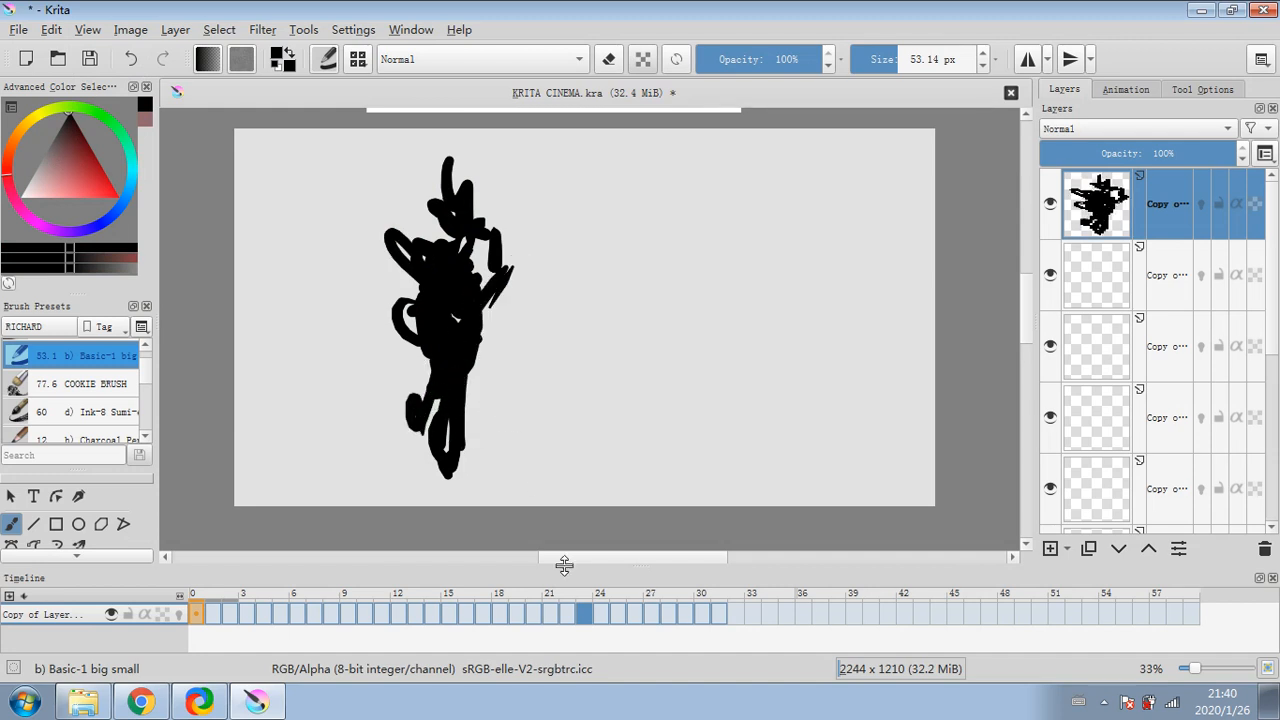
mouse_move(500, 355)
left_mouse_down()
mouse_move(422, 329)
mouse_move(499, 284)
mouse_move(518, 299)
mouse_move(427, 291)
mouse_move(396, 315)
mouse_move(522, 275)
mouse_move(495, 332)
mouse_move(526, 266)
mouse_move(551, 417)
mouse_move(433, 500)
mouse_move(471, 356)
mouse_move(430, 237)
mouse_move(471, 511)
left_mouse_up()
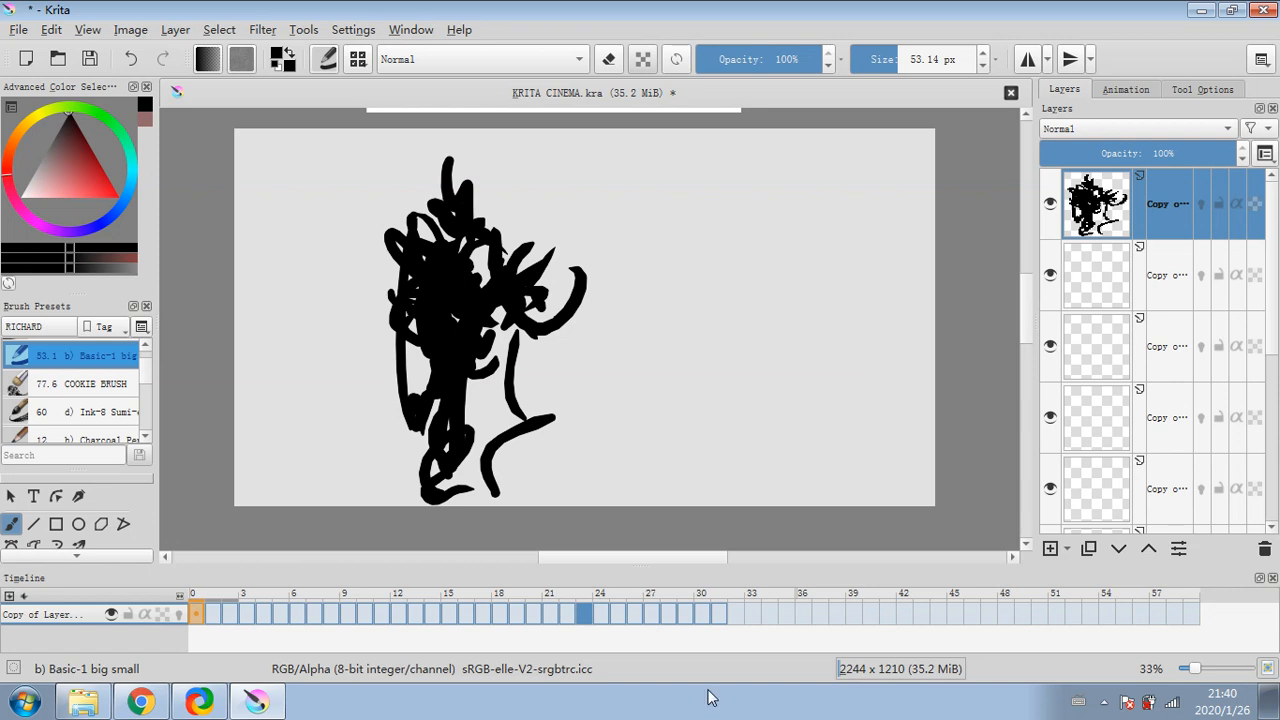
mouse_move(385, 268)
left_mouse_down()
mouse_move(493, 388)
mouse_move(386, 284)
mouse_move(431, 349)
mouse_move(400, 341)
mouse_move(435, 444)
left_mouse_up()
- Lower the scribble layer's opacity to 43% and add a new layer above it
left_click_drag(1178, 149, 1125, 153)
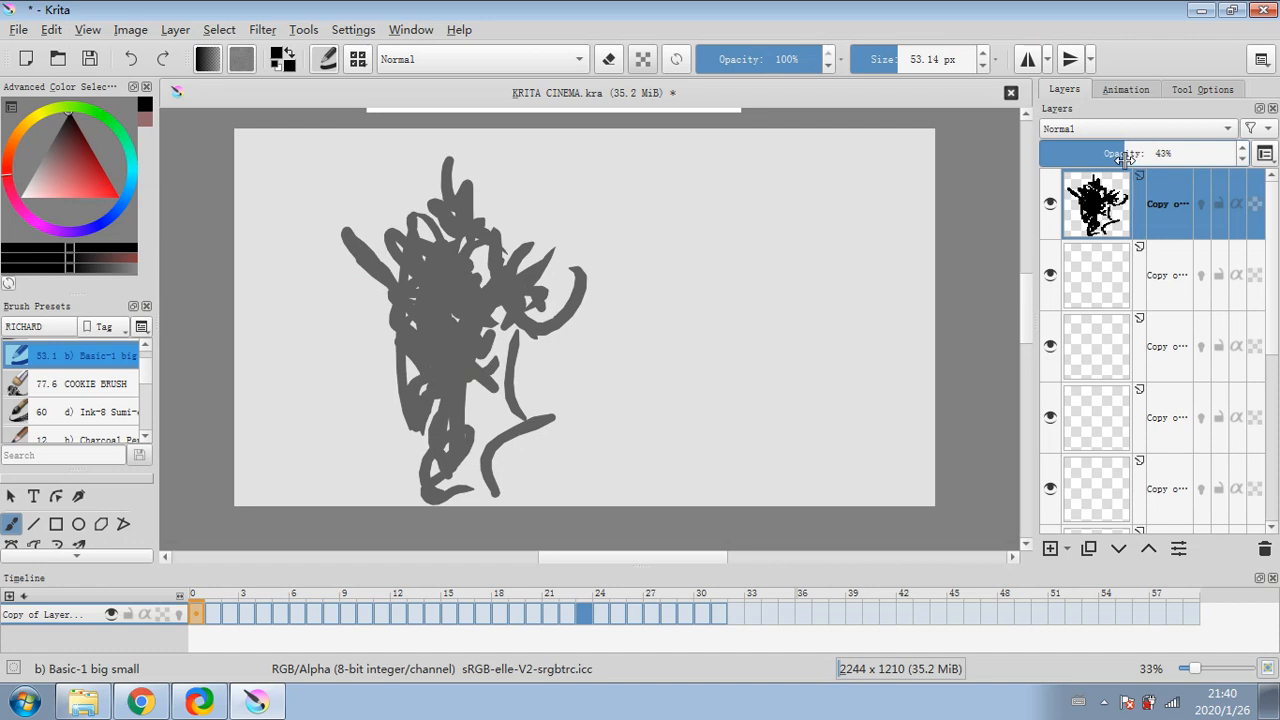
left_click(1052, 548)
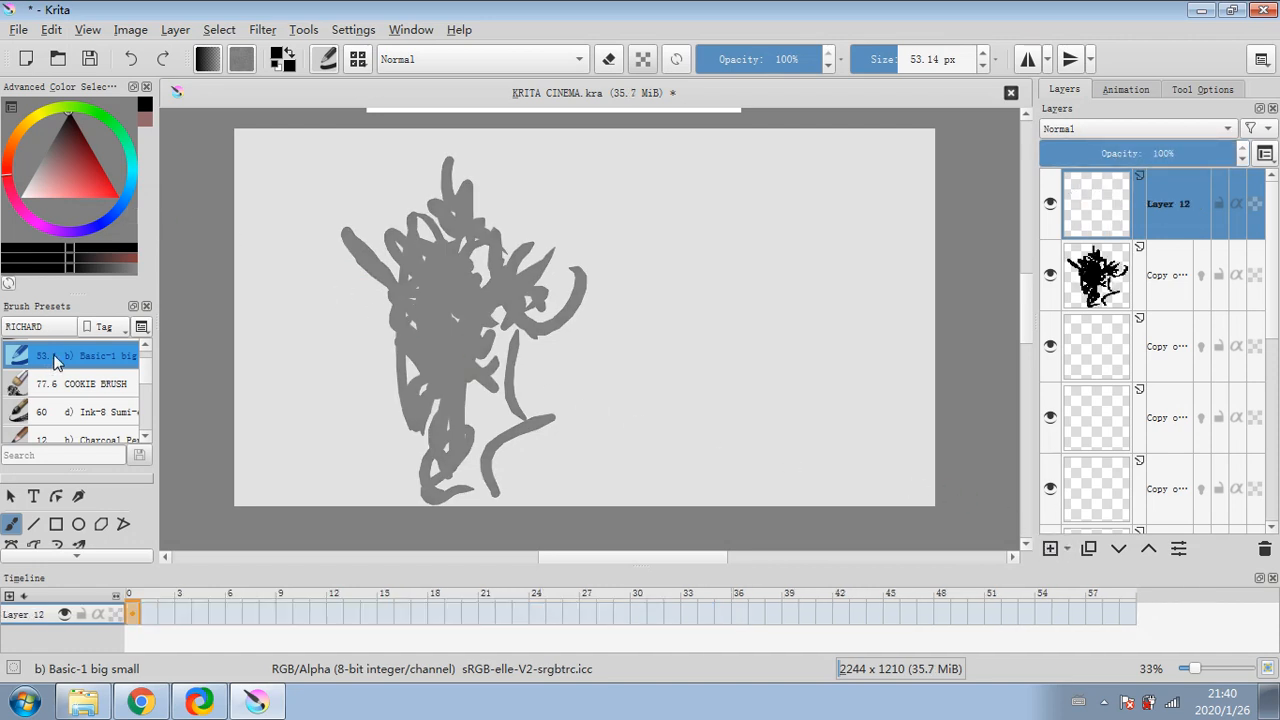
- Set the Basic-1 big brush size to 1.75 px for fine line work
left_click(903, 62)
type("1.75")
key("Return")
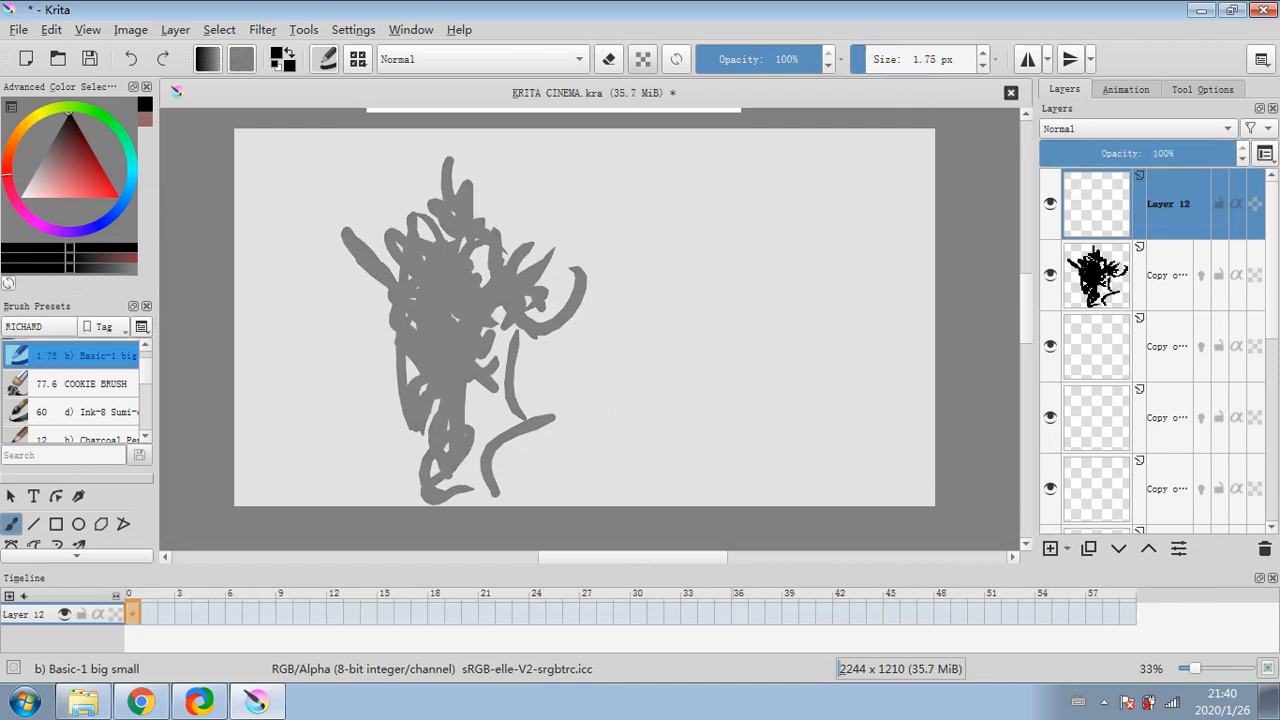
- Delete the two topmost layers and add a new layer directly above the gray background layer
left_click(1264, 549)
left_click(1264, 549)
left_click(1165, 450)
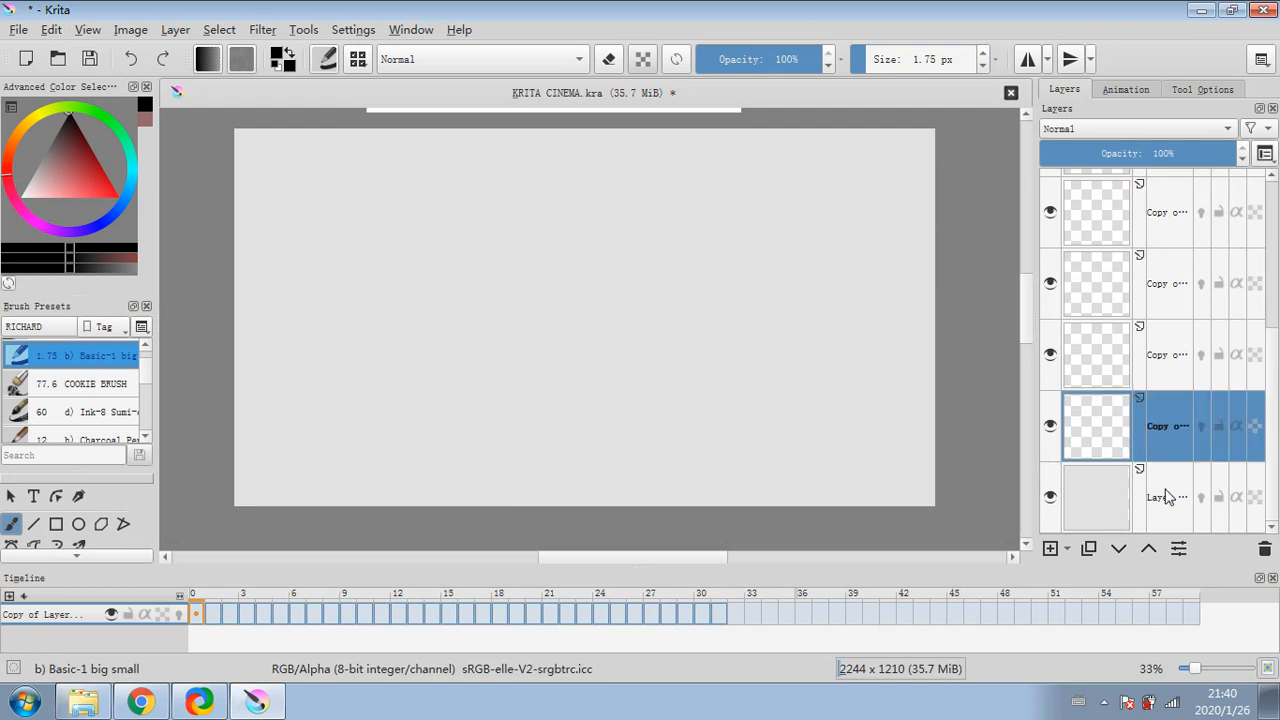
left_click(1168, 497)
left_click(1050, 549)
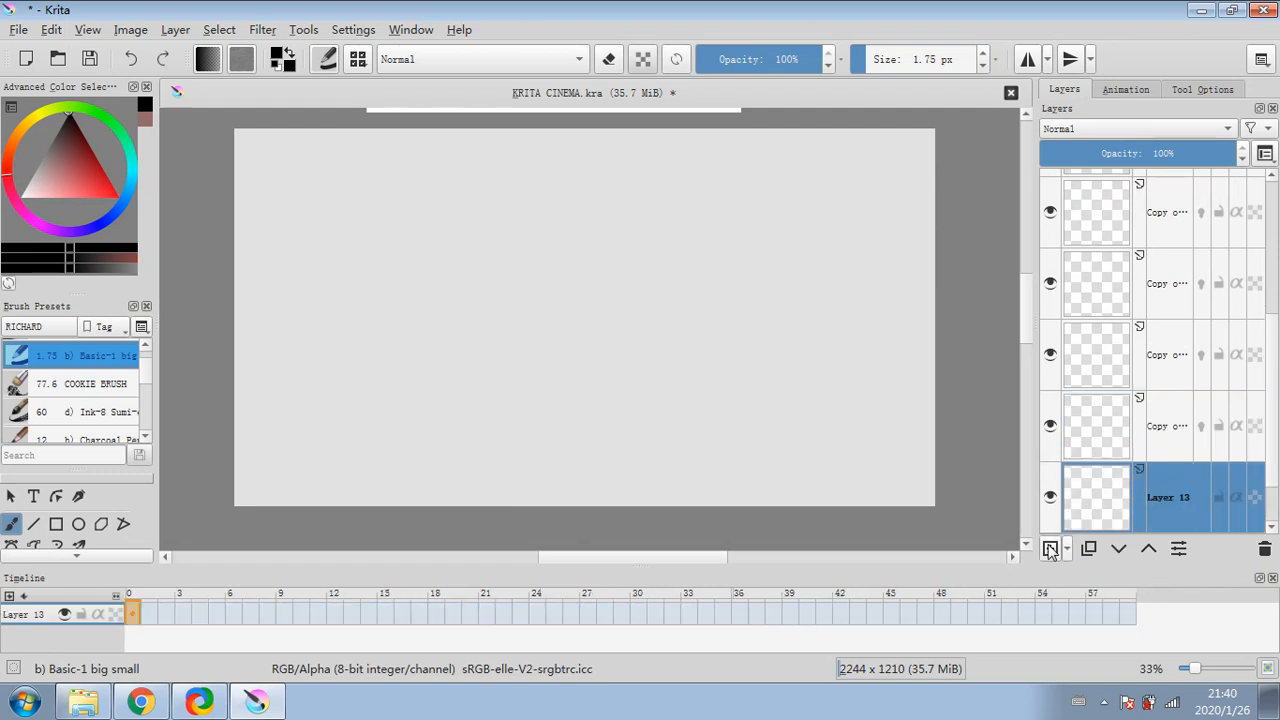
- Switch to the Ink-8 Sumi-e brush and set its size to 101.31 px
left_click(86, 412)
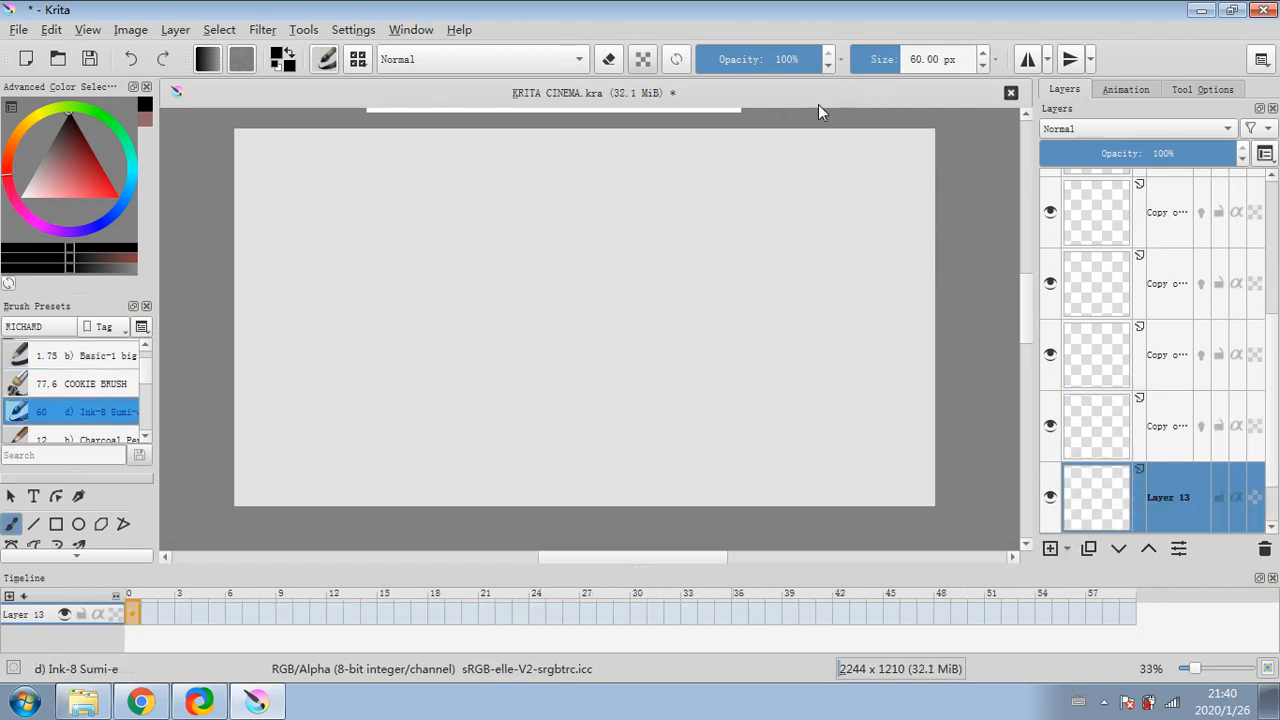
left_click(909, 58)
mouse_move(440, 380)
left_mouse_down()
mouse_move(466, 353)
mouse_move(442, 357)
mouse_move(431, 322)
mouse_move(460, 375)
mouse_move(497, 300)
mouse_move(394, 256)
mouse_move(380, 393)
mouse_move(547, 192)
mouse_move(471, 234)
left_mouse_up()
left_click_drag(490, 167, 443, 225)
left_click(131, 56)
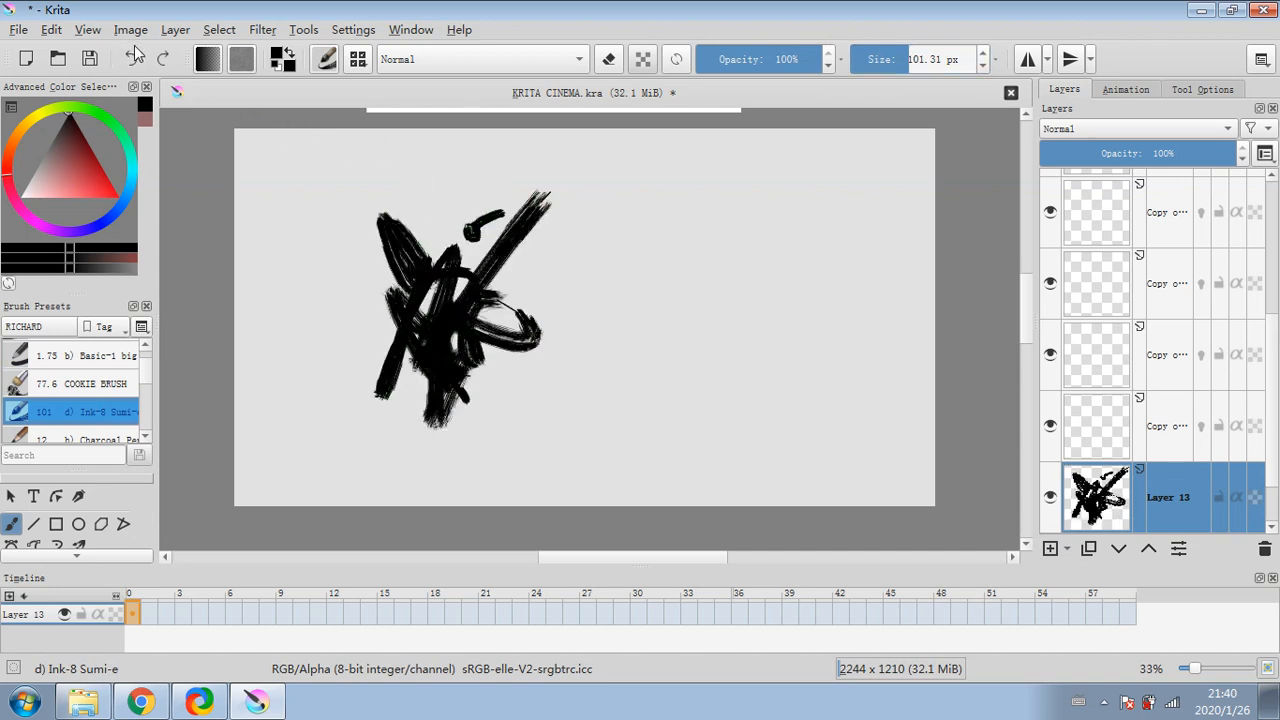
left_click(134, 57)
left_click(134, 57)
left_click(134, 57)
left_click(135, 58)
left_click(135, 58)
left_click(137, 59)
left_click(137, 59)
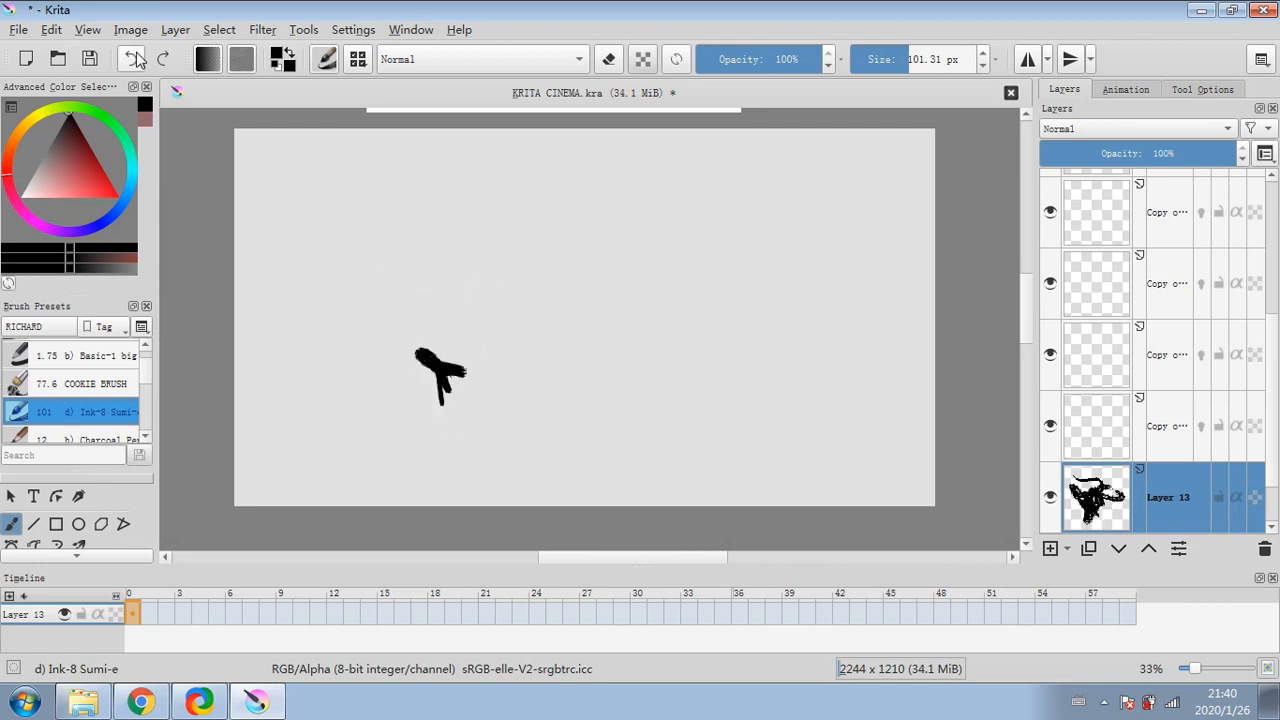
left_click(137, 59)
- Rough out a gestural figure on Layer 13 at 19% opacity, and raise the layer's opacity to 29%
left_click(1079, 151)
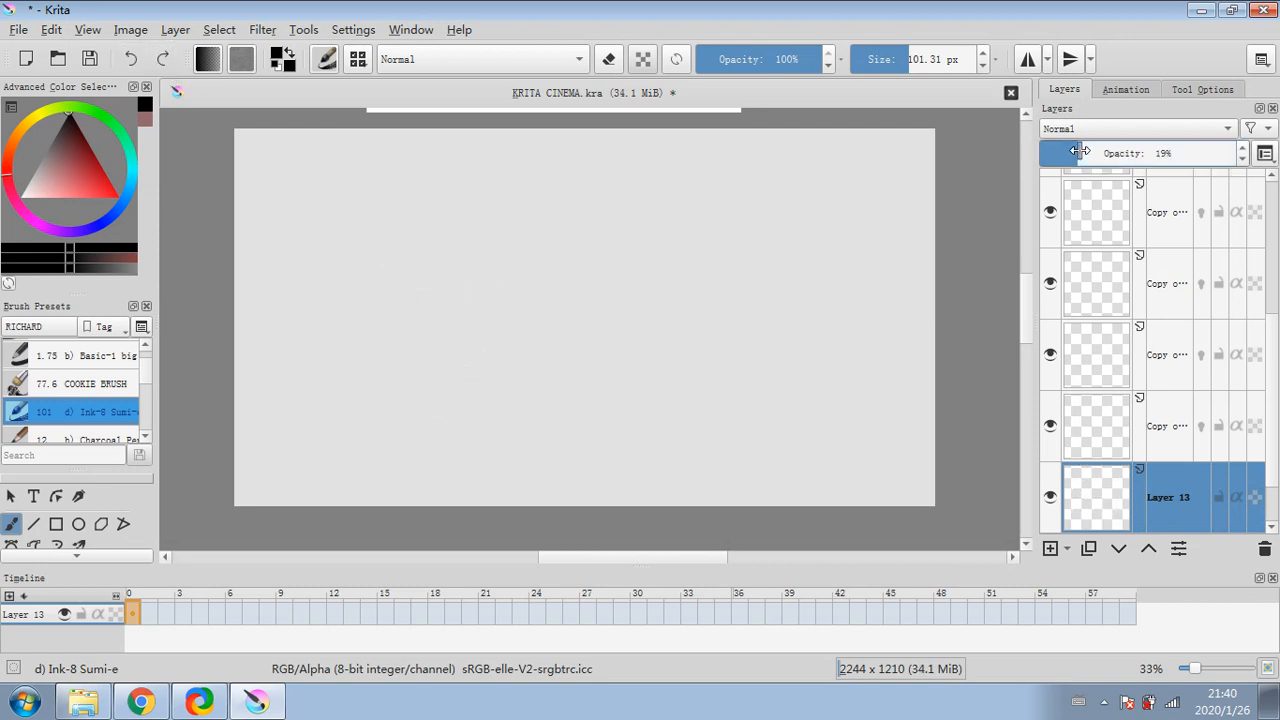
mouse_move(414, 403)
left_mouse_down()
mouse_move(398, 361)
mouse_move(412, 352)
mouse_move(461, 378)
mouse_move(404, 326)
mouse_move(436, 340)
mouse_move(457, 323)
mouse_move(424, 312)
mouse_move(384, 335)
mouse_move(436, 288)
mouse_move(444, 311)
mouse_move(329, 291)
mouse_move(314, 237)
mouse_move(332, 201)
mouse_move(420, 340)
mouse_move(496, 386)
mouse_move(438, 316)
mouse_move(479, 249)
mouse_move(504, 269)
mouse_move(465, 240)
mouse_move(492, 165)
mouse_move(456, 203)
mouse_move(429, 471)
left_mouse_up()
left_click(1098, 152)
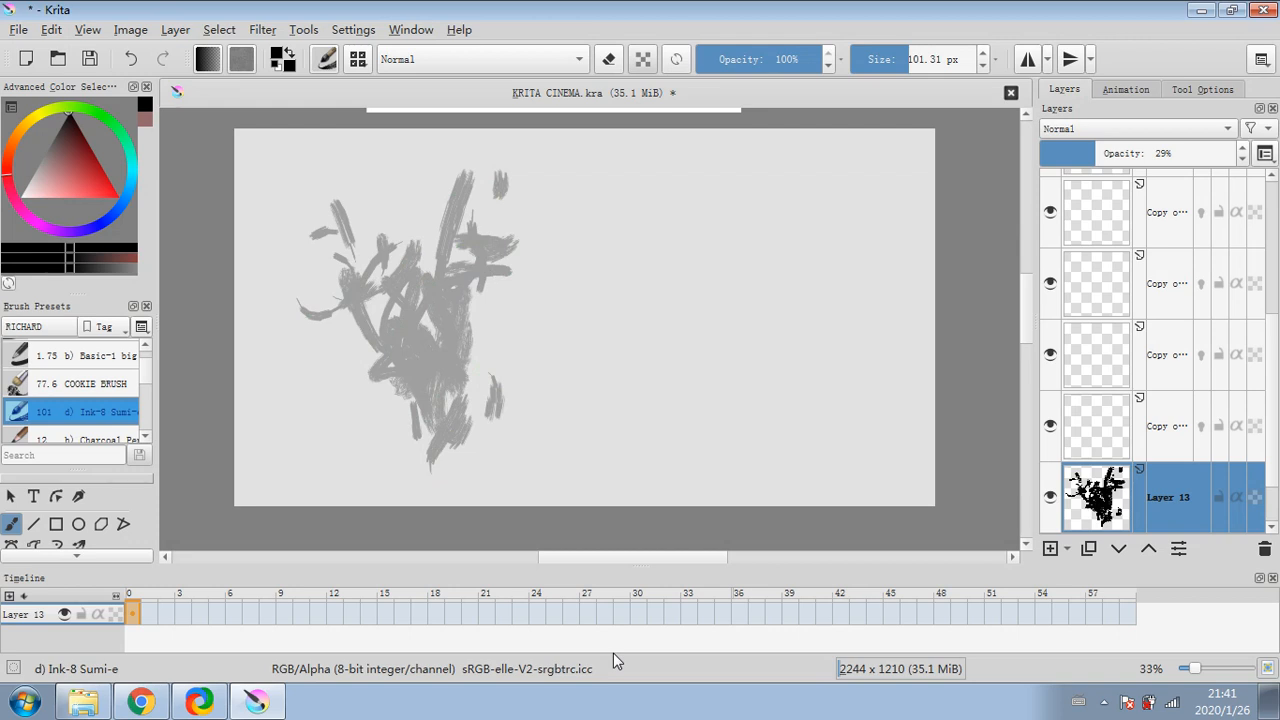
- Build up the figure's head, arms and legs with loose ink strokes, and lower Layer 13's opacity to 23%
mouse_move(432, 252)
left_mouse_down()
mouse_move(407, 197)
mouse_move(412, 228)
left_mouse_up()
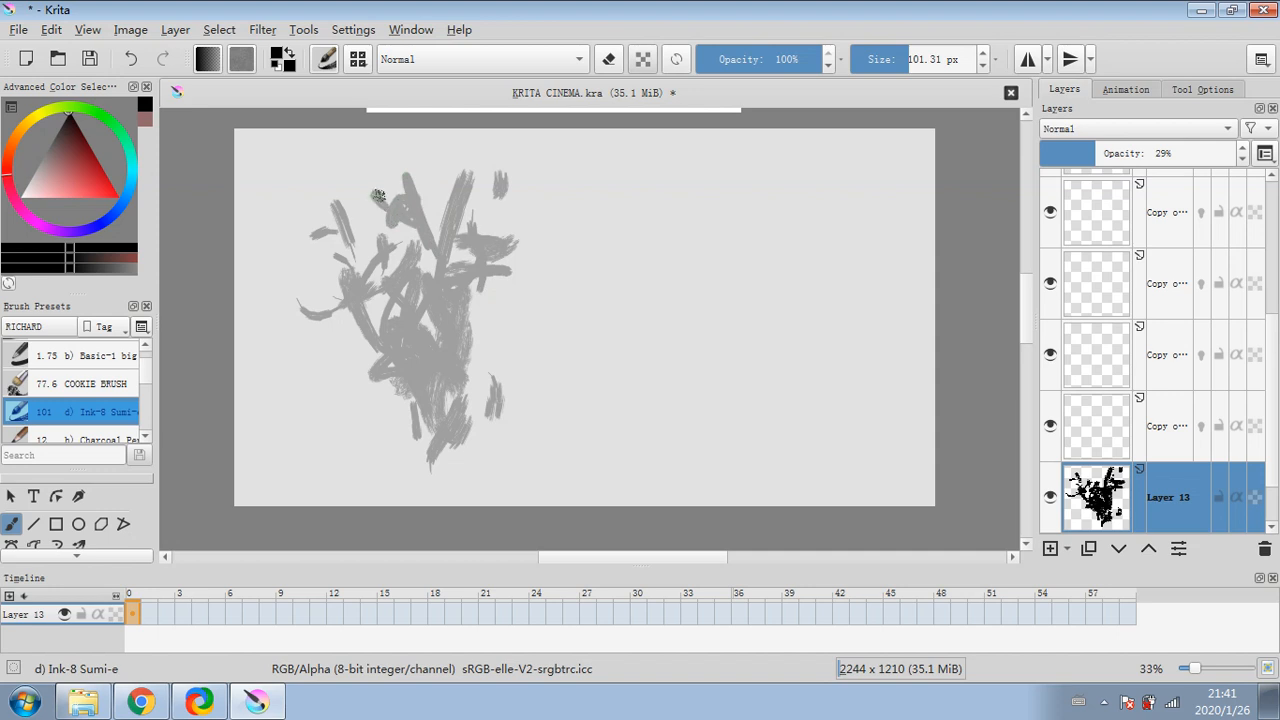
mouse_move(345, 158)
left_mouse_down()
mouse_move(397, 218)
mouse_move(465, 225)
left_mouse_up()
mouse_move(420, 395)
left_mouse_down()
mouse_move(360, 455)
mouse_move(350, 500)
mouse_move(395, 470)
left_mouse_up()
mouse_move(470, 445)
left_mouse_down()
mouse_move(445, 505)
mouse_move(476, 439)
left_mouse_up()
left_click_drag(352, 308, 370, 350)
left_click_drag(303, 246, 308, 280)
left_click_drag(310, 275, 343, 238)
left_click_drag(380, 236, 357, 274)
left_click_drag(423, 212, 445, 192)
left_click_drag(385, 210, 342, 187)
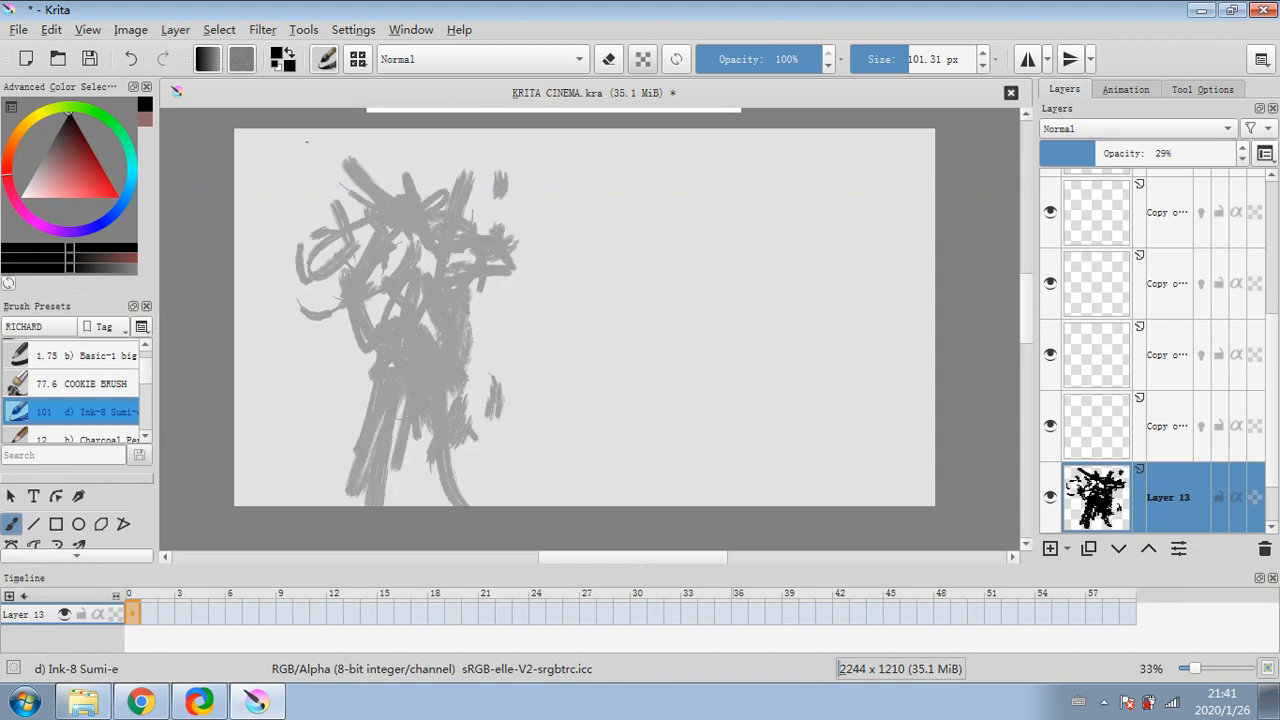
left_click_drag(309, 141, 337, 190)
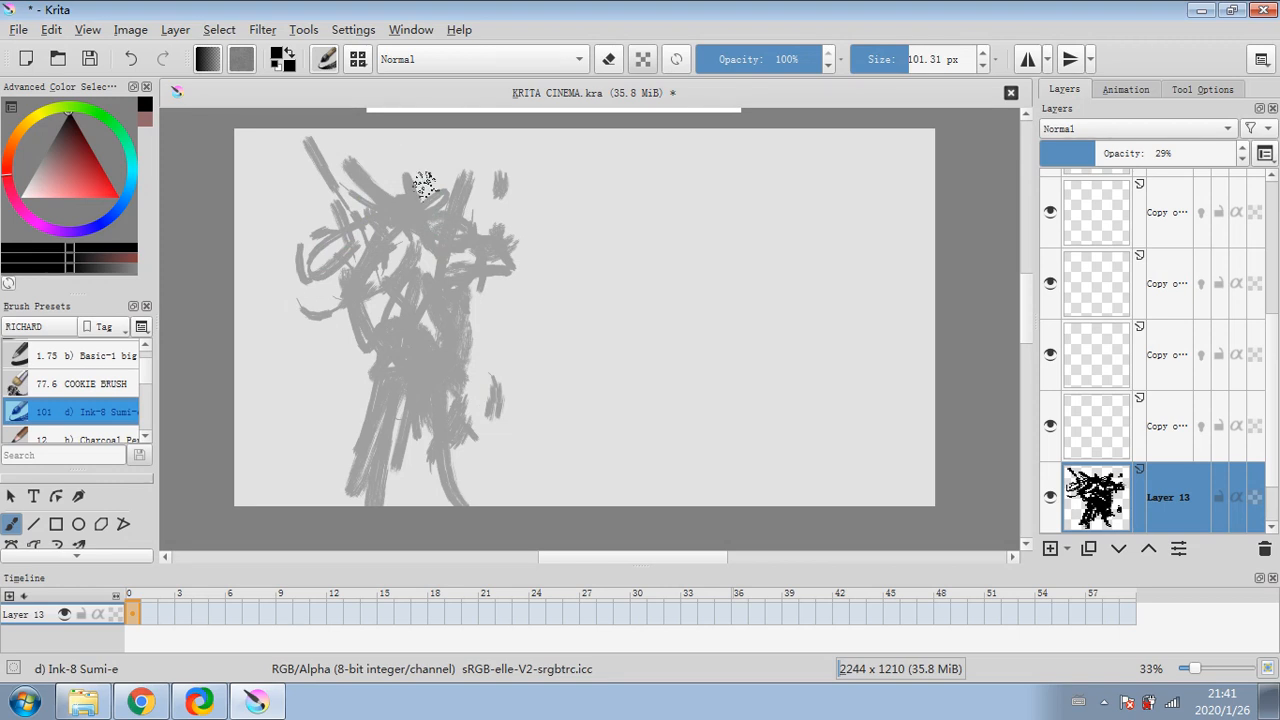
left_click_drag(408, 192, 390, 165)
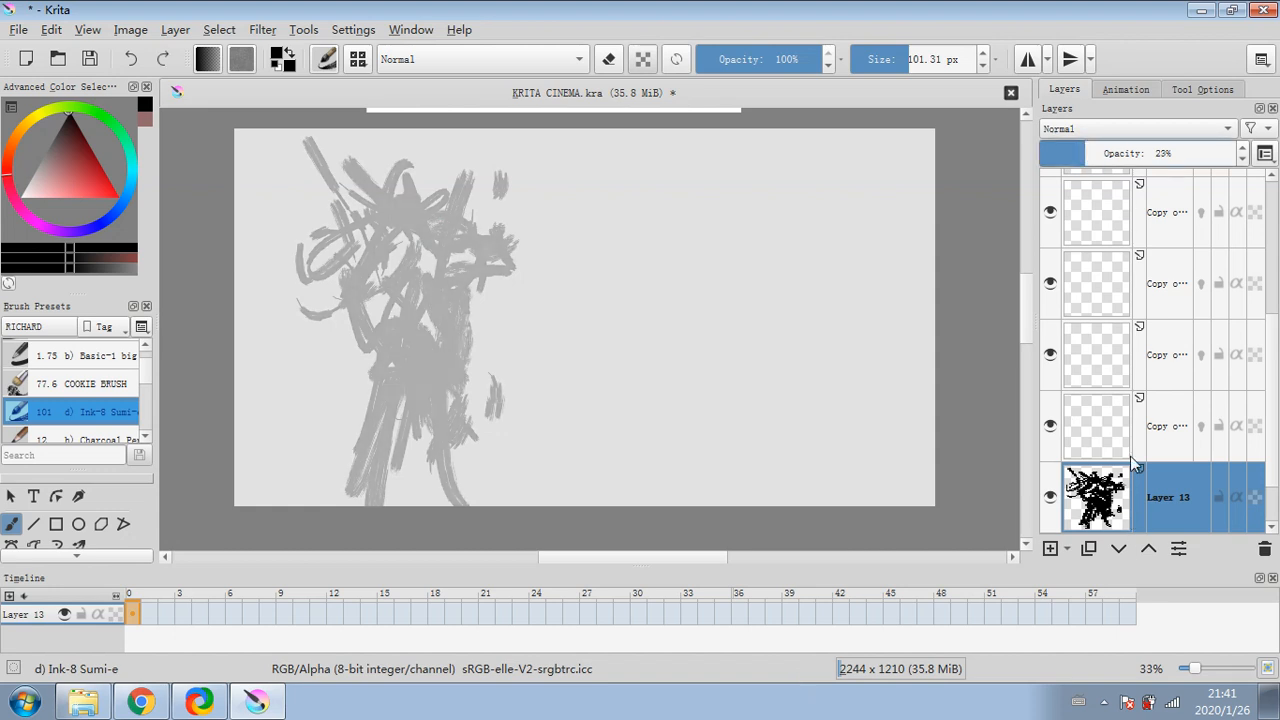
- Select the layer just above the rough sketch and set the Basic-1 big brush to 2.92 px
left_click(1157, 440)
left_click(115, 356)
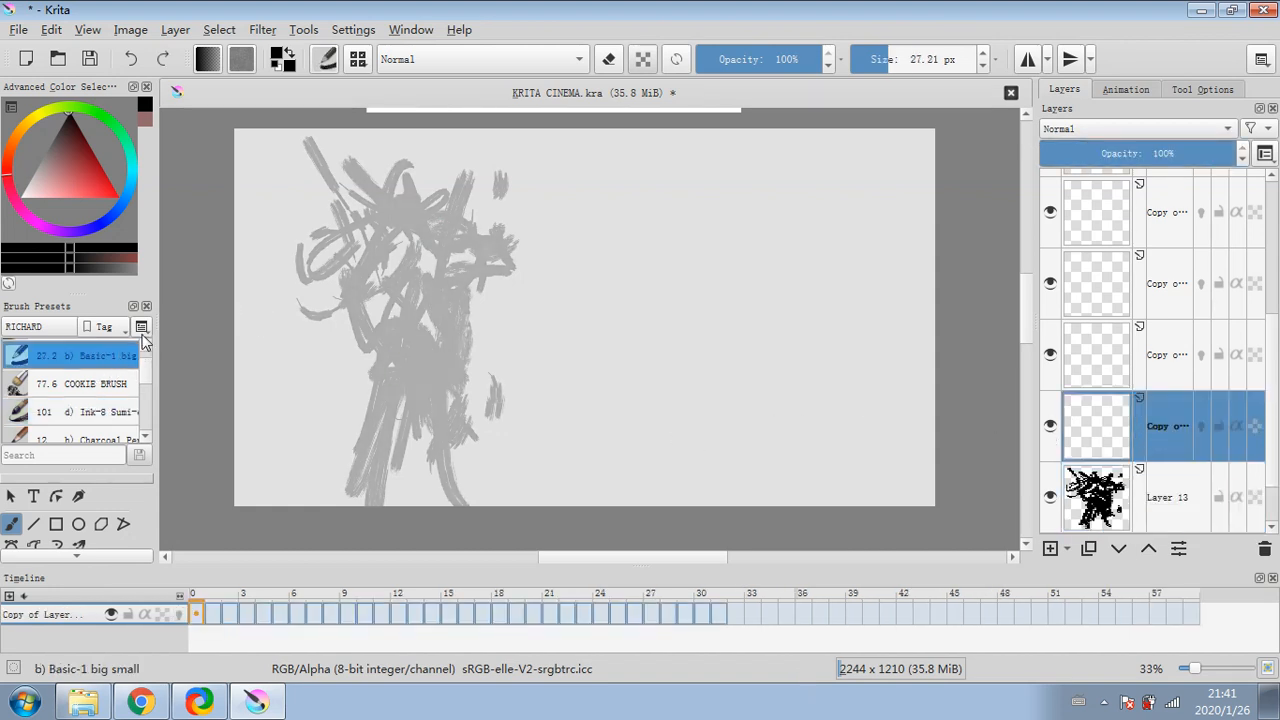
left_click_drag(885, 59, 868, 59)
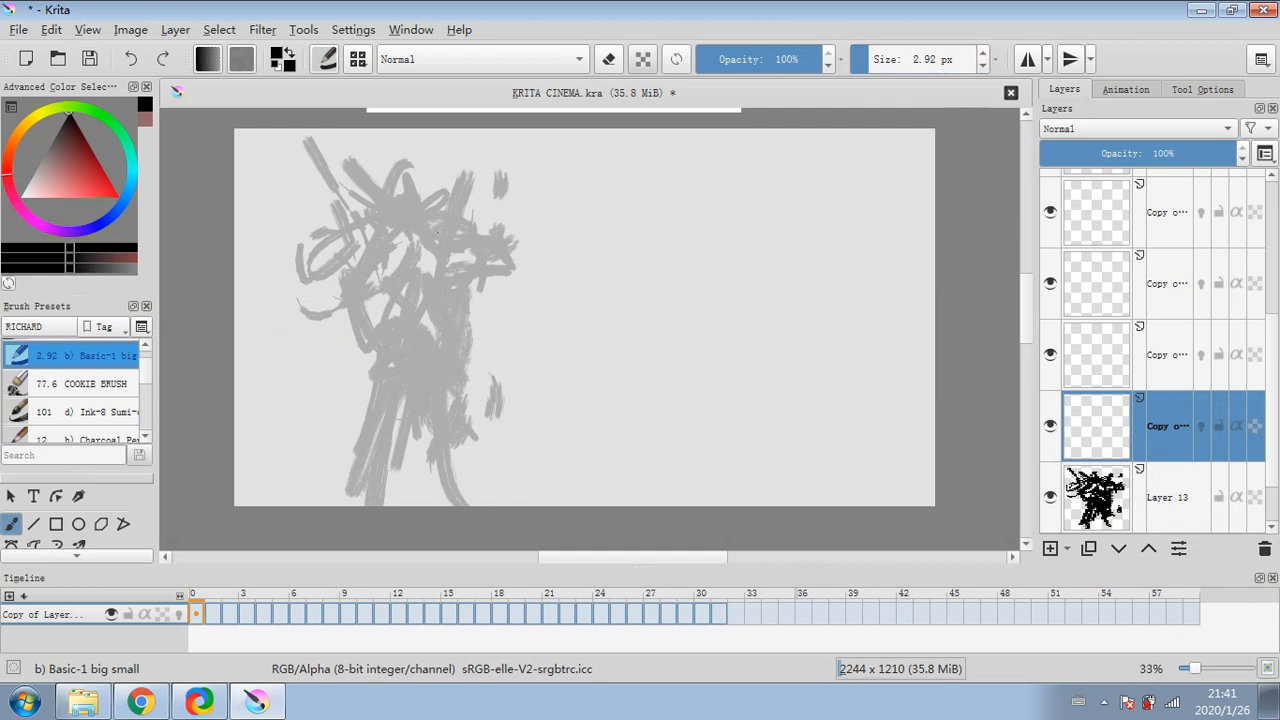
scroll(435, 232, "up", 2)
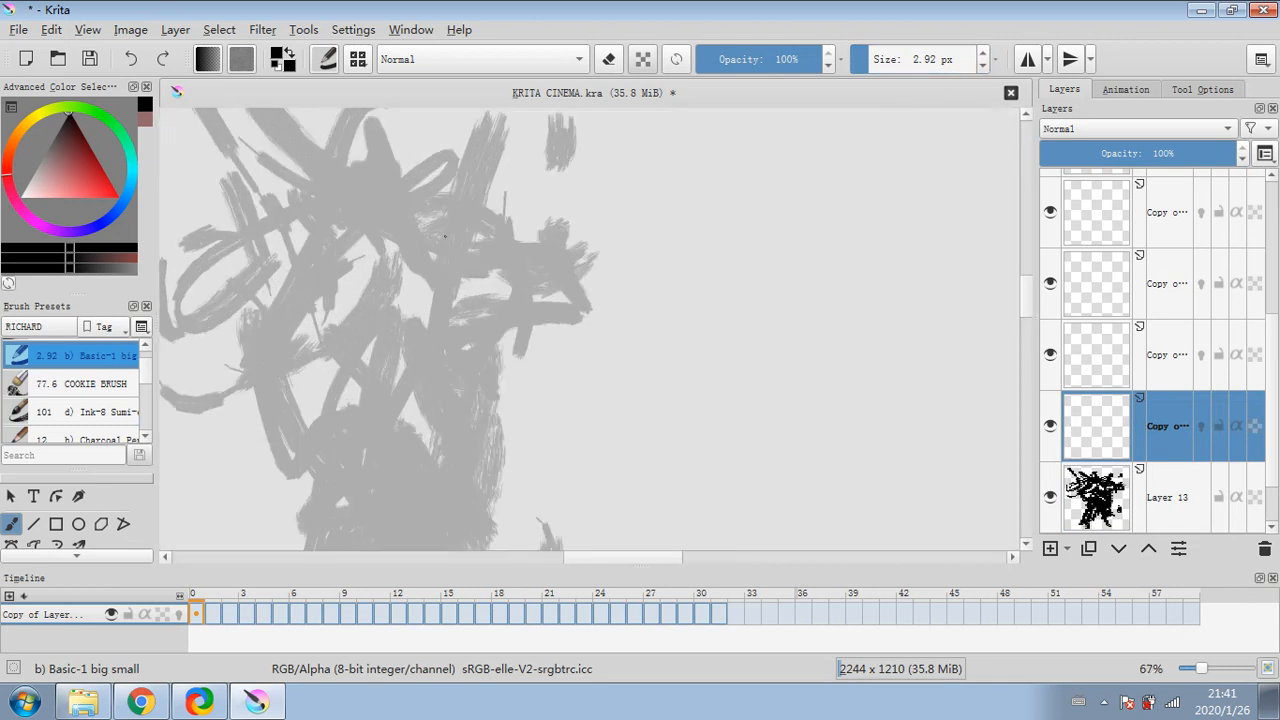
mouse_move(435, 232)
left_mouse_down()
mouse_move(491, 260)
mouse_move(463, 286)
left_mouse_up()
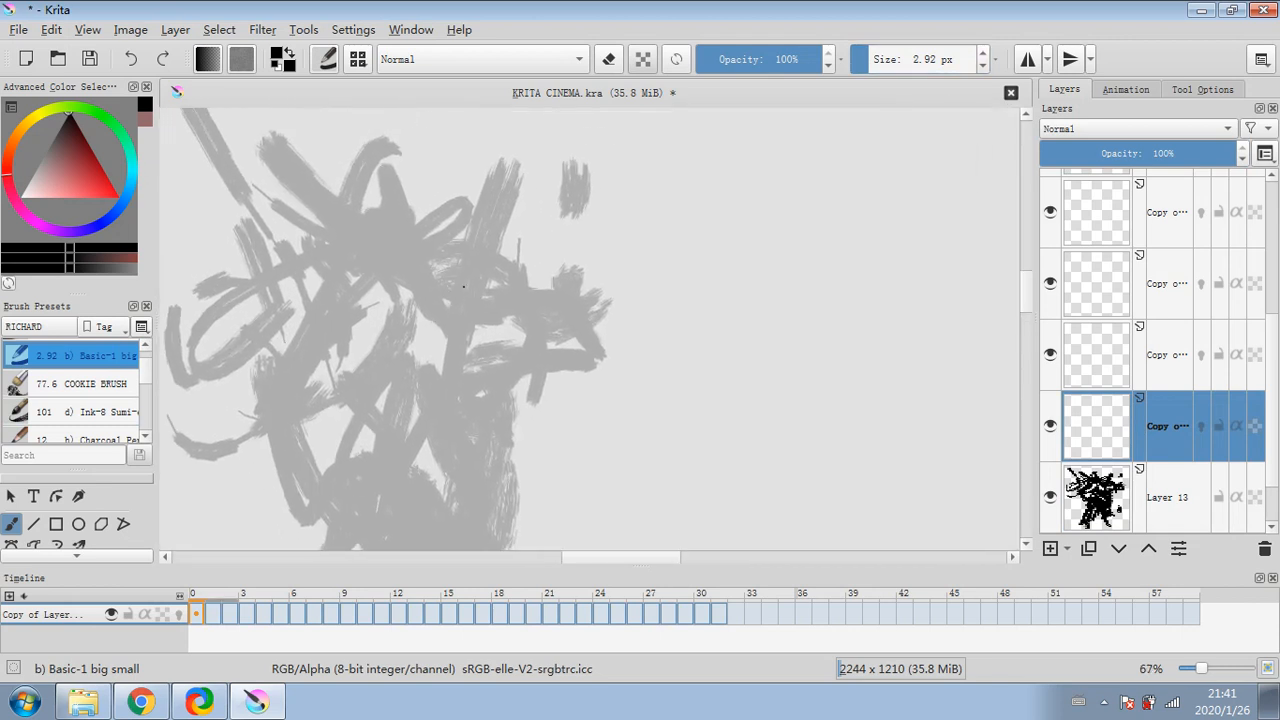
- Select Layer 13 with the Ink-8 Sumi-e brush at 60 px and rough out a second figure's head beside the first figure
left_click(120, 412)
key("Page_Down")
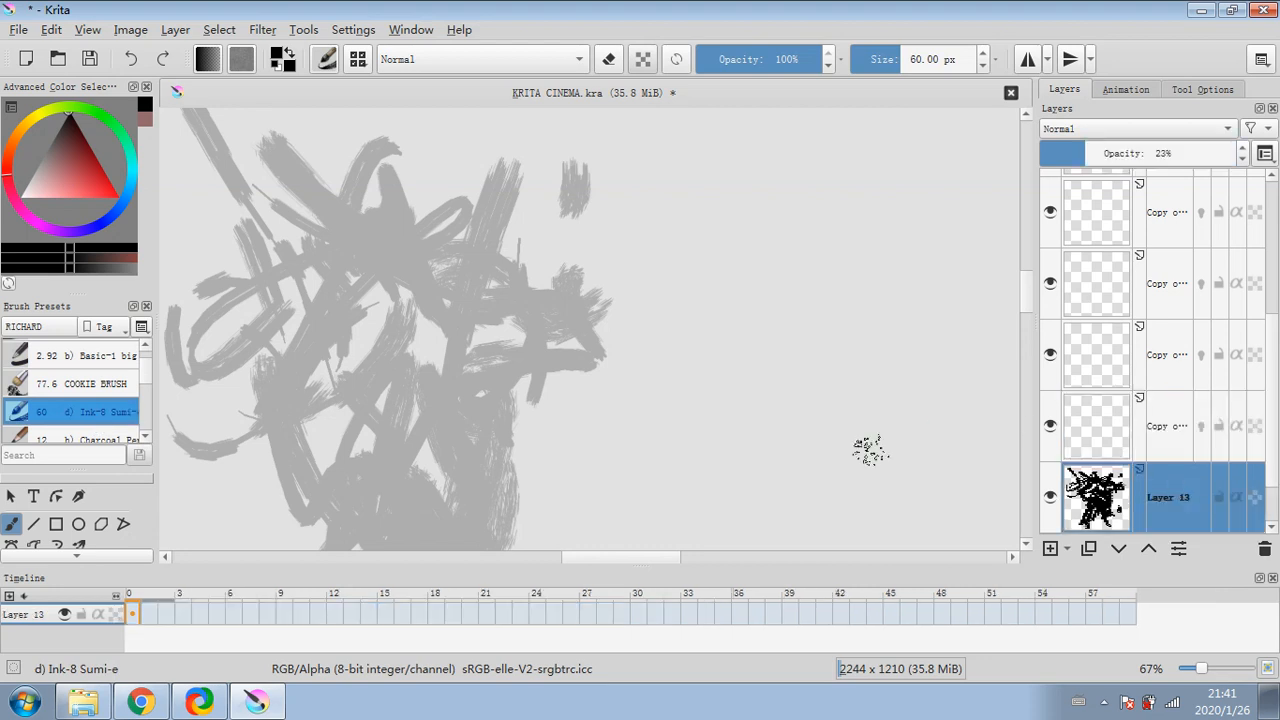
left_click_drag(622, 557, 668, 560)
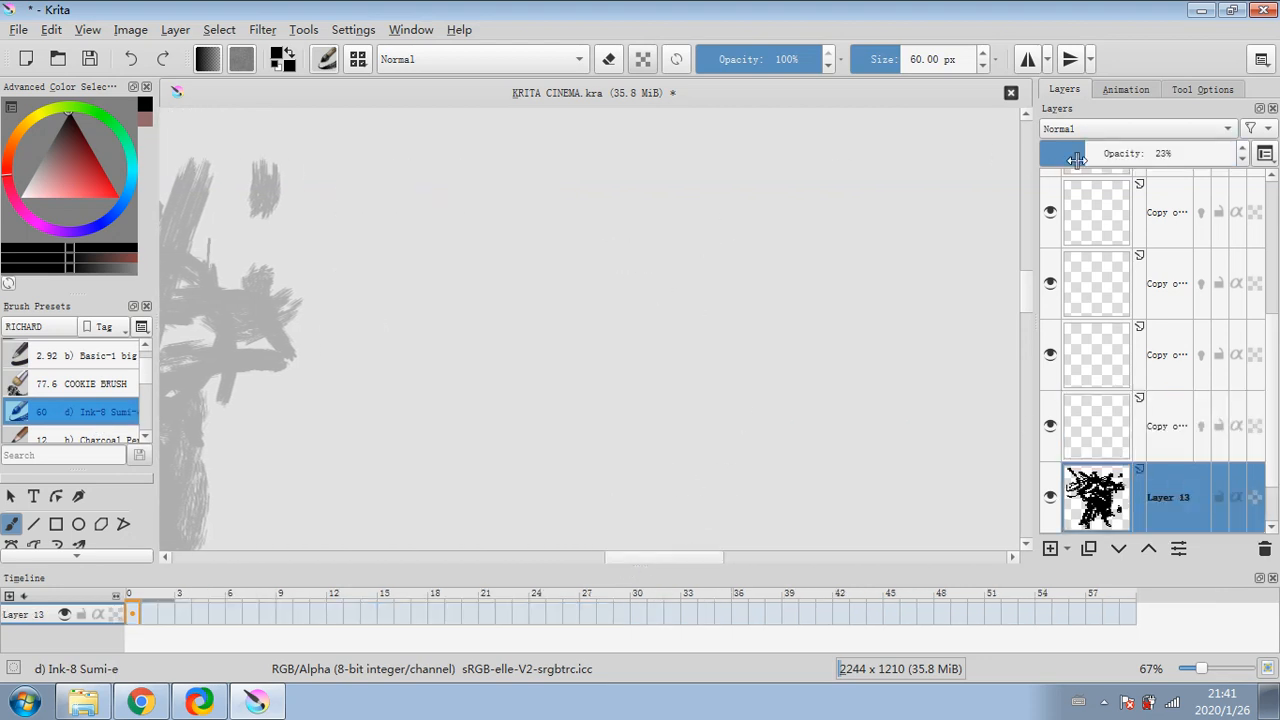
scroll(575, 368, "down", 1)
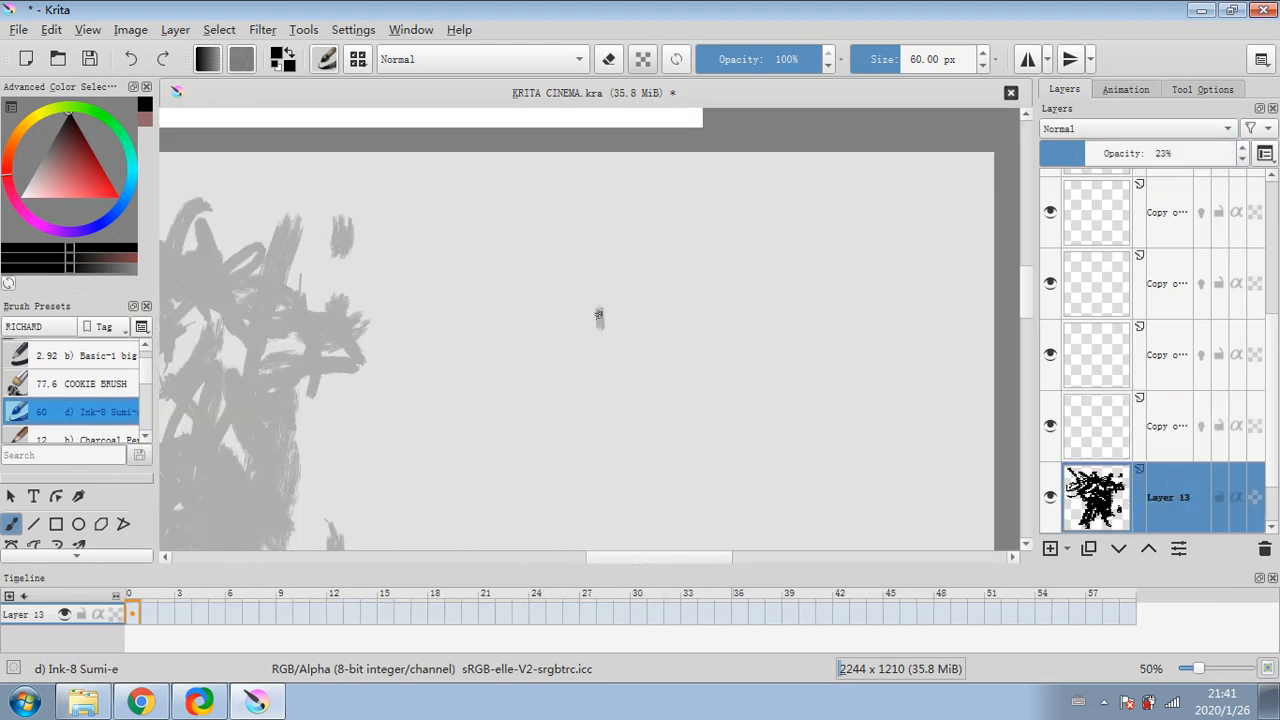
mouse_move(606, 318)
left_mouse_down()
mouse_move(595, 283)
mouse_move(630, 264)
mouse_move(602, 242)
mouse_move(625, 265)
left_mouse_up()
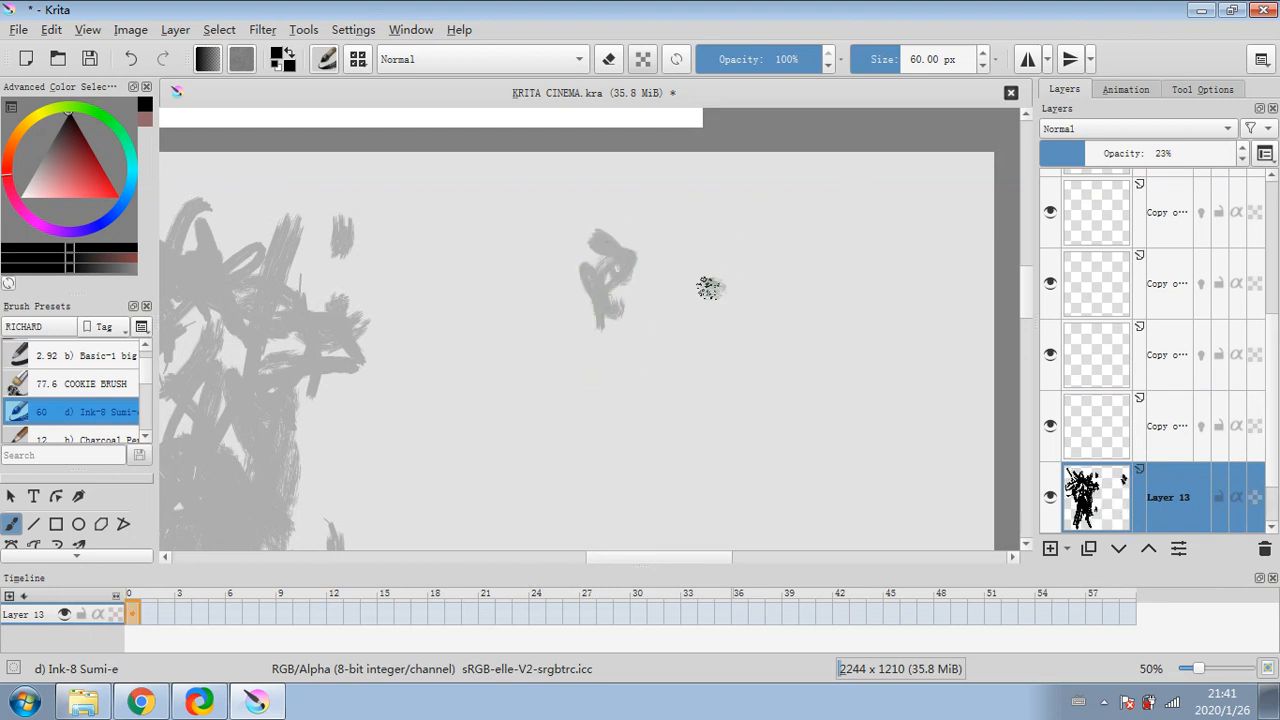
left_click_drag(706, 286, 712, 282)
left_click(131, 59)
mouse_move(628, 266)
left_mouse_down()
mouse_move(573, 292)
mouse_move(572, 262)
mouse_move(549, 243)
mouse_move(614, 286)
left_mouse_up()
mouse_move(708, 264)
left_mouse_down()
mouse_move(724, 276)
mouse_move(694, 249)
mouse_move(743, 220)
left_mouse_up()
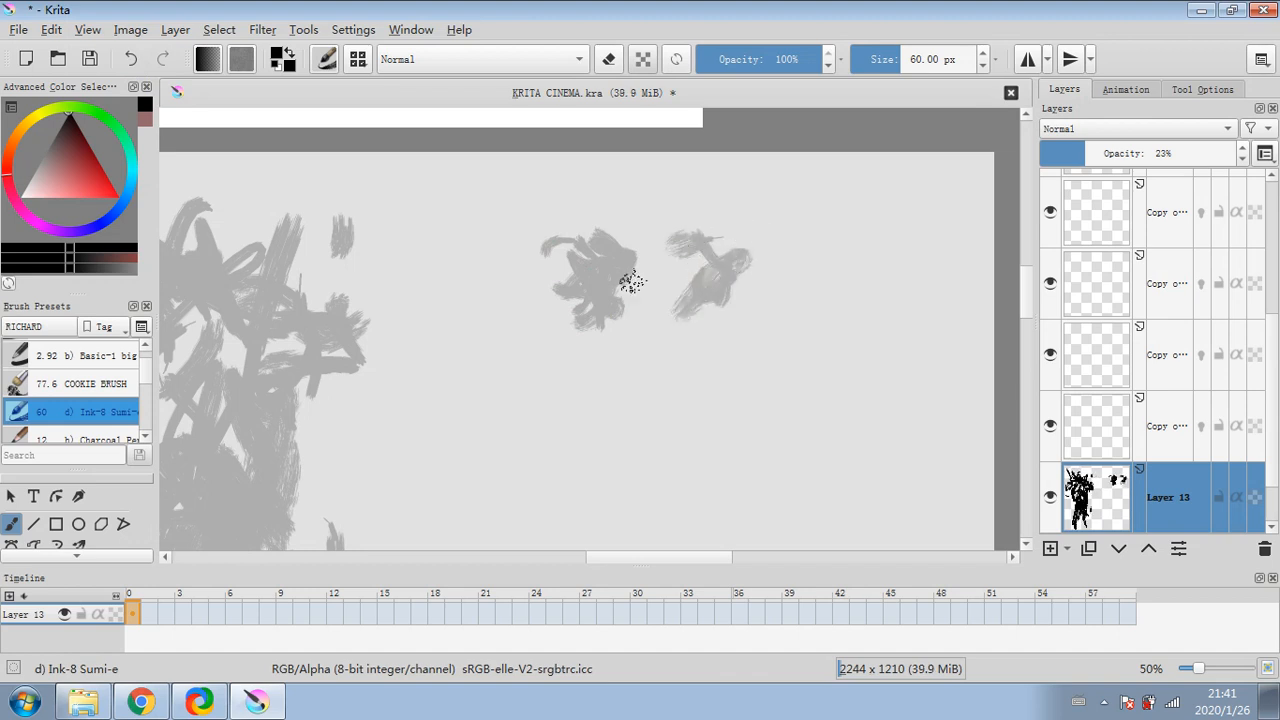
scroll(1022, 305, "down", 1)
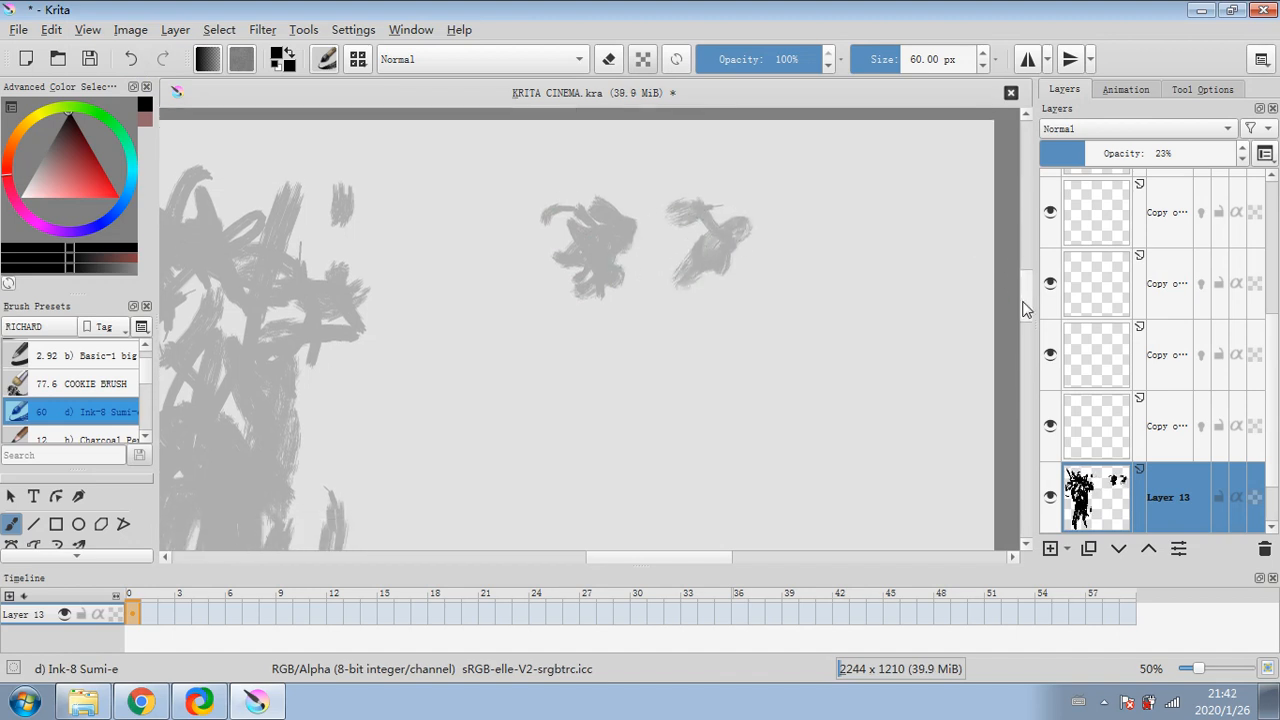
left_click(130, 60)
left_click(130, 60)
left_click(130, 60)
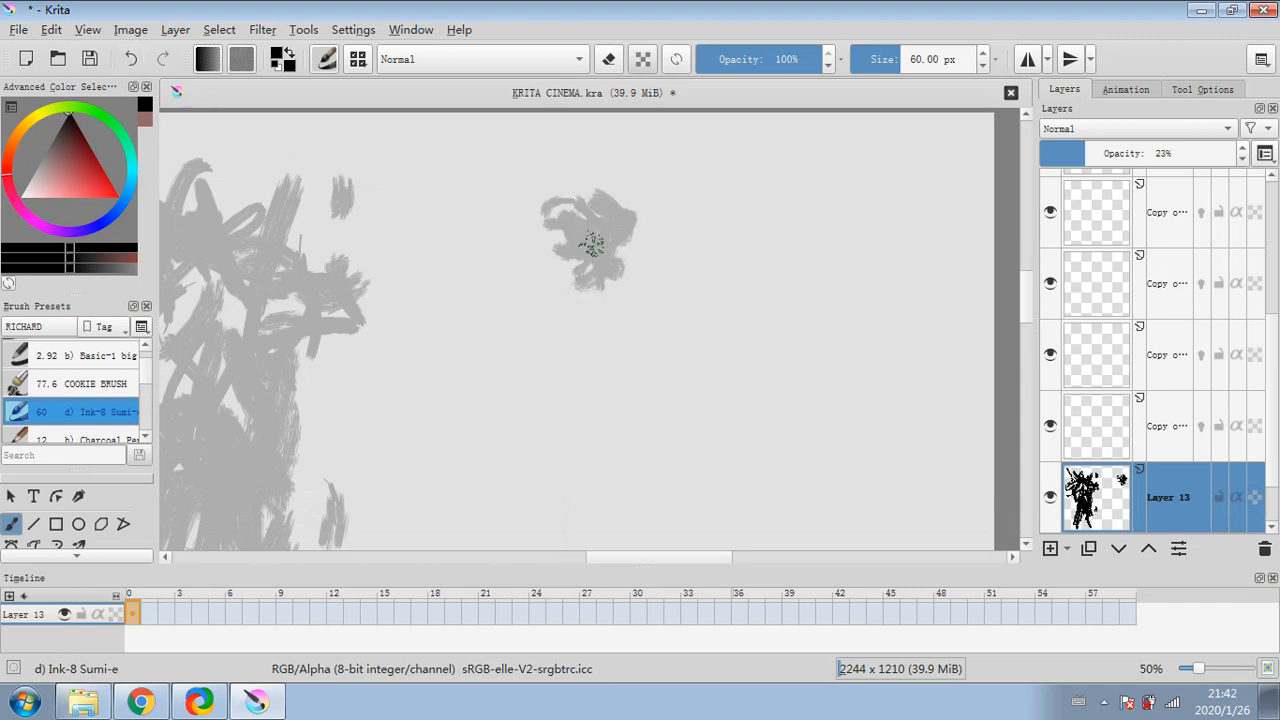
- Rough out the second figure's torso, raised arm and legs below the head with loose ink strokes
left_click_drag(596, 296, 610, 320)
mouse_move(622, 298)
left_mouse_down()
mouse_move(602, 363)
mouse_move(615, 288)
mouse_move(604, 318)
left_mouse_up()
mouse_move(557, 310)
left_mouse_down()
mouse_move(644, 280)
mouse_move(623, 320)
mouse_move(594, 286)
mouse_move(674, 289)
mouse_move(580, 442)
mouse_move(553, 545)
left_mouse_up()
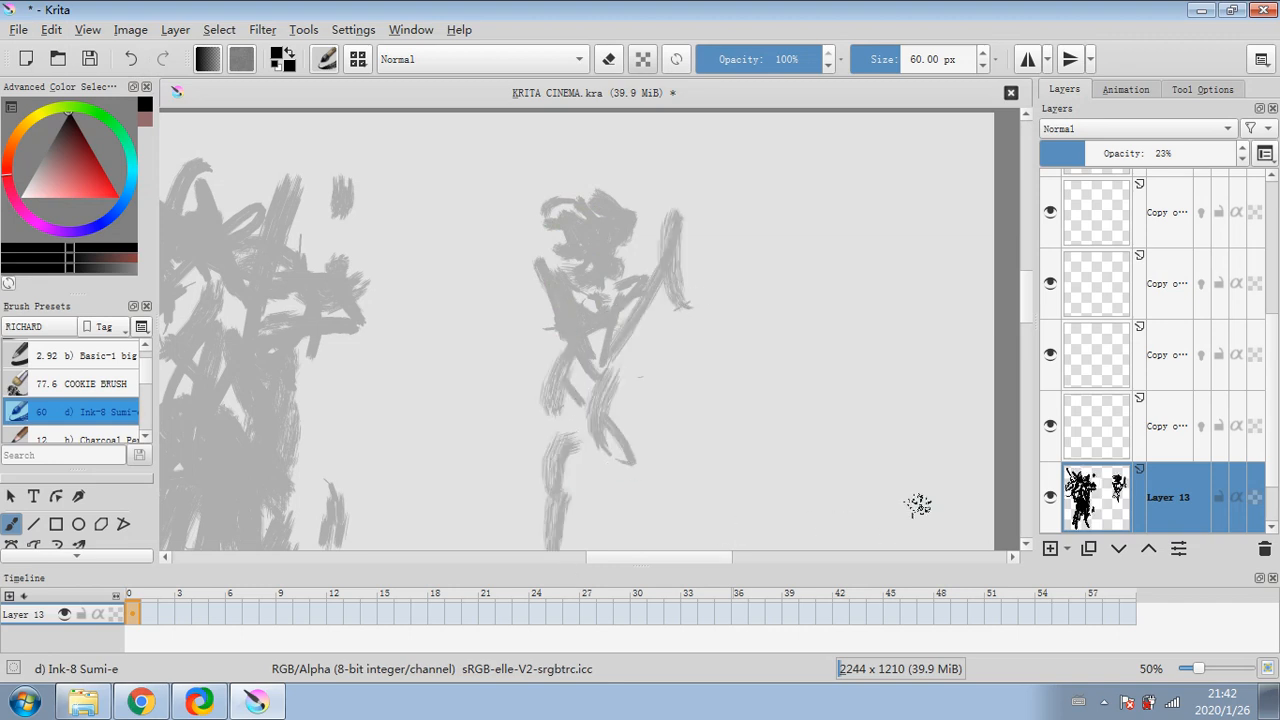
scroll(1025, 322, "down", 1)
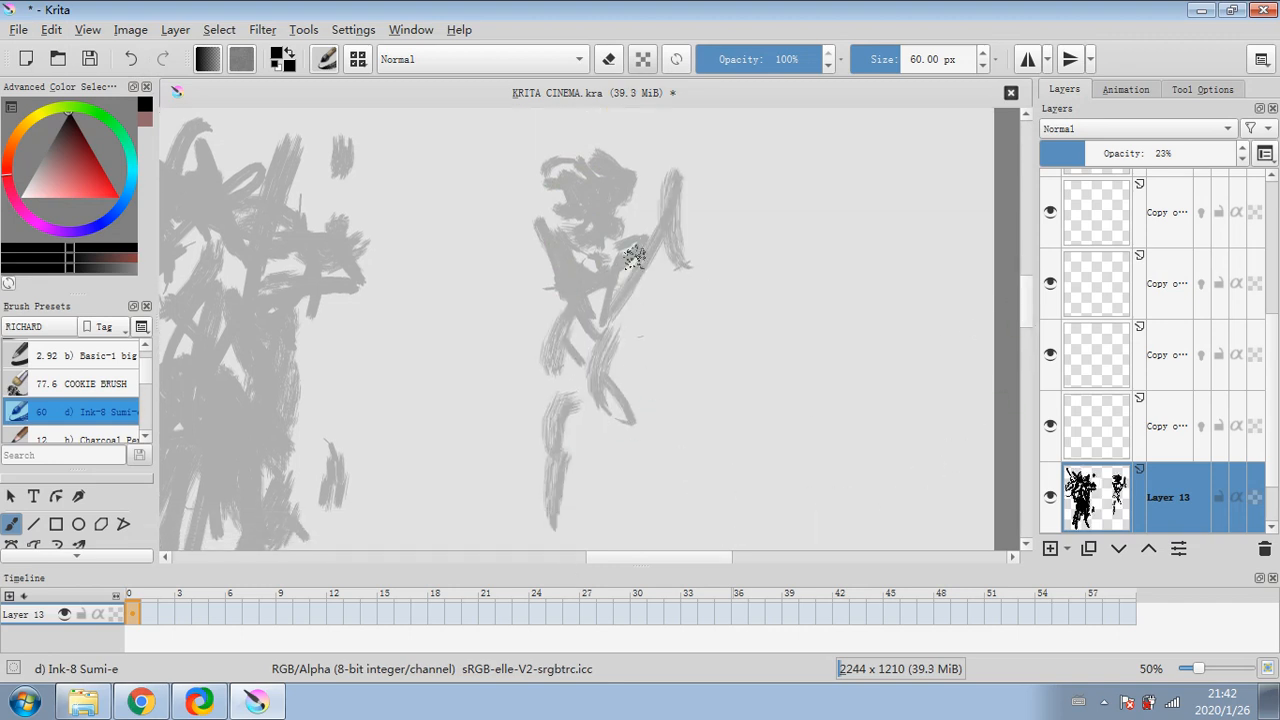
mouse_move(553, 515)
left_mouse_down()
mouse_move(620, 346)
mouse_move(611, 449)
mouse_move(523, 277)
mouse_move(655, 226)
mouse_move(634, 304)
left_mouse_up()
left_click_drag(616, 330, 634, 376)
mouse_move(563, 456)
left_mouse_down()
mouse_move(593, 434)
mouse_move(621, 491)
left_mouse_up()
mouse_move(645, 333)
left_mouse_down()
mouse_move(624, 518)
mouse_move(554, 514)
left_mouse_up()
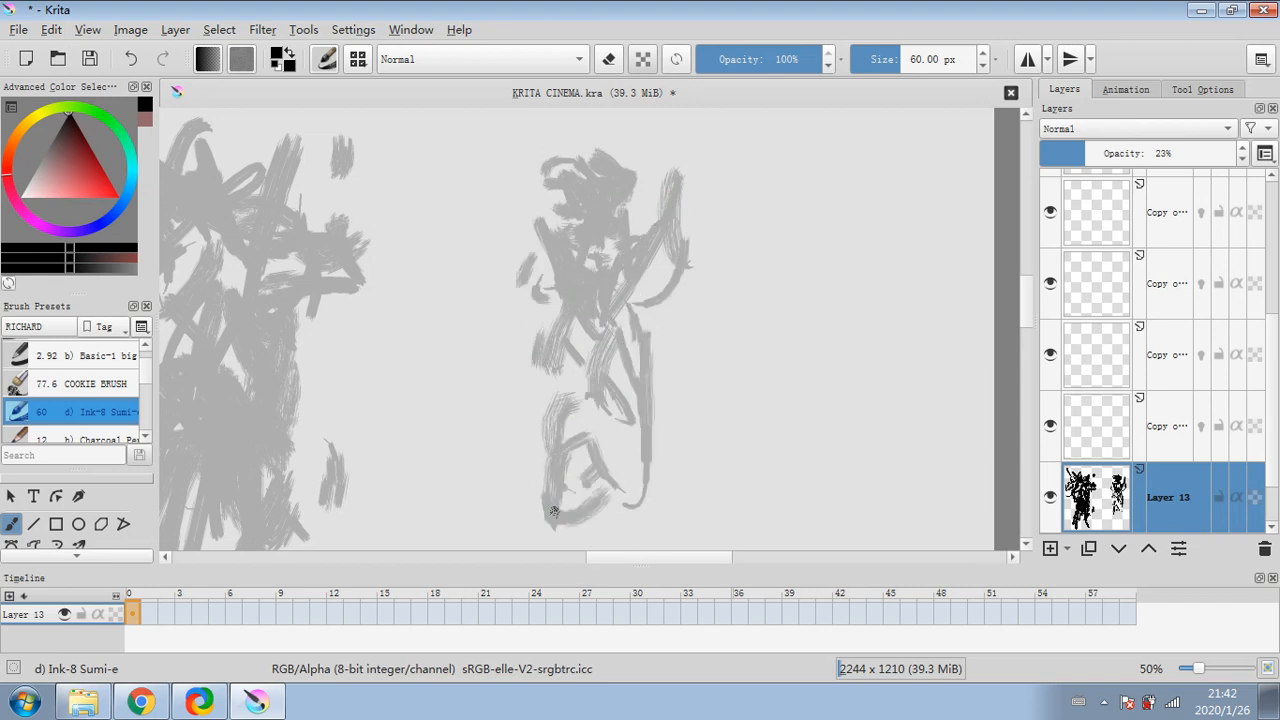
- Build up the second figure's lower legs and feet and one hand with short ink strokes
left_click_drag(567, 418, 580, 486)
left_click_drag(508, 470, 516, 484)
left_click_drag(543, 338, 530, 356)
left_click_drag(506, 462, 517, 490)
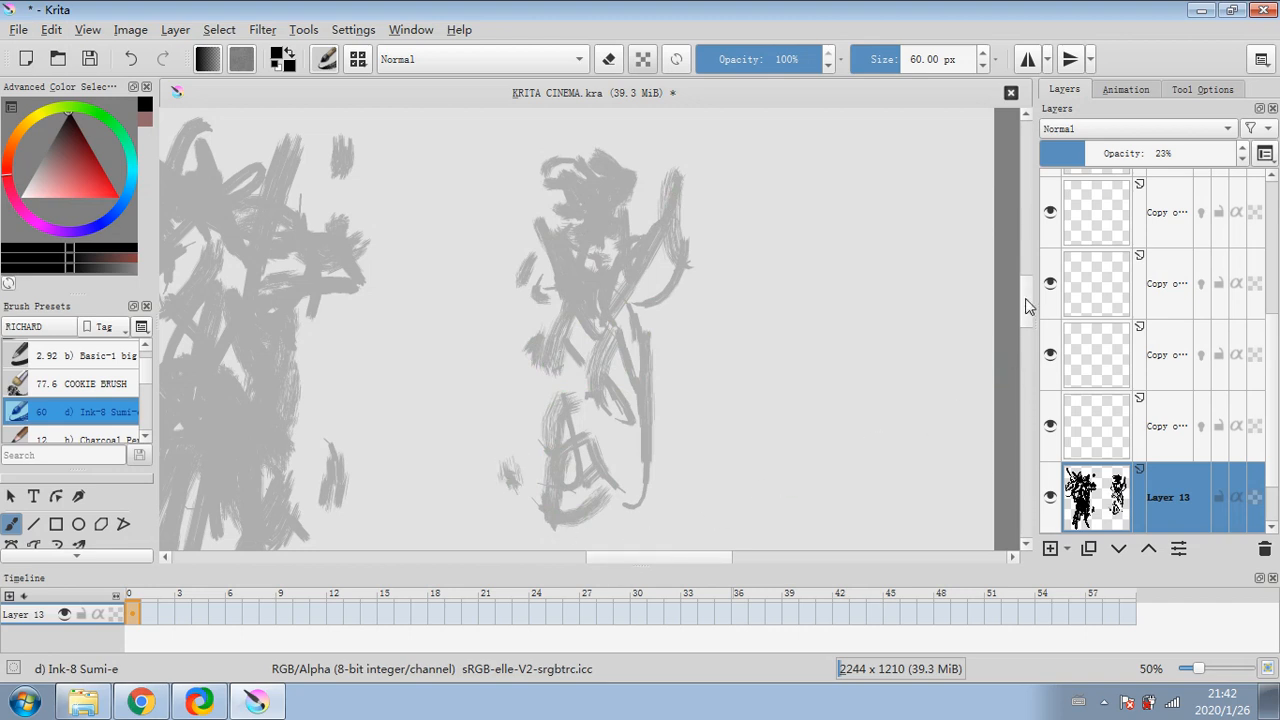
left_click_drag(1026, 303, 1026, 310)
left_click_drag(570, 390, 573, 528)
left_click_drag(609, 430, 597, 480)
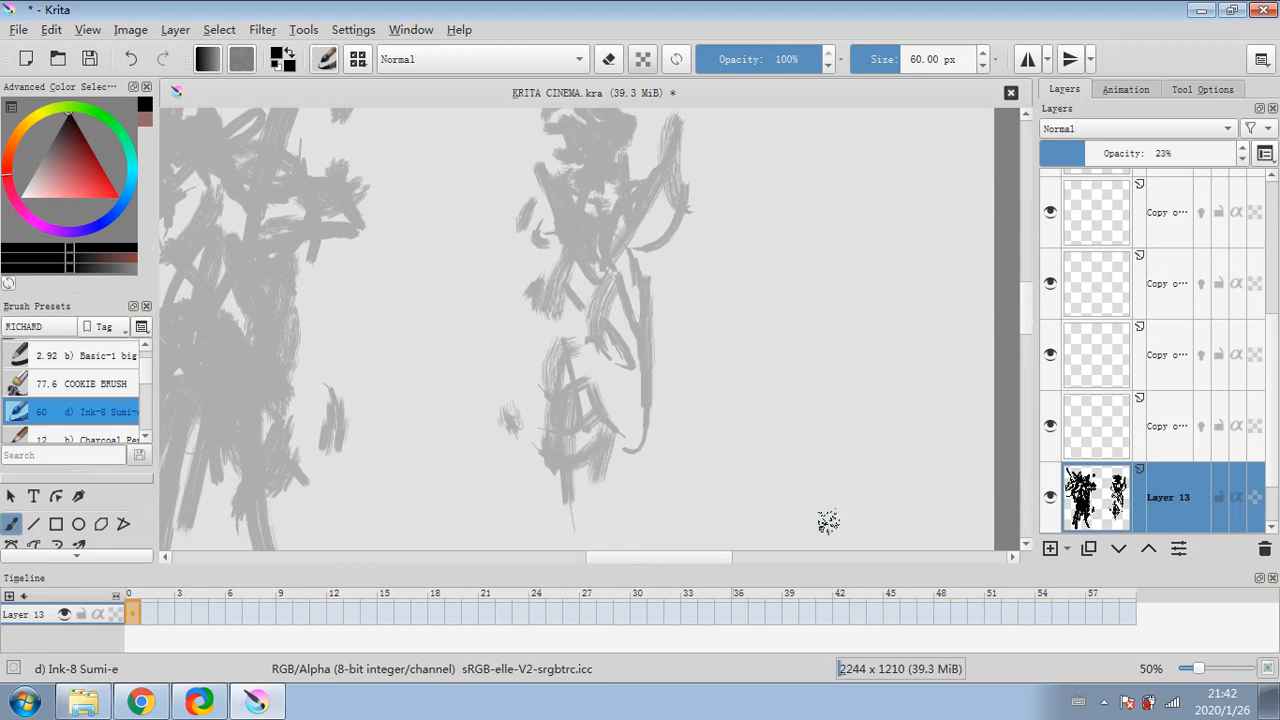
- Add sweeping ink strokes across the second figure's head and out to its raised arm
scroll(828, 521, "down", 1, "ctrl")
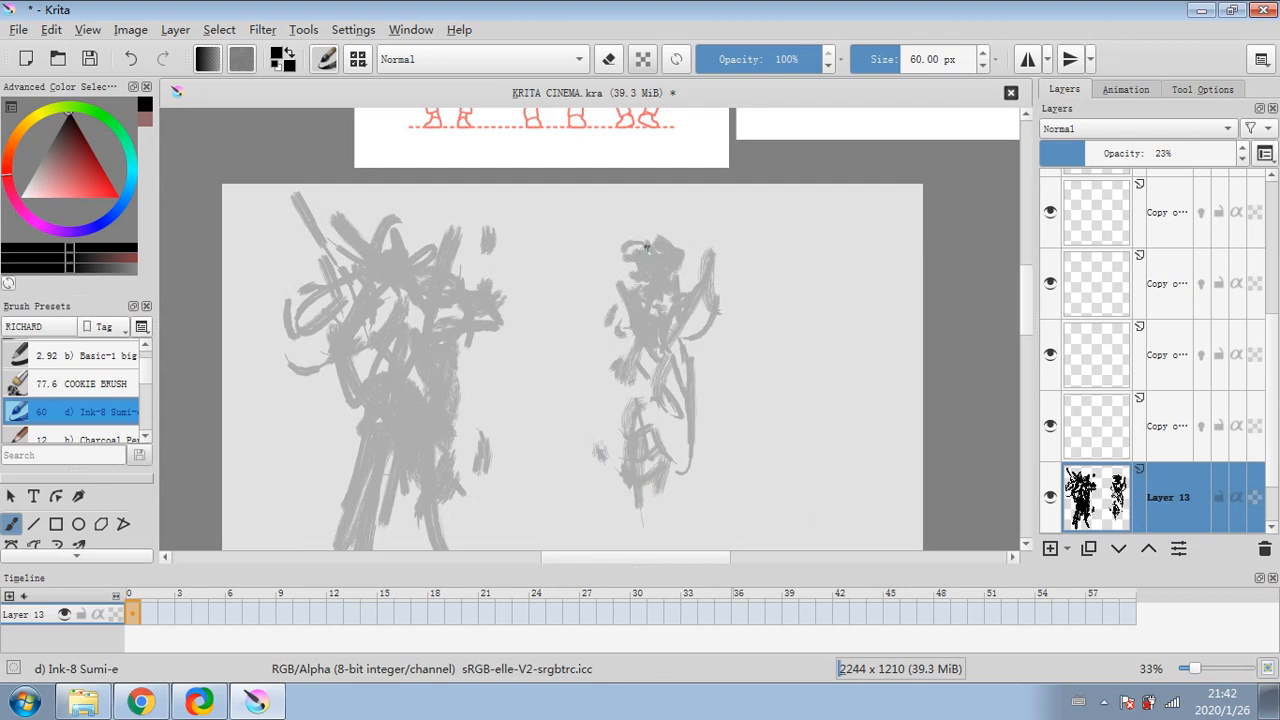
mouse_move(646, 249)
left_mouse_down()
mouse_move(666, 242)
mouse_move(668, 257)
left_mouse_up()
mouse_move(590, 238)
left_mouse_down()
mouse_move(626, 258)
mouse_move(726, 268)
left_mouse_up()
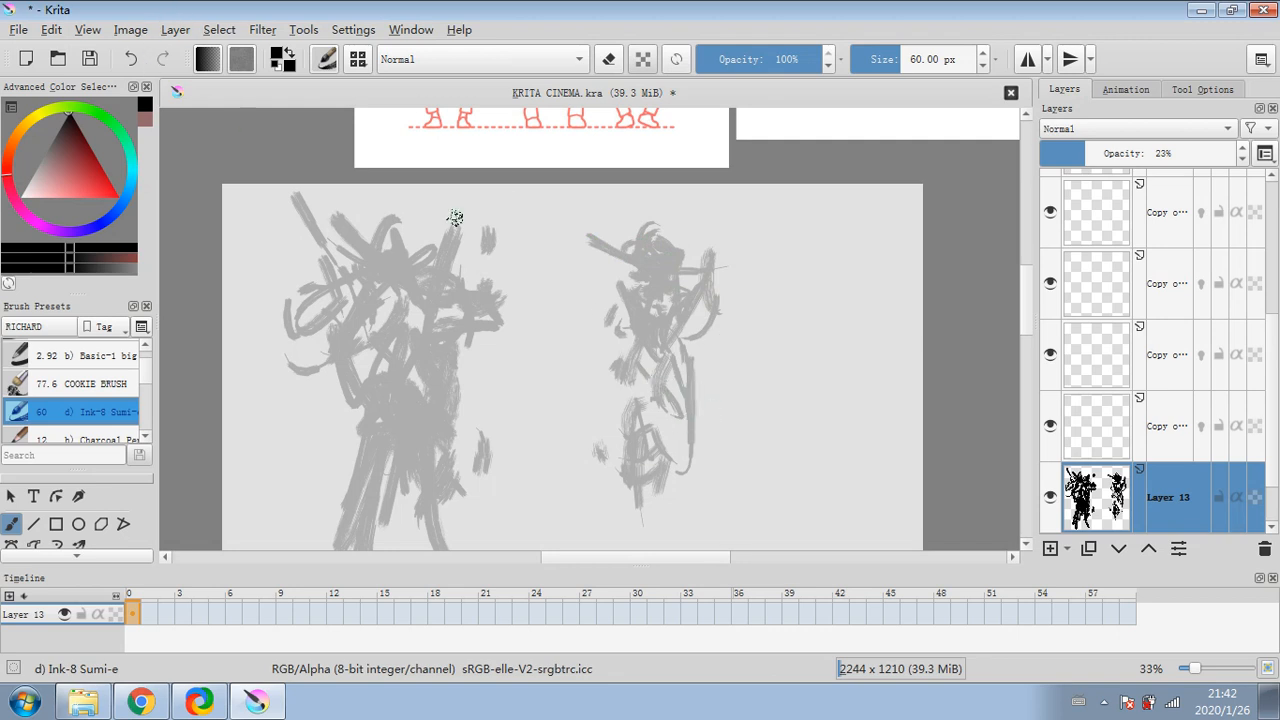
- Select the layer just above Layer 13 and set the Basic-1 big small brush to 2.48 px
left_click_drag(554, 371, 608, 377)
left_click(1161, 442)
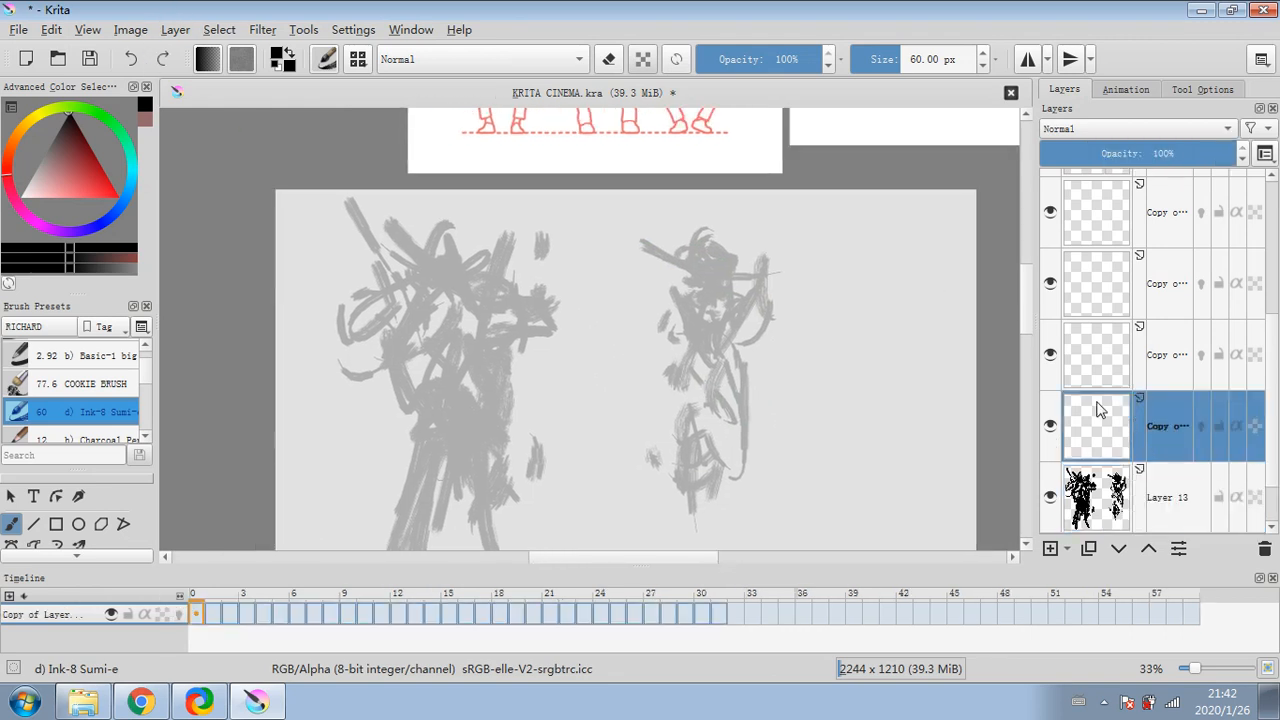
left_click(85, 355)
scroll(362, 328, "up", 2)
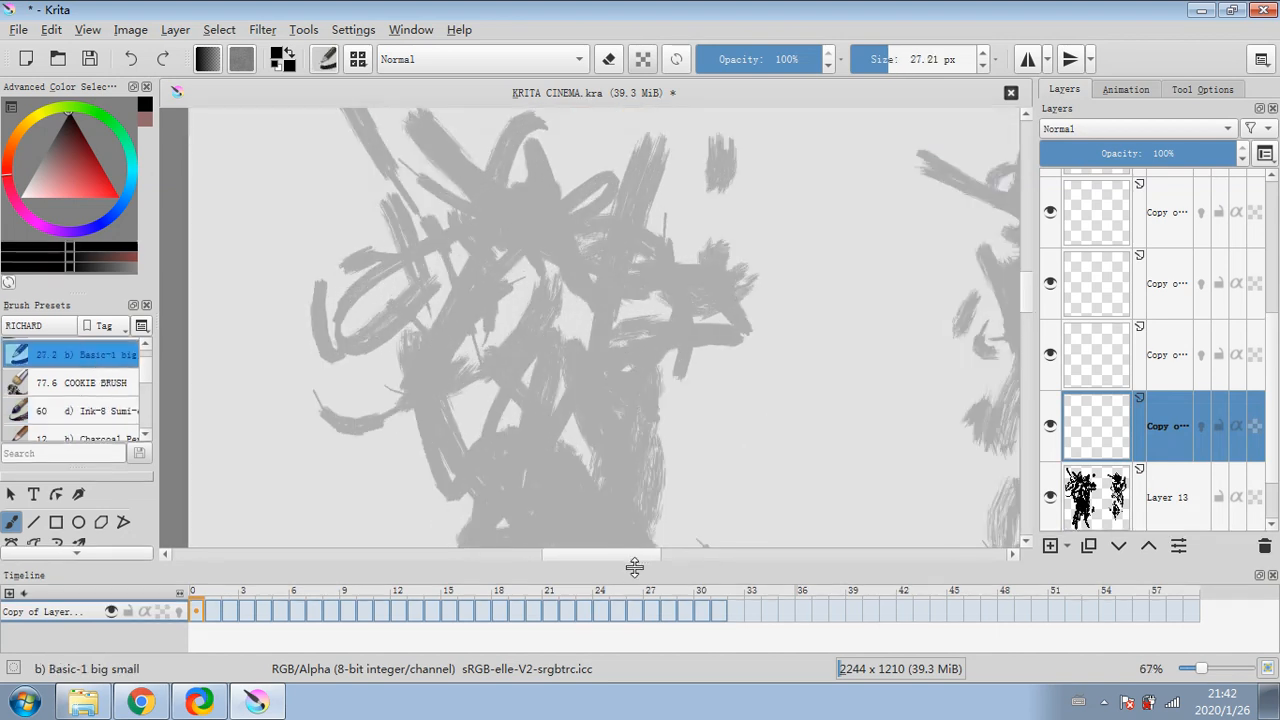
left_click_drag(623, 557, 697, 591)
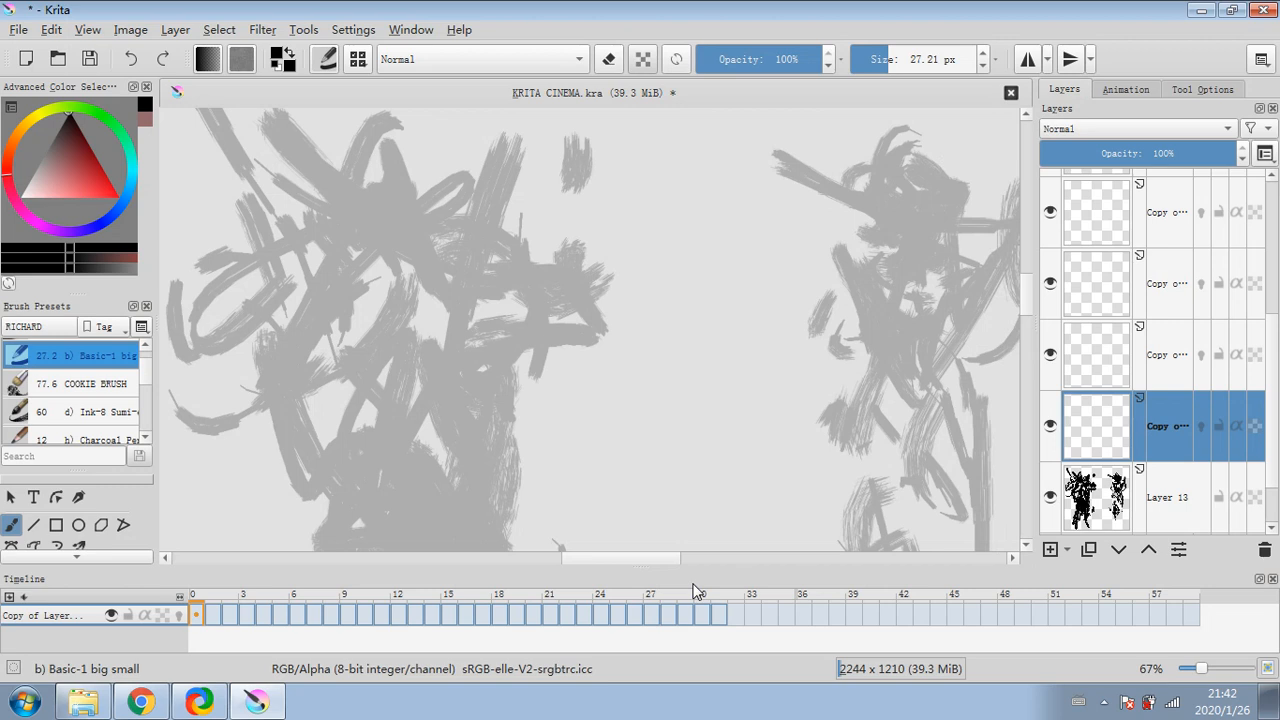
scroll(637, 463, "down", 2)
left_click_drag(626, 417, 557, 382)
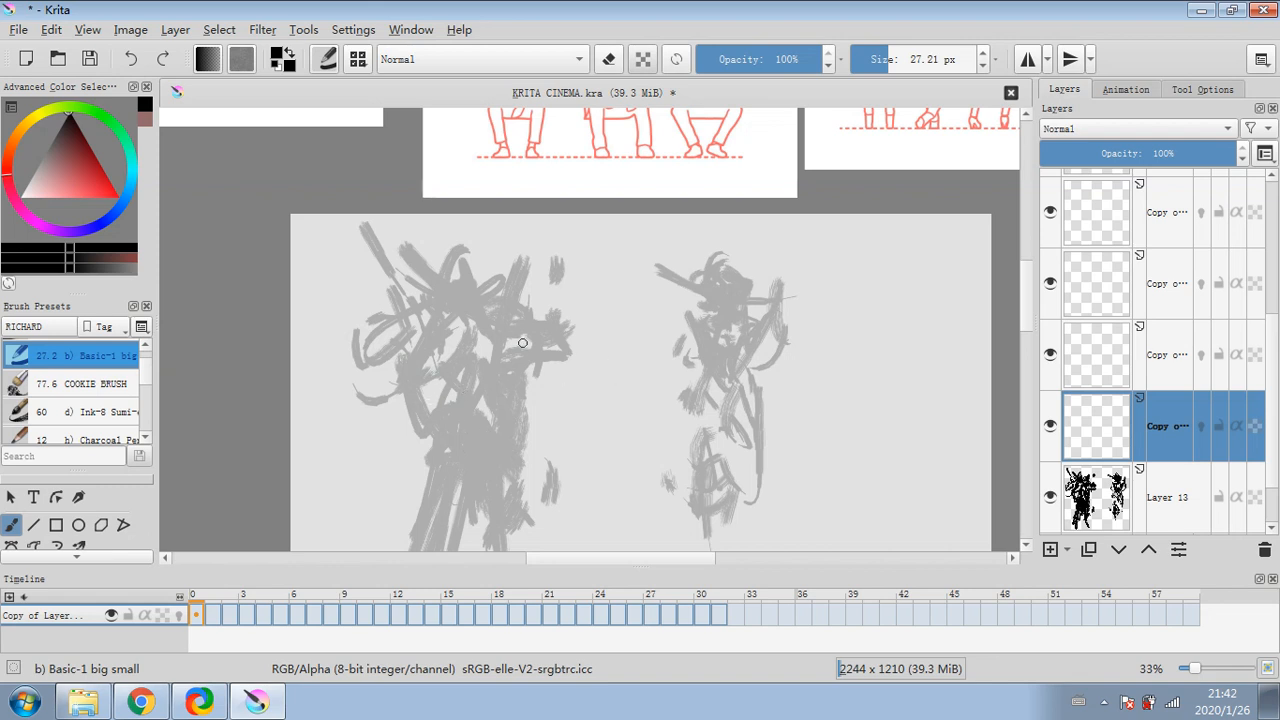
scroll(458, 394, "up", 1)
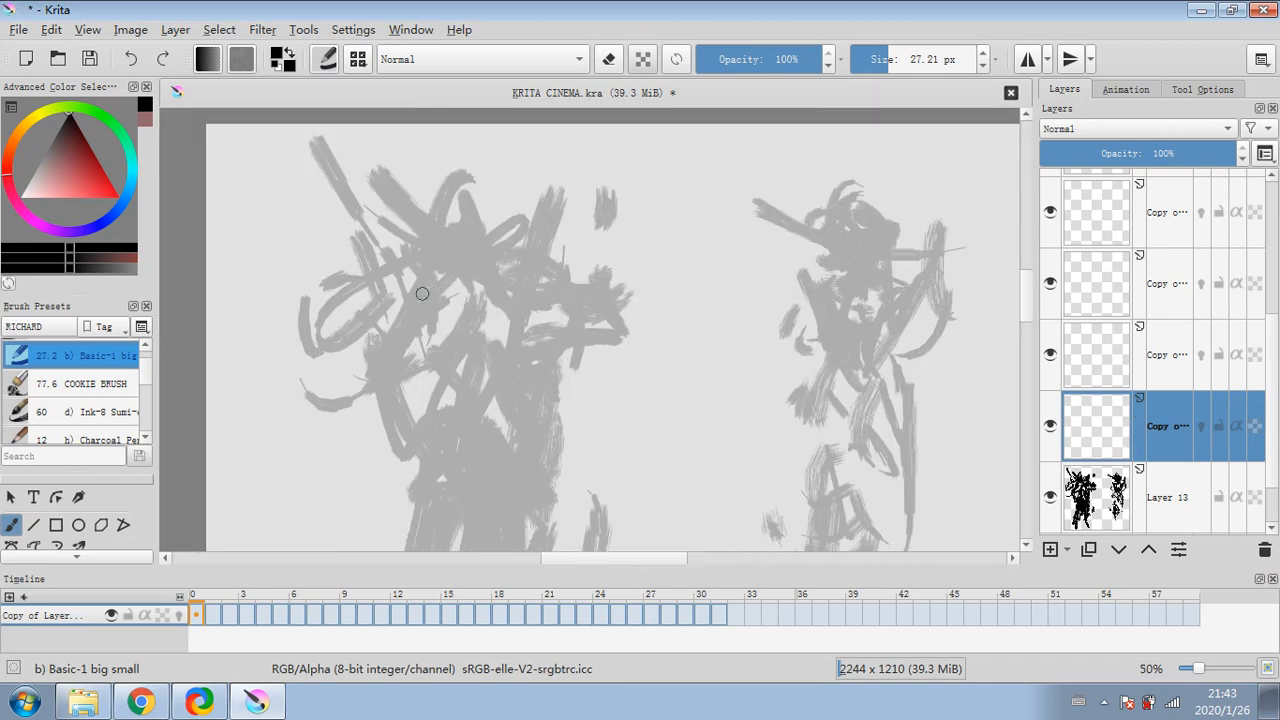
left_click(853, 59)
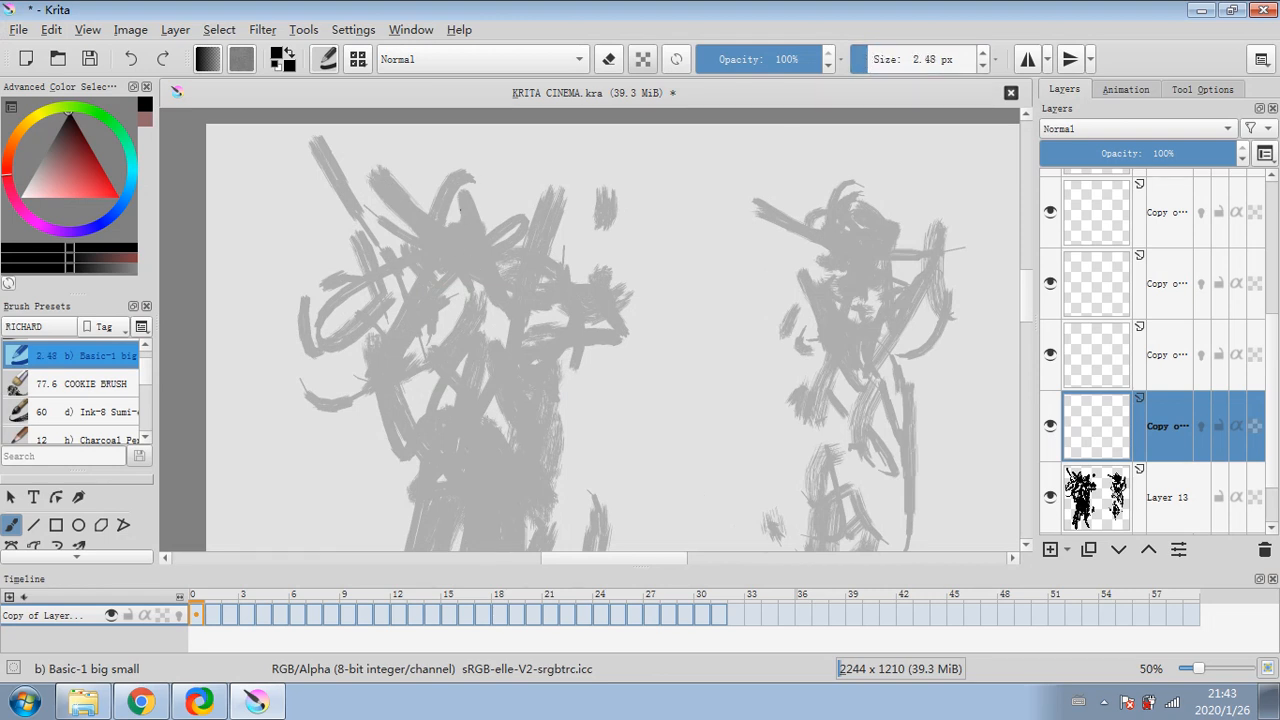
- Draw a thin curved line down from the first figure's head and lower the line layer's opacity to 35%
left_click_drag(458, 198, 505, 314)
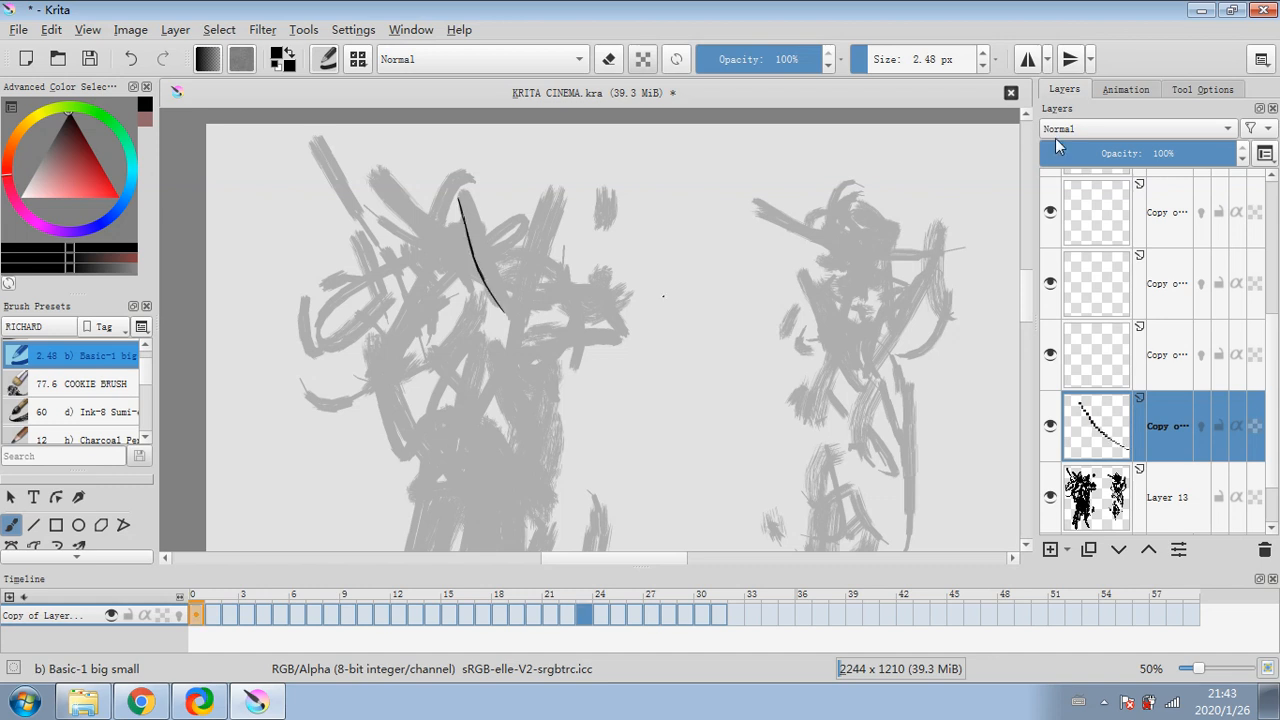
left_click(1181, 155)
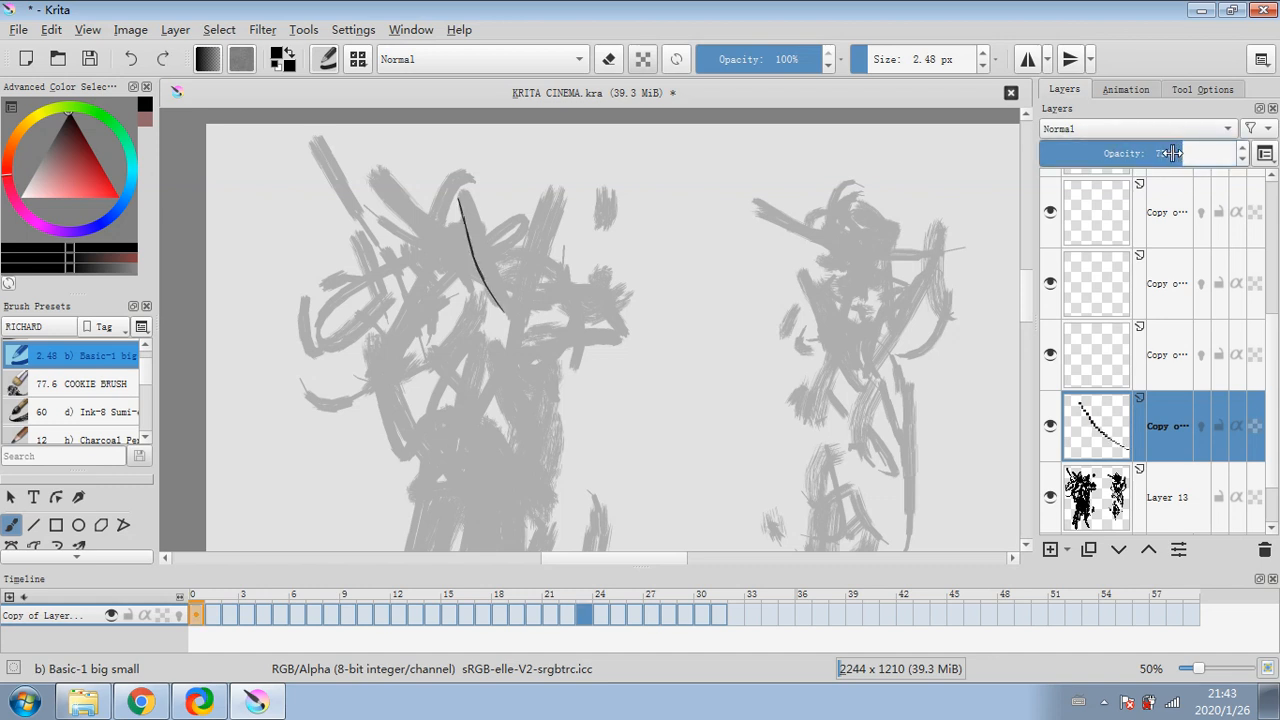
left_click(1172, 153)
left_click(1152, 153)
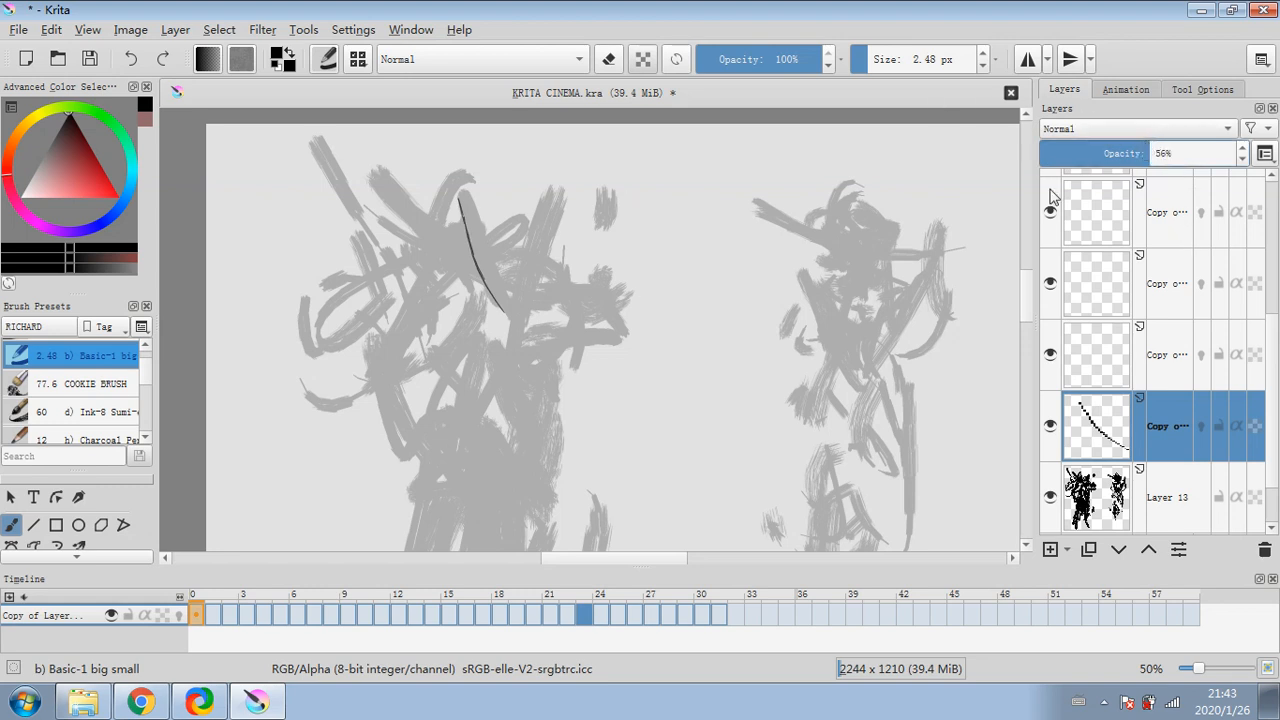
left_click(1133, 153)
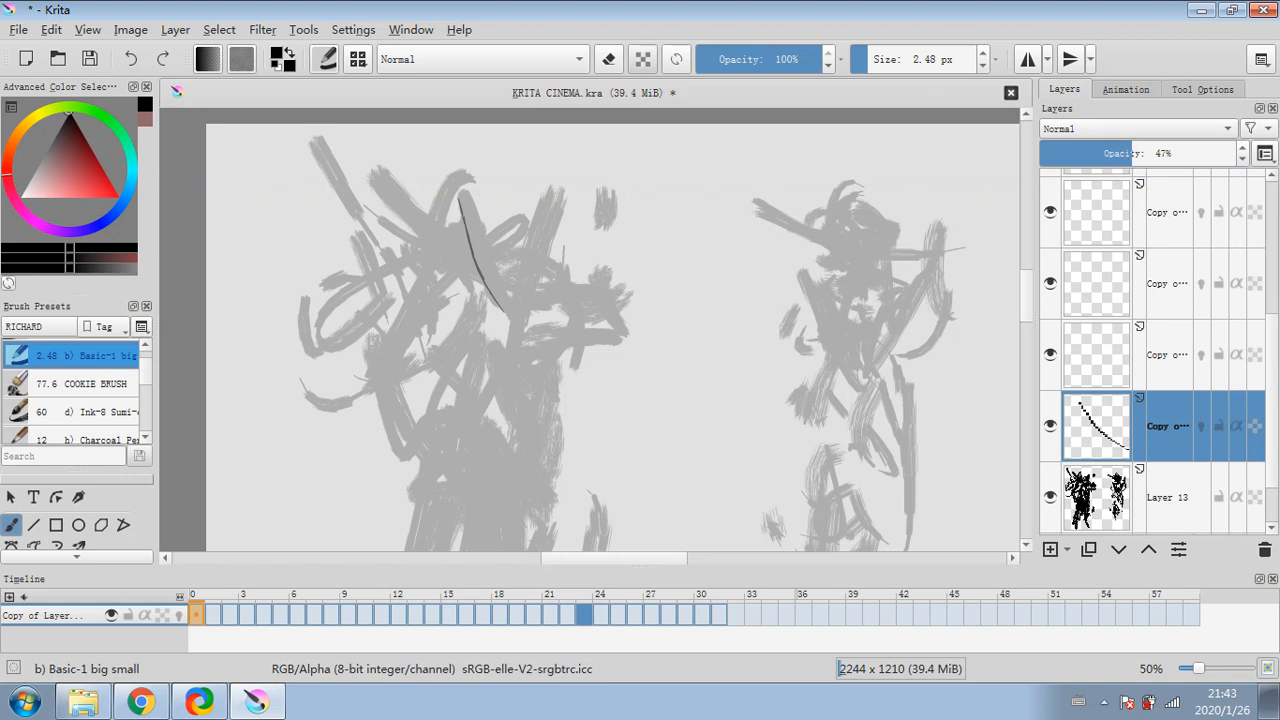
left_click(1108, 153)
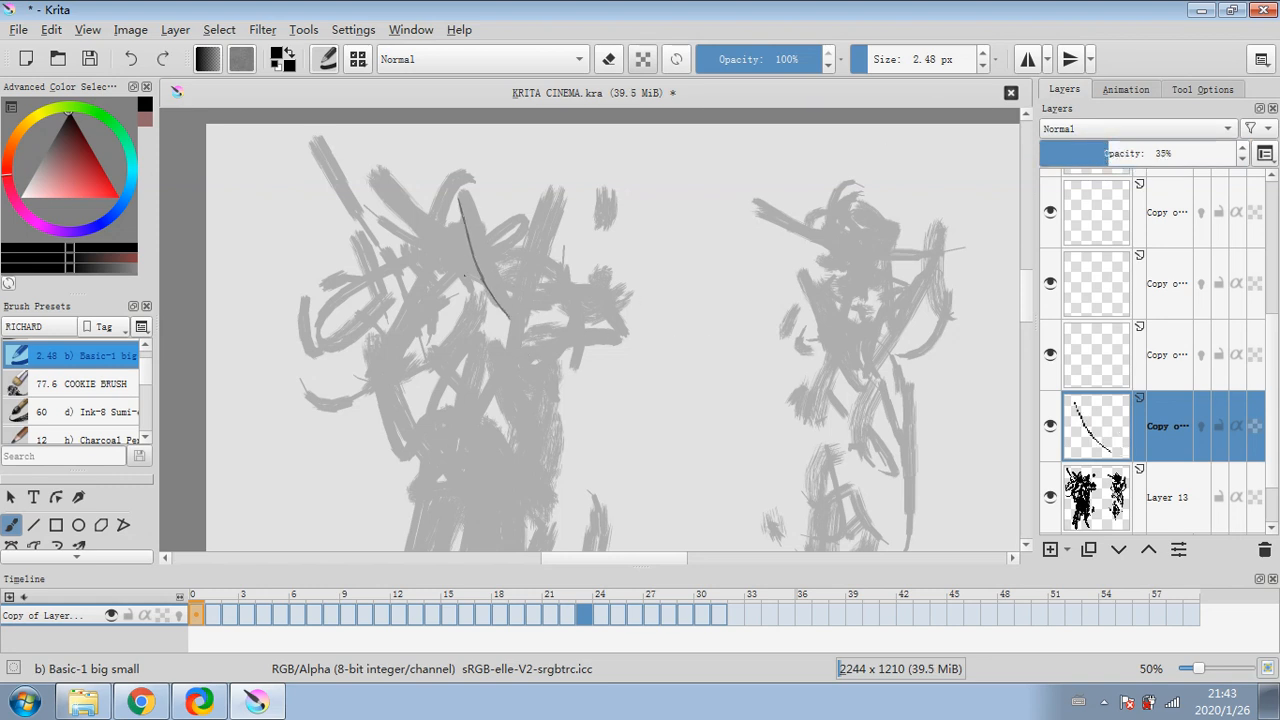
- Sketch the first figure's face outline, eyes and pointed hair locks, and erase the stray lines at the chin
left_click_drag(472, 260, 459, 275)
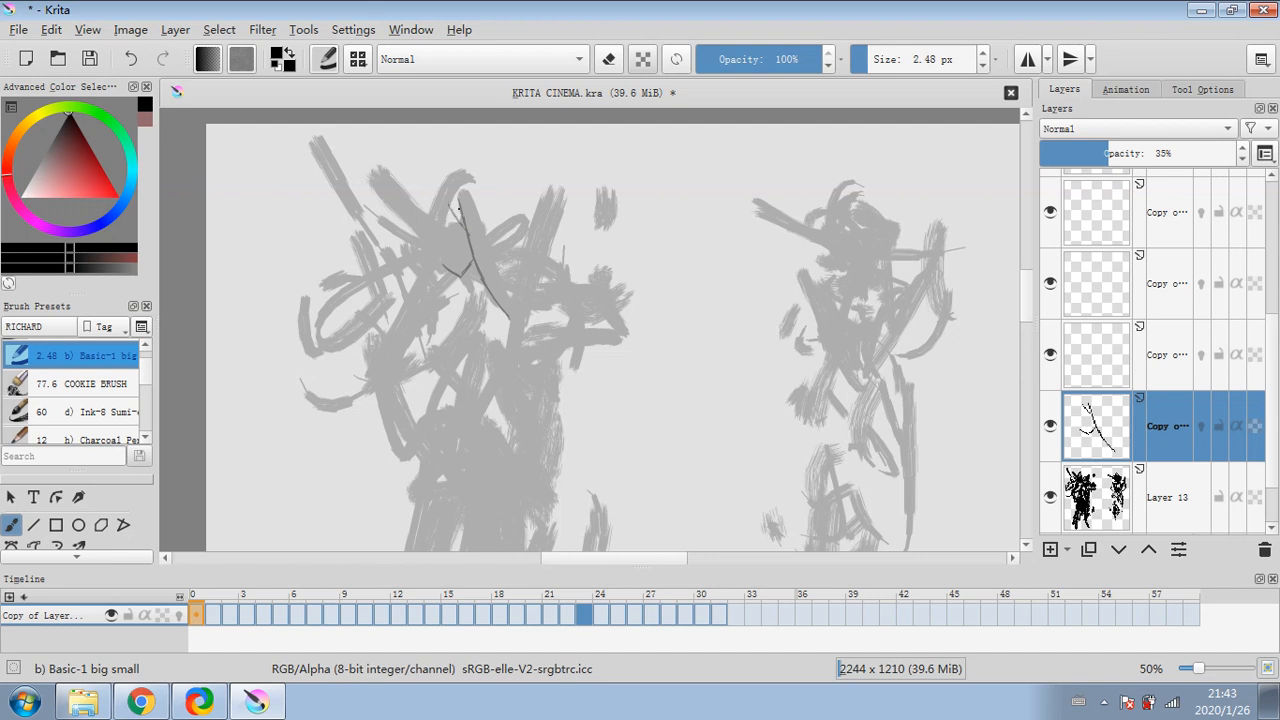
mouse_move(461, 202)
left_mouse_down()
mouse_move(475, 228)
mouse_move(430, 244)
left_mouse_up()
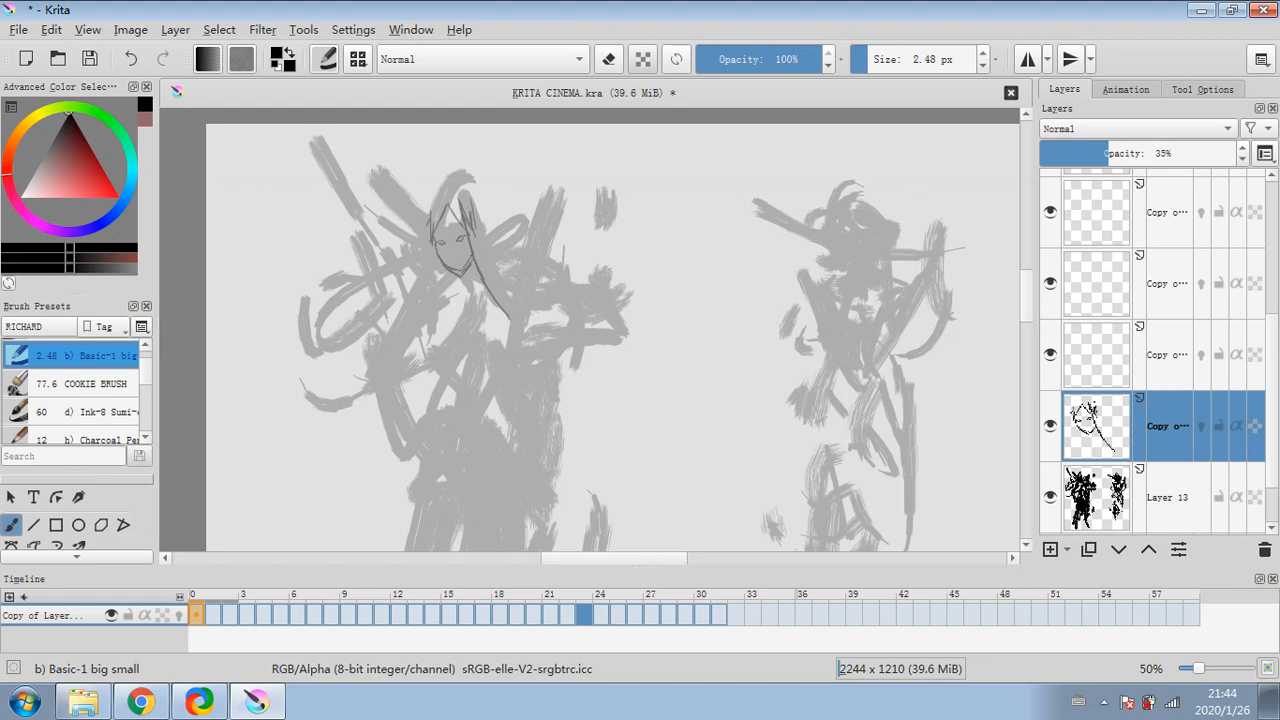
left_click(614, 61)
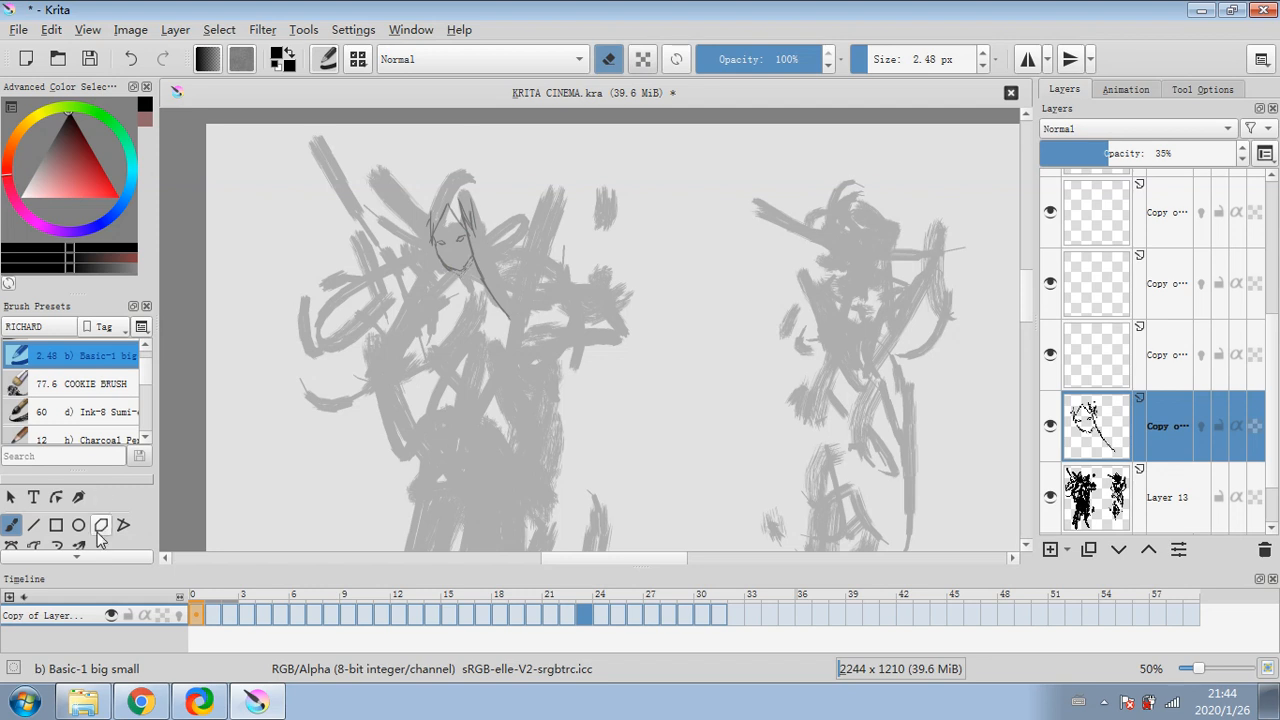
- Enlarge the face line drawing slightly with the Transform tool and apply the transformation
left_click(113, 557)
left_click(113, 557)
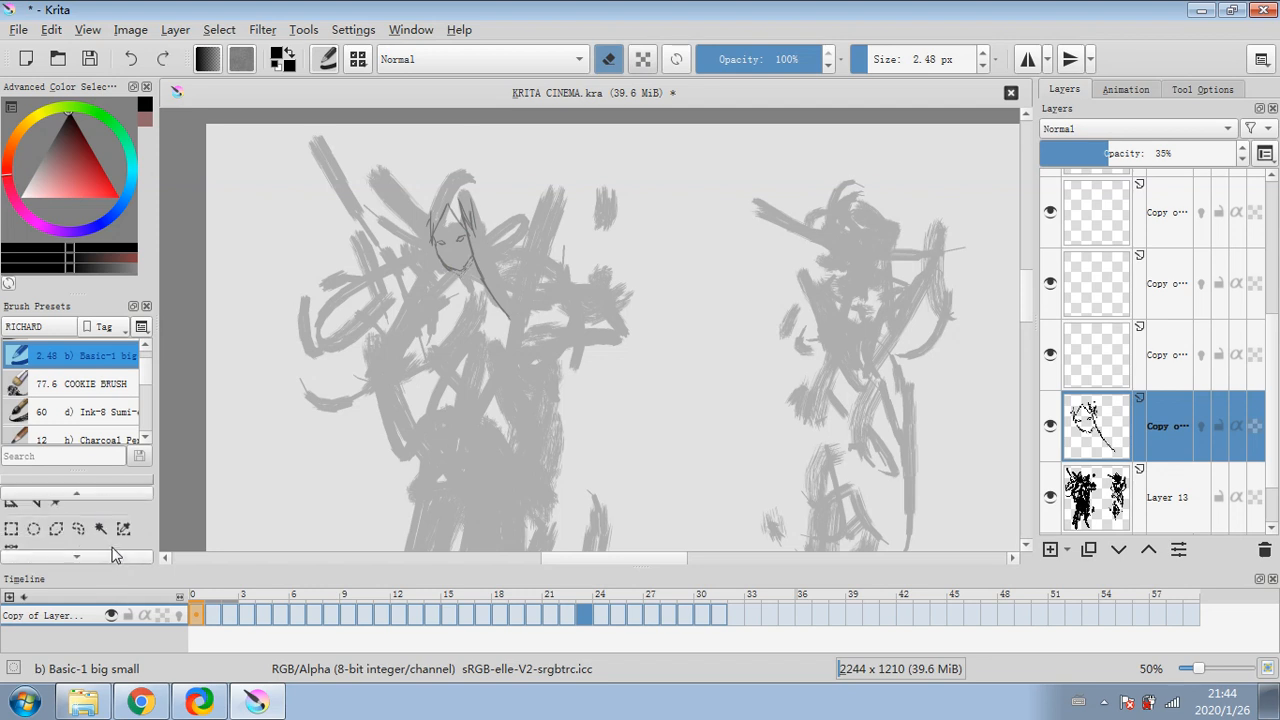
left_click(86, 494)
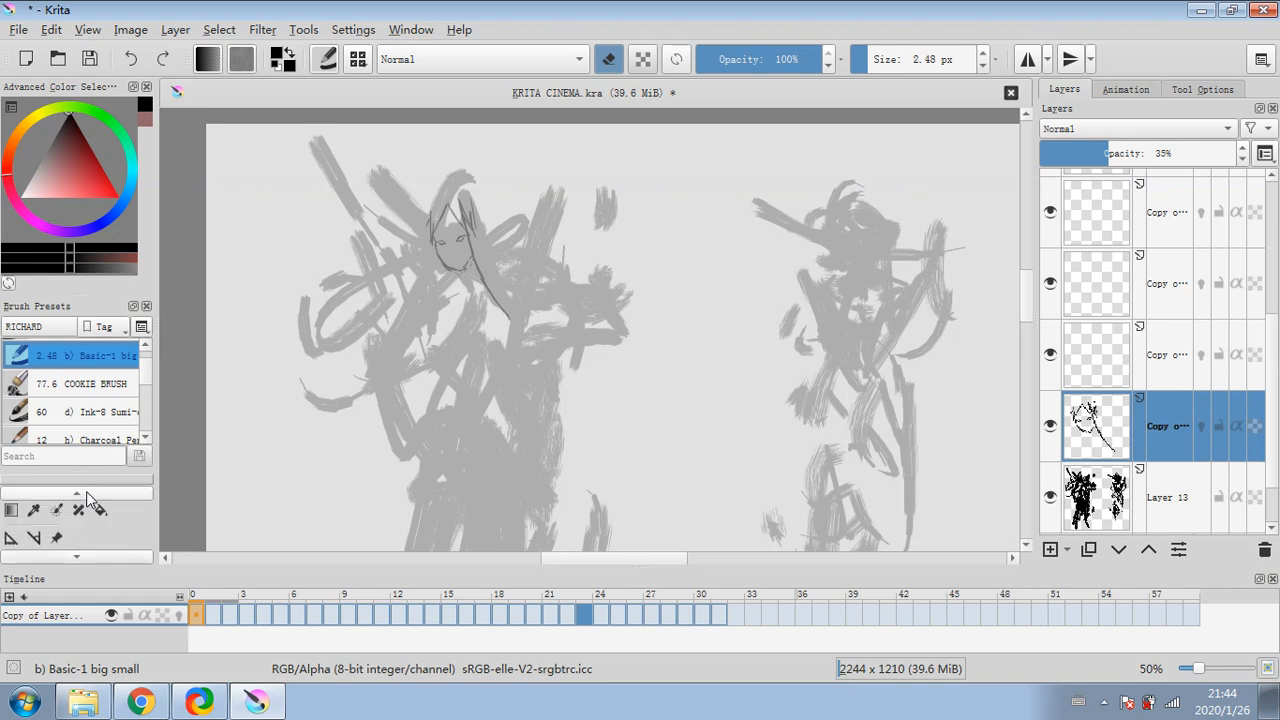
left_click(17, 506)
left_click_drag(511, 321, 534, 343)
left_click_drag(506, 290, 501, 282)
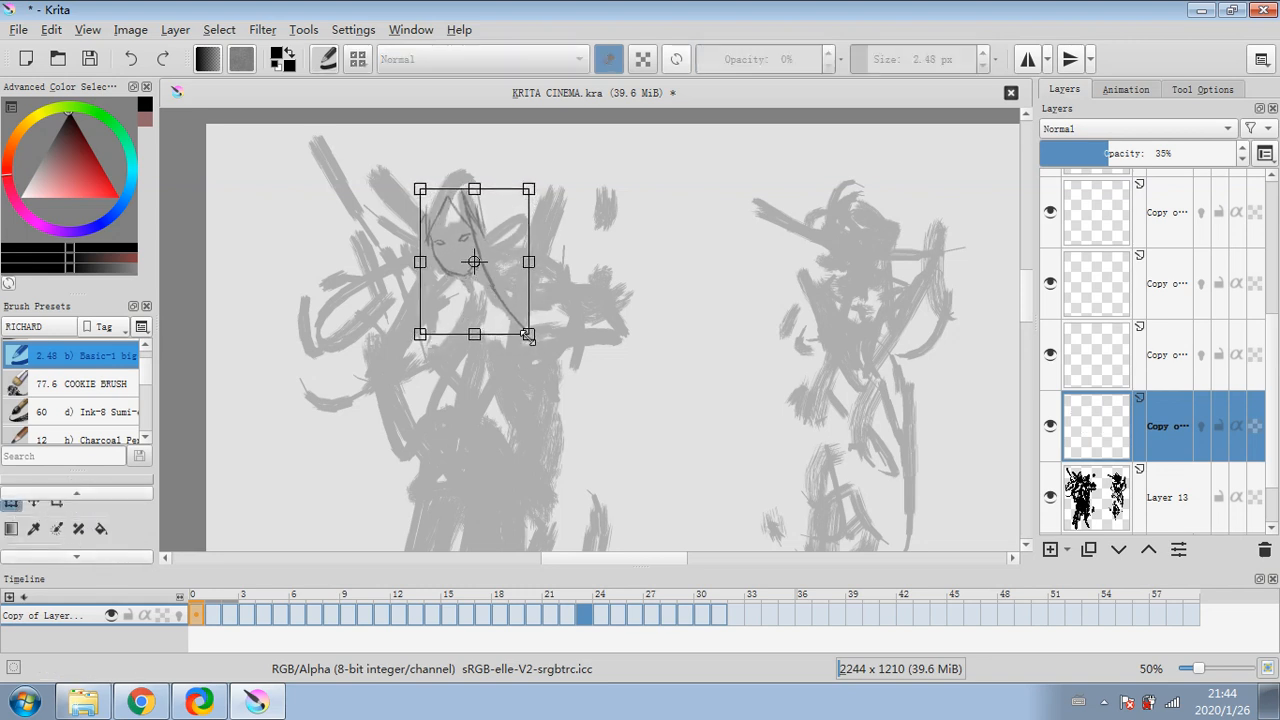
mouse_move(528, 334)
left_mouse_down()
mouse_move(536, 346)
mouse_move(511, 291)
left_mouse_up()
left_click(1160, 496)
left_click(1172, 432)
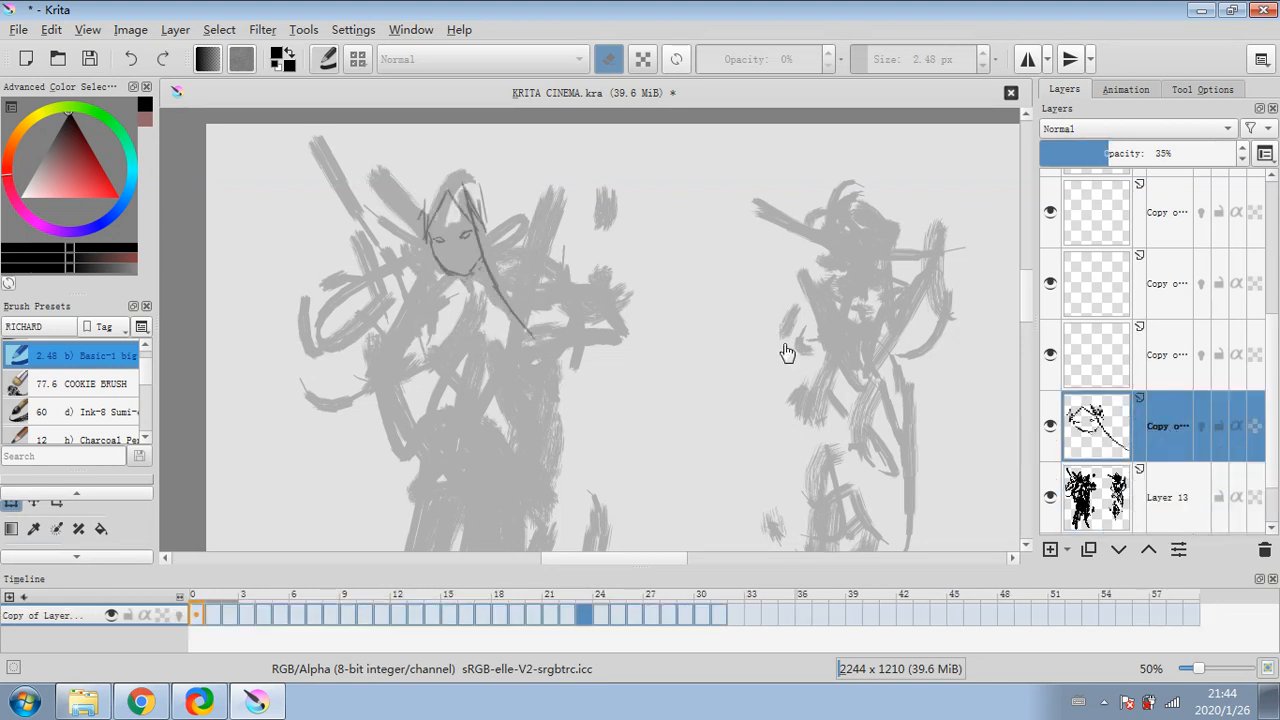
- Return to the Freehand Brush with eraser mode off and draw the nose and mouth on the face
left_click(219, 30)
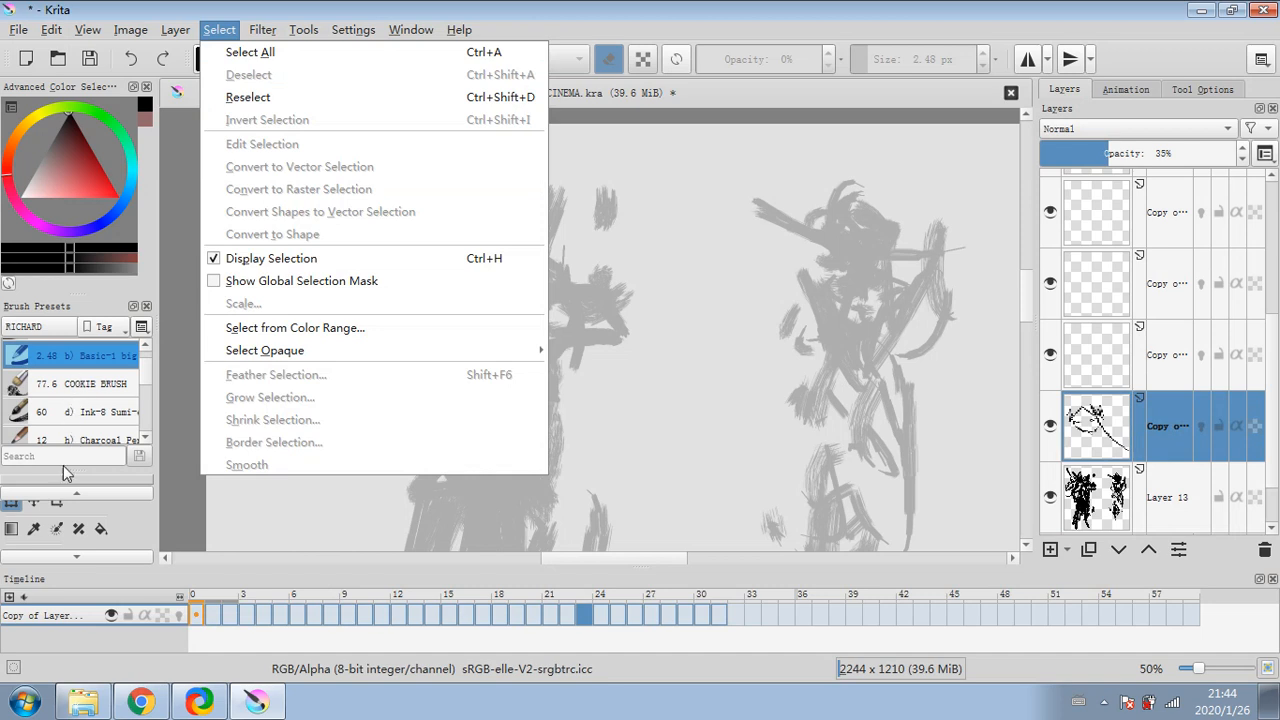
left_click(113, 493)
left_click(13, 510)
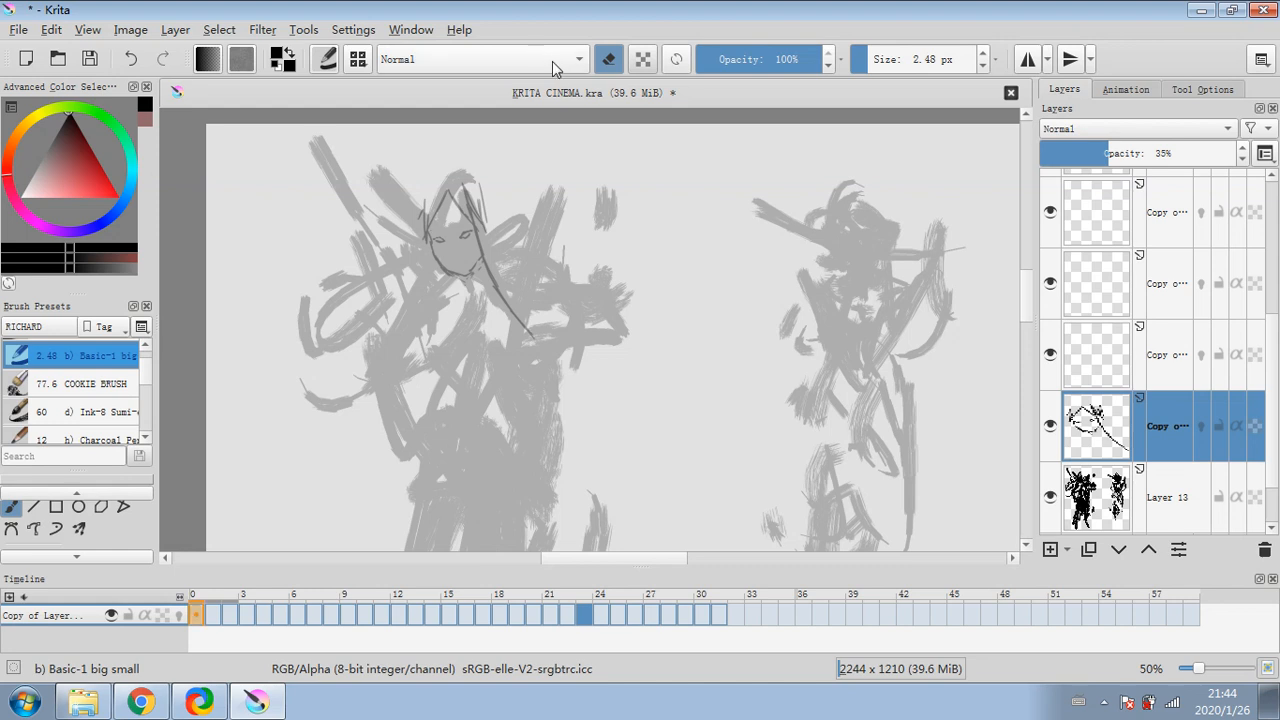
left_click(609, 60)
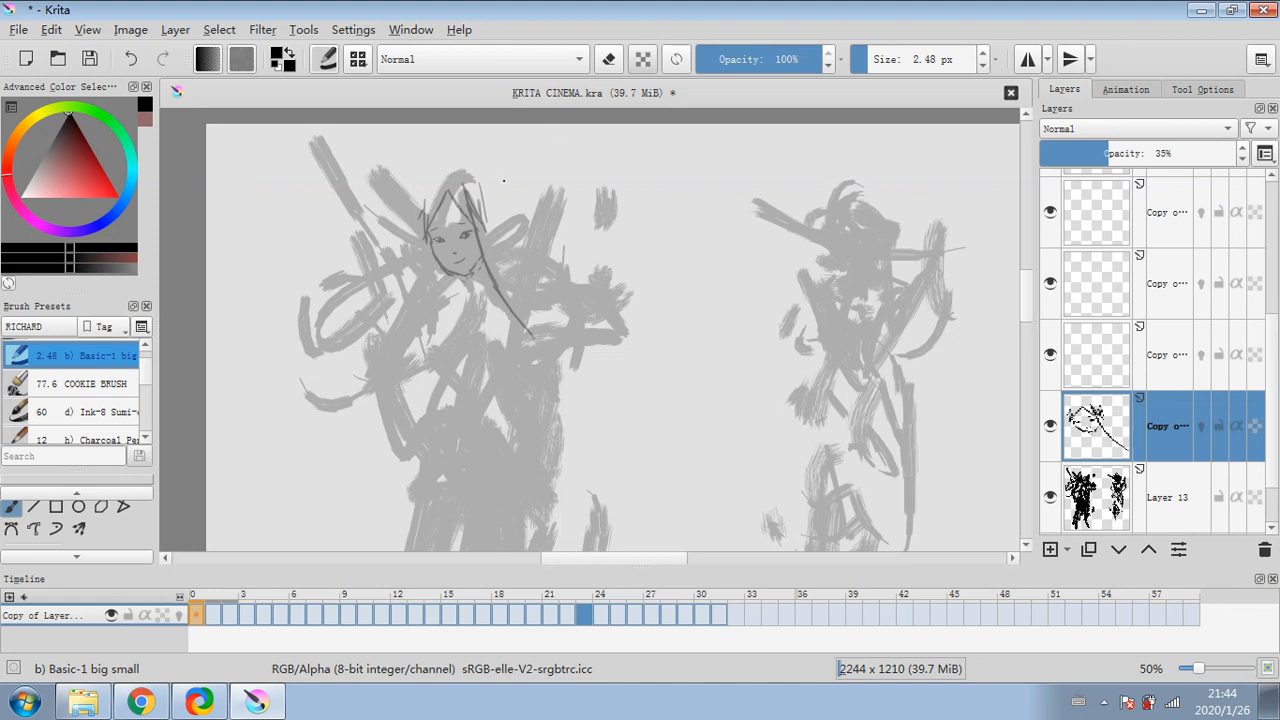
- Erase the hair peaks above the first figure's forehead, most of the long diagonal line and part of the jaw at 15.28 px
scroll(551, 265, "up", 1)
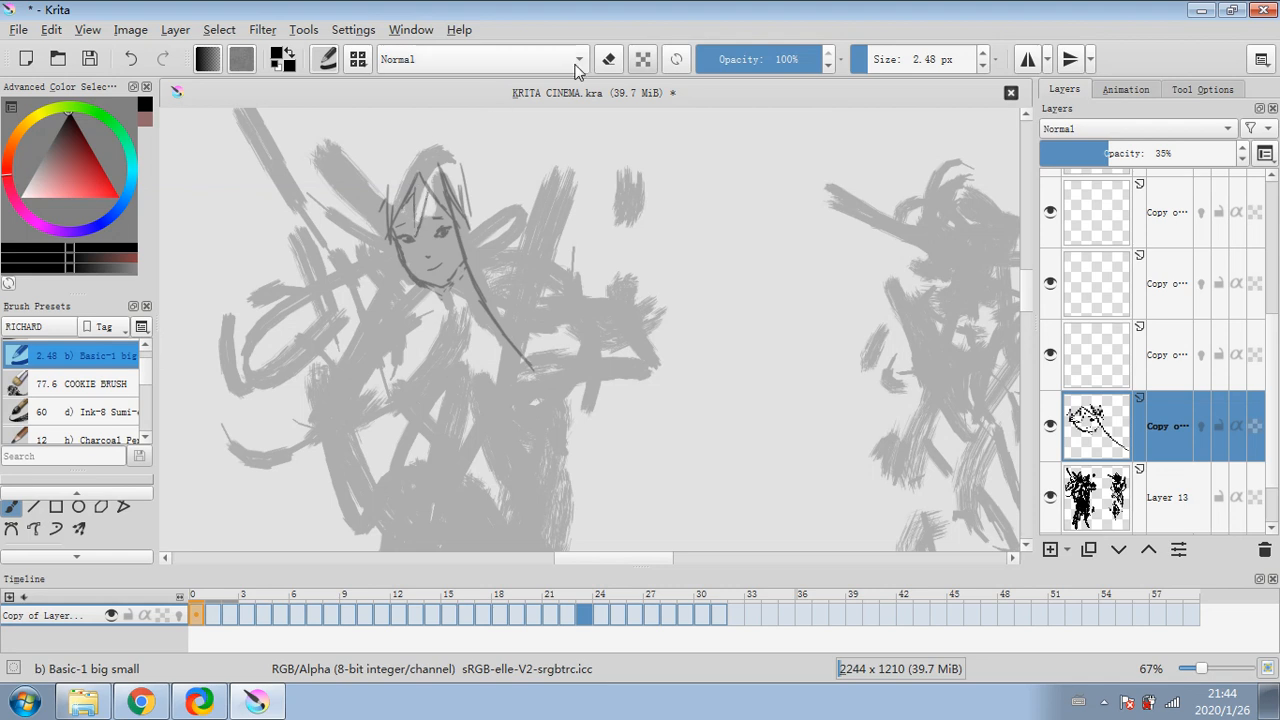
key("e")
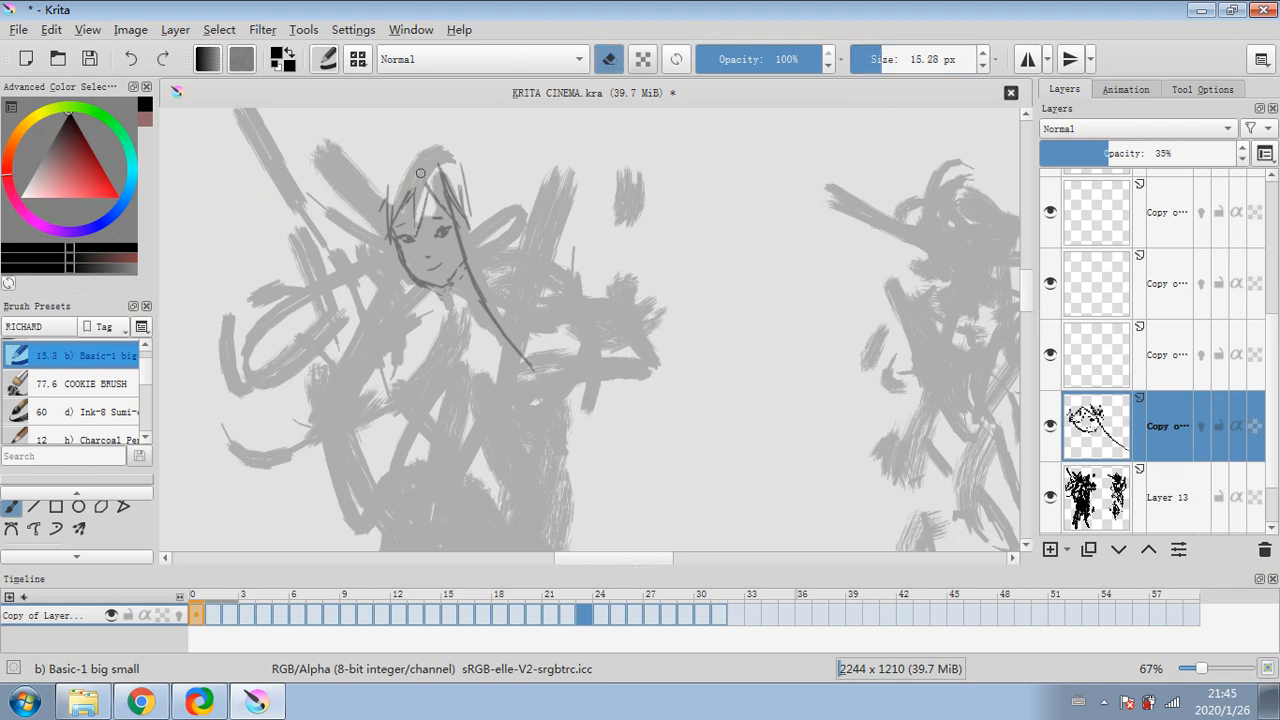
mouse_move(429, 173)
left_mouse_down()
mouse_move(462, 214)
mouse_move(468, 198)
left_mouse_up()
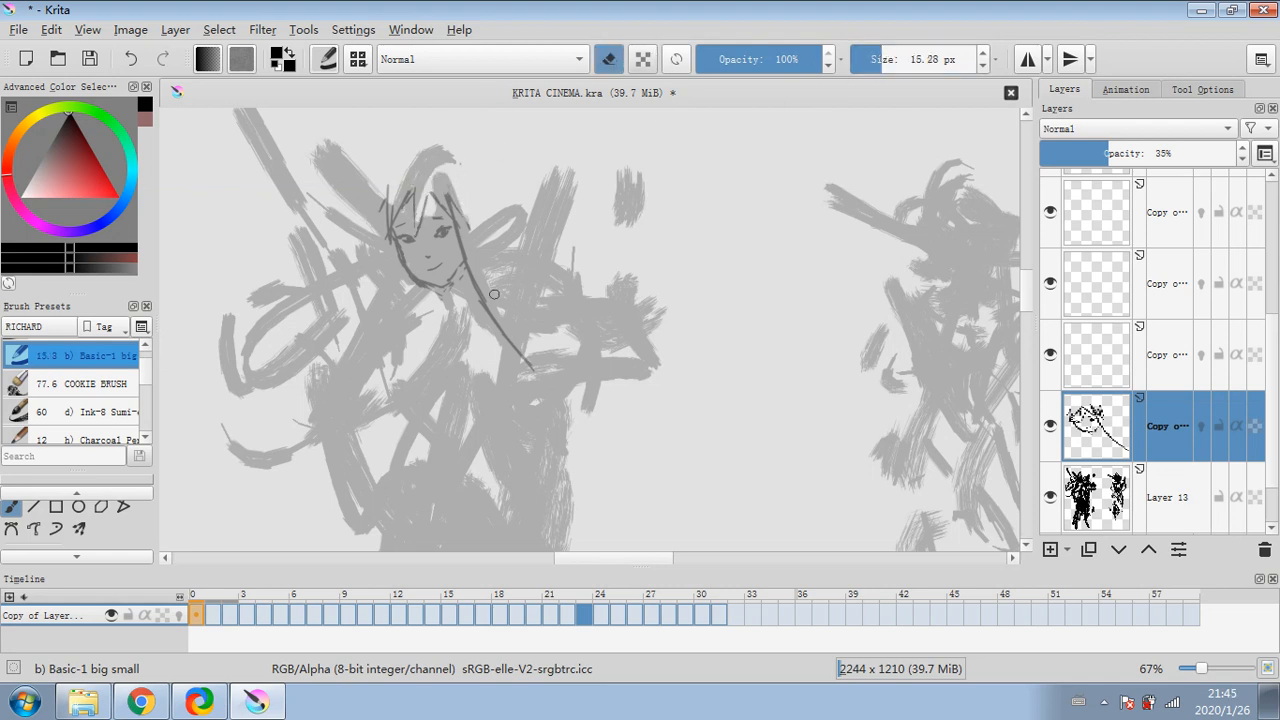
mouse_move(490, 292)
left_mouse_down()
mouse_move(419, 286)
mouse_move(437, 290)
mouse_move(400, 258)
left_mouse_up()
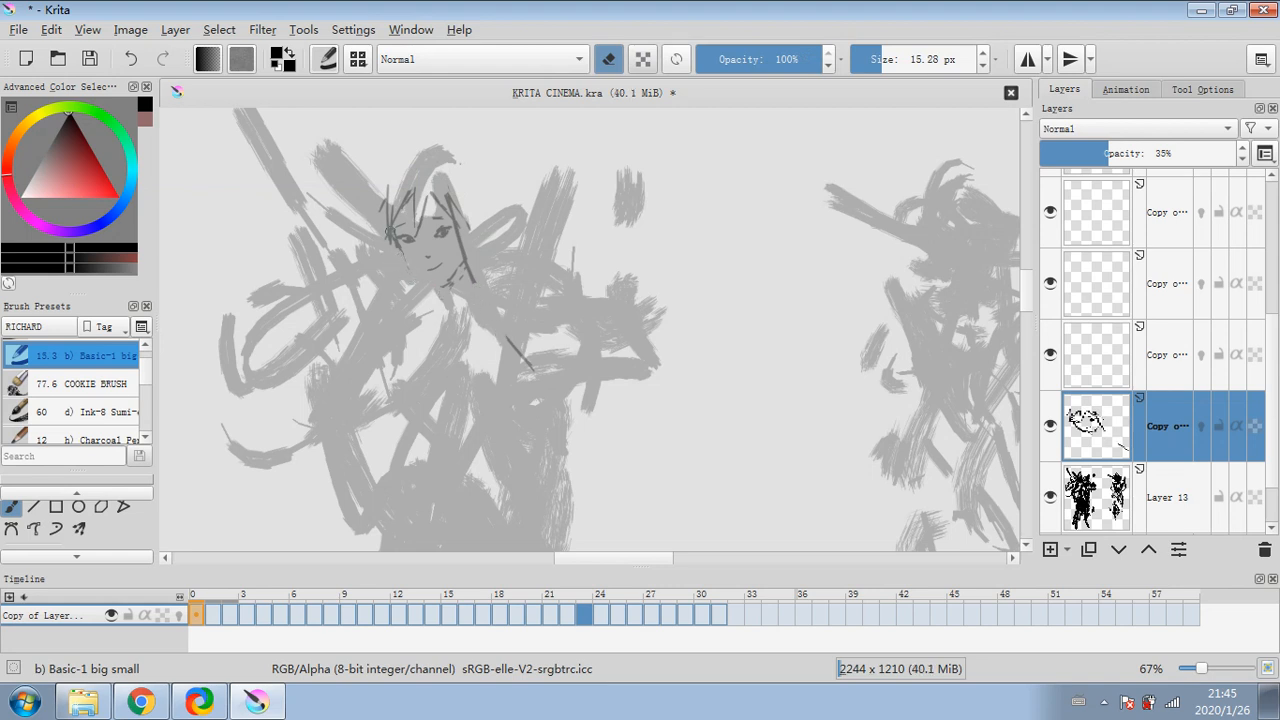
- Set the brush size to 4.53 px with eraser mode off and redraw the first figure's jaw and chin
left_click_drag(903, 57, 858, 57)
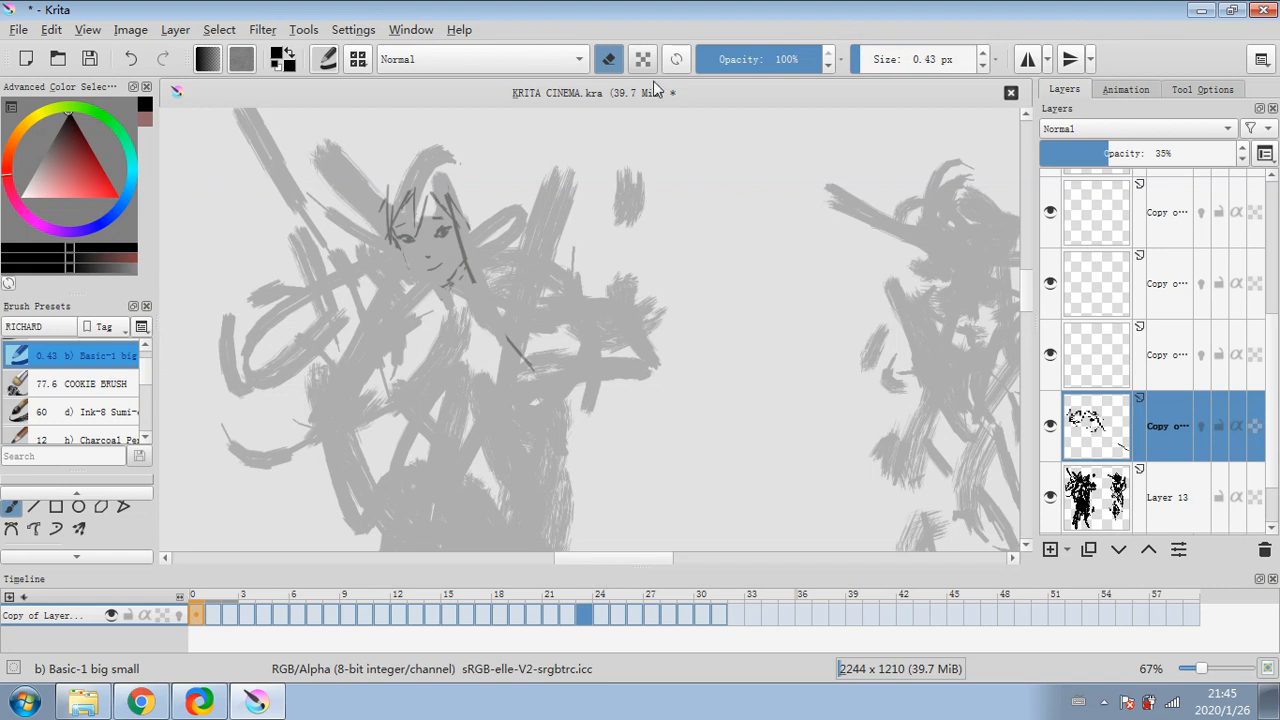
left_click(607, 59)
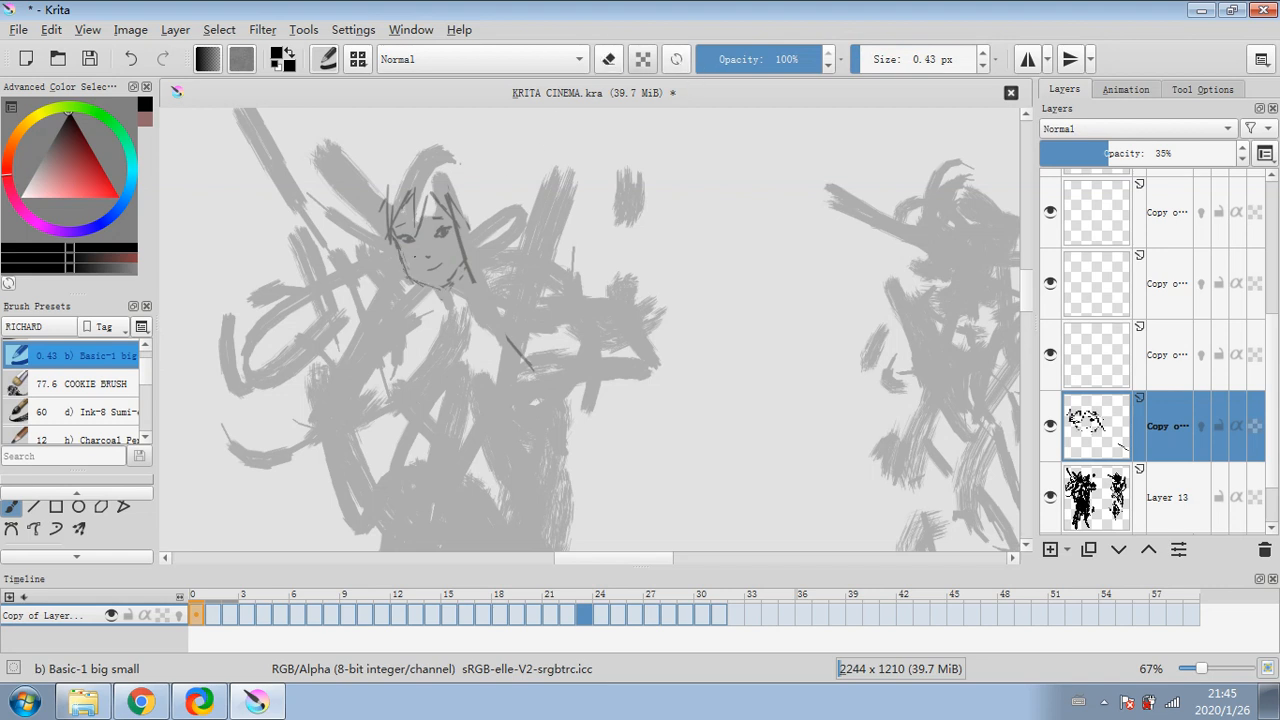
left_click(868, 60)
left_click_drag(444, 283, 456, 257)
left_click(608, 59)
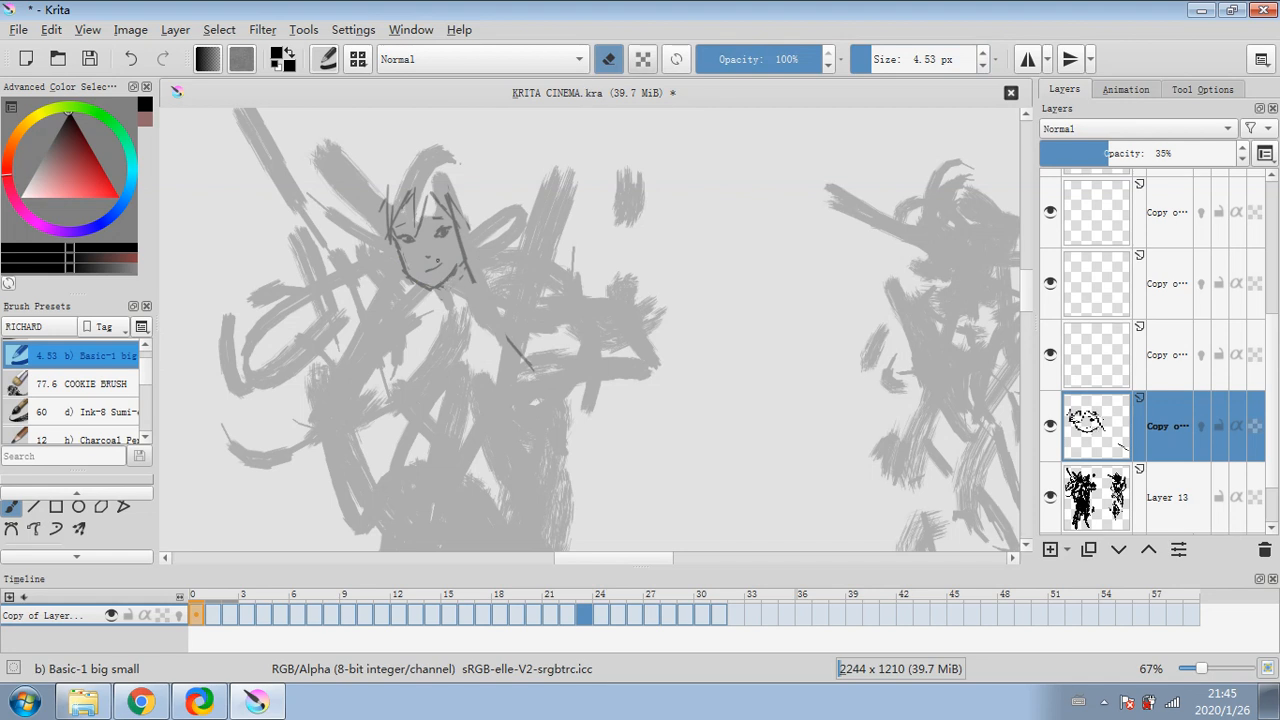
- Draw the outer hair contour over the crown and down both sides of the first figure's head
key("minus")
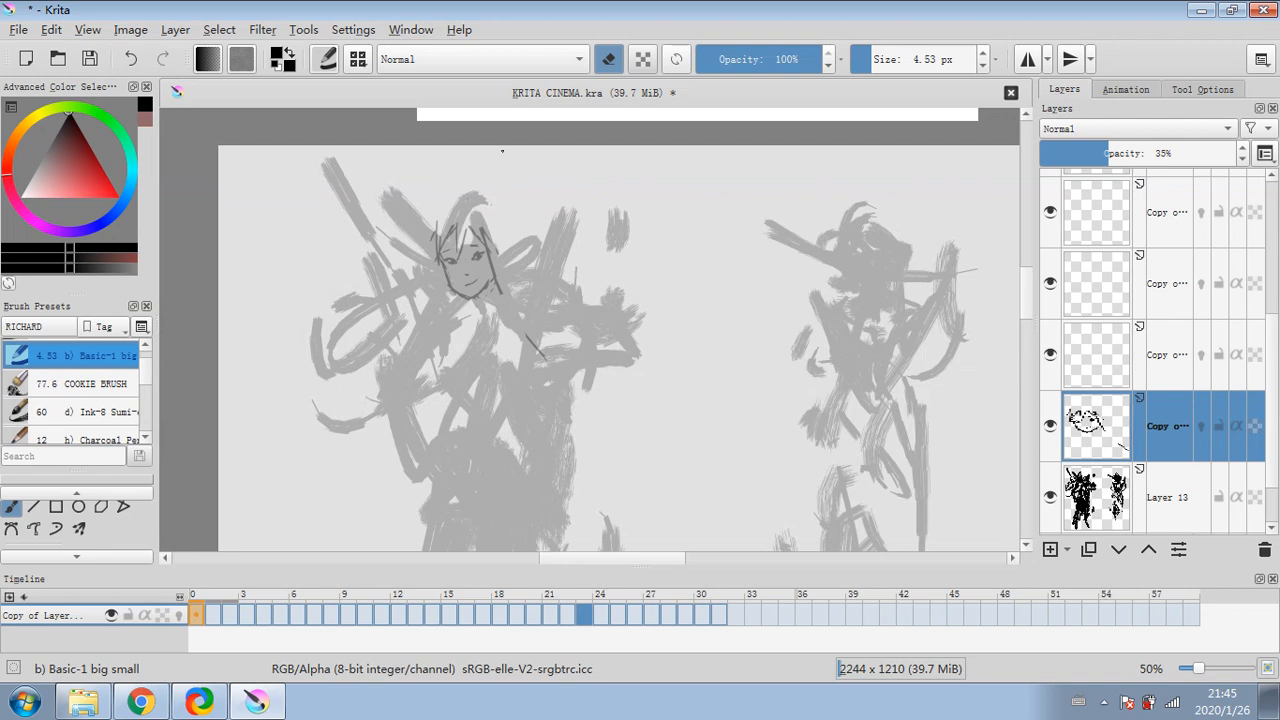
left_click(612, 64)
mouse_move(435, 205)
left_mouse_down()
mouse_move(463, 188)
mouse_move(502, 212)
mouse_move(432, 216)
mouse_move(424, 290)
left_mouse_up()
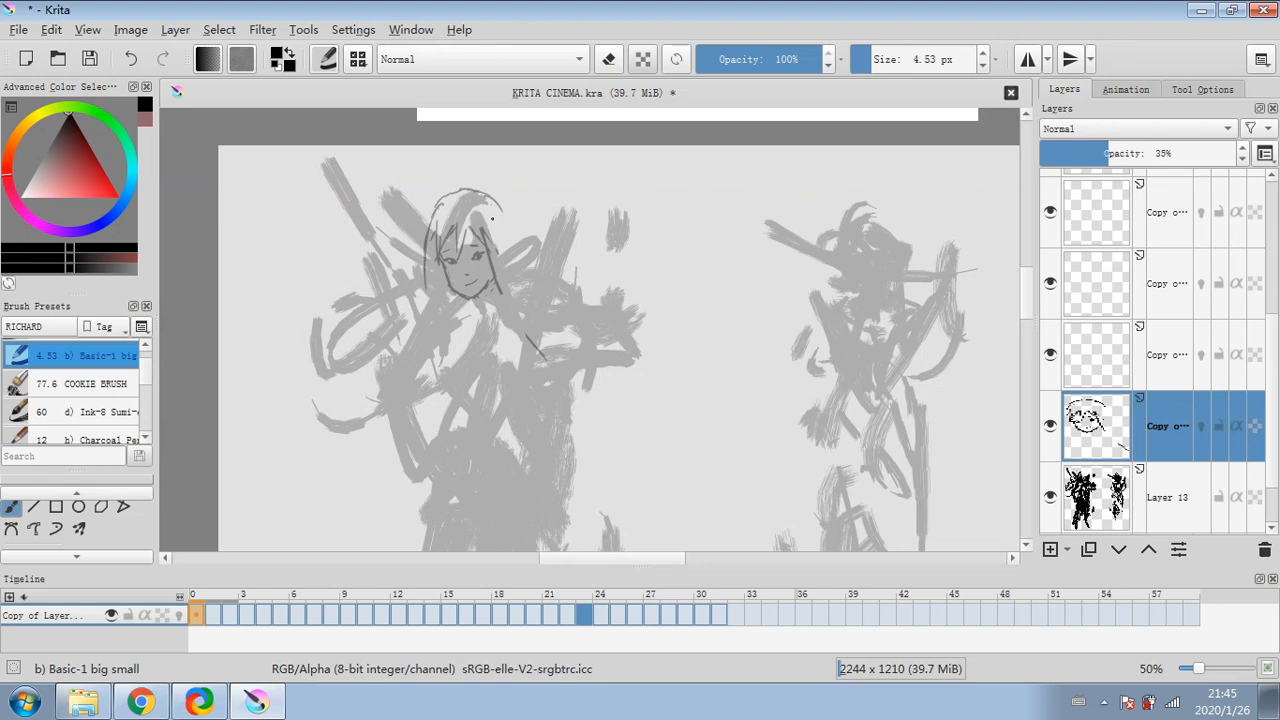
left_click_drag(500, 203, 534, 262)
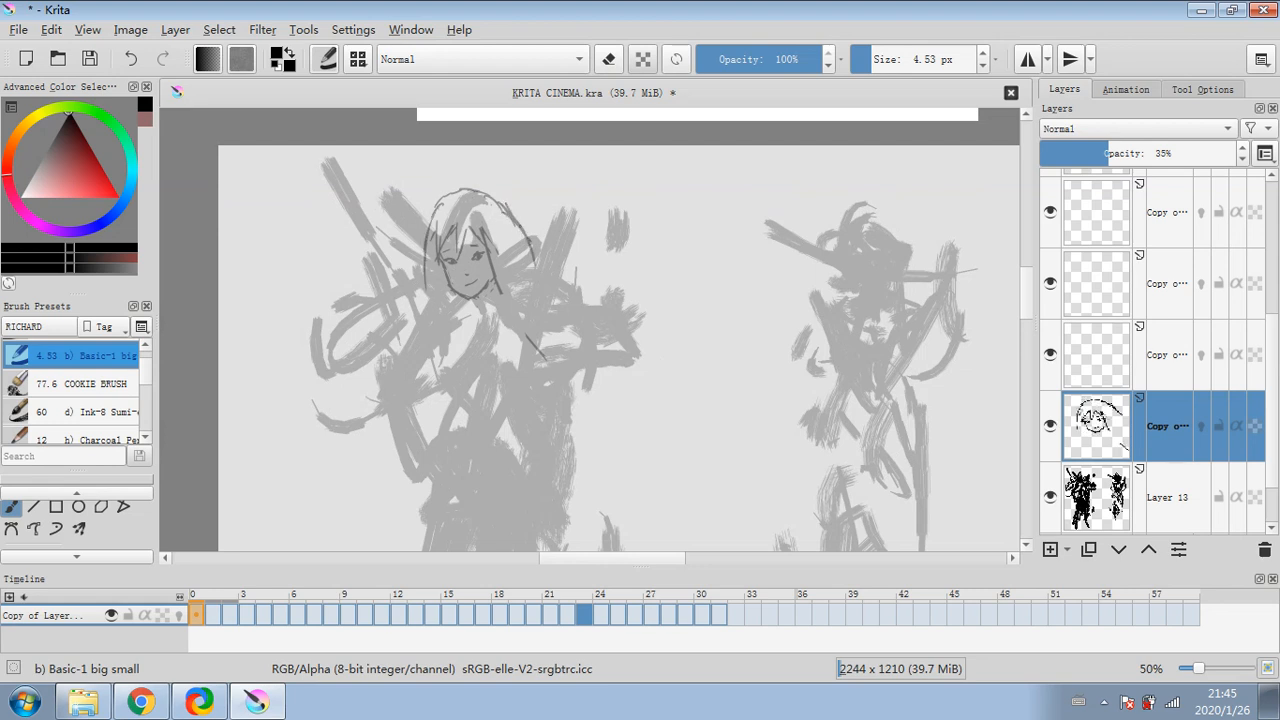
- Draw the curved side contours of the first figure's chest, undoing a stroke and redrawing the curve
left_click_drag(1028, 299, 1028, 302)
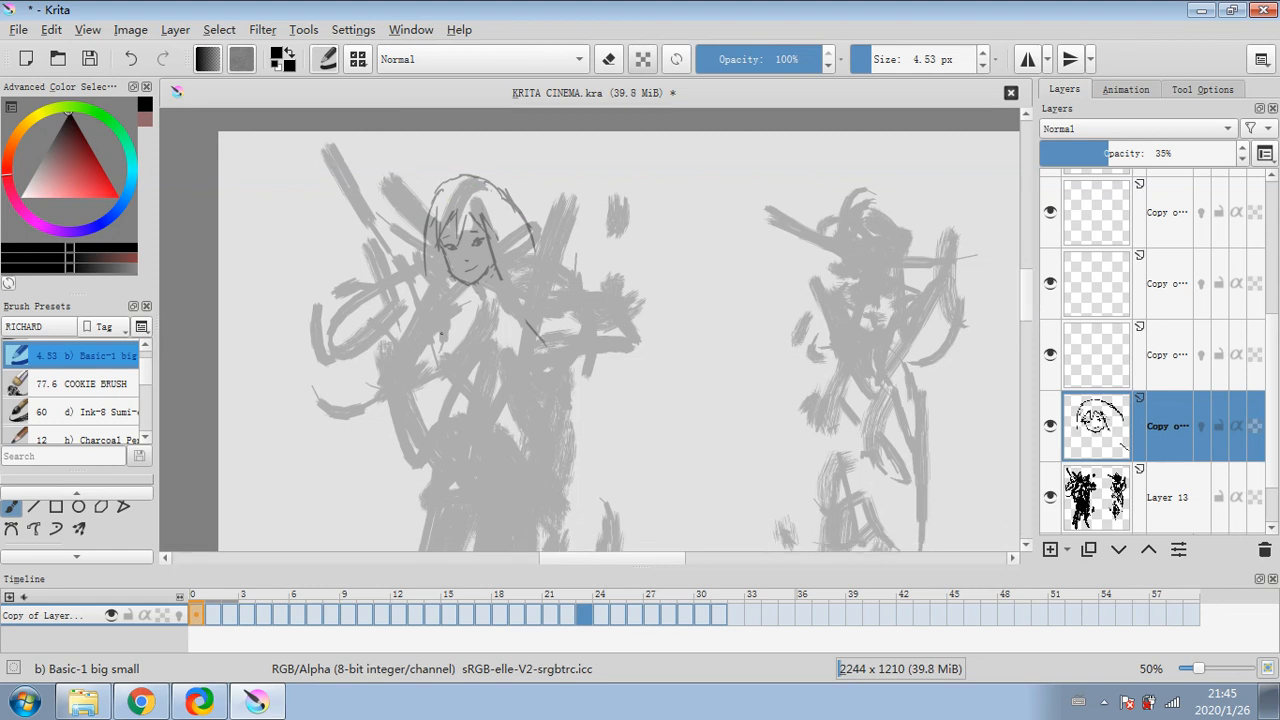
left_click_drag(441, 324, 433, 374)
left_click_drag(515, 364, 524, 351)
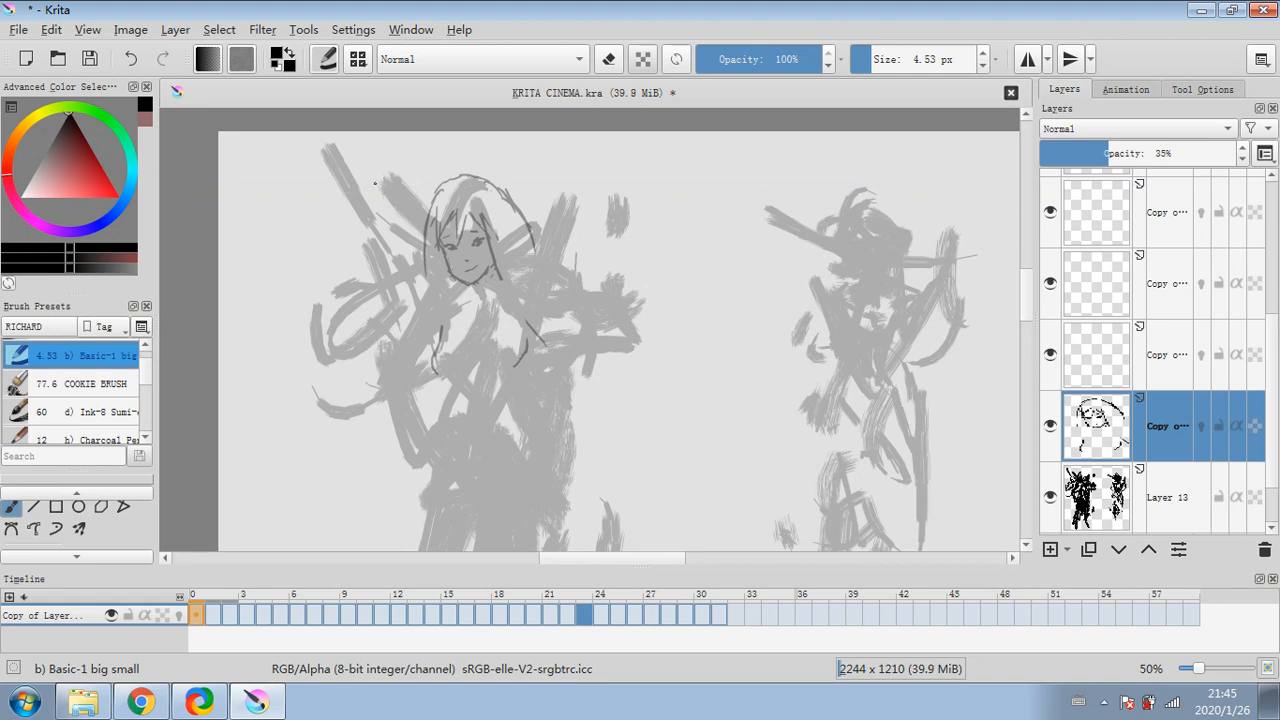
left_click(133, 62)
mouse_move(438, 339)
left_mouse_down()
mouse_move(430, 366)
mouse_move(446, 378)
left_mouse_up()
- Erase the leftover diagonal line beside the chest and draw the first figure's neck and both shoulder lines
left_click(613, 56)
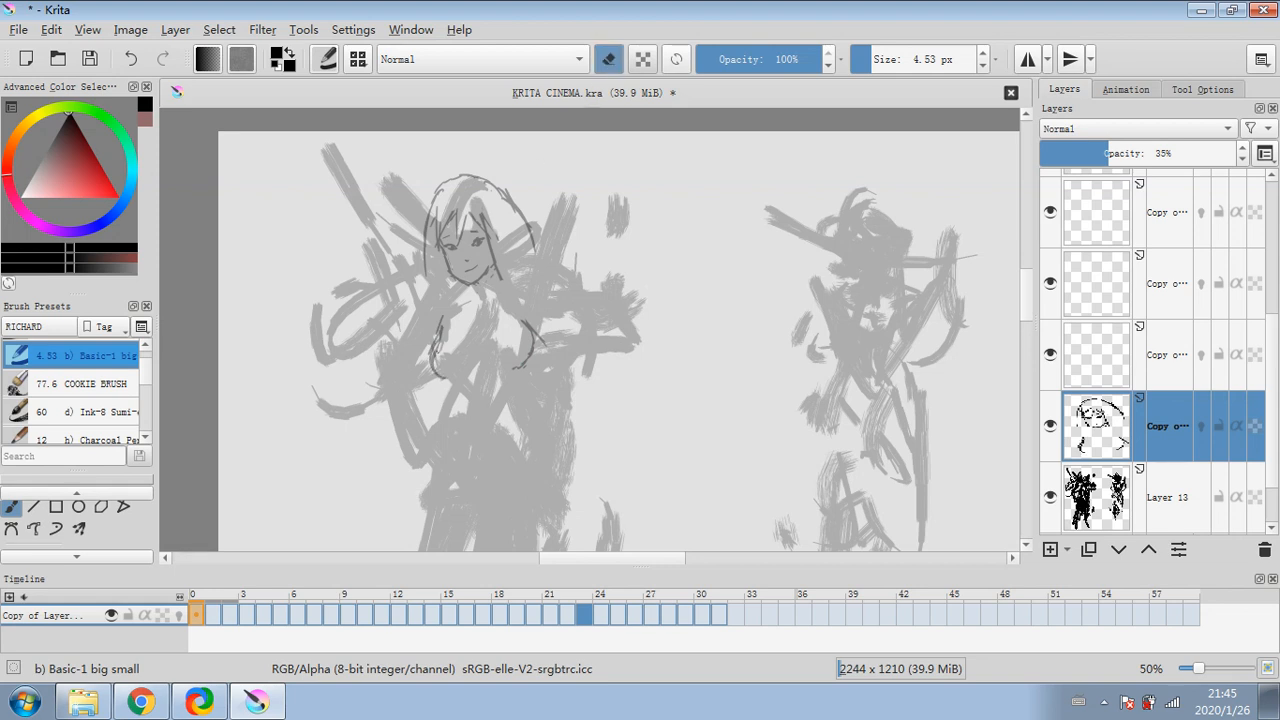
left_click(608, 58)
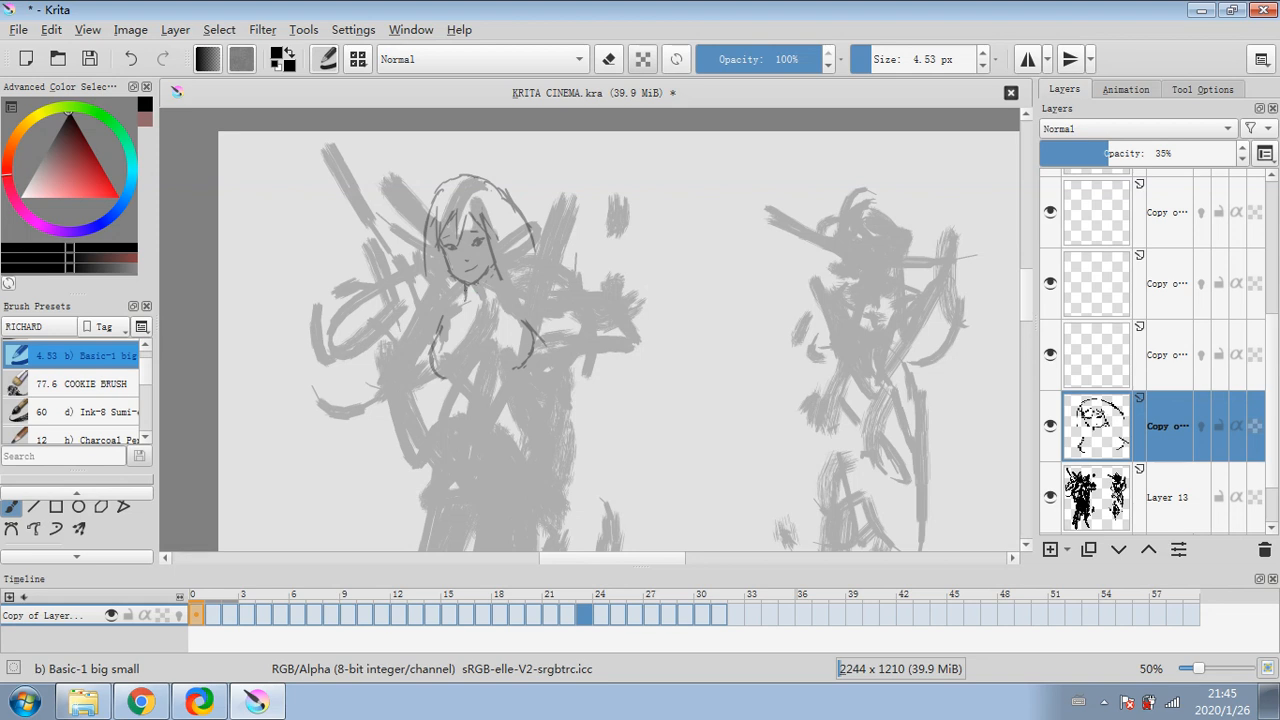
left_click(608, 58)
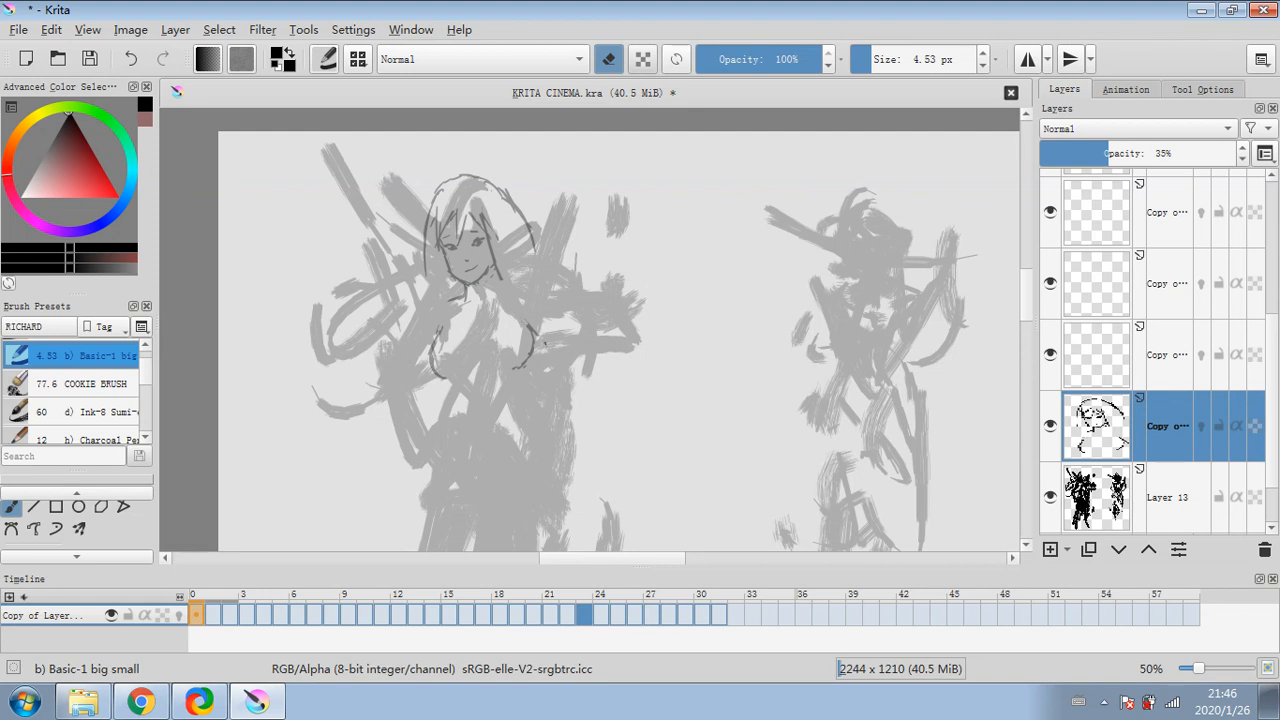
left_click(608, 60)
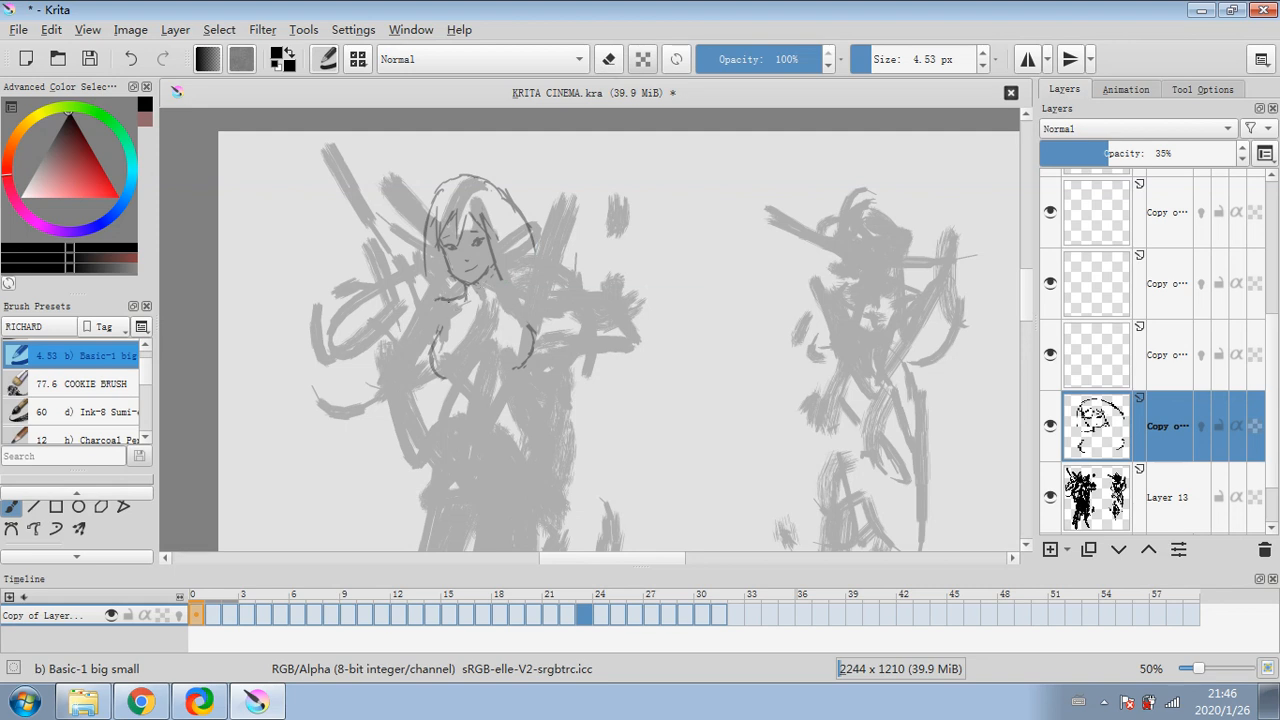
mouse_move(449, 301)
left_mouse_down()
mouse_move(470, 313)
mouse_move(500, 299)
mouse_move(498, 284)
left_mouse_up()
mouse_move(518, 283)
left_mouse_down()
mouse_move(510, 293)
mouse_move(548, 284)
left_mouse_up()
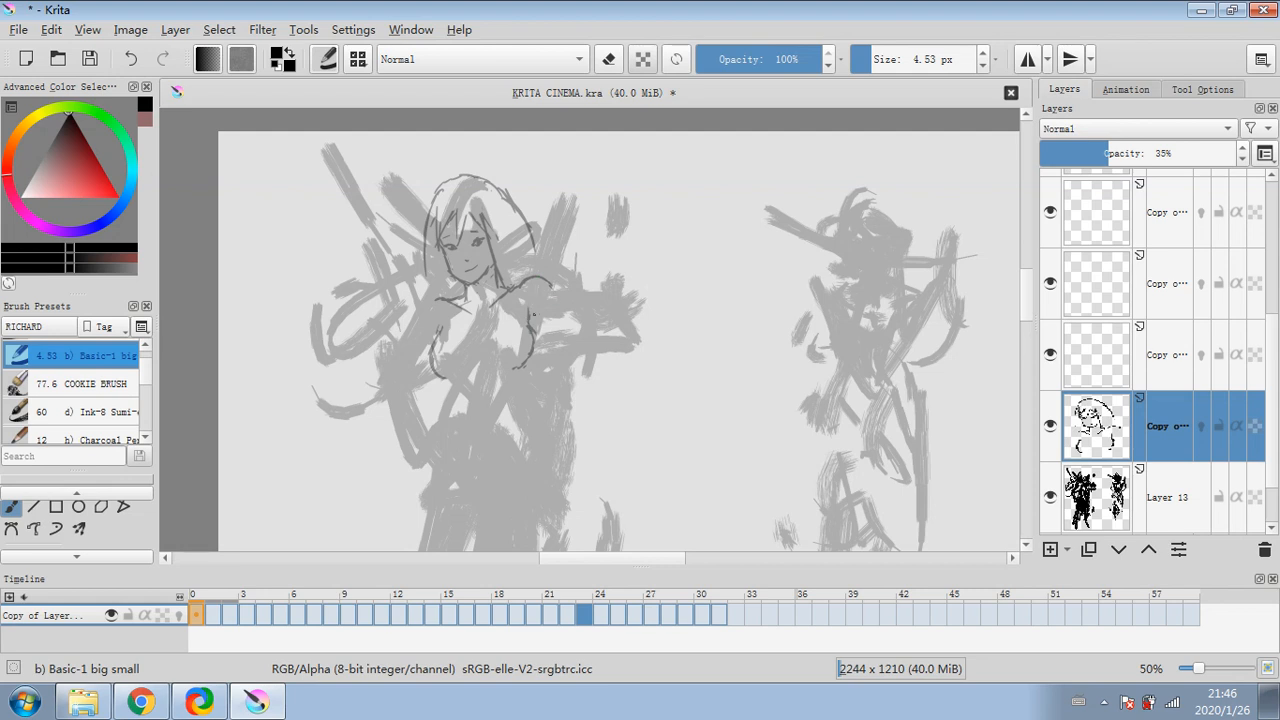
- Draw the rounded shoulder and the straight line of the outstretched arm, and tidy the shoulder curve with the eraser
left_click_drag(530, 317, 606, 313)
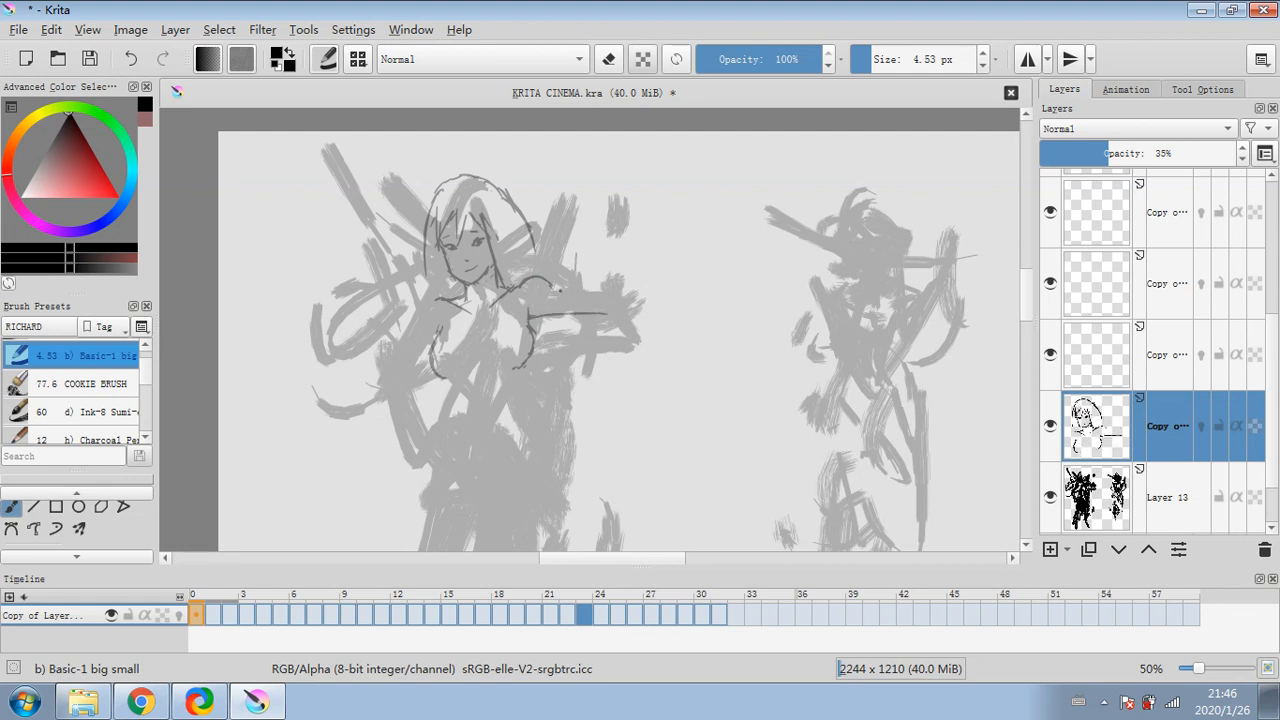
left_click_drag(546, 281, 570, 316)
left_click(608, 59)
left_click_drag(563, 301, 556, 290)
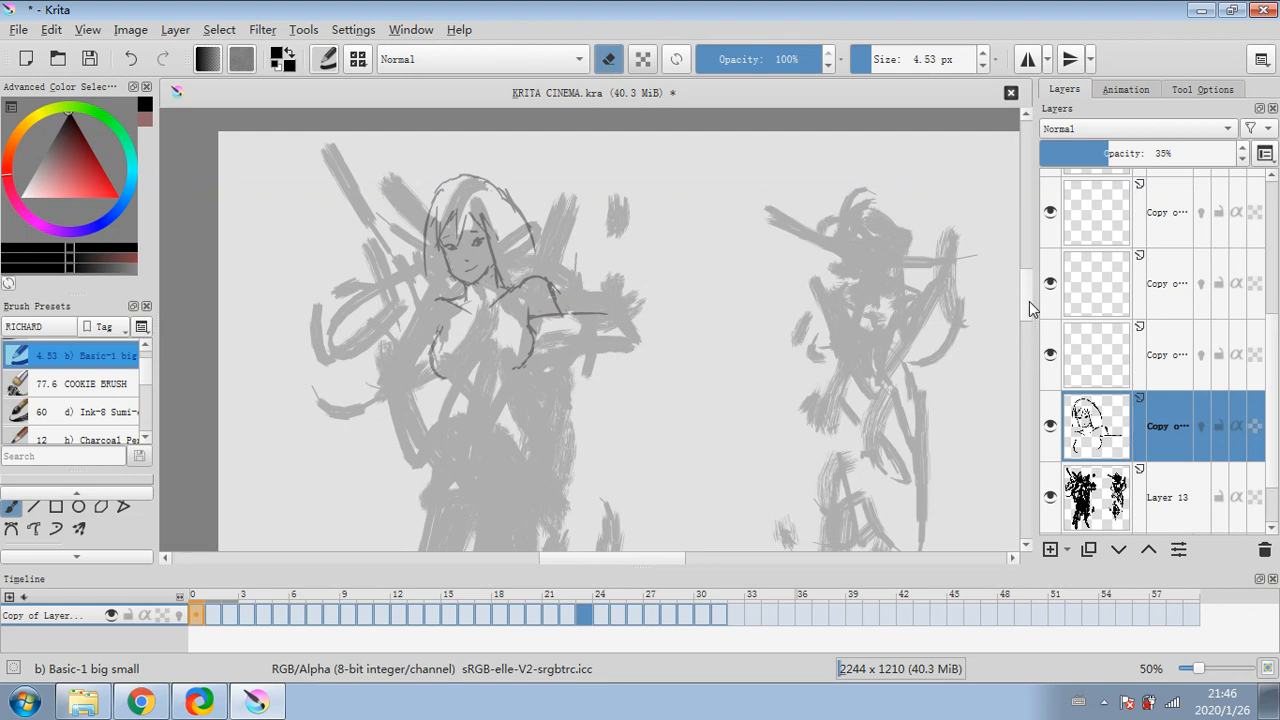
- Outline the lowered forearm strokes beside the first figure on Layer 13 with the Freehand Selection tool
scroll(1030, 310, "down", 1)
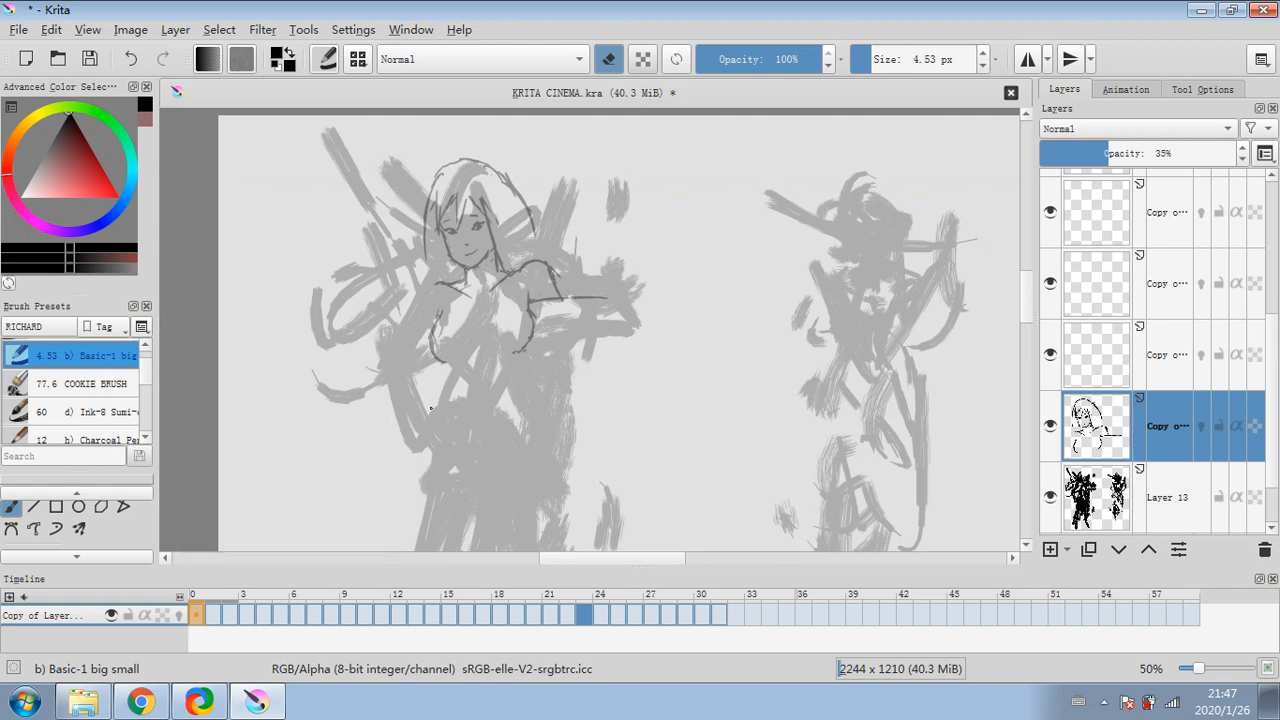
left_click(1168, 505)
left_click(90, 411)
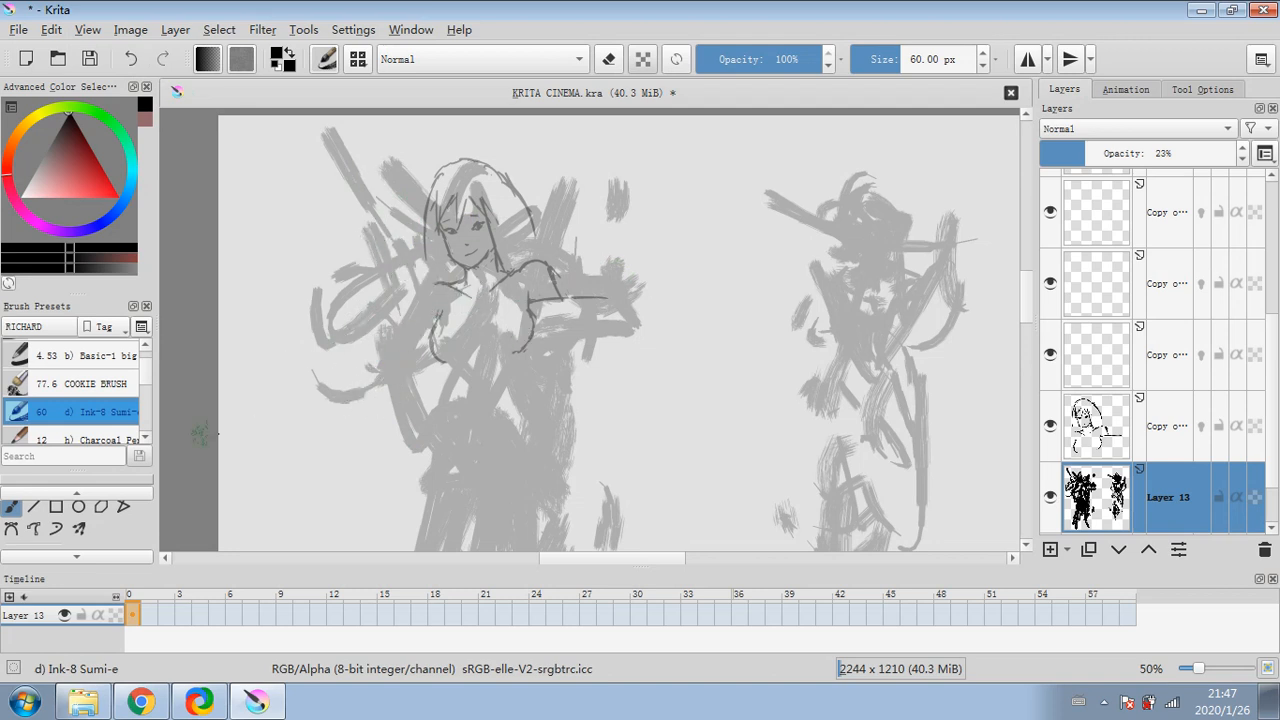
scroll(113, 500, "up", 1)
scroll(110, 560, "down", 3)
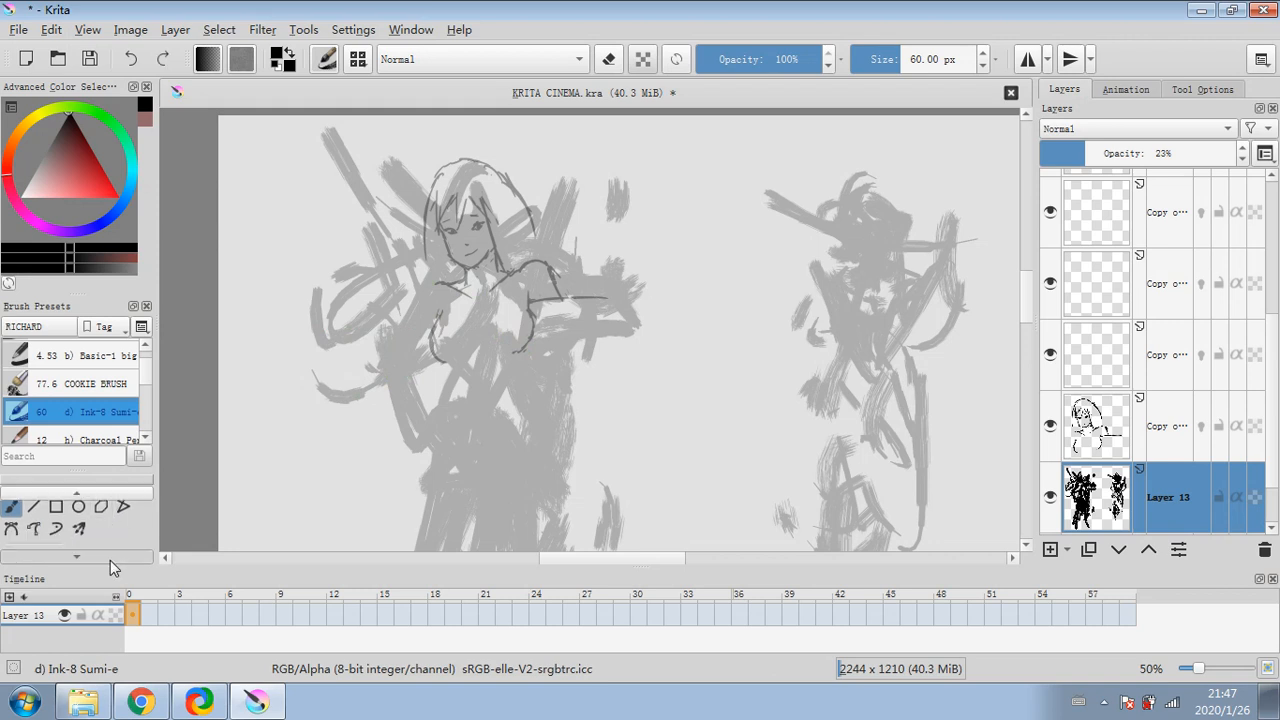
scroll(100, 545, "down", 1)
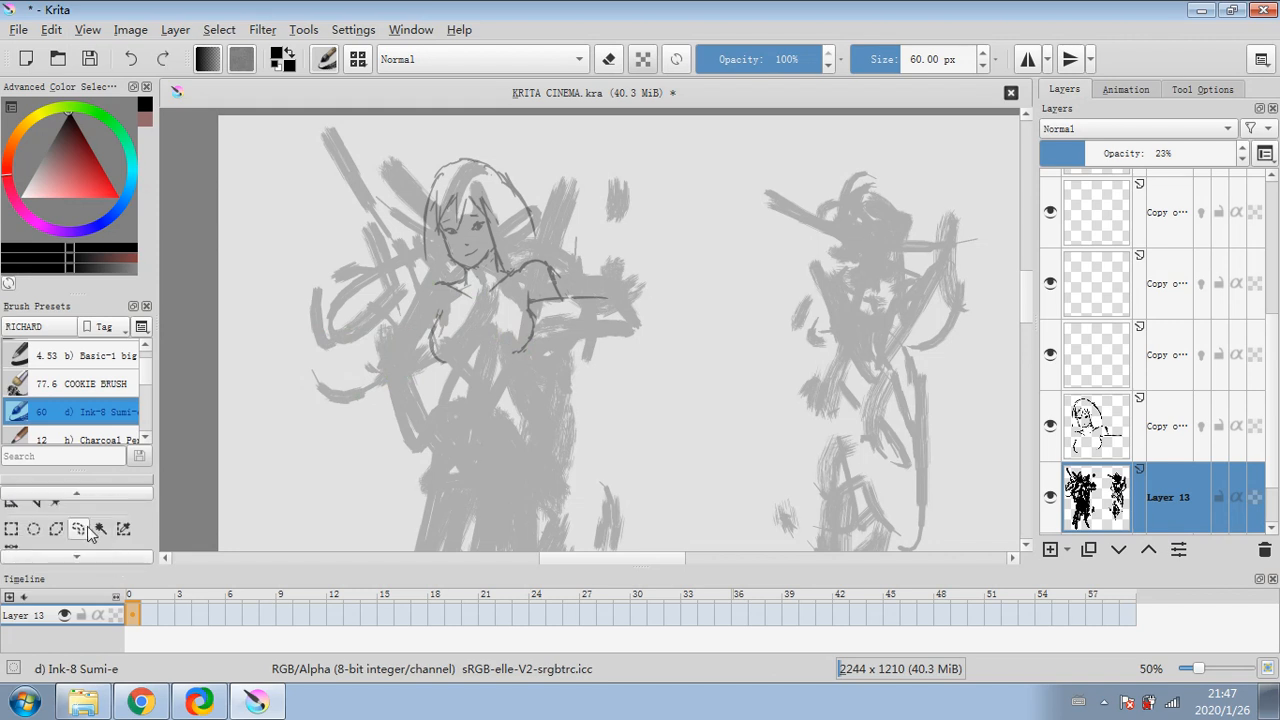
left_click(80, 528)
mouse_move(387, 316)
left_mouse_down()
mouse_move(429, 405)
mouse_move(383, 462)
mouse_move(371, 312)
left_mouse_up()
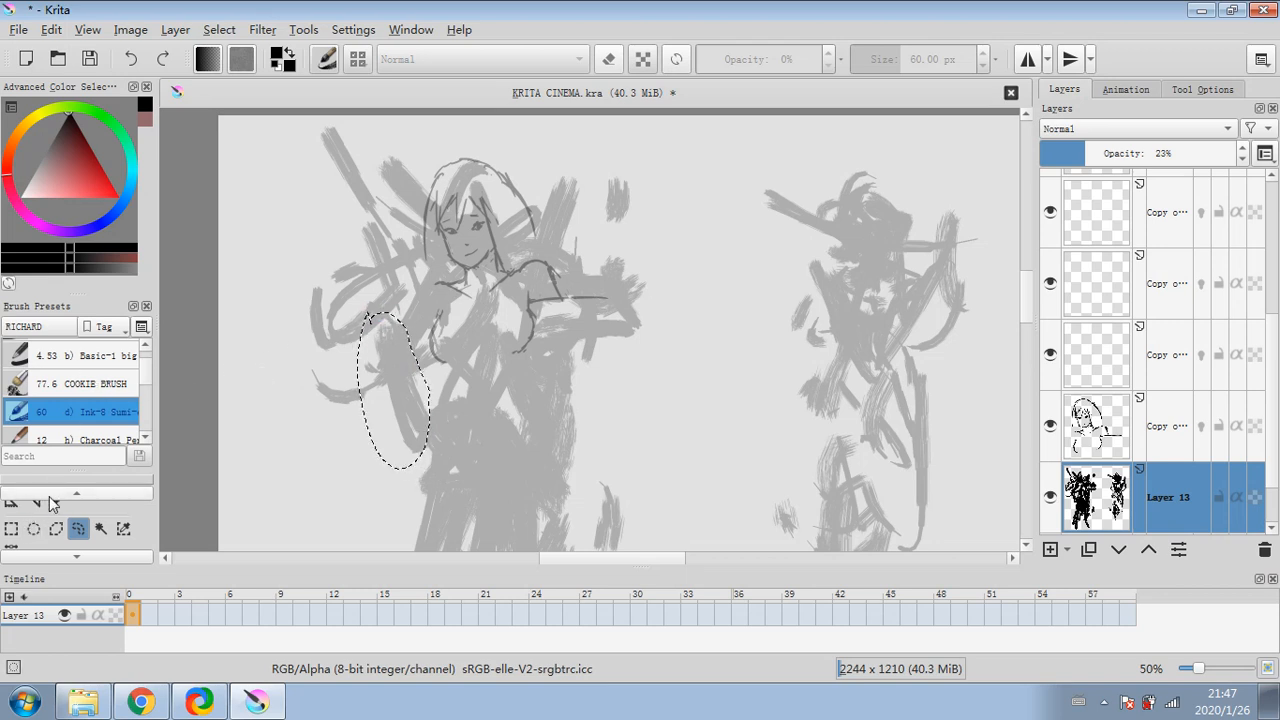
- Move the selected forearm strokes outward from the body with the Transform tool, apply the change and deselect
scroll(40, 500, "up", 1)
left_click(11, 519)
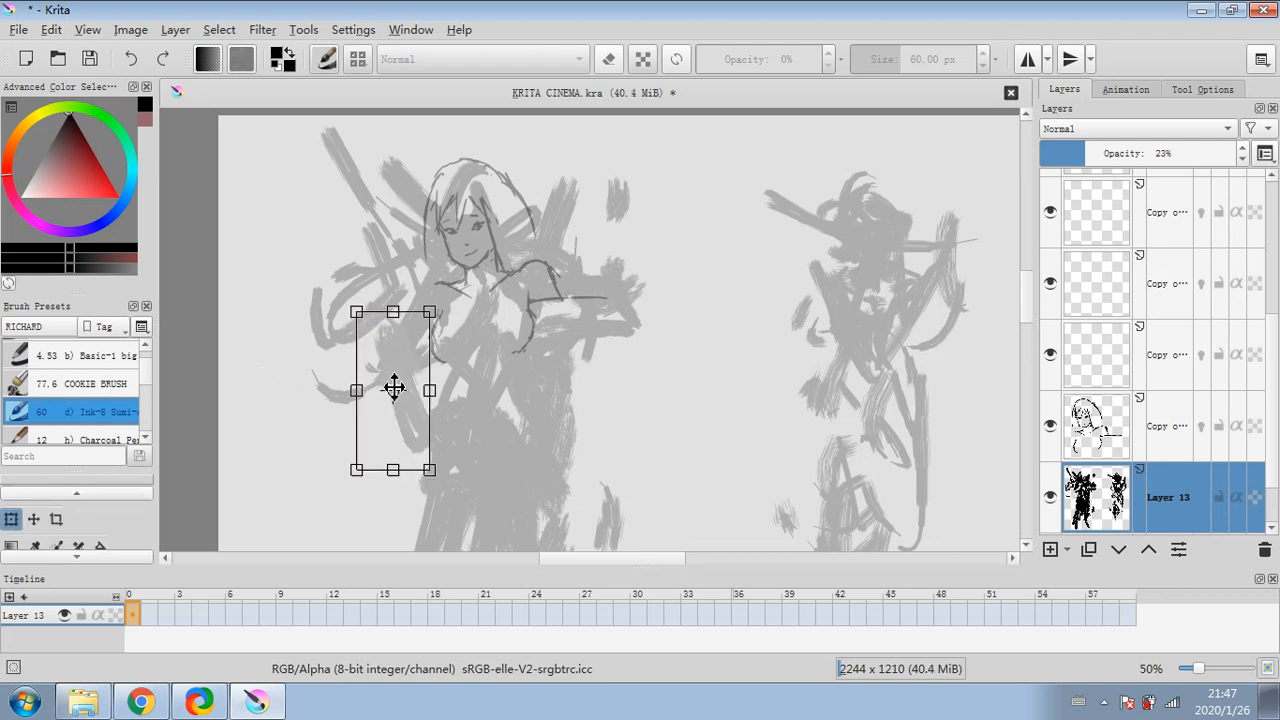
mouse_move(393, 390)
left_mouse_down()
mouse_move(348, 393)
mouse_move(368, 395)
left_mouse_up()
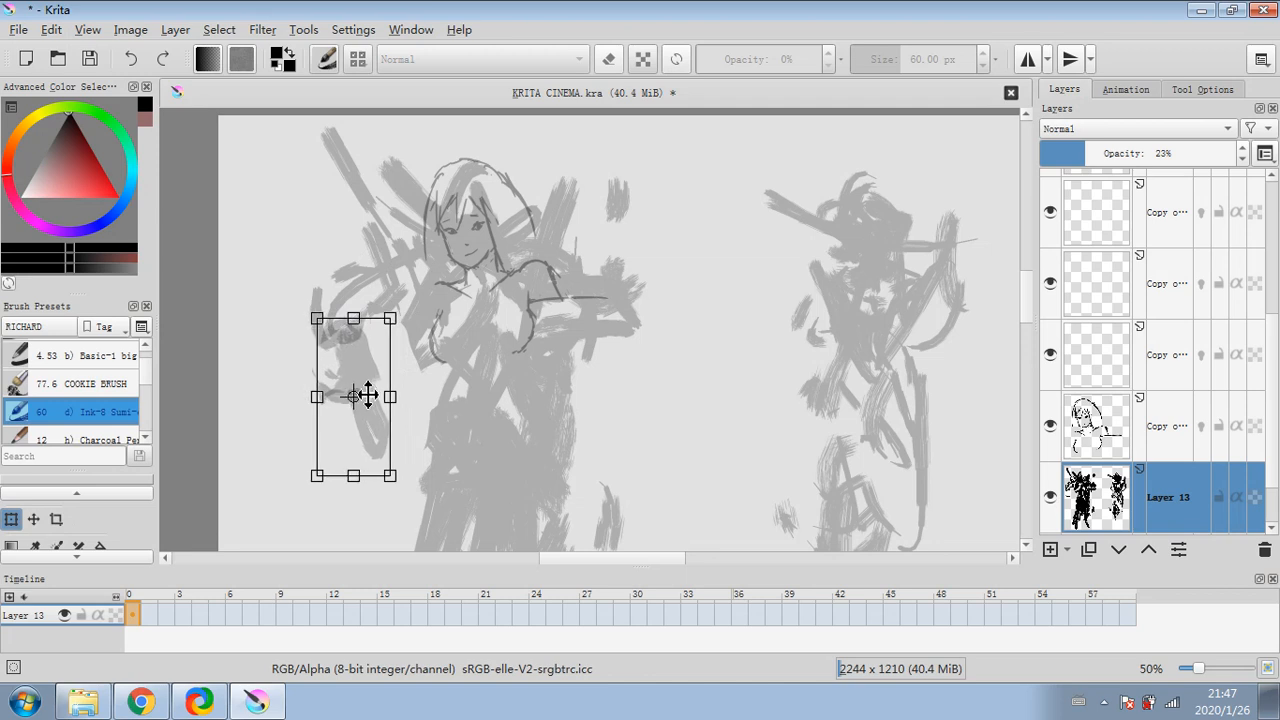
left_click_drag(1276, 424, 1278, 451)
left_click(1180, 505)
left_click(1183, 451)
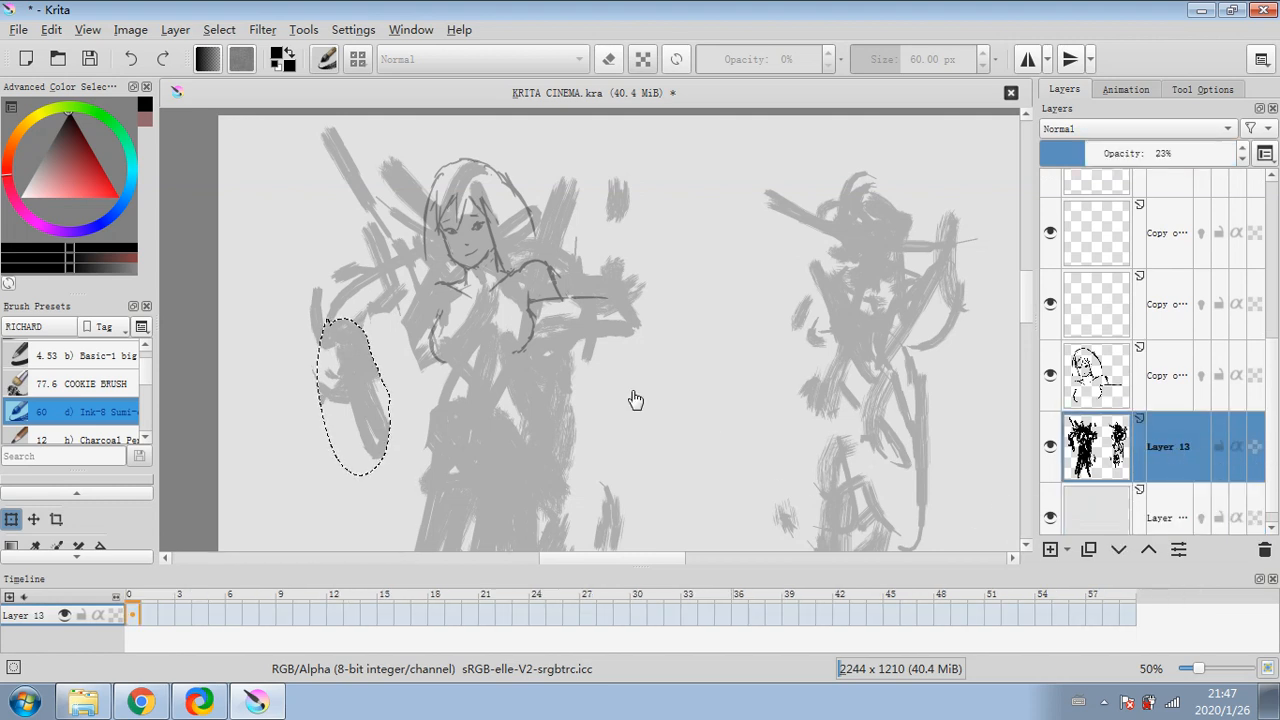
left_click(219, 29)
left_click(255, 88)
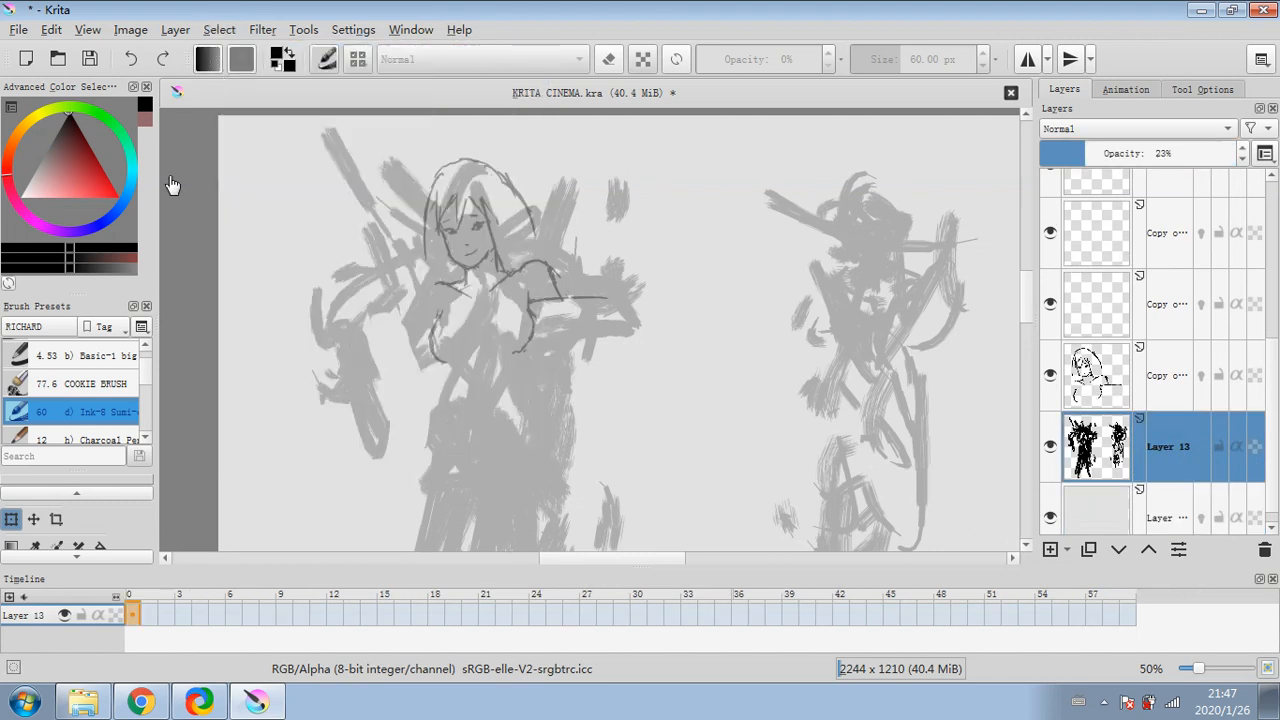
- Return to the Freehand Brush with Basic-1 big small at 3.41 px and sketch the fingers on the line layer over the moved strokes
left_click(66, 356)
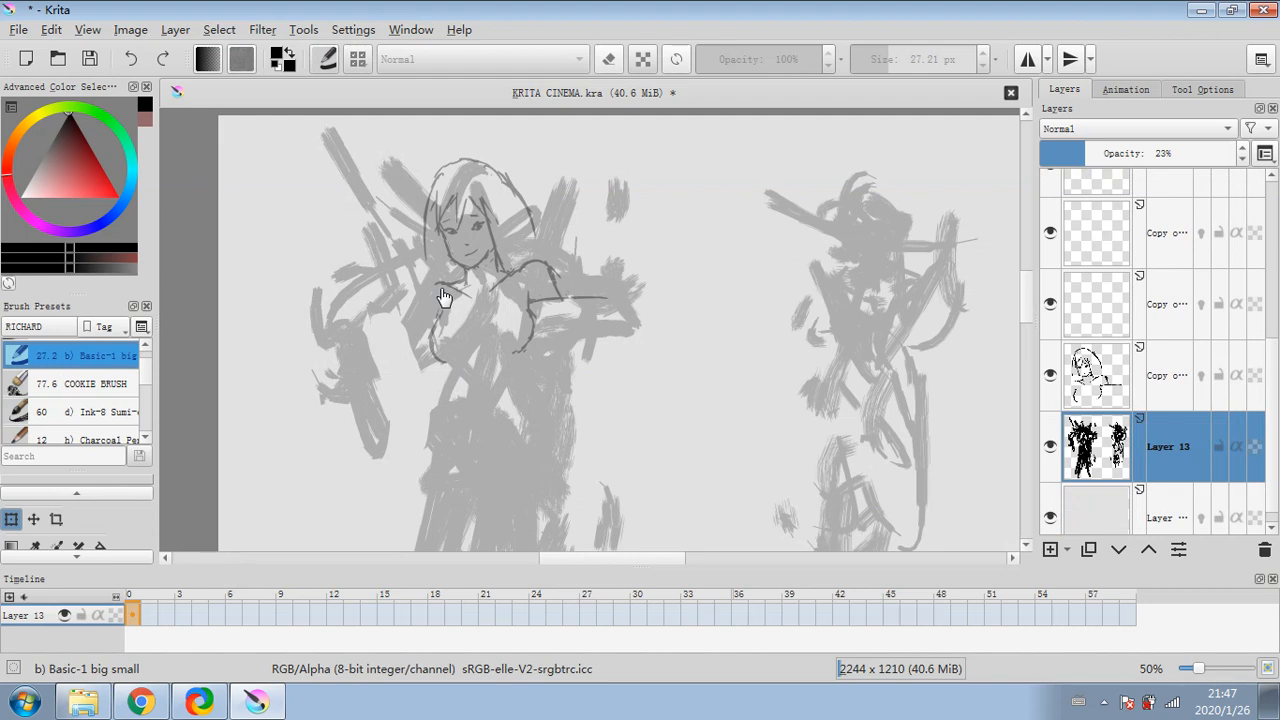
left_click(92, 494)
left_click(12, 525)
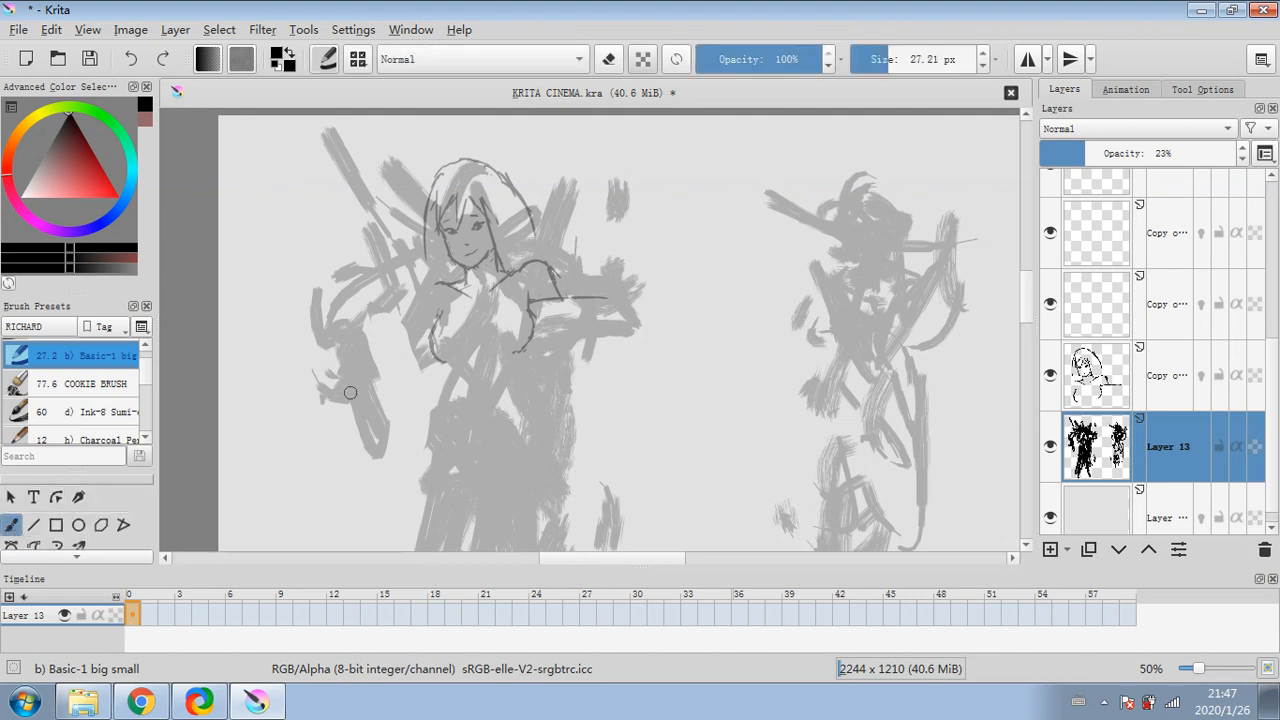
left_click(869, 62)
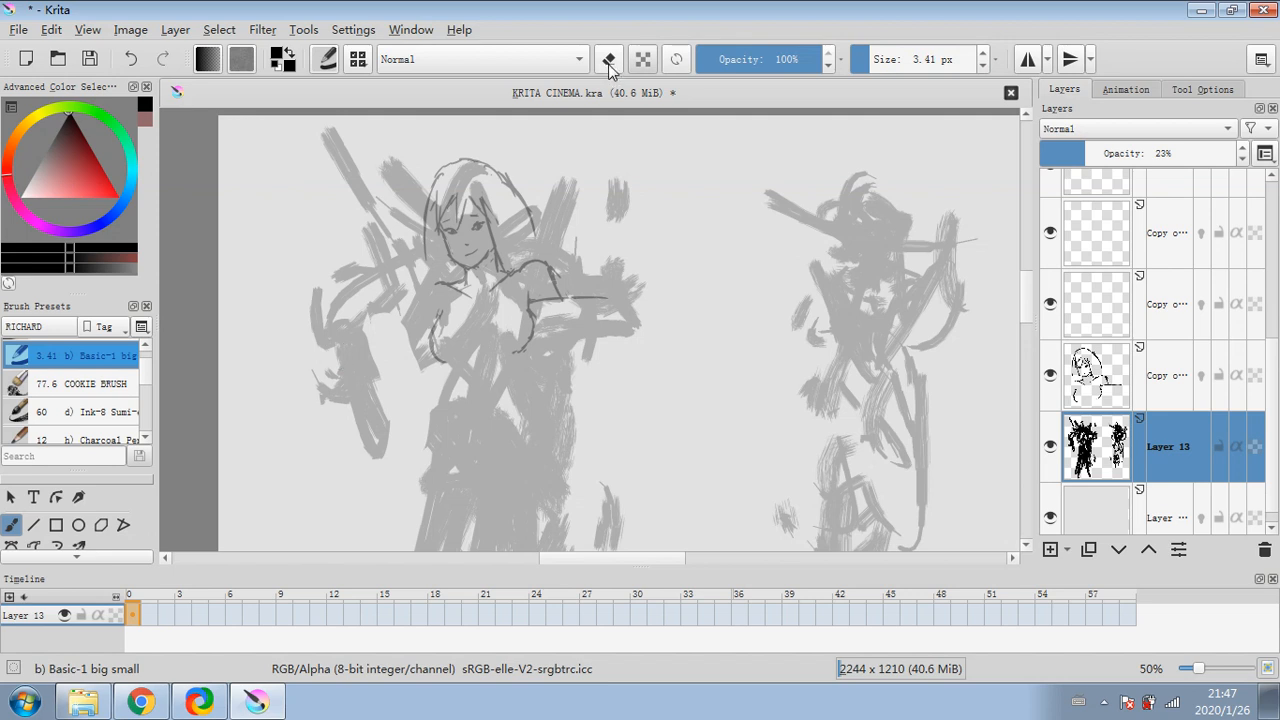
left_click(1155, 380)
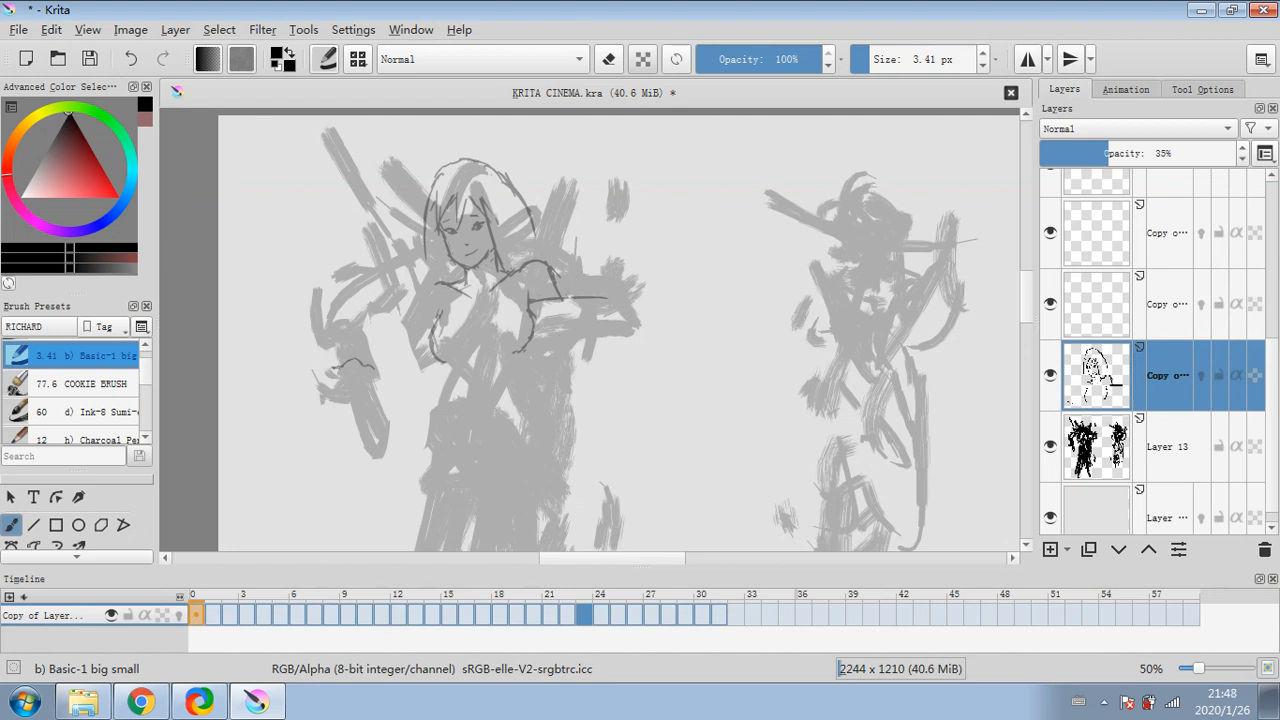
left_click_drag(331, 369, 320, 378)
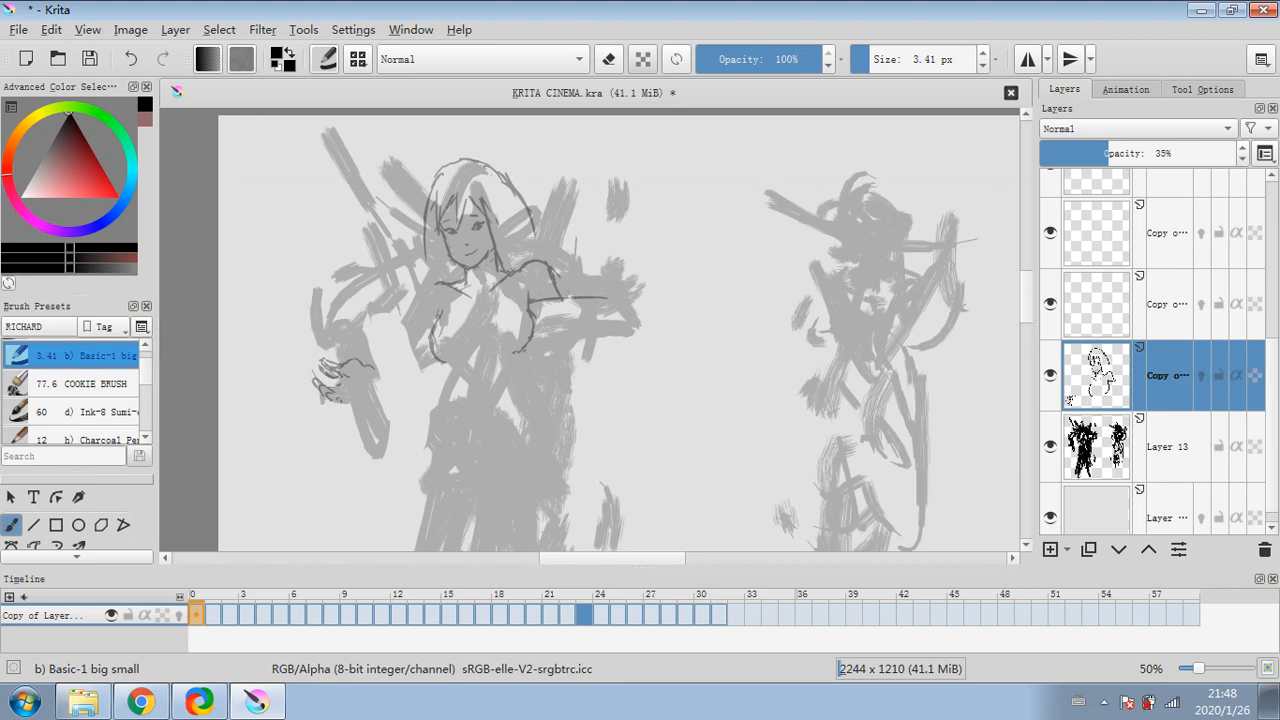
- Clean up the fingertips with the eraser and draw the back of the hand to the wrist
key("e")
mouse_move(322, 380)
left_mouse_down()
mouse_move(339, 364)
mouse_move(313, 377)
left_mouse_up()
key("e")
left_click_drag(346, 369, 382, 378)
left_click(608, 59)
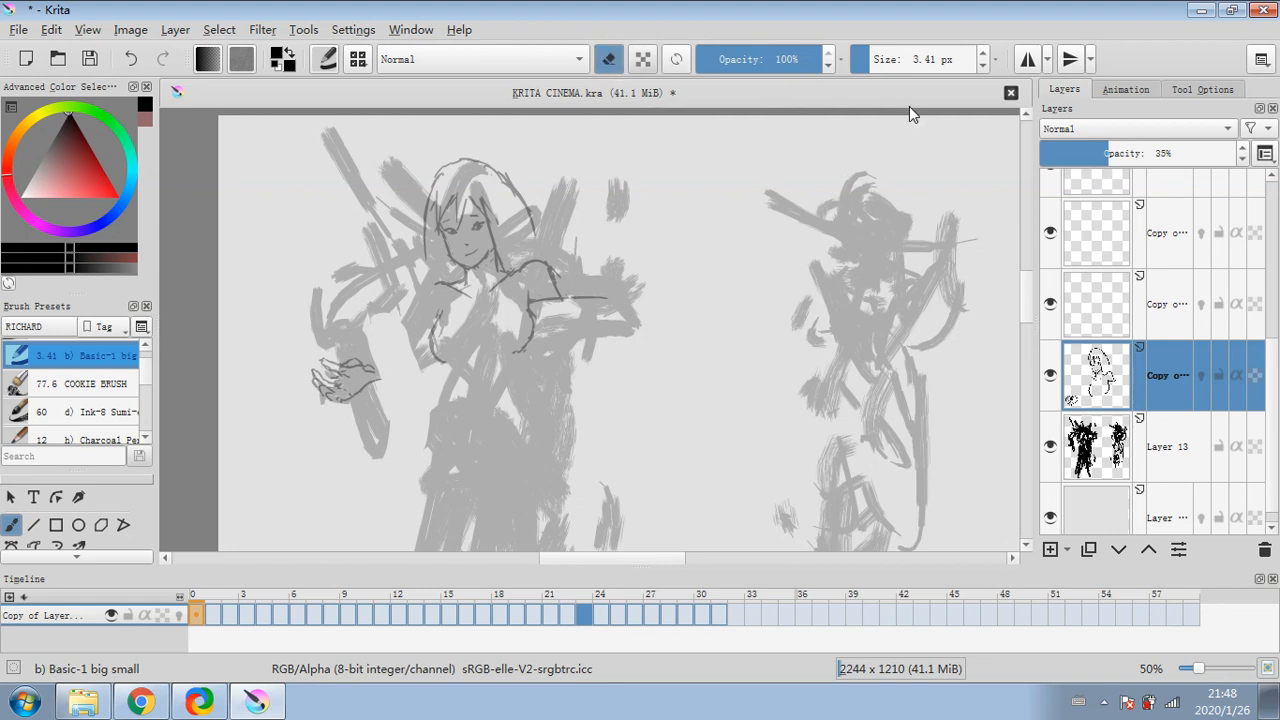
- Lower the opacity of Layer 13 to 21%
left_click(1180, 455)
left_click_drag(1096, 153, 1091, 153)
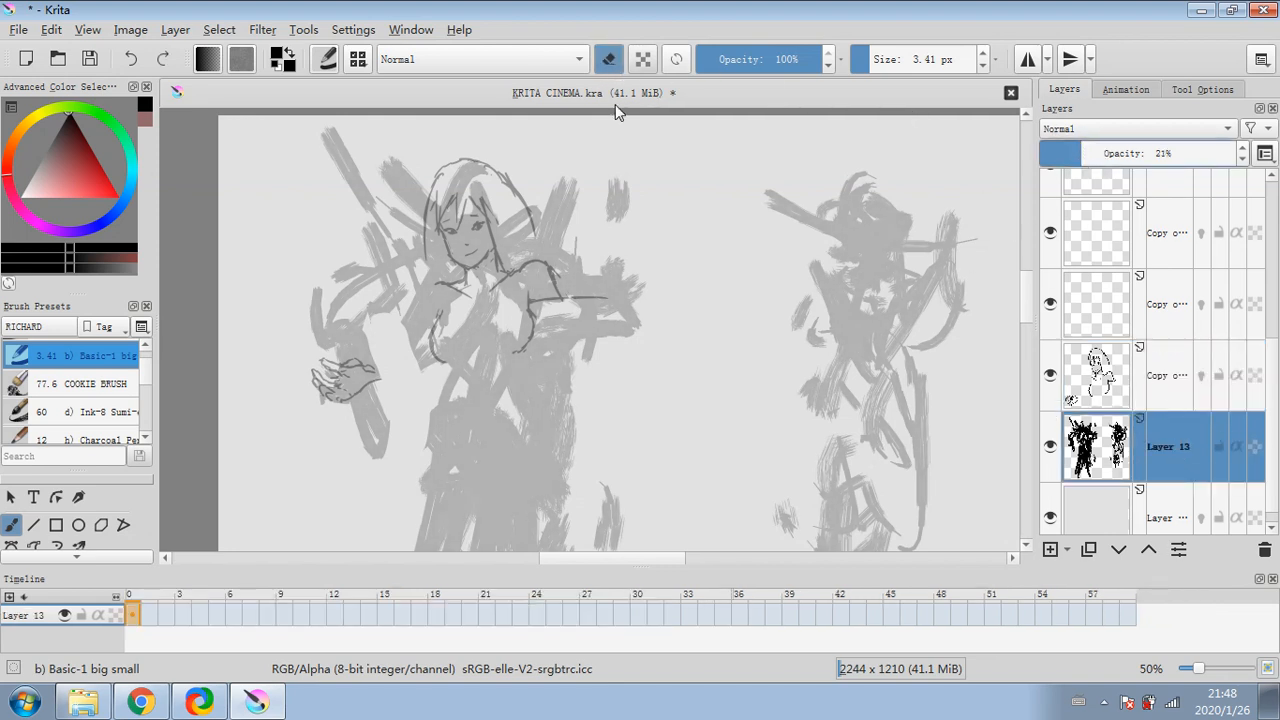
- Return to the line-art layer's first frame in brush mode and refine the finger and palm lines at 1.75 px
left_click(610, 60)
left_click(862, 60)
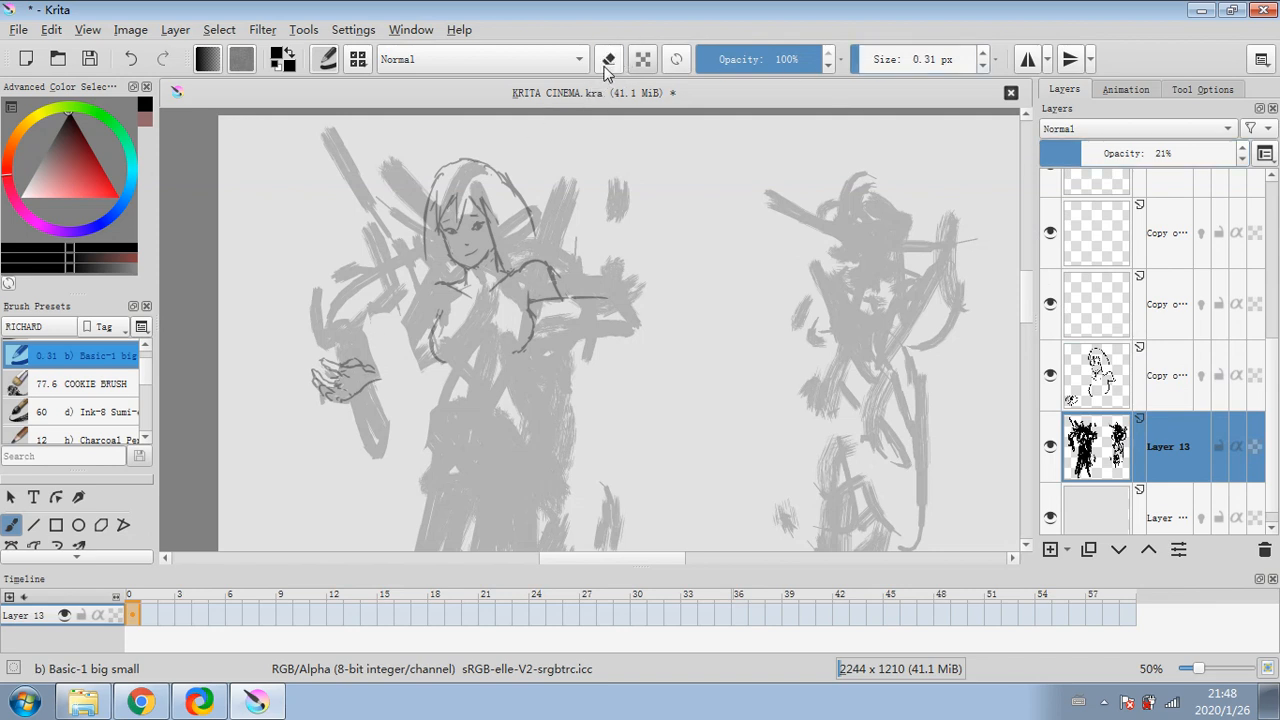
left_click(1158, 372)
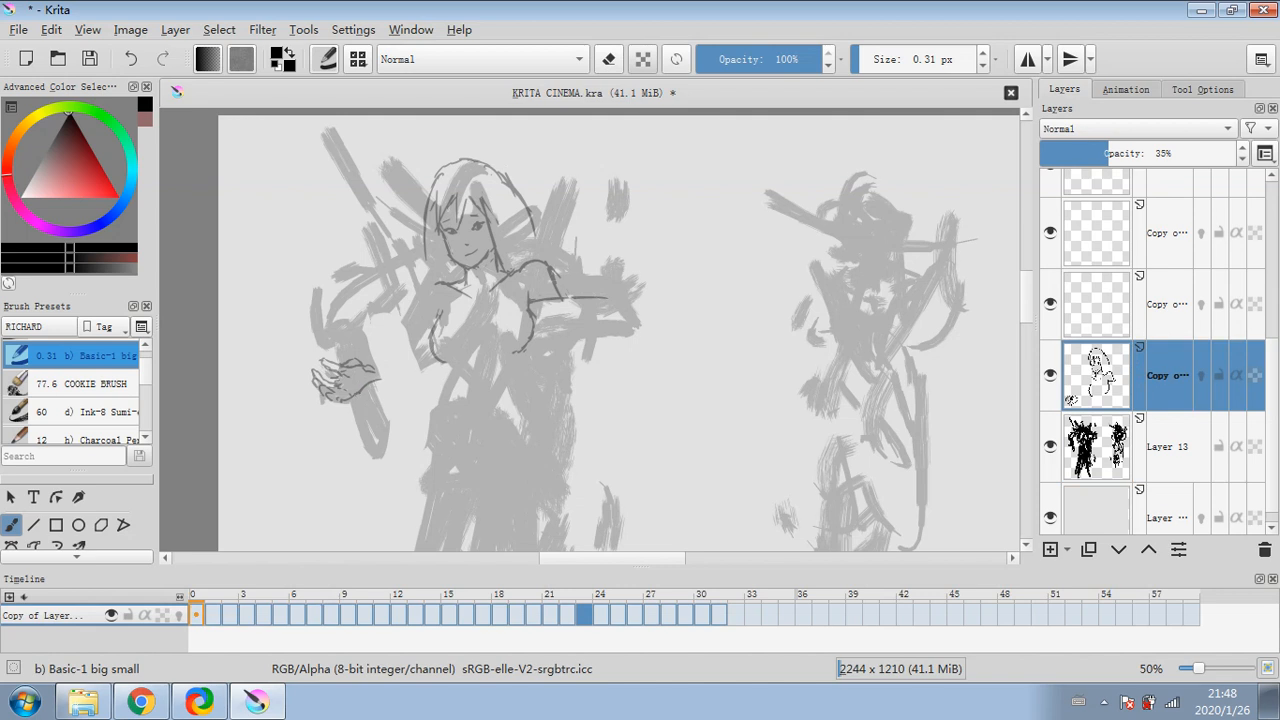
left_click(197, 614)
left_click(861, 59)
left_click(866, 60)
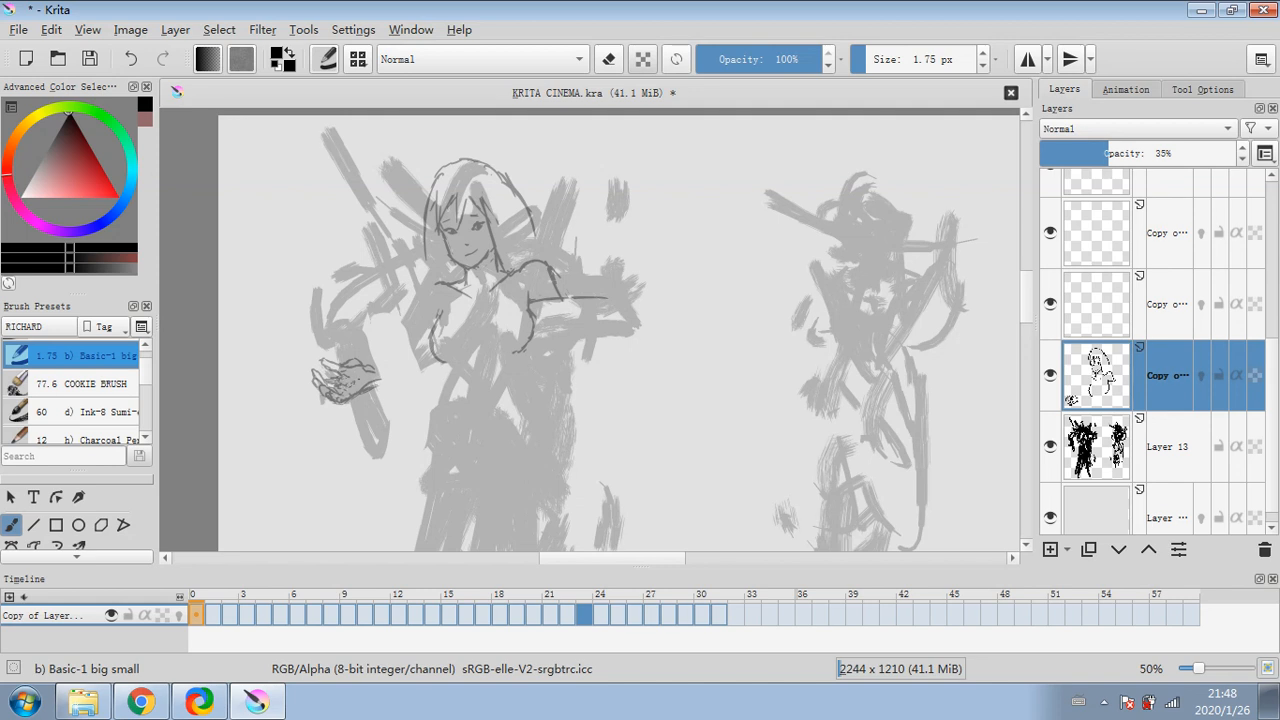
left_click_drag(350, 382, 362, 372)
- Clean up stray marks around the hand with the eraser and draw the outer upper-arm contour from the shoulder at 1.75 px
left_click(605, 62)
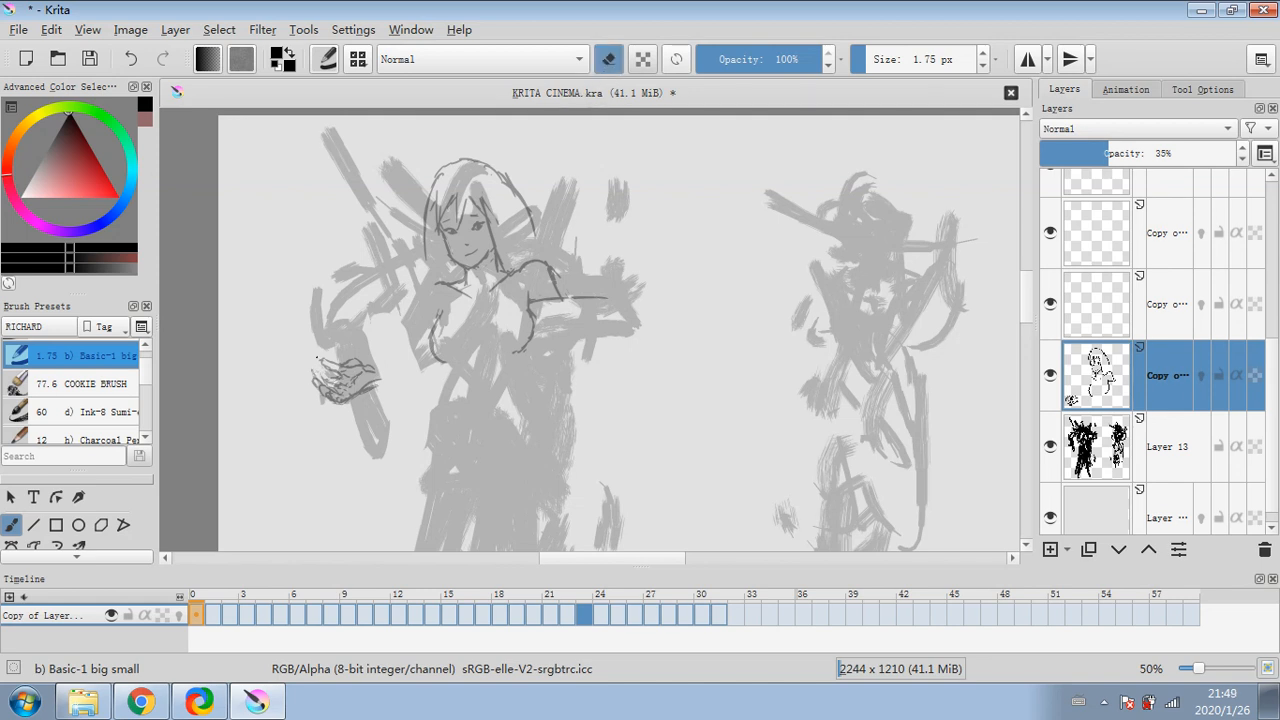
left_click(604, 64)
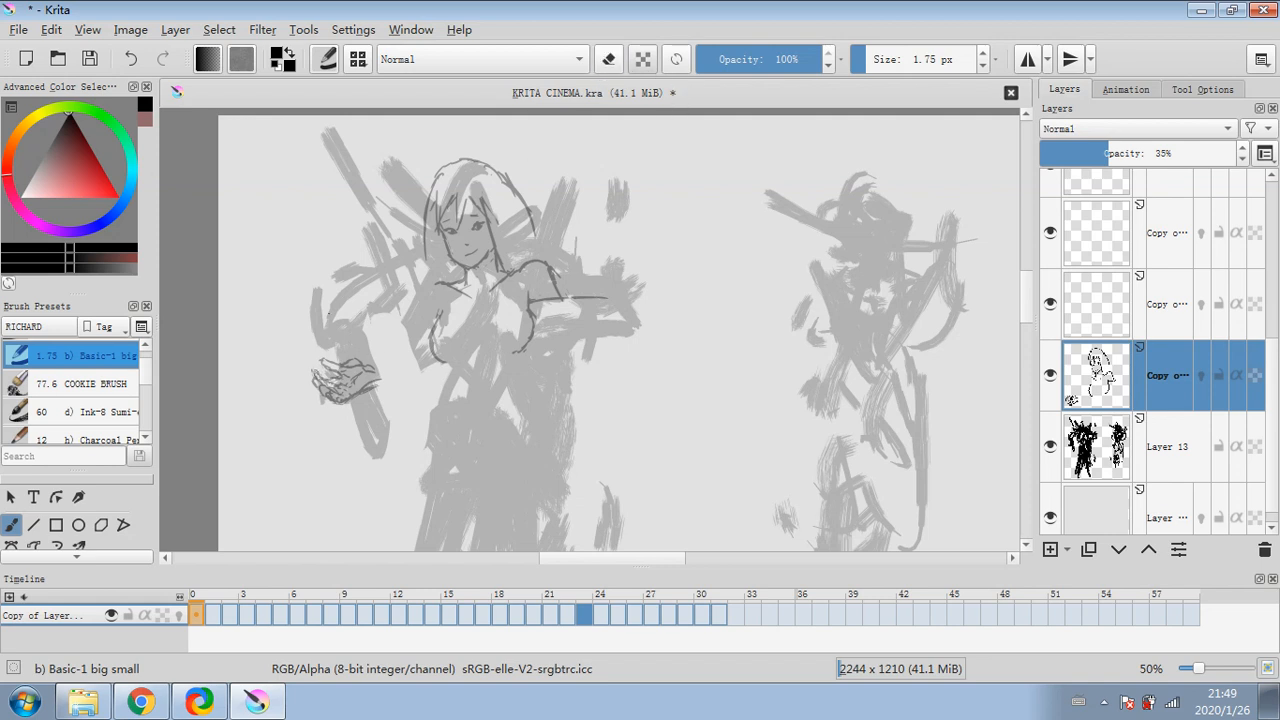
left_click(605, 60)
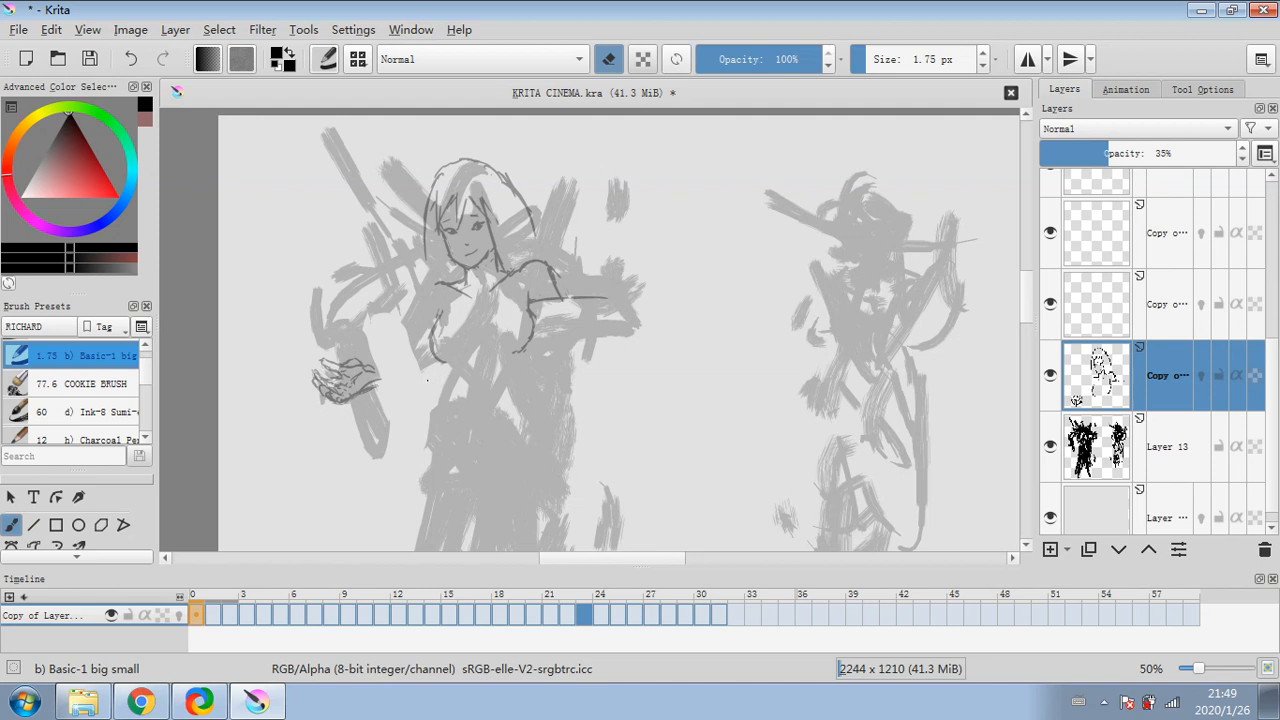
left_click(609, 60)
left_click_drag(426, 322, 422, 366)
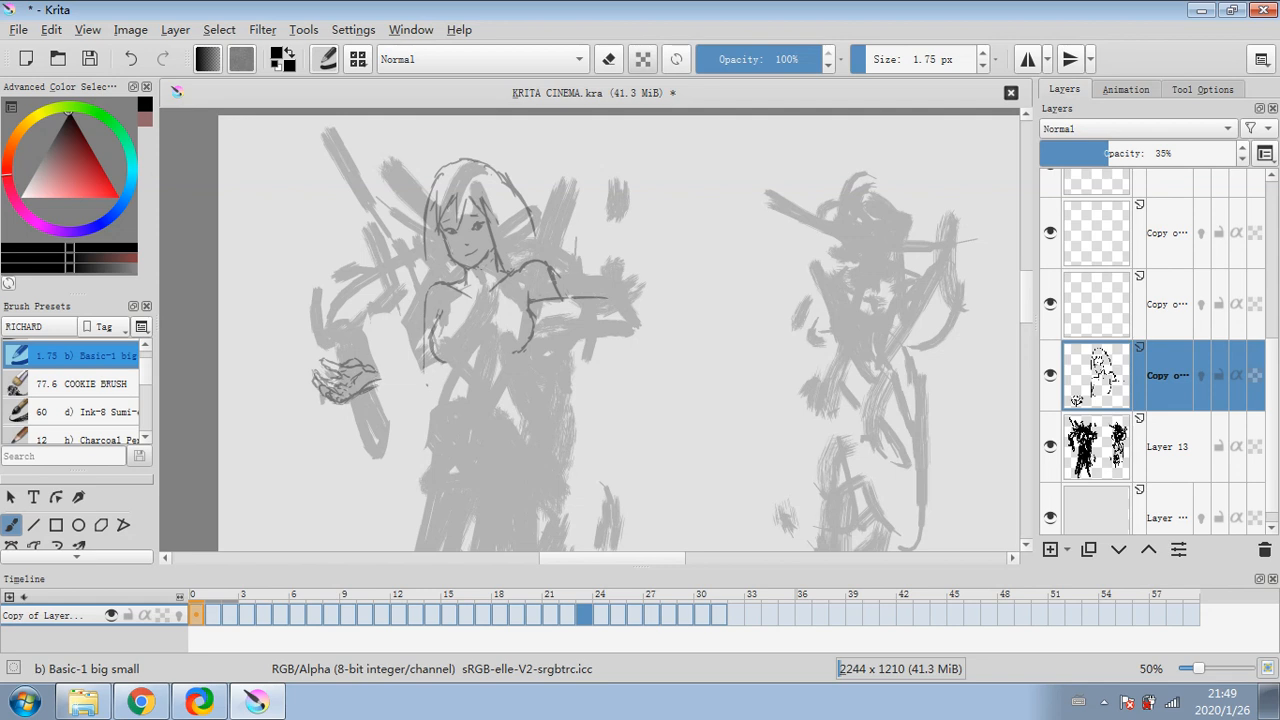
- Rework the palm and wrist lines of the hand, alternating eraser and brush at 5.88 px and trimming at 1.17 px
left_click(870, 62)
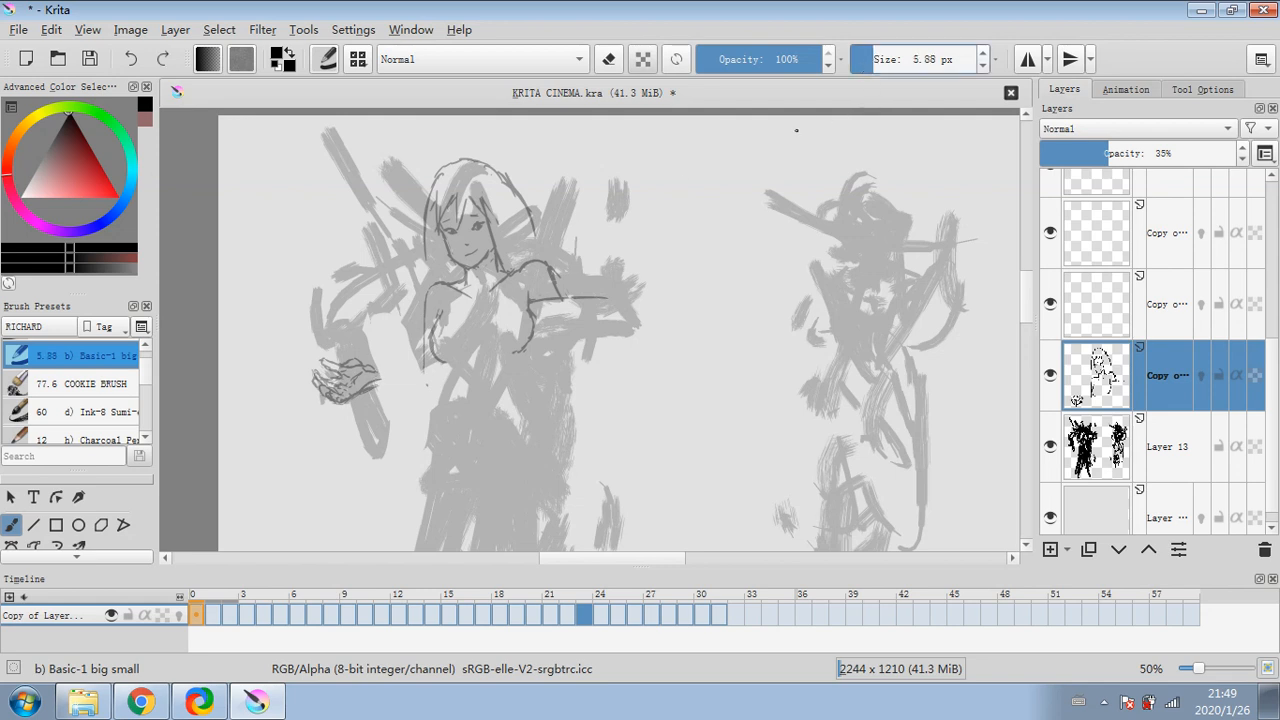
left_click(609, 60)
left_click_drag(344, 362, 353, 360)
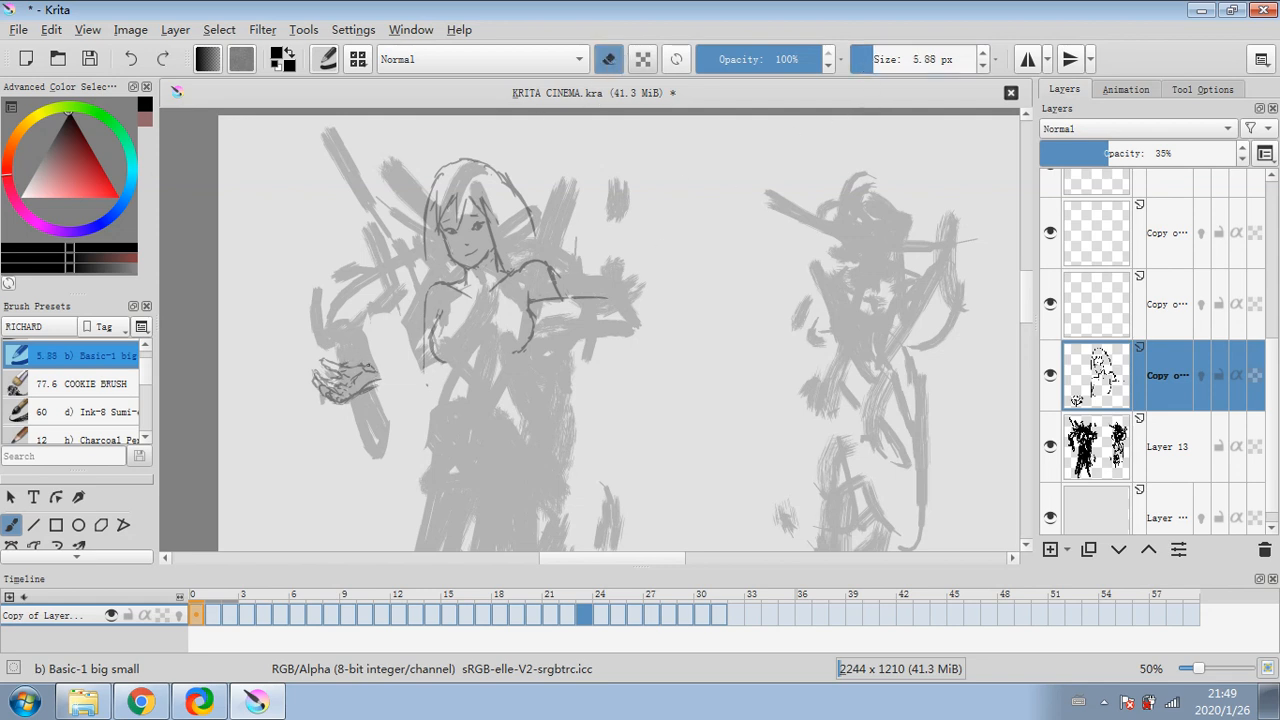
left_click(609, 60)
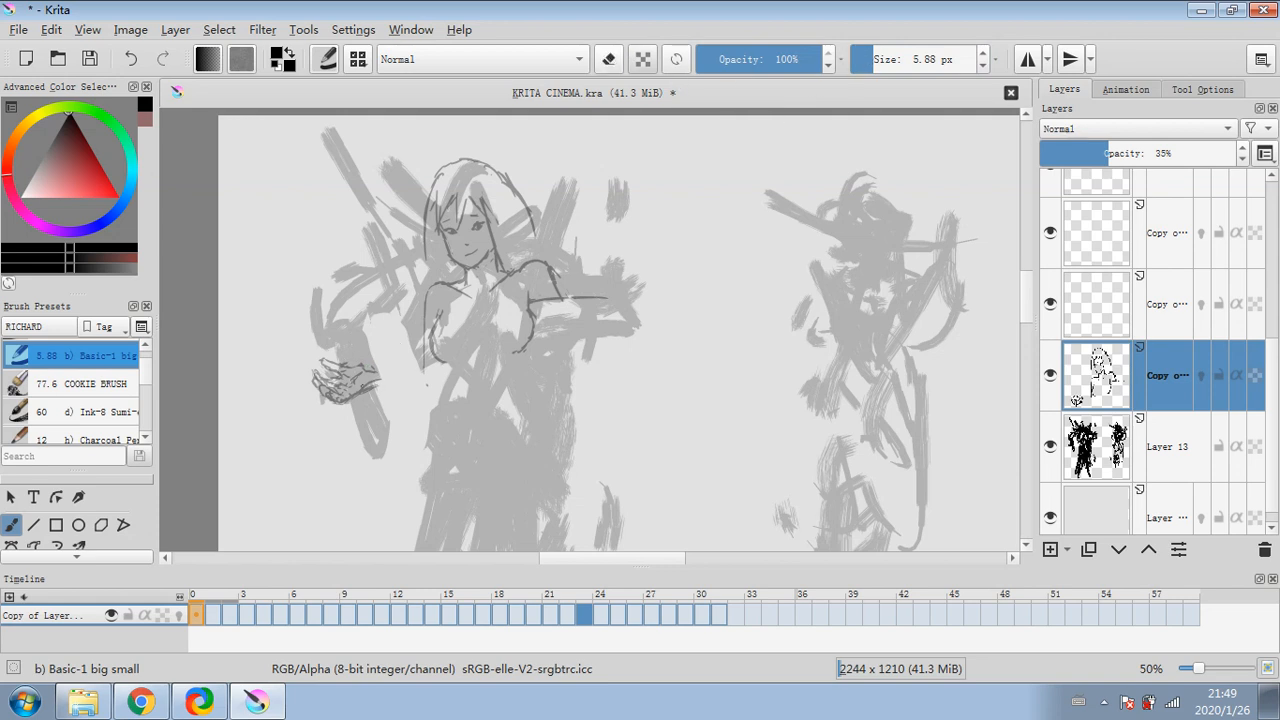
left_click(609, 60)
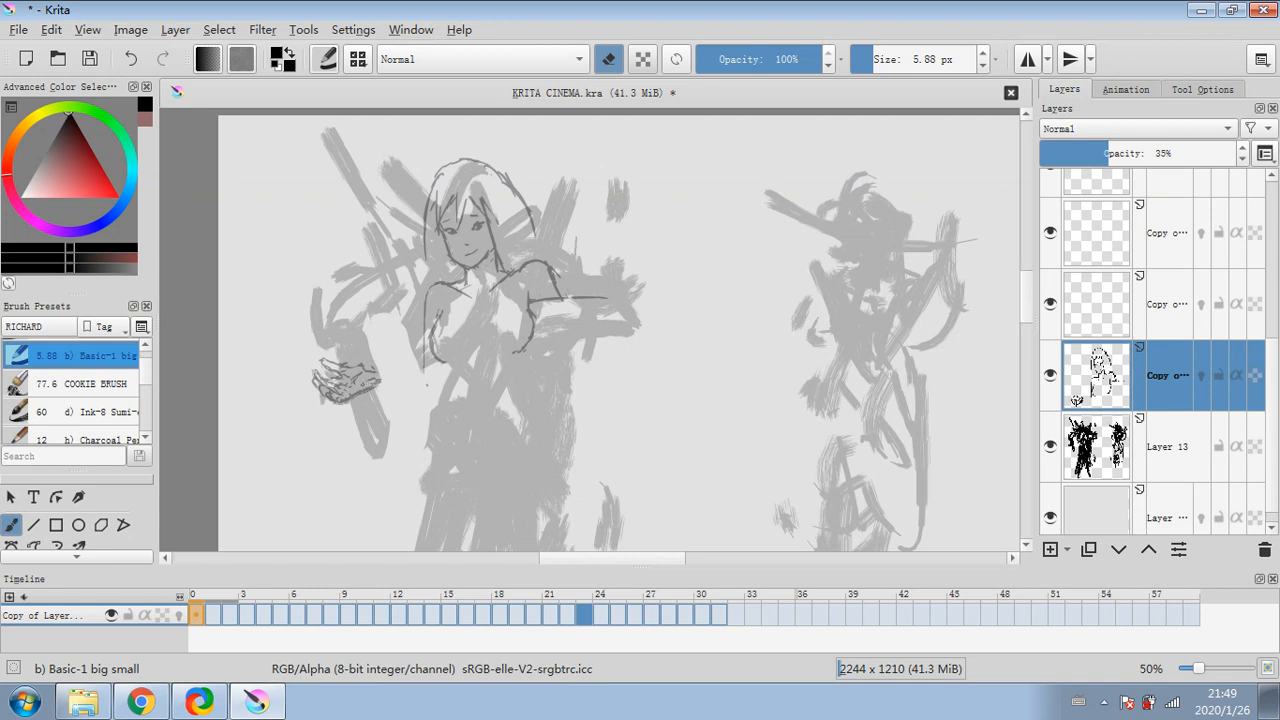
left_click_drag(858, 63, 852, 63)
left_click(606, 62)
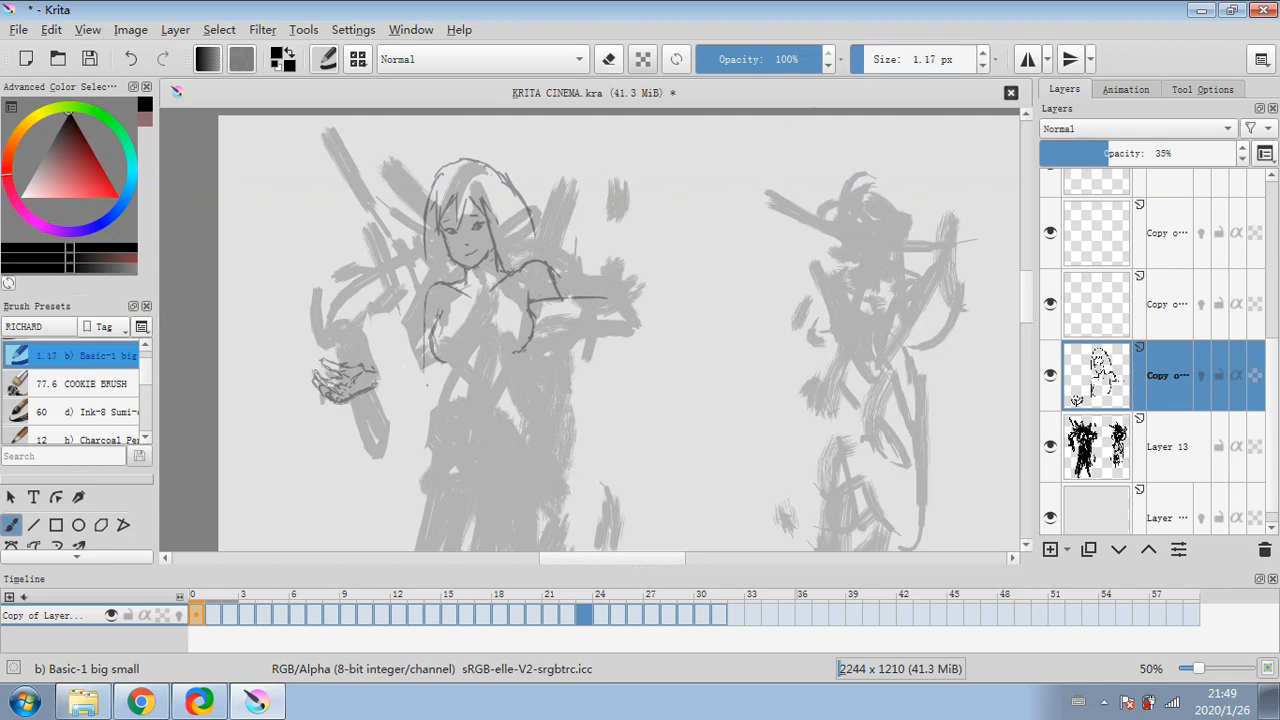
- Draw the forearm contours from the wrist towards the body and extend the upper-arm line to the elbow at 3.94 px
left_click(862, 60)
mouse_move(374, 390)
left_mouse_down()
mouse_move(426, 400)
mouse_move(390, 371)
mouse_move(427, 377)
left_mouse_up()
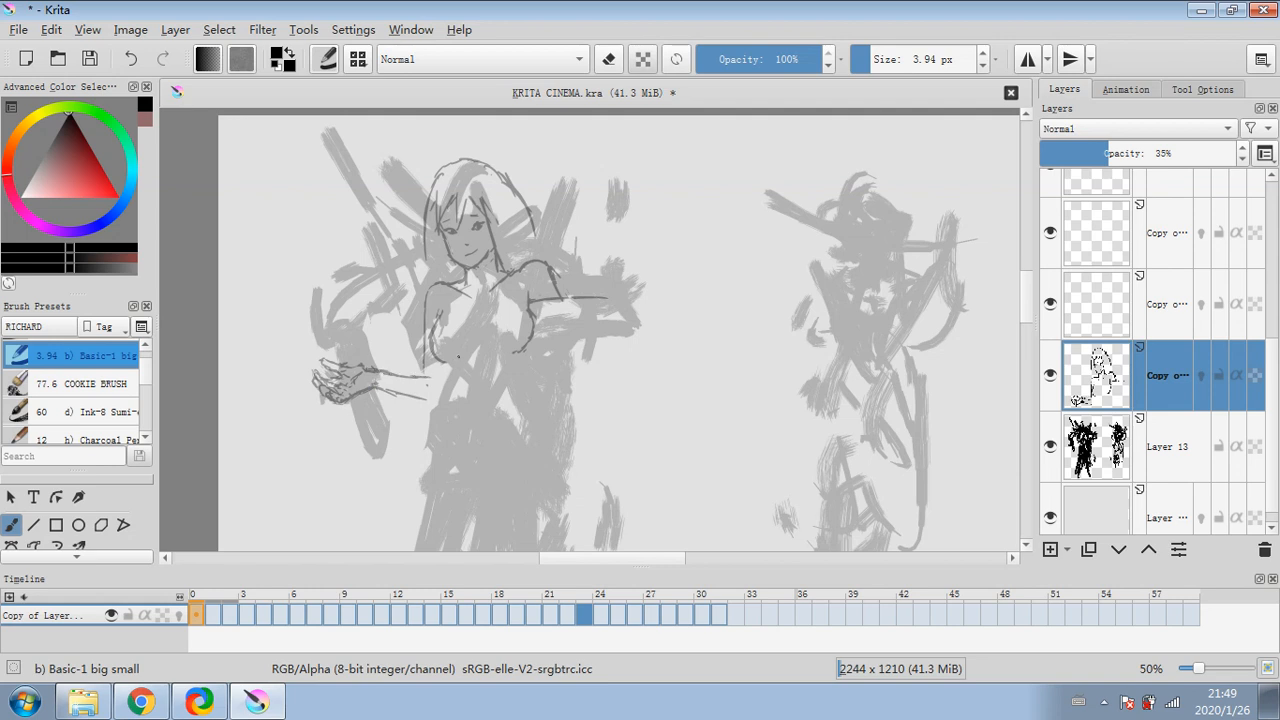
left_click_drag(425, 320, 436, 376)
- Erase and redraw the side contours of the chest beside both arms at 3.94 px
left_click(609, 60)
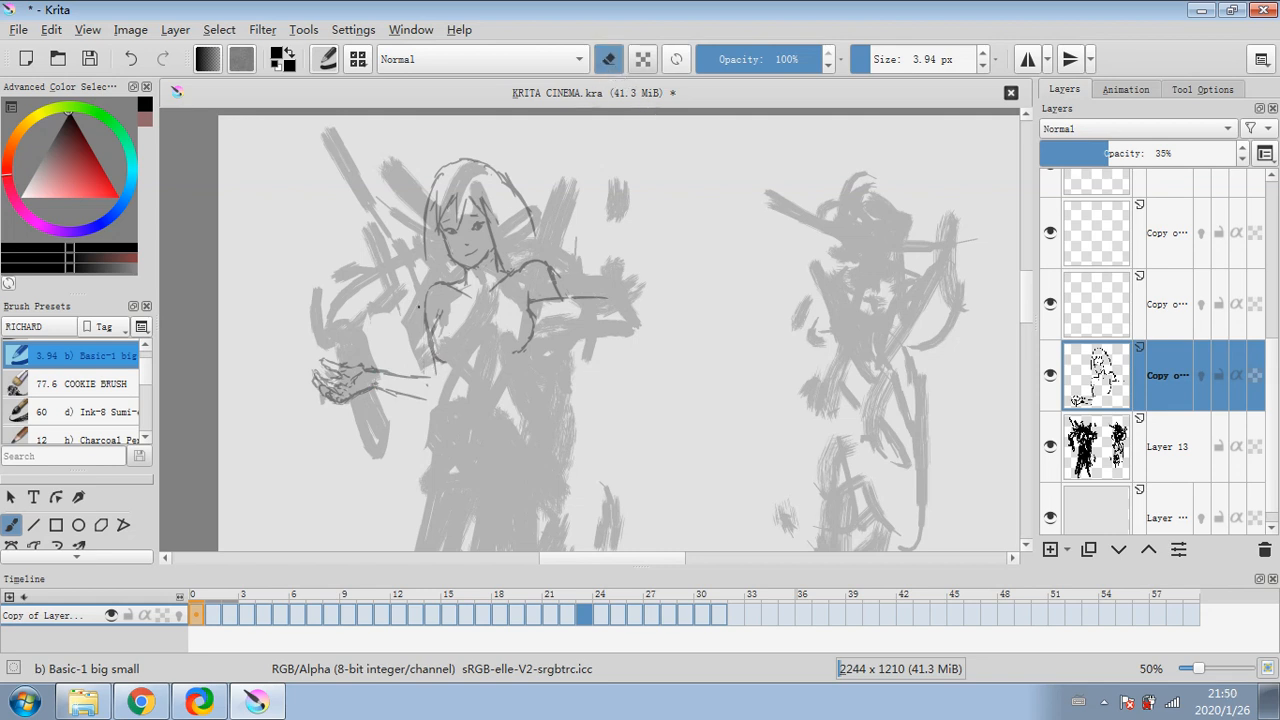
key("e")
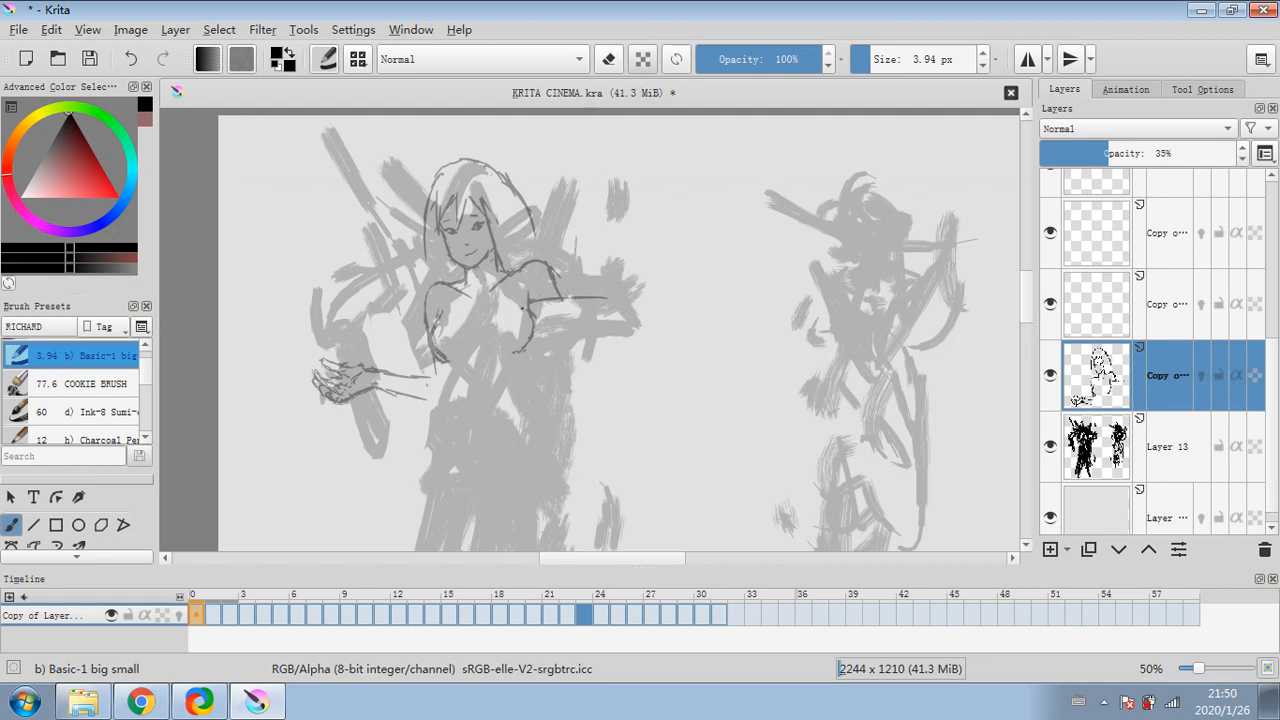
key("e")
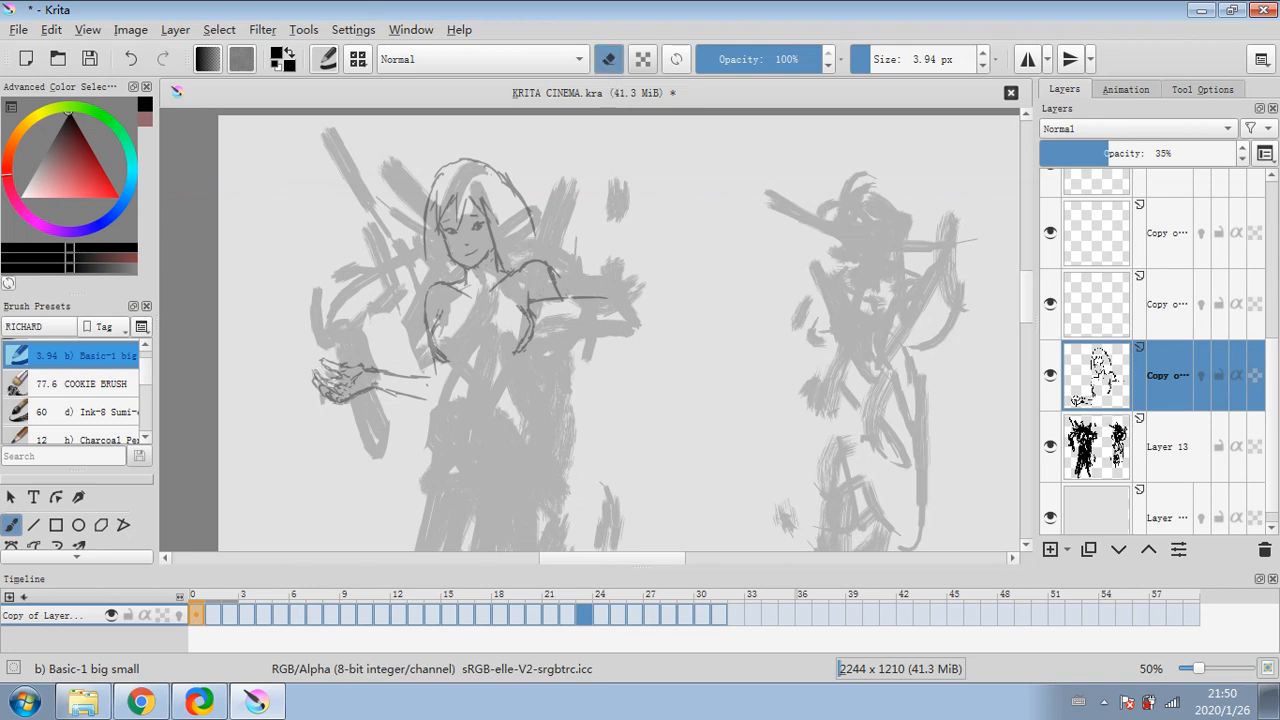
left_click_drag(524, 346, 533, 324)
key("e")
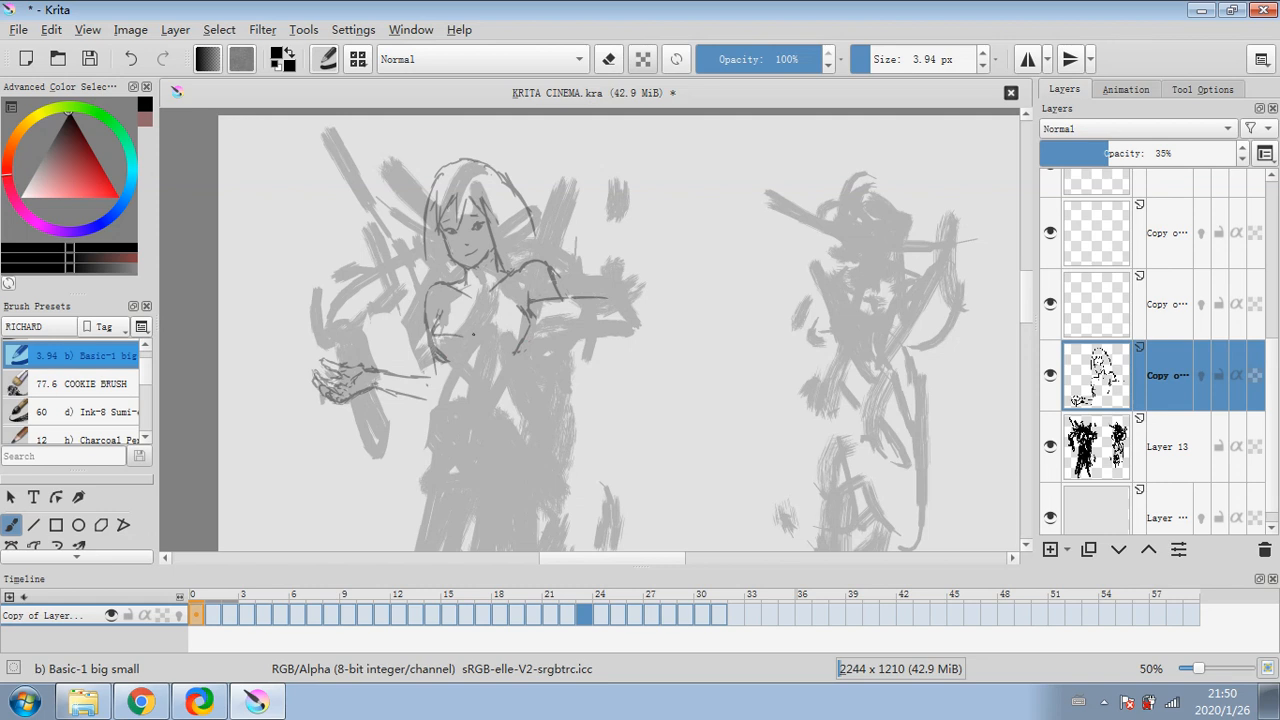
- Draw the bust contours with their inner edge lines, the neck line and a short stroke below the bust
mouse_move(438, 333)
left_mouse_down()
mouse_move(465, 331)
mouse_move(464, 360)
mouse_move(477, 335)
mouse_move(500, 345)
mouse_move(495, 331)
left_mouse_up()
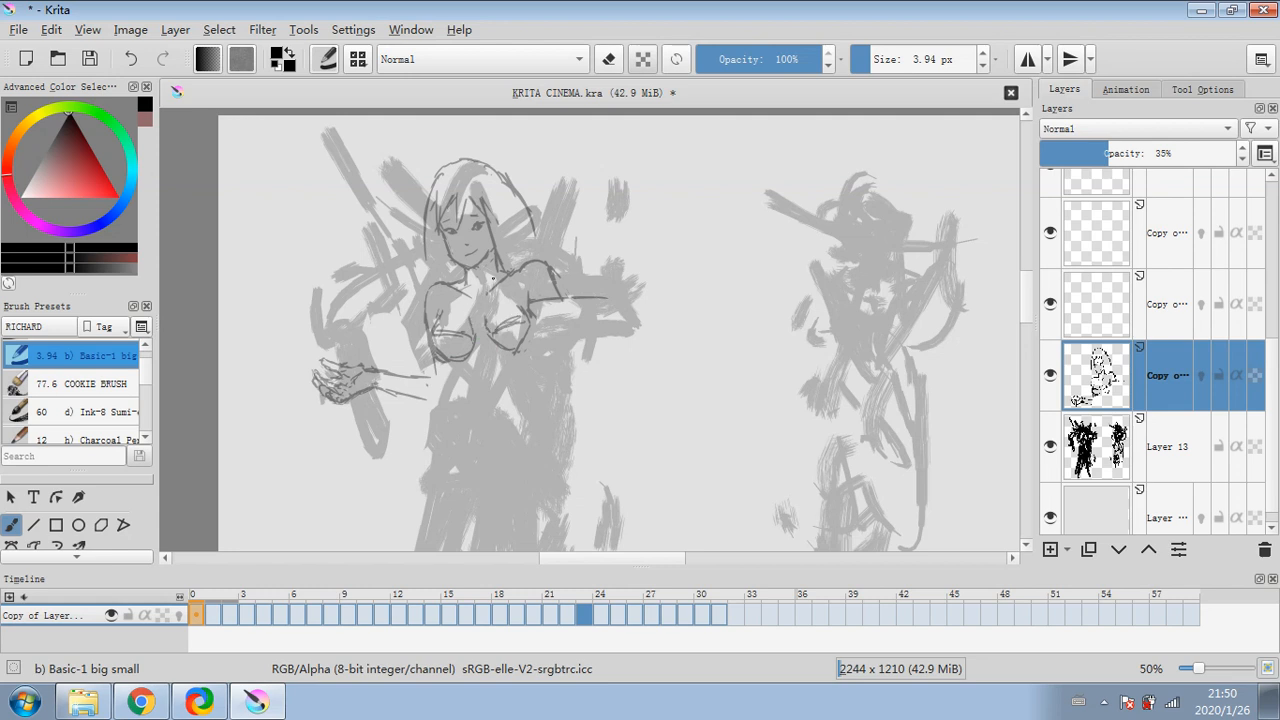
left_click_drag(492, 266, 493, 281)
left_click_drag(456, 361, 457, 373)
left_click_drag(1026, 311, 1024, 323)
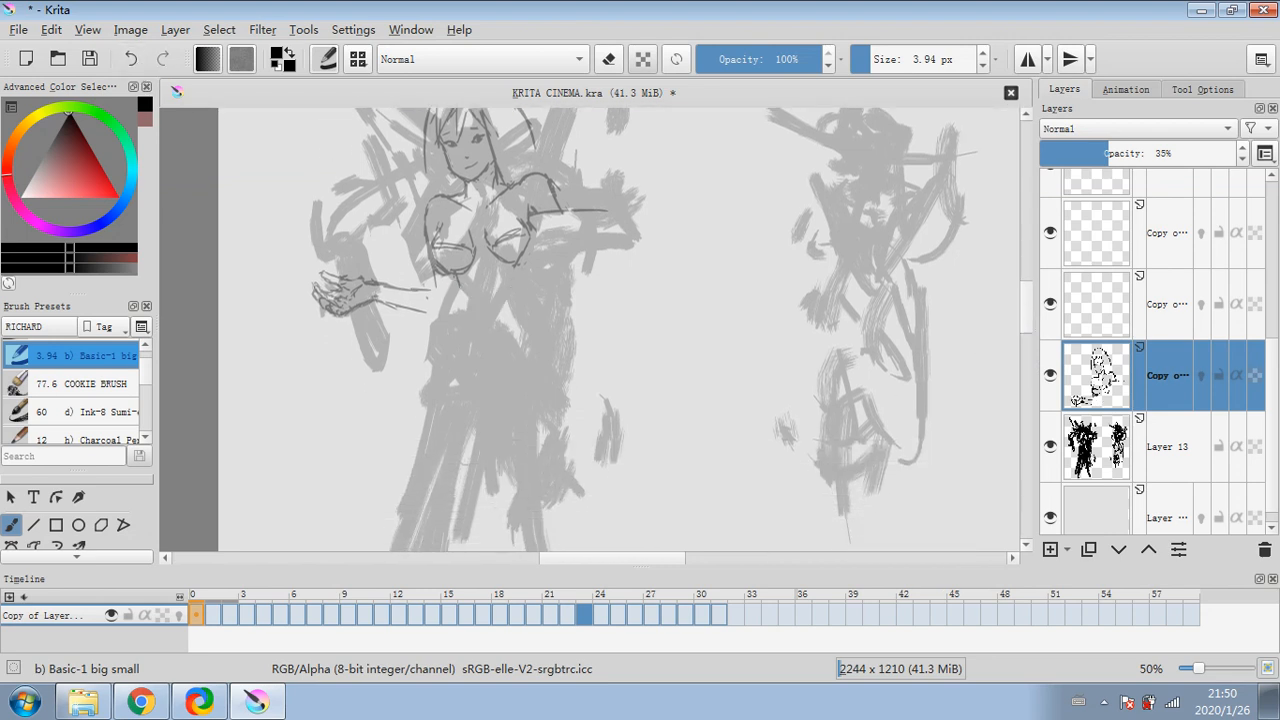
left_click_drag(457, 277, 447, 351)
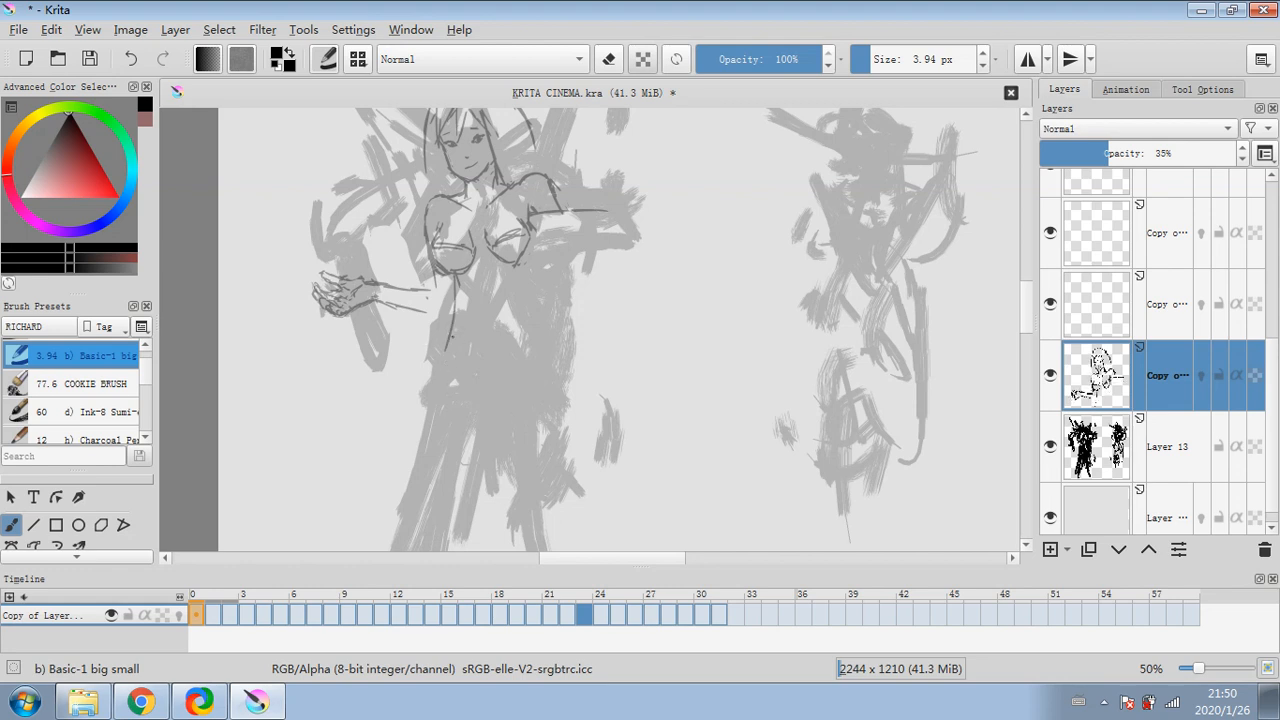
mouse_move(450, 314)
left_mouse_down()
mouse_move(440, 327)
mouse_move(471, 313)
left_mouse_up()
left_click_drag(463, 317, 443, 325)
left_click(131, 59)
left_click_drag(447, 330, 437, 376)
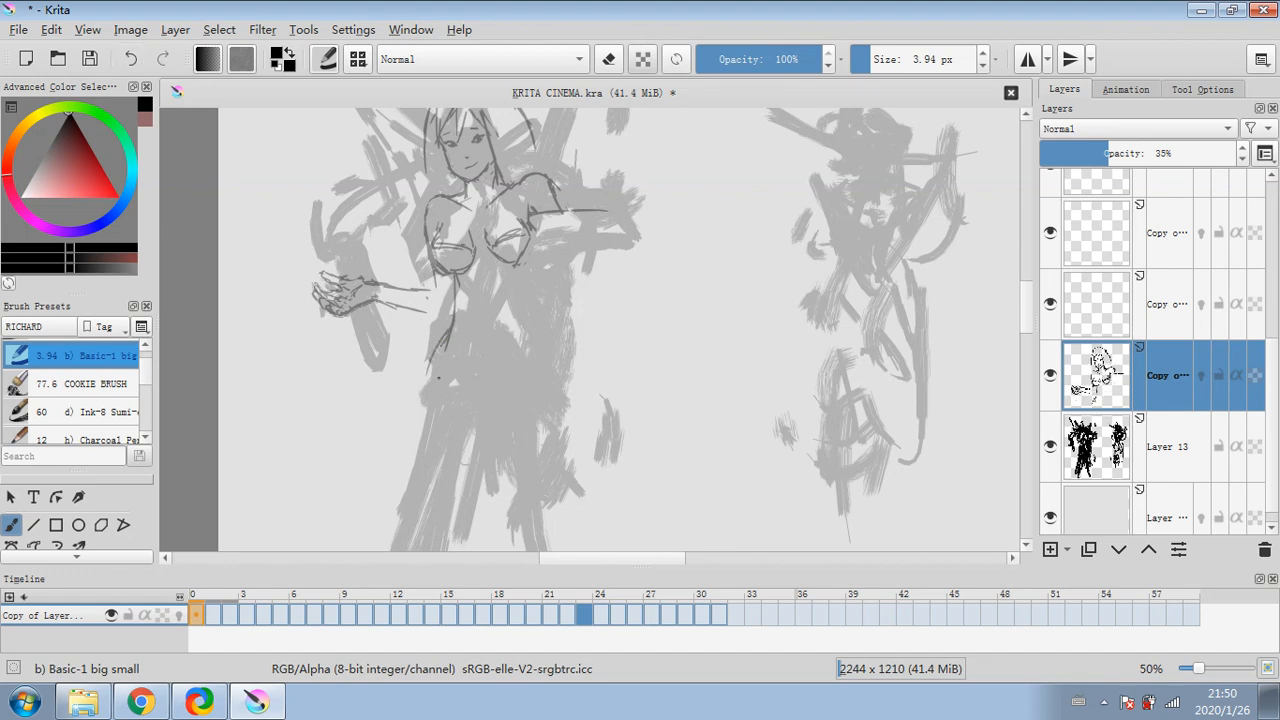
left_click(131, 60)
left_click(131, 60)
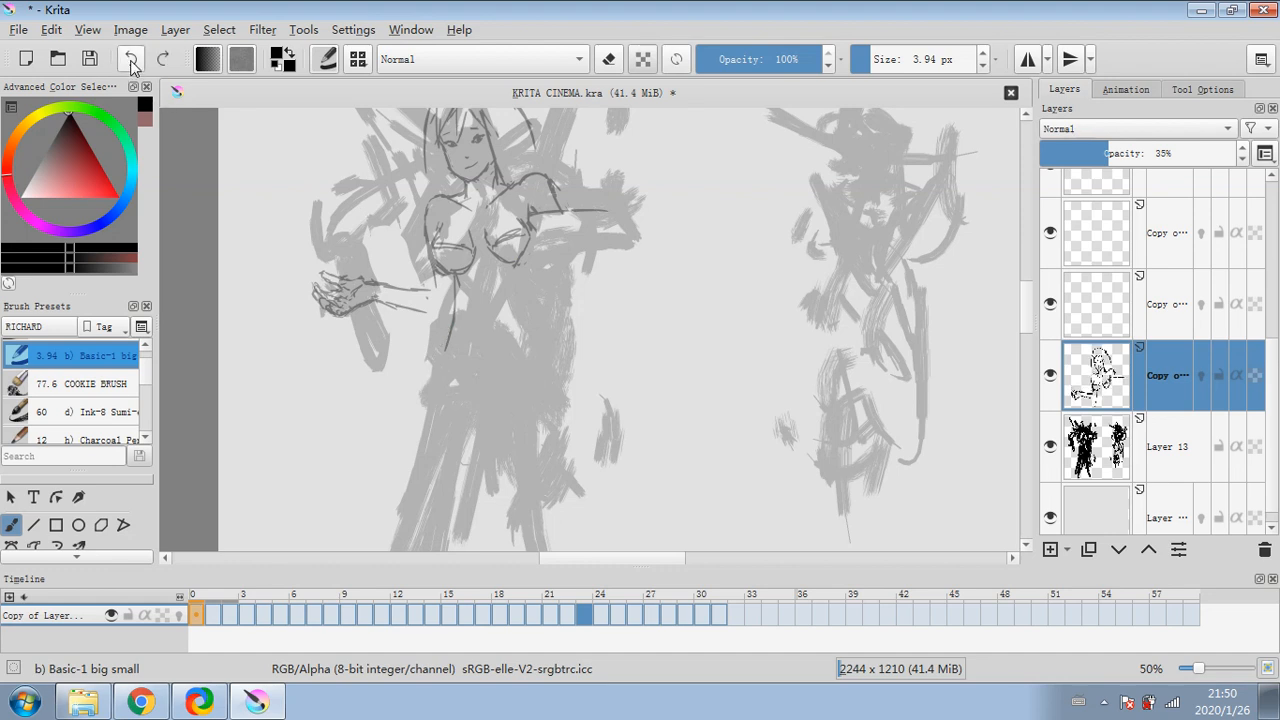
left_click(131, 60)
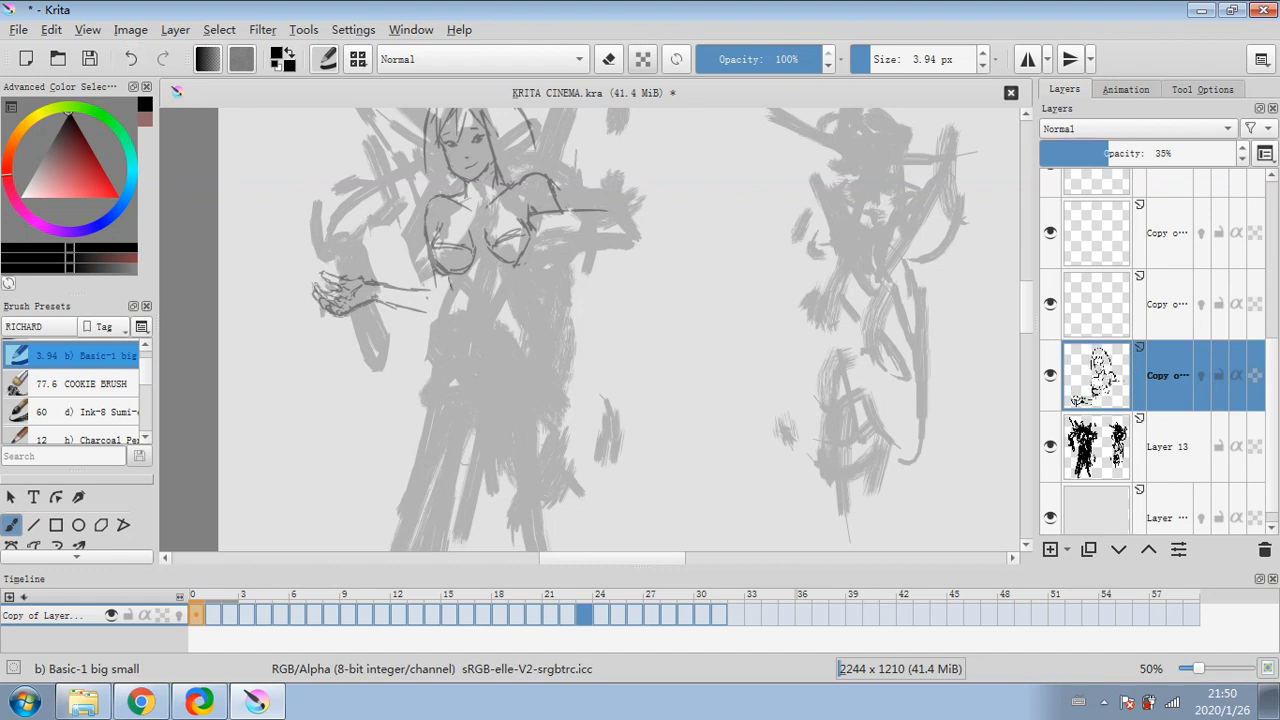
- Draw both sides of the torso from the bust to the hips and the underside of the outstretched arm
left_click_drag(458, 290, 433, 379)
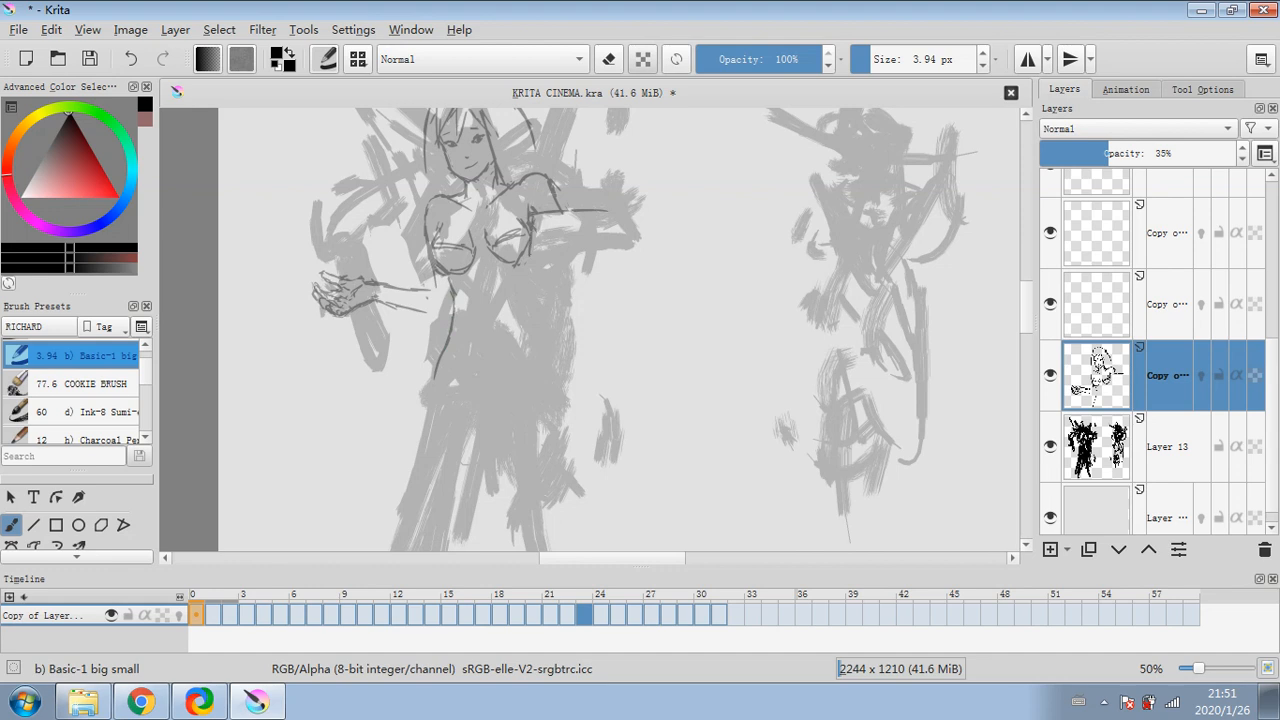
left_click_drag(532, 258, 521, 344)
left_click_drag(542, 240, 596, 236)
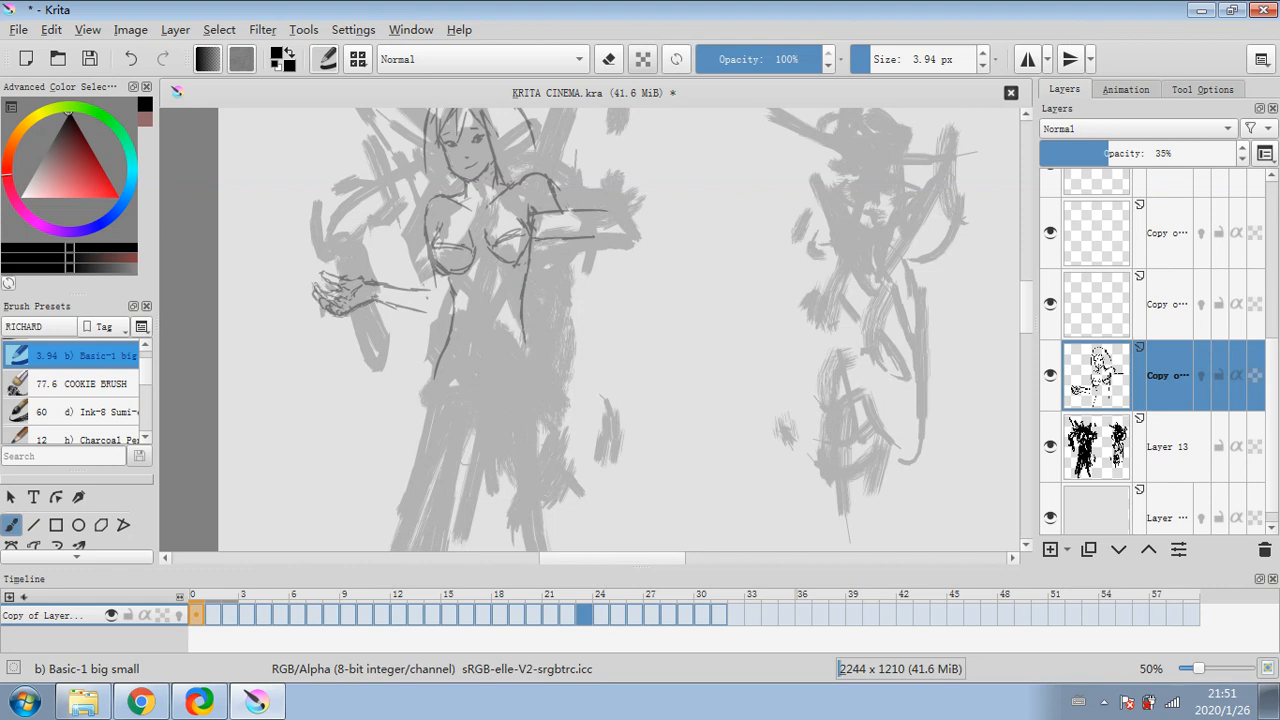
- Erase the outstretched arm's shoulder curve and the lower contour of the other forearm with an 8.37 px eraser
left_click(608, 59)
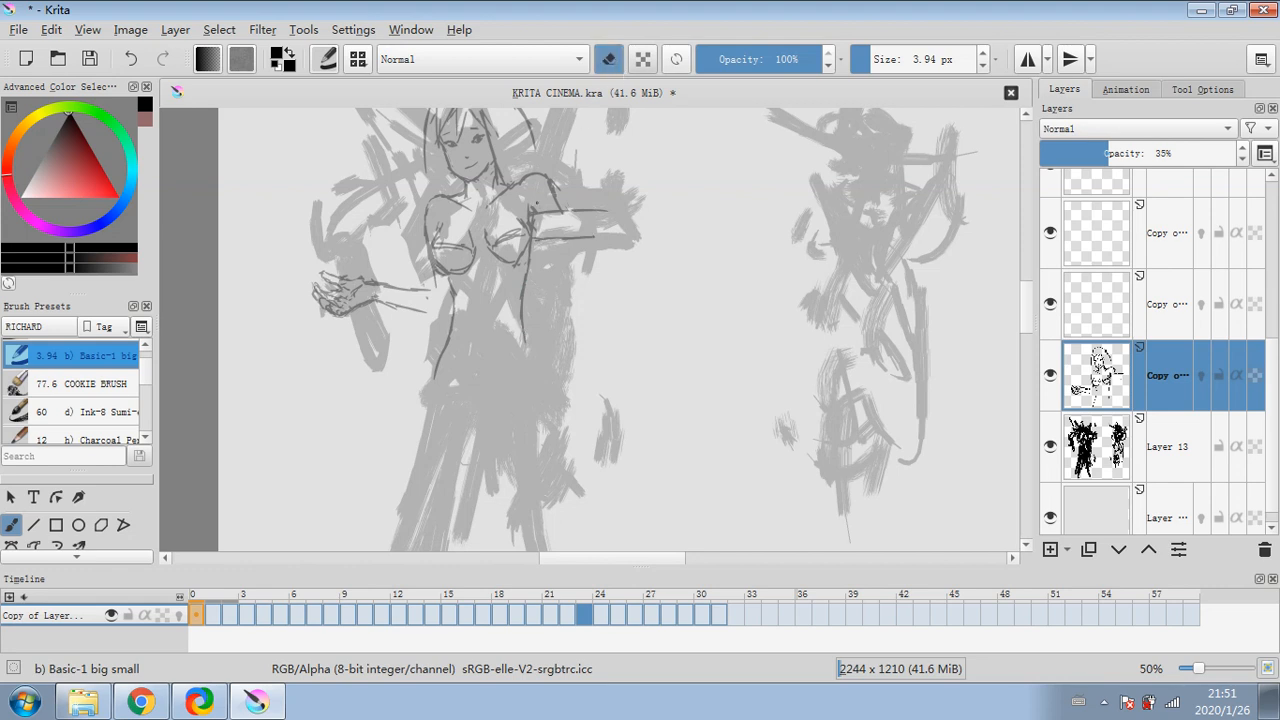
left_click(608, 59)
left_click(875, 60)
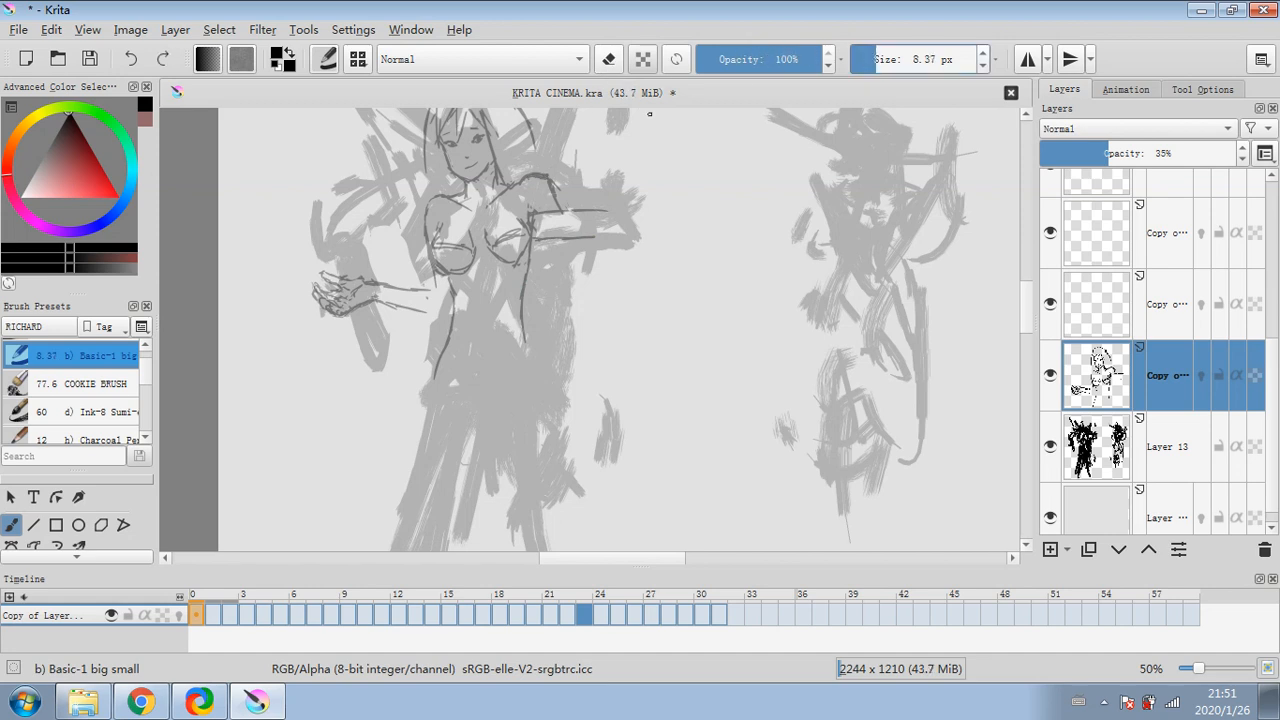
left_click(608, 59)
mouse_move(510, 189)
left_mouse_down()
mouse_move(557, 203)
mouse_move(536, 168)
mouse_move(558, 205)
left_mouse_up()
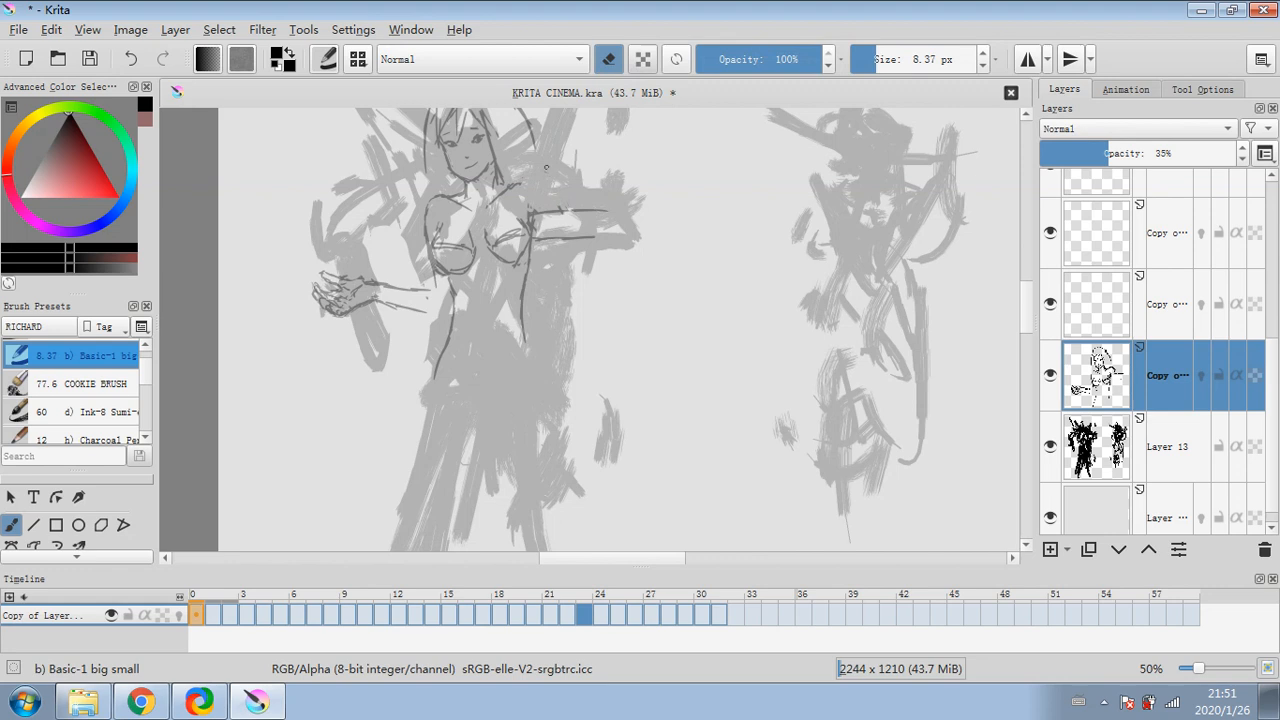
left_click_drag(415, 302, 386, 305)
- Redraw the lower forearm contour to the elbow and the outstretched arm's shoulder curve at 2.92 px
left_click(608, 59)
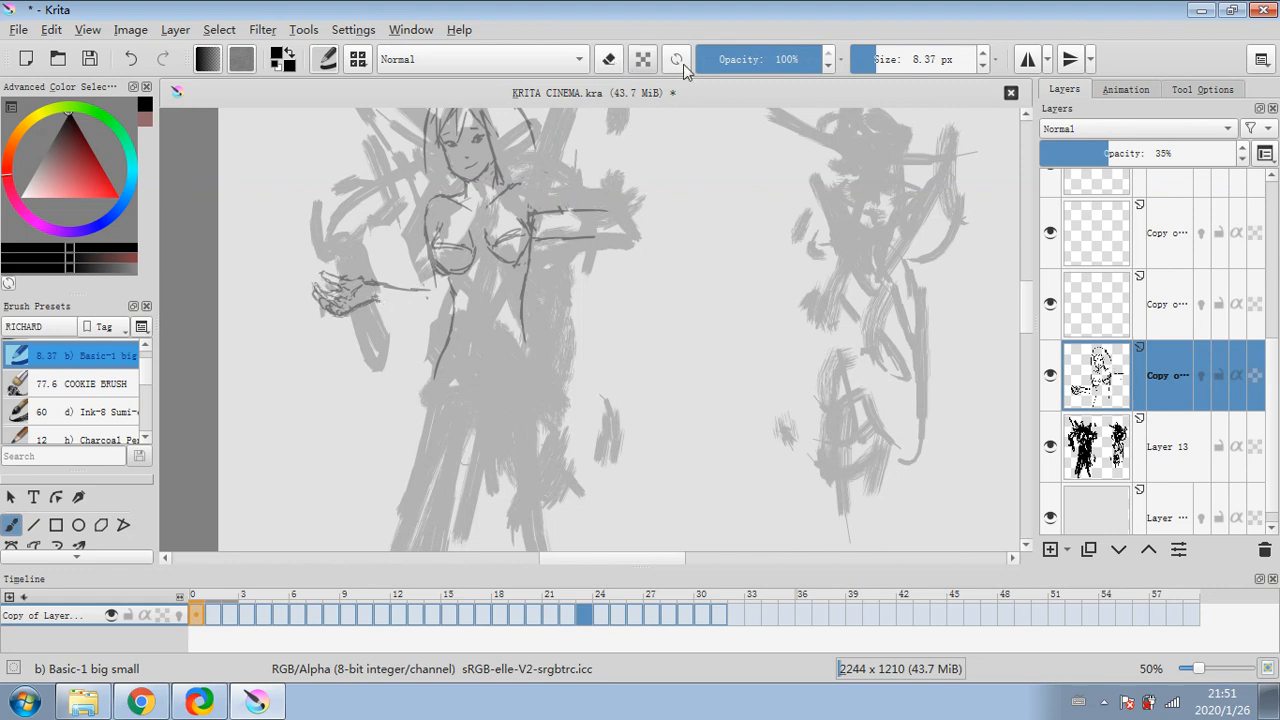
left_click_drag(875, 60, 869, 60)
left_click_drag(382, 302, 418, 307)
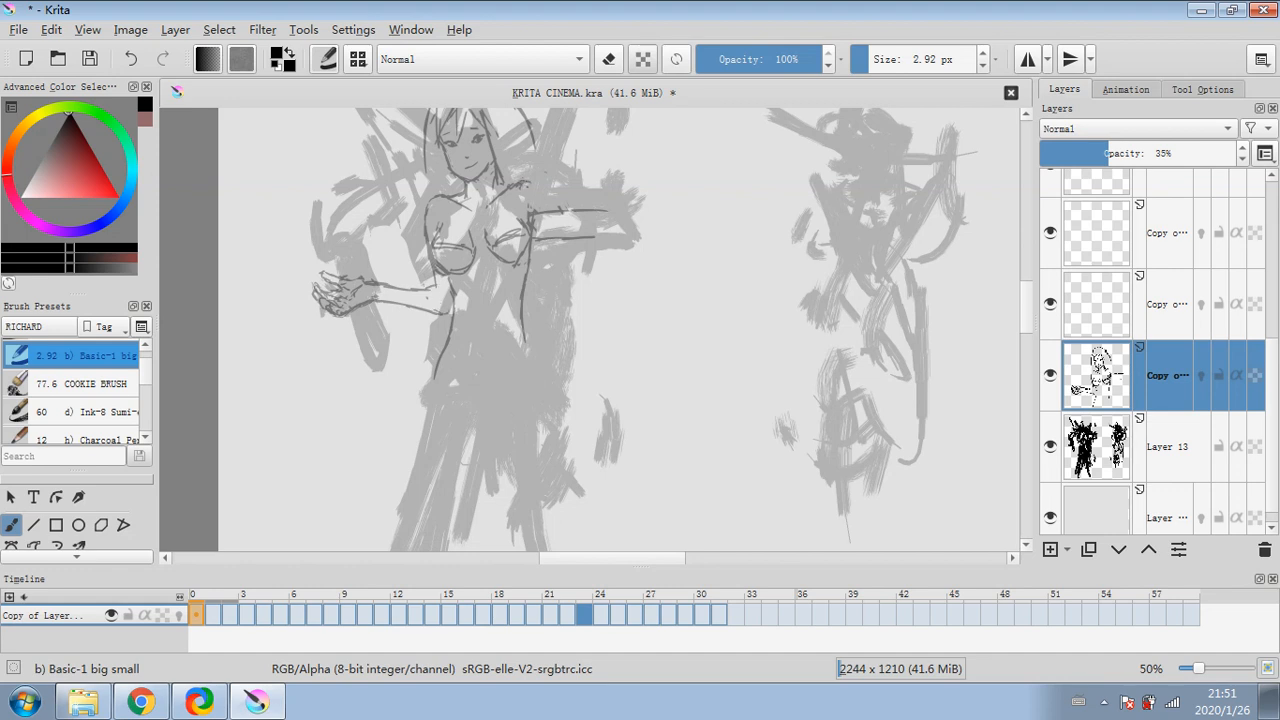
left_click_drag(528, 182, 544, 206)
- Clean up the bust contour beside the outstretched arm, alternating eraser and brush at 2.92 px
left_click(608, 59)
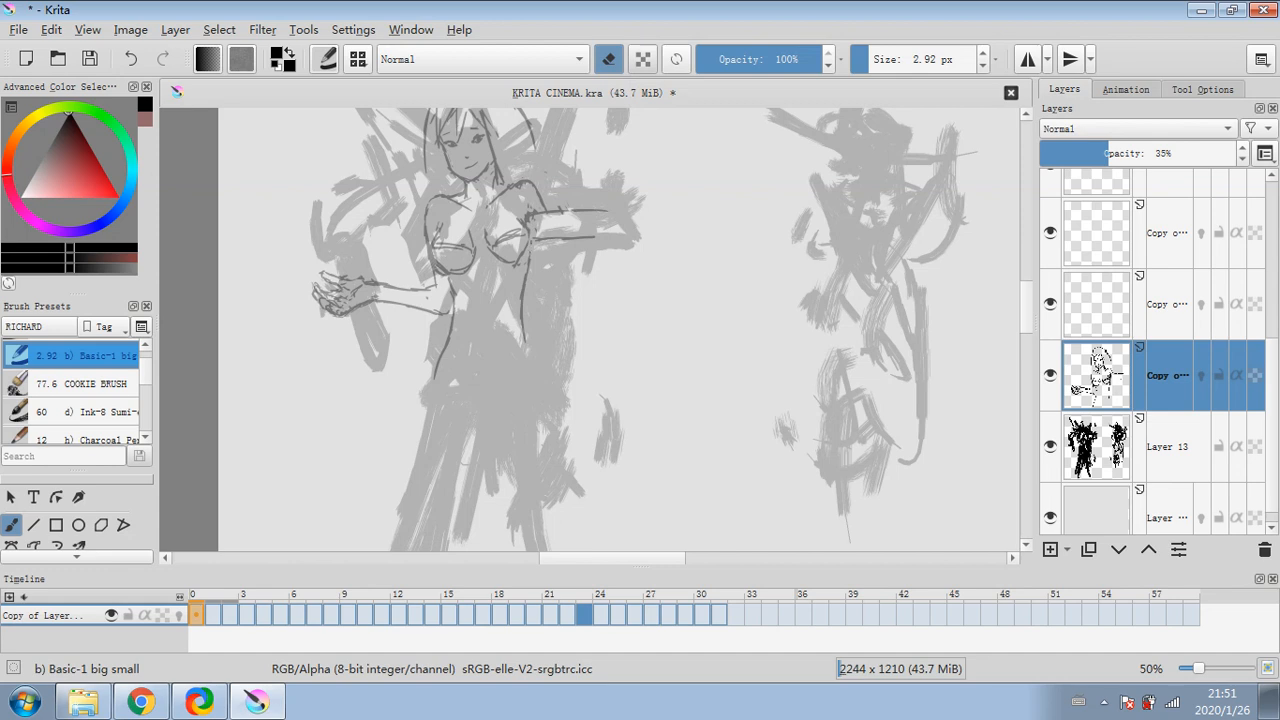
left_click(608, 59)
left_click(608, 59)
left_click(608, 59)
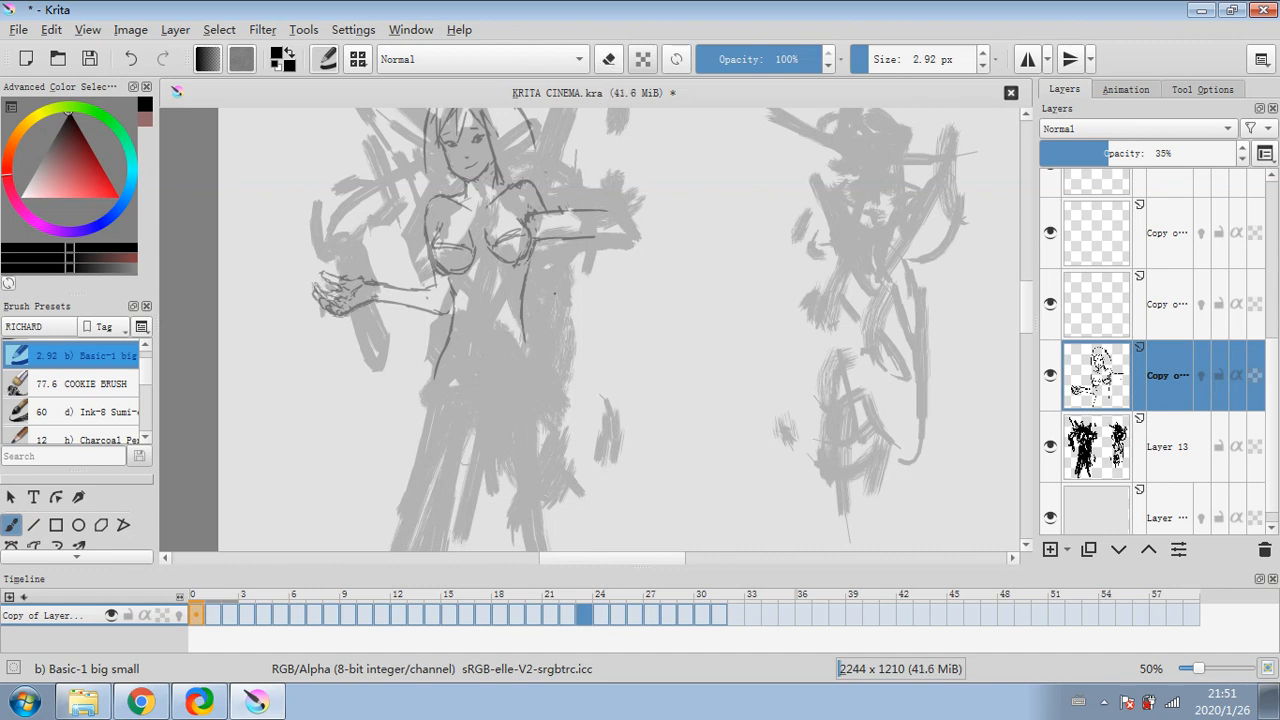
- Draw two parallel horizontal lines outward from the waist and a short contour below the outstretched arm
left_click_drag(524, 297, 592, 297)
left_click_drag(524, 323, 588, 323)
left_click_drag(544, 250, 540, 268)
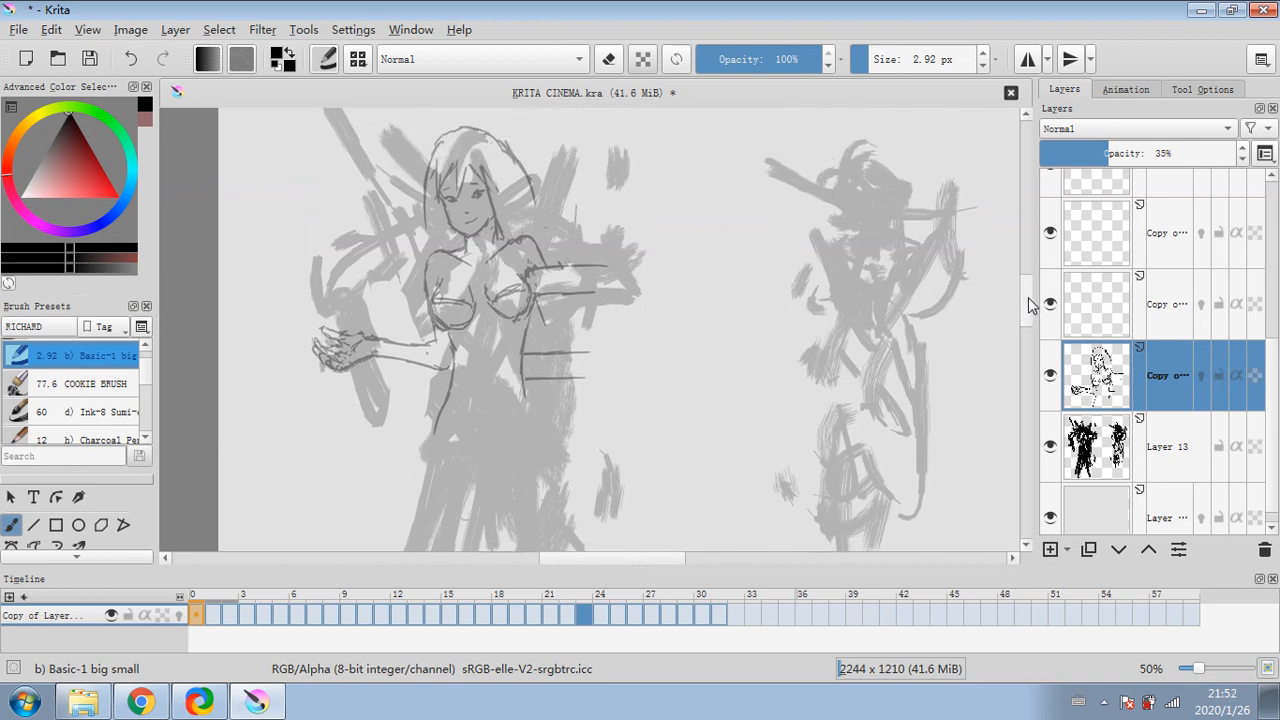
- Draw a long lock of hair falling from the head over the shoulder beside the bent arm
left_click_drag(422, 190, 404, 294)
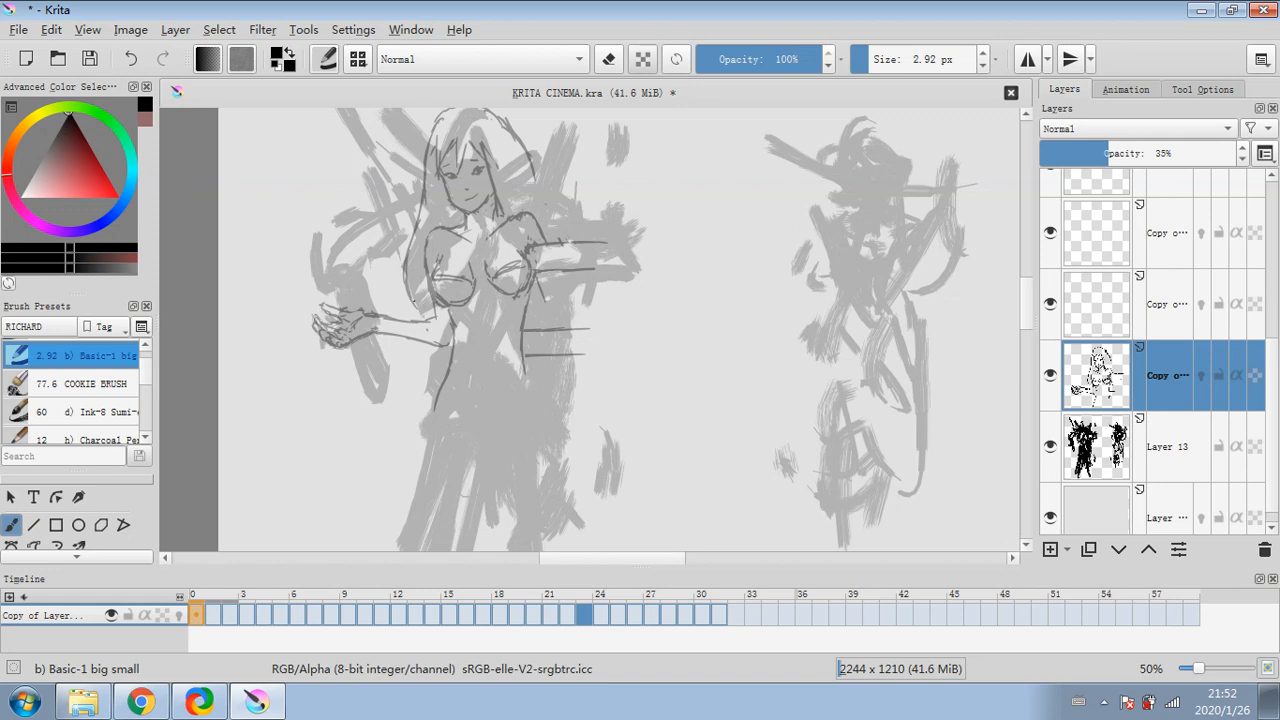
left_click_drag(416, 291, 427, 308)
- Add a short line beneath the bent forearm and extend the outstretched arm's lines and the parallel waist lines outward
left_click_drag(420, 356, 438, 356)
mouse_move(606, 243)
left_mouse_down()
mouse_move(644, 242)
mouse_move(636, 273)
left_mouse_up()
mouse_move(576, 329)
left_mouse_down()
mouse_move(620, 329)
mouse_move(598, 356)
left_mouse_up()
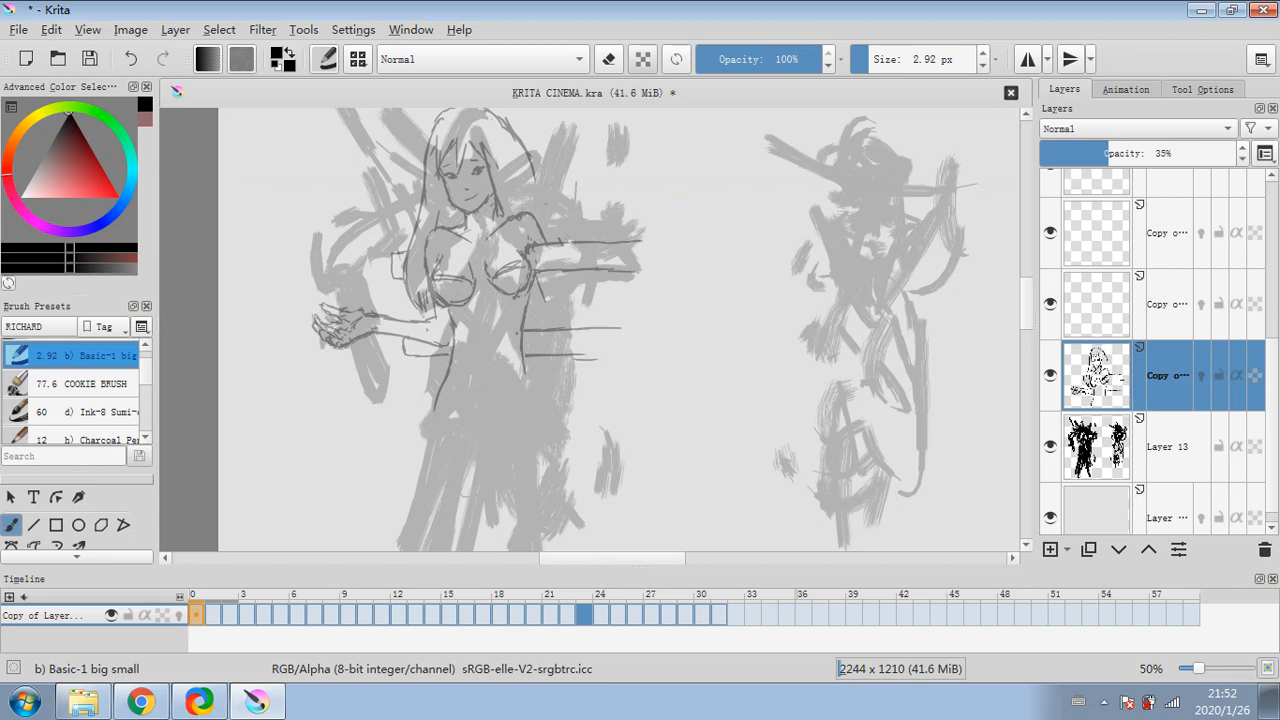
- Draw the lower waist and hip contours on both sides of the torso, with light curved lines down the pelvis
left_click_drag(521, 346, 528, 374)
left_click_drag(454, 356, 462, 392)
left_click_drag(517, 308, 520, 322)
left_click_drag(461, 337, 469, 420)
left_click_drag(517, 346, 508, 412)
- Refine the waist and hip contours by alternating eraser and brush at 2.92 px
left_click(608, 66)
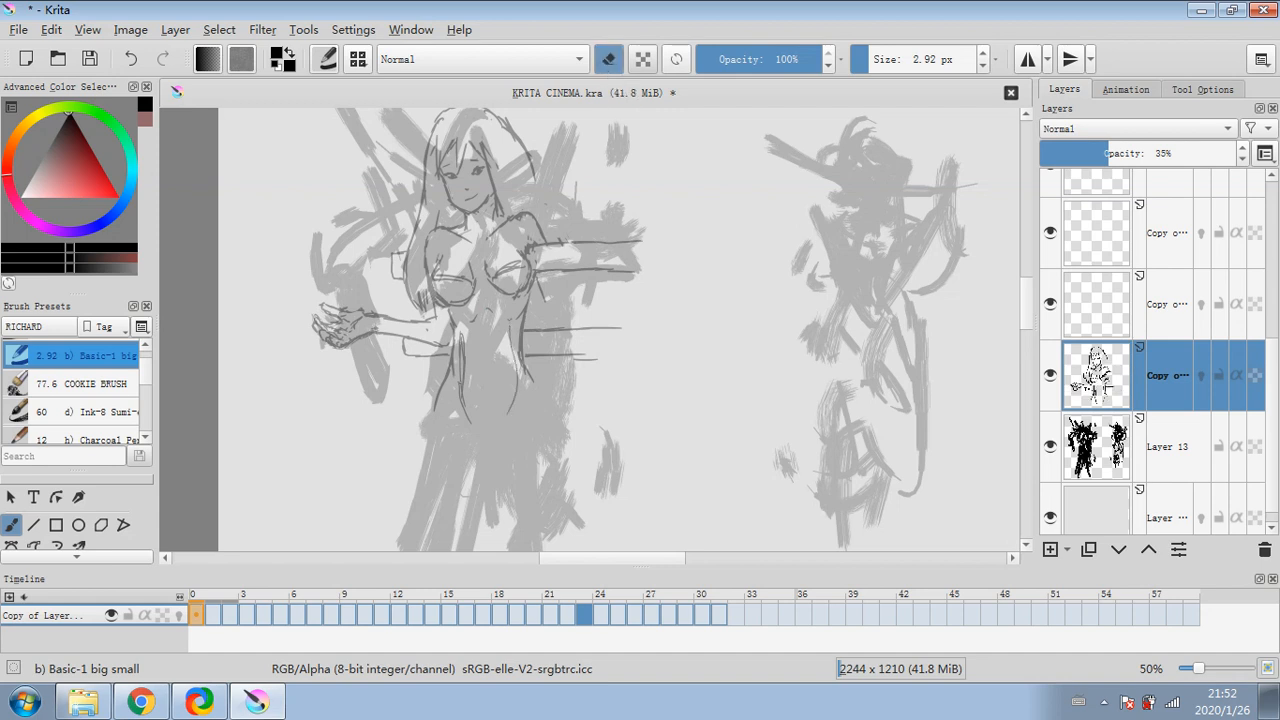
left_click_drag(460, 350, 466, 424)
left_click(608, 62)
left_click_drag(454, 328, 442, 420)
left_click(608, 62)
left_click_drag(463, 336, 463, 402)
left_click_drag(515, 350, 517, 394)
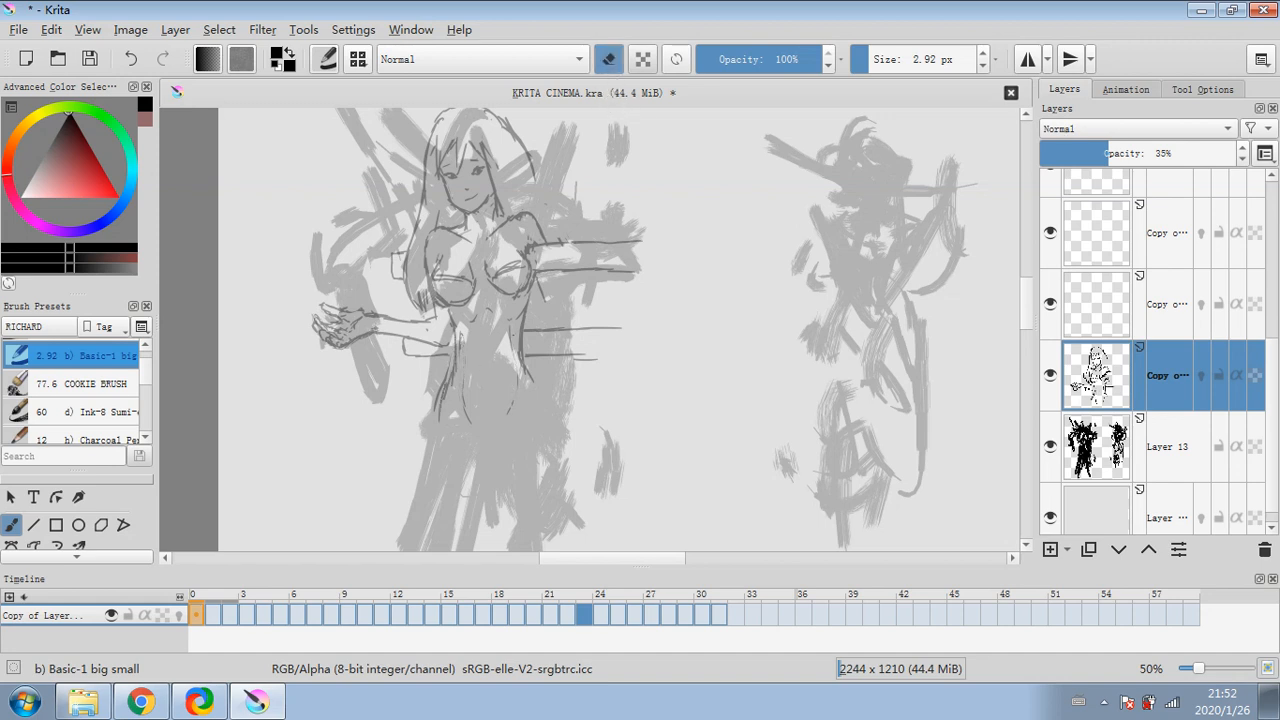
mouse_move(512, 326)
left_mouse_down()
mouse_move(514, 340)
mouse_move(444, 384)
mouse_move(437, 410)
left_mouse_up()
left_click(608, 62)
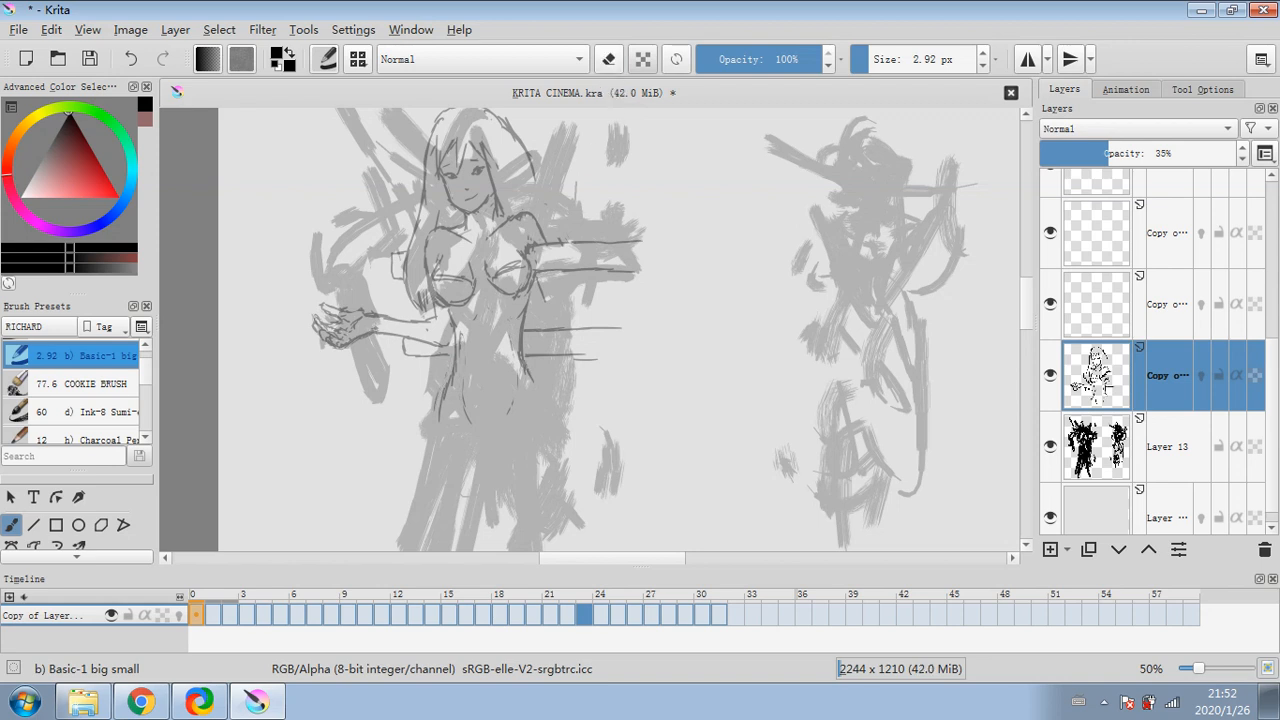
left_click_drag(527, 362, 544, 400)
left_click_drag(1025, 328, 1023, 346)
left_click_drag(447, 272, 413, 464)
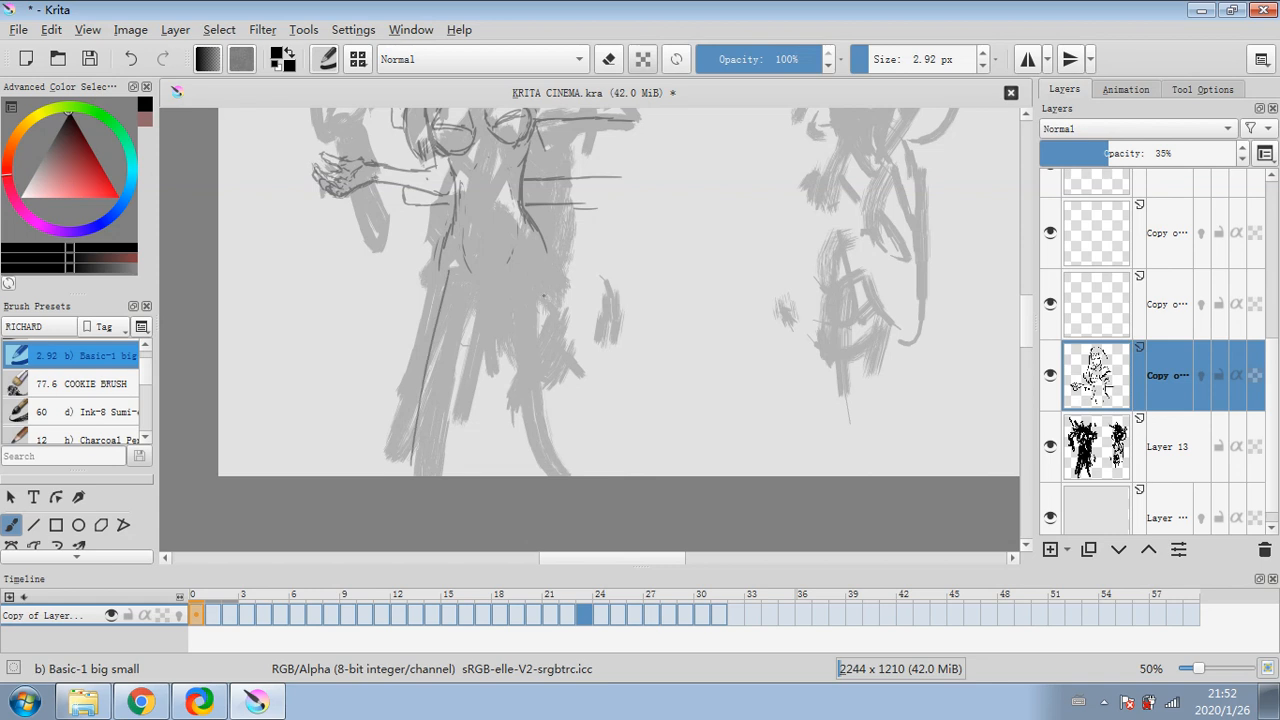
left_click_drag(556, 256, 572, 474)
left_click(140, 64)
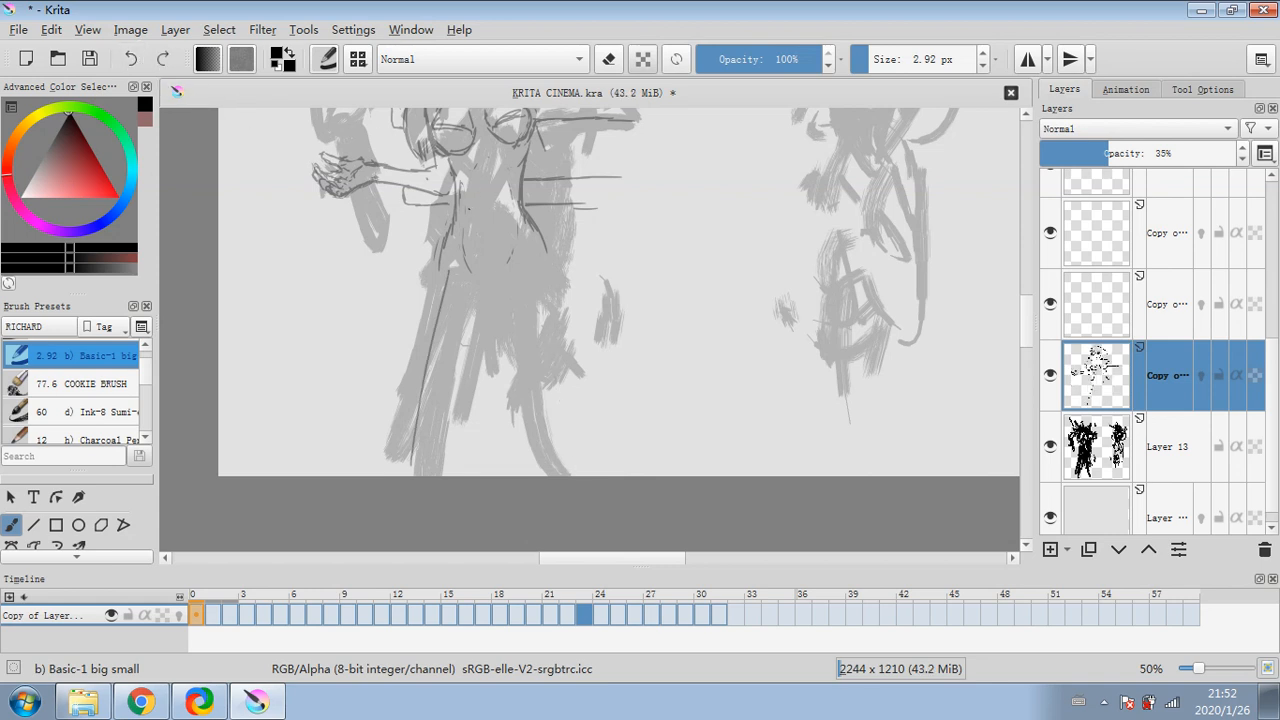
left_click_drag(434, 257, 470, 450)
mouse_move(494, 276)
left_mouse_down()
mouse_move(493, 466)
mouse_move(510, 348)
mouse_move(548, 452)
left_mouse_up()
left_click_drag(545, 239, 556, 461)
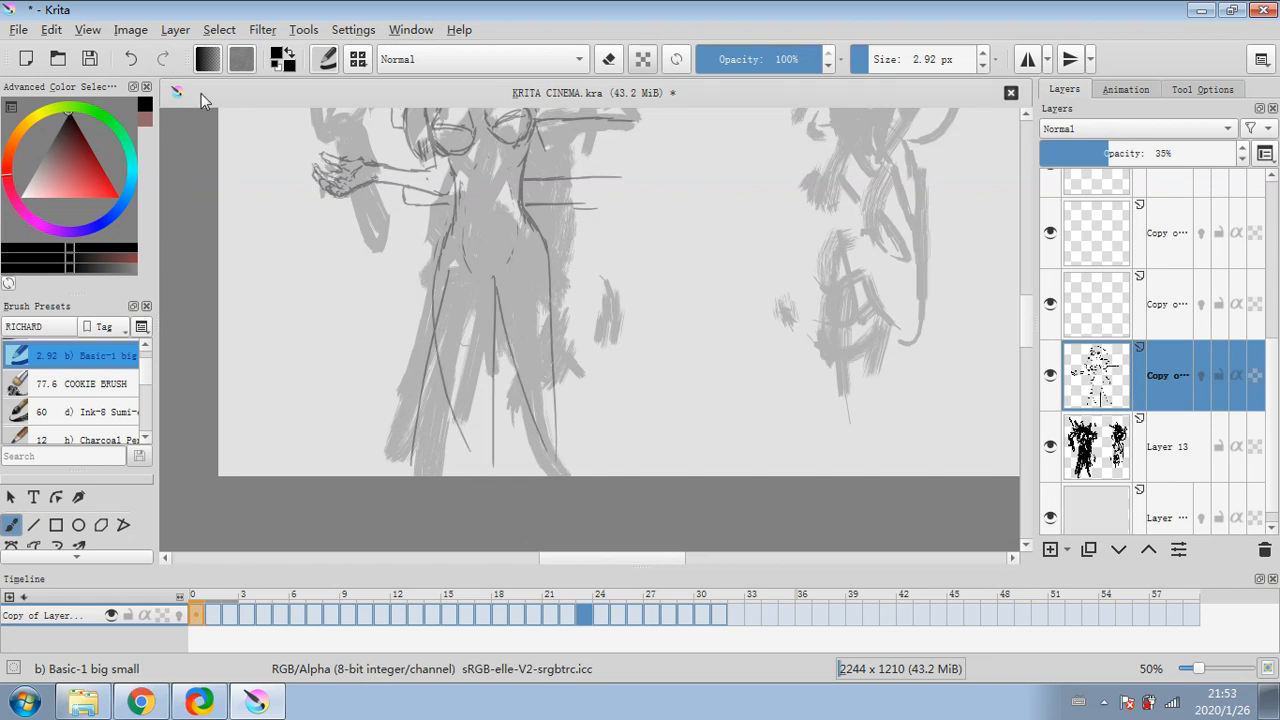
left_click(130, 58)
left_click(130, 58)
left_click(130, 58)
left_click(130, 58)
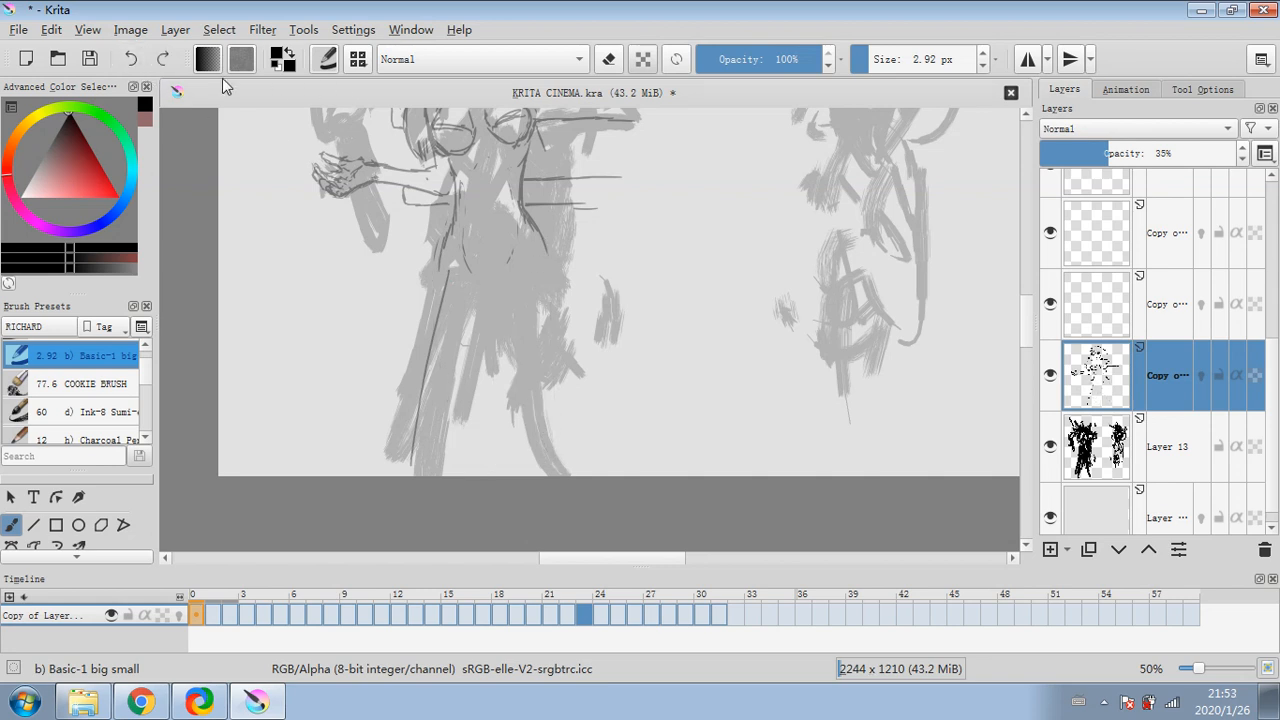
left_click(130, 58)
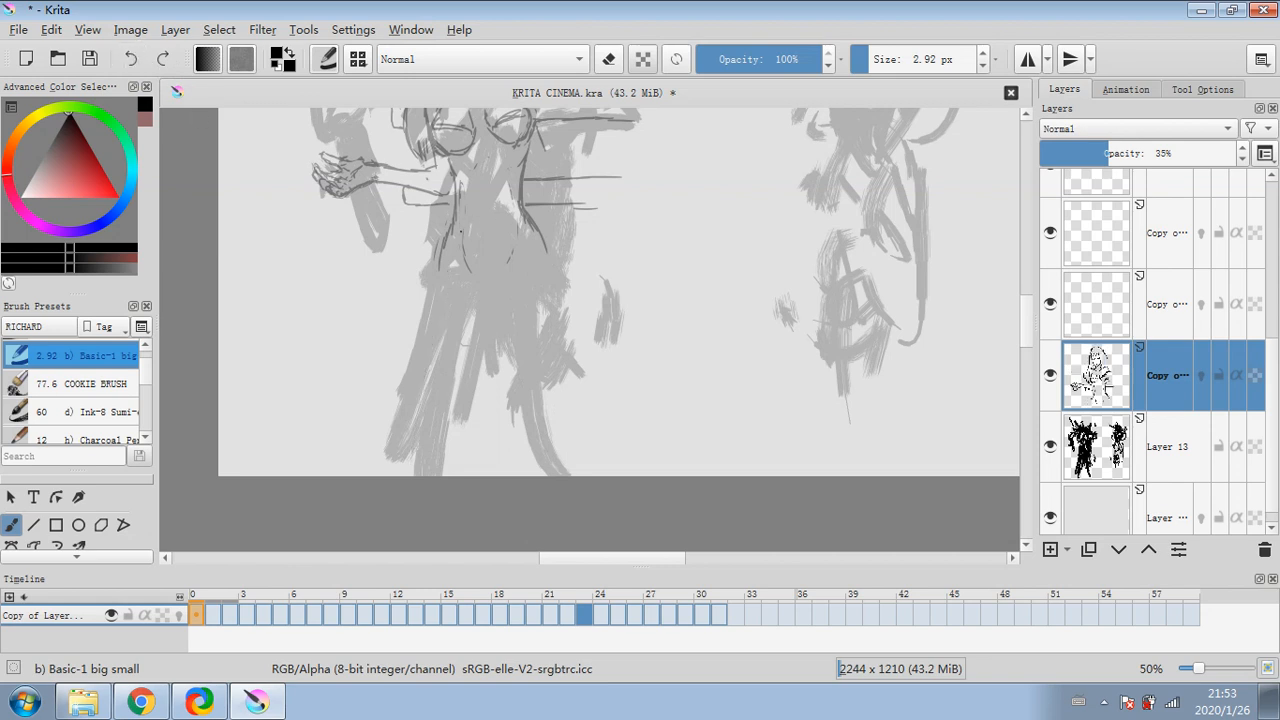
- Draw a long skirt with a curved waistband across the hips, flaring side edges and flowing vertical folds
mouse_move(455, 236)
left_mouse_down()
mouse_move(502, 241)
mouse_move(522, 225)
left_mouse_up()
mouse_move(442, 258)
left_mouse_down()
mouse_move(463, 438)
mouse_move(434, 384)
mouse_move(431, 420)
mouse_move(392, 476)
left_mouse_up()
mouse_move(543, 233)
left_mouse_down()
mouse_move(553, 335)
mouse_move(555, 315)
mouse_move(607, 476)
left_mouse_up()
left_click_drag(447, 398, 452, 476)
left_click_drag(477, 266, 503, 476)
mouse_move(483, 333)
left_mouse_down()
mouse_move(518, 477)
mouse_move(552, 476)
left_mouse_up()
left_click_drag(510, 270, 528, 426)
mouse_move(516, 244)
left_mouse_down()
mouse_move(540, 424)
mouse_move(552, 400)
left_mouse_up()
- Draw the hand and fingers at the end of the outstretched arm and clean up their lines with the eraser
scroll(1003, 347, "up", 3)
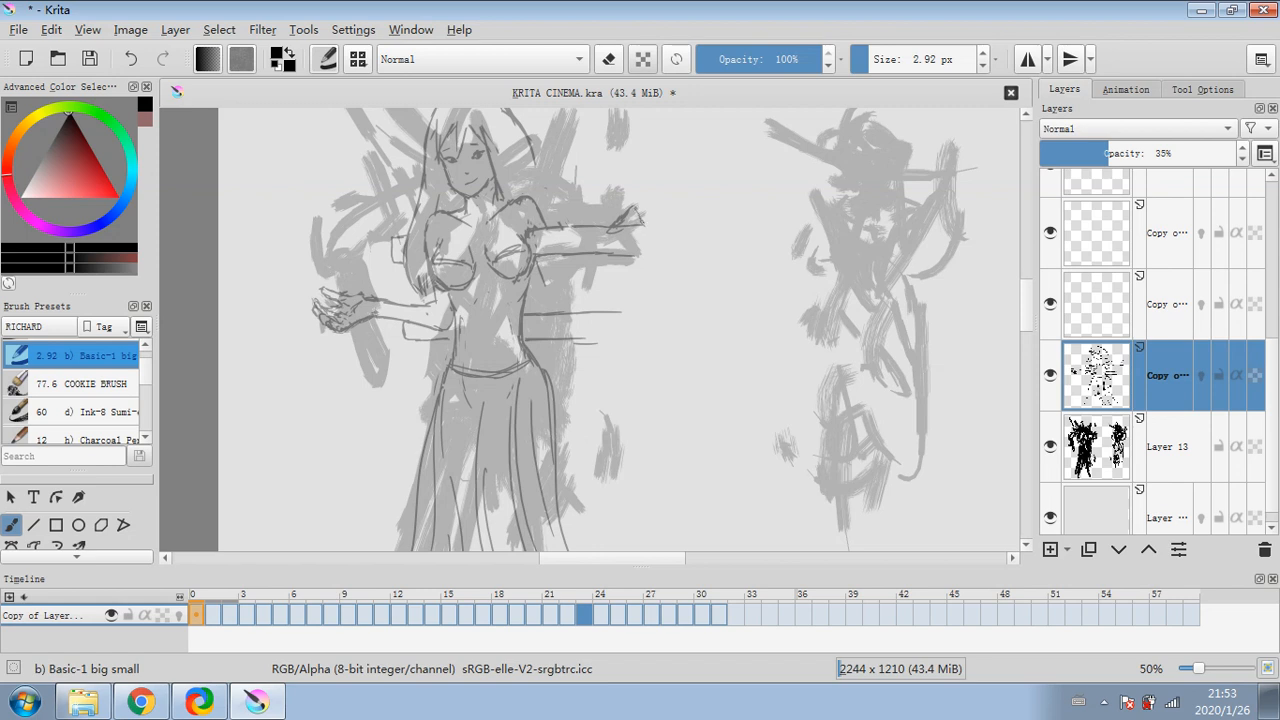
left_click_drag(641, 226, 672, 225)
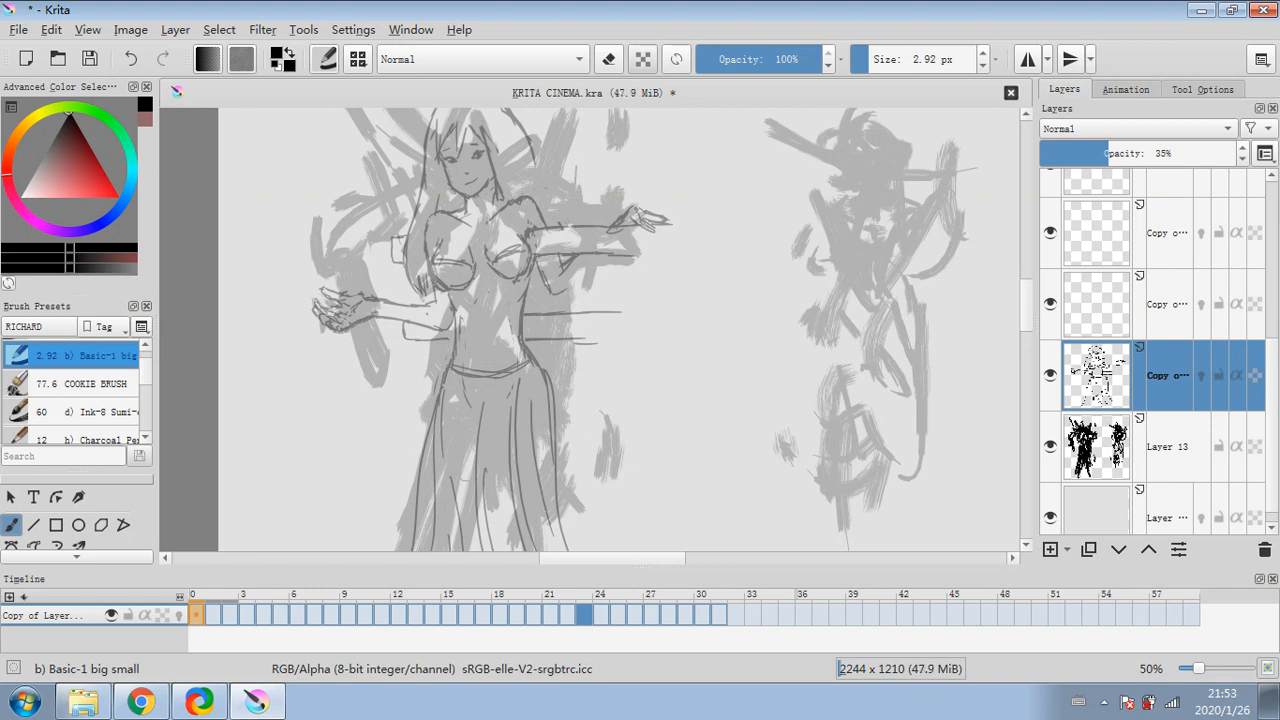
left_click(608, 59)
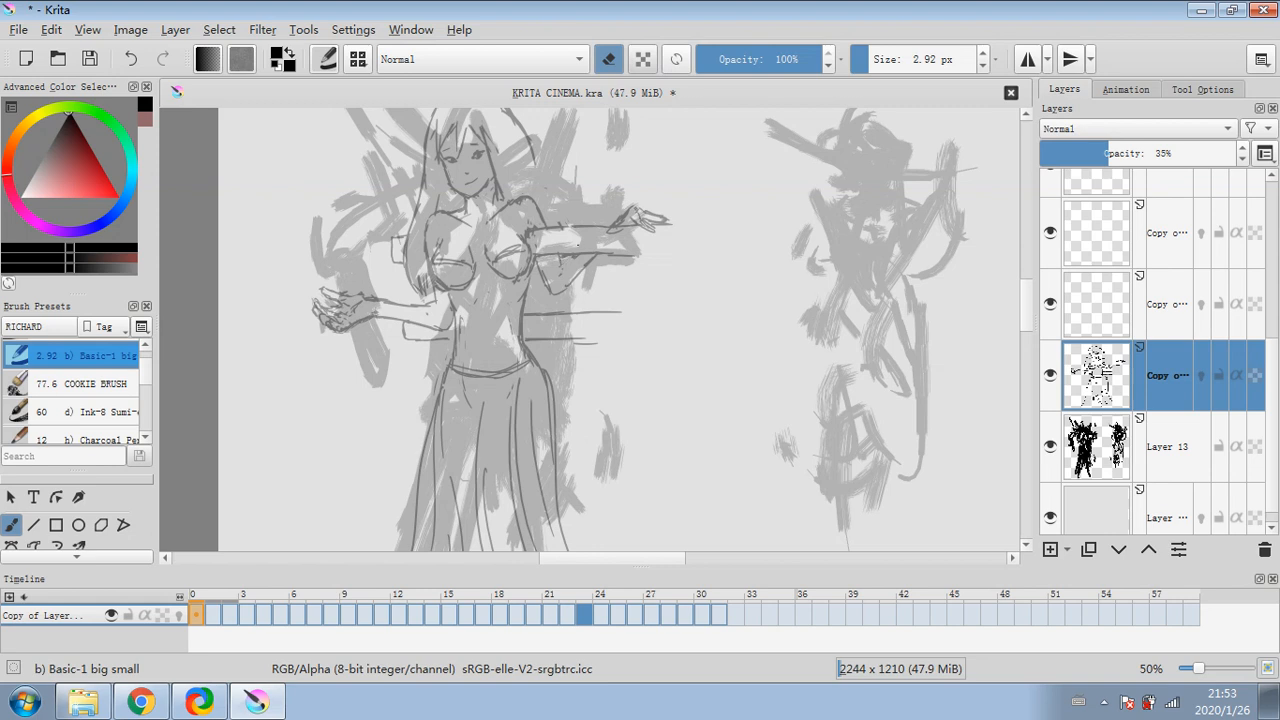
key("e")
left_click_drag(644, 211, 670, 222)
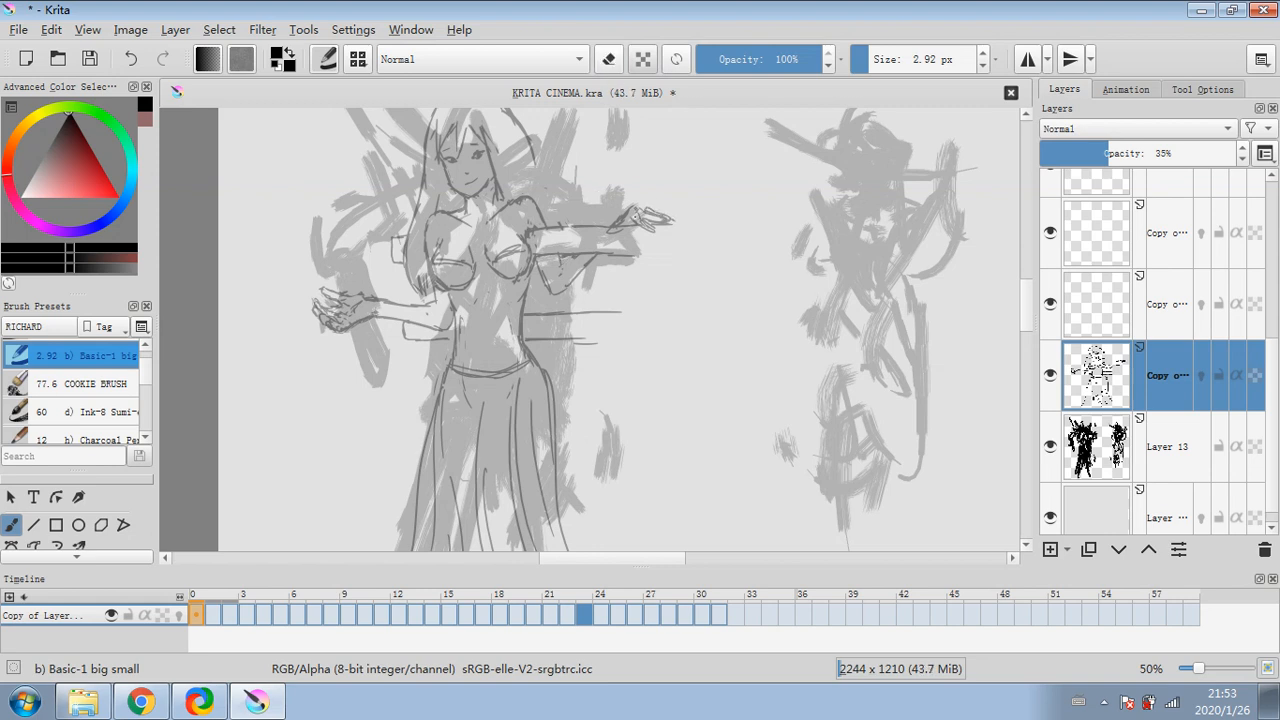
key("e")
key("e")
- Extend the two horizontal fence rails outward and close their ends with rounded strokes
left_click_drag(622, 255, 658, 251)
left_click_drag(604, 313, 654, 313)
left_click_drag(572, 341, 656, 340)
mouse_move(662, 251)
left_mouse_down()
mouse_move(688, 251)
mouse_move(683, 240)
left_mouse_up()
mouse_move(648, 313)
left_mouse_down()
mouse_move(674, 313)
mouse_move(660, 338)
left_mouse_up()
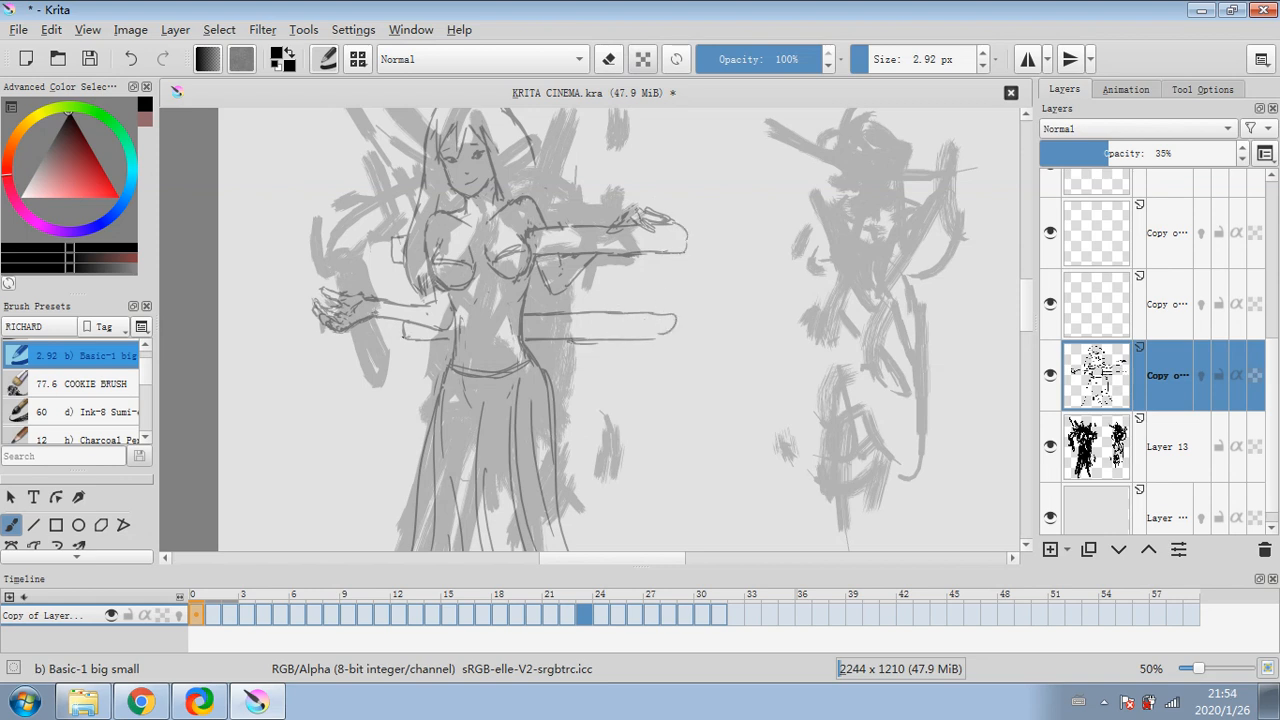
left_click_drag(396, 329, 402, 341)
- Draw the vertical fence posts on both sides of the figure, extending their edges down toward the ground
left_click_drag(394, 211, 390, 520)
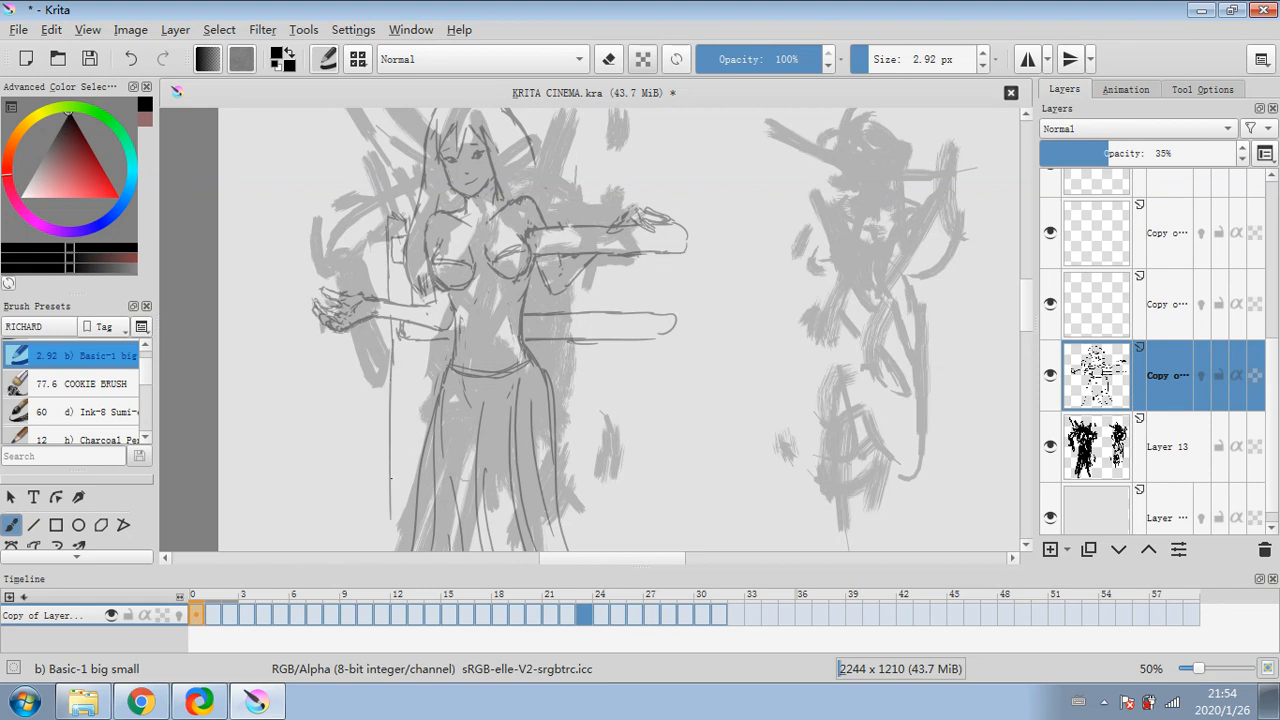
mouse_move(654, 333)
left_mouse_down()
mouse_move(674, 340)
mouse_move(680, 194)
mouse_move(661, 518)
left_mouse_up()
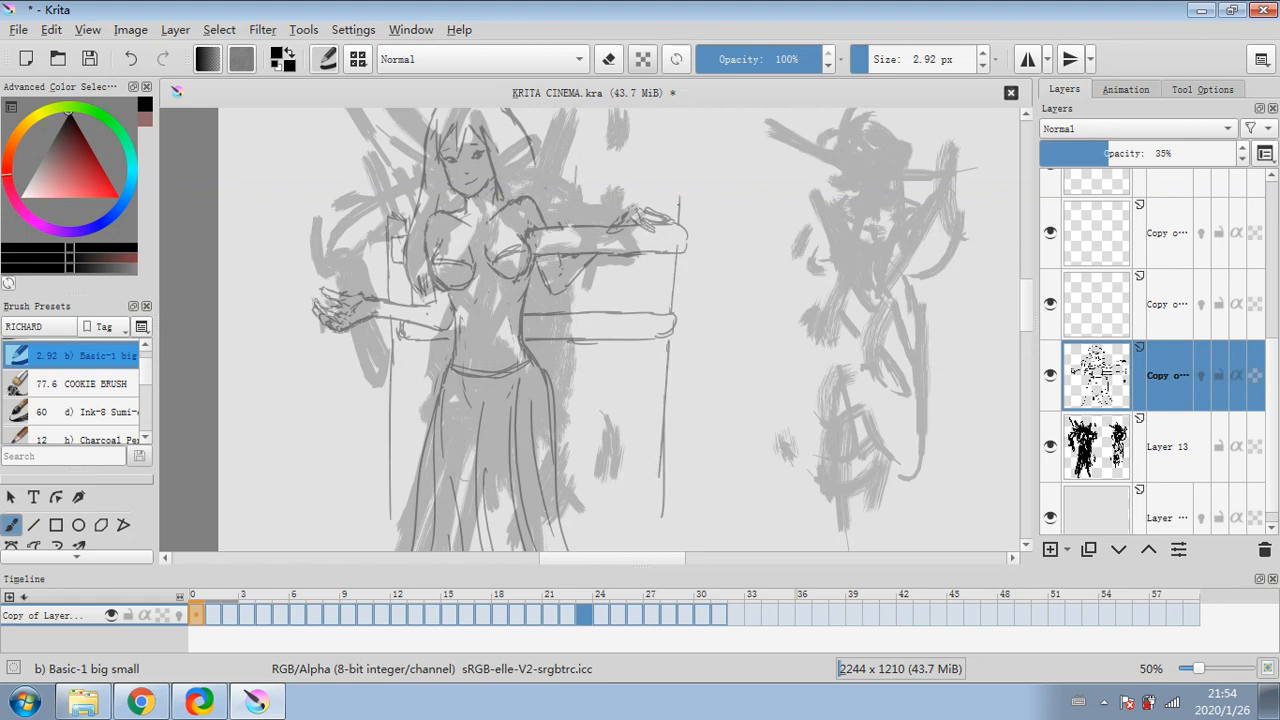
left_click_drag(684, 202, 690, 410)
left_click_drag(688, 324, 670, 526)
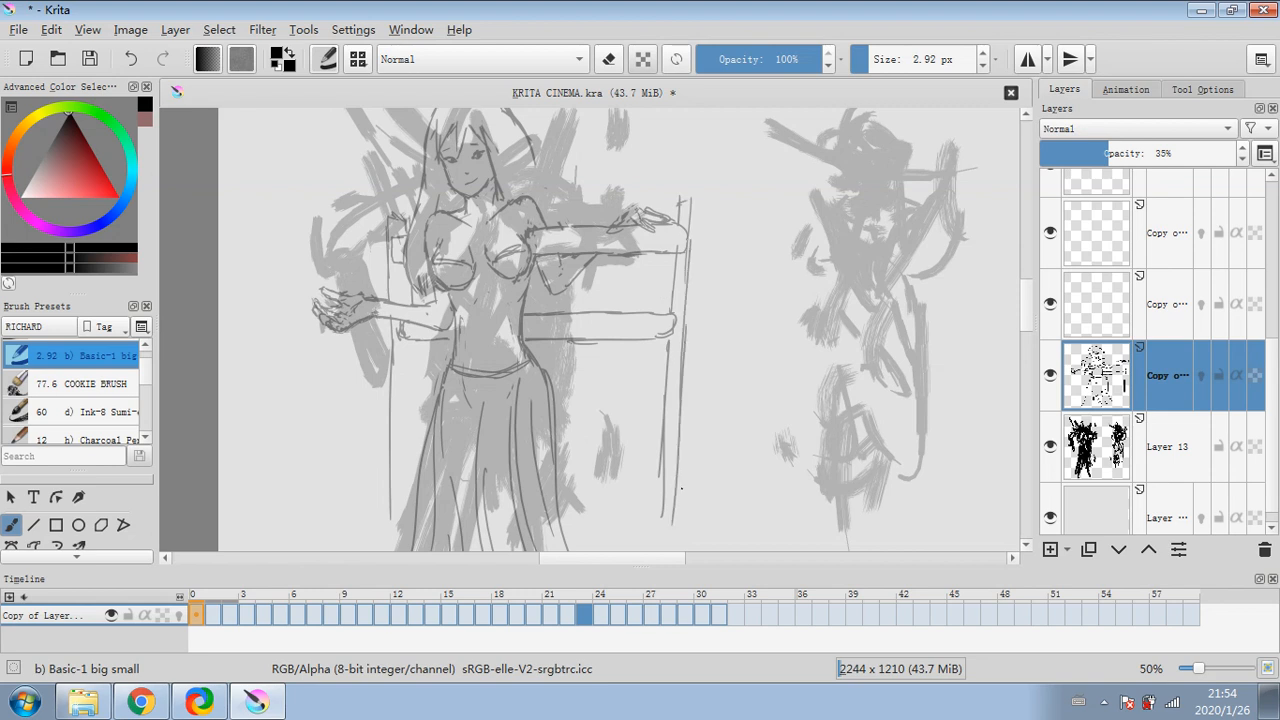
scroll(1012, 326, "down", 2)
left_click_drag(663, 468, 652, 544)
left_click_drag(672, 470, 669, 550)
left_click_drag(391, 452, 397, 540)
left_click_drag(398, 484, 405, 504)
- Sketch short upright grass strokes around the skirt's hem and the bases of the fence posts
left_click_drag(566, 462, 569, 480)
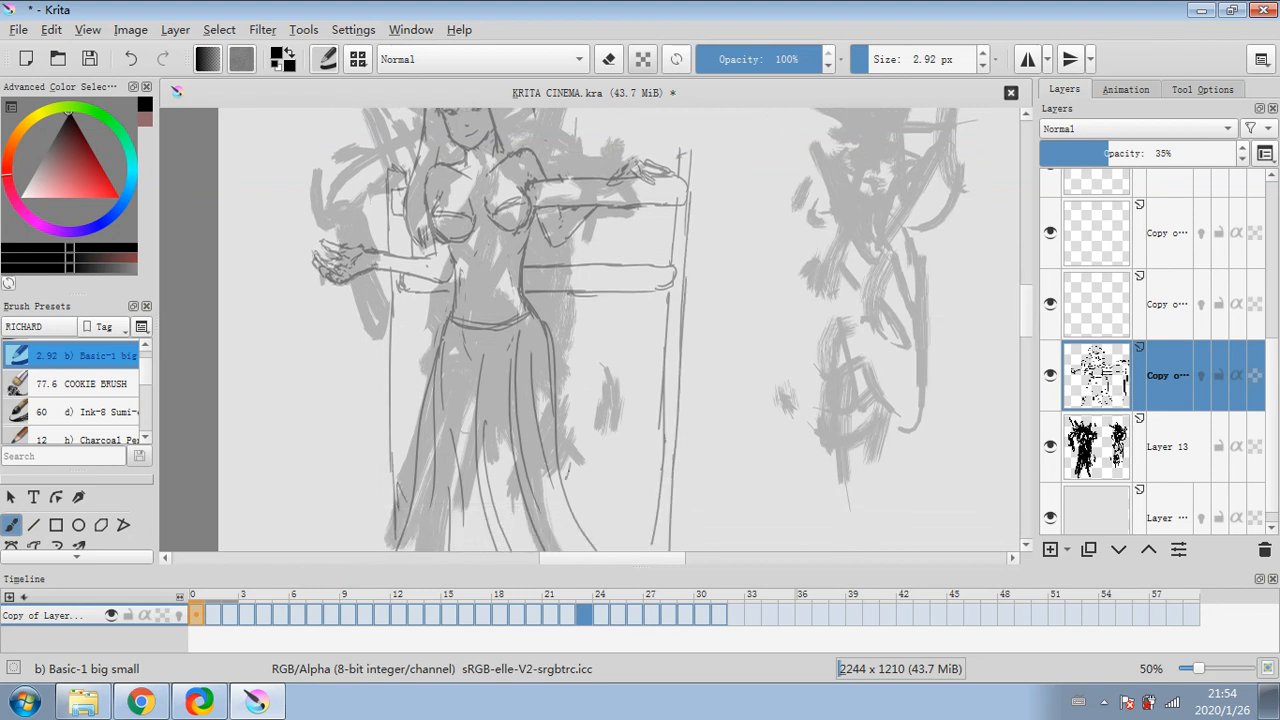
left_click_drag(575, 414, 571, 486)
left_click_drag(576, 452, 583, 501)
mouse_move(601, 421)
left_mouse_down()
mouse_move(589, 496)
mouse_move(615, 538)
left_mouse_up()
left_click_drag(624, 516, 628, 550)
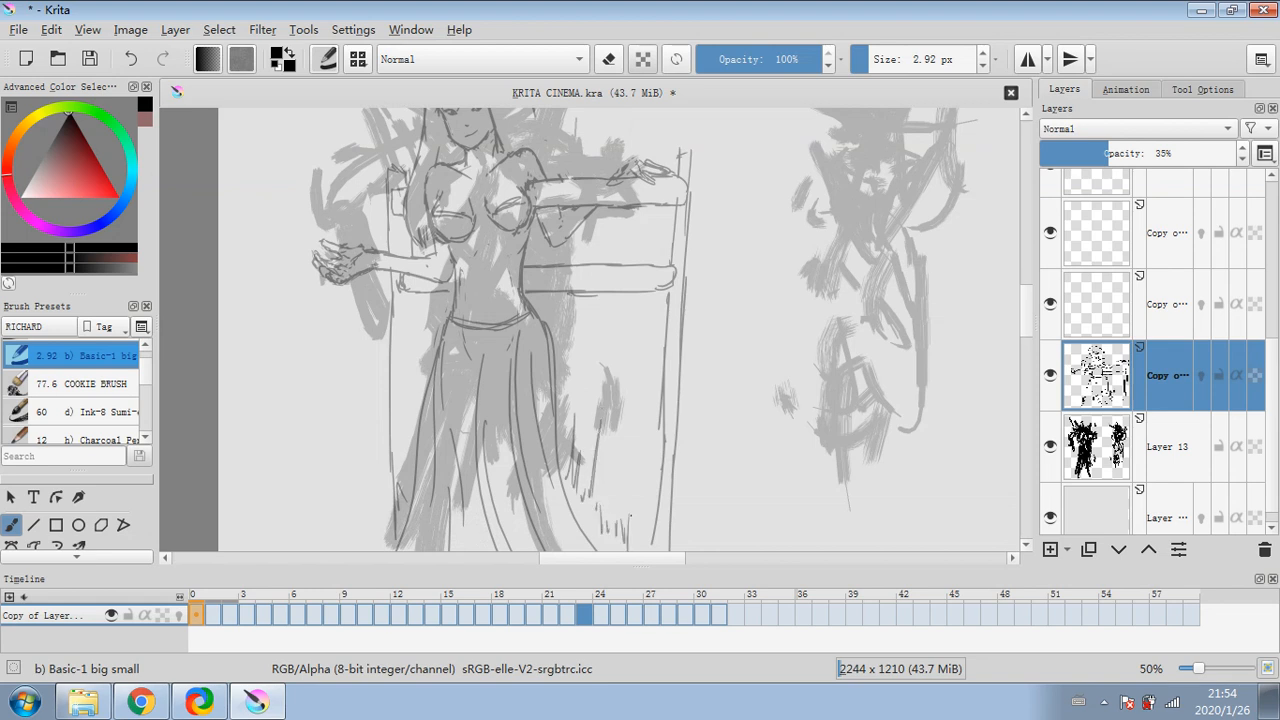
left_click_drag(638, 456, 633, 540)
left_click_drag(644, 446, 640, 546)
left_click_drag(392, 474, 386, 544)
left_click_drag(381, 482, 364, 544)
left_click_drag(361, 512, 352, 542)
left_click_drag(350, 516, 338, 534)
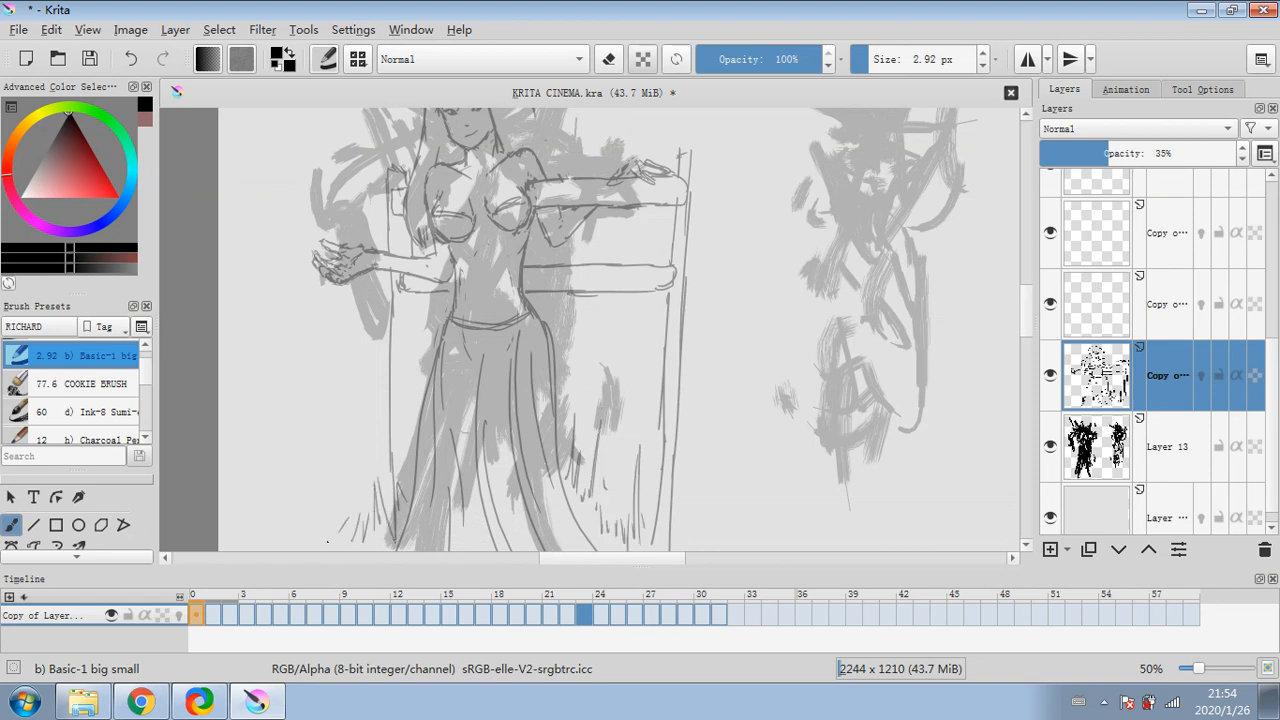
- Add the outer edges of both fence posts, broken wood-grain lines on the rails and a navel on the torso
left_click_drag(370, 494, 376, 170)
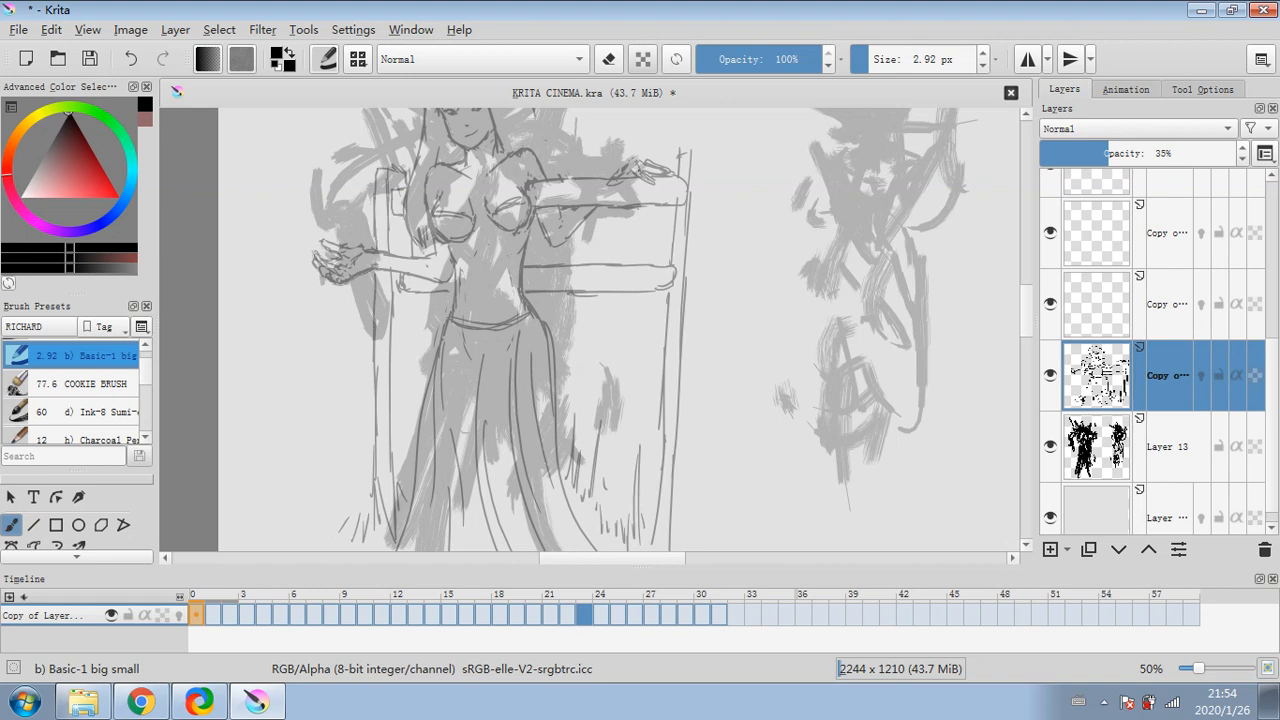
left_click_drag(702, 150, 680, 550)
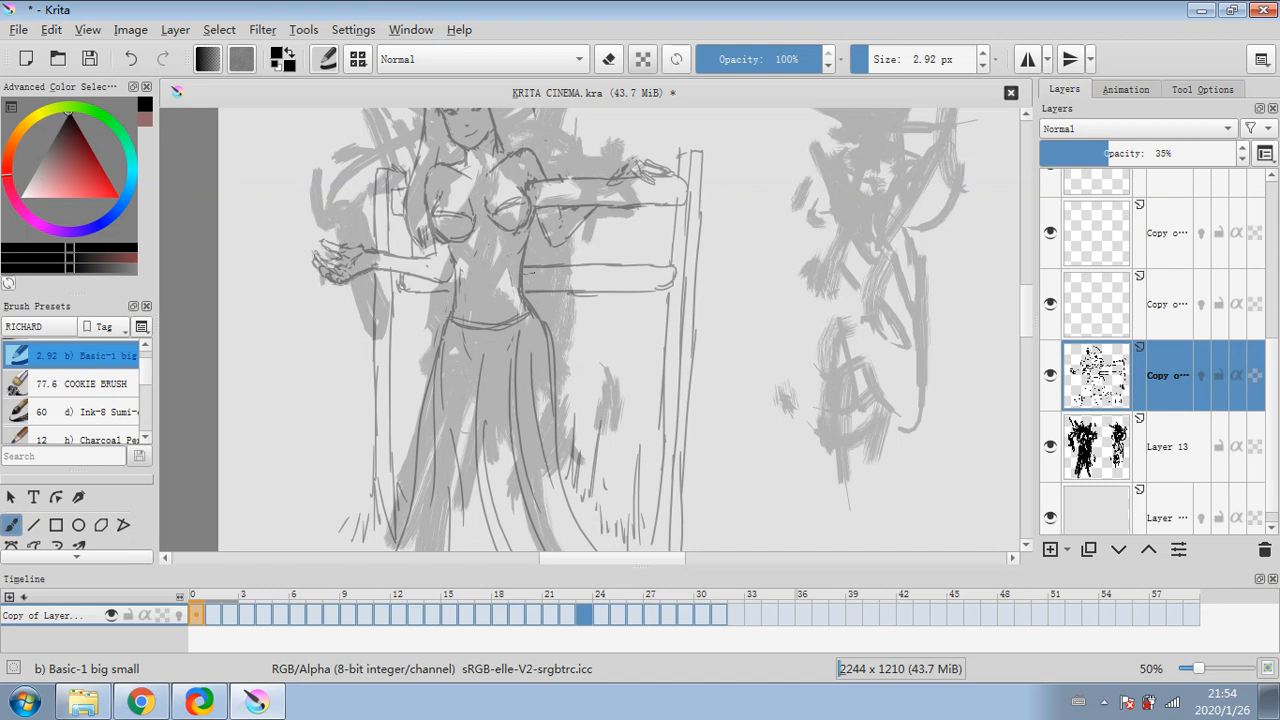
left_click_drag(545, 190, 559, 185)
left_click_drag(404, 292, 401, 494)
left_click_drag(400, 218, 397, 256)
left_click_drag(458, 262, 456, 300)
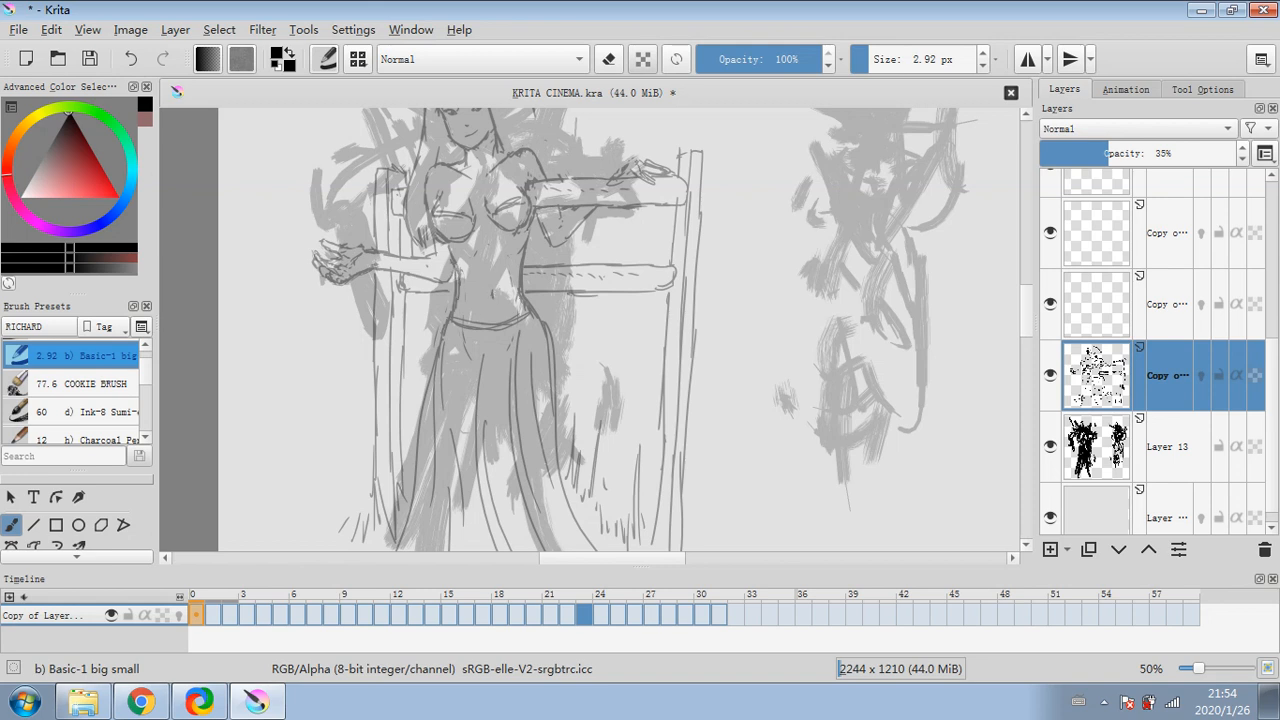
- Redraw the hair's outer outline on both sides of the head with more volume, erasing stray lines
scroll(1028, 320, "up", 3)
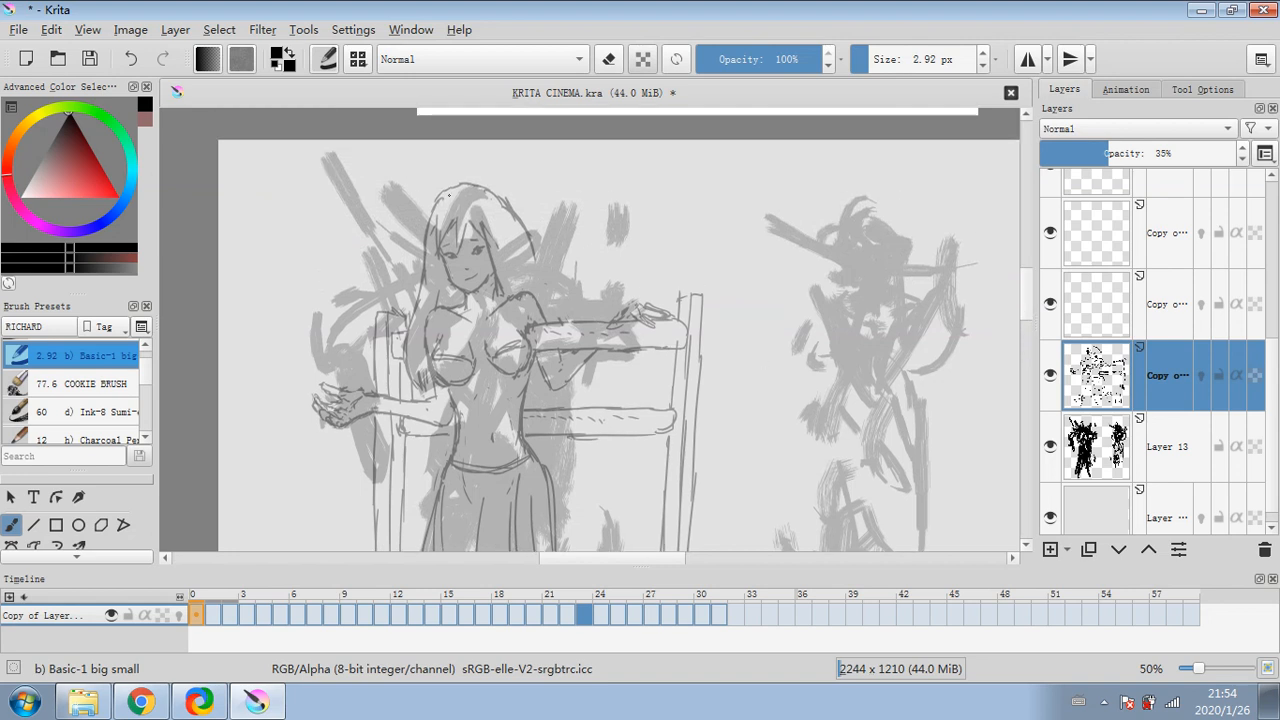
mouse_move(449, 197)
left_mouse_down()
mouse_move(488, 188)
mouse_move(419, 226)
mouse_move(418, 298)
left_mouse_up()
left_click(609, 59)
mouse_move(429, 227)
left_mouse_down()
mouse_move(424, 256)
mouse_move(430, 219)
left_mouse_up()
left_click(601, 66)
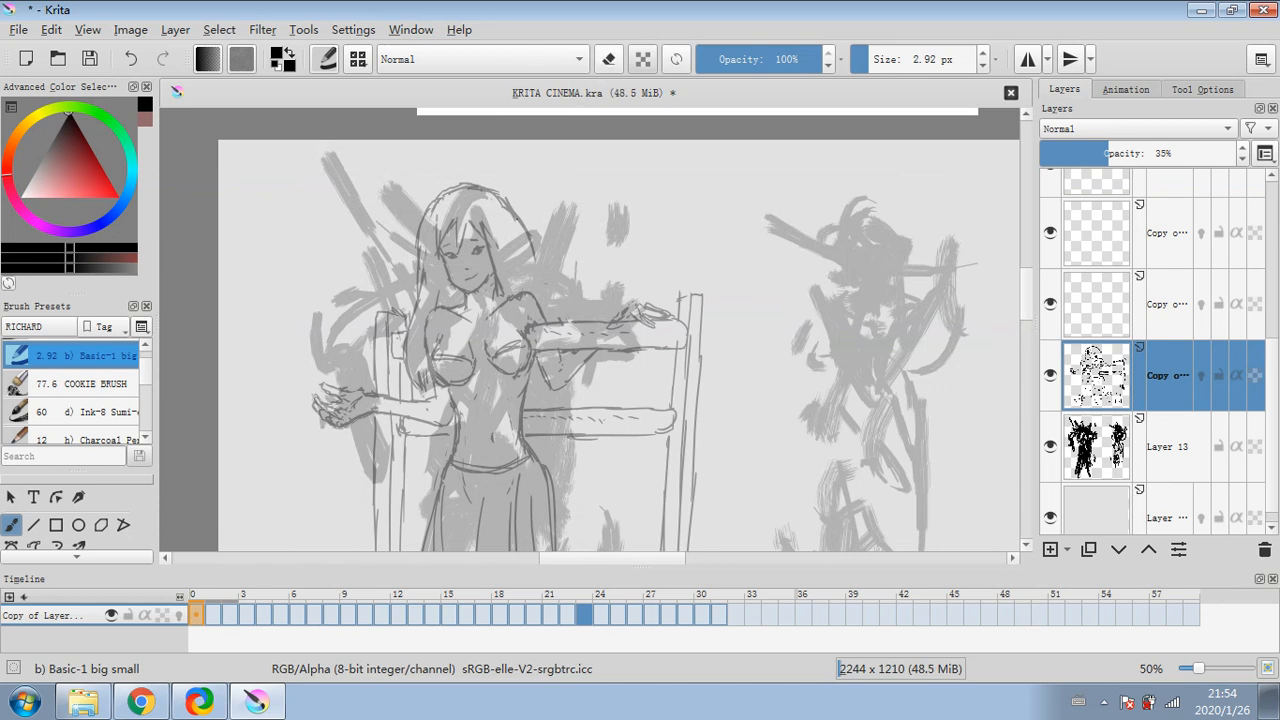
left_click_drag(524, 222, 563, 319)
- Erase the rough gesture strokes behind the finished figure on Layer 13 with a 251.93 px eraser
scroll(470, 340, "up", 5)
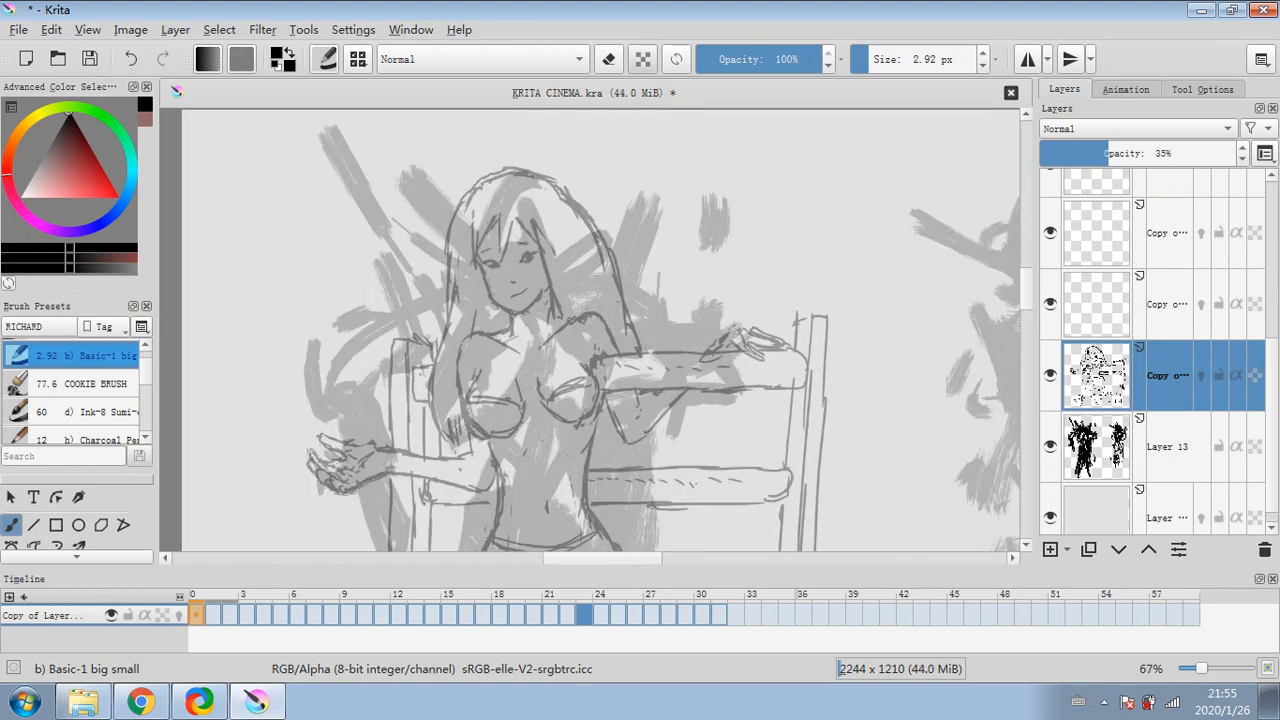
scroll(470, 340, "down", 5)
scroll(595, 330, "down", 2)
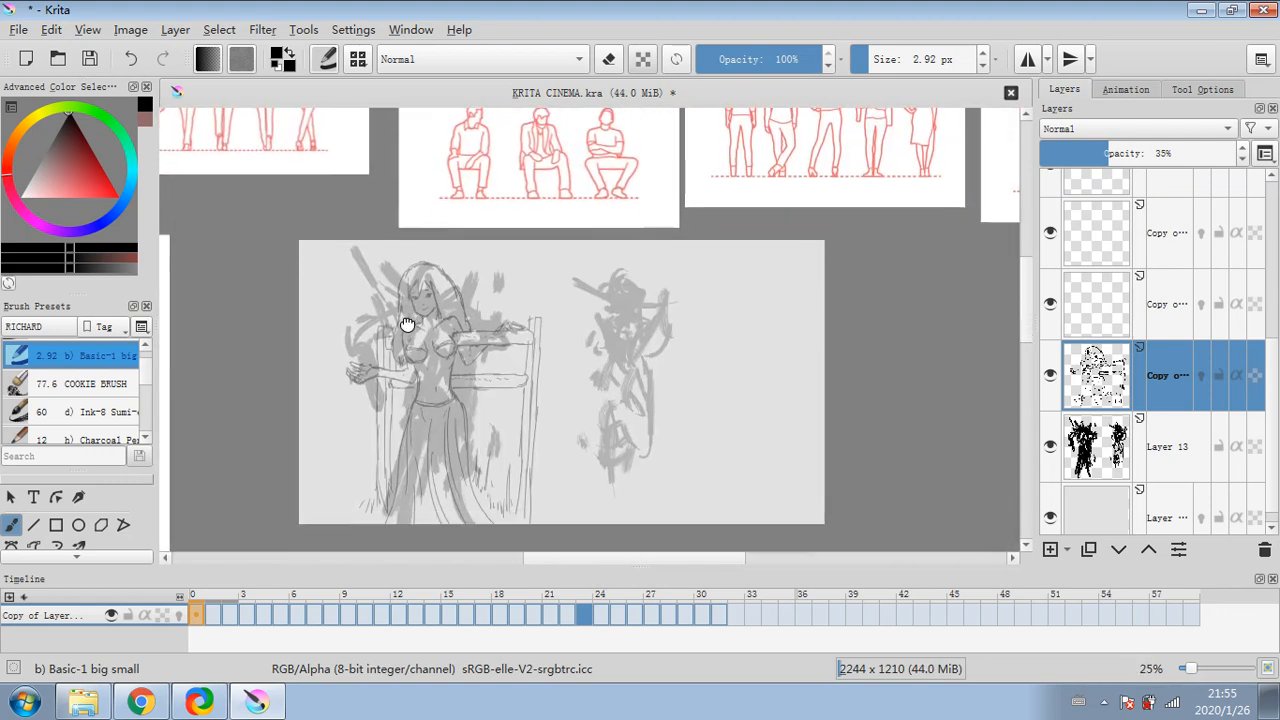
scroll(595, 330, "up", 1)
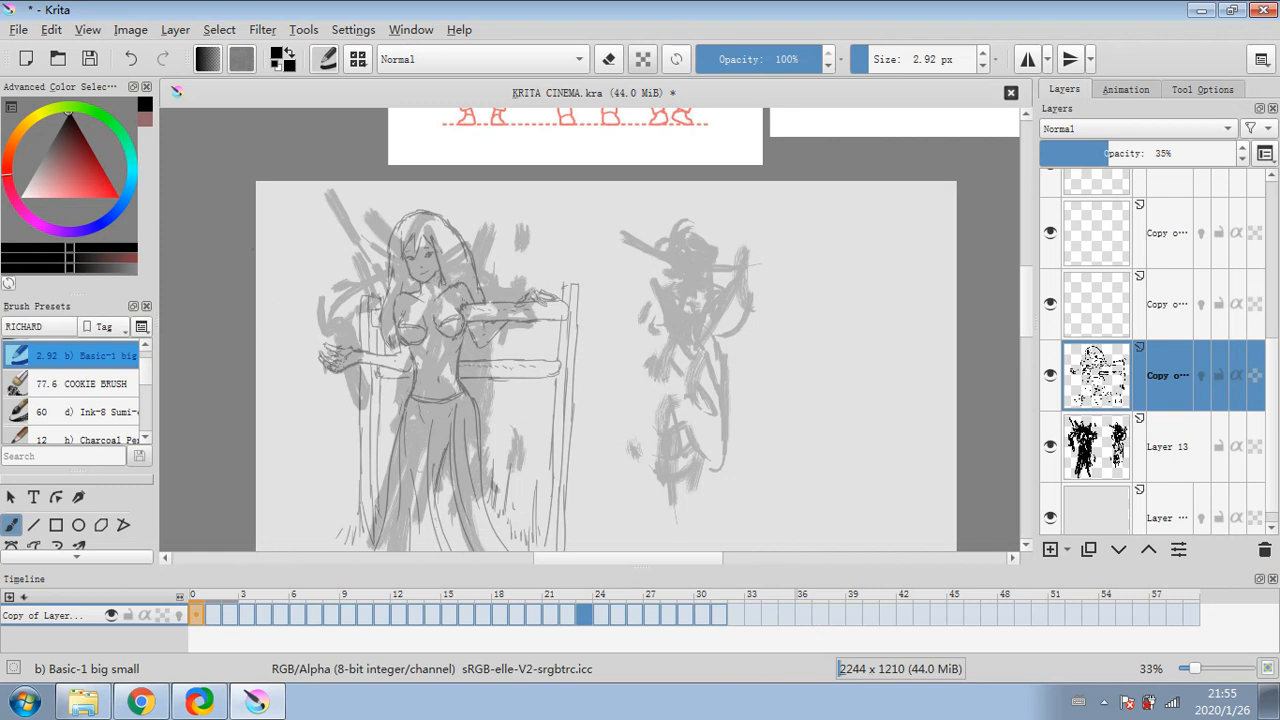
left_click(609, 59)
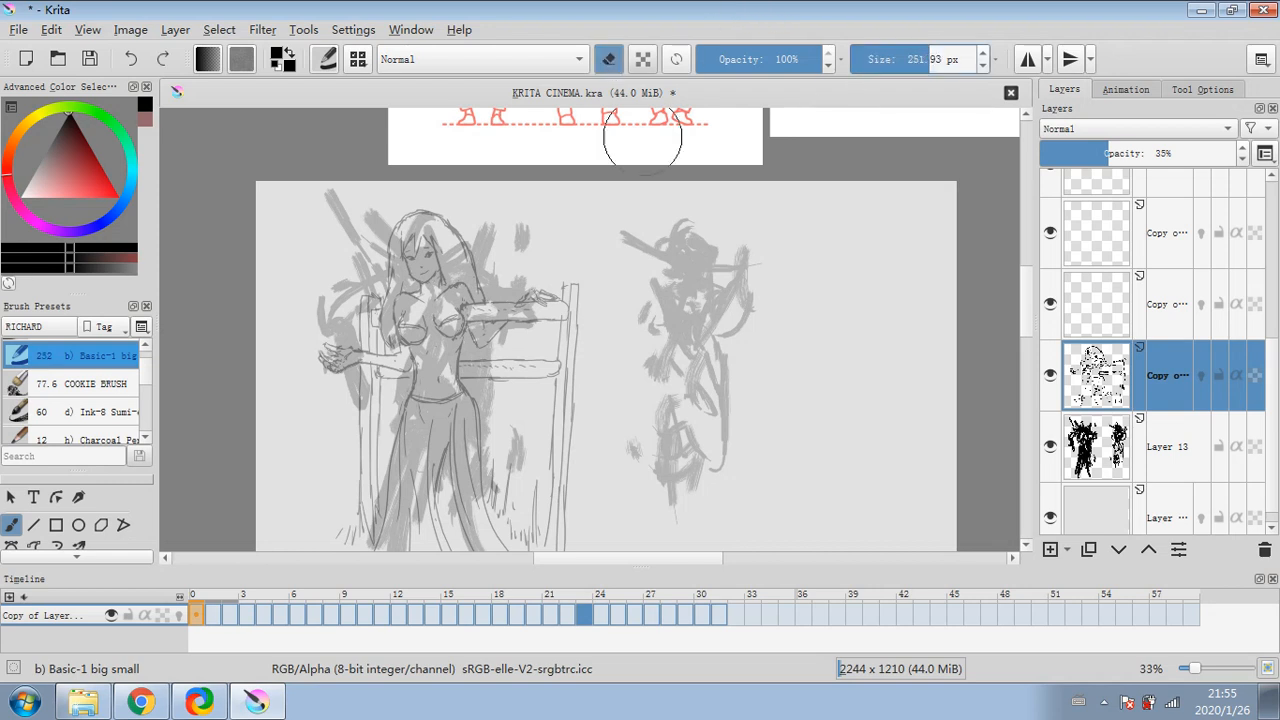
left_click_drag(334, 226, 343, 237)
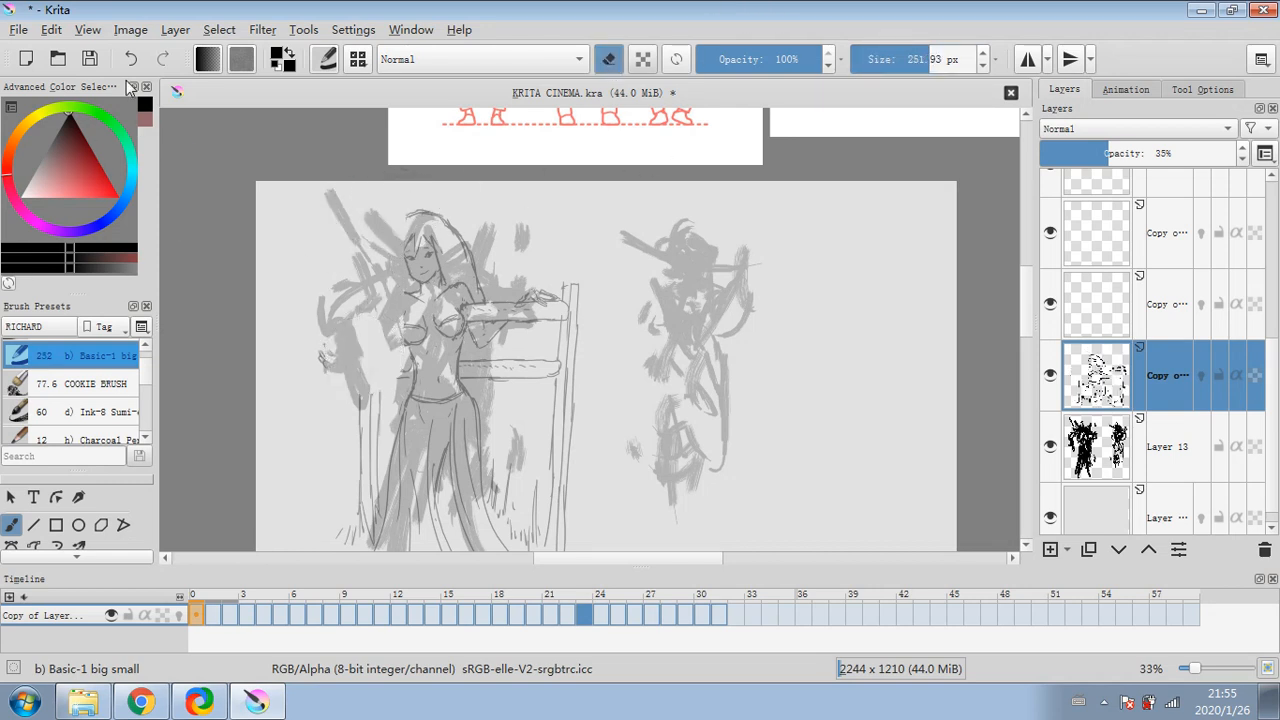
key("ctrl+z")
key("Page_Down")
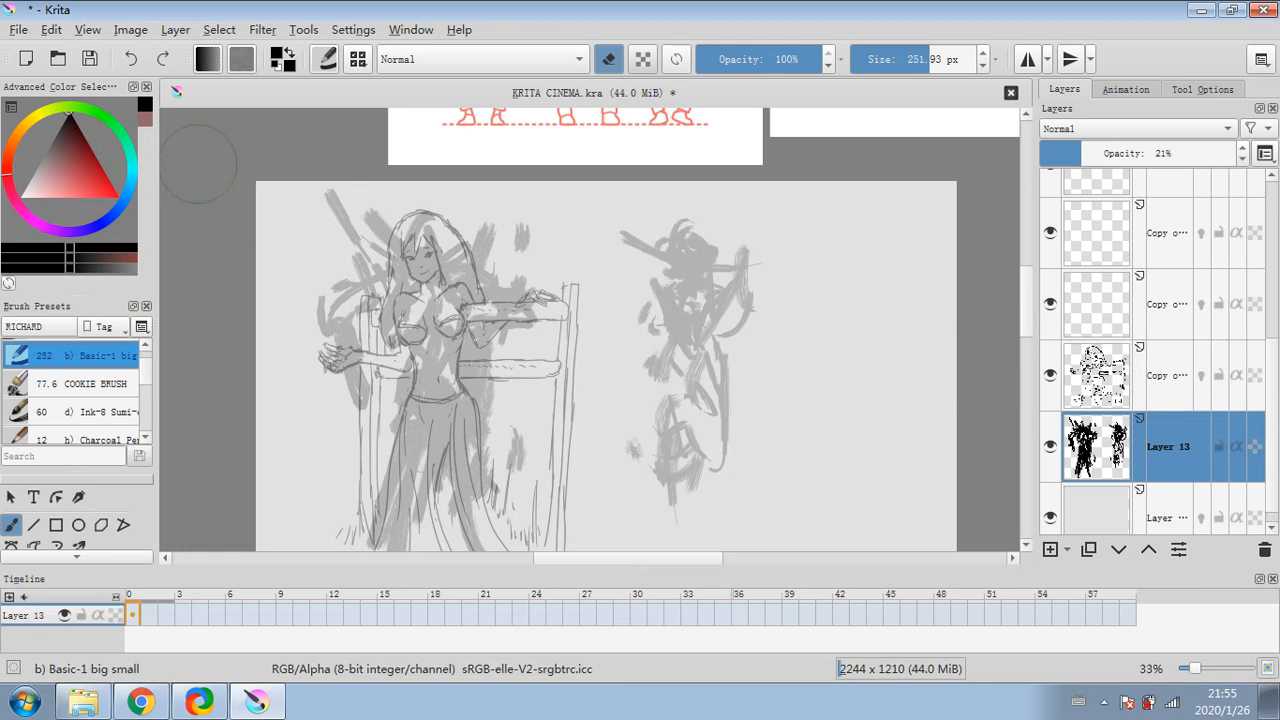
mouse_move(290, 195)
left_mouse_down()
mouse_move(329, 214)
mouse_move(450, 460)
mouse_move(500, 271)
left_mouse_up()
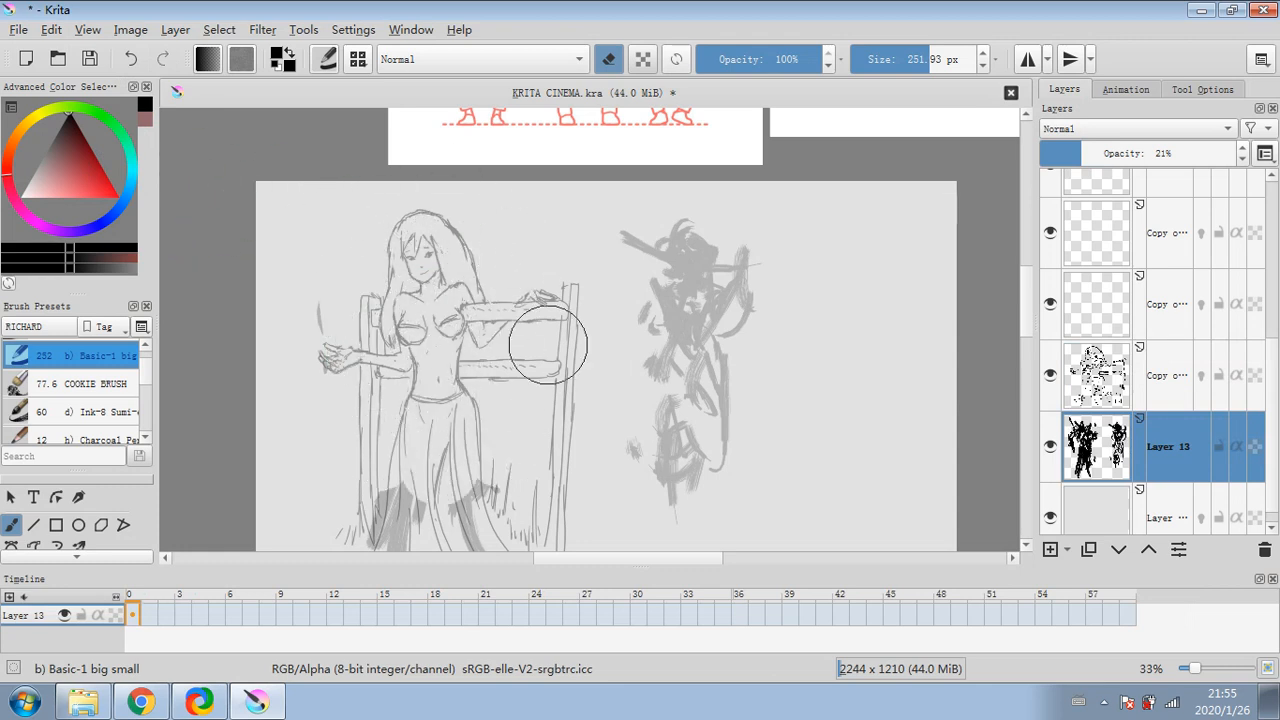
mouse_move(548, 345)
left_mouse_down()
mouse_move(470, 530)
mouse_move(370, 530)
left_mouse_up()
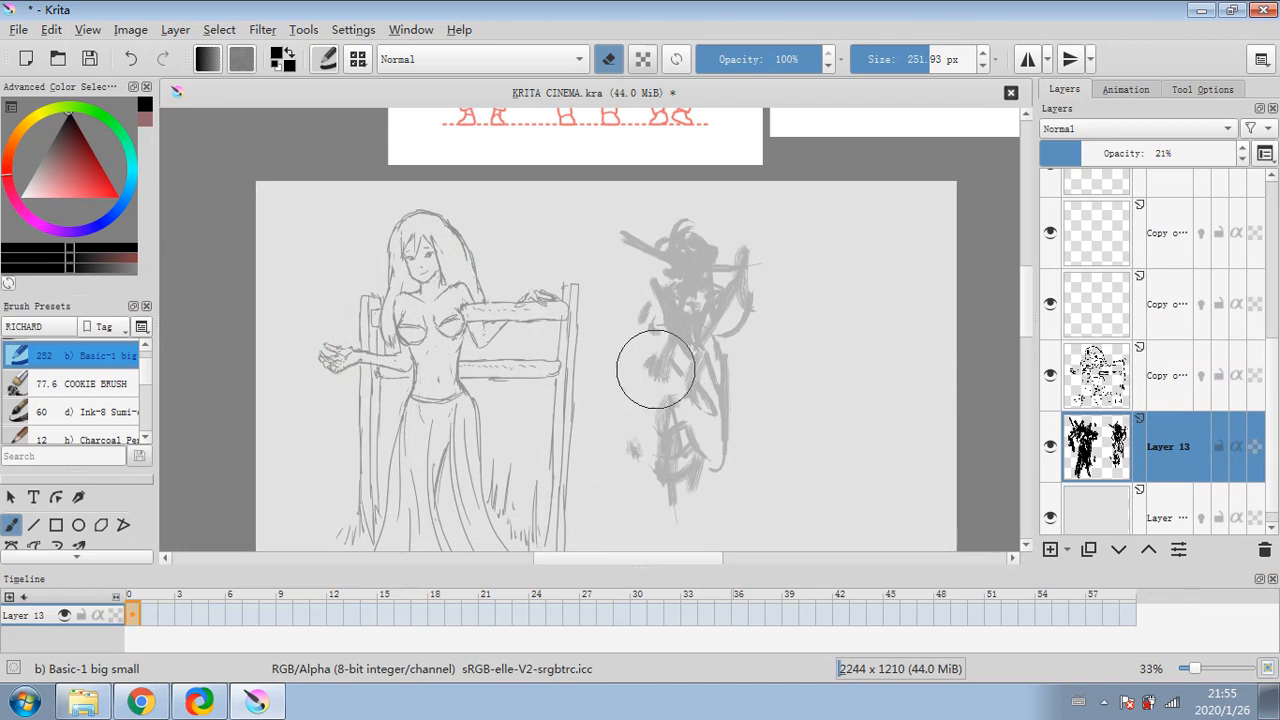
- Set the line-art layer's opacity to 70%
left_click(1114, 396)
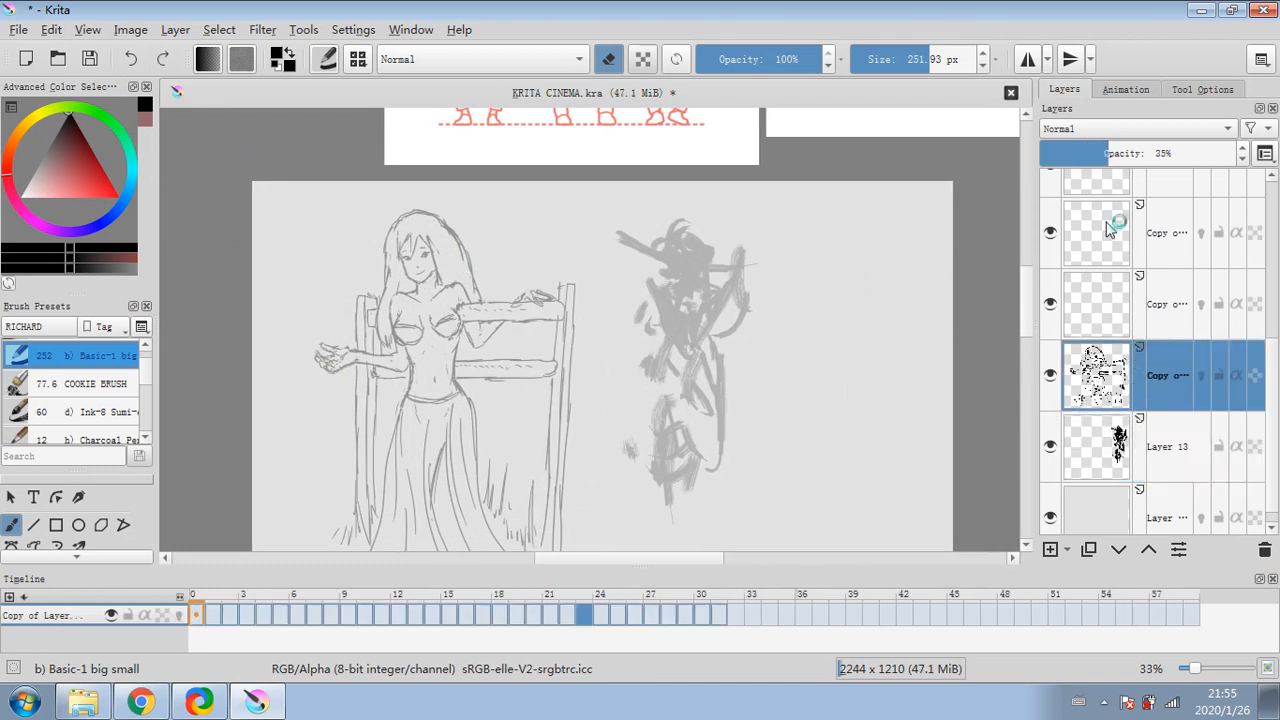
left_click_drag(1083, 153, 1223, 150)
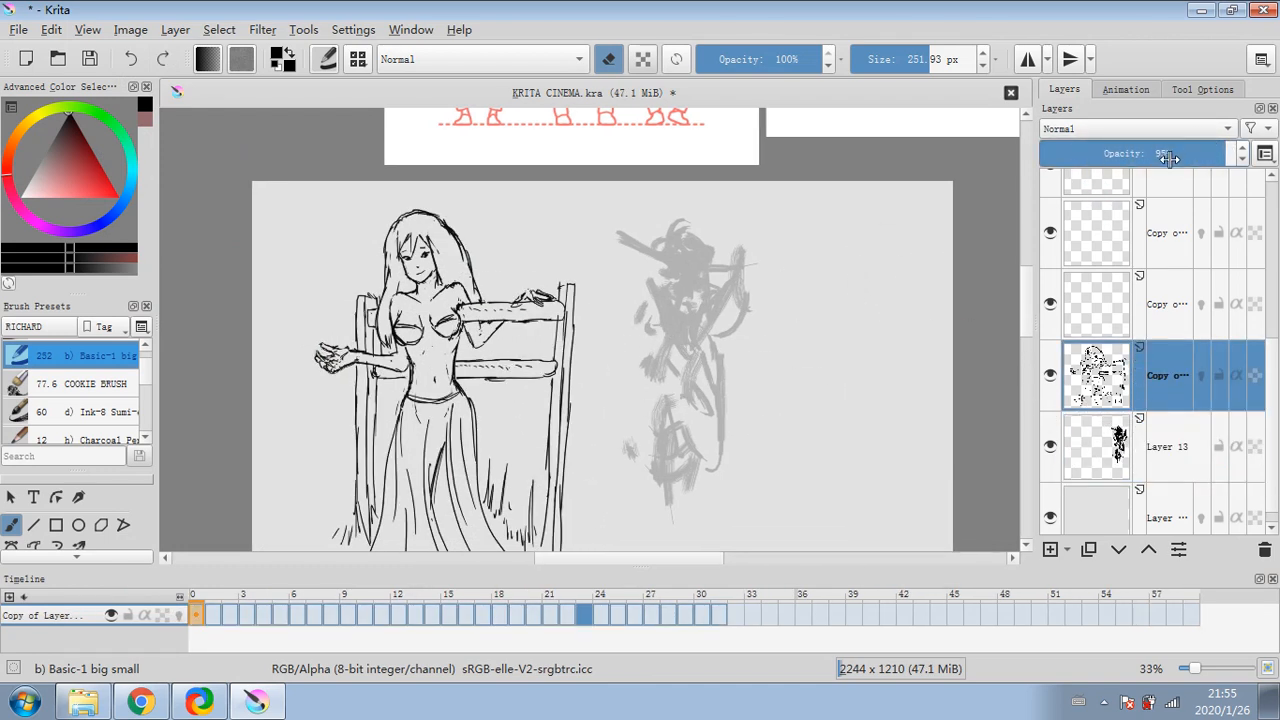
left_click(1184, 152)
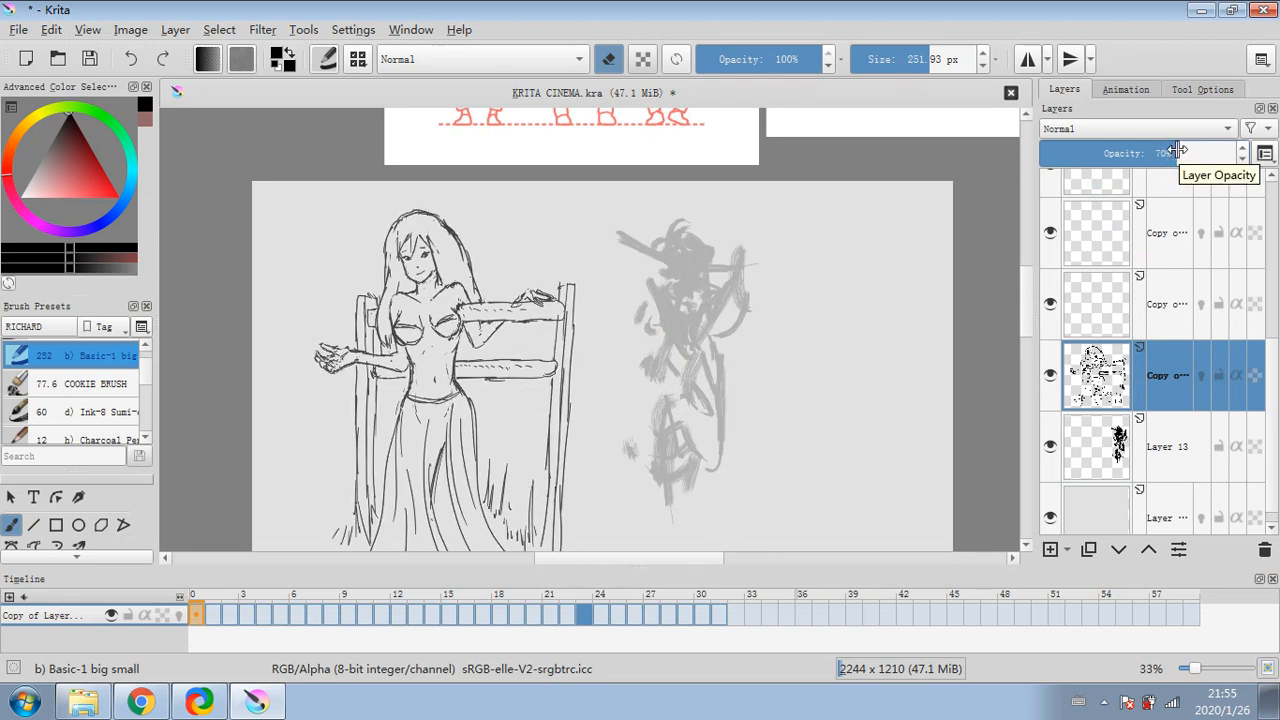
- Add a new paint layer directly above Layer 13 and choose a light beige skin colour
left_click(1190, 459)
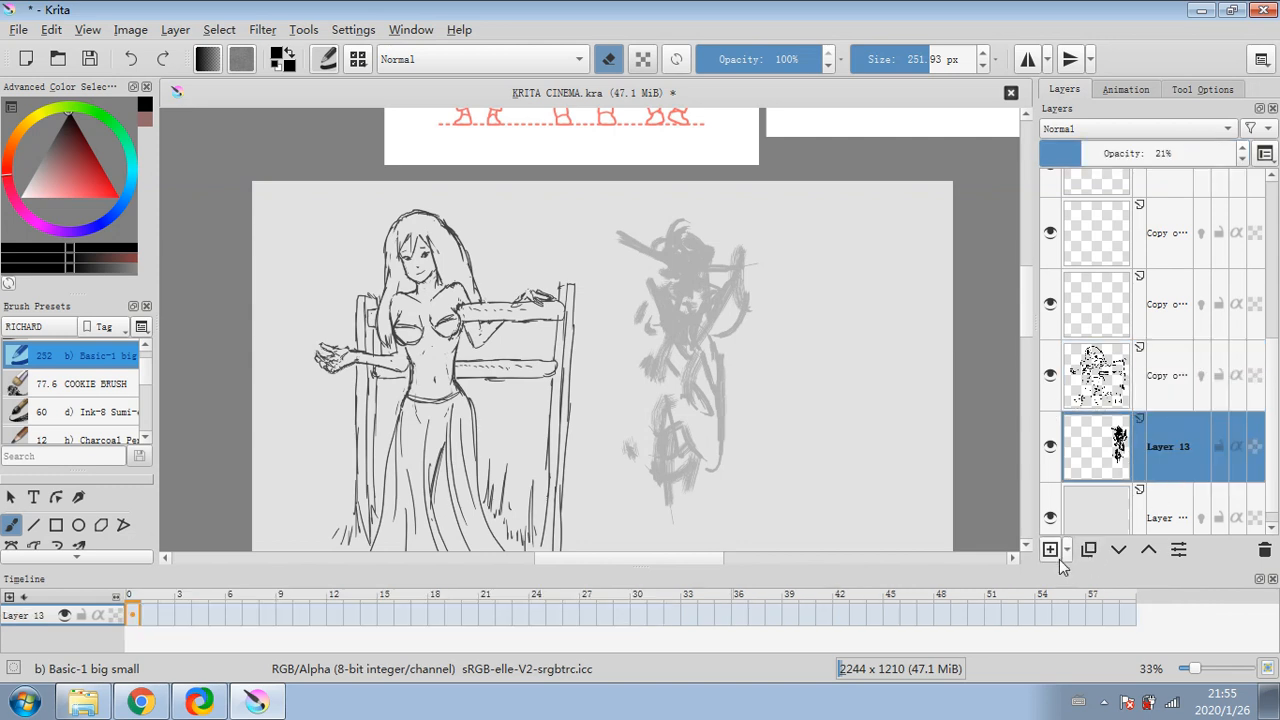
left_click(1050, 549)
left_click(25, 127)
left_click_drag(46, 157, 42, 186)
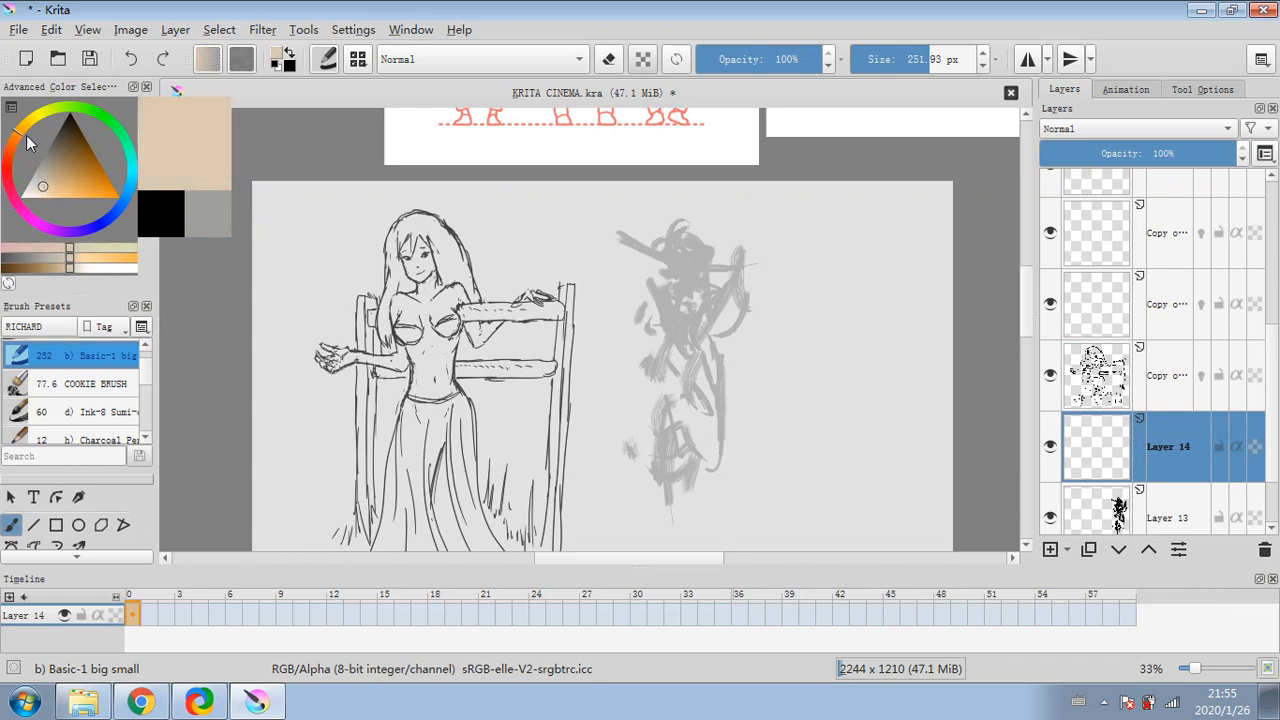
- Paint the skin under the line art: face and torso with a 66.94 px brush, arms and hands with a 27.21 px brush
mouse_move(866, 72)
left_mouse_down()
mouse_move(955, 64)
mouse_move(917, 62)
left_mouse_up()
left_click(901, 61)
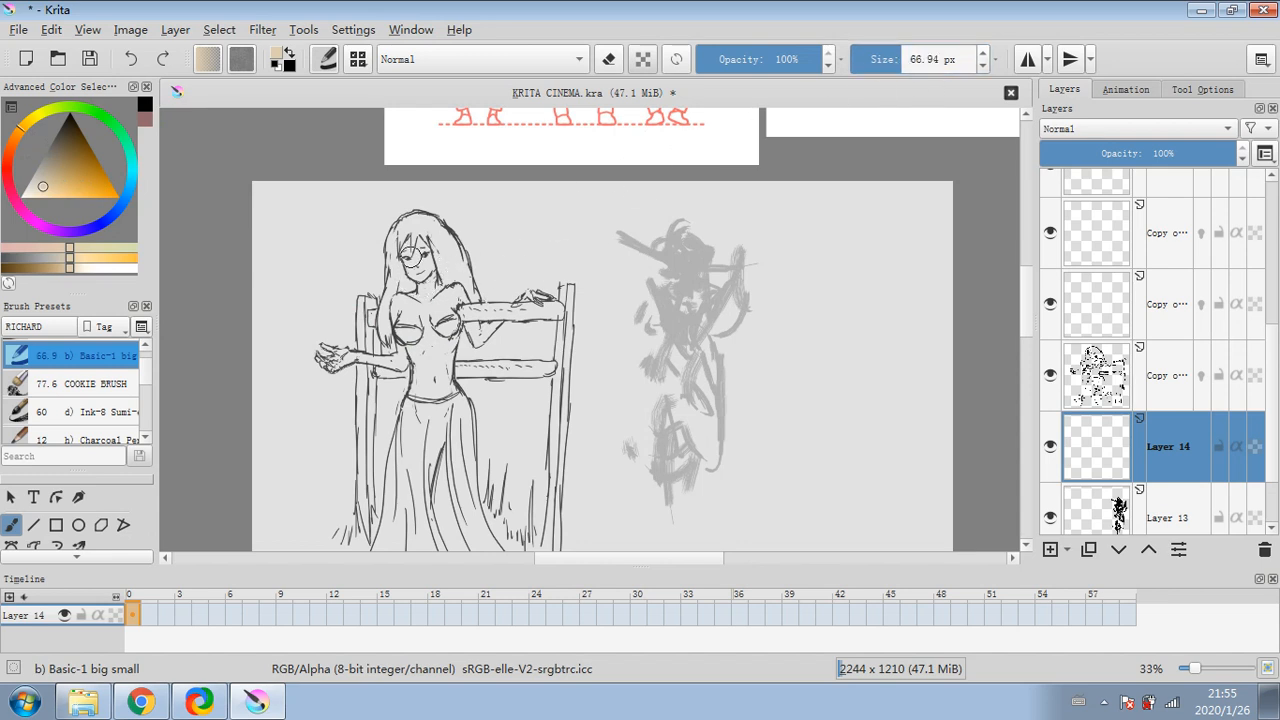
mouse_move(414, 258)
left_mouse_down()
mouse_move(414, 302)
mouse_move(433, 304)
mouse_move(407, 313)
mouse_move(432, 342)
mouse_move(445, 304)
mouse_move(460, 300)
mouse_move(473, 323)
mouse_move(428, 351)
mouse_move(423, 373)
mouse_move(441, 370)
mouse_move(409, 411)
mouse_move(419, 361)
left_mouse_up()
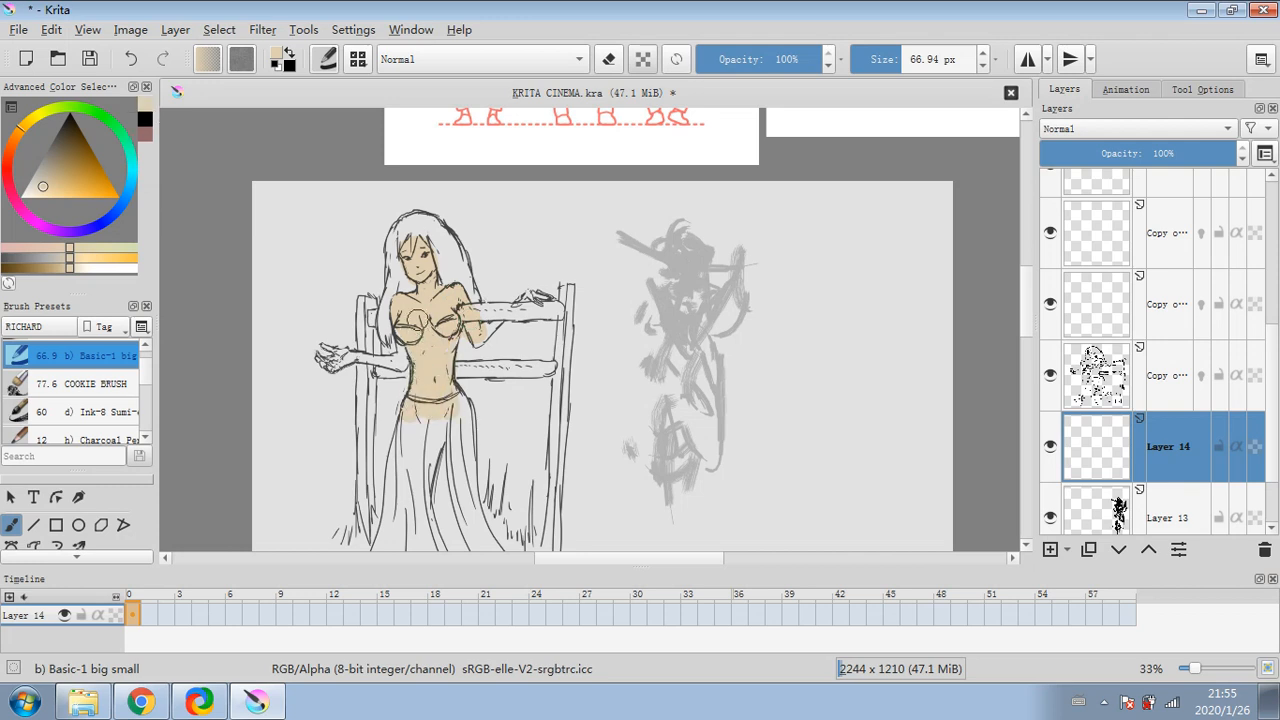
left_click(886, 59)
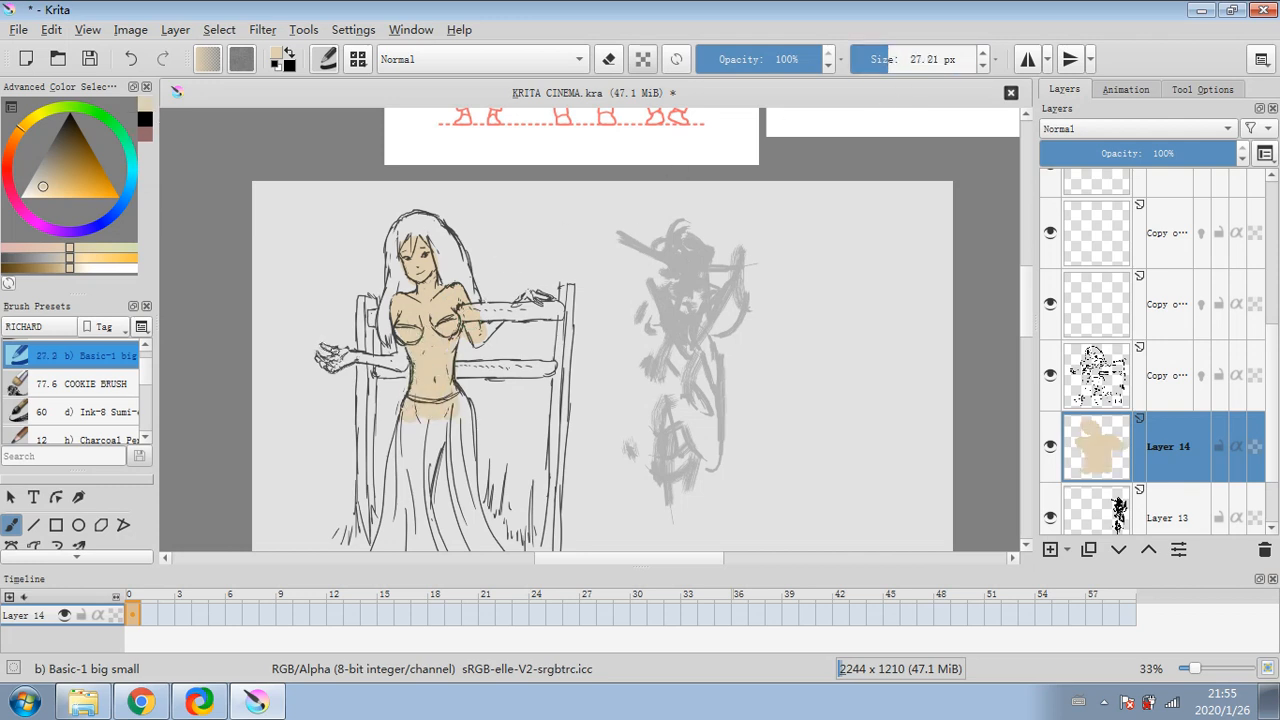
left_click_drag(322, 359, 331, 362)
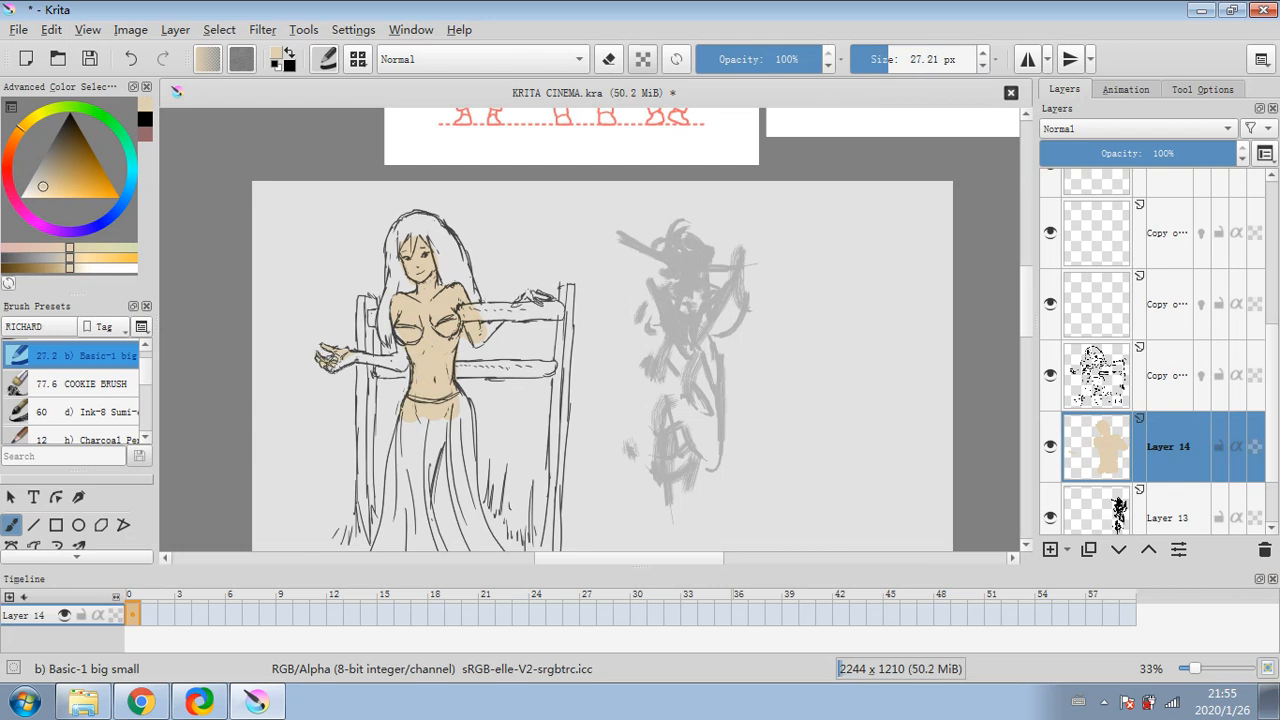
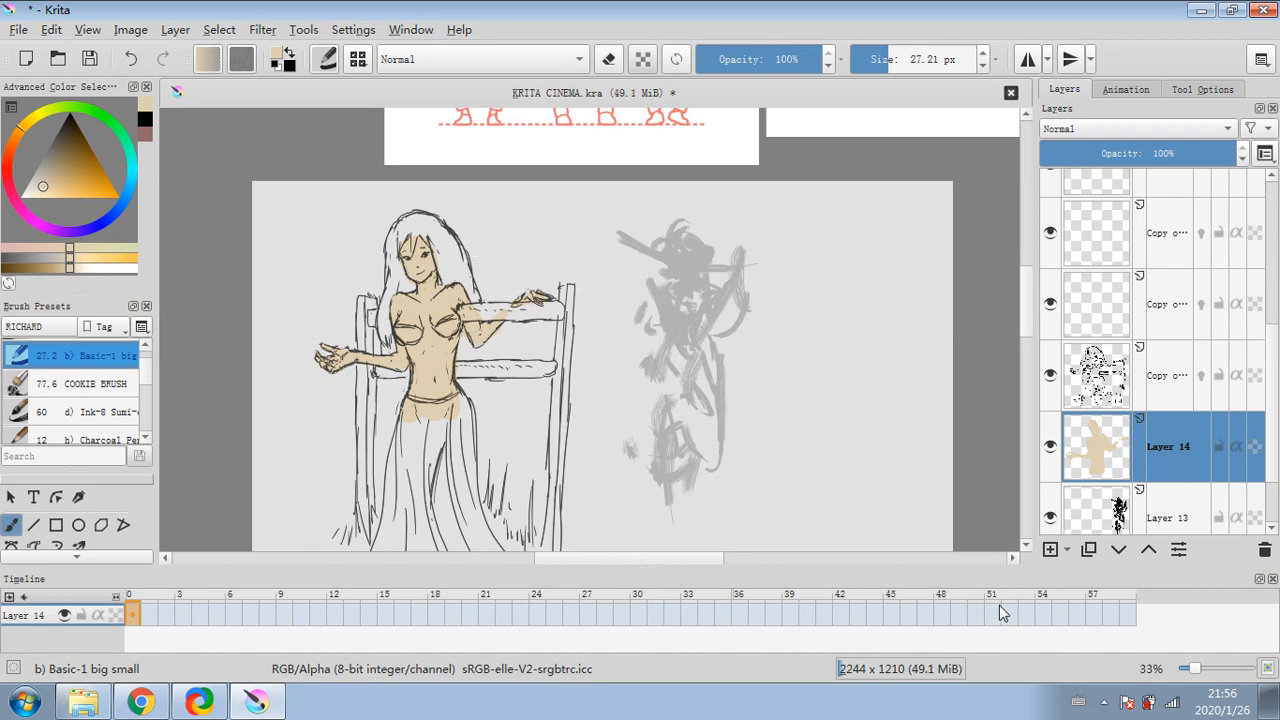
- On the line-art layer, erase the top of the hair outline with a 9.34 px eraser and redraw it slightly lower in black
left_click(1166, 373)
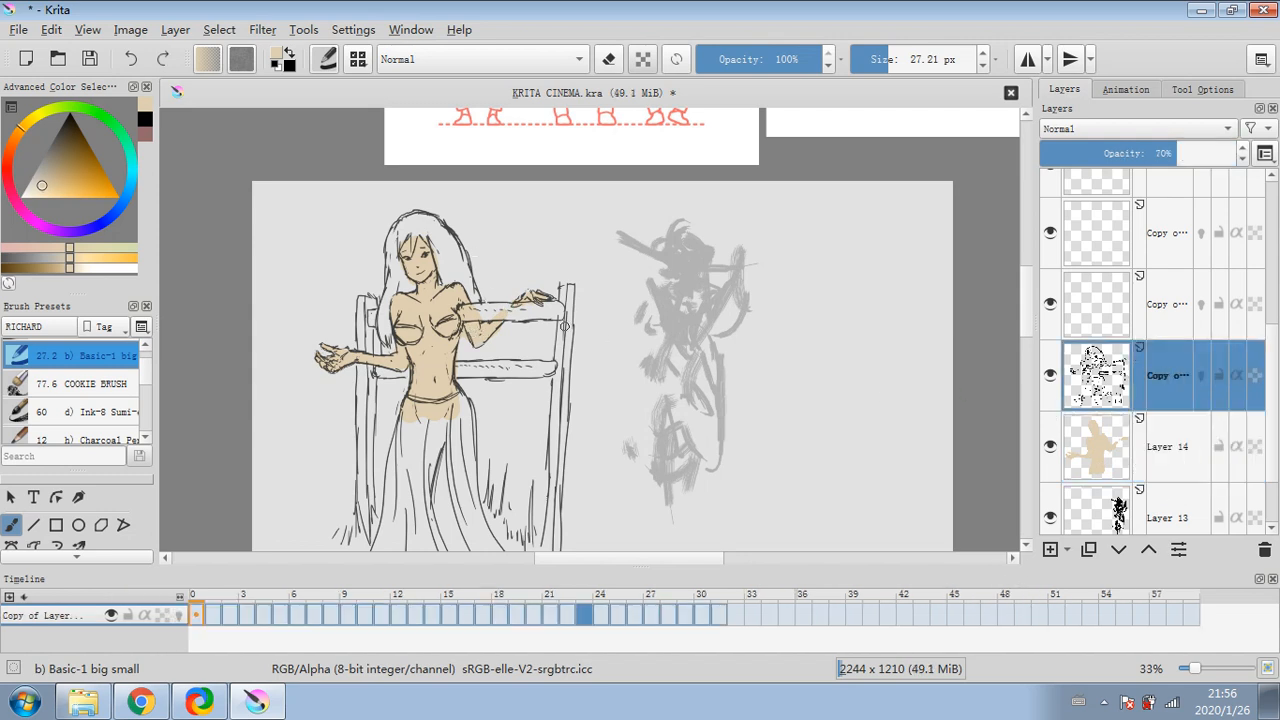
left_click_drag(888, 59, 868, 59)
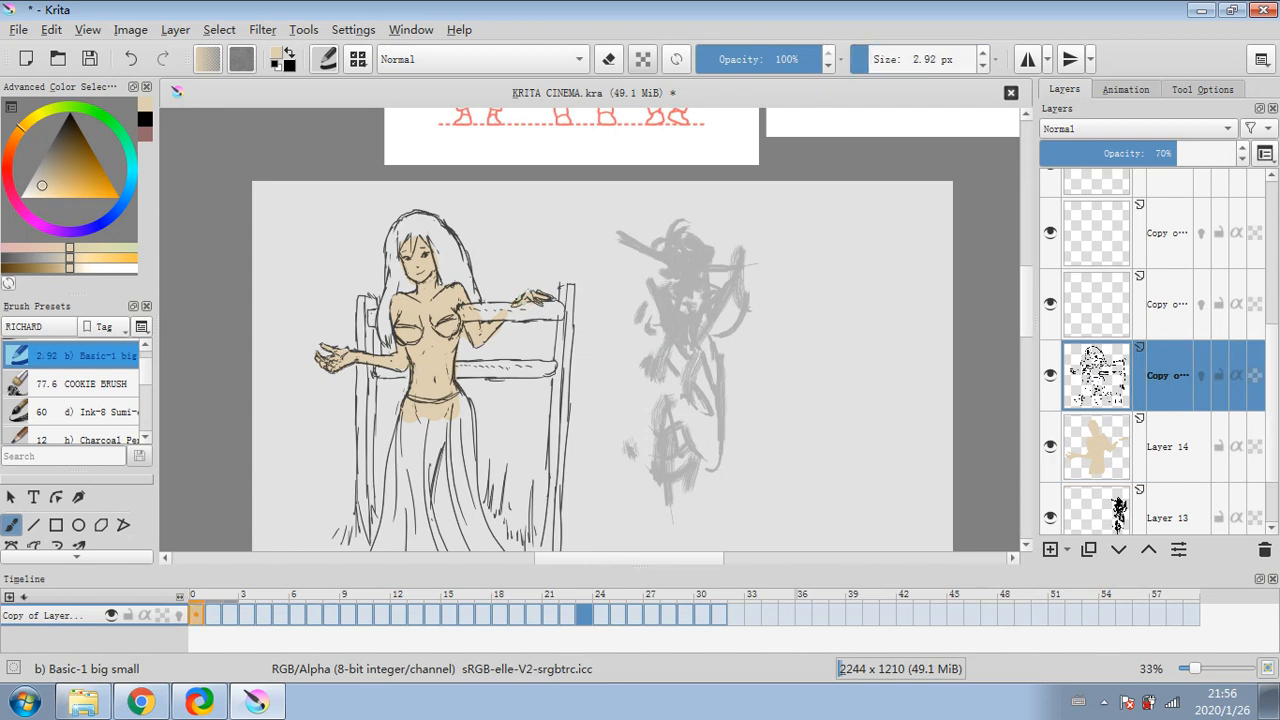
left_click_drag(856, 66, 876, 60)
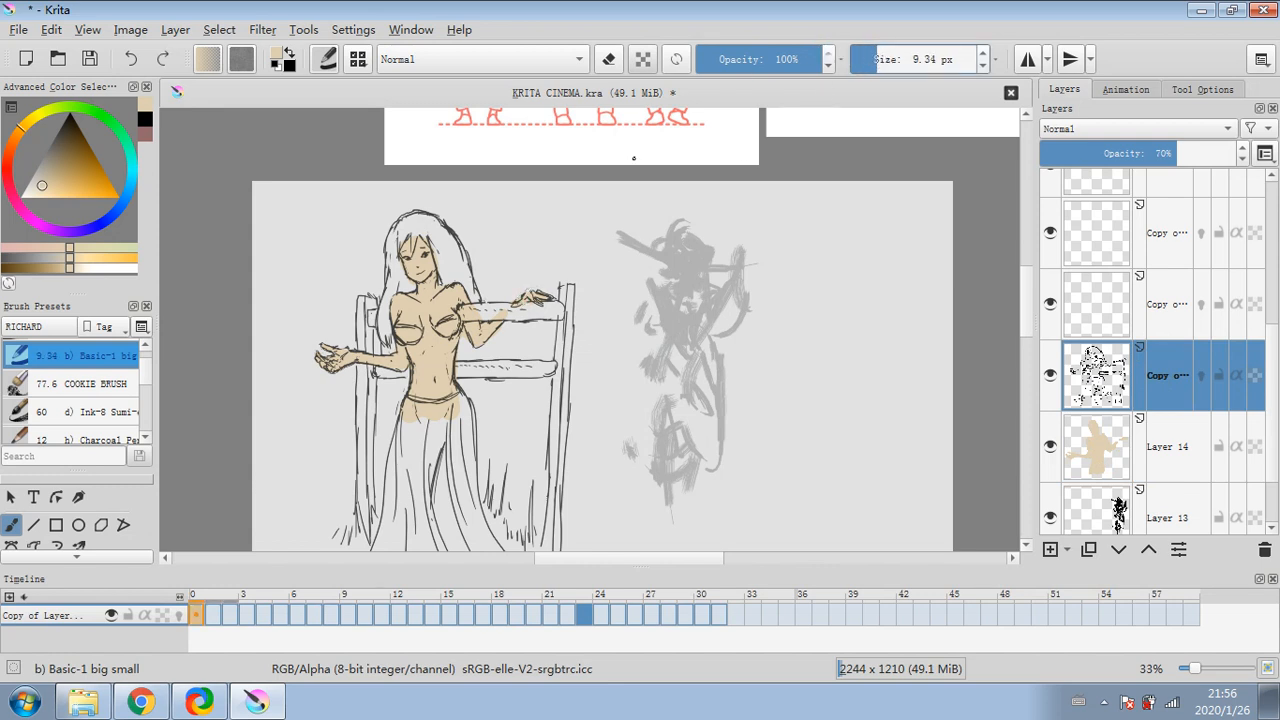
left_click(133, 60)
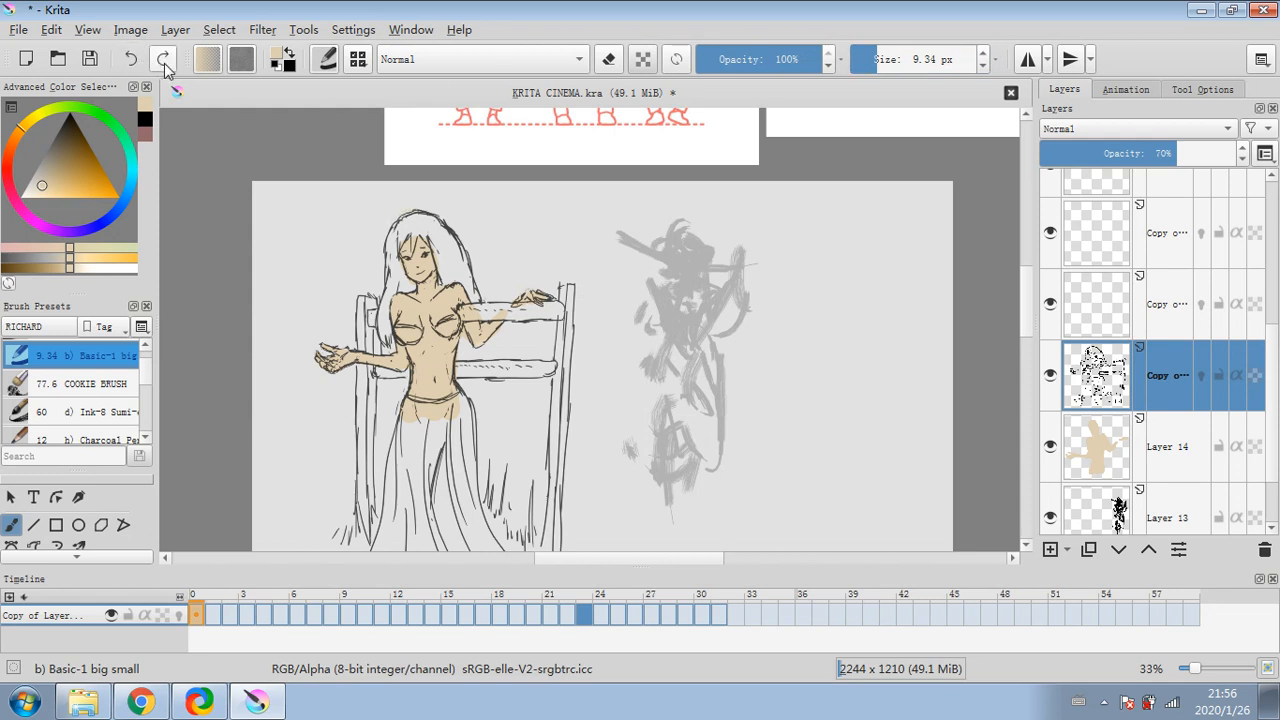
left_click(608, 59)
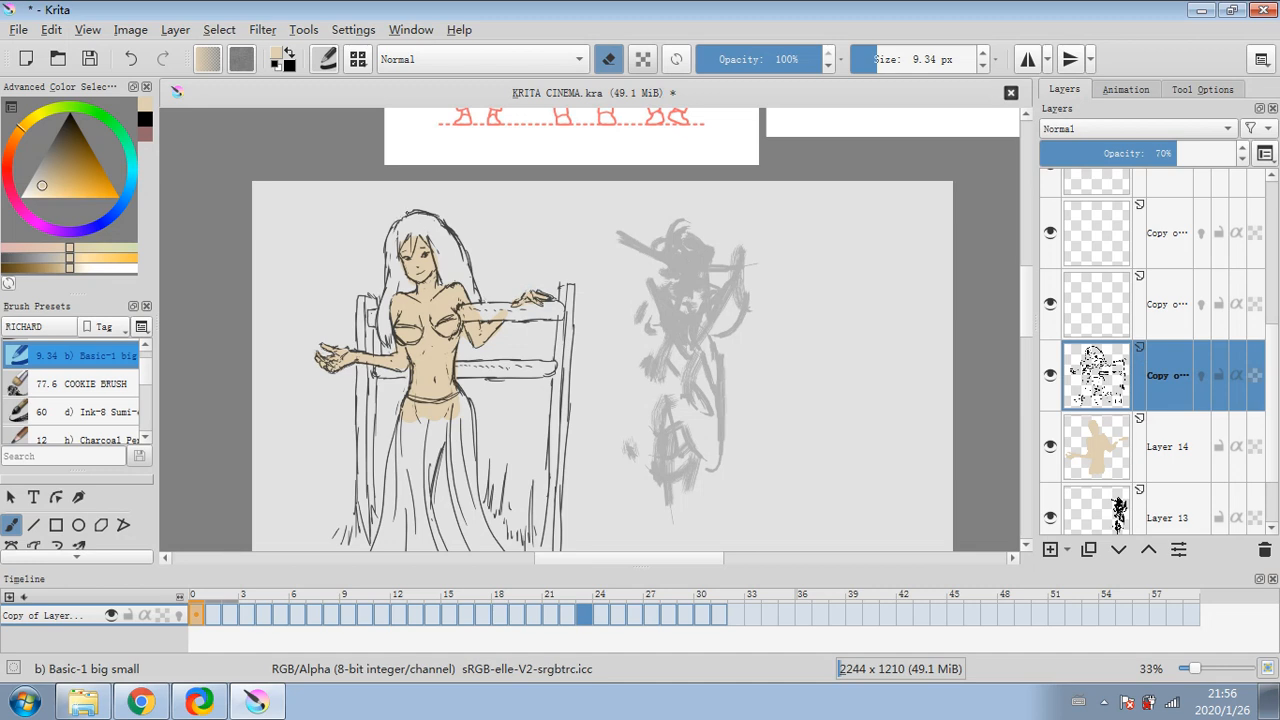
mouse_move(405, 212)
left_mouse_down()
mouse_move(448, 226)
mouse_move(420, 211)
left_mouse_up()
key("d")
key("e")
left_click_drag(872, 59, 852, 59)
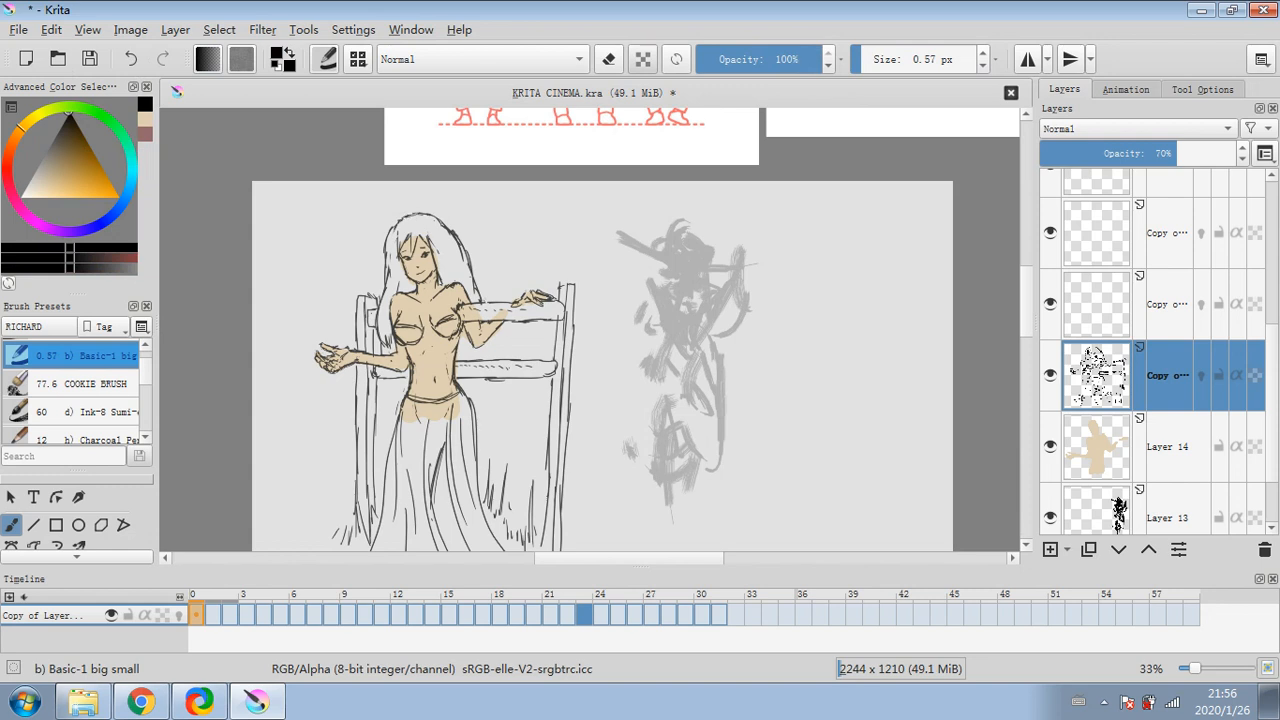
key("e")
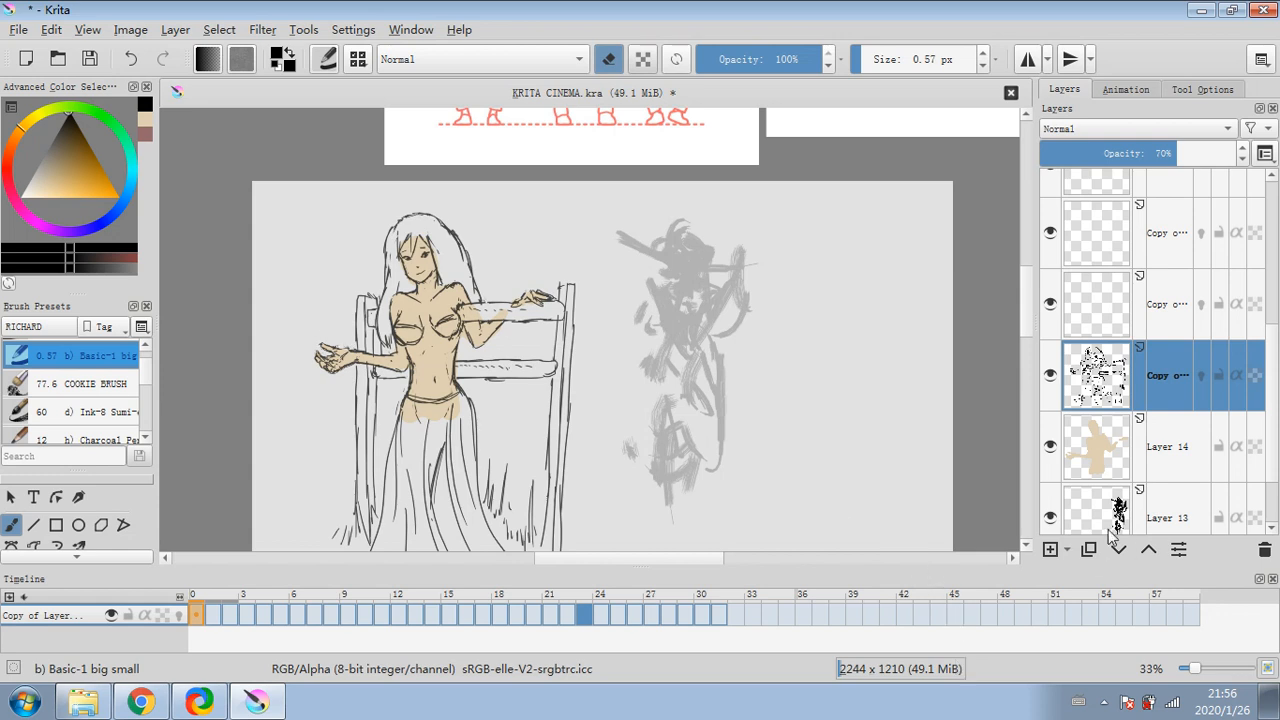
- Sample the skin tone from the torso and touch up the skin fill on Layer 14, adjusting the brush from 44.14 px to 9.34 px
left_click(1158, 455)
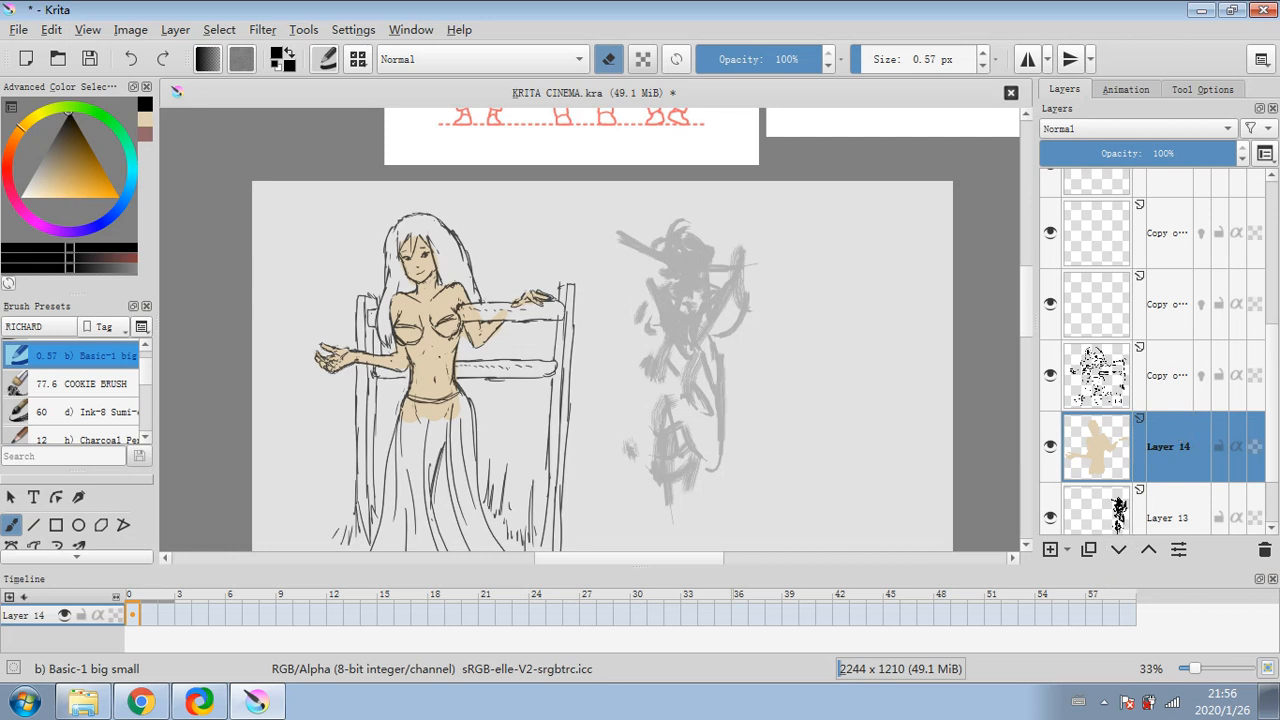
left_click(1157, 378)
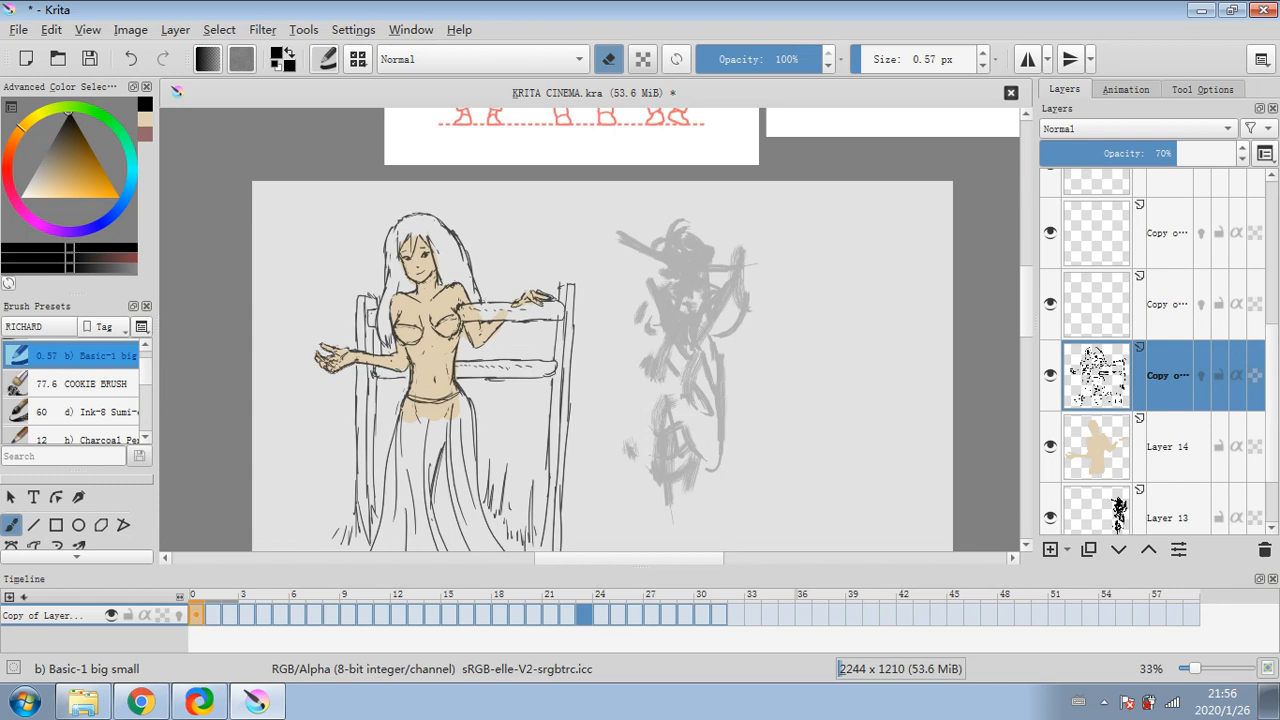
left_click(870, 64)
left_click(1157, 446)
left_click(426, 356, "ctrl")
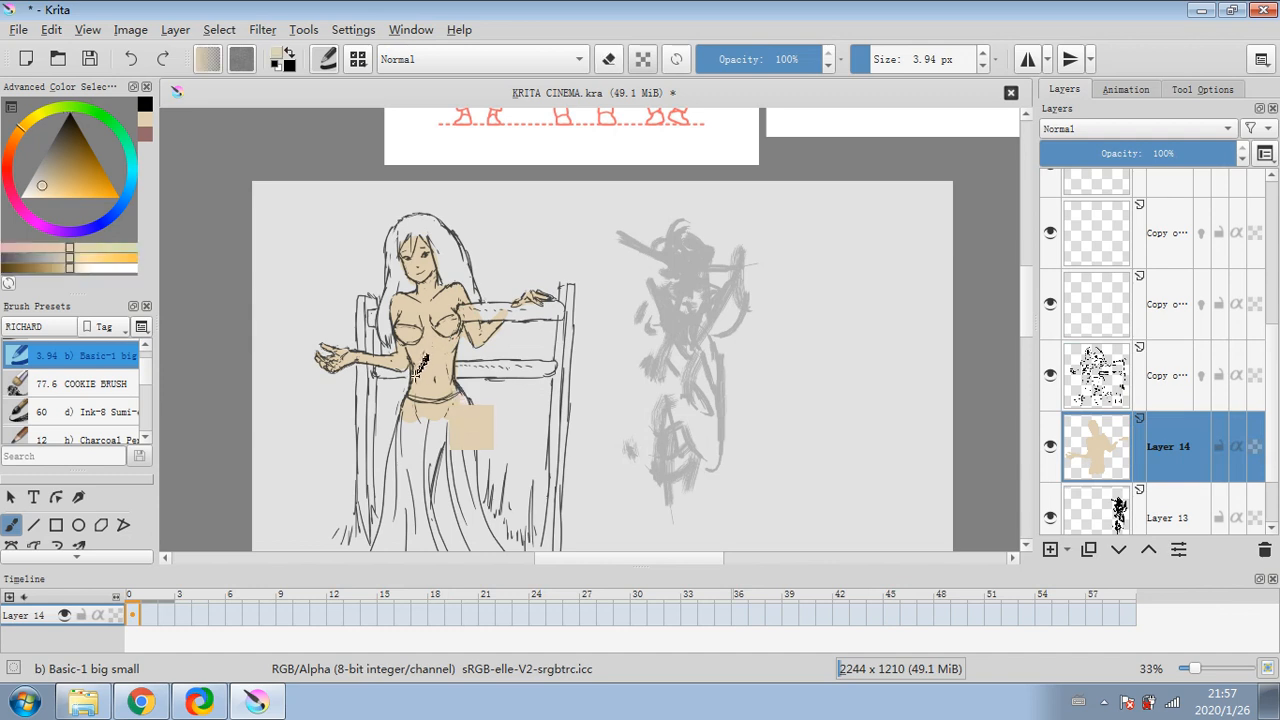
left_click(890, 65)
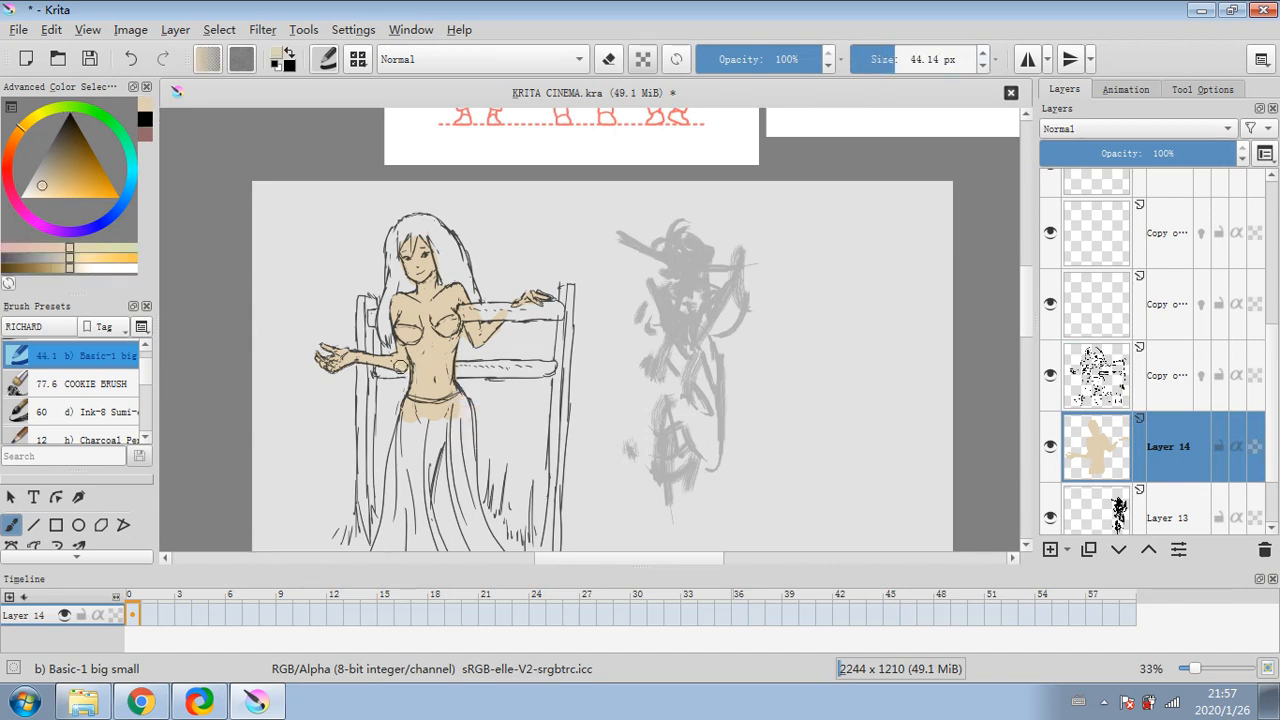
left_click_drag(892, 60, 876, 60)
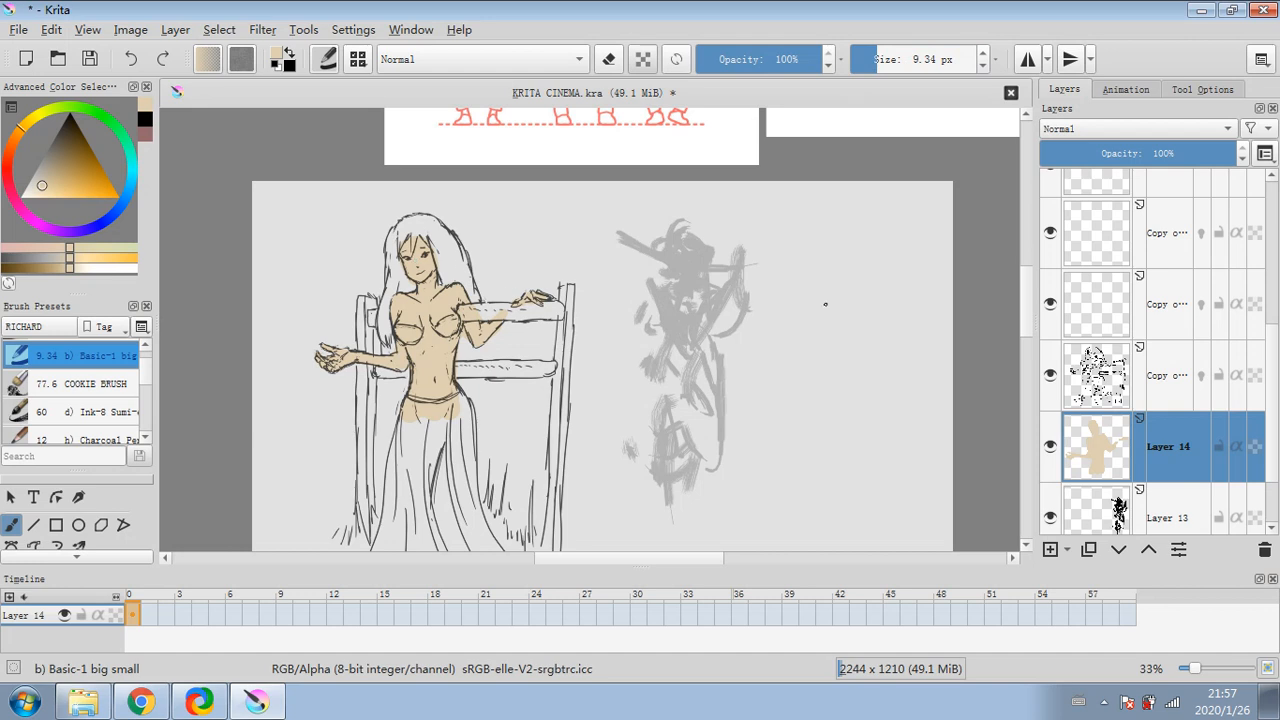
- Add a new layer above Layer 13 and paint a light blue background behind the figure and fence with a 165.36 px brush
scroll(1262, 430, "down", 1)
left_click(1165, 480)
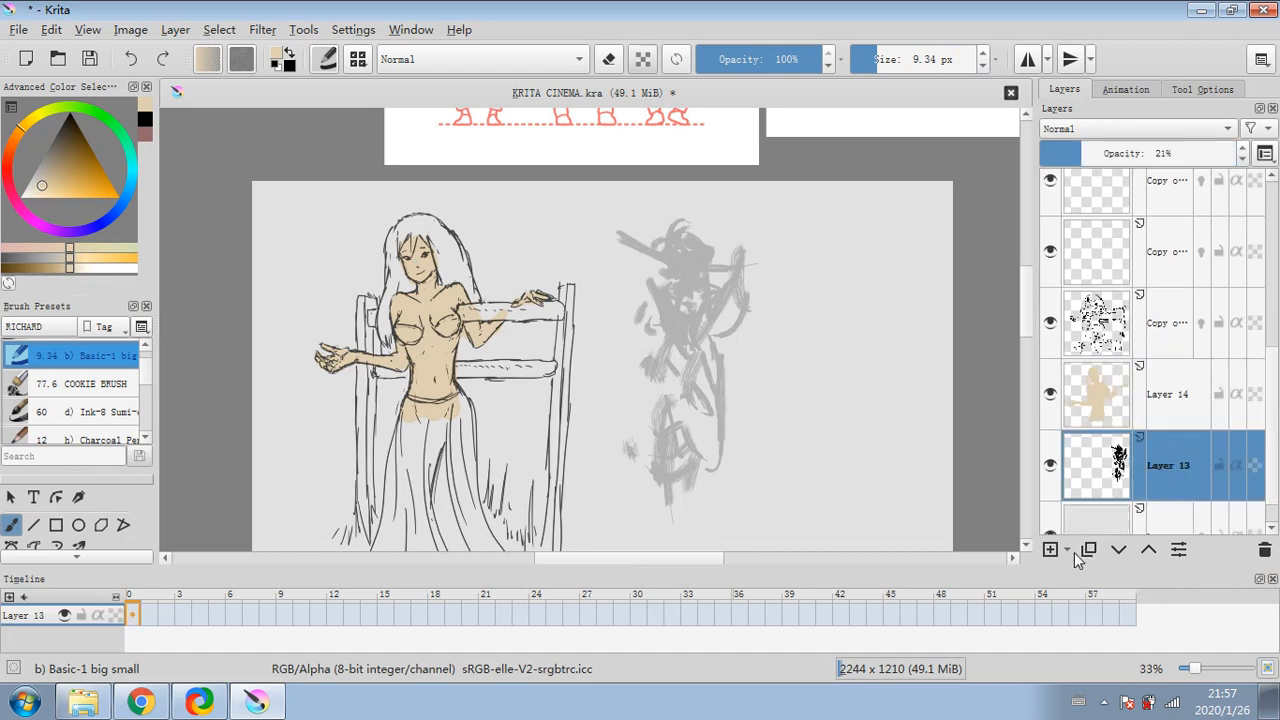
left_click(1050, 549)
left_click(130, 179)
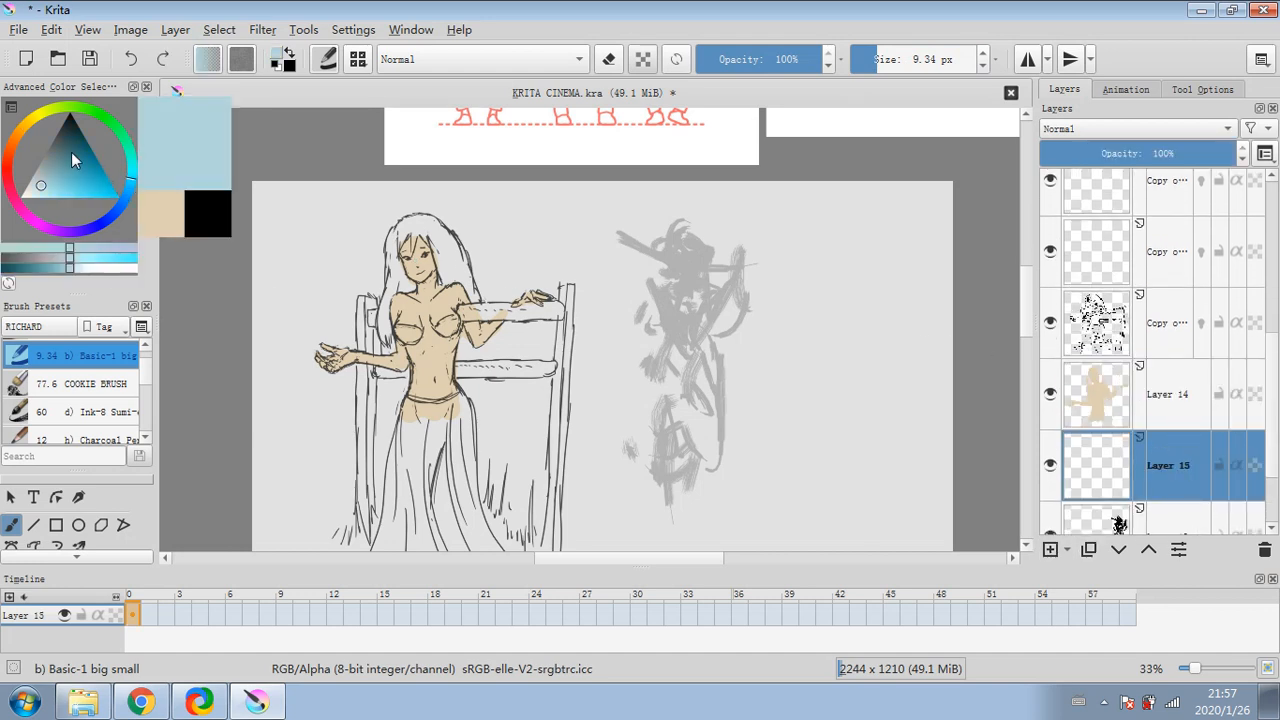
left_click_drag(71, 153, 48, 183)
left_click(920, 62)
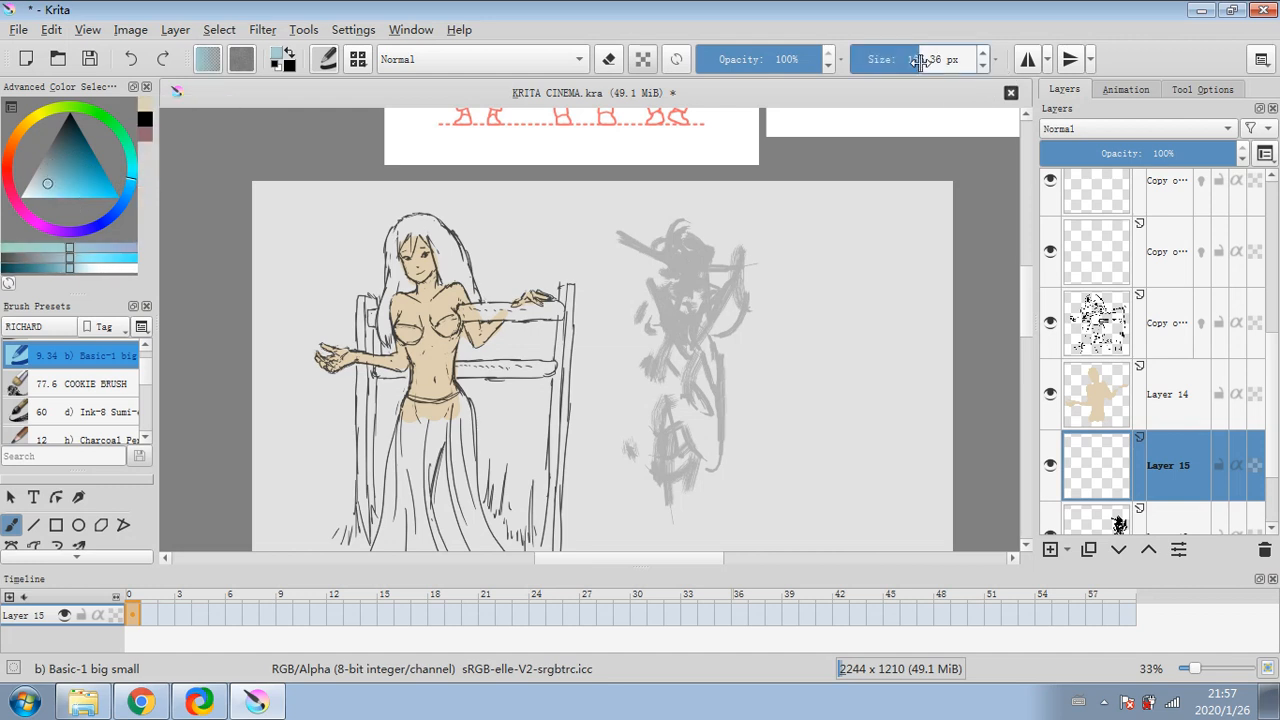
mouse_move(346, 220)
left_mouse_down()
mouse_move(323, 429)
mouse_move(323, 306)
mouse_move(390, 250)
mouse_move(470, 510)
mouse_move(342, 210)
mouse_move(560, 330)
mouse_move(521, 420)
mouse_move(310, 540)
mouse_move(312, 200)
mouse_move(540, 315)
mouse_move(297, 229)
mouse_move(261, 415)
mouse_move(571, 171)
mouse_move(555, 530)
mouse_move(600, 330)
left_mouse_up()
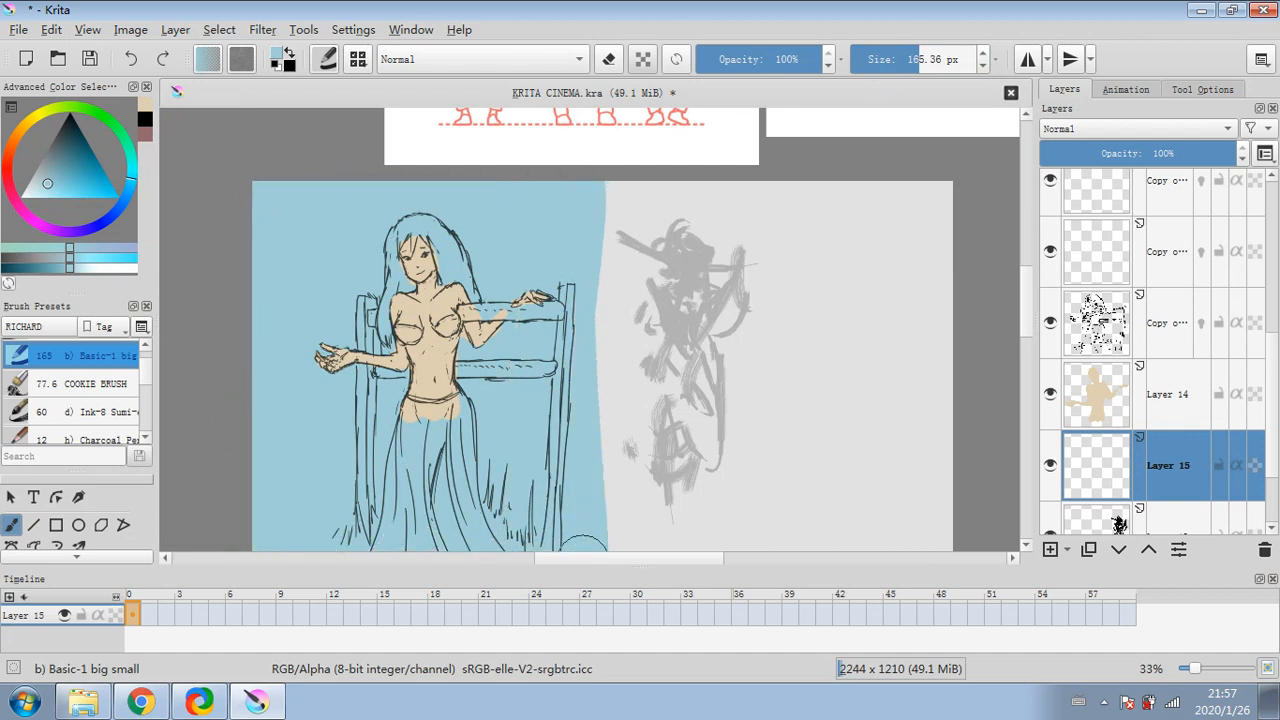
- Move the grey rough figure on Layer 13 further away from the blue background with the Move tool
left_click(1140, 530)
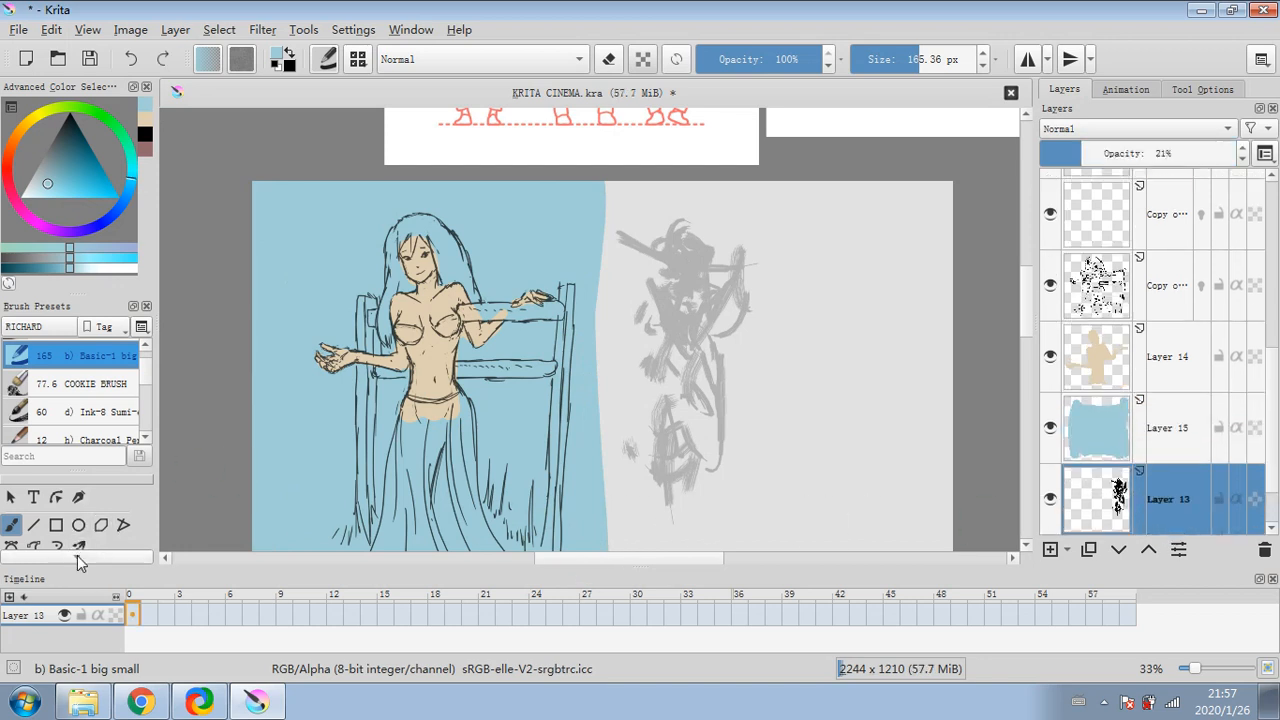
scroll(79, 562, "down", 2)
left_click(33, 538)
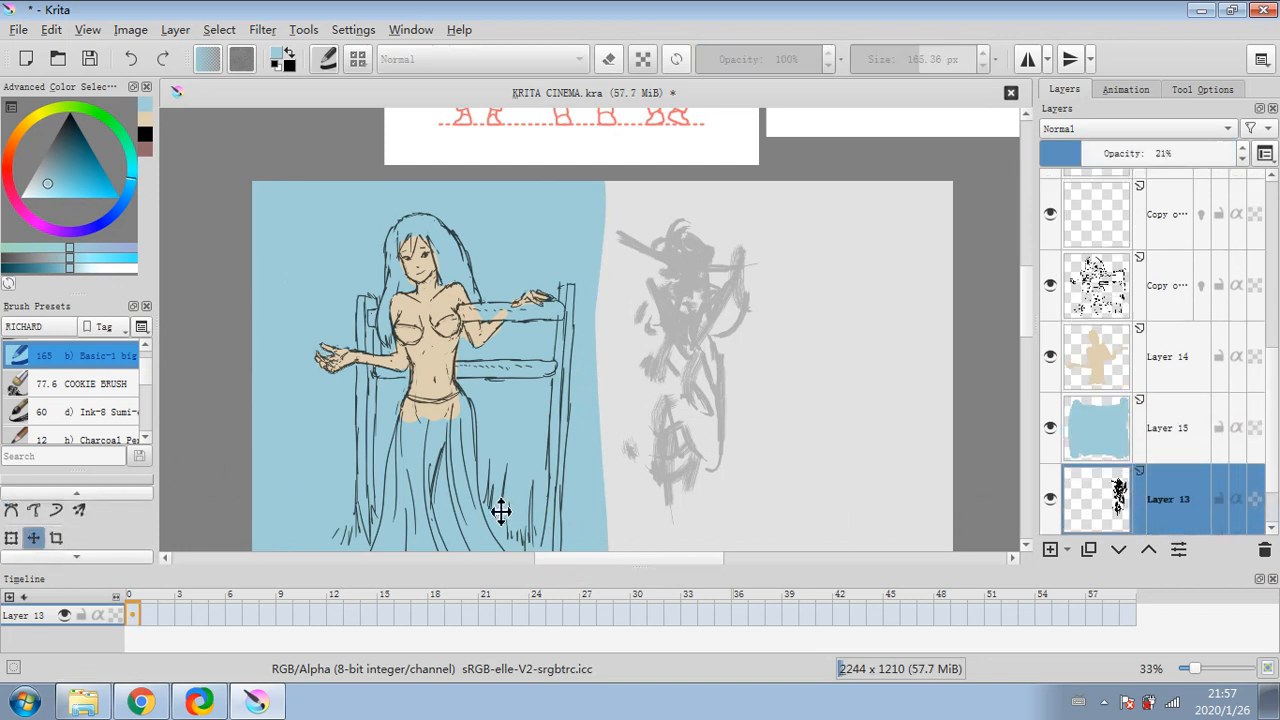
left_click_drag(719, 391, 774, 406)
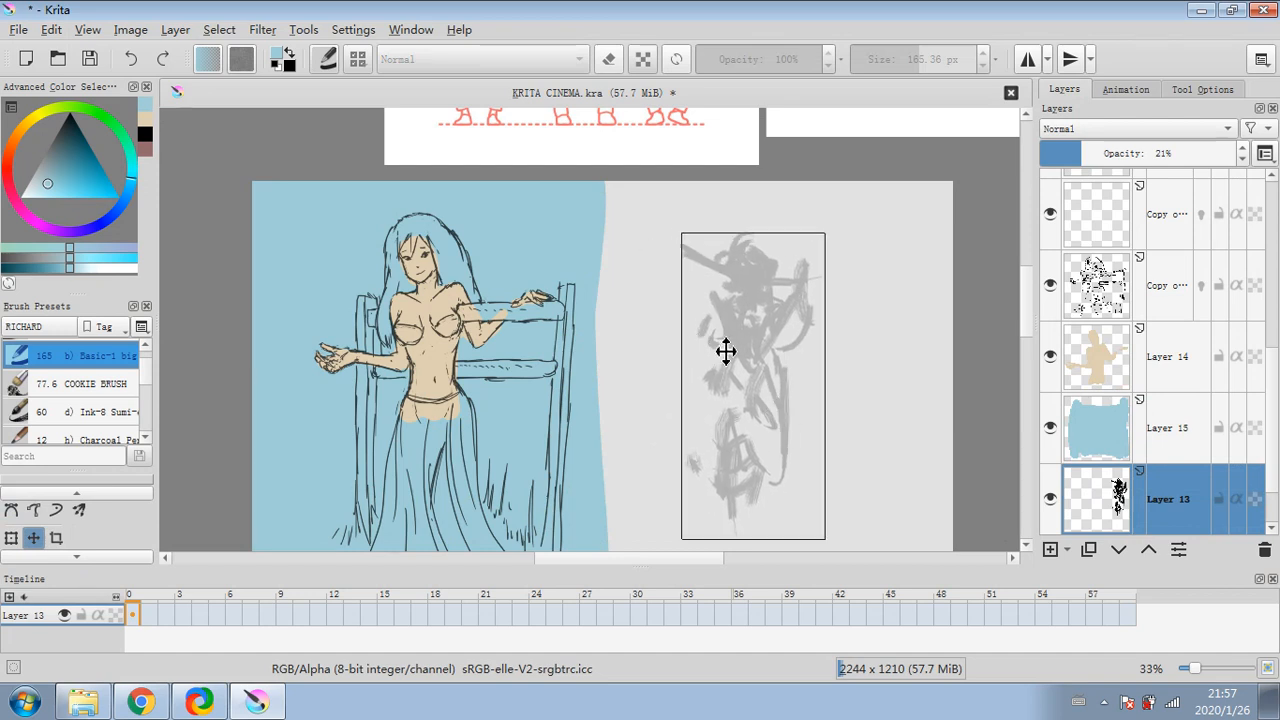
mouse_move(726, 351)
left_mouse_down()
mouse_move(694, 349)
mouse_move(767, 366)
left_mouse_up()
- Set up a white Basic-1 freehand brush at 3.41 px on the line-art layer directly above Layer 14
left_click(1154, 443)
left_click(1096, 379)
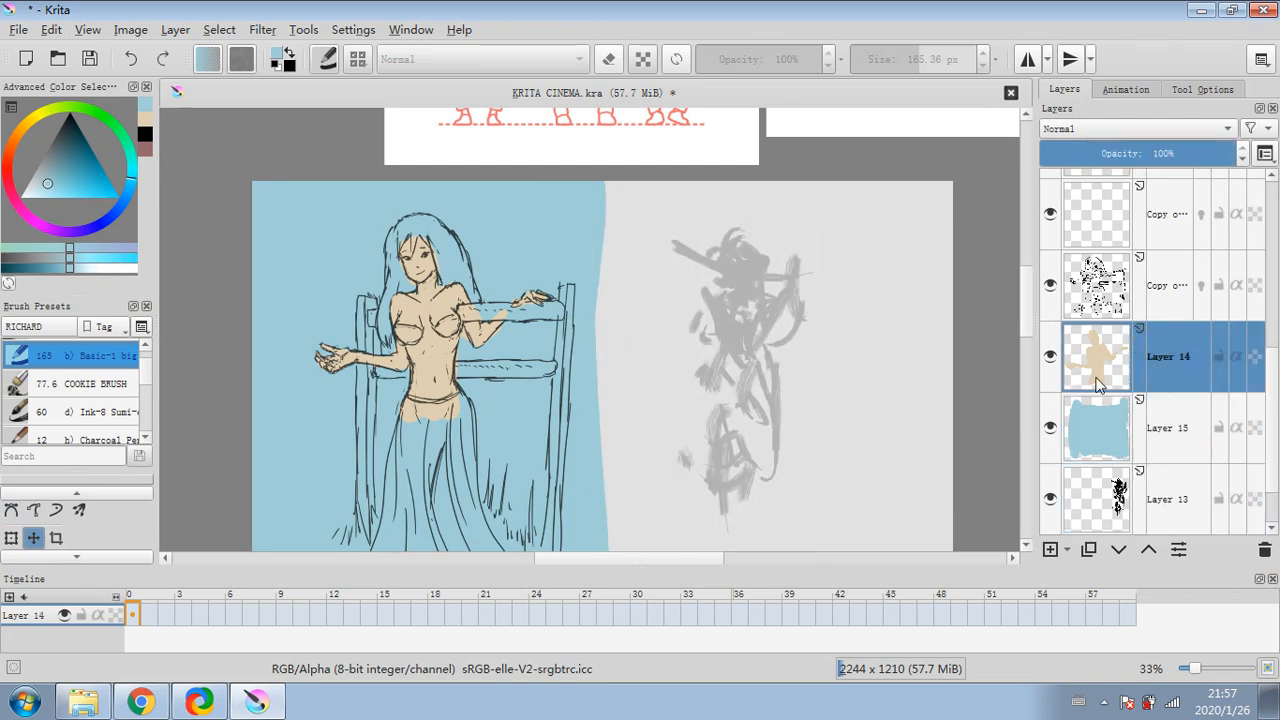
left_click(18, 195)
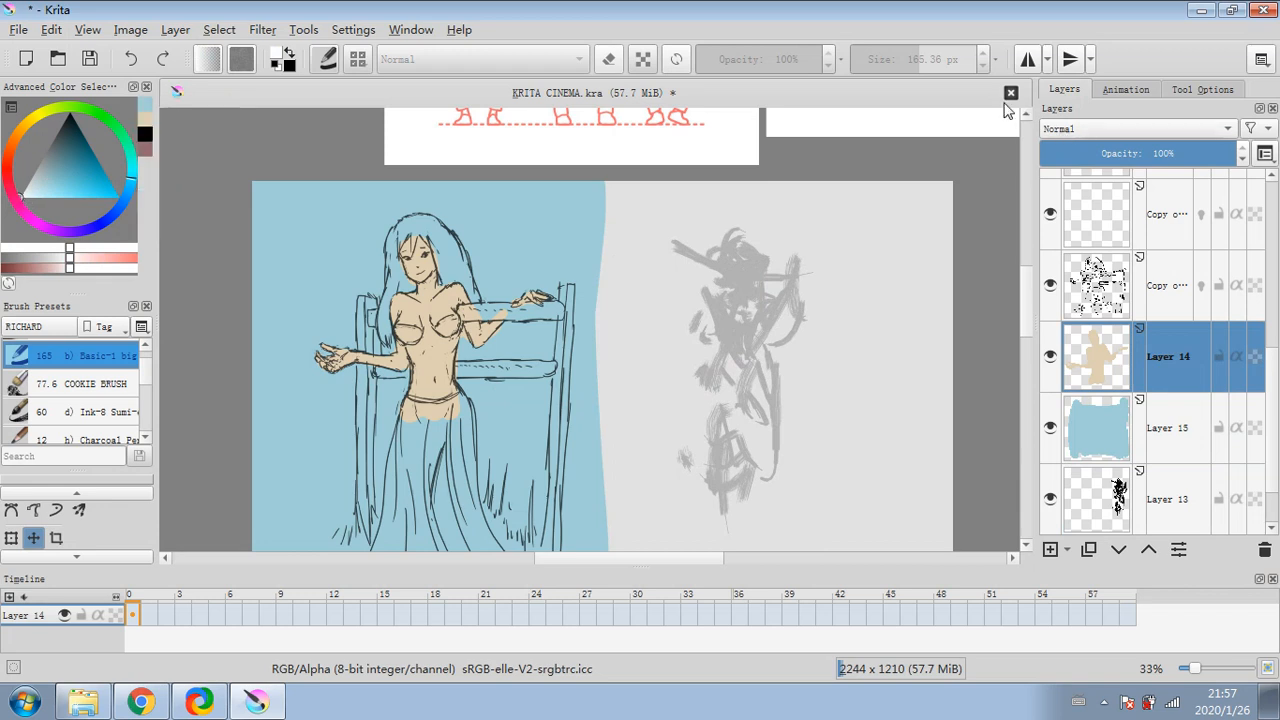
left_click(1161, 300)
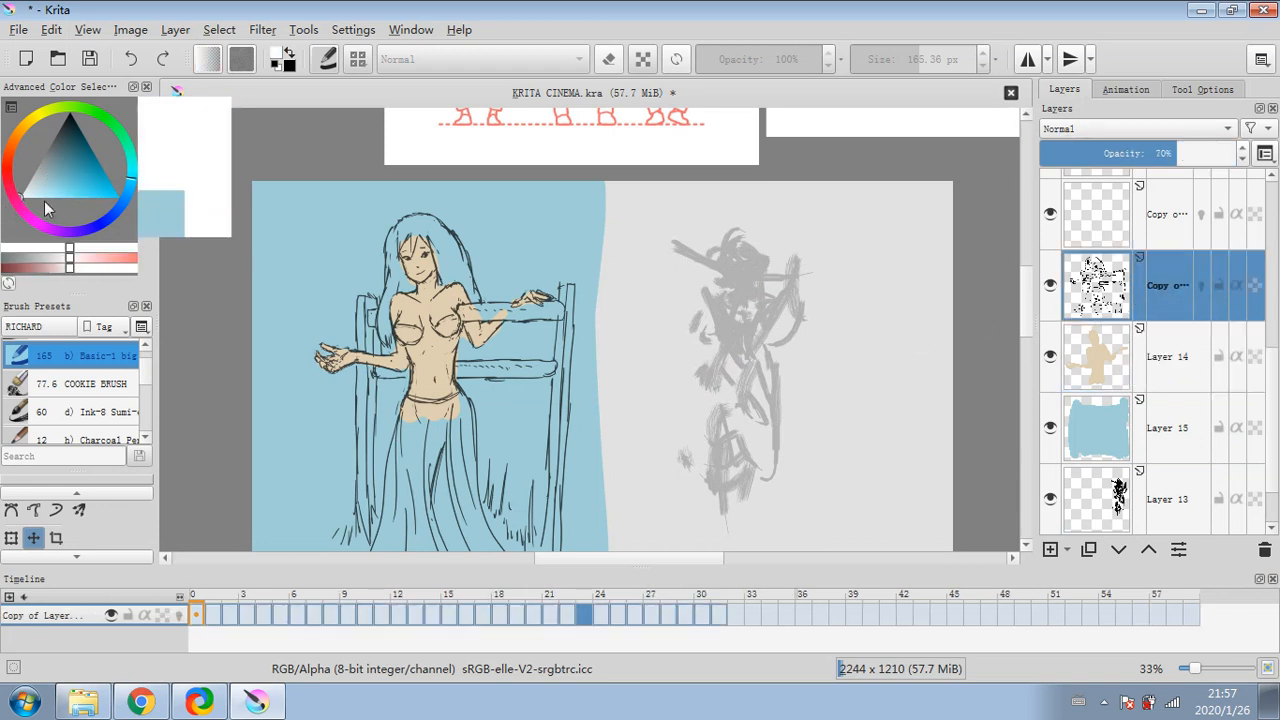
scroll(140, 385, "up", 1)
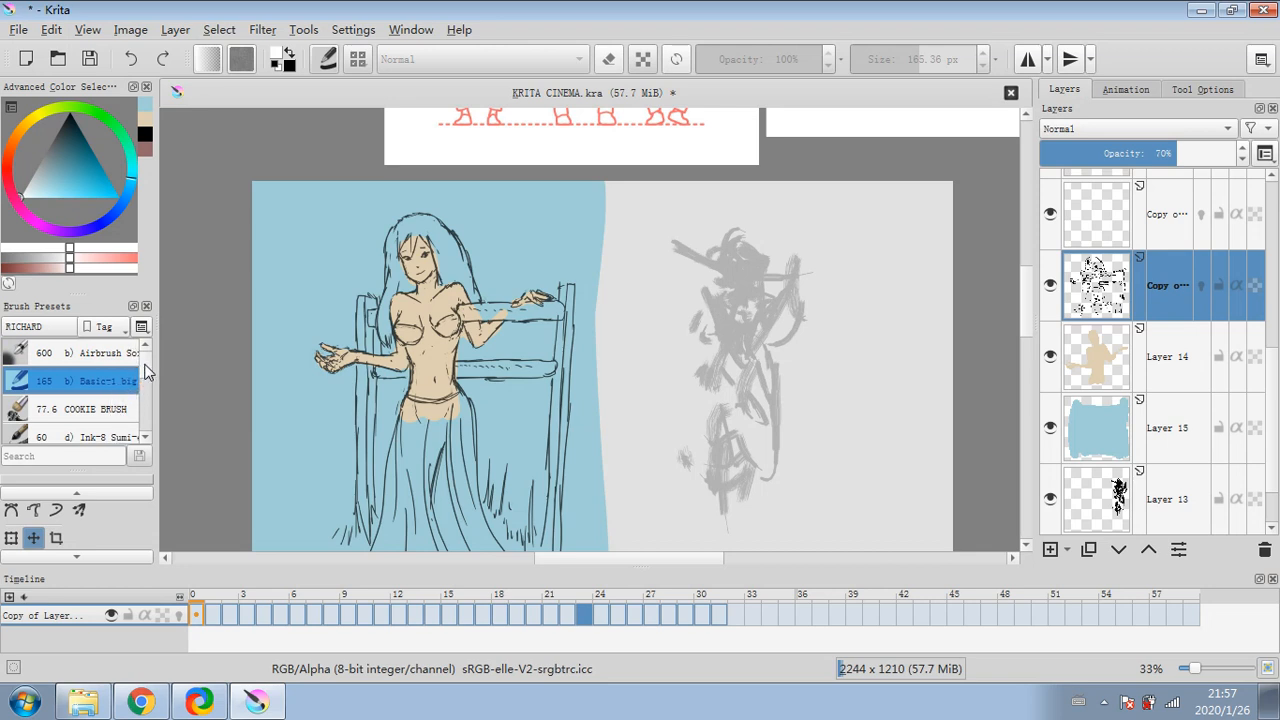
left_click(98, 493)
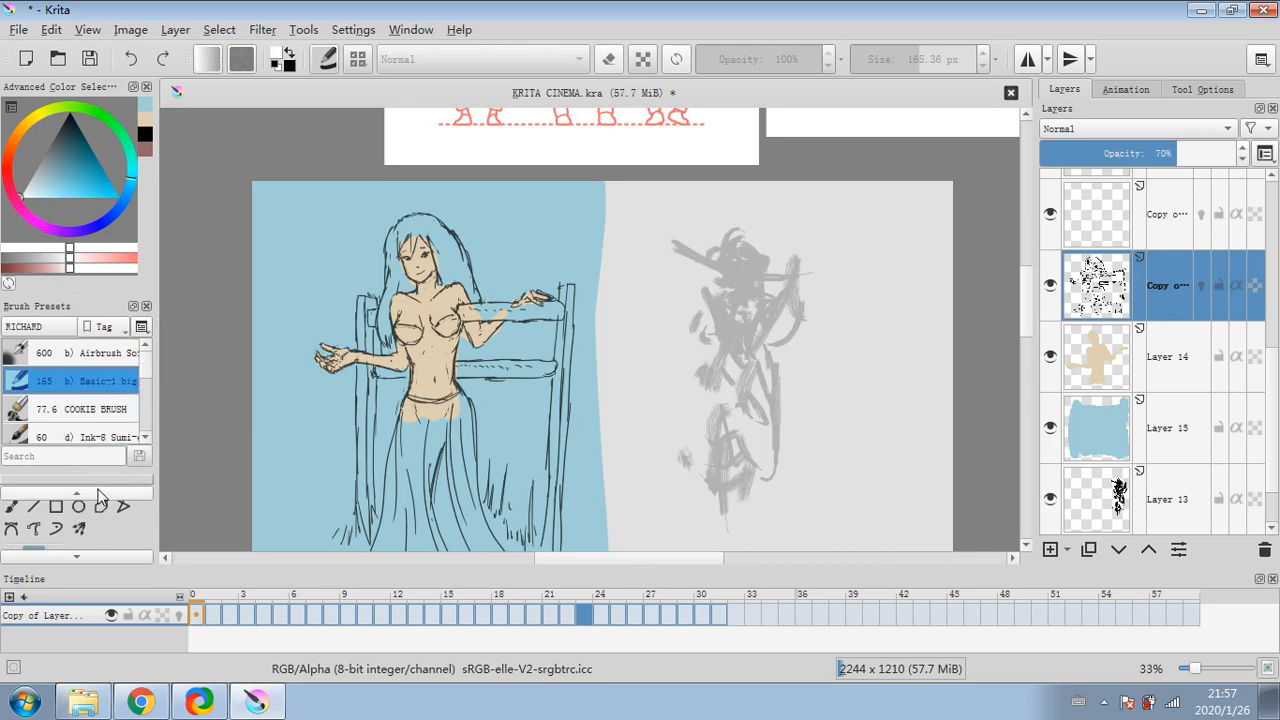
left_click(98, 494)
left_click(12, 522)
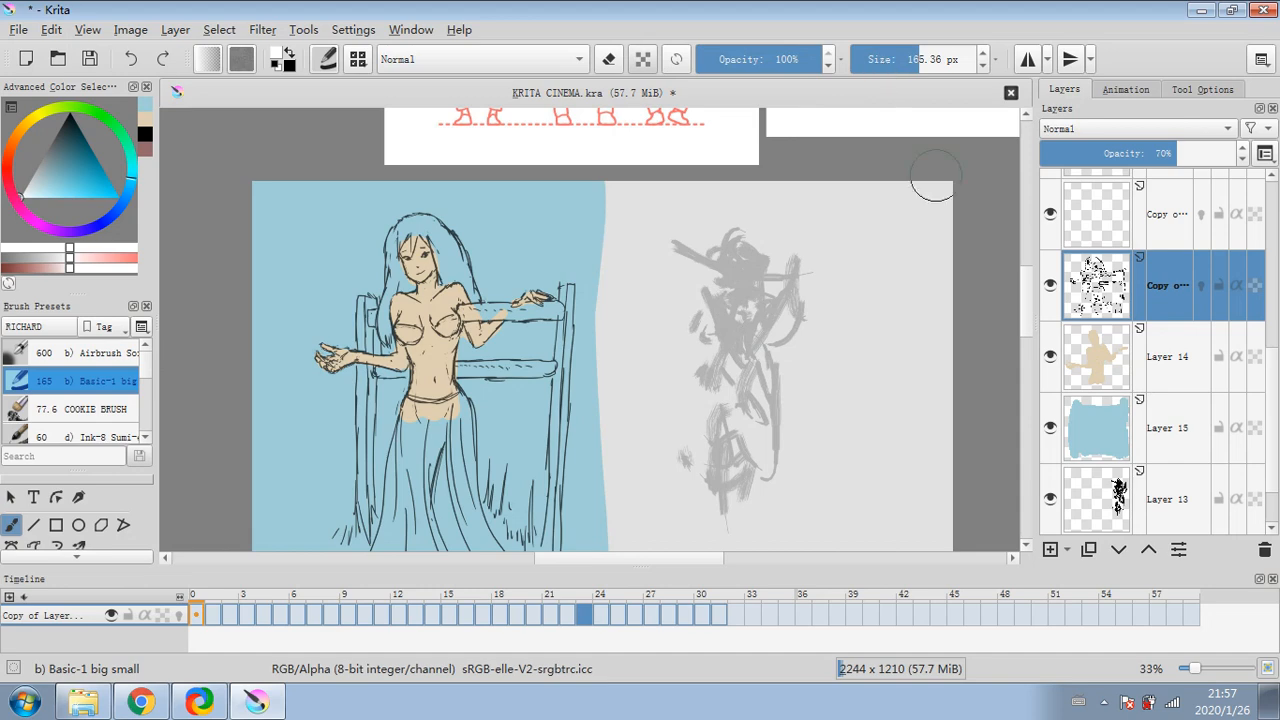
scroll(589, 271, "down", 3)
scroll(423, 274, "up", 5)
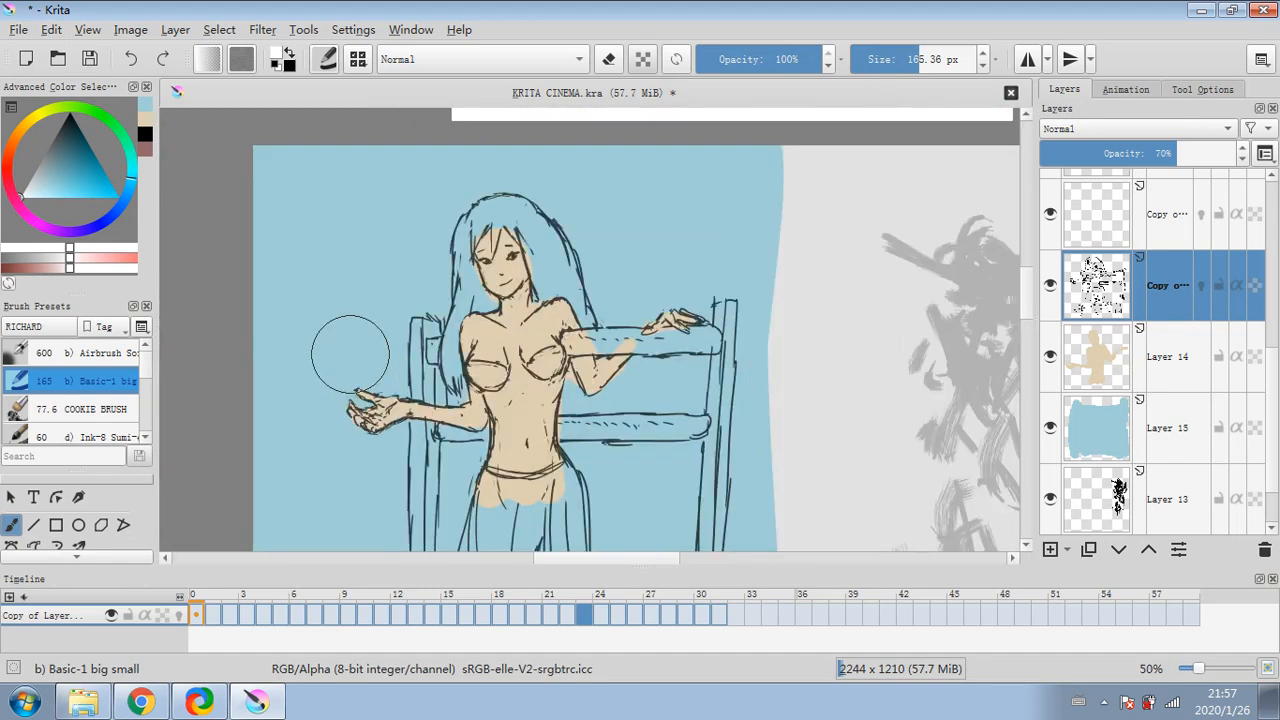
scroll(615, 320, "up", 2)
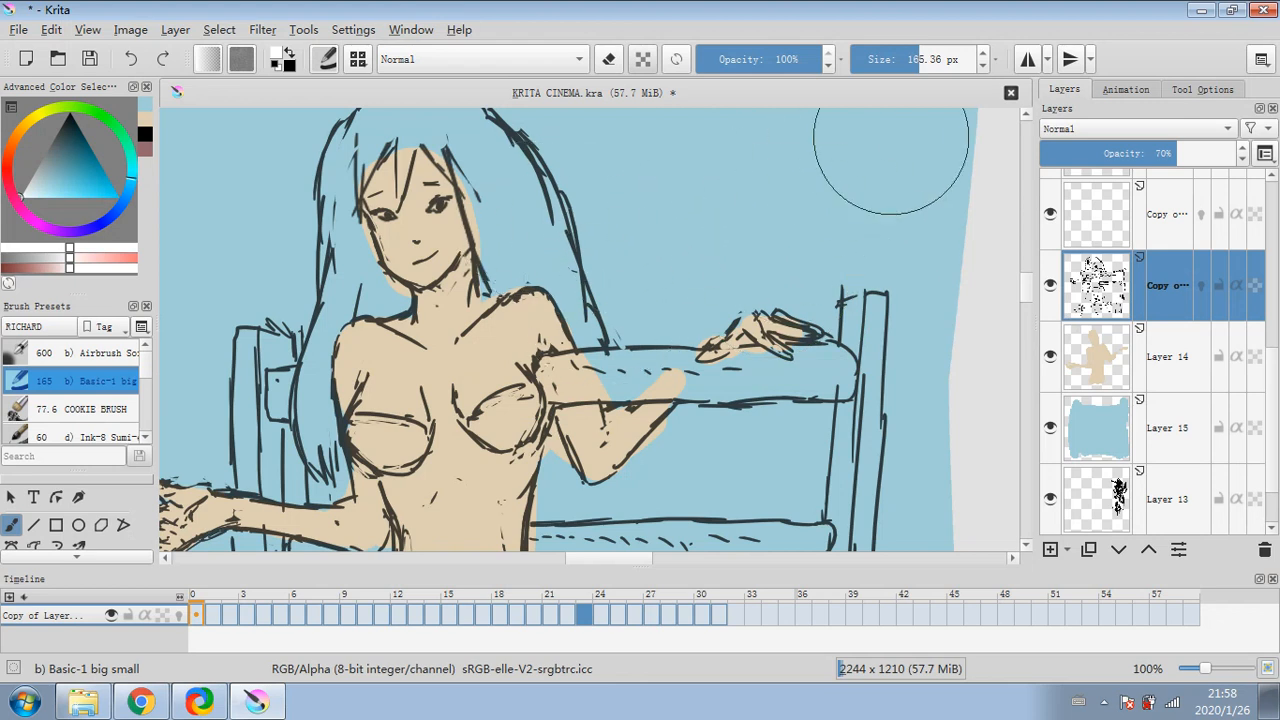
left_click_drag(808, 110, 490, 205)
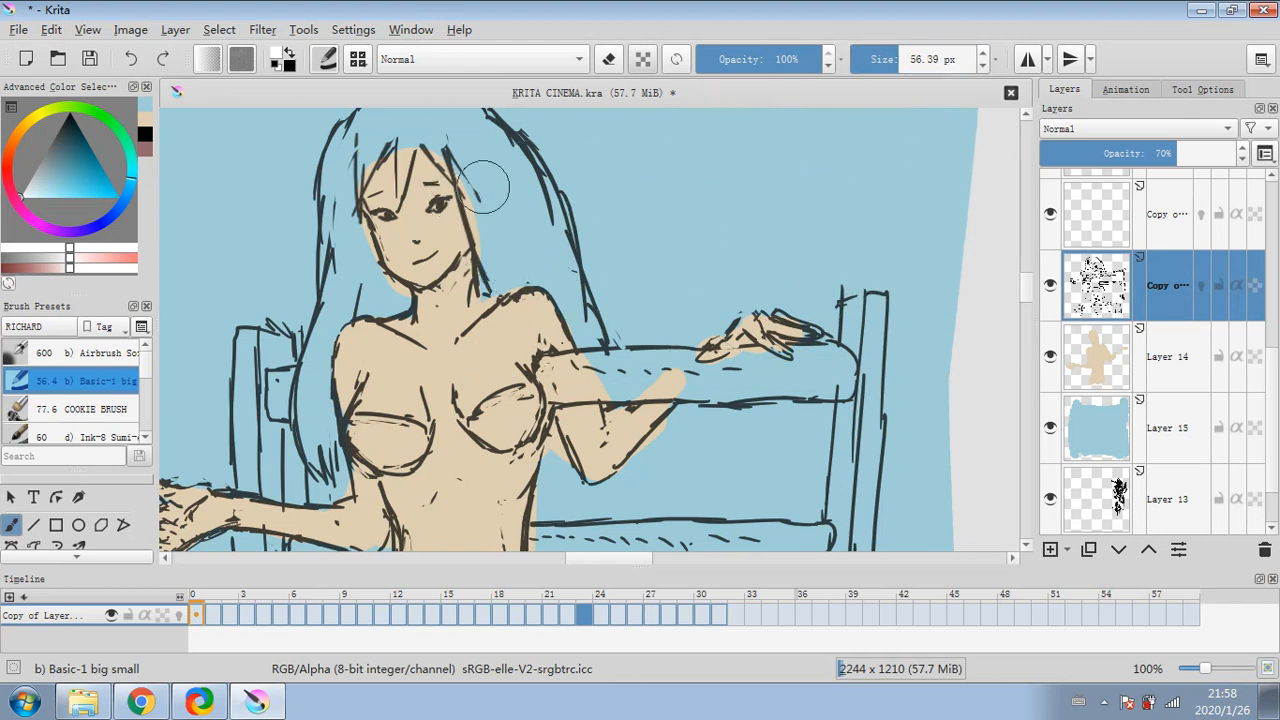
left_click_drag(897, 64, 853, 64)
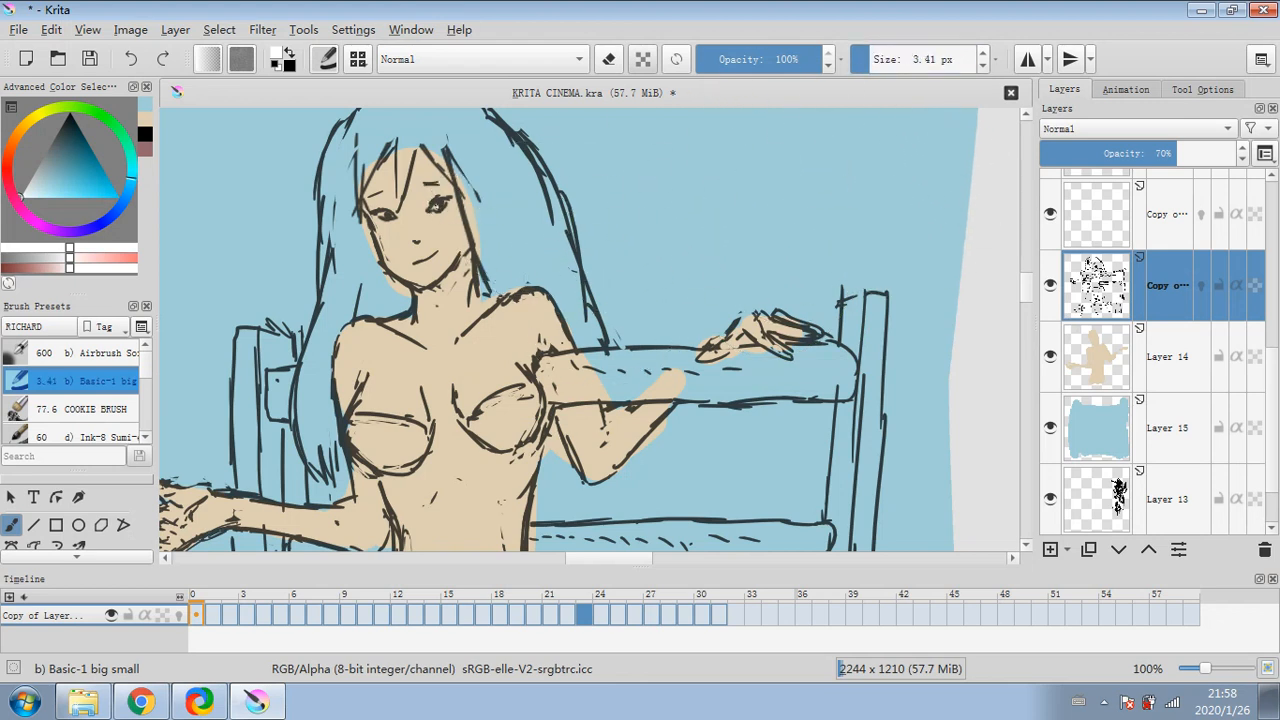
- Clean up the eyes on the line-art layer with the 3.41 px eraser and restore the foreground colour to black
left_click(606, 61)
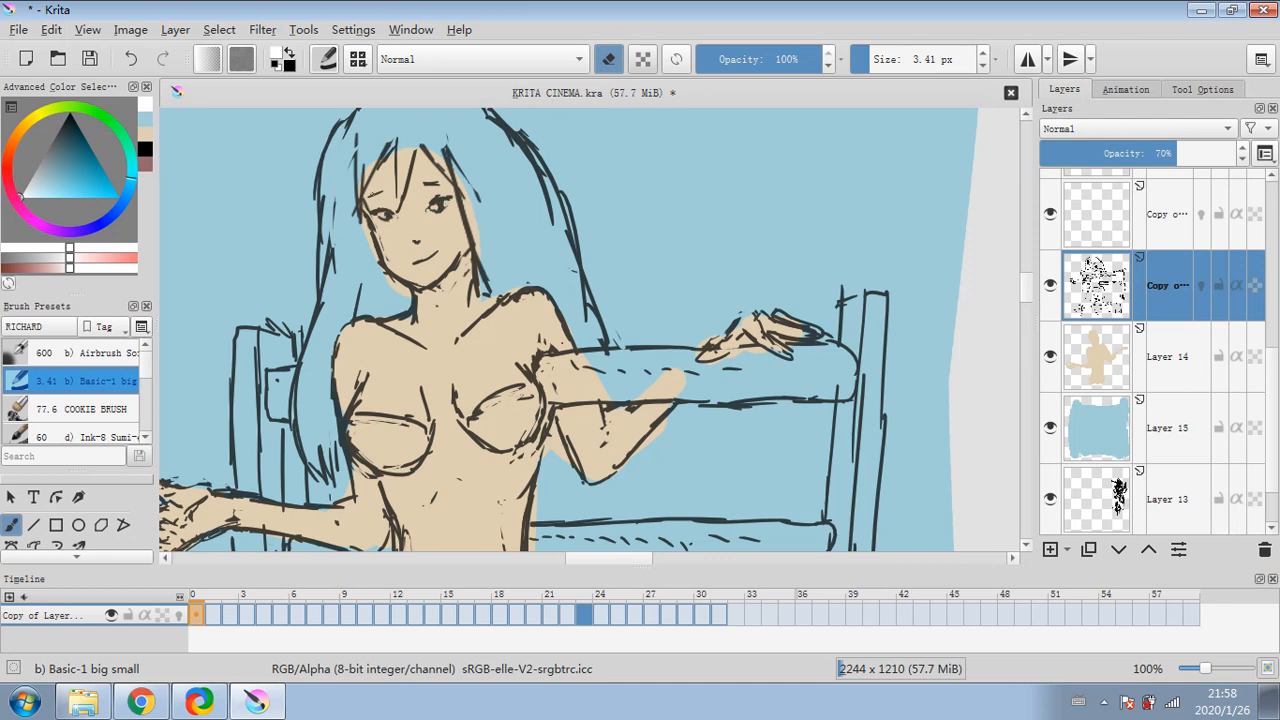
key("e")
key("d")
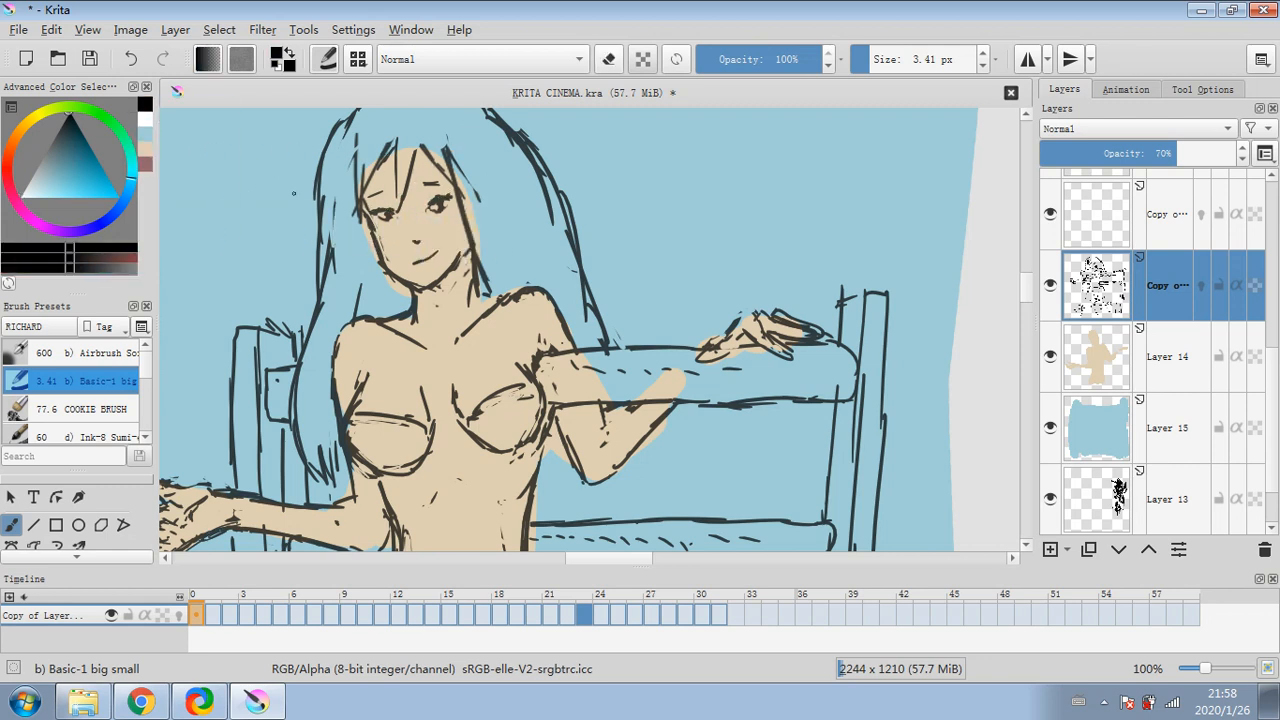
- Paint the whites of the eyes and solid black pupils with the 3.41 px brush, working on Layer 14 beneath the line art
left_click(42, 183)
left_click(1175, 360)
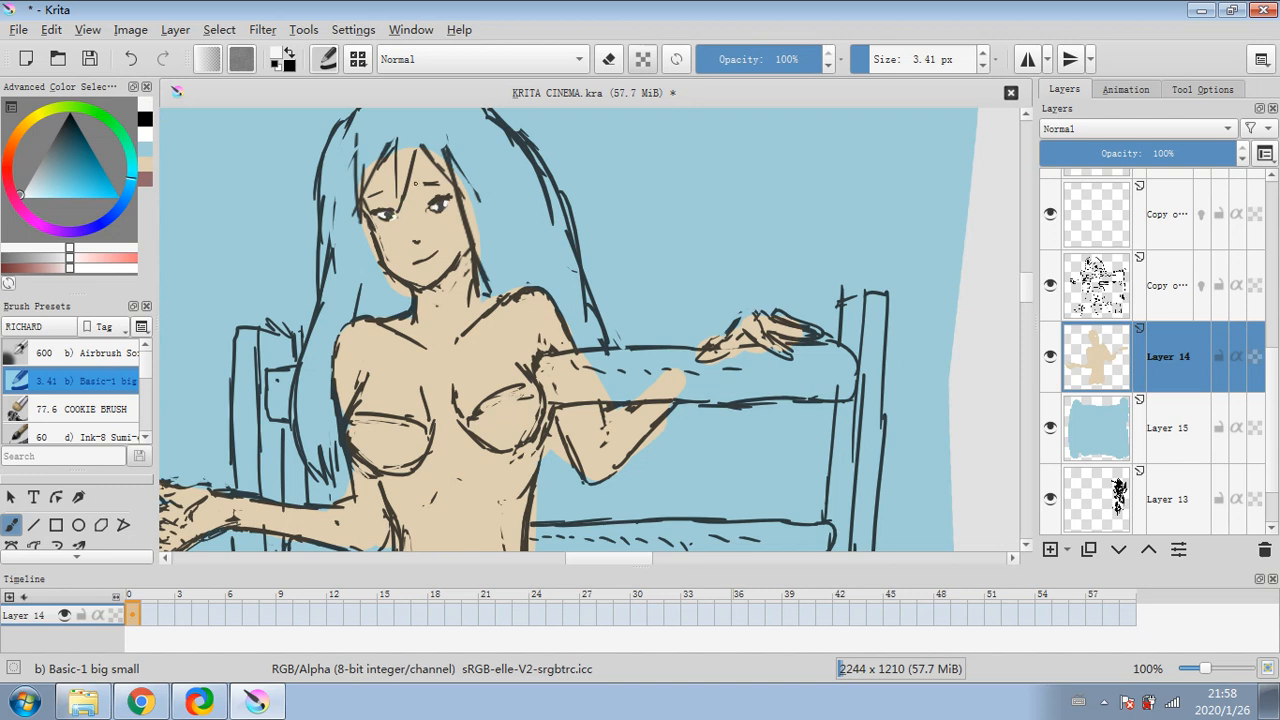
left_click(1166, 282)
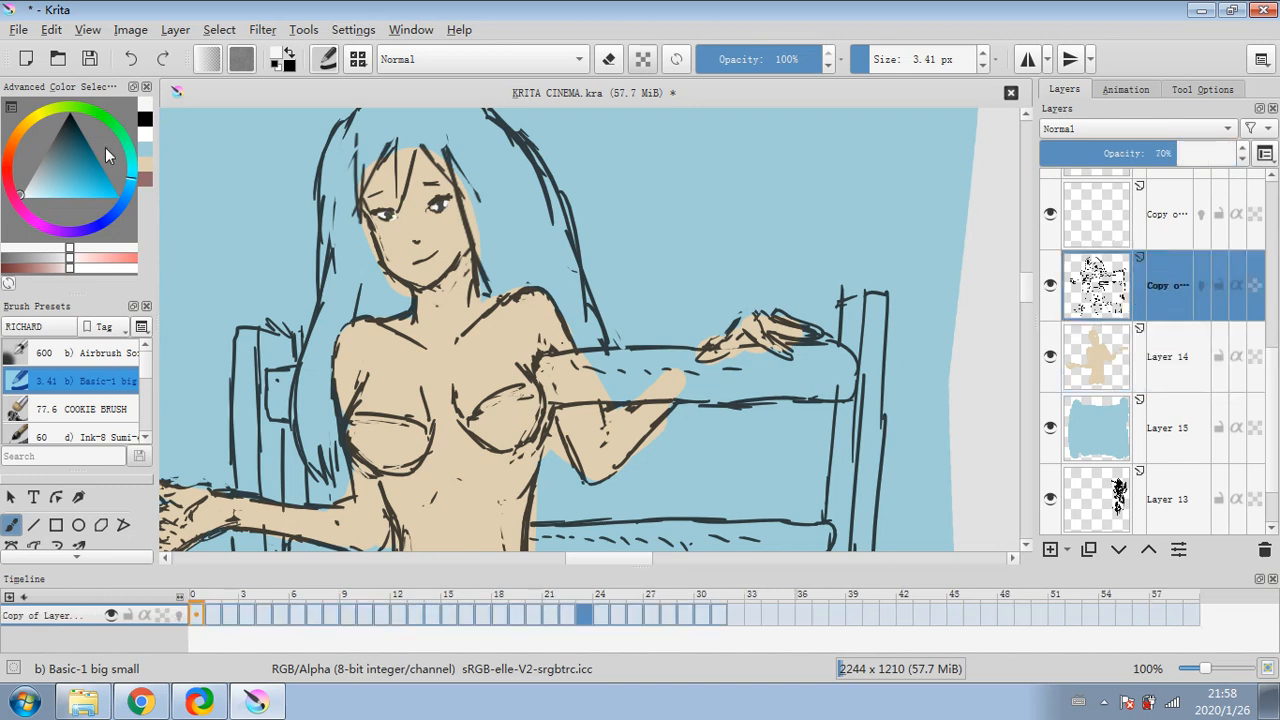
left_click(1178, 362)
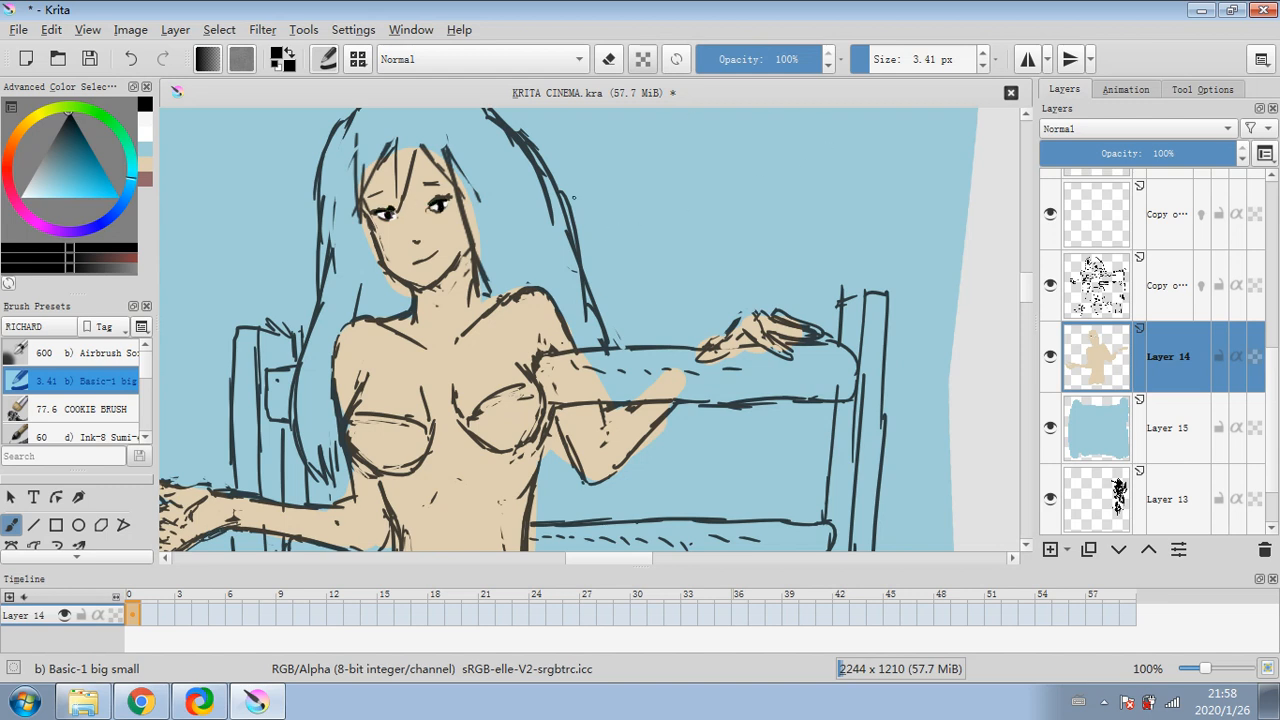
- Erase excess marks around the eyes on the line-art layer and Layer 14 with the 3.41 px eraser
left_click(1178, 287)
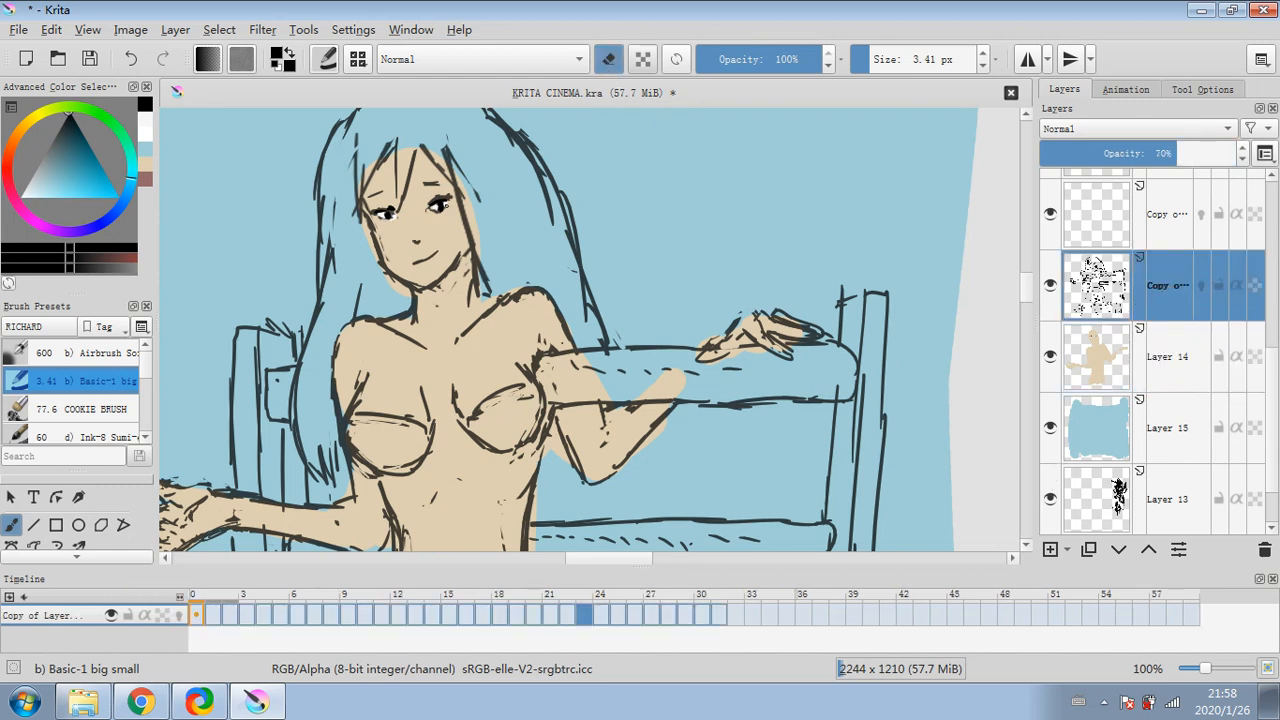
left_click(196, 614)
left_click(1127, 362)
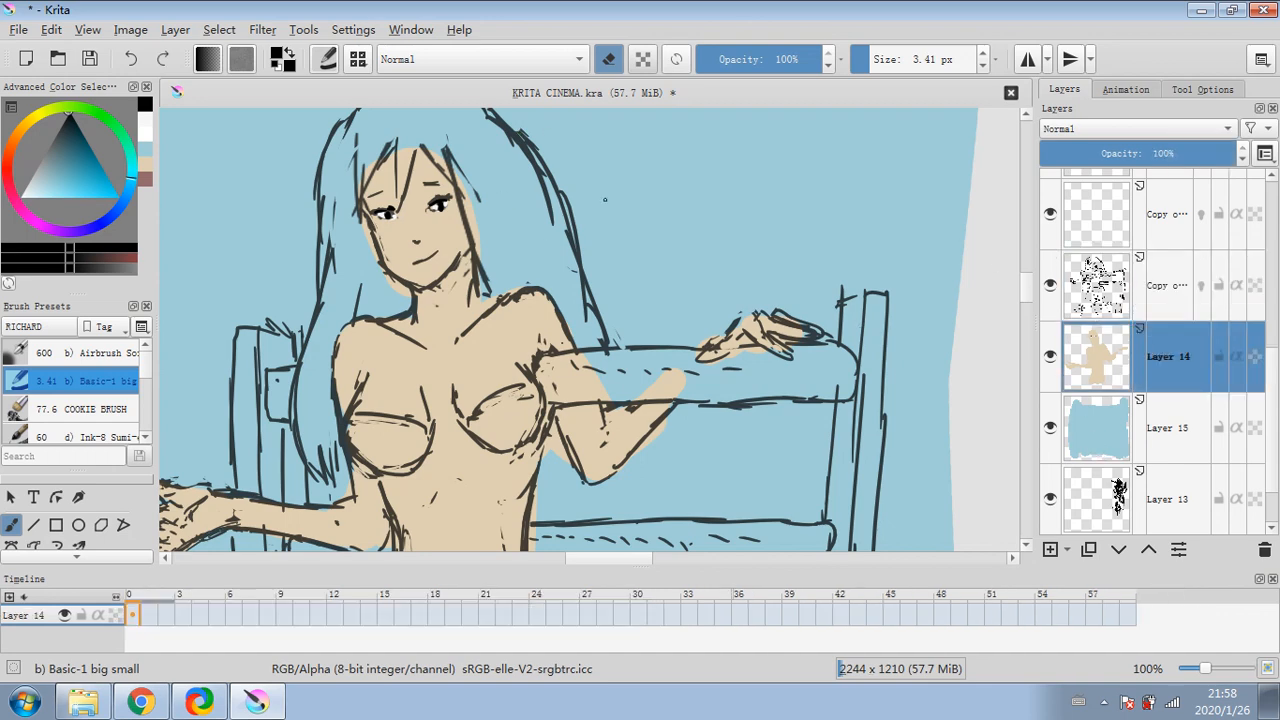
scroll(290, 261, "up", 2)
scroll(465, 232, "down", 4)
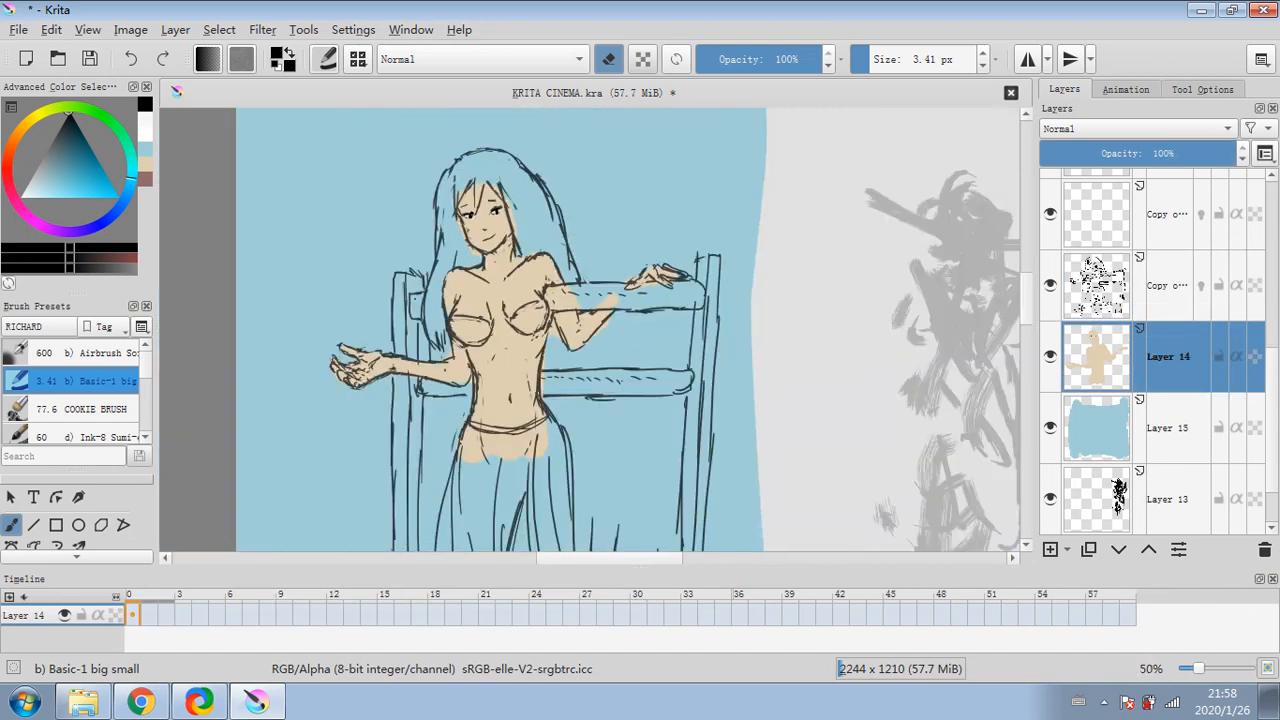
- Pick a dark warm grey, add a new layer above Layer 14, and set the brush size to 29.30 px
left_click(28, 126)
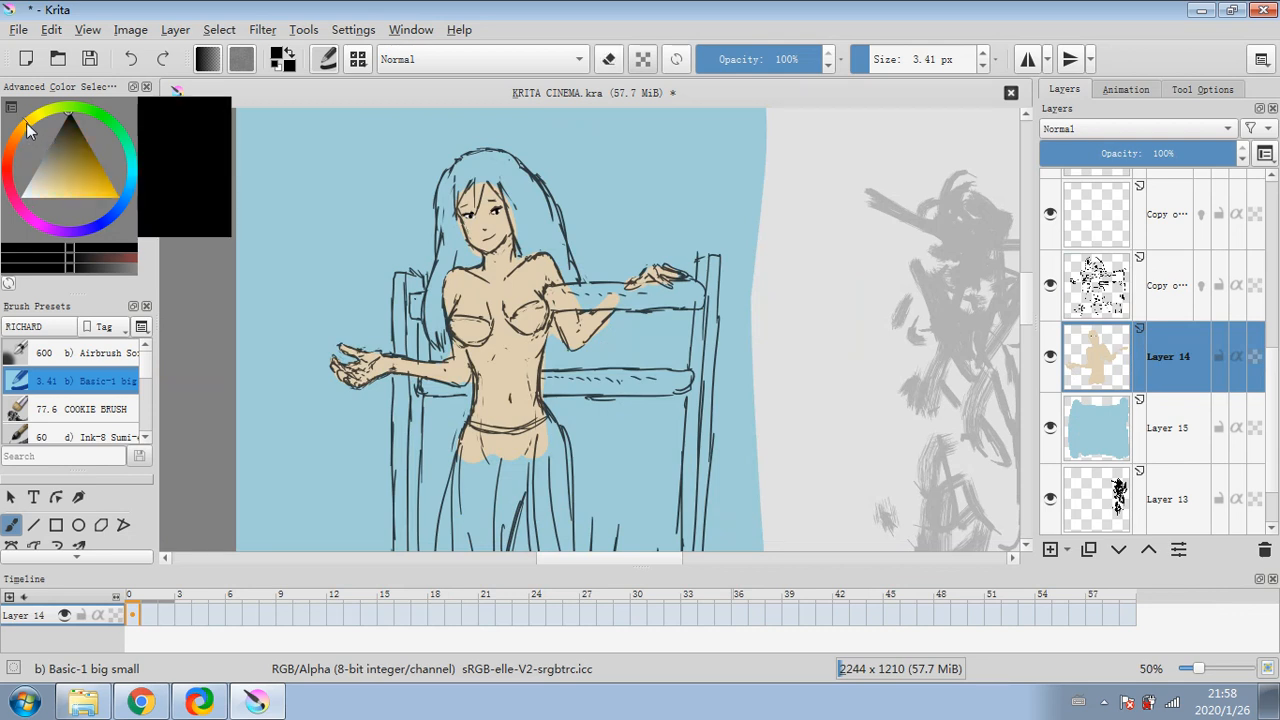
mouse_move(44, 138)
left_mouse_down()
mouse_move(52, 150)
mouse_move(56, 140)
left_mouse_up()
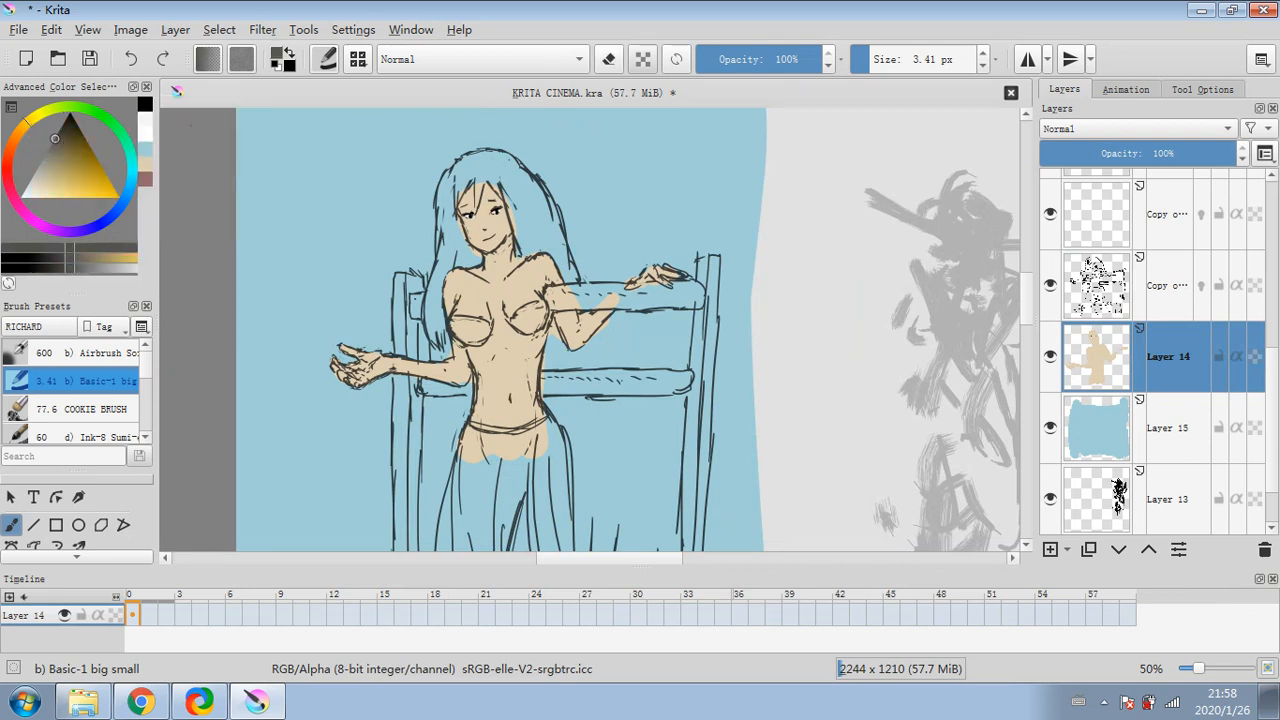
left_click(897, 59)
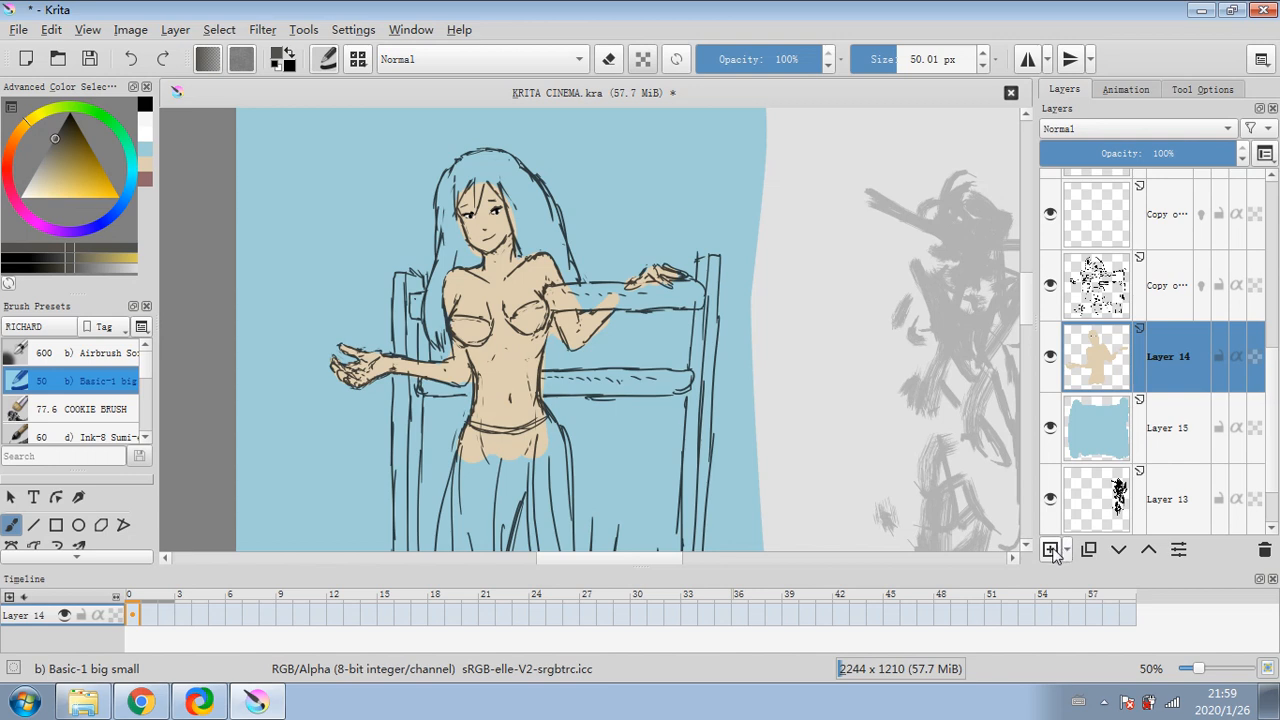
left_click(1052, 552)
left_click(855, 68)
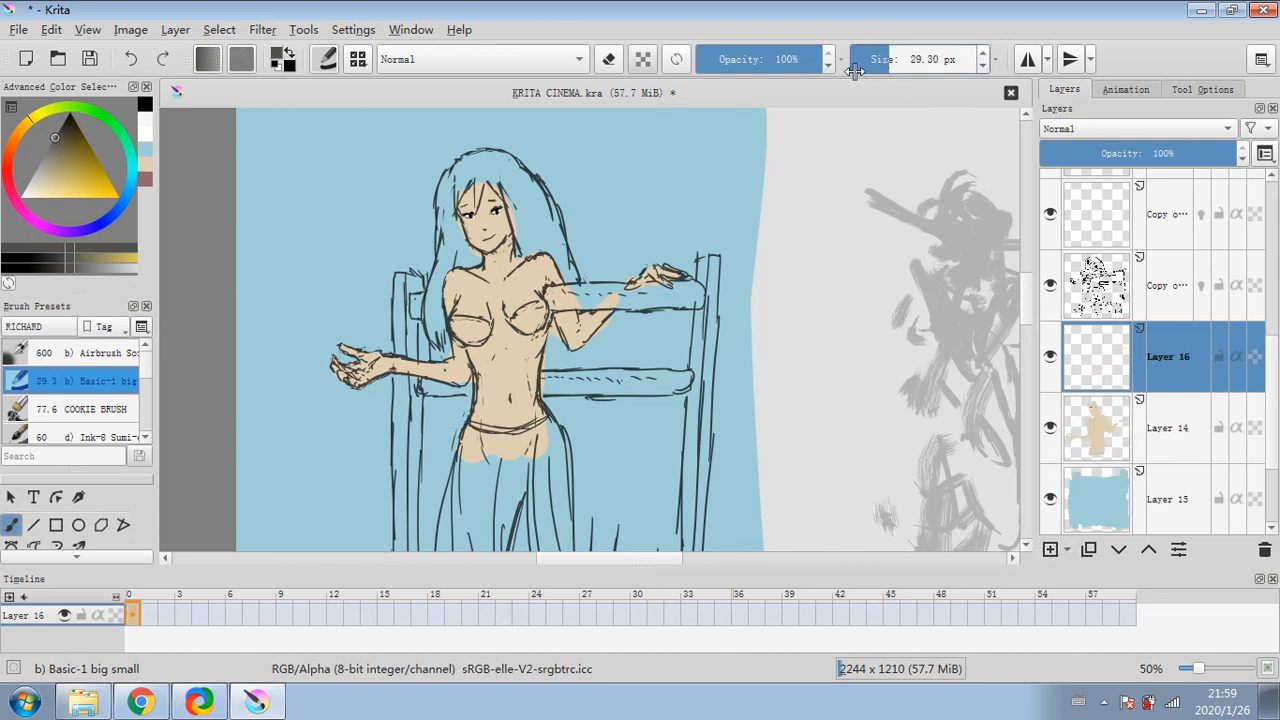
- Fill the figure's long hair with dark grey on Layer 16, reducing the brush to 10.37 px for the edges and lower strands
mouse_move(535, 222)
left_mouse_down()
mouse_move(520, 232)
mouse_move(515, 196)
mouse_move(530, 205)
mouse_move(506, 180)
mouse_move(535, 200)
mouse_move(495, 168)
mouse_move(497, 189)
mouse_move(475, 212)
left_mouse_up()
left_click(878, 62)
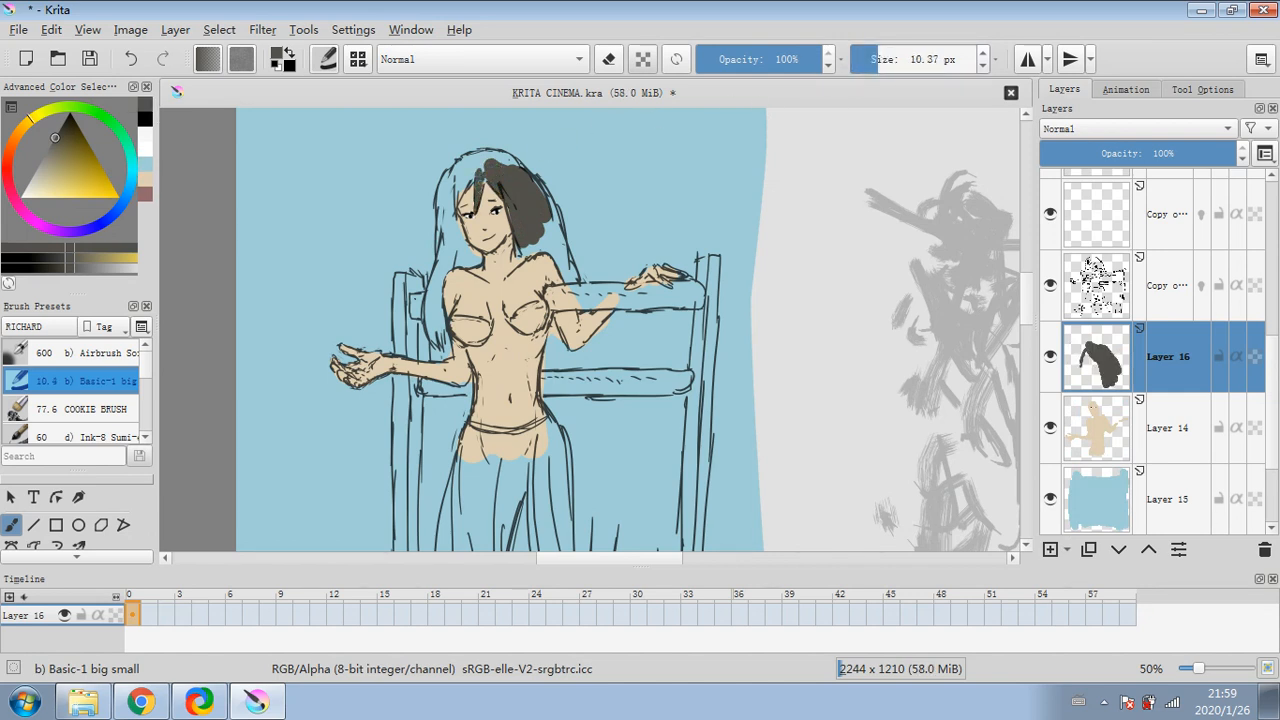
mouse_move(500, 167)
left_mouse_down()
mouse_move(465, 160)
mouse_move(488, 162)
mouse_move(460, 175)
mouse_move(469, 186)
mouse_move(471, 159)
mouse_move(442, 182)
mouse_move(453, 172)
mouse_move(439, 212)
mouse_move(448, 197)
mouse_move(455, 234)
left_mouse_up()
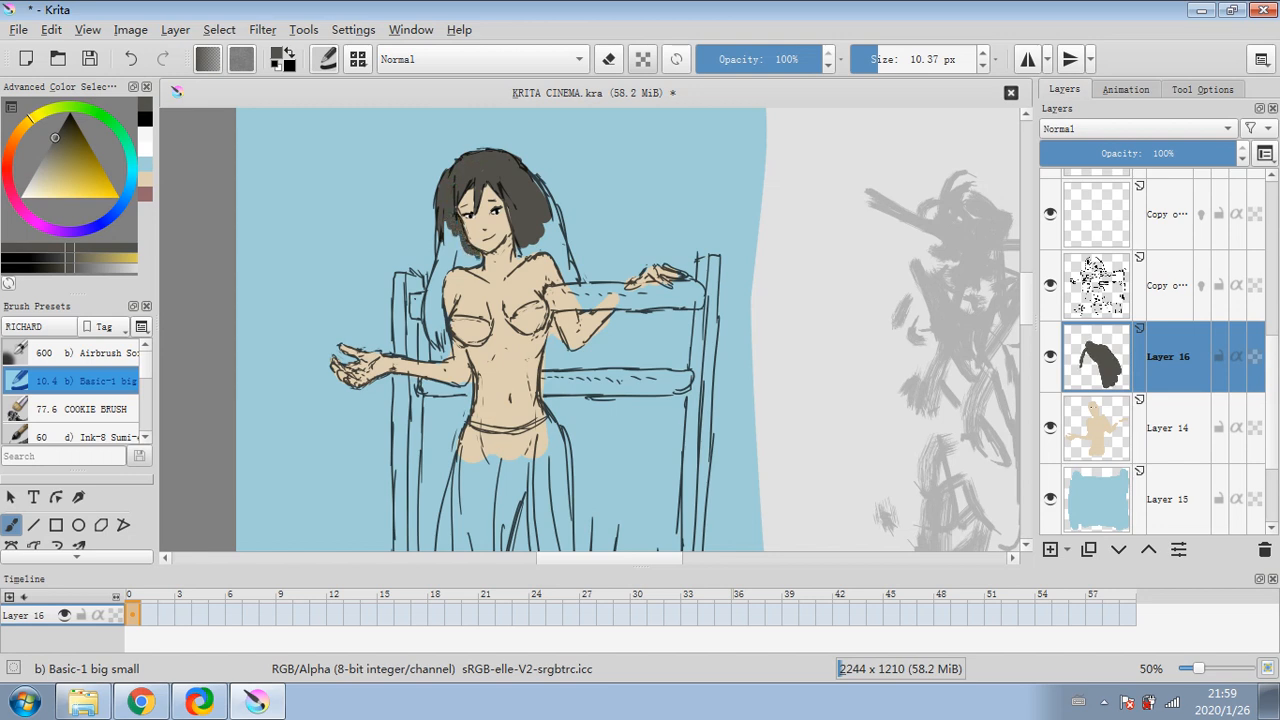
mouse_move(478, 260)
left_mouse_down()
mouse_move(462, 266)
mouse_move(452, 228)
left_mouse_up()
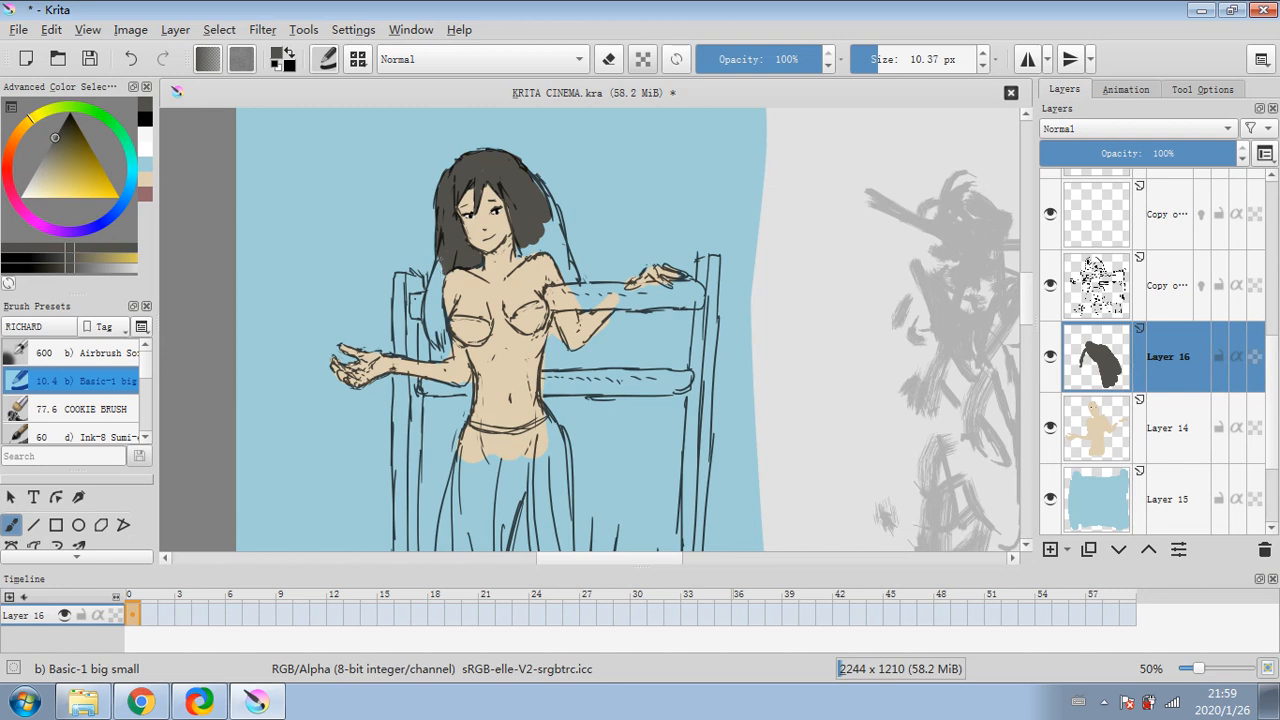
mouse_move(442, 260)
left_mouse_down()
mouse_move(428, 326)
mouse_move(436, 272)
mouse_move(440, 290)
left_mouse_up()
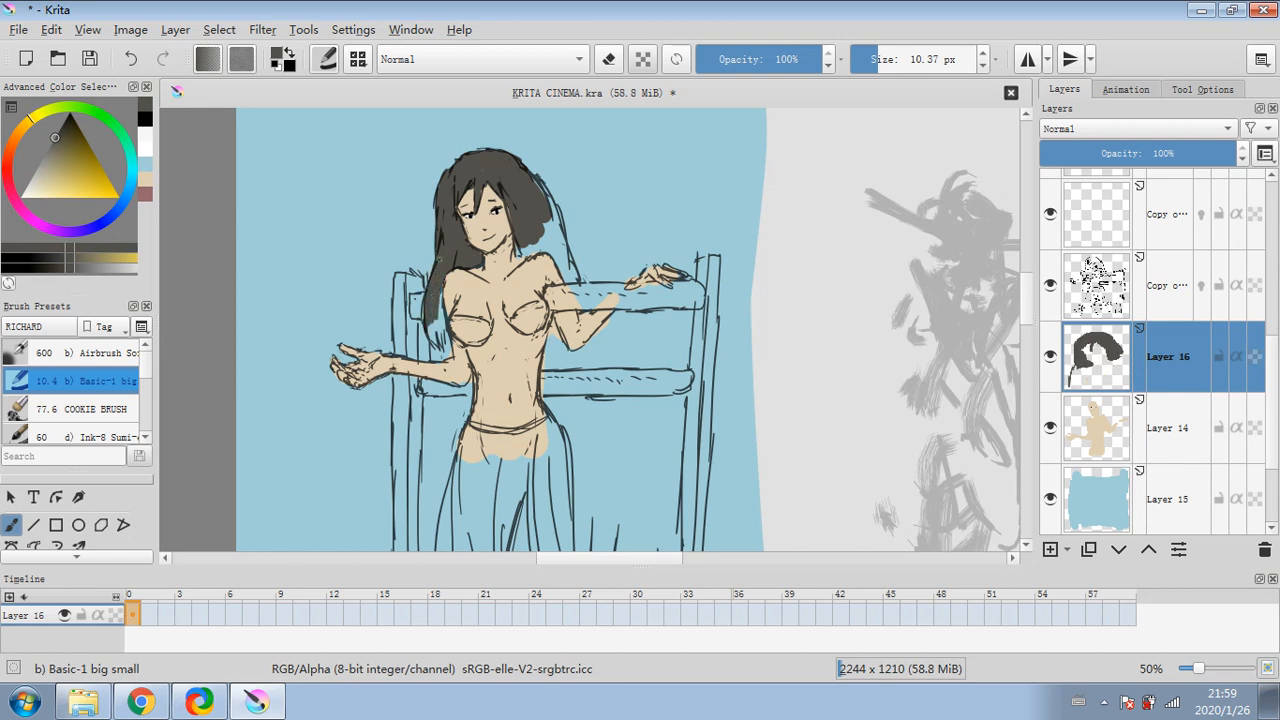
left_click_drag(434, 334, 440, 294)
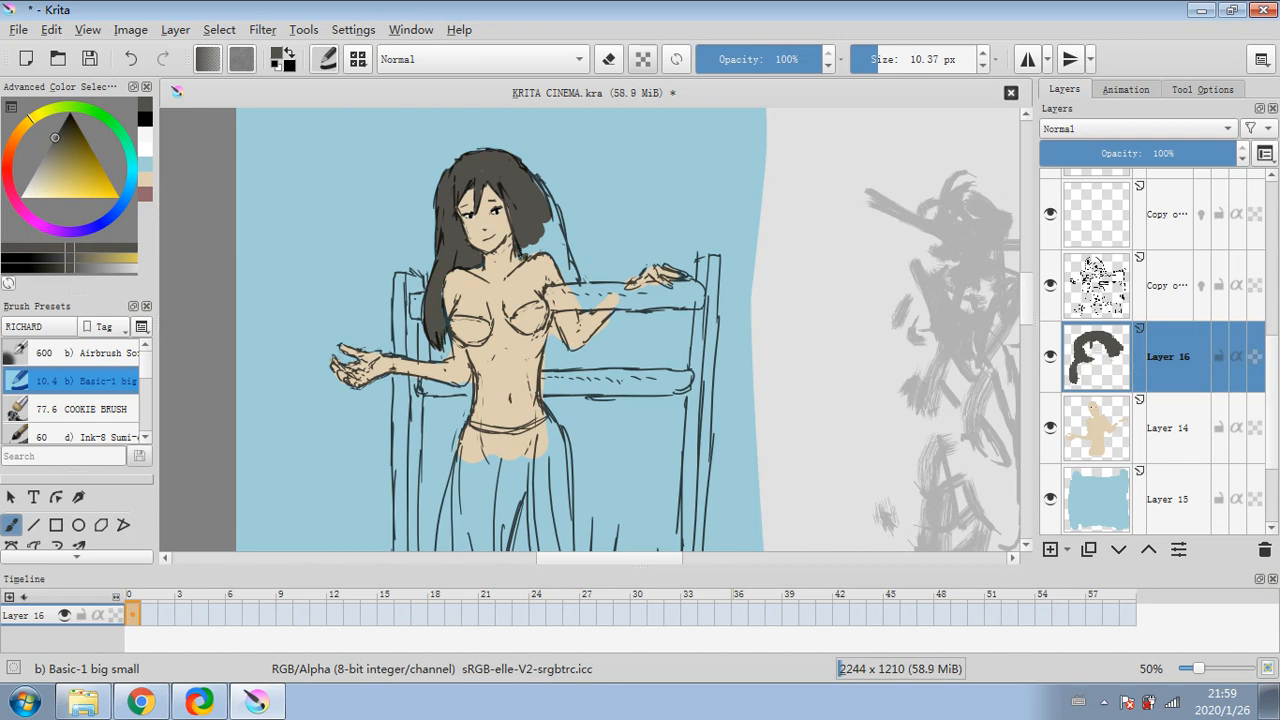
mouse_move(540, 250)
left_mouse_down()
mouse_move(540, 186)
mouse_move(560, 255)
left_mouse_up()
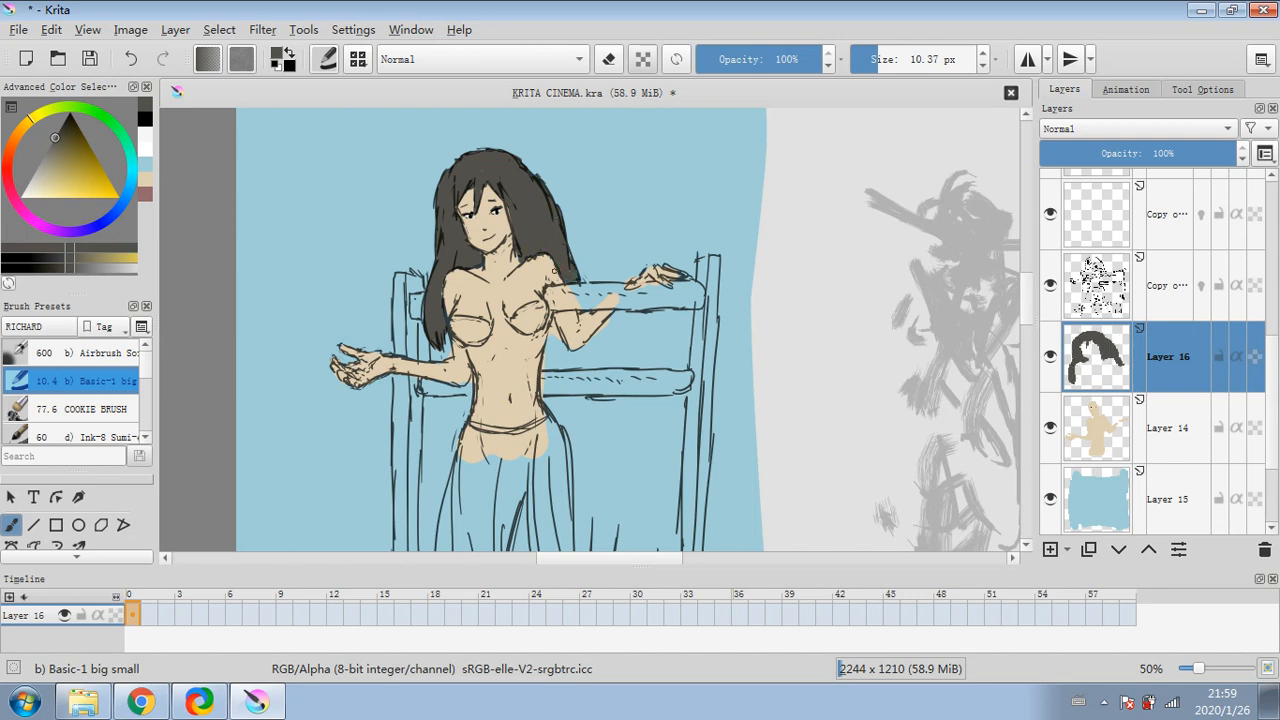
- Switch to the line-art layer and set up a thin black brush at 2.92 px
key("Page_Up")
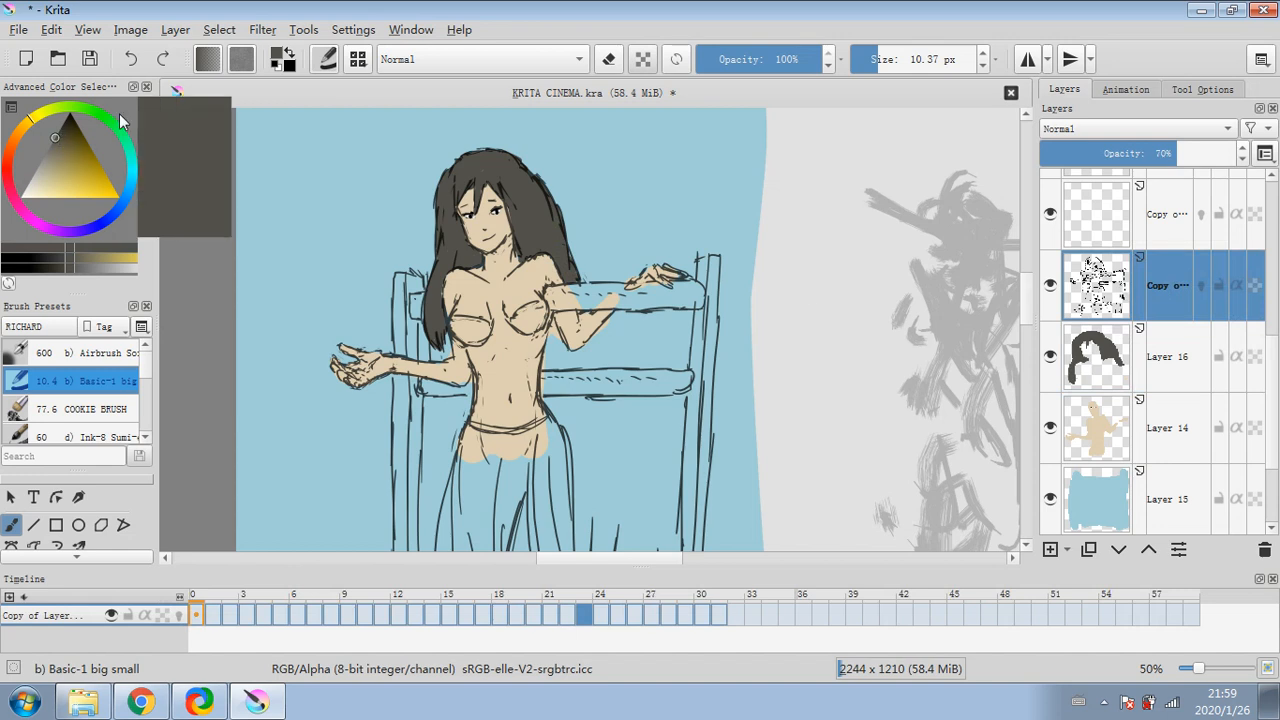
left_click(866, 57)
left_click_drag(72, 160, 68, 114)
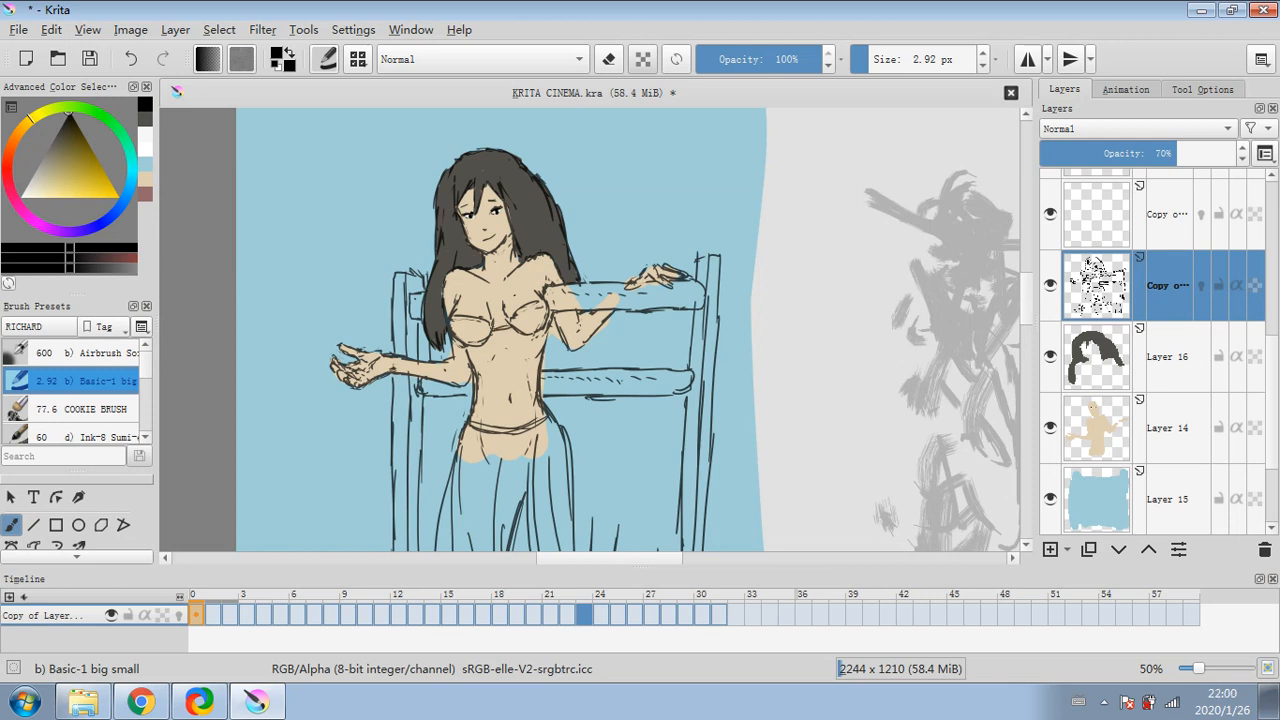
- Sample the hair's dark grey on Layer 16, try a short connecting stroke between the bra cups, and undo the last stroke
left_click(1155, 368)
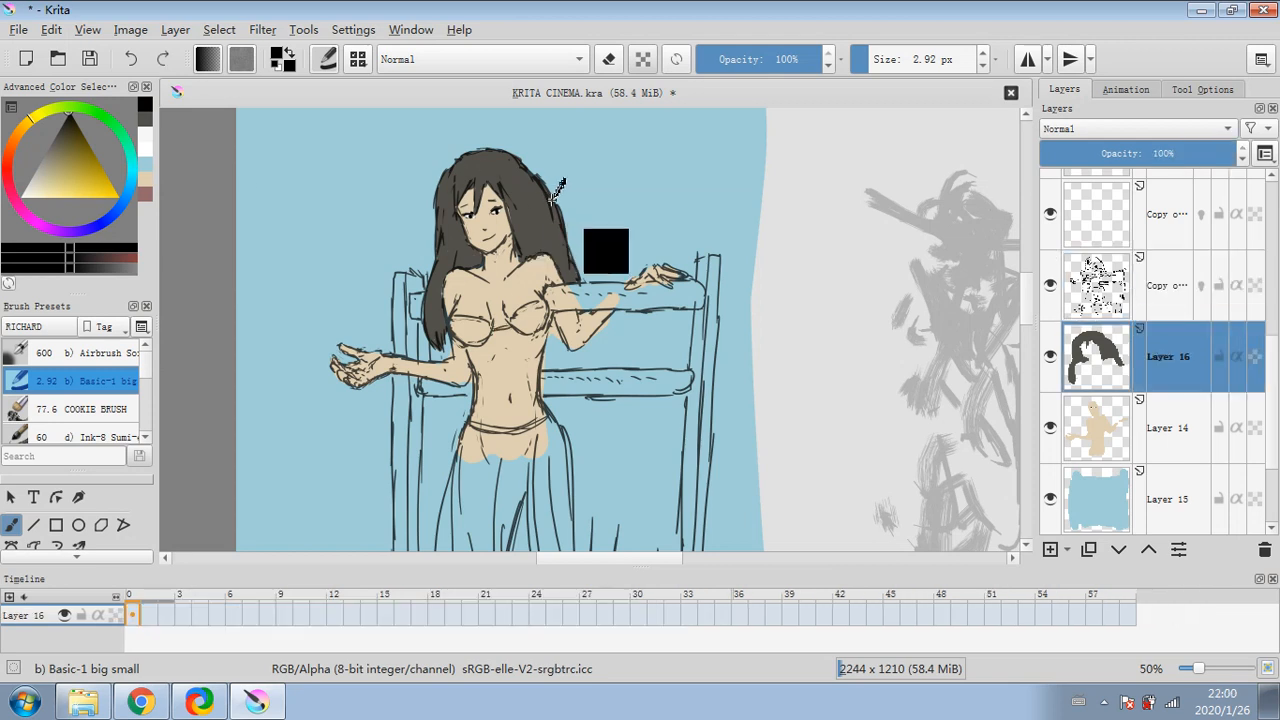
left_click_drag(557, 190, 526, 211)
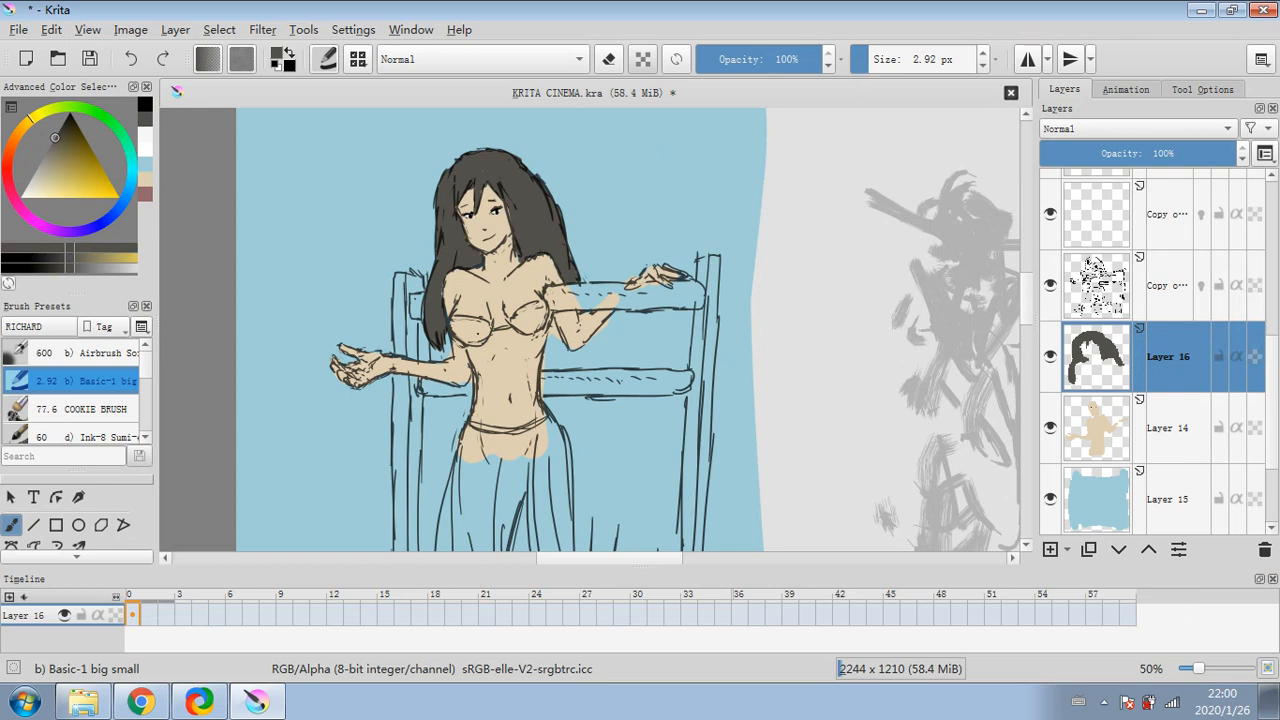
left_click_drag(497, 329, 510, 328)
key("ctrl+z")
- Pick a muted red and fill the bra cup nearest the open hand on Layer 16, adjusting the brush to 10.37 px
left_click(876, 59)
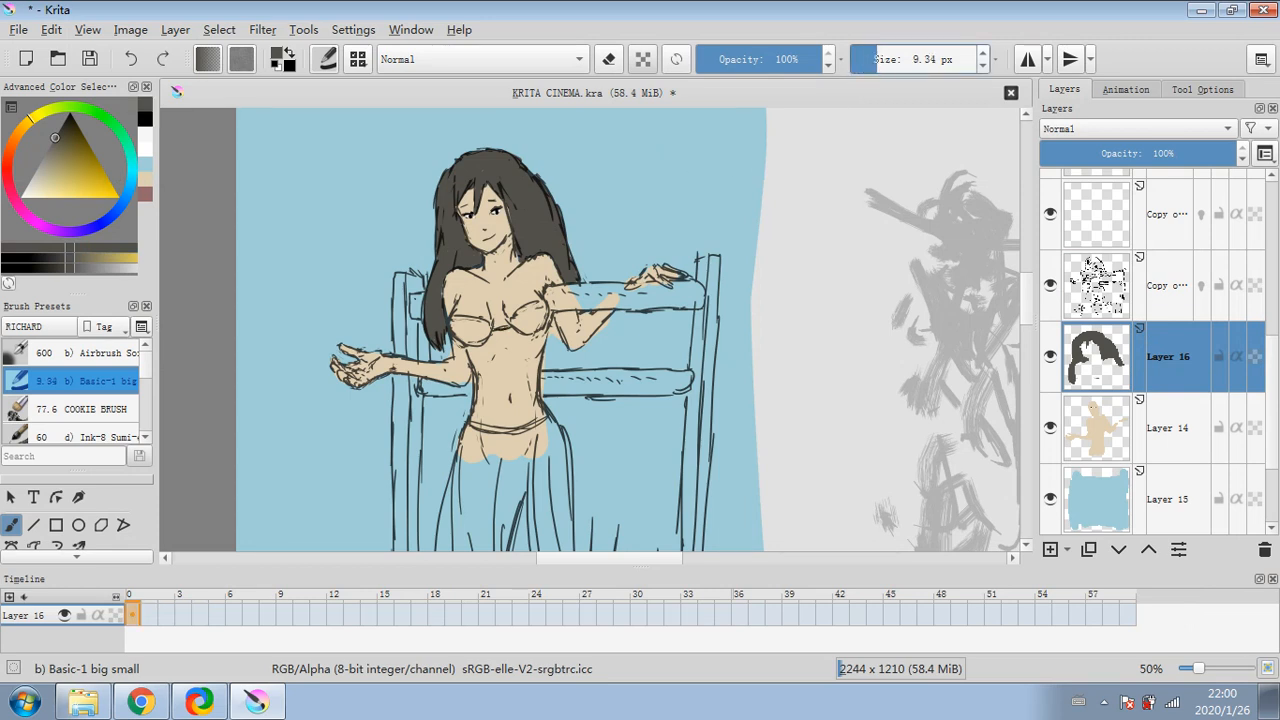
mouse_move(23, 159)
left_mouse_down()
mouse_move(50, 160)
mouse_move(7, 160)
mouse_move(69, 174)
left_mouse_up()
left_click(59, 177)
left_click(48, 182)
left_click(882, 55)
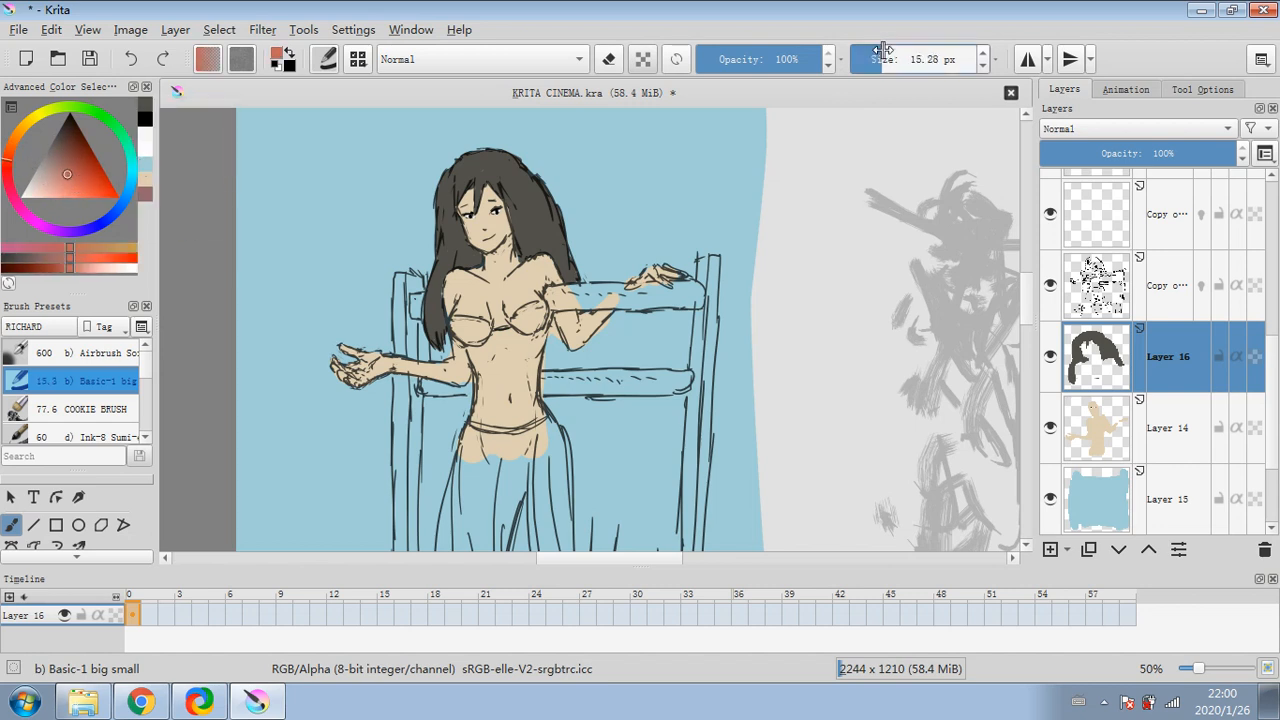
left_click_drag(882, 50, 889, 57)
left_click_drag(65, 188, 70, 176)
left_click_drag(476, 323, 452, 338)
left_click(872, 58)
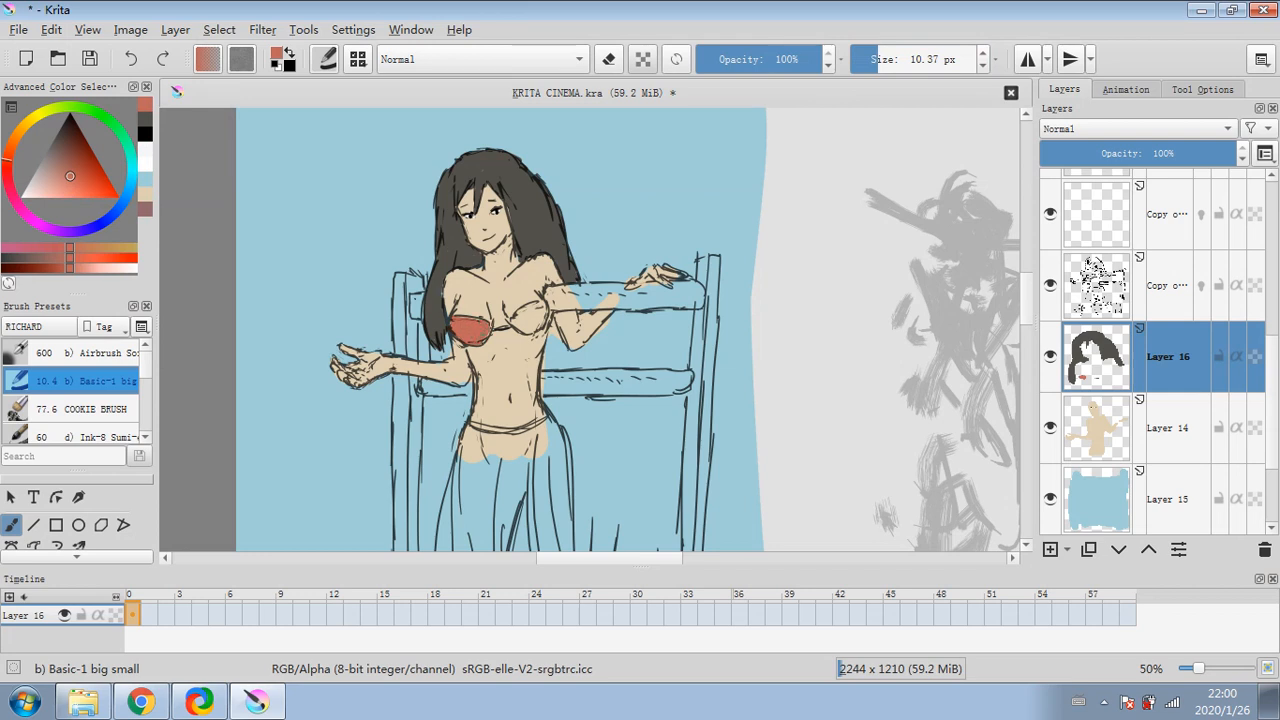
- Fill the second bra cup and the band between the cups with muted red on Layer 16
left_click_drag(511, 317, 530, 316)
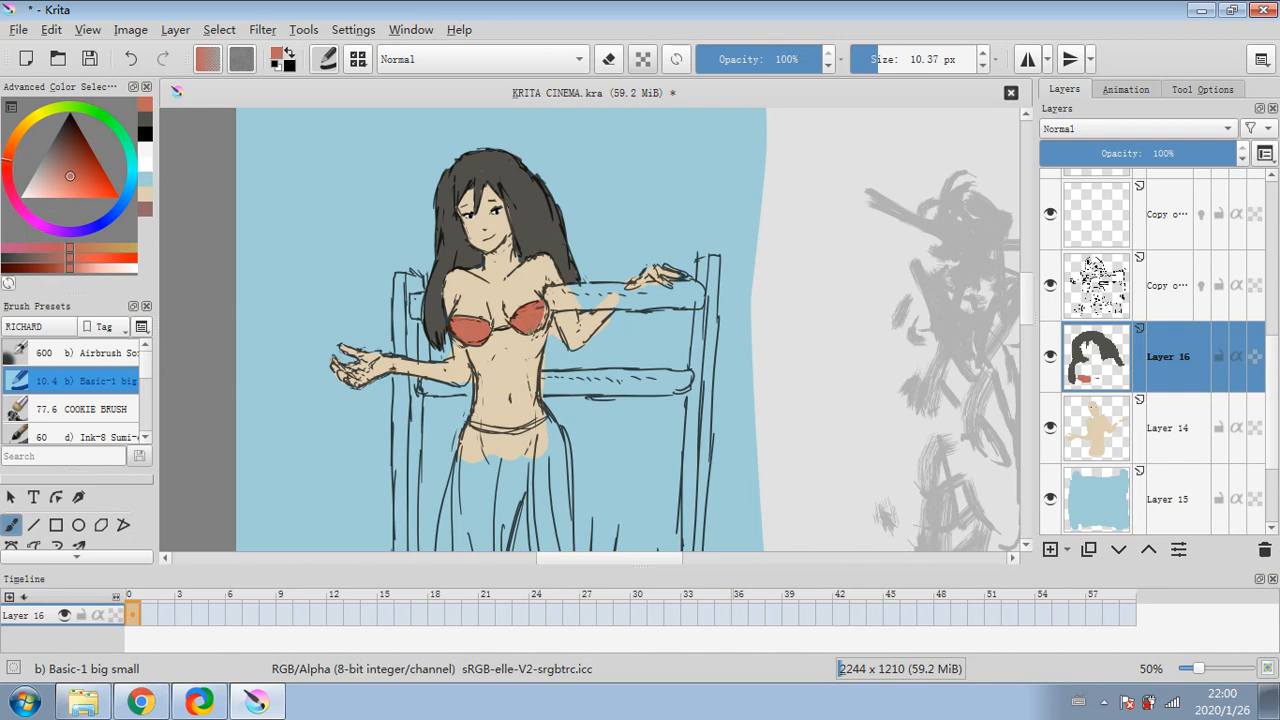
left_click_drag(494, 328, 511, 326)
- Pick a medium grey, set the brush to 31.50 px and paint the upper section of the fence post behind the open hand, redoing the first strokes
left_click_drag(58, 139, 43, 154)
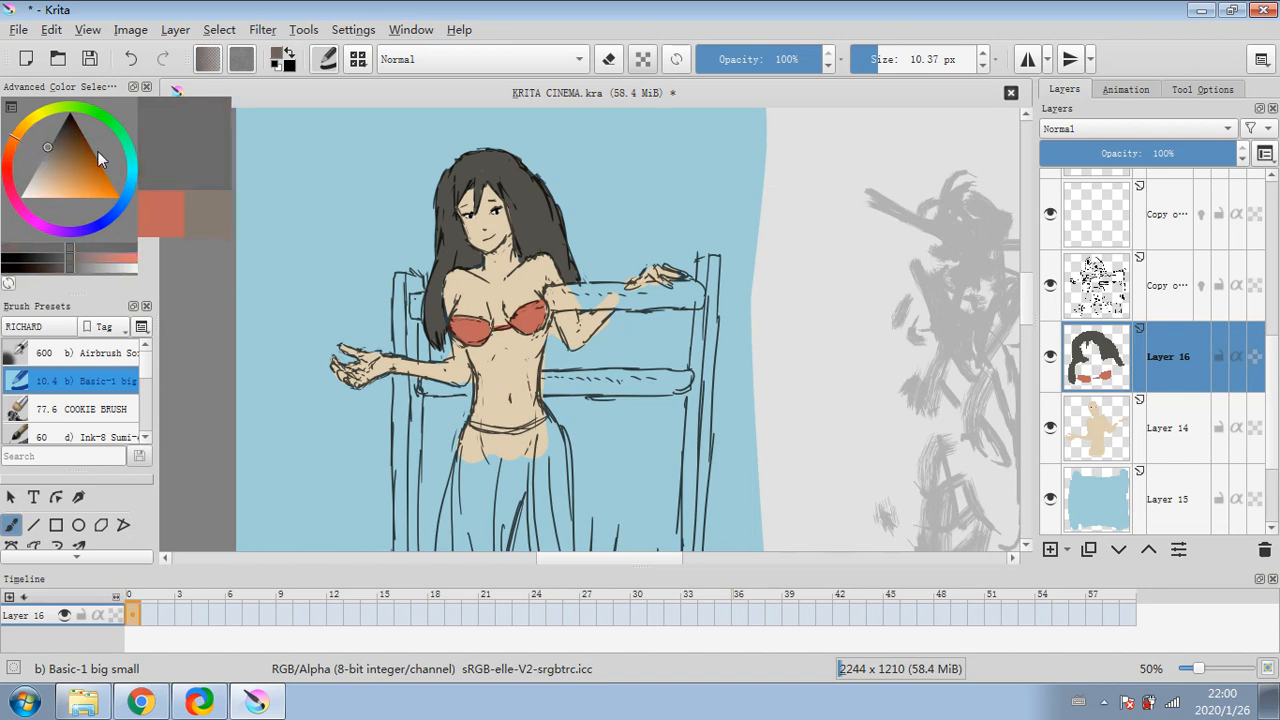
left_click(903, 57)
left_click(909, 61)
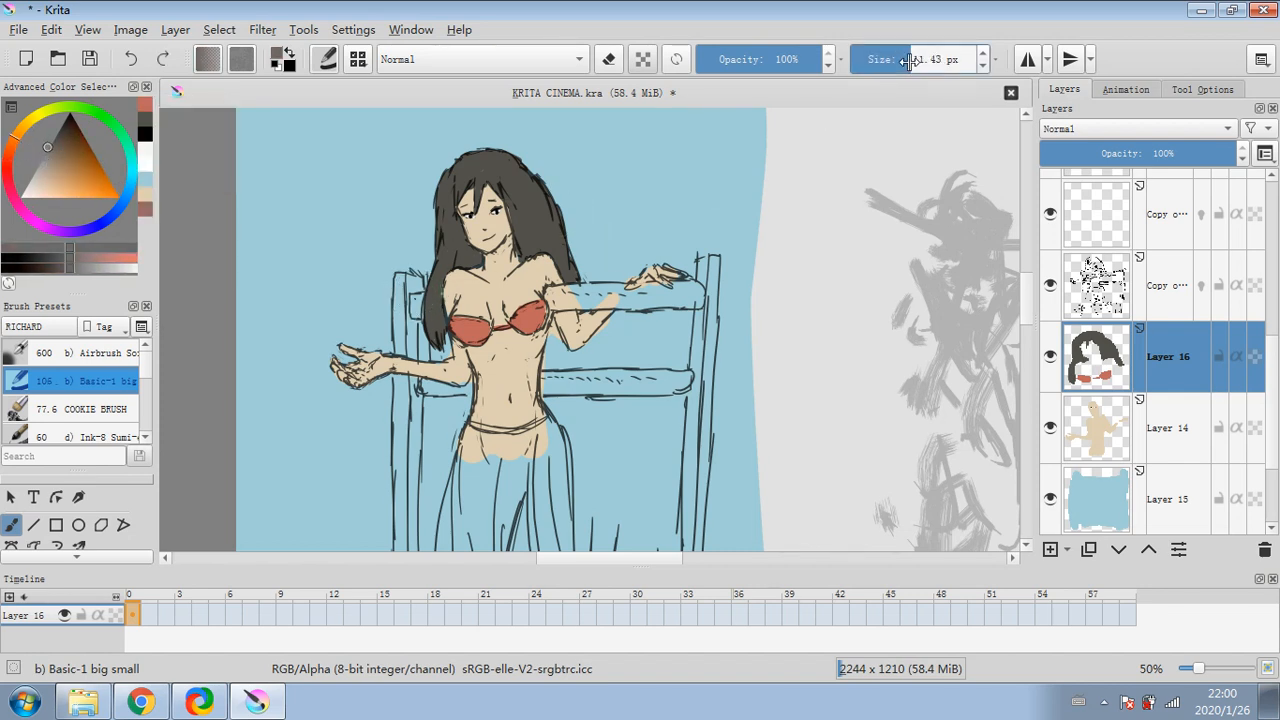
left_click_drag(909, 60, 889, 60)
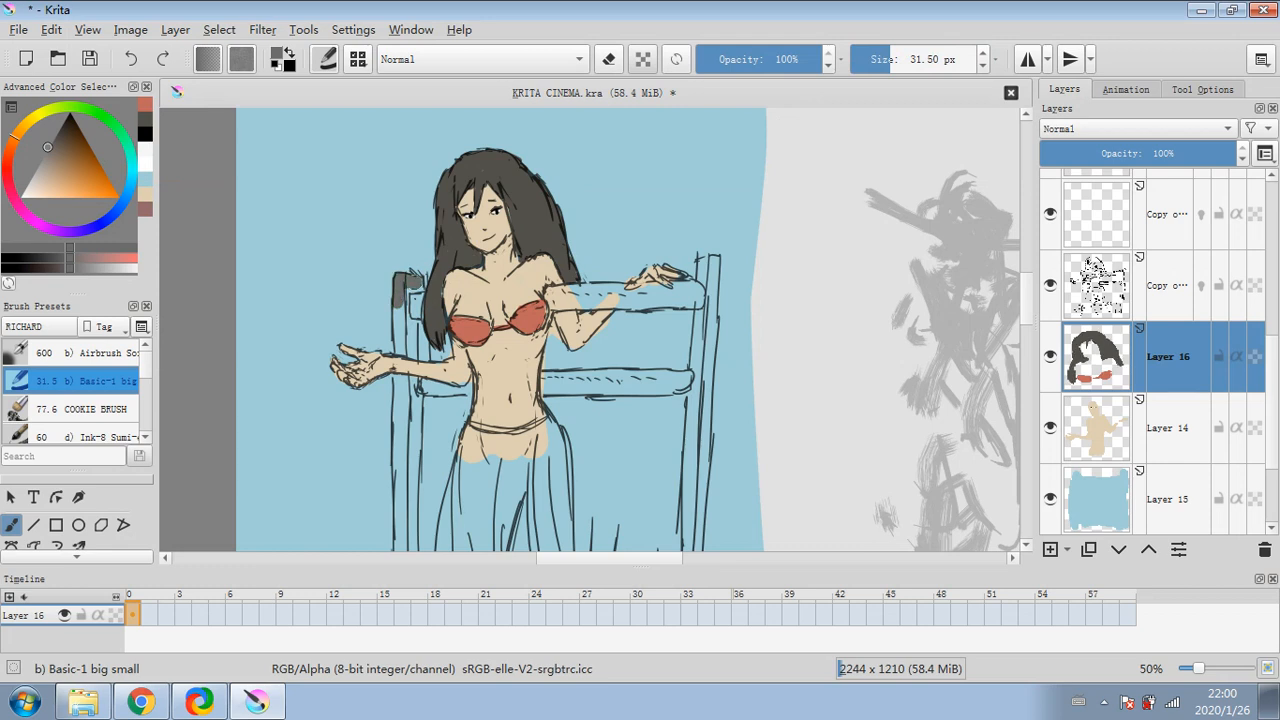
mouse_move(414, 281)
left_mouse_down()
mouse_move(406, 347)
mouse_move(421, 324)
left_mouse_up()
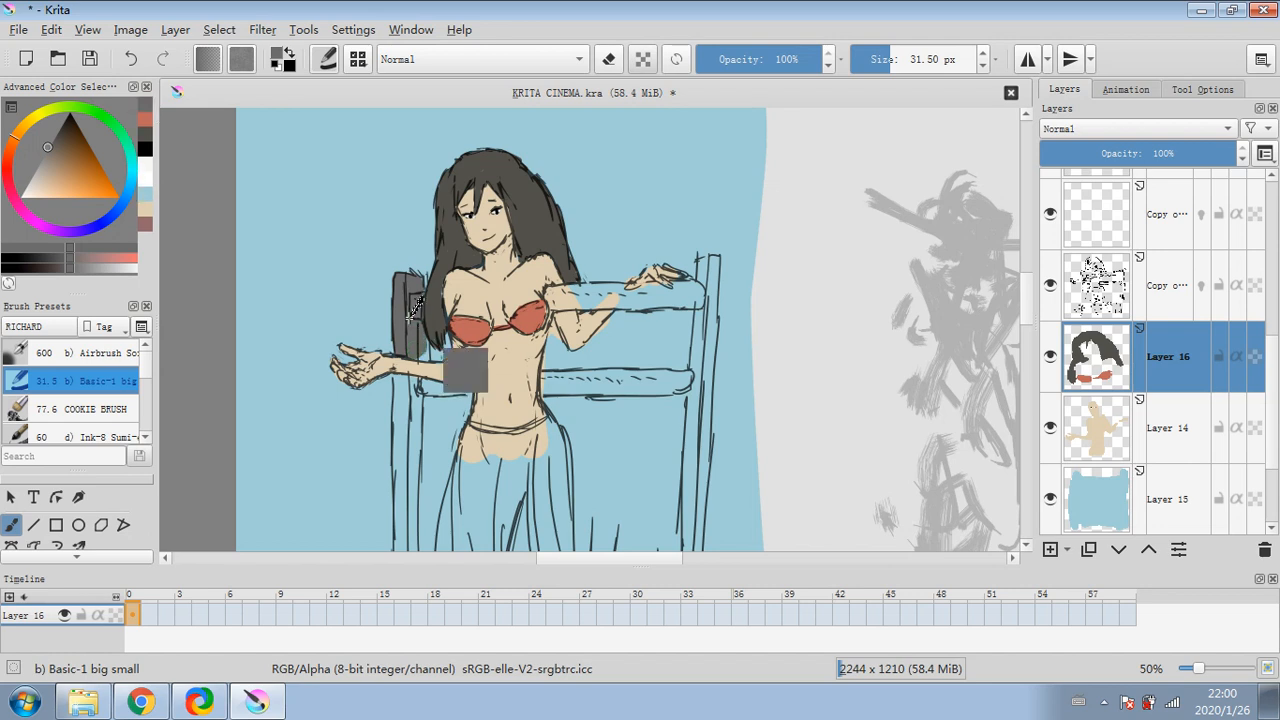
key("ctrl+z")
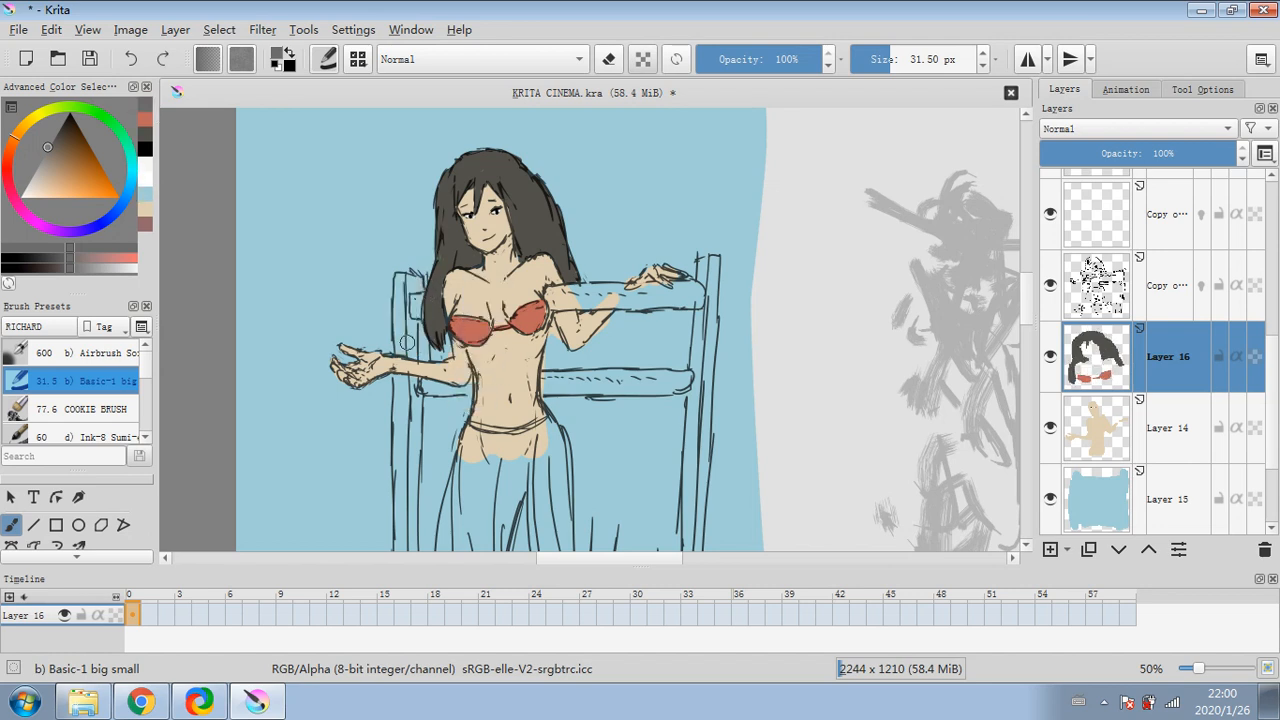
mouse_move(406, 318)
left_mouse_down()
mouse_move(401, 347)
mouse_move(399, 274)
mouse_move(411, 330)
mouse_move(413, 278)
left_mouse_up()
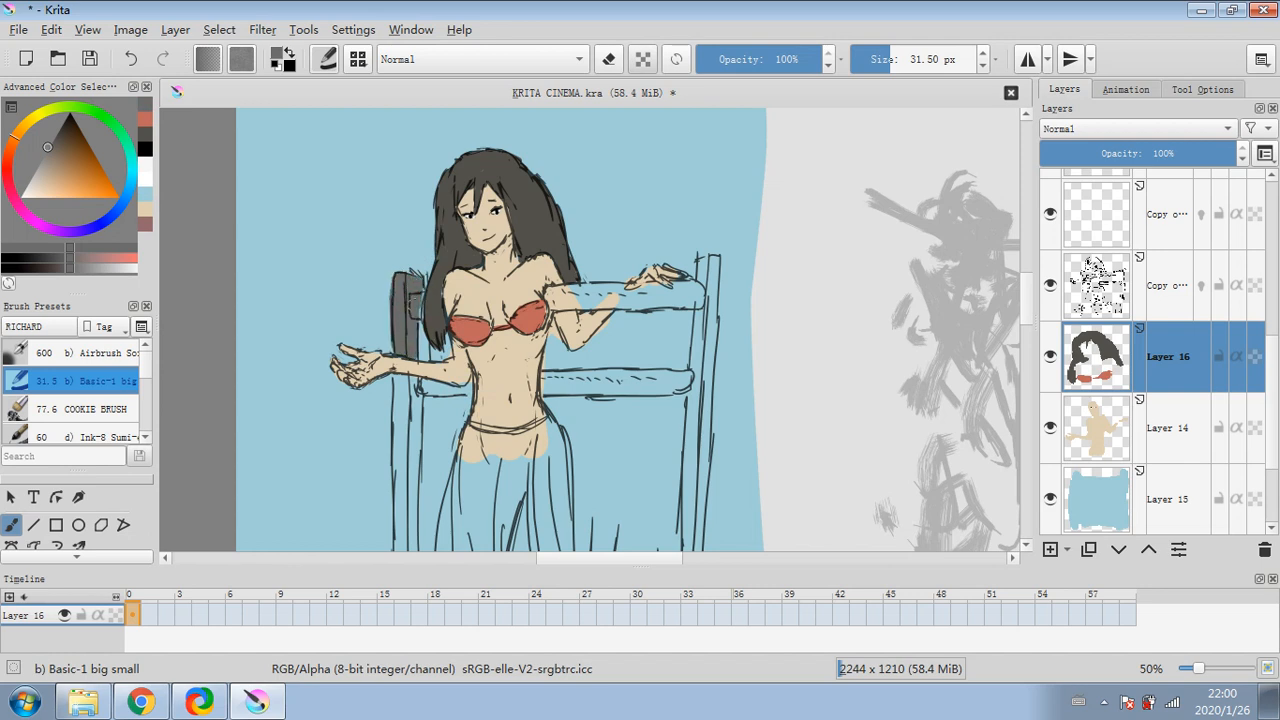
left_click(1176, 292)
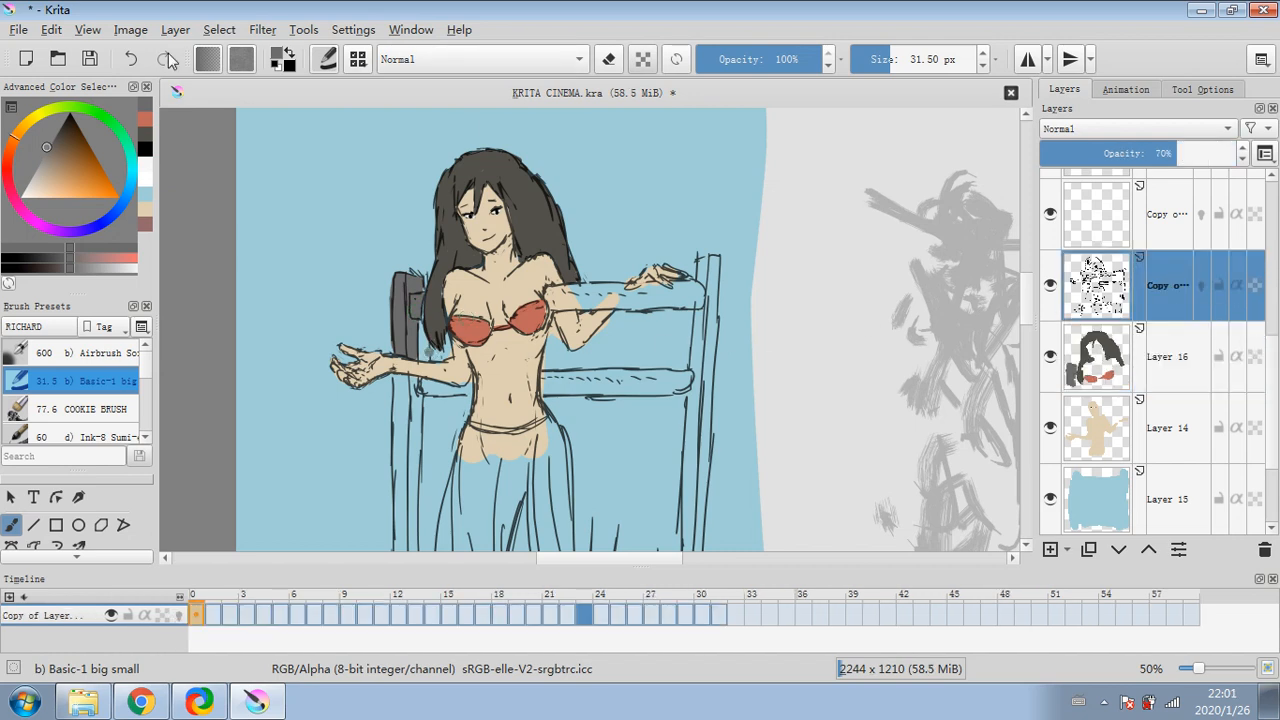
left_click(608, 59)
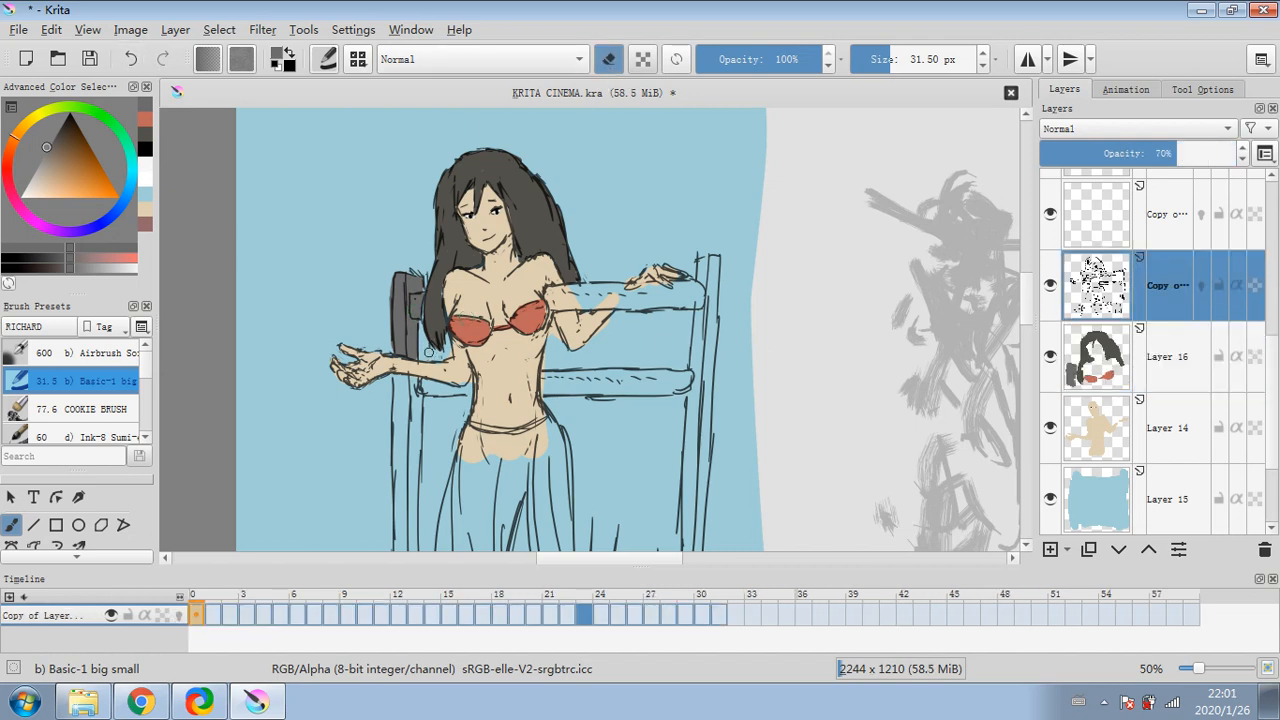
left_click(1156, 370)
left_click(606, 60)
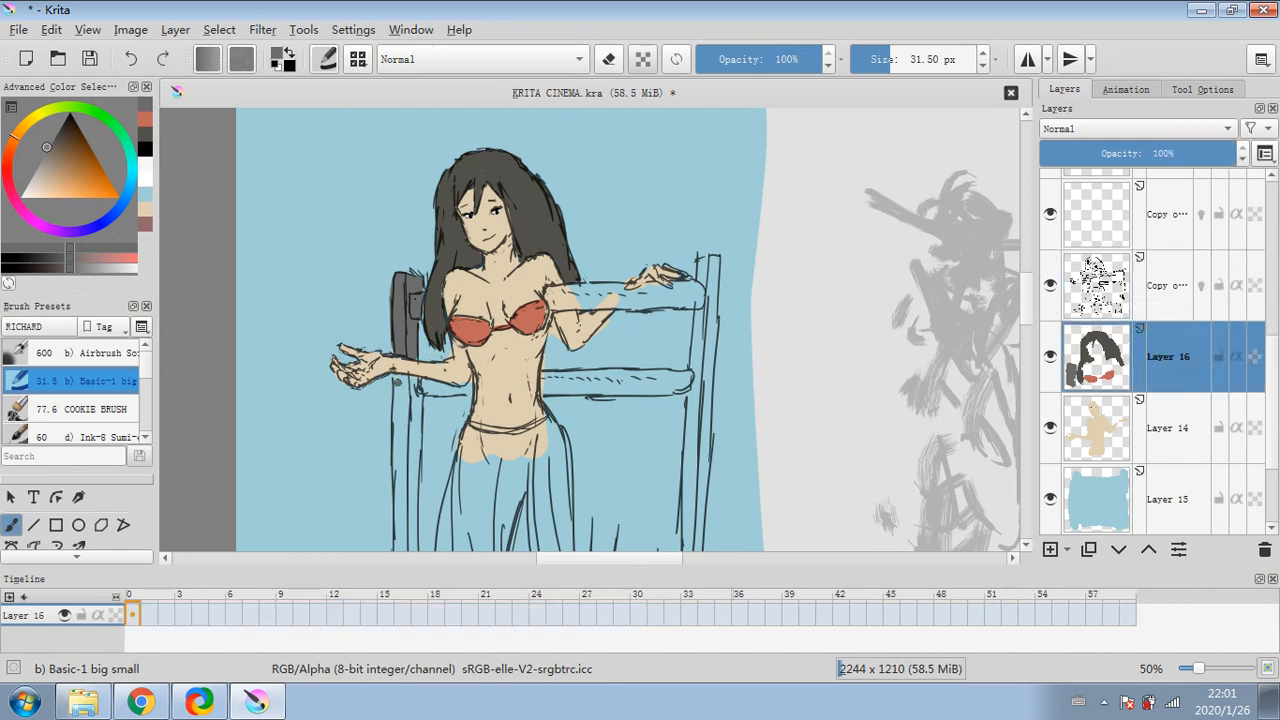
- Extend the grey fill down the fence post behind the open hand and along the short lower rail beside the waist
mouse_move(404, 382)
left_mouse_down()
mouse_move(398, 450)
mouse_move(428, 405)
left_mouse_up()
left_click_drag(1030, 283, 1026, 284)
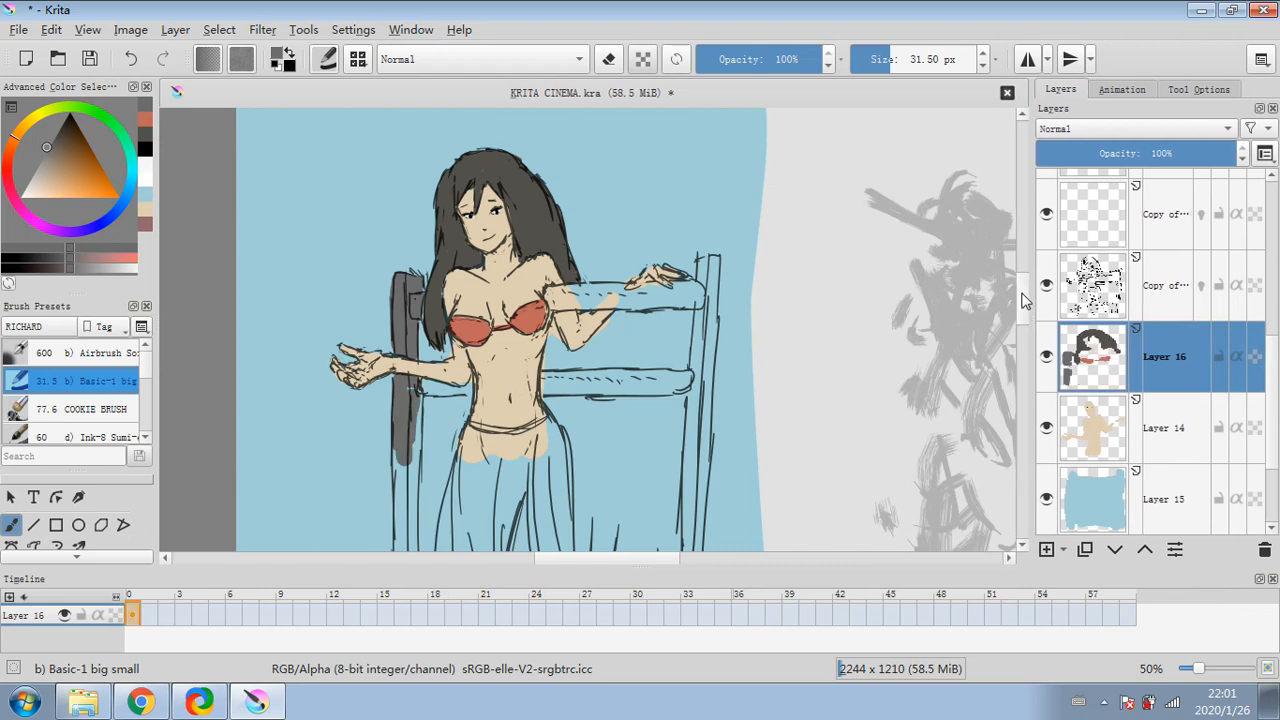
scroll(1020, 294, "down", 3)
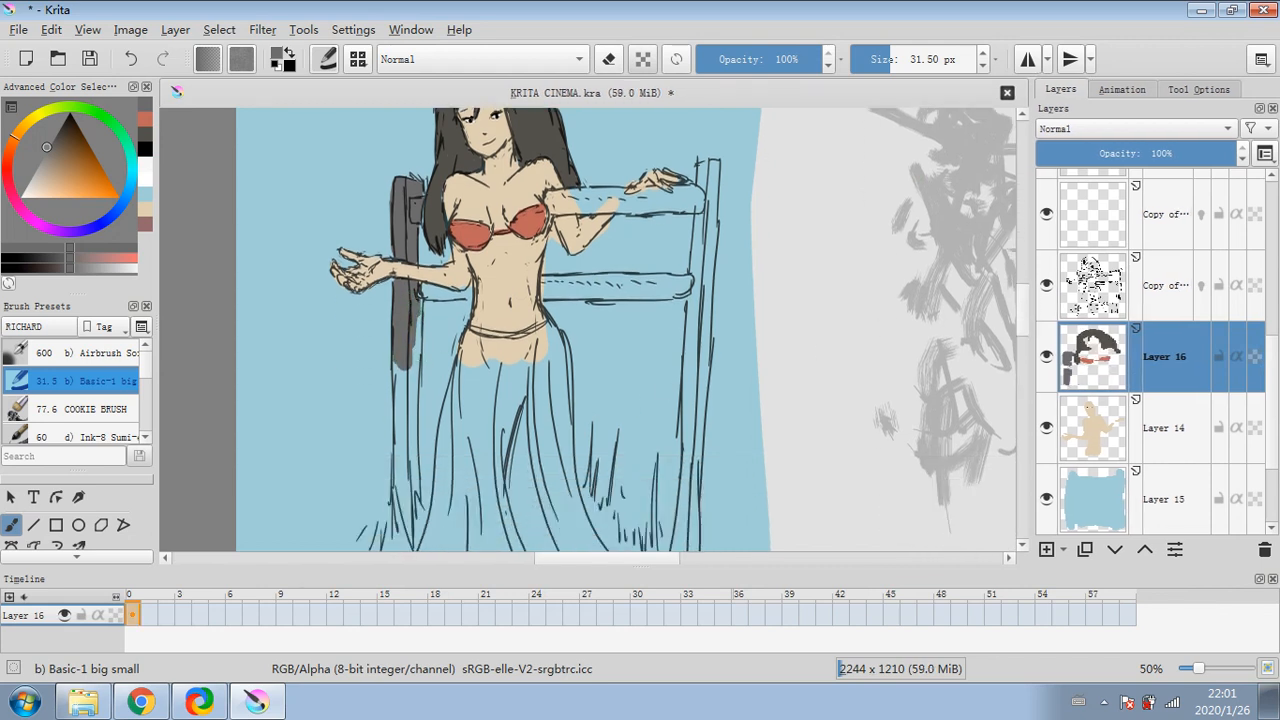
mouse_move(400, 360)
left_mouse_down()
mouse_move(404, 404)
mouse_move(416, 320)
mouse_move(408, 530)
left_mouse_up()
left_click_drag(410, 460, 412, 500)
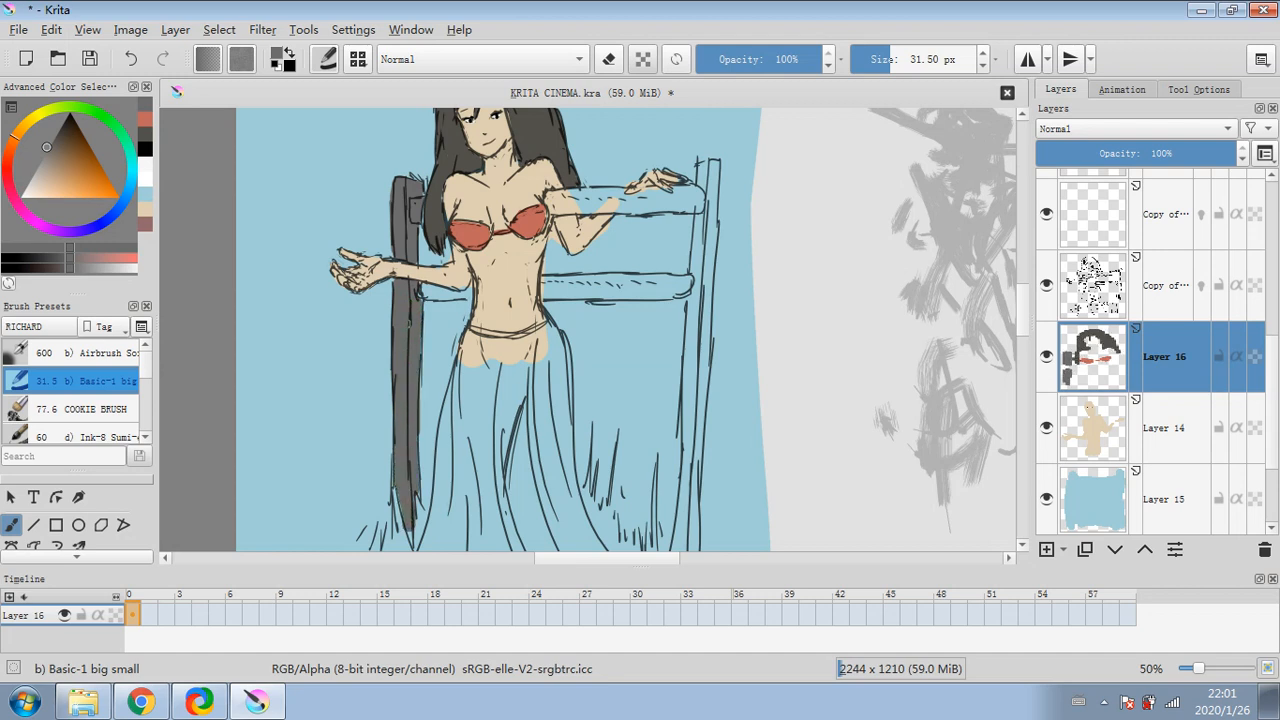
left_click_drag(418, 290, 454, 292)
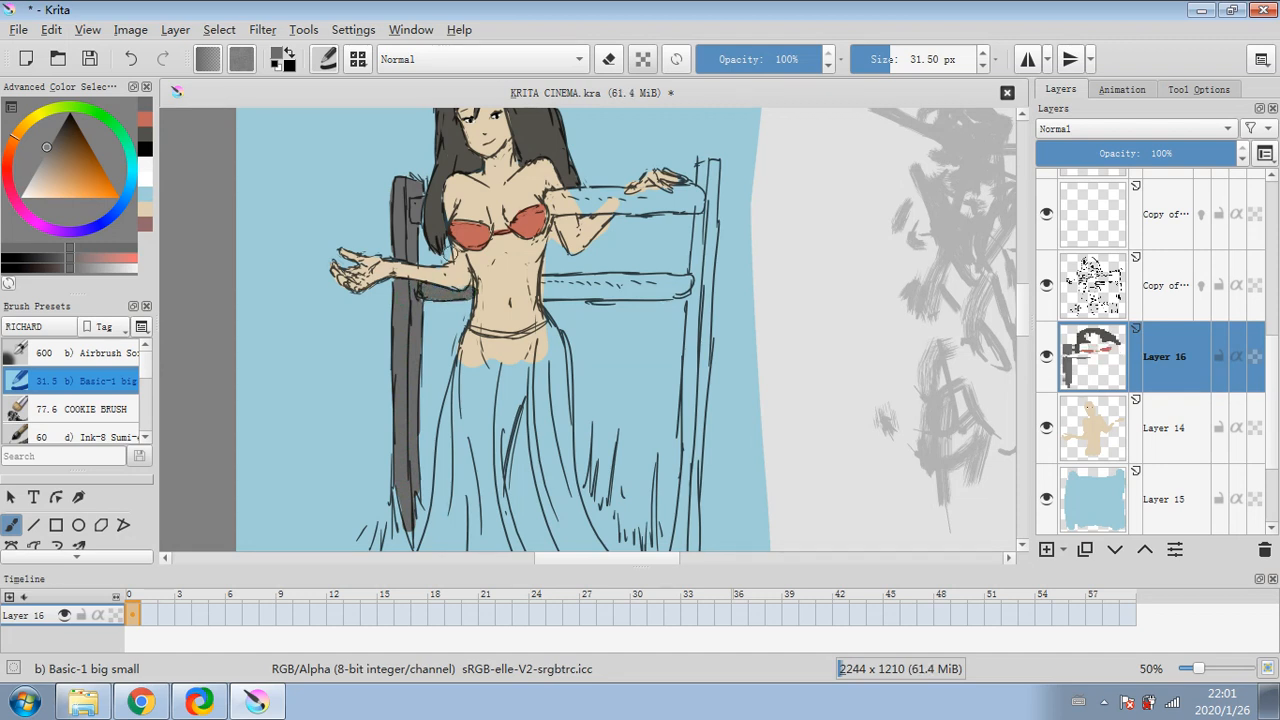
- Paint both long fence rails and the opposite post grey down to the canvas edge on Layer 16
mouse_move(551, 206)
left_mouse_down()
mouse_move(652, 197)
mouse_move(590, 192)
mouse_move(550, 195)
mouse_move(578, 210)
mouse_move(672, 208)
mouse_move(625, 197)
mouse_move(684, 202)
mouse_move(681, 191)
mouse_move(702, 204)
mouse_move(702, 164)
mouse_move(714, 172)
mouse_move(700, 280)
left_mouse_up()
key("ctrl+z")
left_click_drag(708, 220, 702, 296)
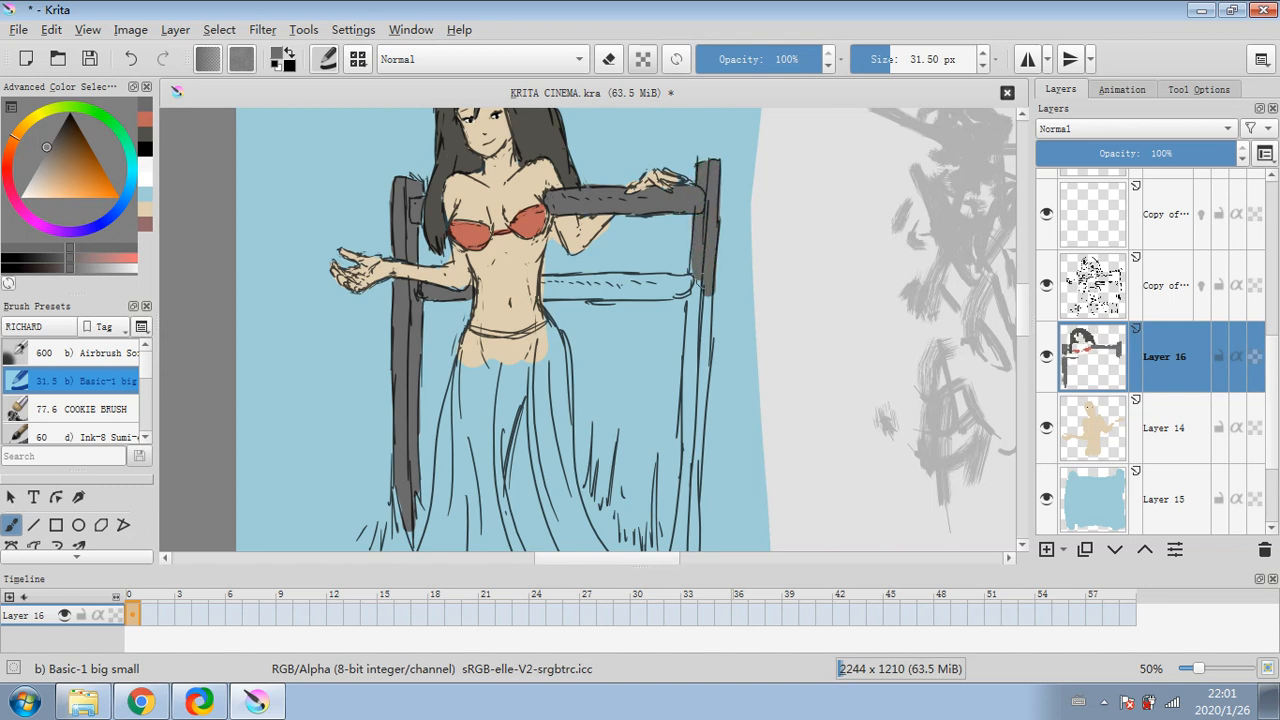
mouse_move(570, 285)
left_mouse_down()
mouse_move(658, 279)
mouse_move(688, 296)
mouse_move(699, 280)
mouse_move(683, 257)
mouse_move(718, 299)
mouse_move(698, 296)
mouse_move(687, 330)
mouse_move(686, 354)
mouse_move(701, 286)
mouse_move(684, 516)
left_mouse_up()
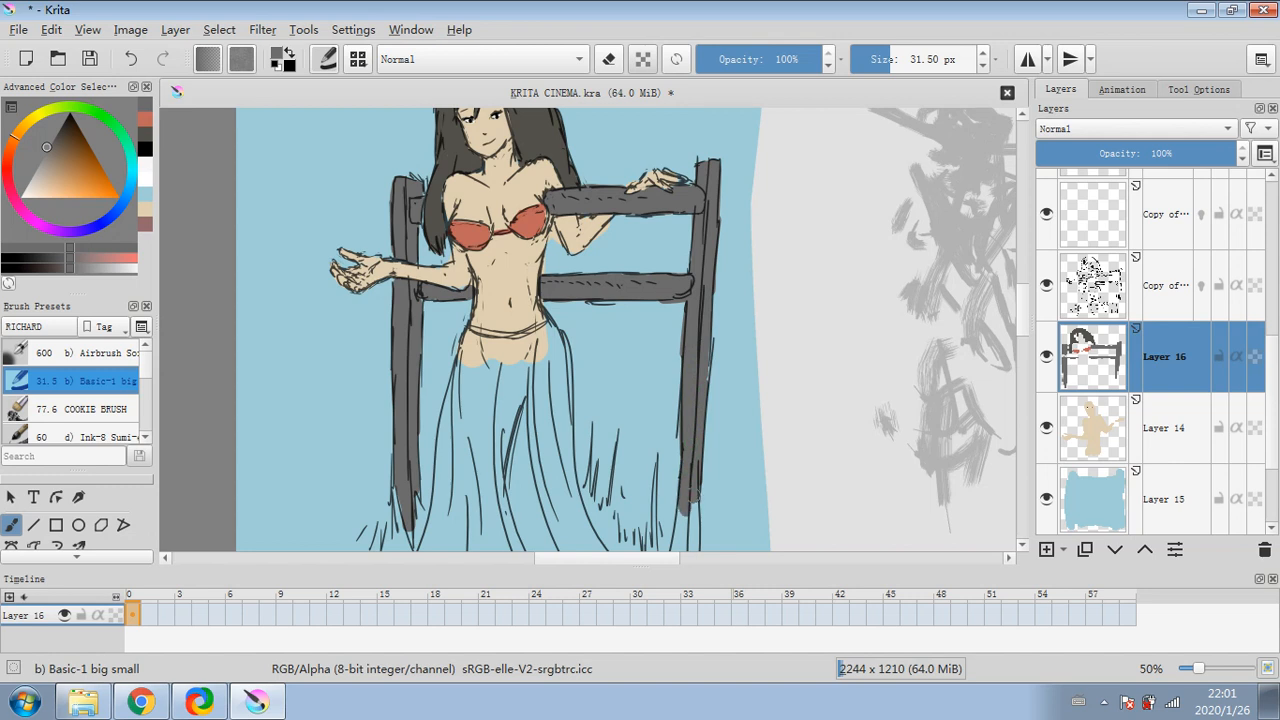
scroll(1022, 350, "down", 2)
left_click_drag(676, 384, 697, 444)
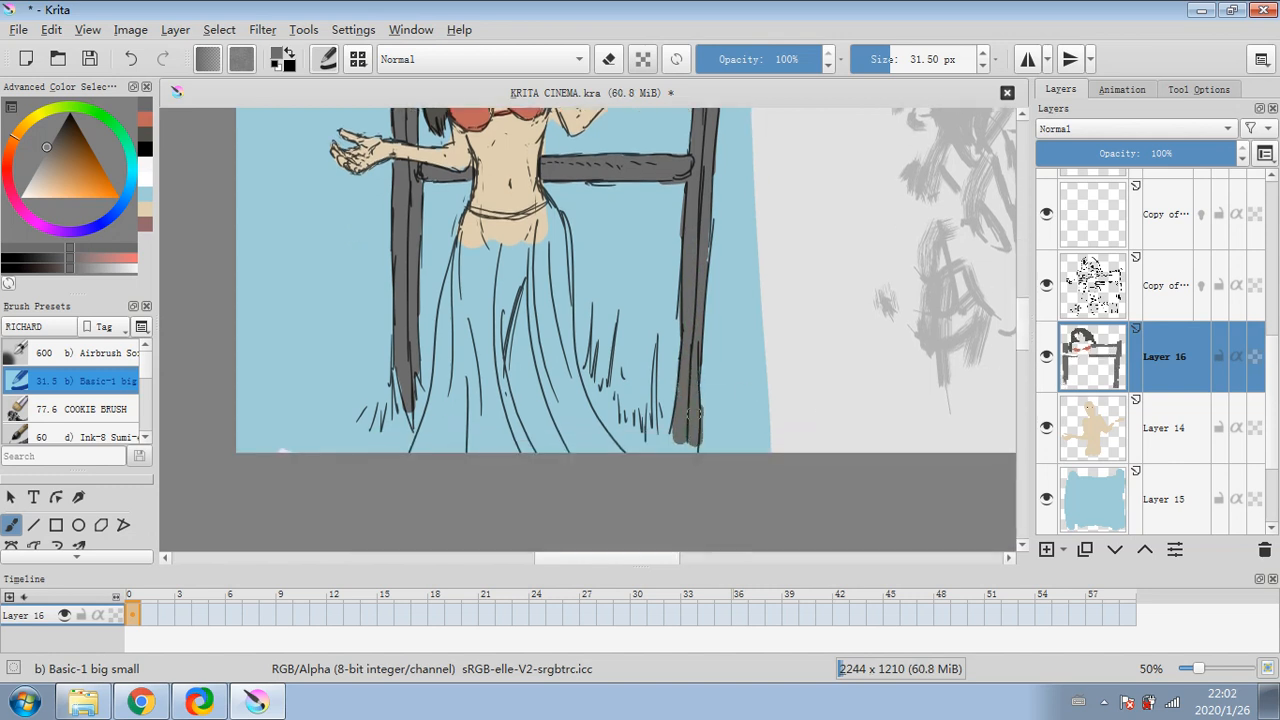
- Pick a light pink and fill the whole long skirt on Layer 16, painting over the trial mauve at the waist
left_click(25, 212)
left_click(48, 177)
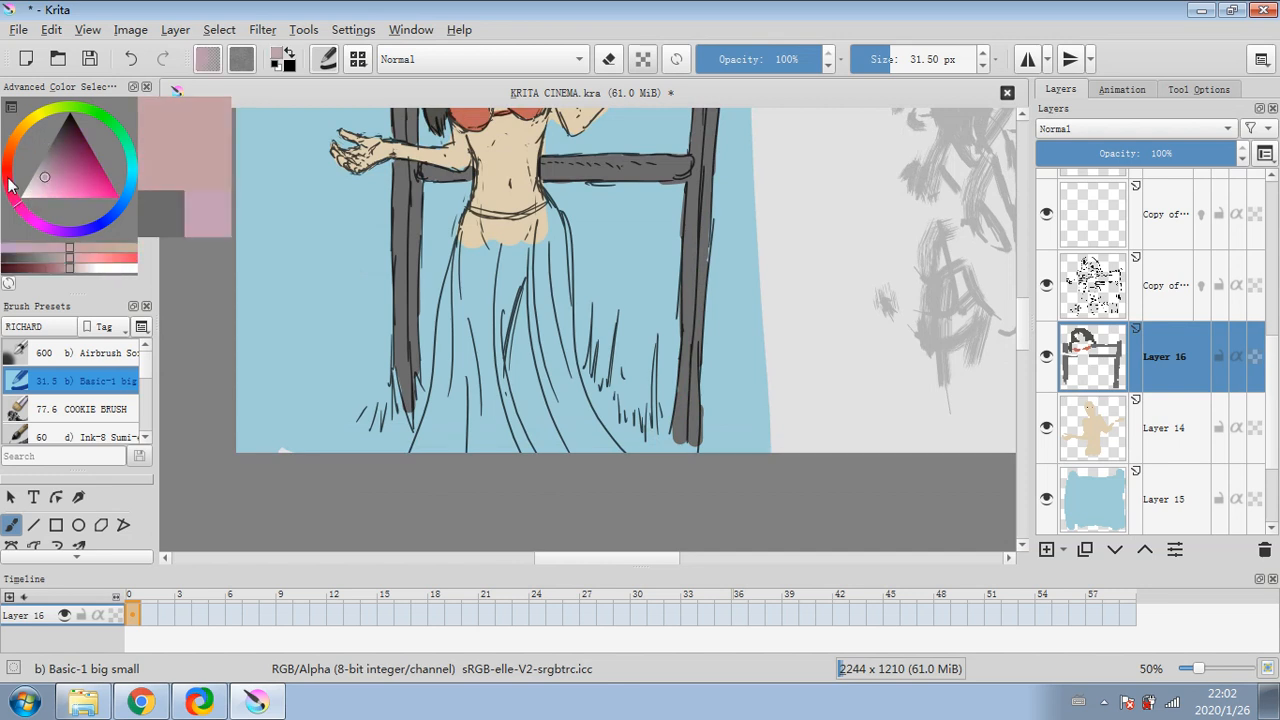
left_click_drag(56, 183, 50, 174)
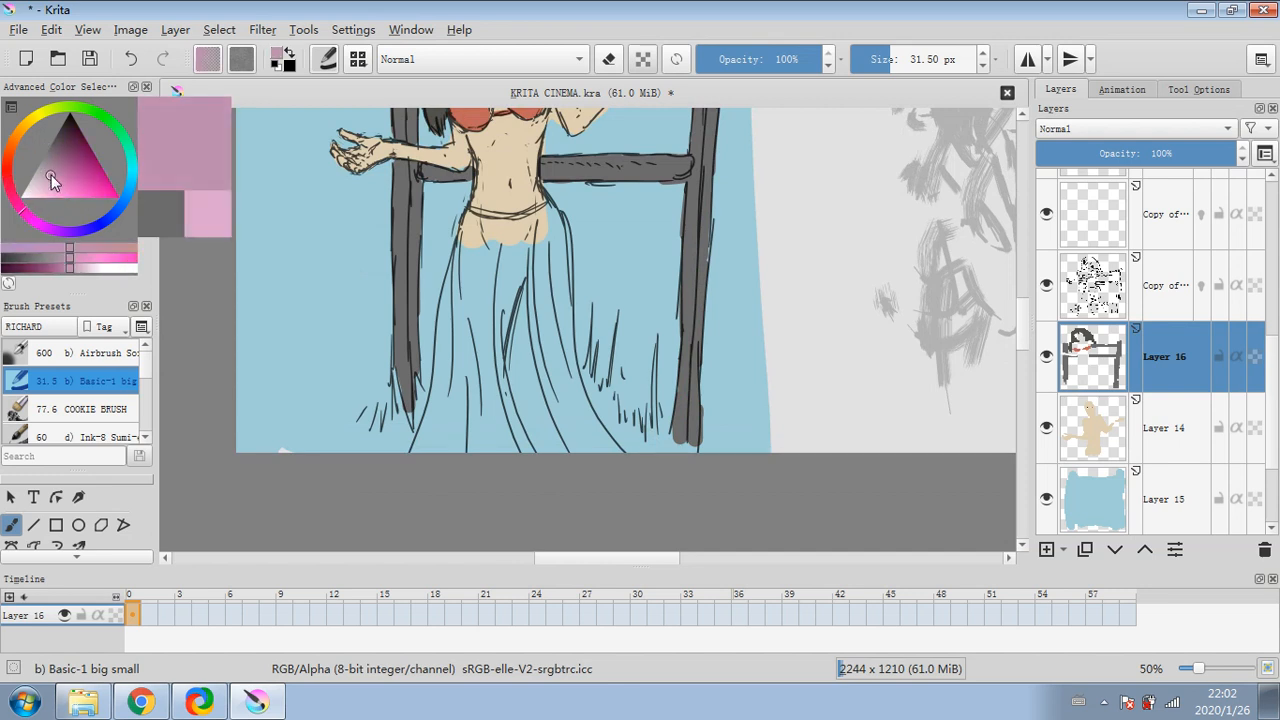
mouse_move(476, 226)
left_mouse_down()
mouse_move(500, 227)
mouse_move(478, 219)
left_mouse_up()
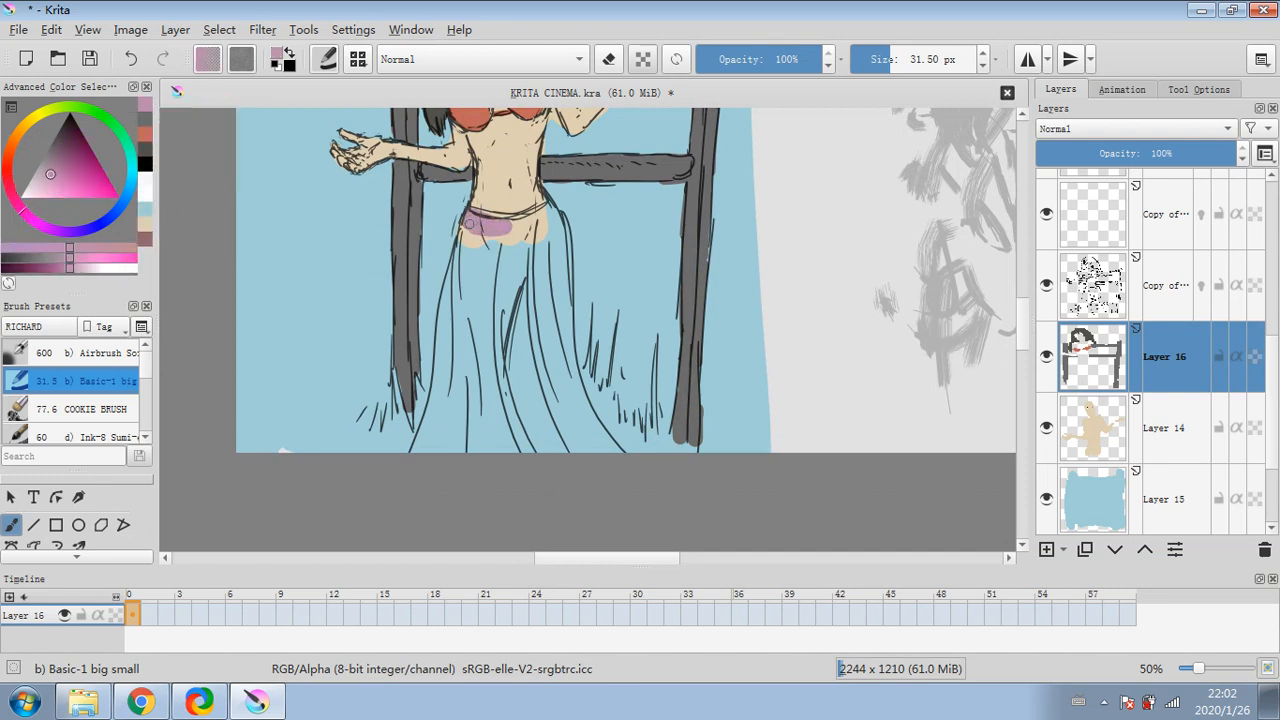
left_click_drag(50, 183, 51, 187)
mouse_move(465, 240)
left_mouse_down()
mouse_move(453, 277)
mouse_move(448, 395)
mouse_move(447, 326)
mouse_move(424, 430)
mouse_move(451, 361)
mouse_move(462, 440)
mouse_move(443, 437)
mouse_move(447, 453)
mouse_move(469, 383)
mouse_move(495, 447)
mouse_move(495, 408)
mouse_move(538, 447)
mouse_move(538, 402)
mouse_move(586, 449)
mouse_move(598, 452)
mouse_move(575, 418)
mouse_move(618, 452)
mouse_move(559, 341)
mouse_move(528, 343)
mouse_move(527, 418)
mouse_move(474, 297)
mouse_move(468, 326)
mouse_move(471, 267)
mouse_move(508, 327)
mouse_move(501, 267)
mouse_move(533, 298)
mouse_move(541, 243)
mouse_move(490, 233)
mouse_move(507, 226)
mouse_move(481, 212)
mouse_move(518, 224)
mouse_move(540, 212)
mouse_move(552, 230)
mouse_move(525, 237)
mouse_move(548, 333)
mouse_move(557, 253)
mouse_move(565, 363)
mouse_move(563, 286)
mouse_move(535, 361)
mouse_move(547, 236)
left_mouse_up()
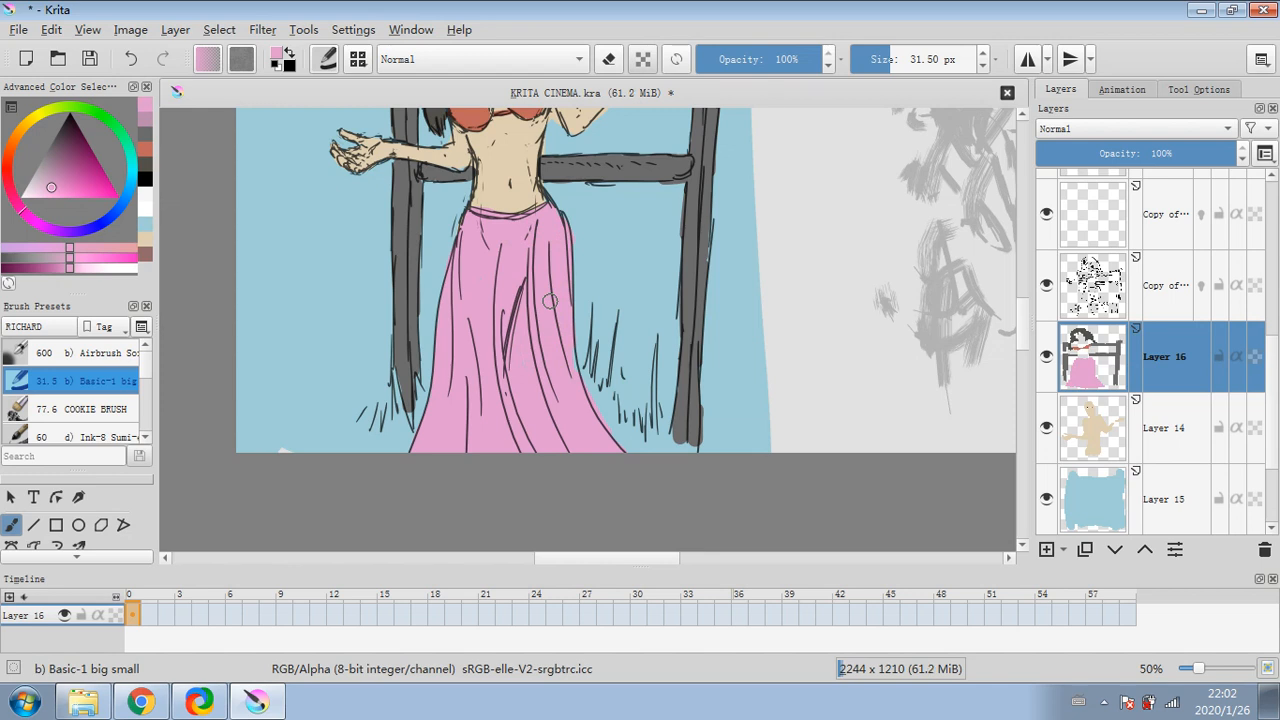
- Pick a muted green and paint grass patches on both sides of the skirt's hem on Layer 14
left_click(1168, 442)
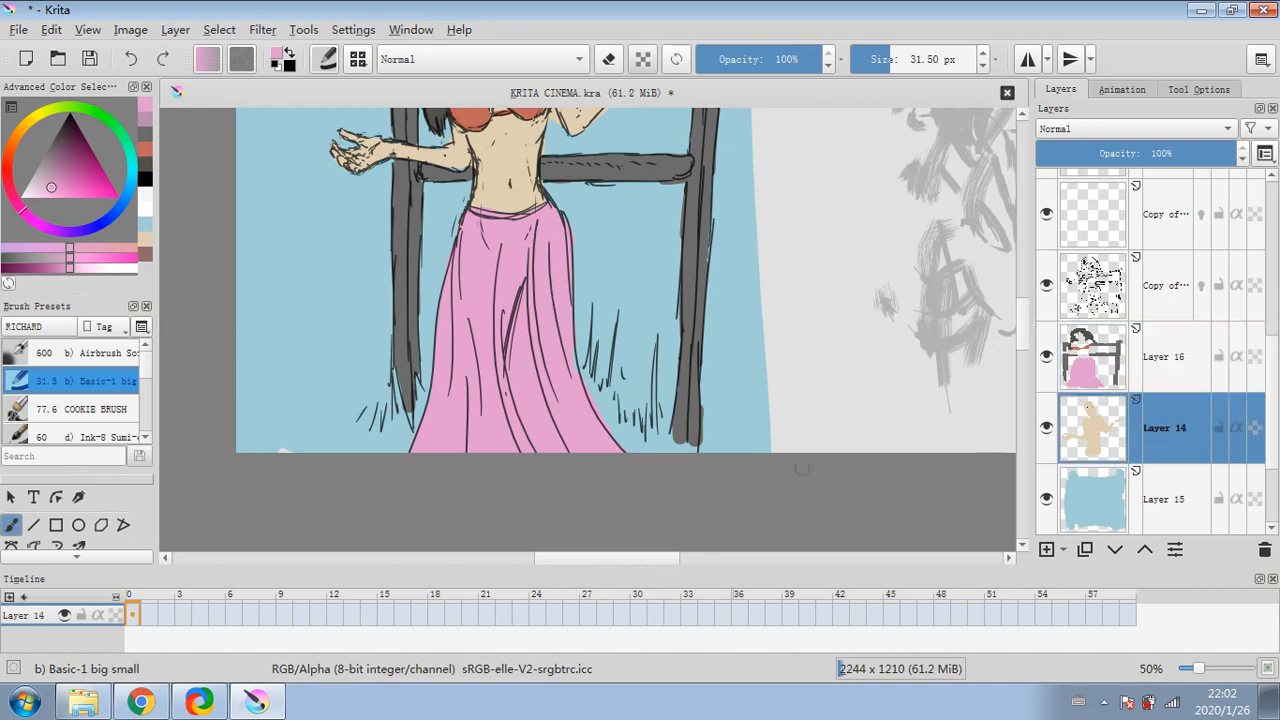
left_click_drag(70, 122, 104, 117)
left_click_drag(64, 176, 54, 163)
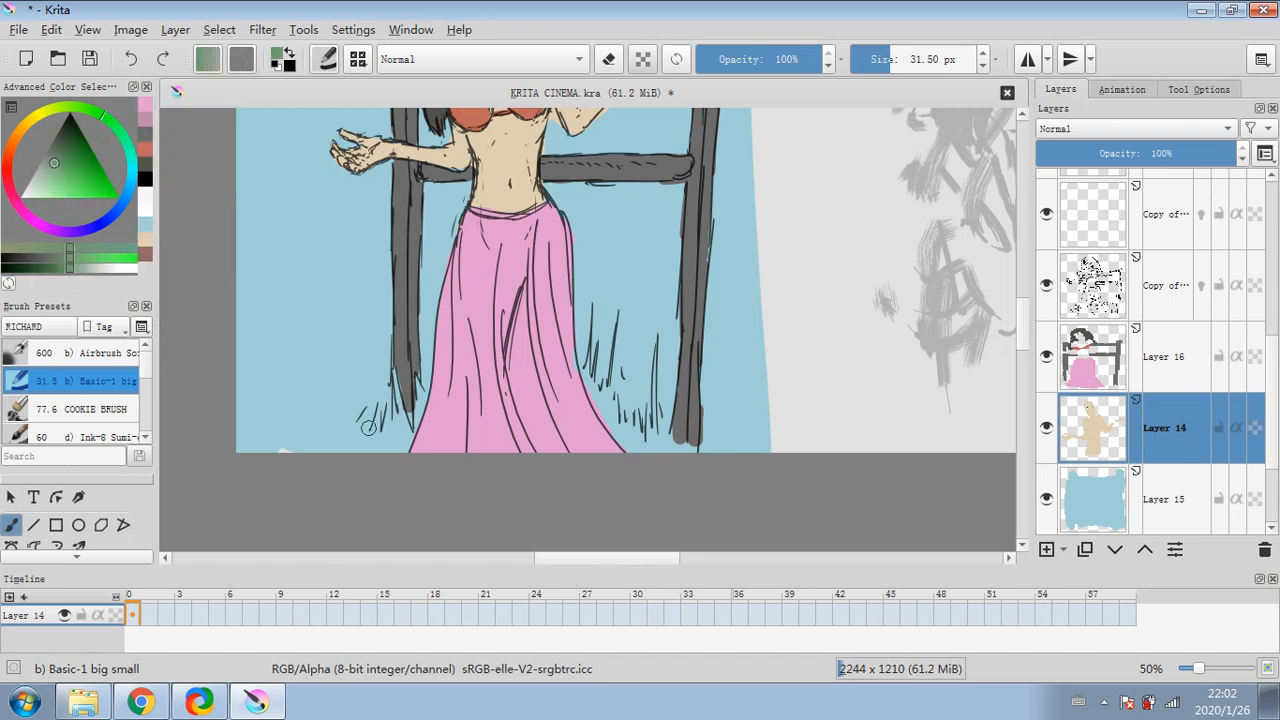
mouse_move(352, 442)
left_mouse_down()
mouse_move(404, 400)
mouse_move(416, 420)
left_mouse_up()
mouse_move(622, 444)
left_mouse_down()
mouse_move(592, 400)
mouse_move(620, 445)
mouse_move(660, 420)
mouse_move(665, 443)
left_mouse_up()
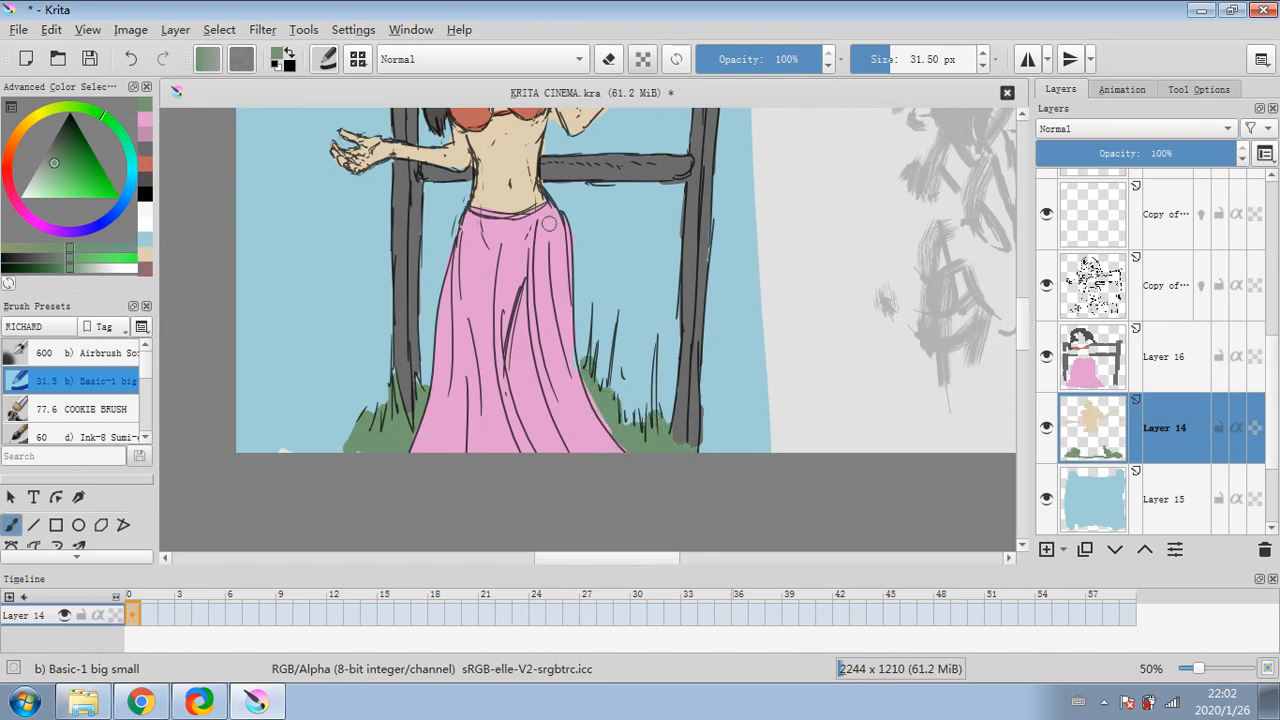
- Add a new layer directly above Layer 15 and paint a greyer green grass area behind the fence and skirt
left_click(1163, 499)
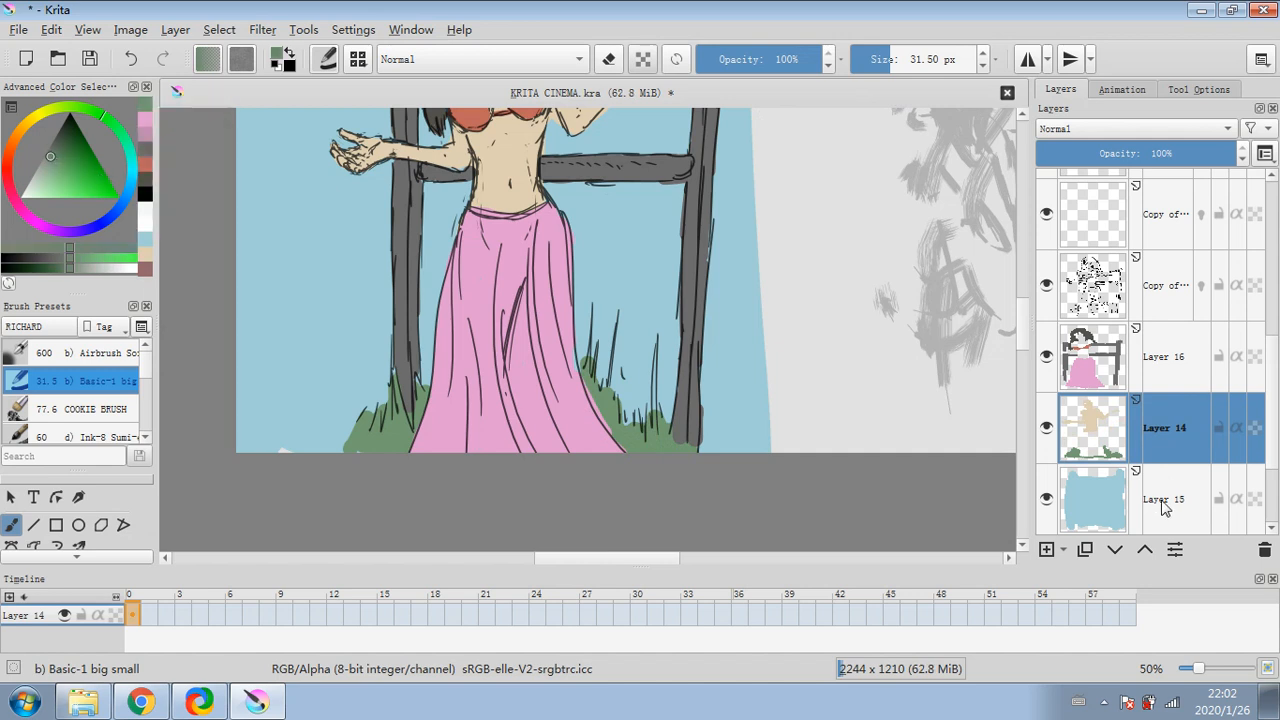
left_click(1046, 549)
mouse_move(596, 364)
left_mouse_down()
mouse_move(584, 334)
mouse_move(606, 368)
mouse_move(652, 390)
mouse_move(670, 366)
left_mouse_up()
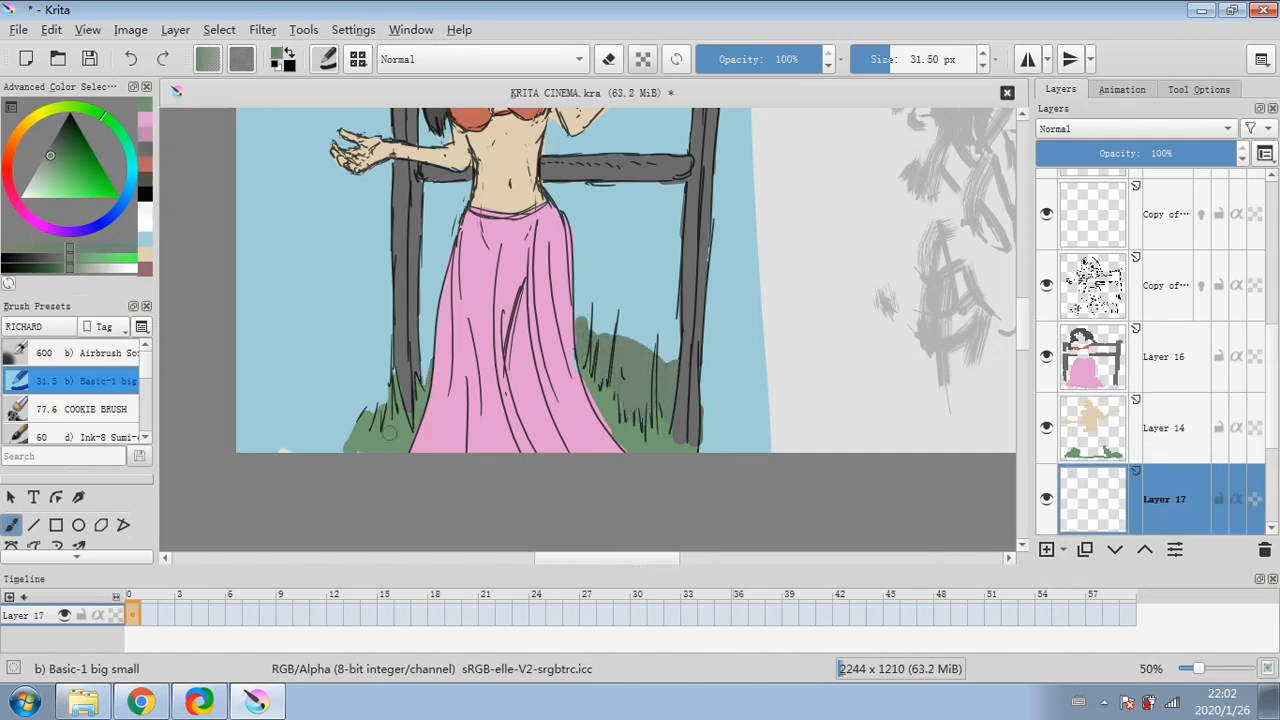
mouse_move(388, 400)
left_mouse_down()
mouse_move(351, 430)
mouse_move(367, 380)
mouse_move(484, 350)
mouse_move(438, 345)
mouse_move(461, 337)
mouse_move(360, 432)
mouse_move(354, 356)
left_mouse_up()
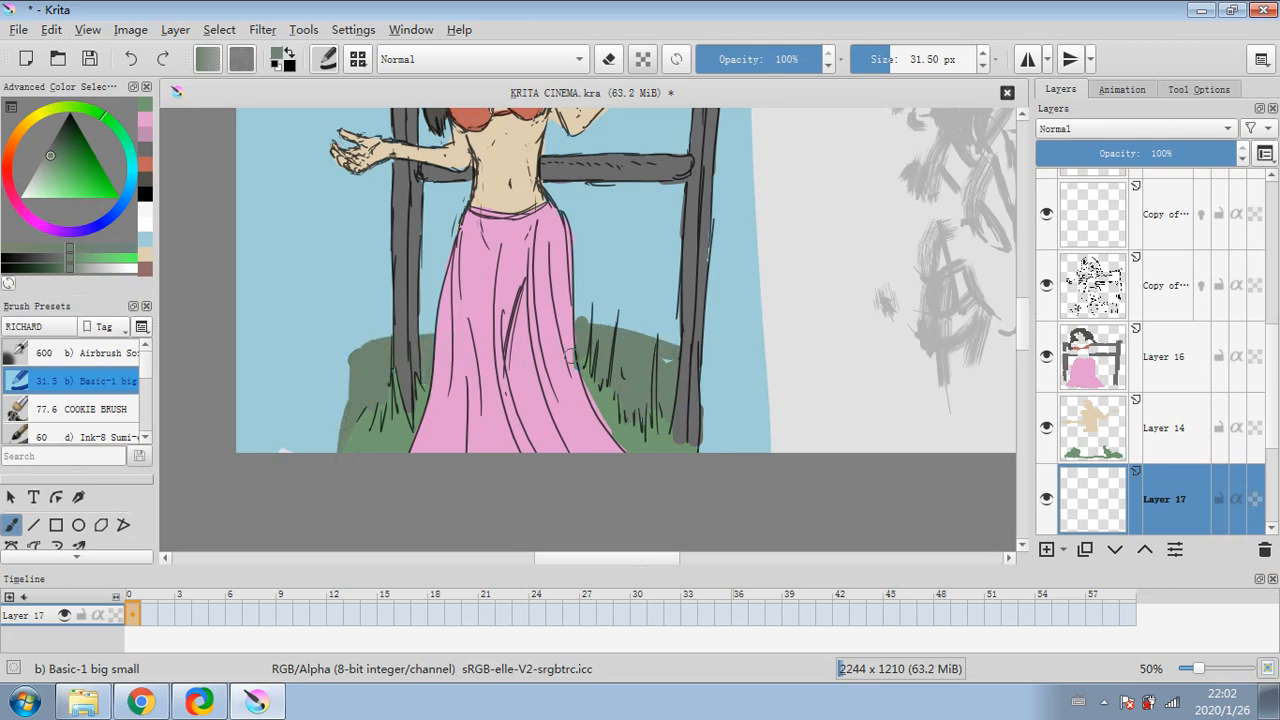
mouse_move(440, 345)
left_mouse_down()
mouse_move(368, 338)
mouse_move(705, 345)
mouse_move(386, 332)
left_mouse_up()
- Set the brush to 9.34 px and paint thin grass blades along the upper edge of the background grass on both sides of the skirt
left_click(876, 62)
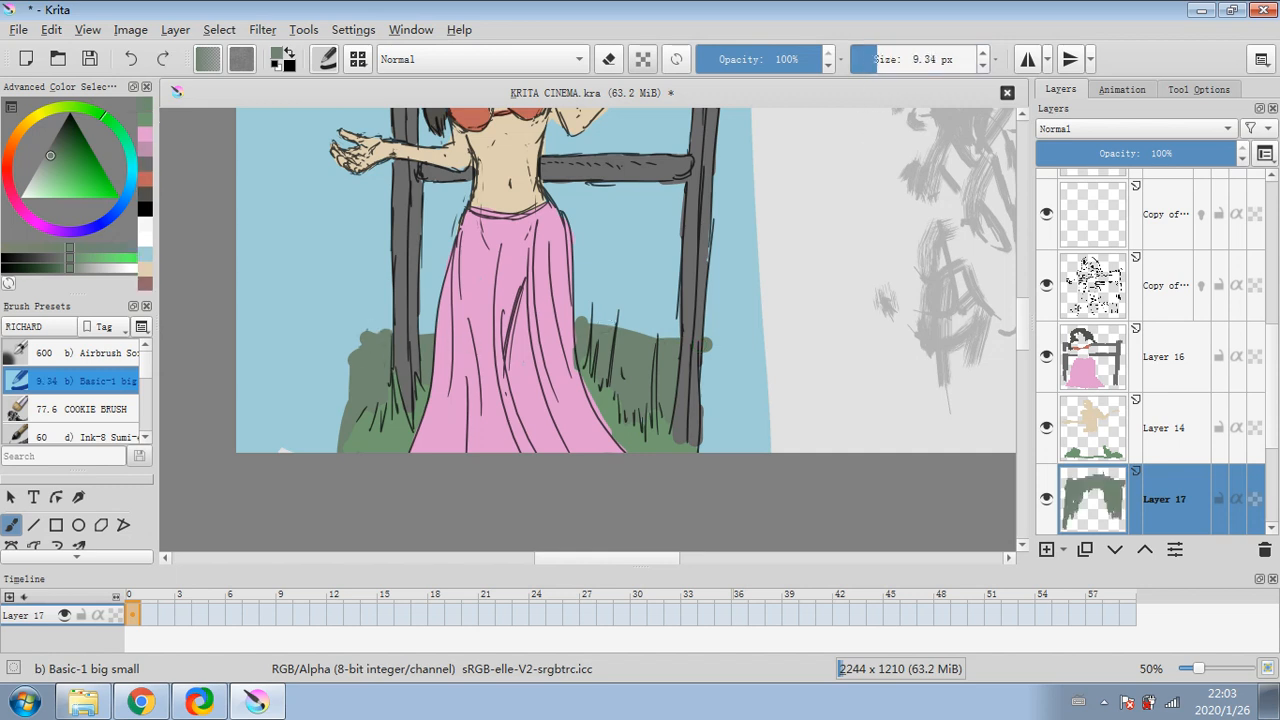
left_click_drag(353, 345, 357, 327)
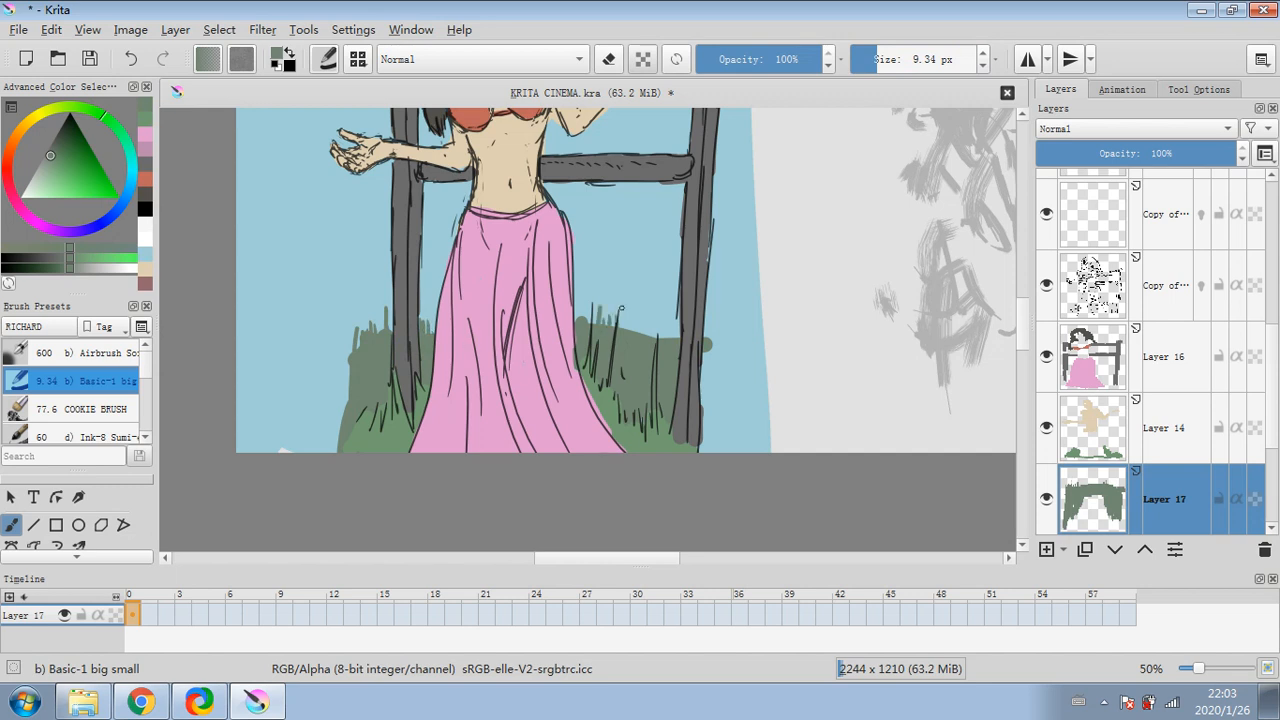
mouse_move(621, 308)
left_mouse_down()
mouse_move(628, 326)
mouse_move(654, 302)
mouse_move(646, 310)
left_mouse_up()
left_click_drag(614, 309, 615, 295)
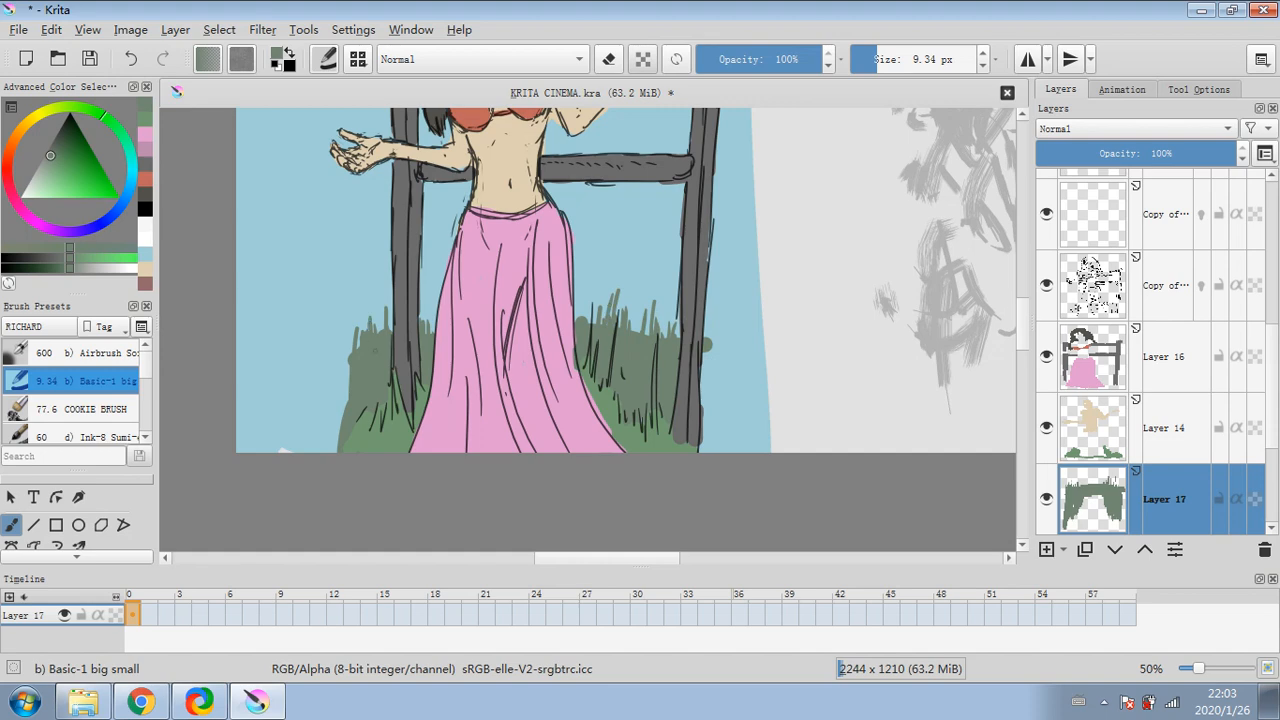
scroll(545, 308, "down", 2)
scroll(571, 322, "up", 3)
left_click_drag(606, 378, 654, 548)
- Erase stray lines on the 70% opacity line work layer around the torso, the skirt's waist and the lower fence rail
left_click(1147, 297)
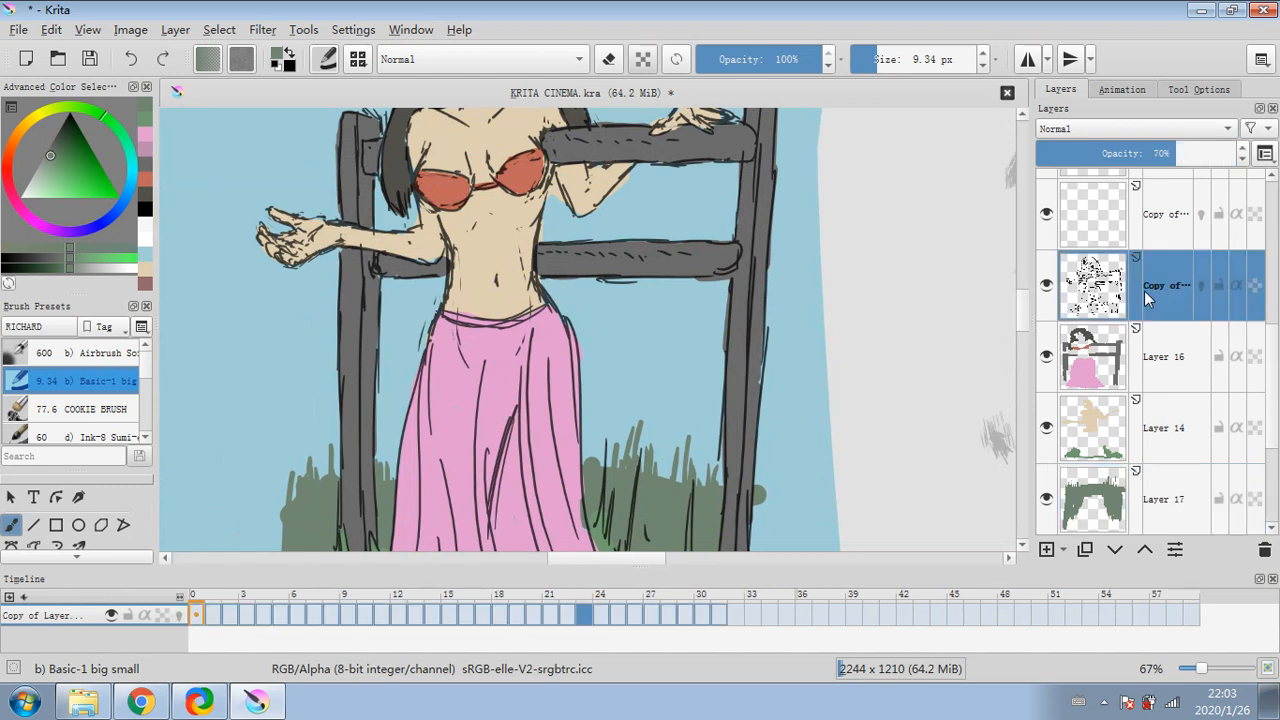
key("e")
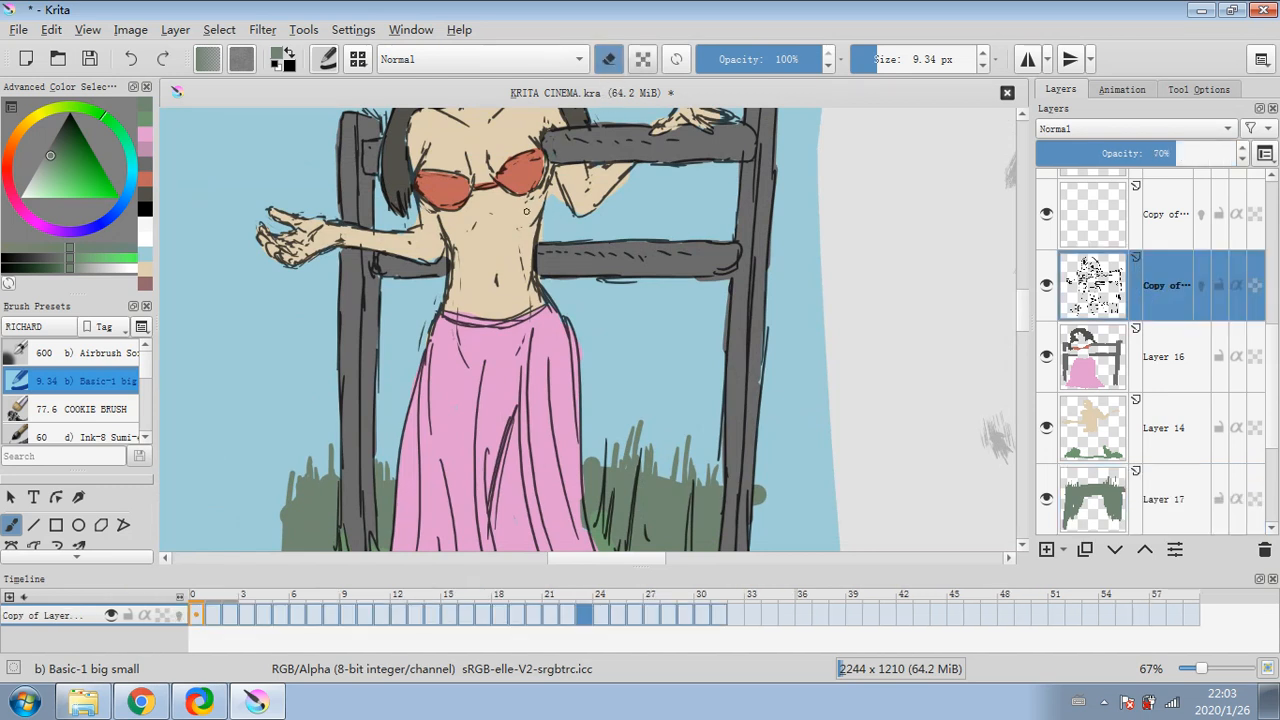
left_click(531, 198)
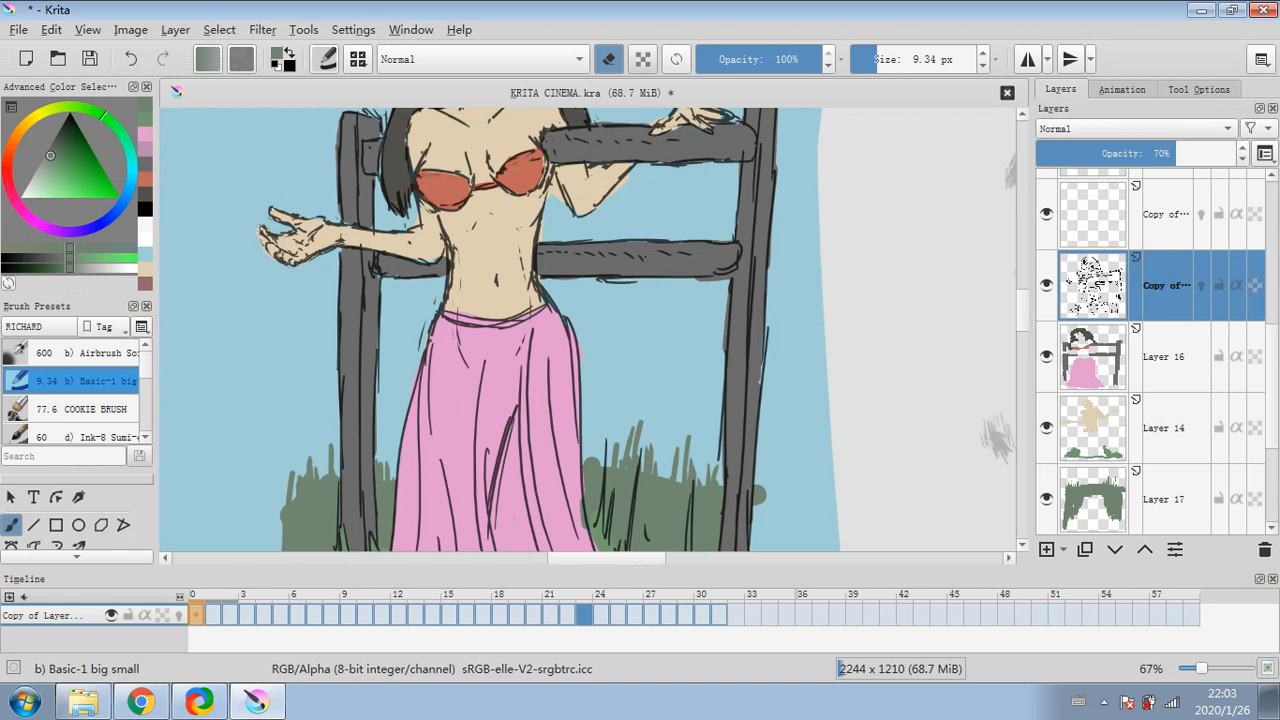
mouse_move(438, 330)
left_mouse_down()
mouse_move(416, 344)
mouse_move(460, 330)
left_mouse_up()
left_click_drag(631, 283, 618, 281)
left_click_drag(581, 240, 567, 238)
- Erase the remaining stray lines where the lower rail meets the fence post and around the hand resting on the top rail
scroll(1012, 326, "up", 3)
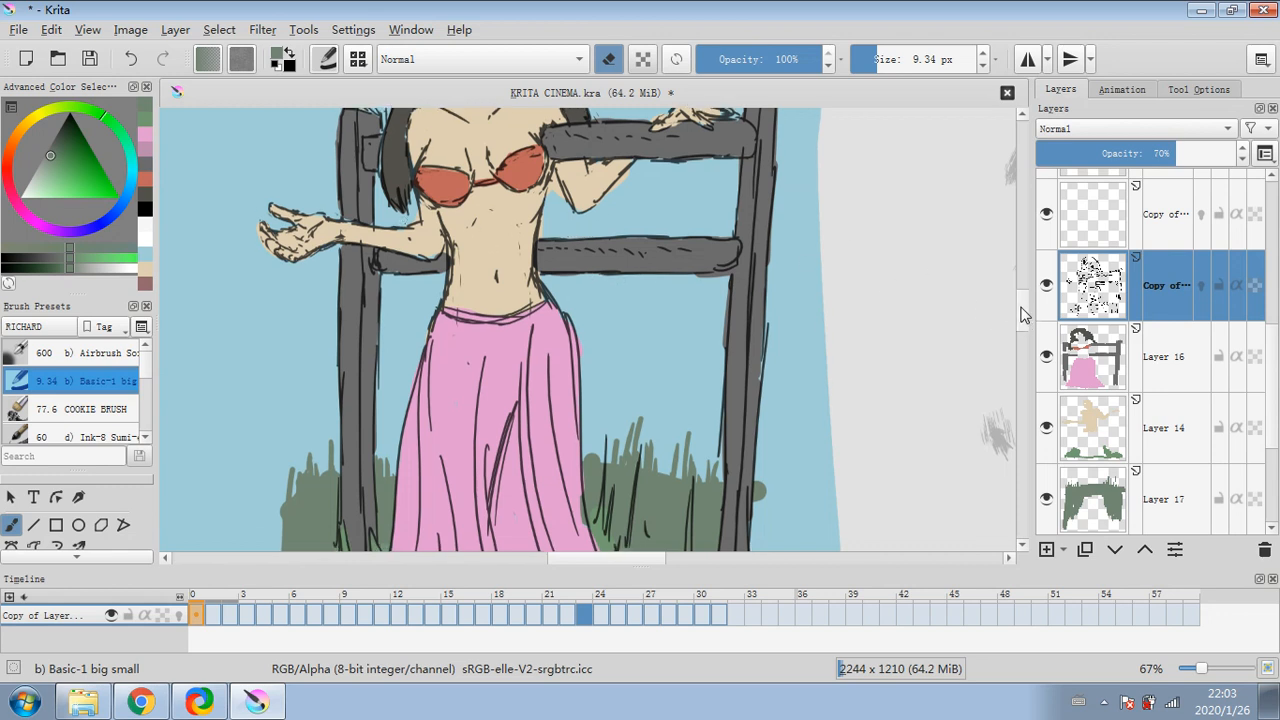
left_click_drag(376, 266, 356, 266)
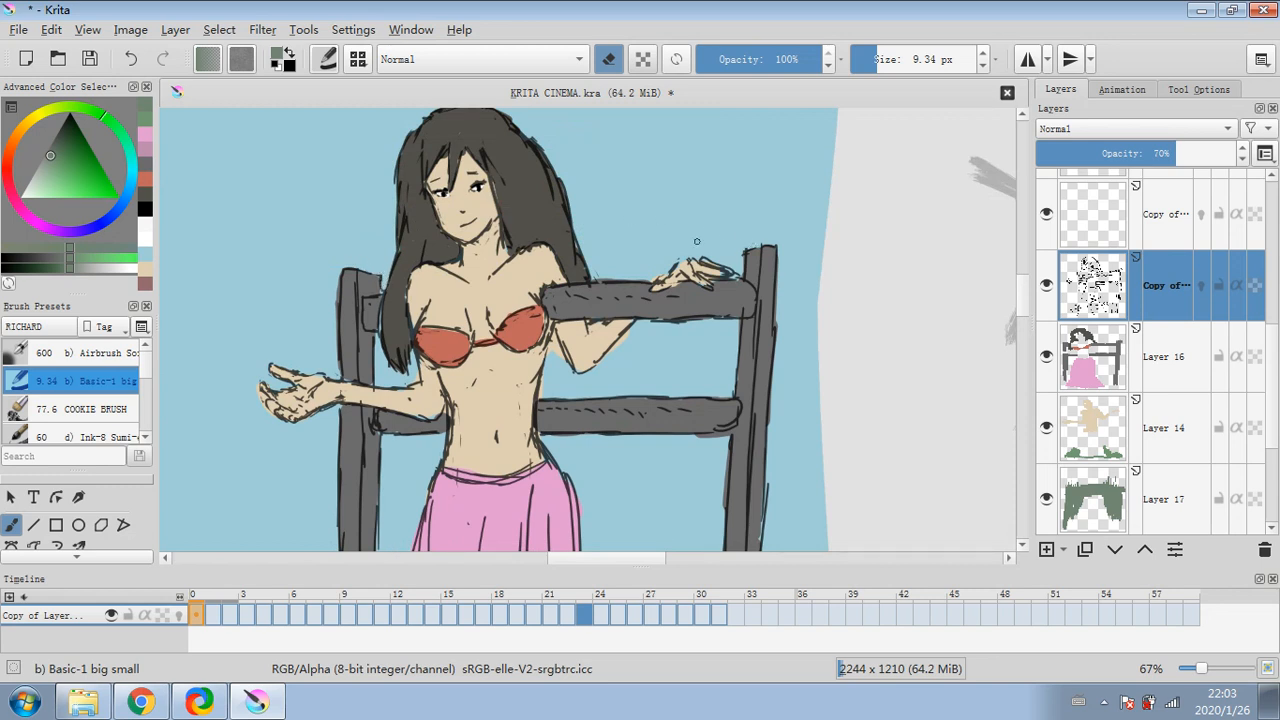
mouse_move(658, 277)
left_mouse_down()
mouse_move(719, 250)
mouse_move(702, 256)
mouse_move(722, 263)
mouse_move(700, 259)
mouse_move(739, 273)
left_mouse_up()
- Switch from erasing to painting in black with a 1.75 px brush
scroll(686, 266, "up", 3)
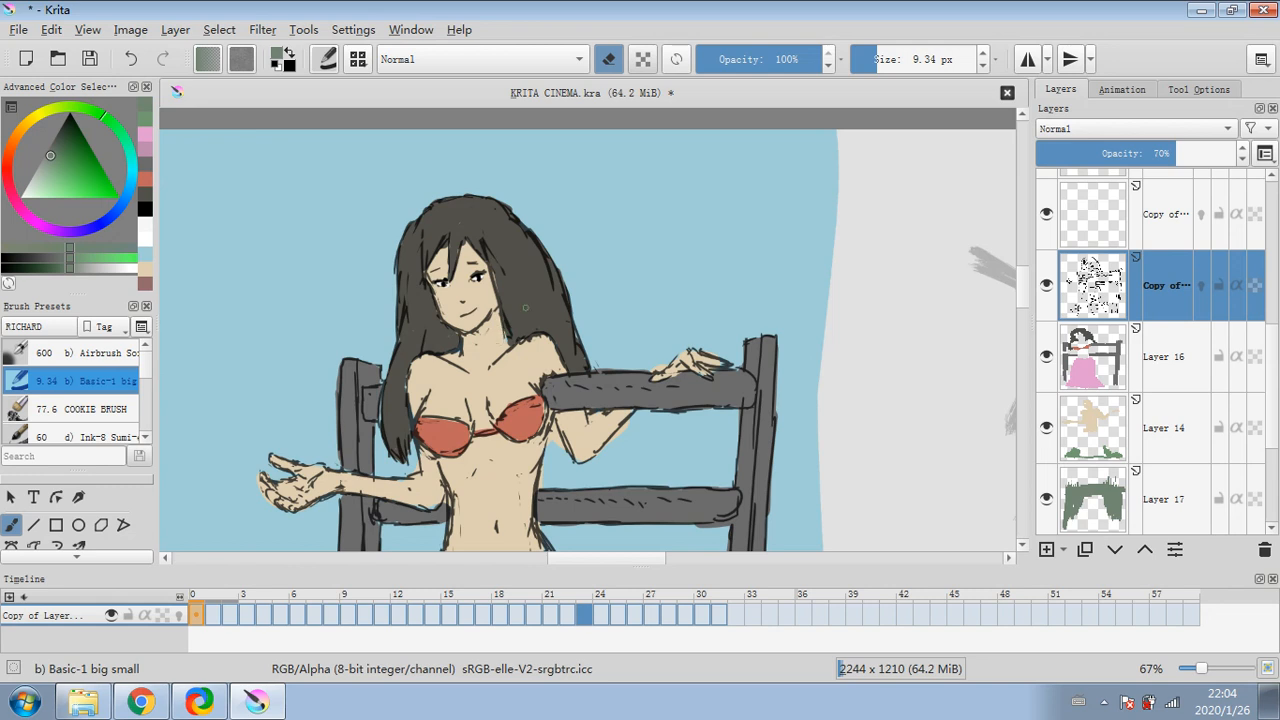
key("e")
left_click(69, 115)
left_click_drag(871, 60, 864, 60)
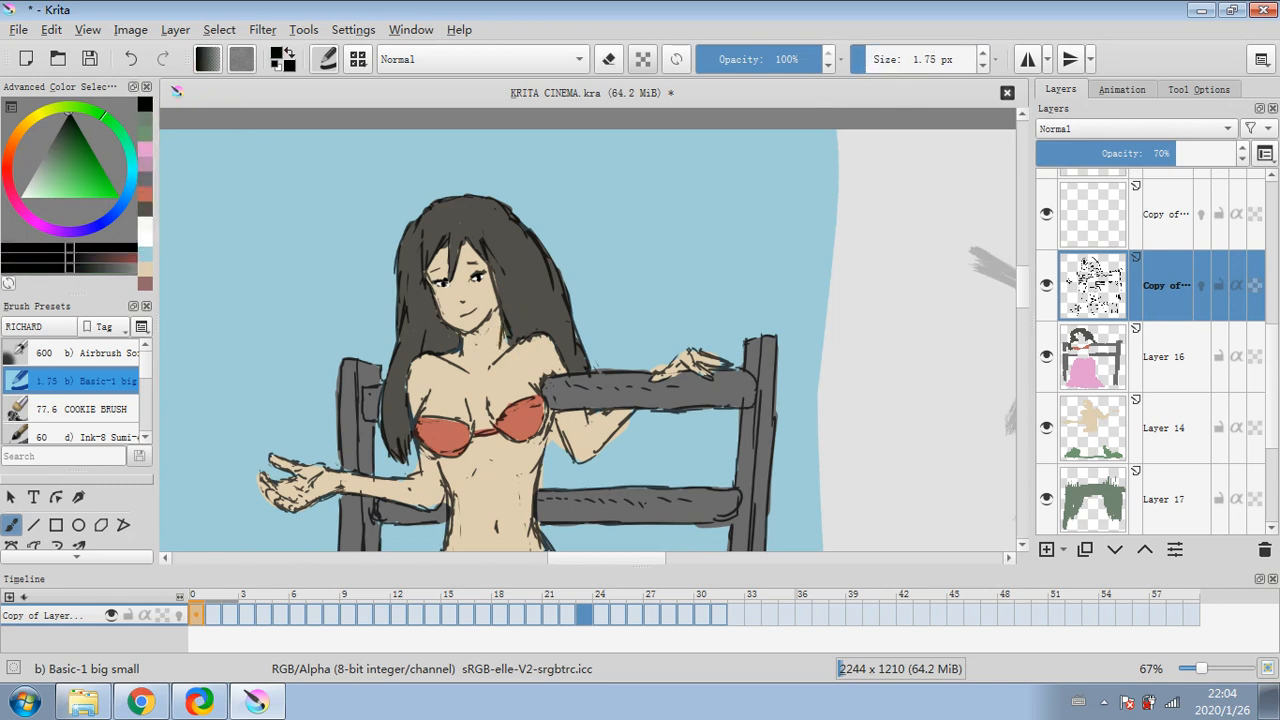
- Erase the skin colour spilling past the bent forearm below the top rail on Layer 14, using an 11.48 px eraser
left_click(1160, 428)
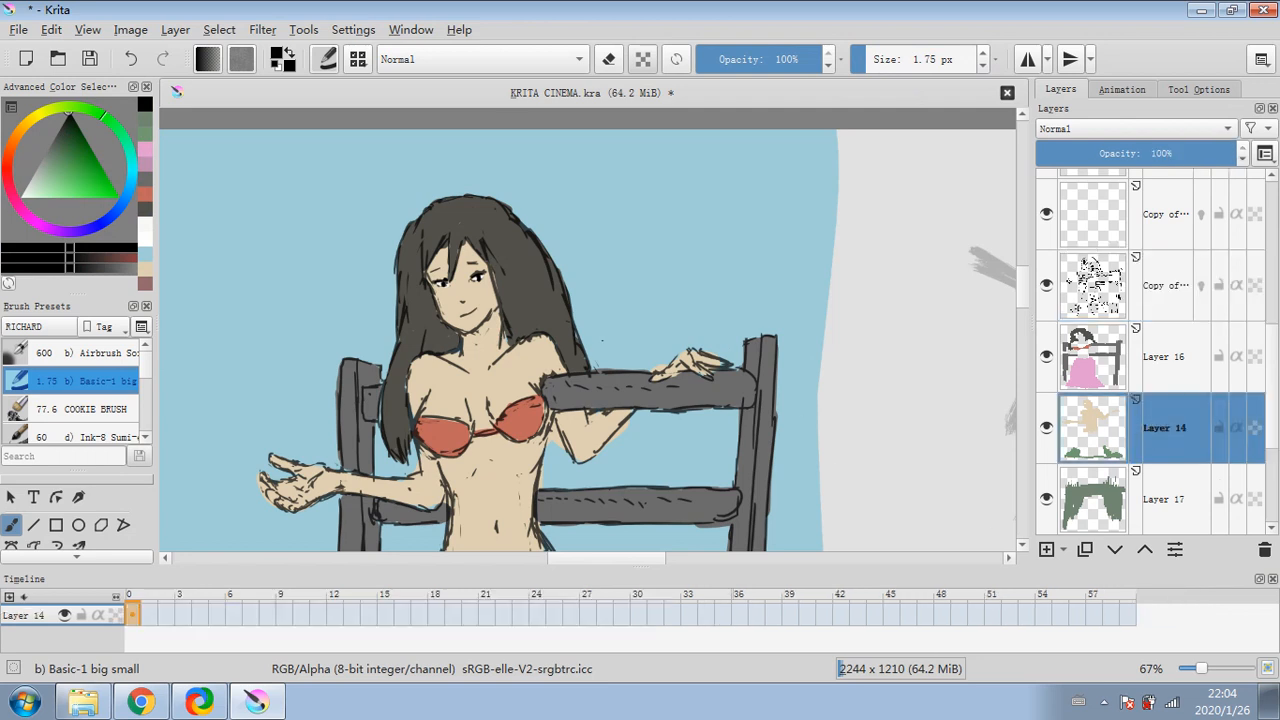
left_click(608, 59)
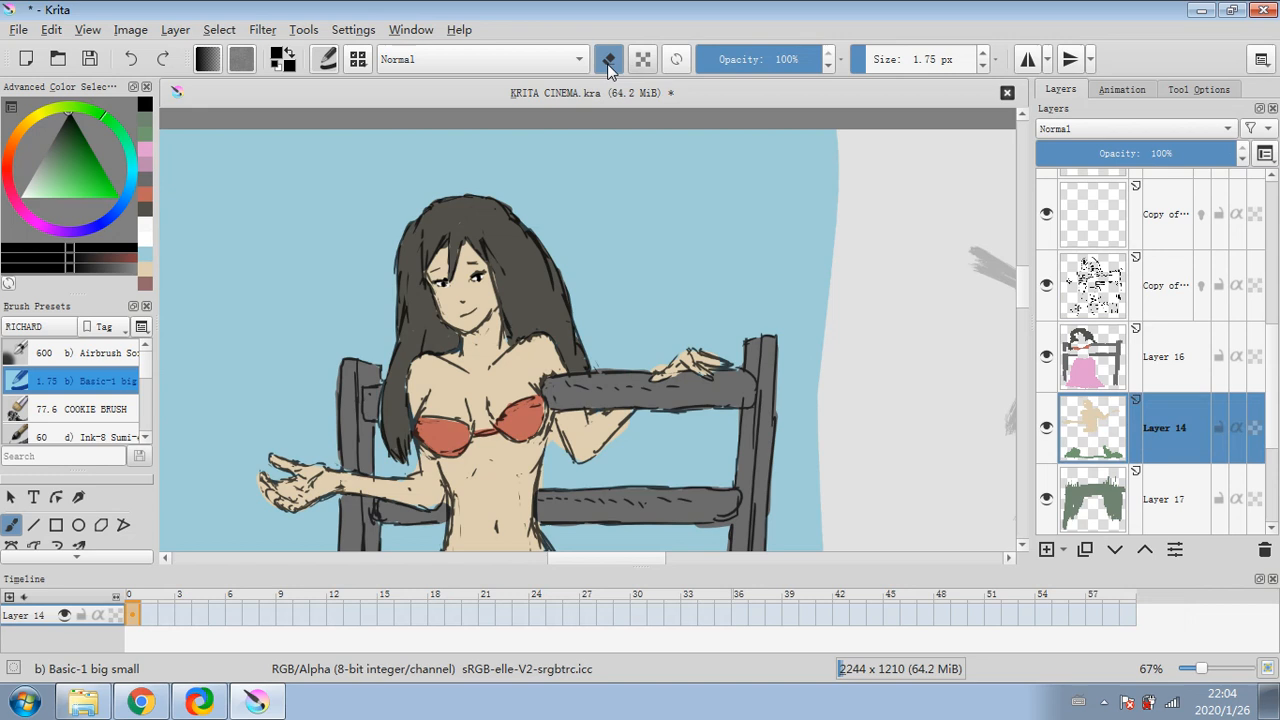
left_click(878, 60)
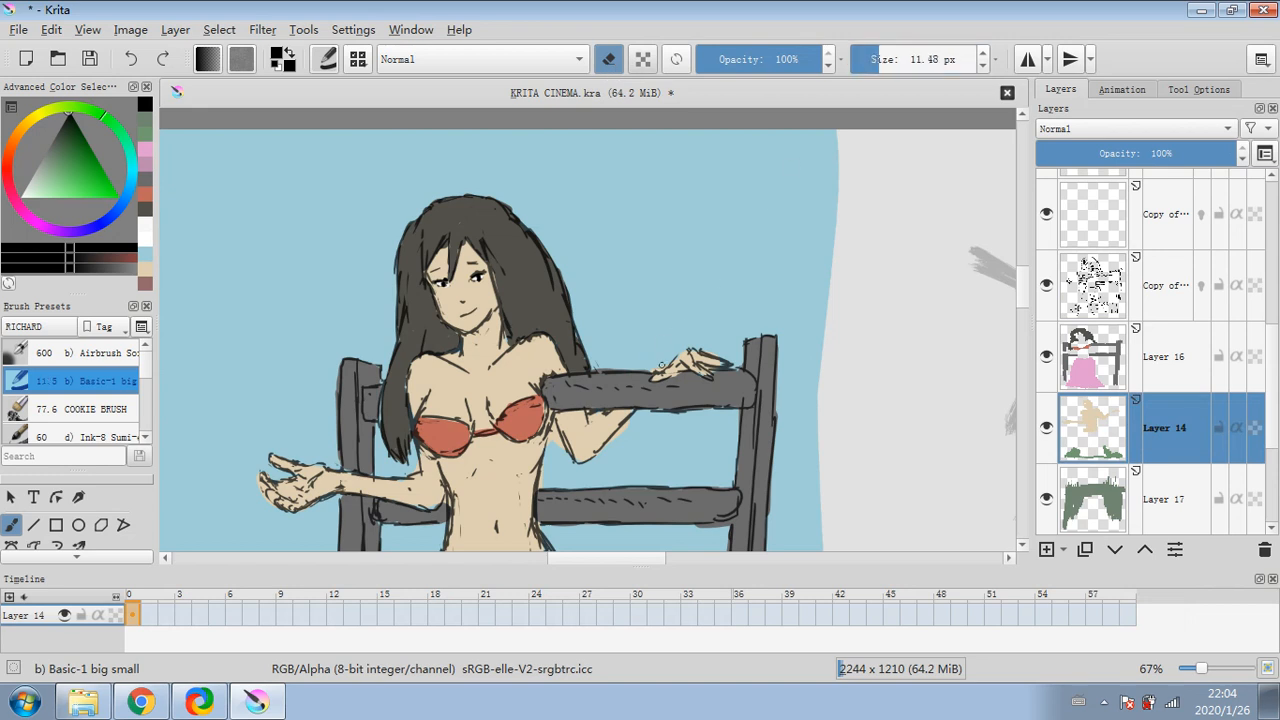
mouse_move(611, 446)
left_mouse_down()
mouse_move(621, 431)
mouse_move(554, 429)
mouse_move(561, 459)
left_mouse_up()
scroll(1023, 366, "down", 5)
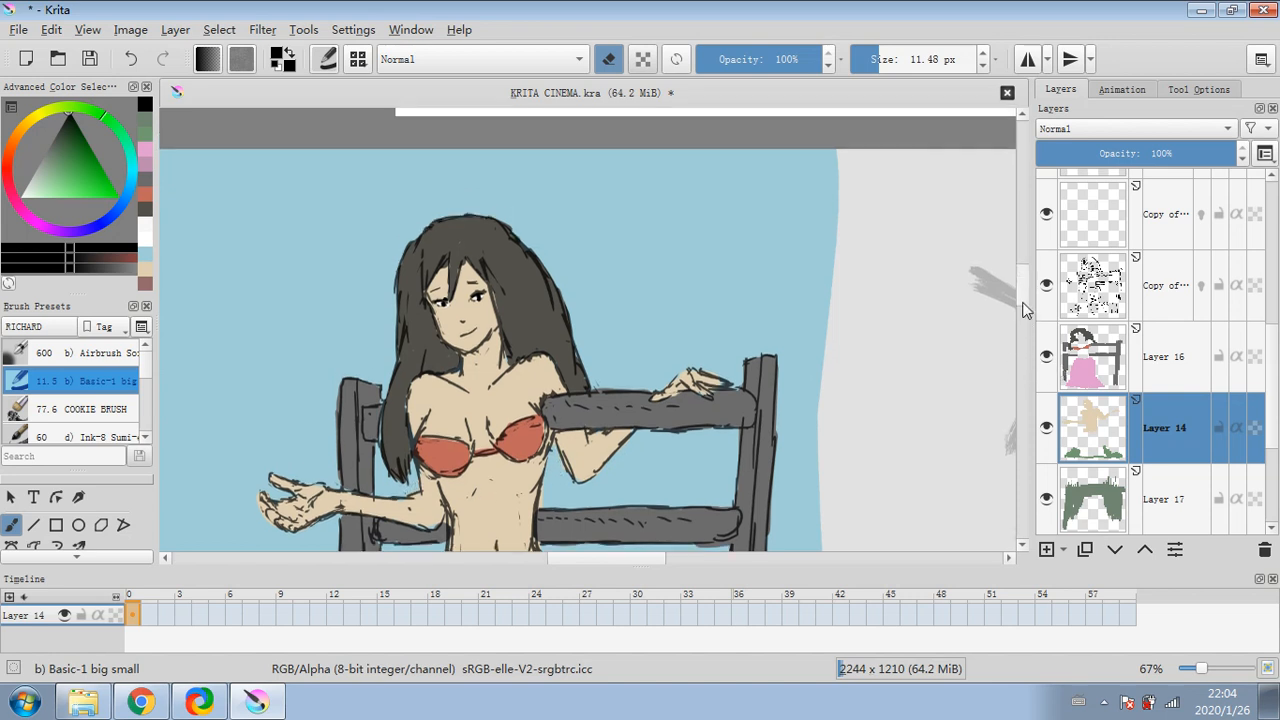
- Sample the skin tone from the torso and touch up the outstretched hand on Layer 14
left_click(605, 66)
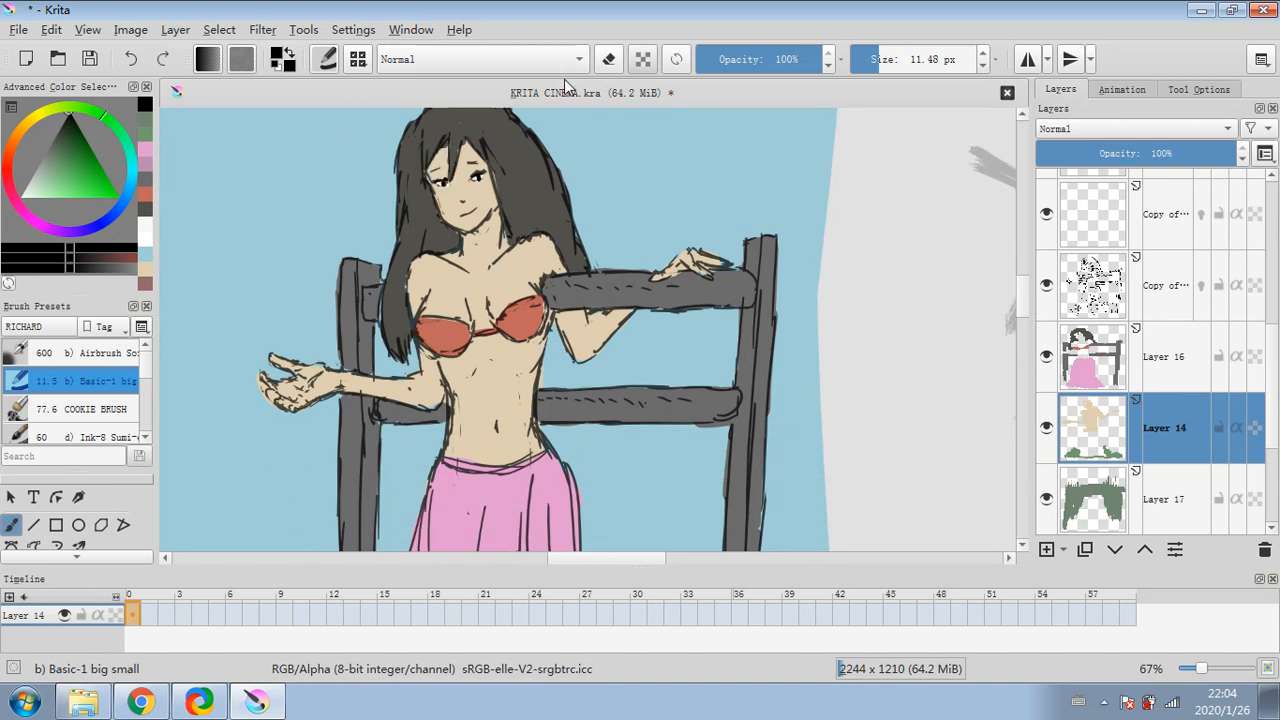
left_click(474, 365, "ctrl")
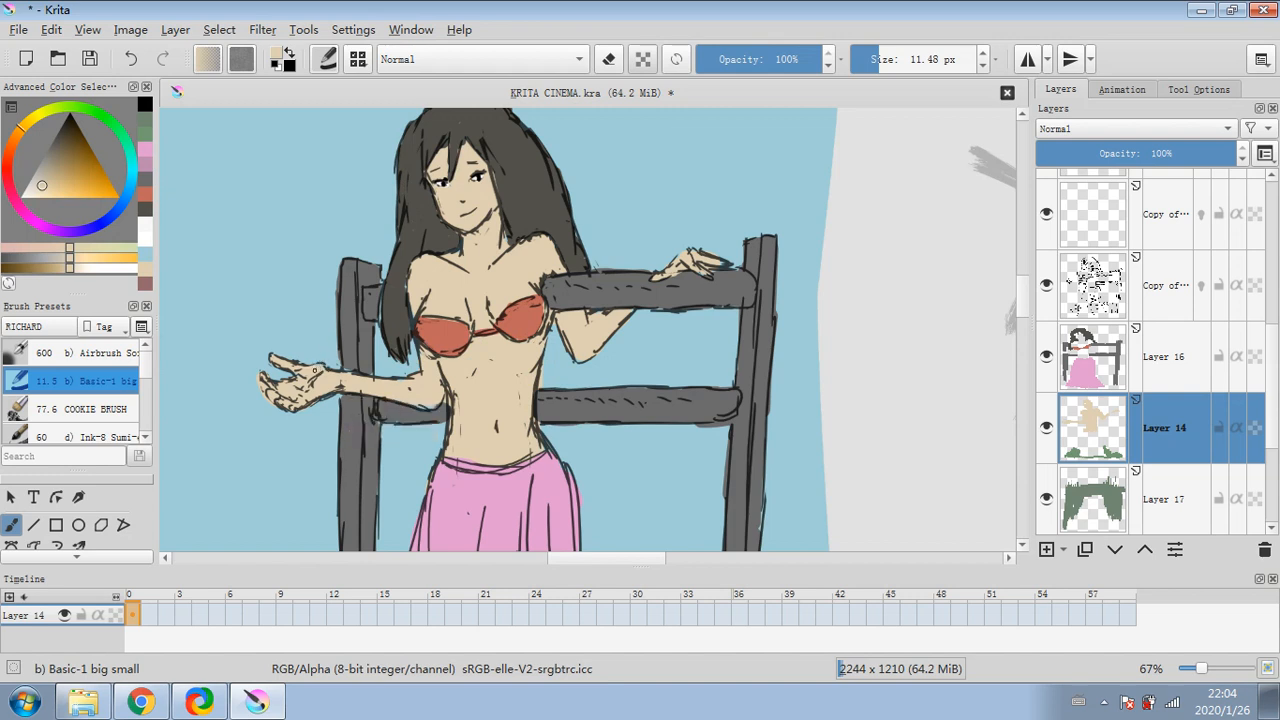
left_click(317, 368)
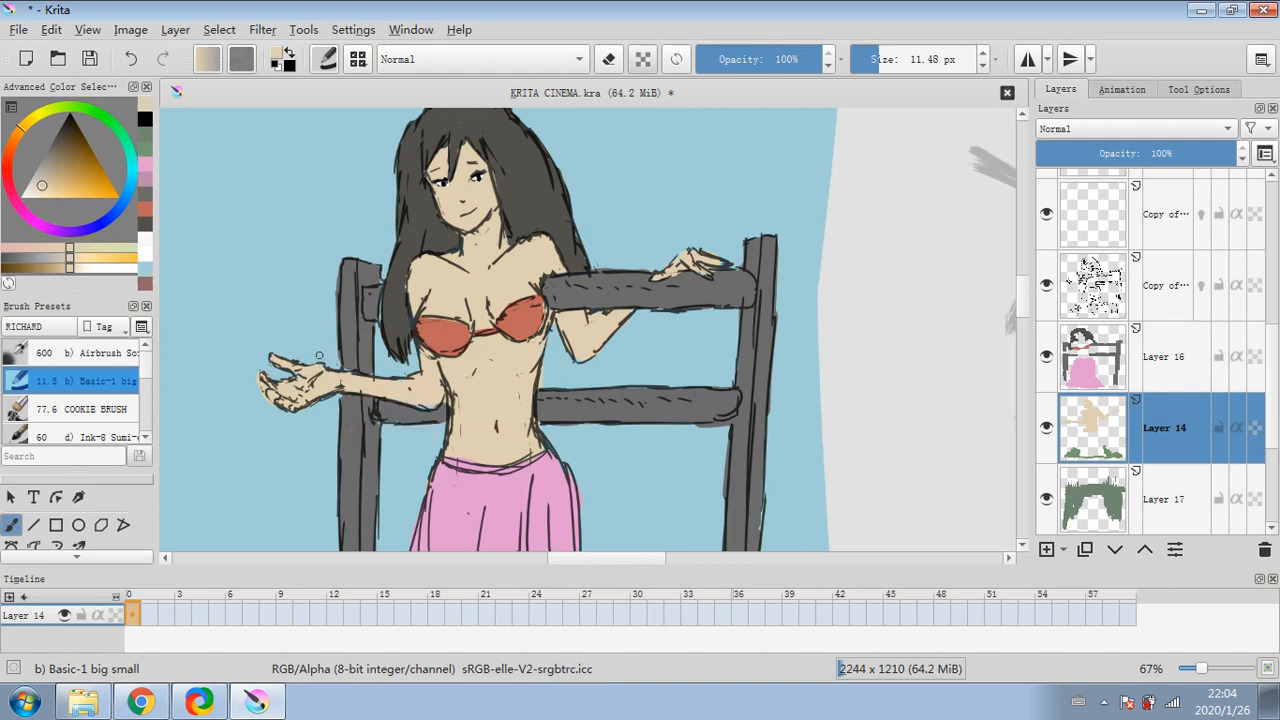
- Erase the stray marks on the line work layer along the waist beside the outstretched arm
left_click(1166, 305)
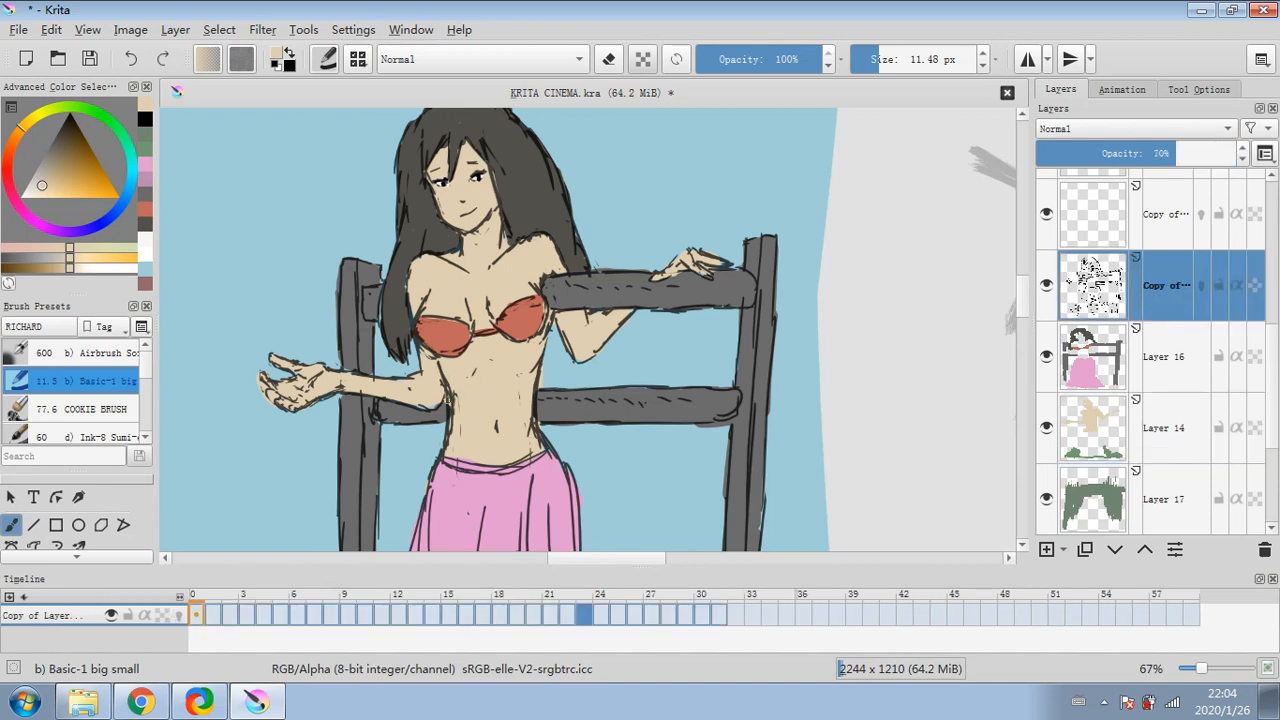
left_click_drag(447, 402, 445, 424)
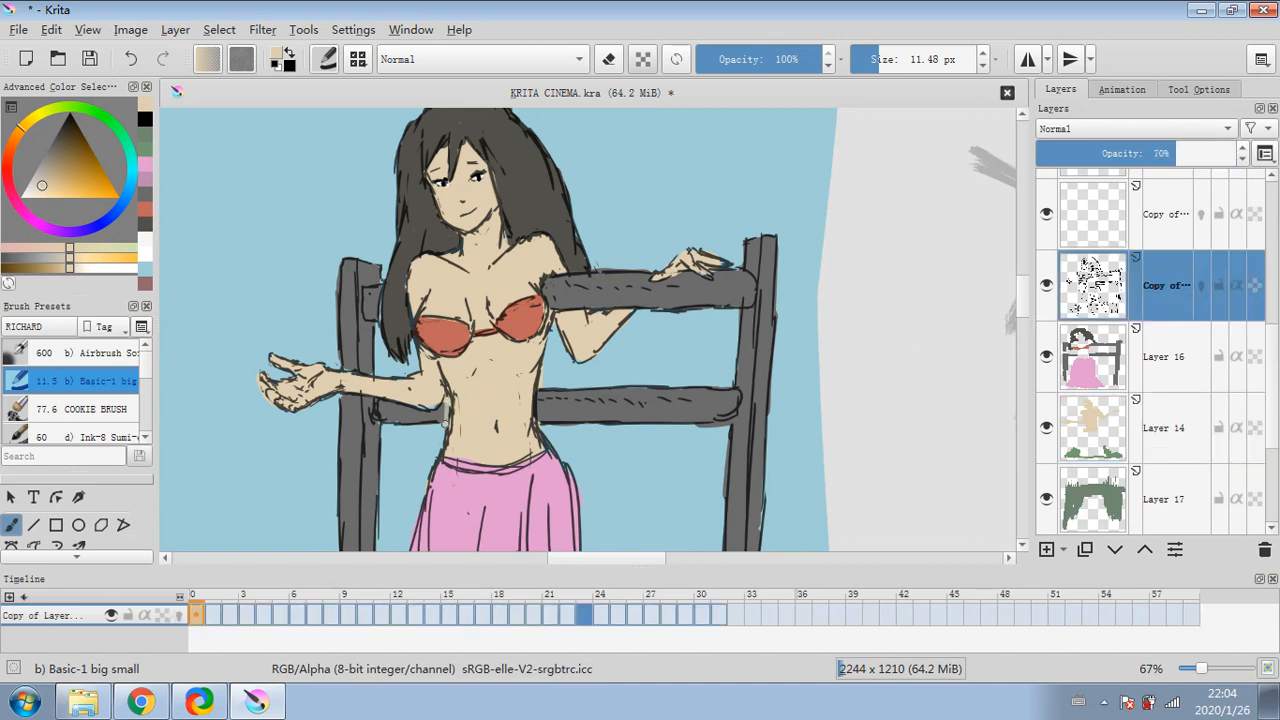
left_click(606, 66)
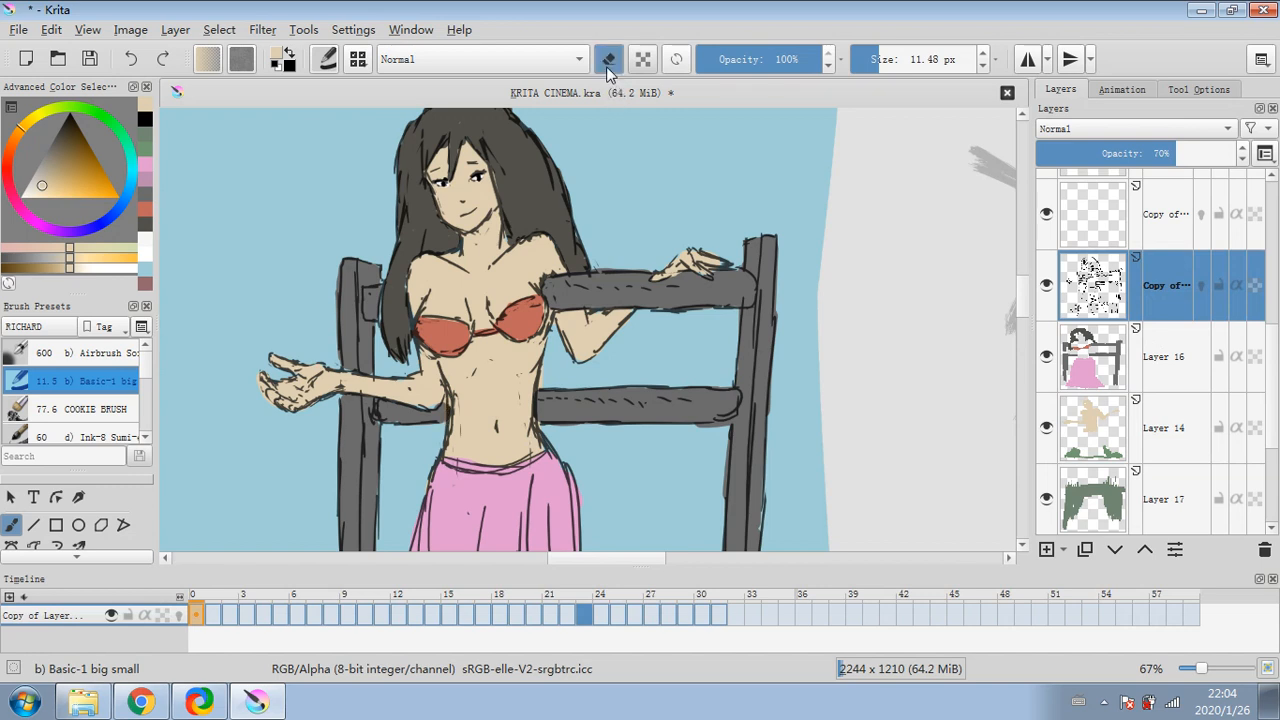
left_click_drag(447, 402, 446, 419)
key("e")
- Touch up the fence in its grey on Layer 16, and resample the skin tone for Layer 14
left_click(1176, 475)
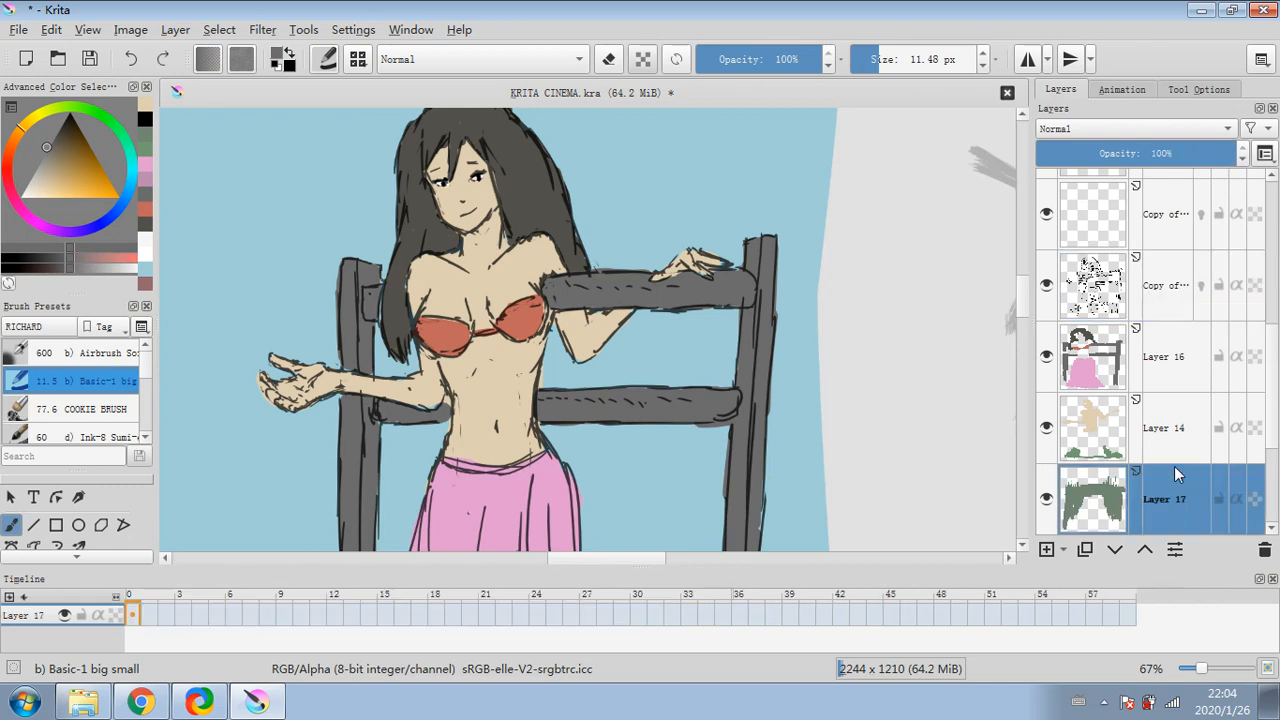
left_click(1177, 383)
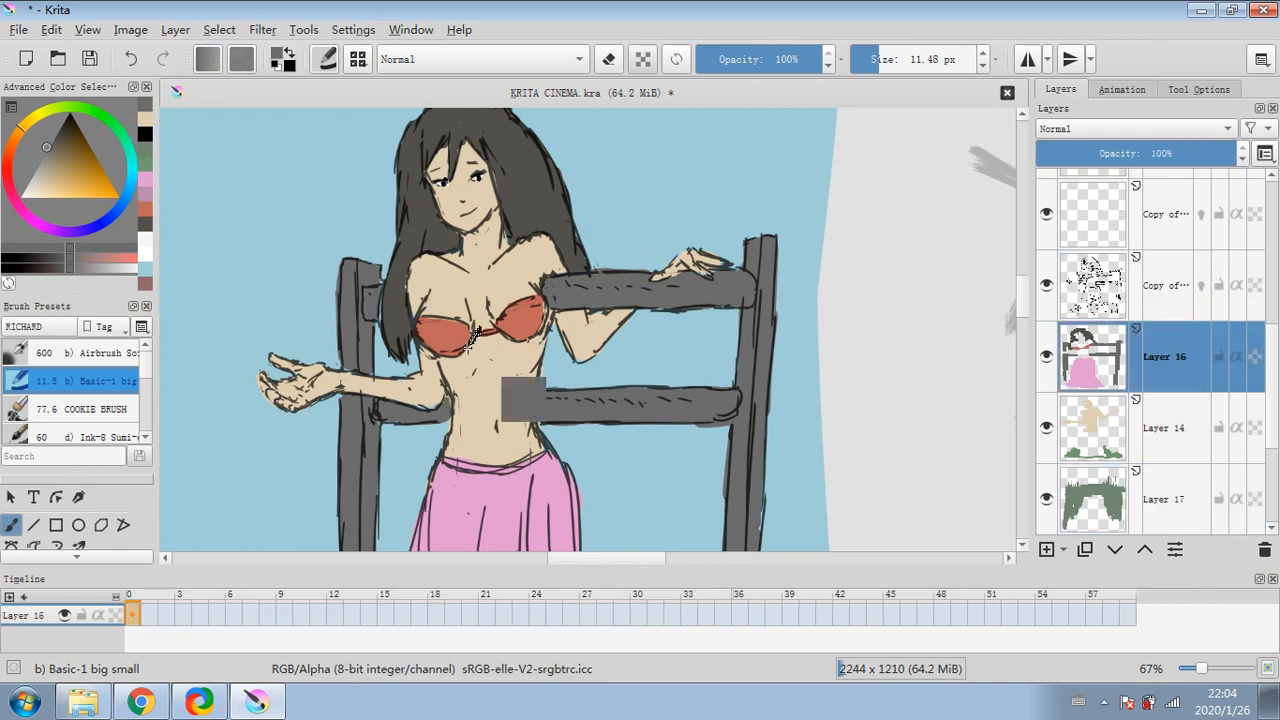
left_click(1150, 428)
left_click(421, 404, "ctrl")
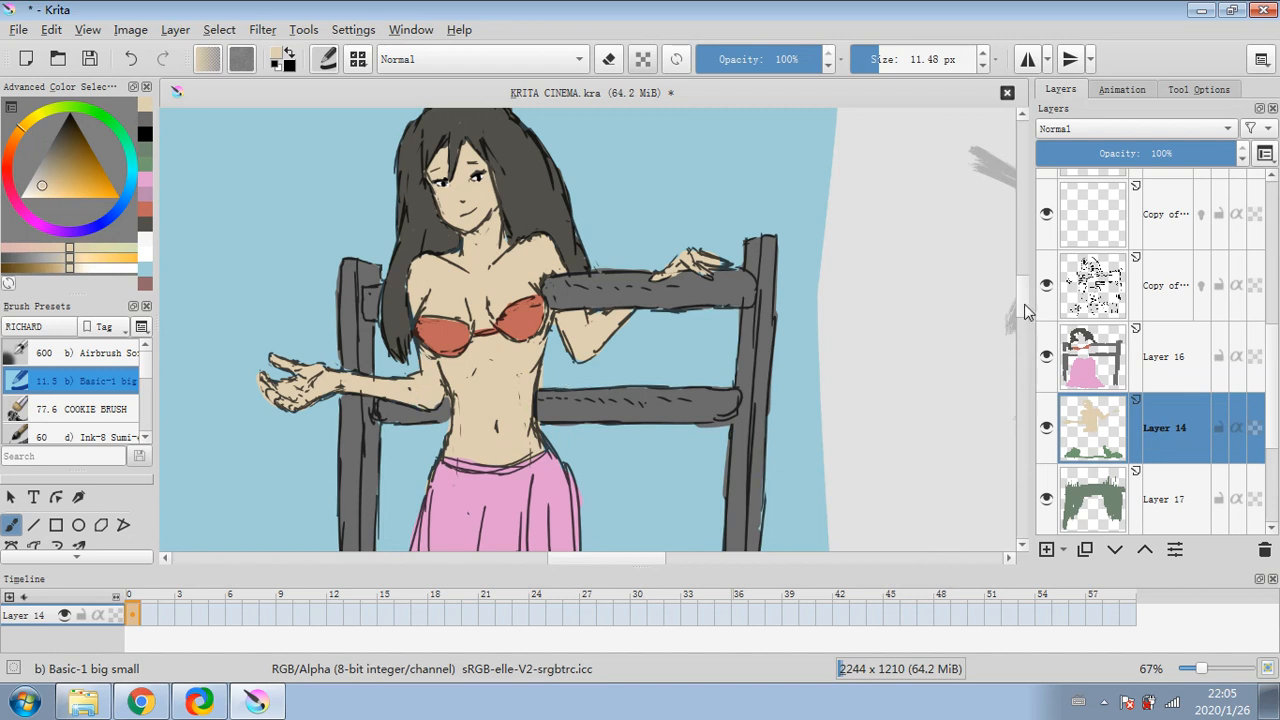
- Switch the brush to erase mode on Layer 14 and look over the whole picture for leftover stray colour
mouse_move(1020, 309)
left_mouse_down()
mouse_move(1022, 330)
mouse_move(1014, 275)
left_mouse_up()
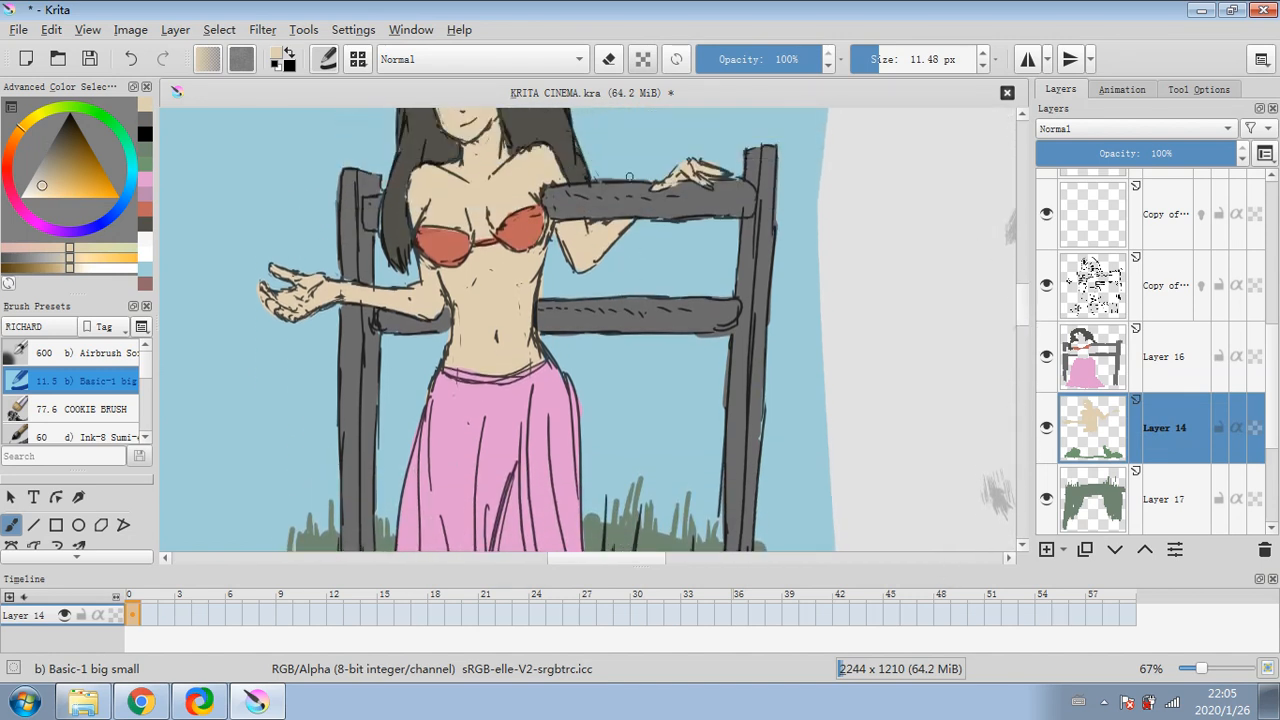
key("e")
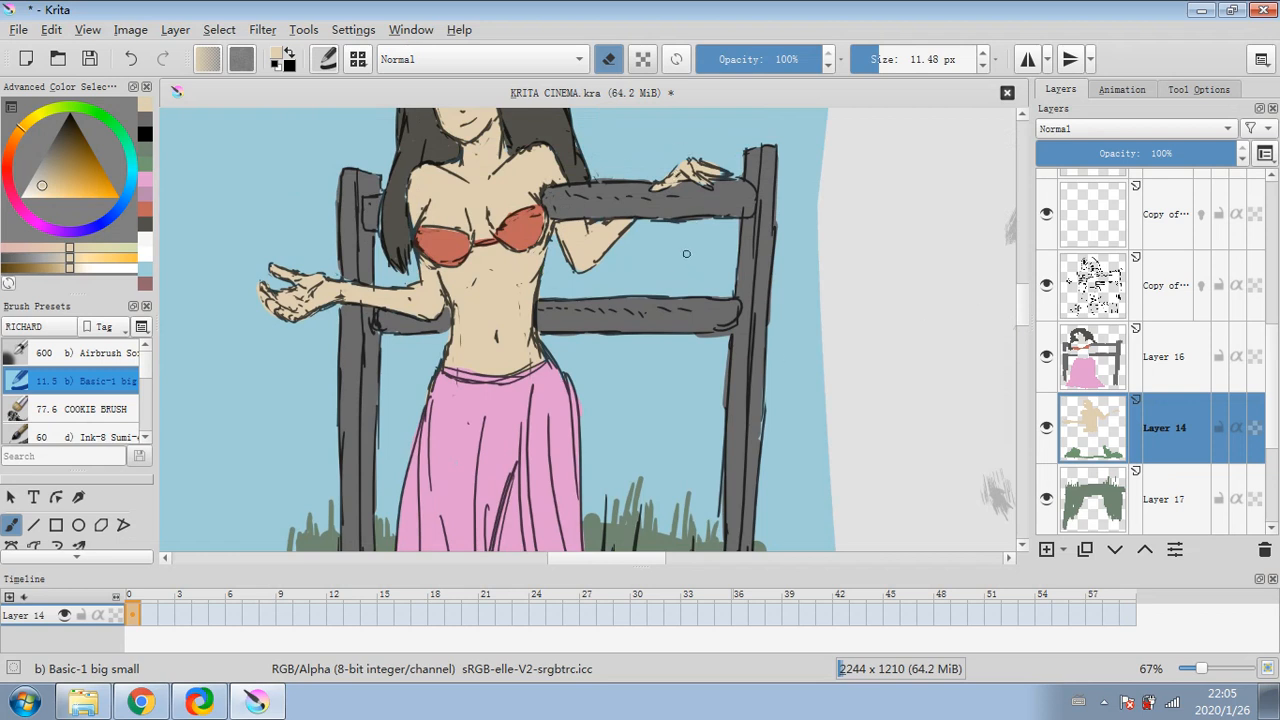
scroll(976, 337, "up", 3)
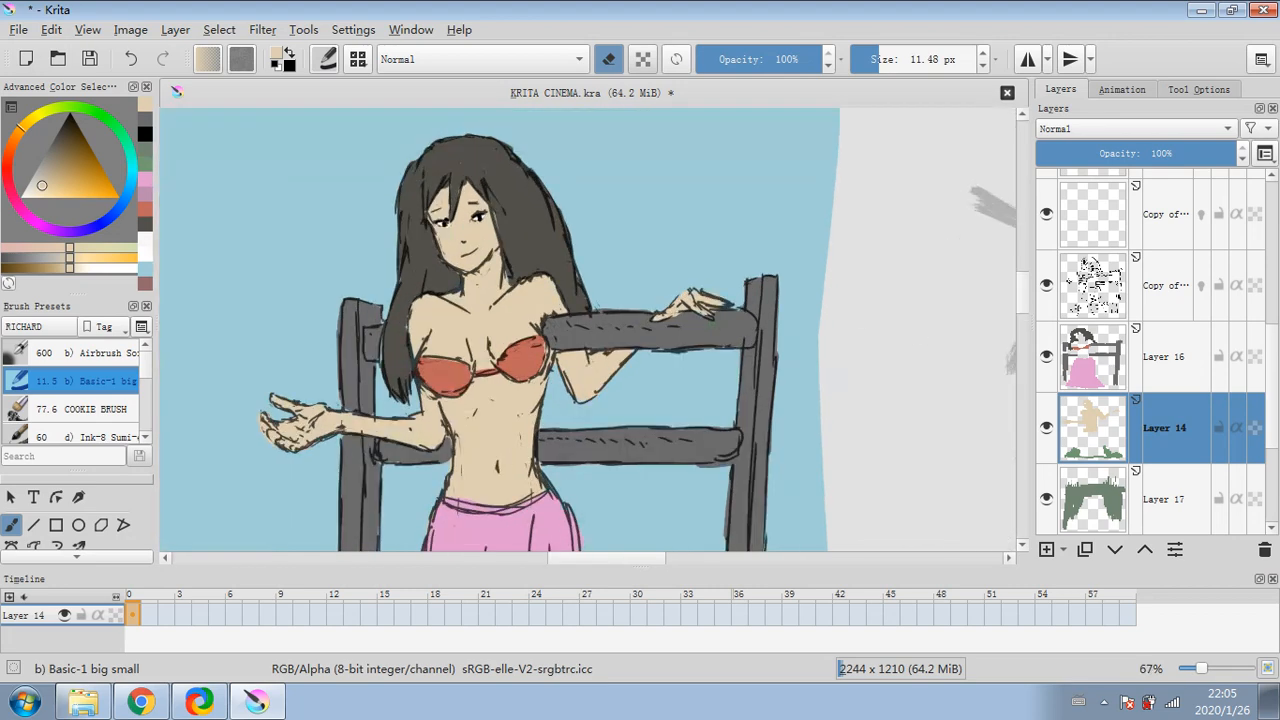
key("minus")
key("minus")
left_click_drag(729, 362, 602, 309)
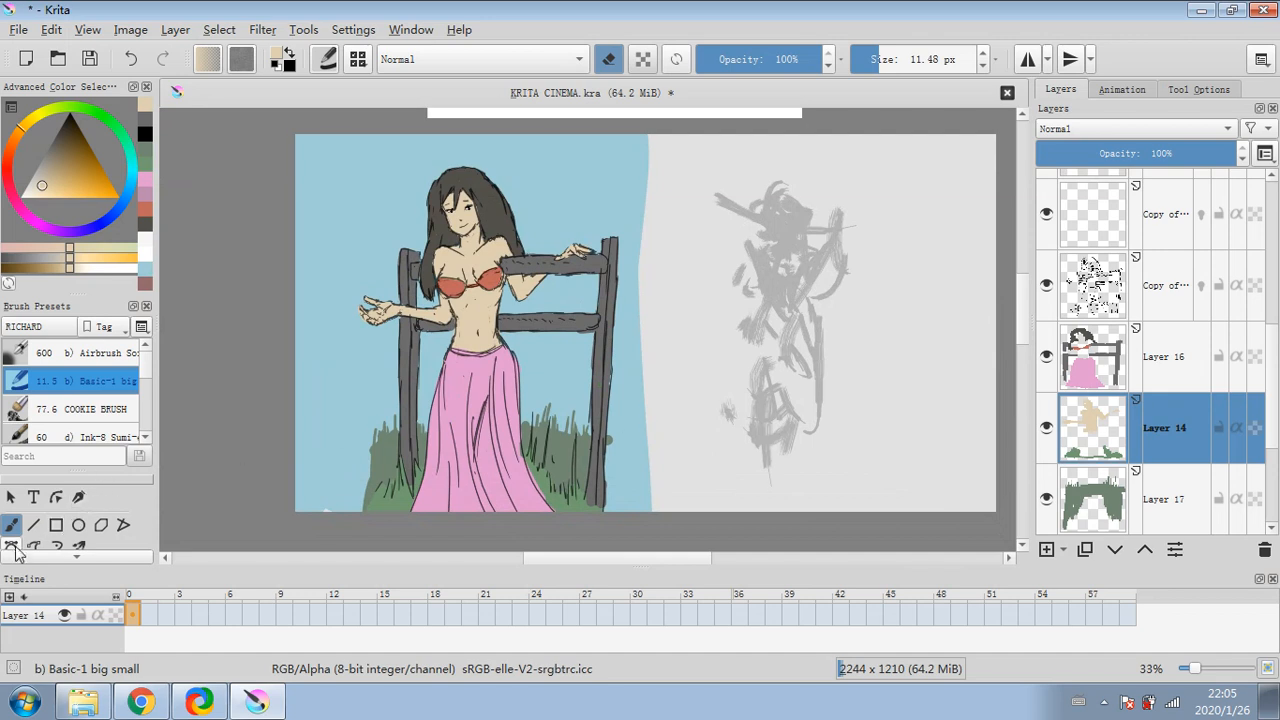
- Make a rectangular selection from just beside the outstretched hand to past the grey rough sketch, and trim the image to it at 1728 x 1177 px
scroll(35, 522, "down", 3)
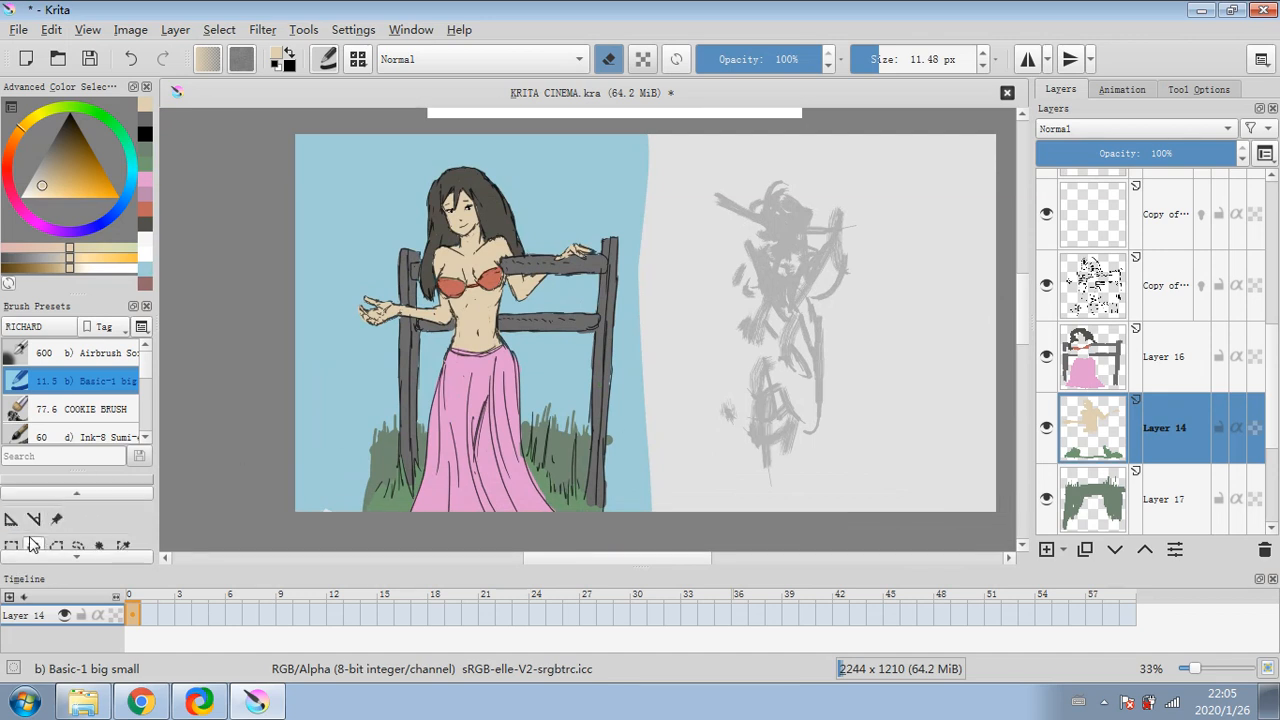
left_click(11, 545)
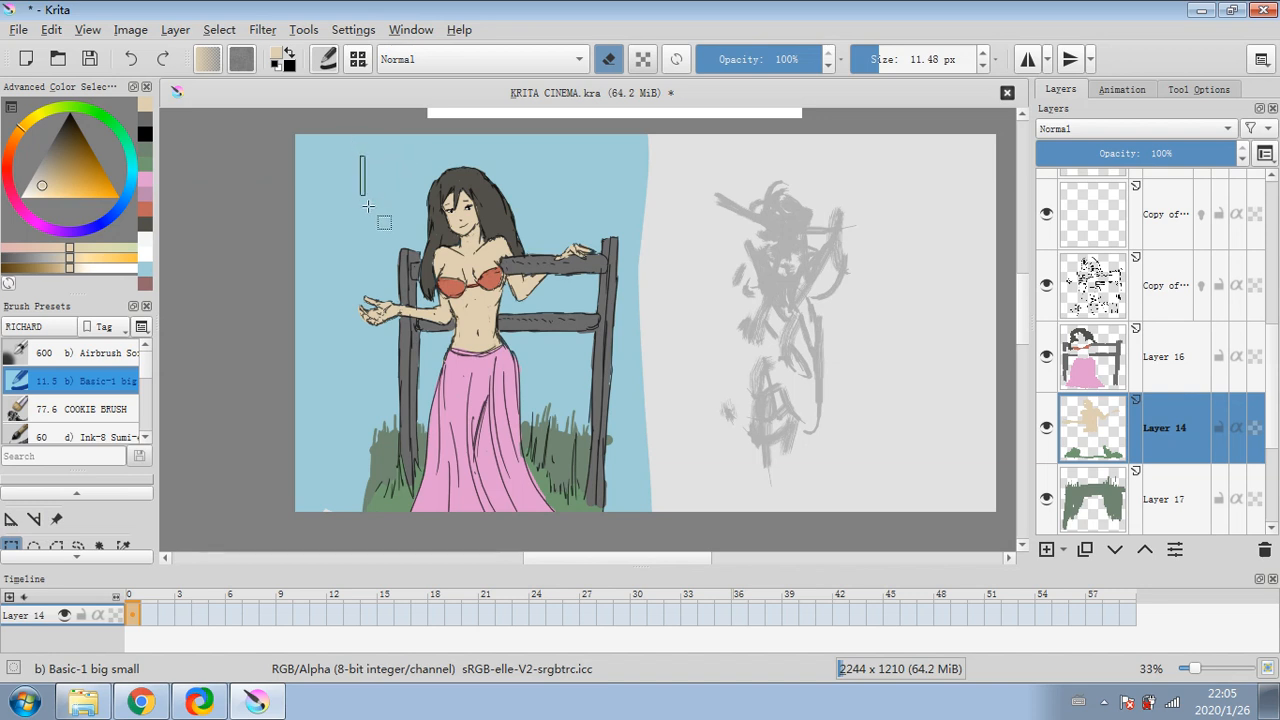
left_click_drag(368, 206, 389, 313)
left_click(347, 144)
left_click_drag(355, 145, 895, 512)
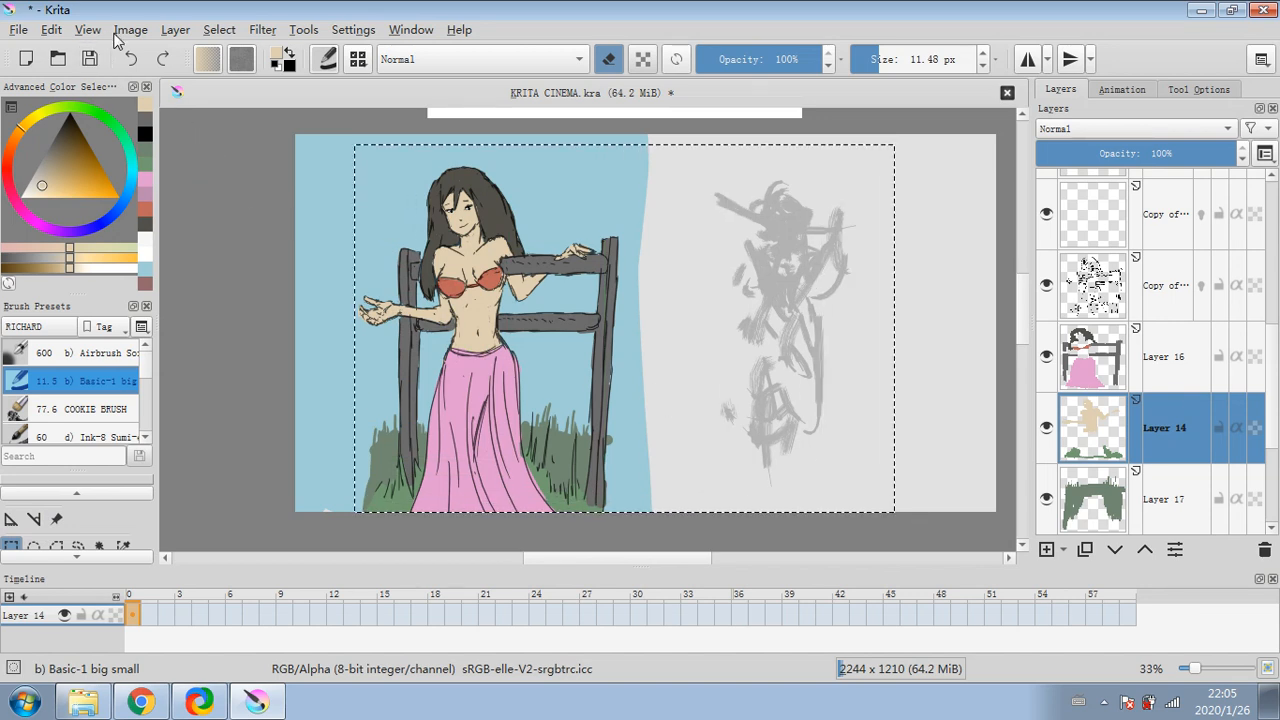
left_click(128, 30)
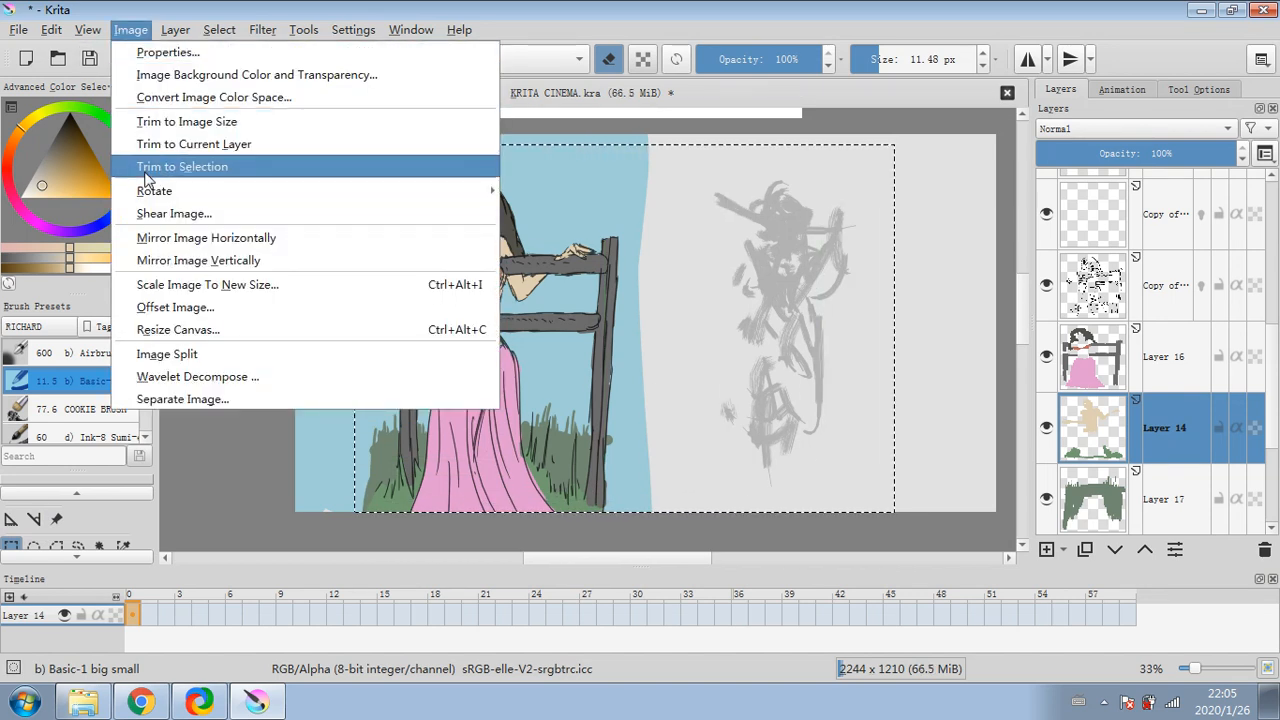
left_click(160, 167)
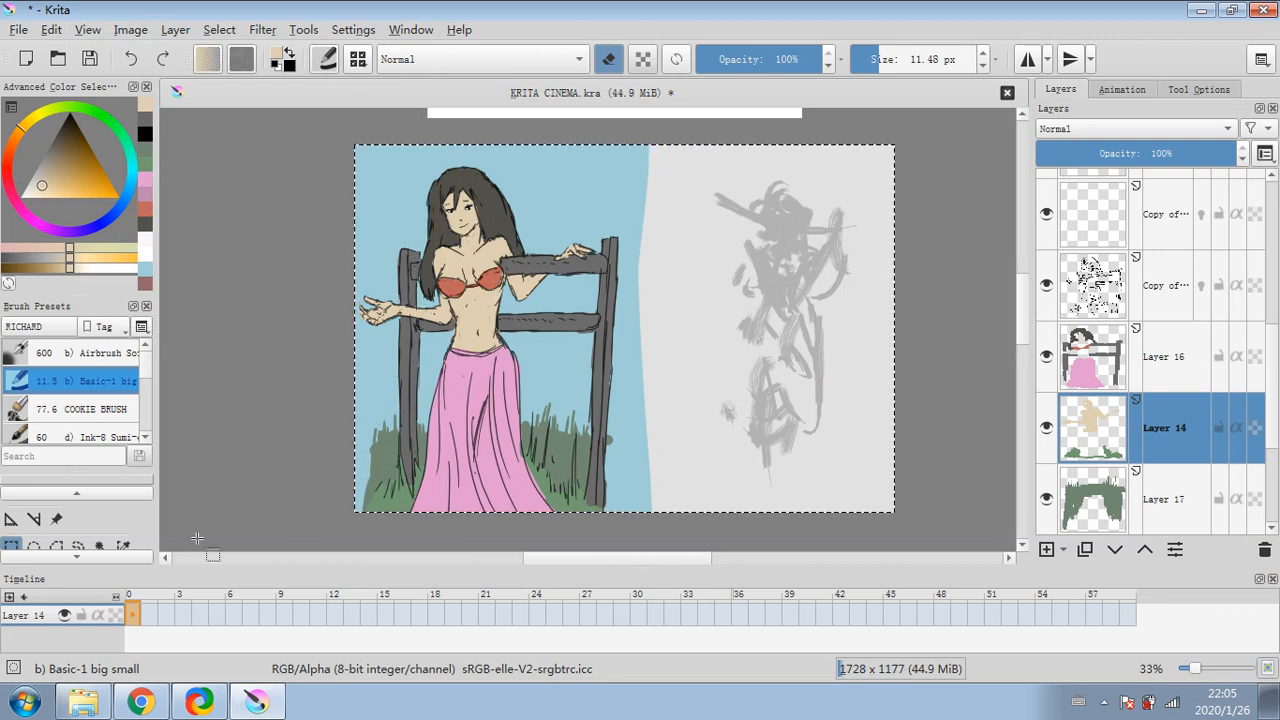
- Make Layer 17, the background grass layer, the active layer
left_click(1160, 515)
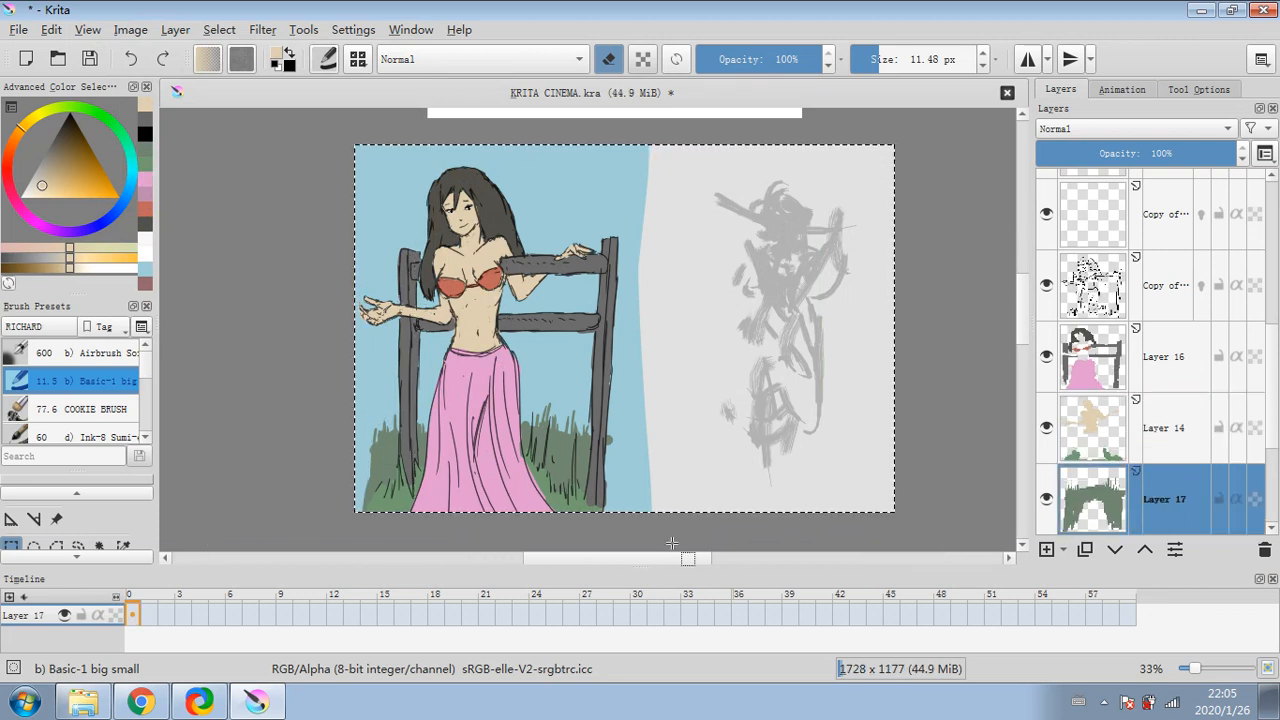
- Remove the selection and extend the green grass on Layer 17 to the colored panel's left edge using the sampled green with the freehand brush
left_click(387, 460)
left_click(95, 492)
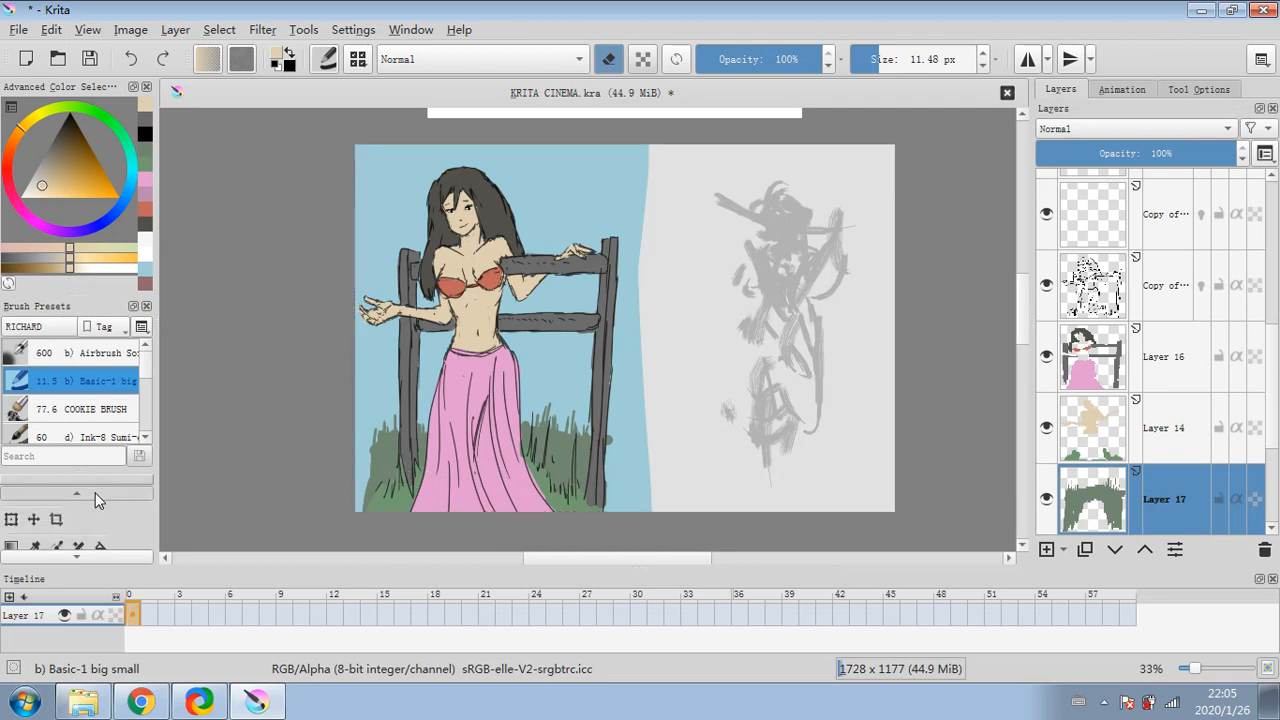
left_click(95, 492)
left_click(80, 492)
left_click(16, 522)
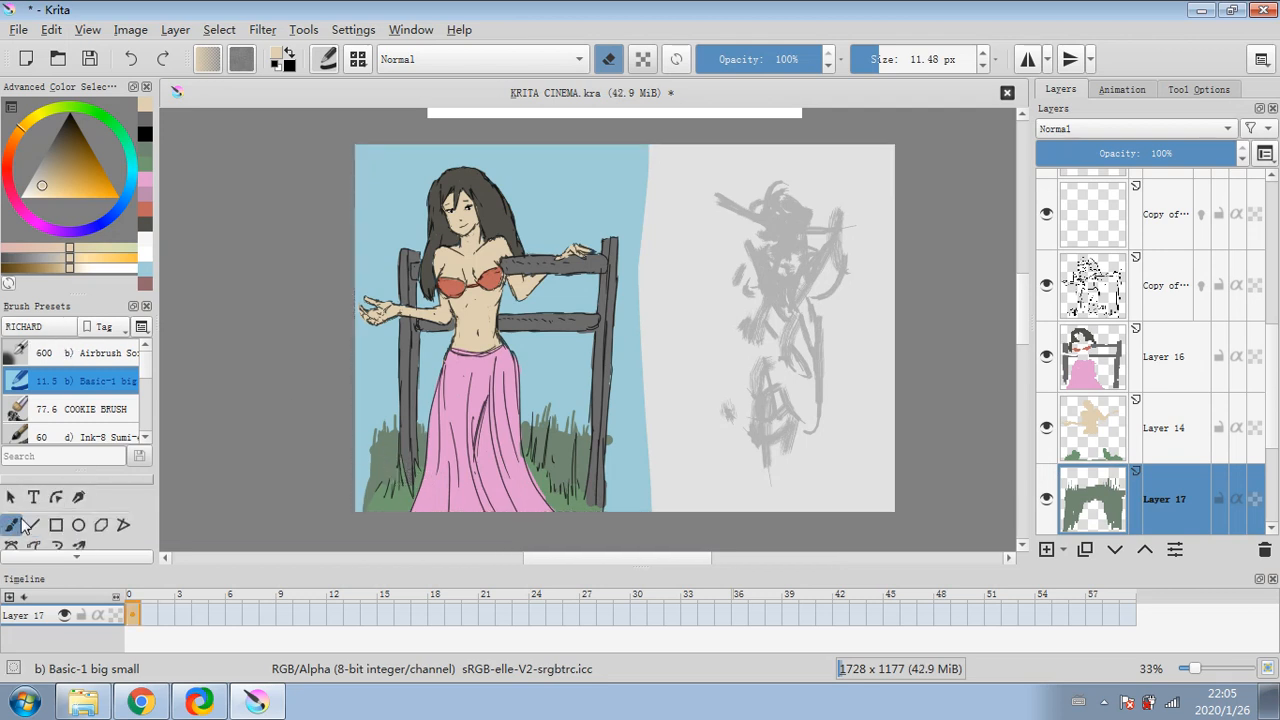
left_click(378, 462, "ctrl")
left_click_drag(357, 497, 357, 444)
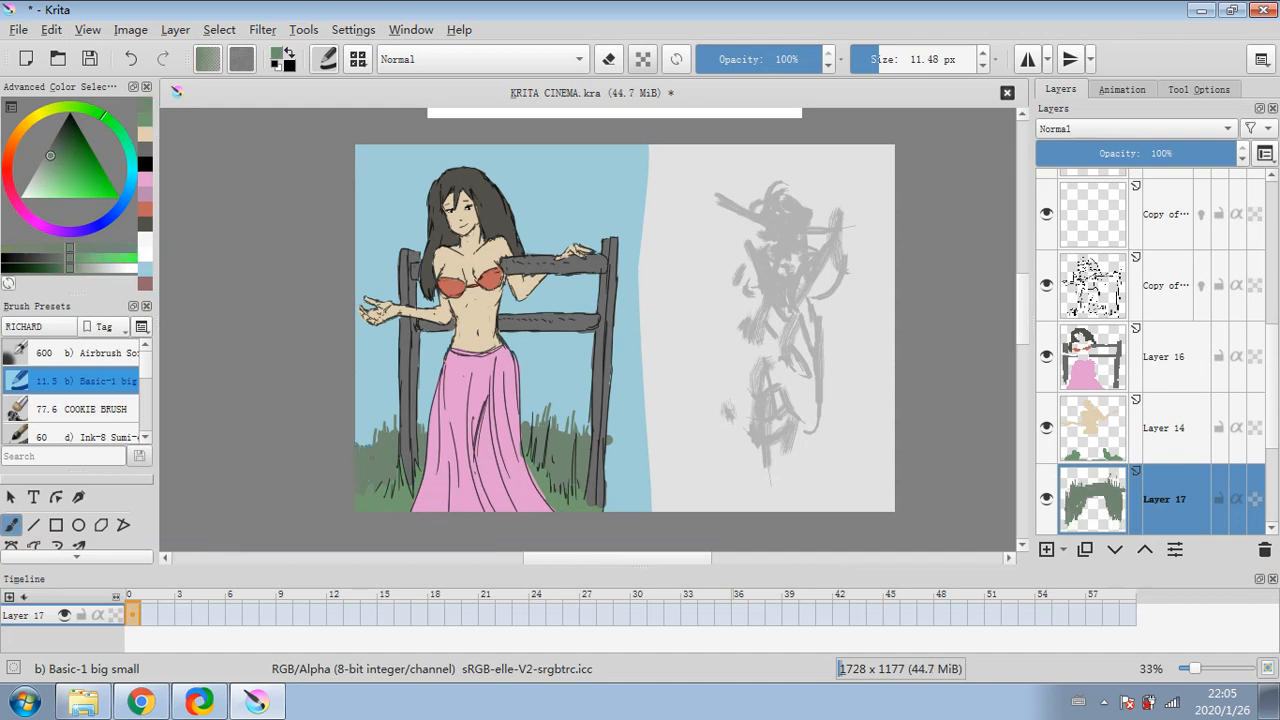
- Enlarge the brush to 36.21 px and paint the grass mound right of the fence in dark and lighter sampled greens
left_click(891, 59)
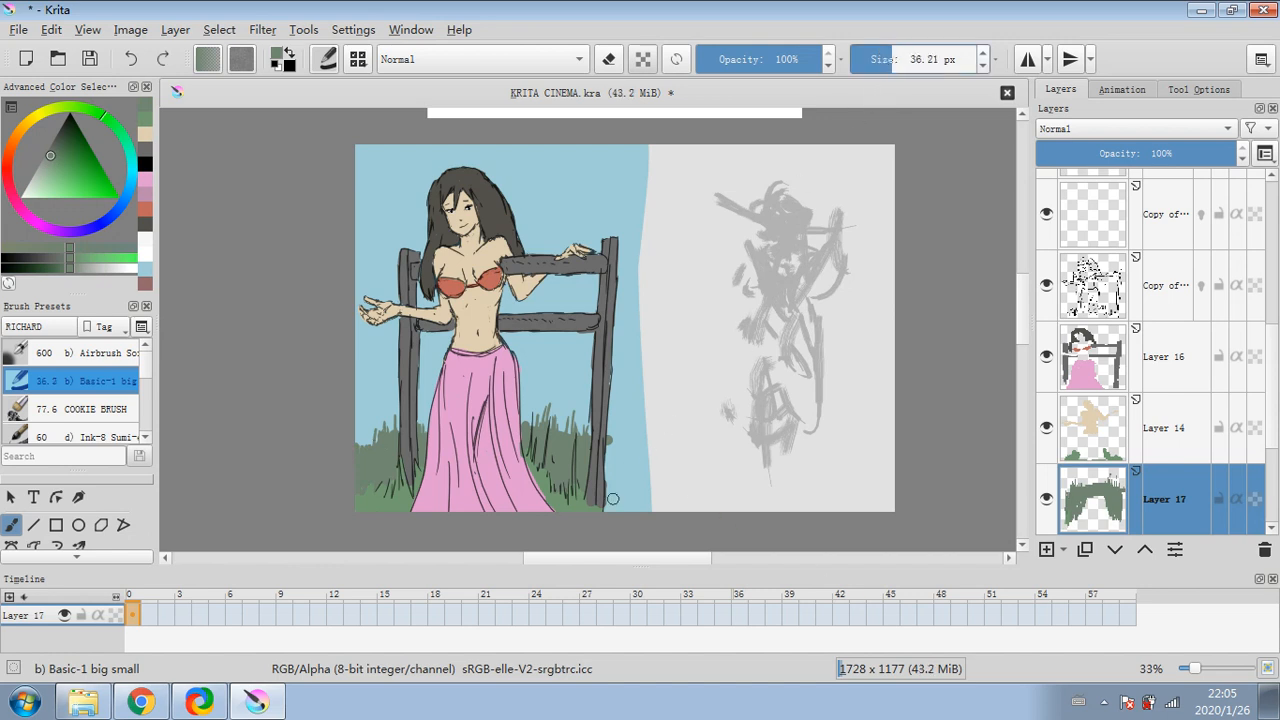
mouse_move(610, 499)
left_mouse_down()
mouse_move(608, 465)
mouse_move(606, 479)
mouse_move(619, 459)
mouse_move(646, 500)
mouse_move(606, 505)
mouse_move(655, 505)
left_mouse_up()
left_click(612, 504, "ctrl")
- Draw black grass blades over both sides of the meadow on the line art layer with the brush at 4.53 px
left_click(1160, 300)
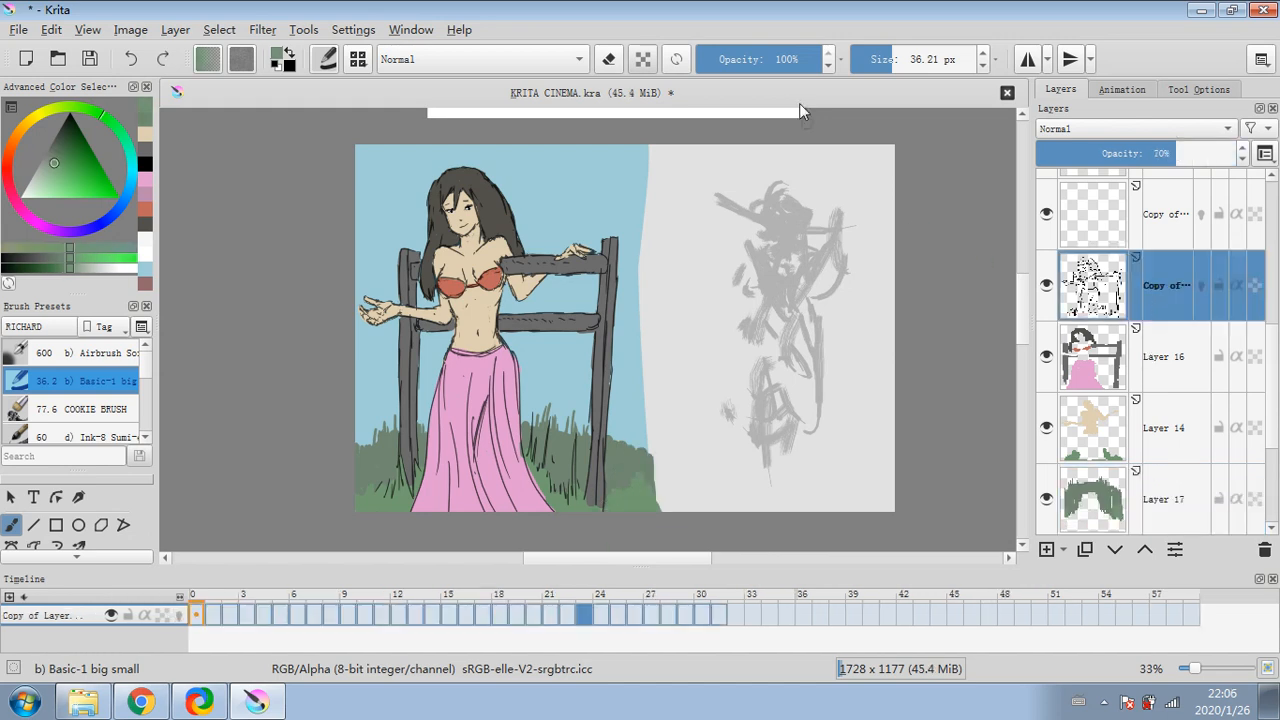
left_click(880, 59)
left_click_drag(880, 59, 853, 59)
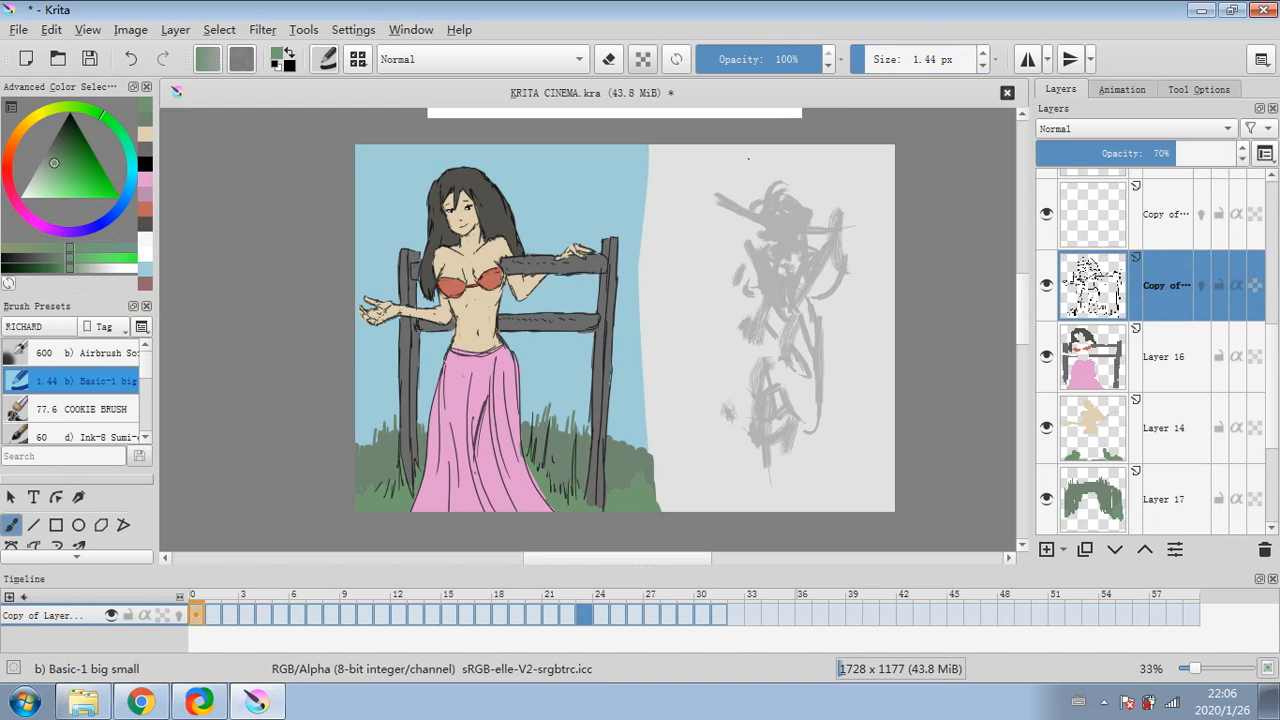
key("d")
left_click(868, 59)
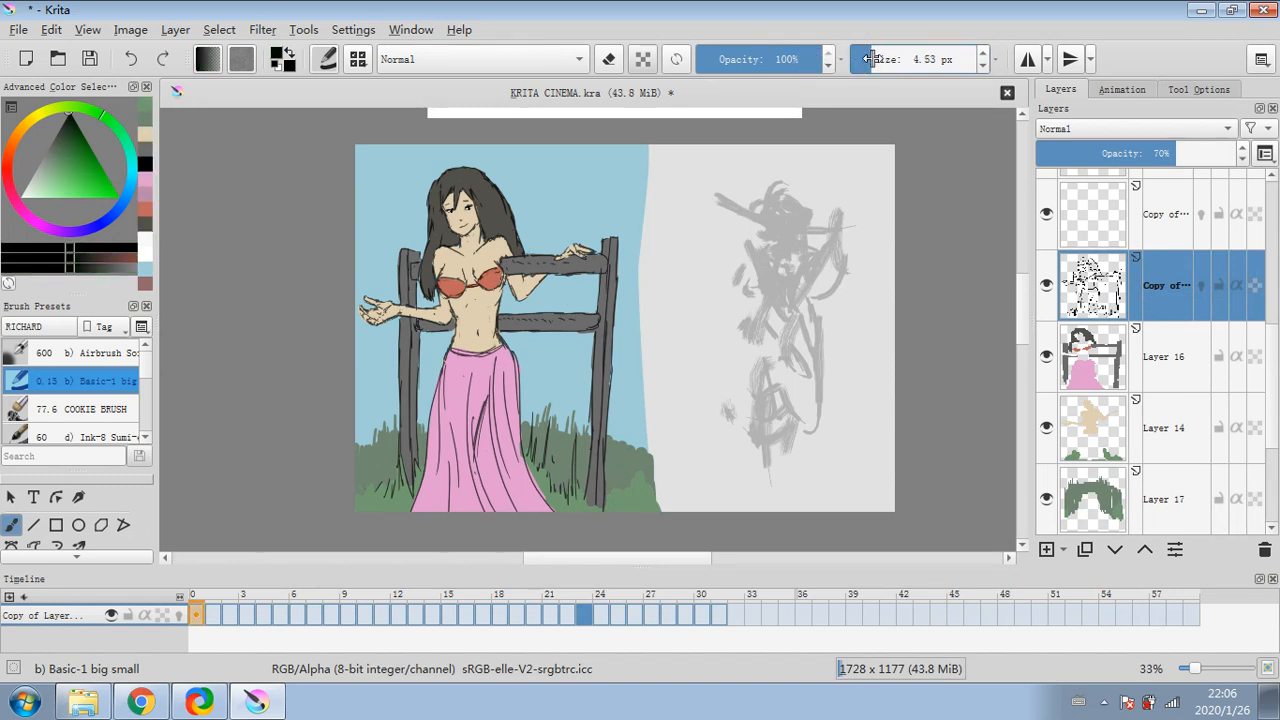
left_click_drag(367, 441, 365, 465)
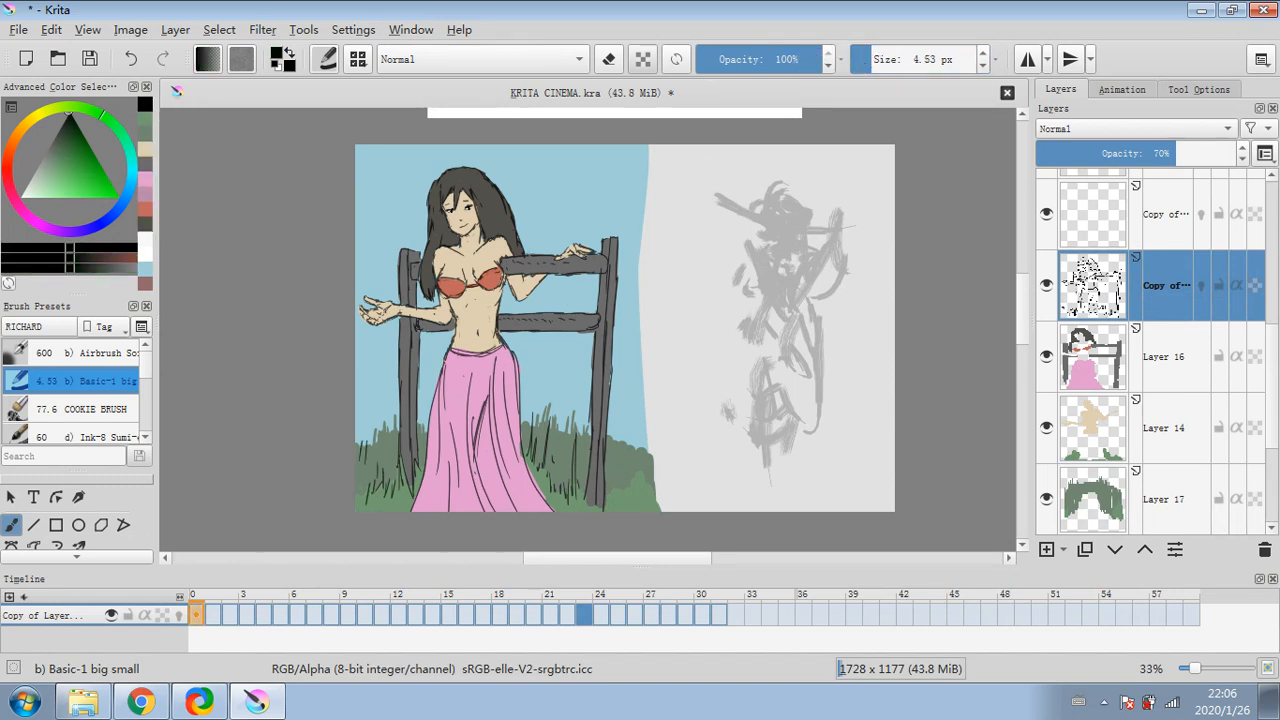
left_click_drag(641, 458, 641, 480)
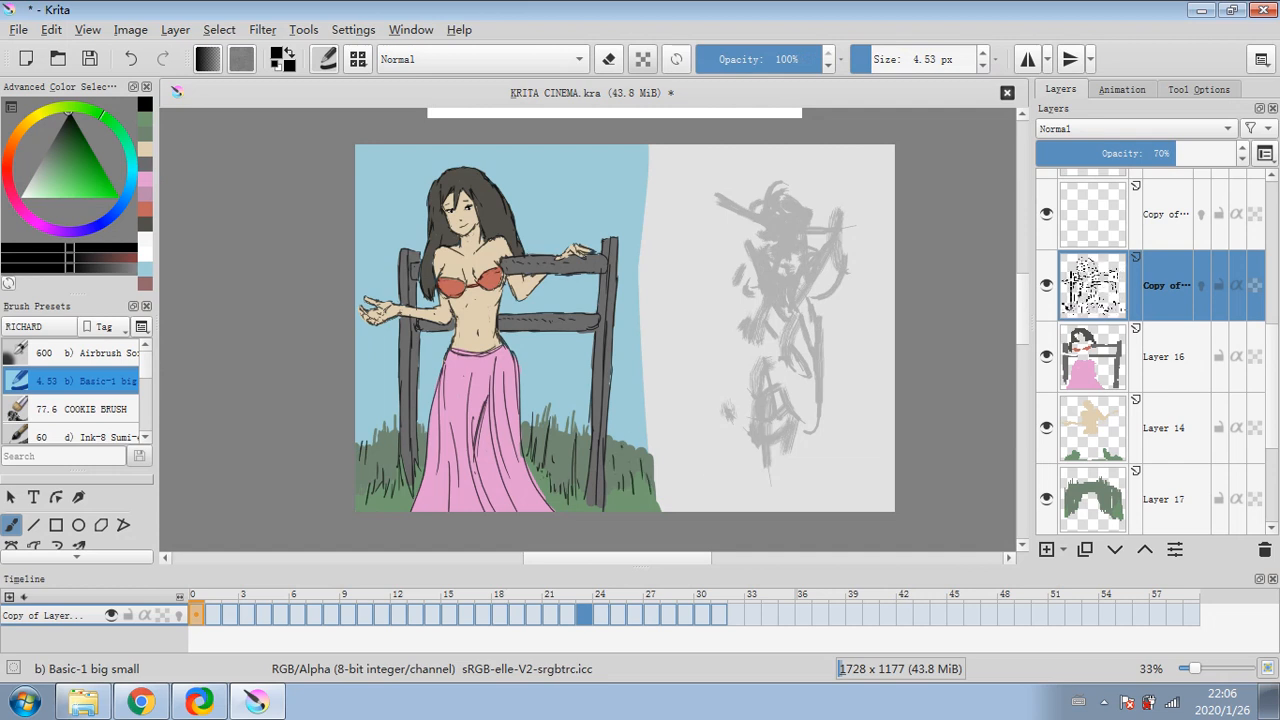
- Lower the line art layer's opacity to 56%
left_click(1186, 512)
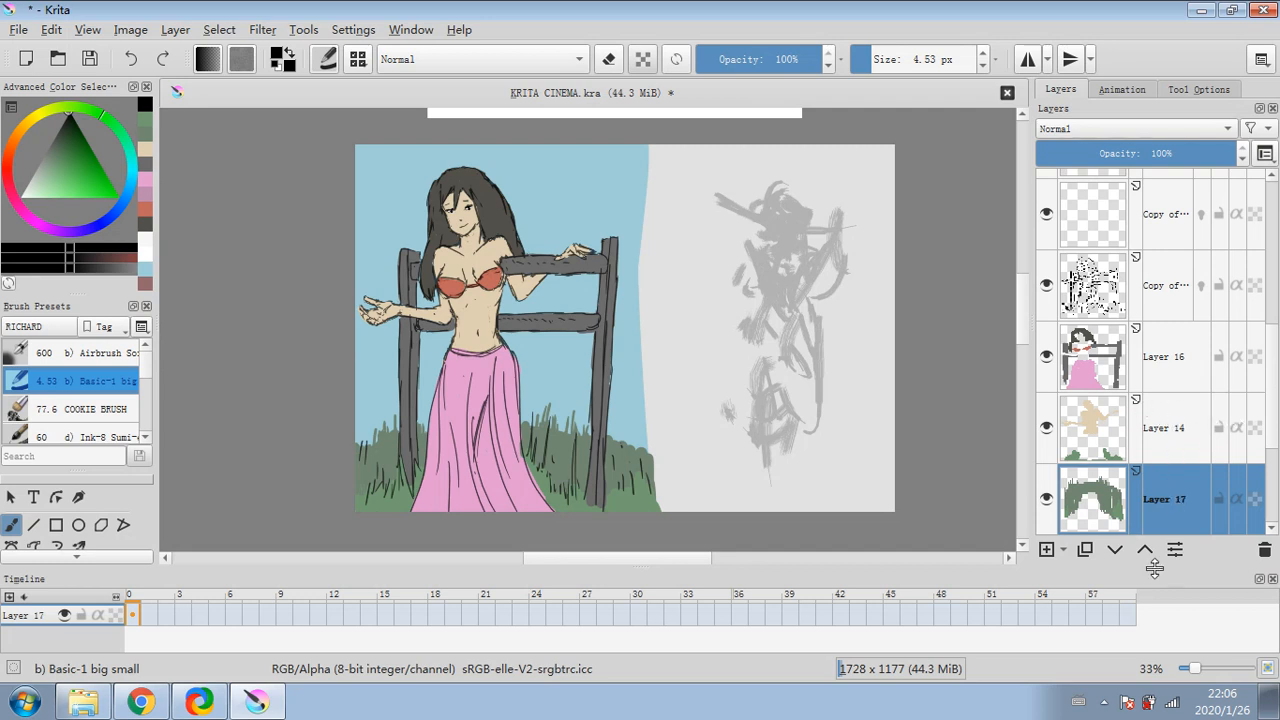
left_click(1182, 300)
right_click(1168, 298)
left_click(971, 4)
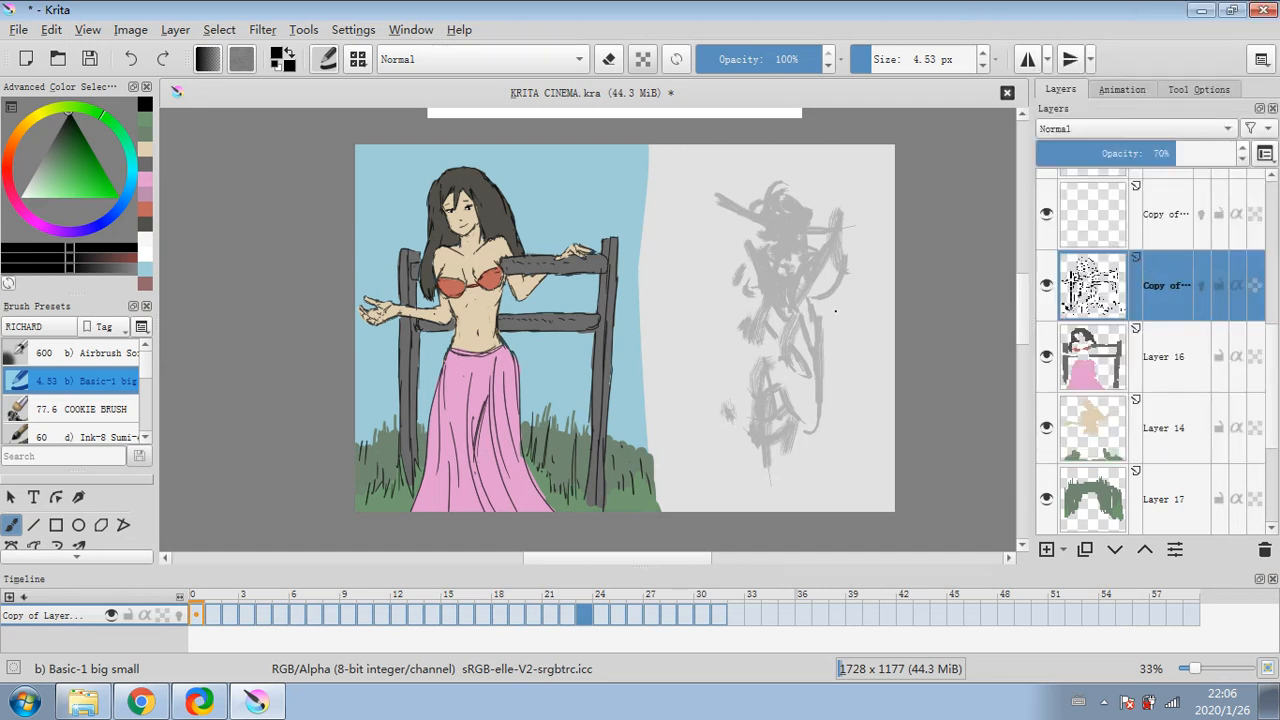
mouse_move(1172, 154)
left_mouse_down()
mouse_move(1138, 154)
mouse_move(1164, 154)
left_mouse_up()
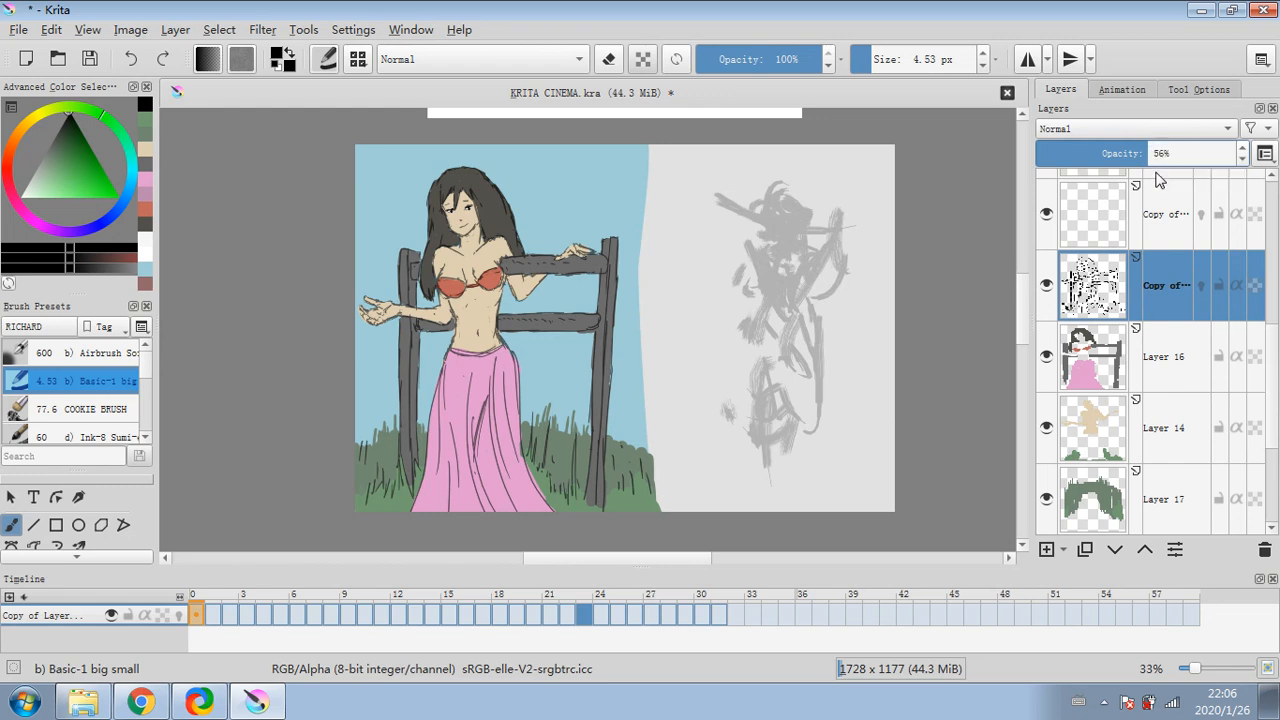
right_click(1183, 300)
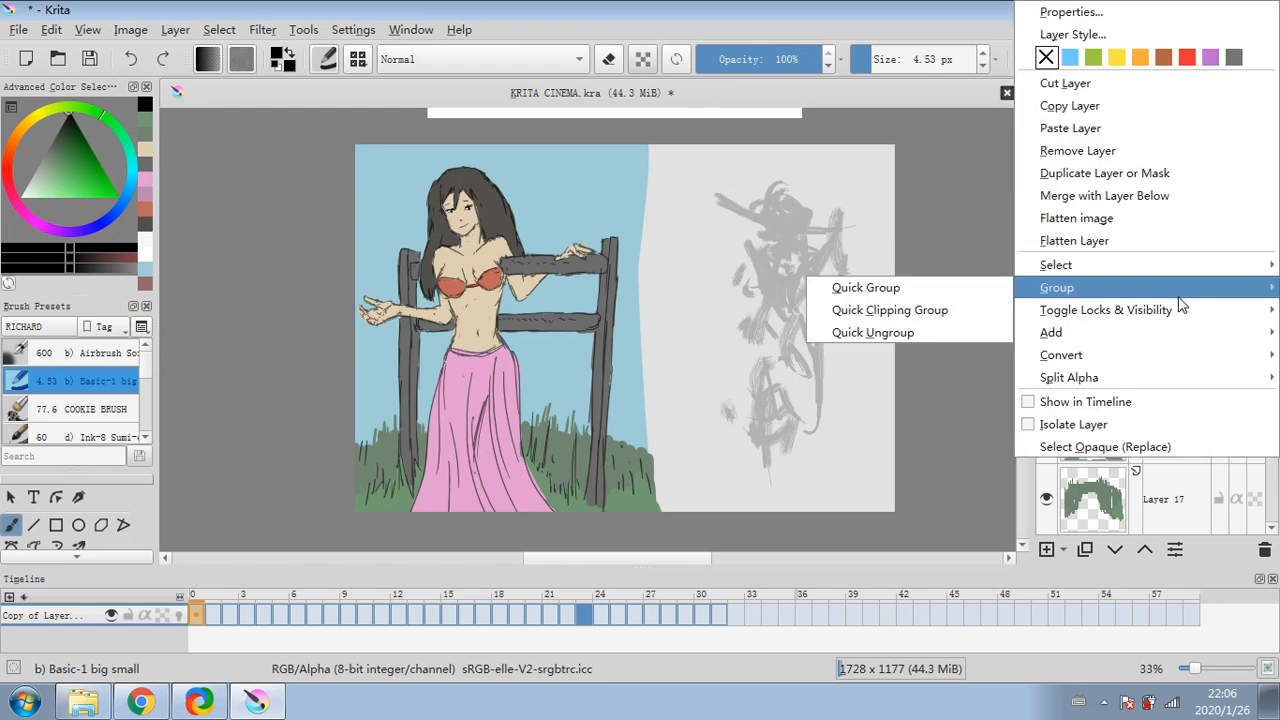
left_click(862, 28)
- Paint white clouds across the blue sky on Layer 15 with the Ink-8 Sumi-e brush at 60 px
scroll(1083, 378, "down", 3)
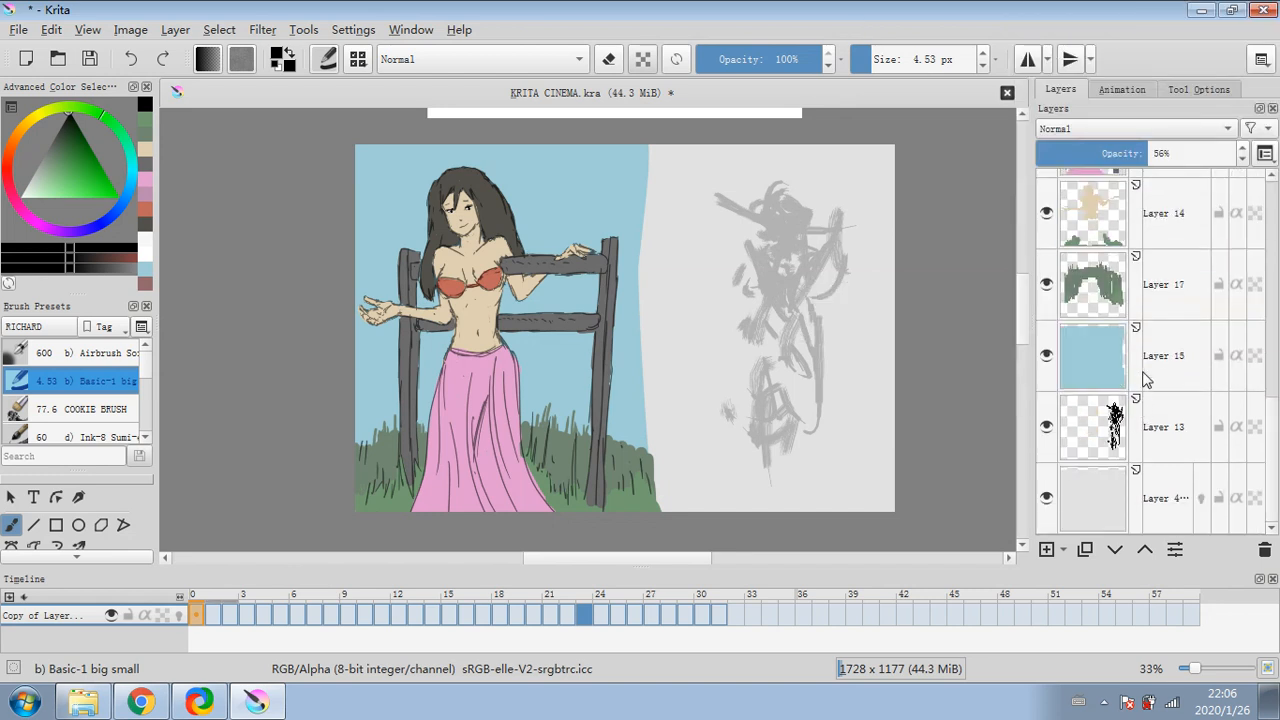
left_click(1147, 373)
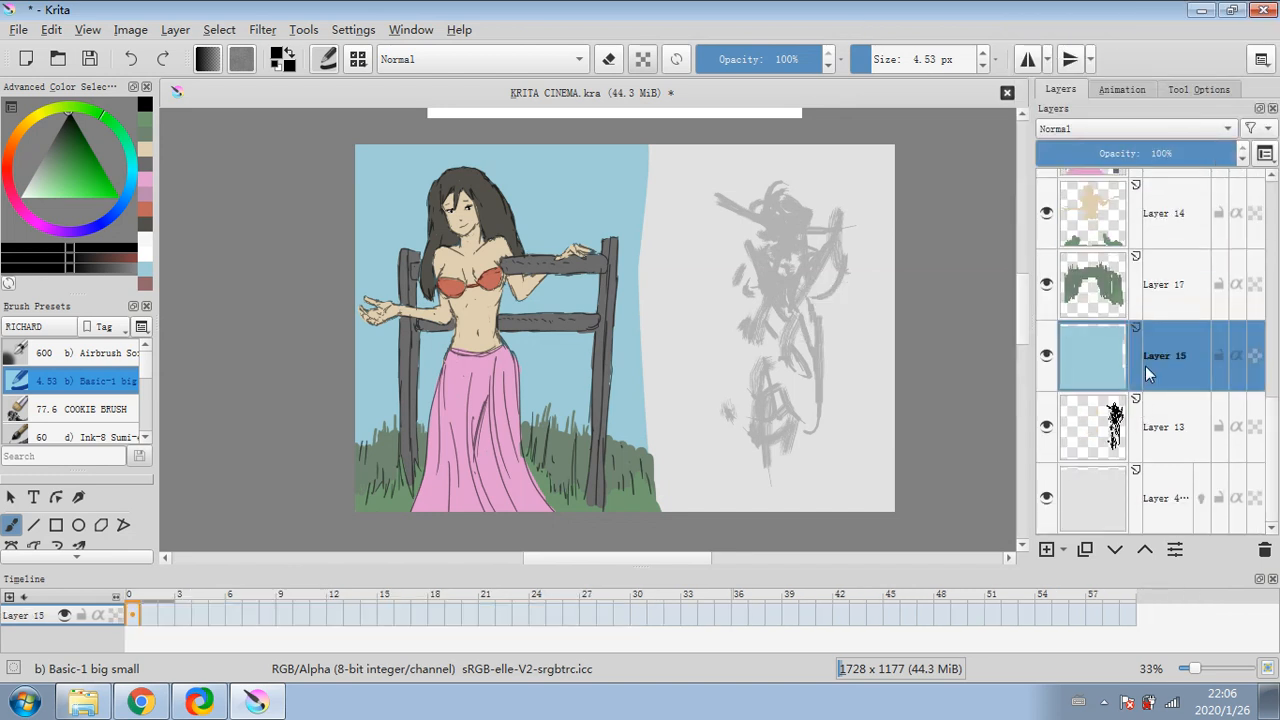
scroll(110, 560, "down", 3)
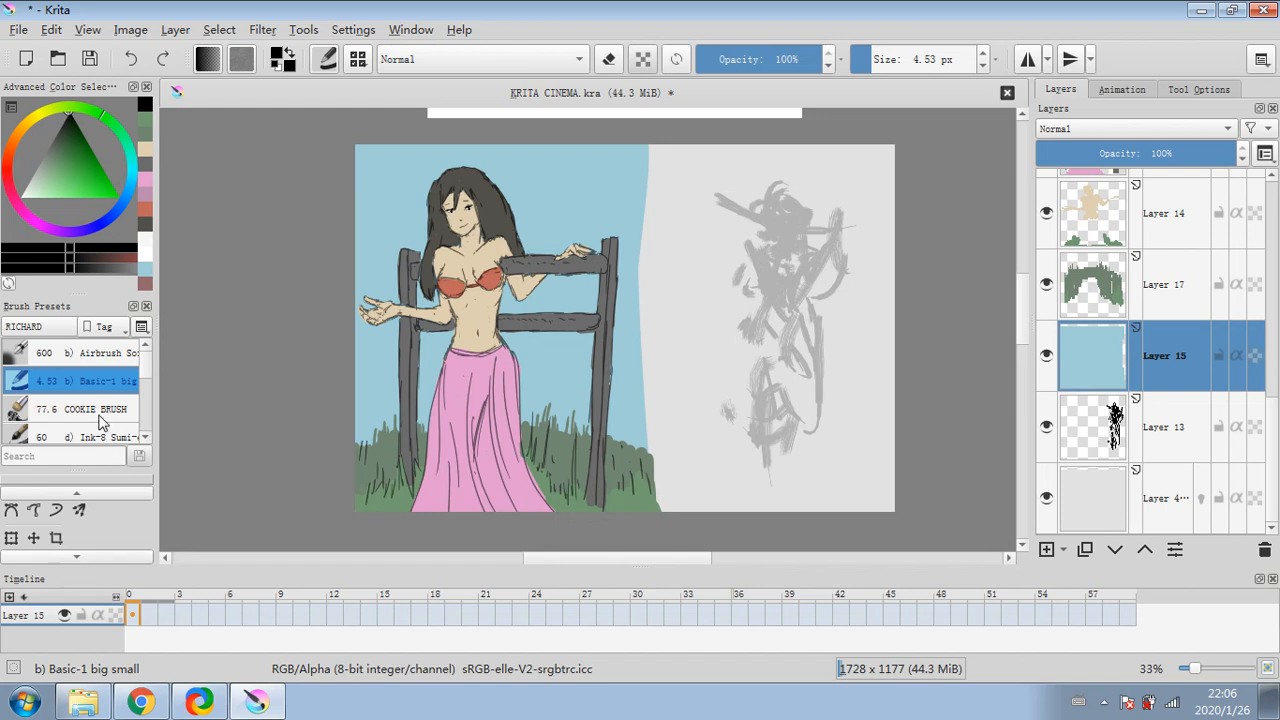
scroll(147, 387, "down", 2)
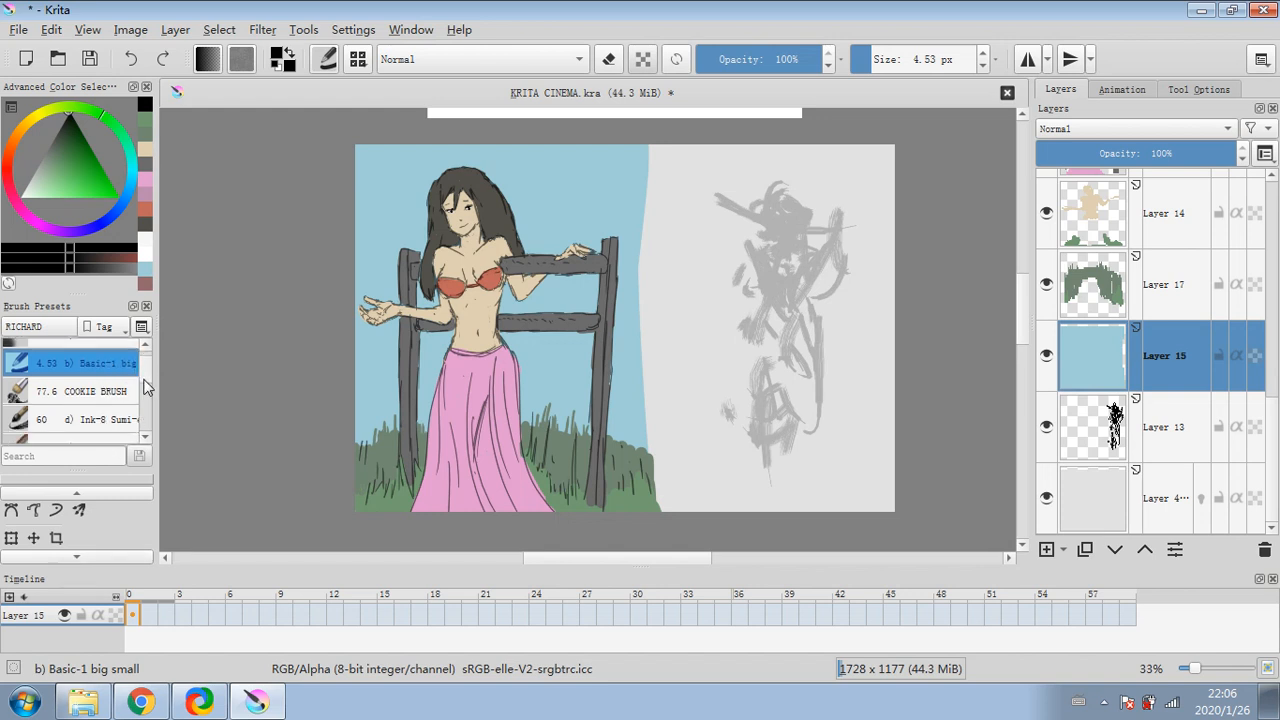
left_click(112, 396)
left_click(78, 150)
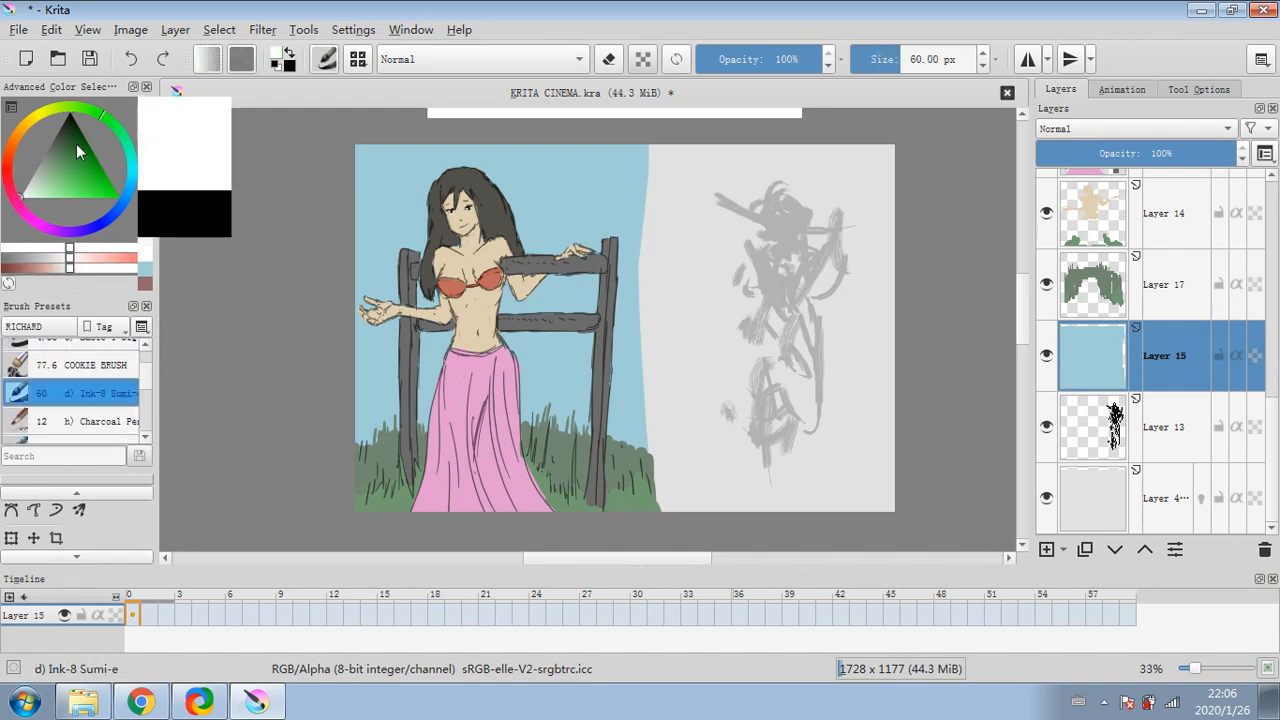
left_click_drag(568, 194, 610, 218)
left_click_drag(558, 194, 581, 216)
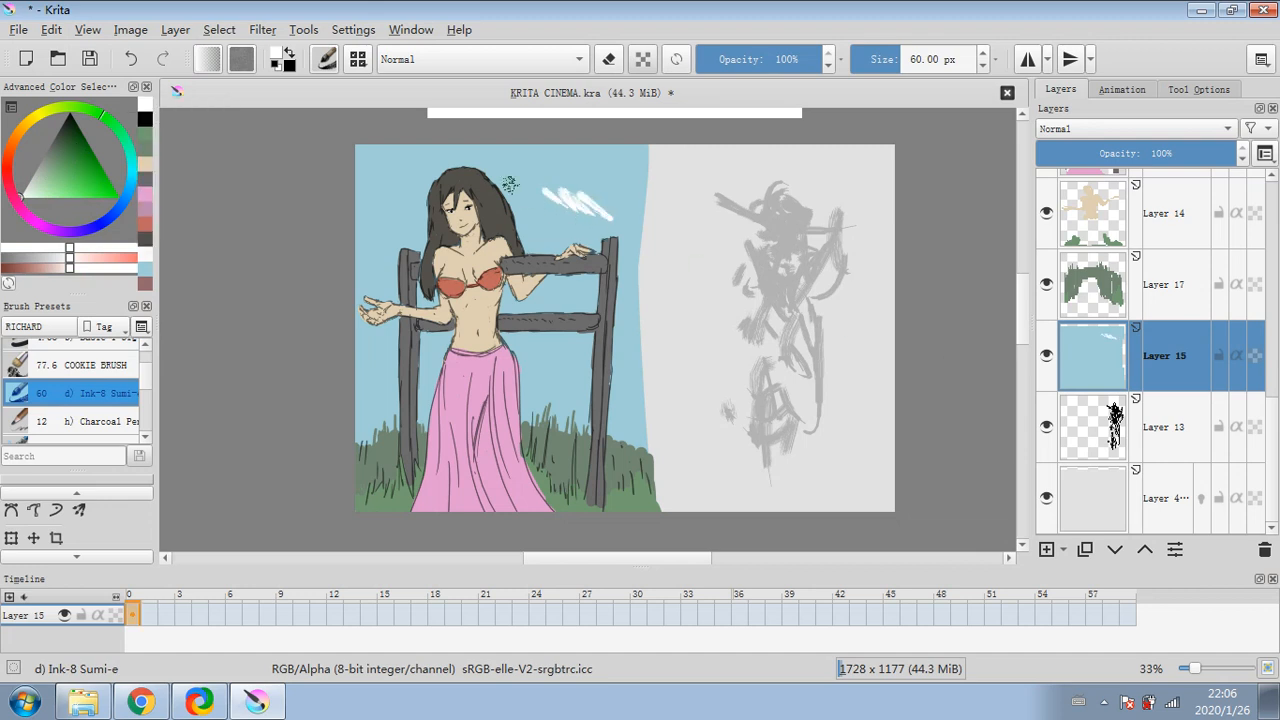
mouse_move(394, 226)
left_mouse_down()
mouse_move(535, 191)
mouse_move(385, 160)
mouse_move(422, 177)
mouse_move(388, 153)
mouse_move(499, 170)
mouse_move(391, 168)
mouse_move(508, 147)
mouse_move(419, 185)
mouse_move(590, 144)
mouse_move(437, 172)
mouse_move(374, 212)
mouse_move(579, 200)
mouse_move(449, 208)
mouse_move(402, 234)
mouse_move(456, 216)
mouse_move(352, 219)
mouse_move(590, 210)
left_mouse_up()
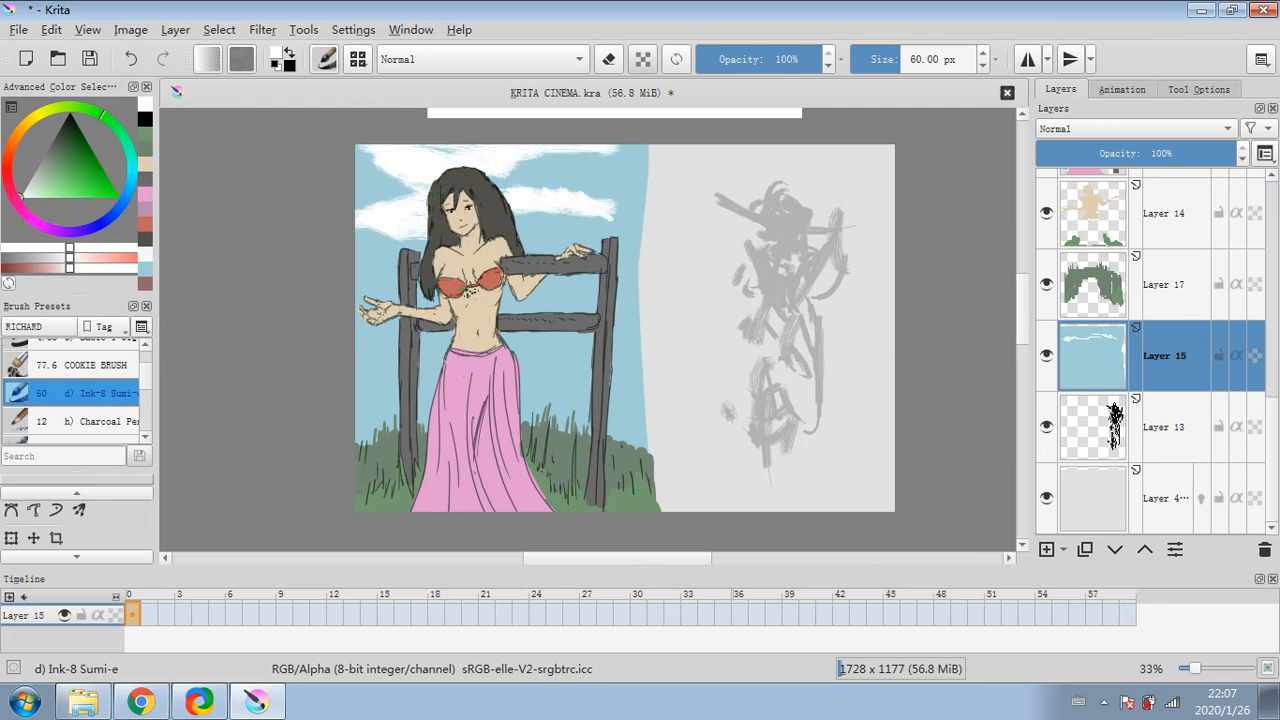
- Soften the cloud edges on Layer 15 with the 50 px Blender Basic brush, reducing its opacity to 42%
scroll(148, 437, "down", 2)
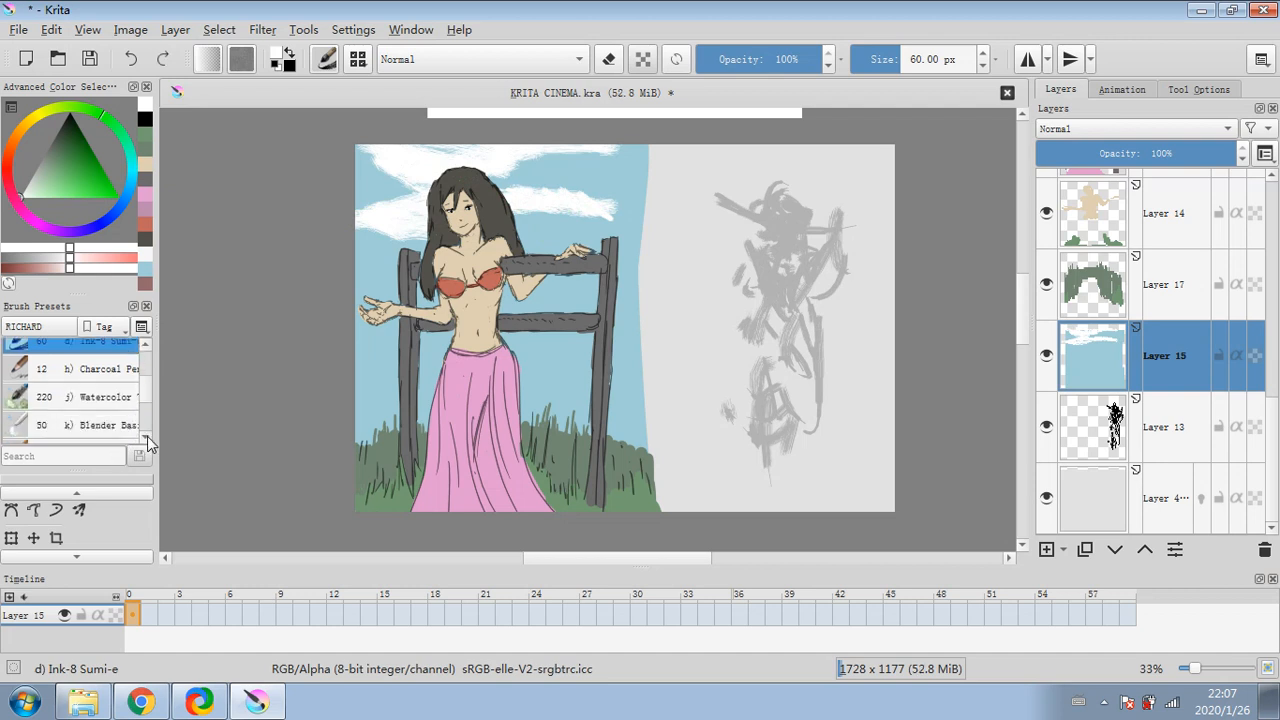
left_click(95, 425)
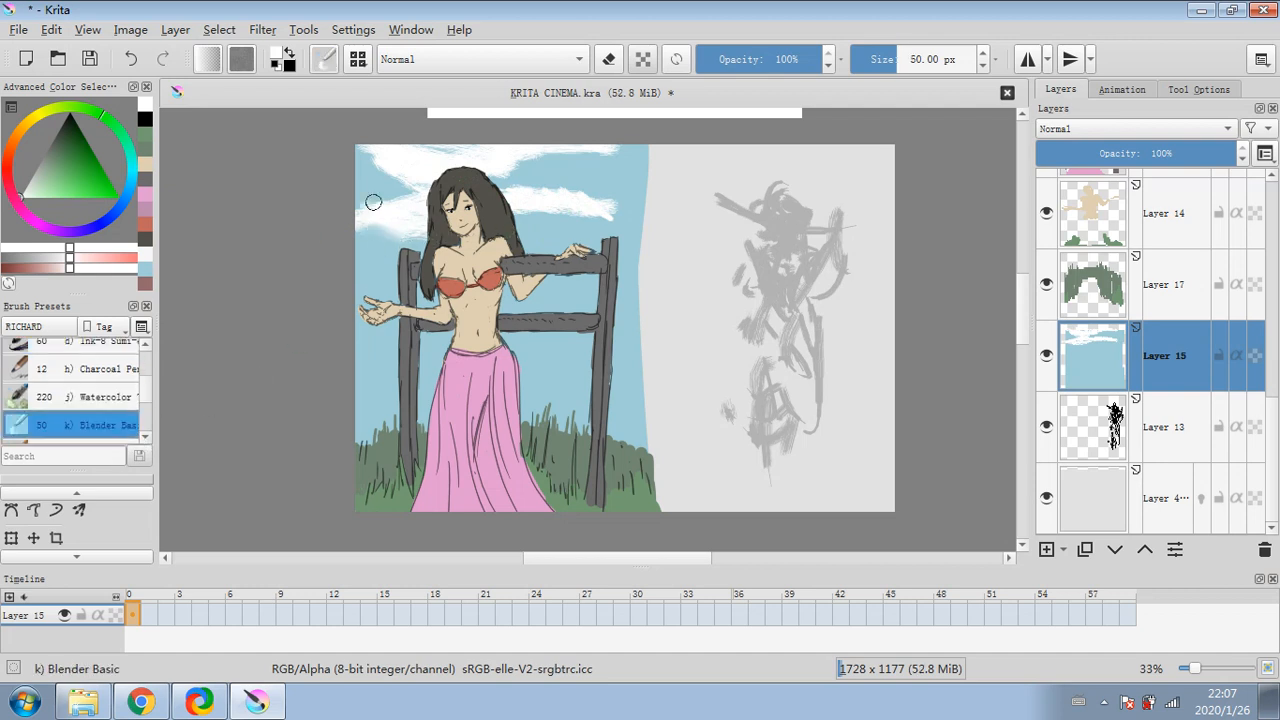
mouse_move(367, 163)
left_mouse_down()
mouse_move(621, 150)
mouse_move(540, 173)
left_mouse_up()
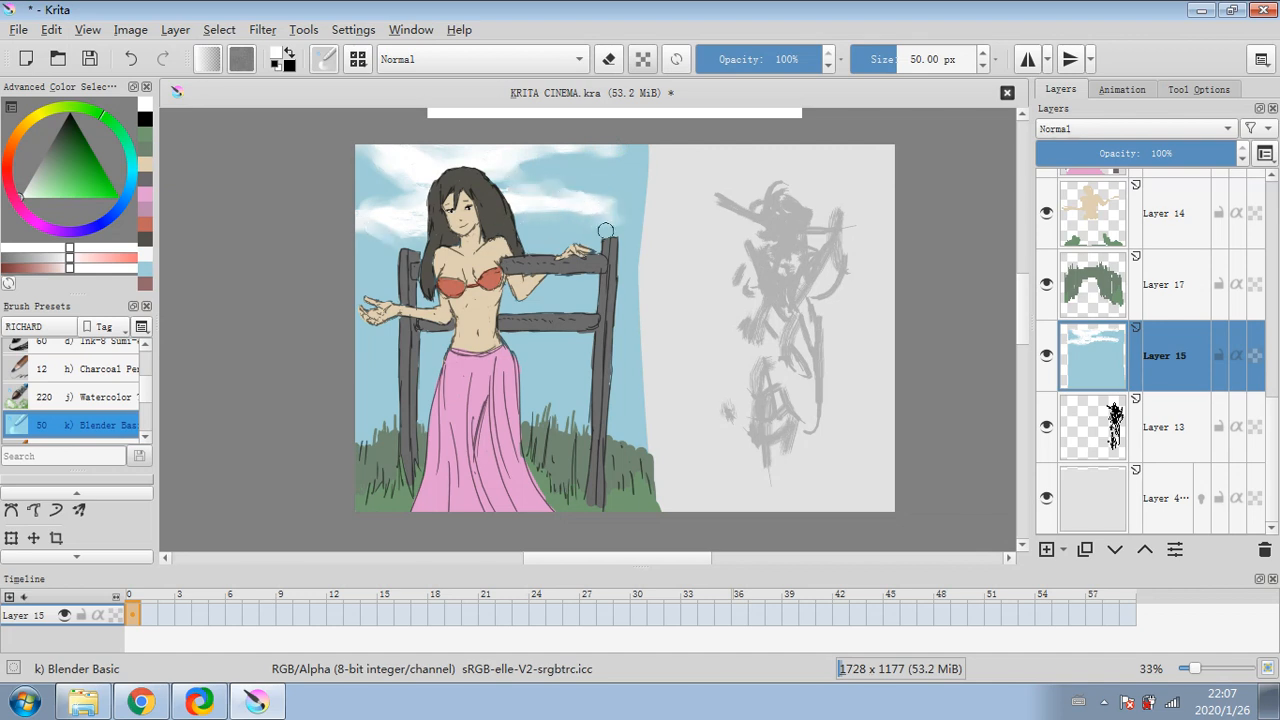
left_click(752, 56)
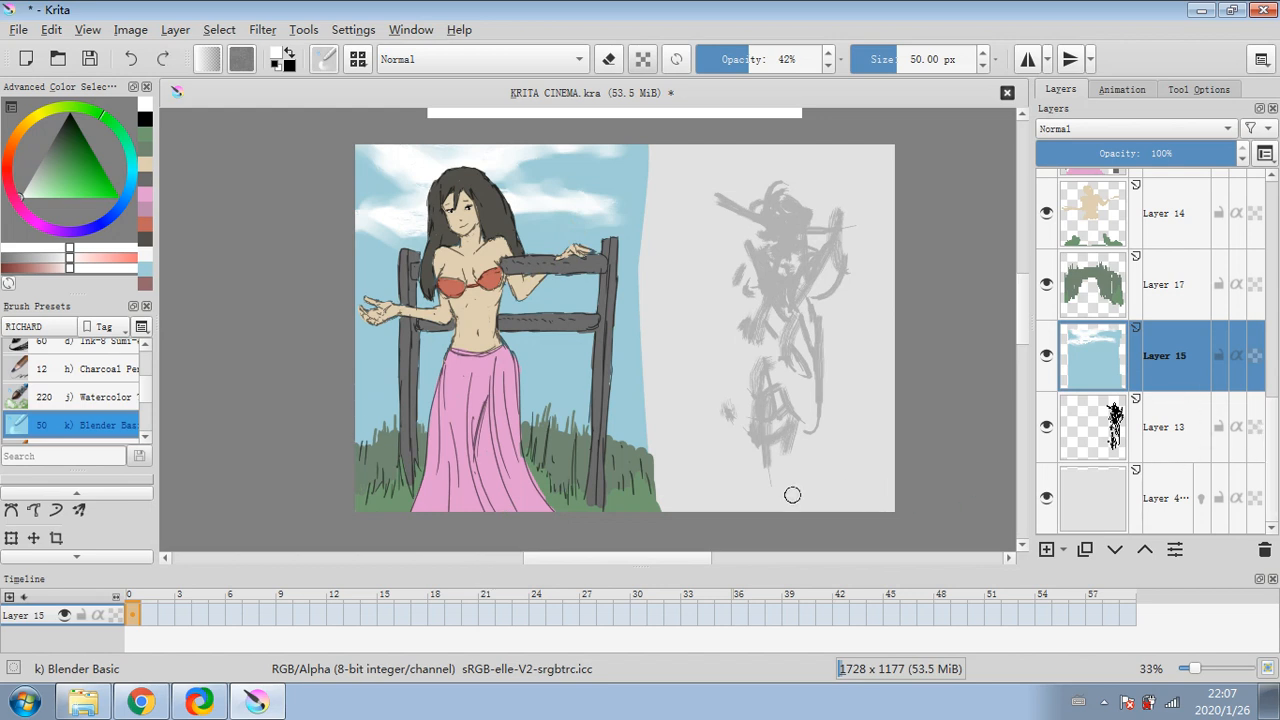
- Blend the grass edges on Layer 17, trying several blender settings and finishing at 59.77 px and 49% opacity
left_click(1160, 290)
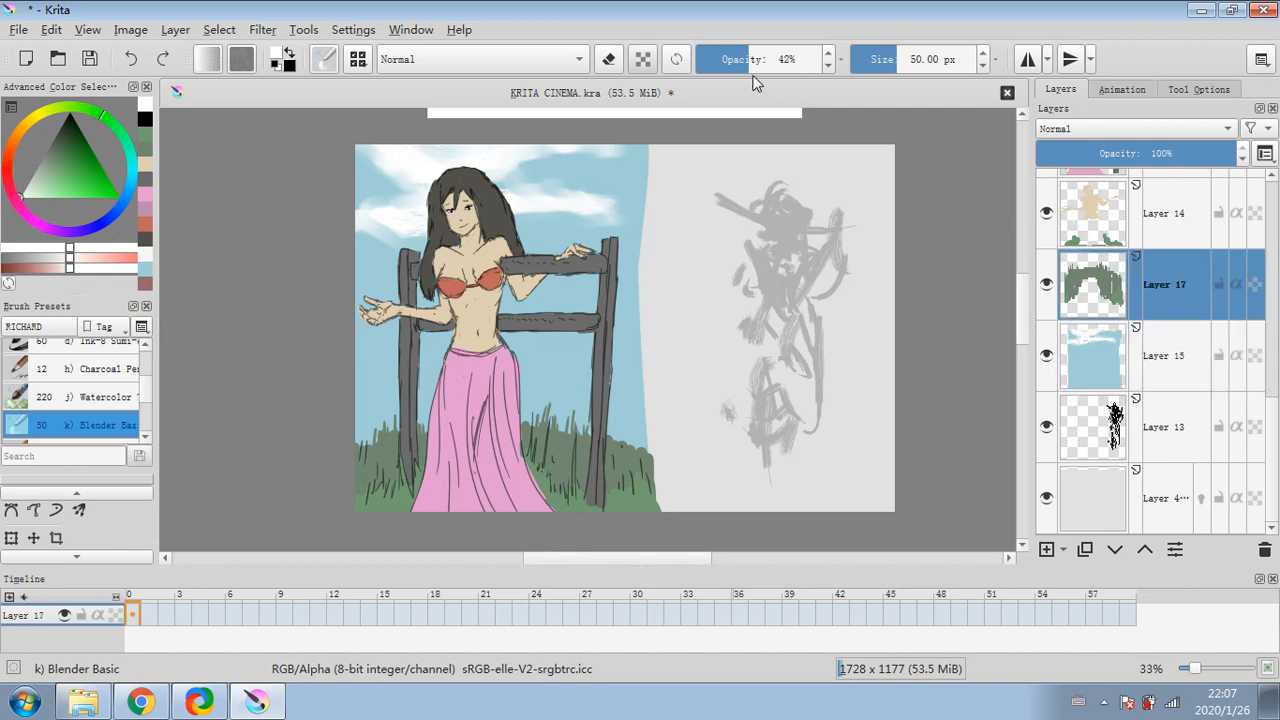
left_click_drag(755, 83, 717, 62)
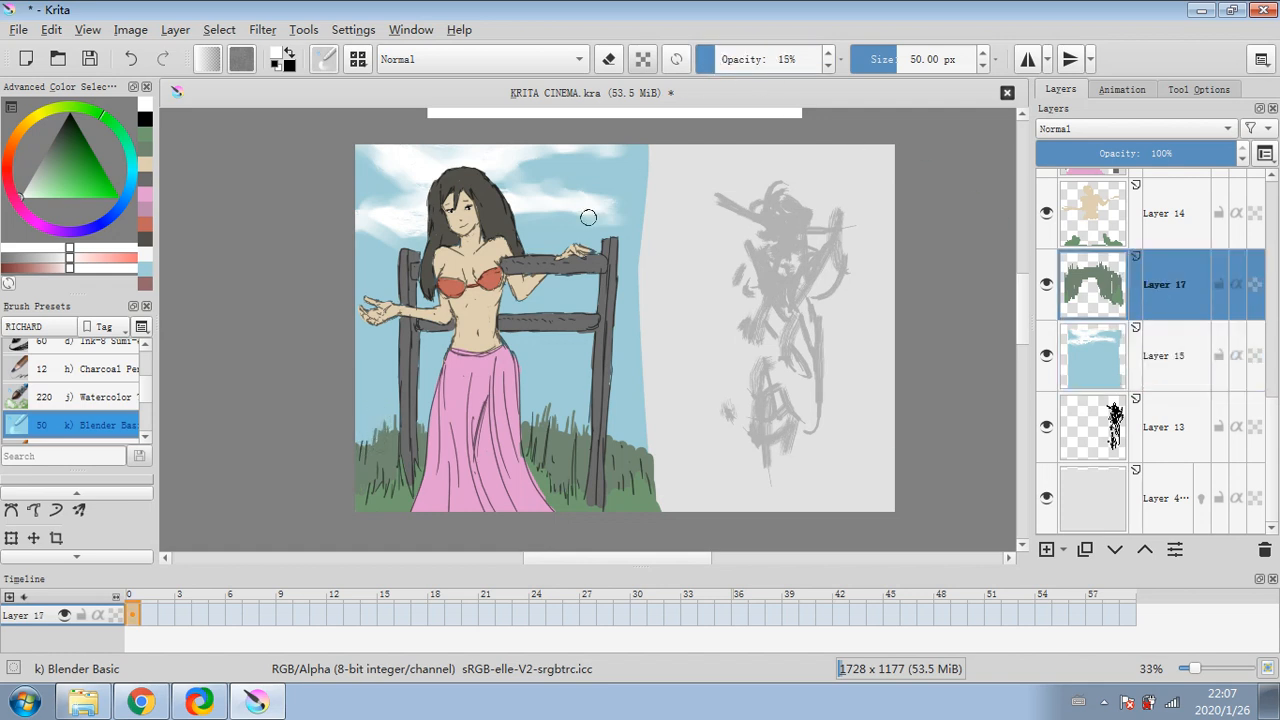
left_click(729, 75)
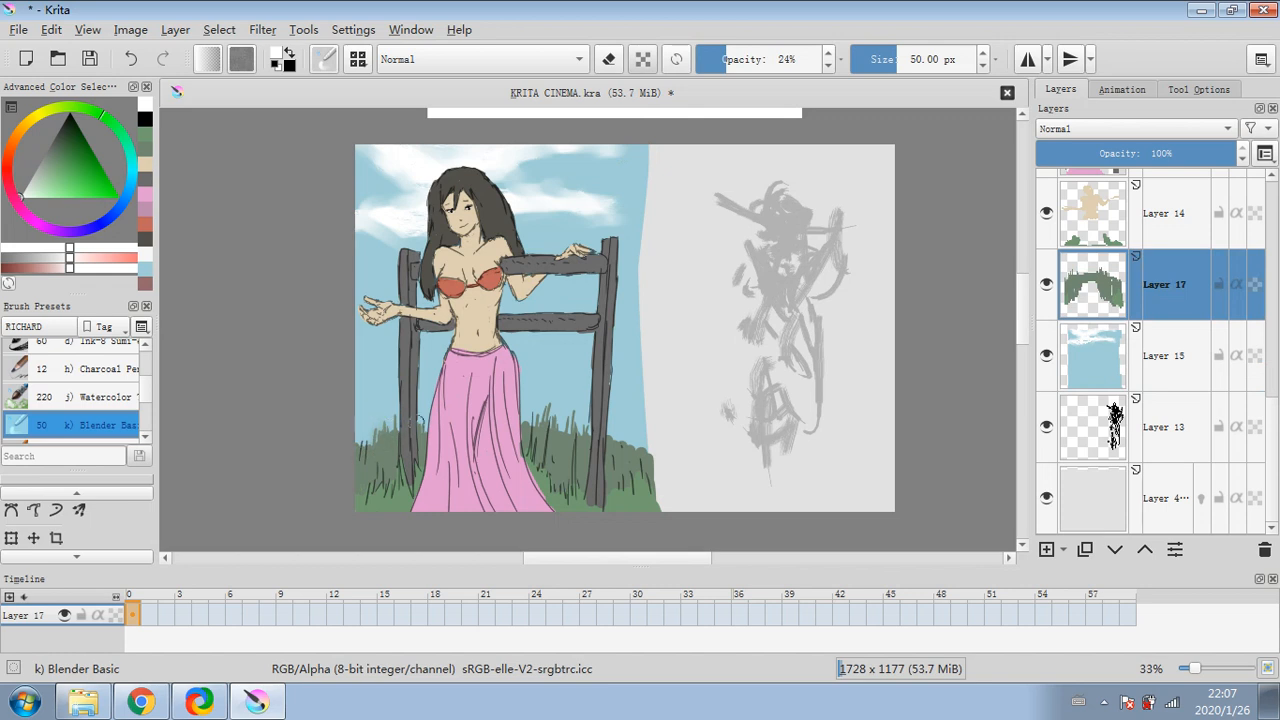
left_click(748, 60)
left_click(874, 60)
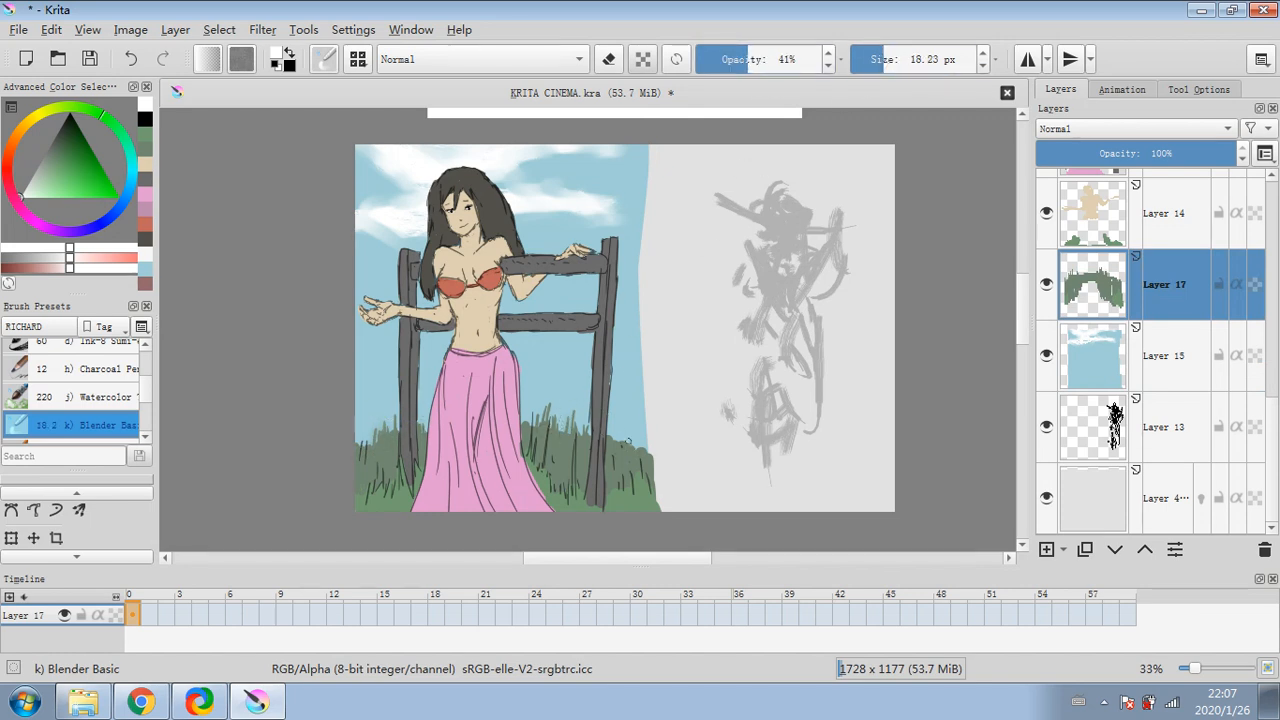
left_click(885, 60)
left_click(765, 60)
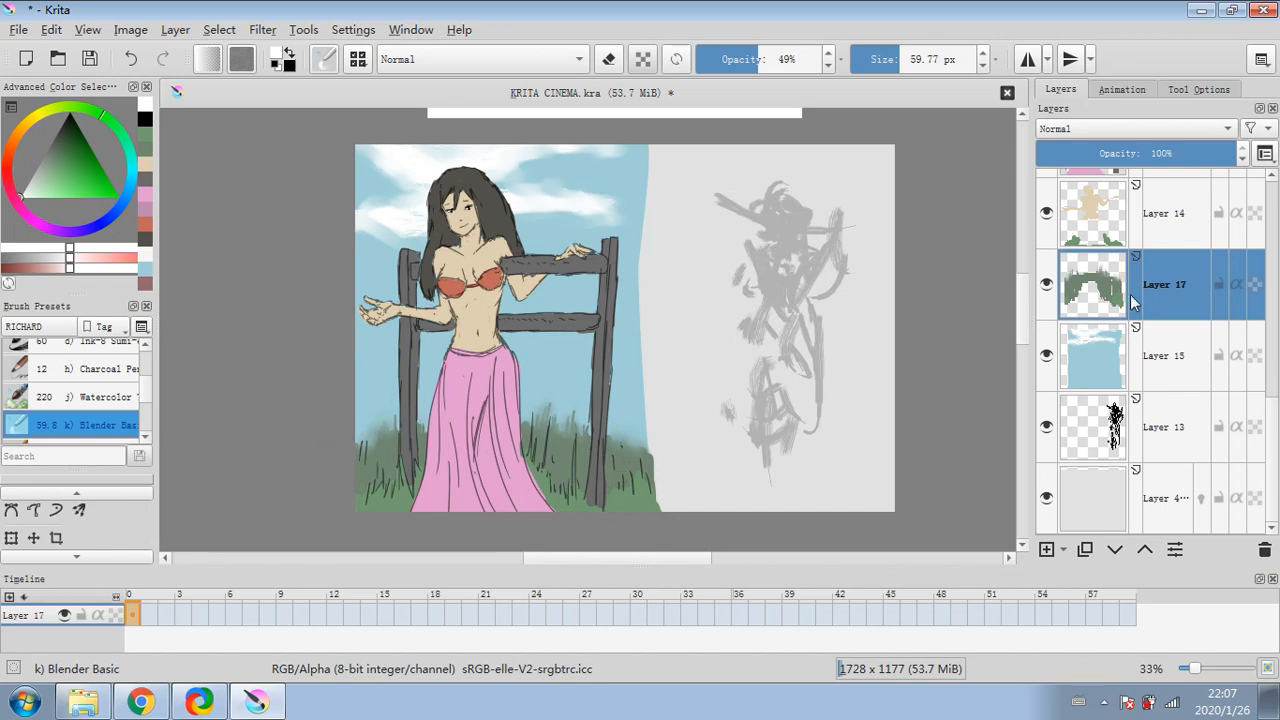
- Merge Layer 16 down into Layer 14 and the result into Layer 17, and make Layer 13 active
scroll(1170, 286, "up", 3)
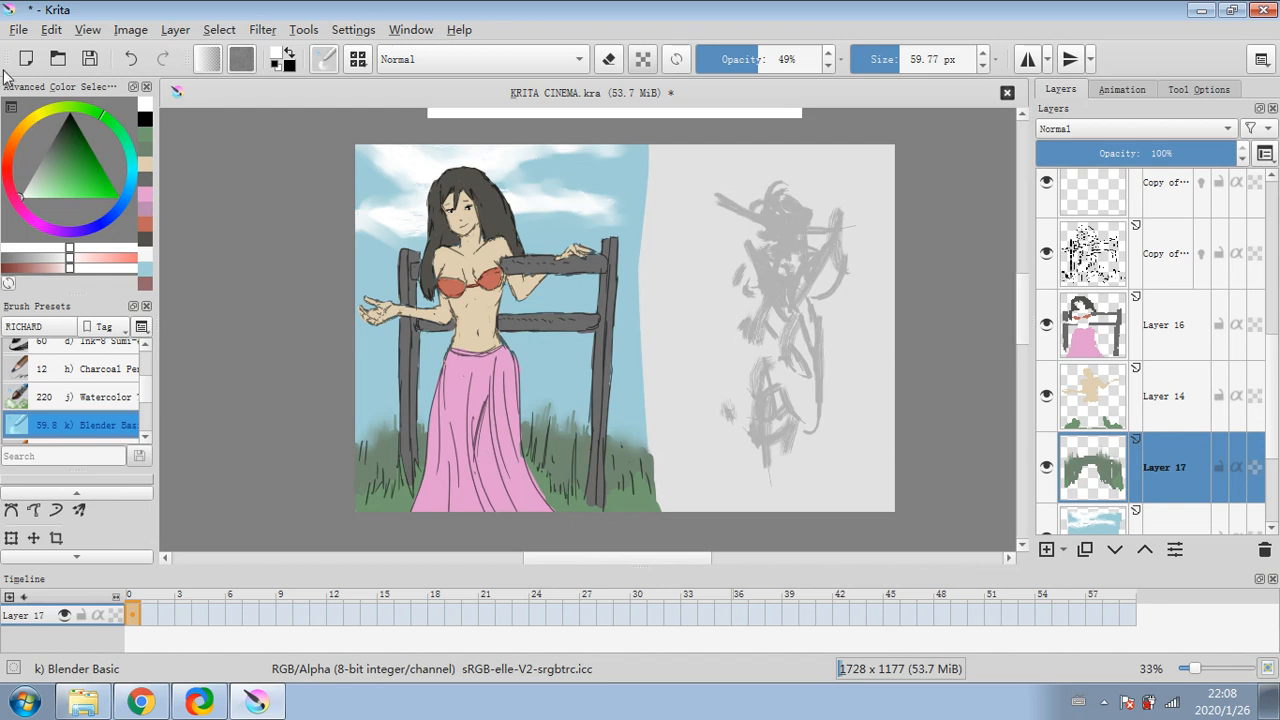
right_click(1148, 341)
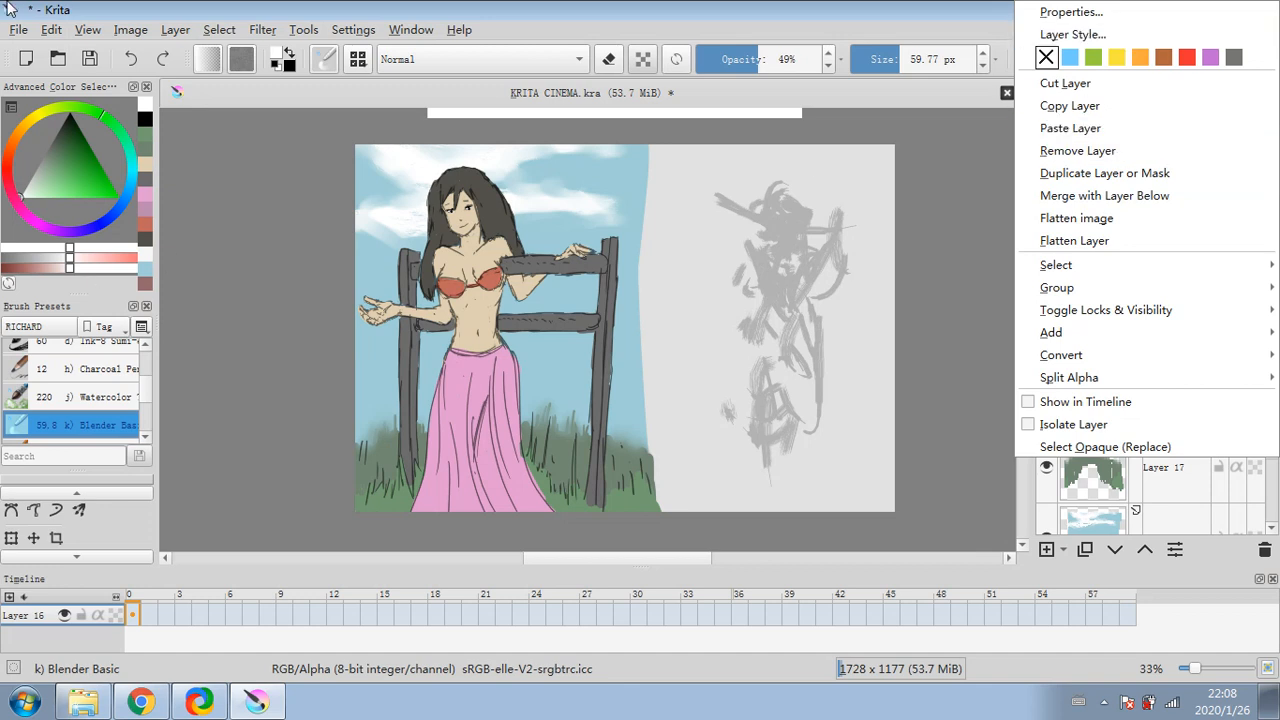
left_click(1151, 198)
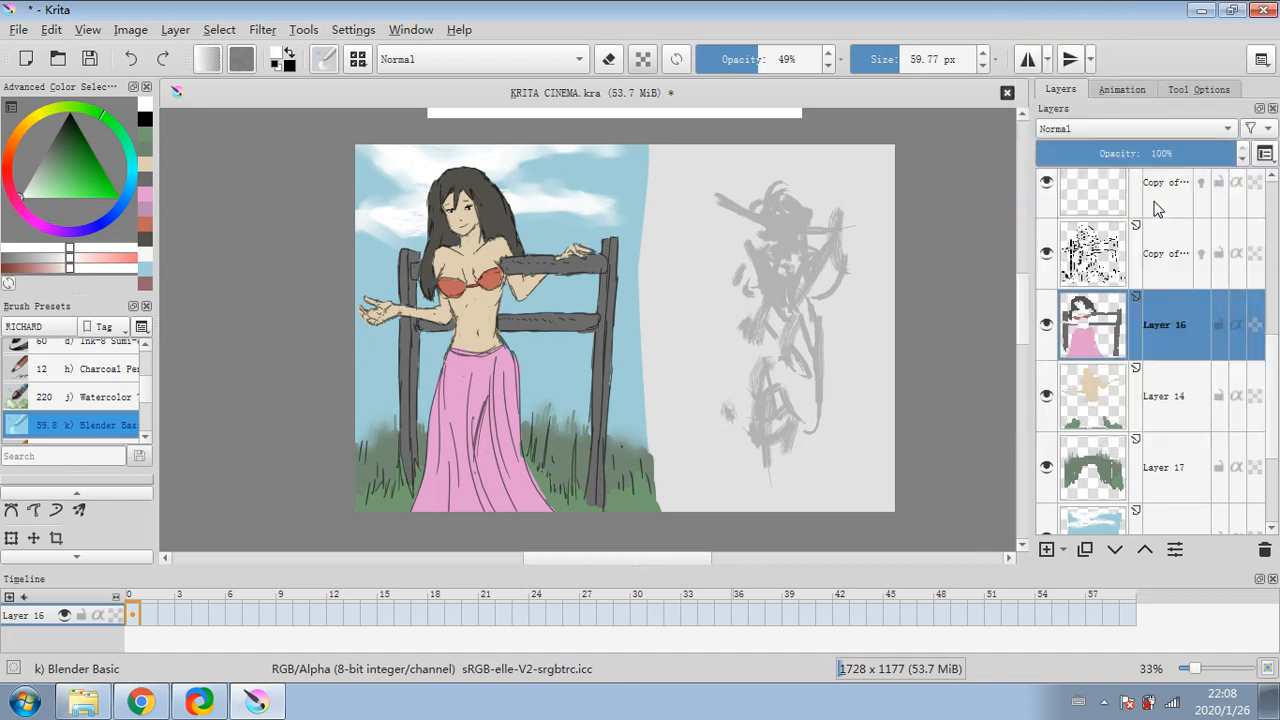
right_click(1146, 316)
left_click(1152, 201)
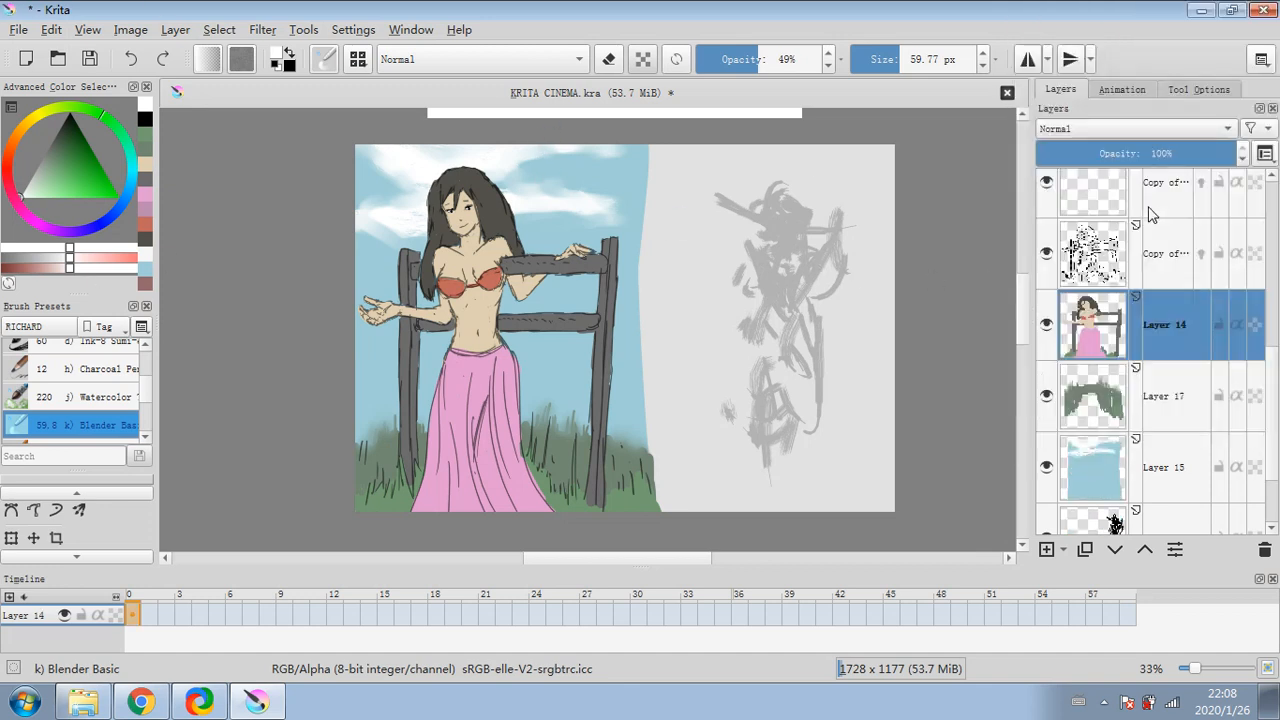
right_click(1148, 304)
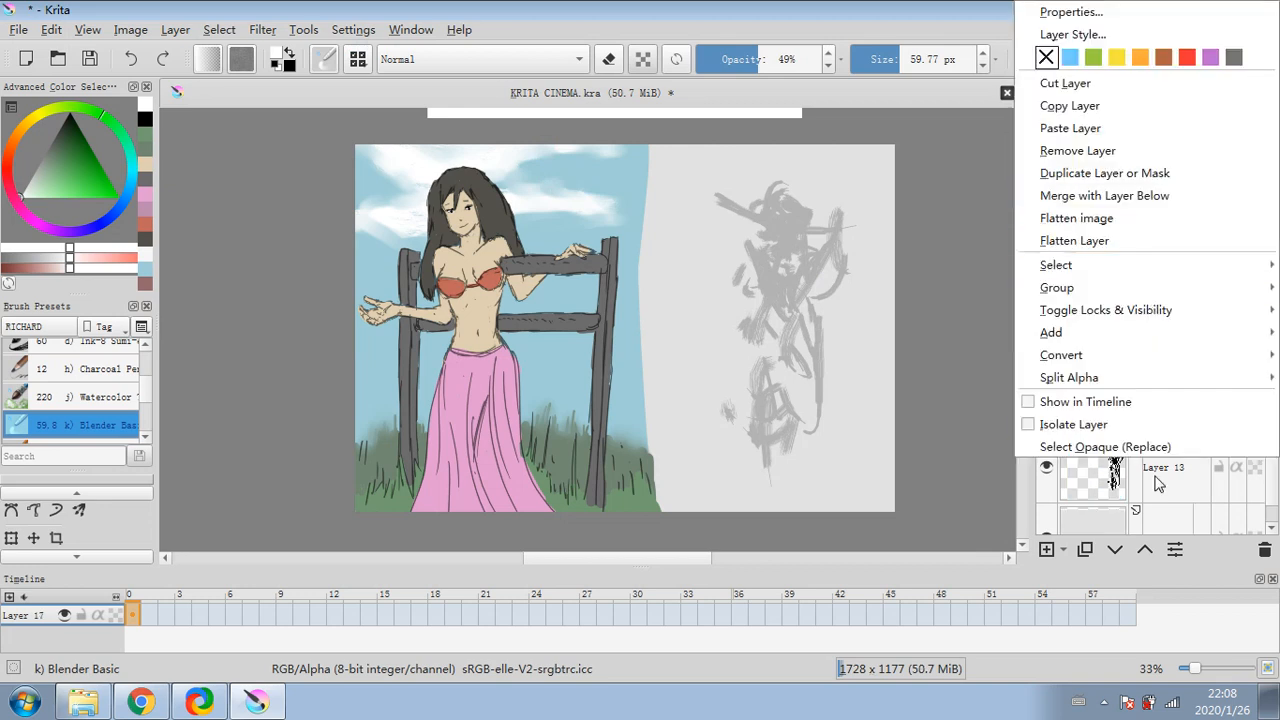
left_click(1155, 470)
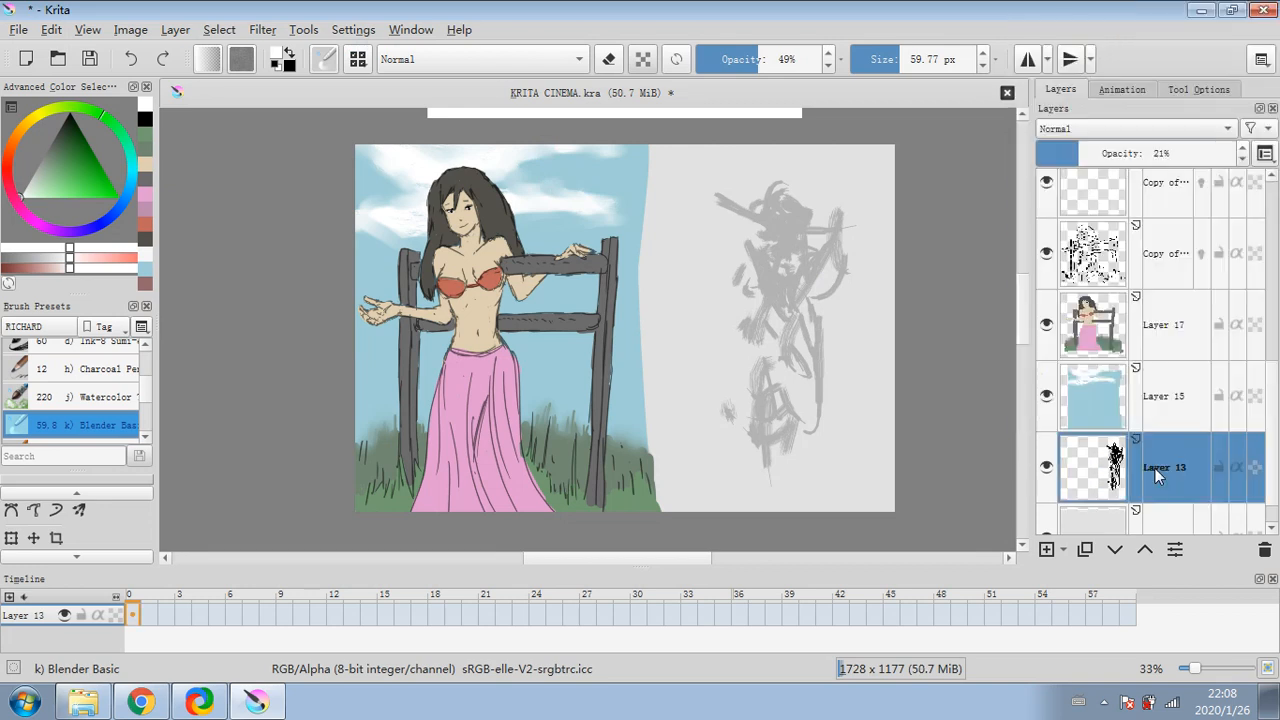
- Toggle the visibility of Layer 17 and the line-art copy layer above it to check what each one contains
left_click(1158, 405)
left_click(1046, 324)
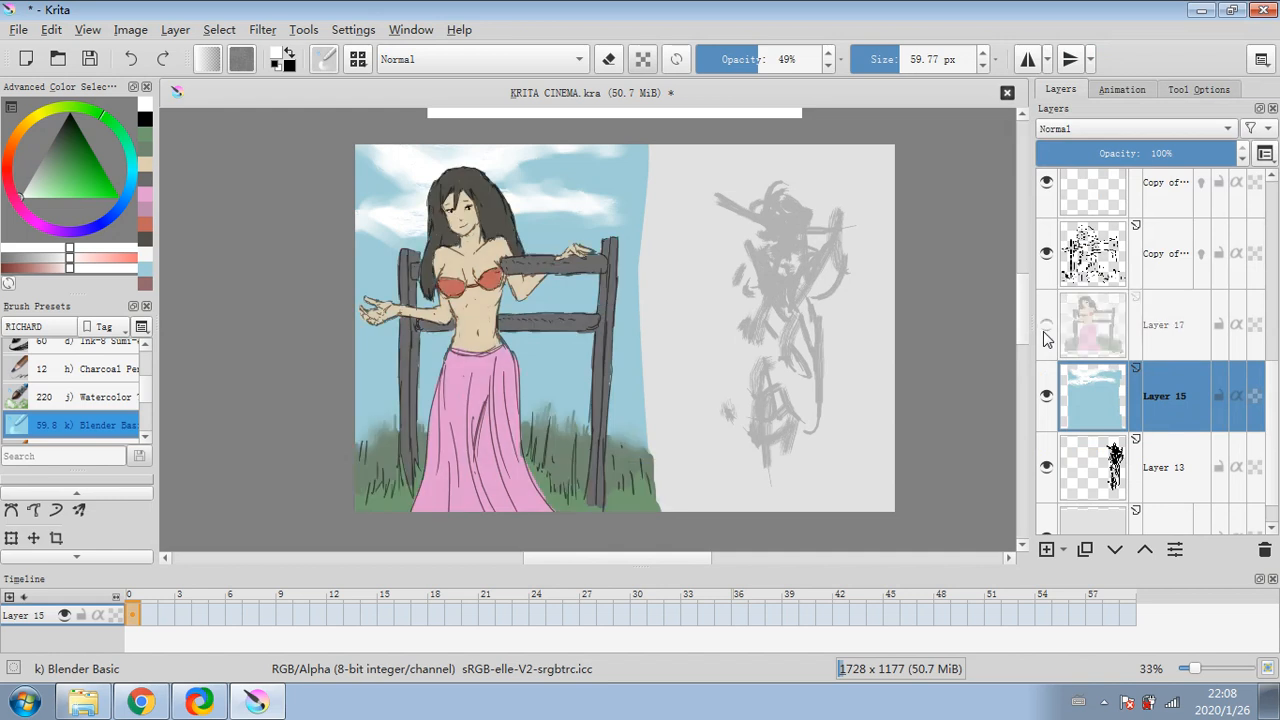
left_click(1044, 334)
left_click(1044, 334)
left_click(1044, 334)
left_click(1044, 334)
left_click(1044, 334)
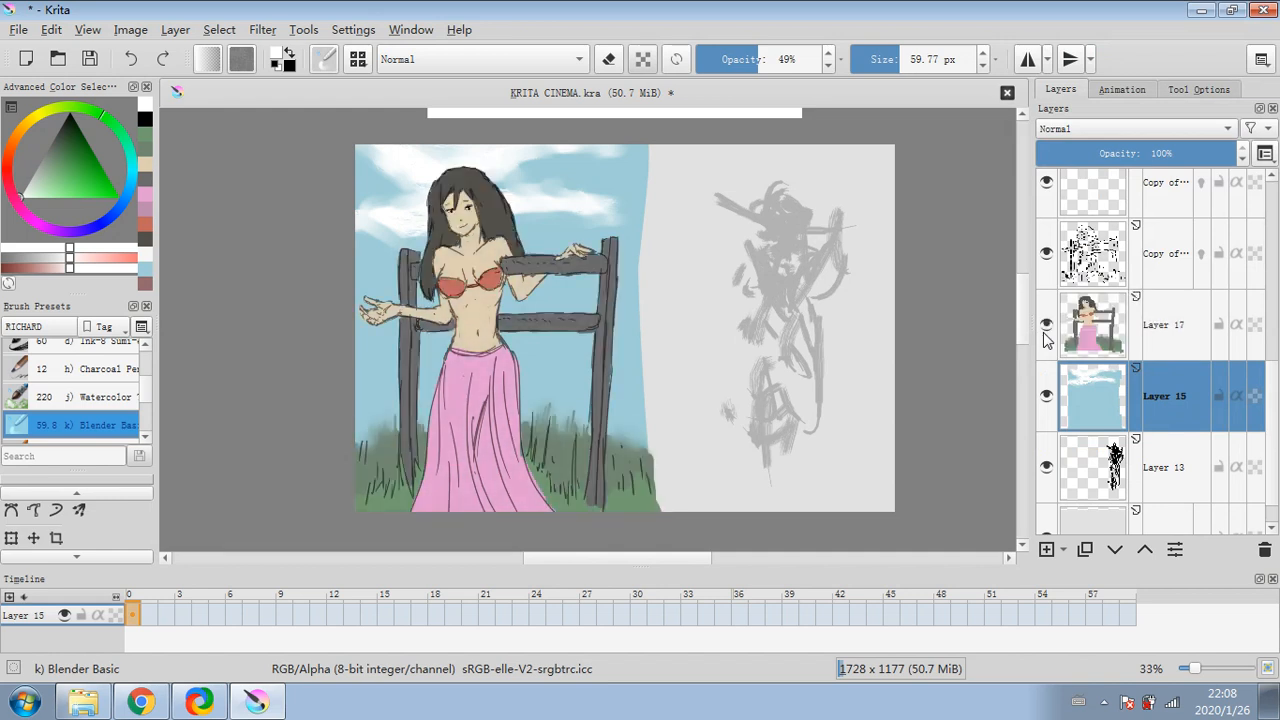
left_click(1044, 334)
left_click(1044, 334)
left_click(1050, 264)
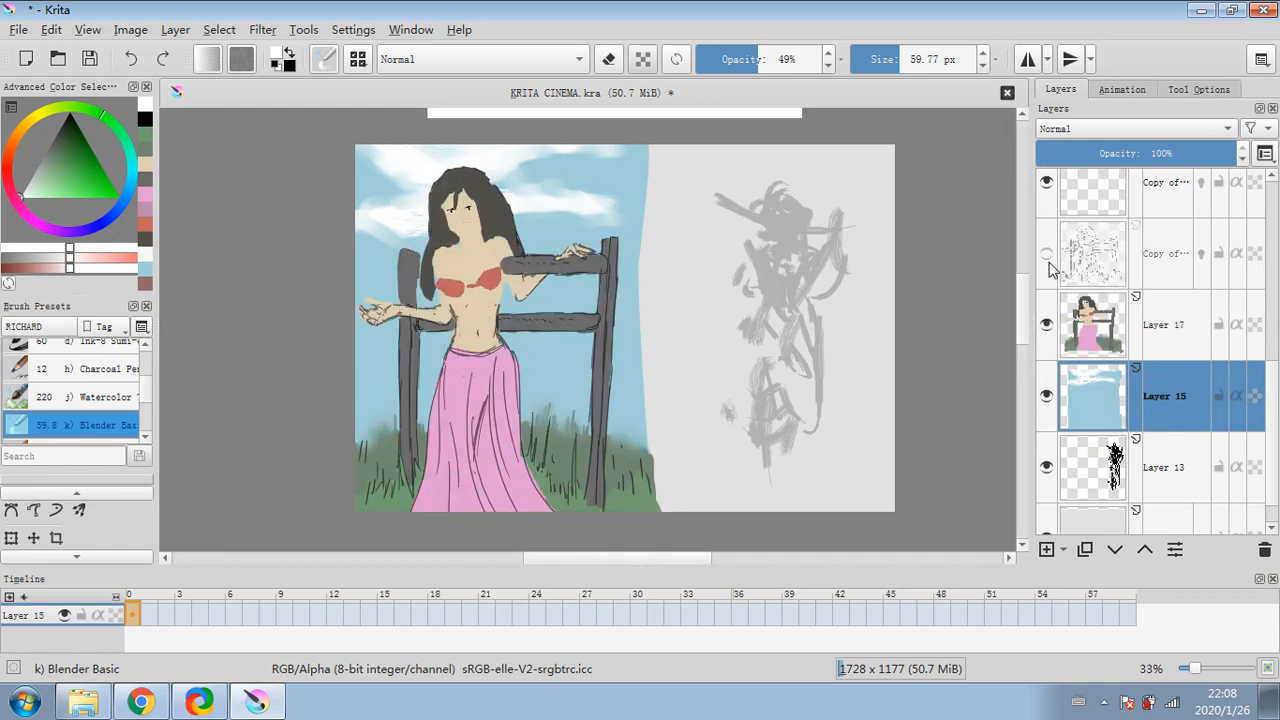
left_click(1048, 260)
- Set the line-art copy layer's opacity to 56% and merge it down into Layer 17
left_click(1150, 255)
left_click_drag(1133, 162, 1202, 160)
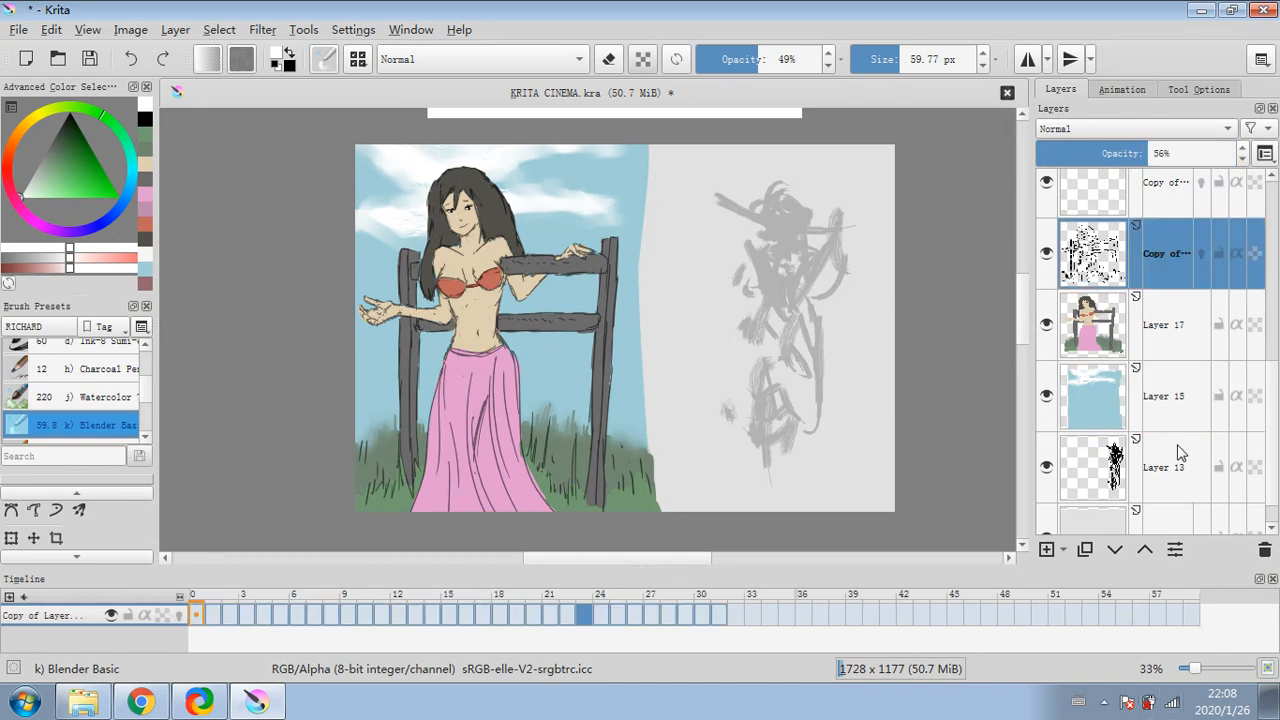
right_click(1152, 258)
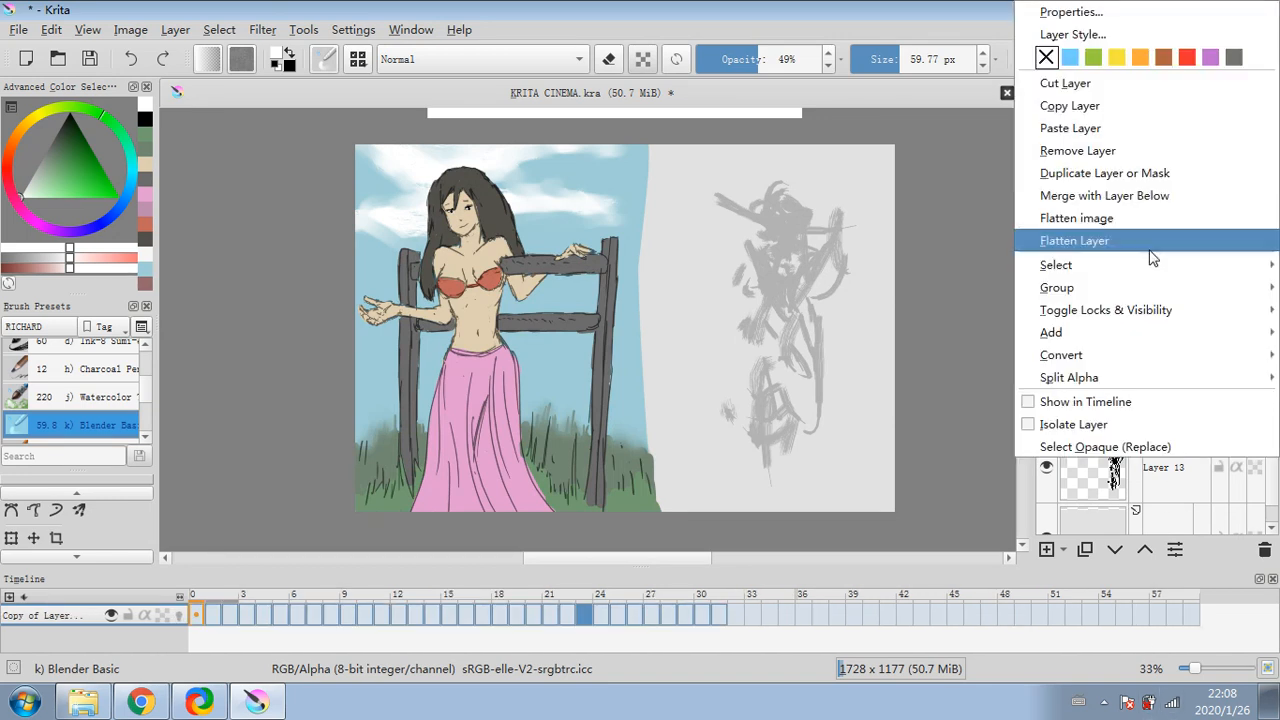
left_click(1158, 195)
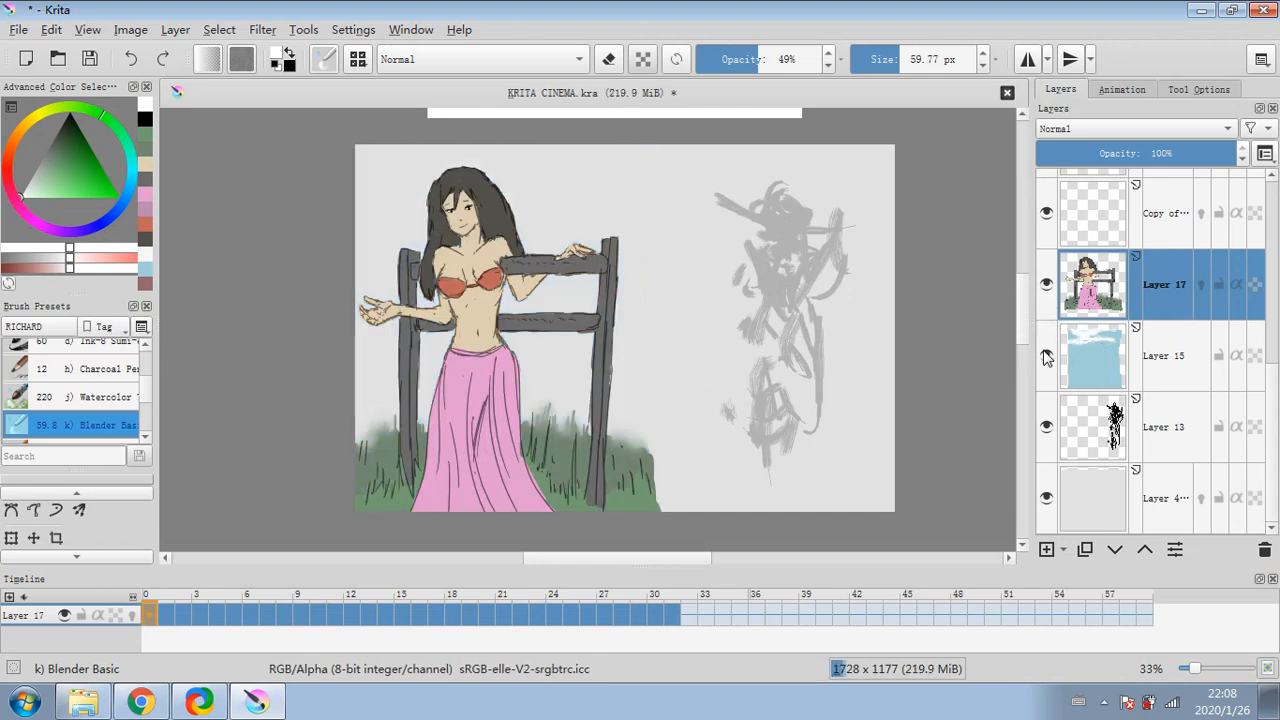
- Toggle the visibility of the merged Layer 17 and Layer 13 to check their contents, and inspect the Layer 4 background
left_click(1043, 284)
left_click(1043, 284)
left_click(1043, 284)
left_click(1043, 284)
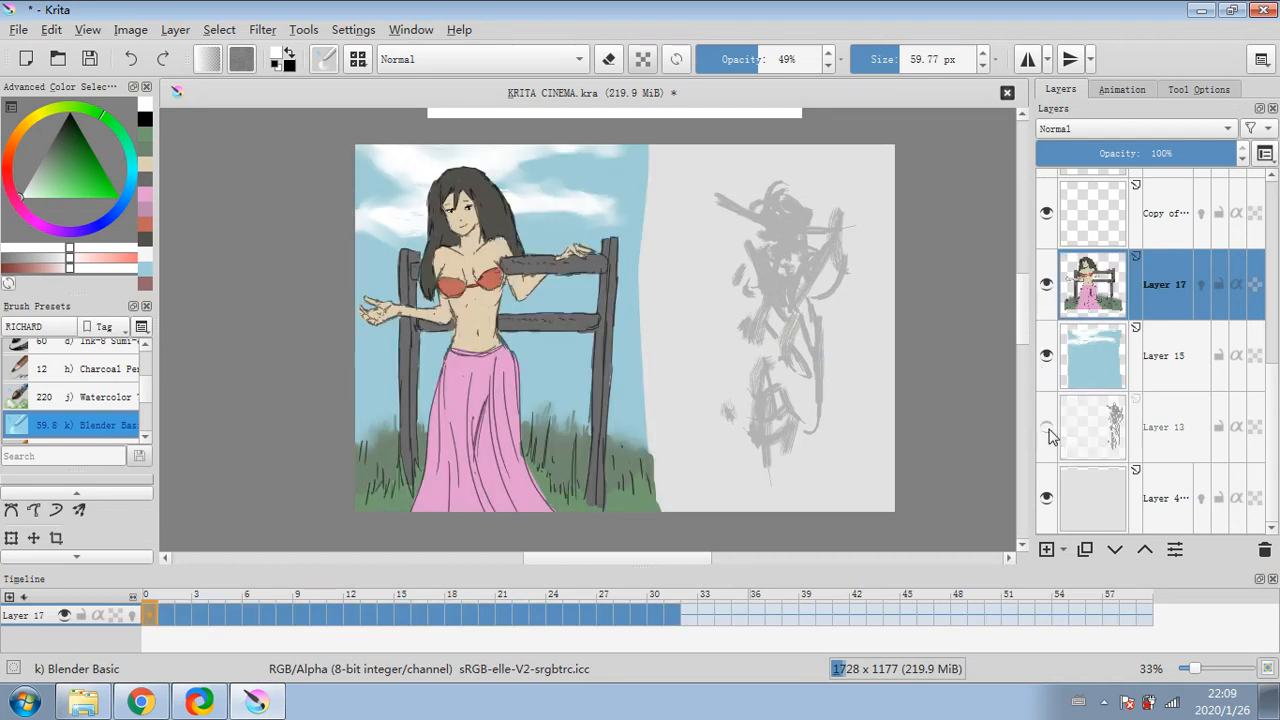
left_click(1046, 427)
left_click(1047, 428)
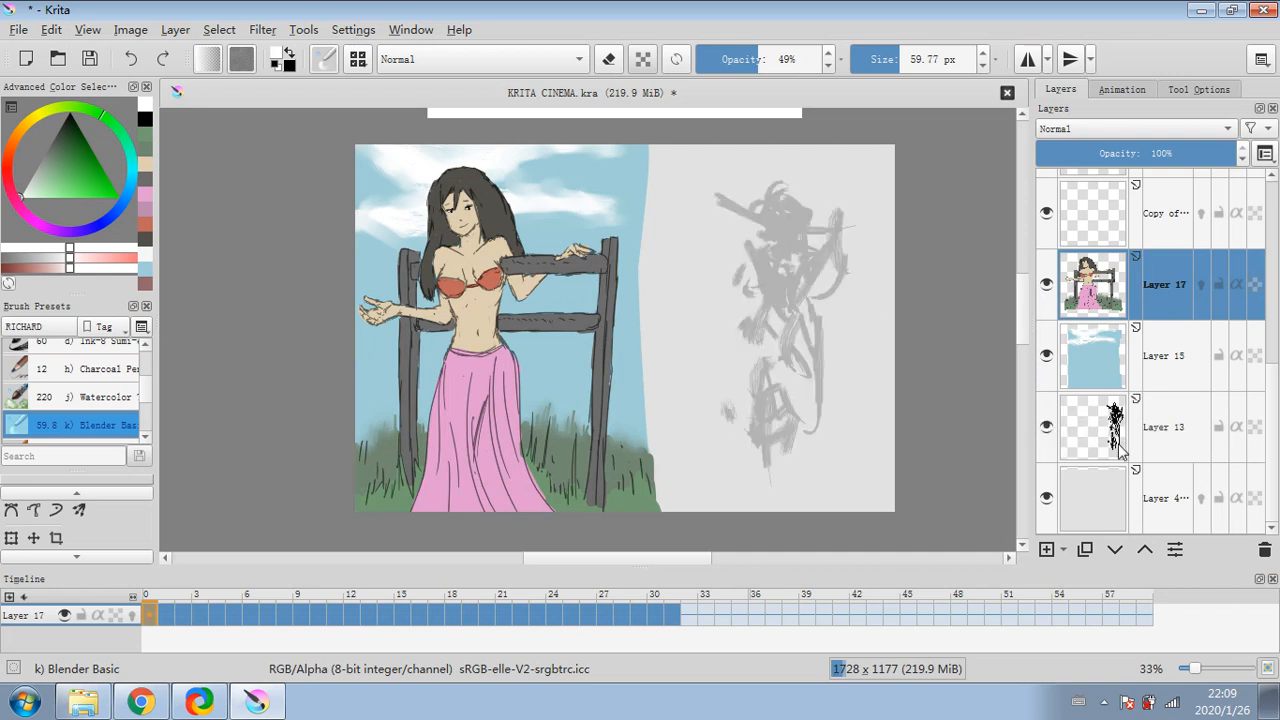
left_click(1087, 502)
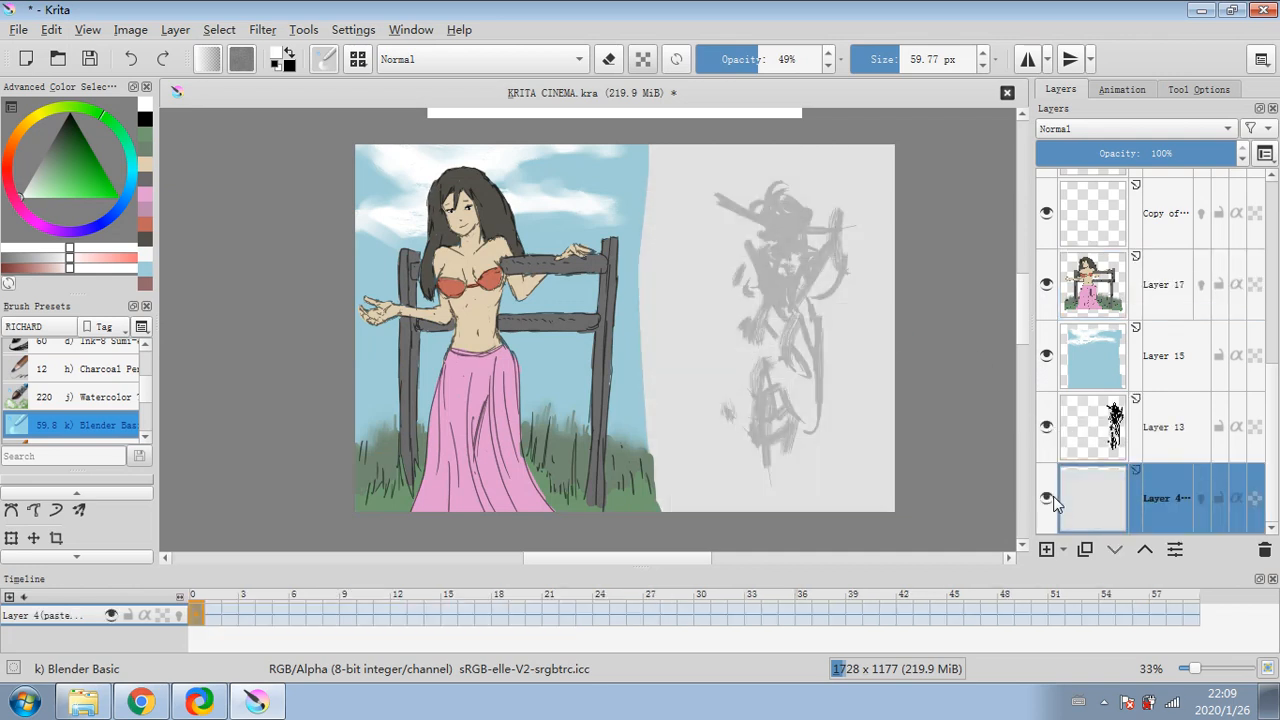
- Duplicate Layer 17 and darken the copy with the Levels filter, lowering the output white level to 204
left_click(1154, 308)
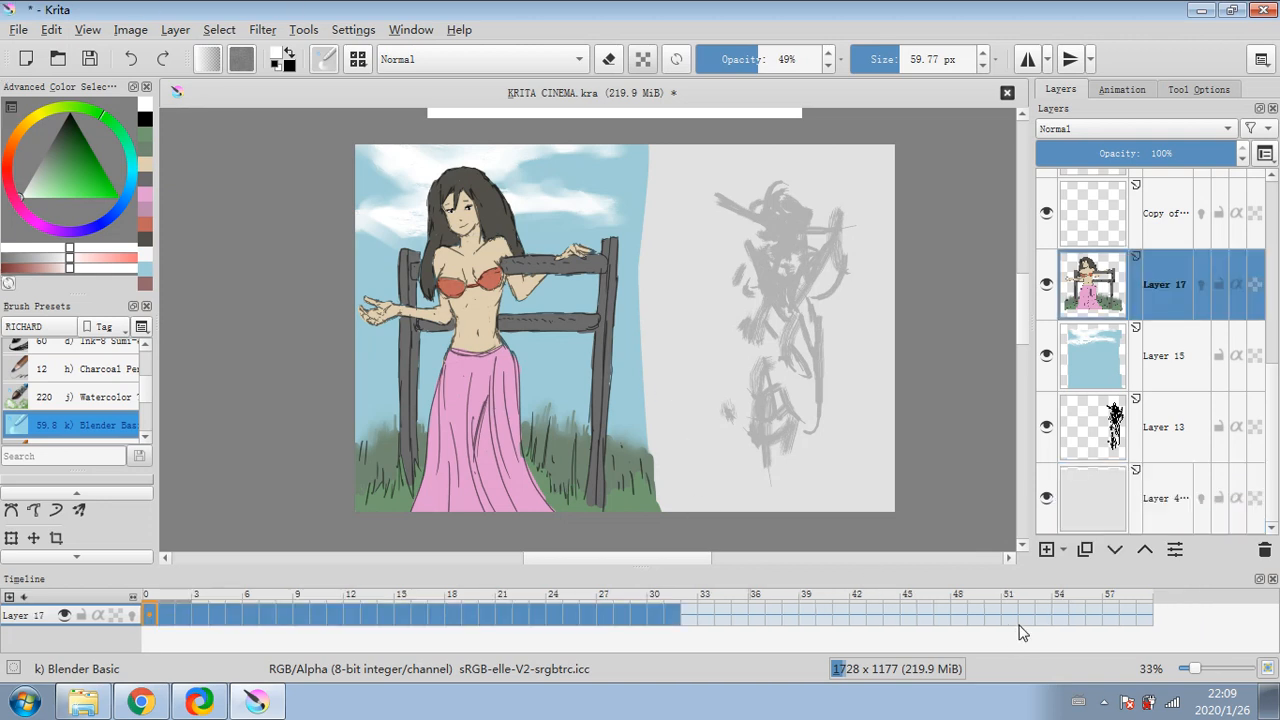
left_click(1078, 553)
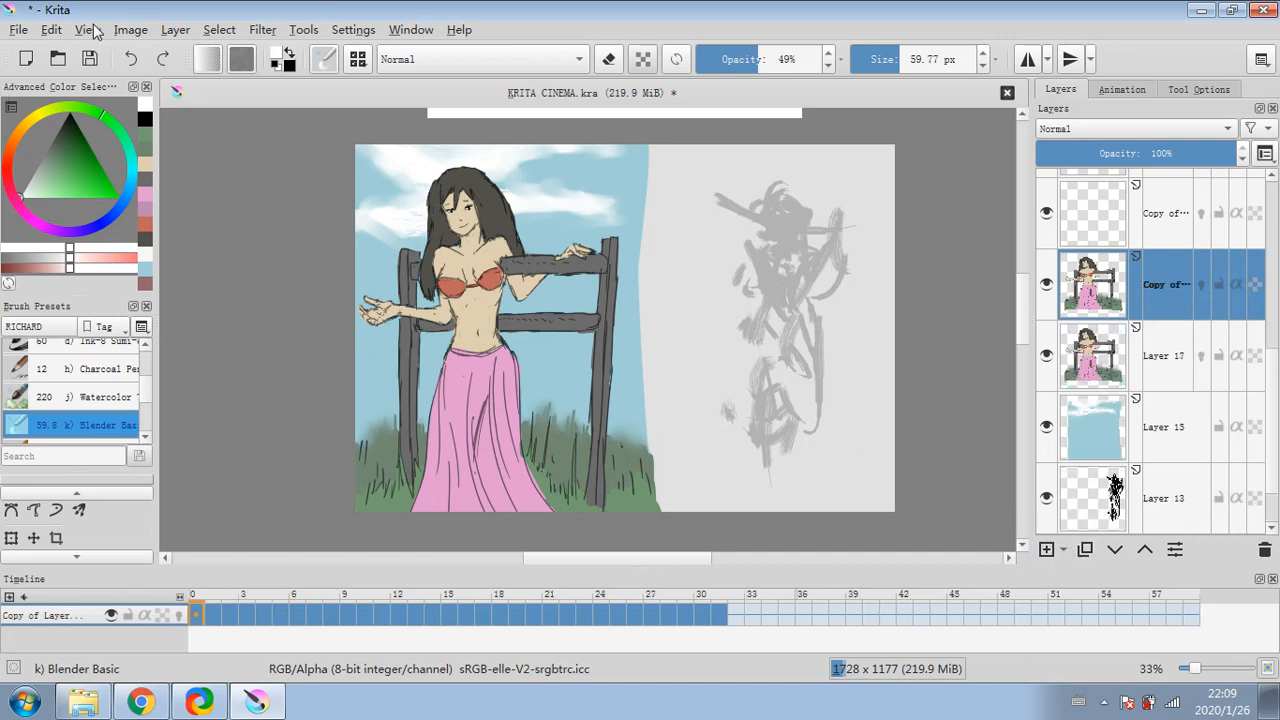
left_click(265, 32)
mouse_move(423, 78)
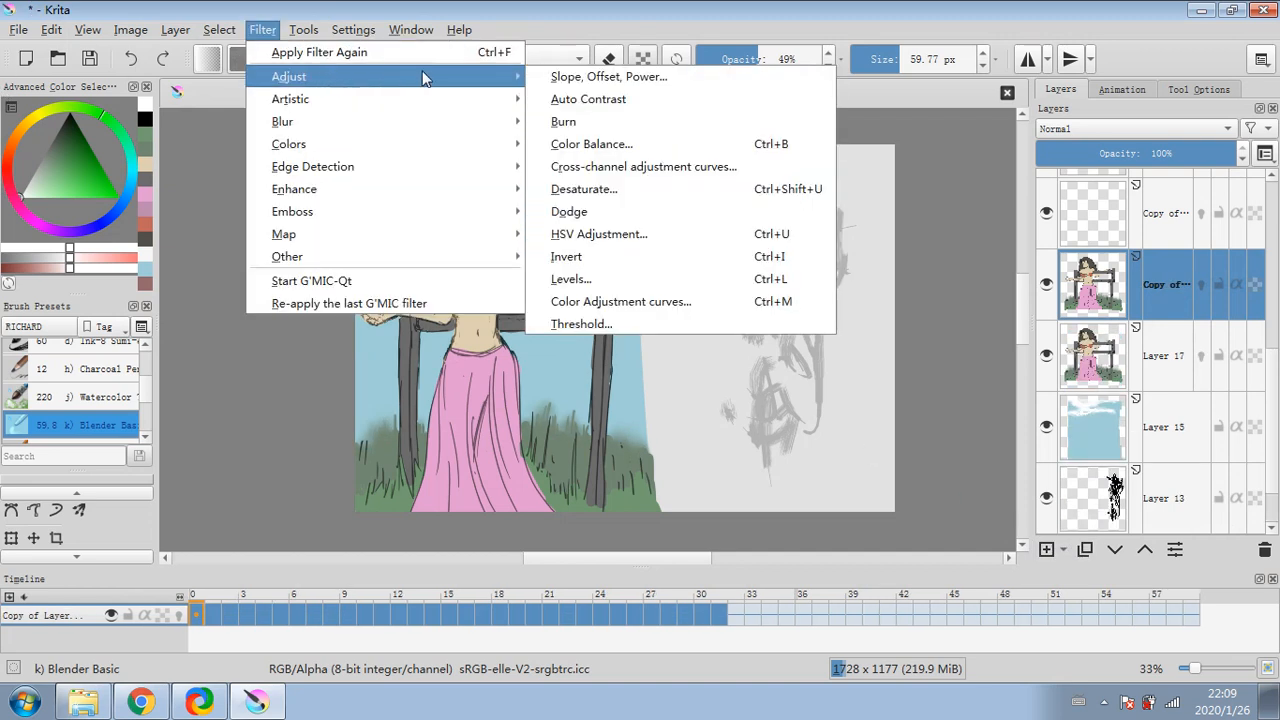
left_click(612, 282)
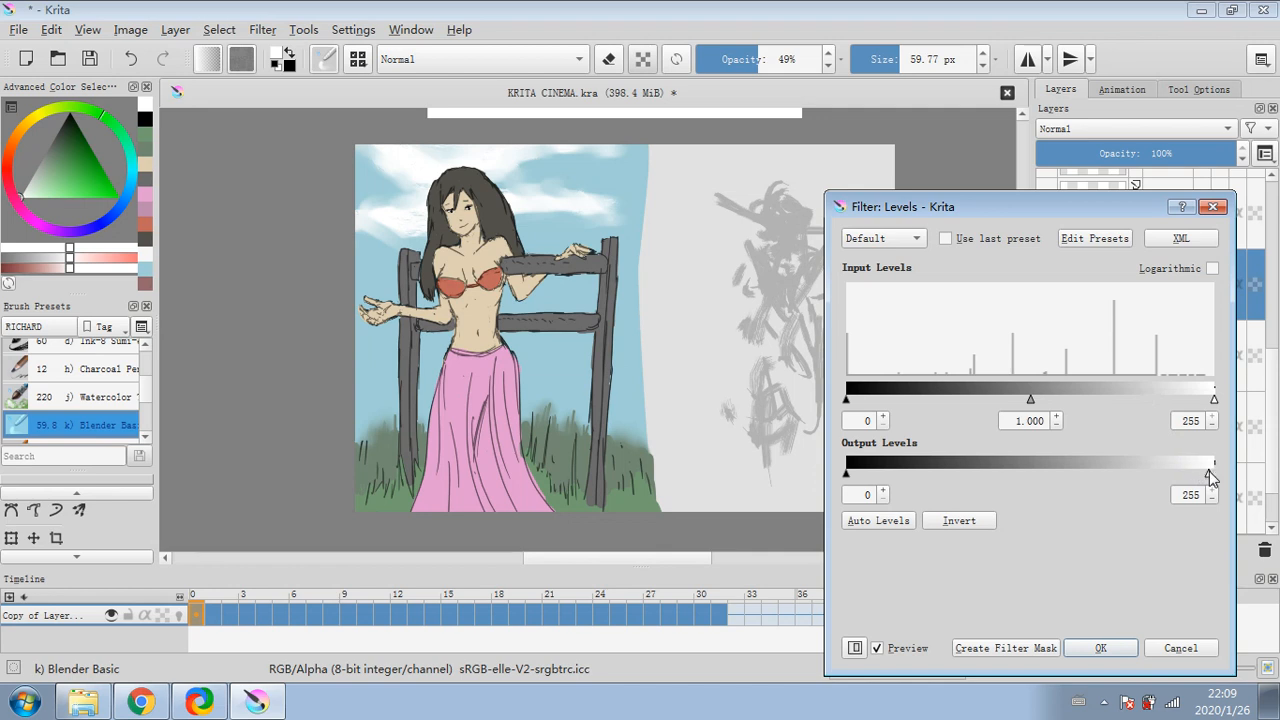
left_click_drag(1210, 472, 1141, 474)
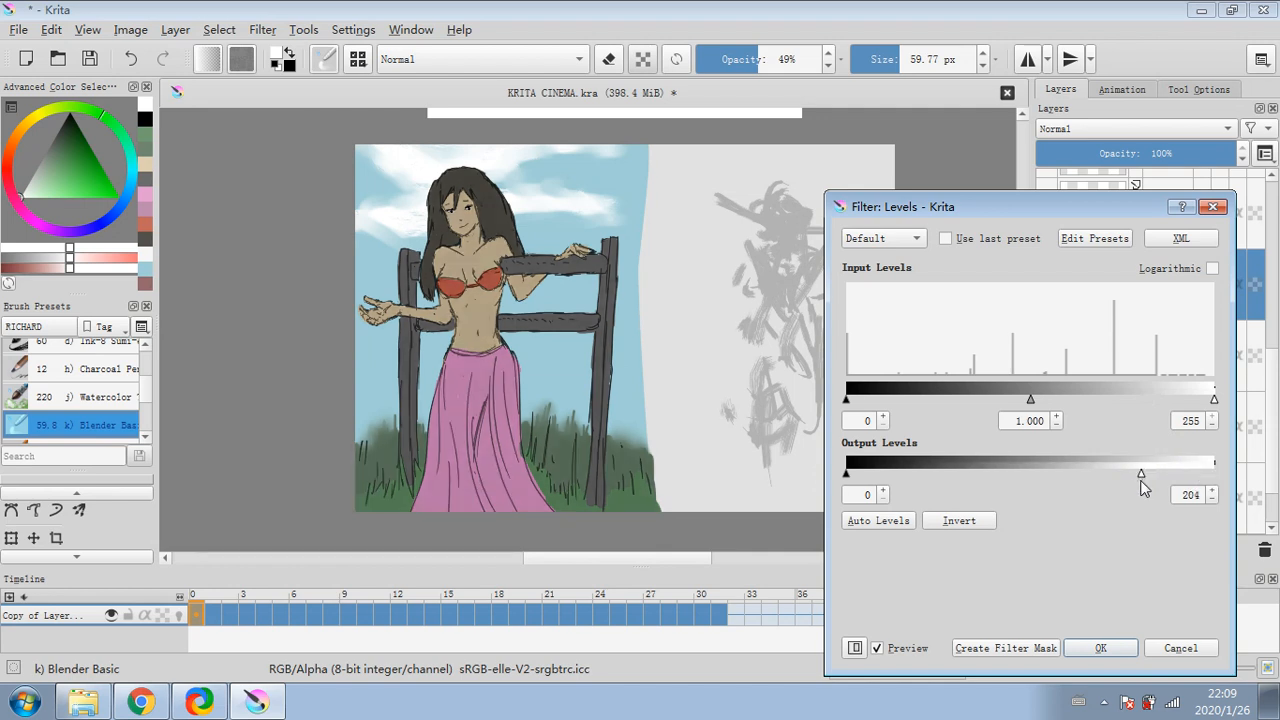
left_click(1098, 642)
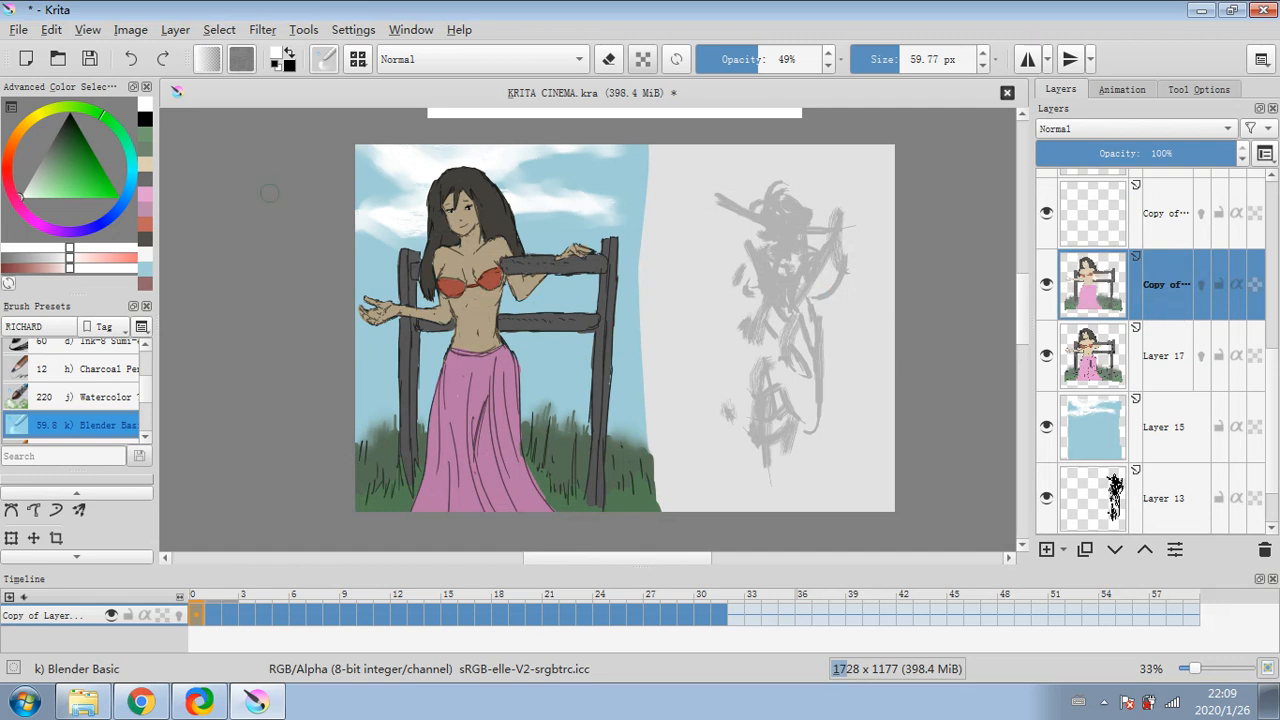
- Move the darkened copy below Layer 17, then make Layer 17 active with the Basic-1 big small brush at 15.28 px
scroll(52, 405, "up", 1)
left_click(87, 383)
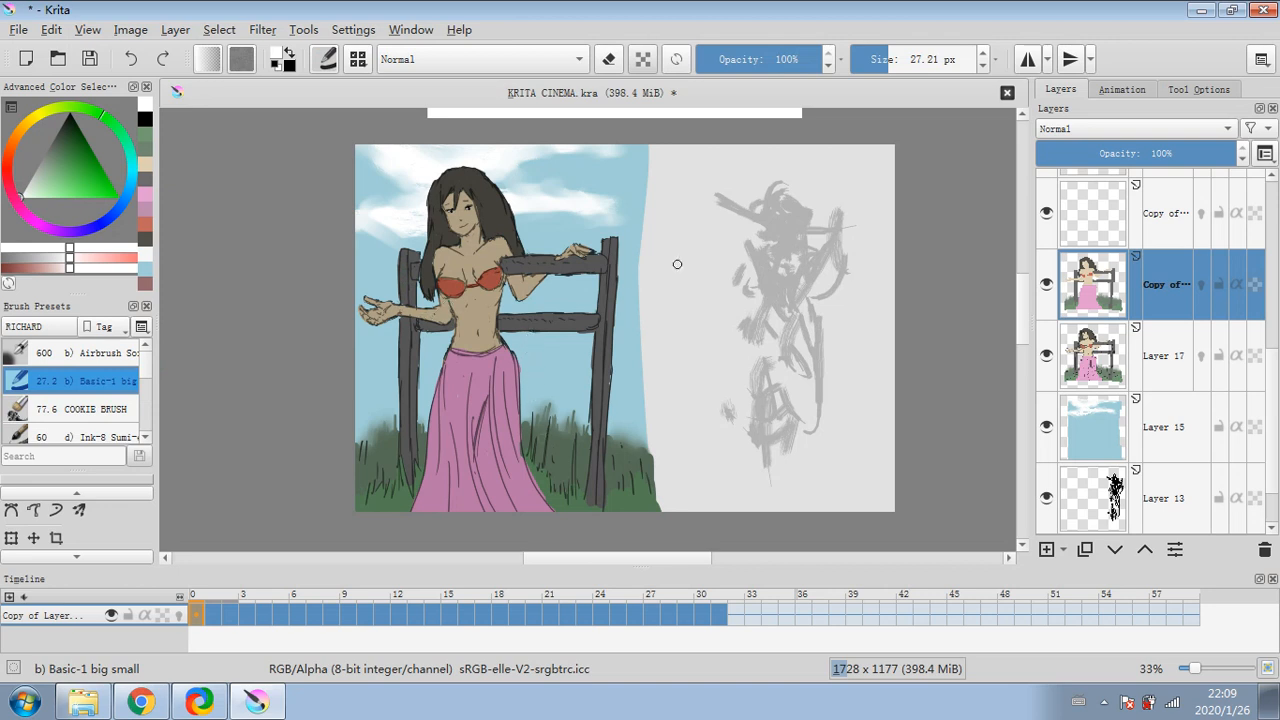
left_click_drag(1174, 379, 1172, 366)
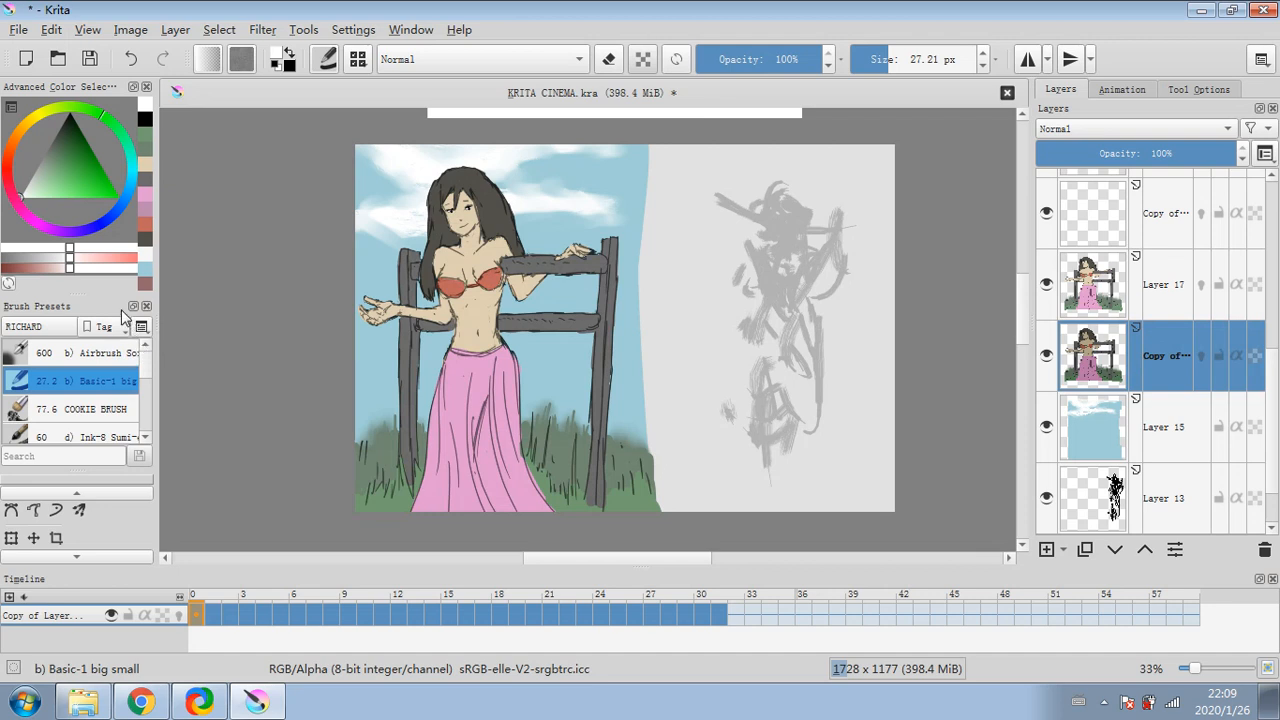
left_click(885, 59)
left_click_drag(885, 59, 880, 59)
left_click(1160, 286)
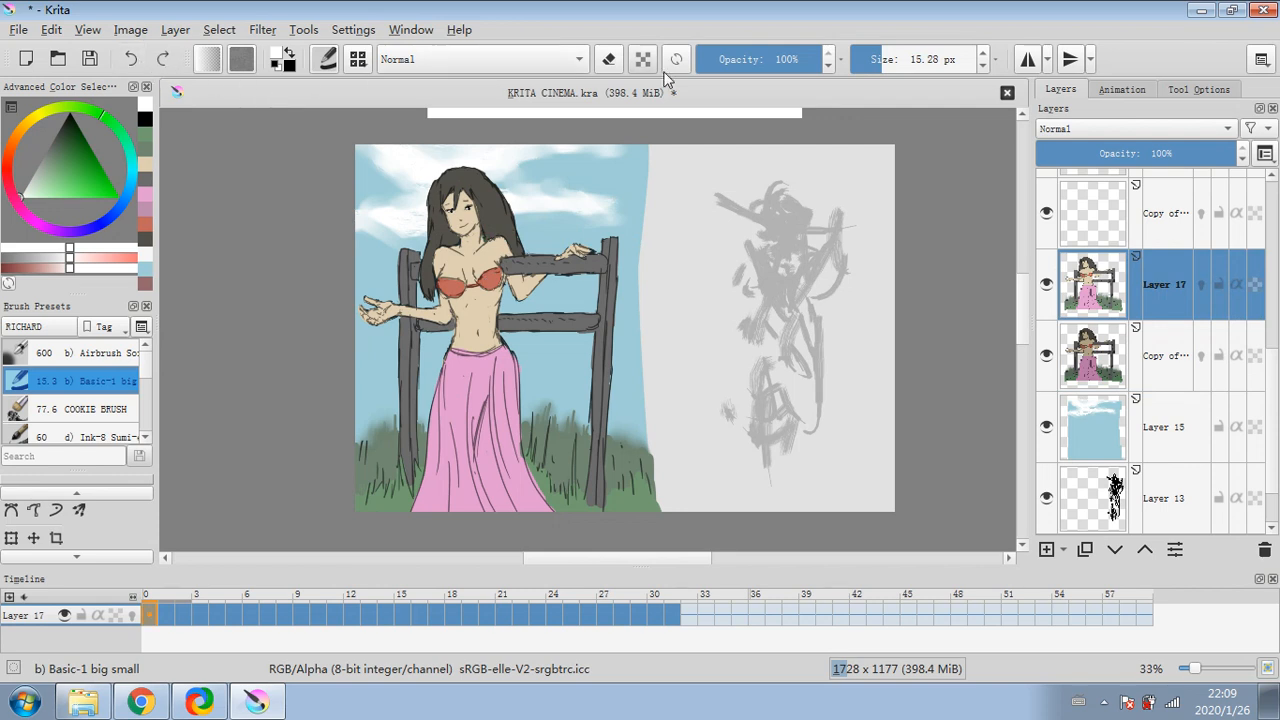
- Erase shadow shapes on the woman's chest in Layer 17 at 27.21 px, revealing the darkened copy beneath
key("e")
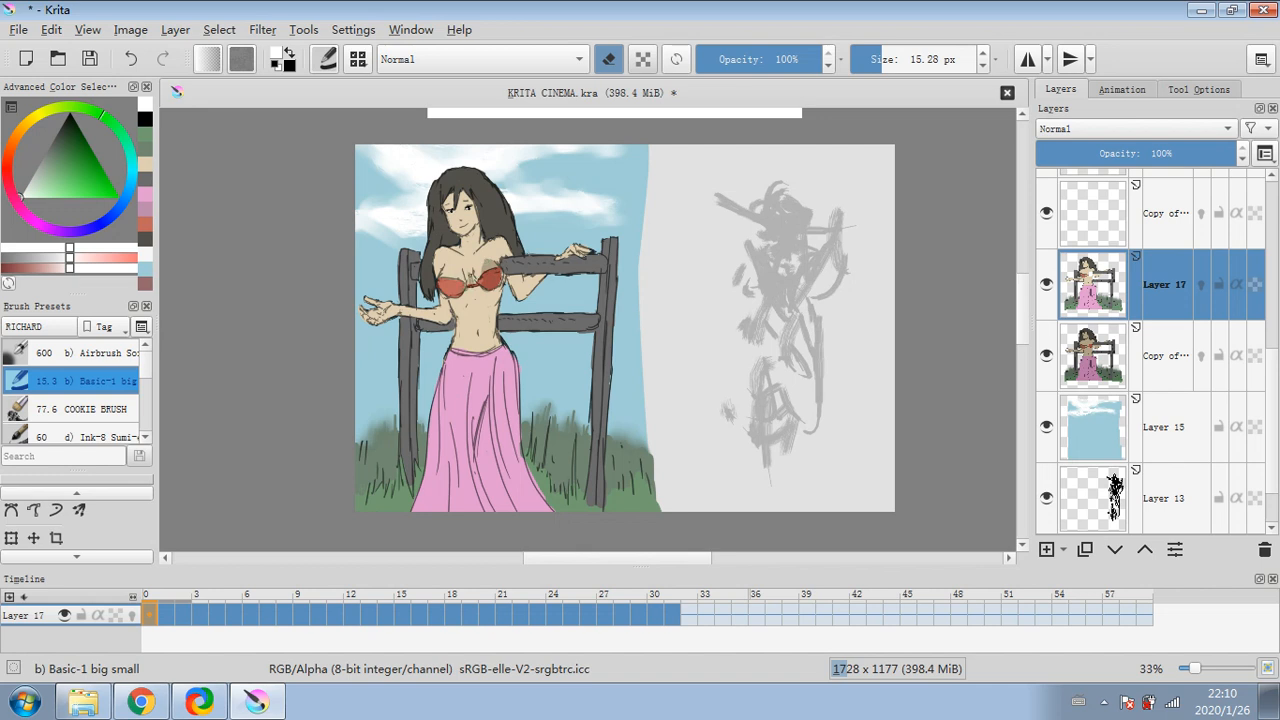
left_click_drag(455, 290, 450, 276)
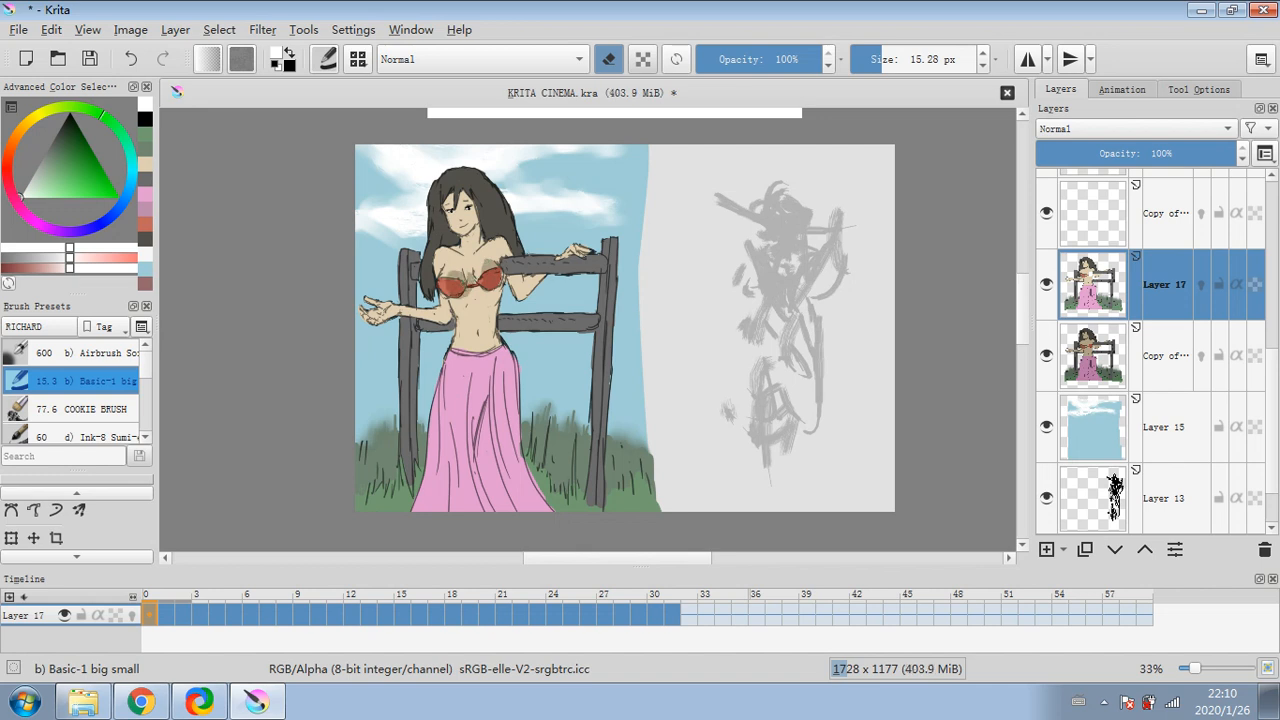
left_click(888, 59)
key("ctrl+z")
left_click(456, 271)
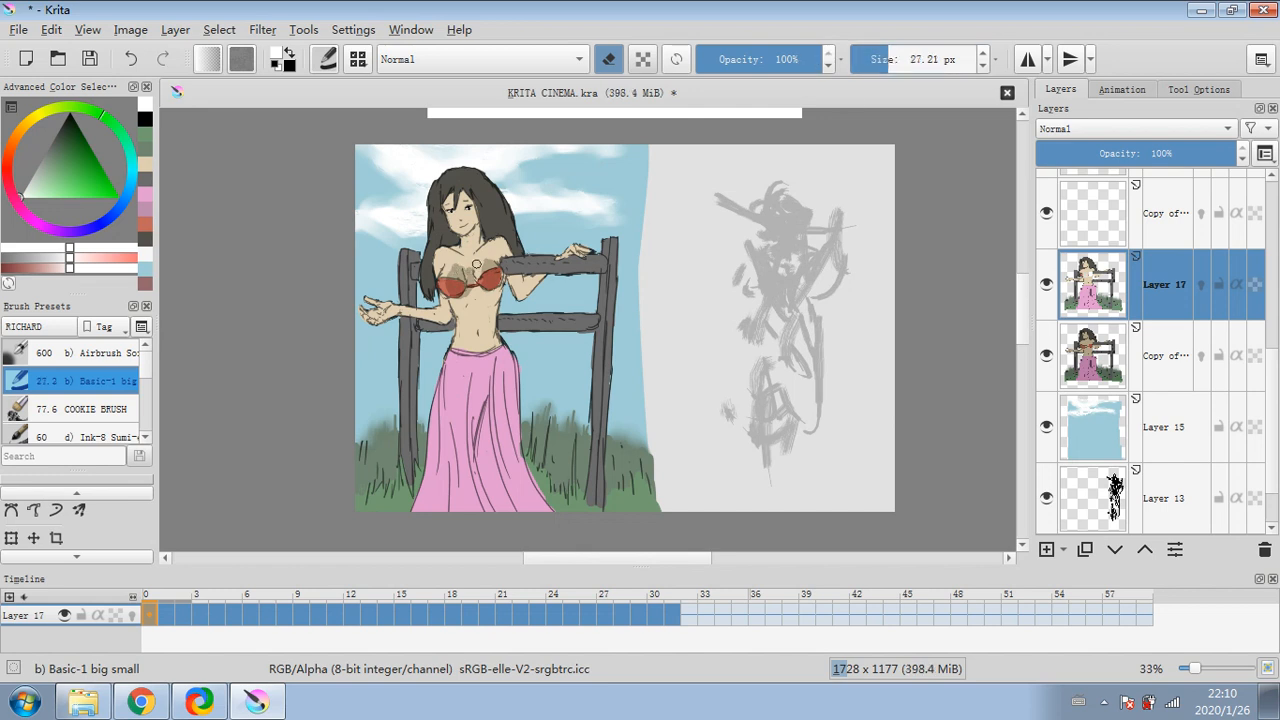
left_click_drag(484, 259, 457, 268)
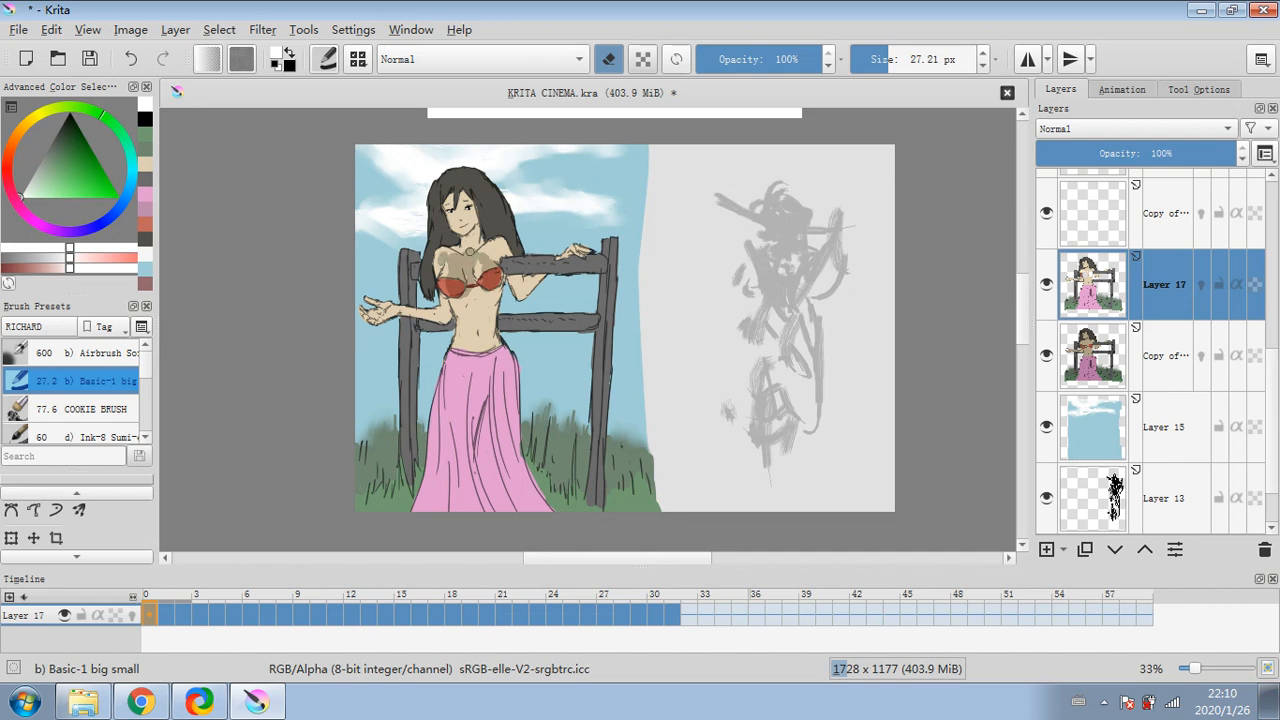
- Erase shadow areas on the neck, face, shoulder and hair in Layer 17 with the 27.21 px eraser
left_click_drag(469, 247, 470, 210)
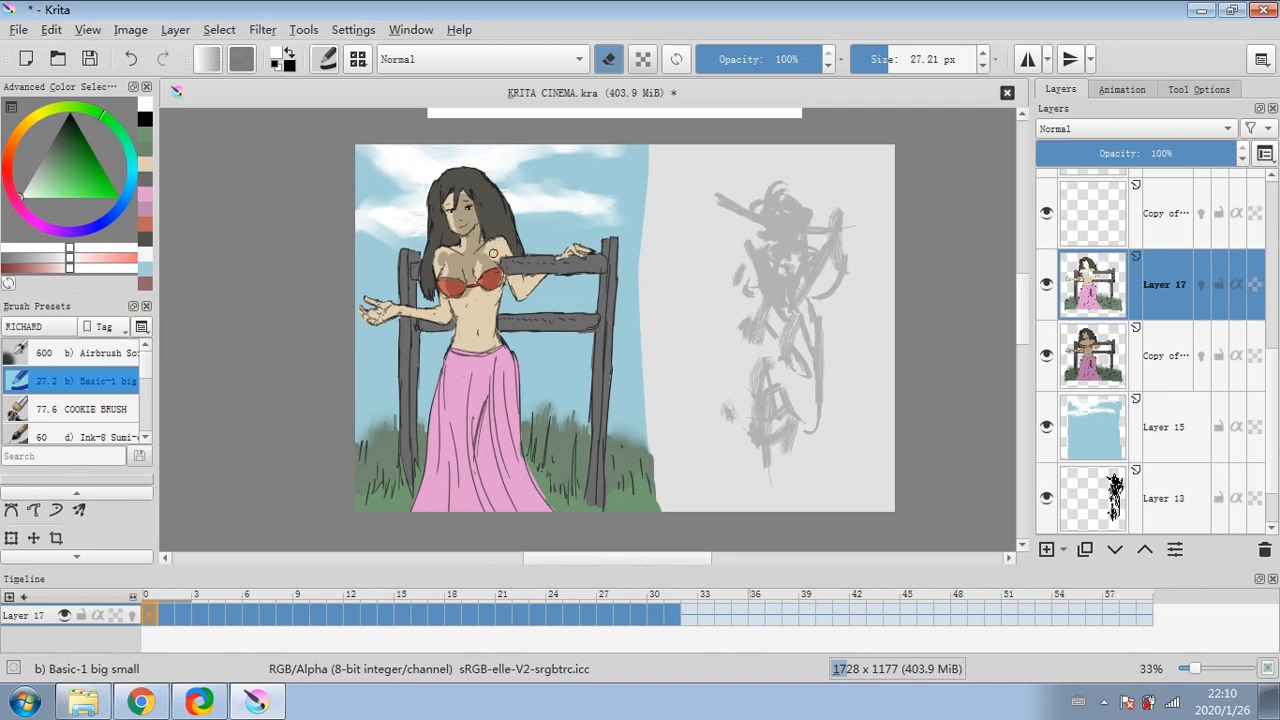
mouse_move(491, 258)
left_mouse_down()
mouse_move(505, 240)
mouse_move(482, 212)
mouse_move(495, 200)
mouse_move(514, 243)
left_mouse_up()
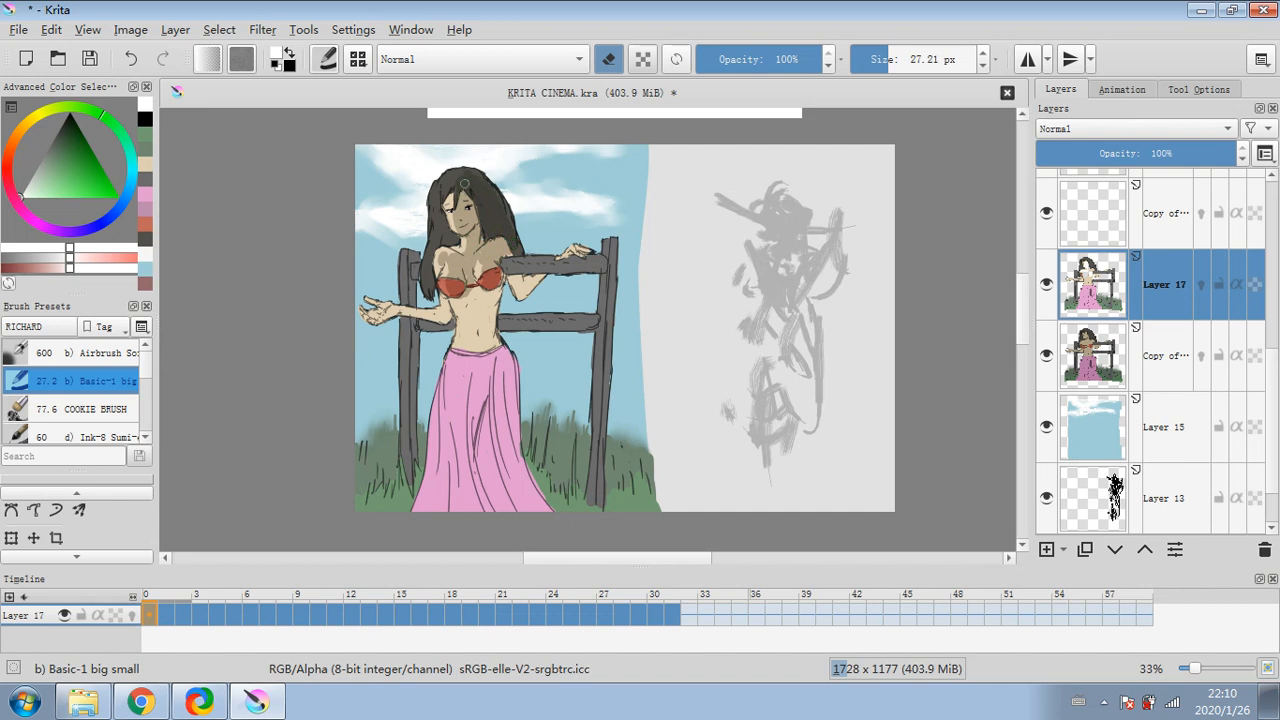
left_click_drag(446, 194, 448, 238)
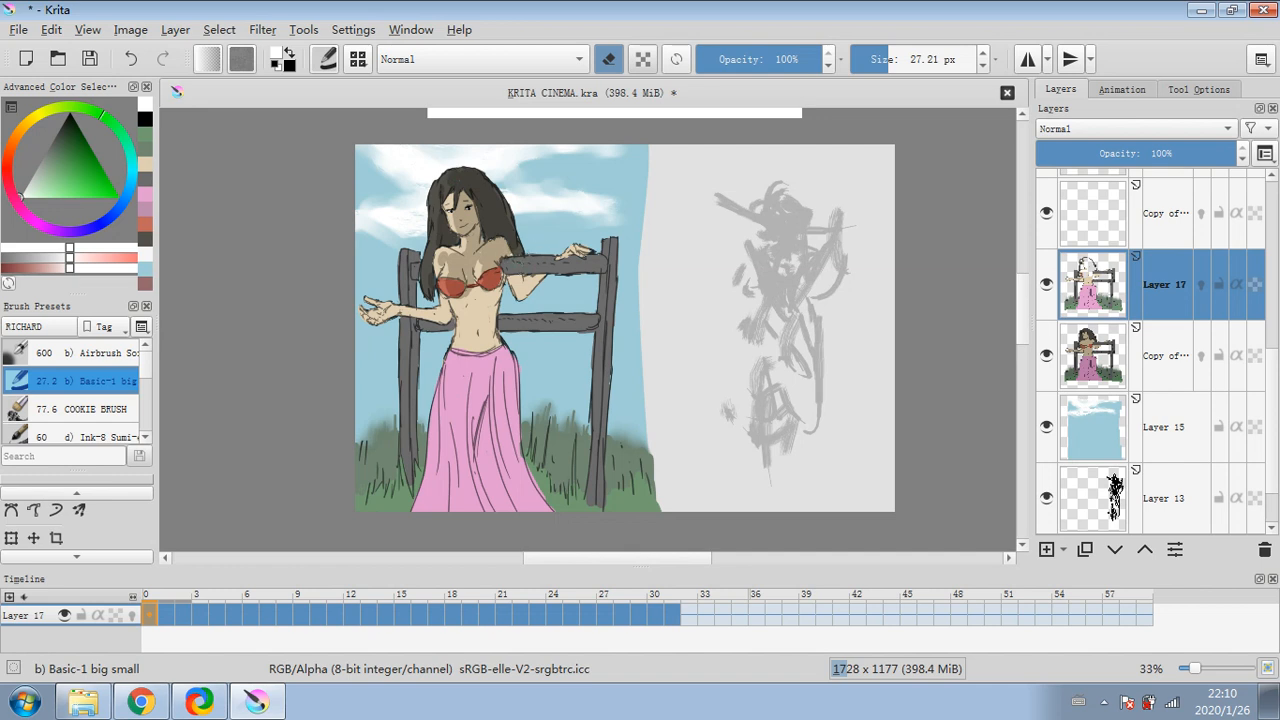
- Erase shadows along the upper fence rail, the woman's abdomen and her outstretched forearm in Layer 17
left_click_drag(508, 263, 600, 259)
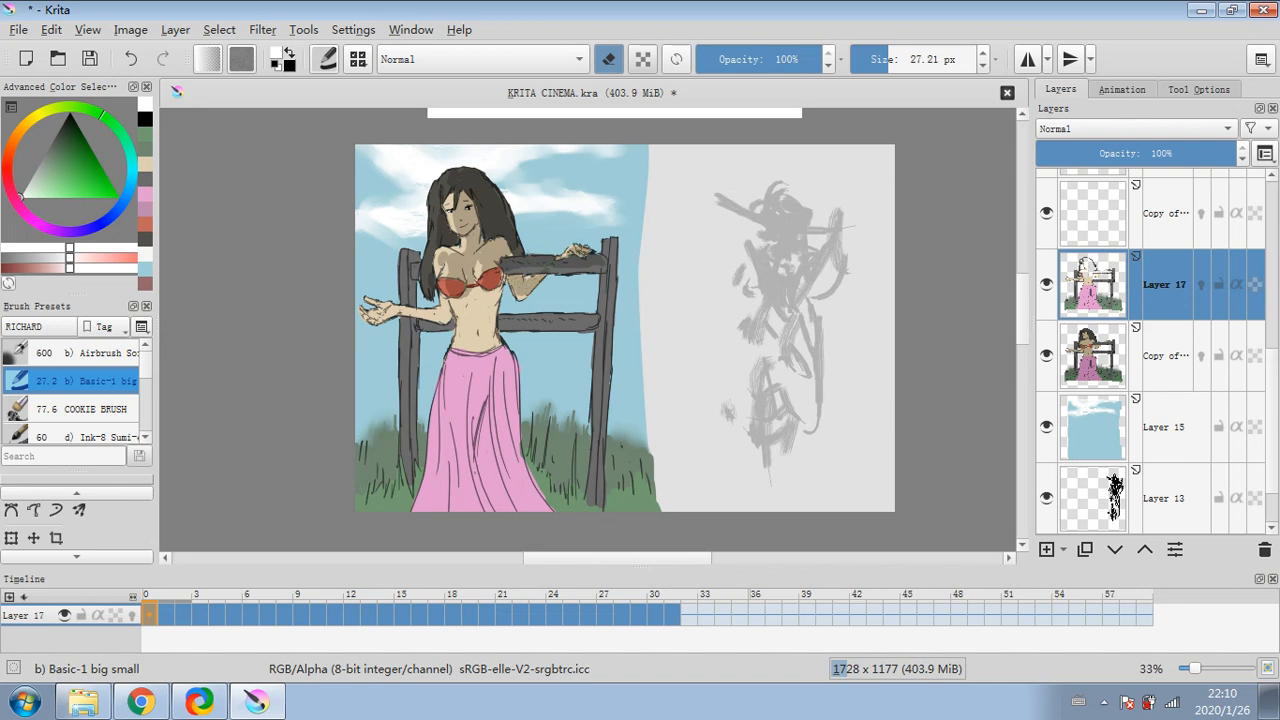
mouse_move(463, 314)
left_mouse_down()
mouse_move(492, 300)
mouse_move(467, 341)
mouse_move(469, 318)
mouse_move(476, 351)
mouse_move(486, 342)
mouse_move(465, 352)
mouse_move(493, 330)
left_mouse_up()
left_click_drag(480, 246, 483, 249)
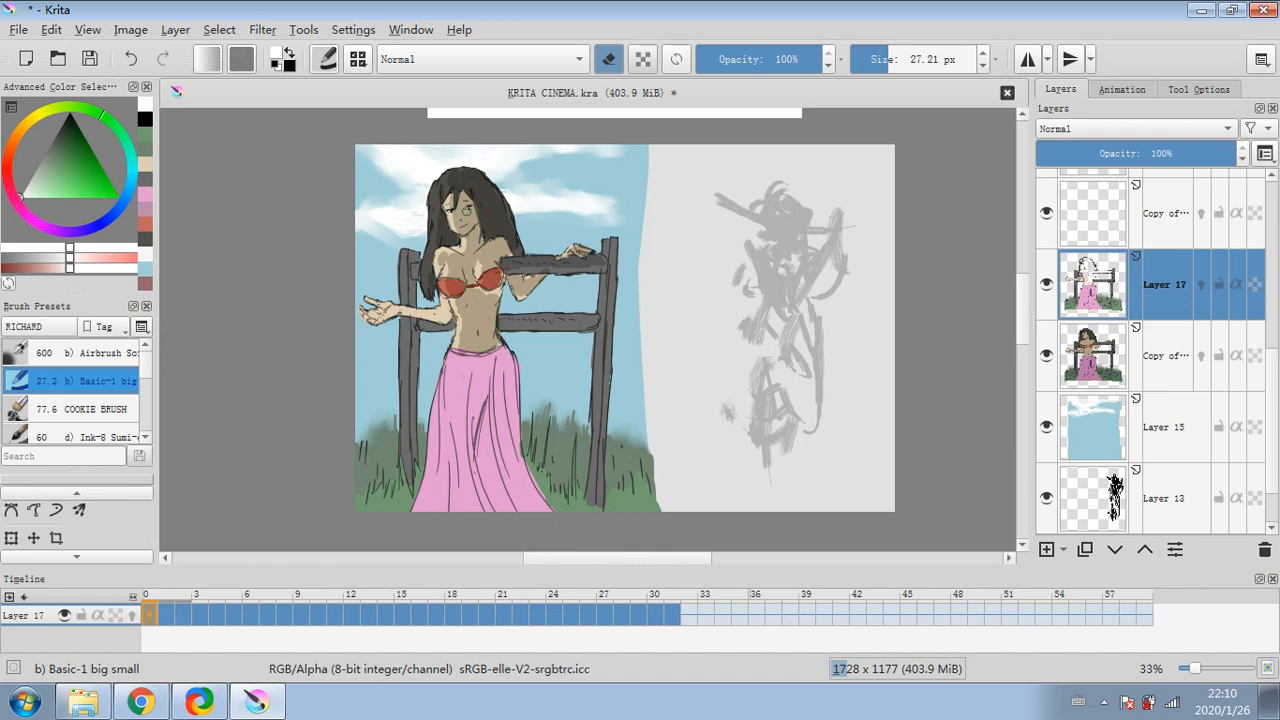
mouse_move(422, 304)
left_mouse_down()
mouse_move(447, 321)
mouse_move(419, 306)
mouse_move(378, 316)
left_mouse_up()
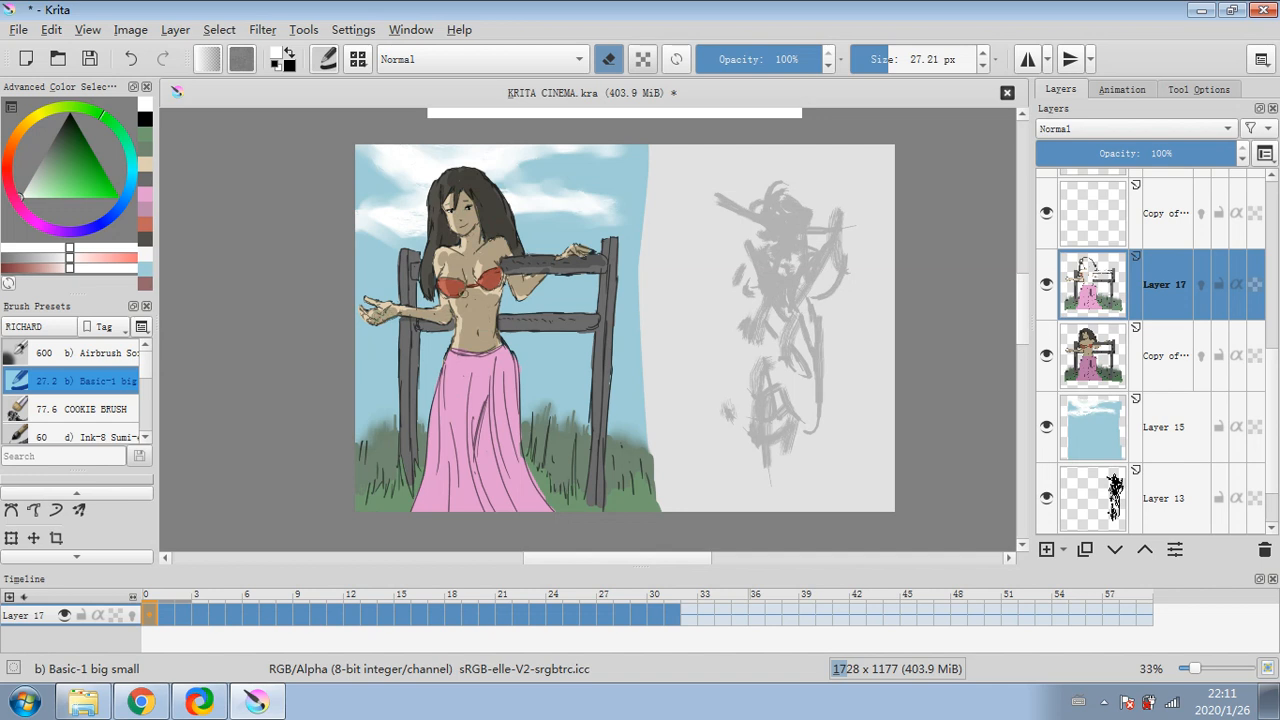
- Erase long shadow strokes along the folds of the pink skirt in Layer 17
mouse_move(461, 376)
left_mouse_down()
mouse_move(474, 507)
mouse_move(466, 378)
mouse_move(477, 416)
left_mouse_up()
mouse_move(435, 505)
left_mouse_down()
mouse_move(441, 465)
mouse_move(441, 510)
left_mouse_up()
mouse_move(481, 420)
left_mouse_down()
mouse_move(502, 508)
mouse_move(498, 480)
left_mouse_up()
mouse_move(481, 403)
left_mouse_down()
mouse_move(505, 438)
mouse_move(503, 362)
mouse_move(528, 502)
mouse_move(493, 353)
mouse_move(490, 366)
mouse_move(504, 357)
mouse_move(536, 371)
left_mouse_up()
- Erase shadows along both fence posts and the lower rail in Layer 17
mouse_move(540, 470)
left_mouse_down()
mouse_move(556, 500)
mouse_move(585, 506)
mouse_move(601, 448)
mouse_move(609, 246)
left_mouse_up()
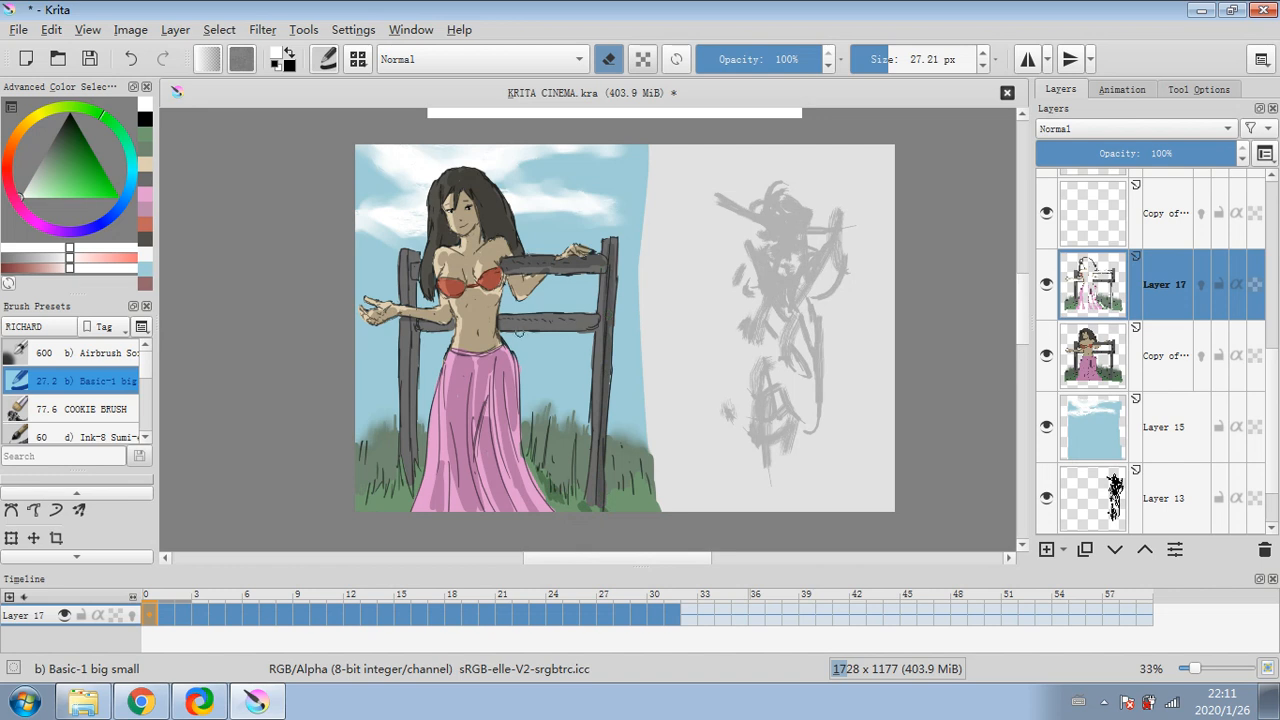
left_click_drag(502, 318, 590, 322)
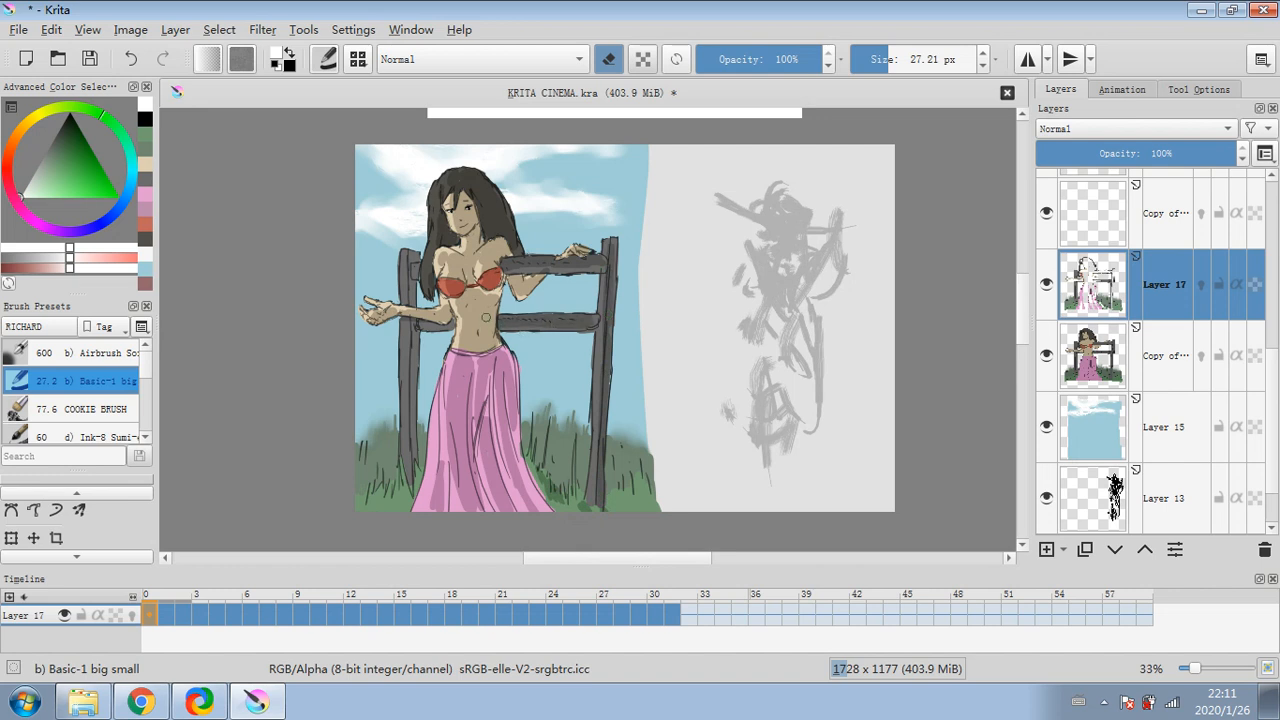
left_click_drag(418, 330, 415, 478)
left_click_drag(407, 352, 409, 278)
- Erase short upward strokes across the grass on both sides of the skirt in Layer 17 to reveal darker blades
left_click_drag(392, 485, 394, 466)
mouse_move(388, 470)
left_mouse_down()
mouse_move(380, 454)
mouse_move(373, 478)
left_mouse_up()
left_click_drag(384, 507, 382, 488)
mouse_move(620, 500)
left_mouse_down()
mouse_move(614, 481)
mouse_move(630, 472)
left_mouse_up()
left_click_drag(648, 512, 642, 474)
left_click_drag(406, 510, 401, 482)
left_click_drag(393, 511, 383, 484)
left_click_drag(372, 511, 366, 491)
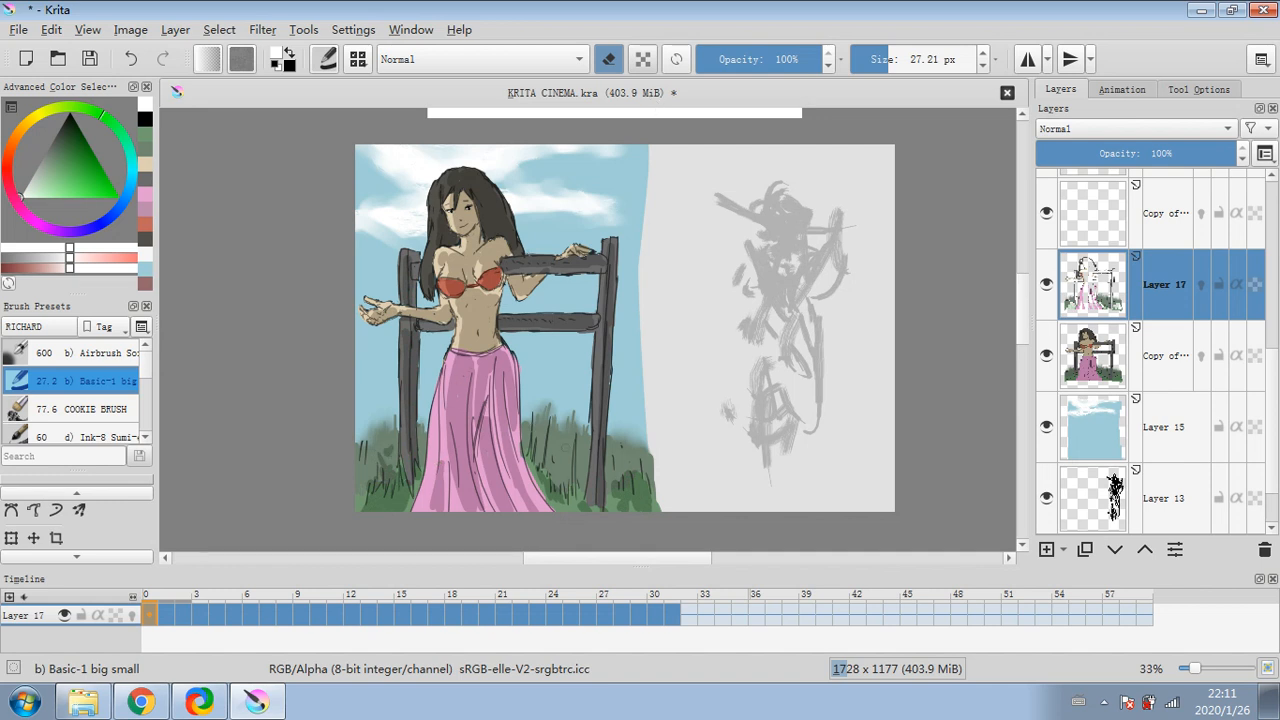
mouse_move(619, 478)
left_mouse_down()
mouse_move(614, 460)
mouse_move(565, 444)
left_mouse_up()
mouse_move(564, 476)
left_mouse_down()
mouse_move(556, 444)
mouse_move(545, 448)
left_mouse_up()
left_click_drag(570, 494, 564, 476)
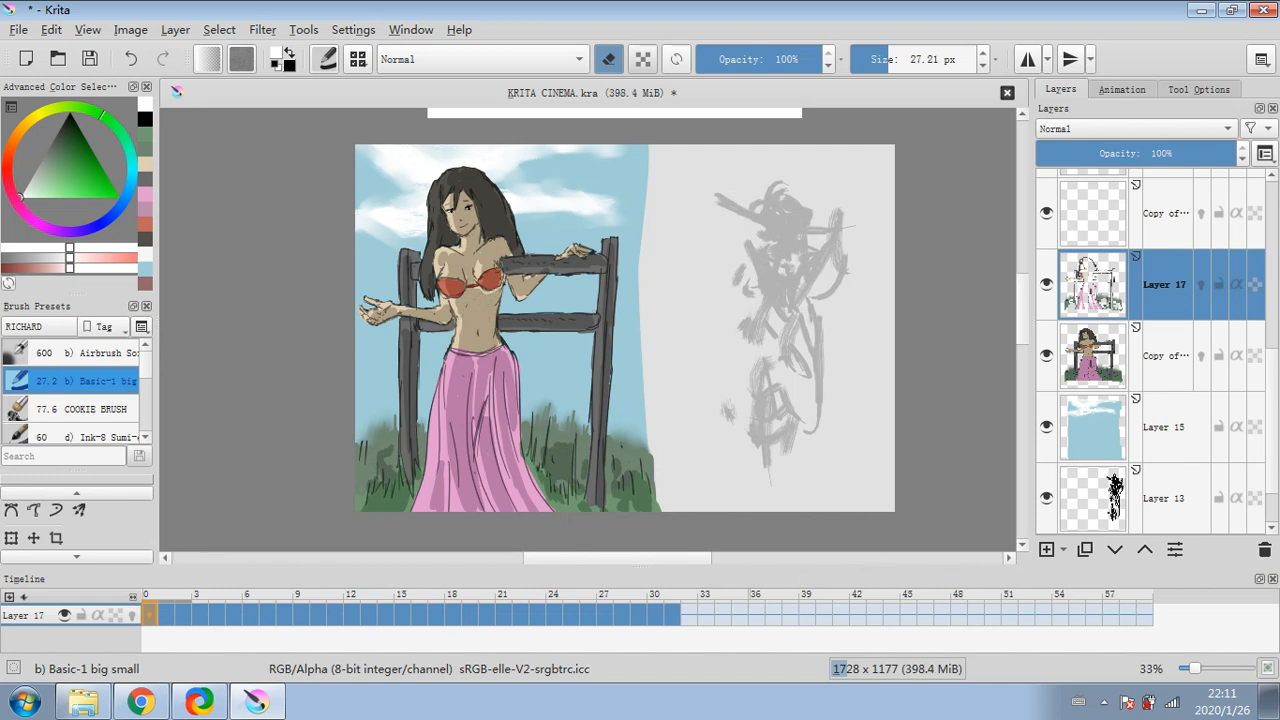
left_click(1162, 360)
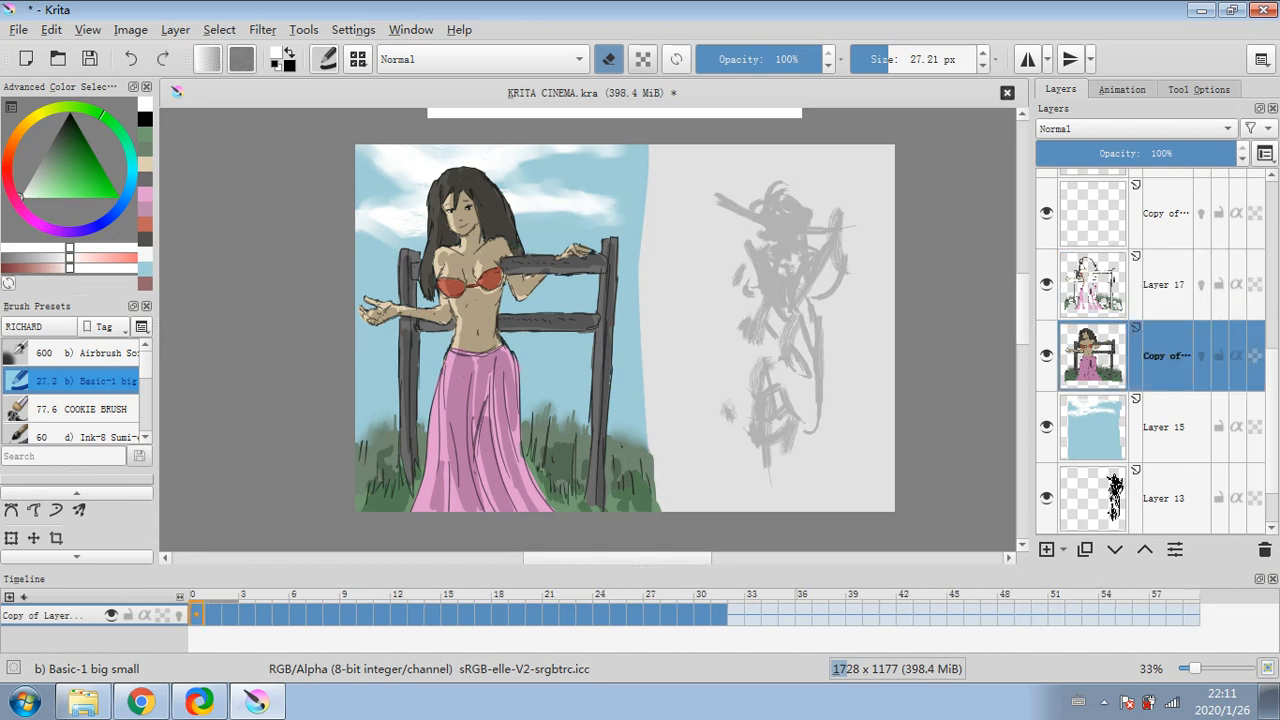
left_click(256, 30)
mouse_move(290, 77)
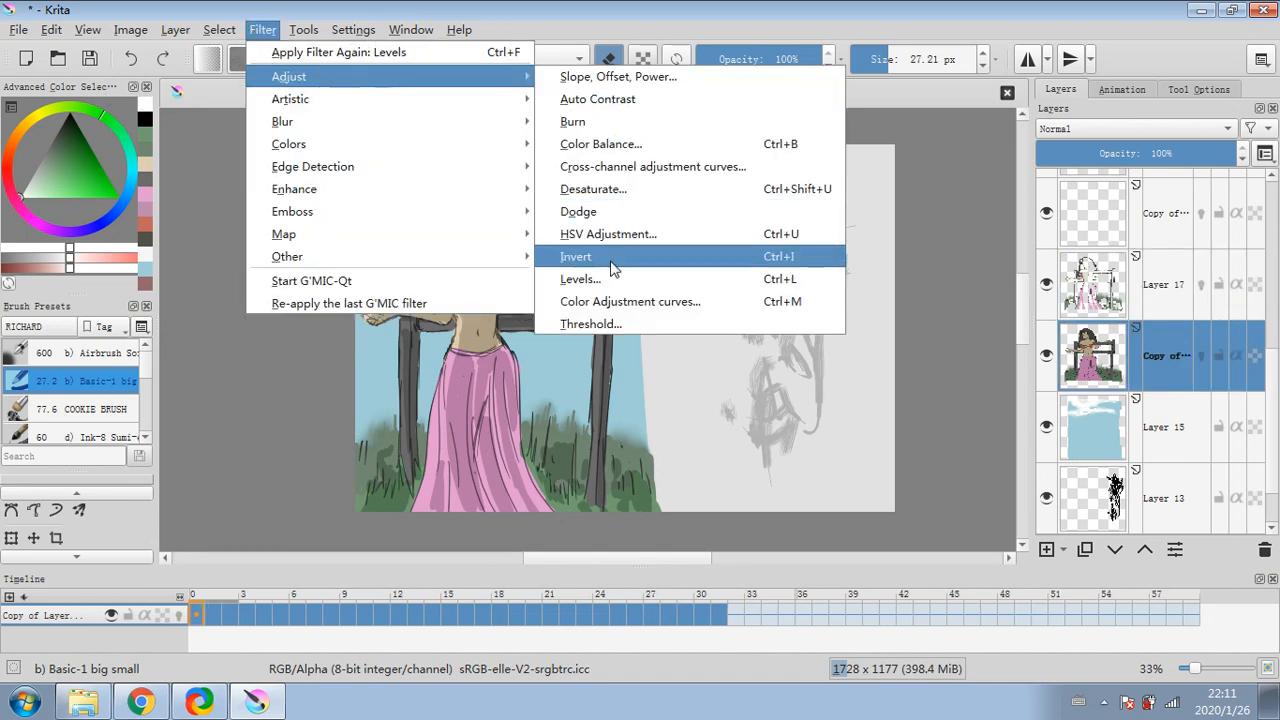
left_click(1163, 290)
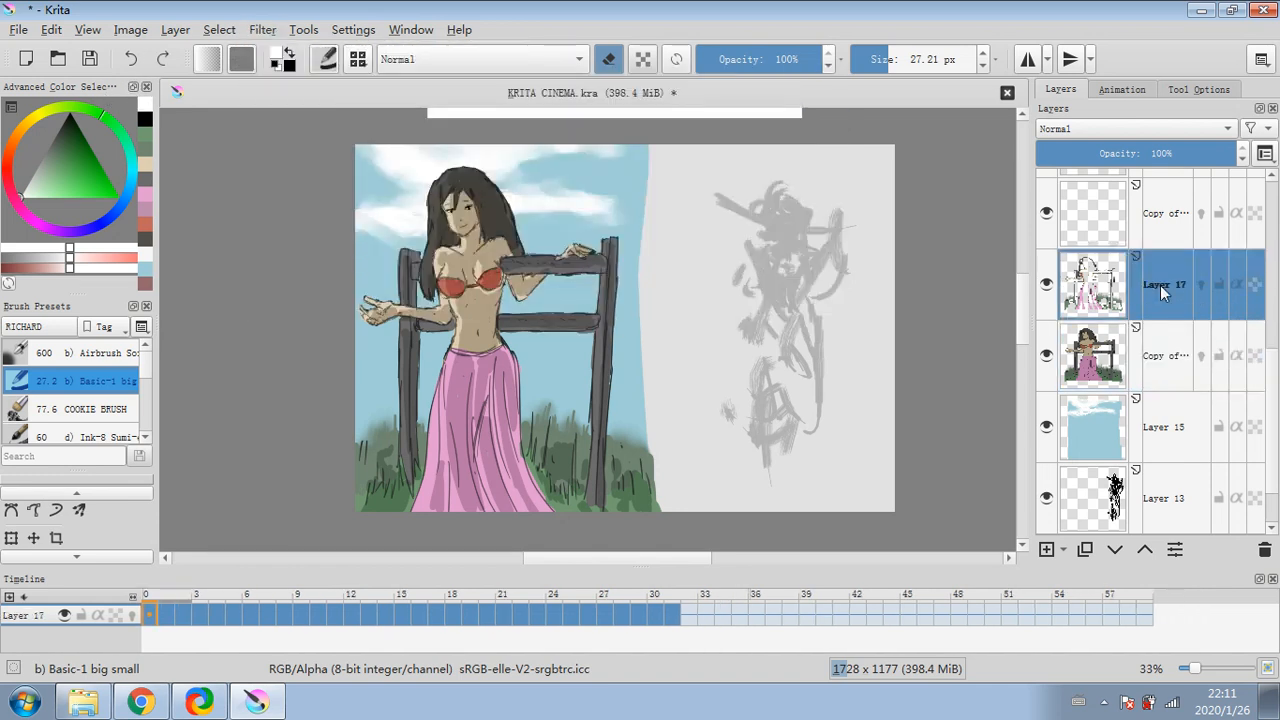
- Apply Levels to the darkened duplicate below Layer 17 with the input white point at 234 and output black at 0
left_click(1165, 356)
left_click(262, 30)
mouse_move(290, 77)
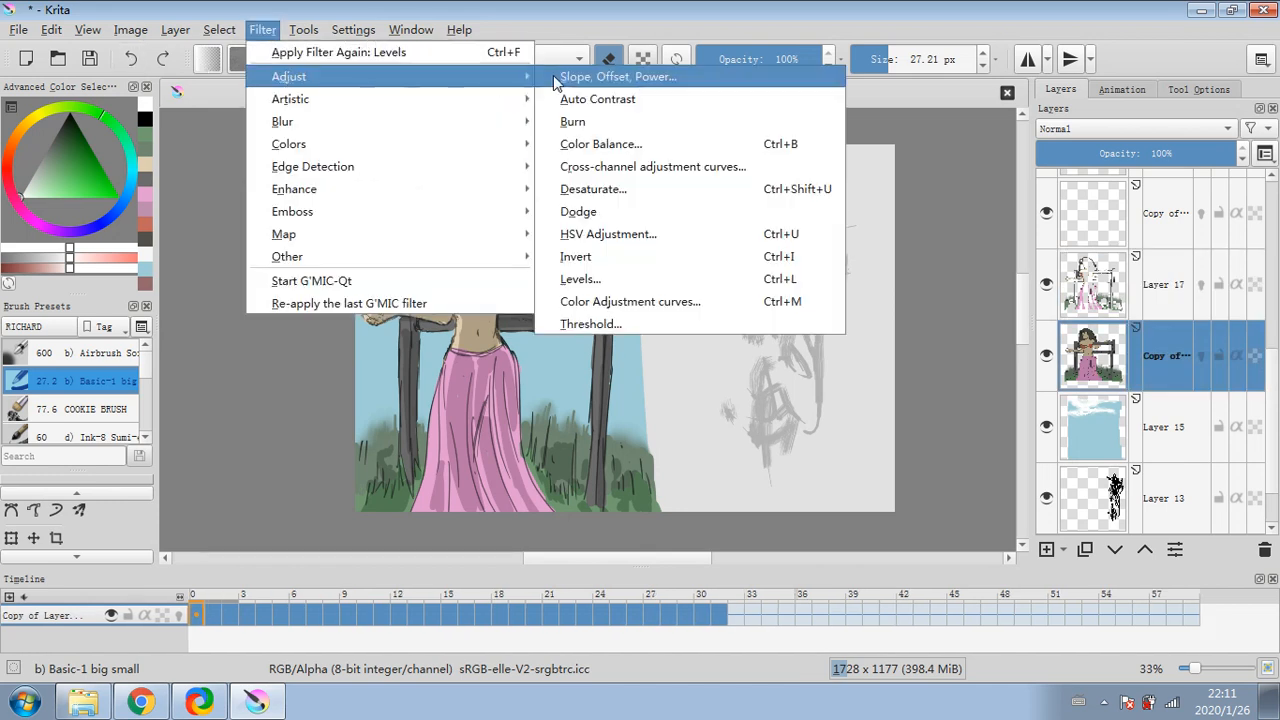
left_click(630, 280)
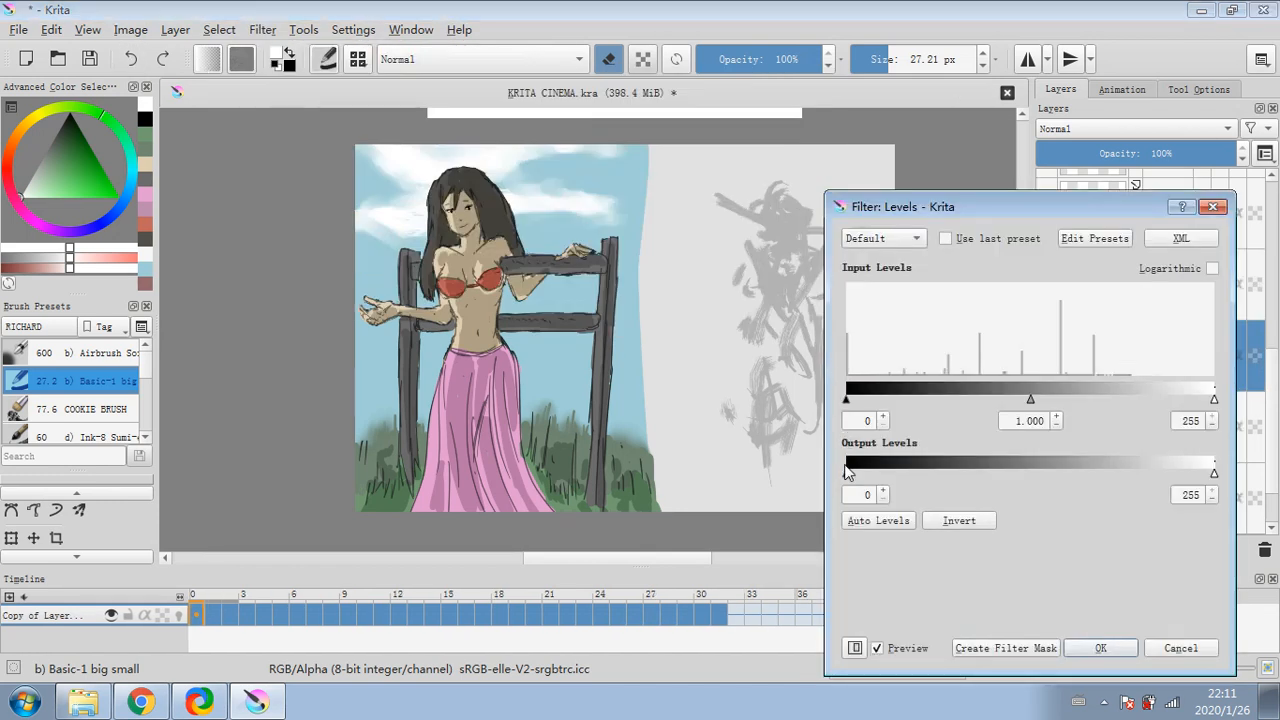
left_click_drag(846, 473, 912, 476)
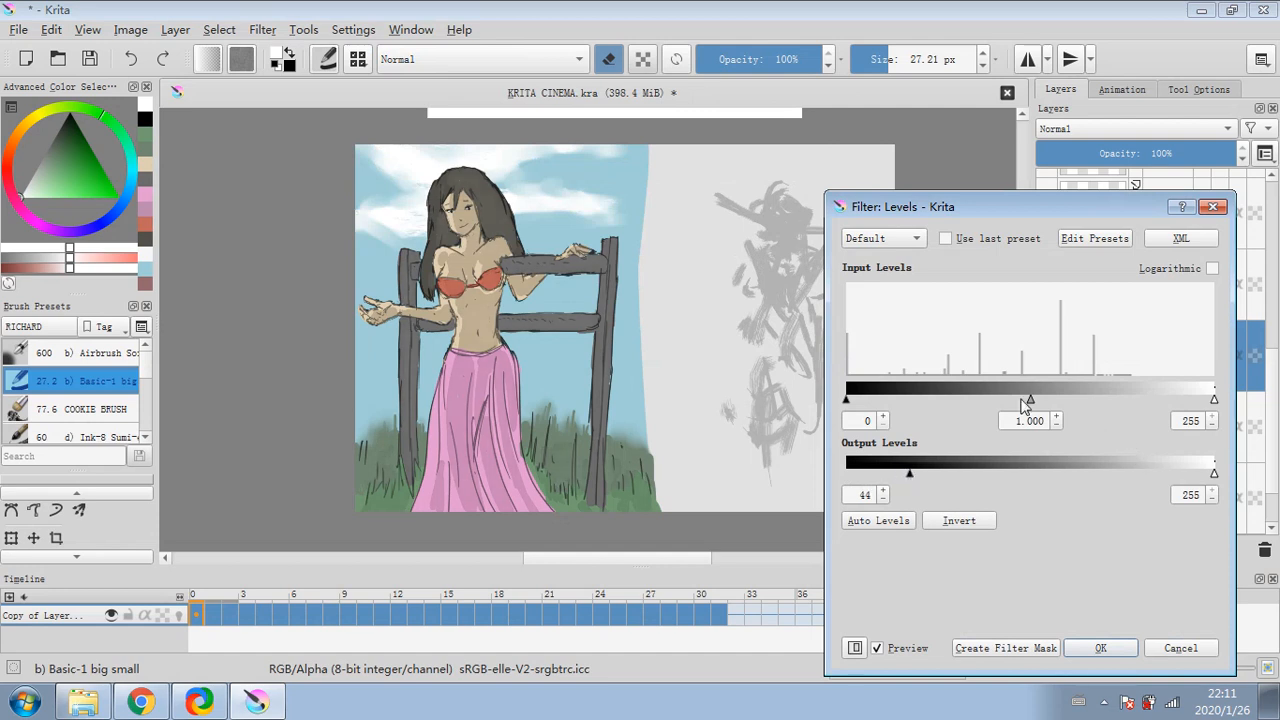
mouse_move(1213, 400)
left_mouse_down()
mouse_move(1177, 404)
mouse_move(1197, 410)
left_mouse_up()
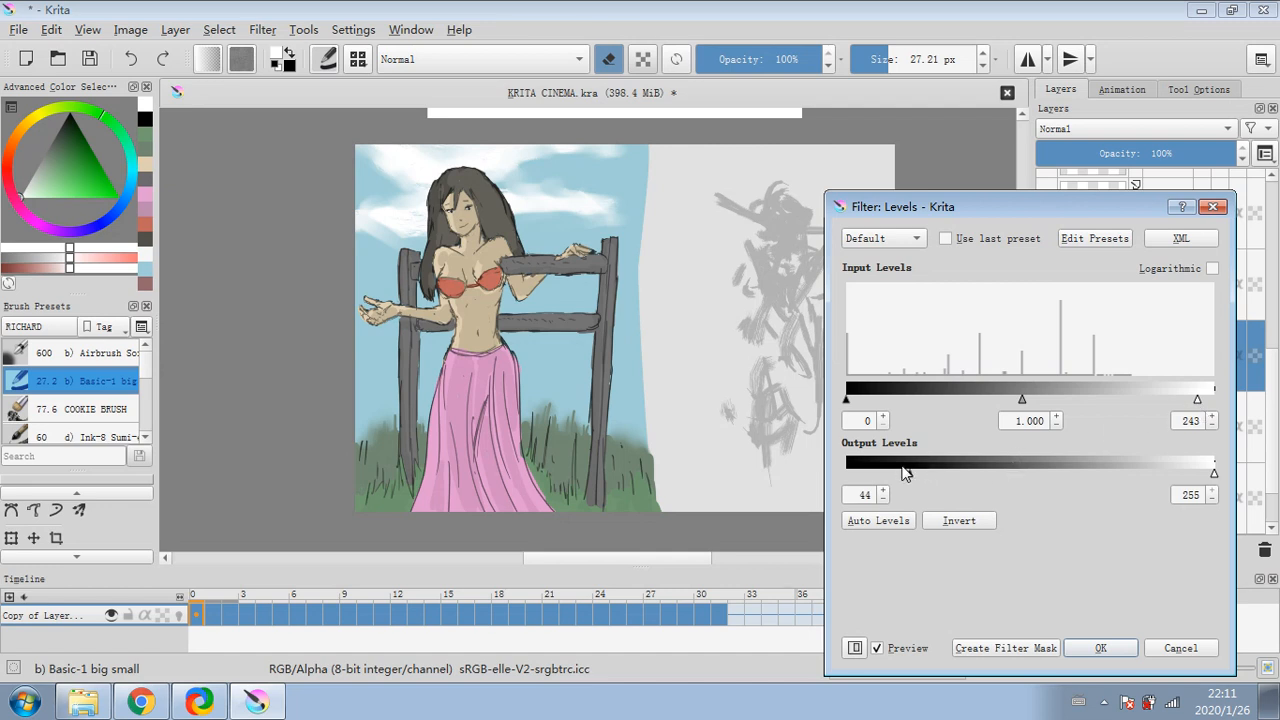
left_click_drag(909, 474, 785, 473)
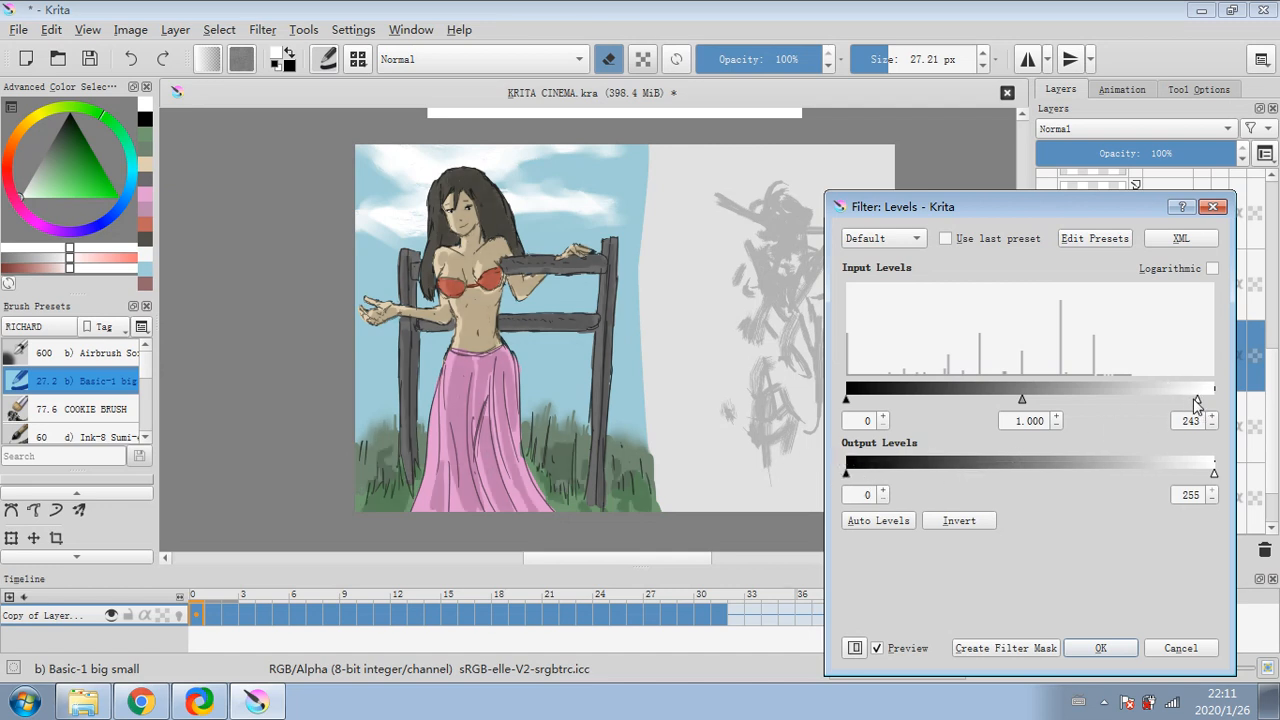
mouse_move(1197, 400)
left_mouse_down()
mouse_move(1172, 405)
mouse_move(1184, 403)
left_mouse_up()
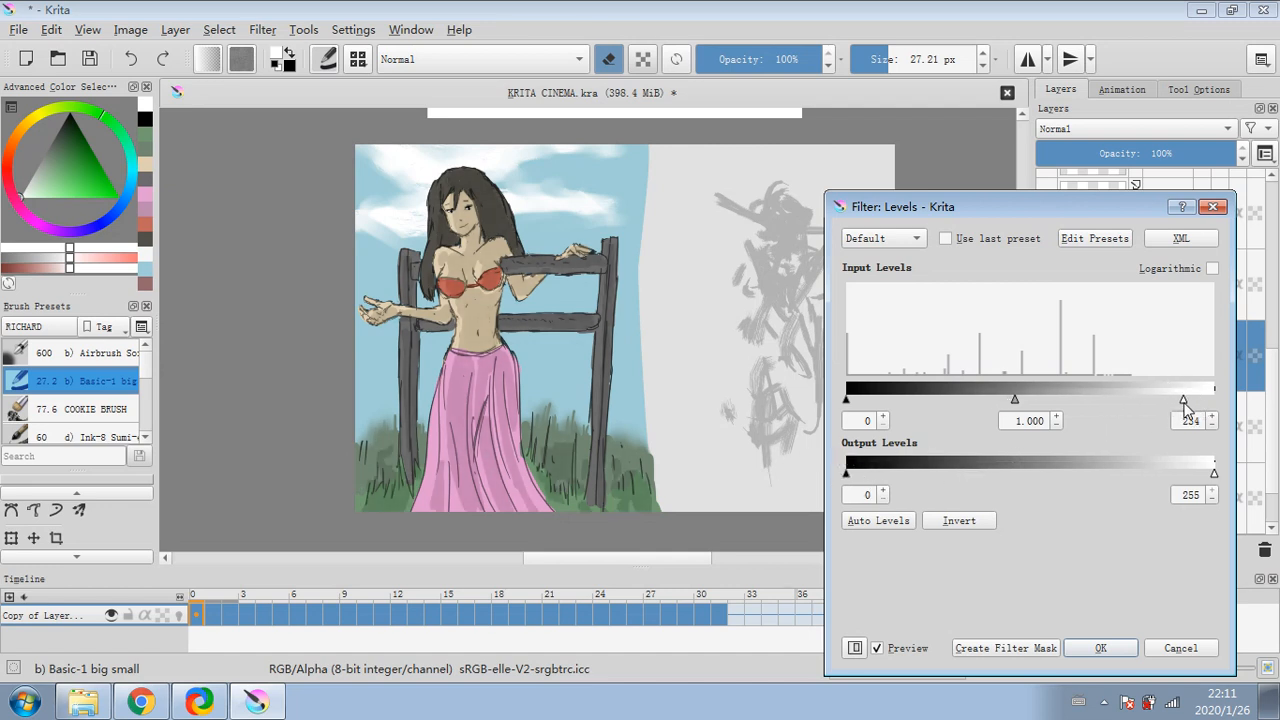
left_click(1106, 648)
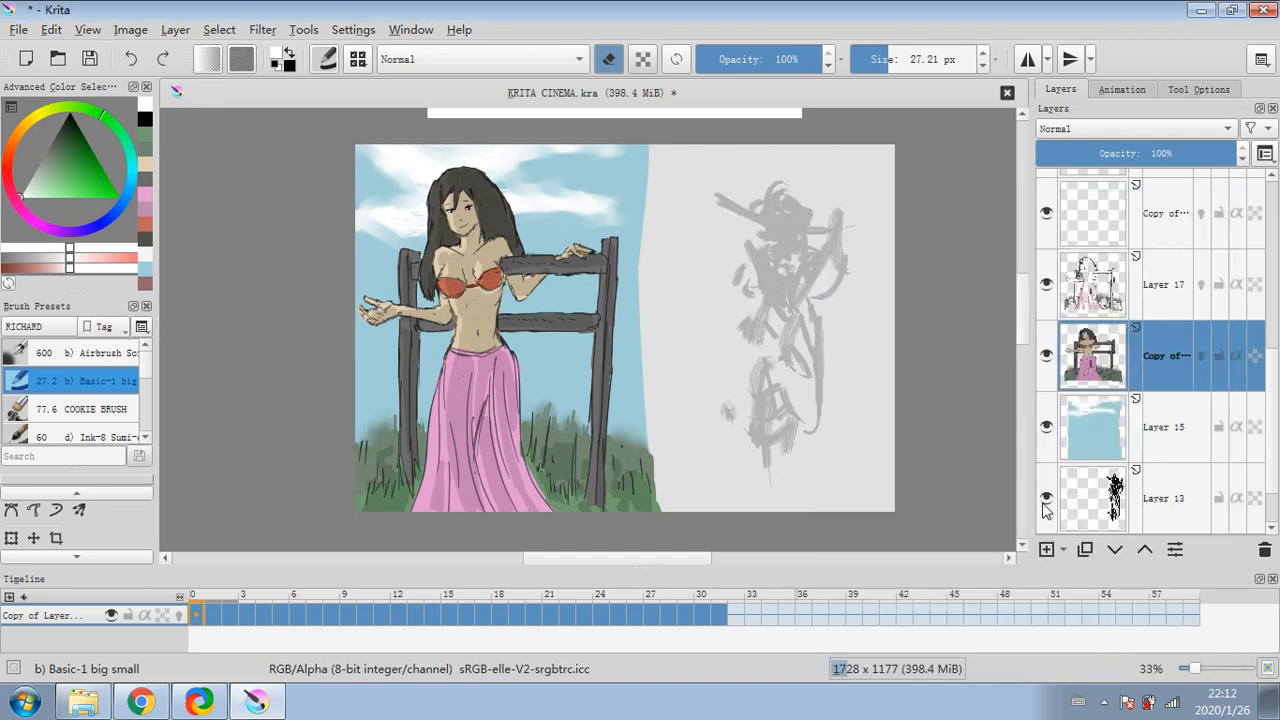
- Merge Layer 17 with the layer below and apply Levels to the merged layer with an output range of 31 to 249
right_click(1165, 285)
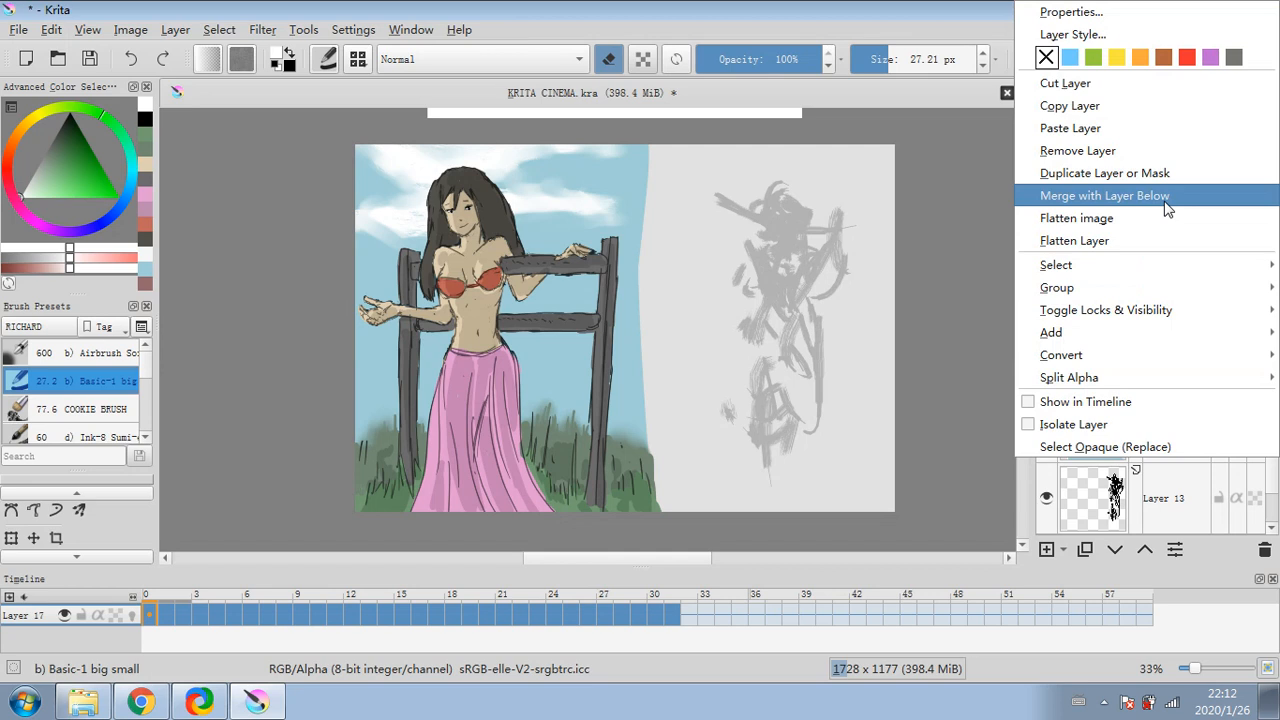
left_click(1166, 200)
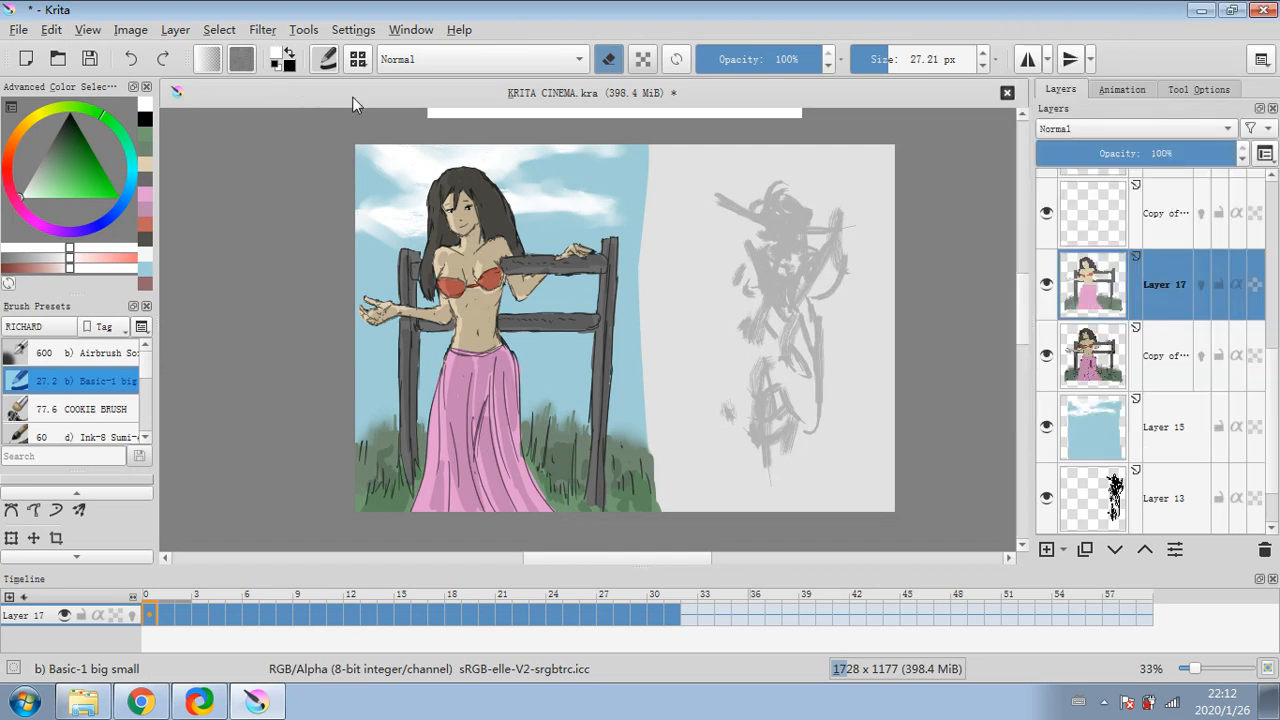
left_click(262, 29)
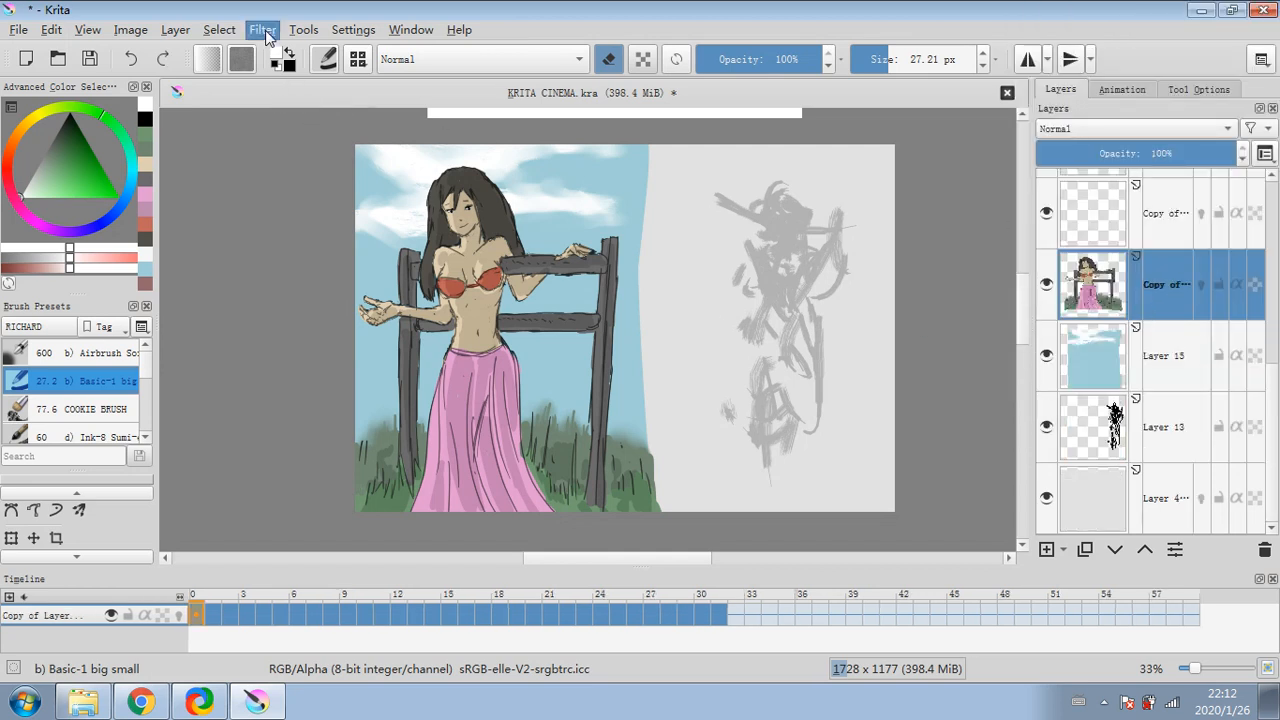
mouse_move(360, 91)
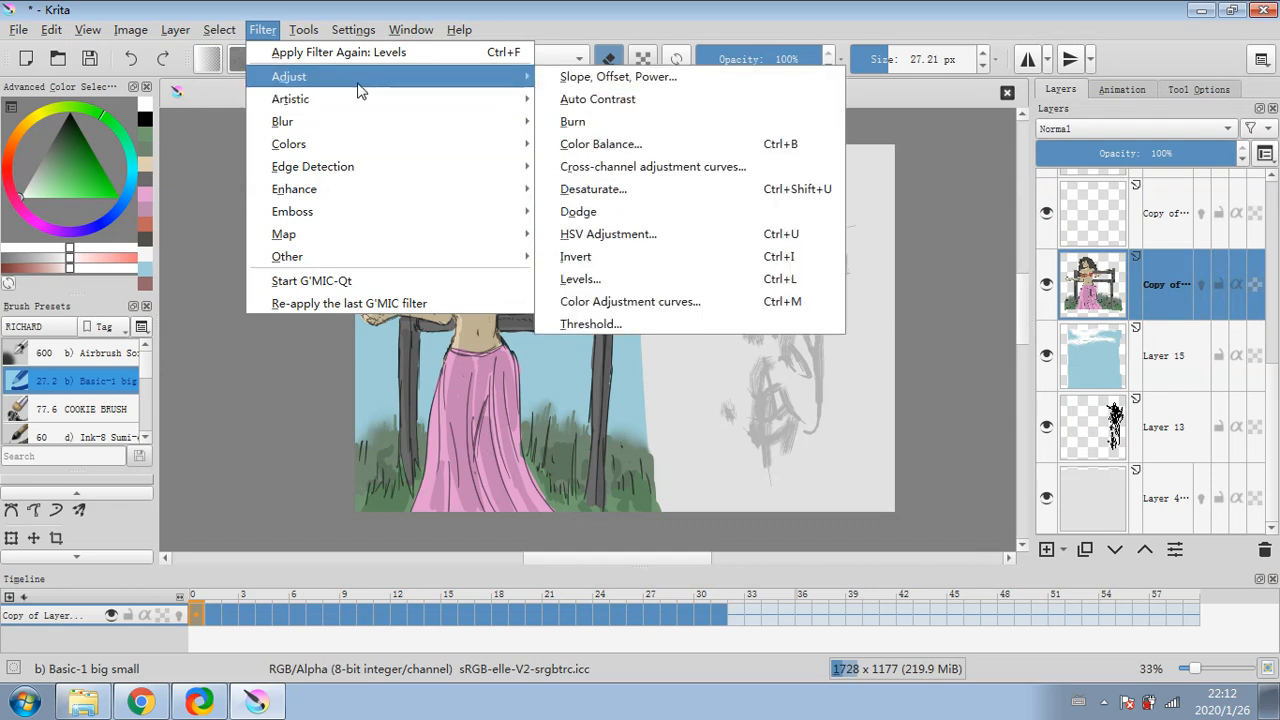
left_click(622, 279)
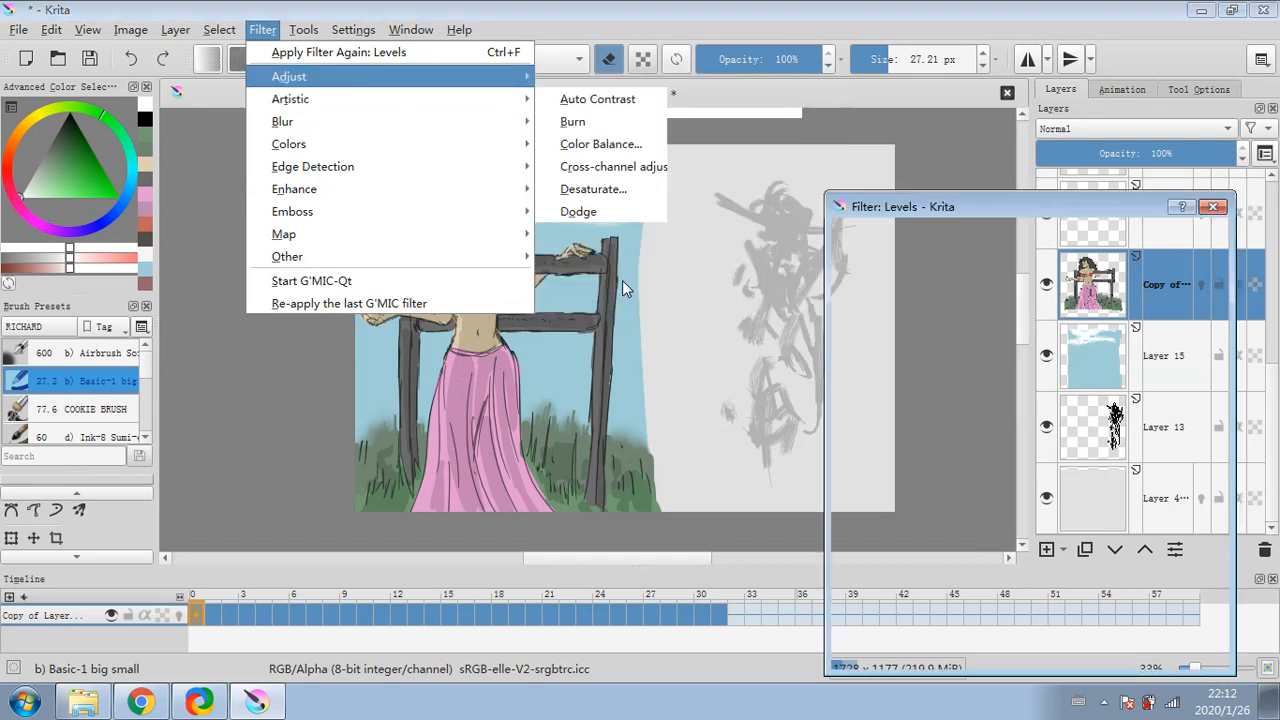
left_click_drag(848, 476, 891, 476)
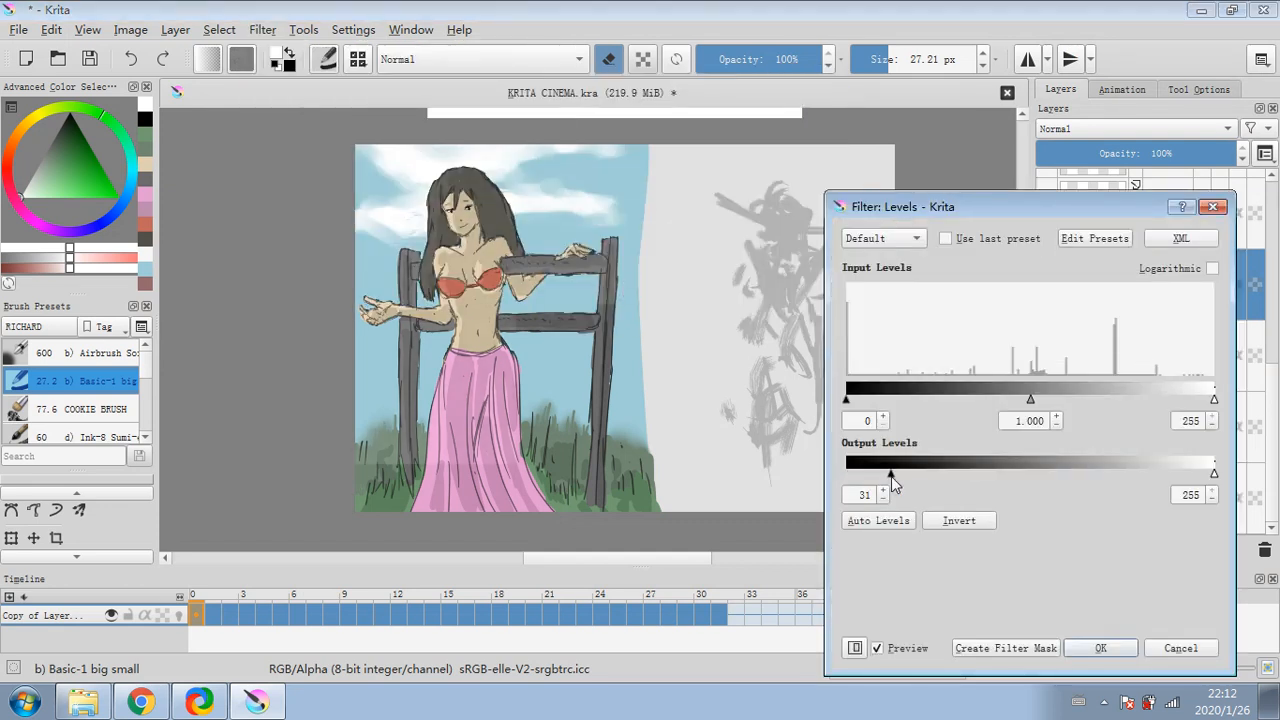
left_click_drag(1214, 474, 1205, 474)
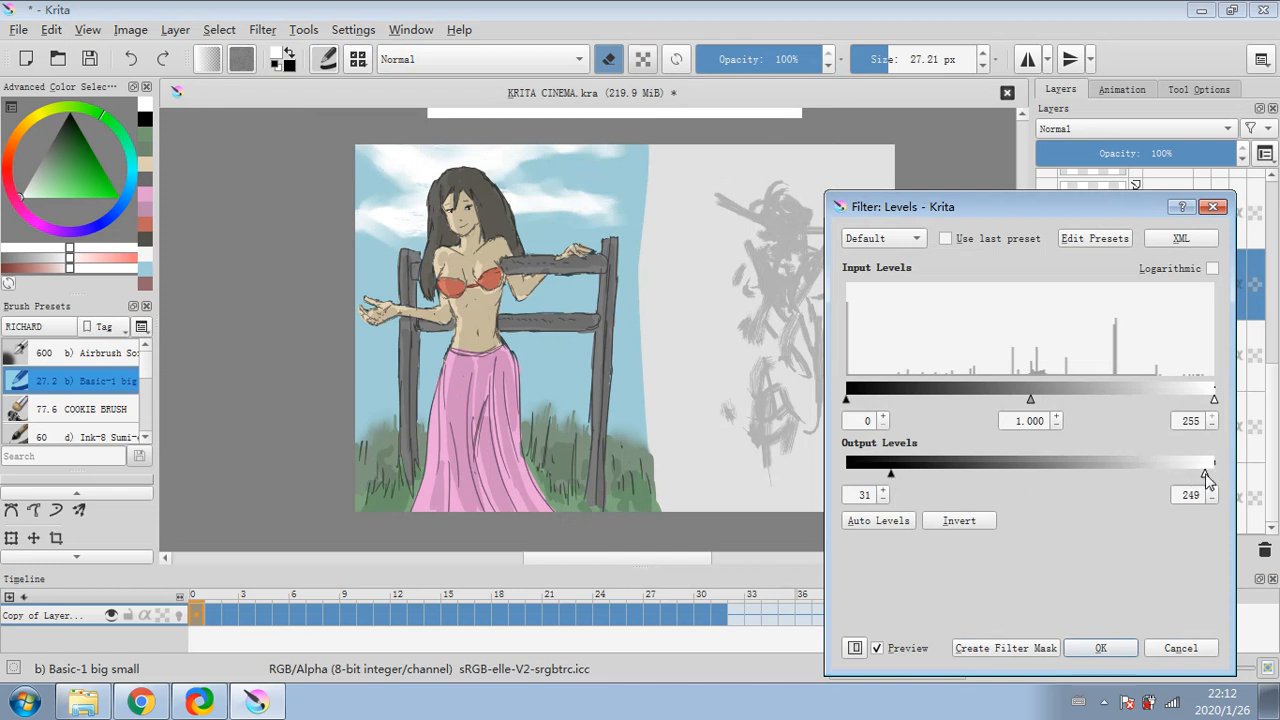
left_click(1096, 652)
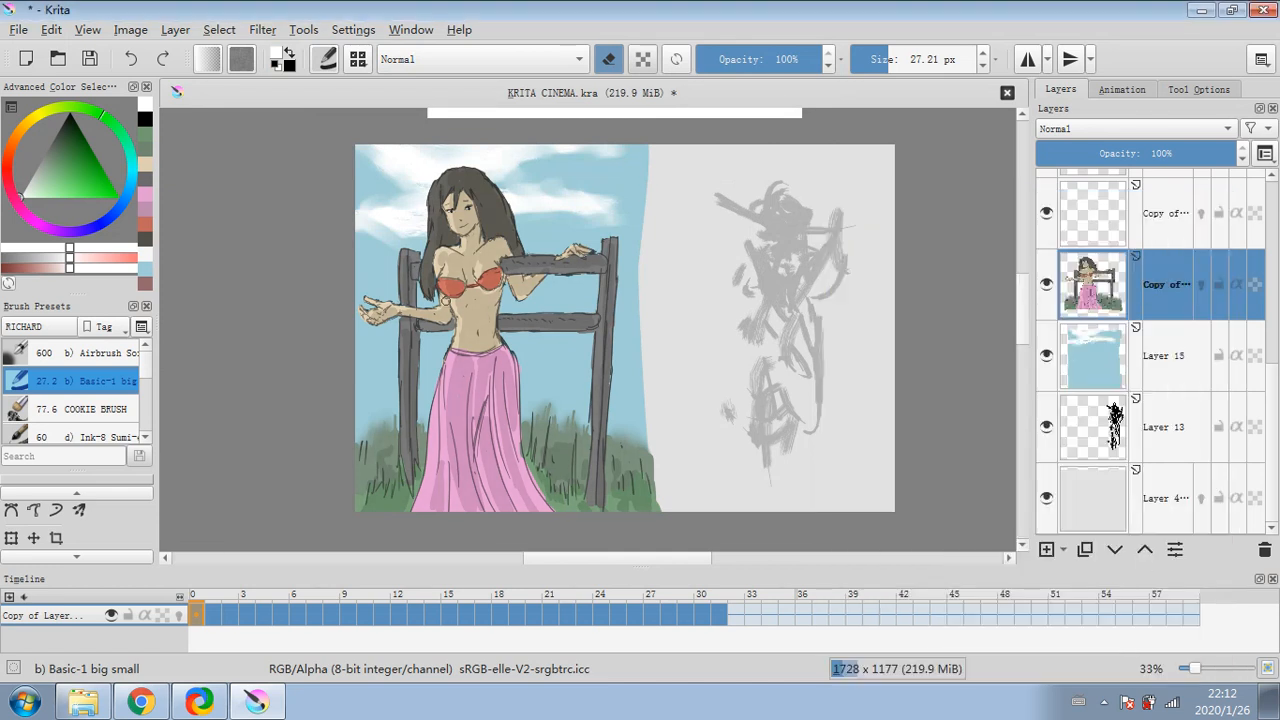
- Merge the shaded woman-and-fence layer down into the sky on Layer 15
left_click(270, 32)
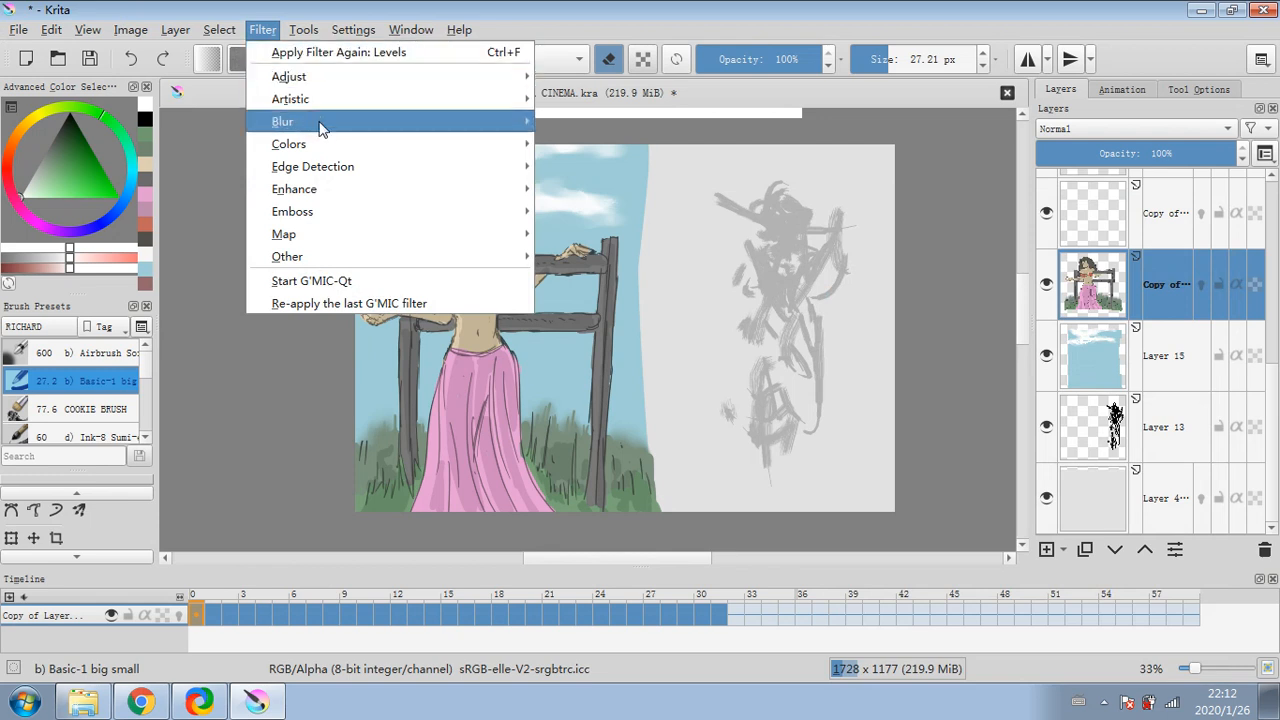
mouse_move(506, 131)
right_click(1162, 290)
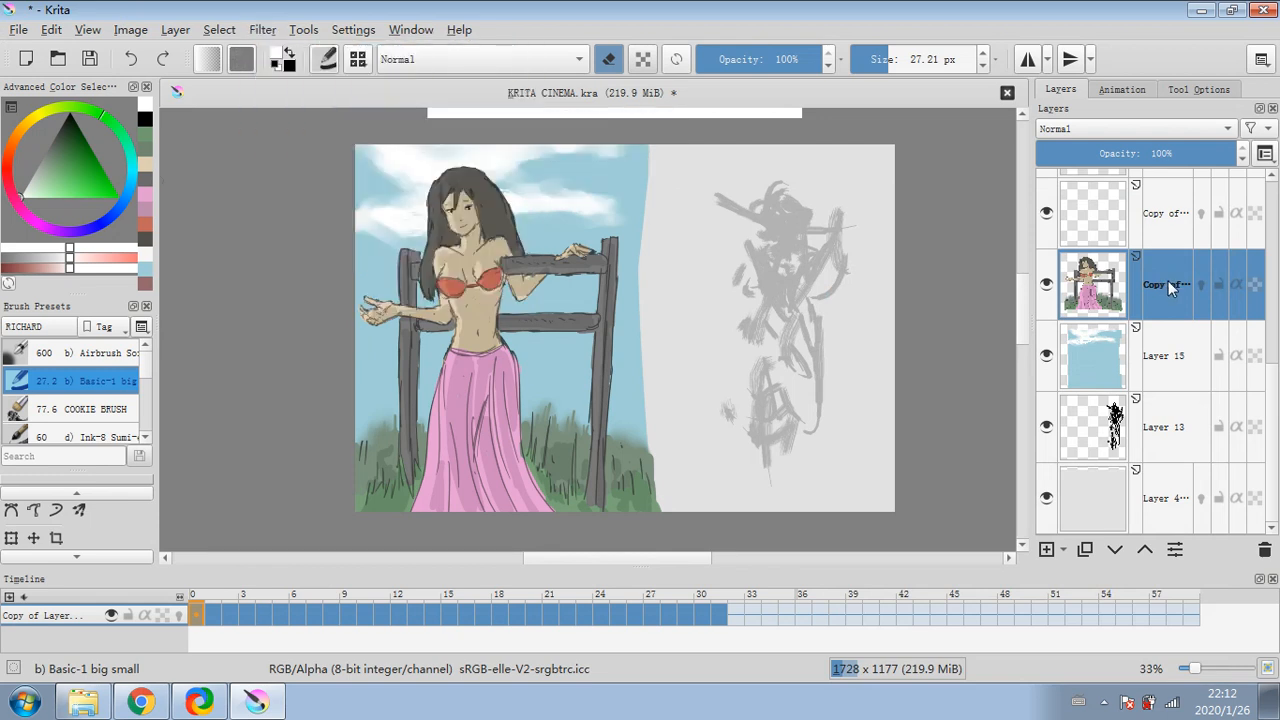
left_click(1150, 195)
left_click(175, 29)
left_click(235, 326)
- Apply a Gaussian Blur to Layer 15 with horizontal and vertical radii of 0.07 px
left_click(262, 29)
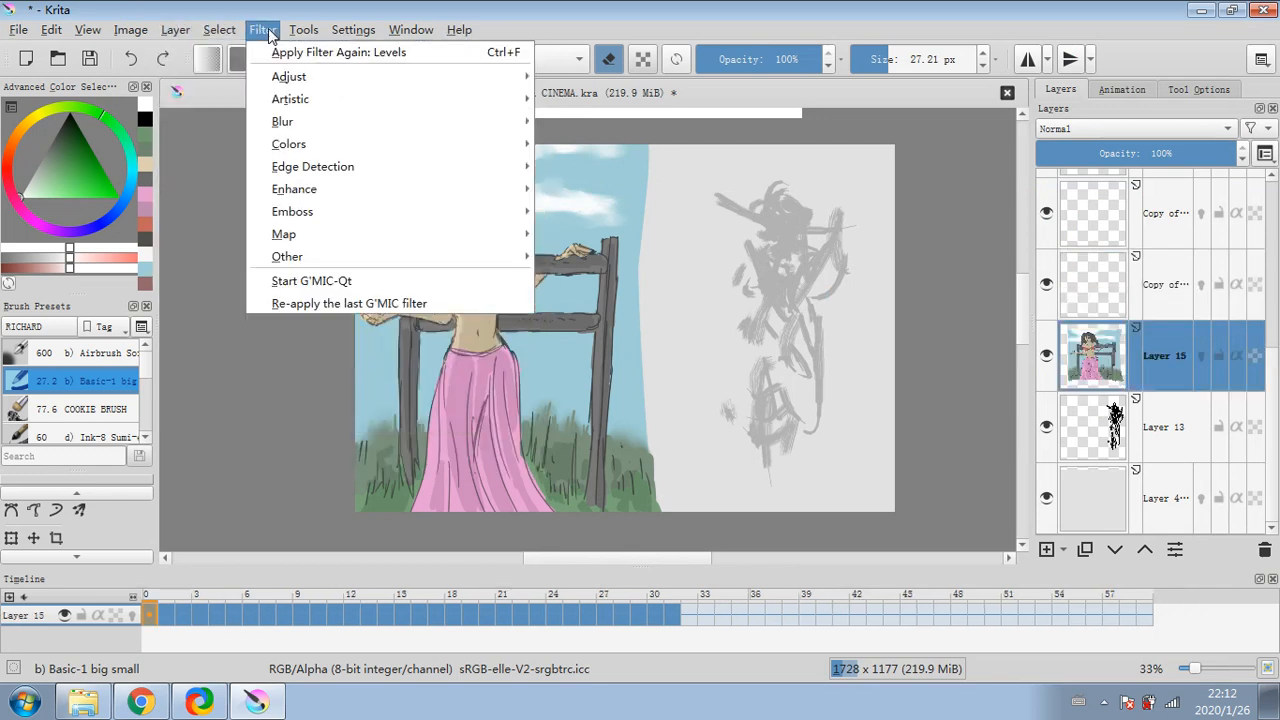
mouse_move(429, 121)
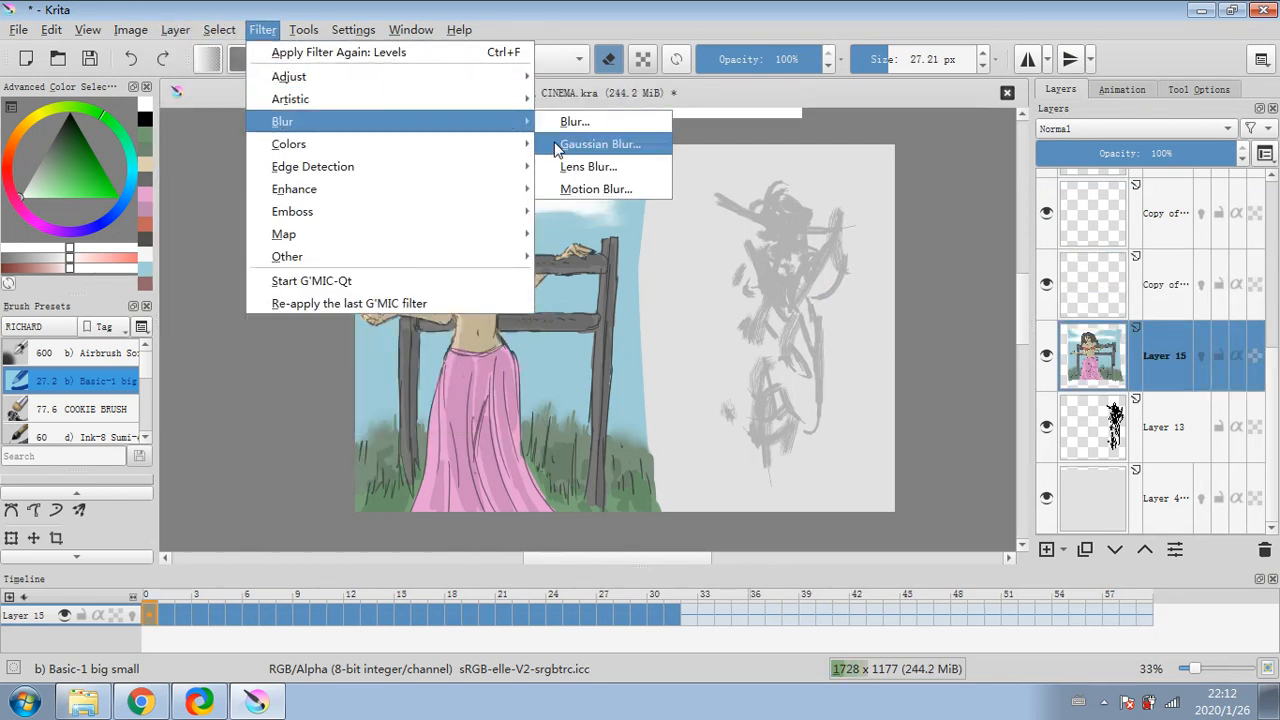
left_click(600, 138)
left_click_drag(988, 270, 961, 270)
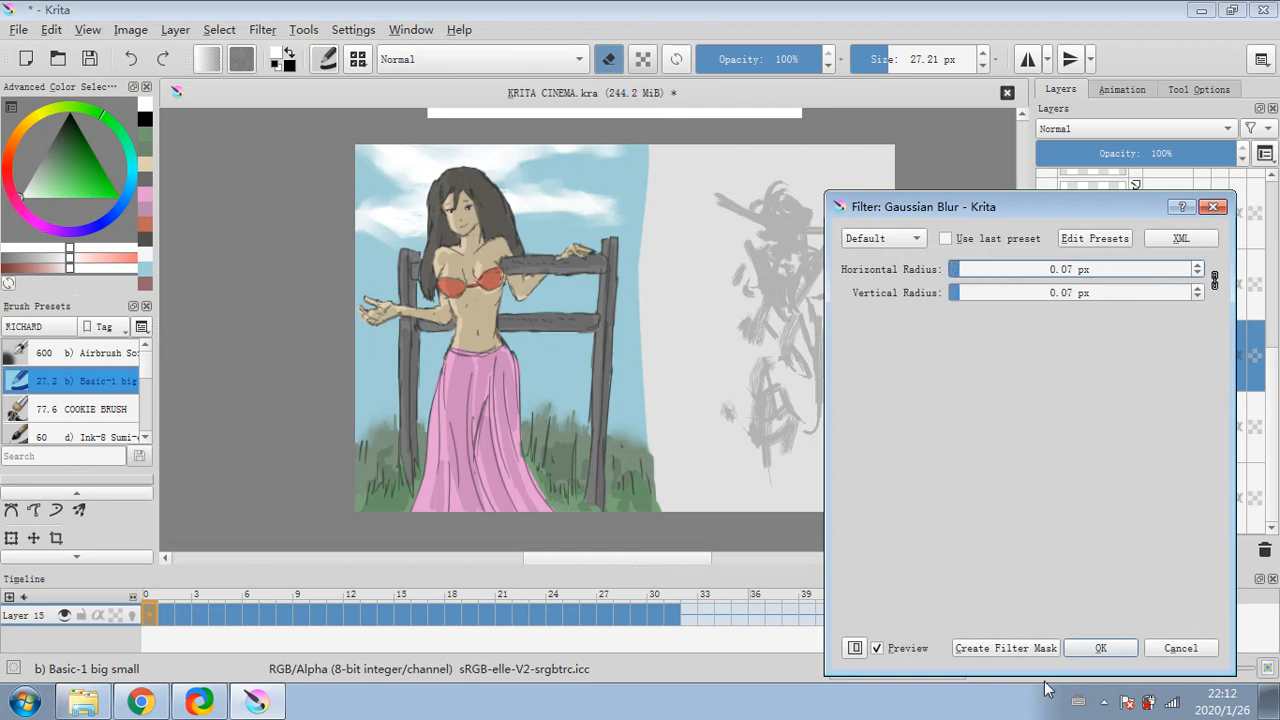
left_click(1066, 653)
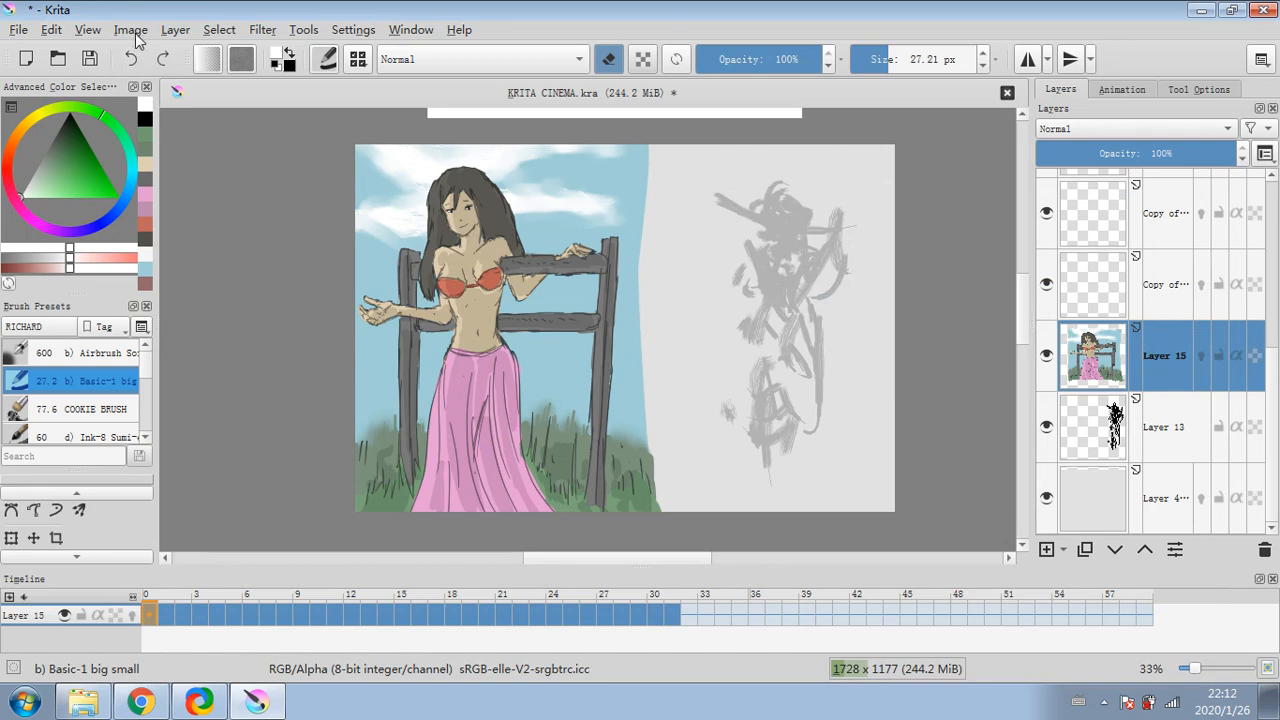
- Darken the midtones of Layer 15 with Levels by setting the input gamma to 0.725
left_click(18, 30)
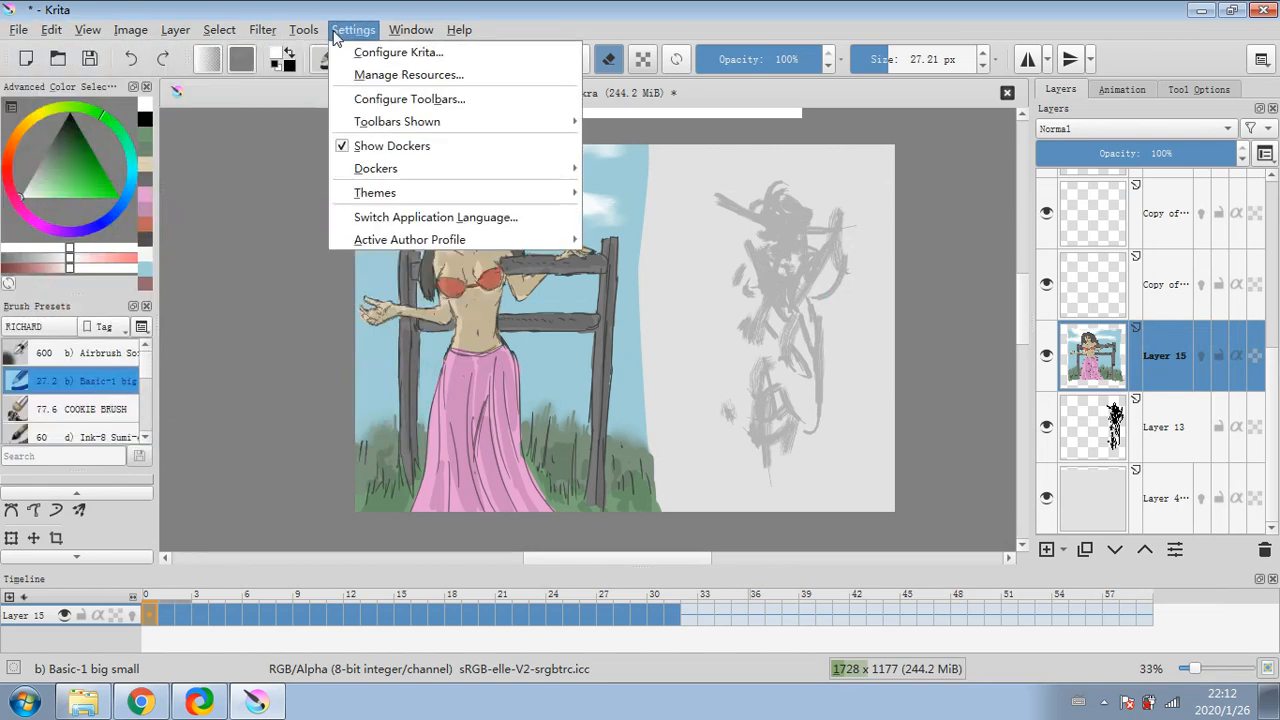
mouse_move(262, 29)
mouse_move(500, 75)
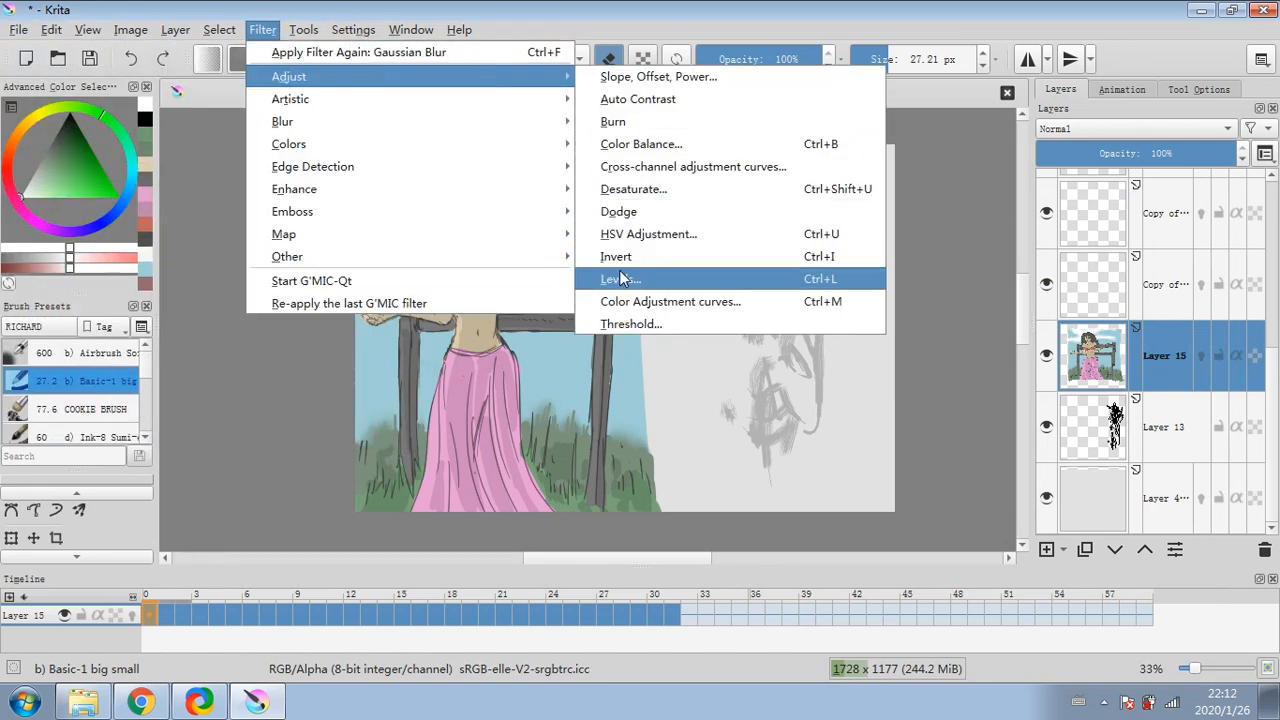
left_click(640, 246)
left_click_drag(1031, 405, 1056, 404)
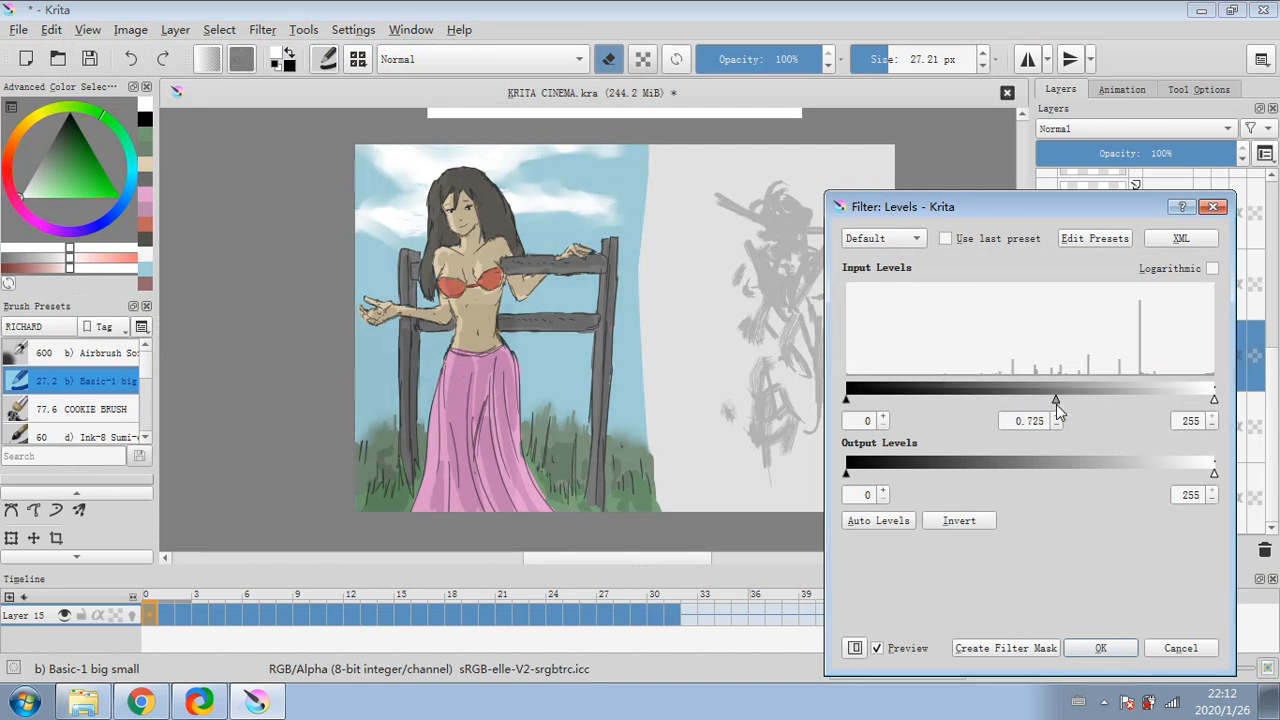
left_click(1118, 648)
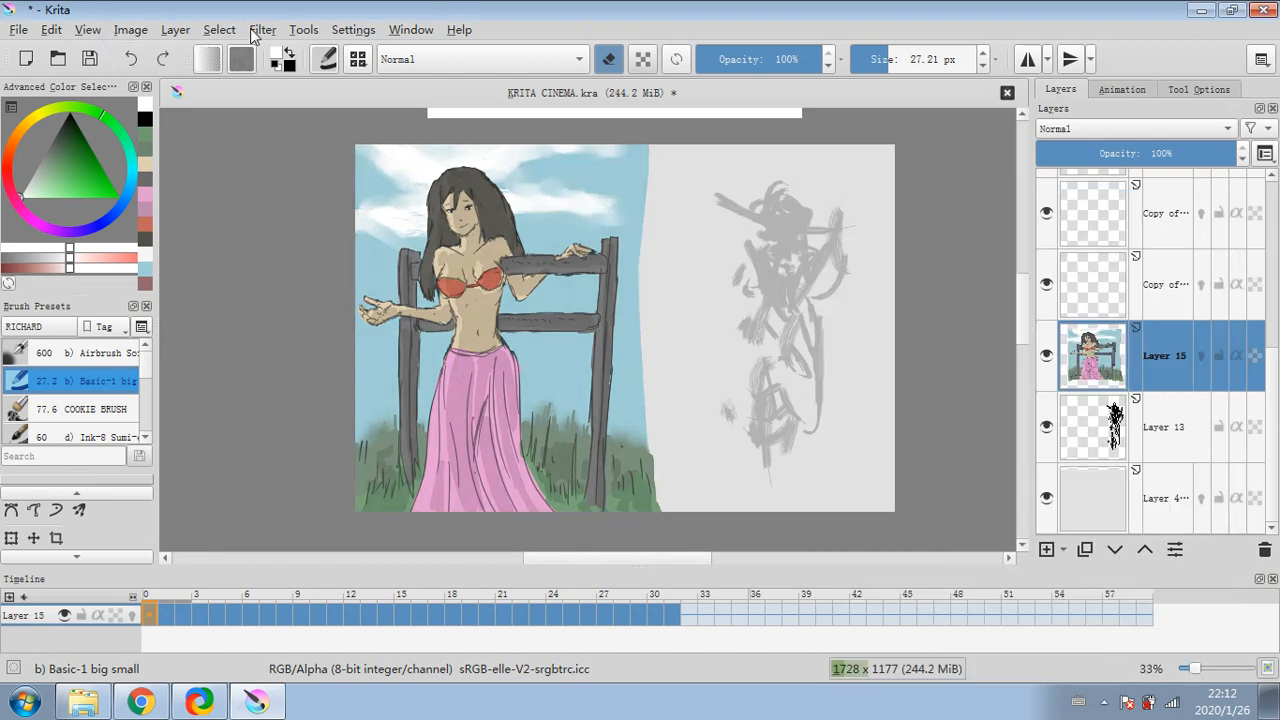
- Apply color adjustment curves to Layer 15, adding an RGBA curve point at input 162 and lowering it slightly
left_click(262, 29)
mouse_move(305, 78)
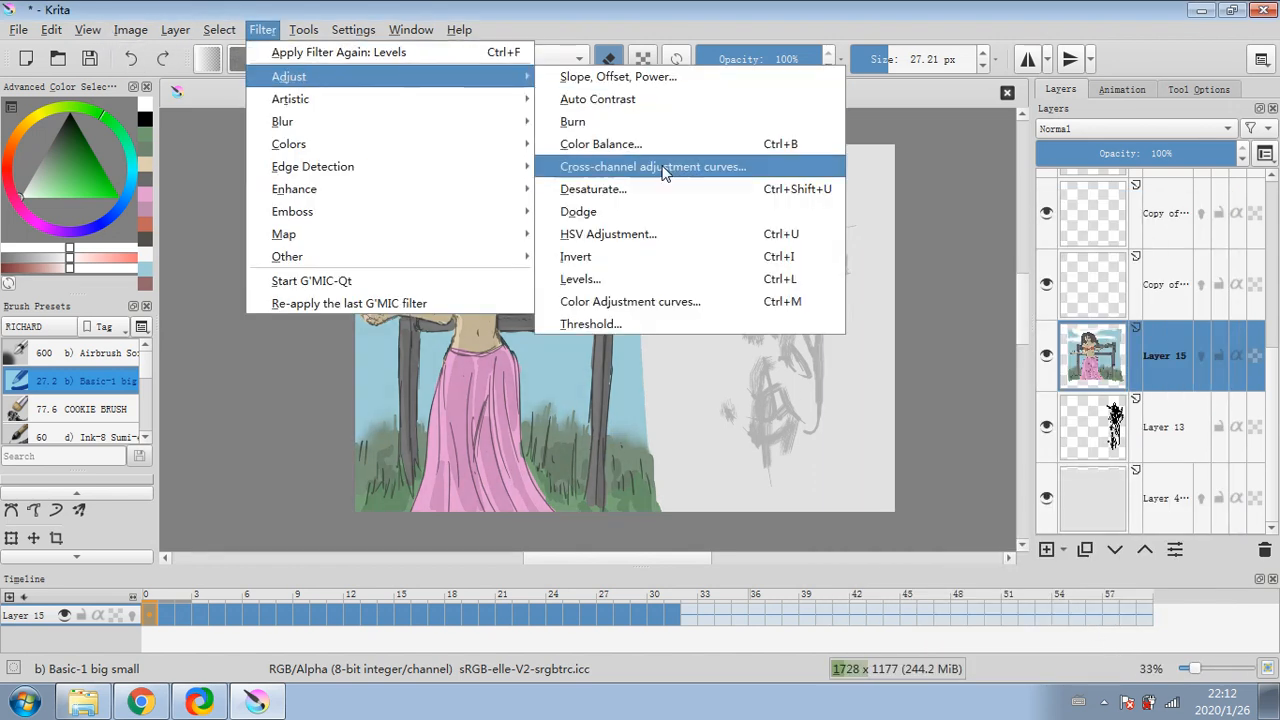
left_click(651, 300)
left_click(1082, 380)
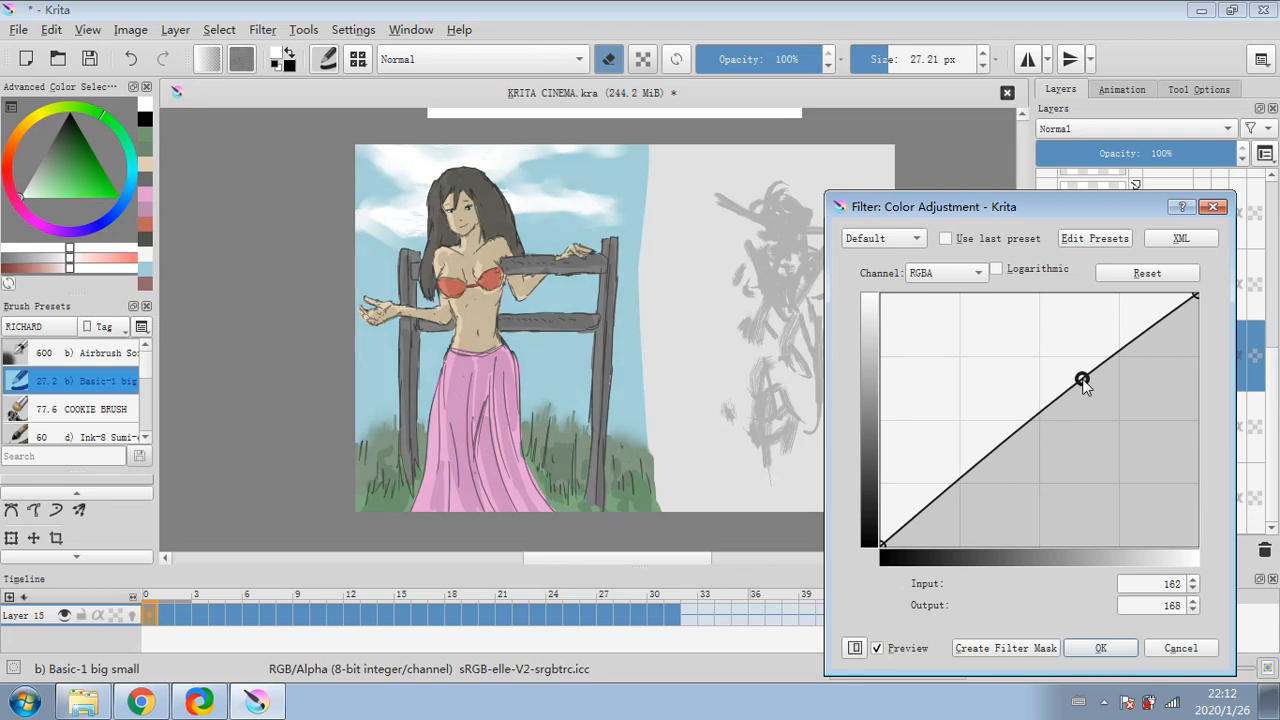
left_click_drag(1083, 381, 1082, 386)
left_click(1101, 648)
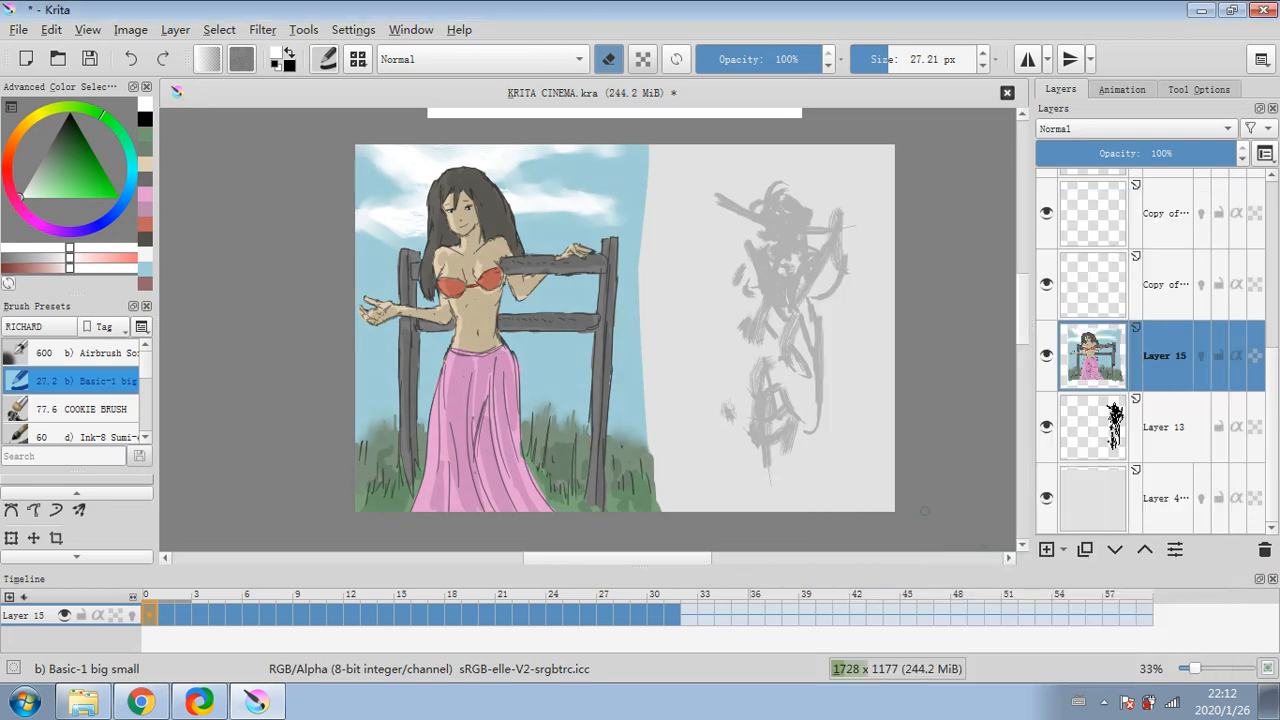
- Select a rectangle around the colored illustration, leaving out the gray sketch area, and trim the image to that selection
scroll(55, 537, "down", 3)
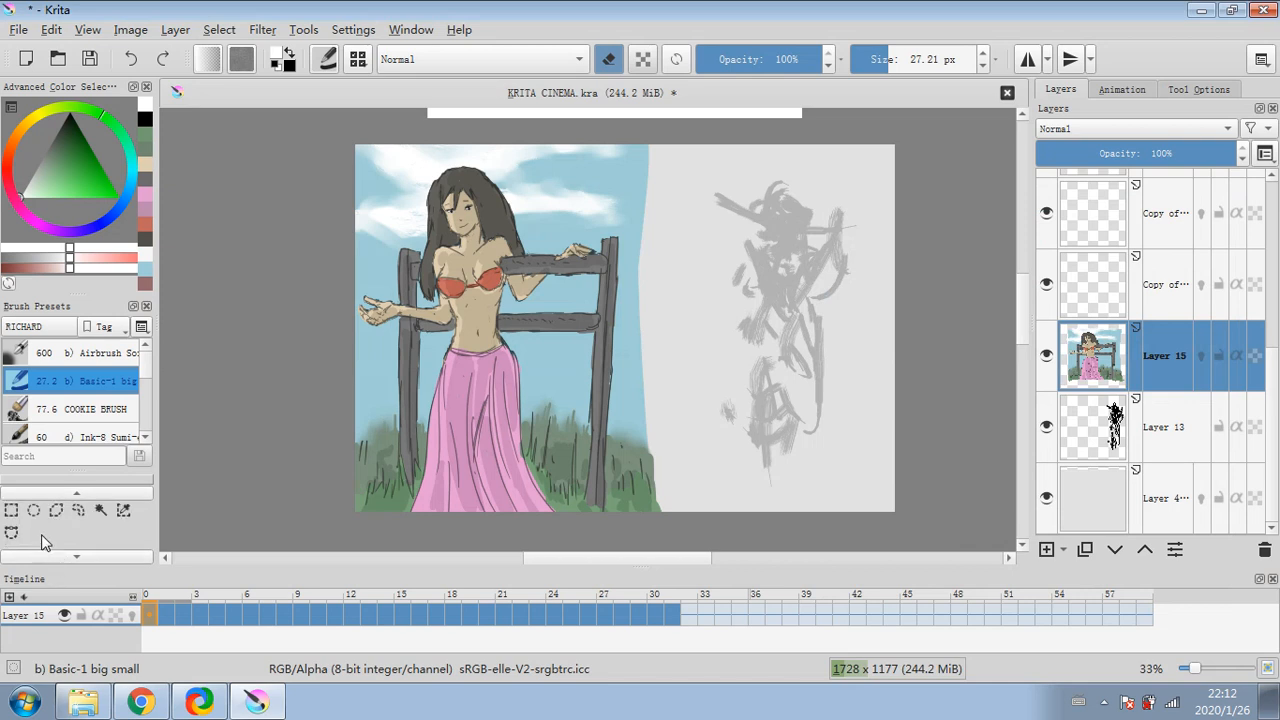
left_click(17, 517)
left_click_drag(641, 141, 361, 517)
left_click(130, 29)
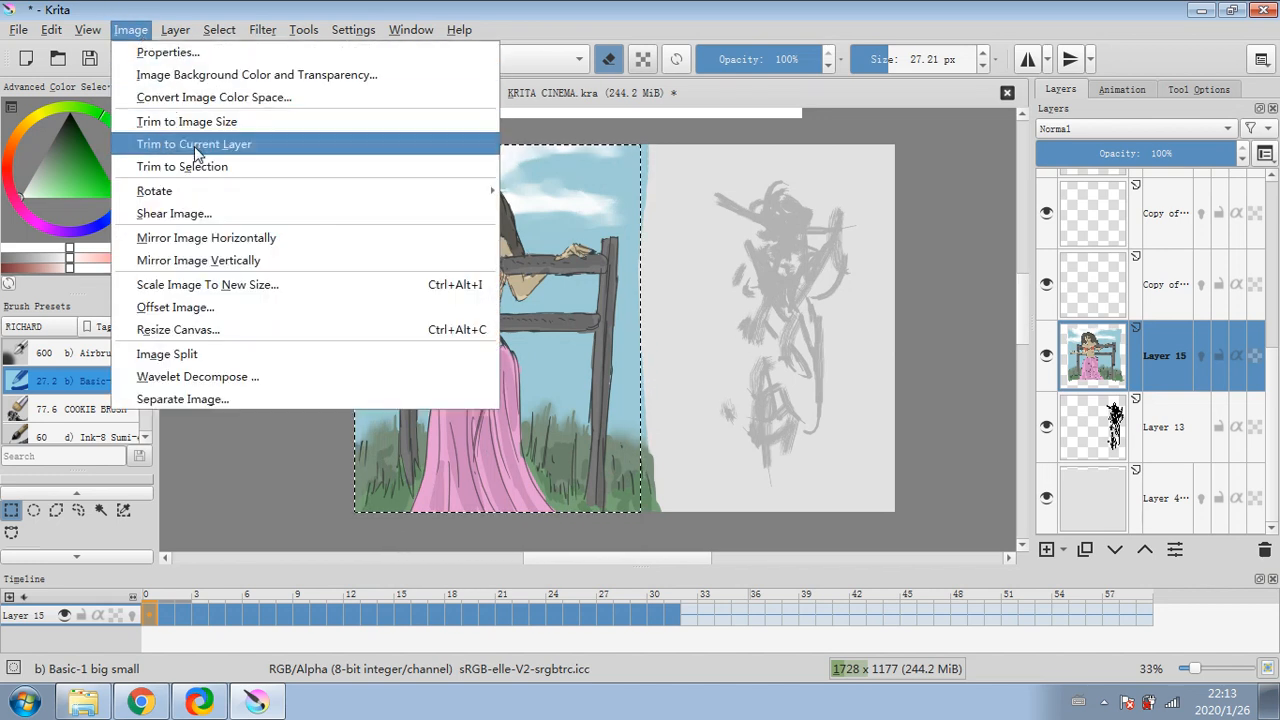
left_click(198, 168)
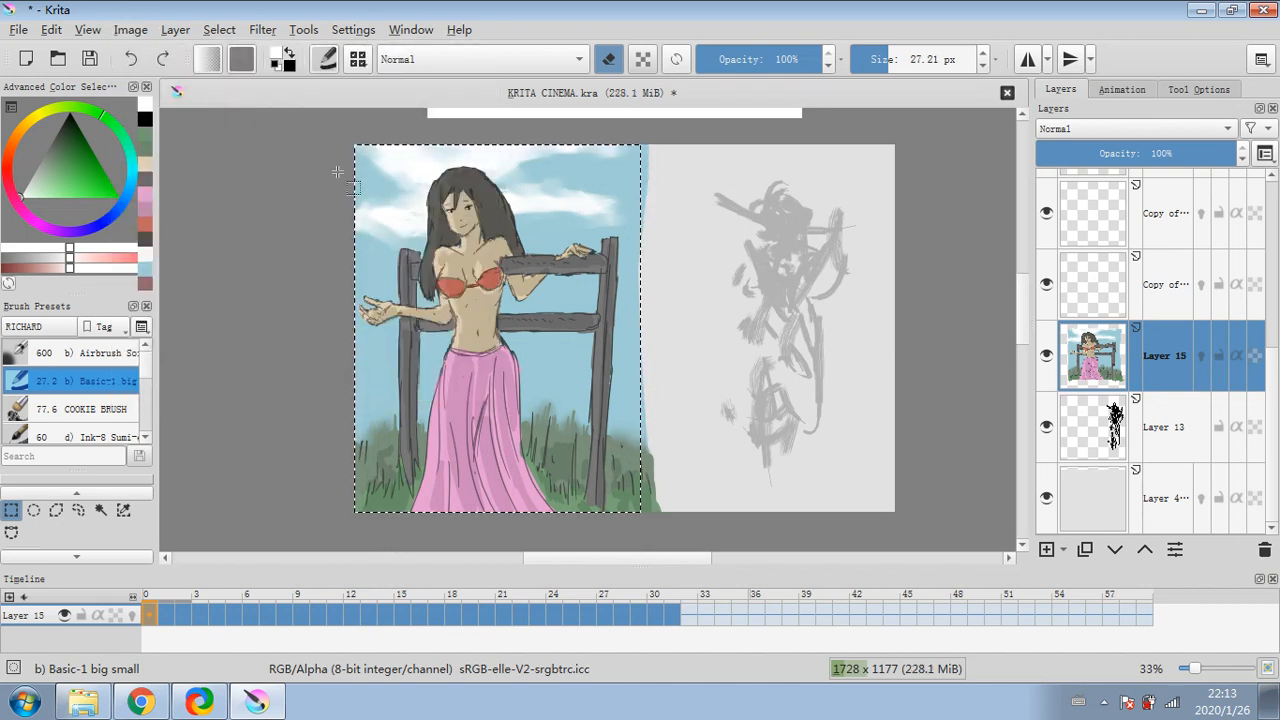
- Save the trimmed illustration to the desktop as a PNG image named hshs, using the default PNG options
left_click(20, 28)
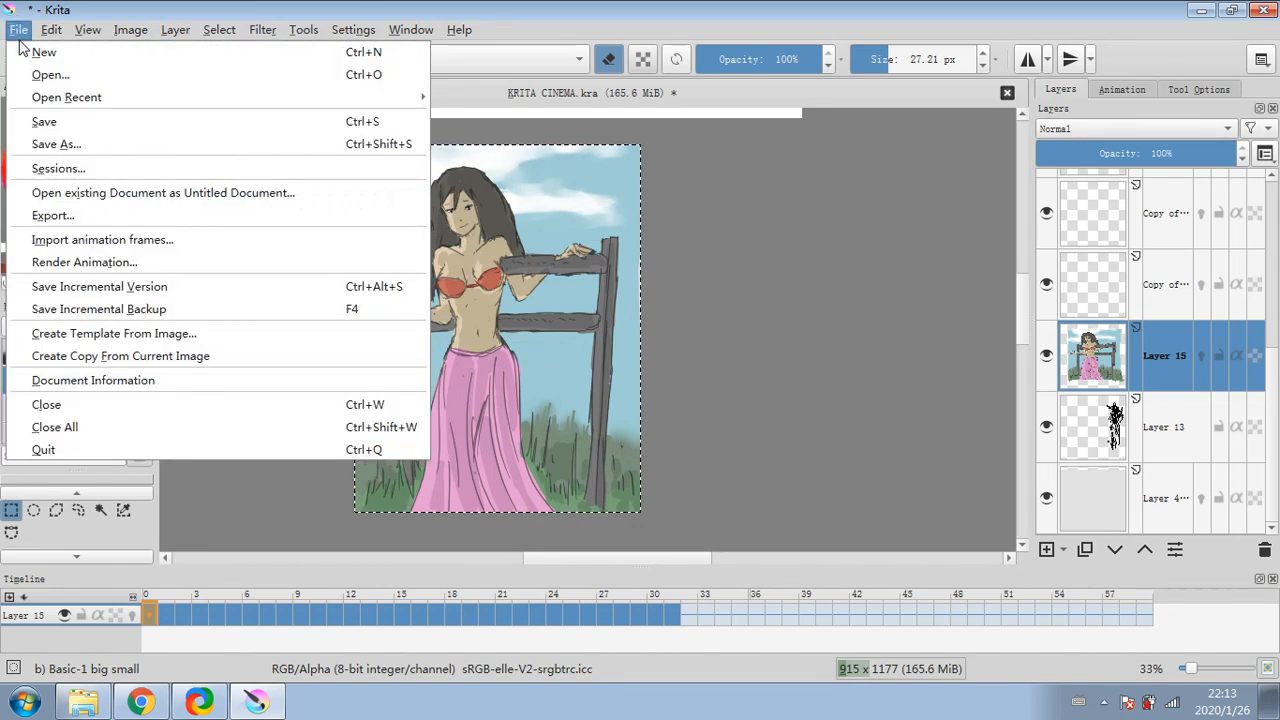
left_click(31, 150)
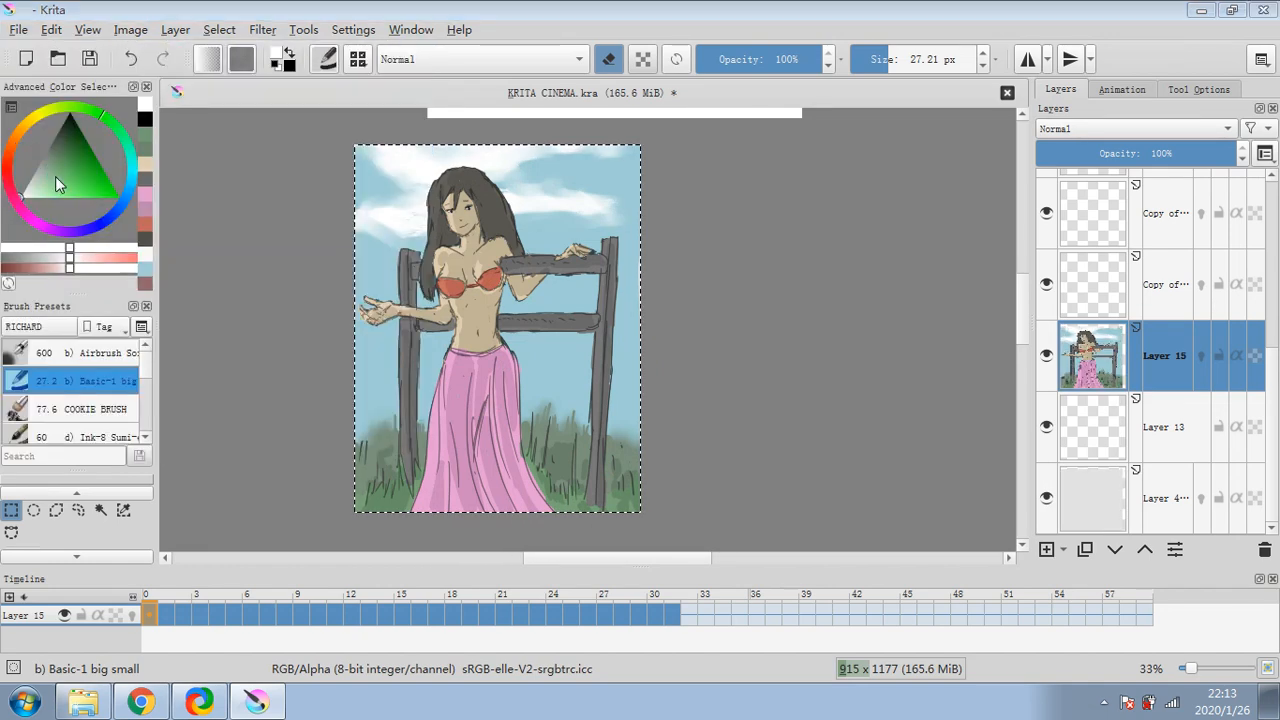
type("hshs")
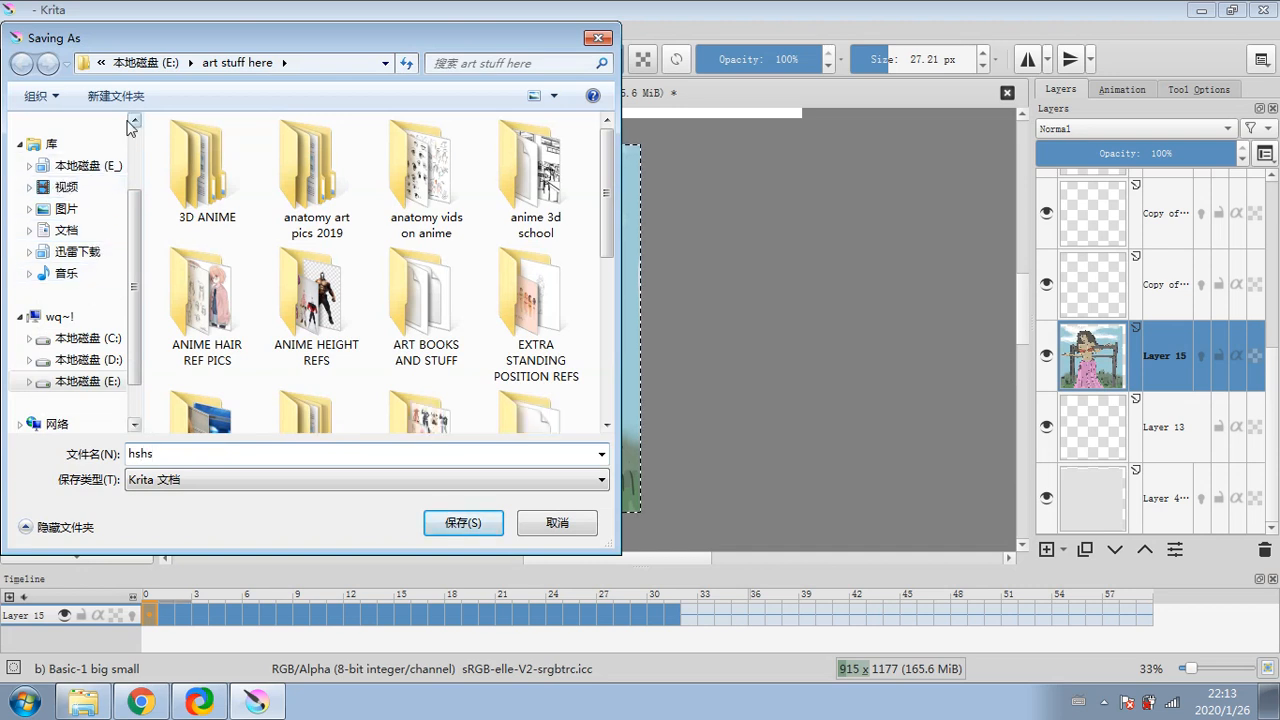
left_click(101, 62)
left_click(118, 105)
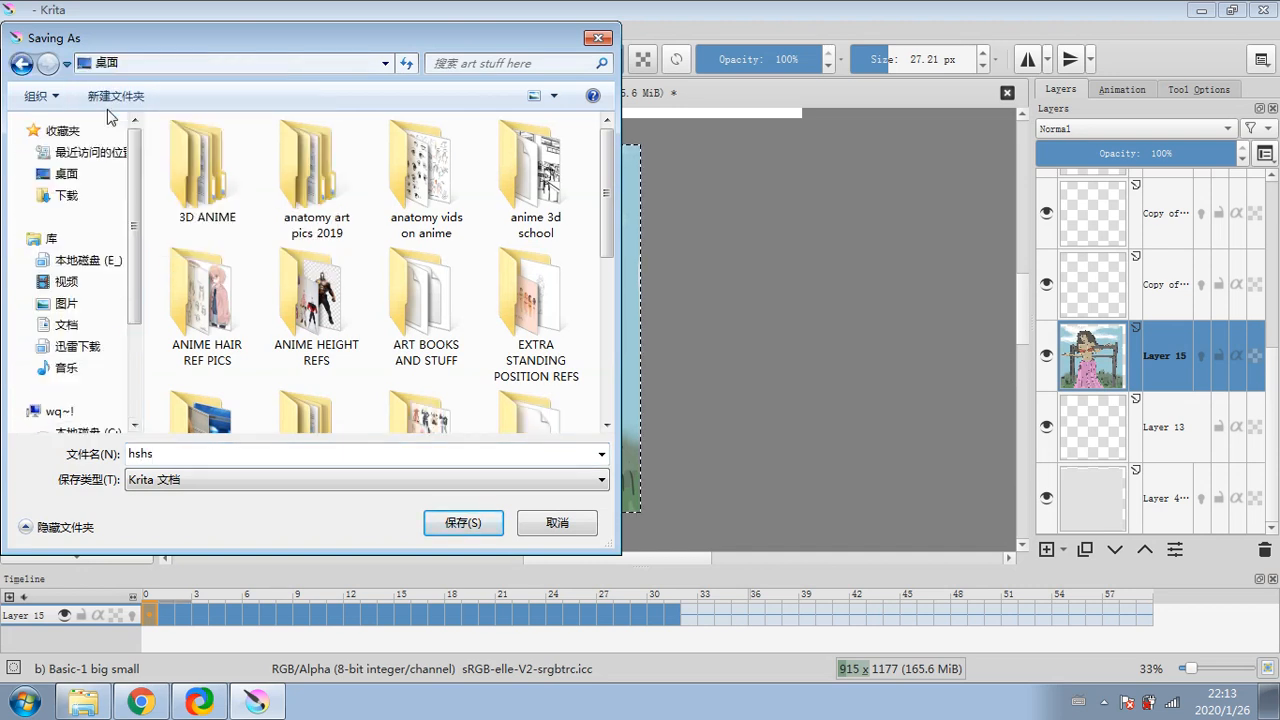
left_click(262, 479)
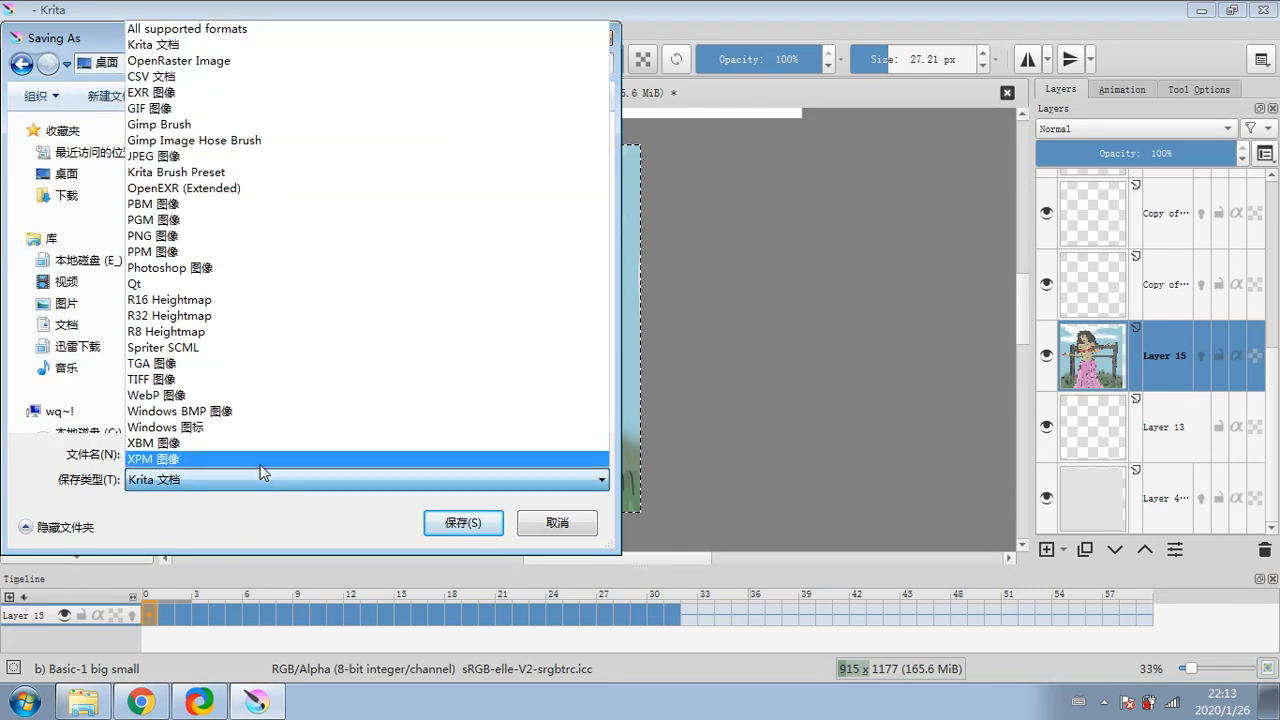
left_click(252, 237)
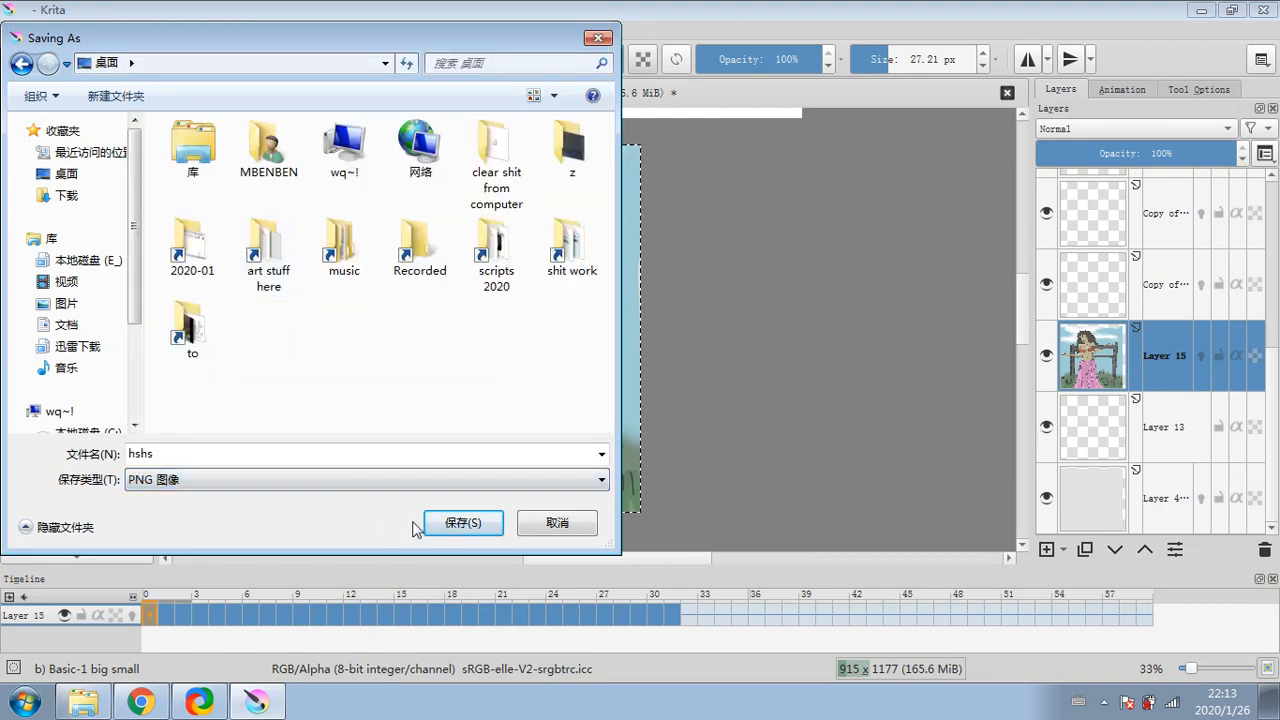
left_click(445, 523)
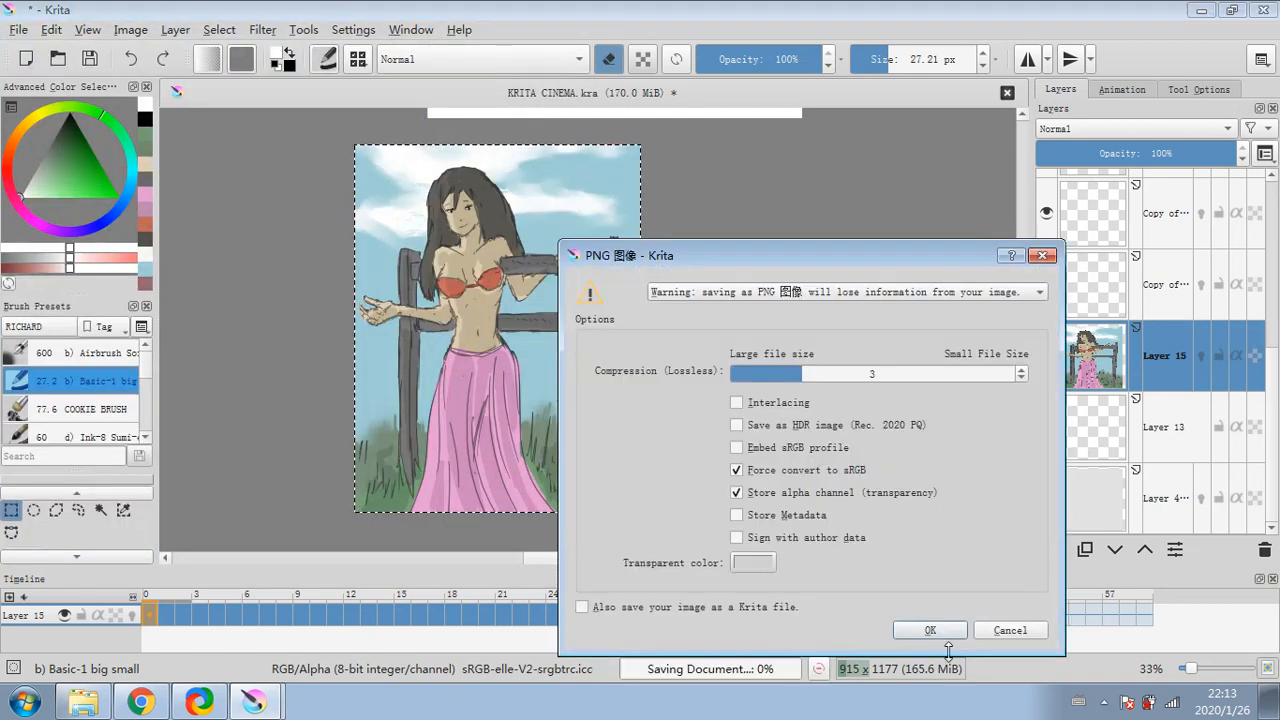
left_click(935, 627)
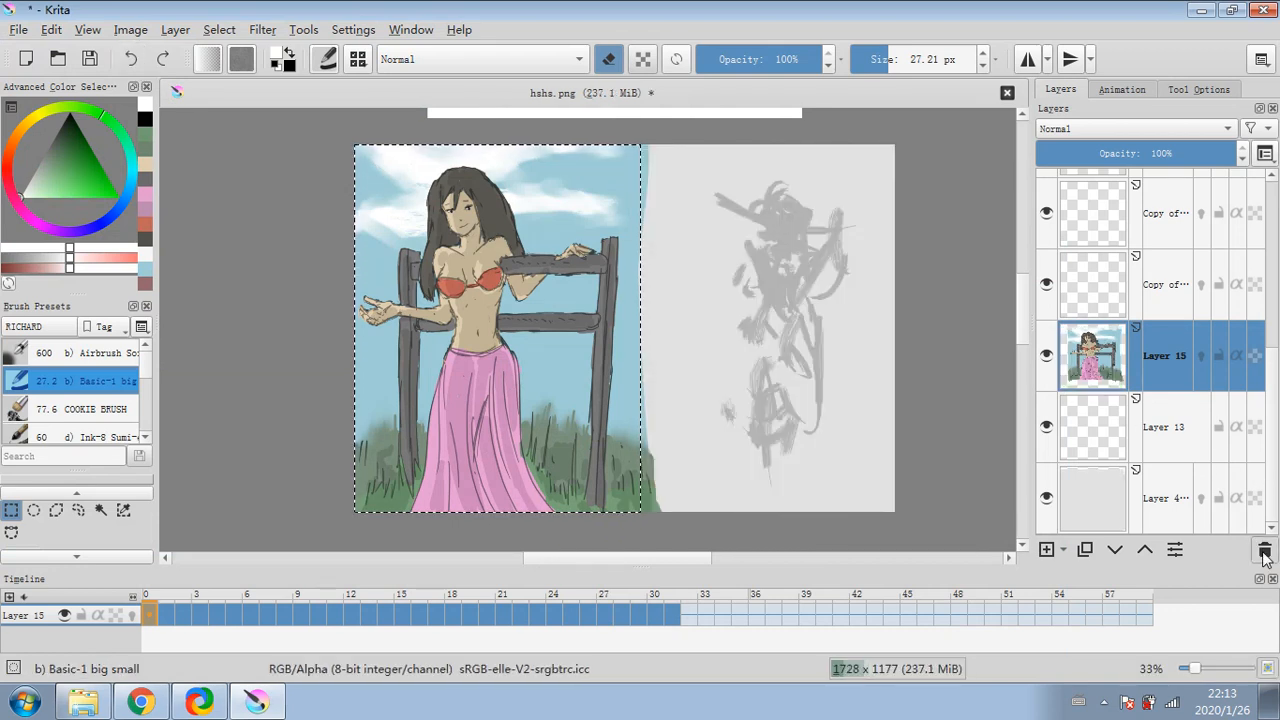
- Delete Layer 15 with the colored illustration and clear the rectangular selection
left_click(1264, 549)
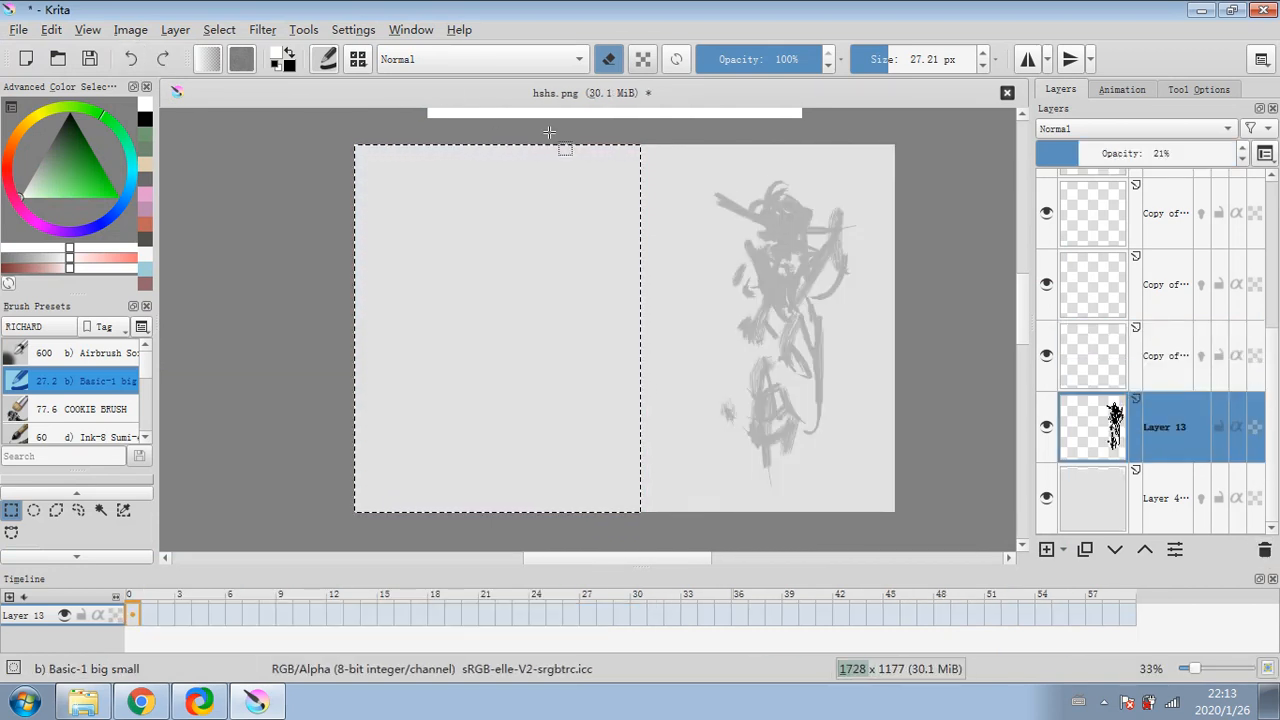
left_click(219, 29)
left_click(235, 77)
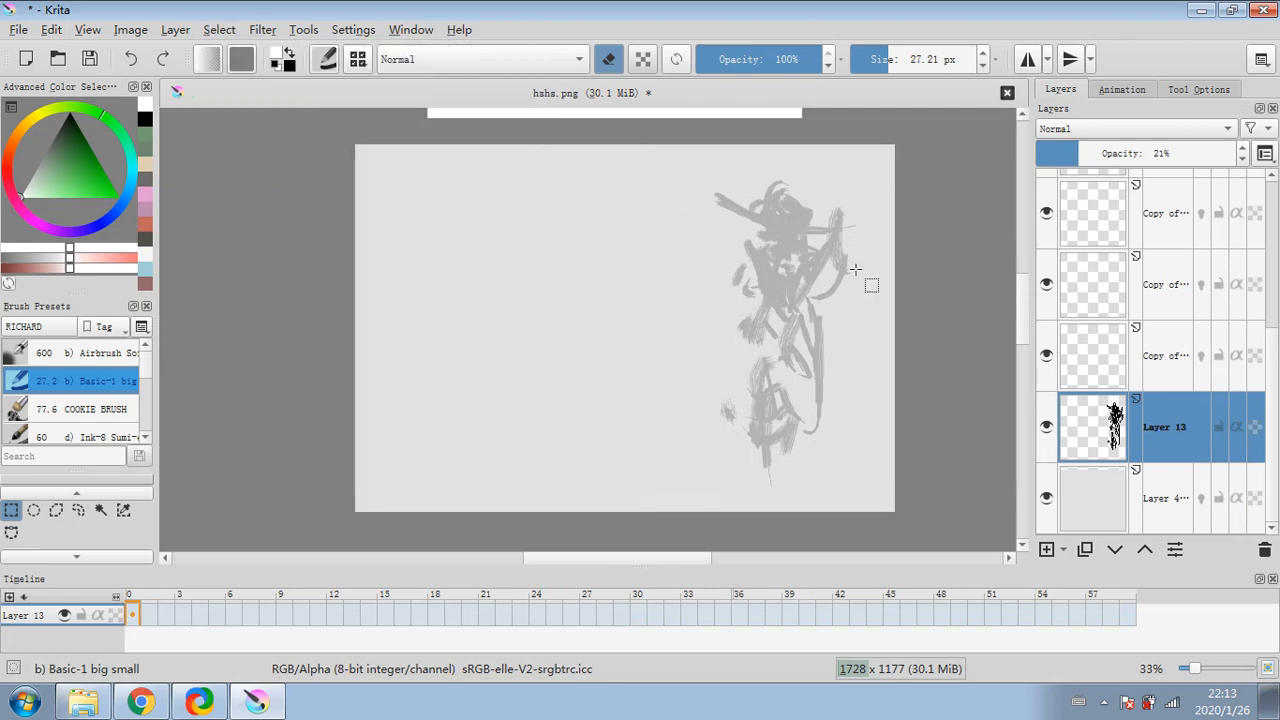
- Move the gray sketch on Layer 13 to the middle of the canvas, and select the layer directly above it
scroll(30, 425, "down", 5)
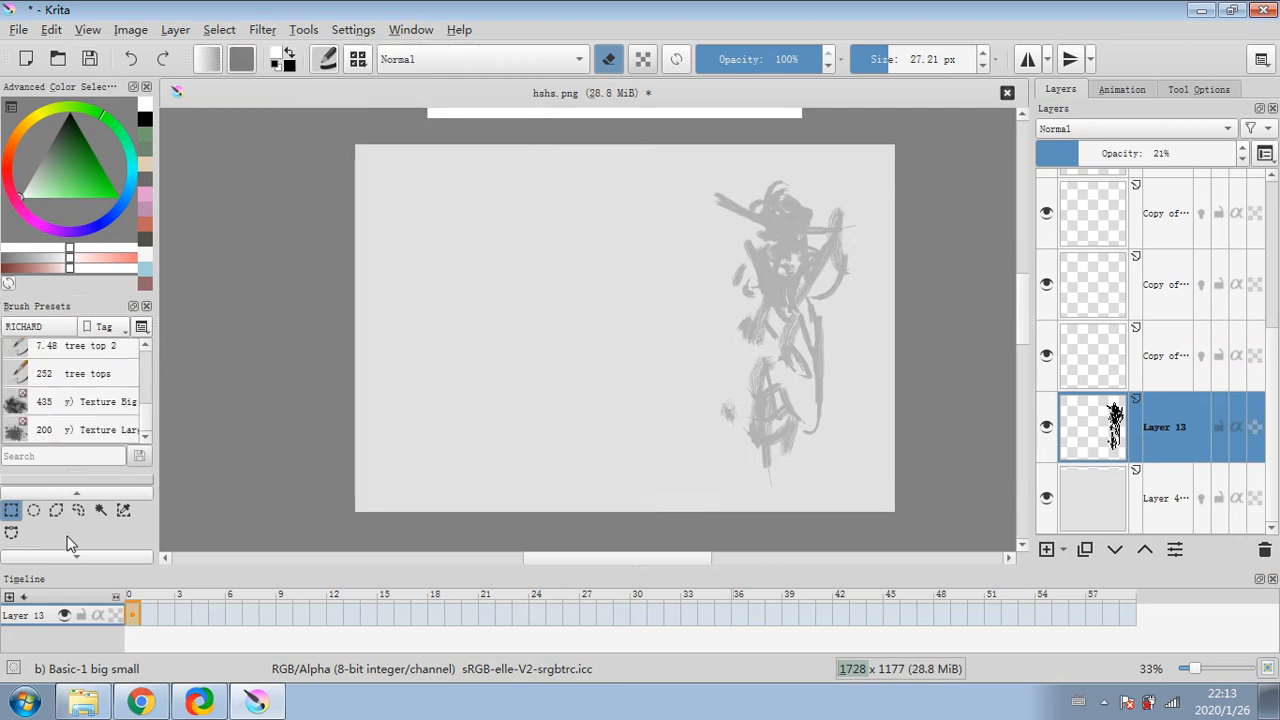
scroll(68, 530, "up", 2)
left_click(33, 519)
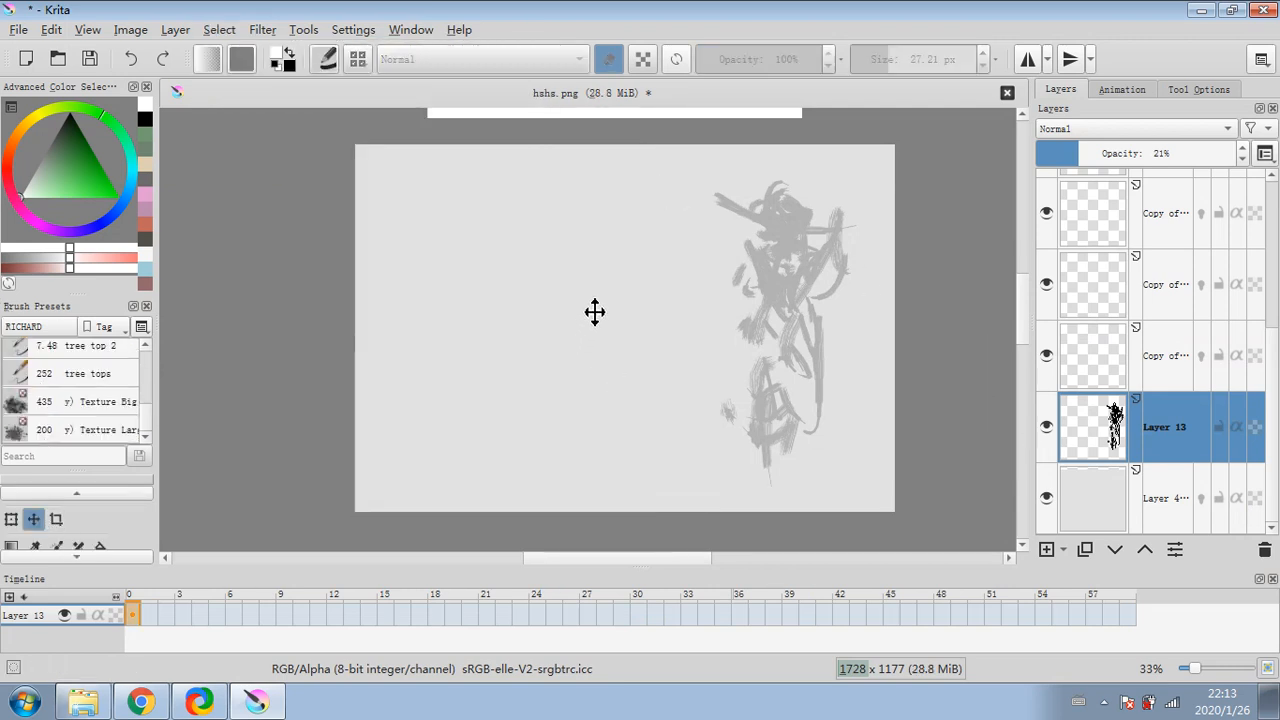
mouse_move(594, 311)
left_mouse_down()
mouse_move(506, 346)
mouse_move(569, 339)
mouse_move(543, 294)
mouse_move(569, 303)
mouse_move(520, 294)
left_mouse_up()
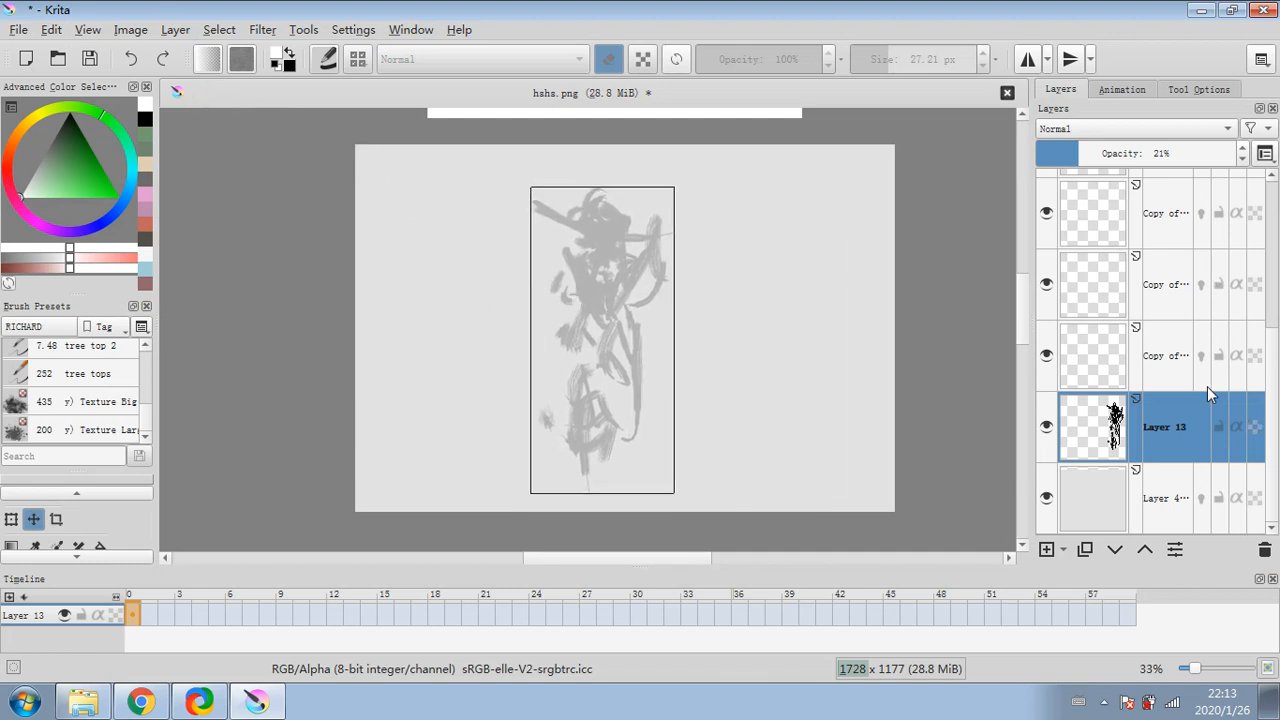
left_click(1157, 360)
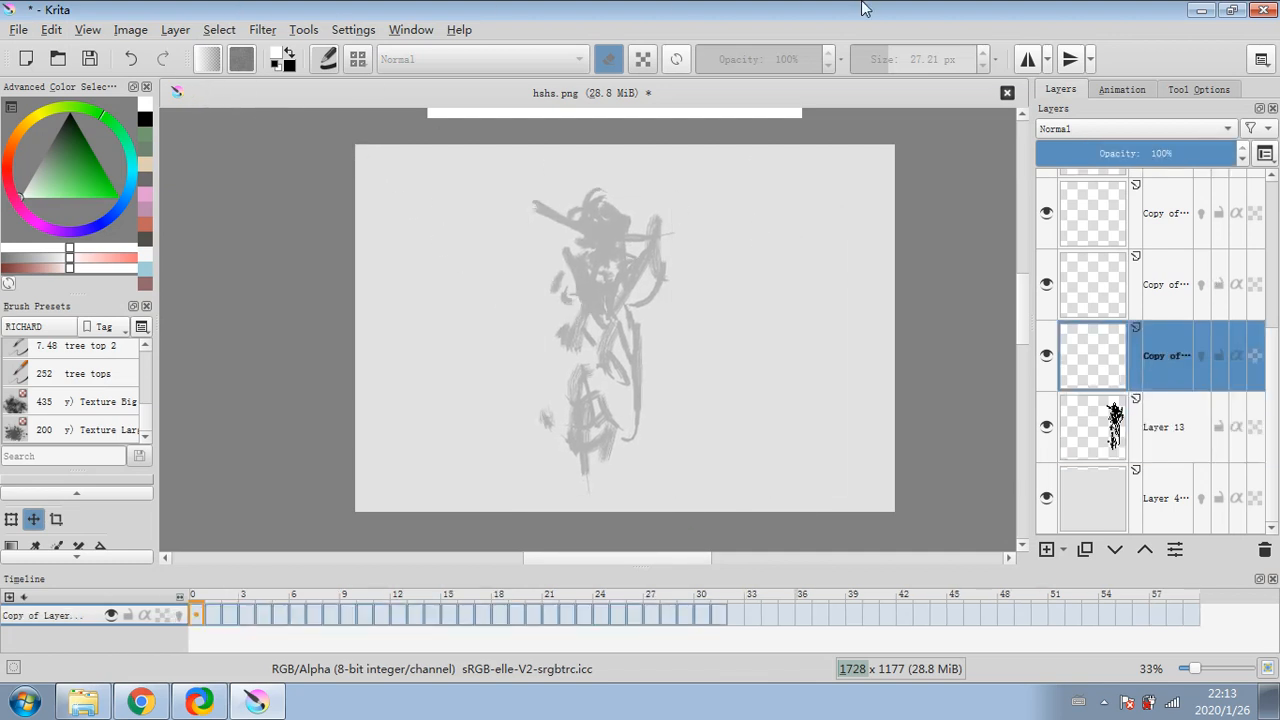
- Review the exported hshs image from the desktop in the photo viewer, close it and return to Krita
left_click(1201, 10)
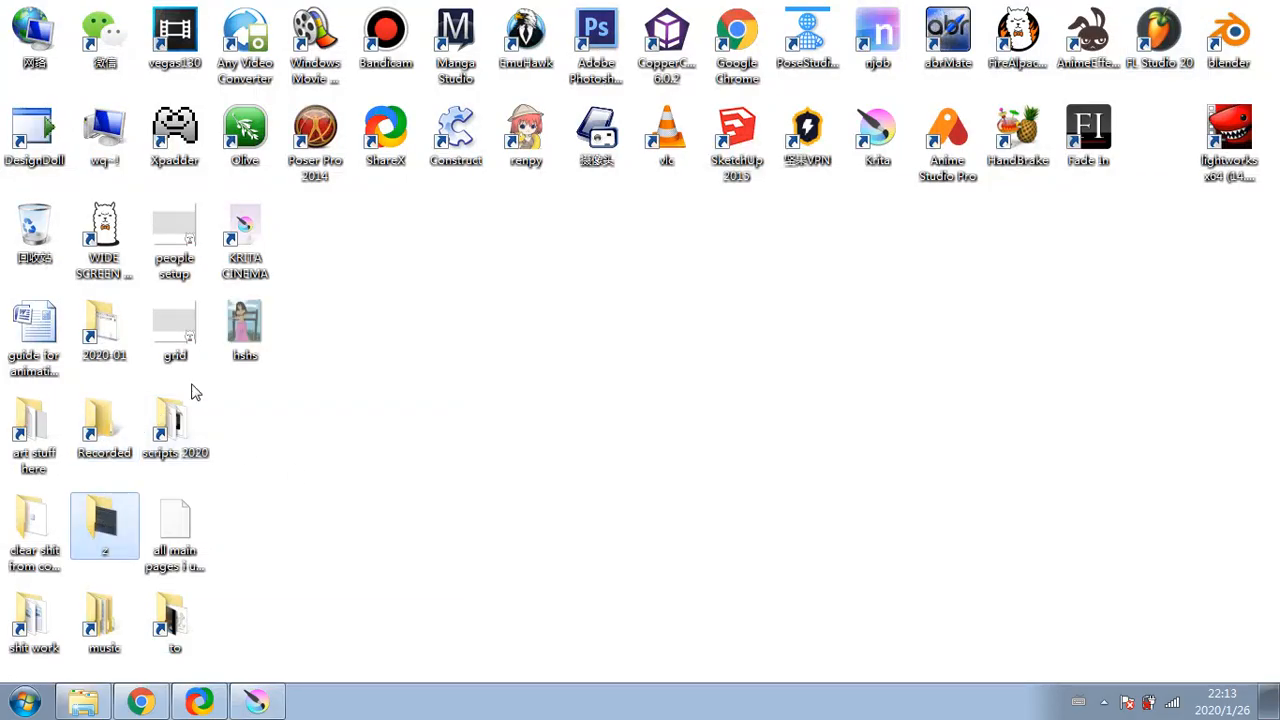
left_click(240, 332)
double_click(240, 332)
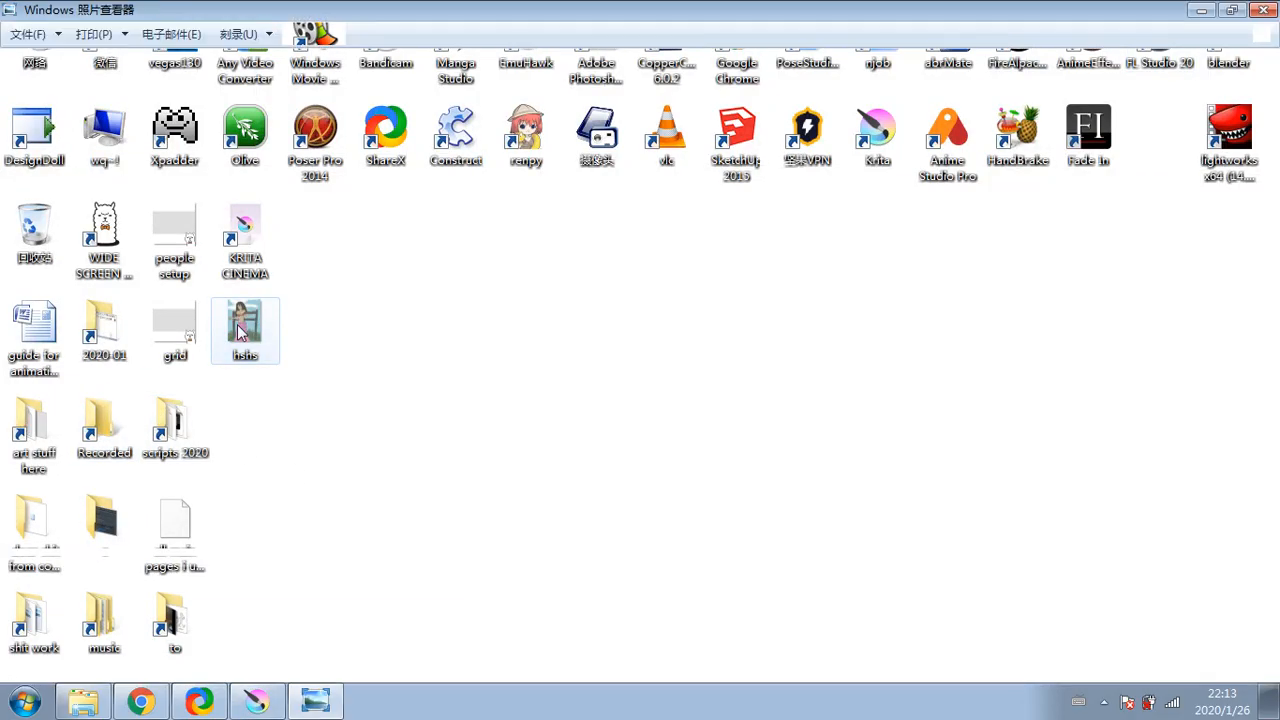
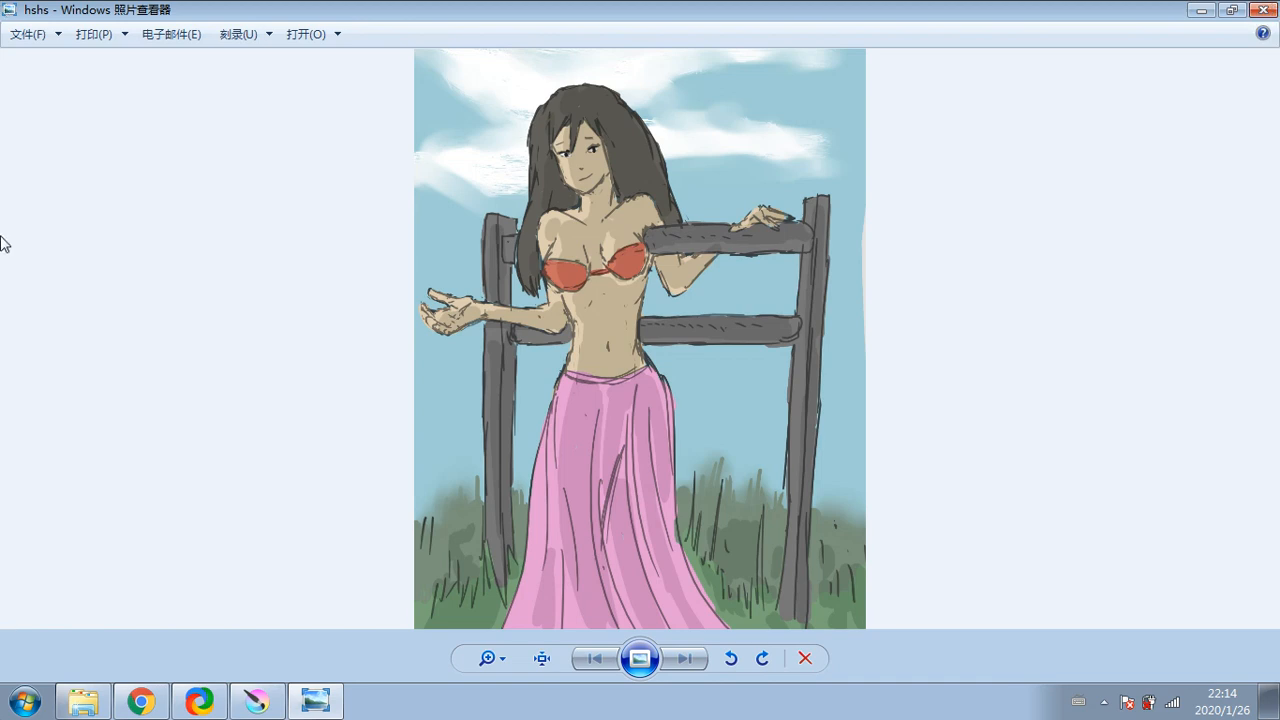
left_click(1268, 9)
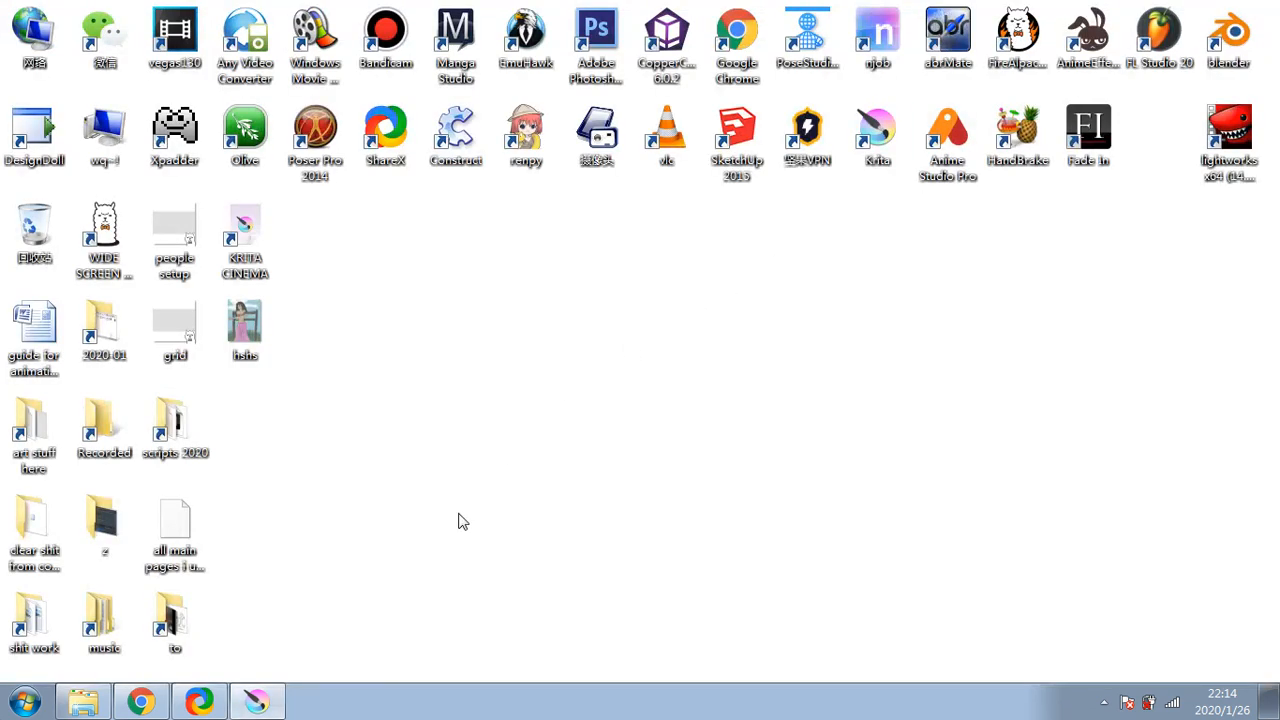
left_click(257, 701)
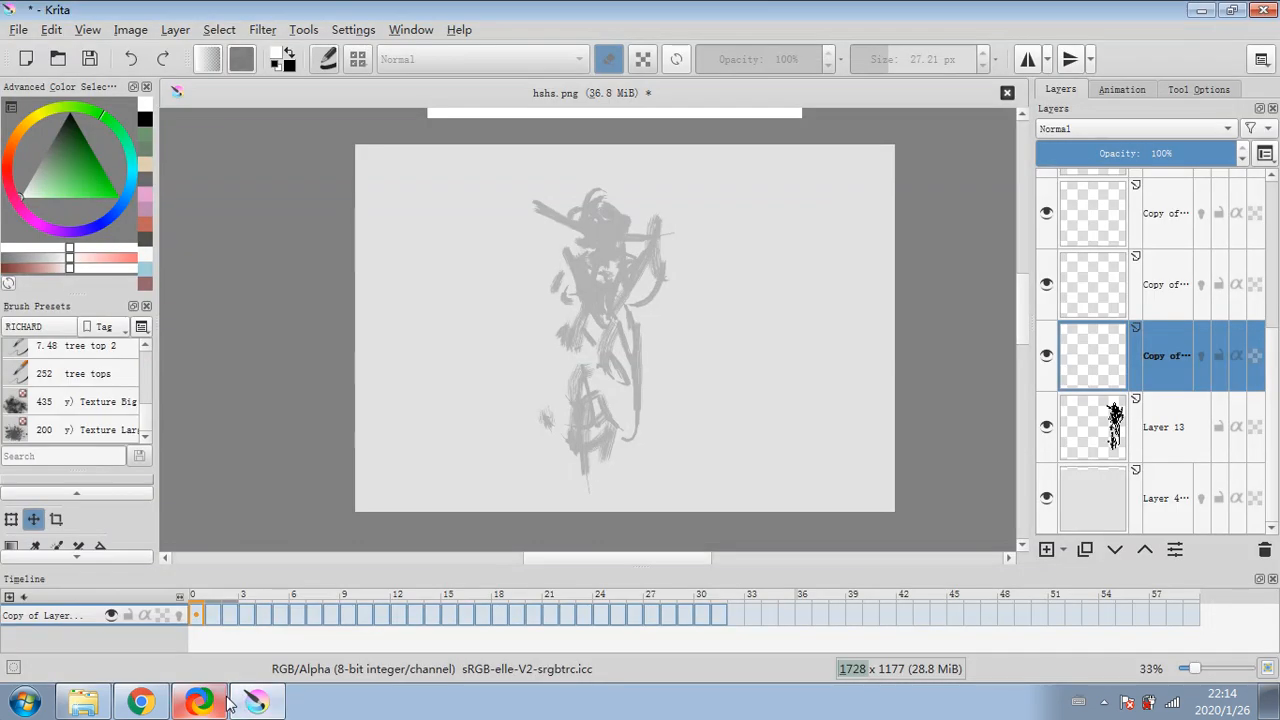
- Activate the freehand brush with the Basic-1 big preset, and lower the layer above Layer 13 to 68% opacity
left_click_drag(409, 380, 279, 408)
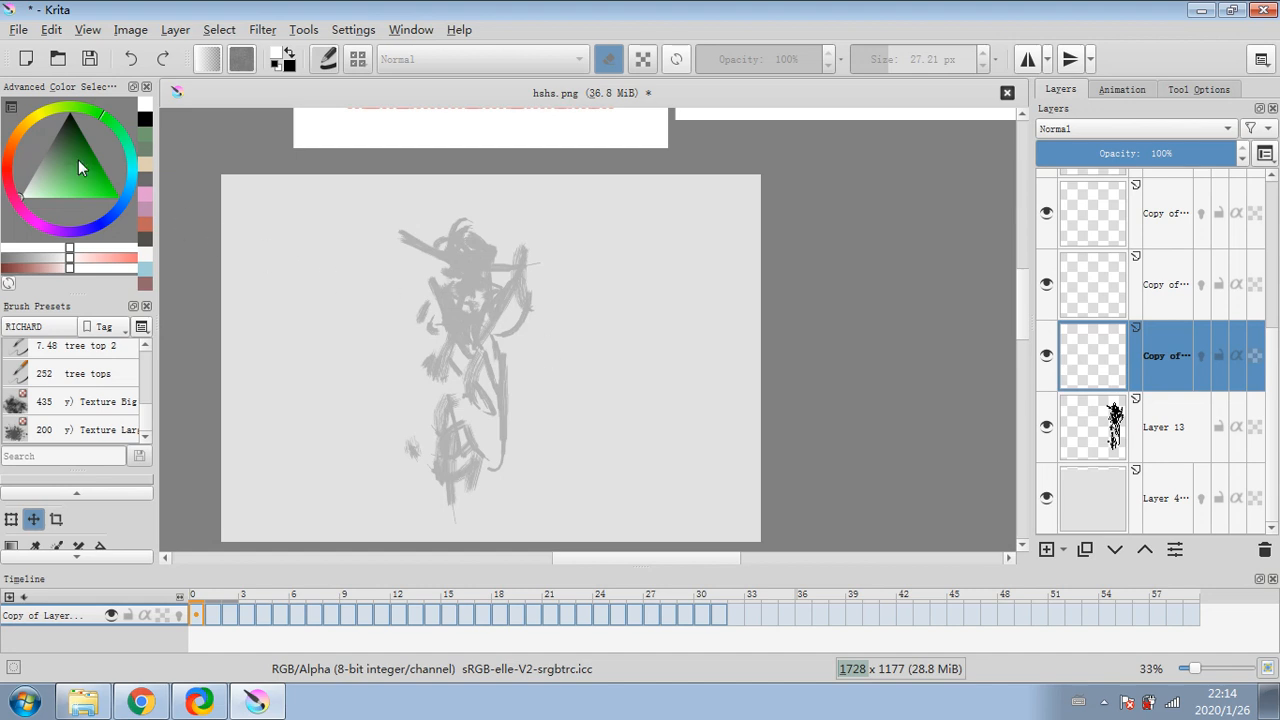
scroll(147, 407, "up", 5)
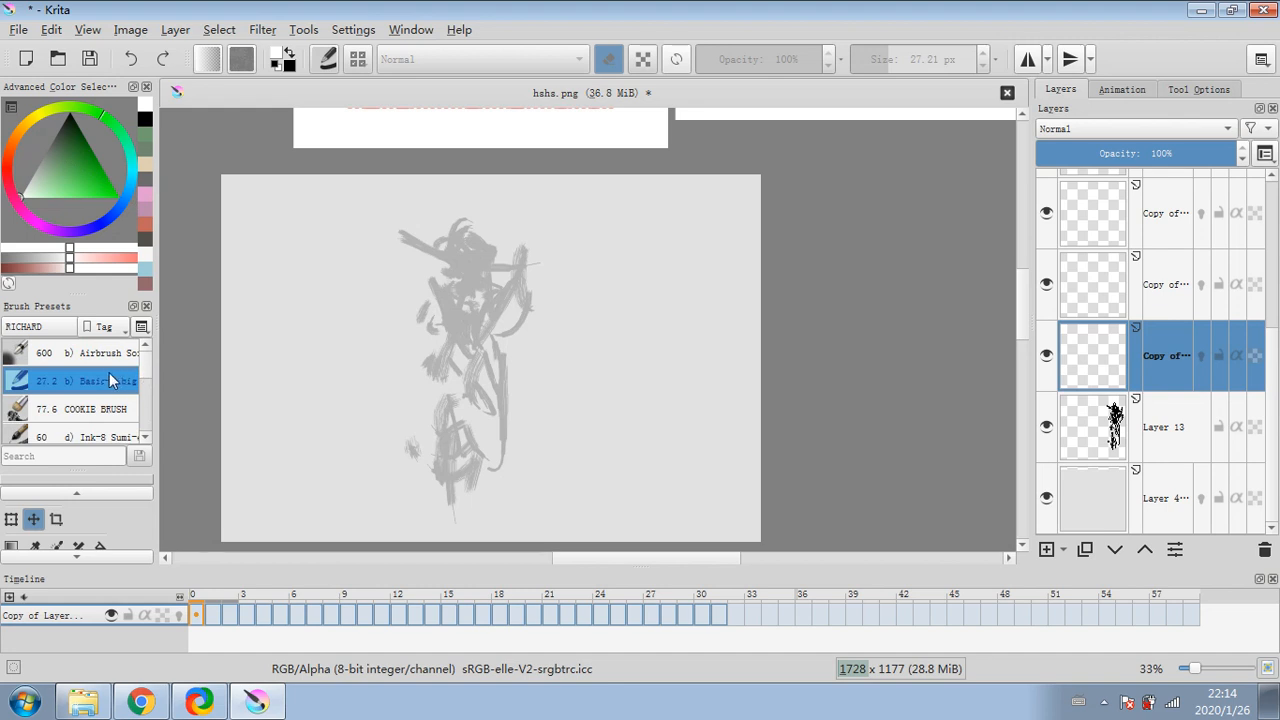
left_click(105, 385)
scroll(98, 508, "up", 2)
left_click(12, 525)
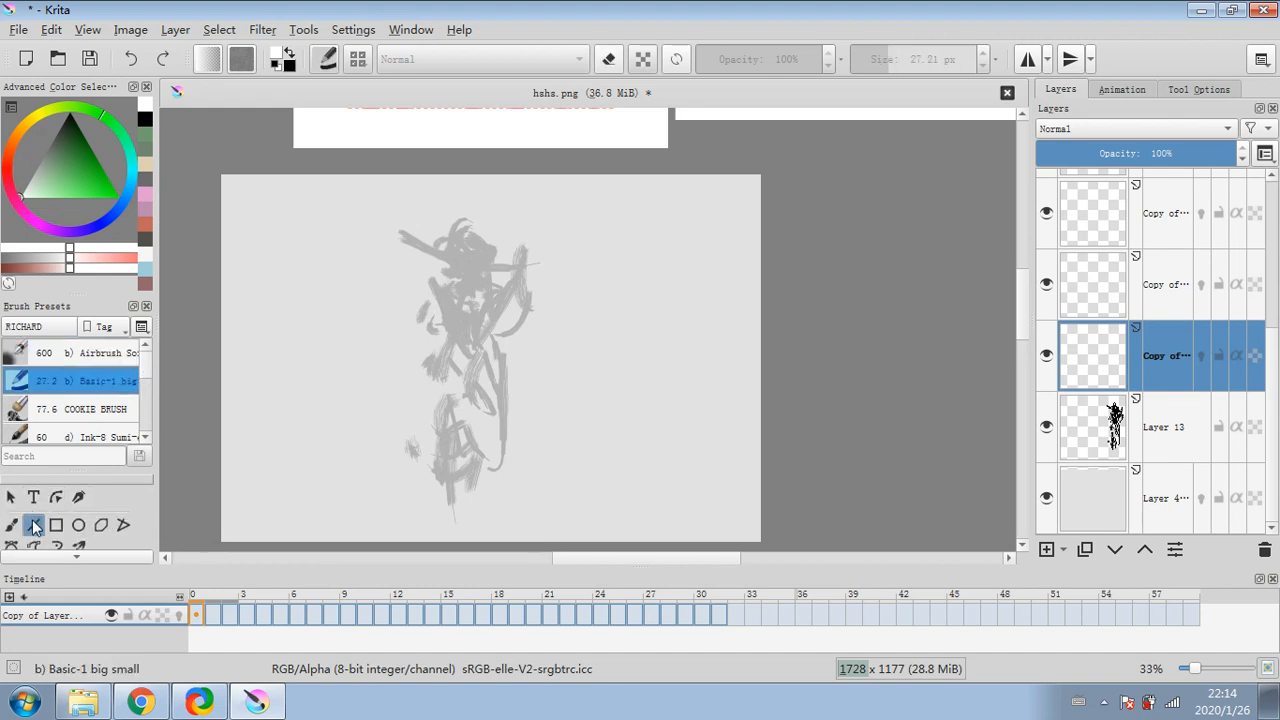
left_click_drag(1183, 147, 1172, 150)
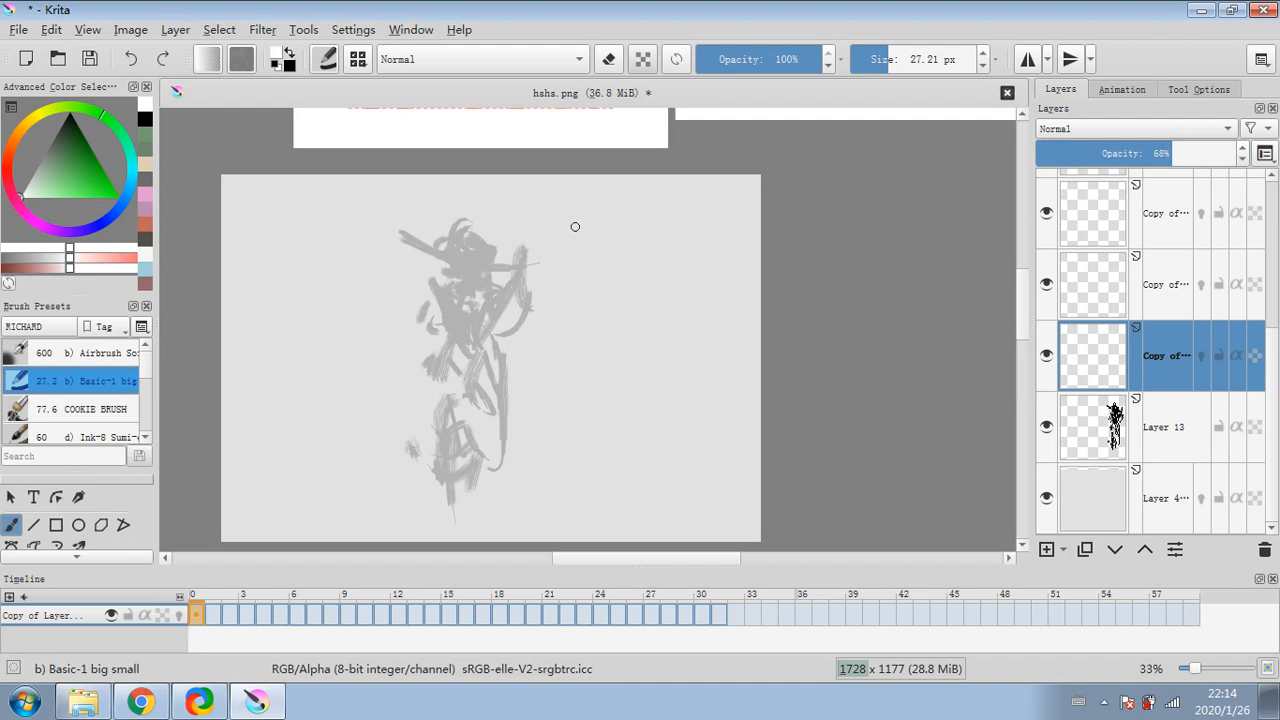
- Set the brush to black at 0.74 px and draw a short line for the side of the figure's face
scroll(575, 226, "up", 1)
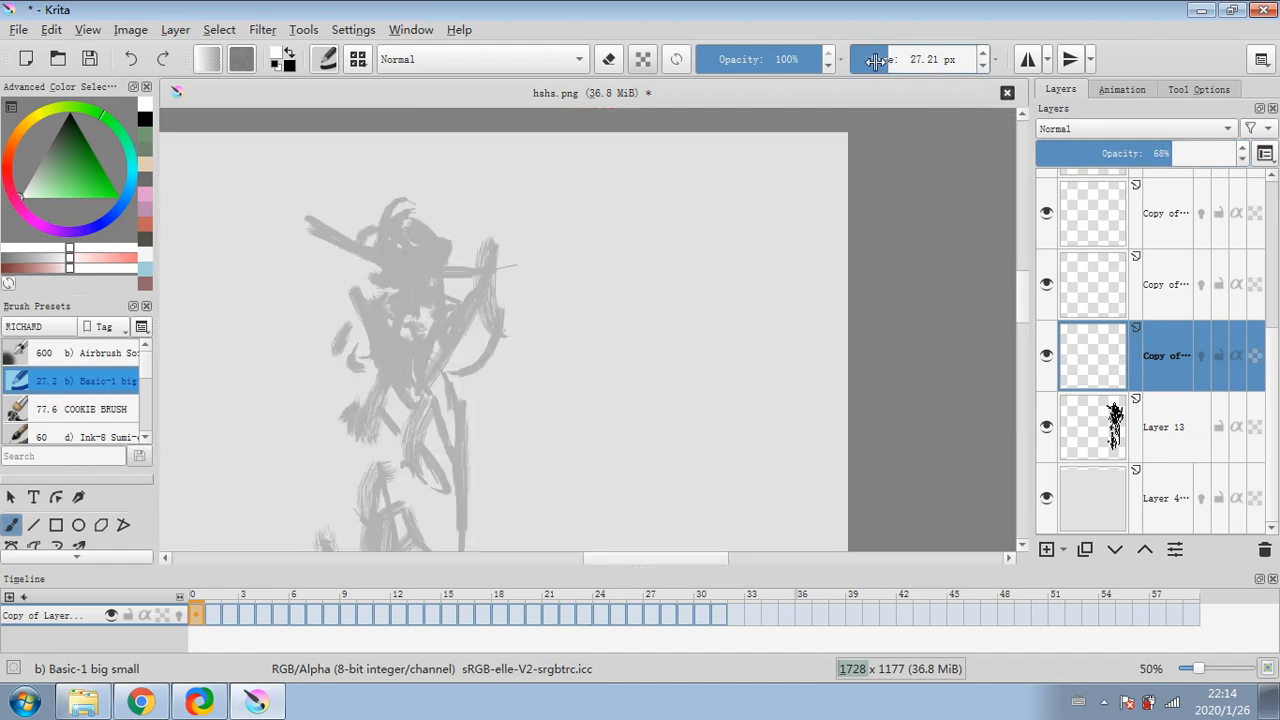
left_click_drag(875, 60, 862, 60)
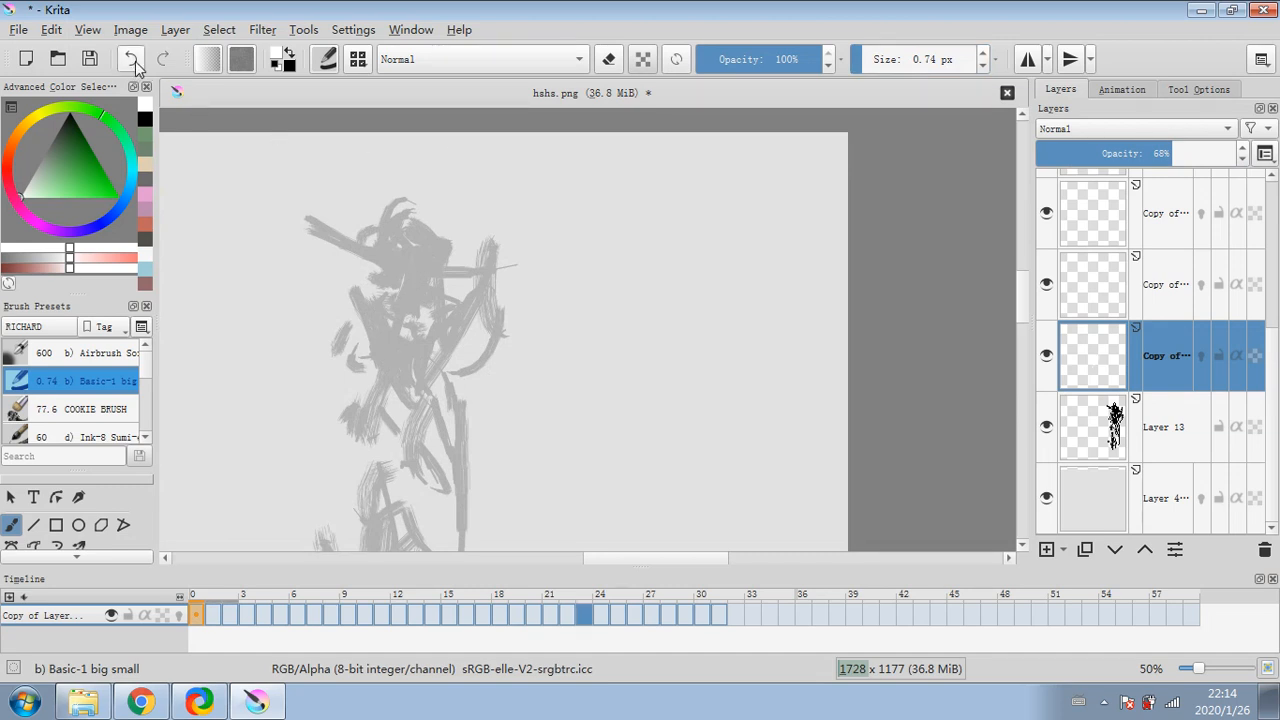
key("d")
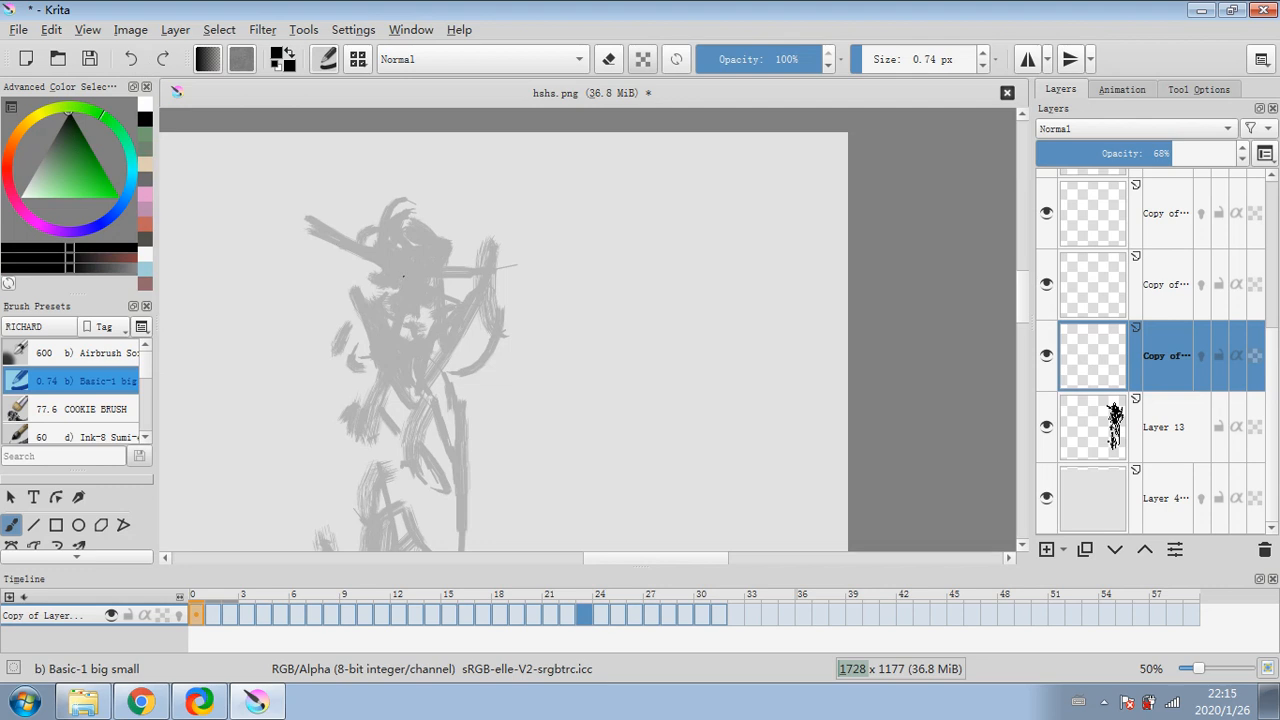
left_click_drag(404, 275, 402, 286)
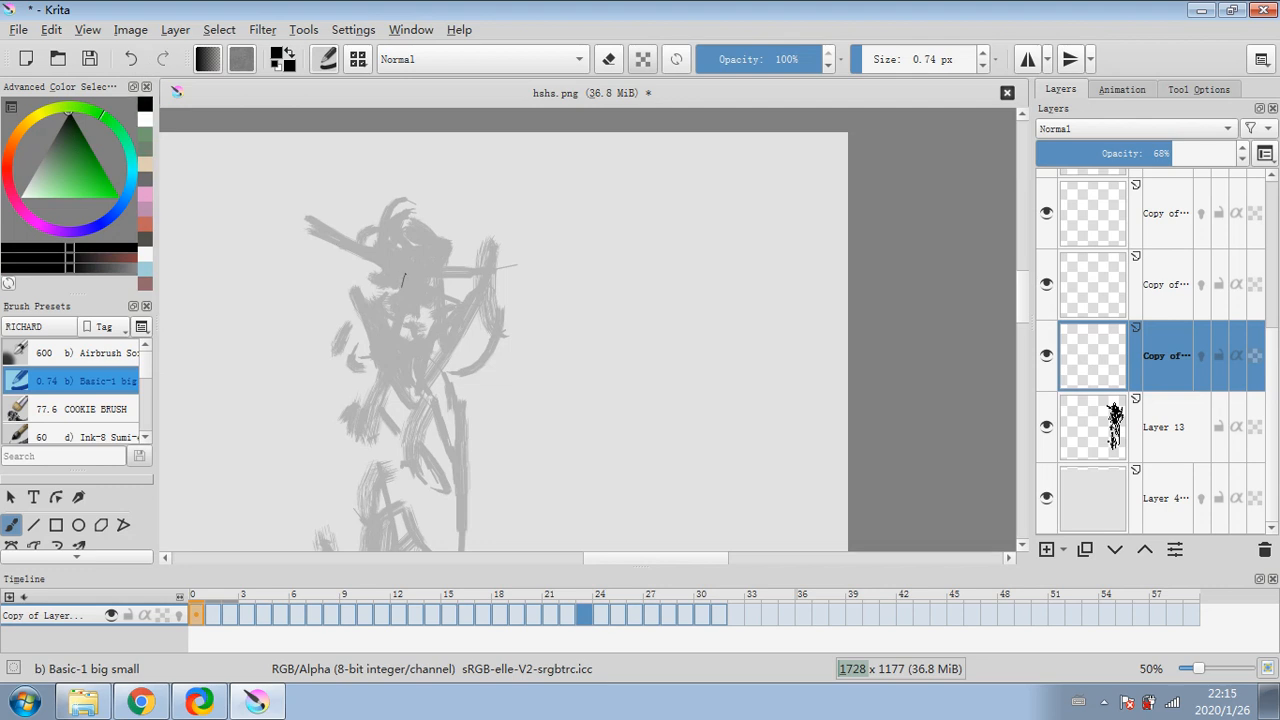
- Set the brush size to 1.44 px and ink the jagged strokes along the jaw and the lower edge of the hat brim
left_click(855, 62)
mouse_move(416, 306)
left_mouse_down()
mouse_move(424, 318)
mouse_move(437, 305)
left_mouse_up()
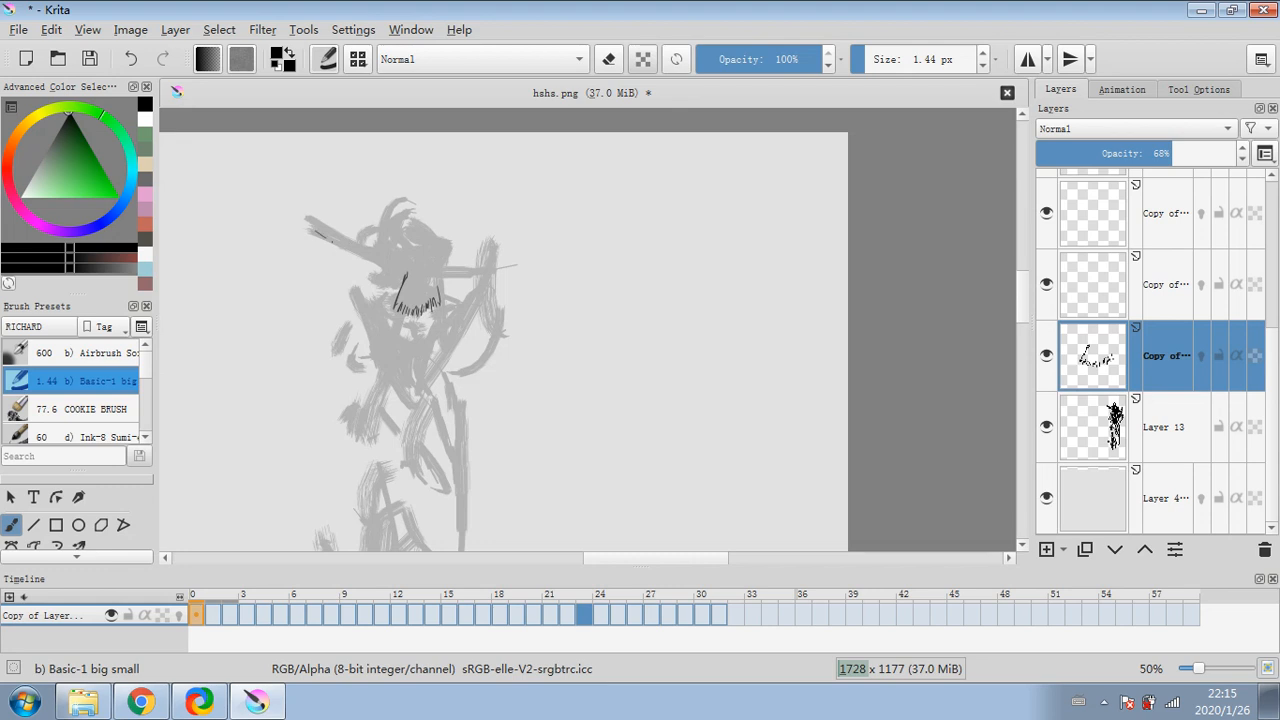
left_click_drag(312, 231, 336, 244)
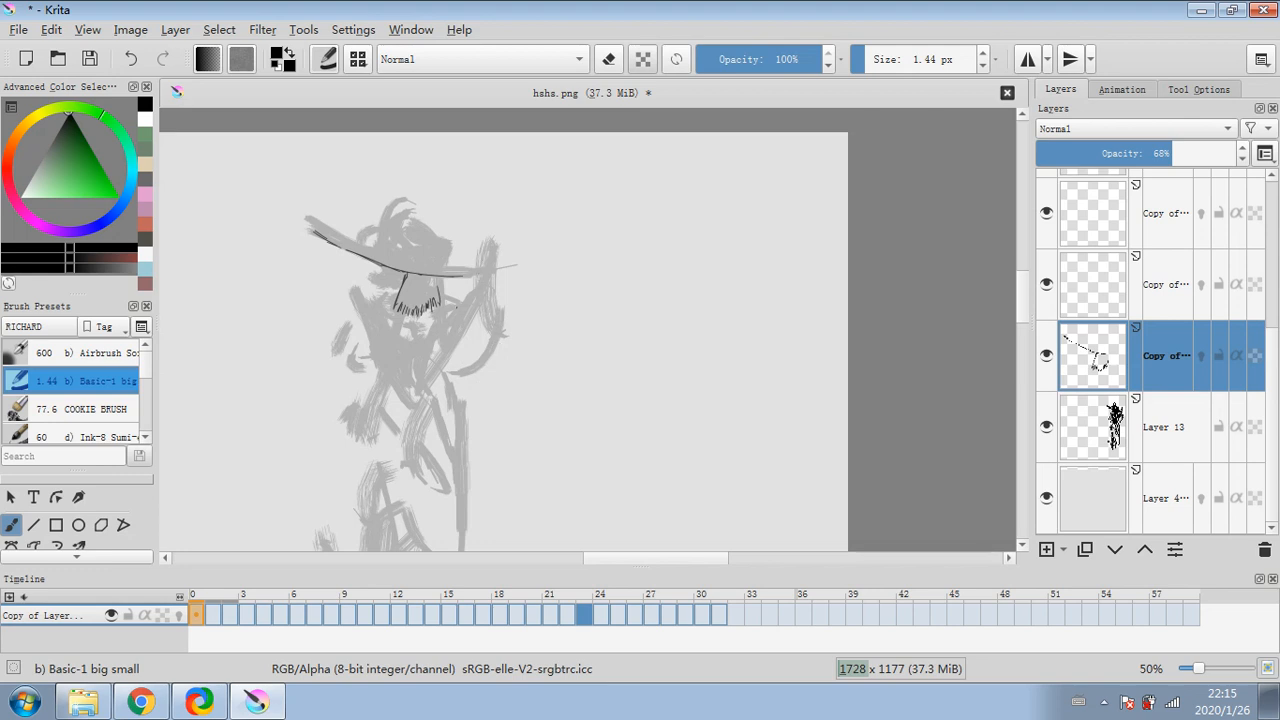
left_click_drag(478, 259, 481, 284)
left_click_drag(516, 265, 484, 270)
key("ctrl+z")
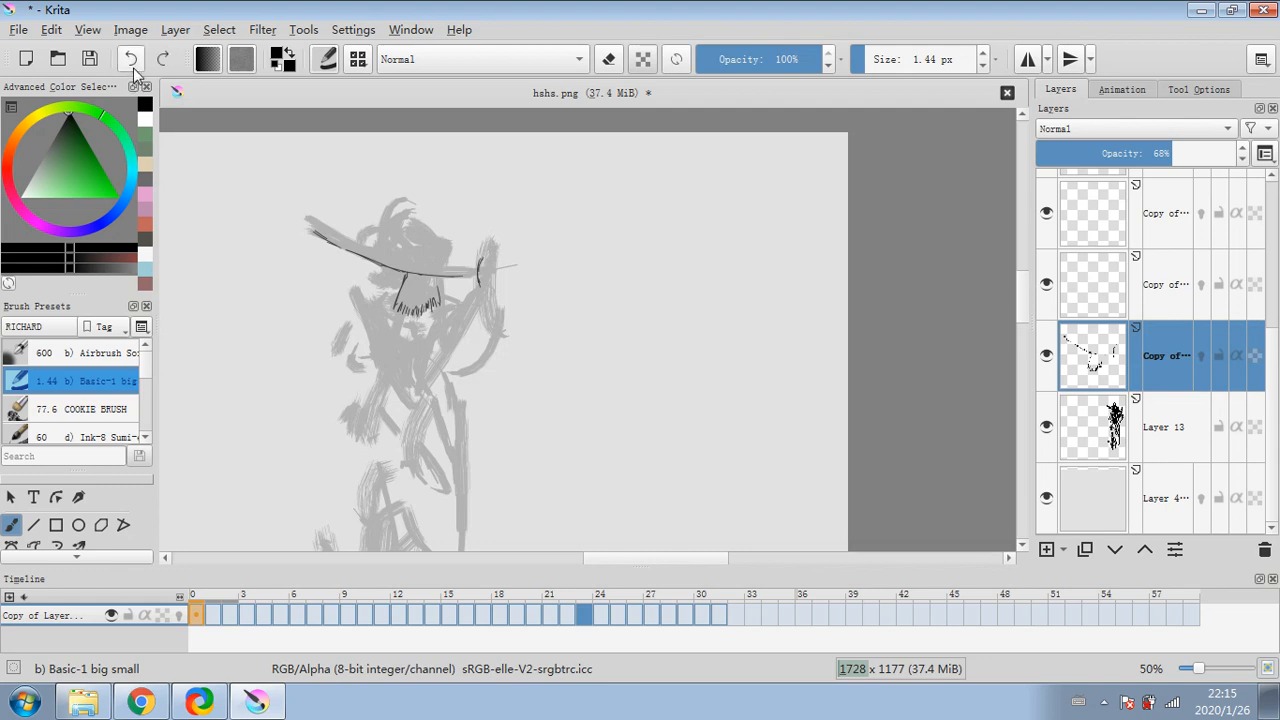
key("ctrl+z")
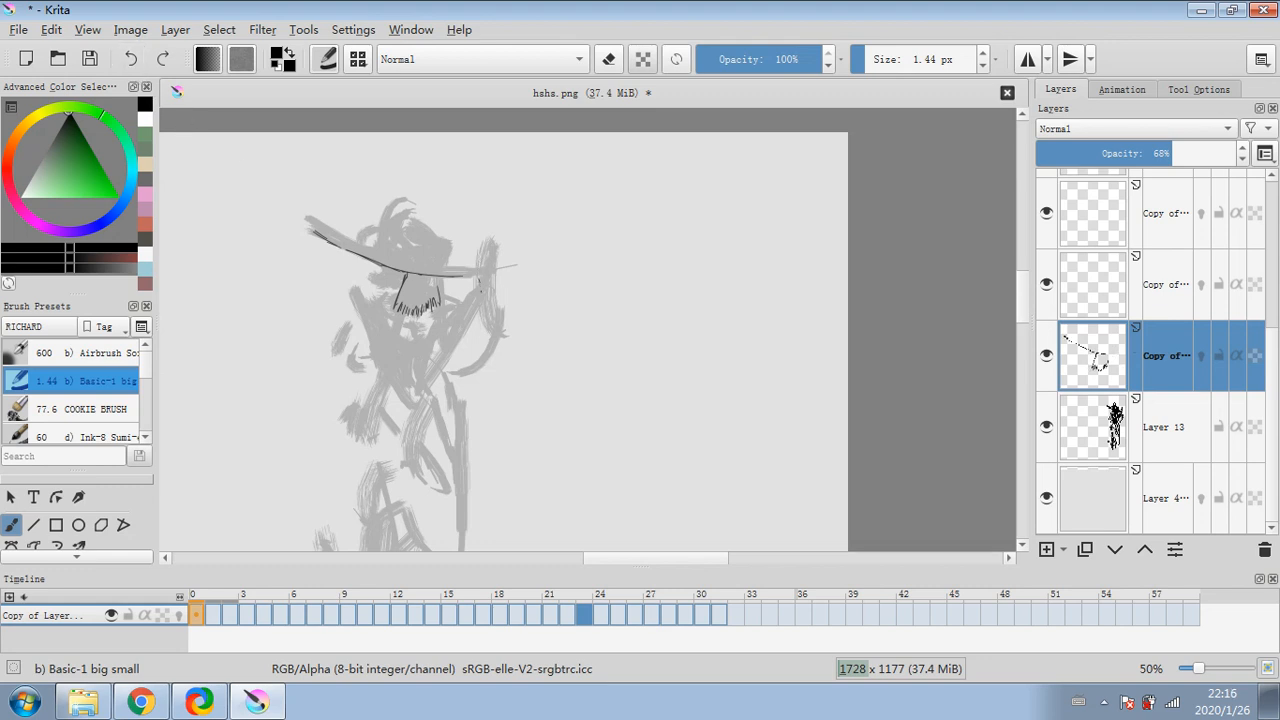
- Ink the hand gripping the hat brim with its wrist, and the face outline under the brim
mouse_move(479, 277)
left_mouse_down()
mouse_move(482, 292)
mouse_move(483, 261)
left_mouse_up()
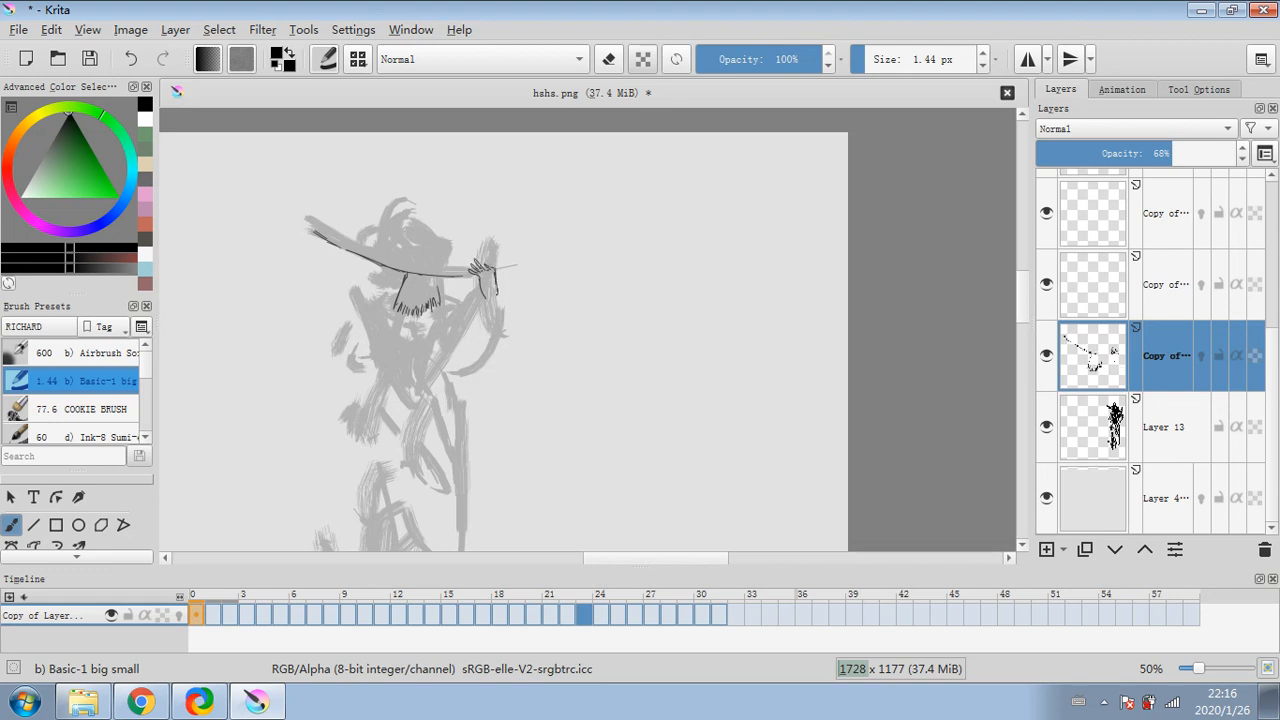
left_click_drag(481, 281, 487, 301)
mouse_move(368, 280)
left_mouse_down()
mouse_move(378, 290)
mouse_move(380, 277)
left_mouse_up()
left_click_drag(490, 262, 398, 368)
left_click_drag(470, 298, 390, 386)
mouse_move(390, 344)
left_mouse_down()
mouse_move(345, 382)
mouse_move(398, 380)
left_mouse_up()
left_click_drag(390, 372, 374, 410)
key("ctrl+z")
key("ctrl+z")
key("ctrl+z")
key("ctrl+z")
key("ctrl+z")
key("ctrl+z")
key("ctrl+z")
- Ink a long arm line straight down from the raised hand's wrist, and select Layer 13
left_click_drag(486, 305, 487, 378)
left_click(608, 59)
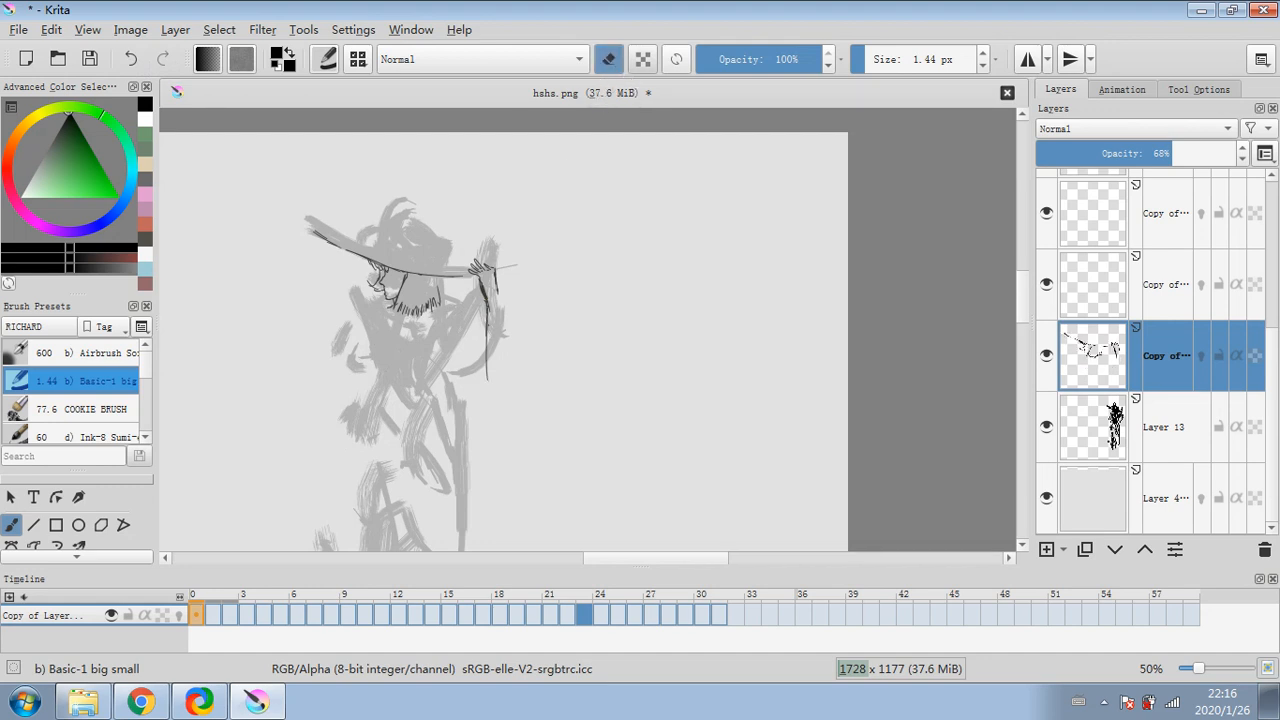
left_click(608, 59)
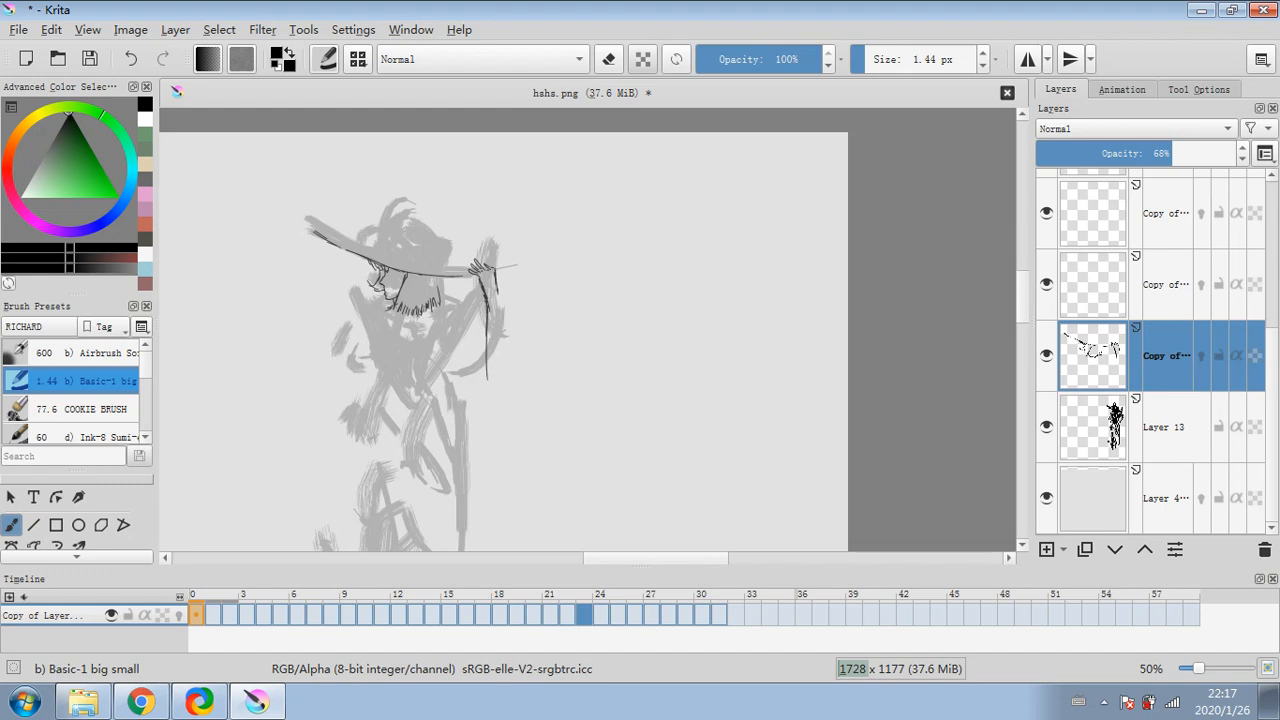
left_click(1142, 423)
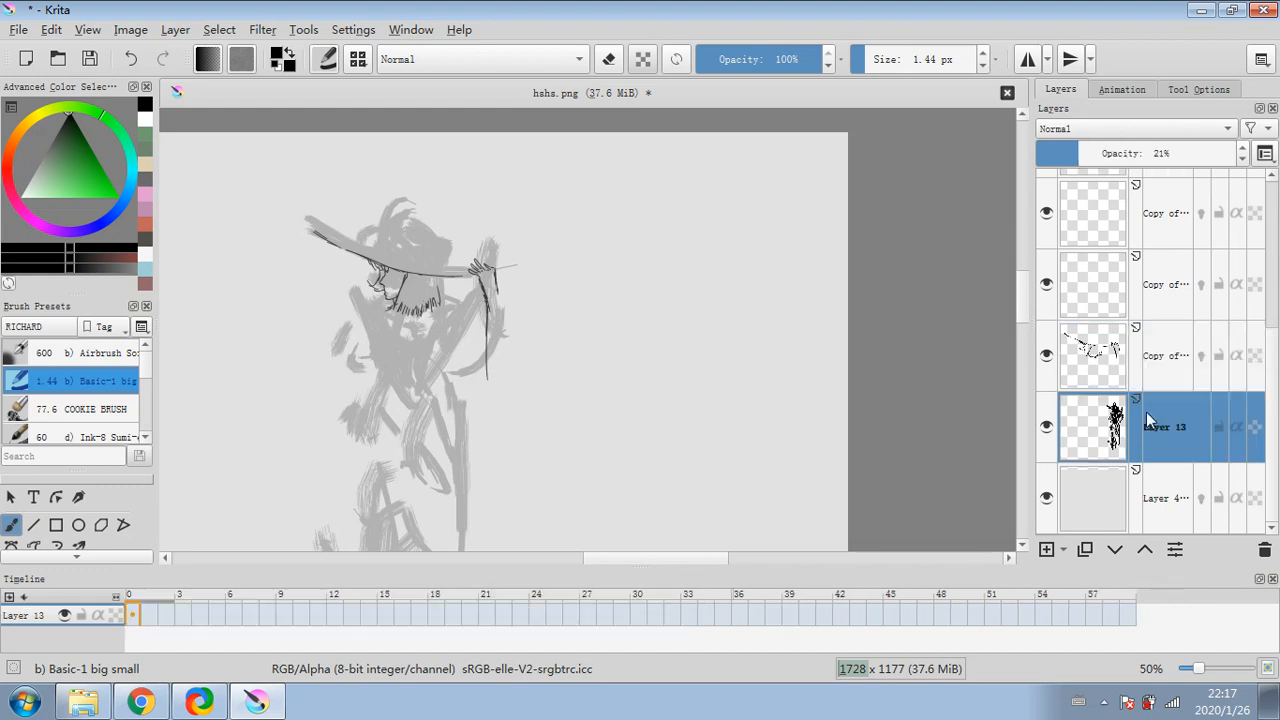
- Add a new layer above Layer 13 and draw a thin dark green oval for the figure's head
left_click(145, 135)
left_click(1093, 151)
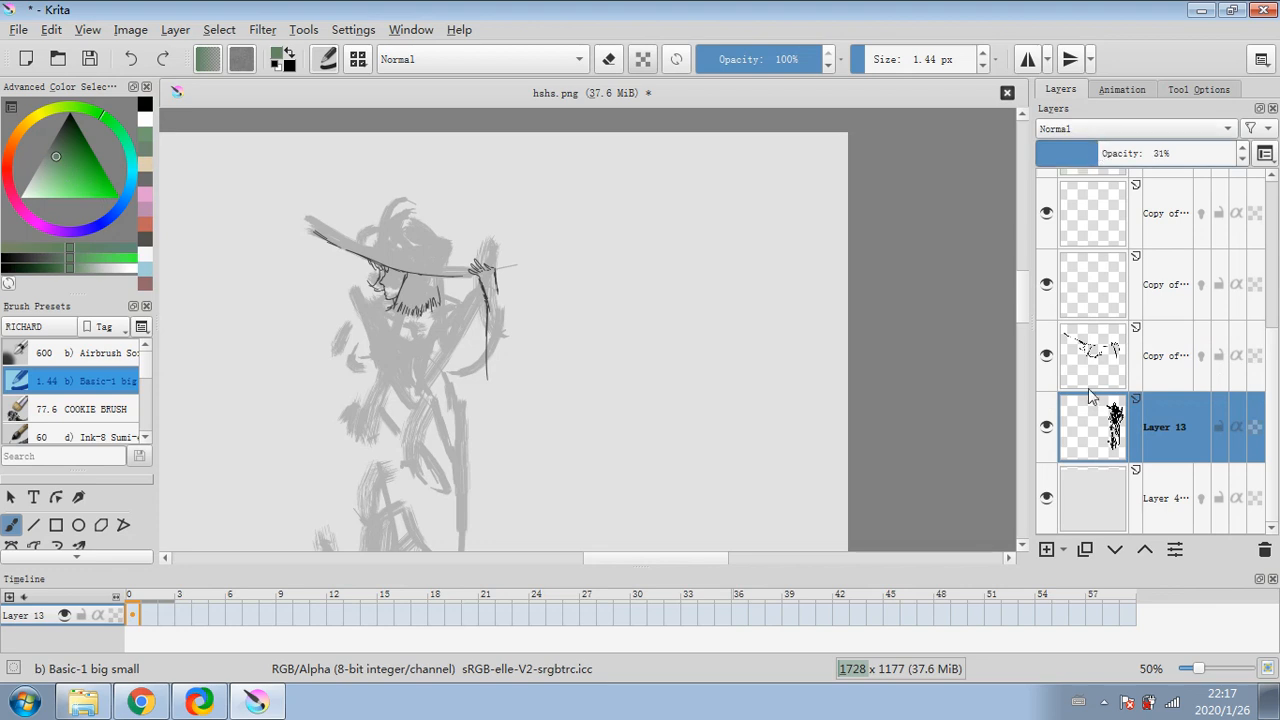
left_click(1047, 549)
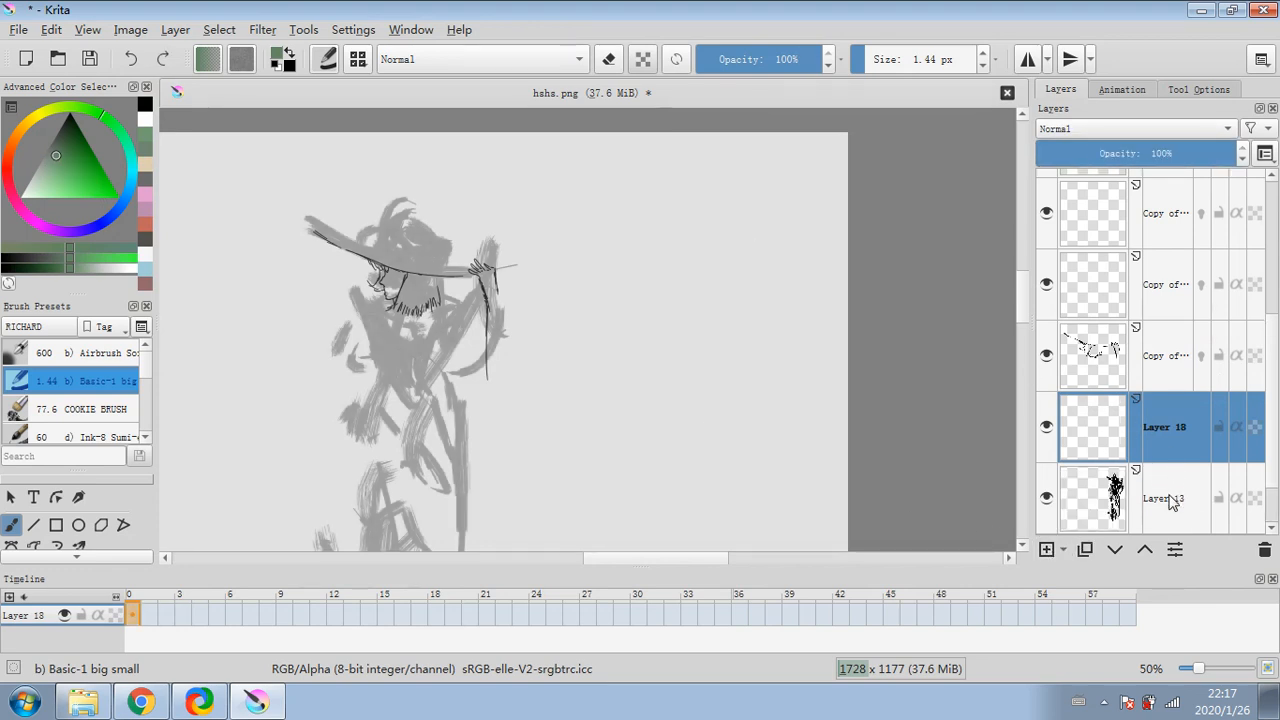
left_click(1170, 500)
left_click(1077, 158)
left_click(1170, 443)
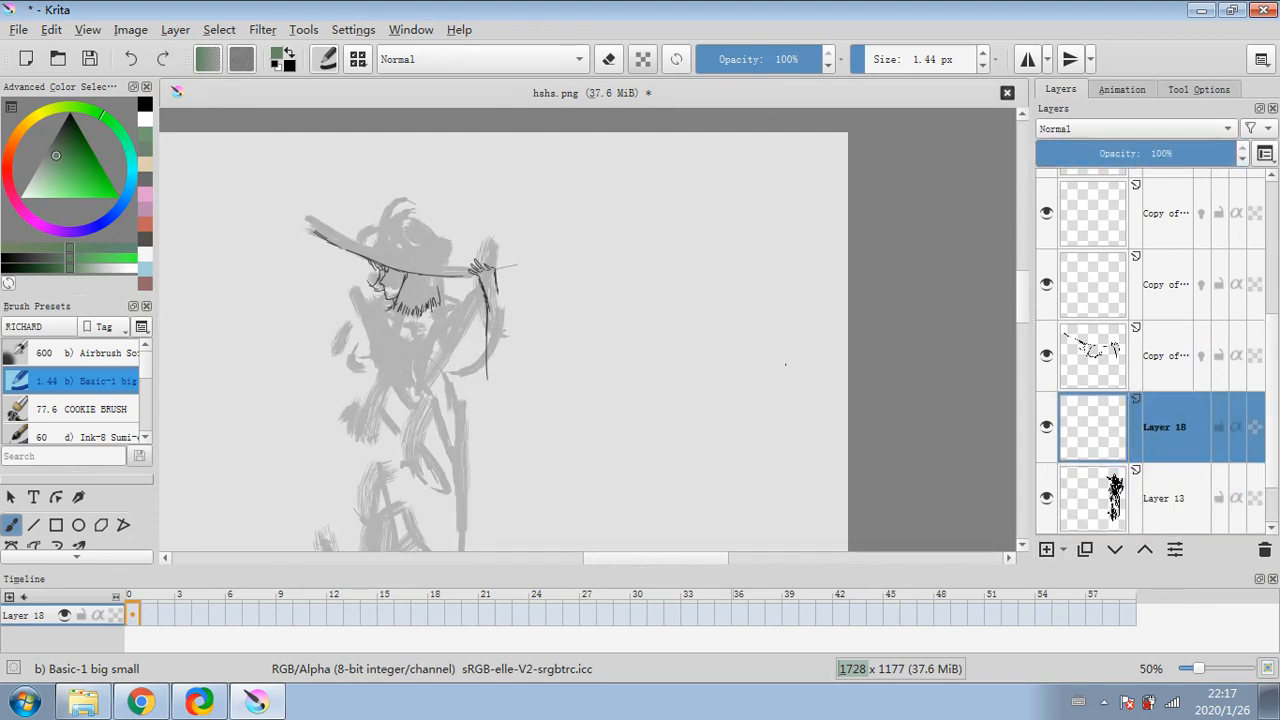
left_click_drag(408, 243, 404, 246)
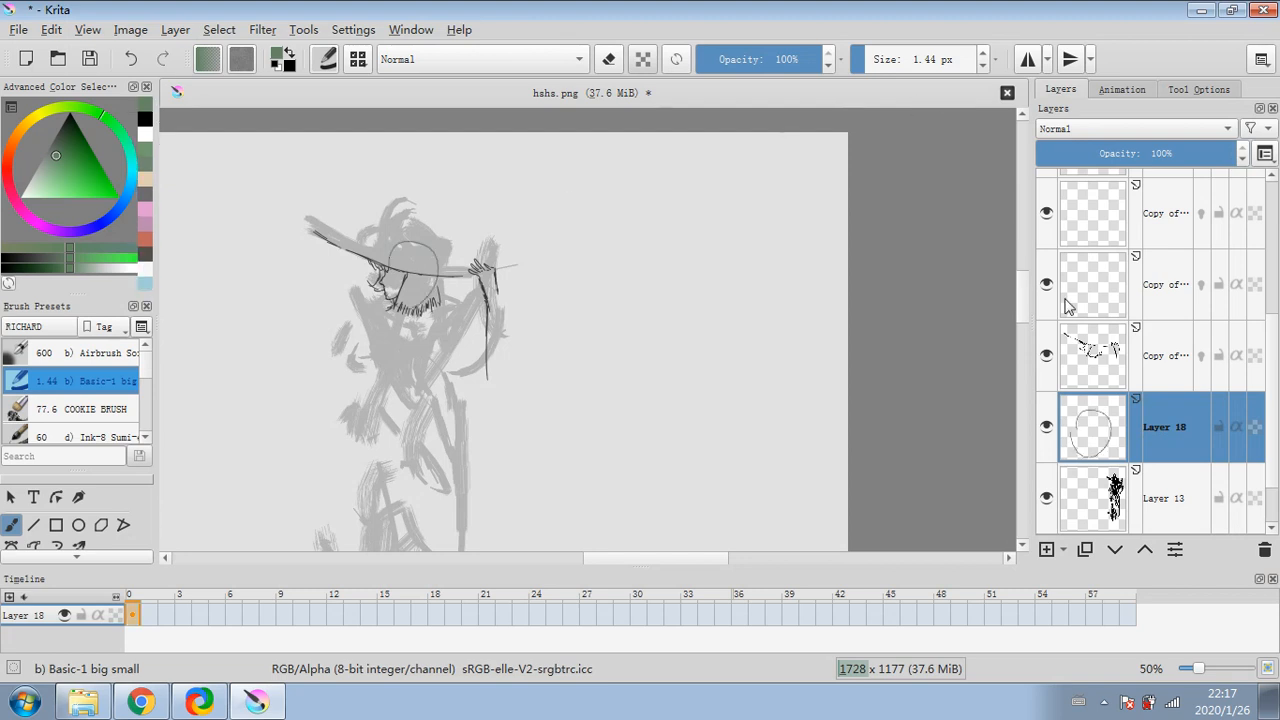
- Hide the inked layer and sketch the spine, shoulder, raised arm and hip guide lines in green at 9.34 px
left_click(1046, 355)
left_click(877, 60)
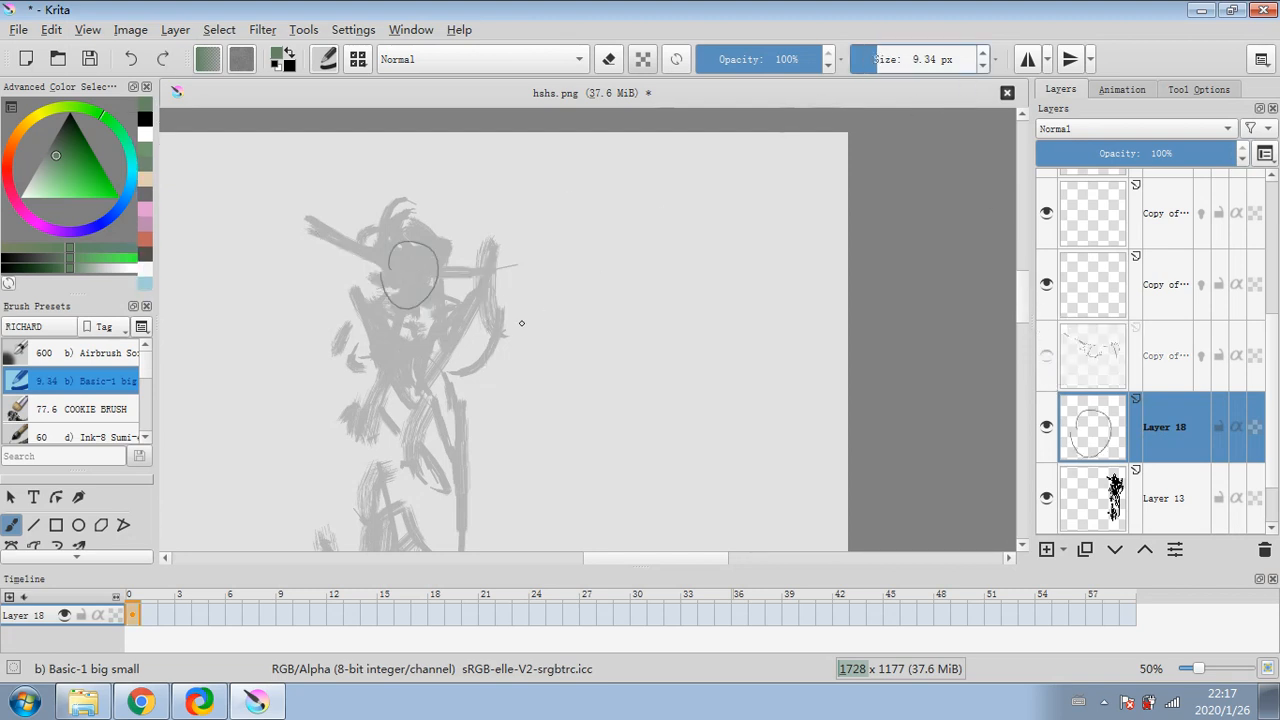
left_click_drag(416, 276, 408, 488)
mouse_move(372, 298)
left_mouse_down()
mouse_move(460, 320)
mouse_move(490, 400)
left_mouse_up()
left_click_drag(492, 404, 493, 278)
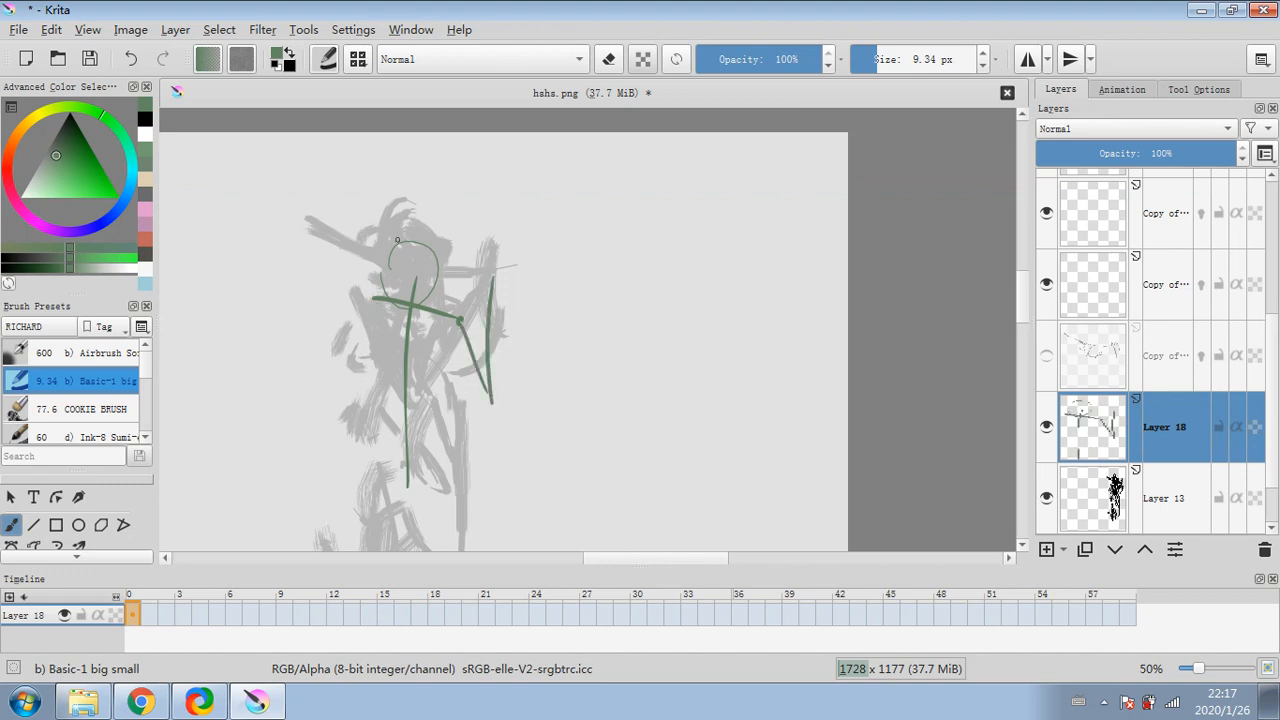
left_click_drag(378, 438, 472, 488)
- Delete the green construction layer, and select and show the inked layer again with the brush color reset to black
left_click(1264, 549)
left_click(1163, 378)
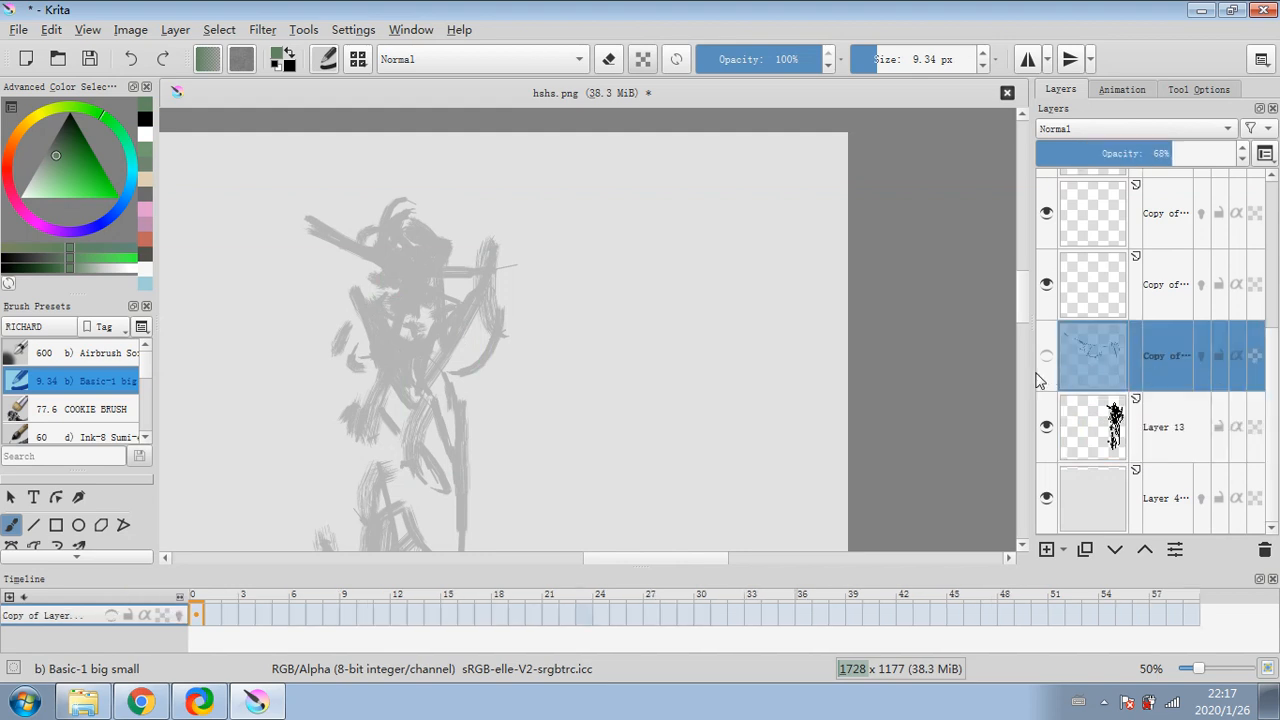
left_click(1046, 355)
key("d")
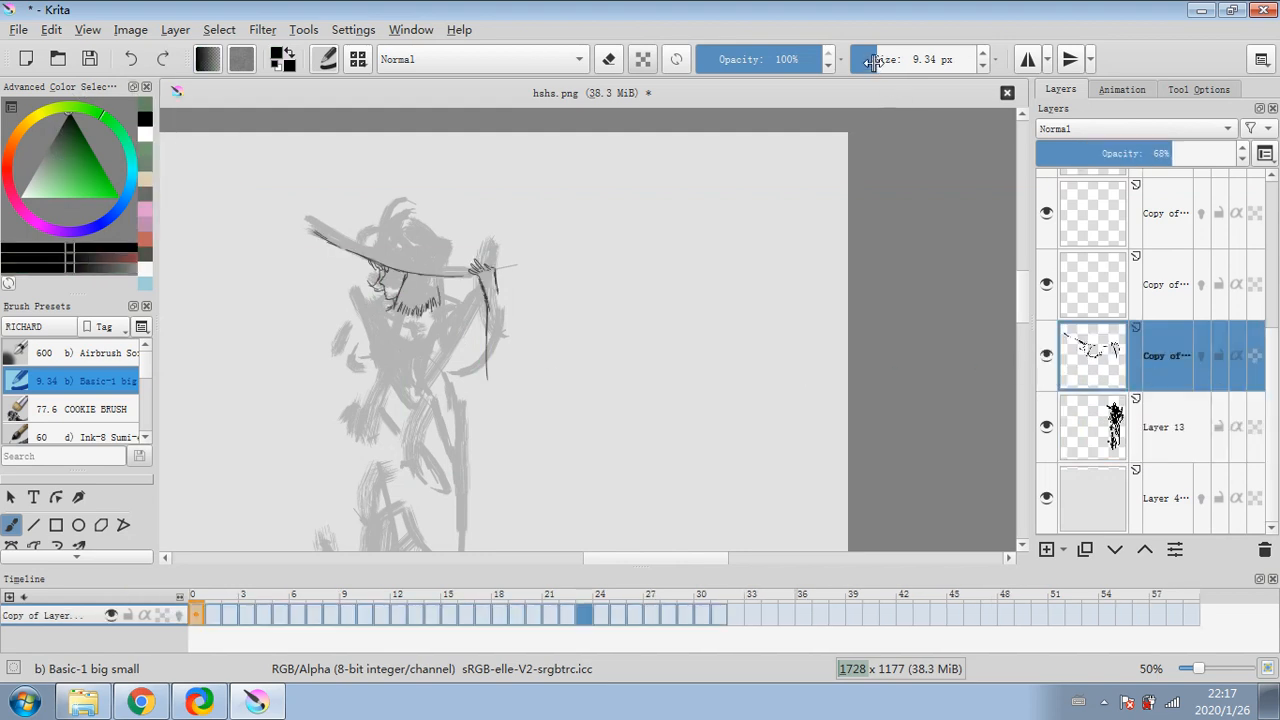
- Erase the inked fingers gripping the hat brim with the eraser set to 10.37 px
left_click_drag(873, 61, 853, 61)
left_click(614, 62)
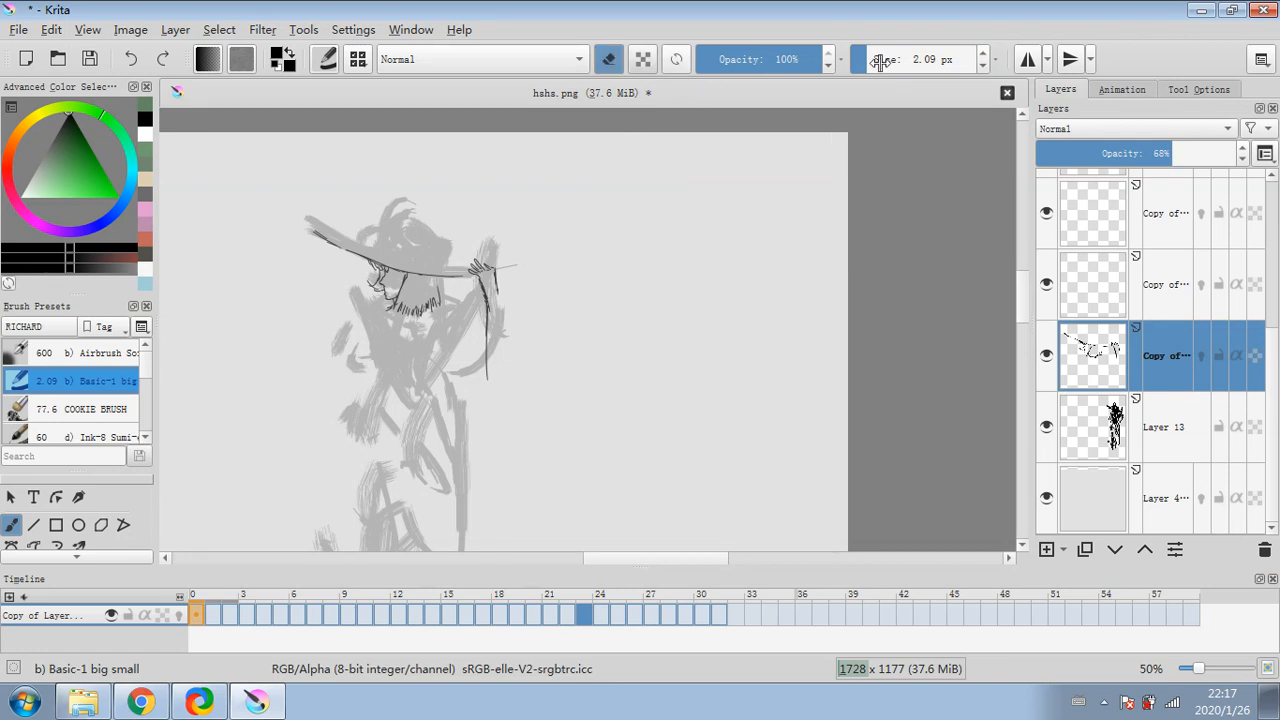
left_click(880, 62)
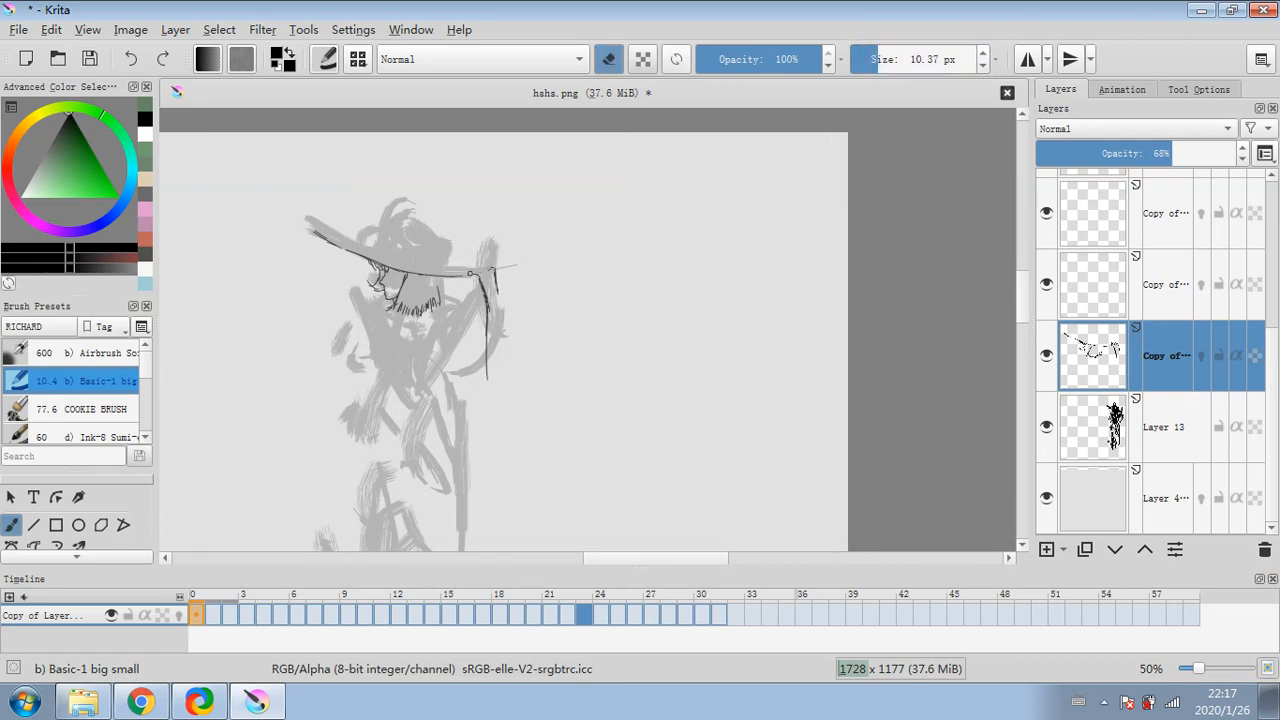
left_click(608, 60)
- Set the brush size to 3.94 px and redraw the raised hand's longer fingers over the hat brim
left_click(873, 60)
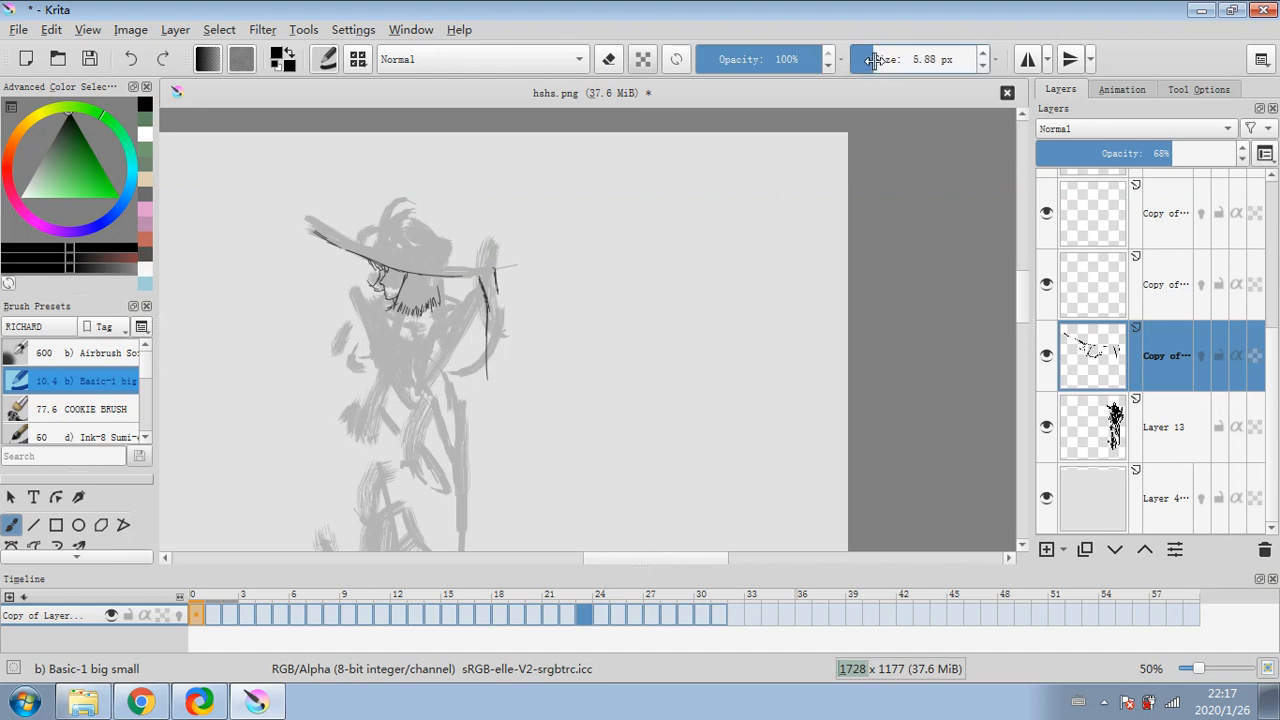
left_click(869, 60)
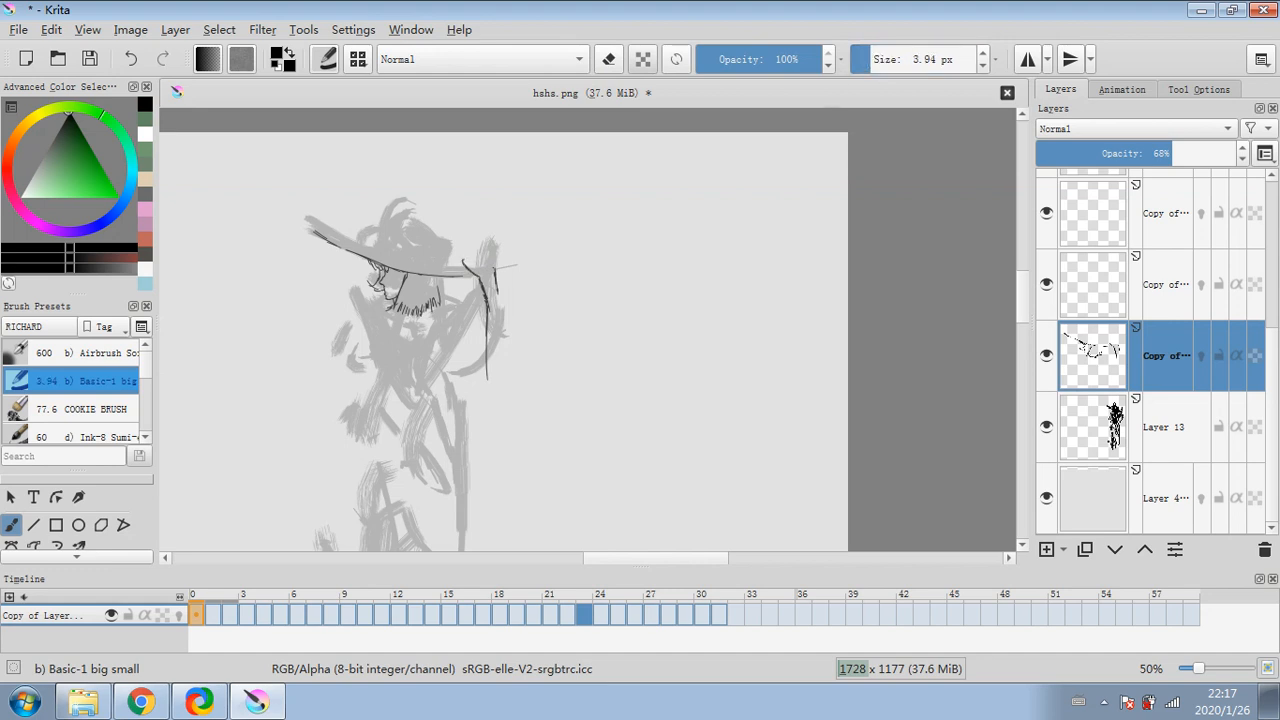
mouse_move(464, 252)
left_mouse_down()
mouse_move(470, 269)
mouse_move(490, 266)
left_mouse_up()
left_click_drag(478, 259, 486, 271)
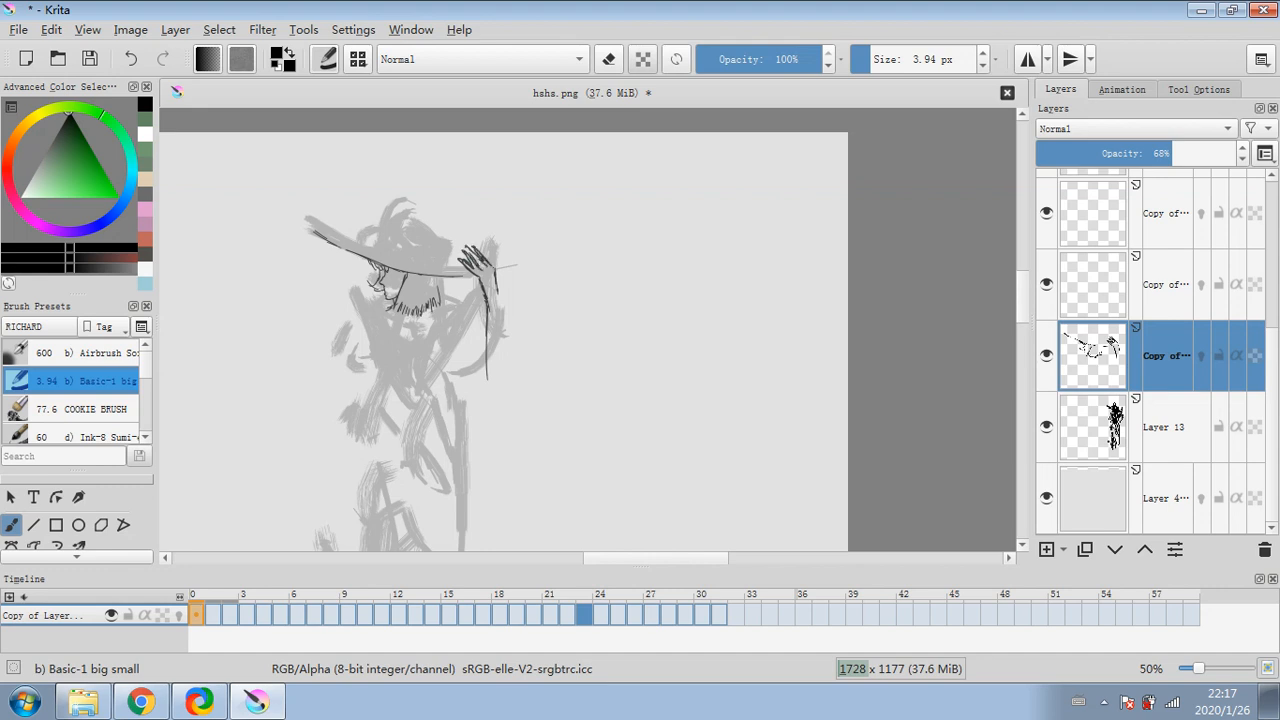
- Trim and clean up the fingertip lines of the raised hand with the eraser at 3.94 px
left_click(608, 59)
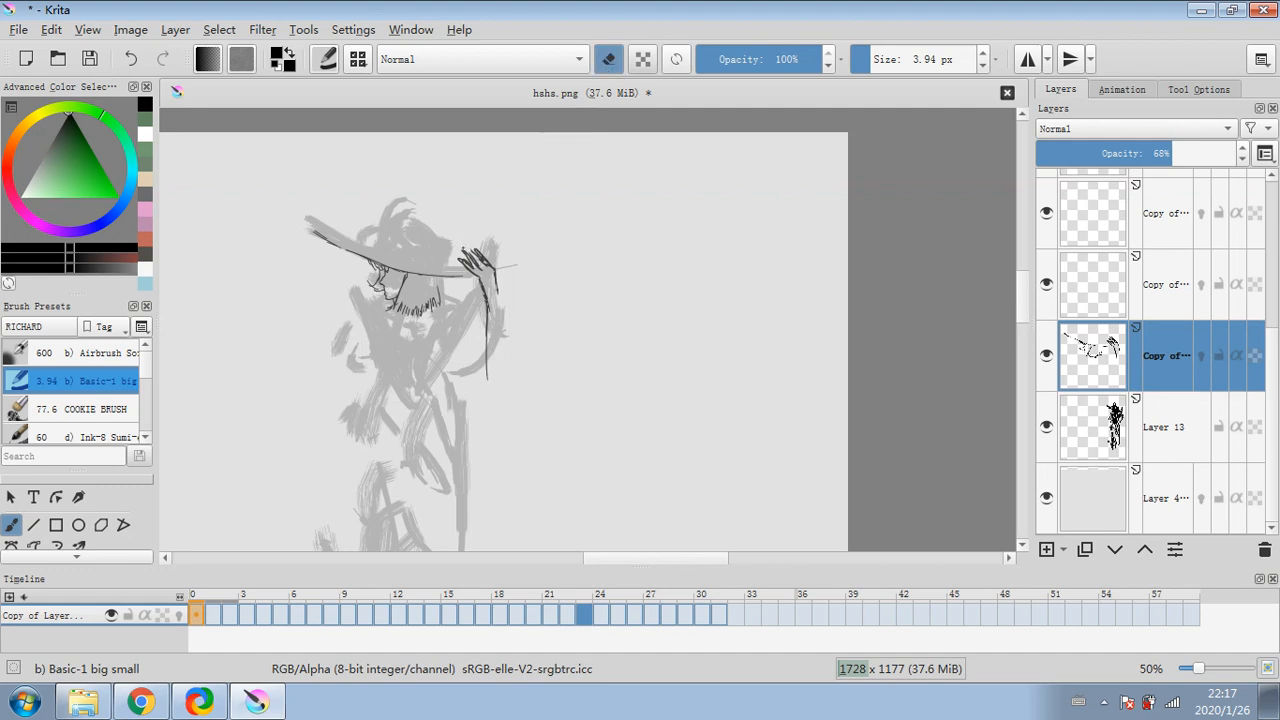
left_click_drag(462, 252, 458, 263)
left_click(608, 59)
scroll(1022, 298, "down", 2)
left_click(610, 60)
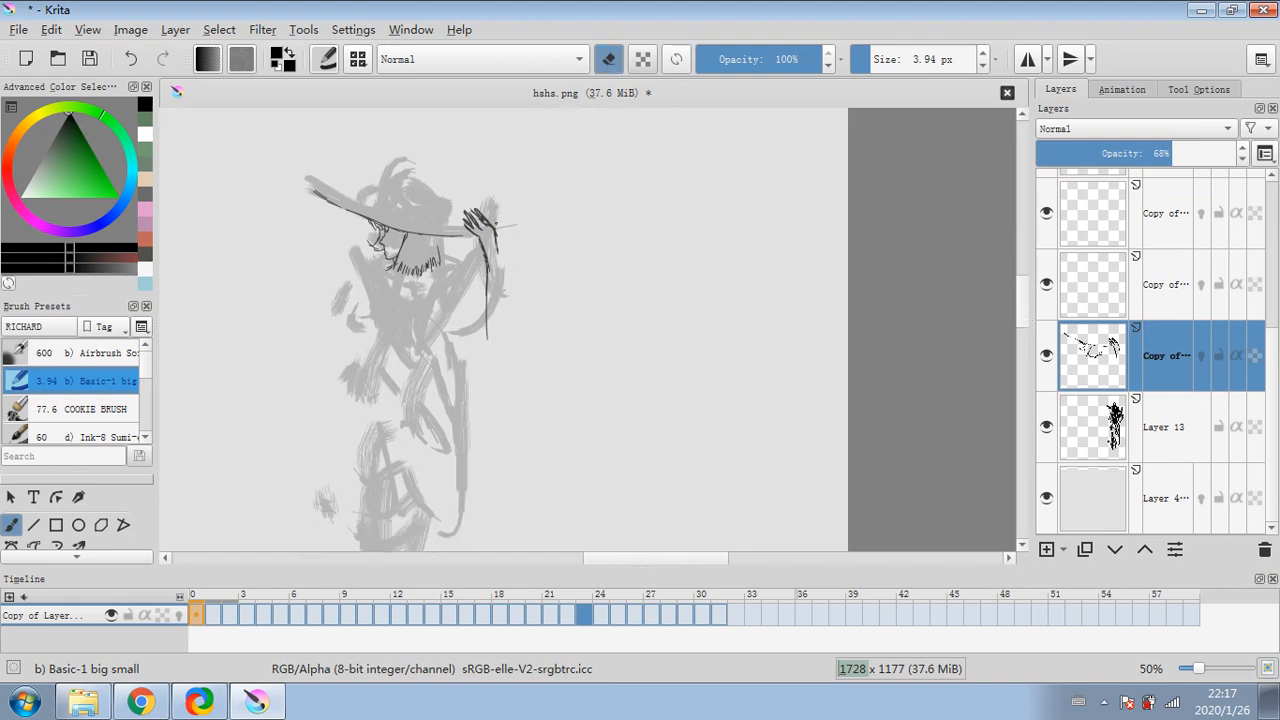
left_click(609, 59)
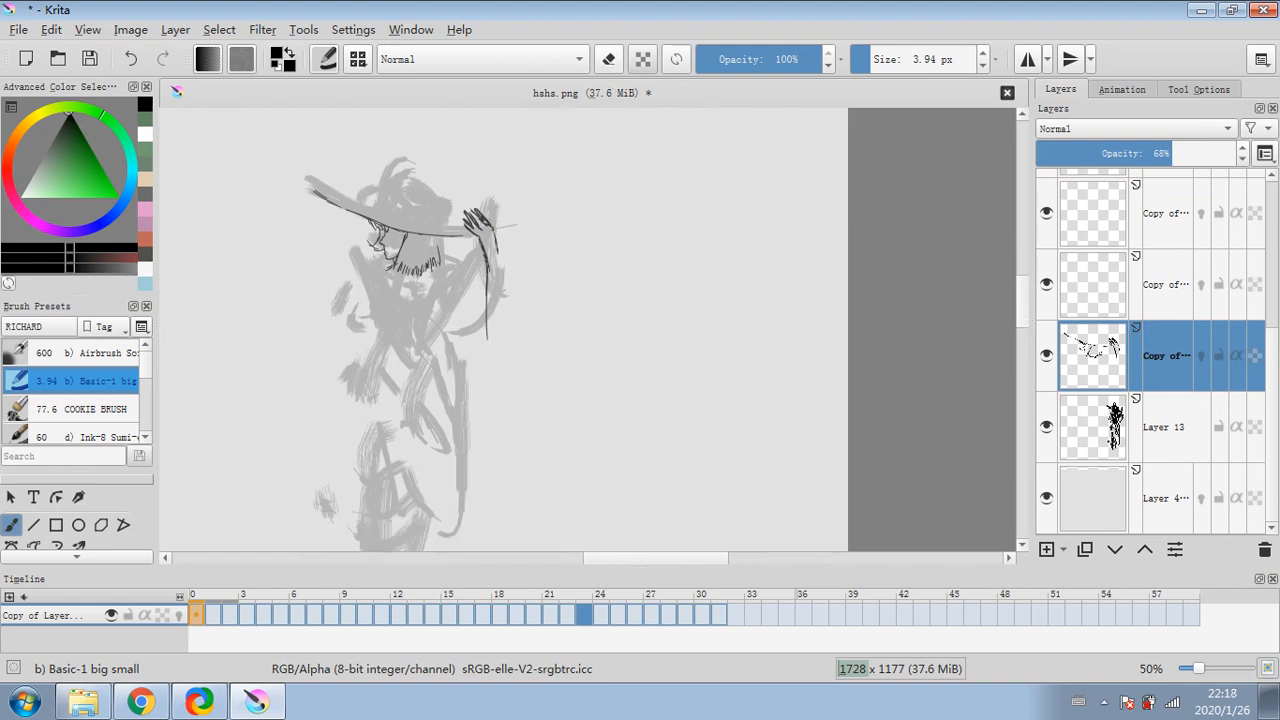
- Ink both contours of the raised forearm down to a pointed elbow, and thin the thick lines with the eraser
mouse_move(497, 244)
left_mouse_down()
mouse_move(476, 333)
mouse_move(500, 258)
mouse_move(489, 341)
left_mouse_up()
left_click_drag(490, 278, 487, 349)
left_click(608, 59)
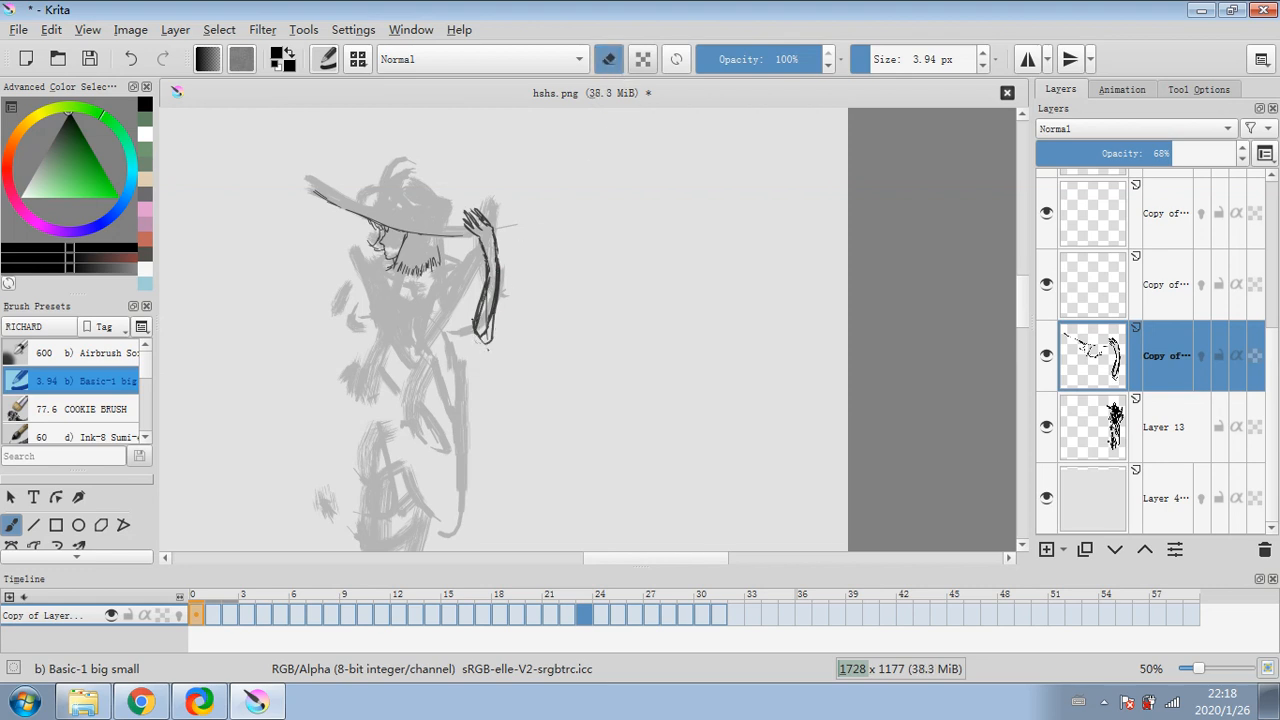
mouse_move(486, 292)
left_mouse_down()
mouse_move(483, 342)
mouse_move(483, 280)
mouse_move(494, 289)
mouse_move(502, 259)
left_mouse_up()
left_click_drag(492, 330, 479, 342)
left_click(608, 59)
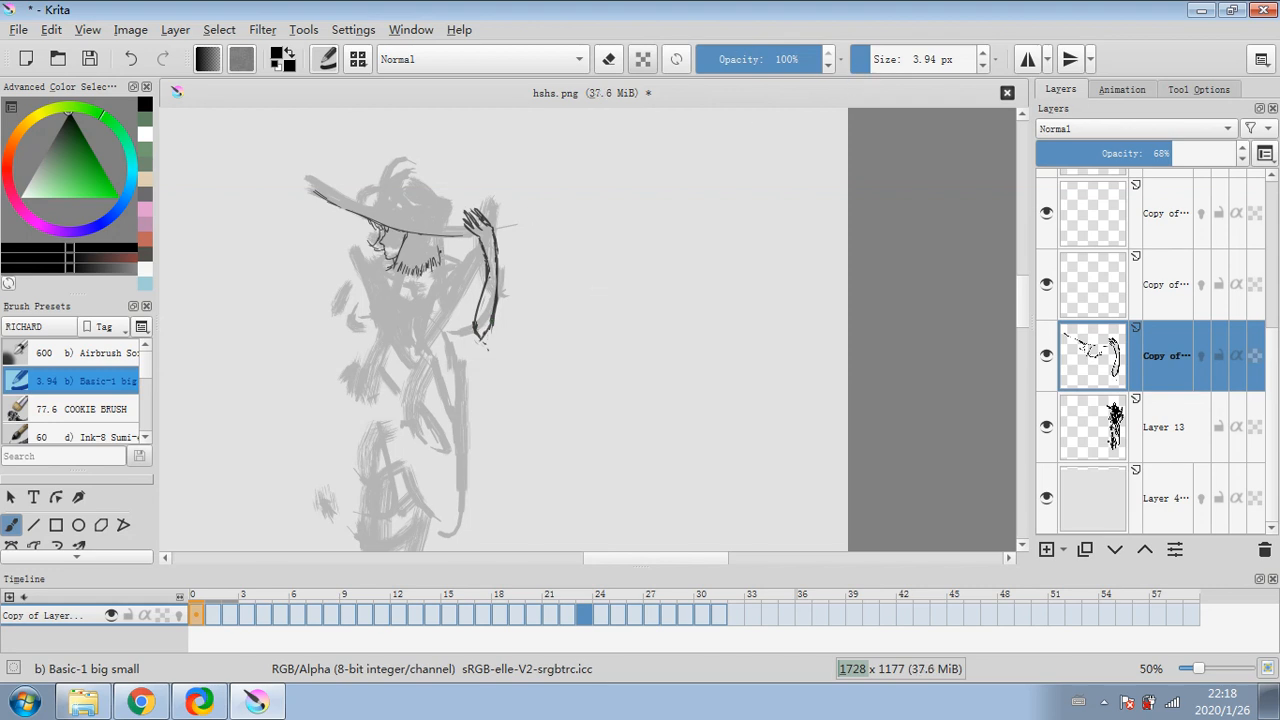
- Ink the neck, the shoulder lines and the deep V-shaped edge on the figure's torso
left_click_drag(440, 244, 440, 256)
left_click_drag(449, 268, 433, 305)
left_click_drag(458, 272, 441, 305)
mouse_move(440, 300)
left_mouse_down()
mouse_move(410, 361)
mouse_move(364, 250)
mouse_move(383, 270)
left_mouse_up()
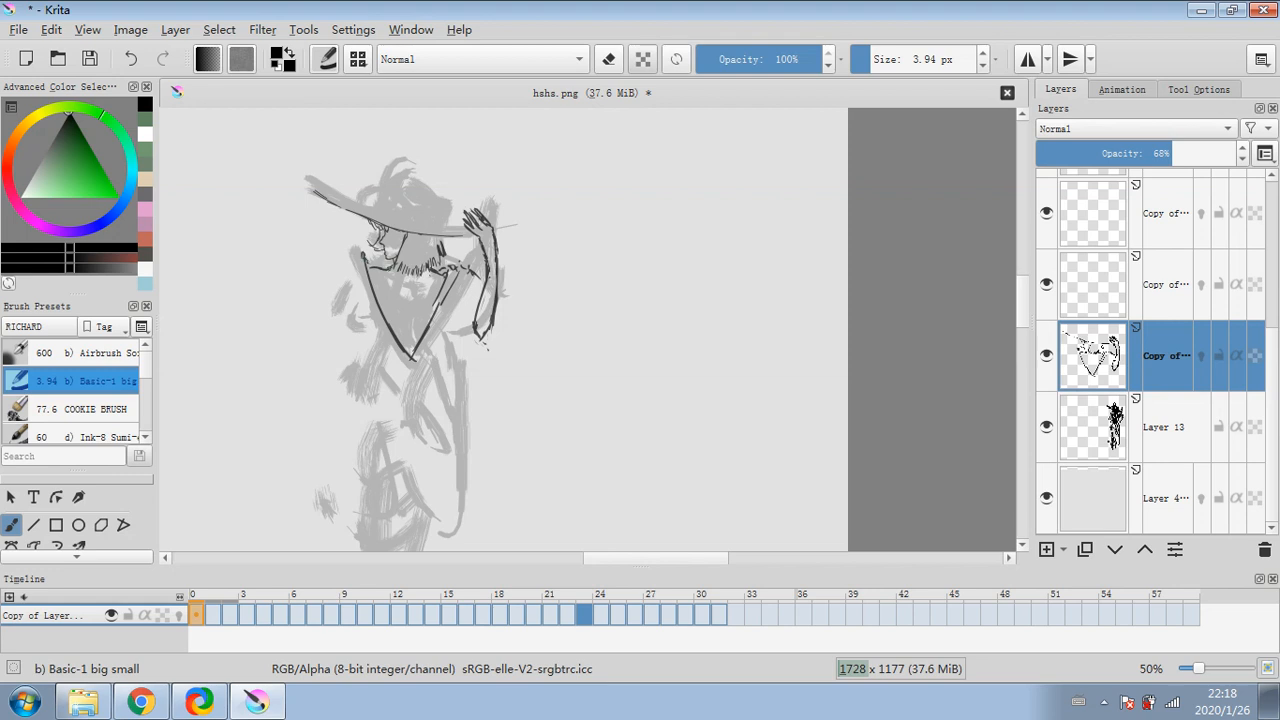
key("e")
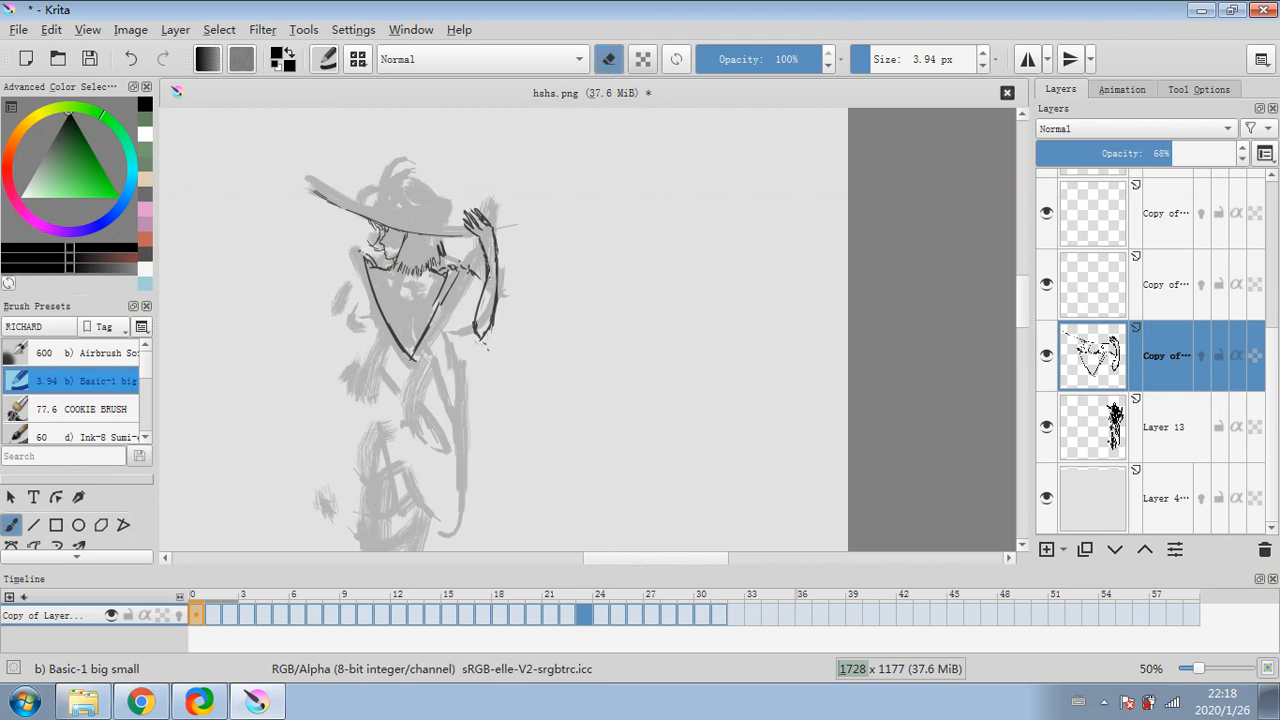
key("e")
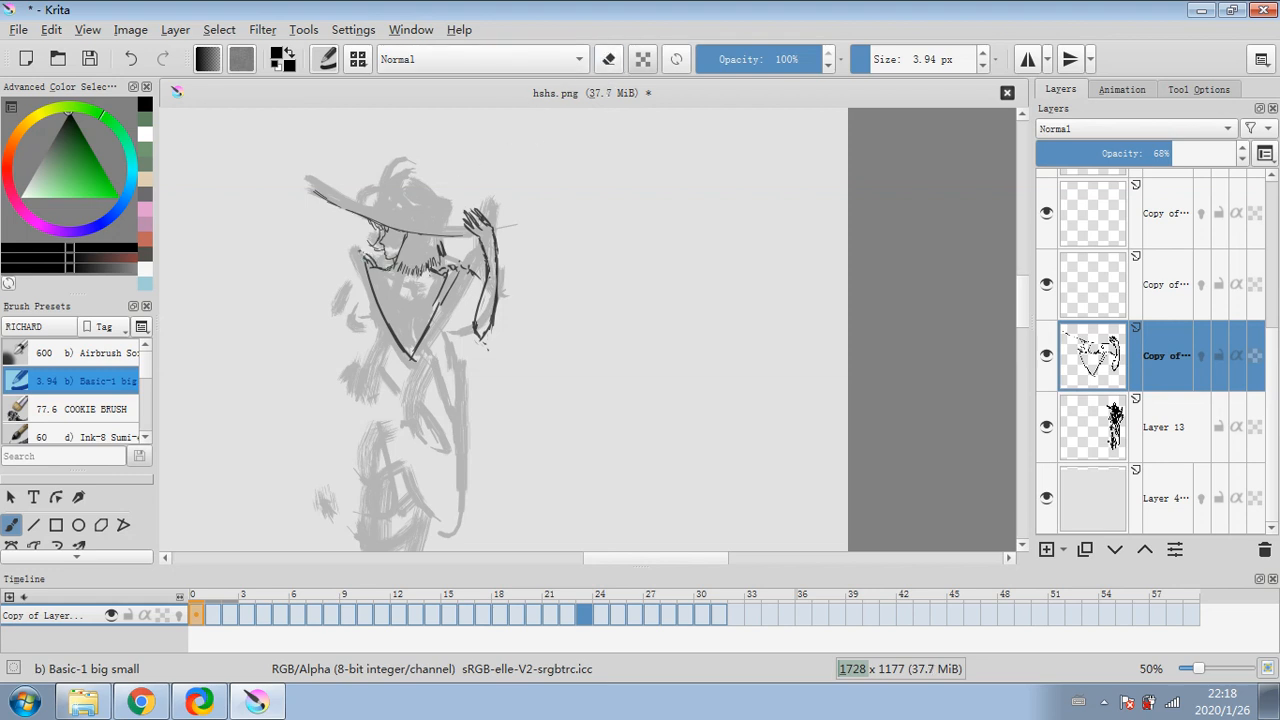
left_click_drag(389, 269, 370, 273)
- Erase the excess outer ends of both shoulder lines beside the V-shaped edge
left_click(608, 59)
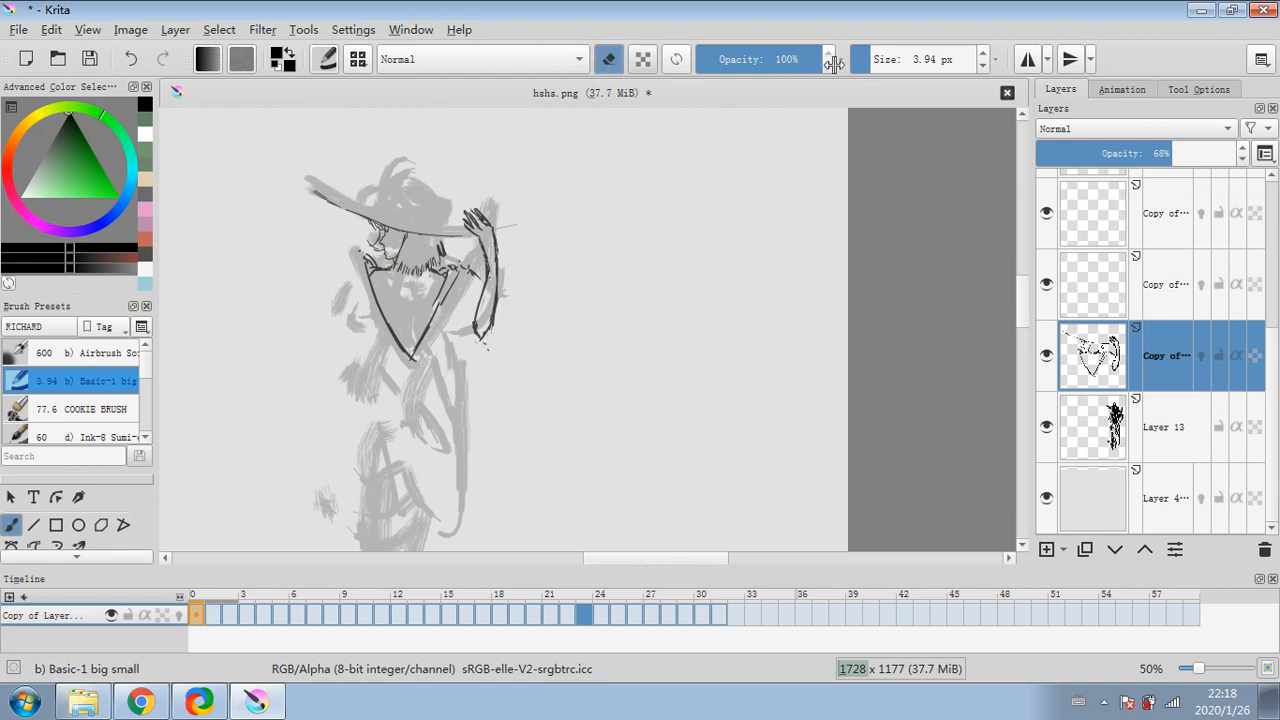
left_click(877, 59)
left_click_drag(360, 262, 364, 256)
left_click_drag(469, 272, 473, 279)
left_click(608, 59)
- Set the brush size to 2.48 px and ink the upper arm contours on both sides of the torso
left_click(872, 62)
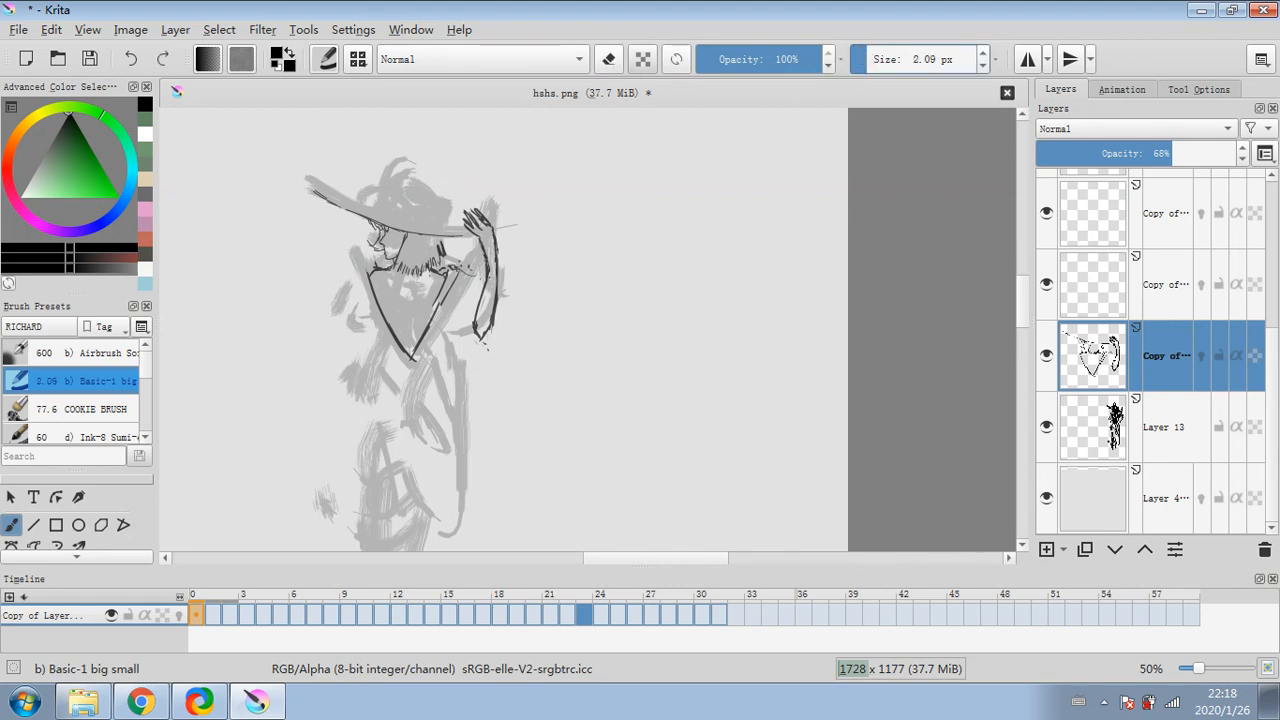
left_click(873, 62)
left_click(874, 62)
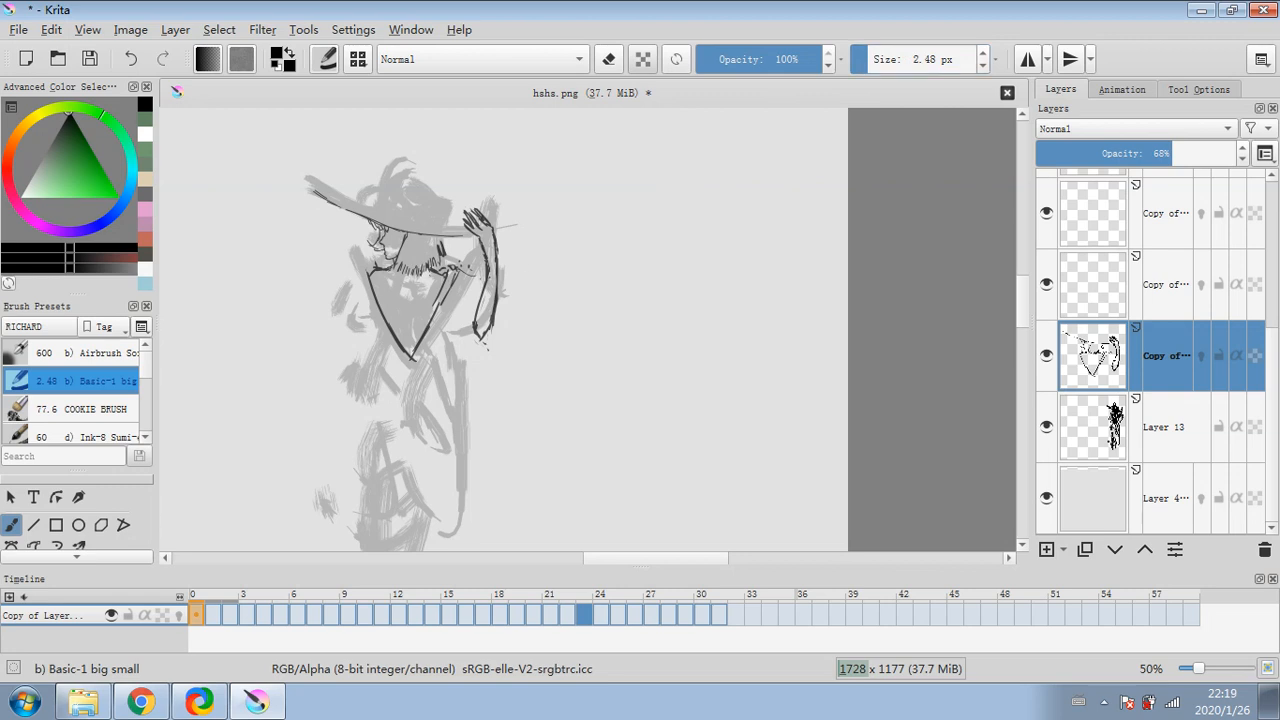
left_click_drag(482, 276, 454, 328)
mouse_move(373, 272)
left_mouse_down()
mouse_move(378, 299)
mouse_move(376, 270)
mouse_move(347, 319)
left_mouse_up()
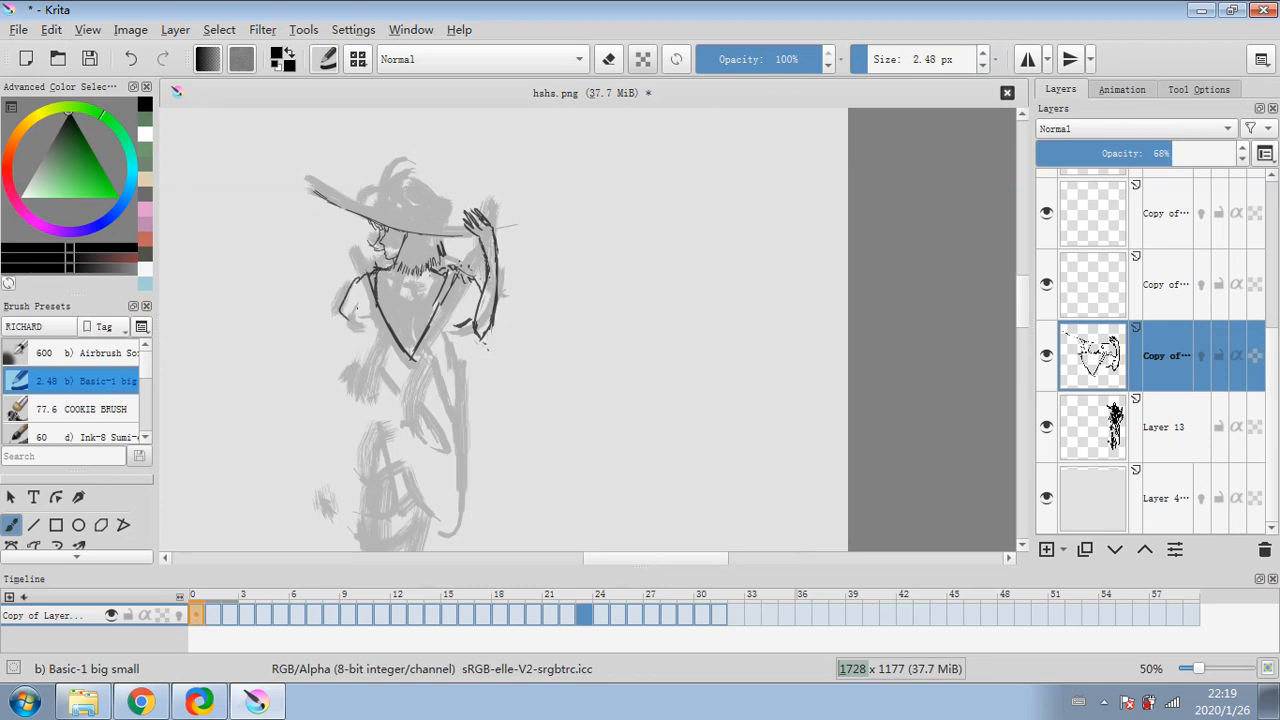
- Refine the left shoulder with short ink strokes where the sleeve meets the V-shaped edge
left_click(608, 60)
left_click(607, 70)
left_click_drag(365, 280, 381, 305)
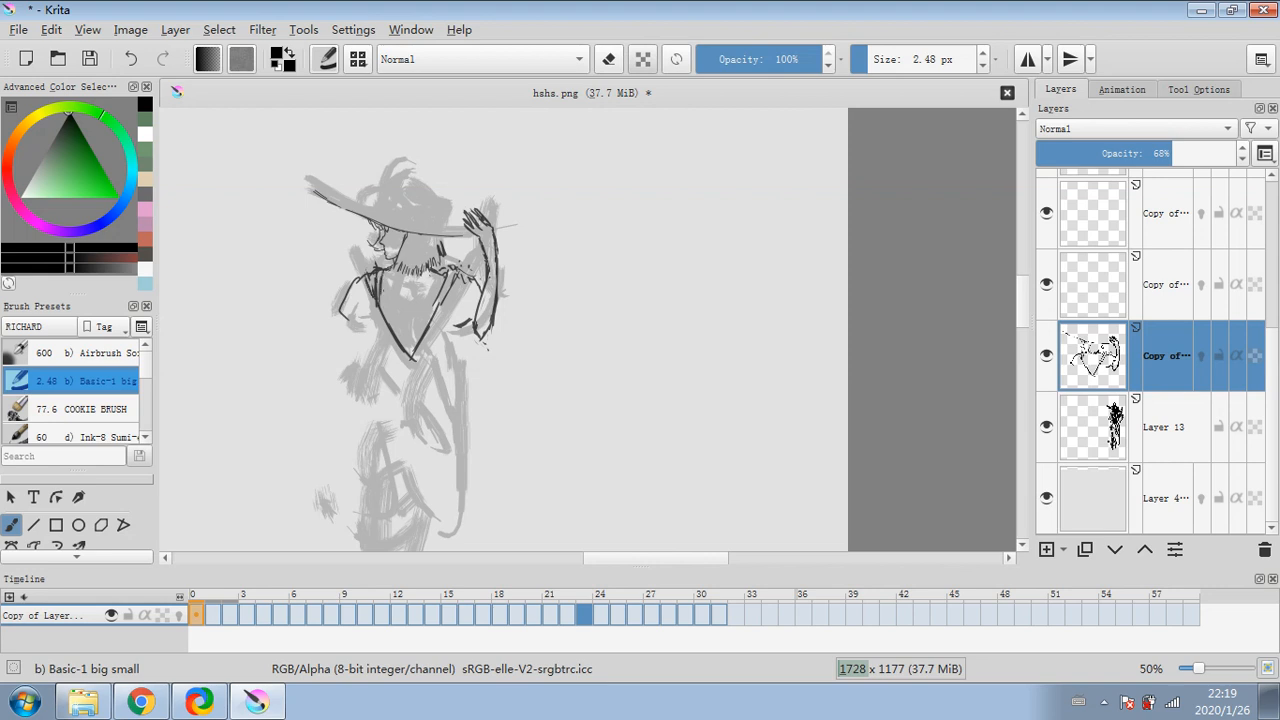
left_click(608, 62)
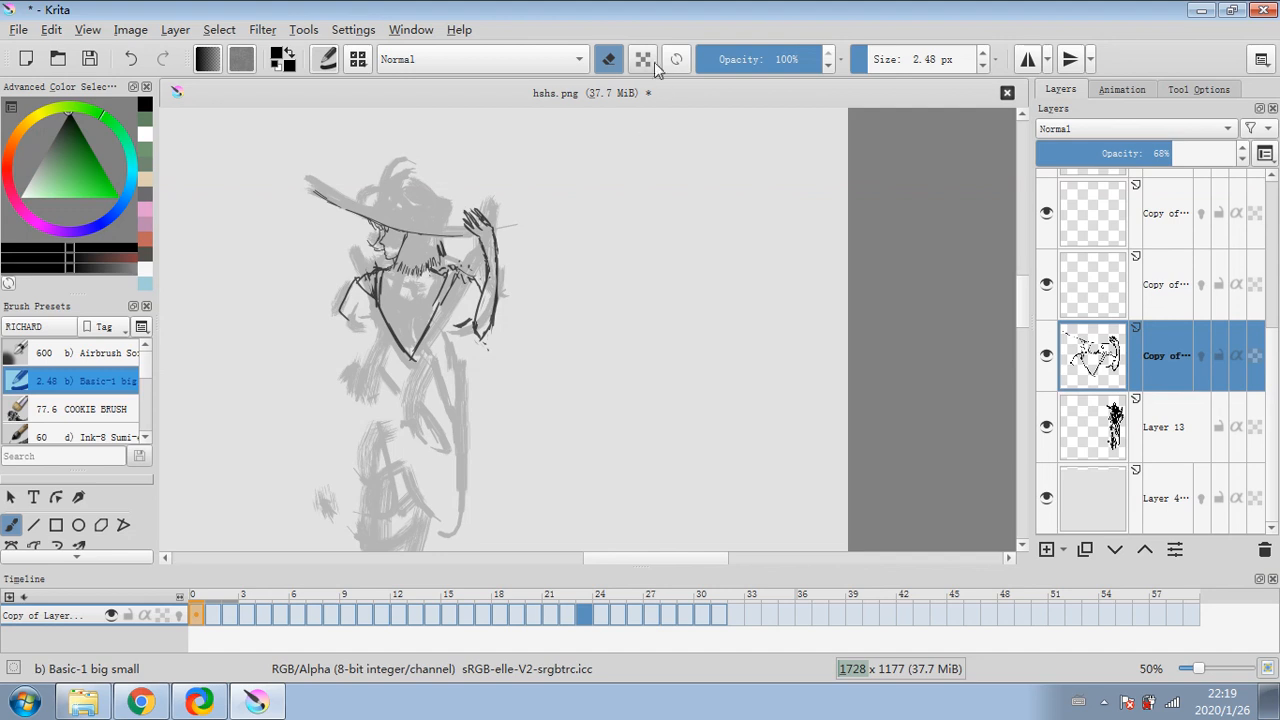
left_click(610, 62)
- Erase the upper right part of the V-shaped edge at 8.37 px and redraw it out toward the shoulder at 0.94 px
left_click(876, 60)
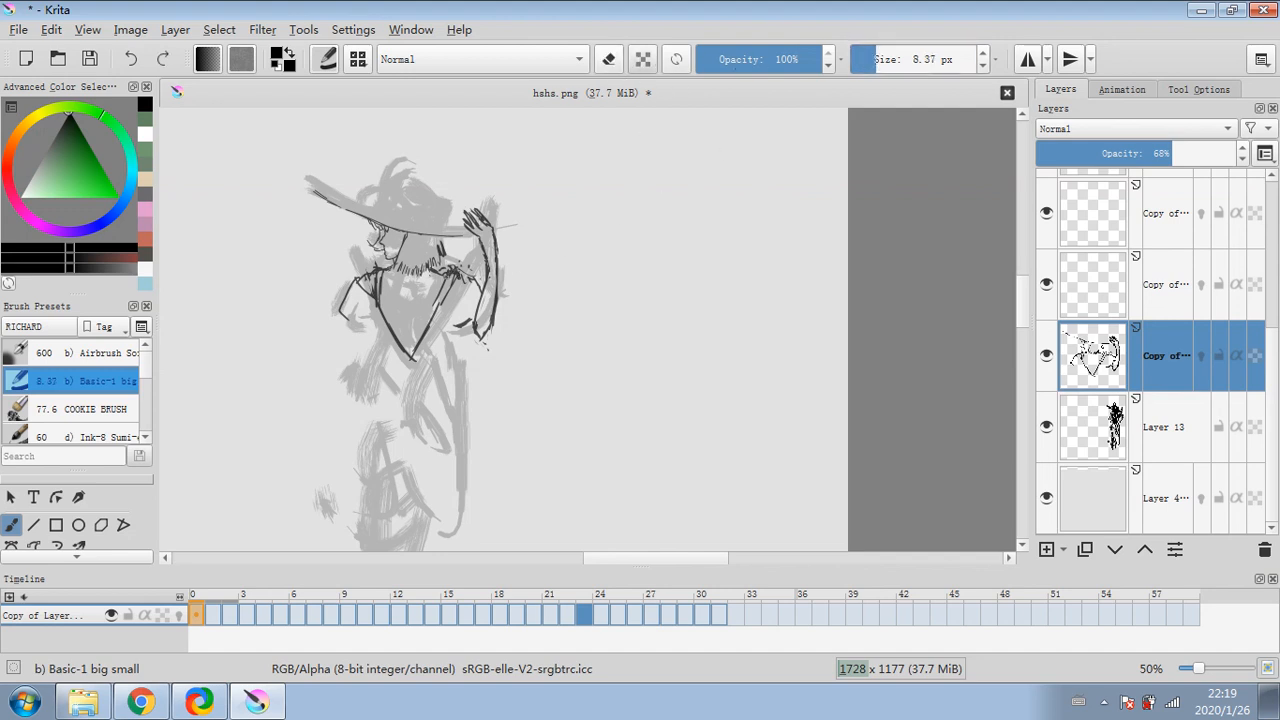
left_click(608, 60)
mouse_move(450, 270)
left_mouse_down()
mouse_move(440, 298)
mouse_move(448, 277)
mouse_move(468, 279)
left_mouse_up()
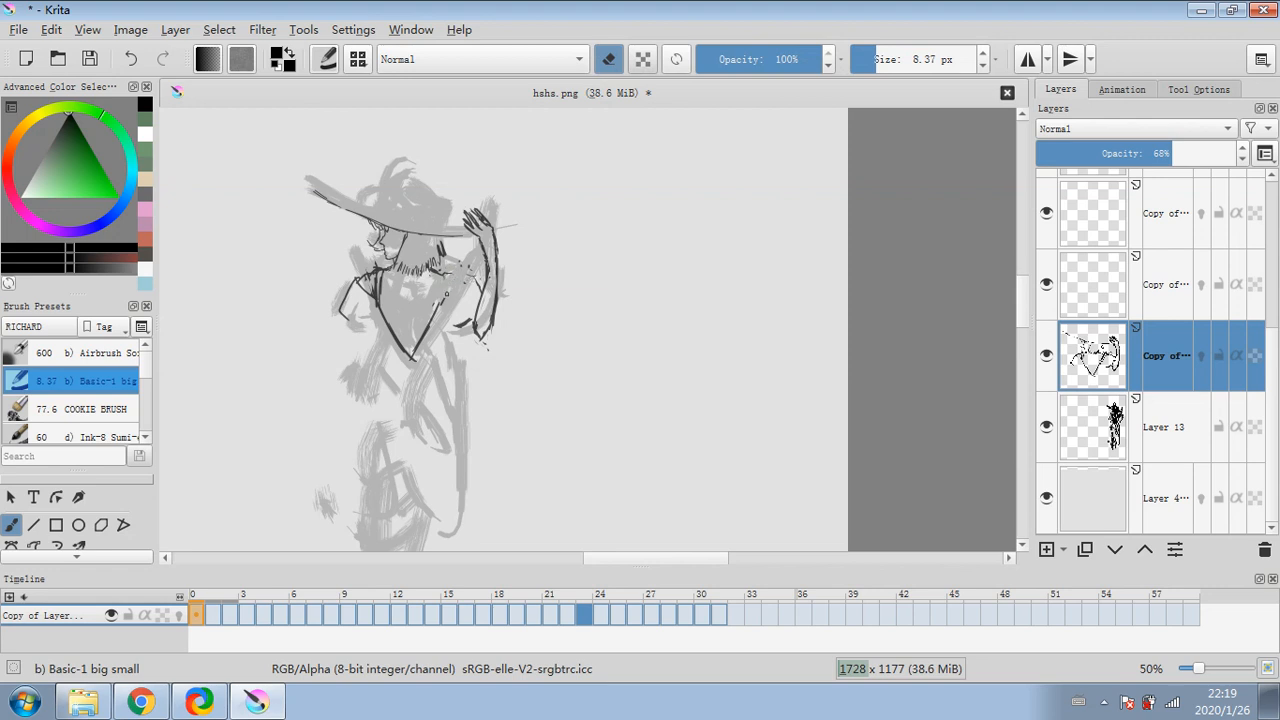
left_click(612, 62)
left_click_drag(866, 63, 853, 63)
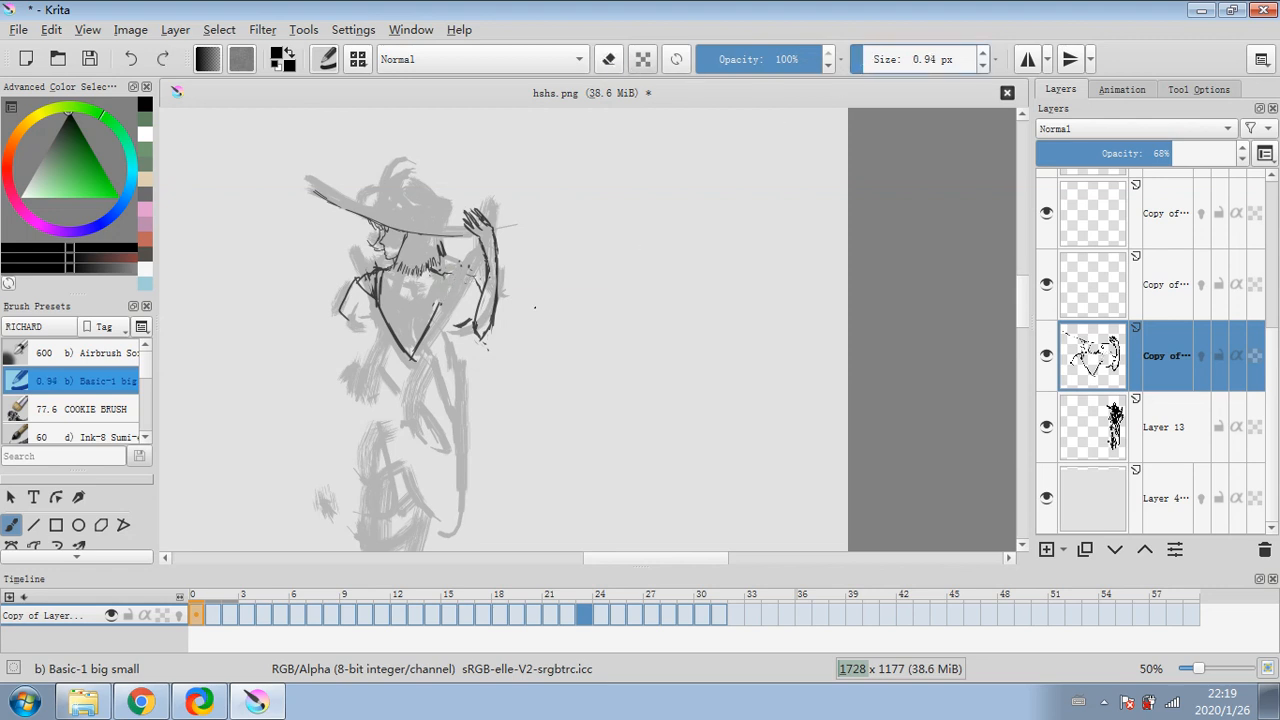
left_click_drag(456, 294, 470, 281)
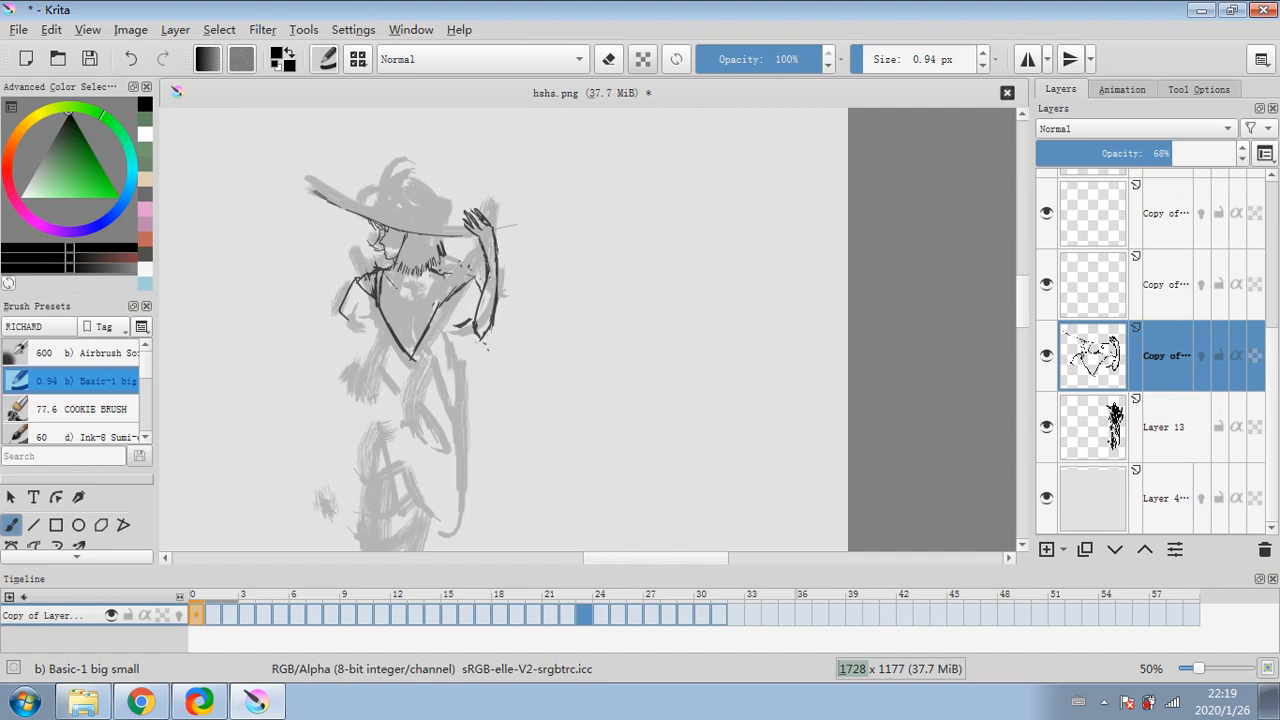
- Ink short strokes at the base of the neck and upper chest, setting the brush size to 2.09 px
left_click_drag(392, 294, 412, 282)
left_click(858, 60)
left_click_drag(400, 274, 421, 291)
- Erase the rough shoulder lines with the size set to 2.92 px and redraw both shoulders as smoother curves
left_click(608, 59)
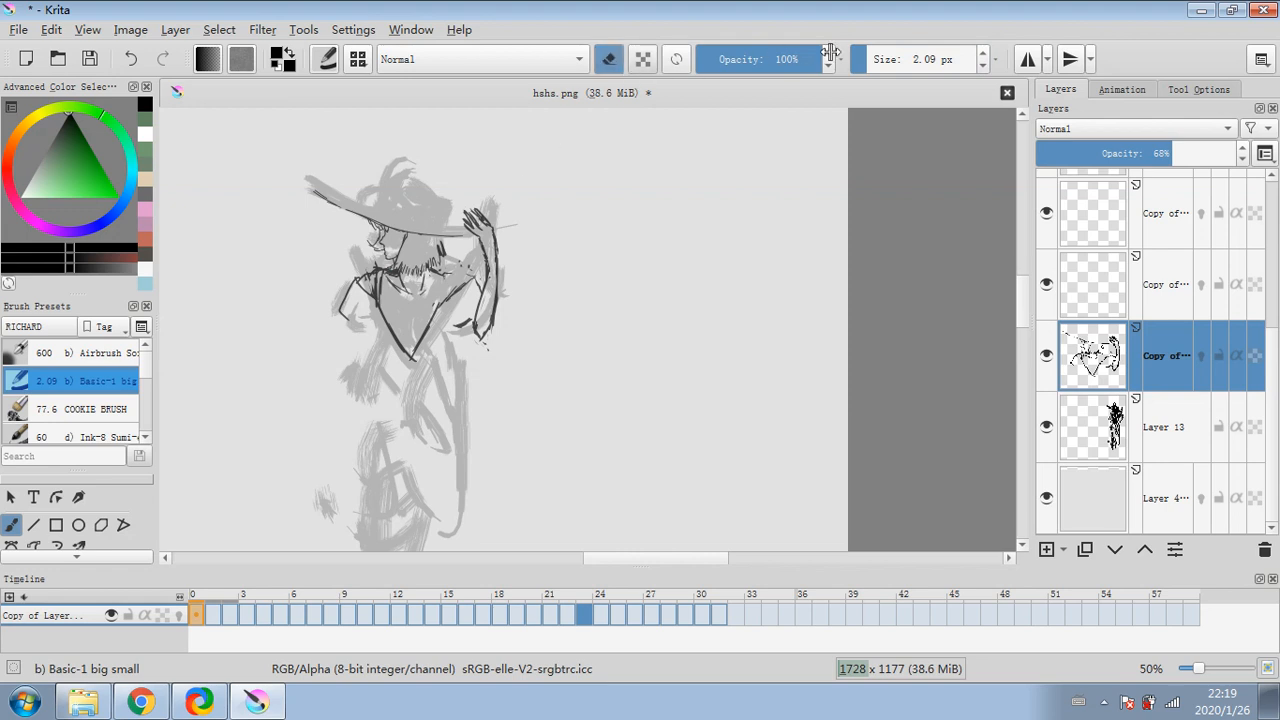
left_click(867, 60)
left_click(608, 60)
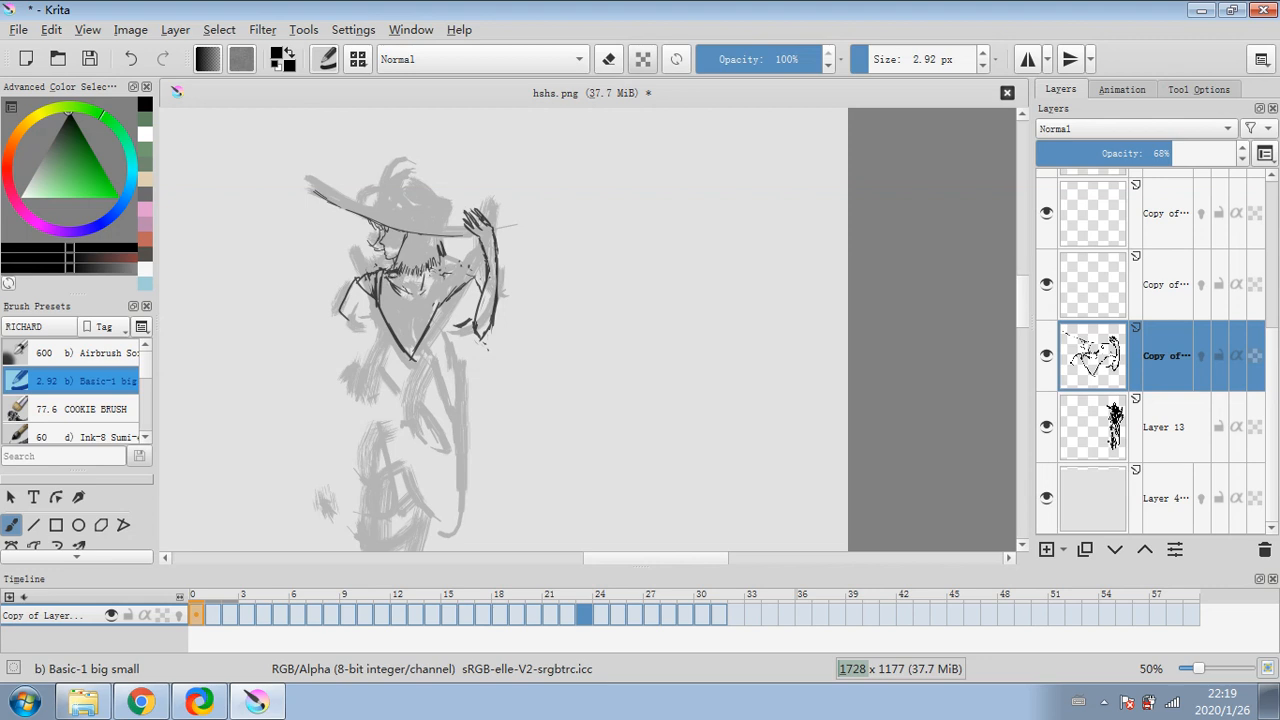
left_click(608, 60)
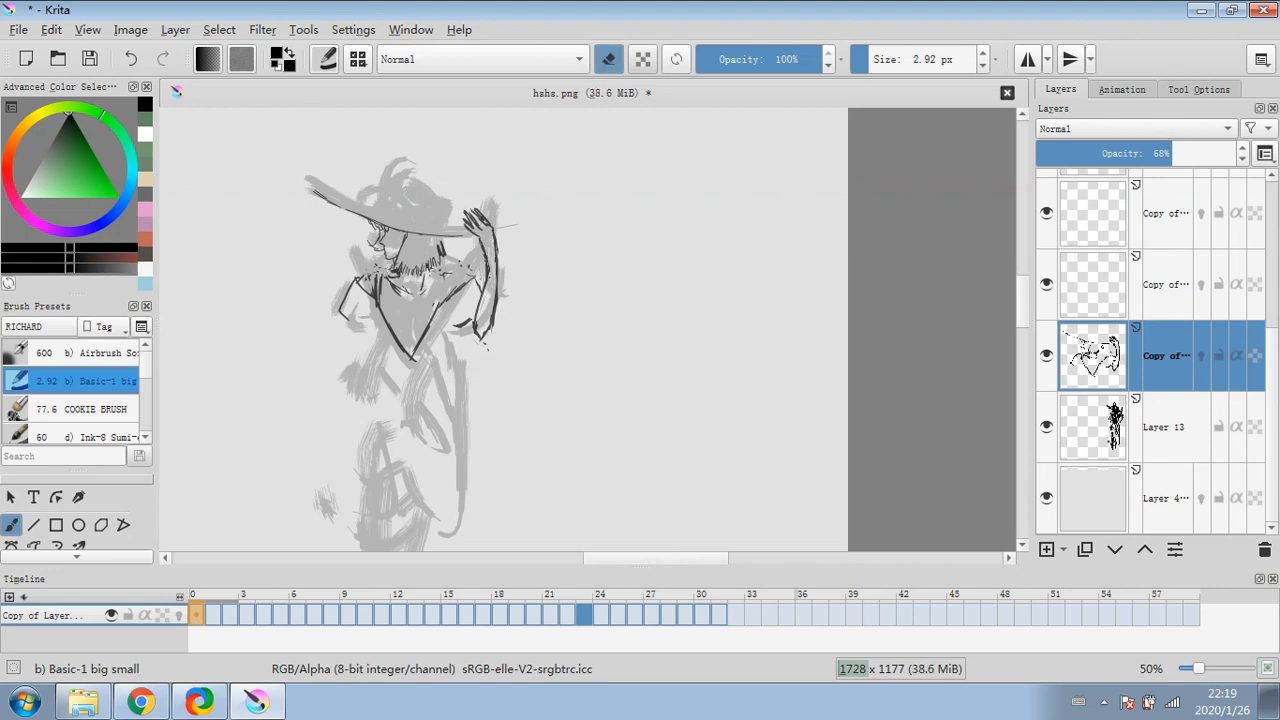
left_click(617, 62)
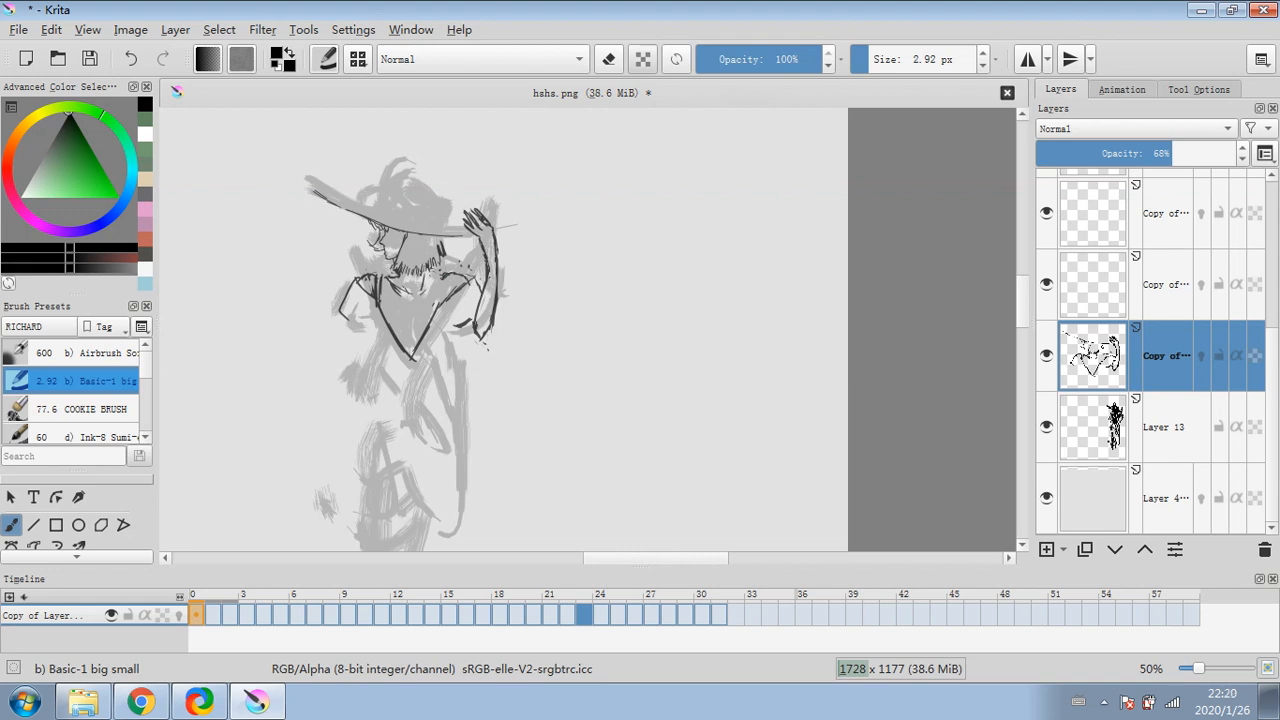
- Refine the chest lines inside the V-shaped edge near its lower point, alternating inking and erasing at 2.92 px
left_click_drag(435, 287, 423, 297)
left_click_drag(404, 322, 410, 338)
left_click(616, 64)
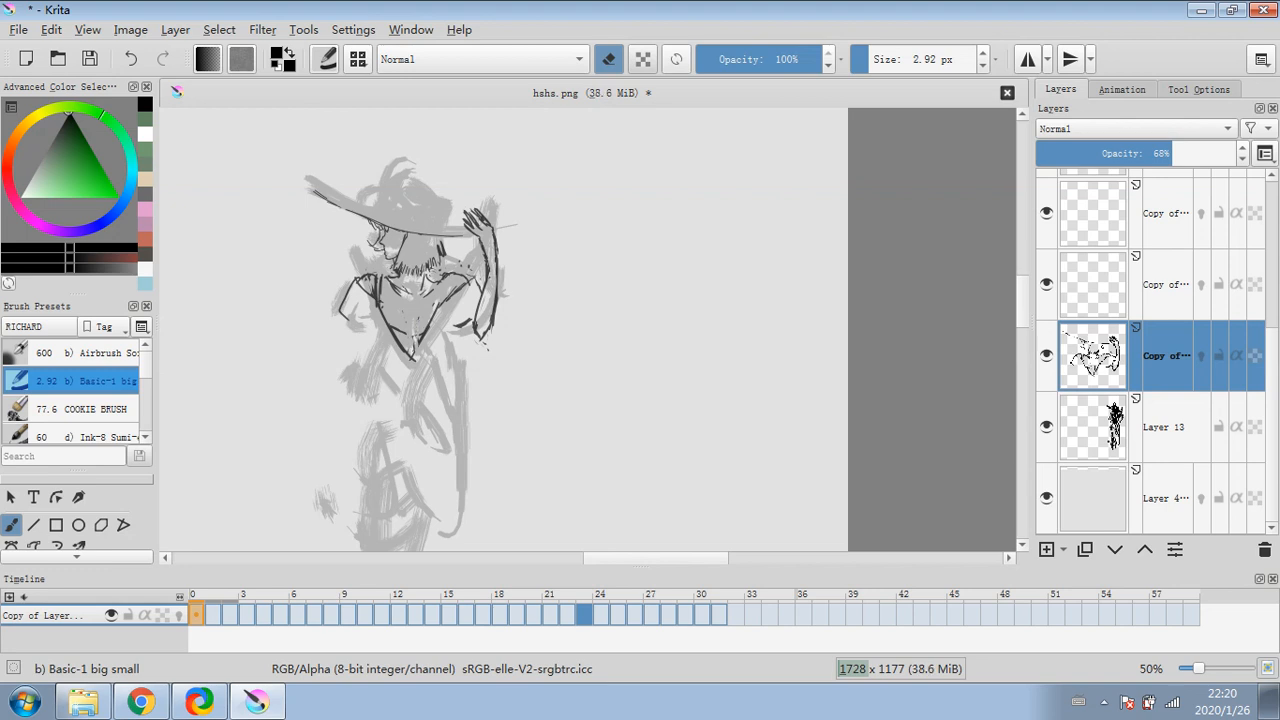
left_click(608, 59)
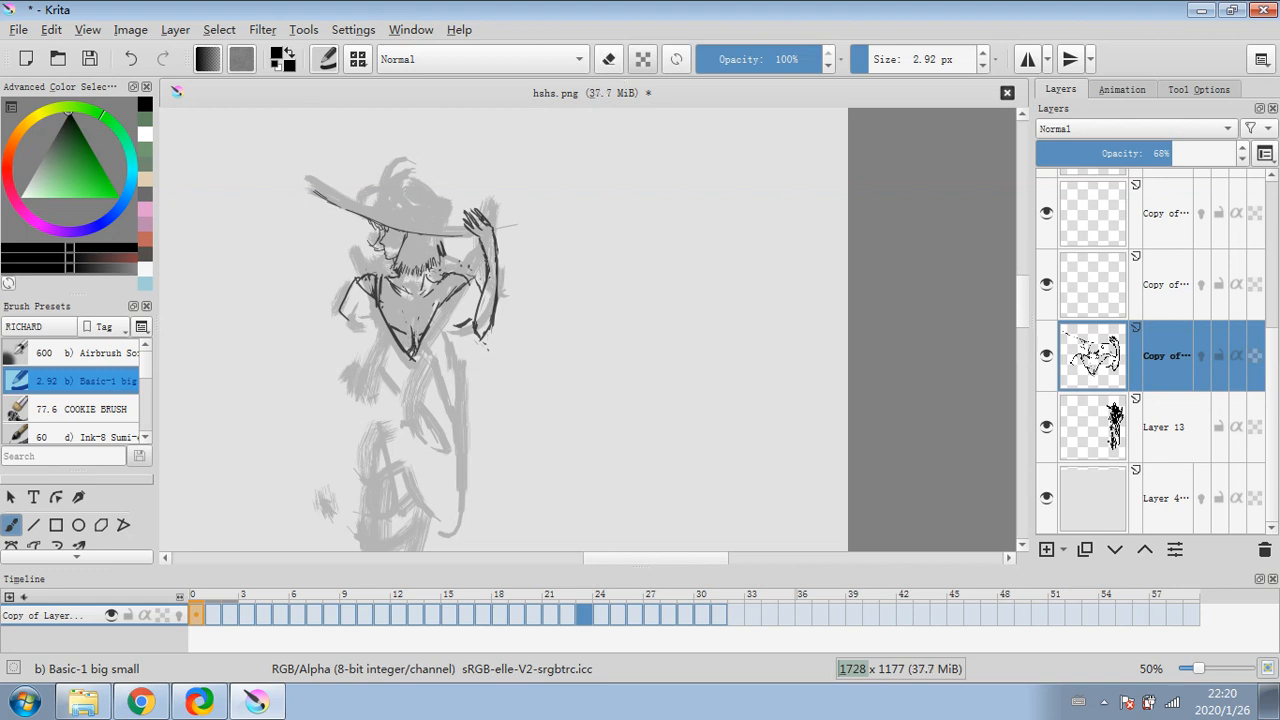
left_click(611, 61)
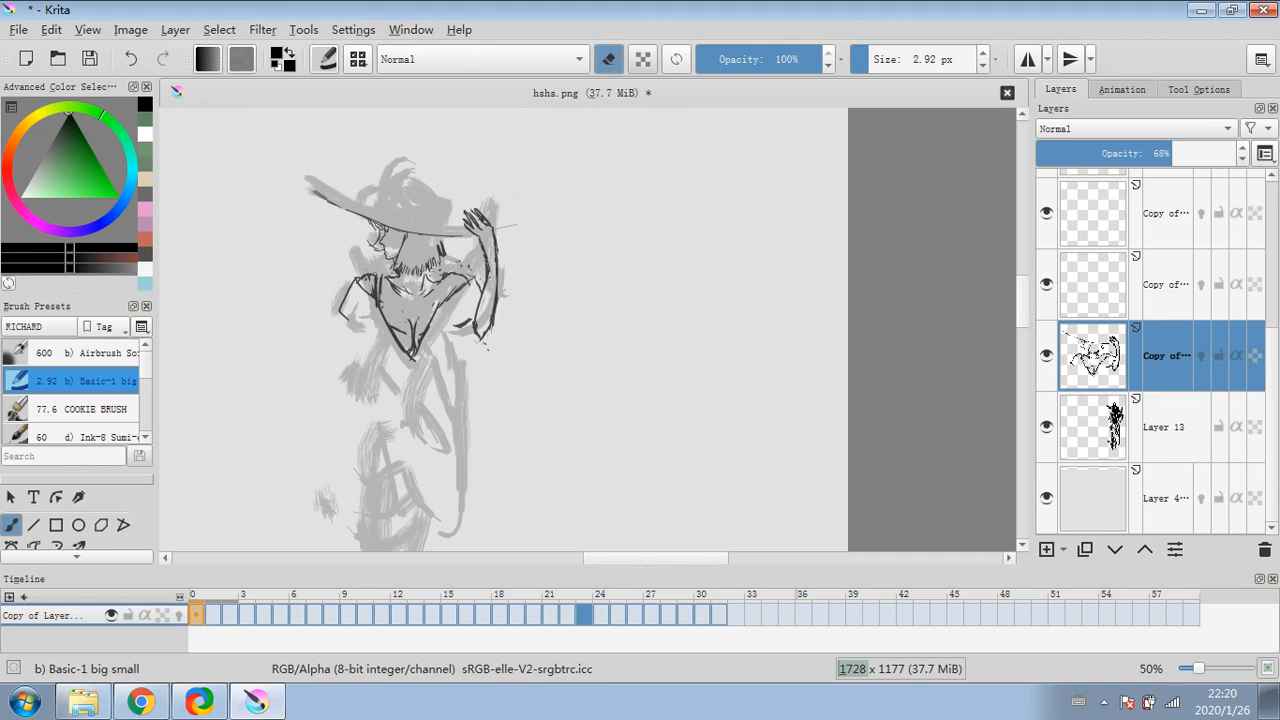
left_click_drag(404, 328, 396, 334)
left_click(611, 61)
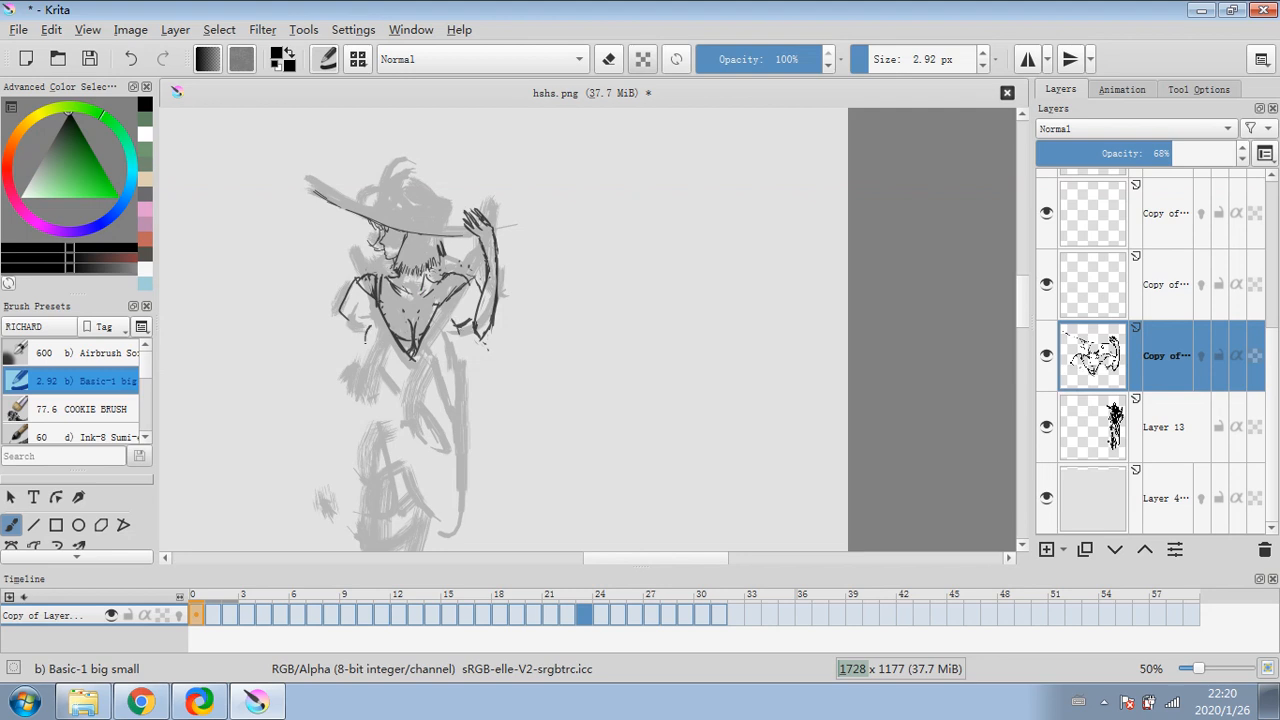
- Ink the waist sides, the long curve of the hip and thigh below, and an oval form at the thigh's lower end
left_click_drag(366, 331, 368, 353)
mouse_move(460, 329)
left_mouse_down()
mouse_move(419, 403)
mouse_move(429, 386)
left_mouse_up()
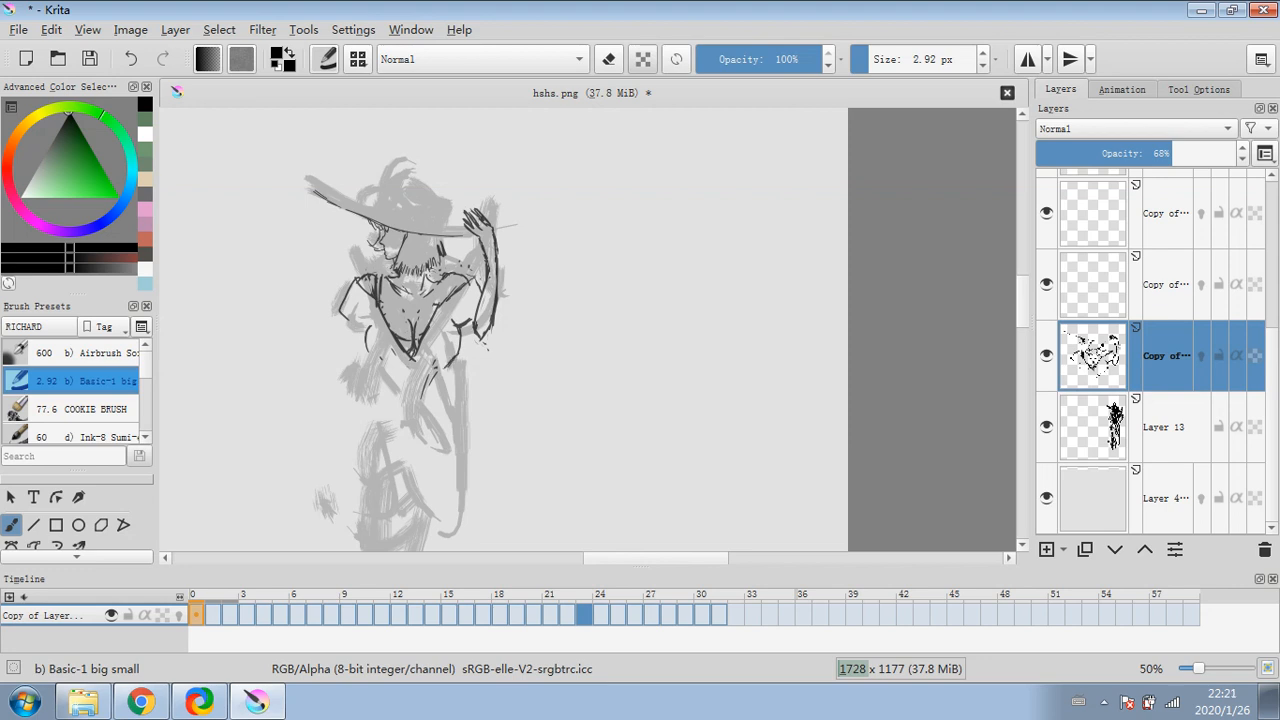
mouse_move(447, 369)
left_mouse_down()
mouse_move(436, 432)
mouse_move(455, 463)
left_mouse_up()
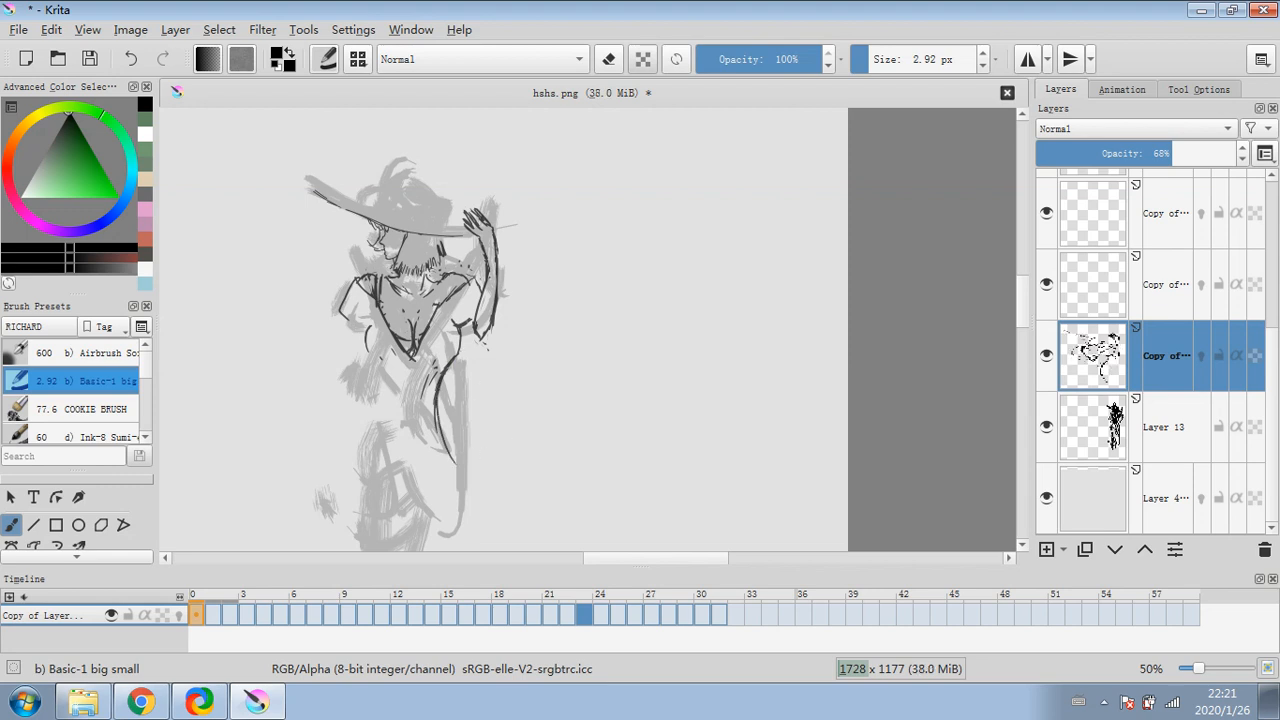
mouse_move(441, 285)
left_mouse_down()
mouse_move(467, 367)
mouse_move(461, 406)
left_mouse_up()
left_click_drag(447, 403, 459, 458)
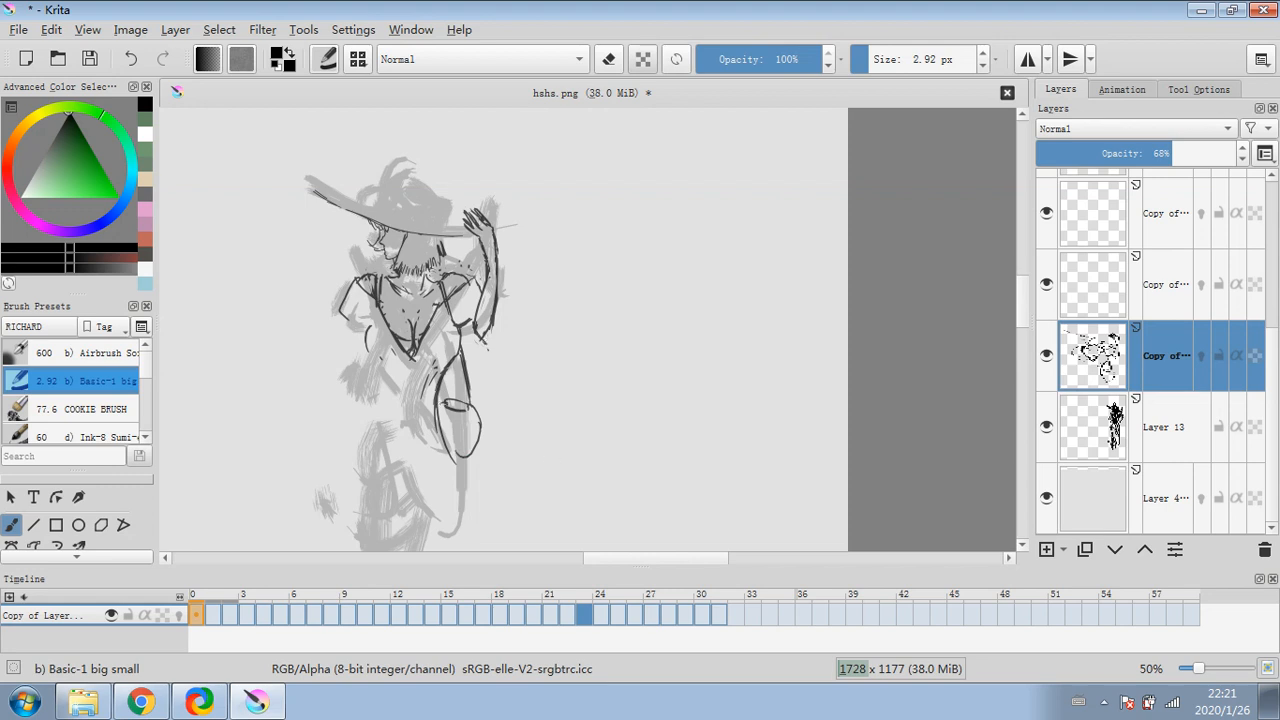
mouse_move(500, 325)
left_mouse_down()
mouse_move(487, 347)
mouse_move(504, 268)
mouse_move(497, 226)
left_mouse_up()
left_click(130, 58)
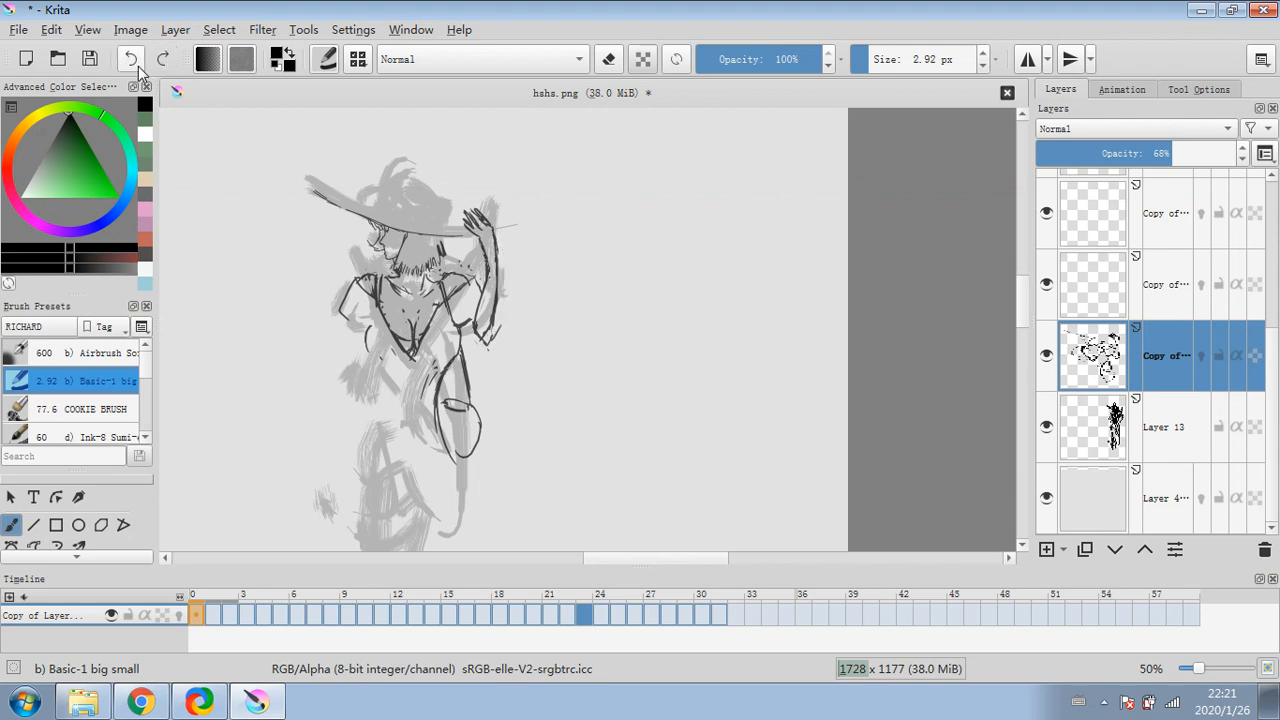
left_click(131, 60)
left_click(131, 60)
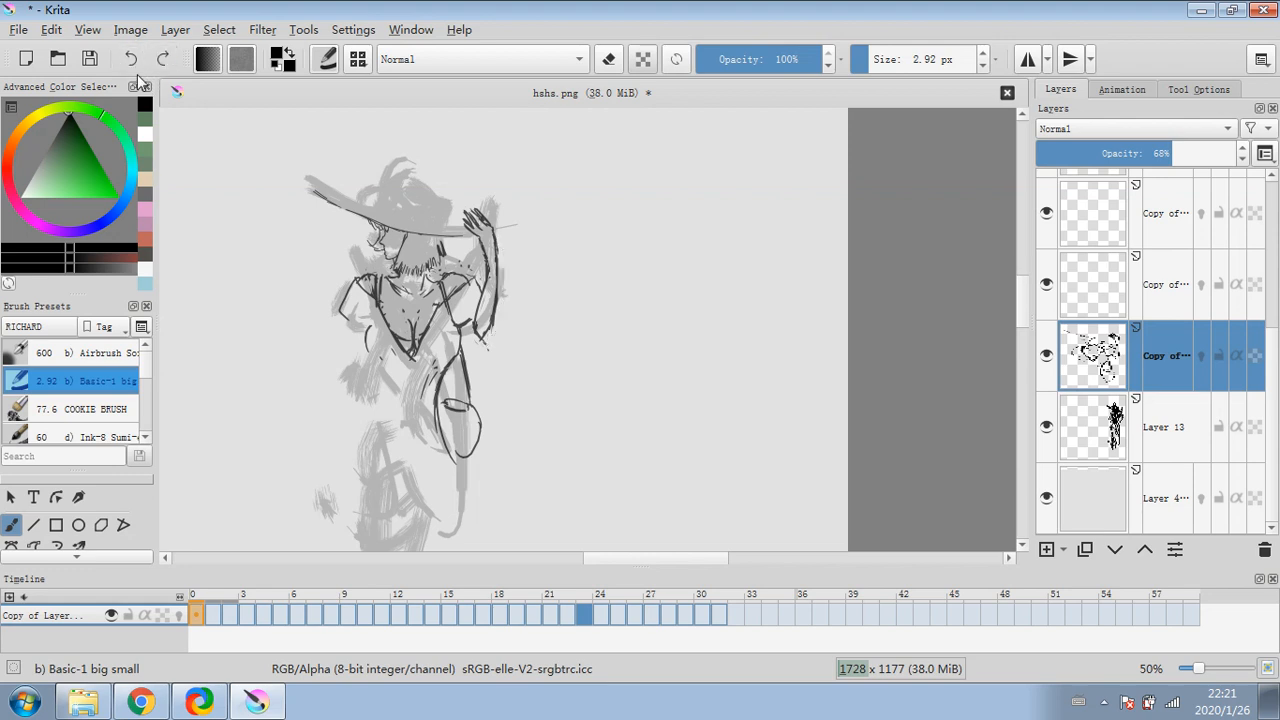
- Select the raised hand and forearm with a freehand outline
left_click(117, 555)
left_click(119, 556)
left_click(119, 555)
left_click(78, 528)
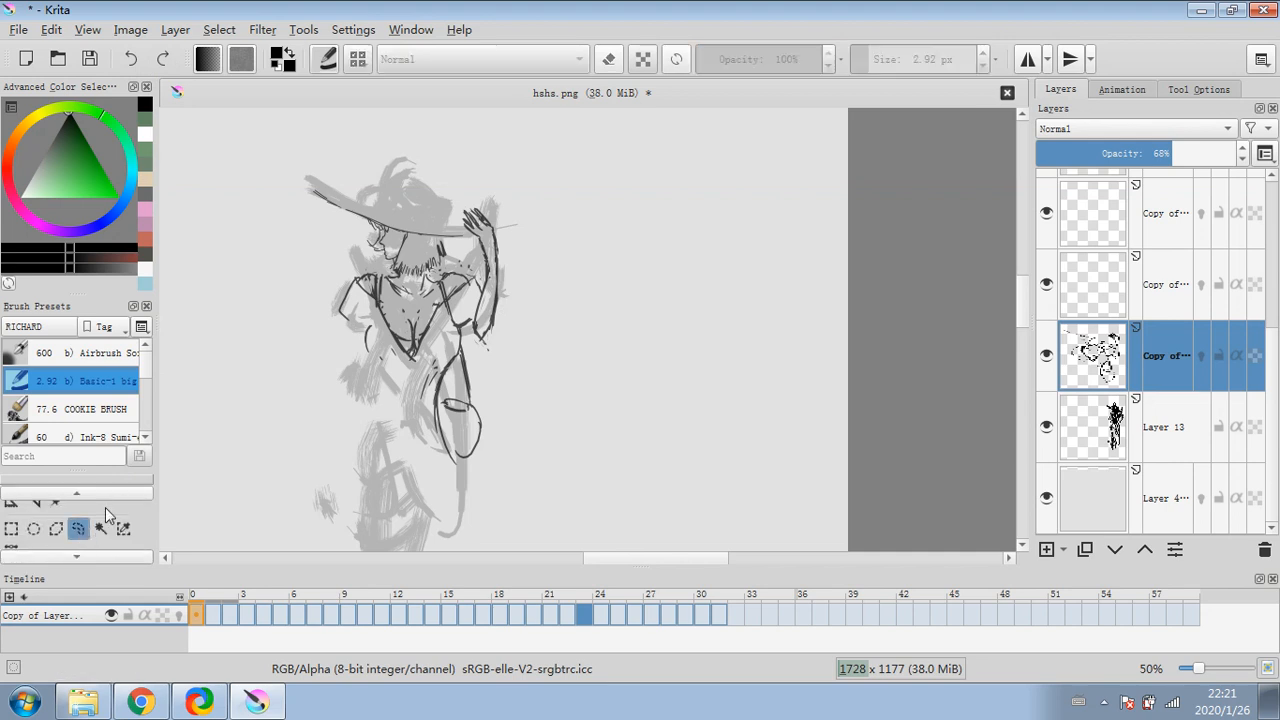
mouse_move(478, 330)
left_mouse_down()
mouse_move(488, 290)
mouse_move(472, 250)
mouse_move(508, 342)
mouse_move(482, 348)
left_mouse_up()
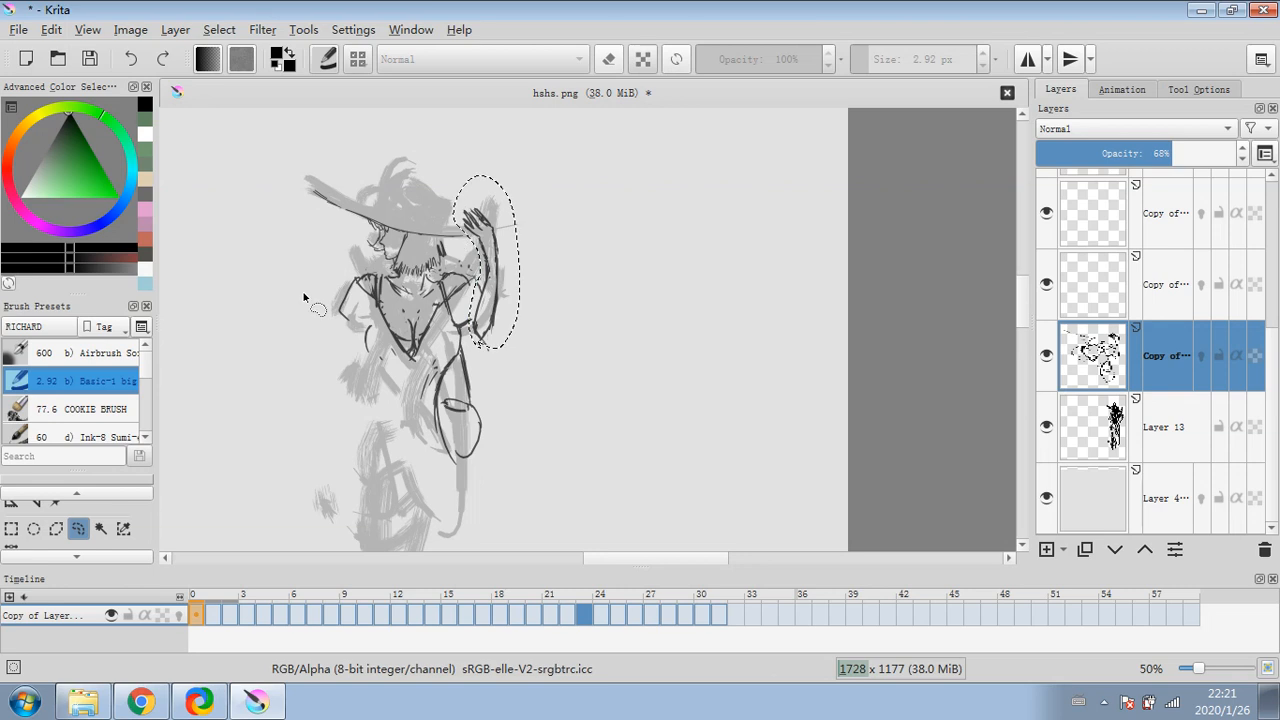
- Enlarge the selected forearm outward and downward with the Transform tool, and apply it by switching to Layer 13
left_click(70, 494)
key("ctrl+t")
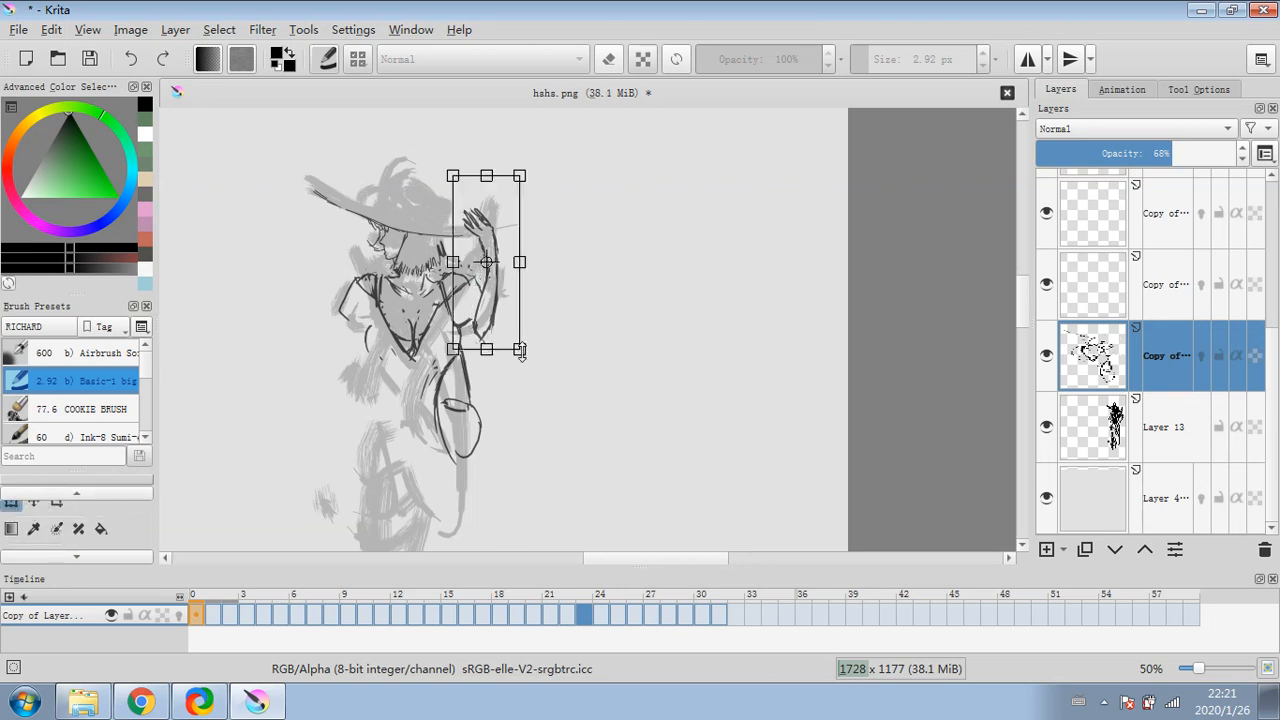
left_click_drag(531, 363, 538, 378)
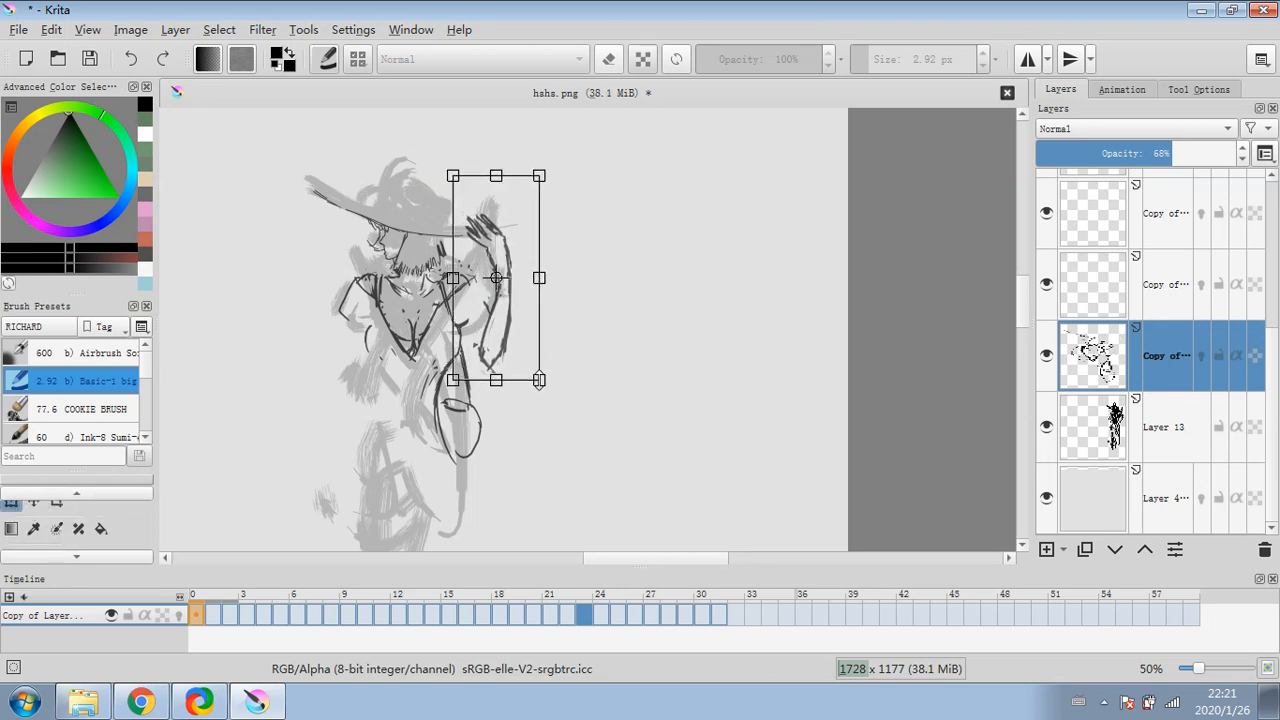
scroll(517, 270, "up", 2)
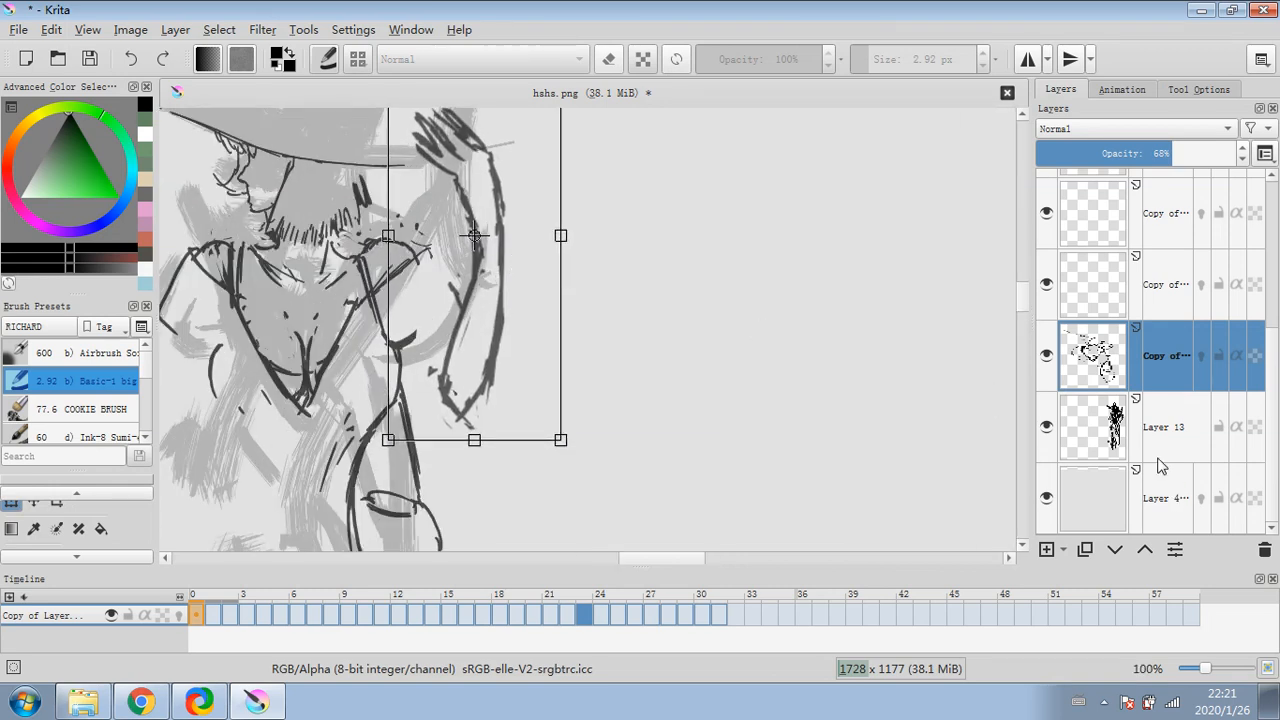
left_click(1151, 416)
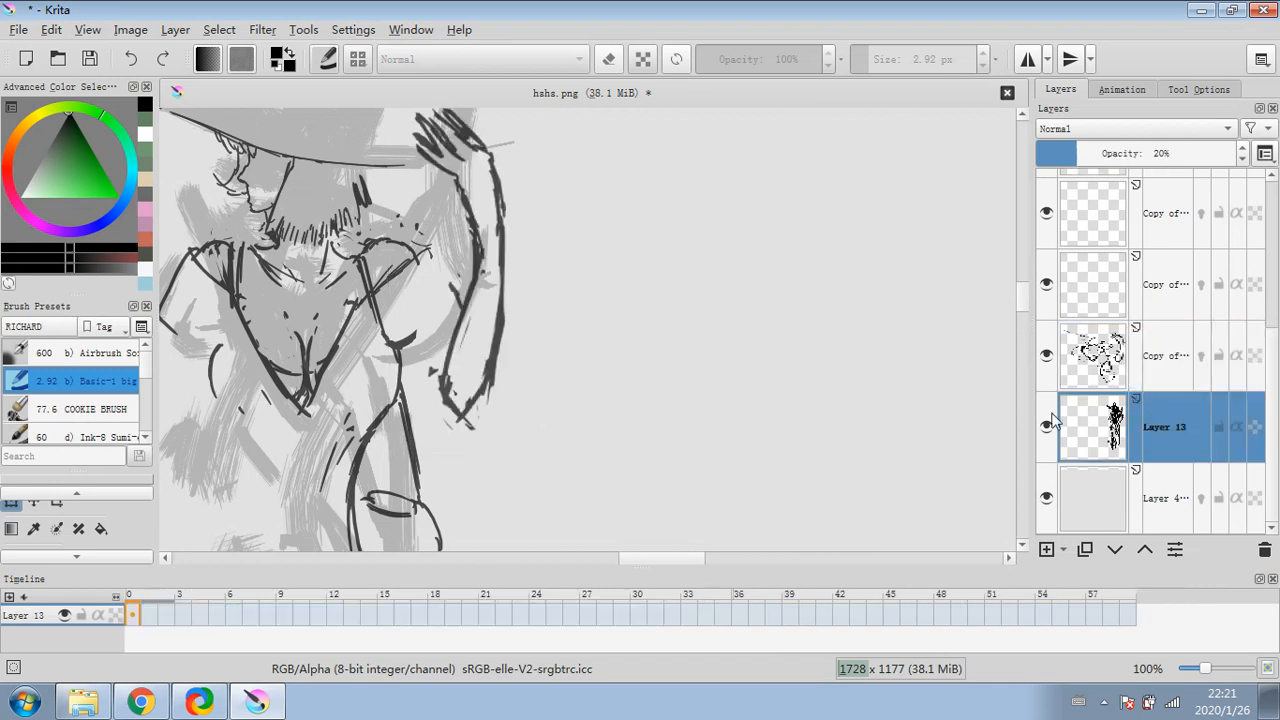
- Clear the selection around the enlarged forearm and return to the Freehand Brush
left_click_drag(682, 380, 738, 390)
scroll(669, 374, "down", 1)
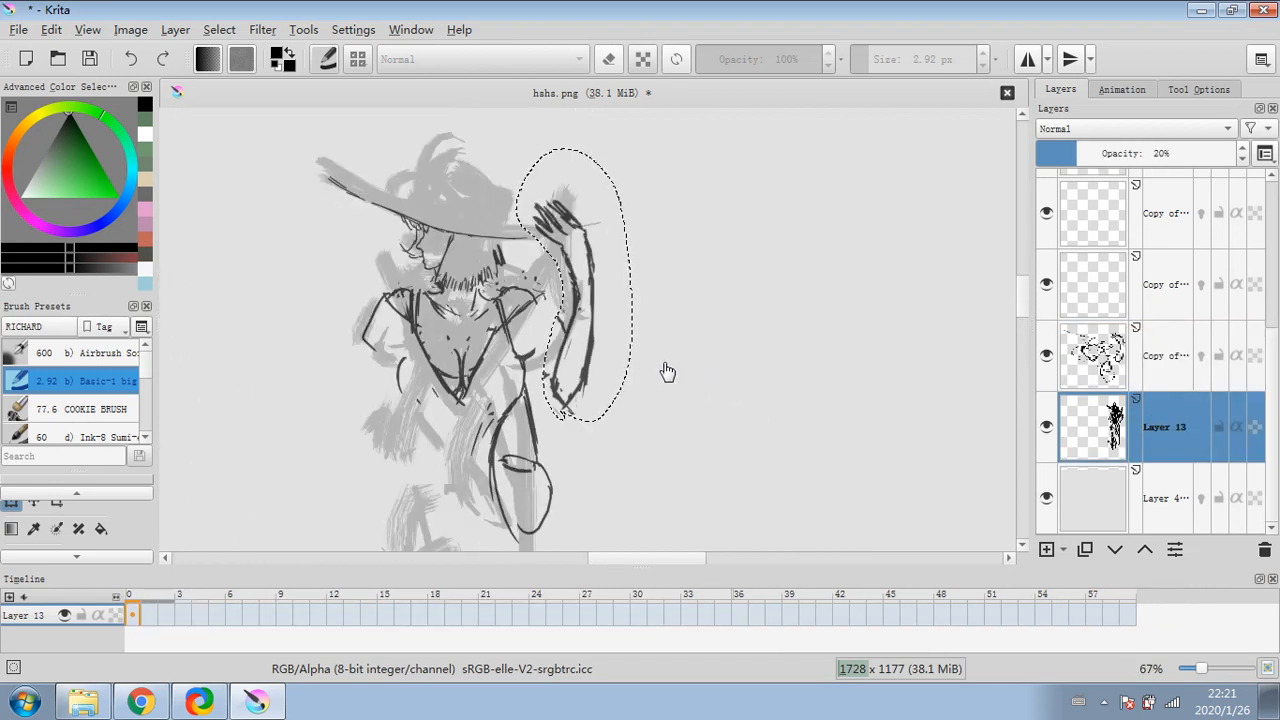
left_click(217, 35)
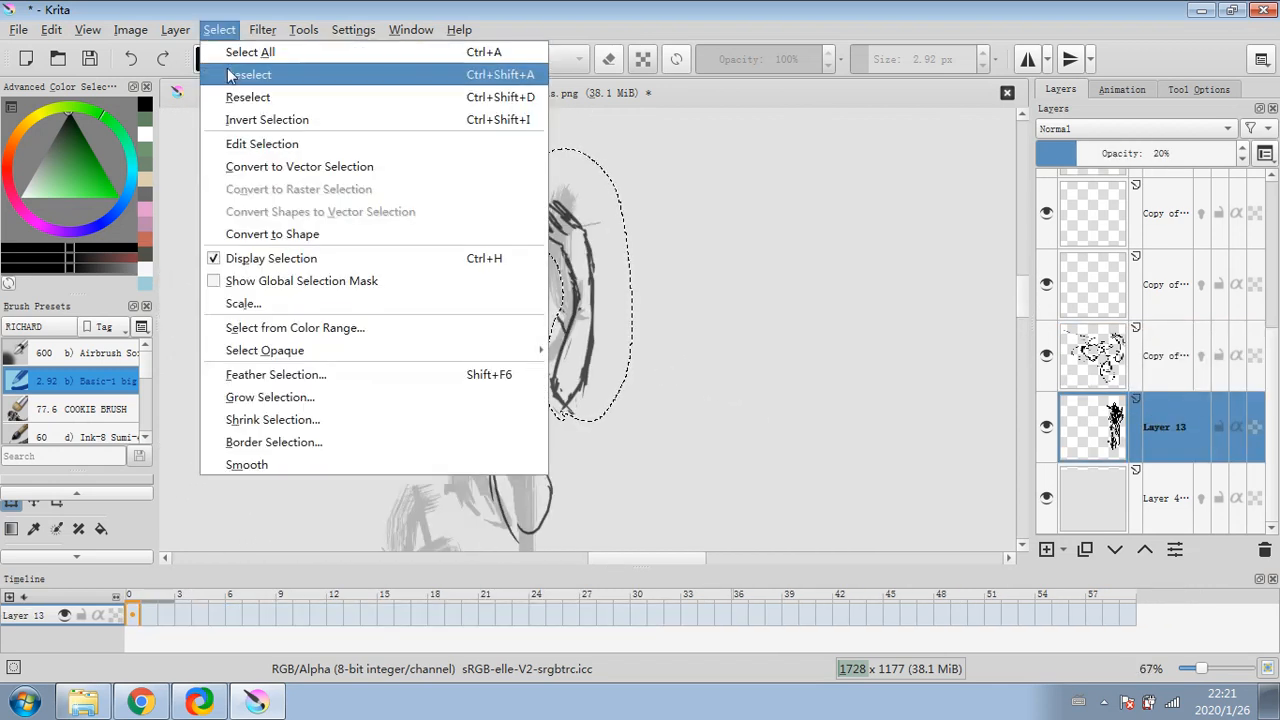
left_click(229, 74)
scroll(90, 497, "up", 2)
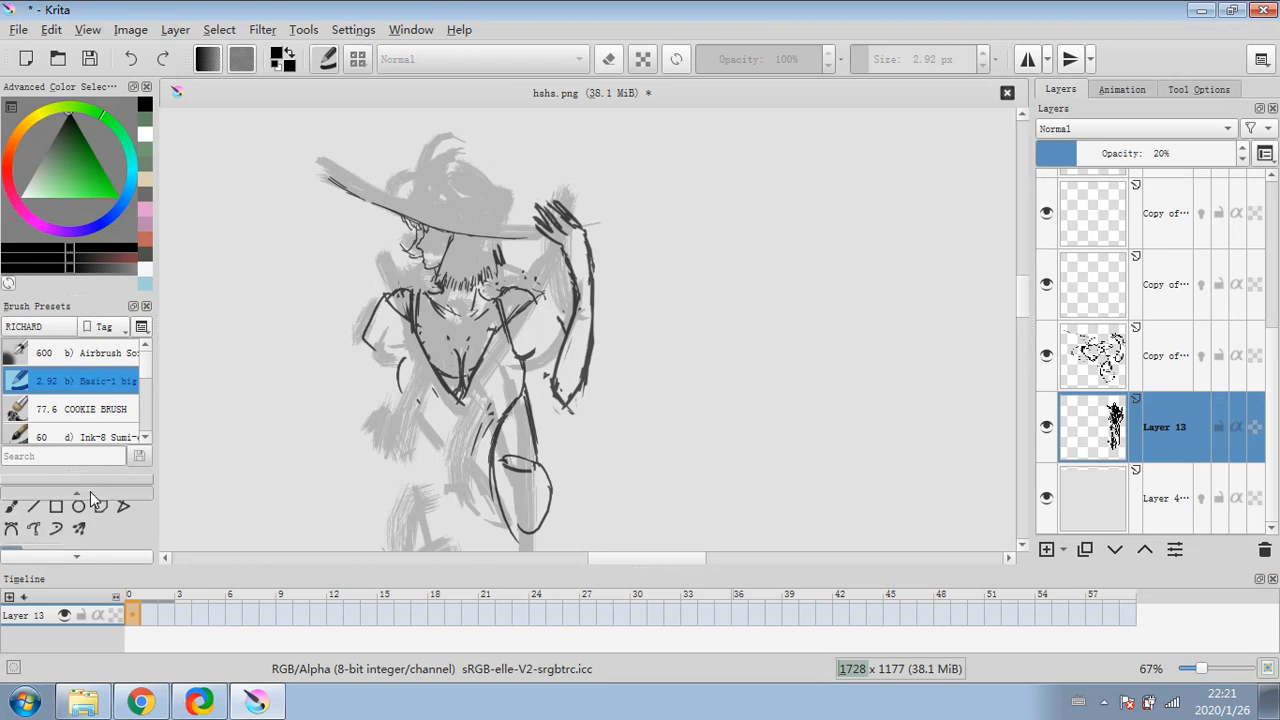
left_click(11, 525)
scroll(886, 353, "down", 3)
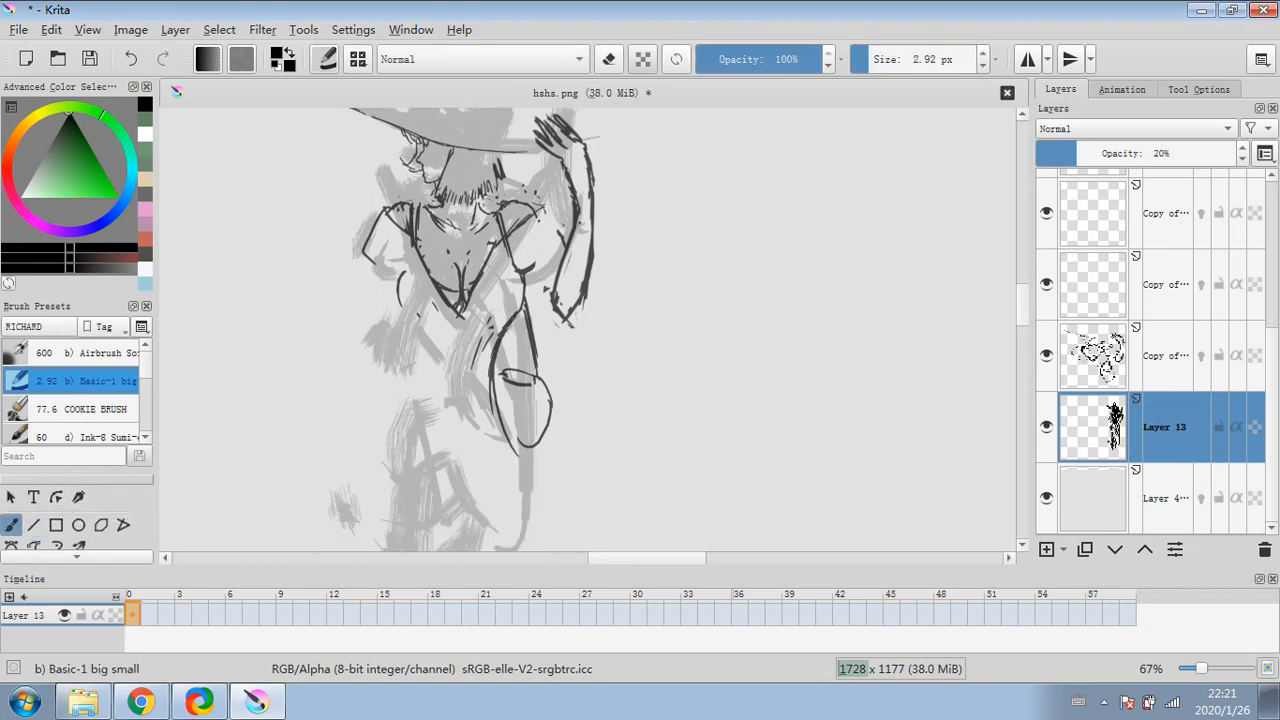
- On the ink layer above Layer 13, draw the short sleeve's edges beside the raised forearm with the brush at 2.09 px
left_click_drag(866, 62, 873, 62)
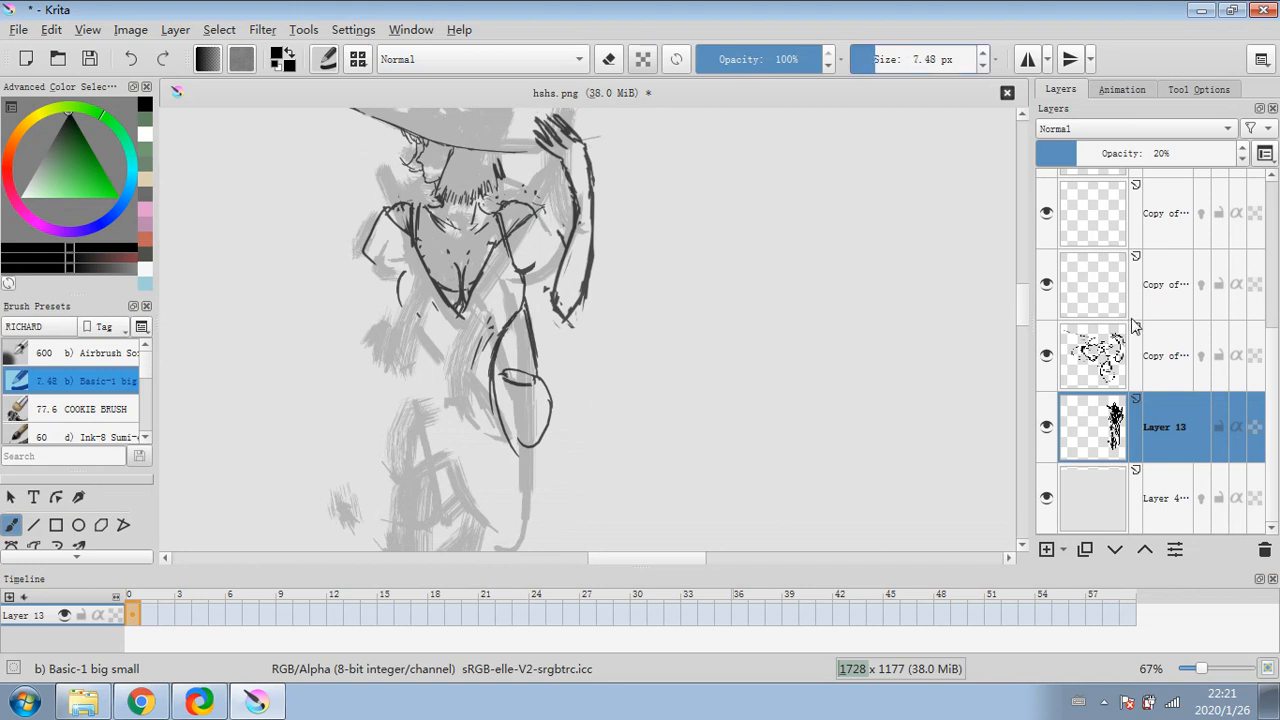
key("Page_Up")
mouse_move(537, 212)
left_mouse_down()
mouse_move(550, 243)
mouse_move(530, 292)
left_mouse_up()
left_click(865, 60)
left_click_drag(558, 245, 550, 263)
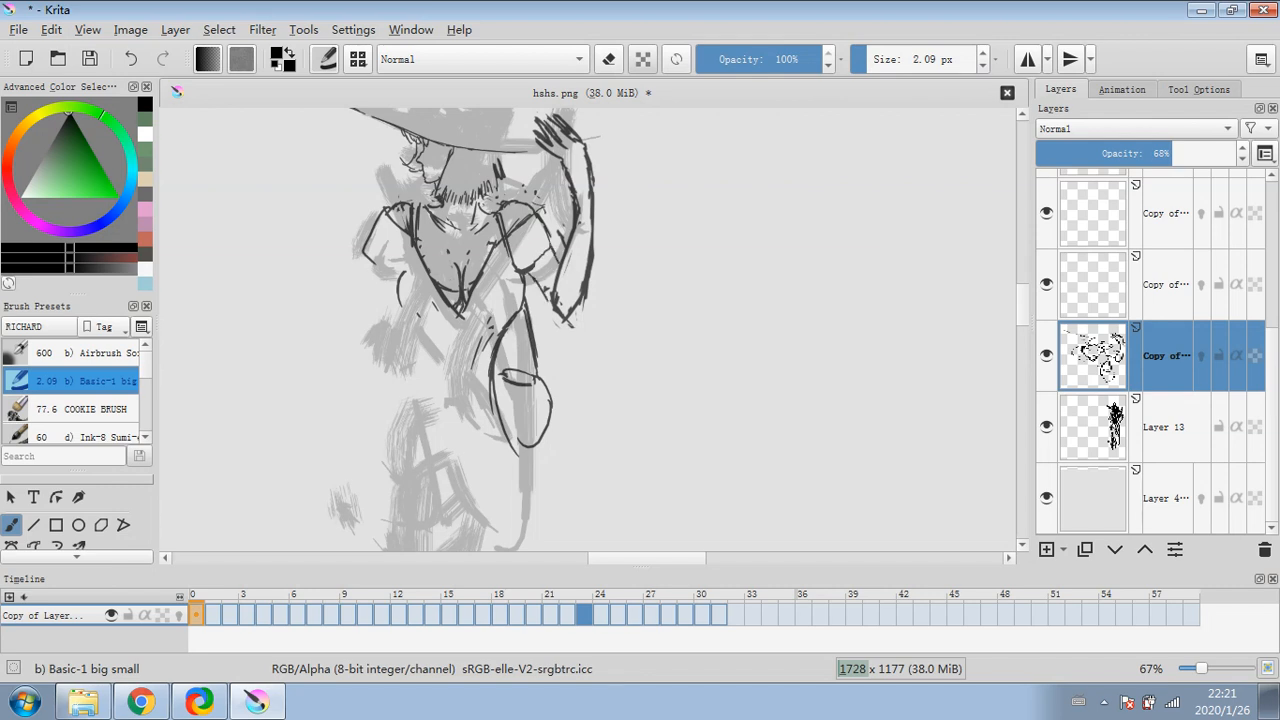
- Add short fold strokes to the sleeve beside the raised arm and ink the cuff of the opposite sleeve
mouse_move(542, 215)
left_mouse_down()
mouse_move(557, 243)
mouse_move(515, 268)
mouse_move(535, 251)
left_mouse_up()
left_click_drag(373, 249, 387, 277)
scroll(1013, 320, "down", 1)
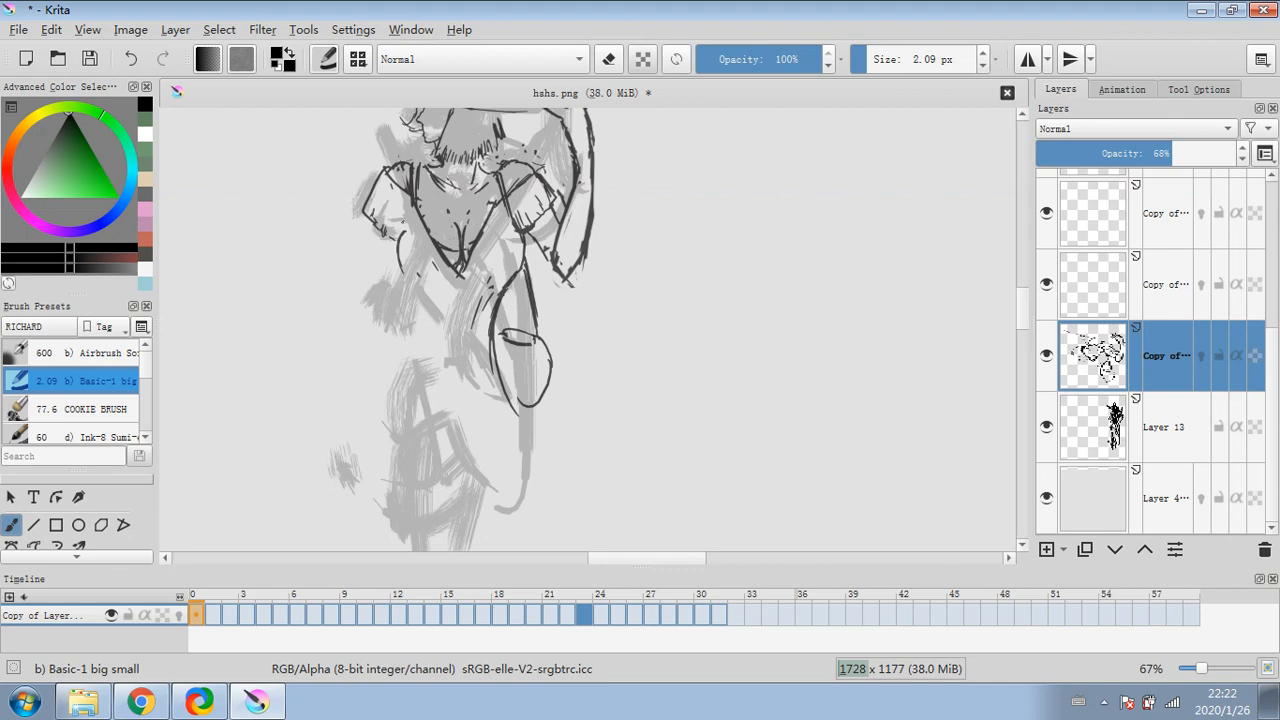
scroll(1013, 320, "up", 3)
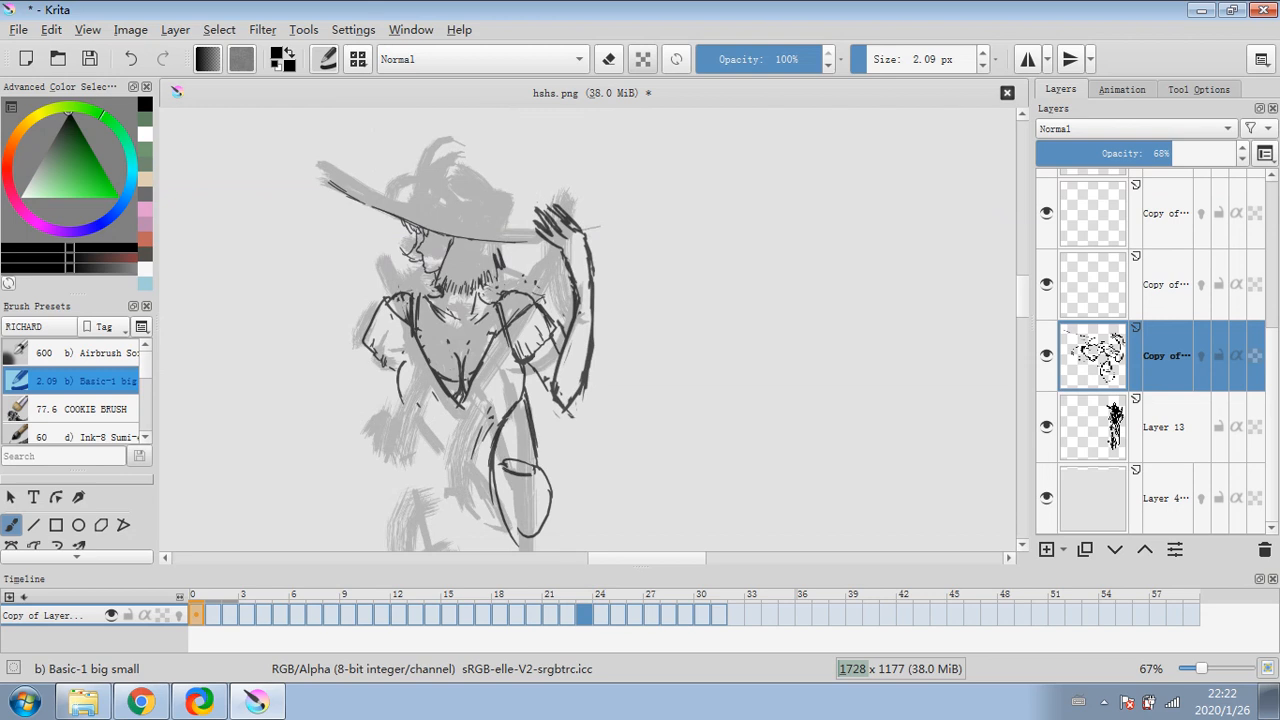
left_click_drag(372, 254, 434, 400)
left_click(138, 57)
scroll(997, 326, "down", 2)
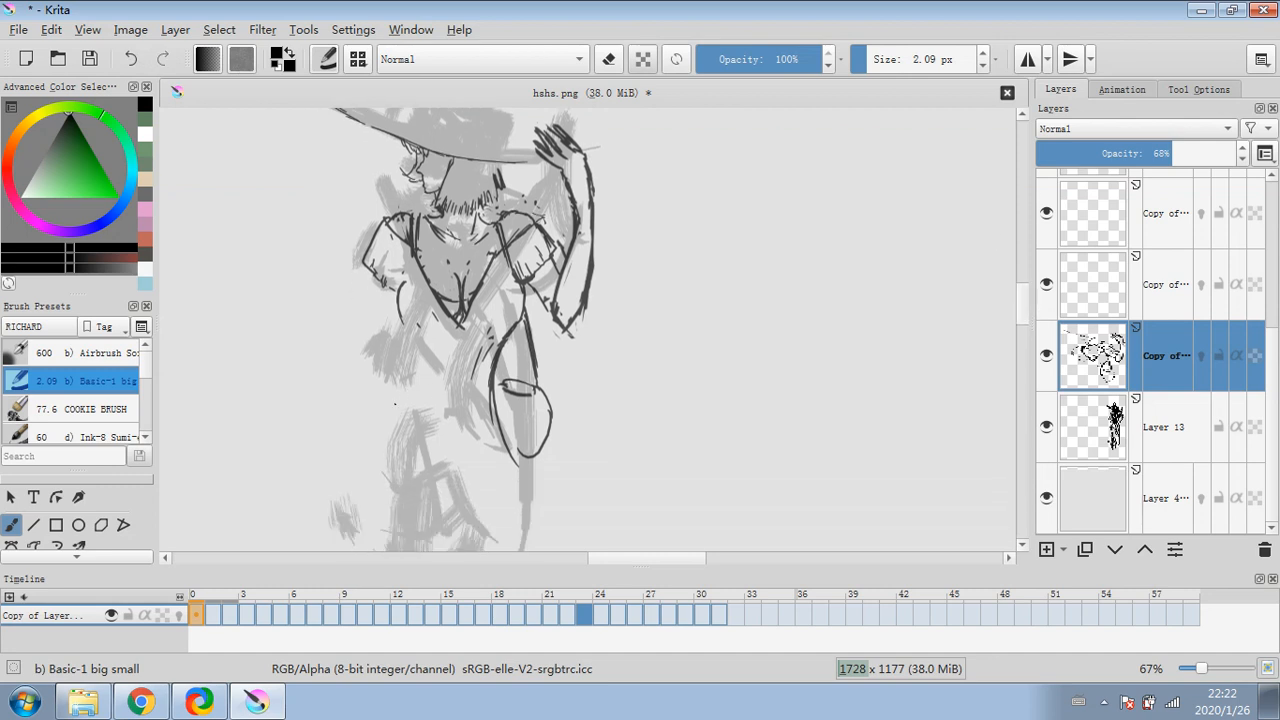
mouse_move(401, 391)
left_mouse_down()
mouse_move(395, 404)
mouse_move(439, 403)
mouse_move(437, 426)
mouse_move(423, 408)
mouse_move(427, 427)
mouse_move(407, 427)
left_mouse_up()
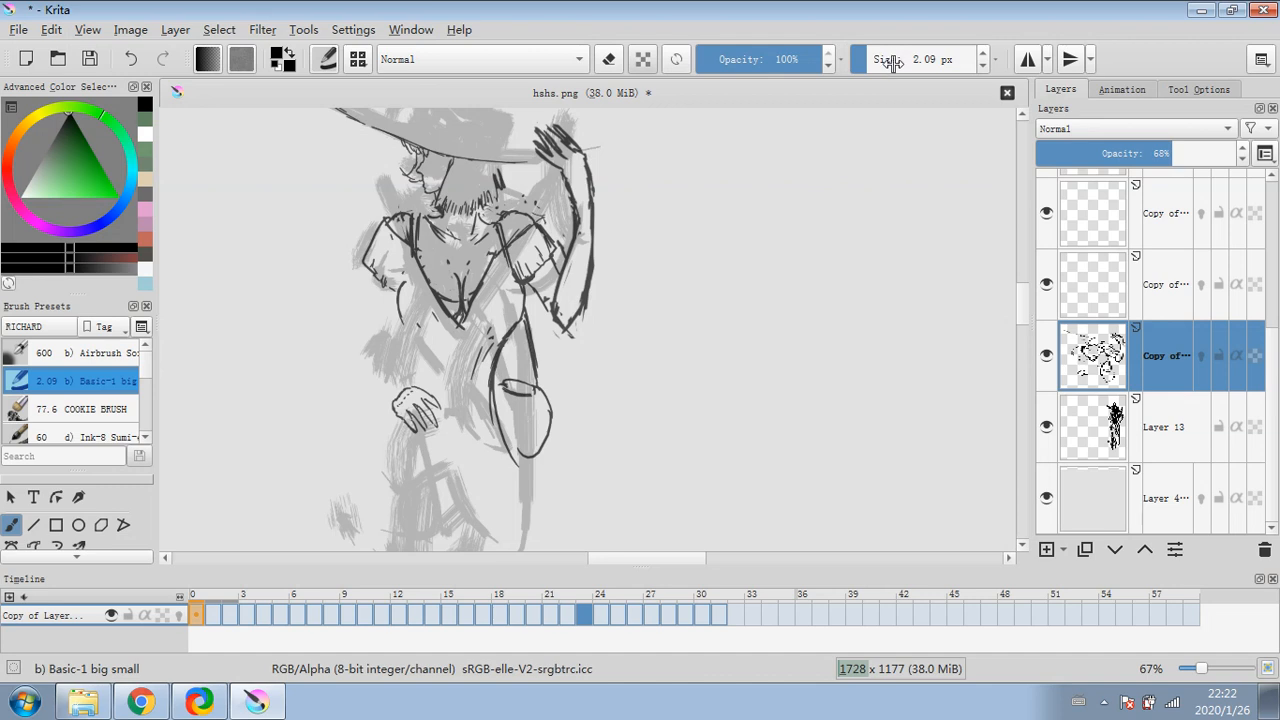
key("e")
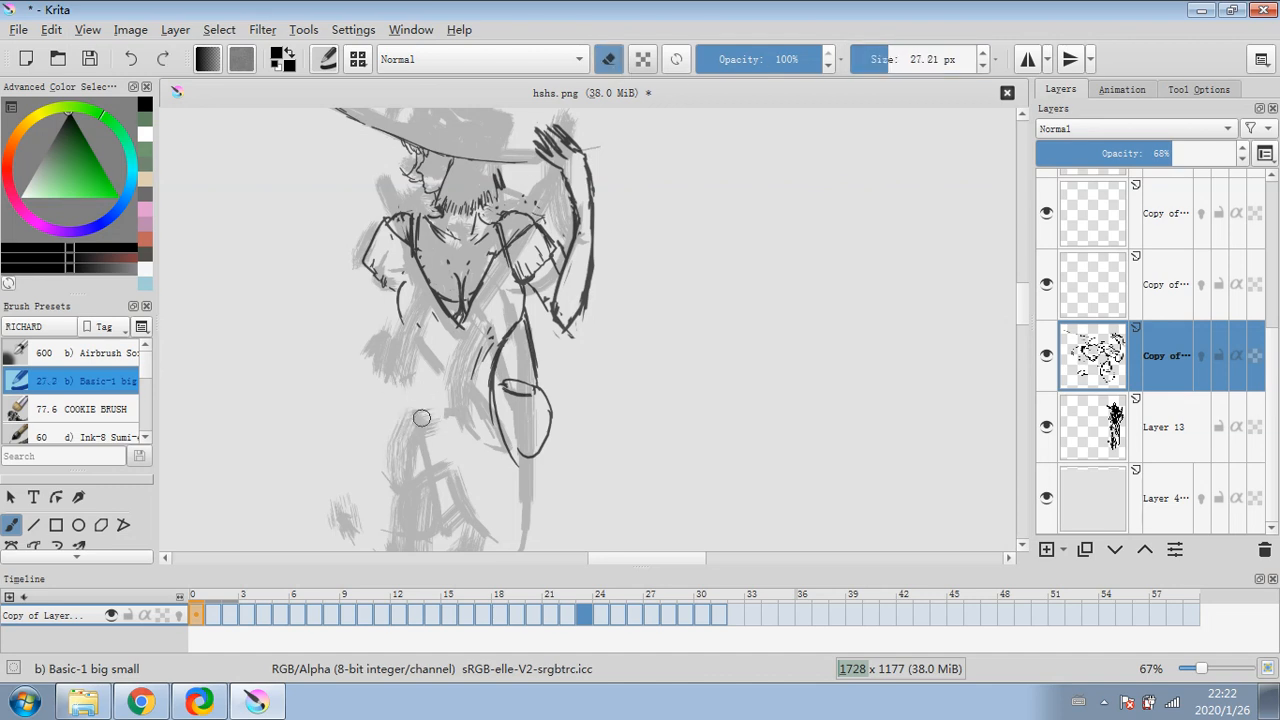
- On Layer 13, paint a gray hand shape at the hip with the Ink-8 Sumi-e brush at 60 px
left_click(1163, 430)
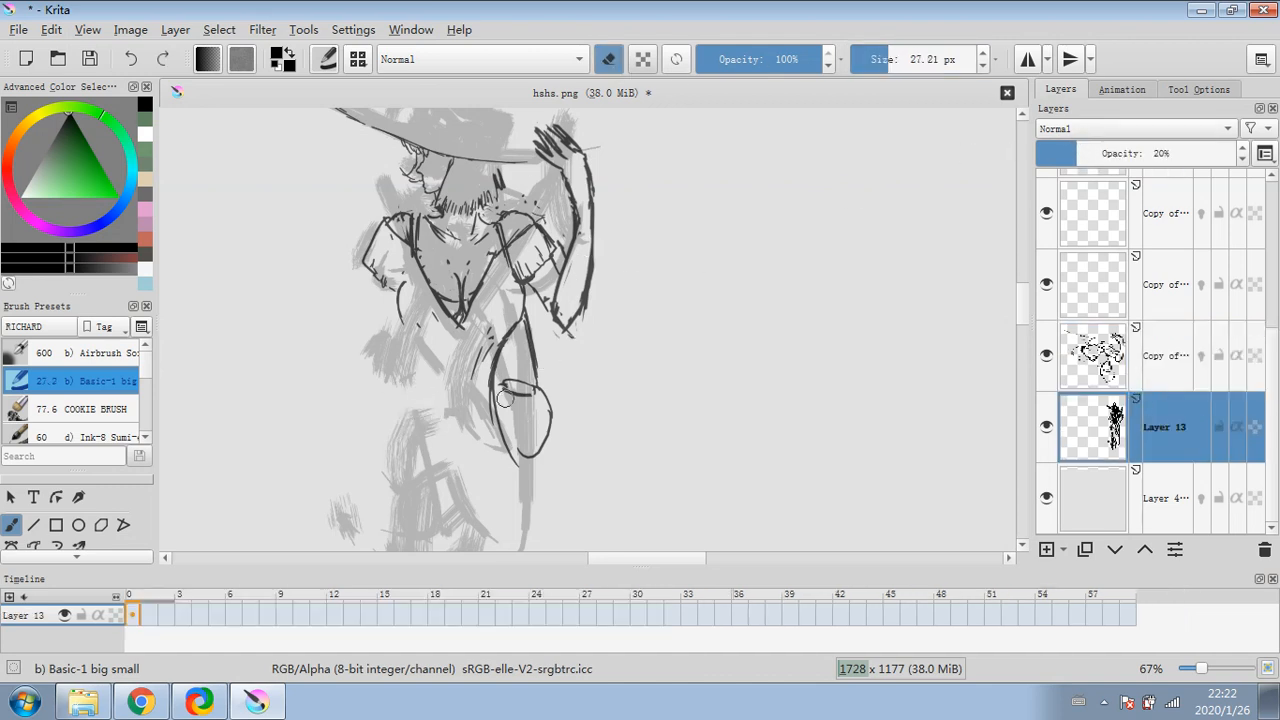
left_click(106, 438)
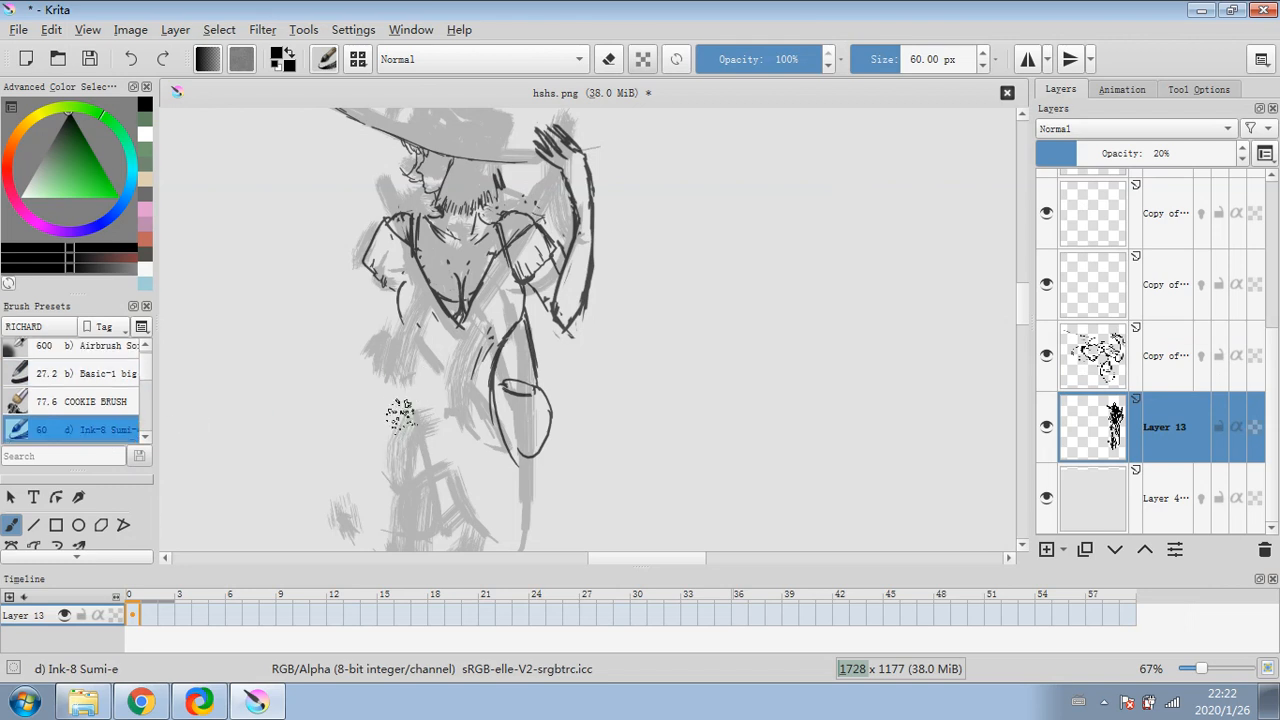
mouse_move(386, 409)
left_mouse_down()
mouse_move(428, 409)
mouse_move(412, 390)
mouse_move(435, 385)
left_mouse_up()
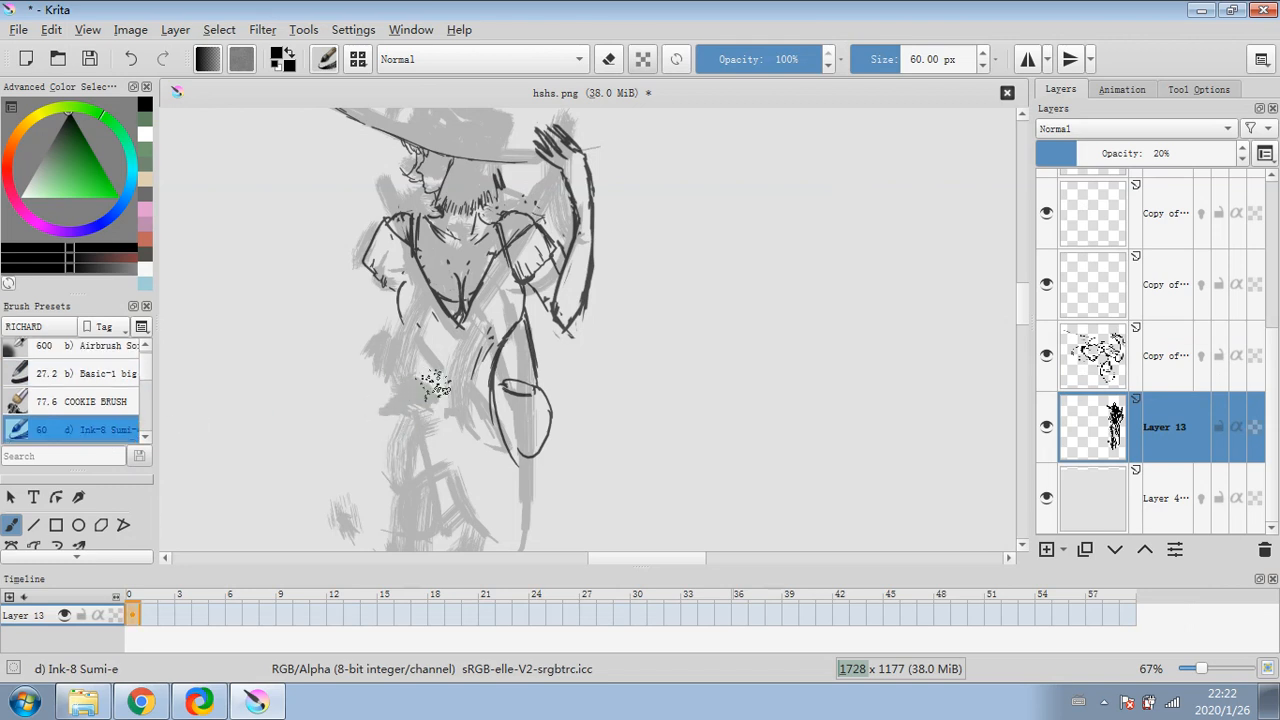
- On the ink layer, outline the fingers and back of the hip hand with the Basic-1 brush at 1.17 px
left_click(1160, 362)
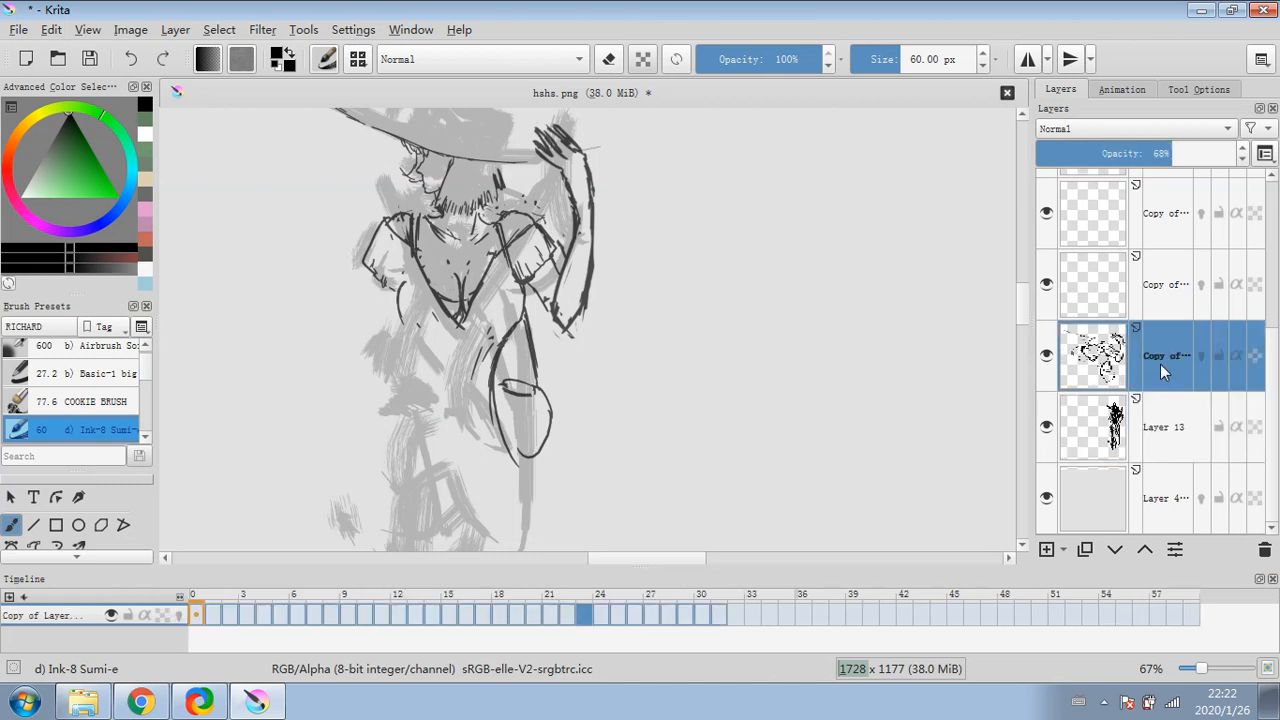
left_click(118, 373)
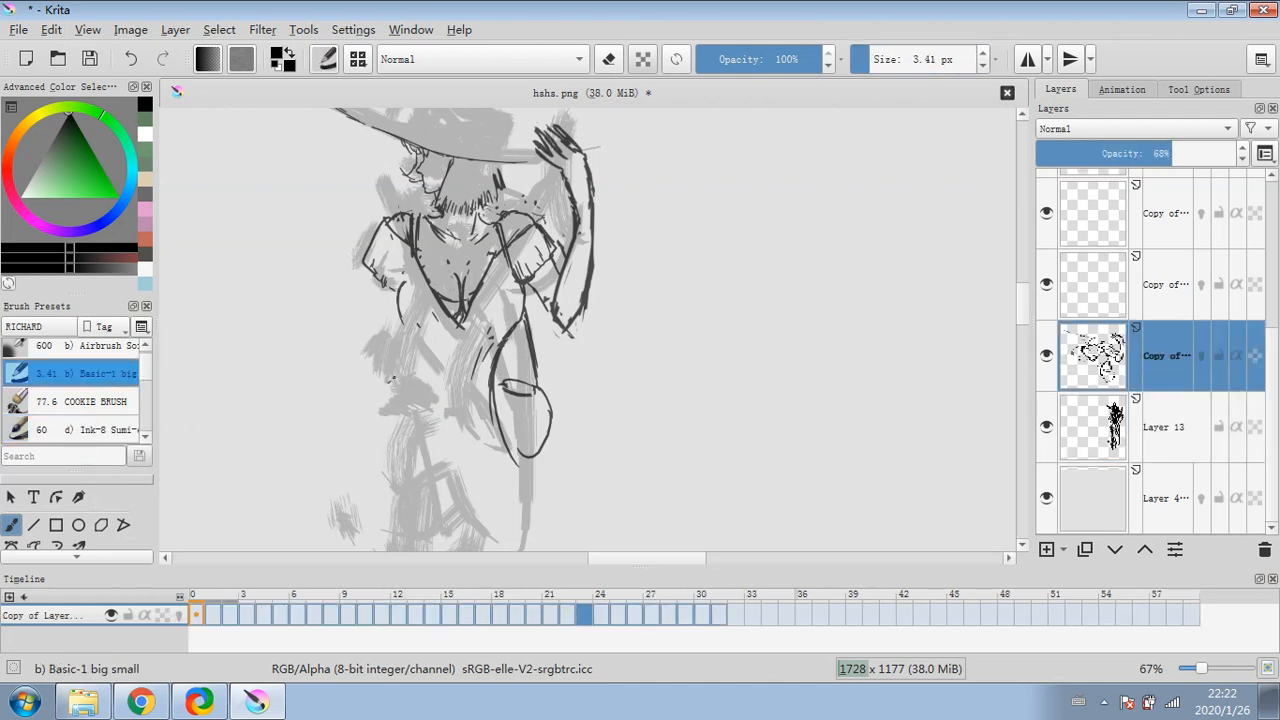
left_click_drag(866, 59, 858, 59)
left_click_drag(421, 385, 434, 393)
mouse_move(410, 396)
left_mouse_down()
mouse_move(428, 404)
mouse_move(419, 411)
left_mouse_up()
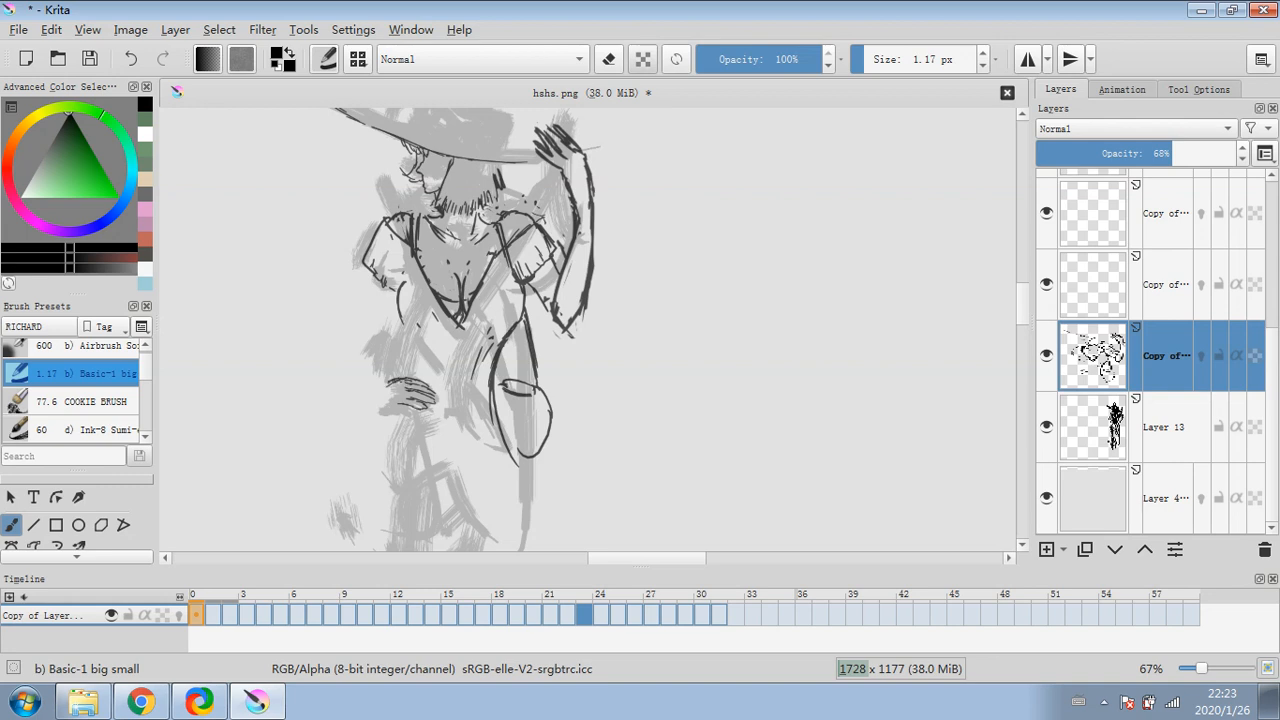
- Erase the rough strokes on the back of the hip hand and redraw its outline and wrist at 0.57 px
left_click(608, 59)
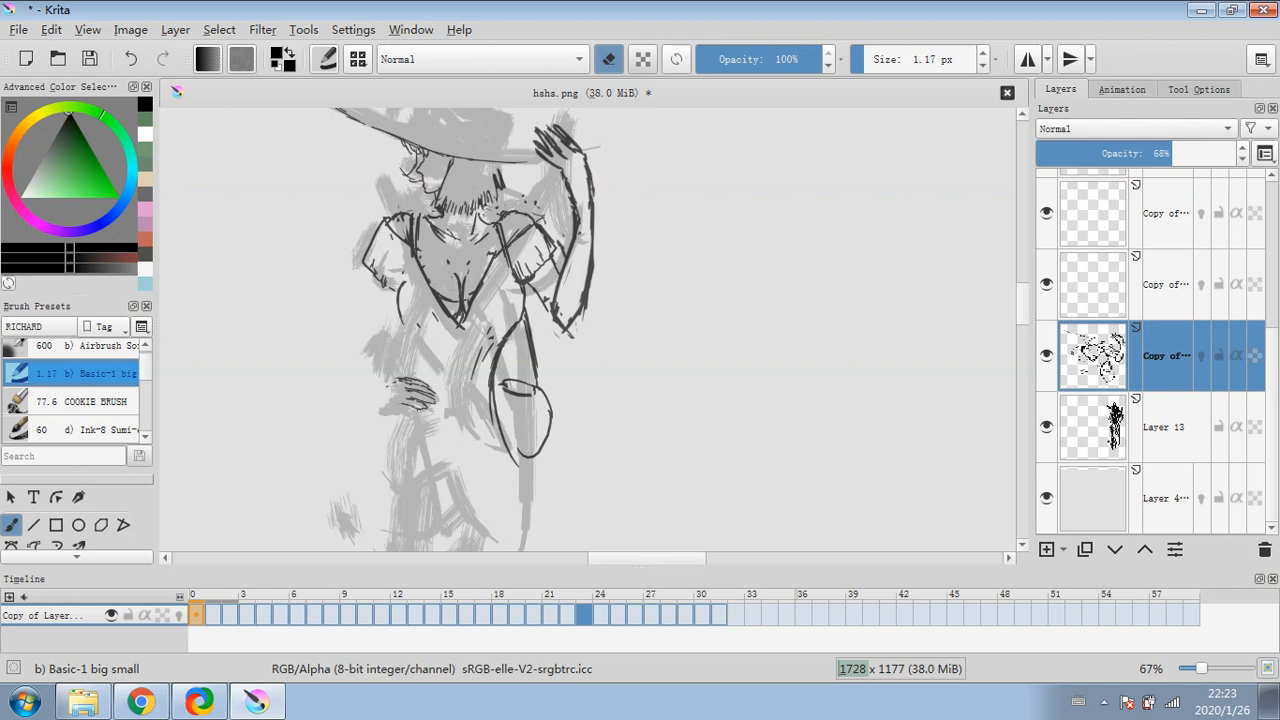
mouse_move(404, 408)
left_mouse_down()
mouse_move(426, 406)
mouse_move(406, 380)
mouse_move(428, 386)
mouse_move(405, 391)
left_mouse_up()
left_click(868, 59)
left_click(611, 59)
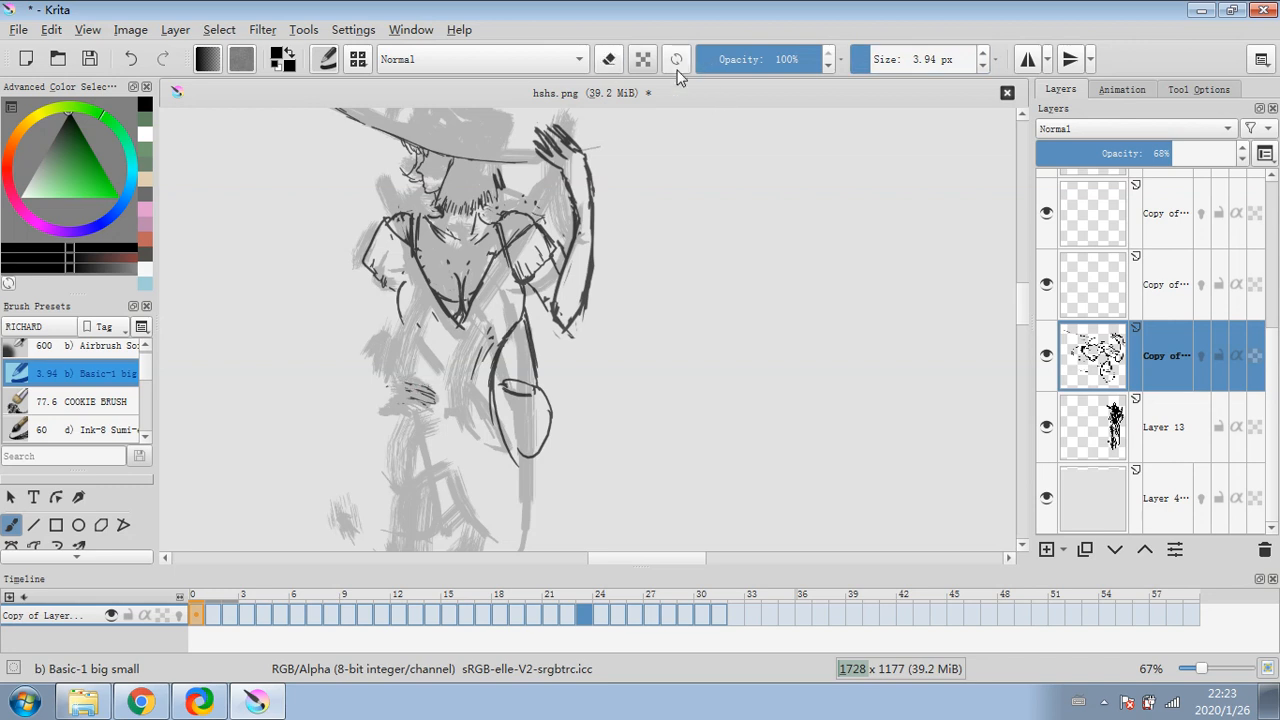
left_click_drag(872, 59, 859, 59)
mouse_move(400, 378)
left_mouse_down()
mouse_move(428, 386)
mouse_move(427, 415)
left_mouse_up()
mouse_move(409, 405)
left_mouse_down()
mouse_move(423, 411)
mouse_move(390, 404)
left_mouse_up()
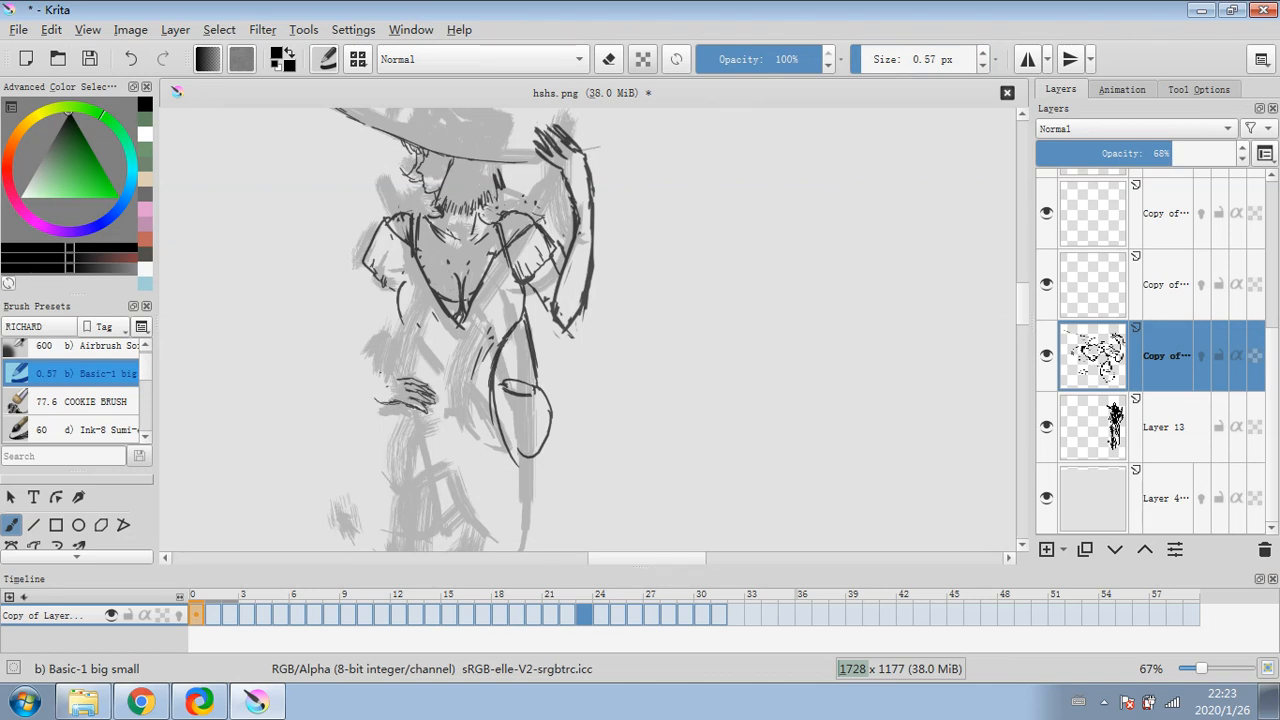
- Ink the upper arm and forearm reaching from the sleeve cuff to the hip hand with the Basic-1 brush at 1.17 px
left_click(871, 59)
left_click(855, 59)
mouse_move(370, 272)
left_mouse_down()
mouse_move(352, 316)
mouse_move(384, 318)
mouse_move(376, 334)
mouse_move(358, 310)
mouse_move(352, 326)
mouse_move(375, 328)
left_mouse_up()
left_click(865, 59)
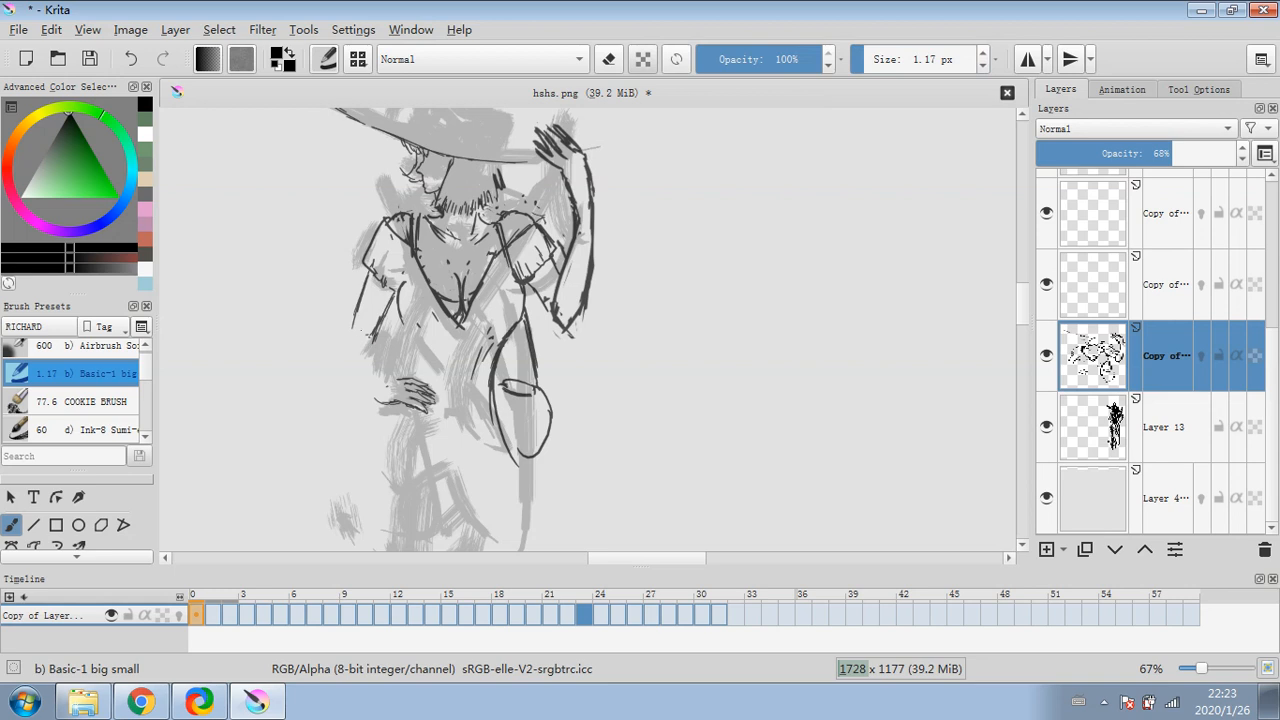
left_click_drag(366, 330, 353, 364)
mouse_move(372, 282)
left_mouse_down()
mouse_move(342, 348)
mouse_move(410, 416)
left_mouse_up()
- Erase the inked arm below the sleeve cuff and the hip hand outline at 9.34 px
left_click(608, 59)
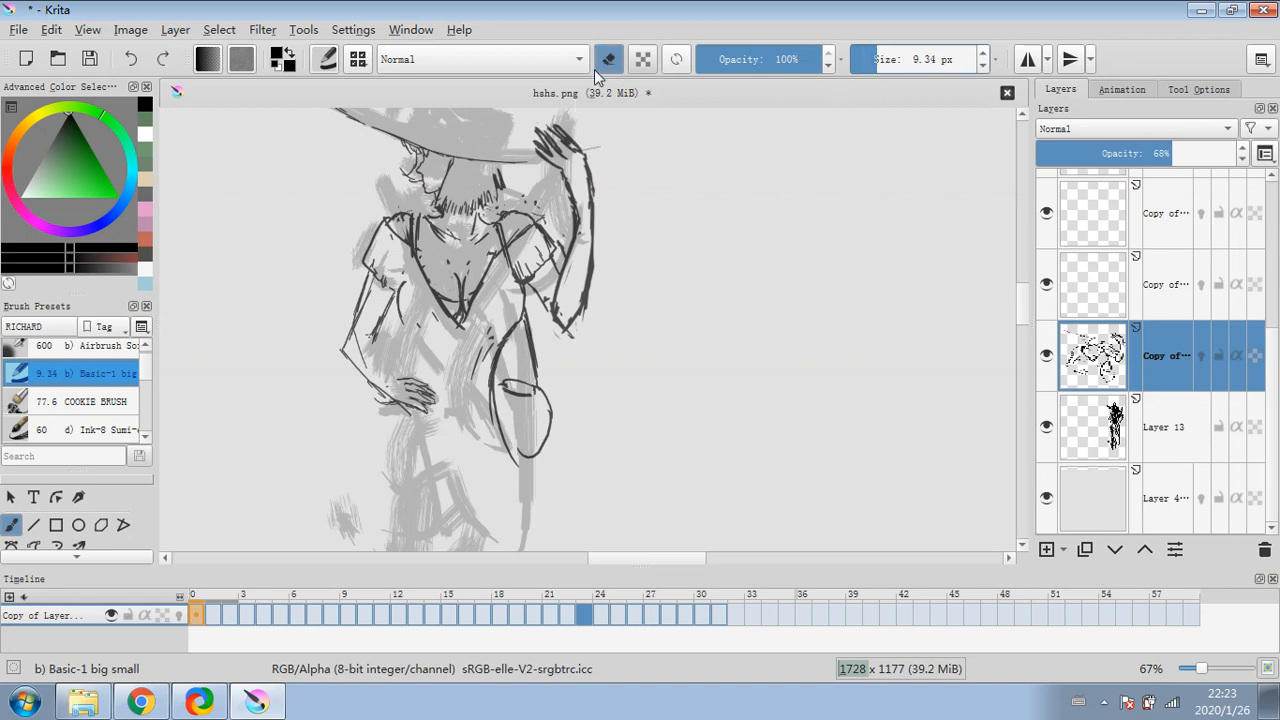
mouse_move(384, 367)
left_mouse_down()
mouse_move(420, 395)
mouse_move(400, 405)
mouse_move(393, 379)
mouse_move(402, 400)
left_mouse_up()
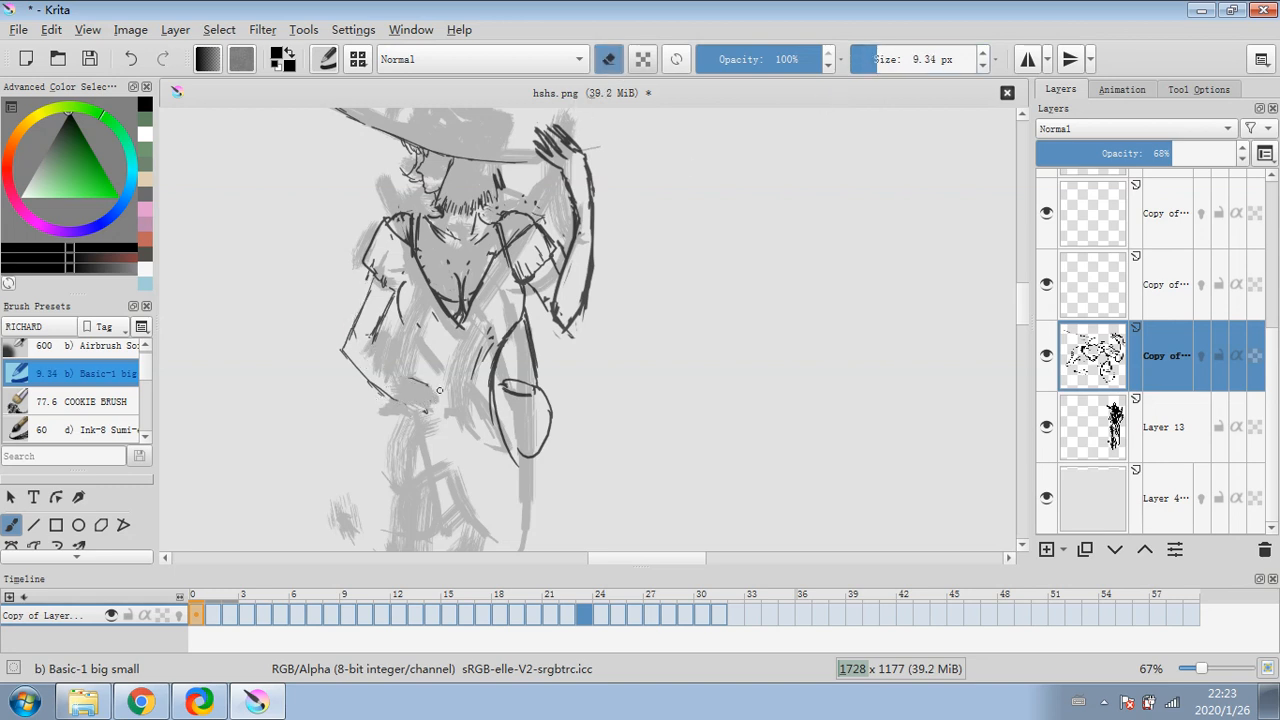
mouse_move(382, 310)
left_mouse_down()
mouse_move(365, 295)
mouse_move(343, 355)
mouse_move(396, 400)
left_mouse_up()
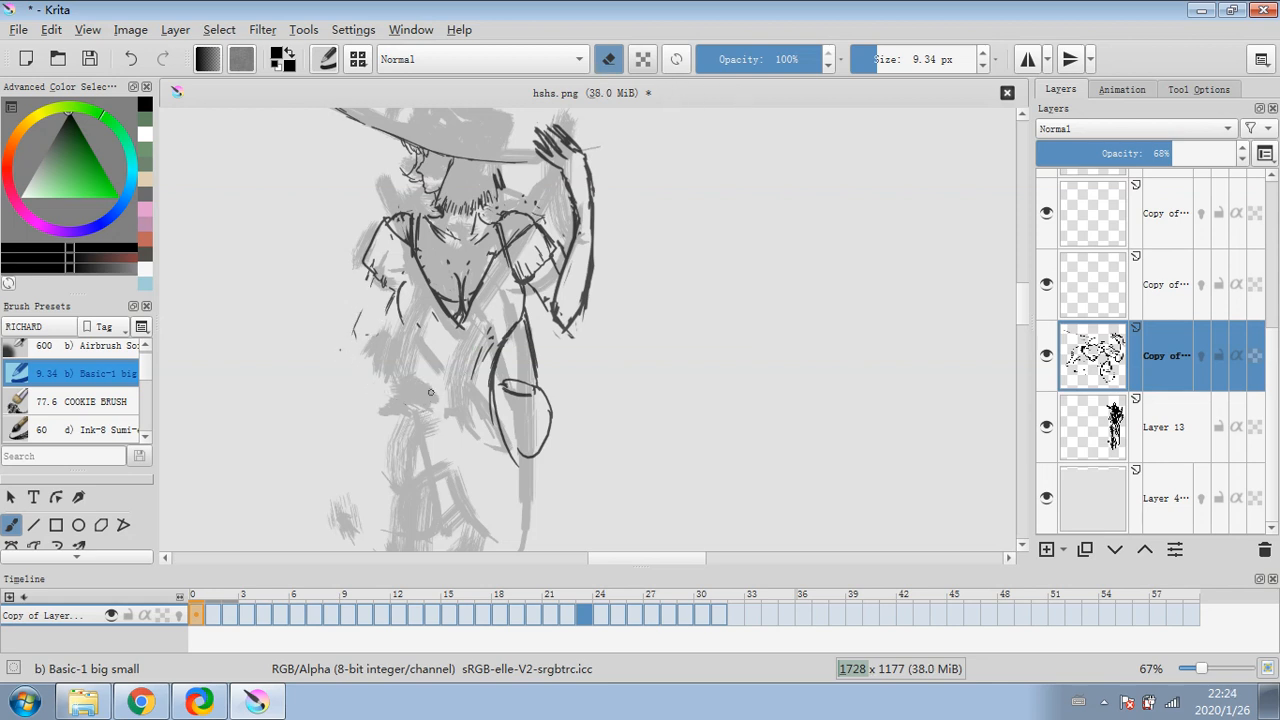
left_click_drag(384, 307, 356, 313)
left_click(608, 59)
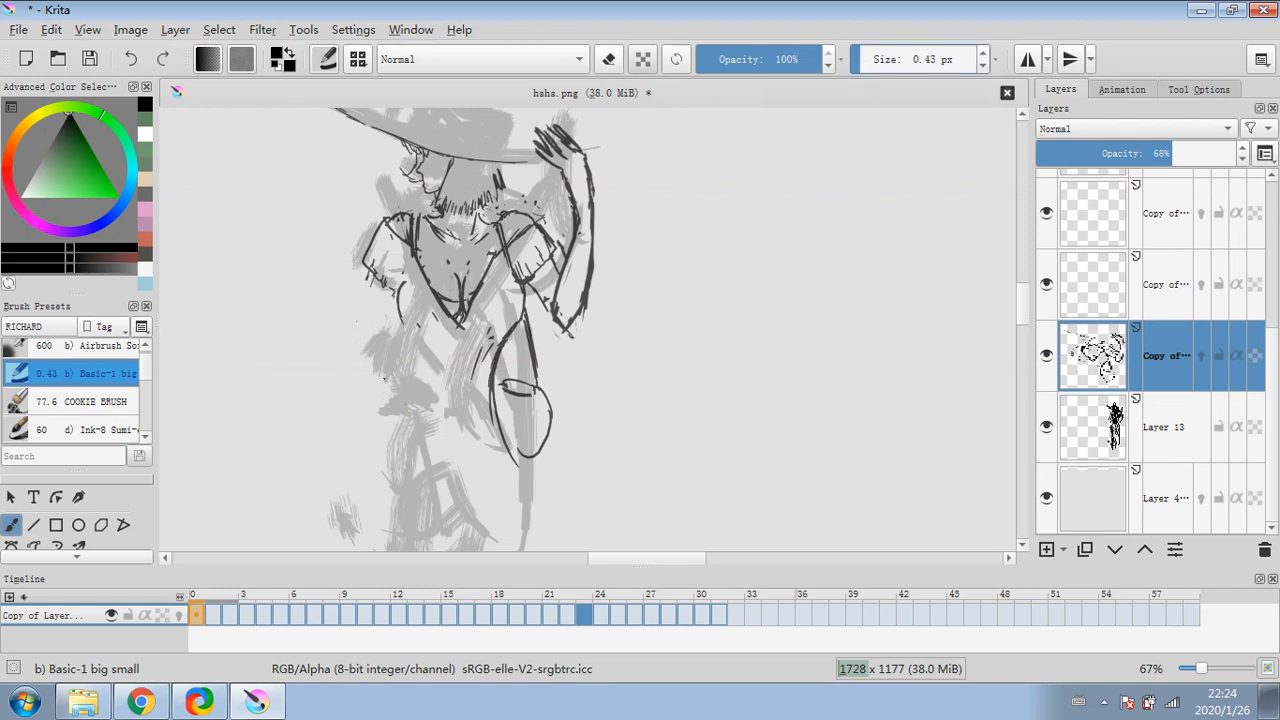
left_click_drag(387, 397, 426, 386)
left_click_drag(384, 407, 426, 399)
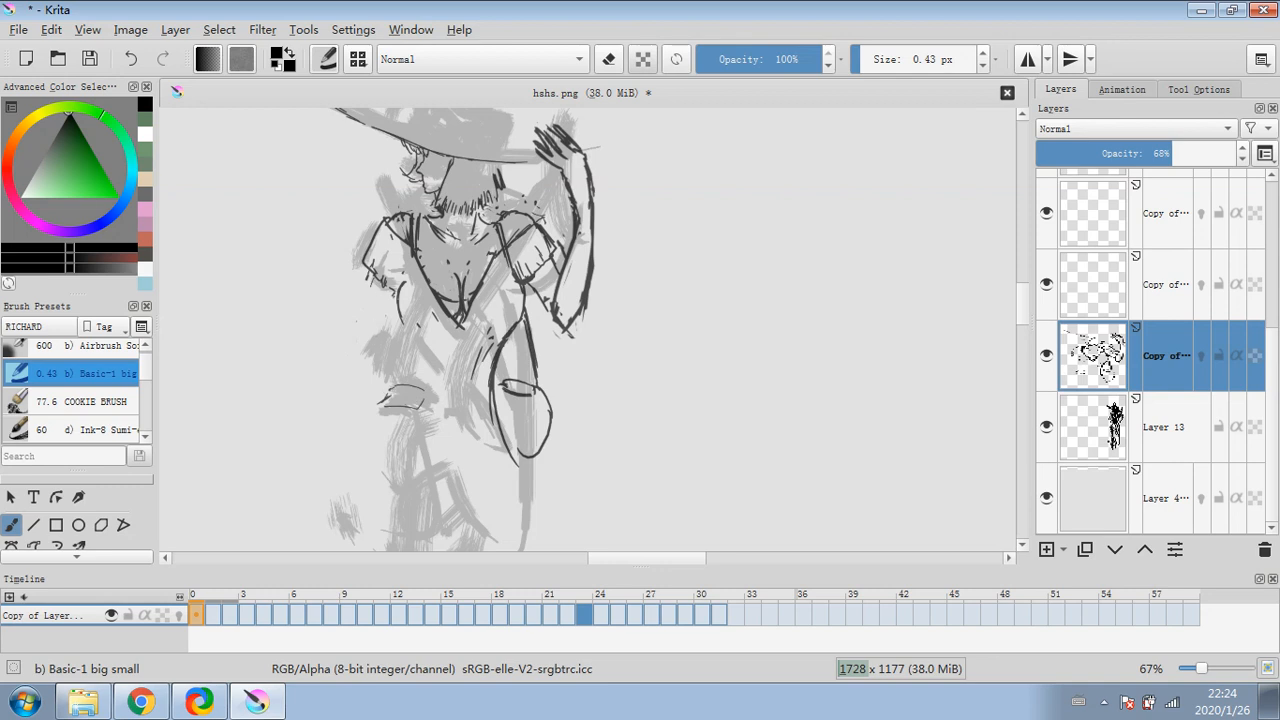
left_click(140, 64)
left_click(140, 64)
left_click(141, 65)
left_click_drag(380, 277, 347, 347)
left_click(131, 60)
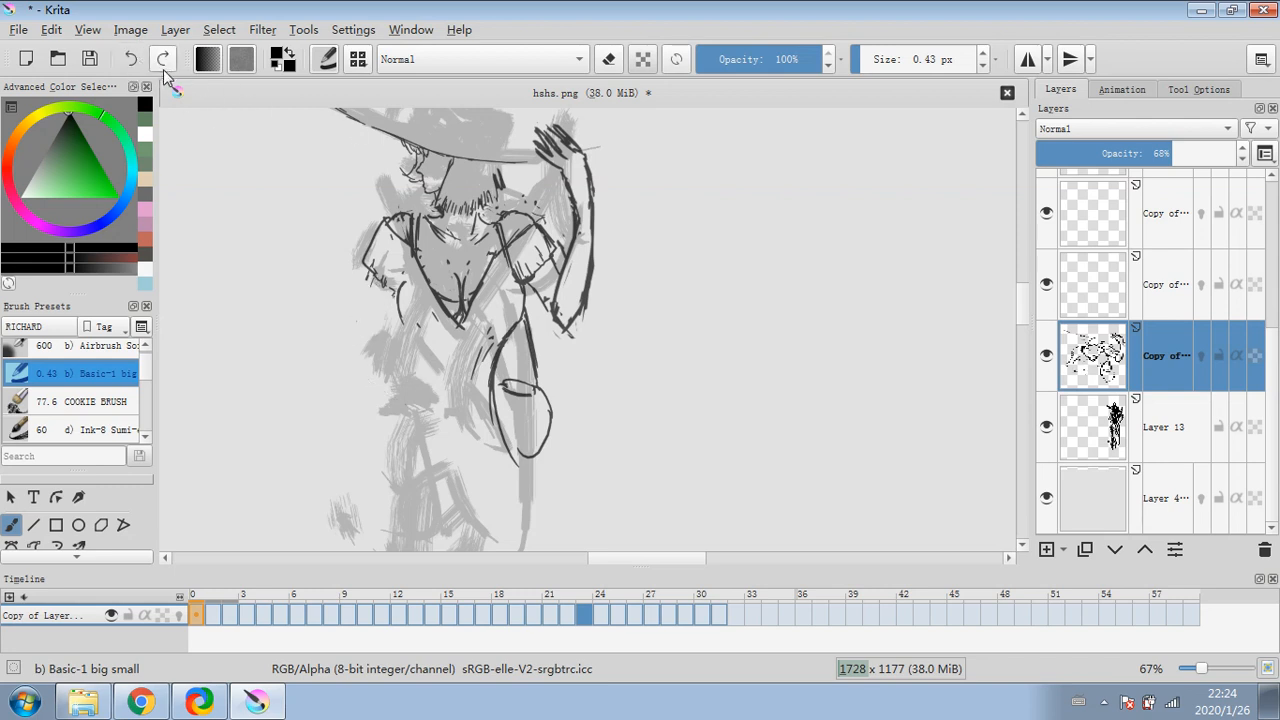
- Sketch the bent arm from the sleeve cuff through the elbow and forearm to the hip hand at 0.43 px
mouse_move(374, 283)
left_mouse_down()
mouse_move(324, 353)
mouse_move(394, 397)
left_mouse_up()
mouse_move(326, 355)
left_mouse_down()
mouse_move(349, 346)
mouse_move(367, 363)
left_mouse_up()
mouse_move(326, 355)
left_mouse_down()
mouse_move(346, 381)
mouse_move(407, 395)
mouse_move(367, 389)
mouse_move(362, 378)
mouse_move(382, 372)
mouse_move(396, 405)
mouse_move(440, 424)
mouse_move(440, 396)
mouse_move(416, 414)
left_mouse_up()
mouse_move(416, 398)
left_mouse_down()
mouse_move(428, 420)
mouse_move(452, 384)
mouse_move(440, 414)
left_mouse_up()
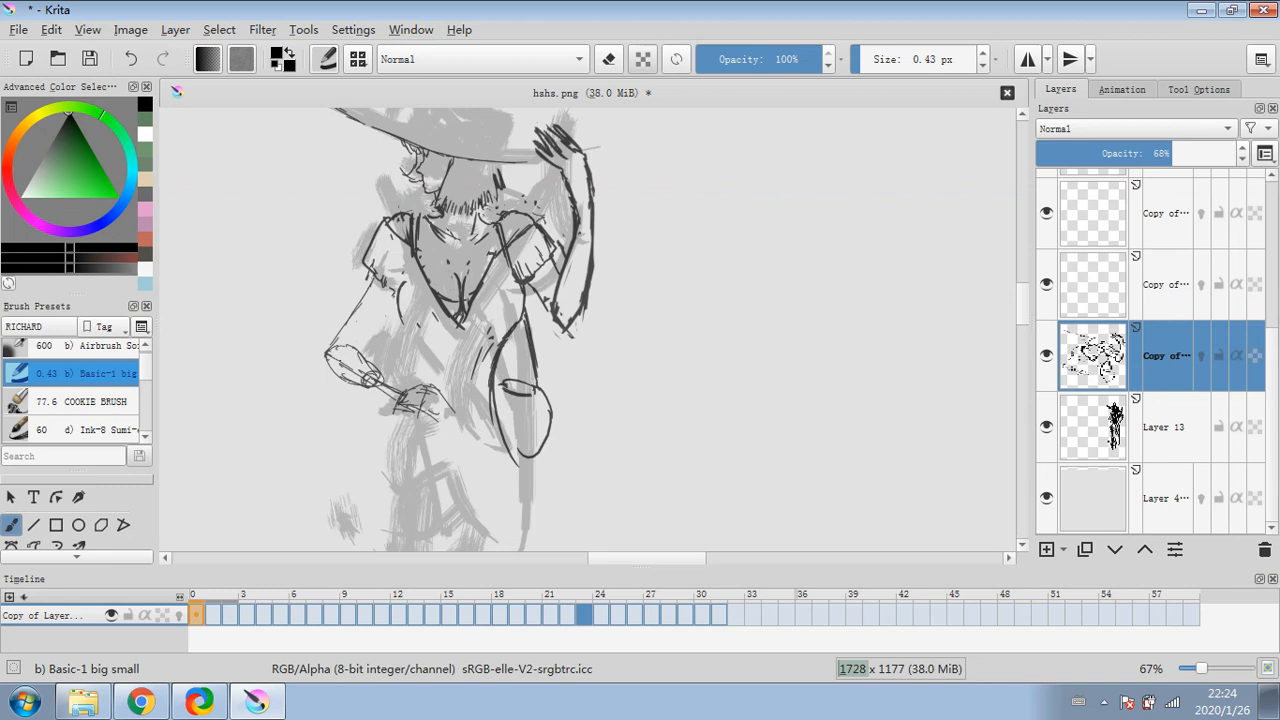
mouse_move(338, 348)
left_mouse_down()
mouse_move(318, 372)
mouse_move(346, 335)
left_mouse_up()
left_click_drag(366, 262, 332, 334)
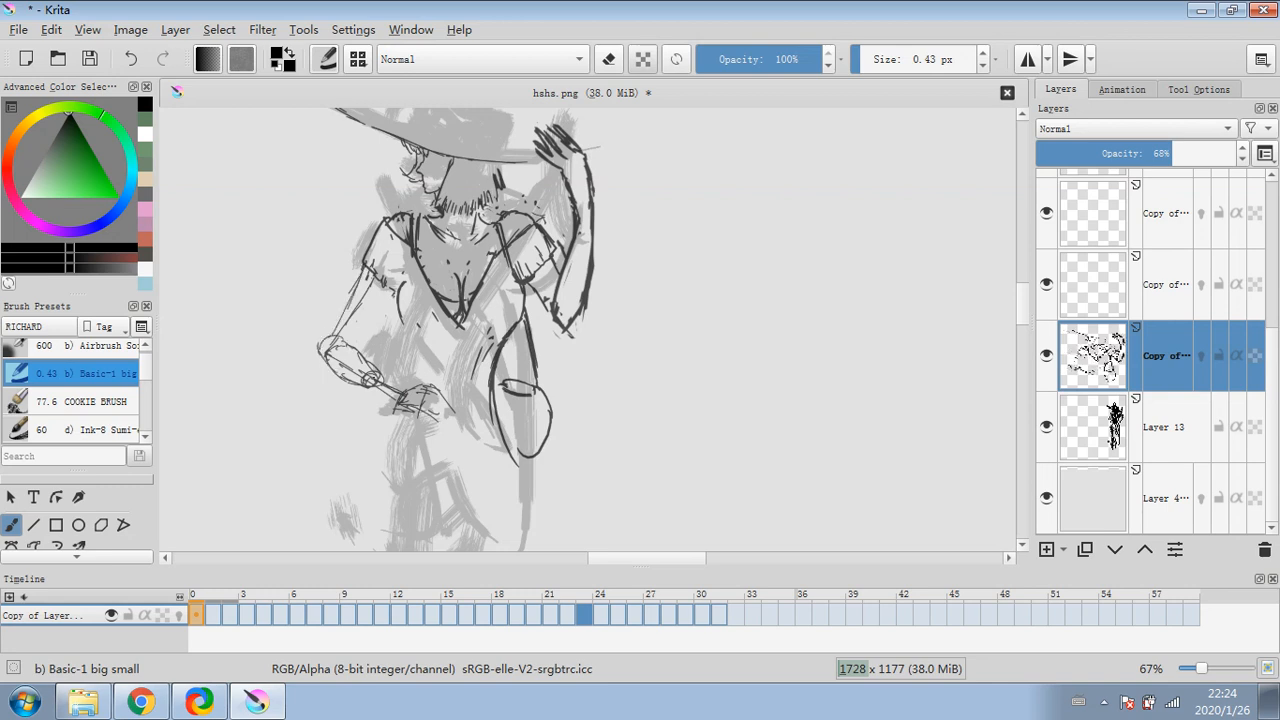
mouse_move(380, 382)
left_mouse_down()
mouse_move(358, 336)
mouse_move(336, 330)
mouse_move(360, 380)
left_mouse_up()
- Erase the rough construction lines around the elbow and forearm at 6.65 px
left_click(609, 59)
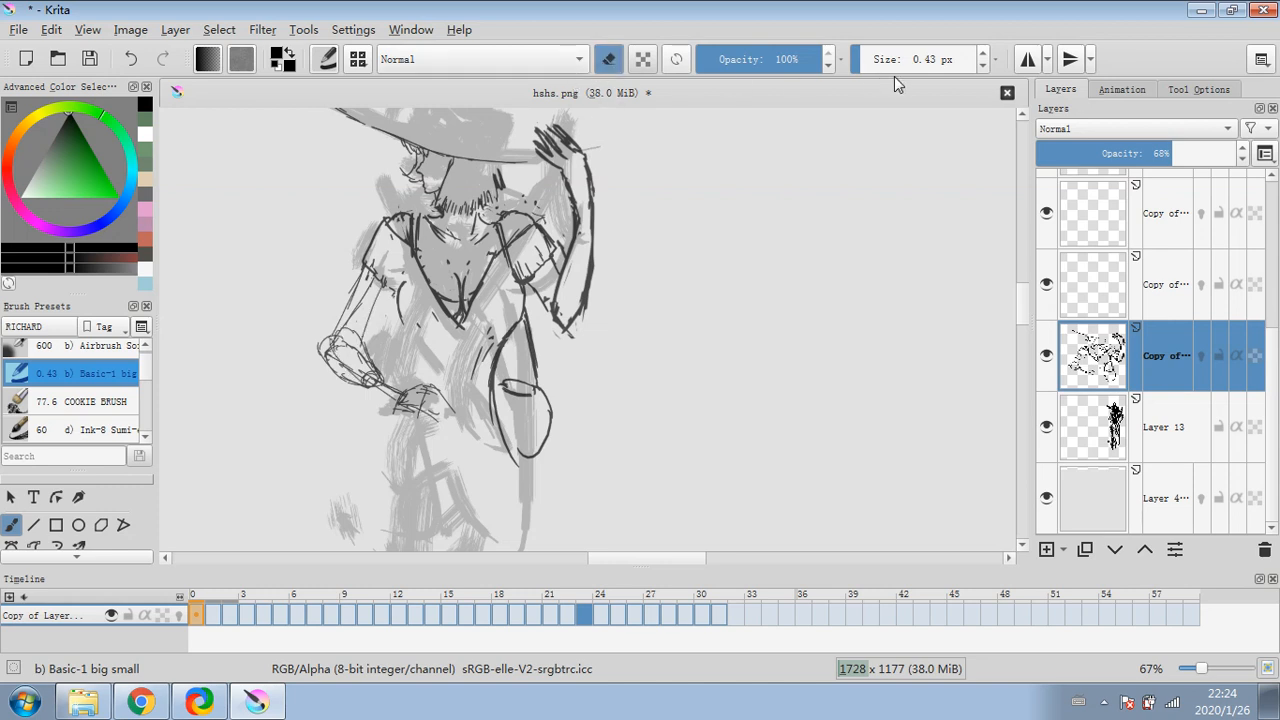
mouse_move(326, 350)
left_mouse_down()
mouse_move(340, 380)
mouse_move(348, 344)
mouse_move(364, 360)
left_mouse_up()
left_click_drag(357, 291, 369, 282)
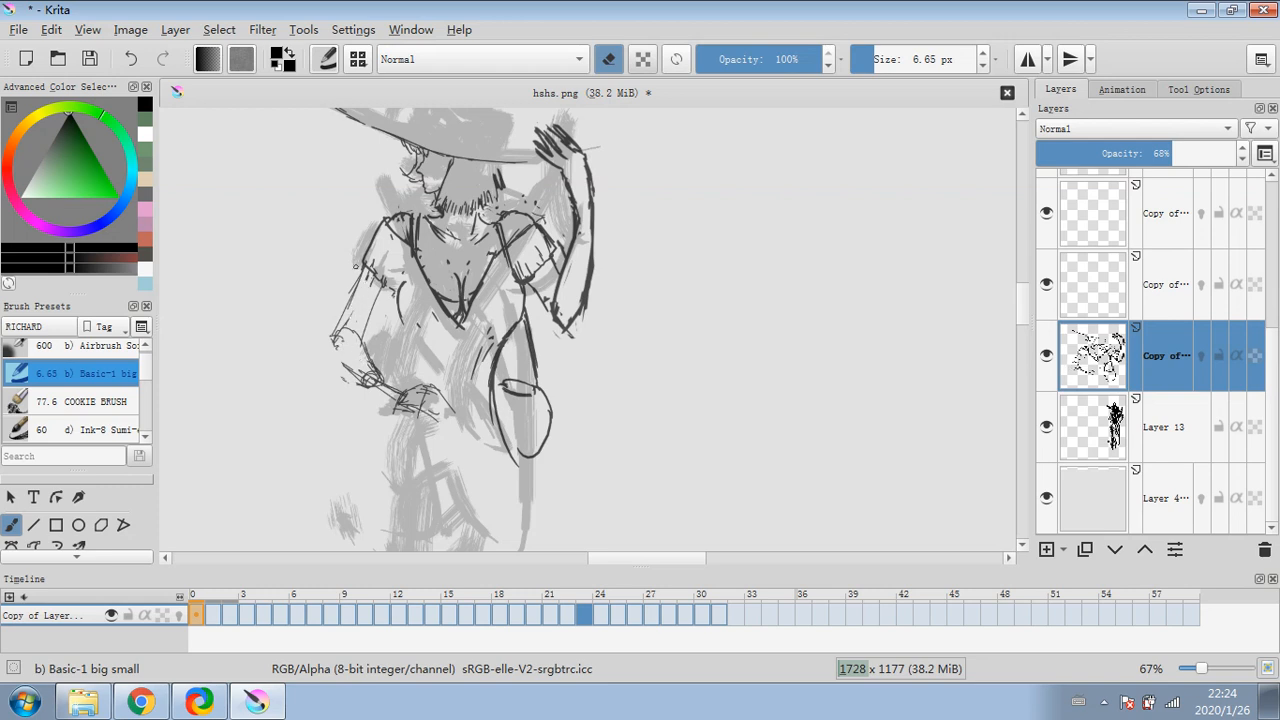
mouse_move(362, 386)
left_mouse_down()
mouse_move(386, 360)
mouse_move(352, 376)
mouse_move(350, 364)
left_mouse_up()
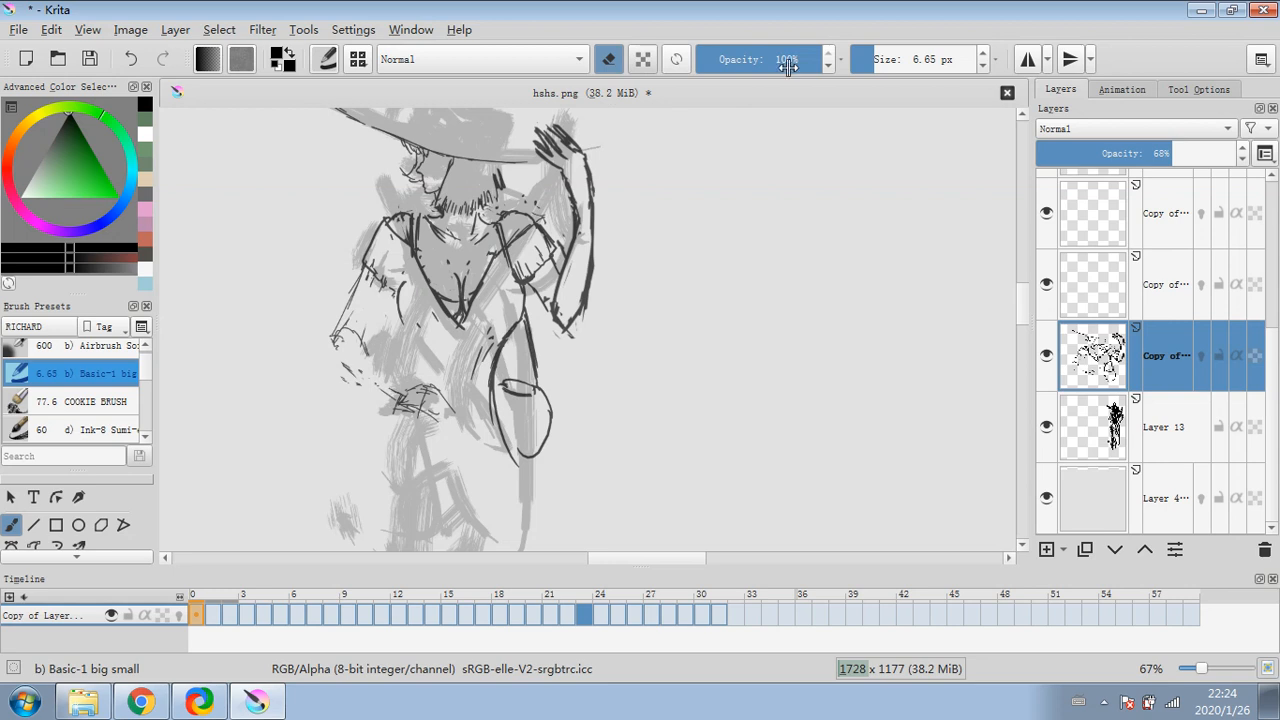
left_click(610, 62)
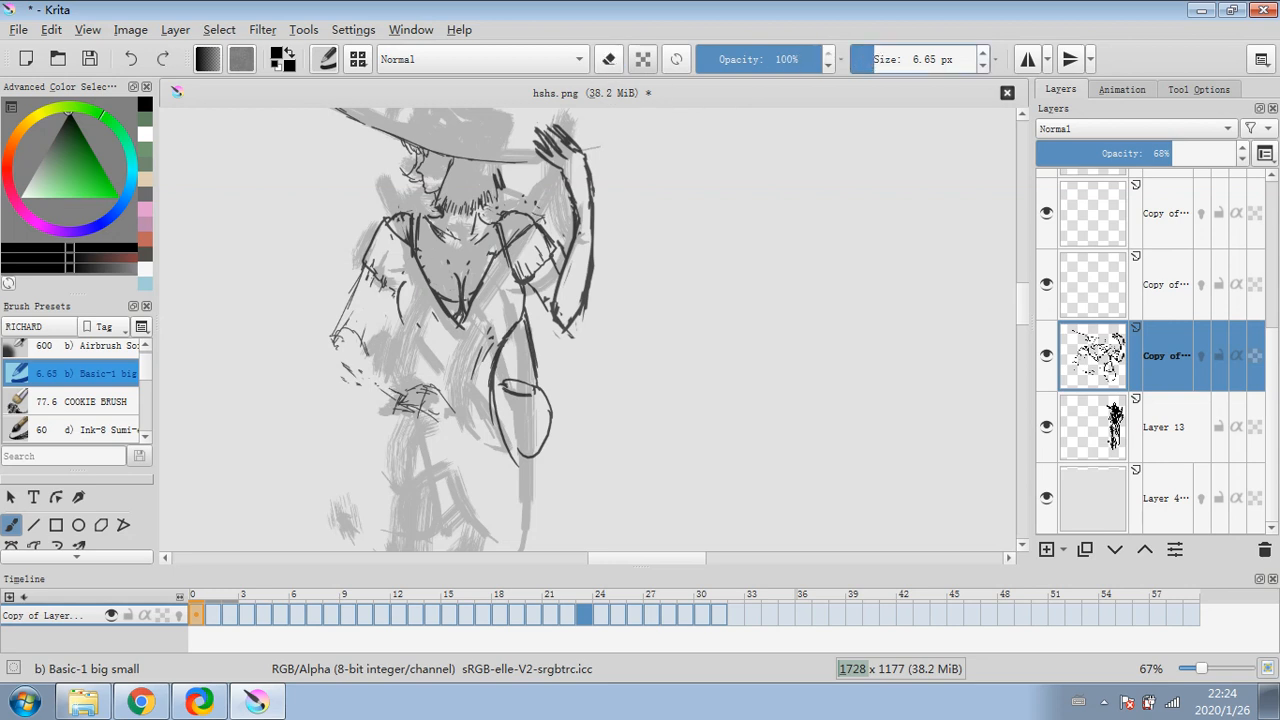
- Redraw the upper arm, elbow and forearm contours and add the hip hand's fingers at 0.74 px
left_click(861, 57)
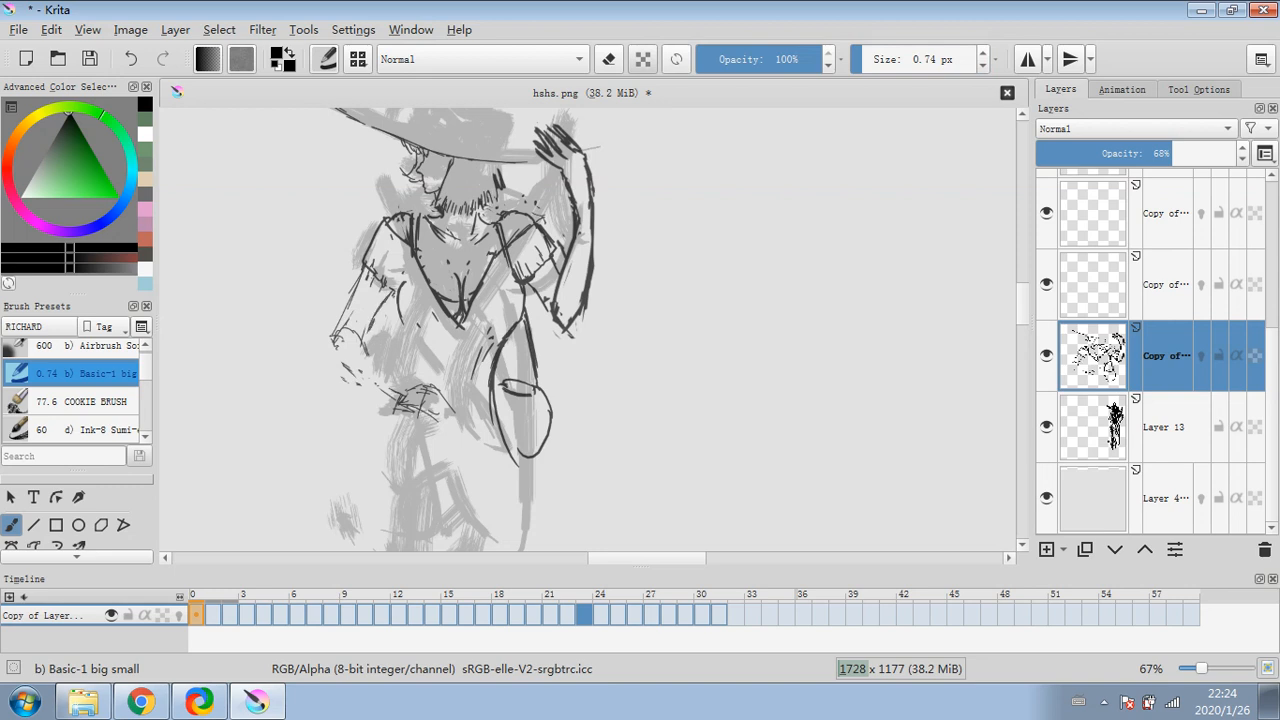
mouse_move(367, 267)
left_mouse_down()
mouse_move(341, 326)
mouse_move(386, 378)
left_mouse_up()
mouse_move(340, 326)
left_mouse_down()
mouse_move(338, 350)
mouse_move(370, 386)
mouse_move(360, 398)
mouse_move(441, 393)
left_mouse_up()
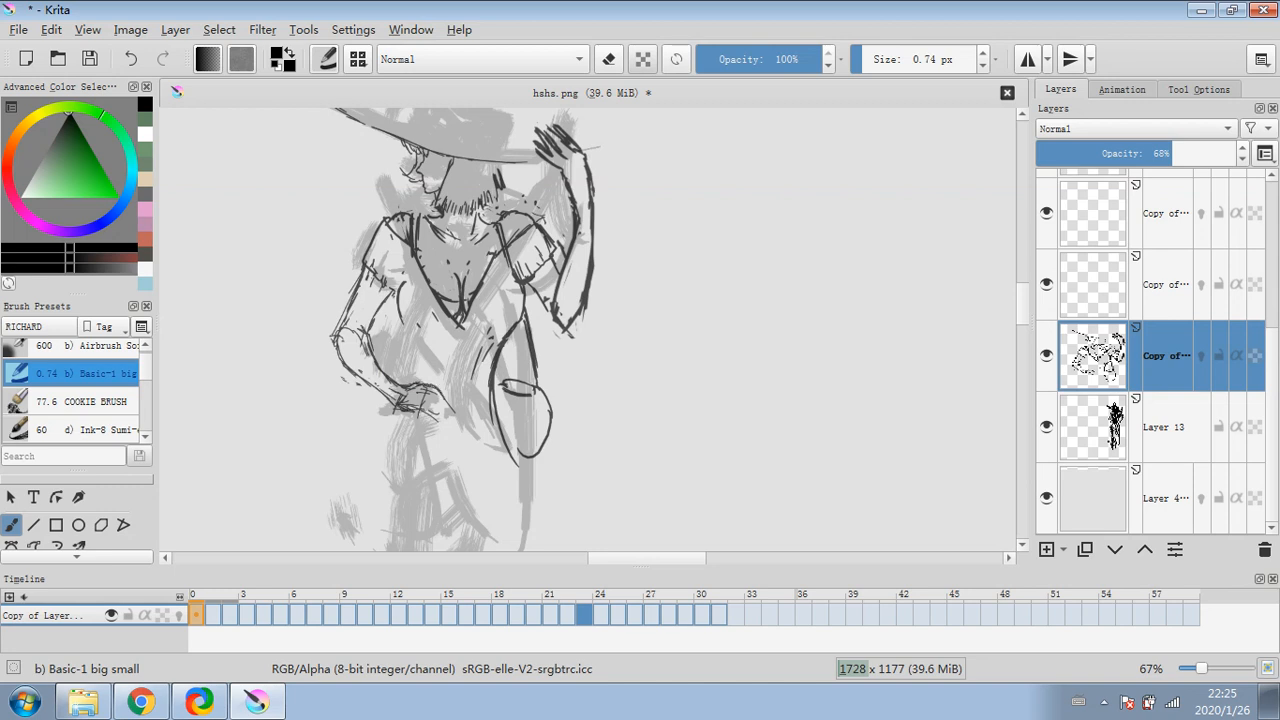
mouse_move(425, 413)
left_mouse_down()
mouse_move(437, 431)
mouse_move(453, 405)
left_mouse_up()
left_click_drag(437, 409, 455, 391)
- Erase the outer elbow contour, the stray forearm and wrist lines and the fingers at 4.53 px
key("e")
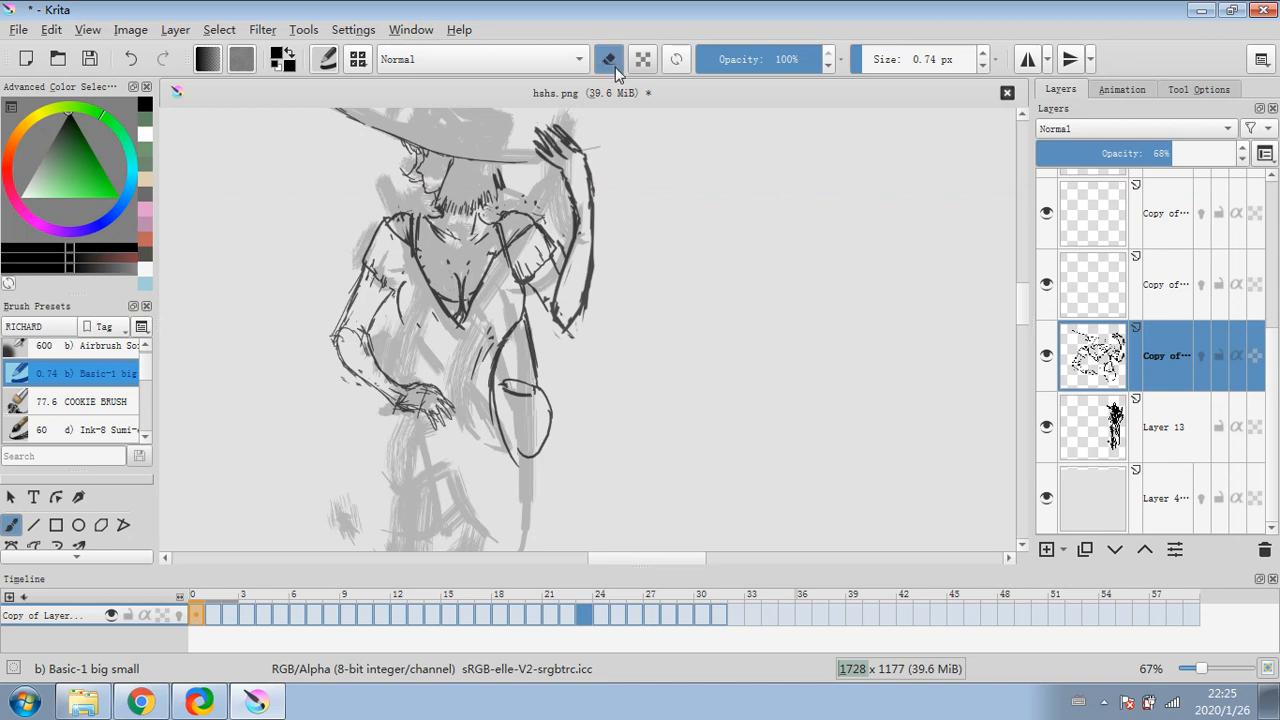
mouse_move(418, 404)
left_mouse_down()
mouse_move(394, 394)
mouse_move(426, 388)
mouse_move(374, 384)
left_mouse_up()
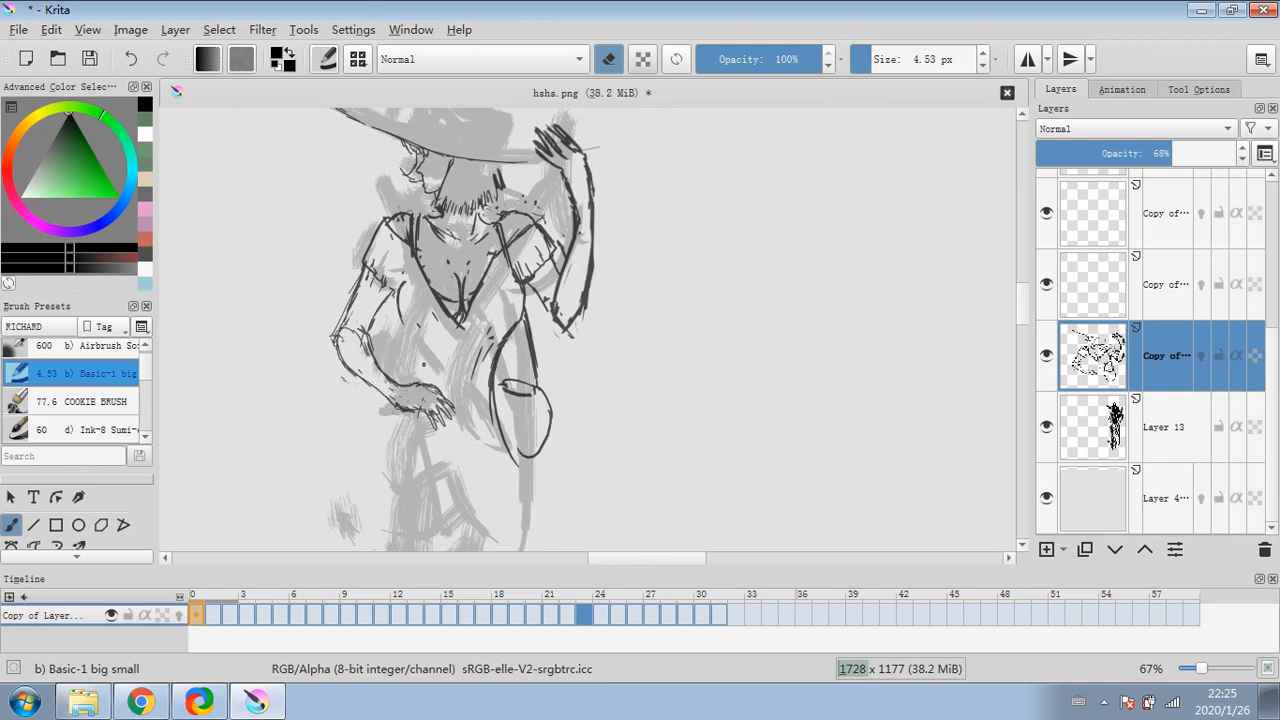
left_click_drag(366, 338, 360, 356)
mouse_move(337, 341)
left_mouse_down()
mouse_move(356, 278)
mouse_move(334, 324)
left_mouse_up()
mouse_move(341, 377)
left_mouse_down()
mouse_move(428, 387)
mouse_move(437, 428)
mouse_move(440, 405)
mouse_move(447, 414)
mouse_move(438, 402)
mouse_move(414, 410)
left_mouse_up()
- Redraw the outer elbow and the underside of the forearm with fine strokes at 0.43 px
left_click_drag(888, 63, 859, 60)
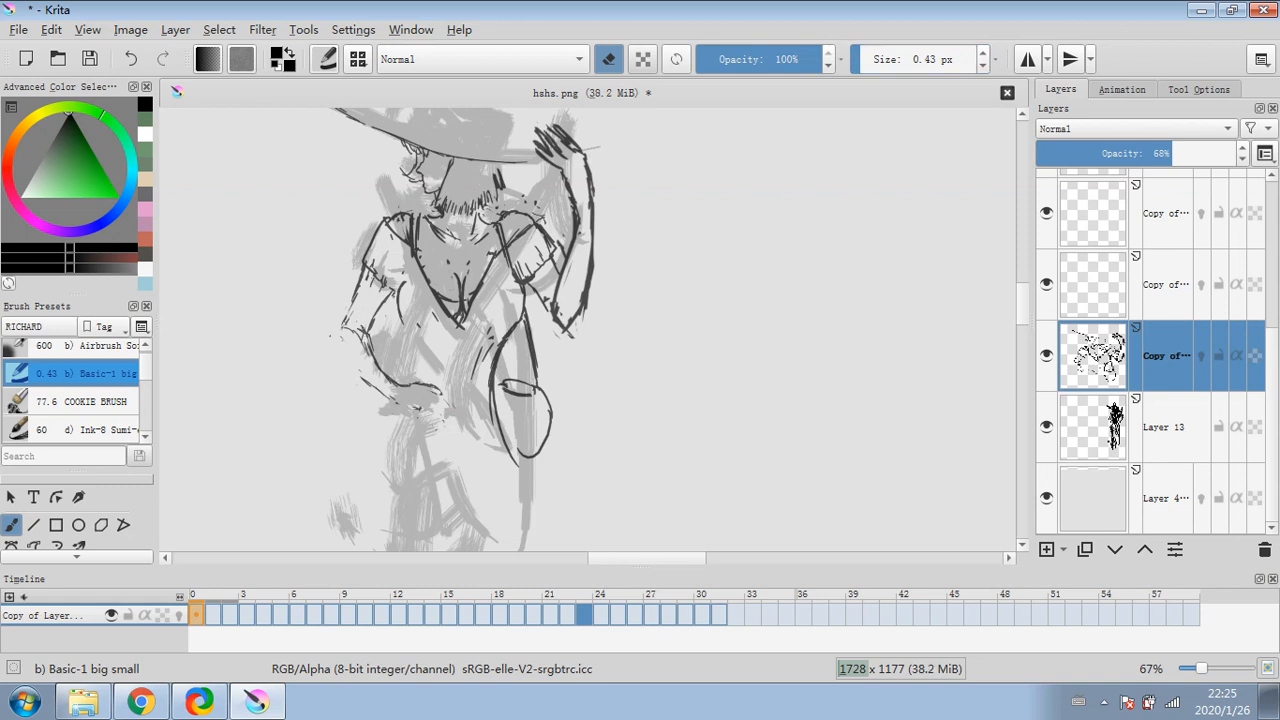
left_click(607, 61)
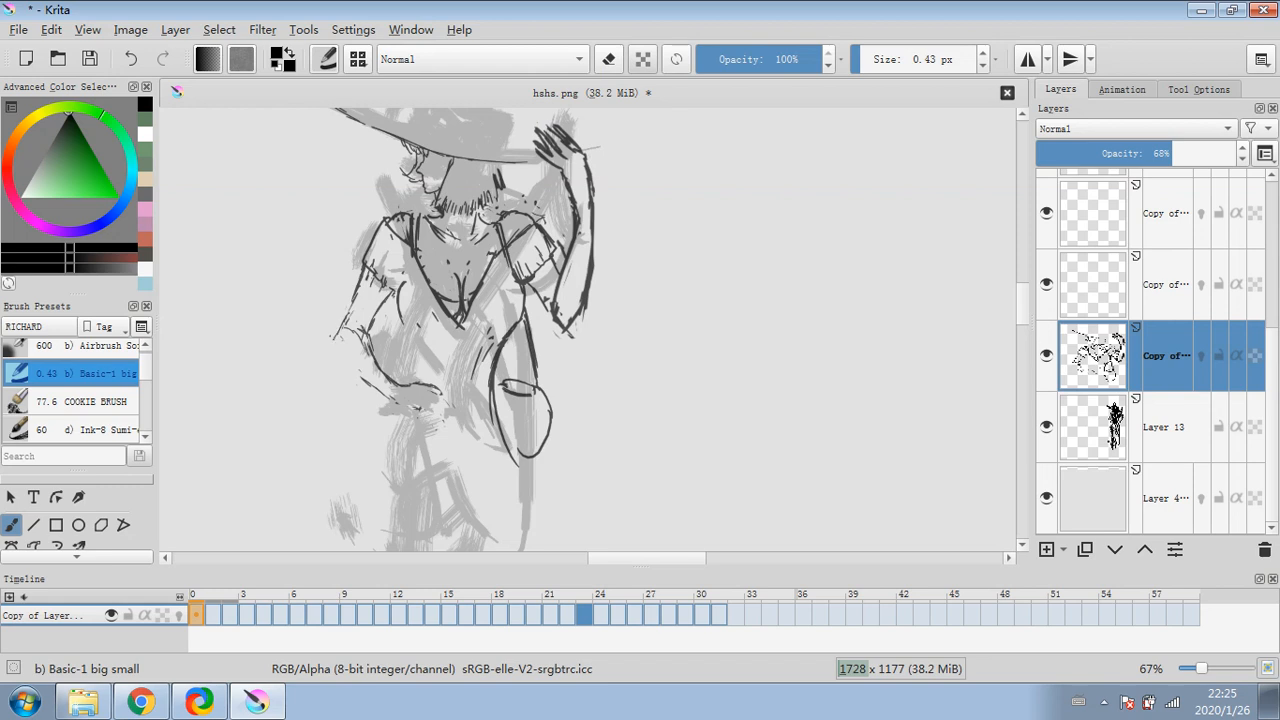
left_click_drag(330, 353, 391, 407)
left_click_drag(345, 369, 389, 407)
mouse_move(336, 347)
left_mouse_down()
mouse_move(330, 360)
mouse_move(330, 349)
mouse_move(389, 403)
left_mouse_up()
left_click_drag(343, 351, 333, 367)
left_click_drag(339, 335, 341, 367)
- Outline the back of the hip hand and draw its fingers at 0.43 px
left_click(607, 61)
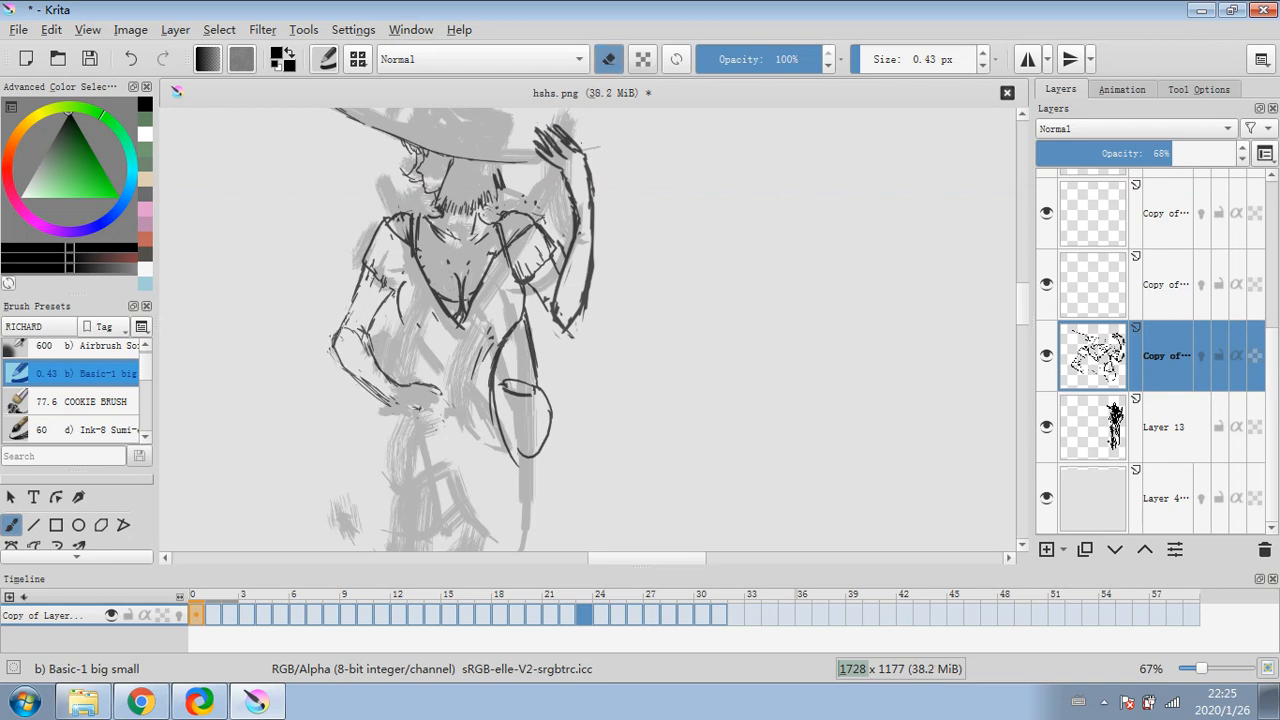
key("e")
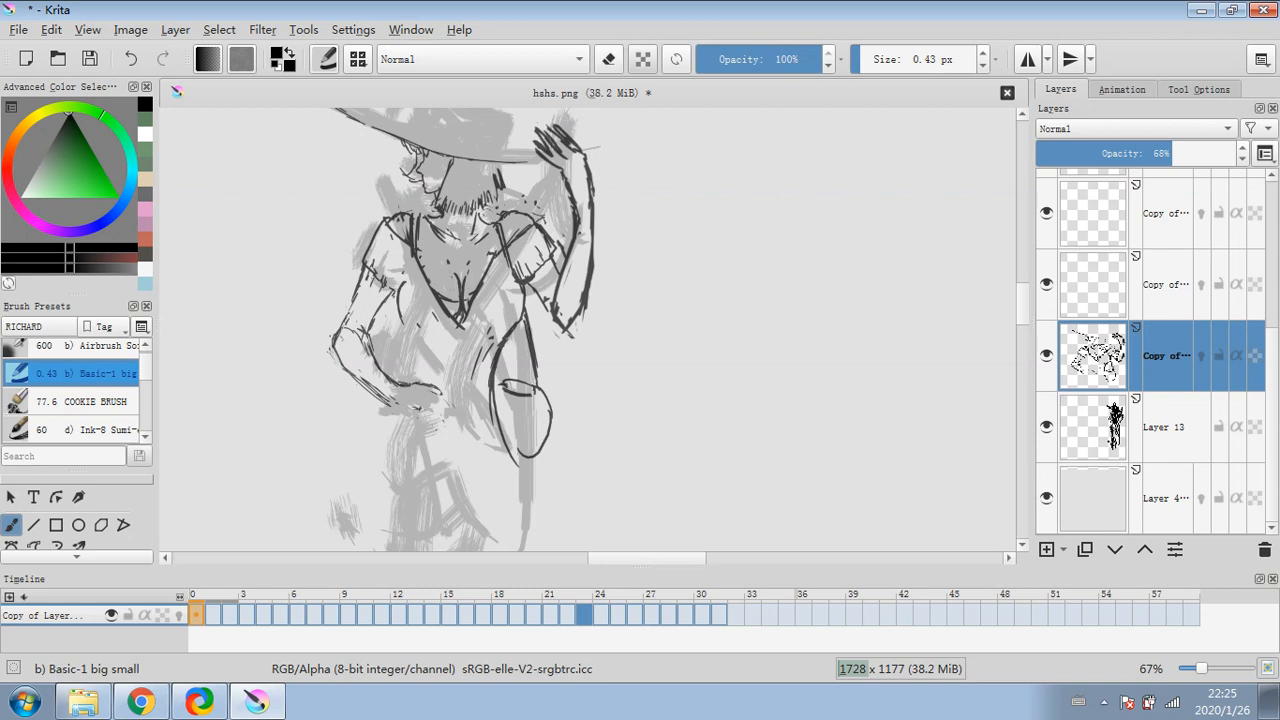
left_click(608, 60)
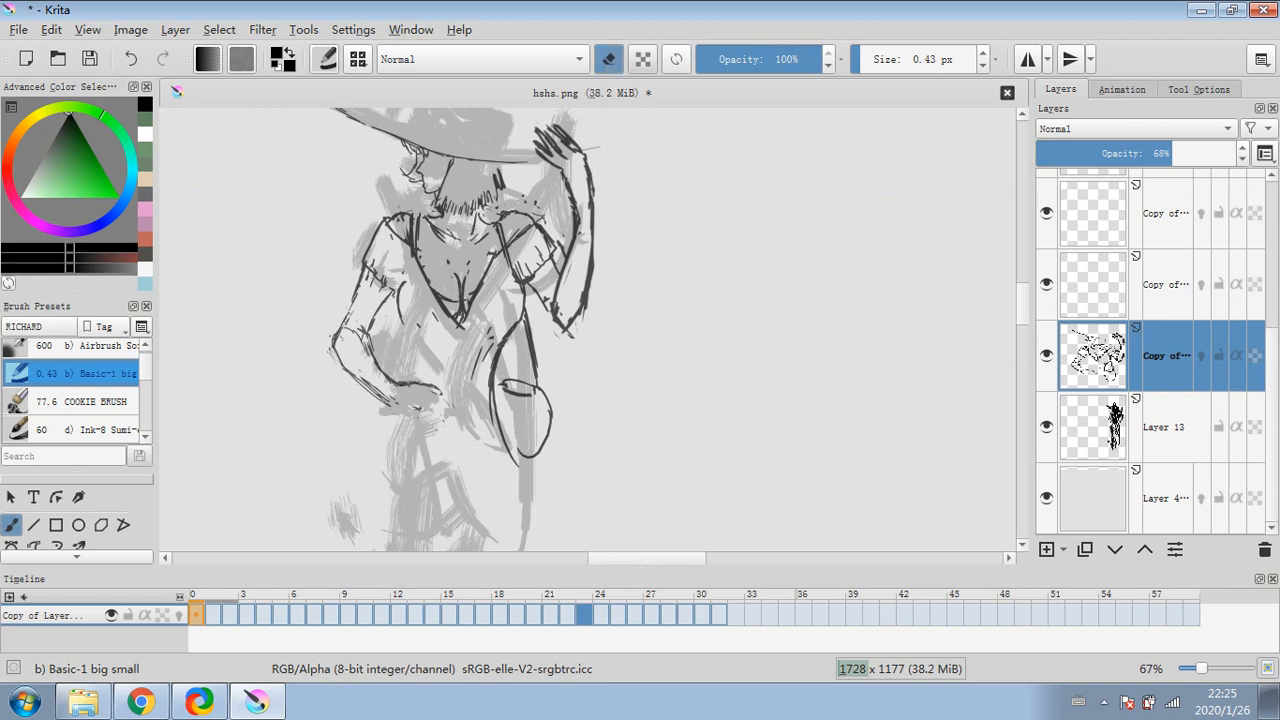
left_click(608, 60)
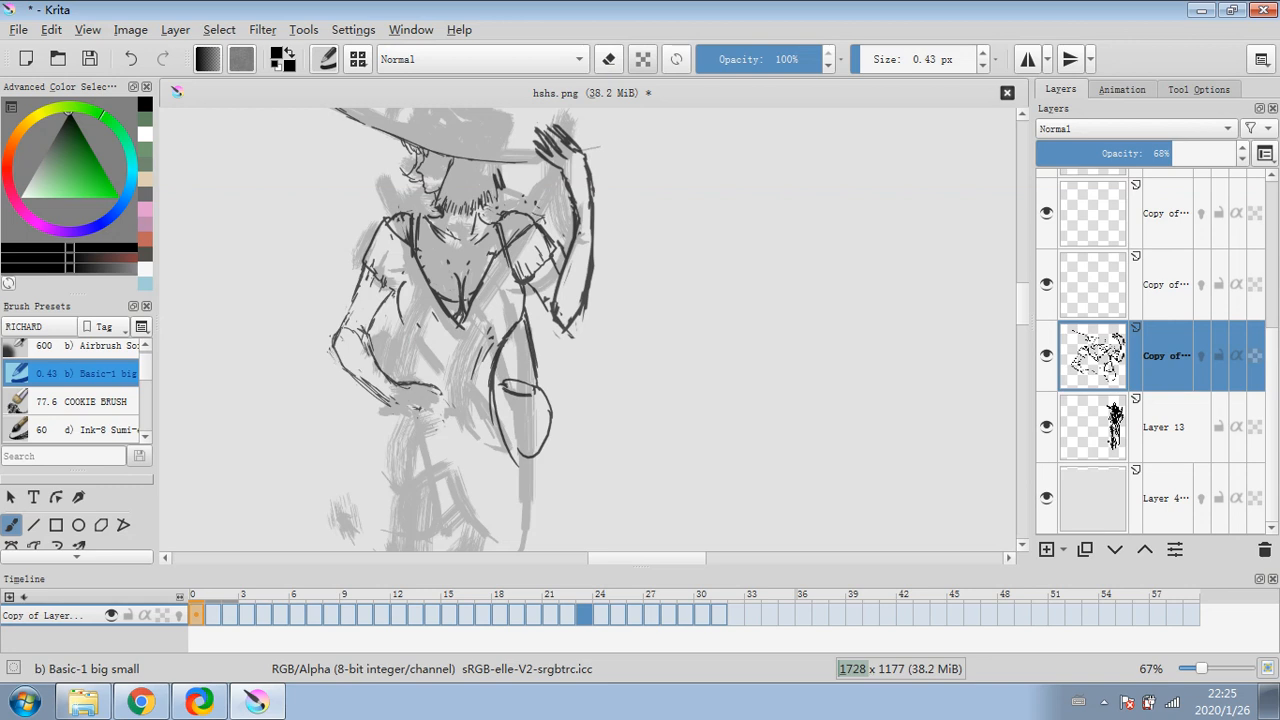
mouse_move(401, 385)
left_mouse_down()
mouse_move(425, 387)
mouse_move(410, 411)
mouse_move(426, 415)
mouse_move(438, 395)
mouse_move(426, 389)
mouse_move(442, 391)
left_mouse_up()
left_click(612, 62)
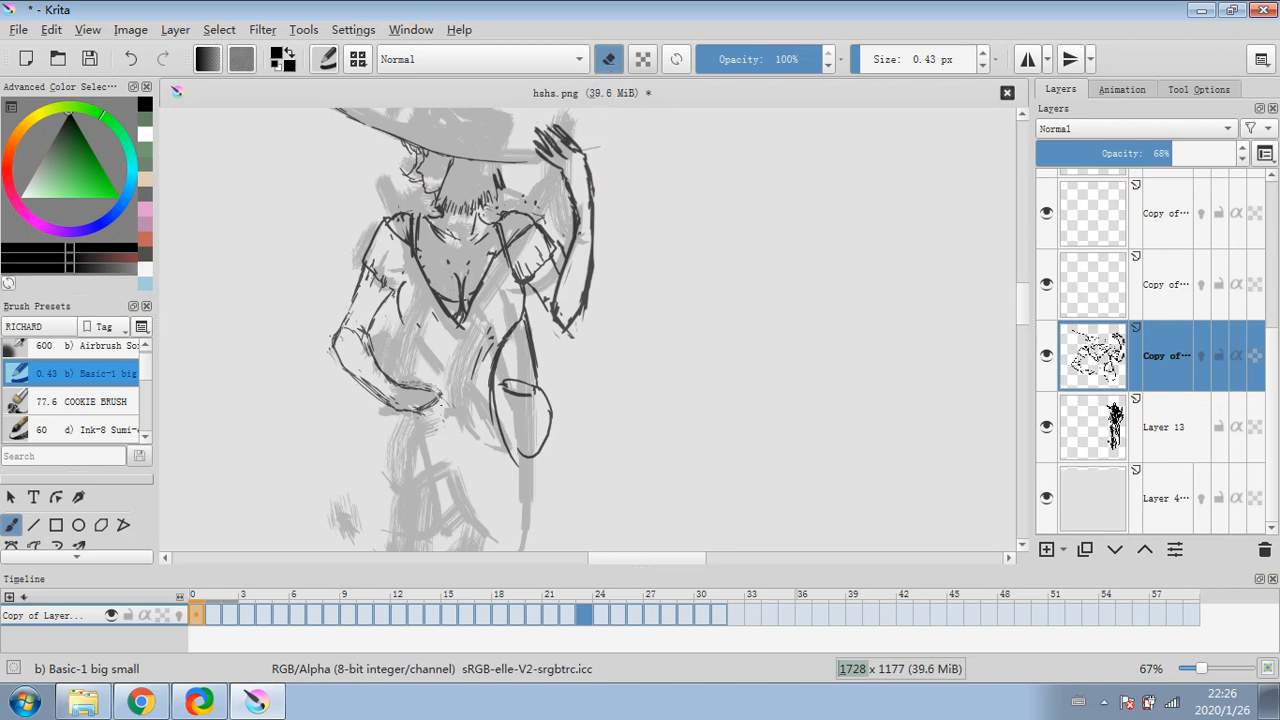
left_click(612, 62)
left_click_drag(438, 394, 450, 417)
mouse_move(430, 397)
left_mouse_down()
mouse_move(447, 423)
mouse_move(404, 422)
left_mouse_up()
- Erase the stray lines around the wrist and back of the hip hand at 3.94 px
left_click(608, 59)
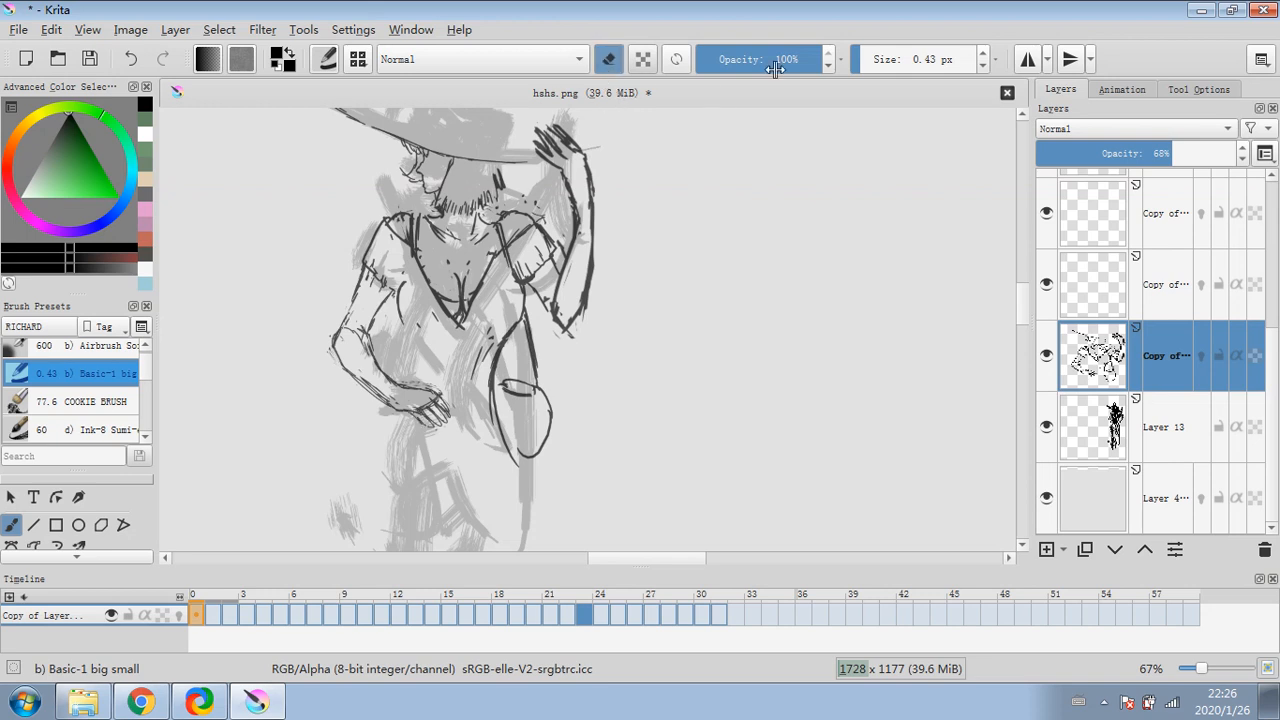
left_click(869, 59)
mouse_move(419, 409)
left_mouse_down()
mouse_move(436, 394)
mouse_move(405, 384)
left_mouse_up()
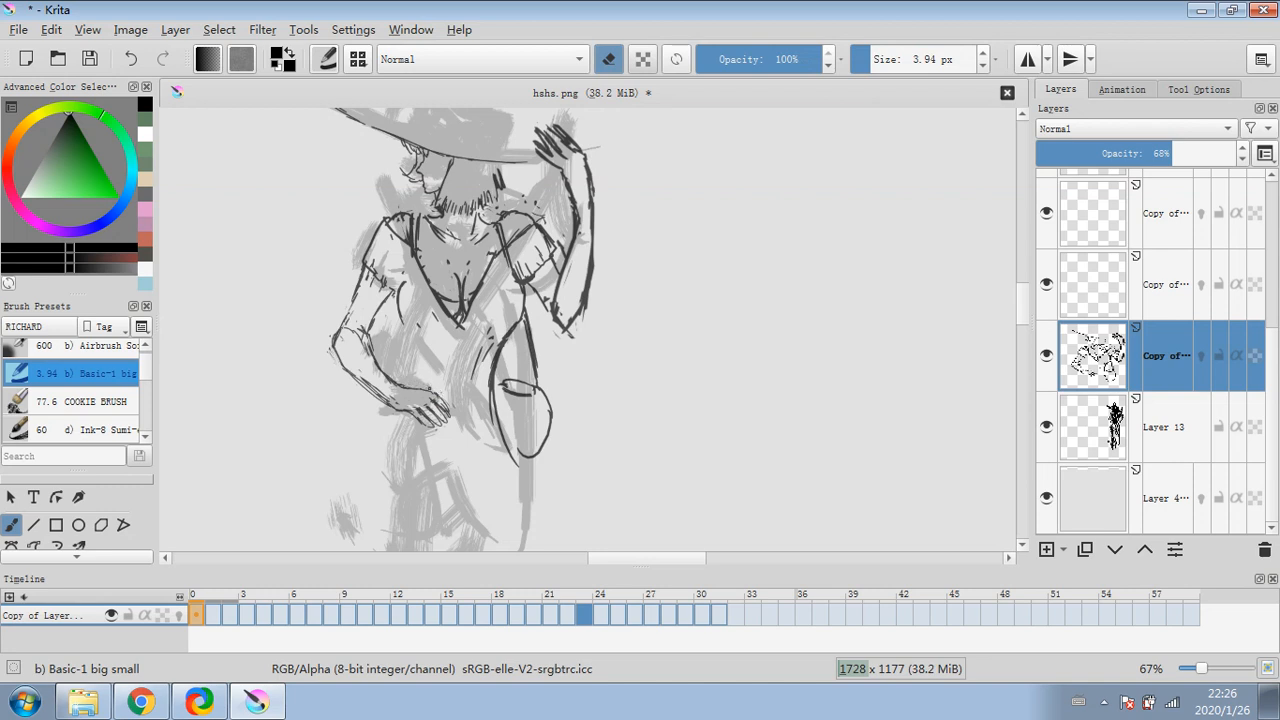
- Ink the eye on the face beneath the hat brim at 0.94 px
left_click(609, 60)
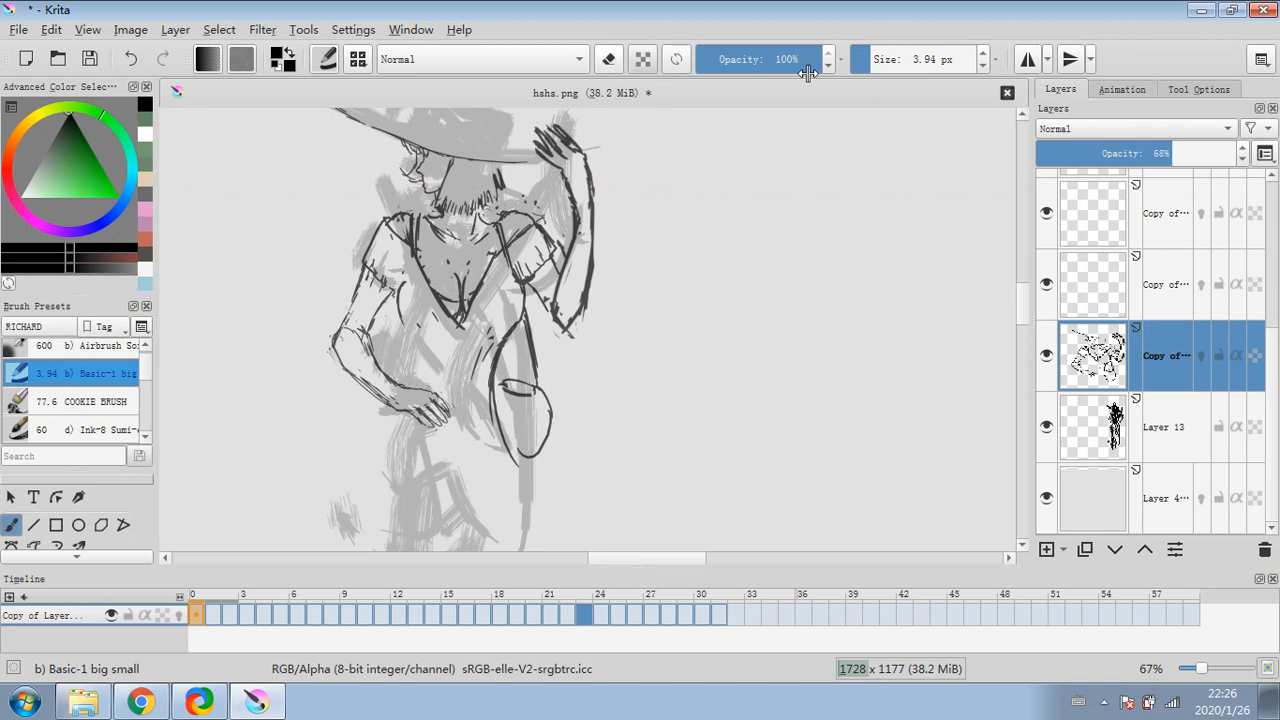
left_click(862, 60)
left_click(608, 59)
left_click(608, 59)
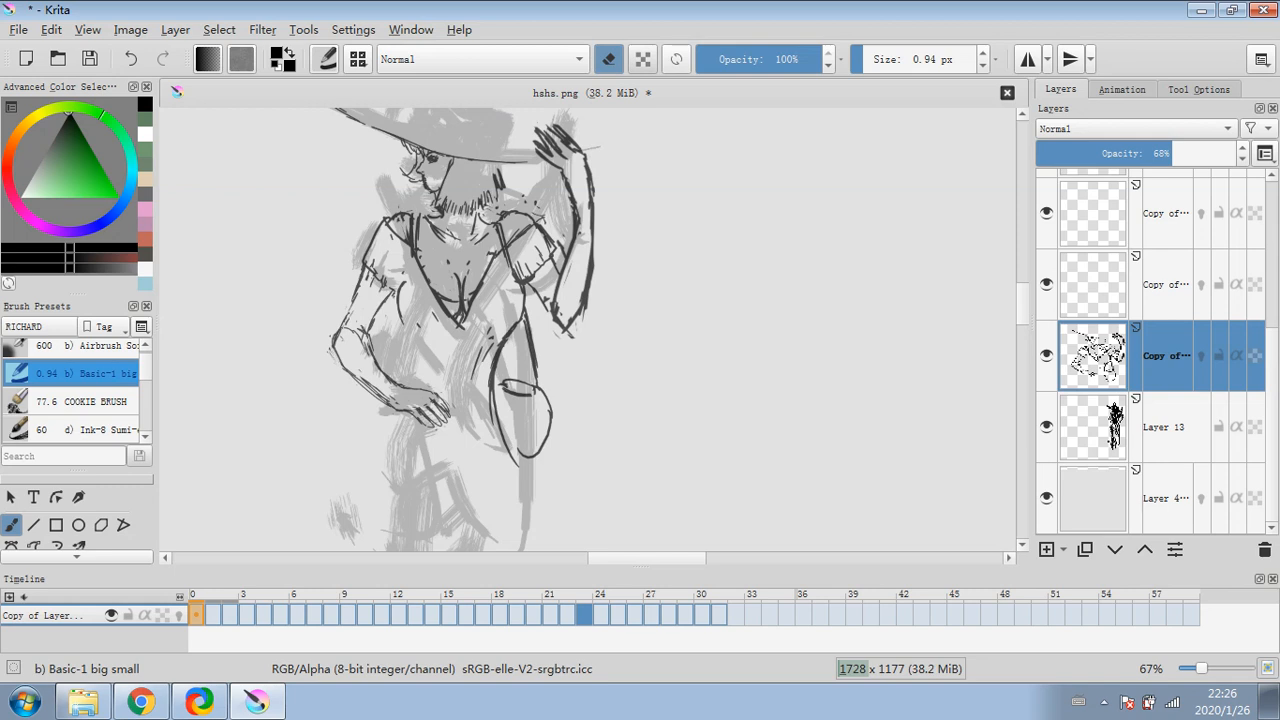
- Lasso the inked face under the hat, enlarge it slightly with the Transform tool, and clear the selection
key("minus")
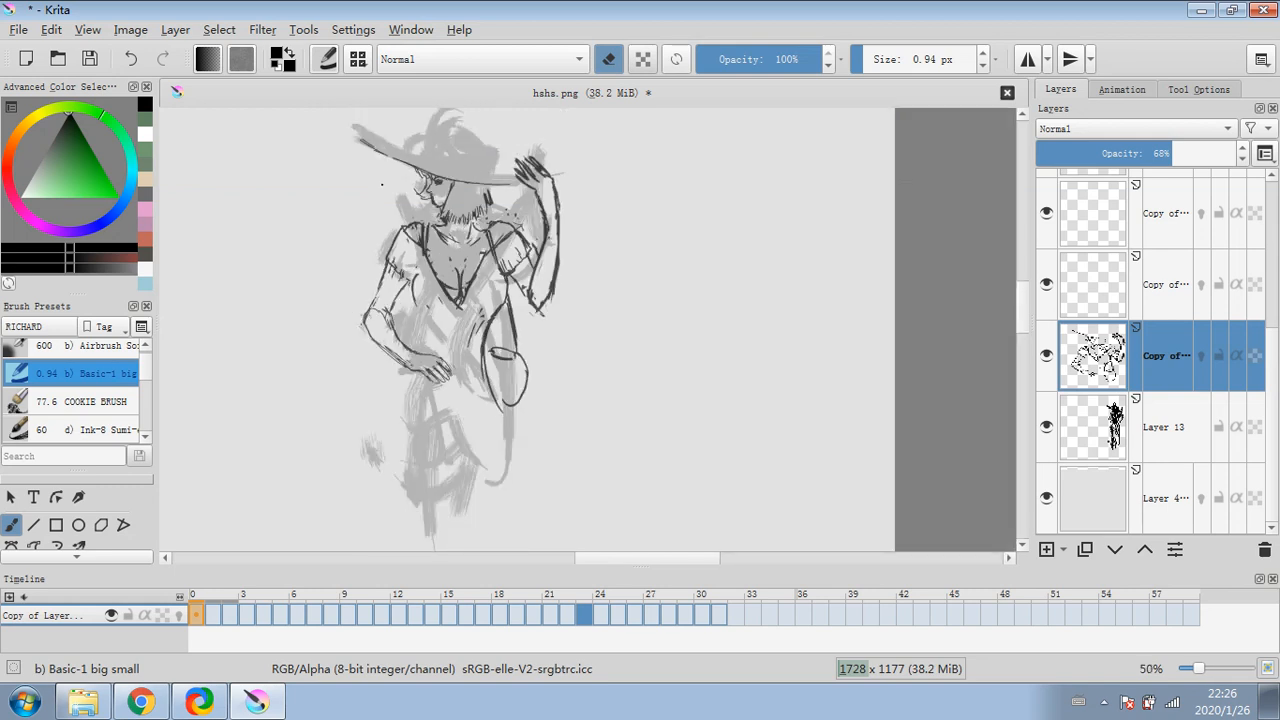
scroll(122, 557, "down", 4)
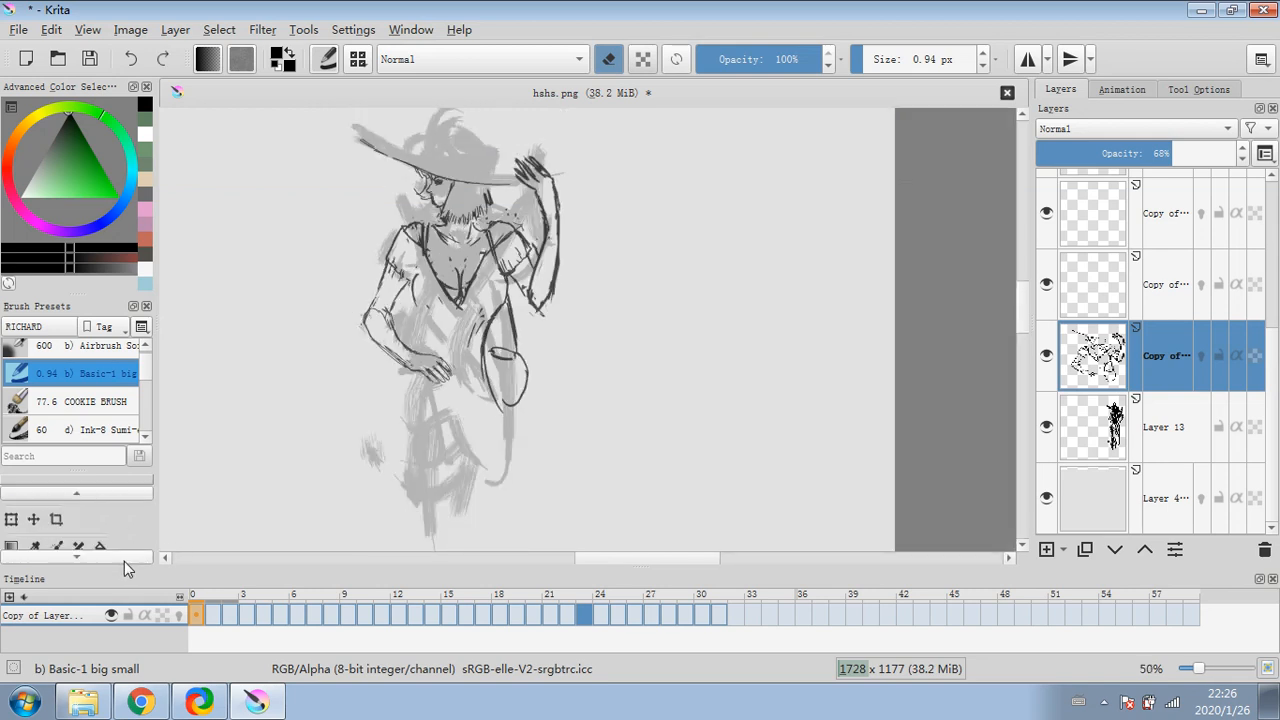
scroll(120, 553, "down", 1)
left_click(78, 528)
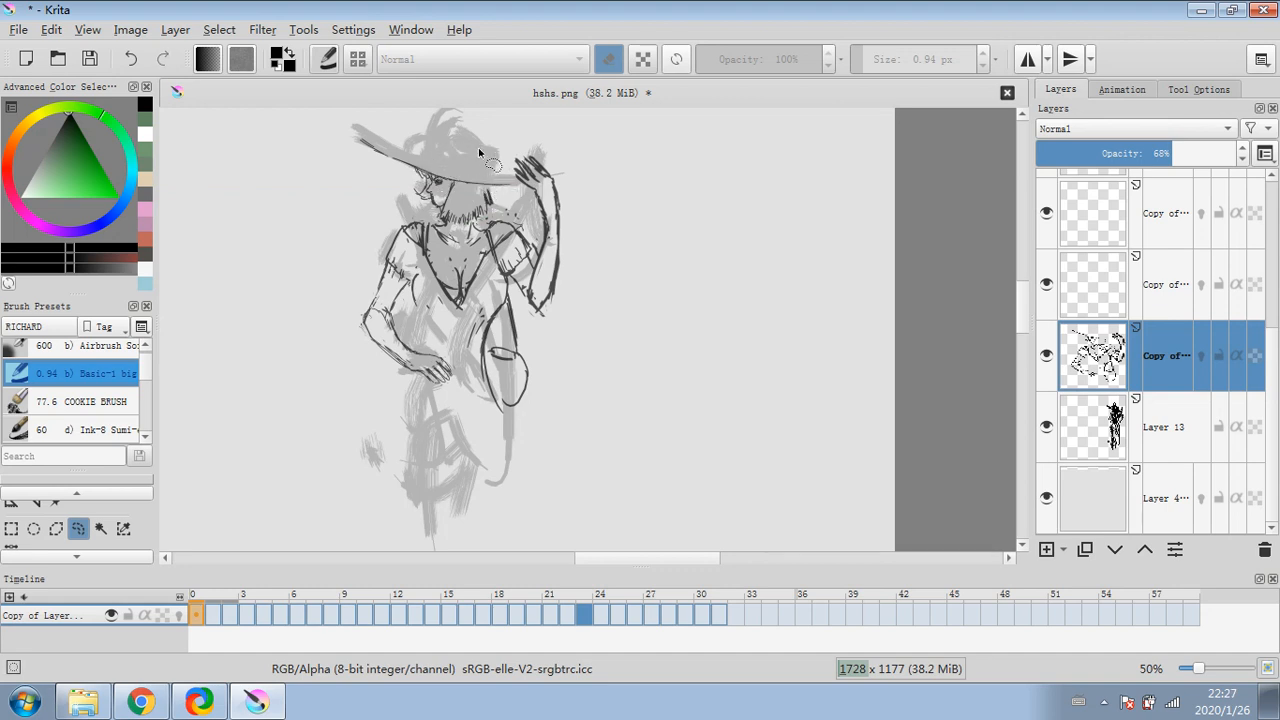
mouse_move(494, 163)
left_mouse_down()
mouse_move(495, 212)
mouse_move(455, 228)
mouse_move(404, 180)
mouse_move(419, 152)
mouse_move(448, 136)
left_mouse_up()
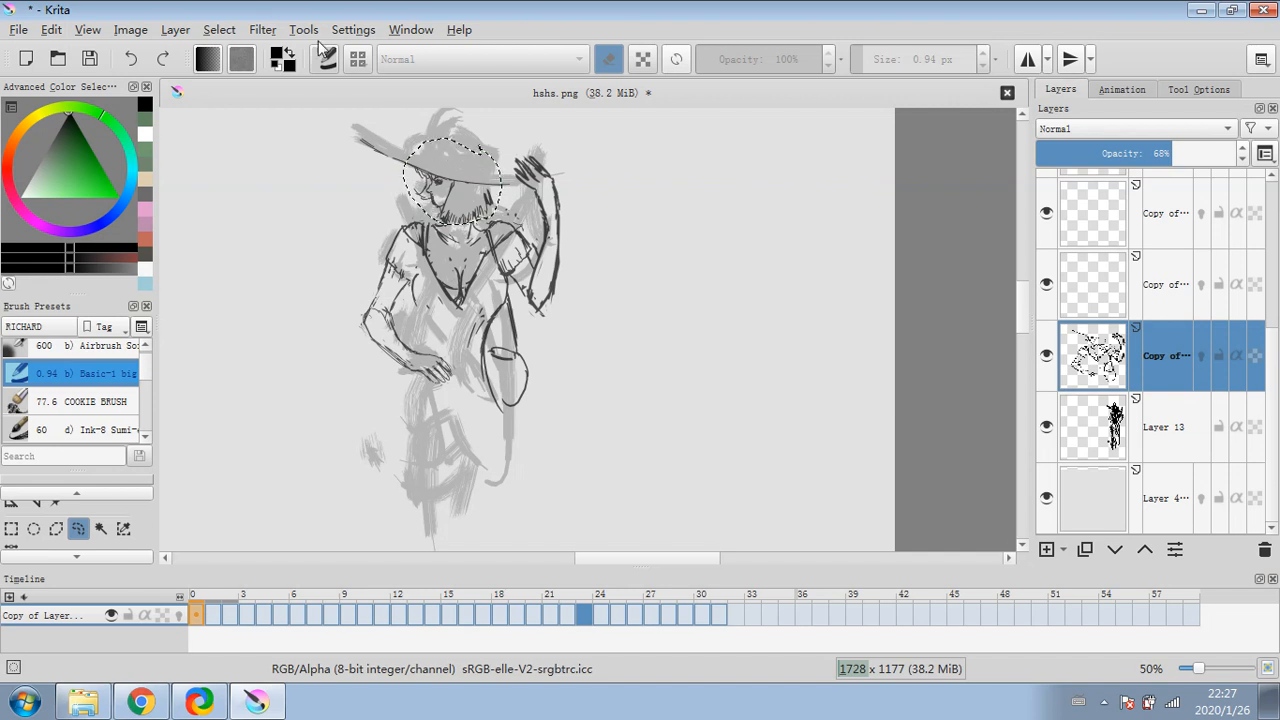
left_click(228, 32)
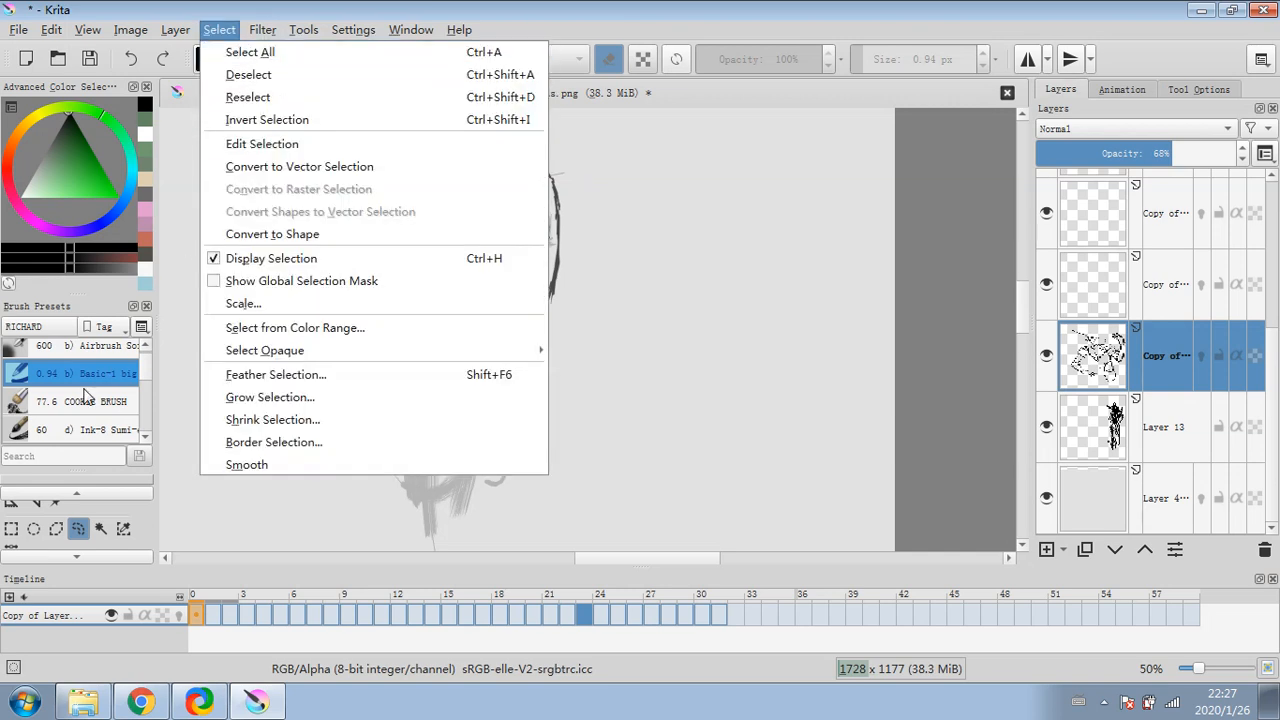
left_click(79, 496)
left_click(14, 503)
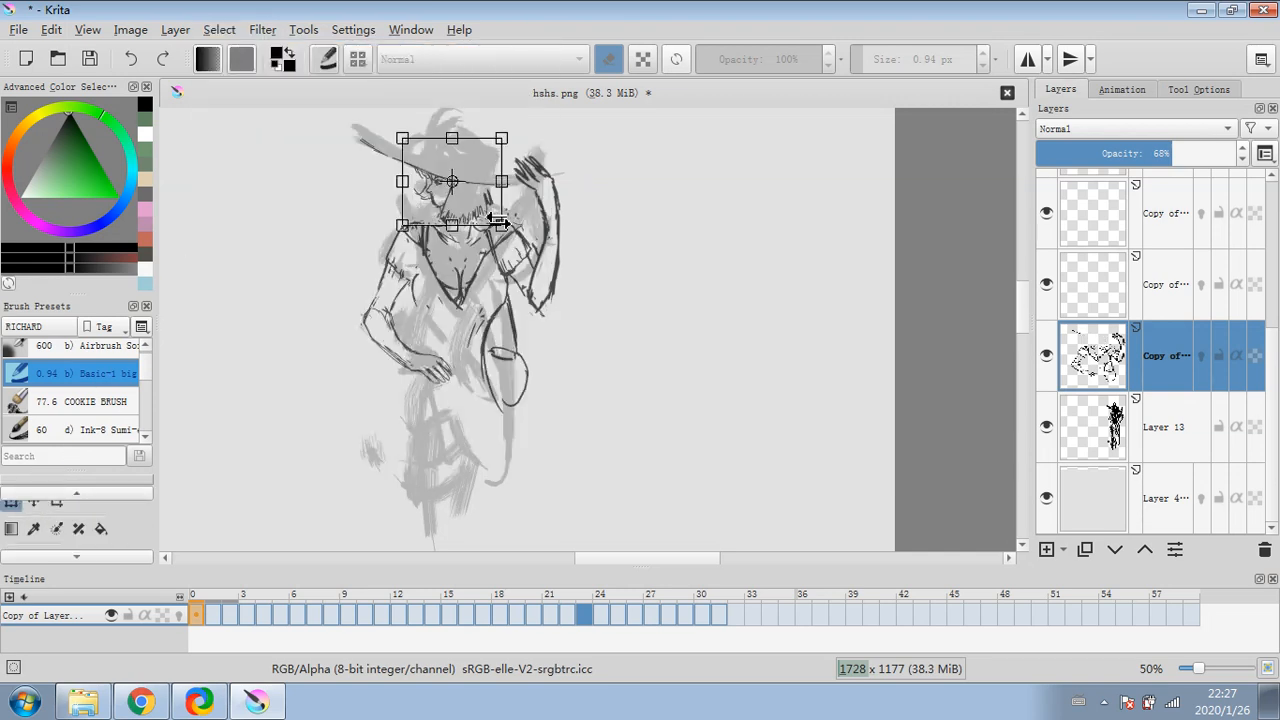
left_click_drag(500, 224, 513, 244)
left_click_drag(496, 192, 506, 121)
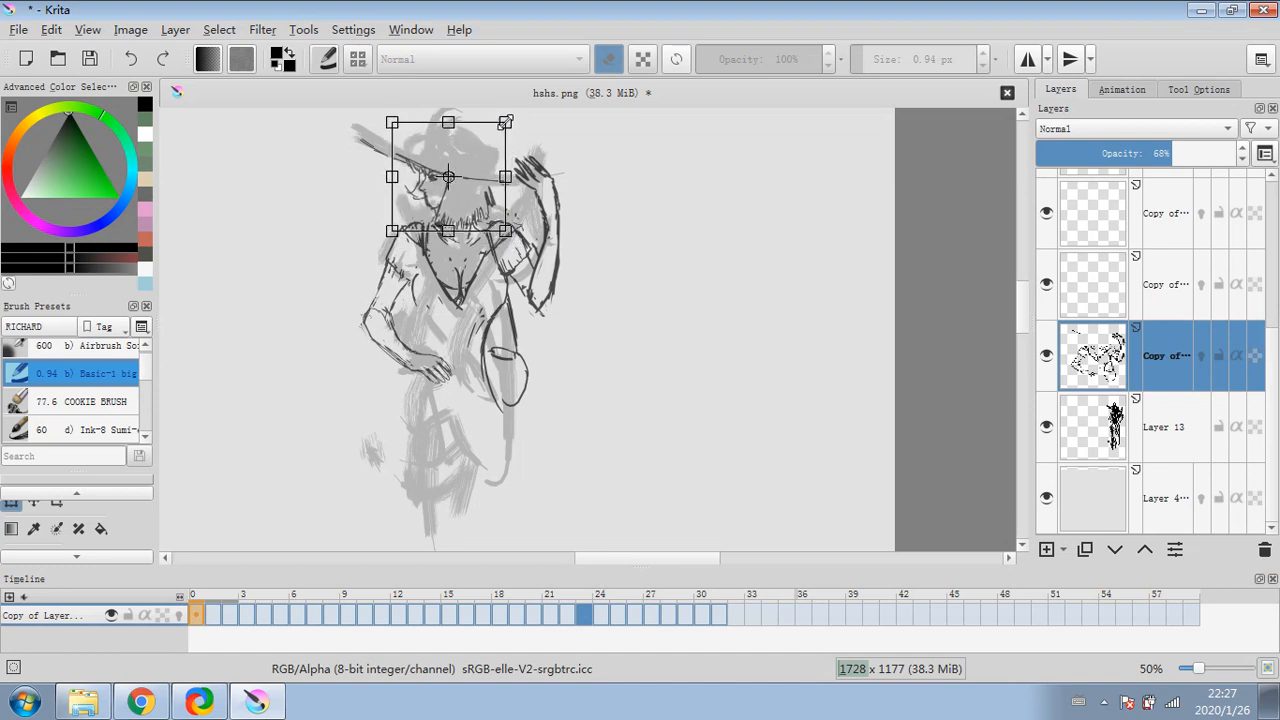
left_click(1165, 427)
left_click(226, 29)
left_click(232, 74)
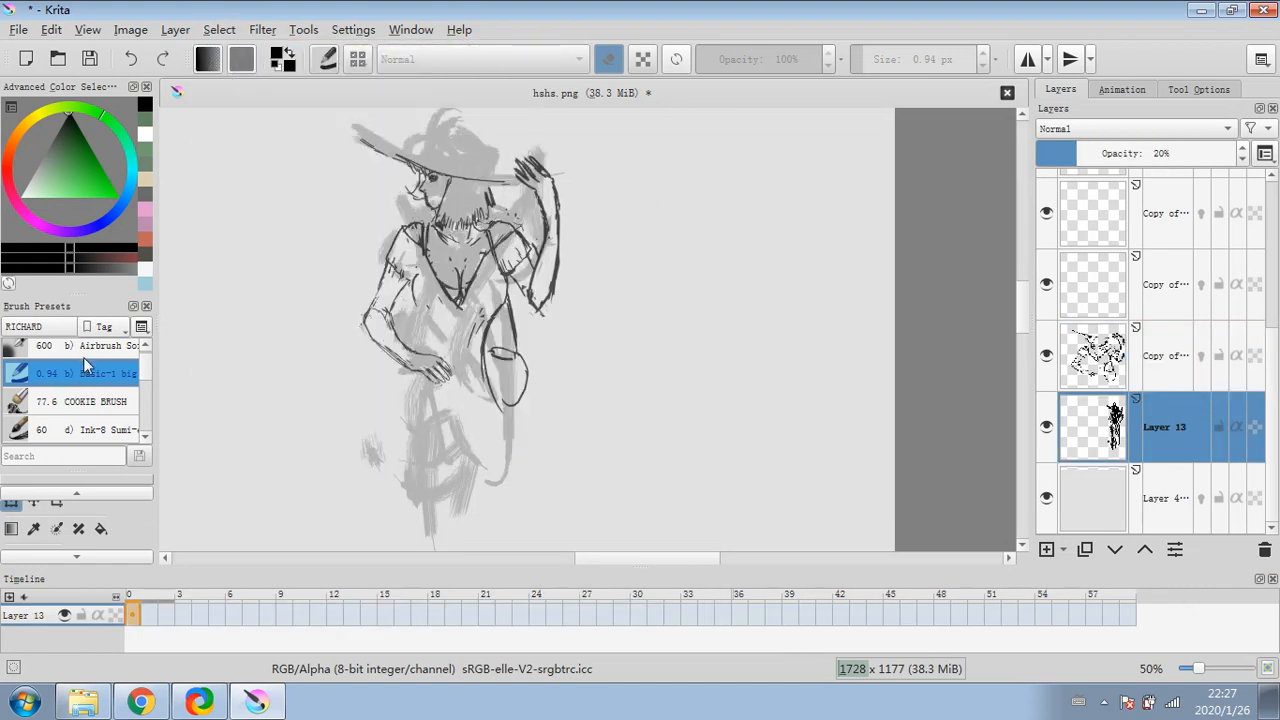
- Ink the underside of the hat brim along its full width on the line-art layer with the brush at 0.94 px
left_click(96, 492)
left_click(11, 524)
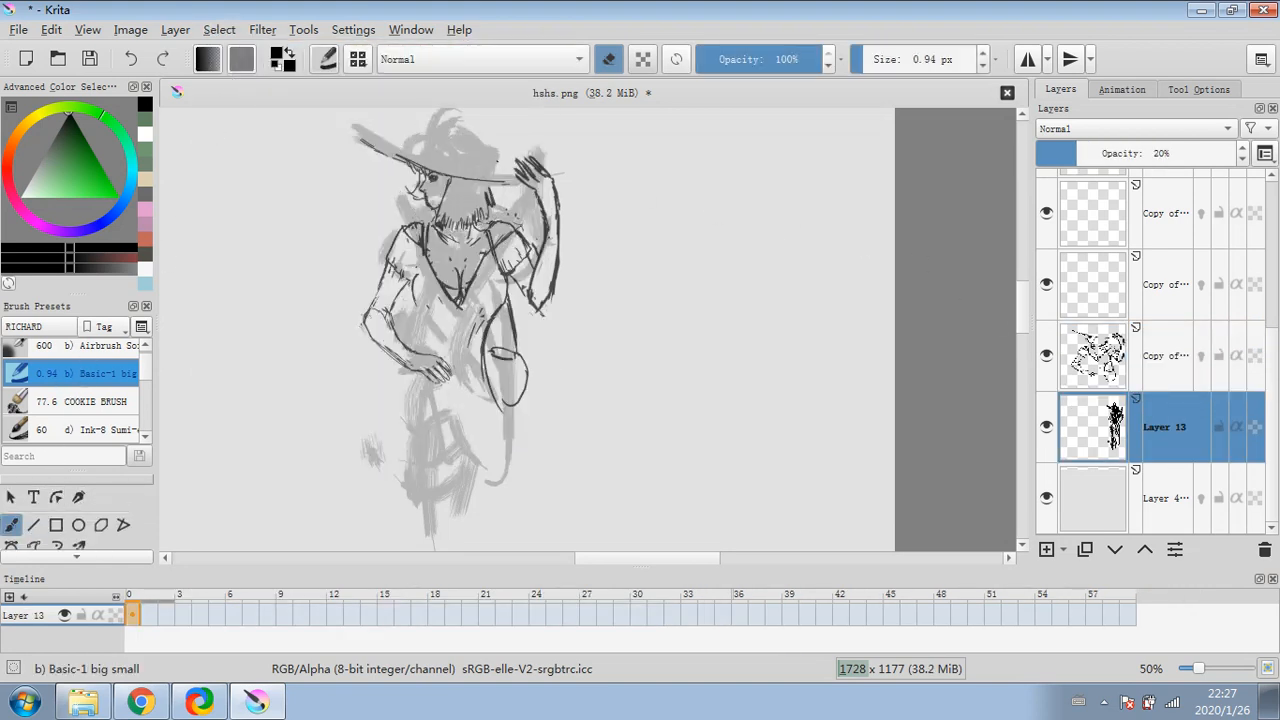
left_click(608, 59)
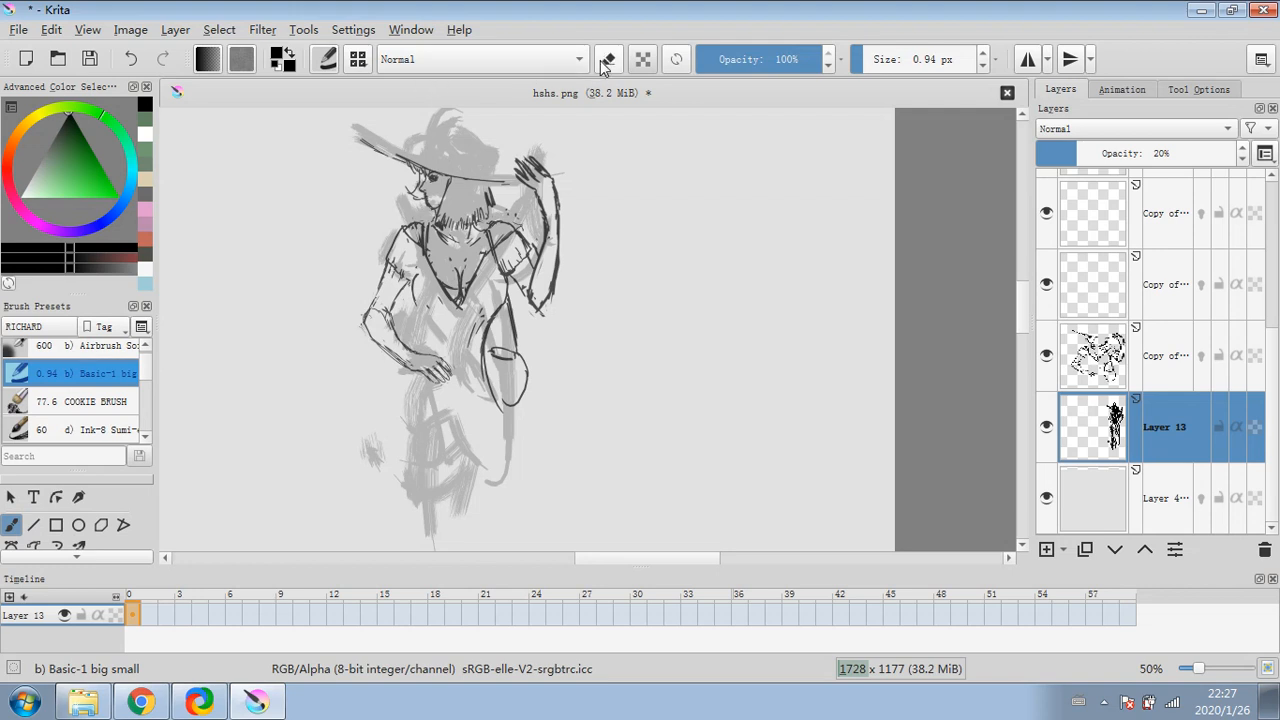
left_click(1113, 345)
left_click_drag(375, 147, 518, 183)
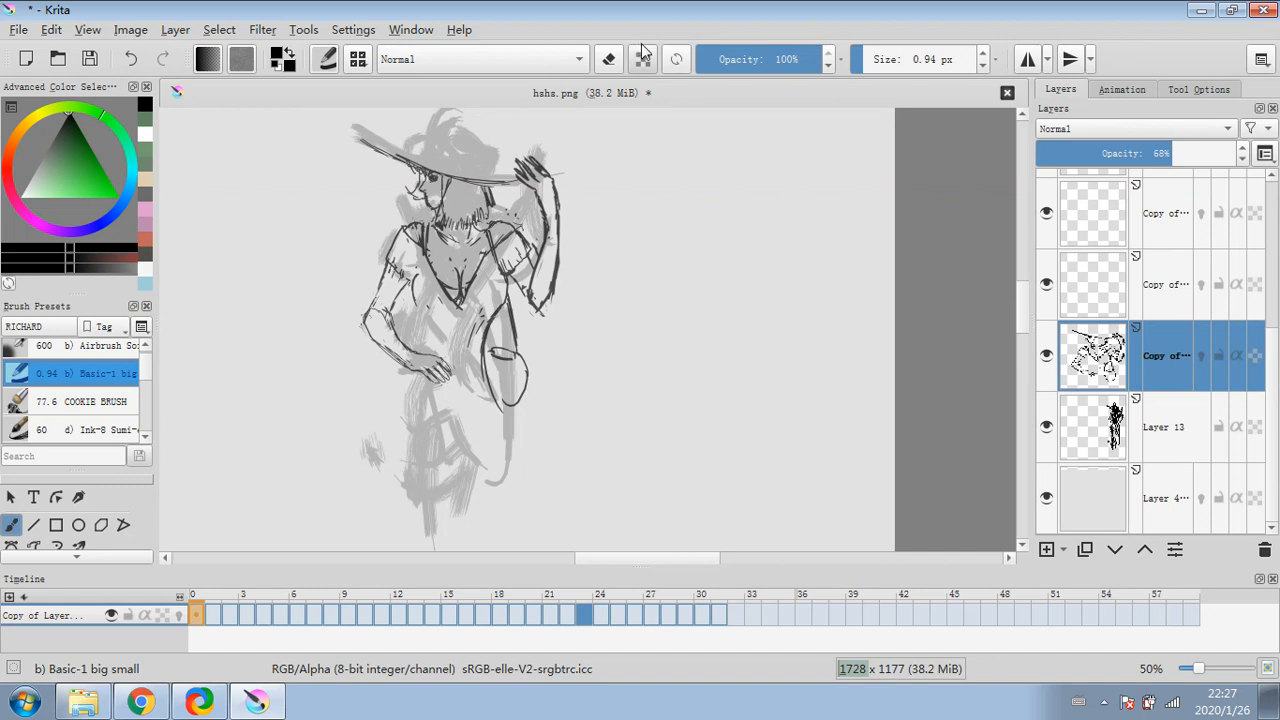
- Rework the nose, mouth and chin of the face with small ink strokes
left_click(608, 59)
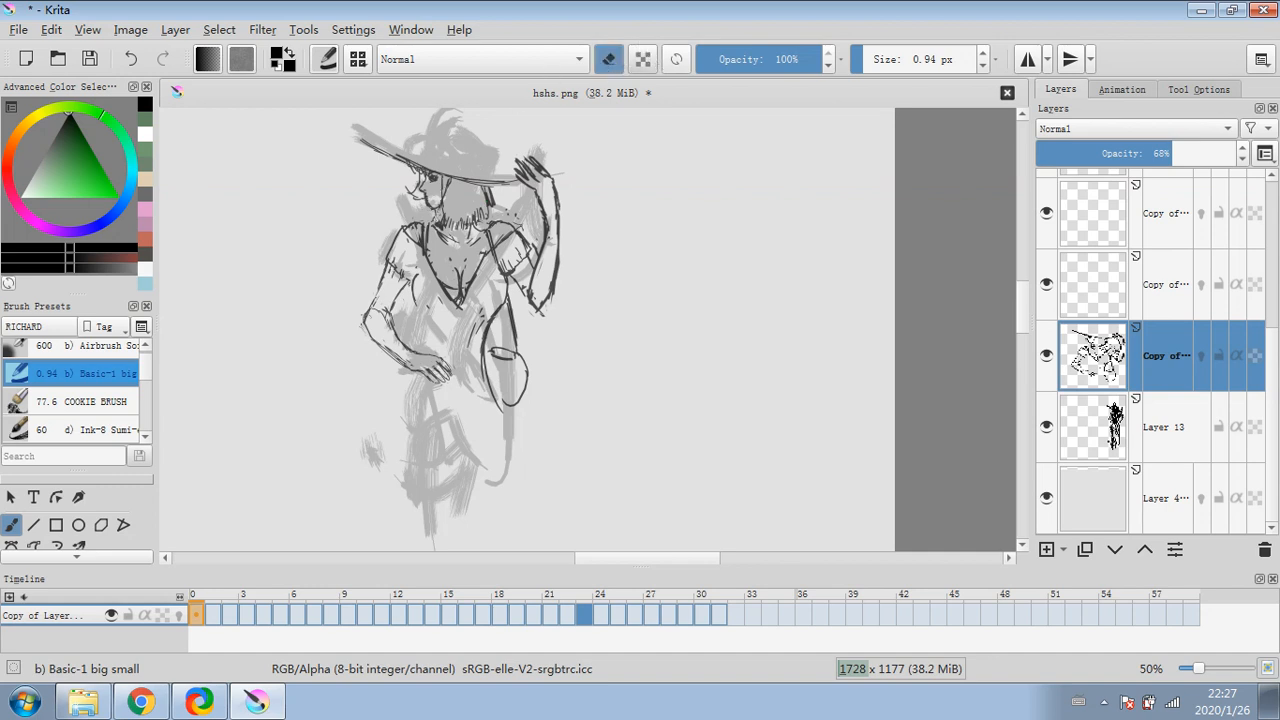
left_click(864, 66)
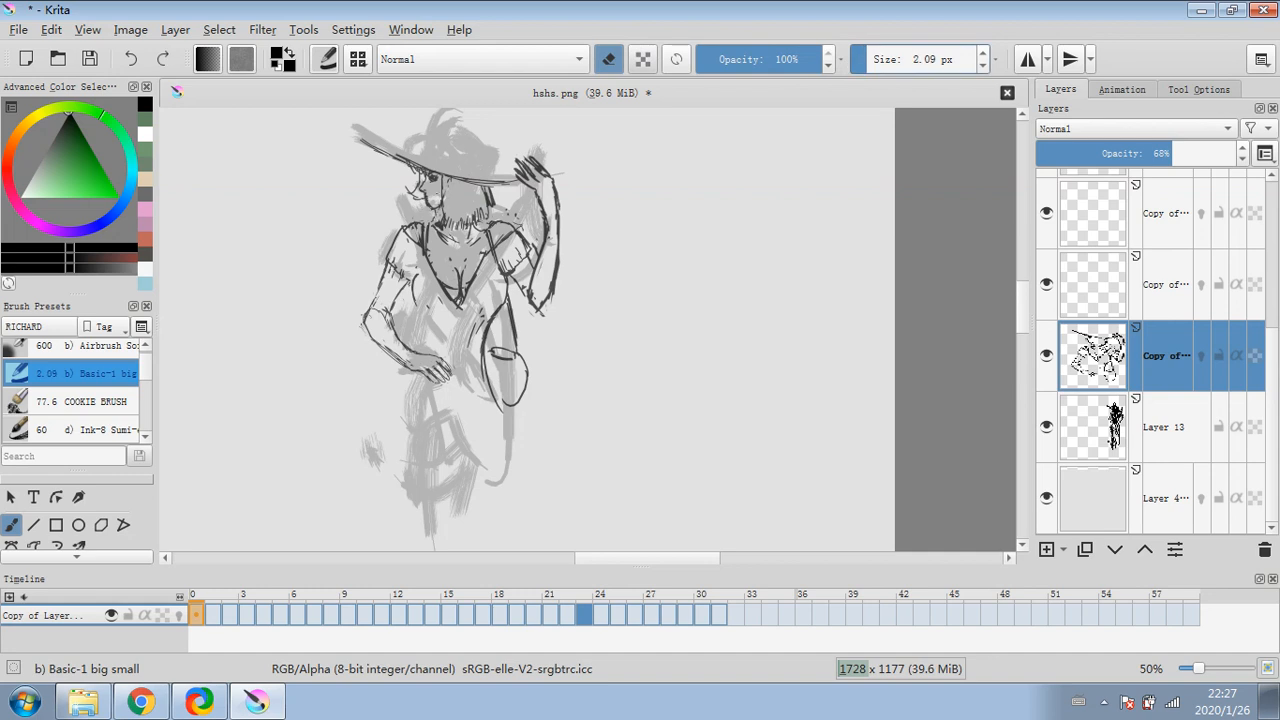
left_click(608, 59)
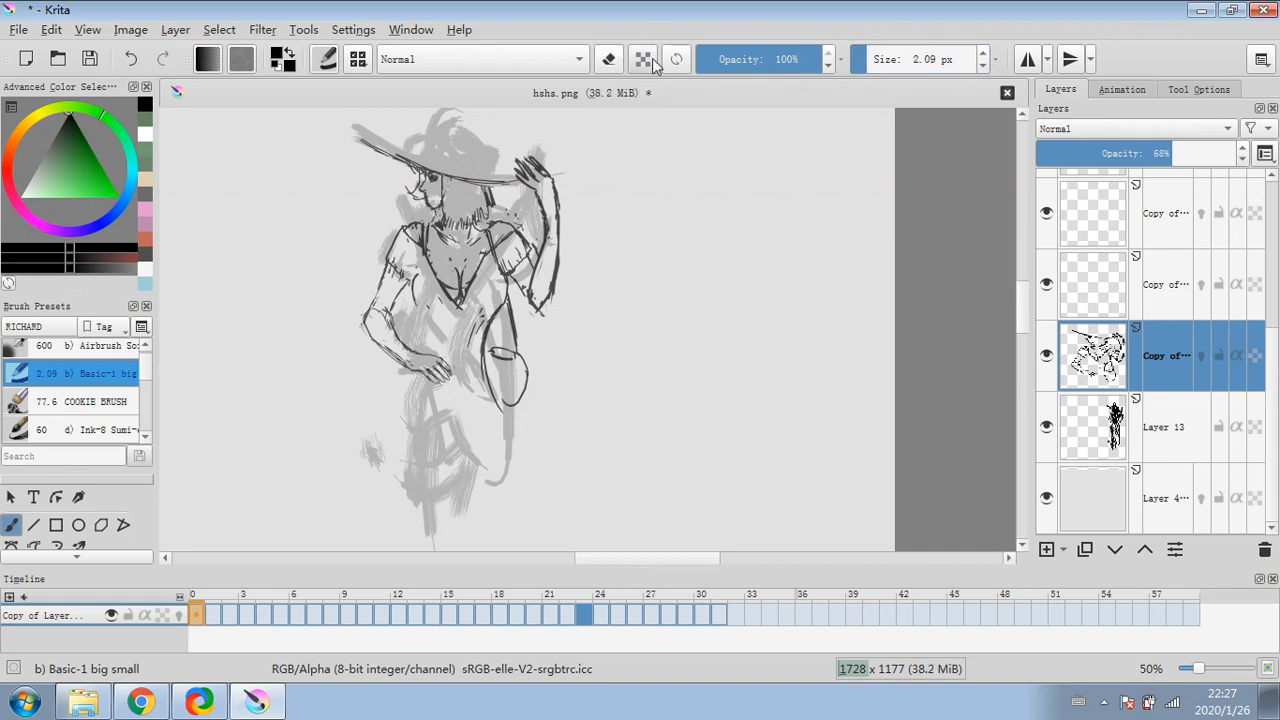
left_click(858, 59)
key("e")
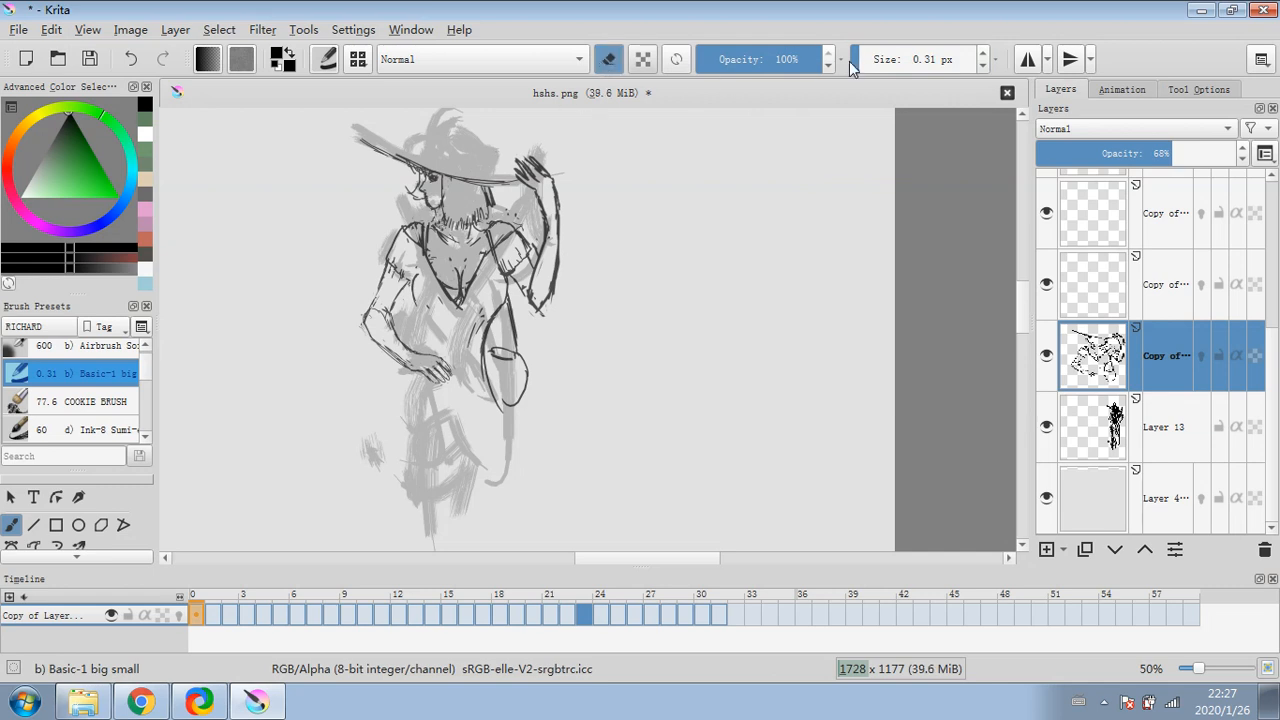
key("bracketright")
key("bracketright")
key("bracketright")
left_click(612, 59)
left_click(870, 60)
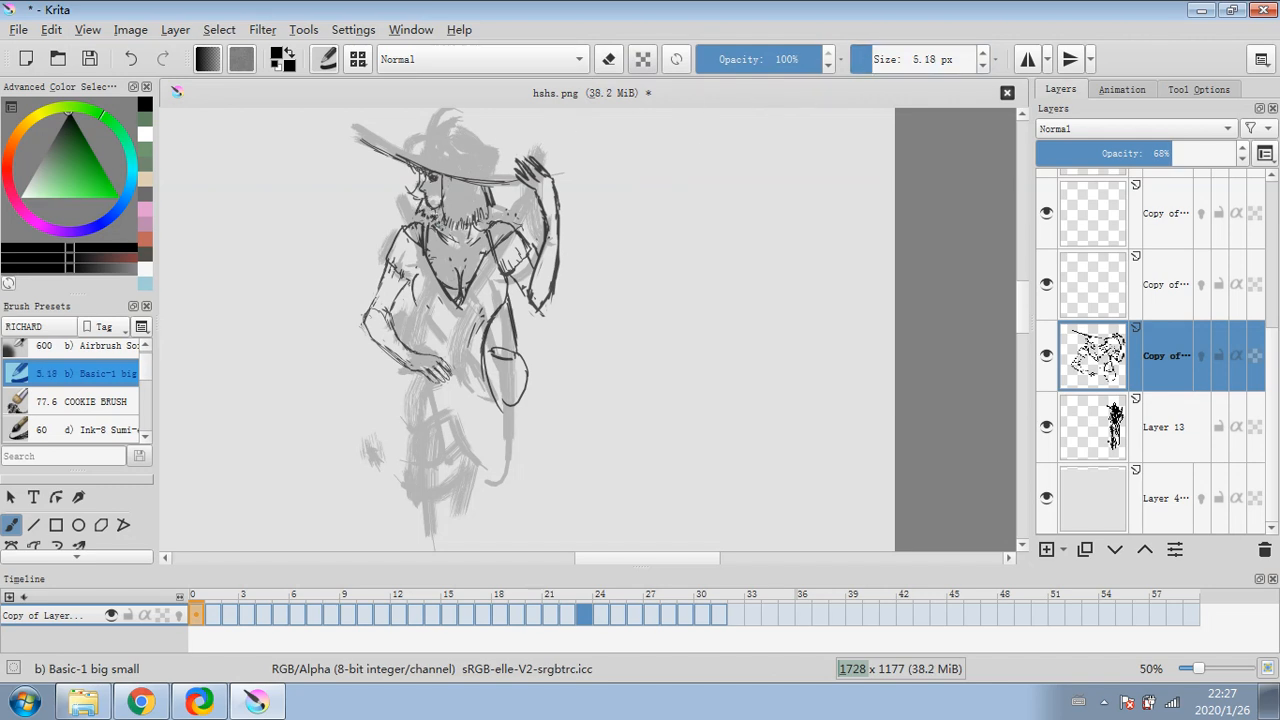
- Erase the old front contour of the face at 5.18 px and redraw the profile at 0.43 px
left_click(606, 62)
left_click_drag(416, 199, 417, 189)
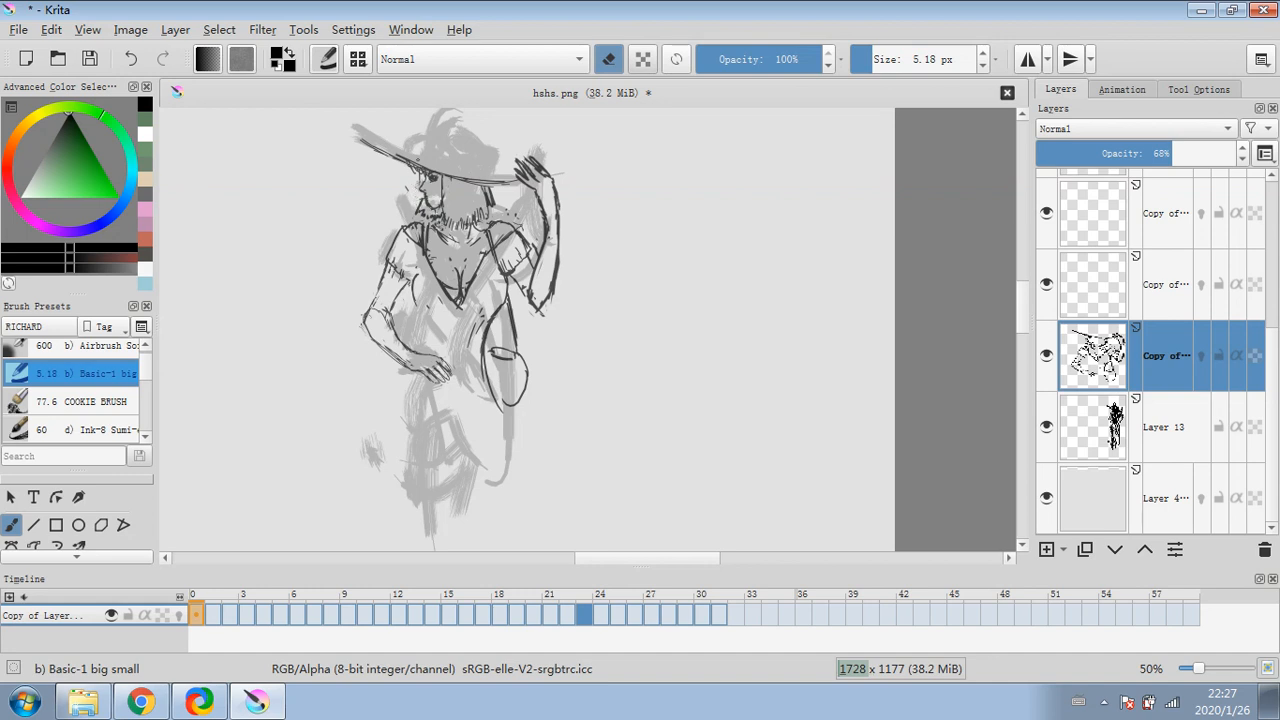
left_click(880, 59)
left_click(853, 60)
left_click(608, 59)
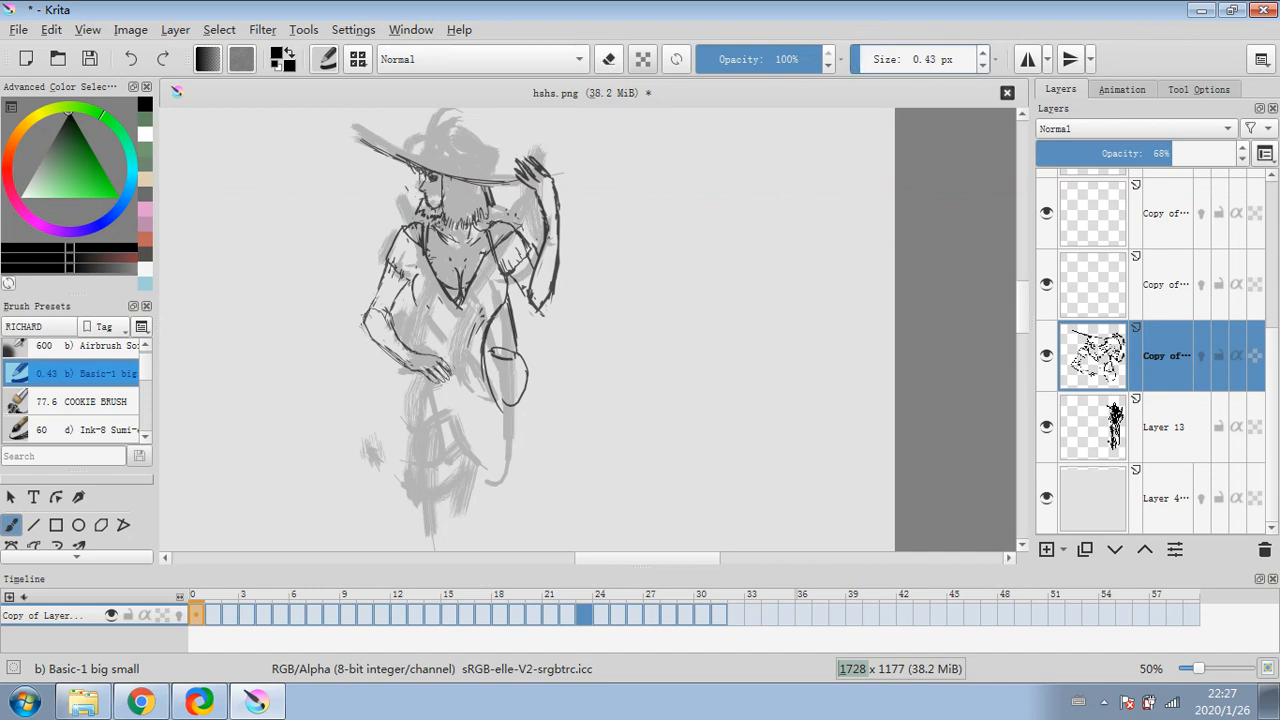
left_click_drag(411, 189, 417, 213)
- Ink the extended fingers of the raised hand and the upper edge of the hat brim at 2.48 px
left_click(860, 59)
left_click_drag(555, 170, 569, 167)
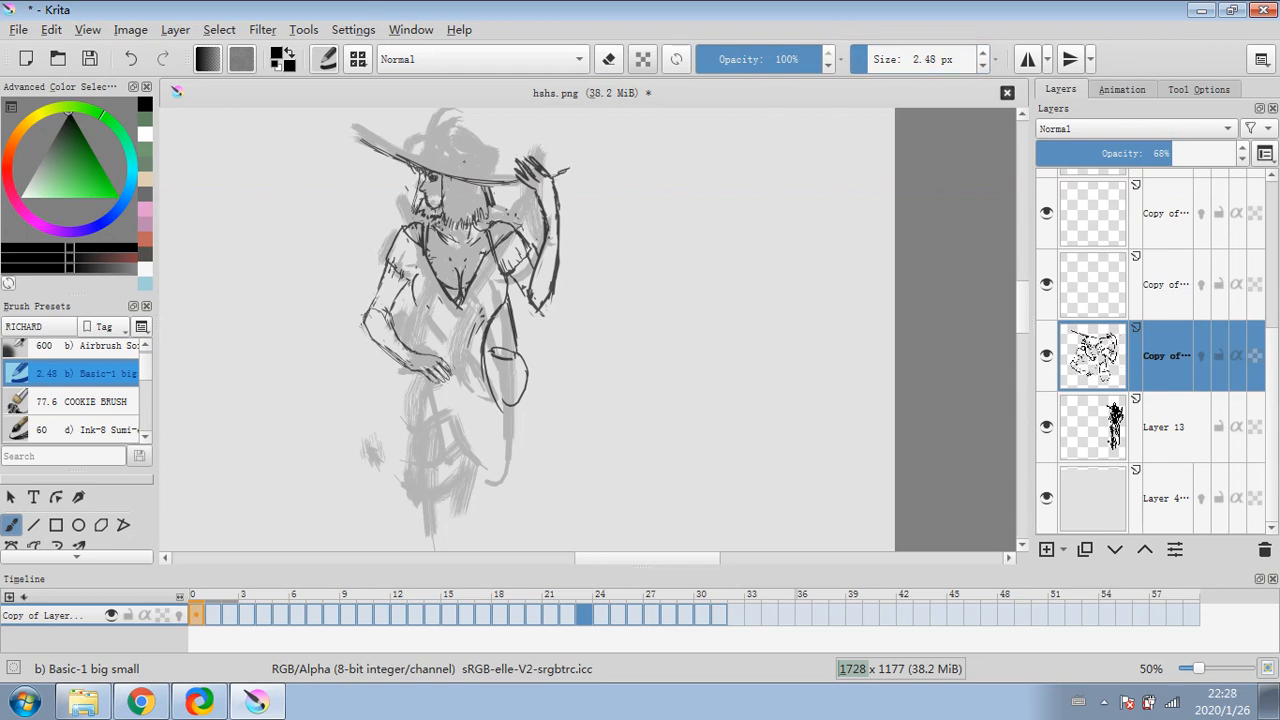
left_click_drag(386, 154, 359, 122)
mouse_move(371, 139)
left_mouse_down()
mouse_move(362, 124)
mouse_move(370, 132)
left_mouse_up()
left_click_drag(551, 171, 560, 161)
- Outline the hat's crown and fill its base with scribbled flower-like trim at 2.48 px
mouse_move(424, 154)
left_mouse_down()
mouse_move(444, 142)
mouse_move(486, 150)
mouse_move(456, 159)
mouse_move(468, 155)
mouse_move(437, 131)
mouse_move(456, 127)
mouse_move(494, 147)
left_mouse_up()
mouse_move(486, 167)
left_mouse_down()
mouse_move(495, 157)
mouse_move(441, 134)
mouse_move(442, 121)
left_mouse_up()
left_click_drag(444, 133, 451, 125)
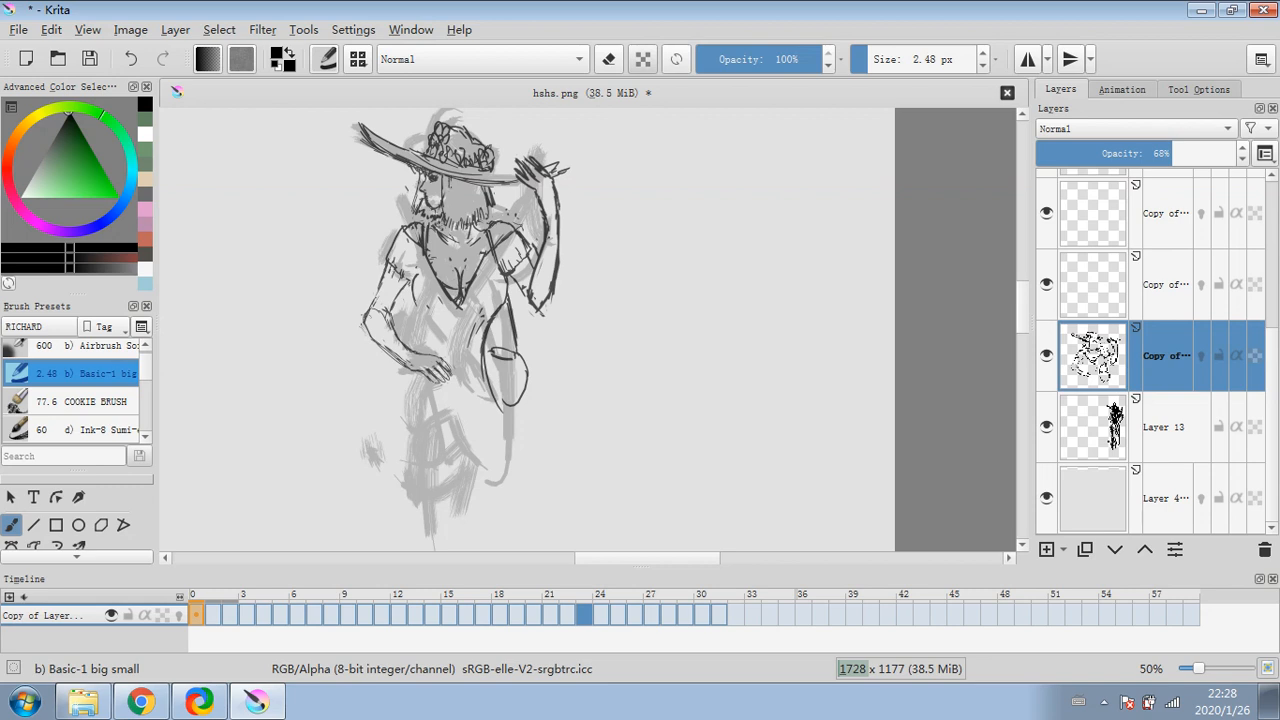
- Add hair strands behind the face and erase stray marks around the neck and upper chest at 2.48 px
left_click_drag(457, 220, 467, 202)
left_click_drag(479, 204, 481, 190)
left_click(608, 59)
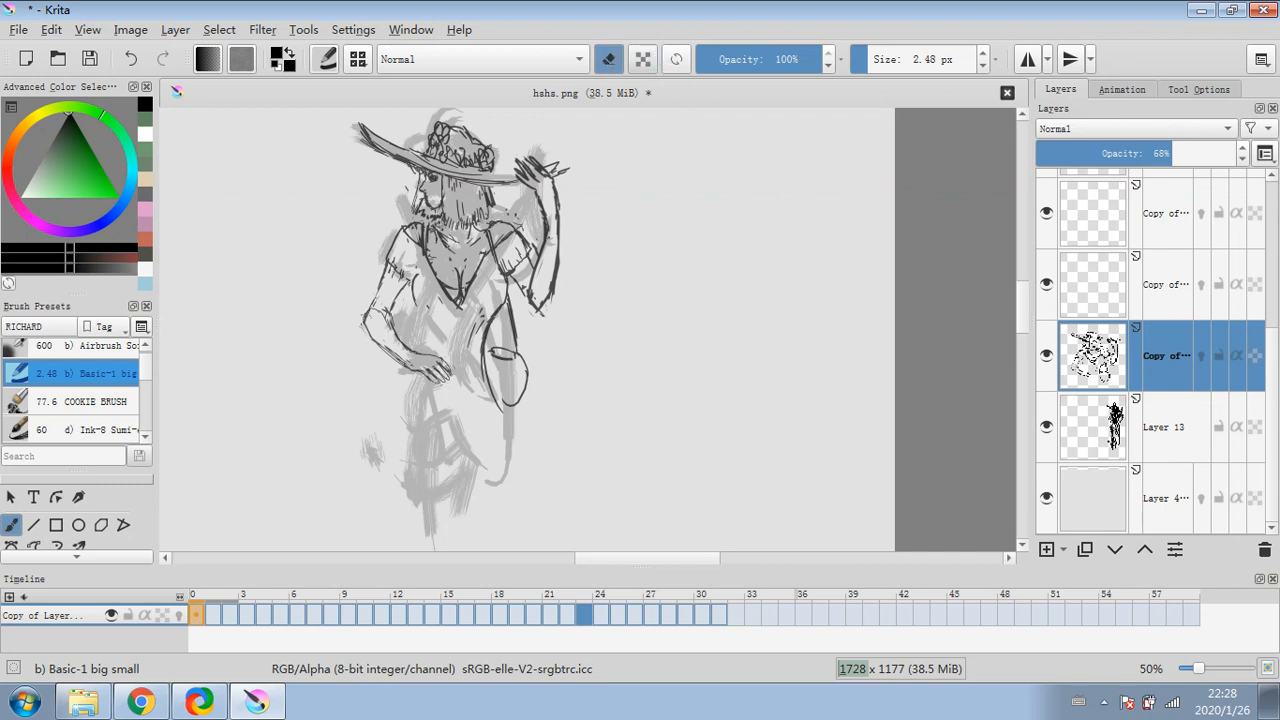
mouse_move(458, 234)
left_mouse_down()
mouse_move(442, 252)
mouse_move(447, 223)
left_mouse_up()
left_click(602, 63)
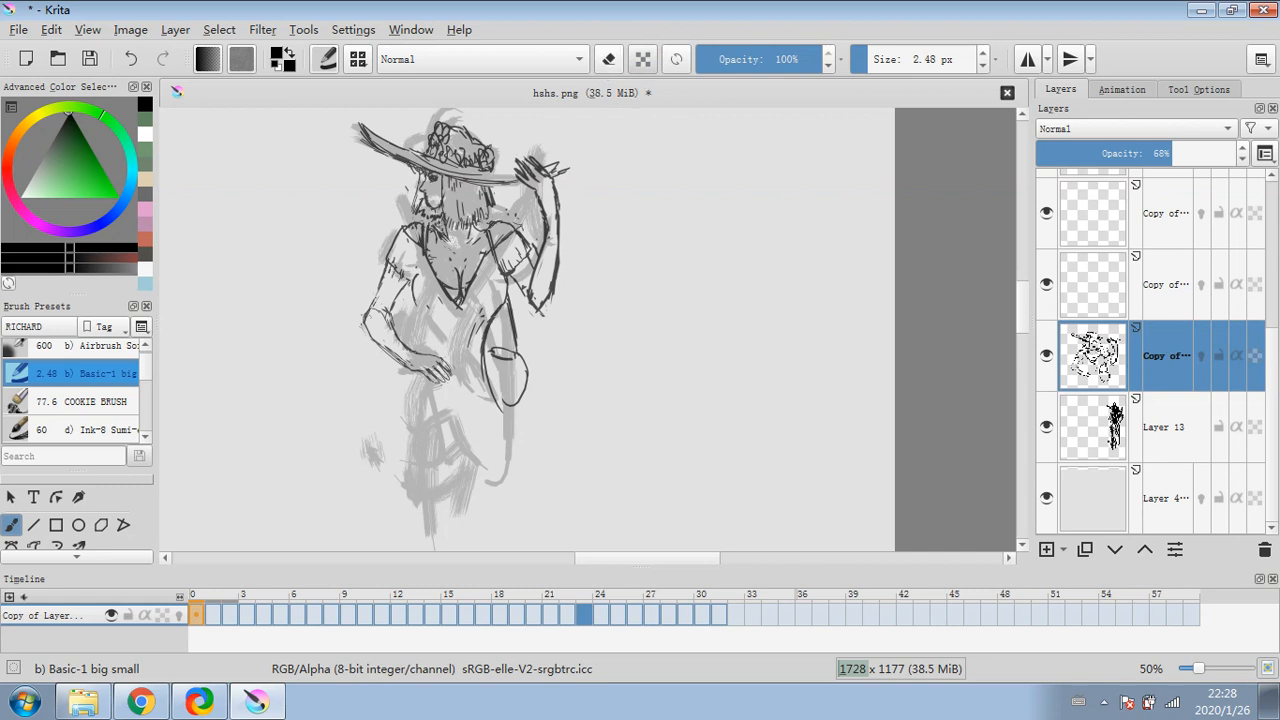
left_click(608, 59)
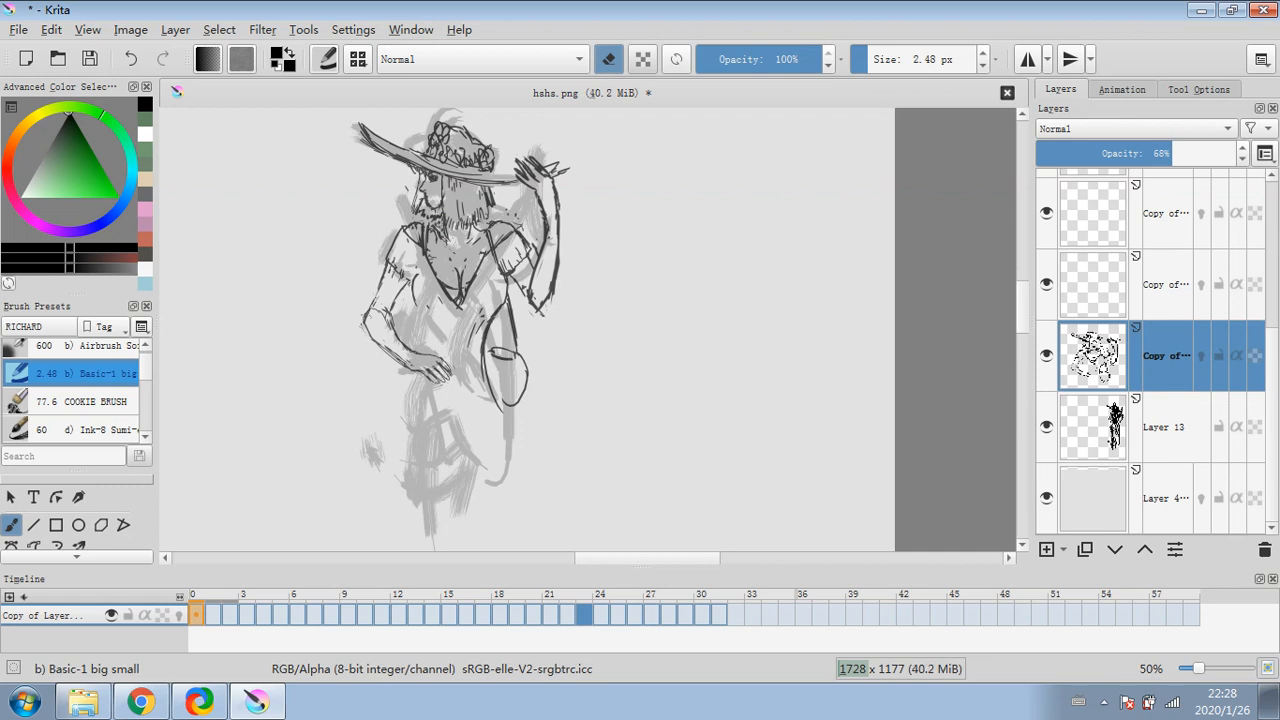
key("e")
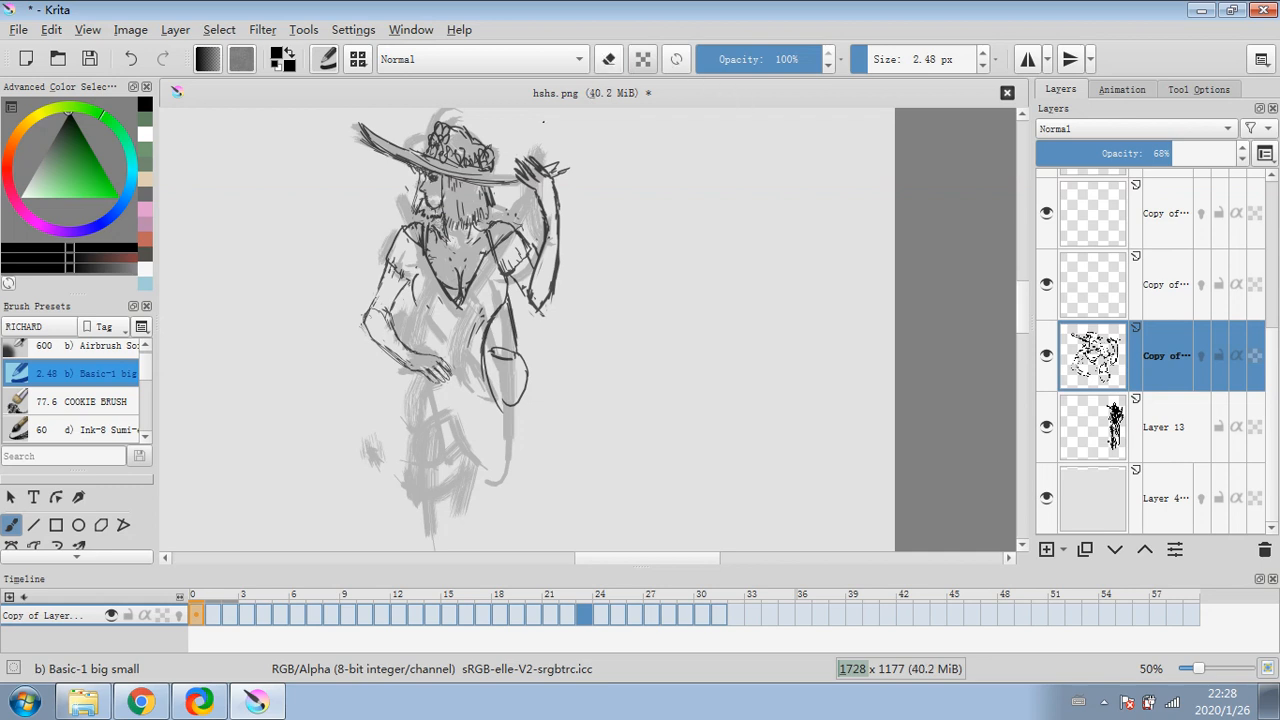
left_click(608, 59)
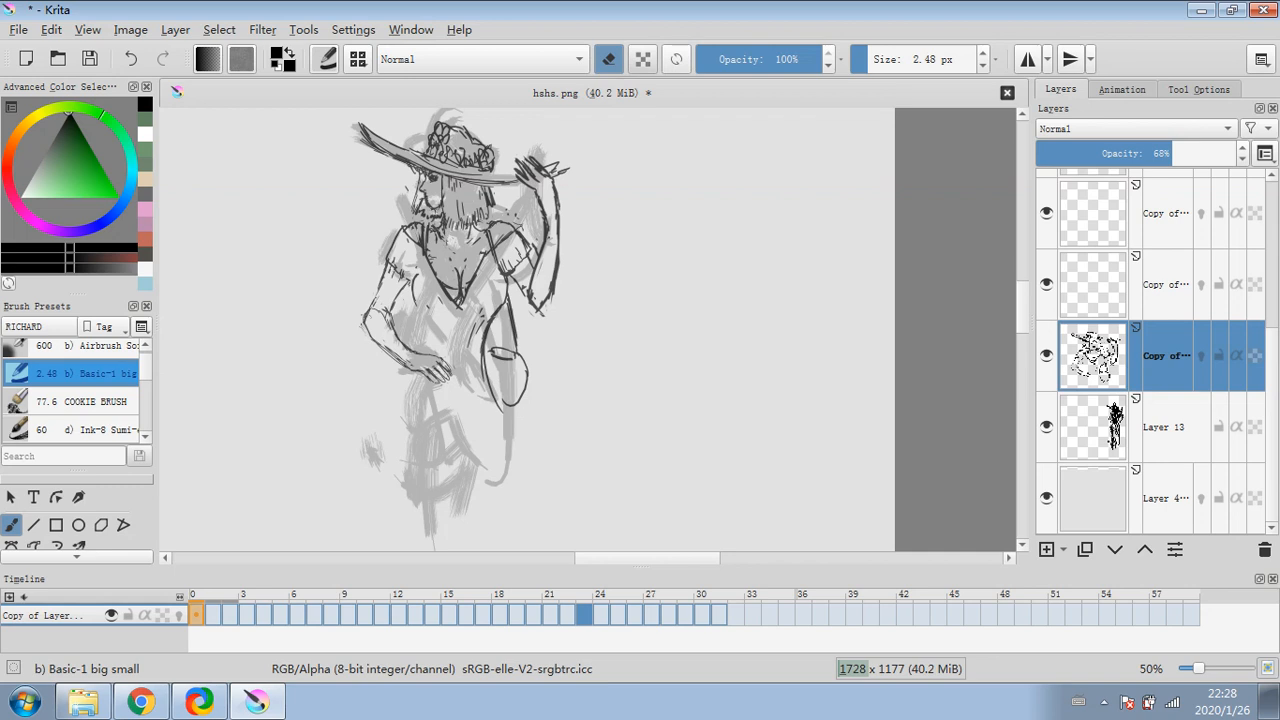
- Ink the lower contour of the bust with a thin brush
scroll(1027, 313, "down", 1)
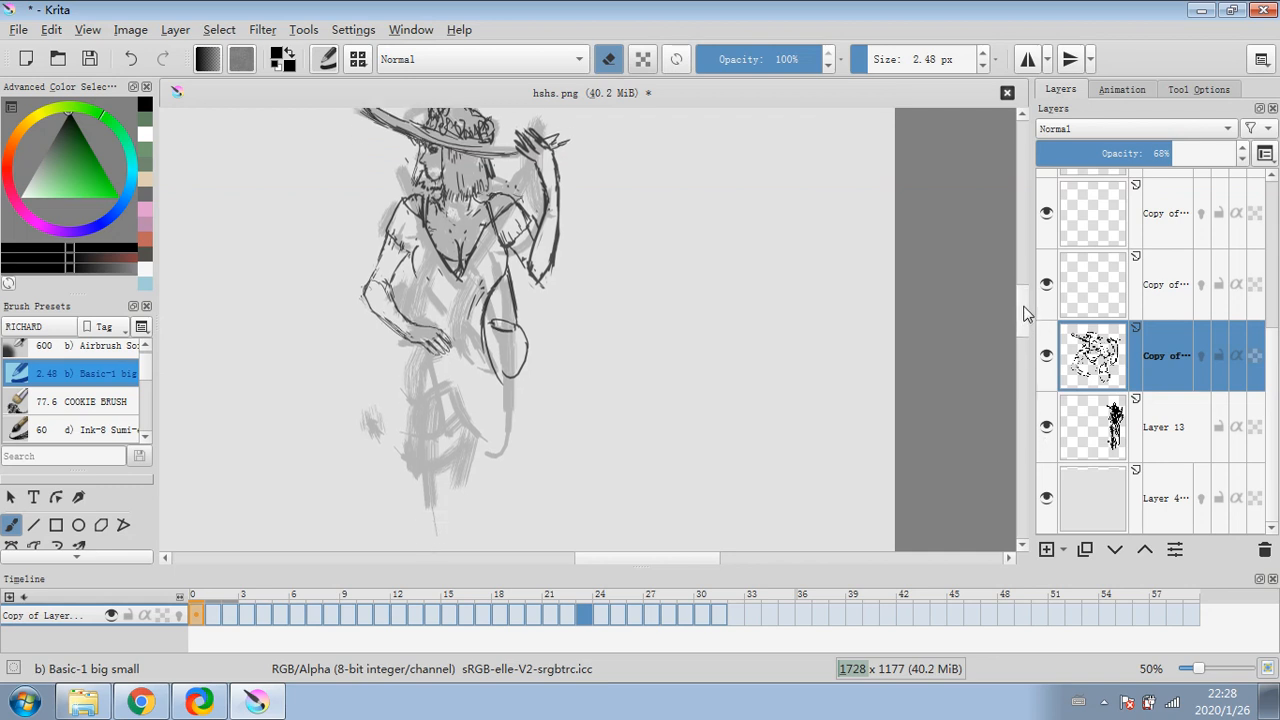
left_click(860, 68)
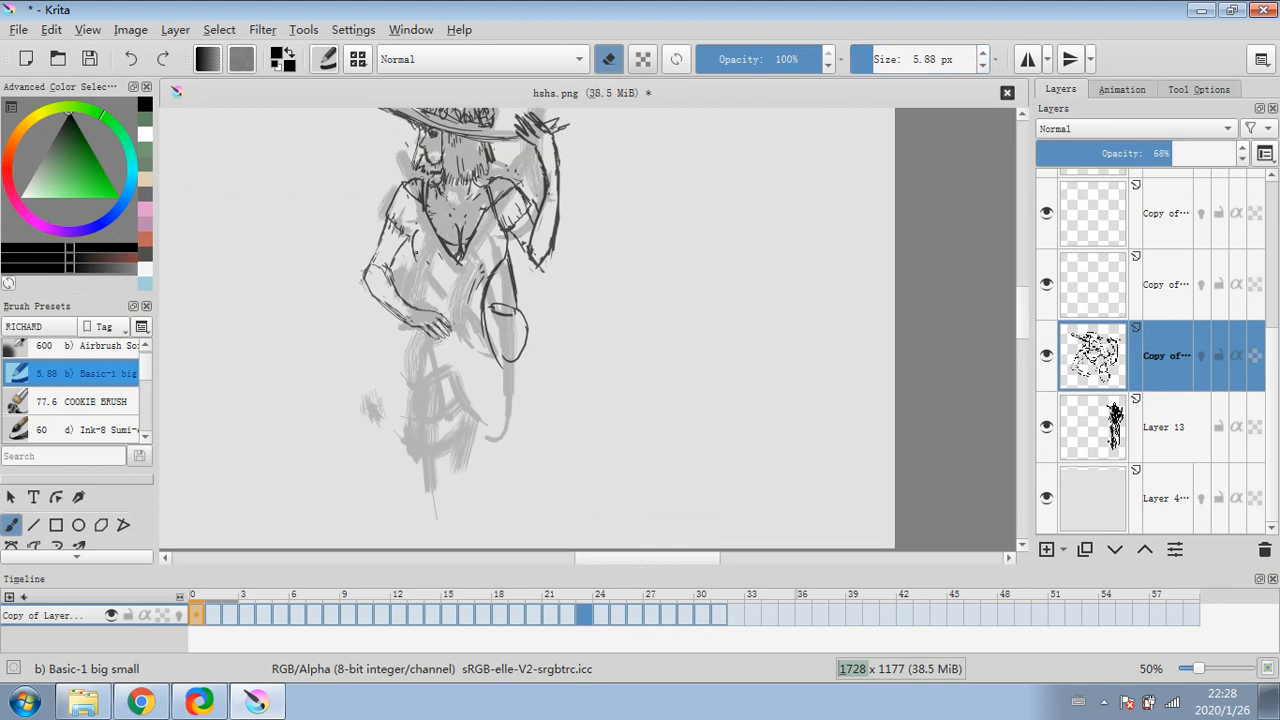
left_click(862, 64)
key("e")
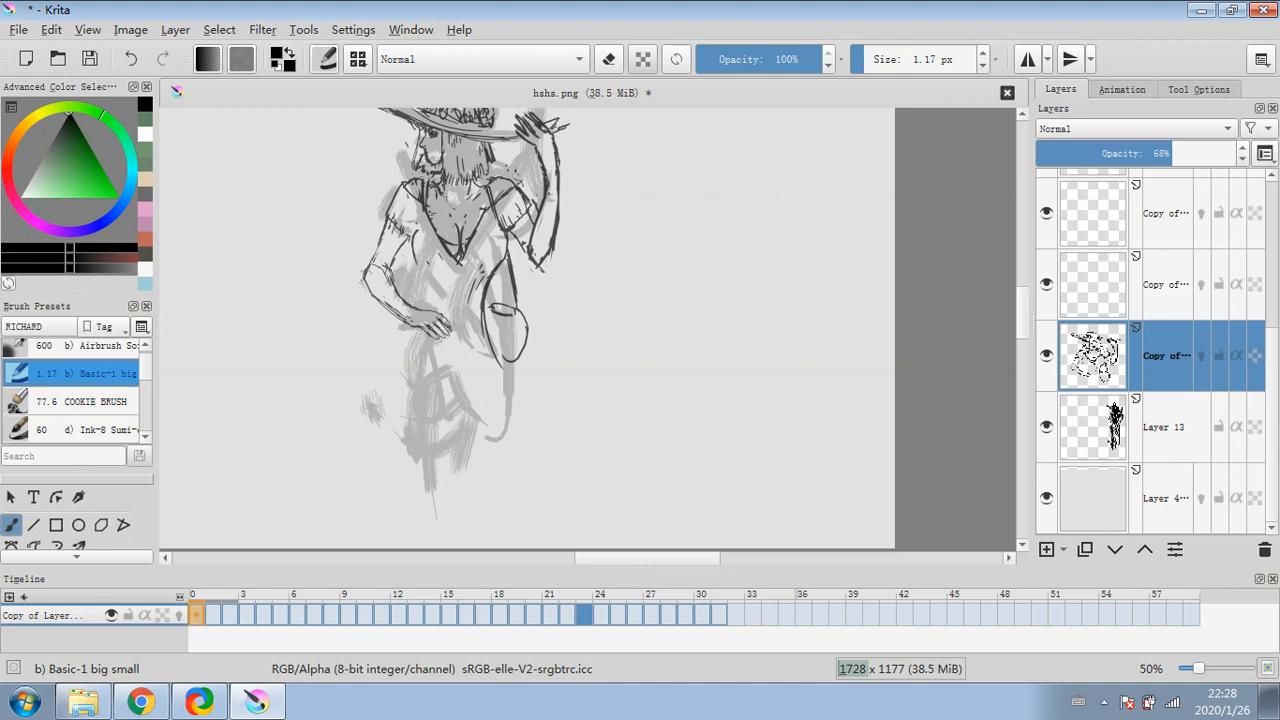
left_click(866, 60)
- Erase the upper part of the inked curve between the bust and the hanging oval at 15.28 px
left_click(610, 59)
left_click(897, 60)
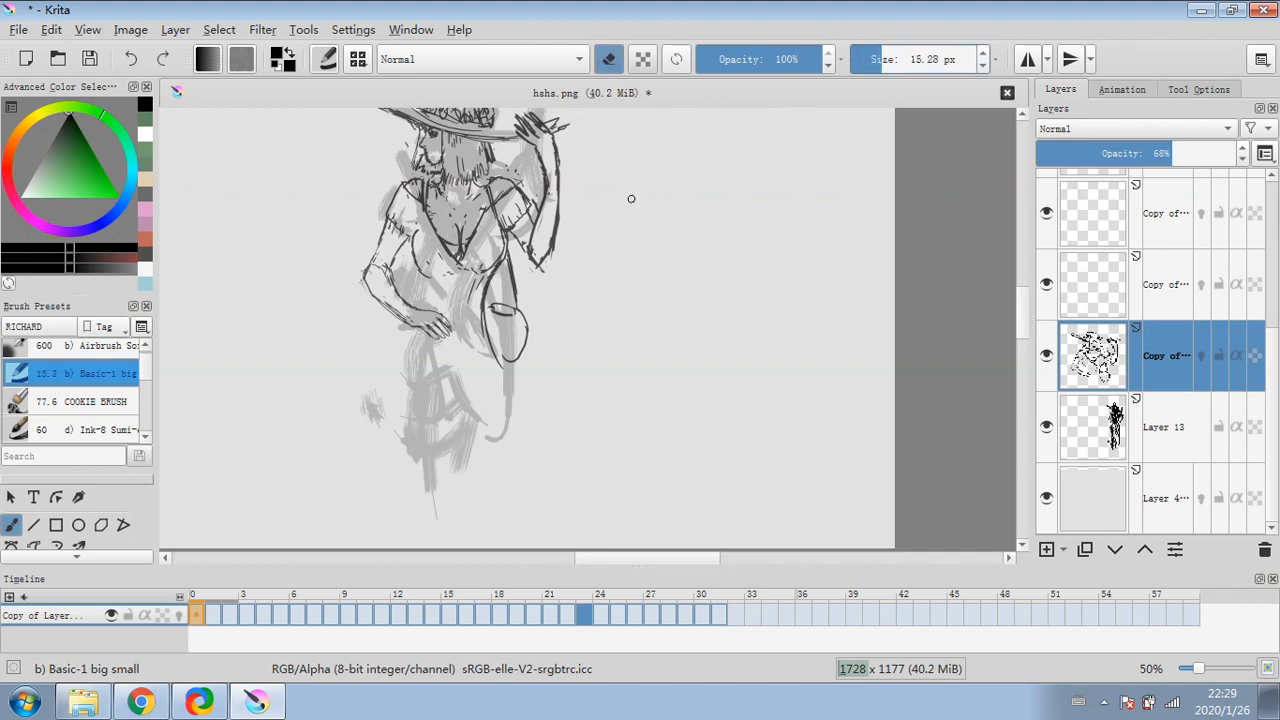
left_click_drag(501, 263, 481, 302)
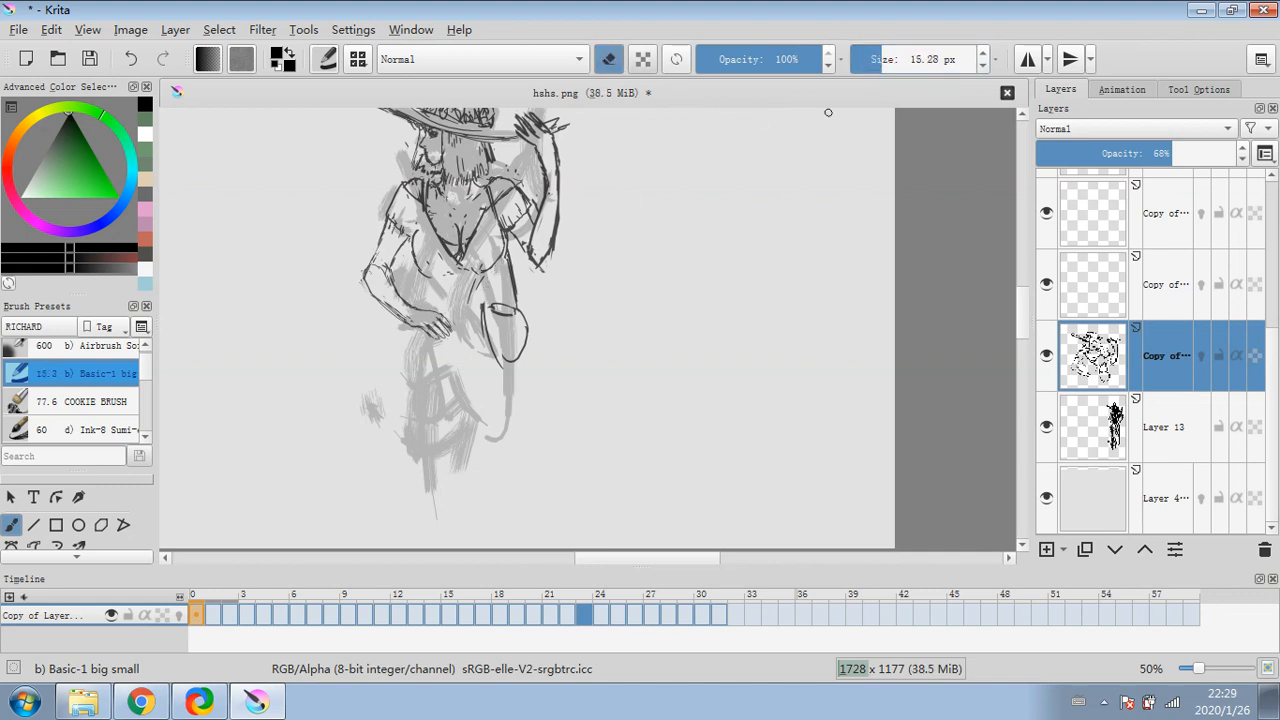
- Ink both sides of the waist from the bust down to the hips at 5.18 px
left_click(870, 60)
left_click(610, 62)
left_click_drag(490, 272, 480, 330)
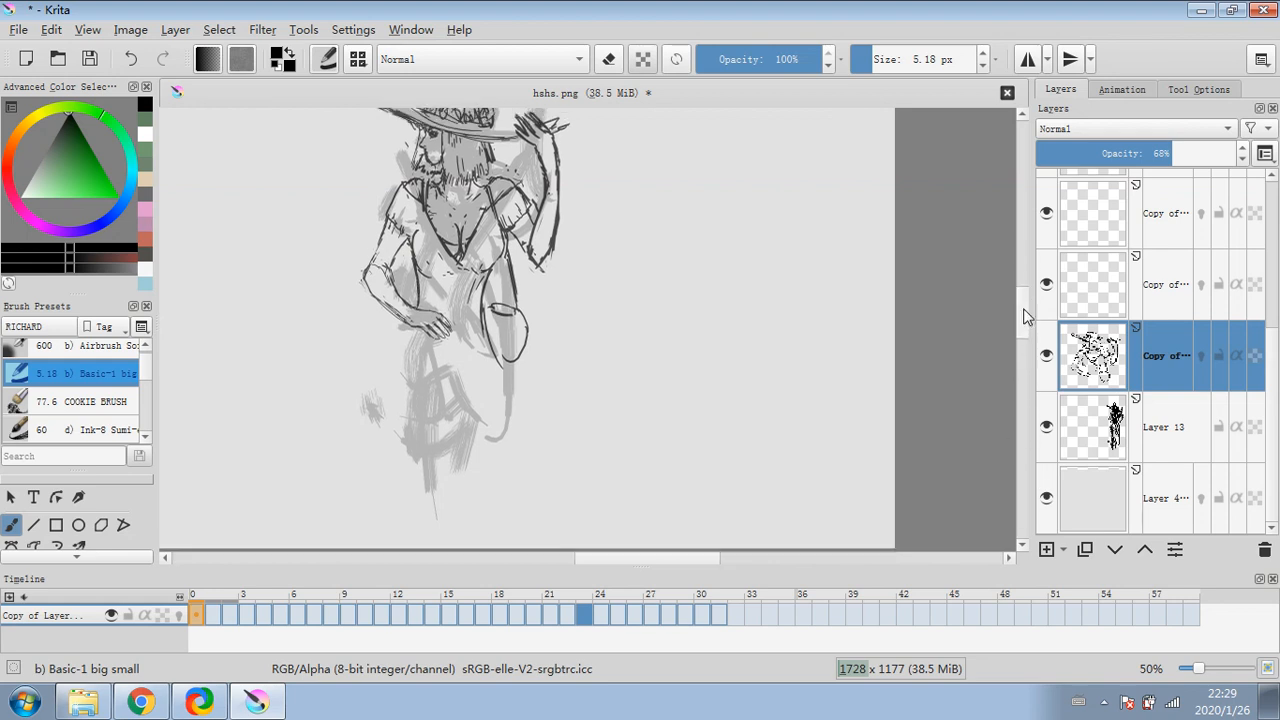
scroll(1023, 318, "down", 2)
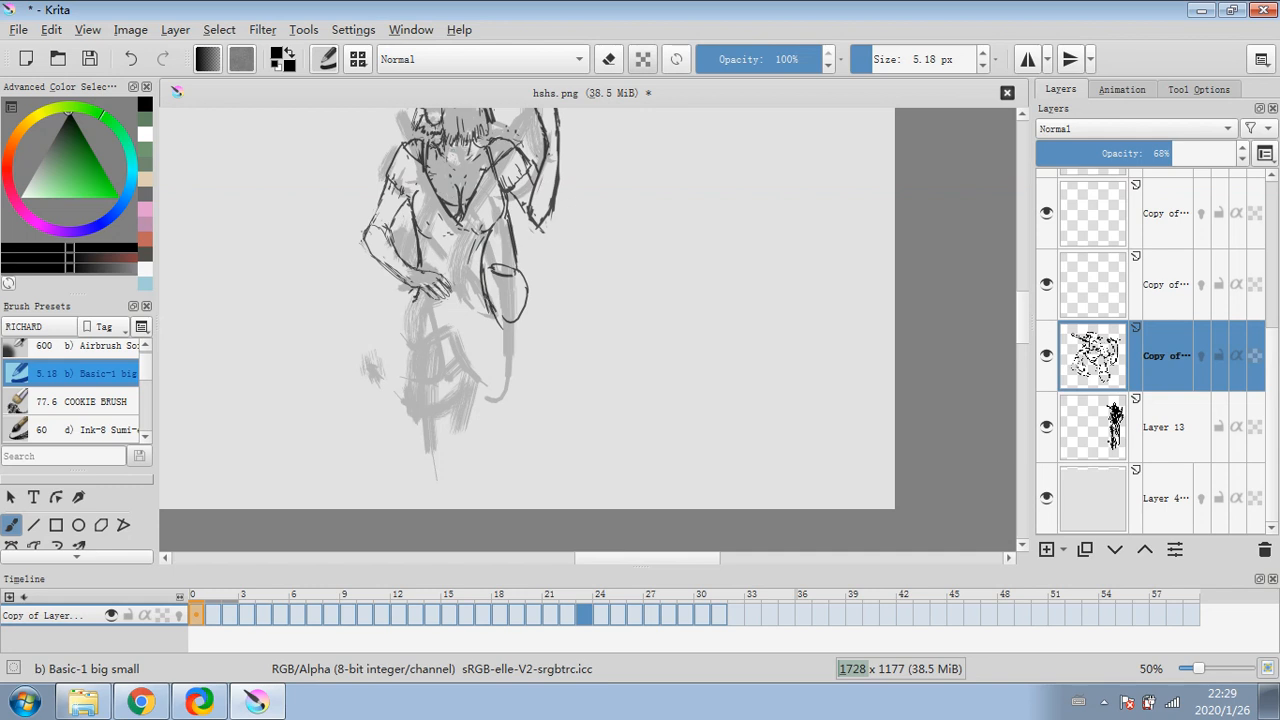
left_click_drag(504, 336, 498, 305)
- Ink the hip contour just below the resting hand at 2.92 px
left_click(867, 60)
left_click_drag(402, 303, 398, 330)
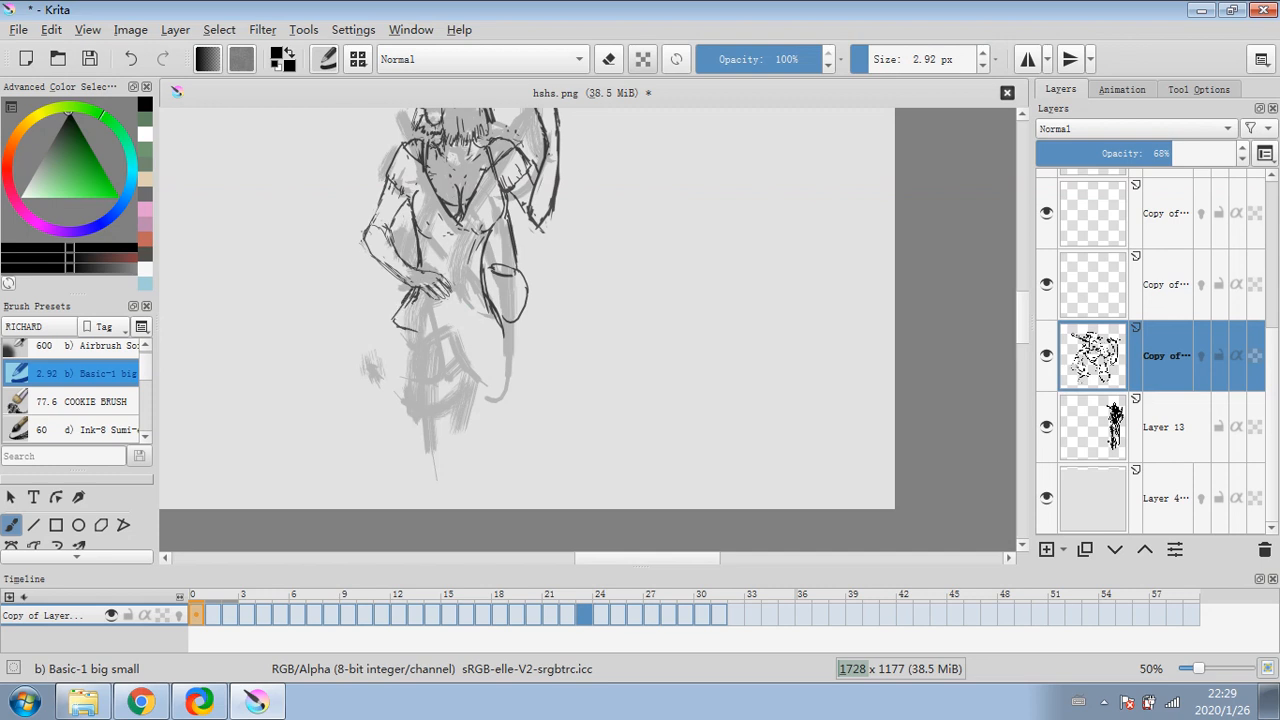
left_click_drag(414, 298, 512, 385)
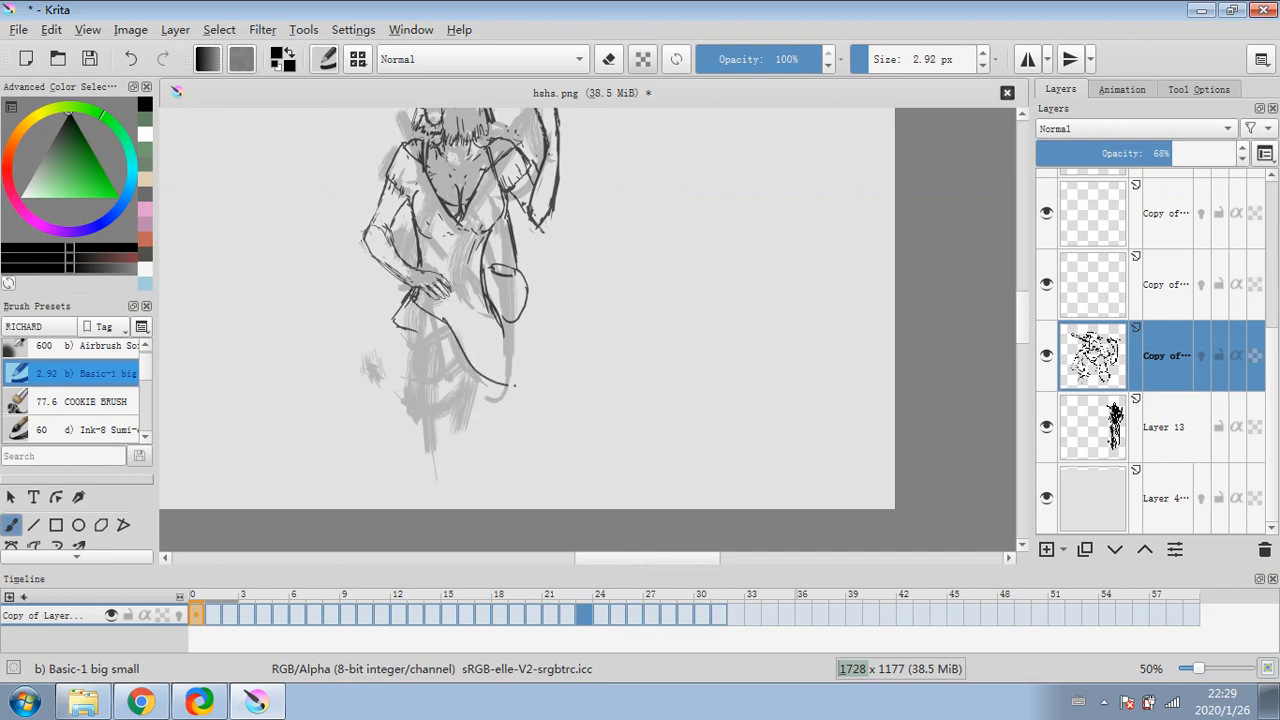
left_click(130, 59)
left_click(130, 59)
- Extend the inked lower edge from the hip below the resting hand diagonally across the thighs at 2.92 px
left_click_drag(447, 347, 458, 352)
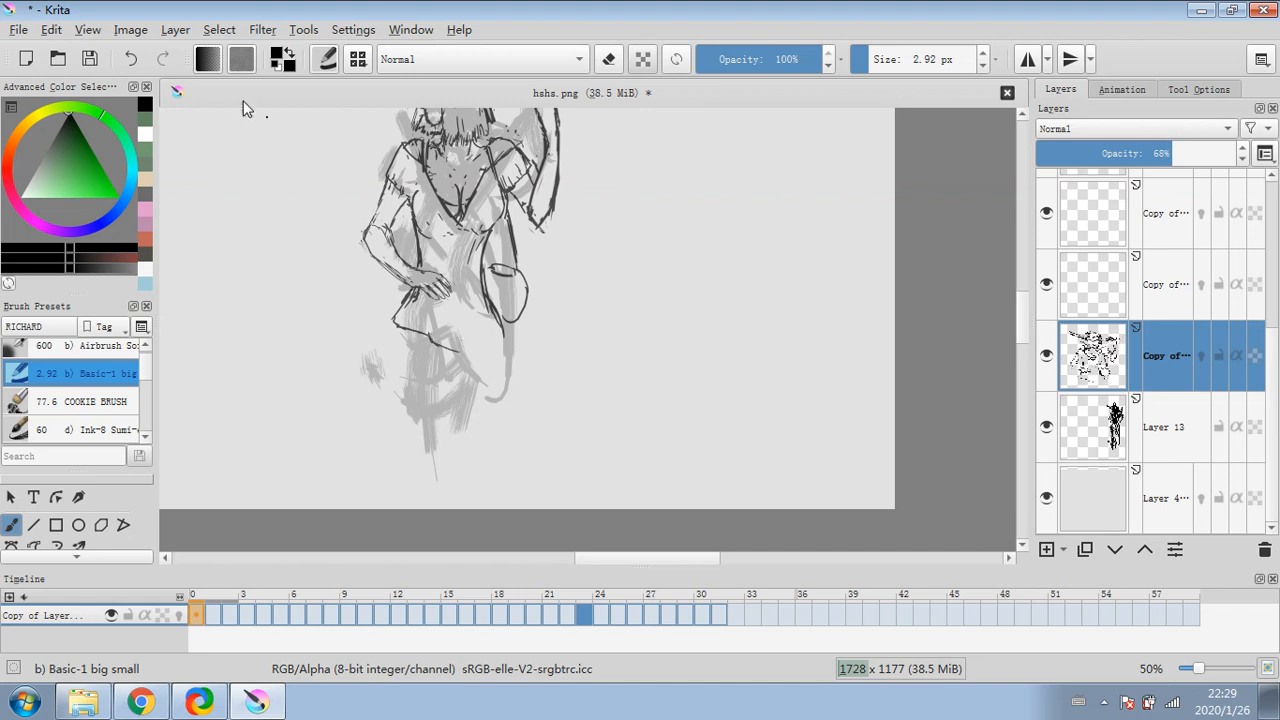
- Undo the inked diagonal edge across the thighs and the hip contour just below the resting hand
left_click(134, 60)
left_click(134, 60)
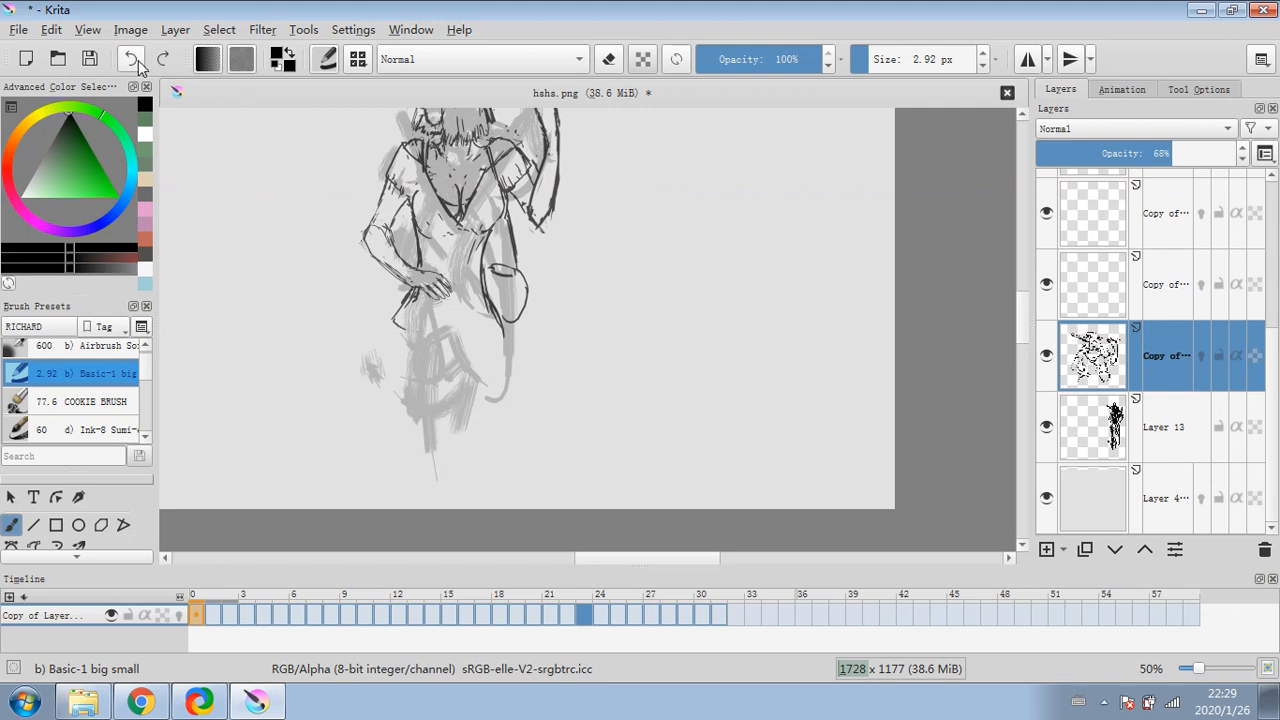
left_click(134, 60)
left_click_drag(403, 298, 395, 341)
left_click(135, 59)
left_click(137, 60)
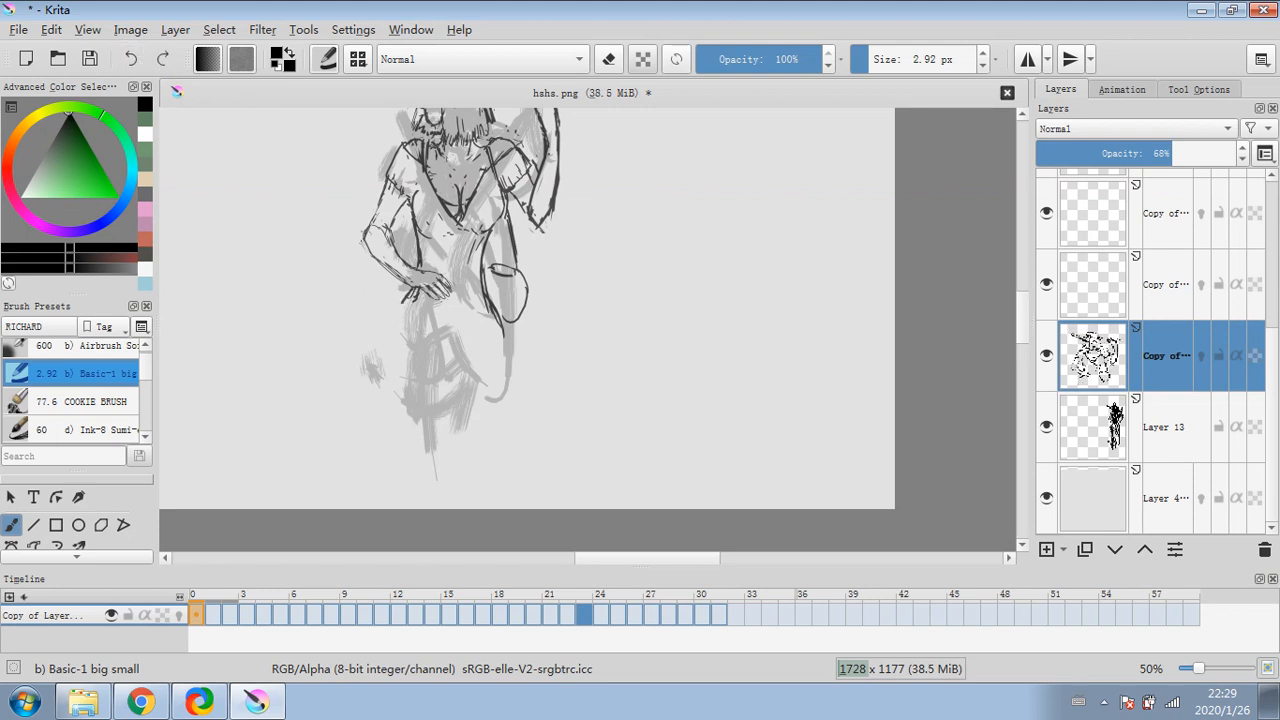
- Try to ink the outer hip contour downward from the resting hand and a short line beside the fingers at 2.92 px
left_click_drag(414, 291, 402, 360)
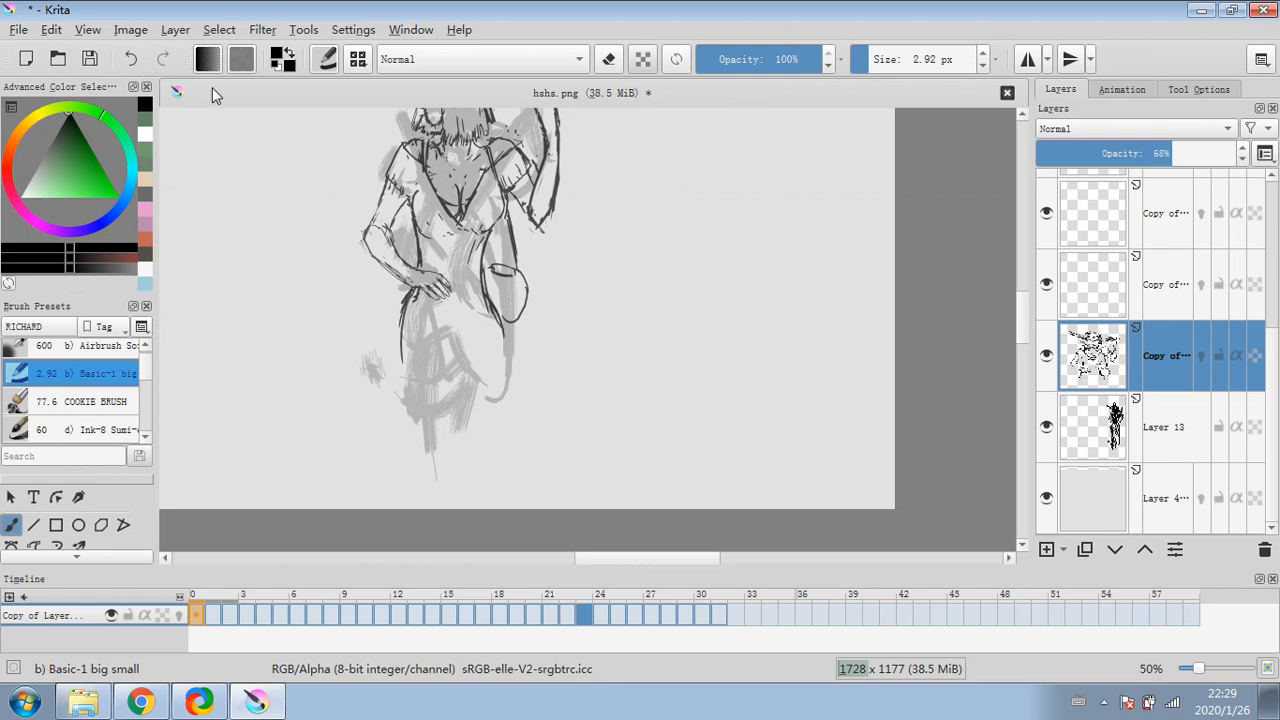
left_click(134, 60)
left_click(134, 60)
left_click_drag(452, 291, 469, 308)
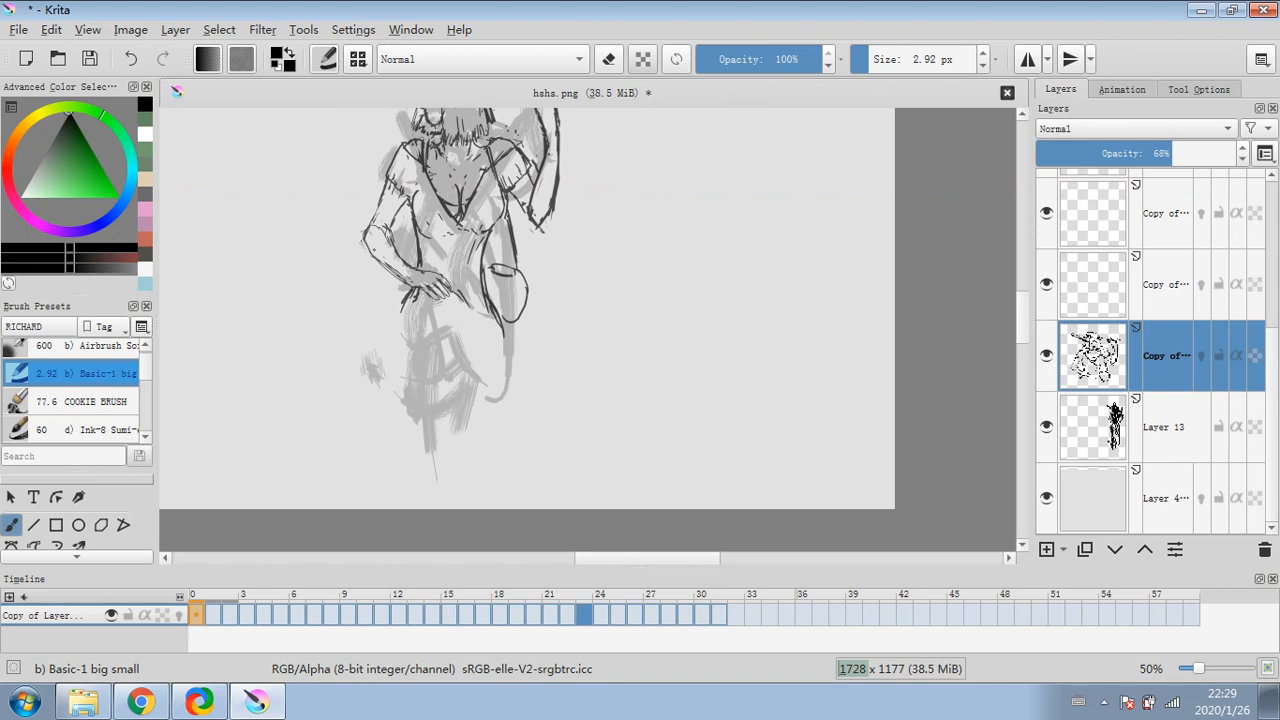
left_click(134, 60)
left_click(134, 60)
left_click(134, 60)
- Select the bent arm and its resting hand with a freehand outline on the inked line layer
scroll(1026, 308, "up", 3)
left_click_drag(1025, 300, 1025, 299)
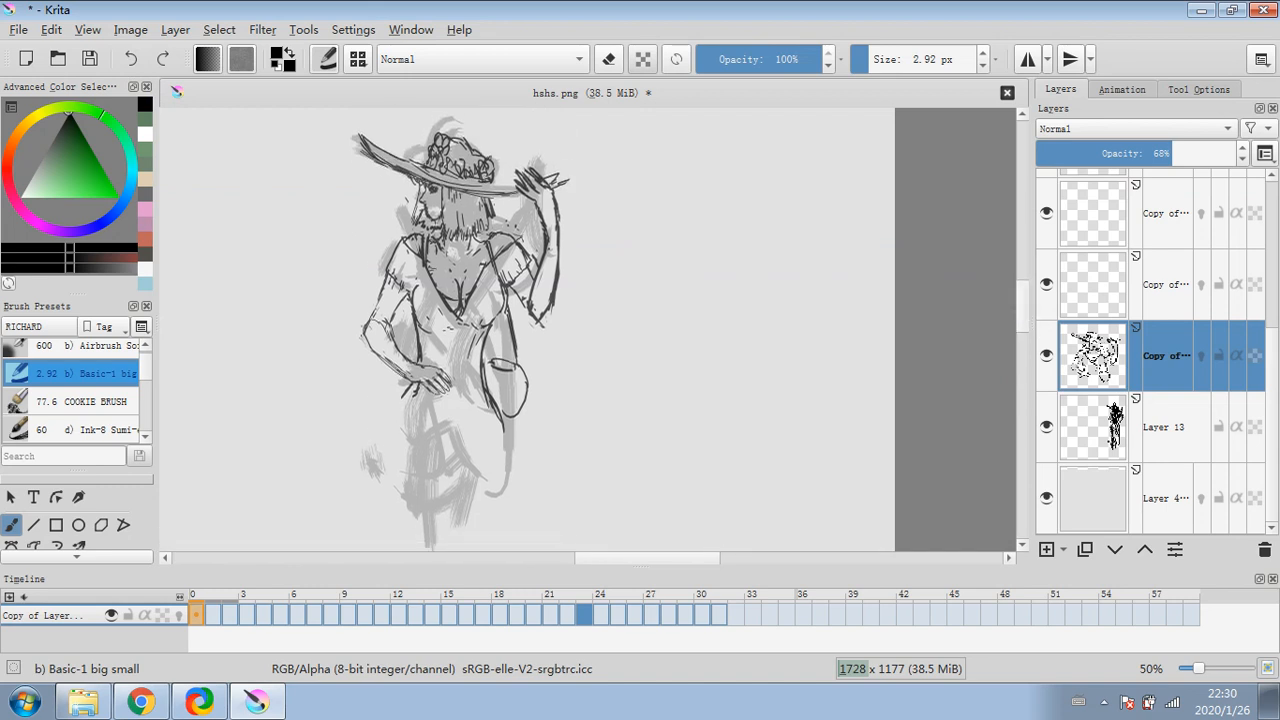
left_click(107, 557)
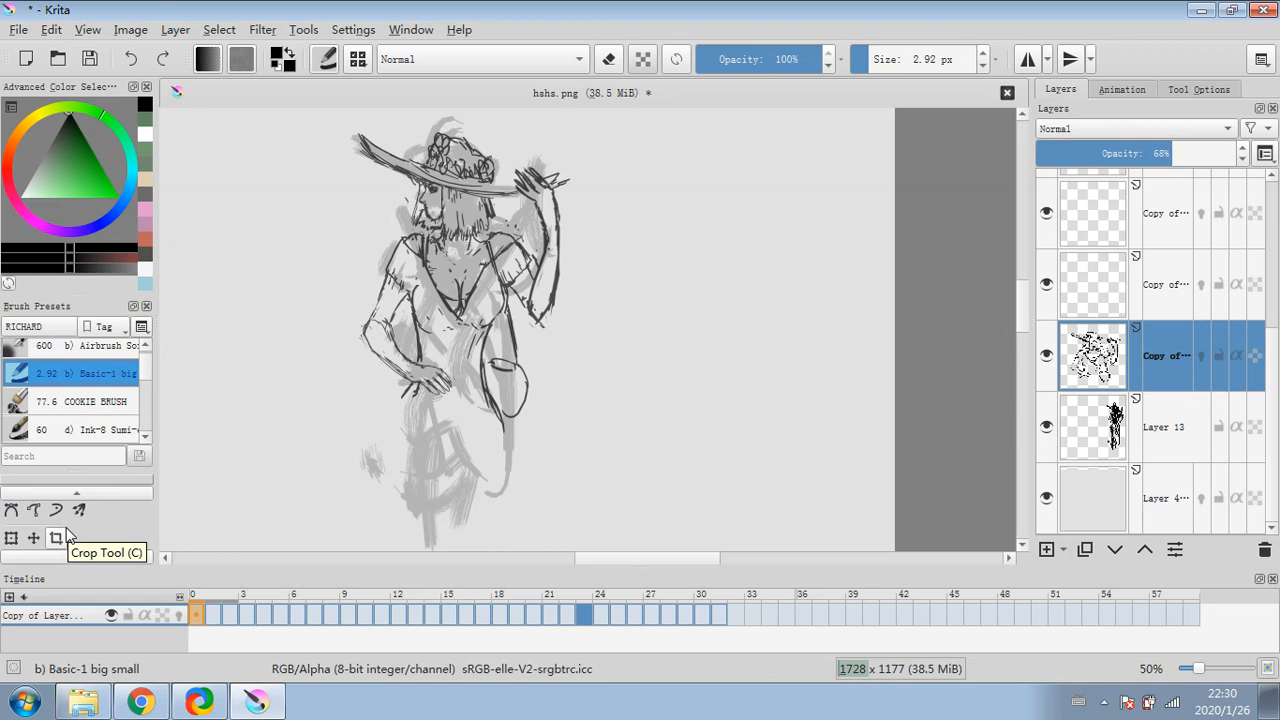
left_click(120, 561)
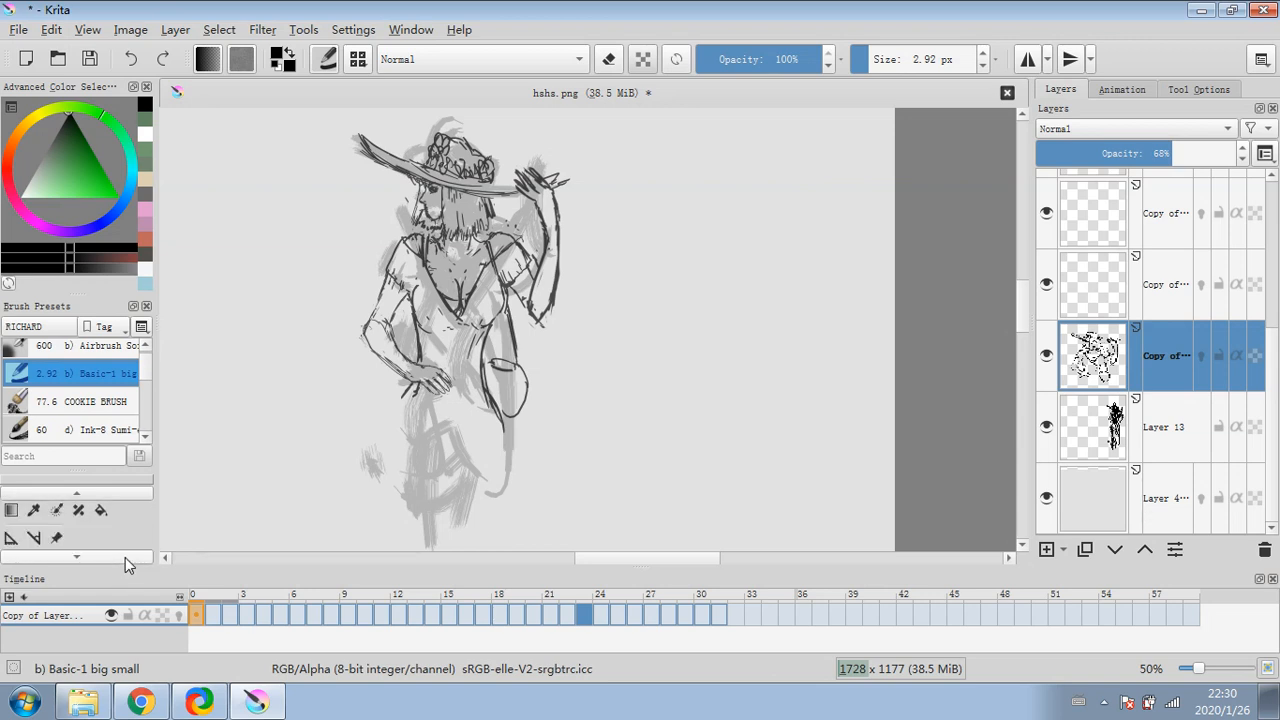
left_click(78, 528)
mouse_move(399, 297)
left_mouse_down()
mouse_move(408, 350)
mouse_move(448, 372)
mouse_move(456, 404)
mouse_move(386, 398)
mouse_move(357, 334)
mouse_move(395, 290)
left_mouse_up()
- Stretch the selected arm and hand slightly downward with the Transform tool and apply the transformation
left_click(118, 558)
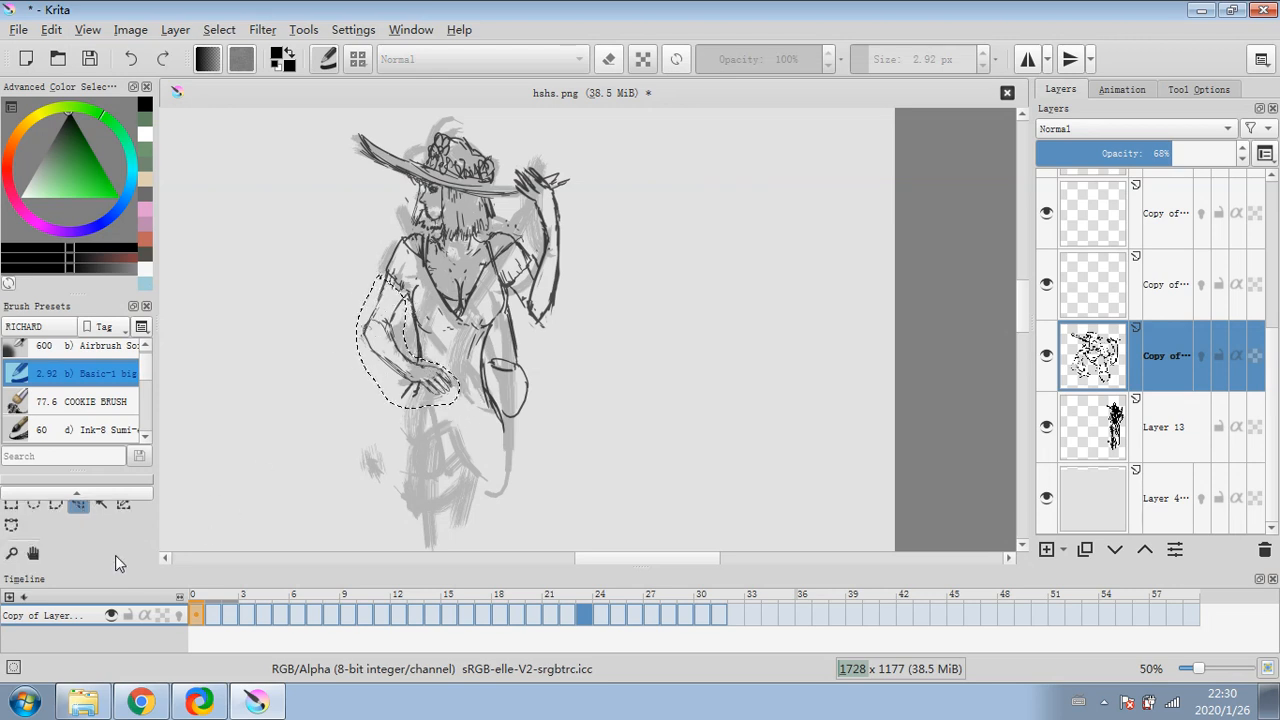
left_click(125, 491)
left_click(119, 491)
left_click(12, 513)
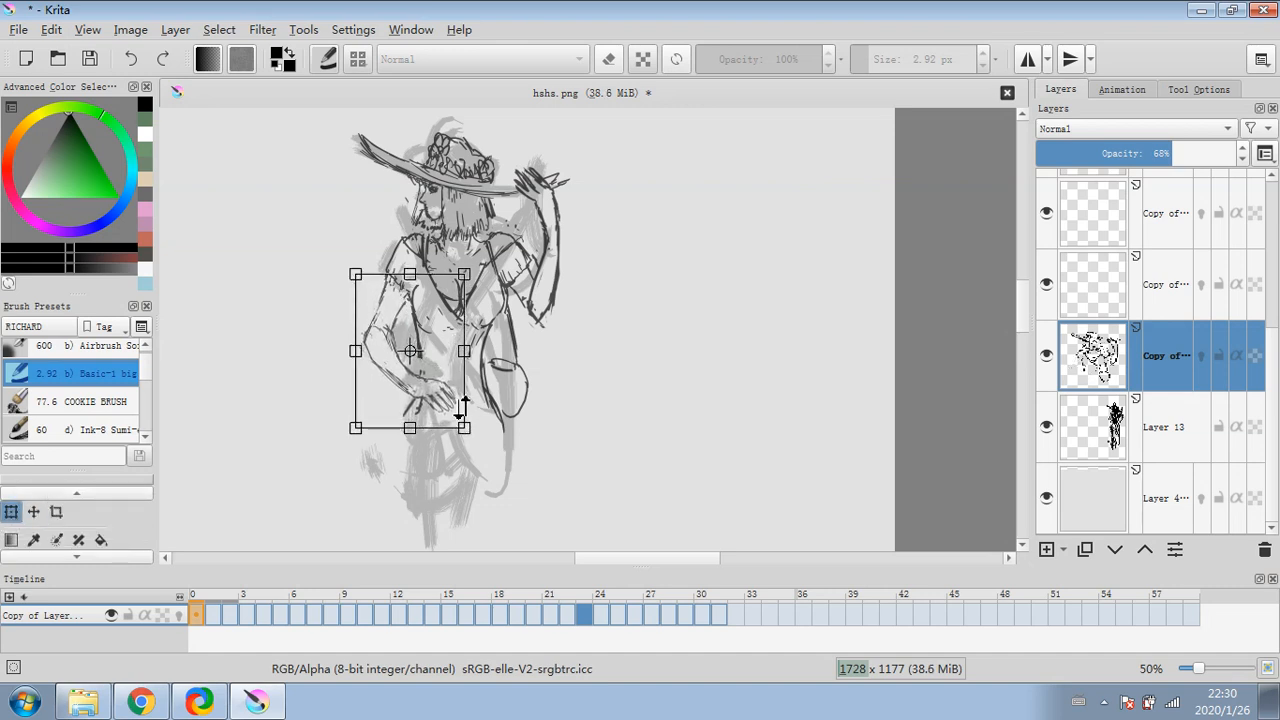
left_click_drag(442, 369, 439, 364)
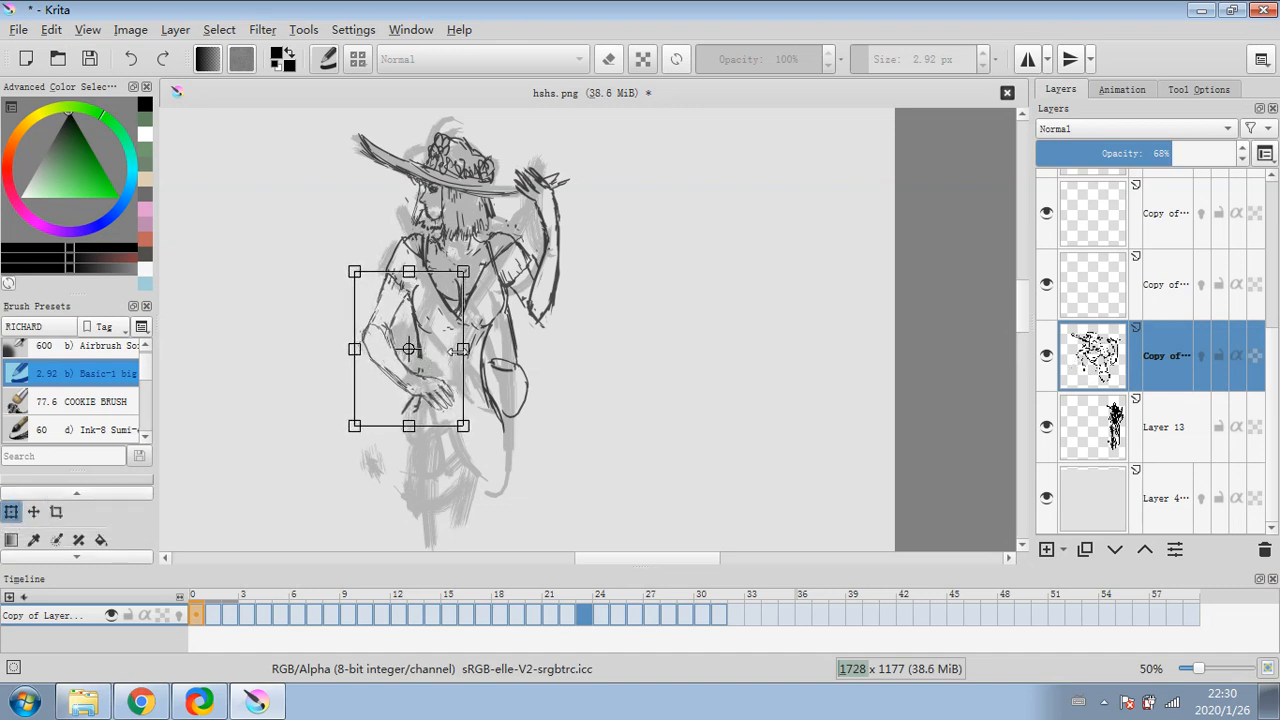
left_click(1152, 436)
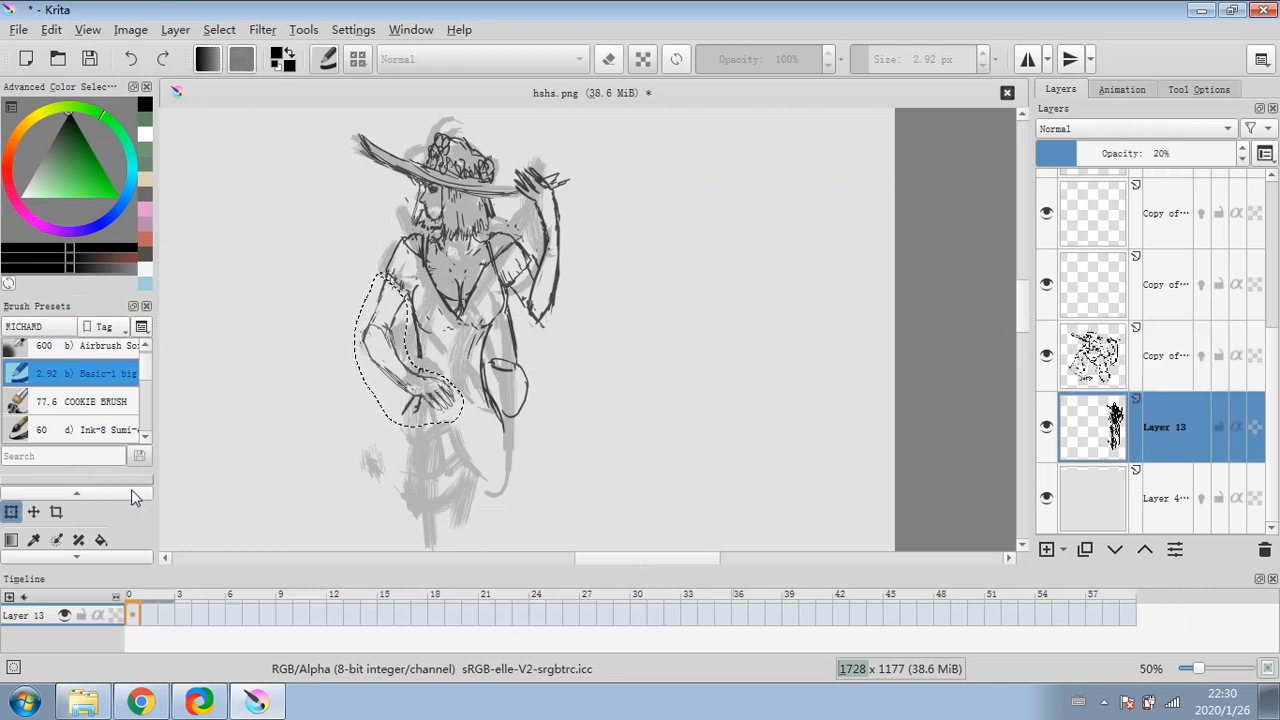
- Nudge the selected arm slightly up and to the right with the Transform tool, apply it, and deselect
left_click(11, 511)
left_click(1155, 372)
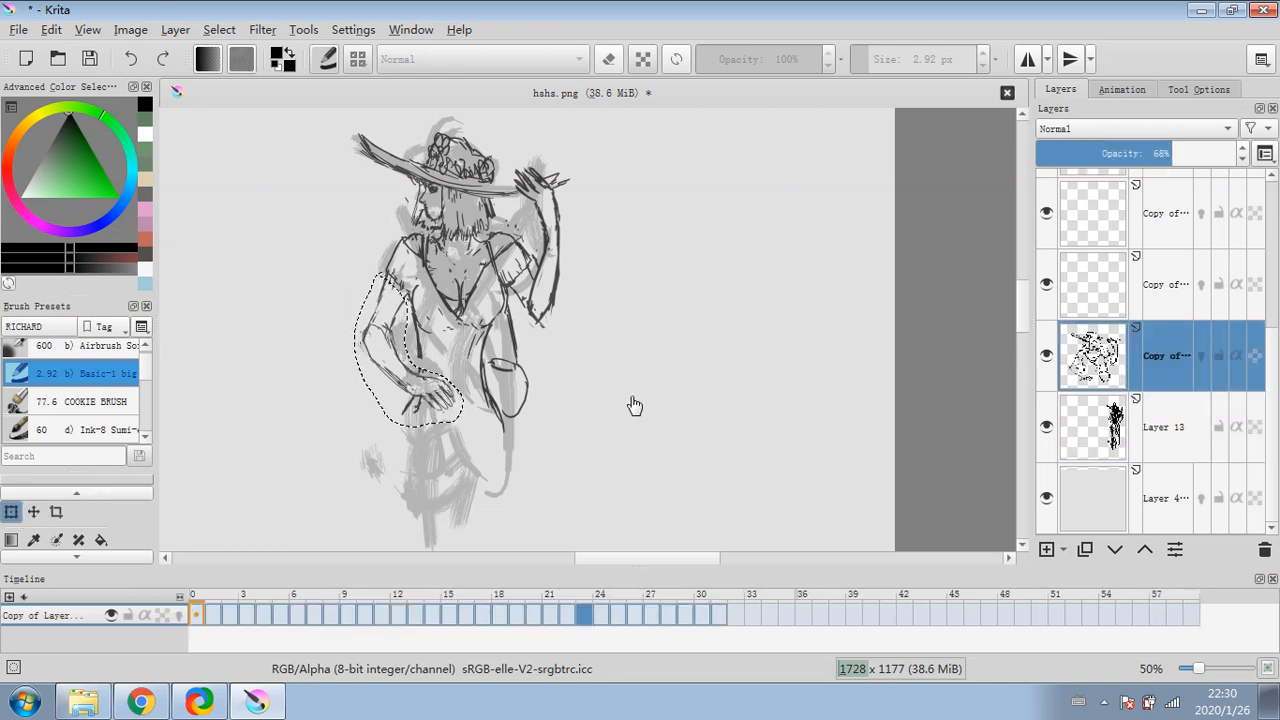
left_click(420, 390)
left_click_drag(414, 372, 414, 371)
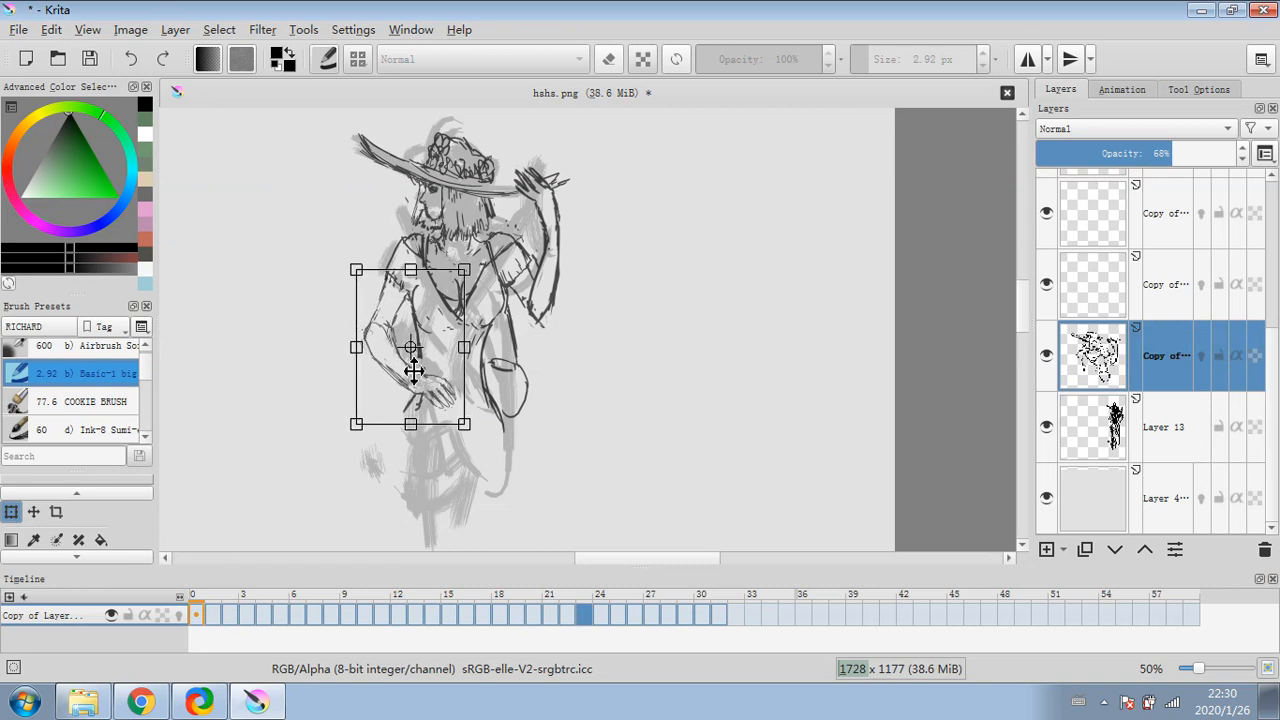
left_click(1143, 400)
left_click(1168, 360)
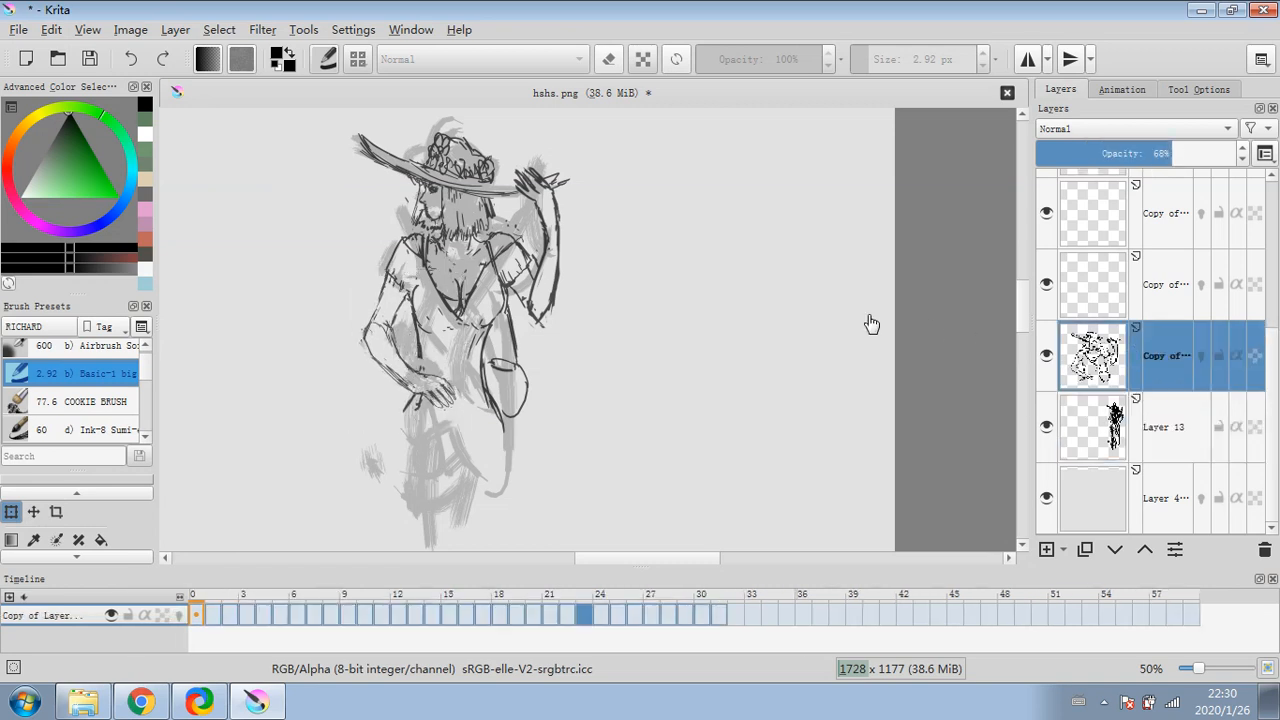
left_click(219, 29)
left_click(243, 74)
- Erase the stray stroke ends below the resting hand with the brush at 2.92 px
scroll(80, 510, "up", 3)
left_click(11, 525)
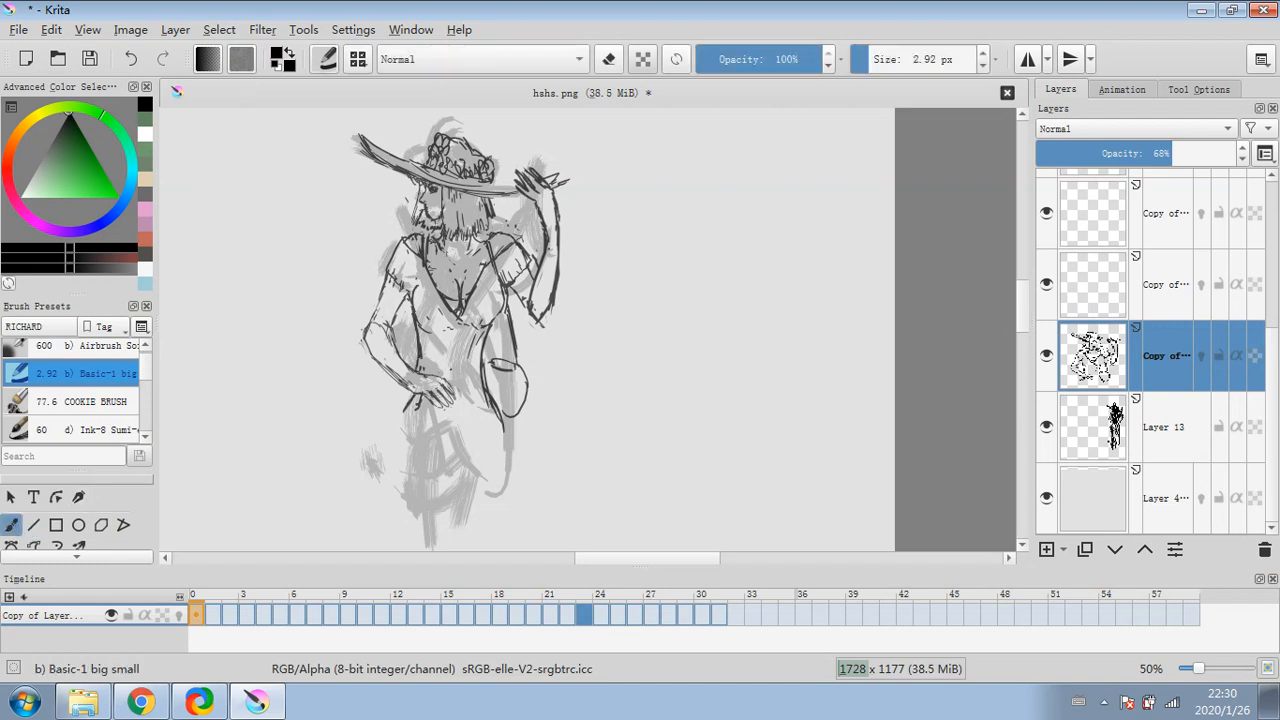
left_click(608, 59)
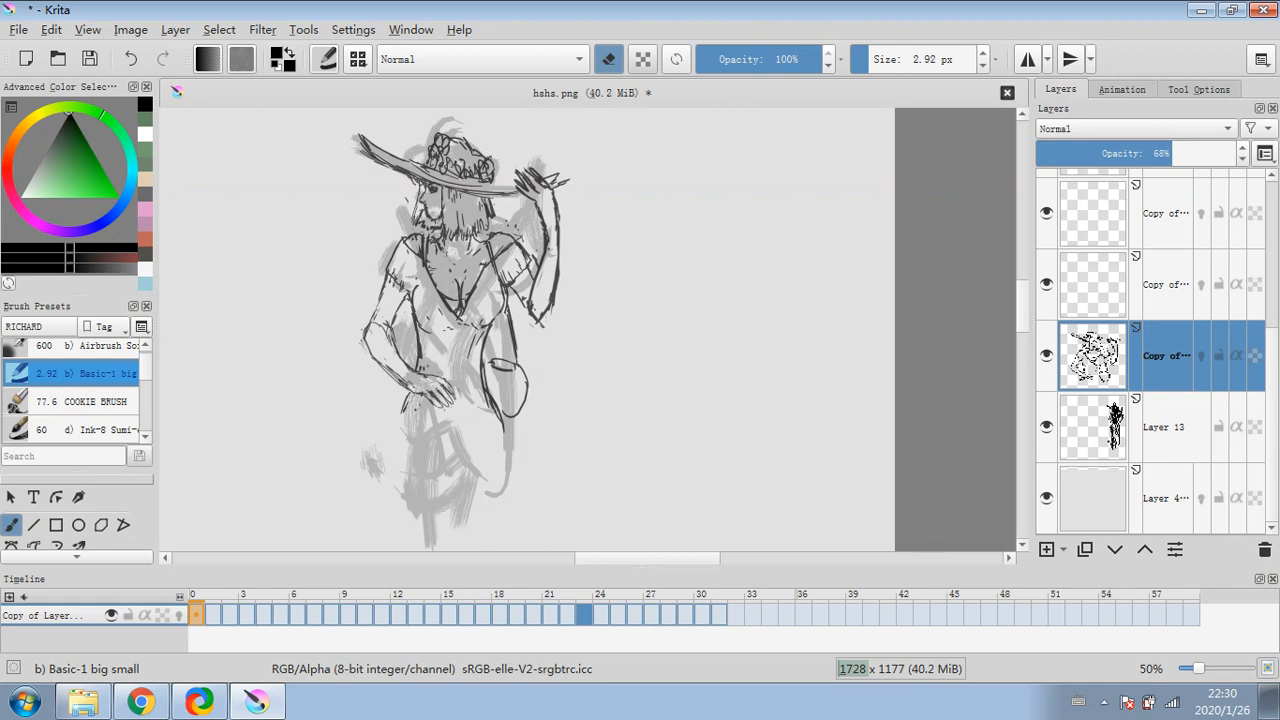
left_click(600, 68)
- Thicken the lower end of the waist line beside the oval at 5.18 px and ink the hip contour below the resting hand at 1.17 px
left_click(872, 62)
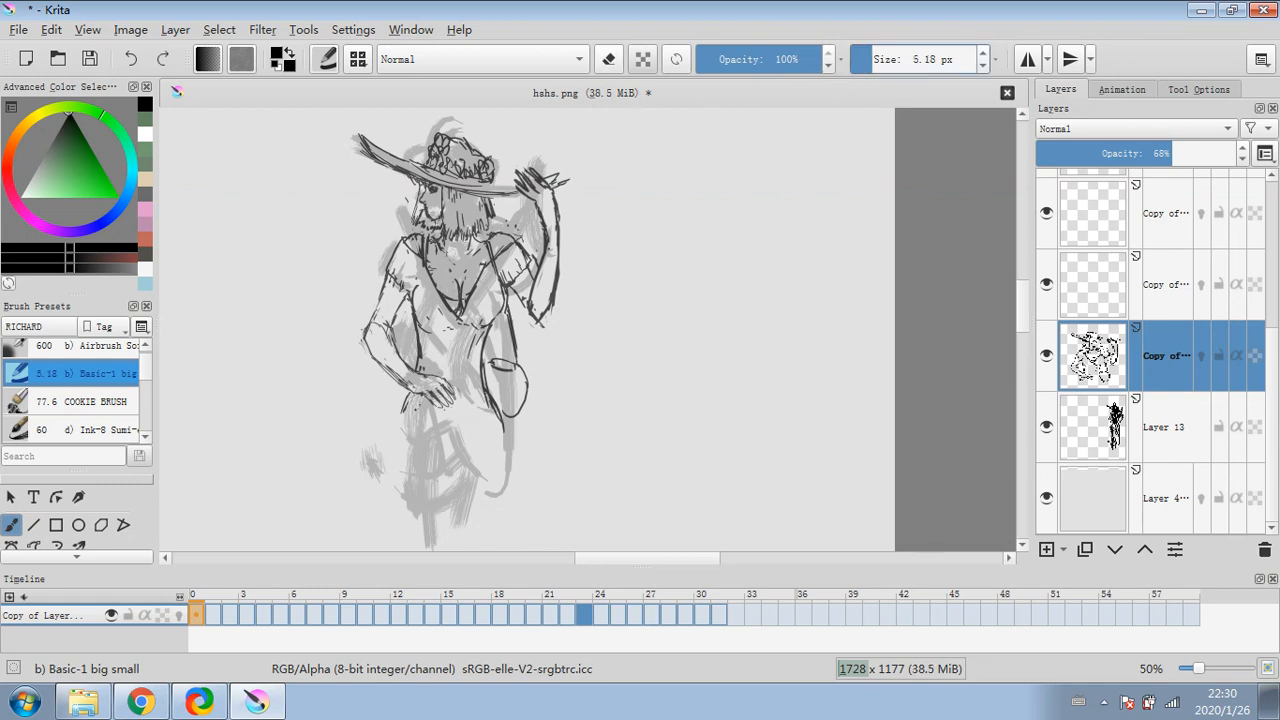
left_click_drag(494, 406, 504, 436)
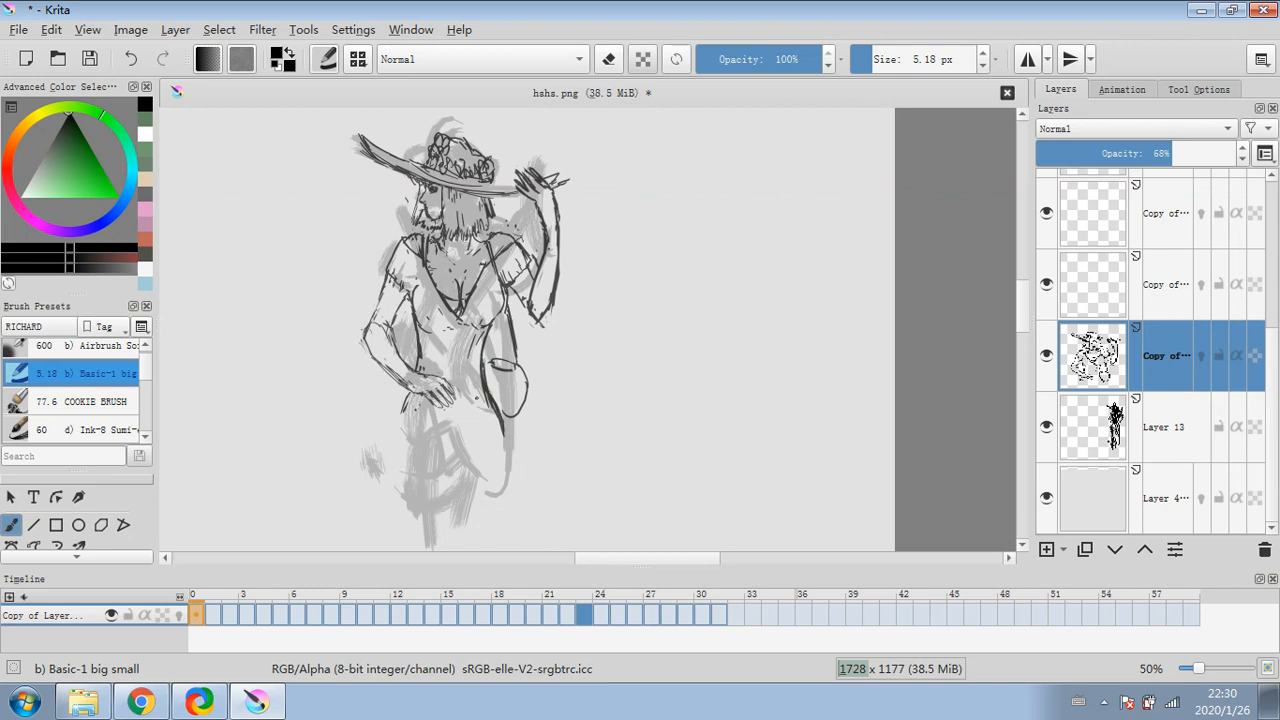
left_click(862, 60)
left_click_drag(401, 421, 393, 459)
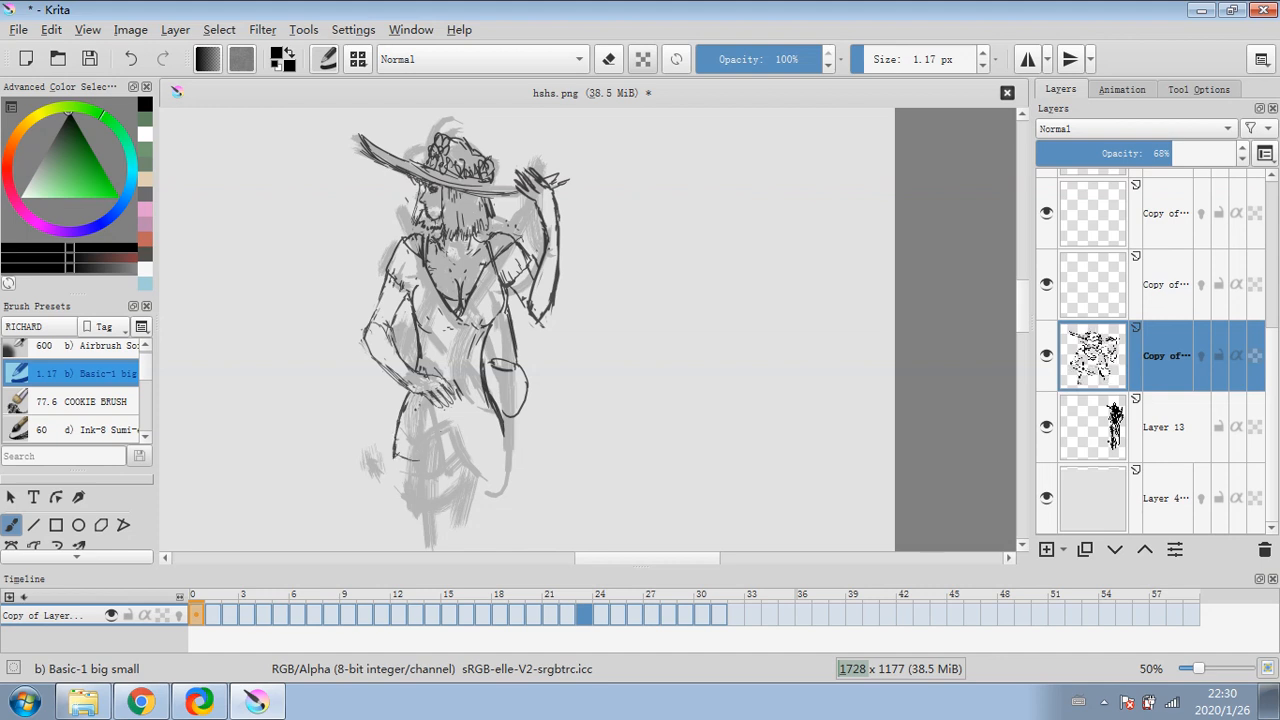
- Try to ink a long curve from the resting hand diagonally across the thighs at 1.17 px
left_click_drag(442, 414, 449, 436)
left_click_drag(442, 414, 514, 488)
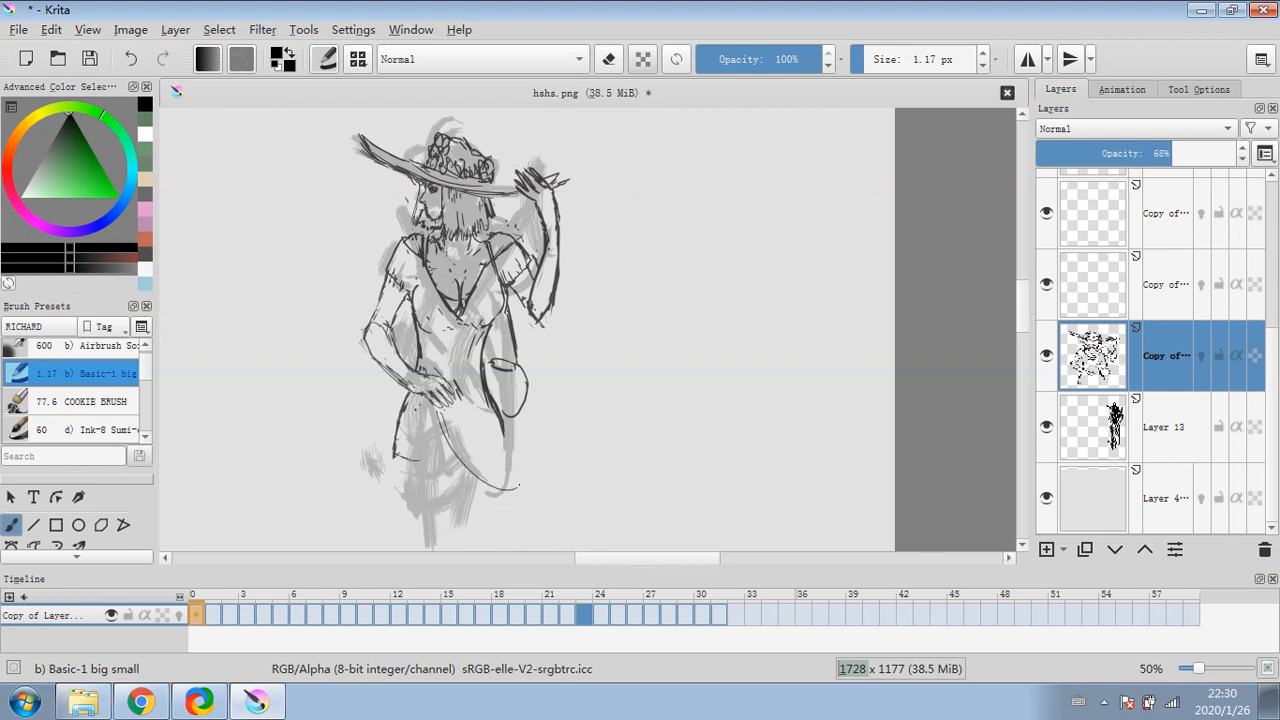
left_click(131, 59)
- Set the brush size to 0.02 px and switch the brush to eraser mode
left_click(856, 60)
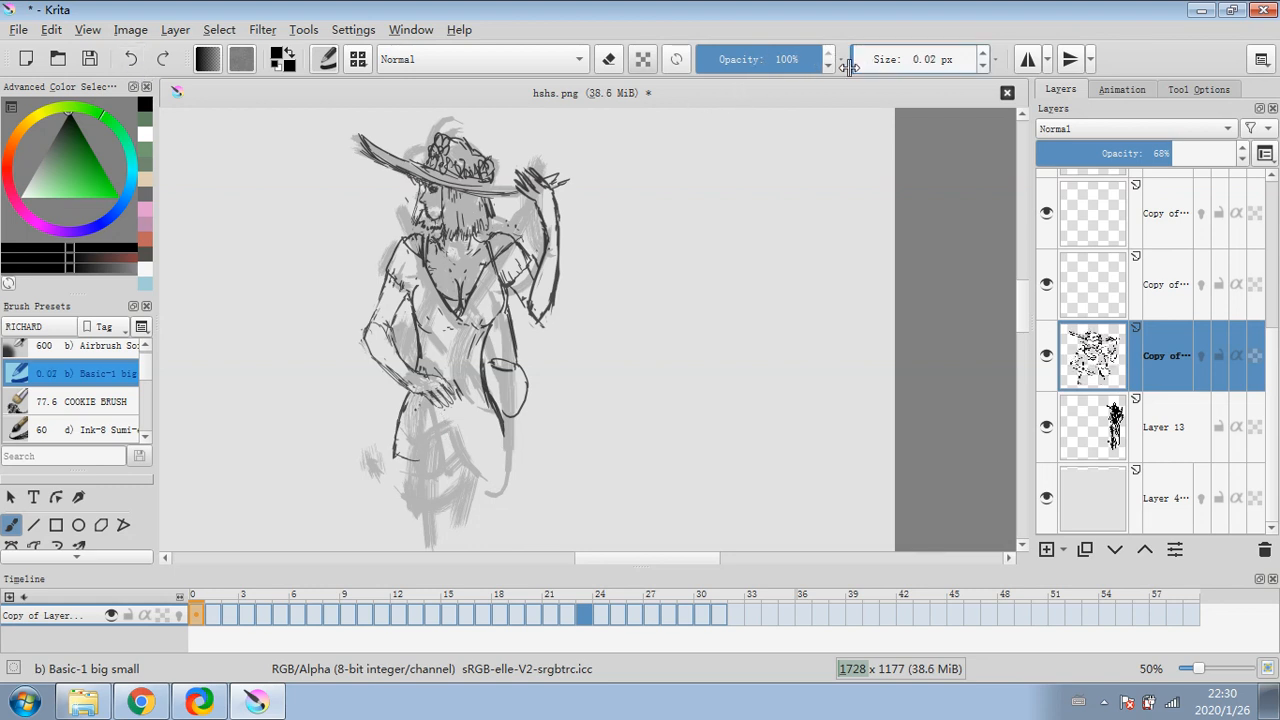
key("e")
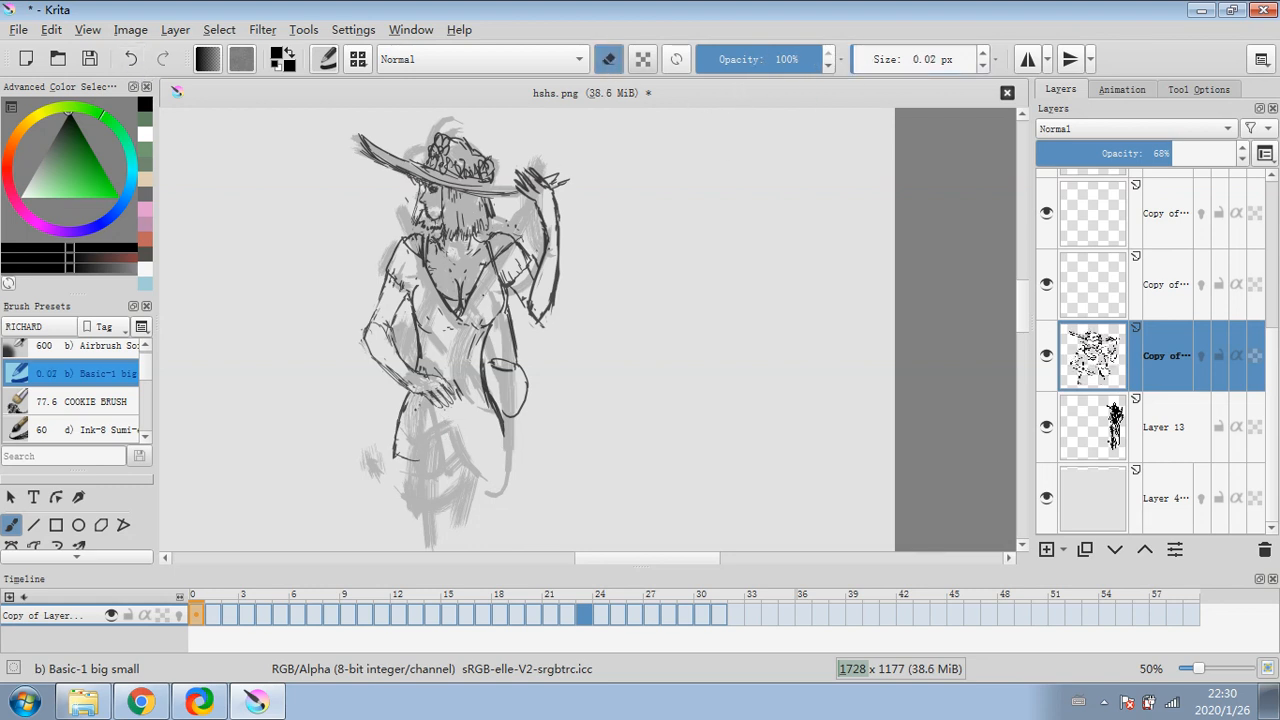
- Sketch the dress's skirt side and double hemline on the line-art layer, using brush sizes of 1.75 px and 5.18 px
left_click(607, 64)
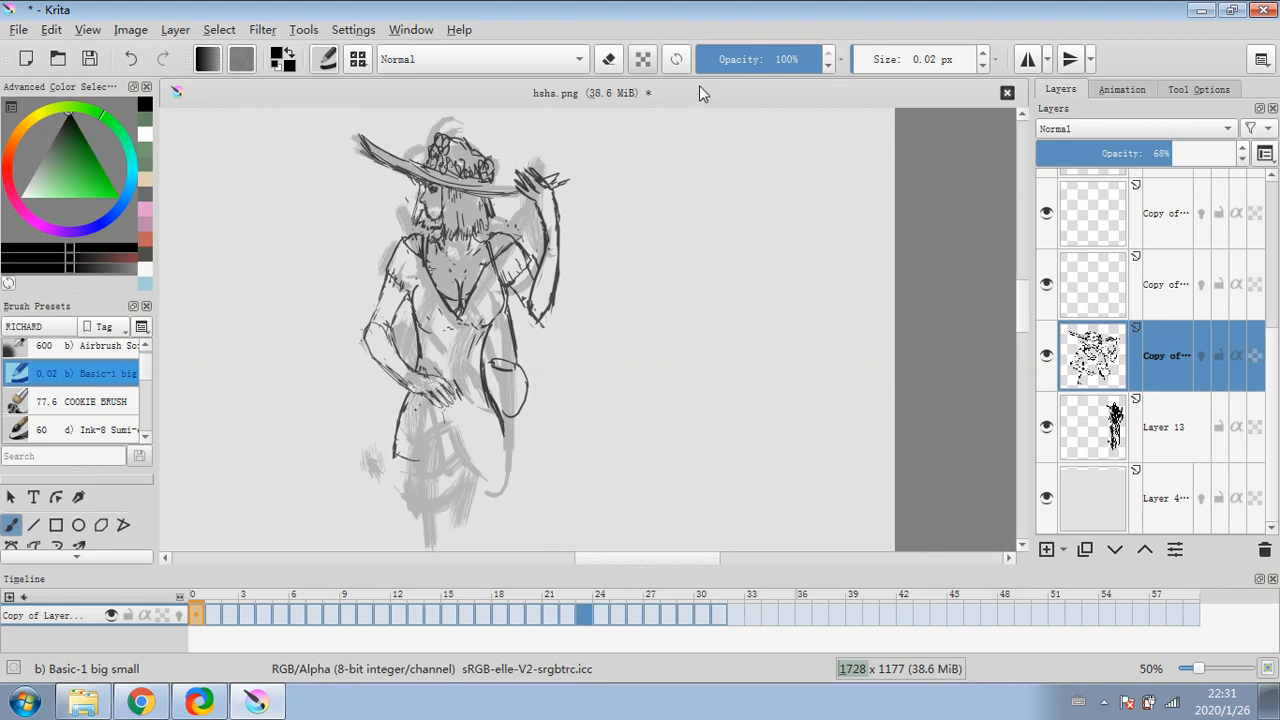
left_click(857, 62)
mouse_move(447, 411)
left_mouse_down()
mouse_move(451, 457)
mouse_move(427, 466)
mouse_move(464, 477)
mouse_move(461, 463)
left_mouse_up()
left_click(864, 60)
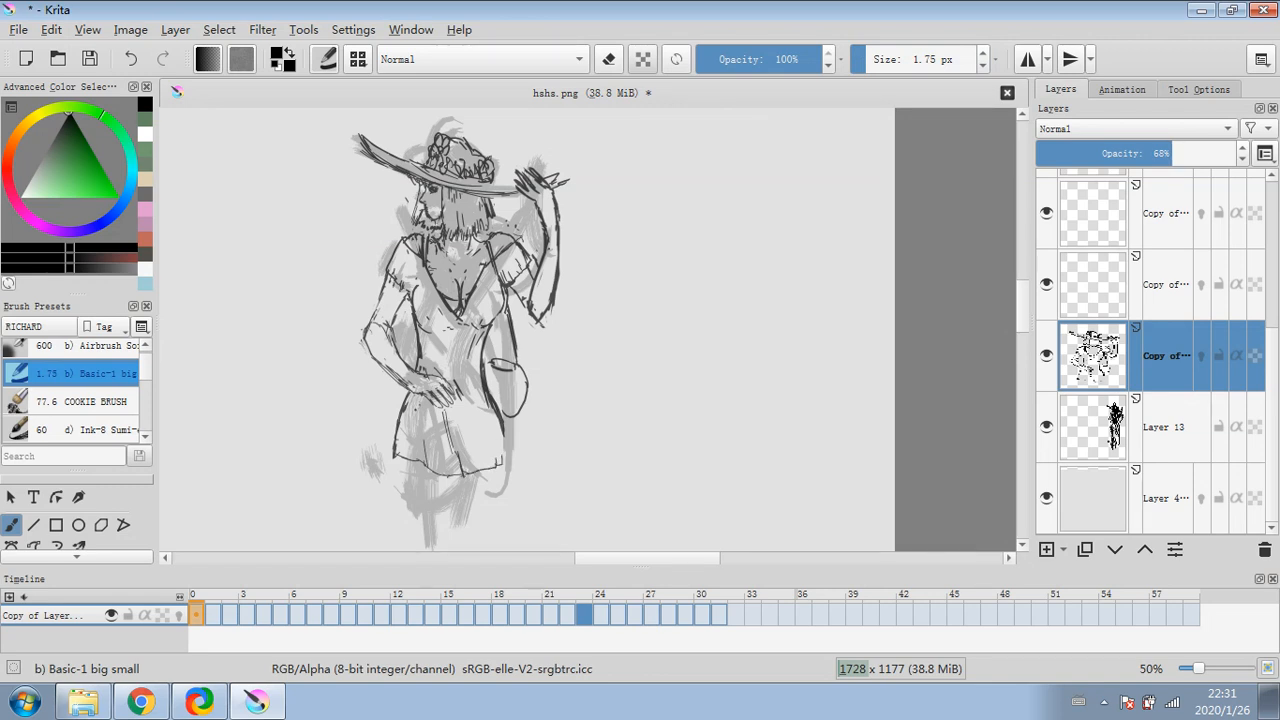
left_click_drag(497, 425, 503, 460)
left_click(871, 59)
mouse_move(397, 436)
left_mouse_down()
mouse_move(440, 459)
mouse_move(486, 450)
left_mouse_up()
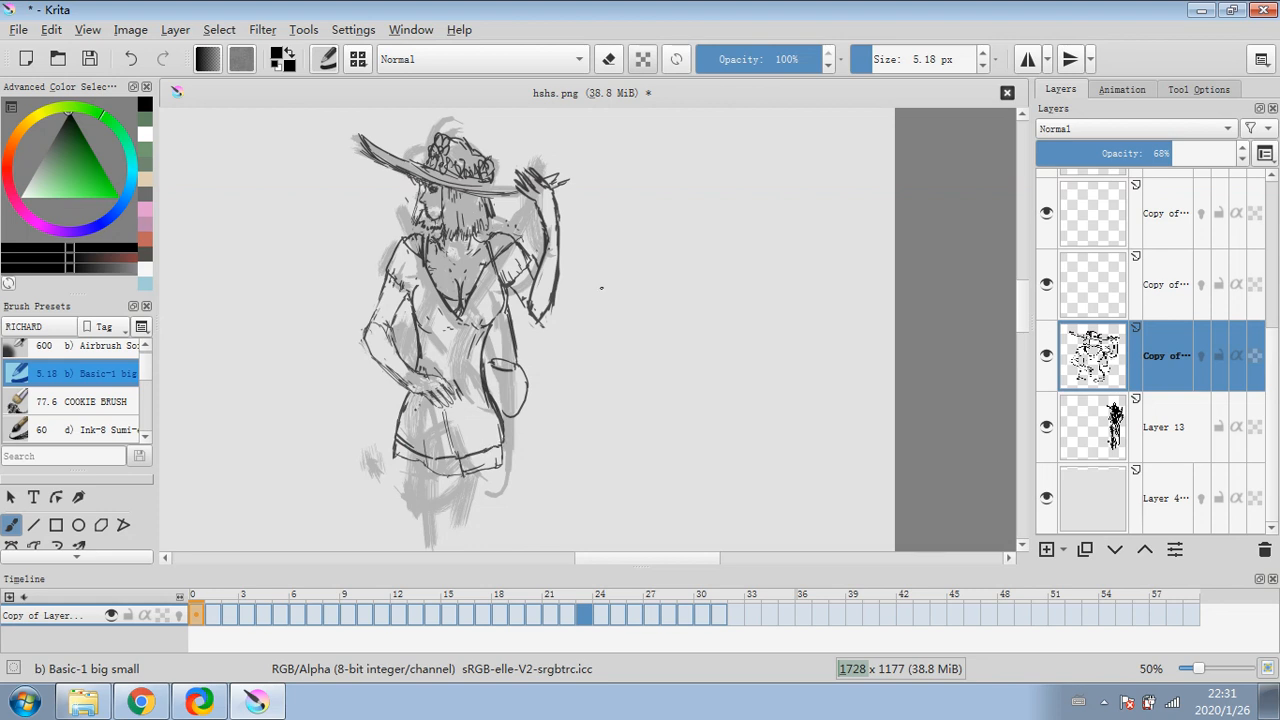
- Erase the lower edge of the skirt hem with the brush in eraser mode at 27.21 px
left_click(886, 60)
left_click_drag(386, 449, 460, 474)
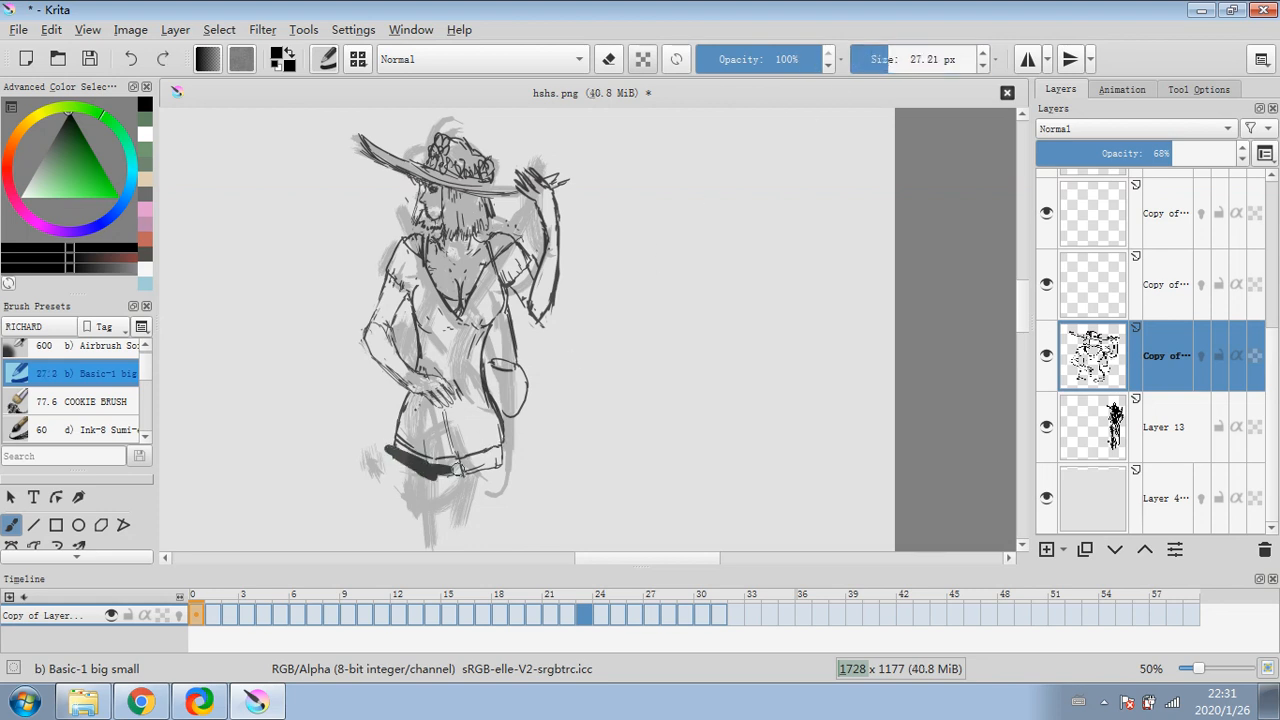
left_click(610, 60)
mouse_move(388, 452)
left_mouse_down()
mouse_move(440, 472)
mouse_move(500, 452)
left_mouse_up()
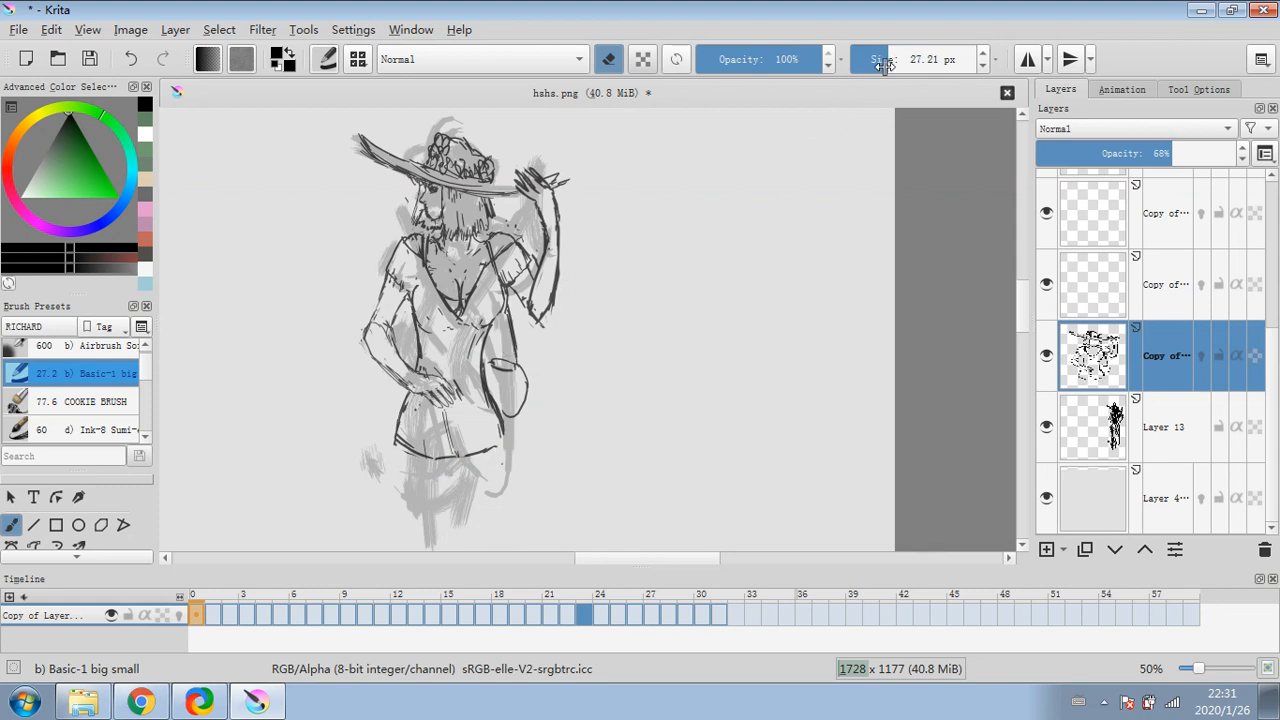
- Select the bent arm and the hand on the hip with a freehand selection
left_click(128, 557)
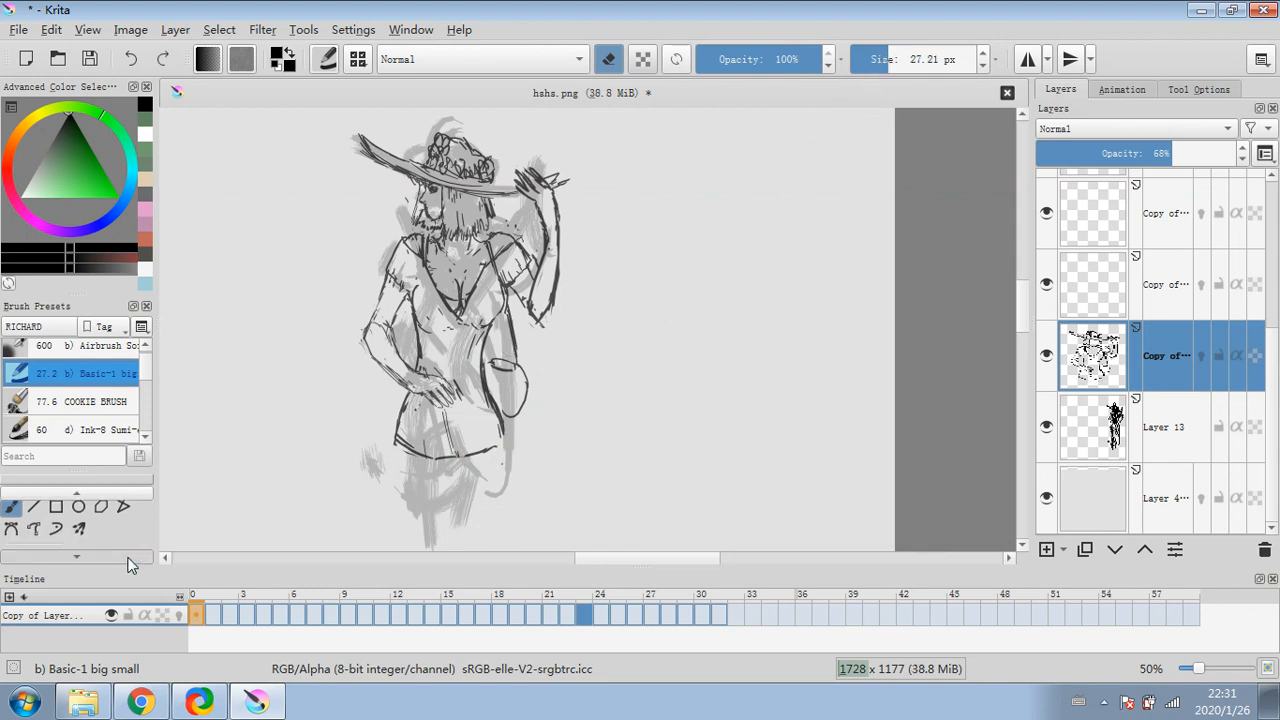
left_click(125, 556)
left_click(125, 556)
left_click(78, 528)
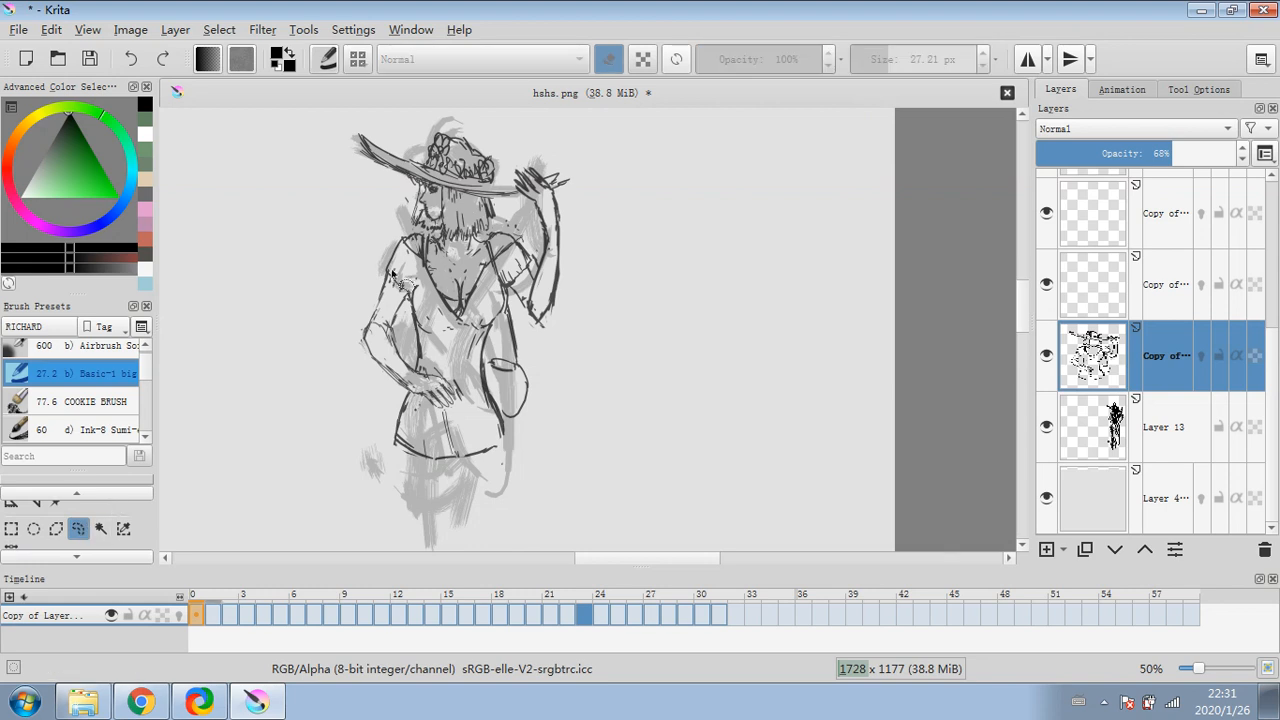
mouse_move(392, 272)
left_mouse_down()
mouse_move(404, 352)
mouse_move(452, 377)
mouse_move(454, 413)
mouse_move(387, 387)
mouse_move(368, 284)
left_mouse_up()
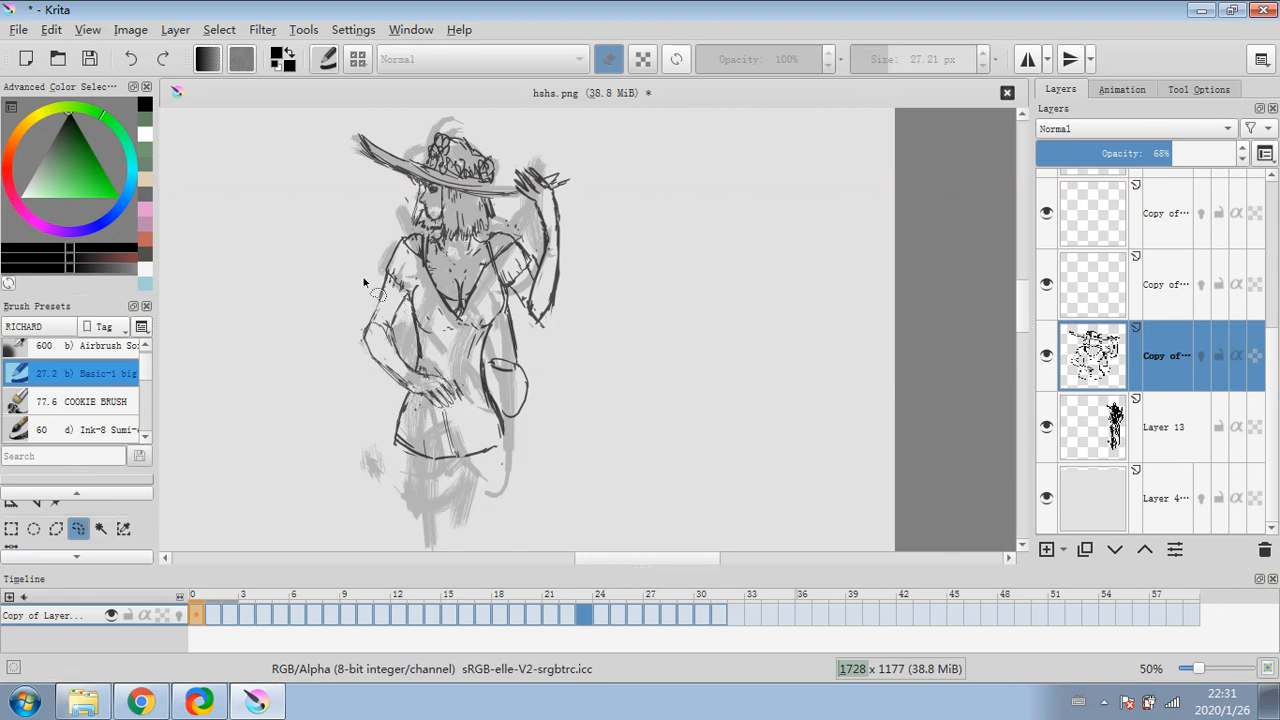
left_click(108, 492)
left_click(108, 492)
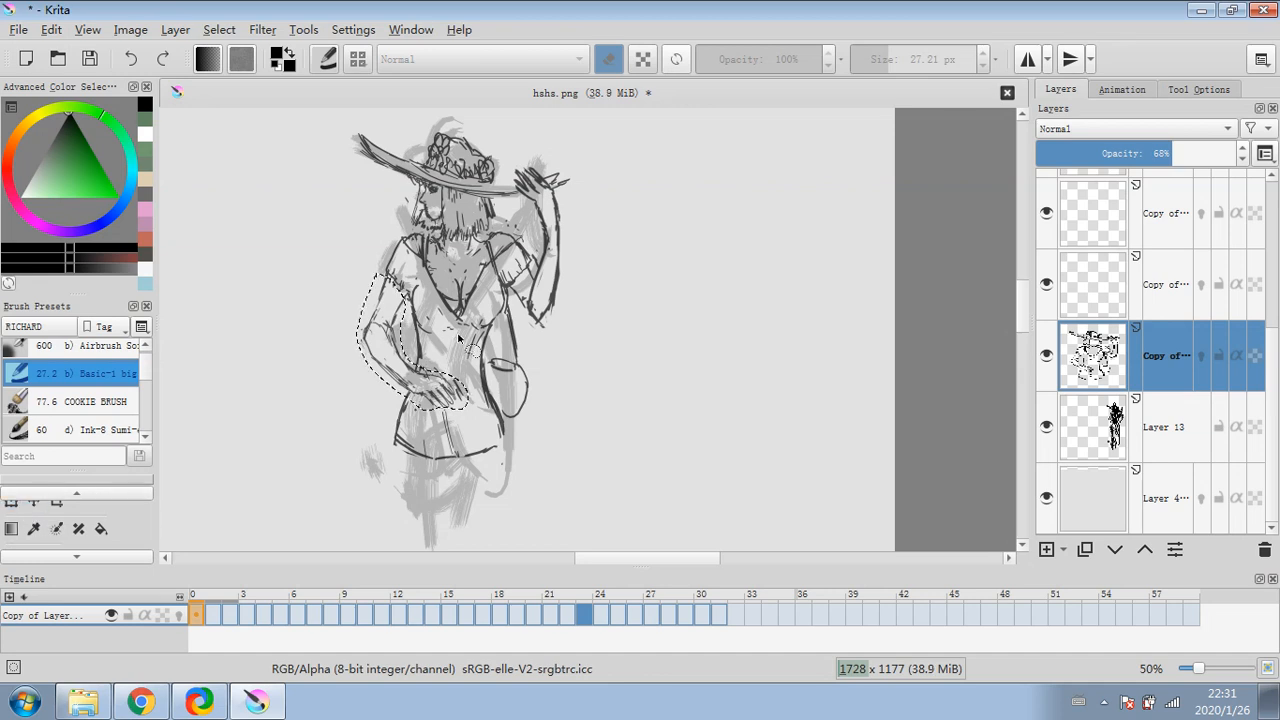
- Rotate the selected bent arm slightly and reposition it against the waist, apply the transform and clear the selection
key("ctrl+t")
left_click_drag(483, 300, 427, 311)
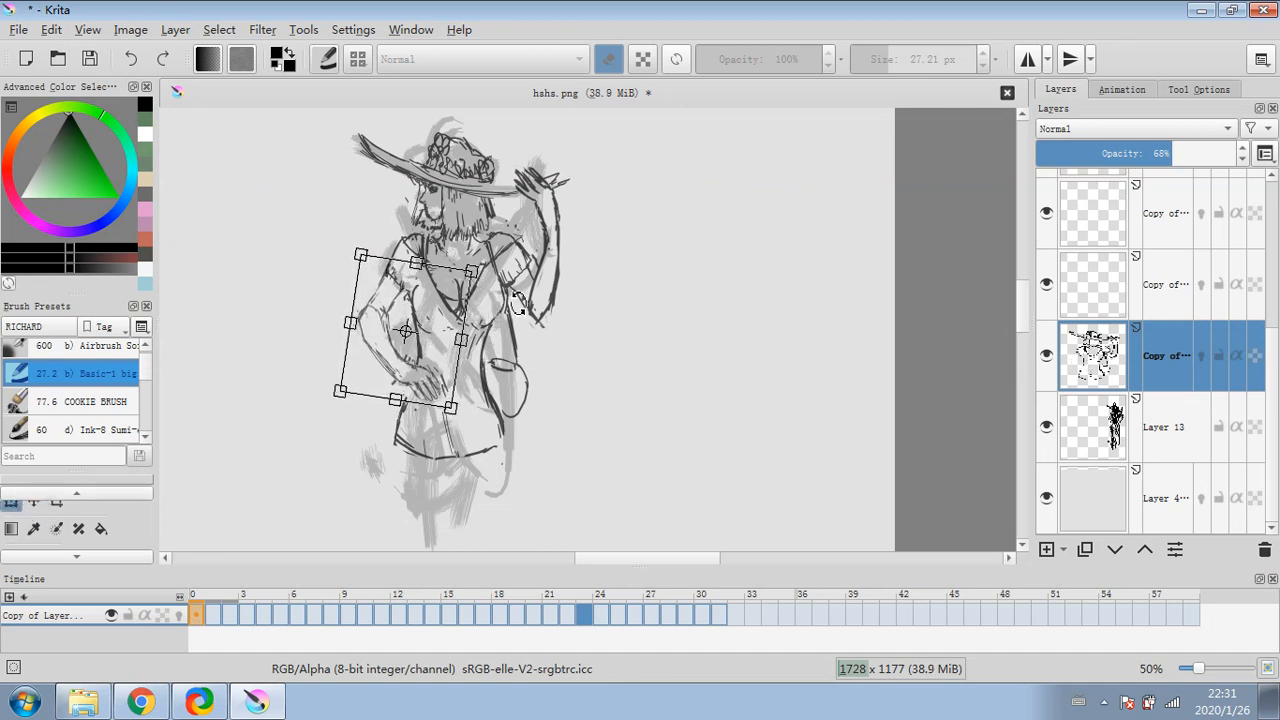
left_click_drag(517, 305, 445, 318)
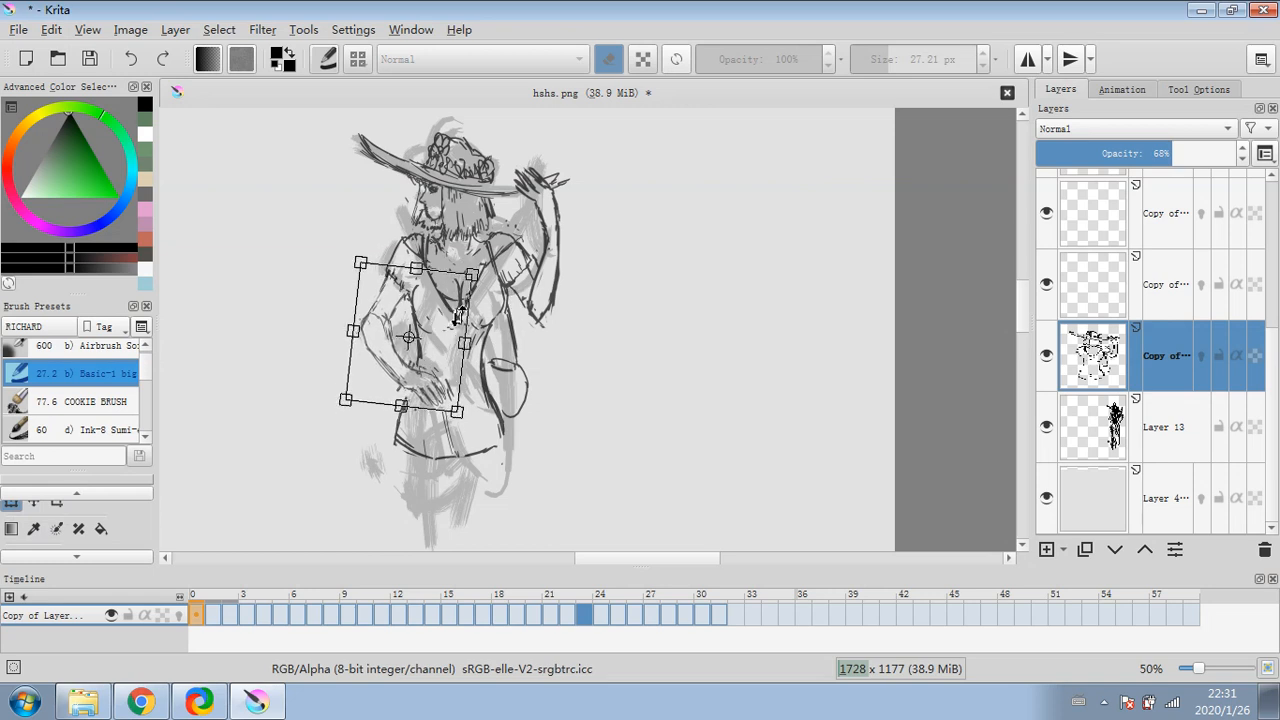
left_click(1104, 422)
left_click(219, 29)
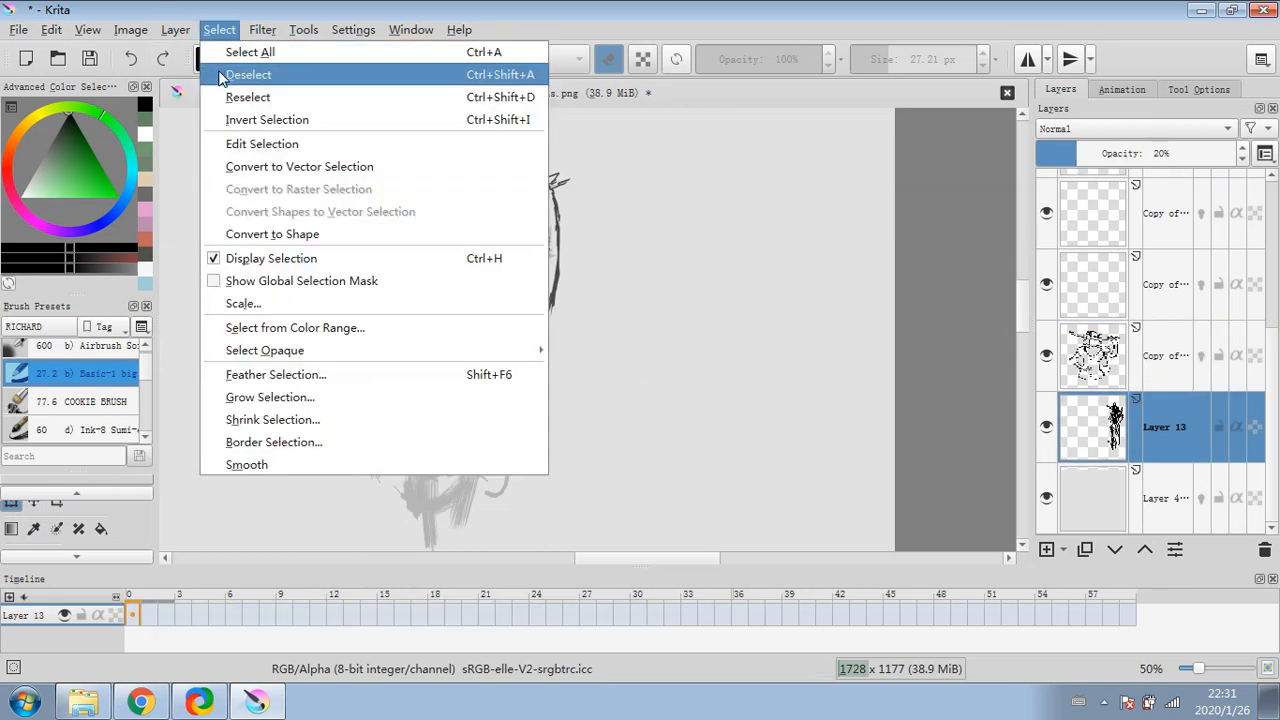
left_click(240, 75)
- Draw a wider skirt outline below the hand on the hip, using a 3.94 px brush on the line-art layer
scroll(20, 525, "up", 1)
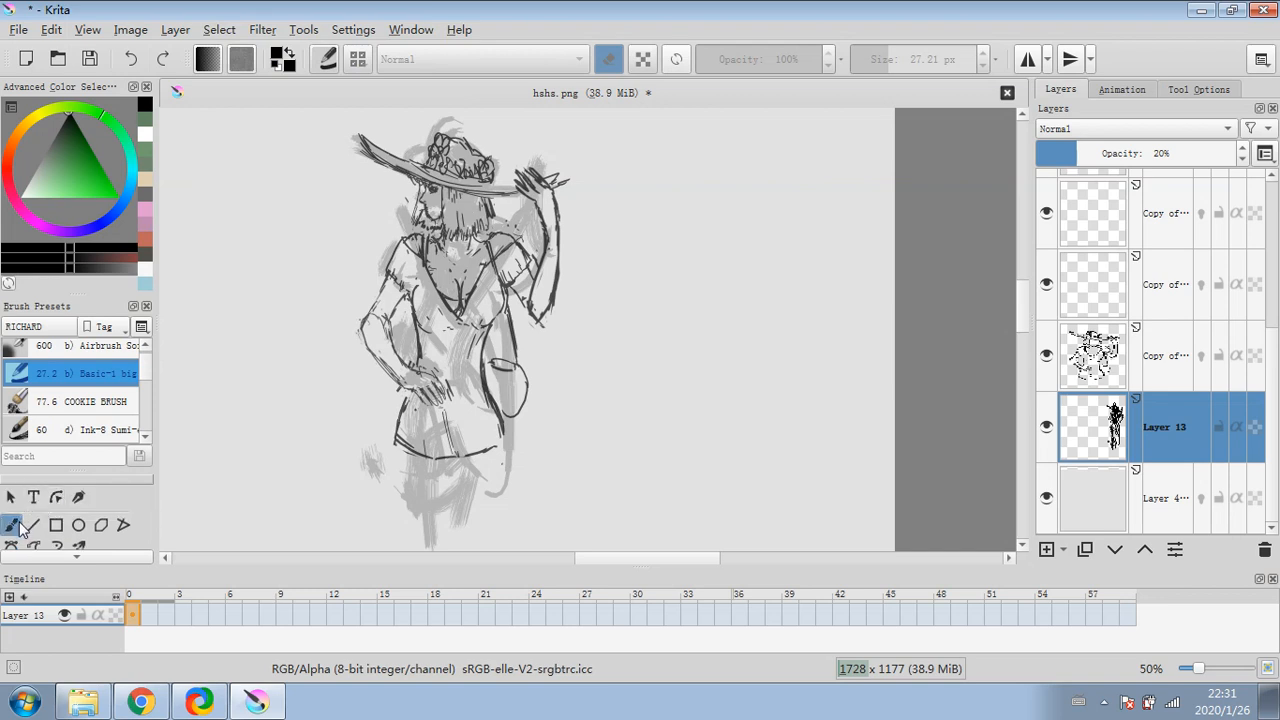
left_click(20, 527)
left_click(853, 62)
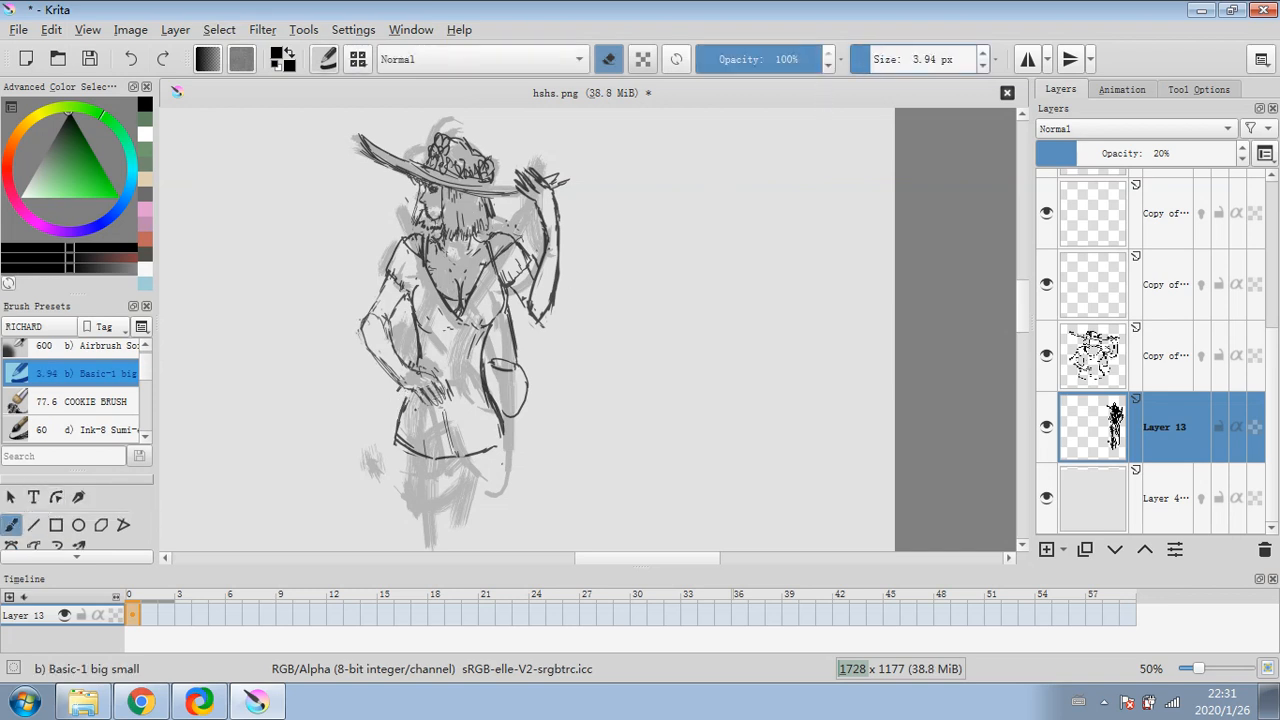
key("e")
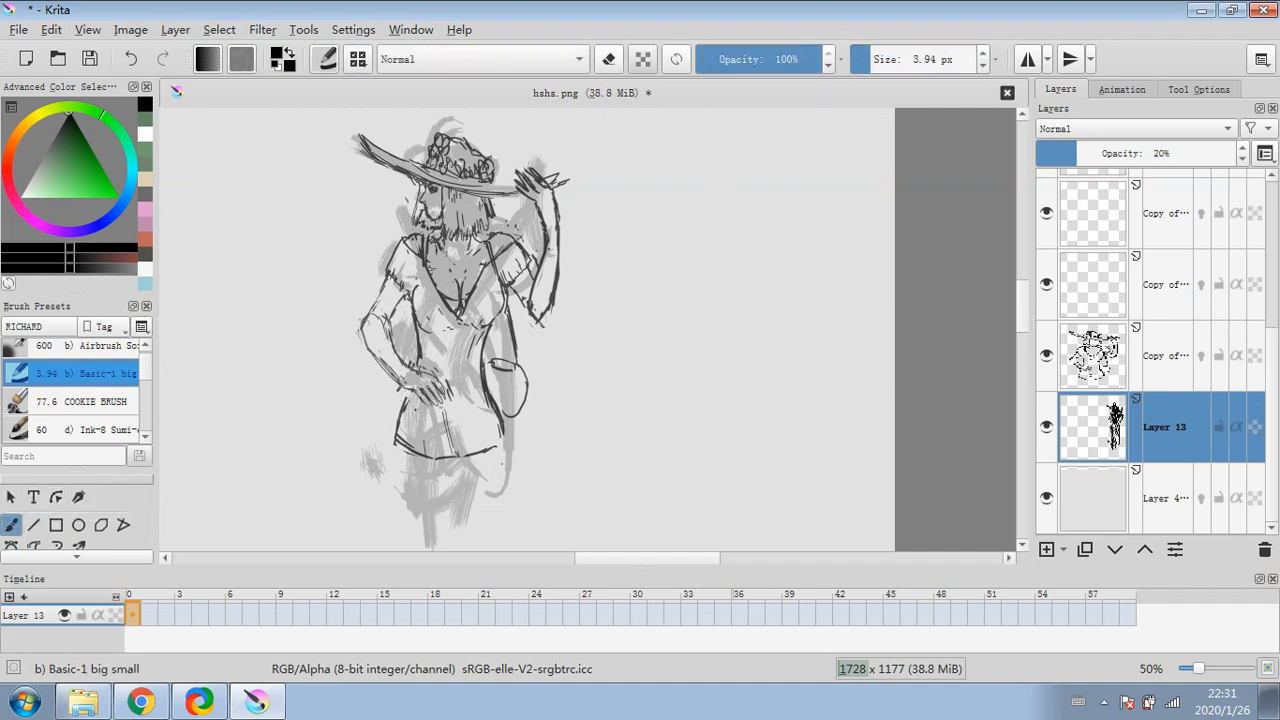
left_click(1144, 374)
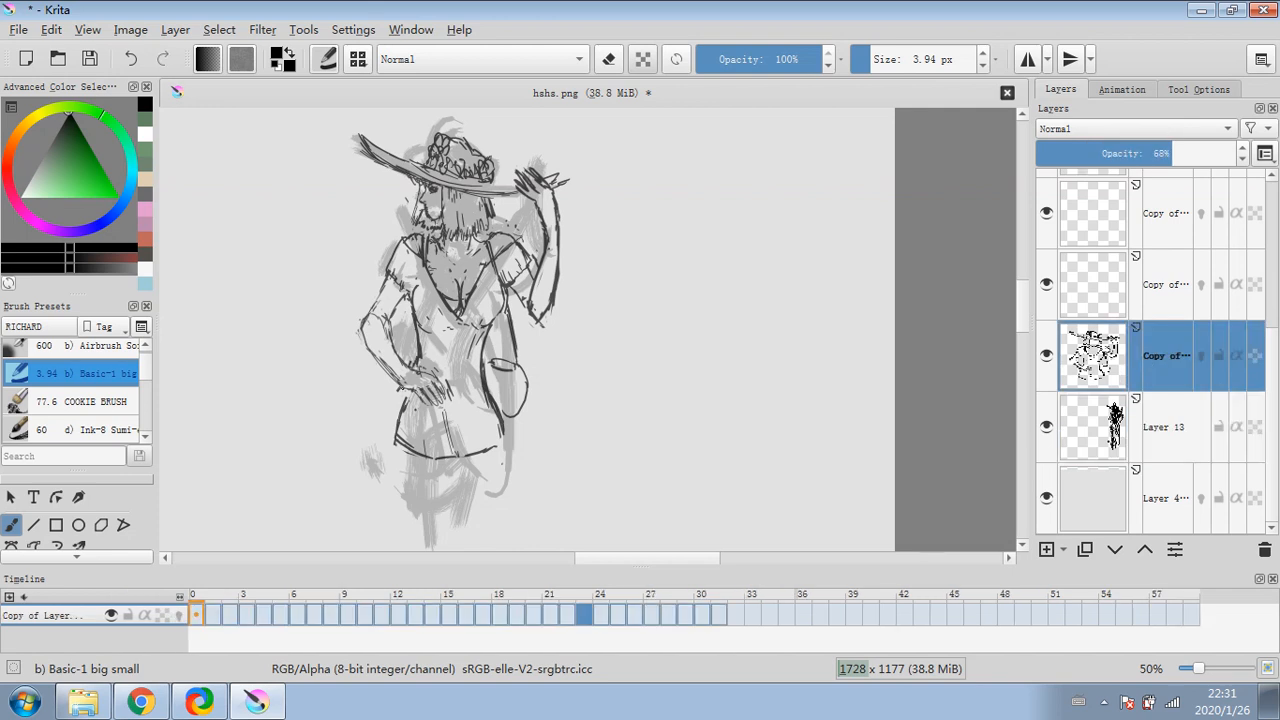
left_click_drag(390, 400, 395, 424)
- Refine the bent arm's outline from the sleeve to the elbow with a 1.75 px brush
left_click(608, 59)
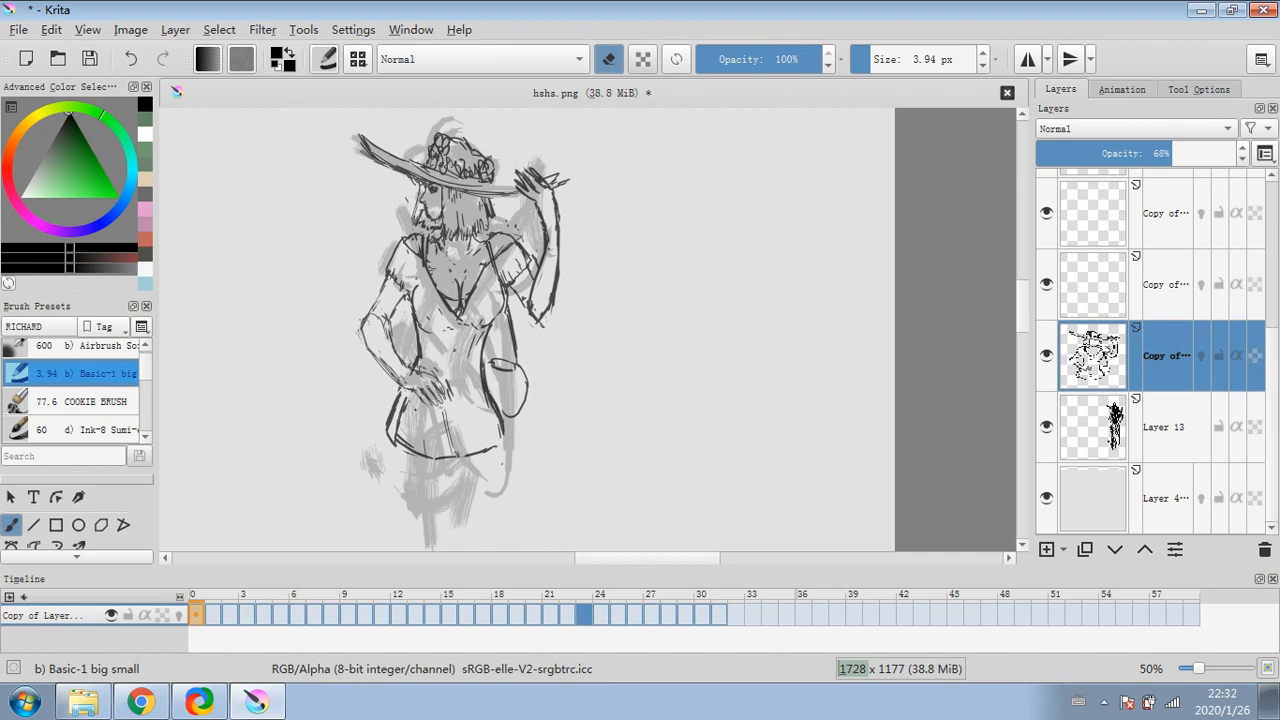
key("bracketleft")
key("bracketleft")
key("bracketleft")
key("e")
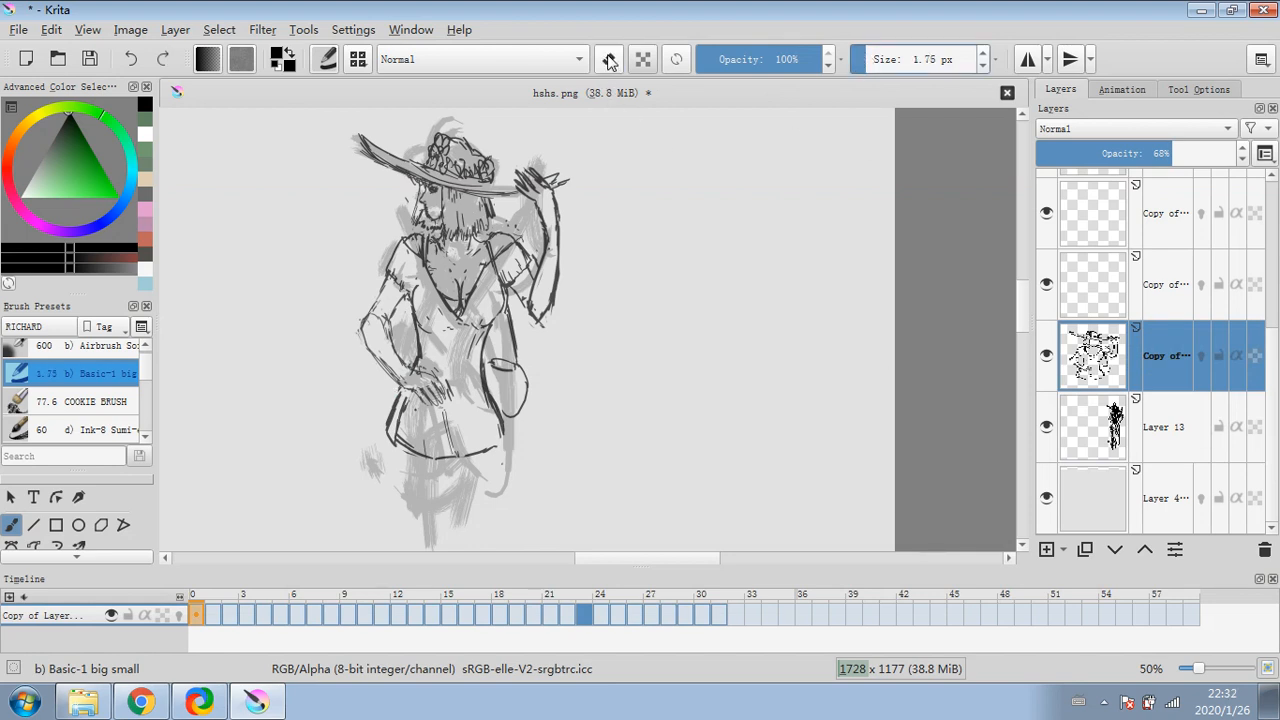
left_click_drag(380, 300, 363, 329)
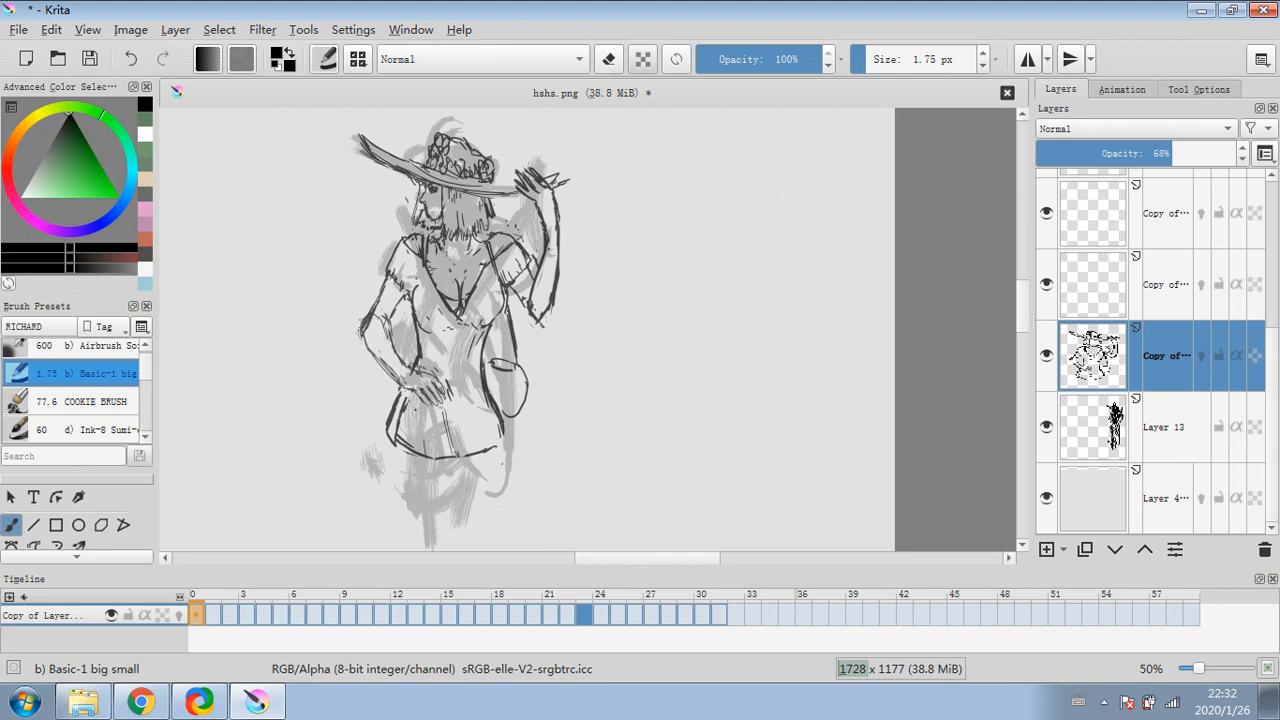
left_click(606, 62)
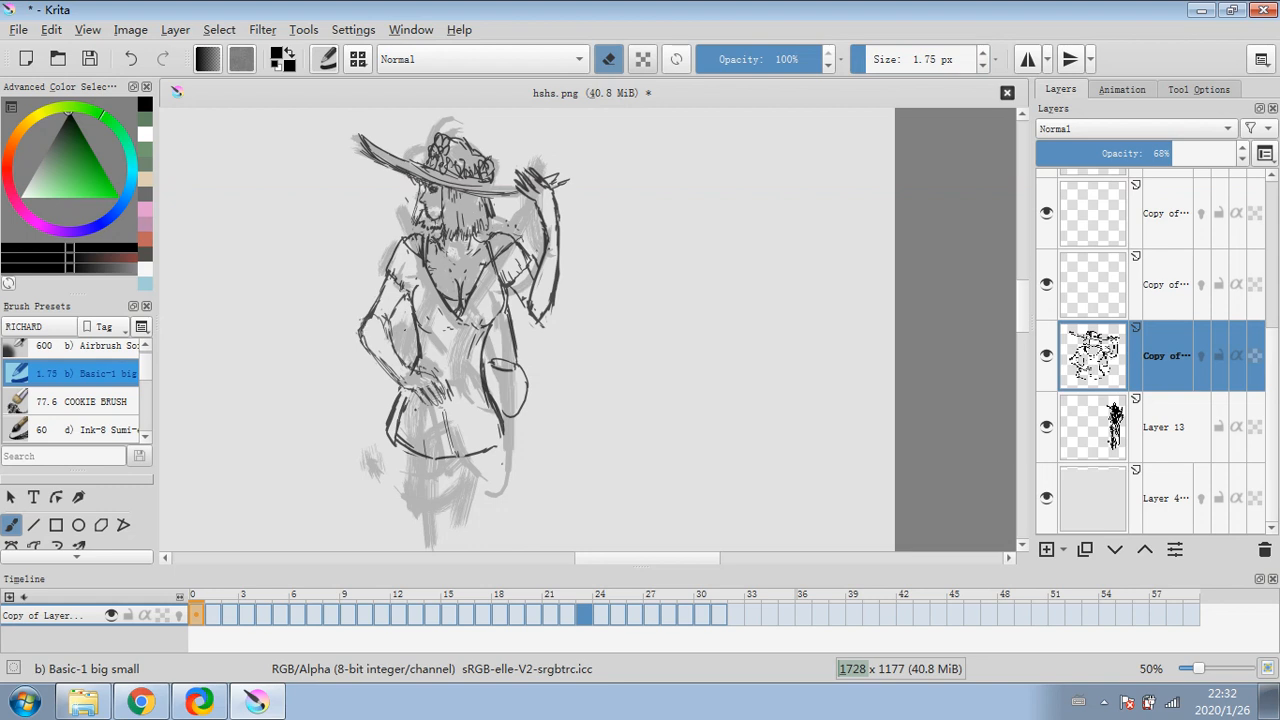
left_click(608, 60)
mouse_move(394, 335)
left_mouse_down()
mouse_move(389, 355)
mouse_move(366, 354)
left_mouse_up()
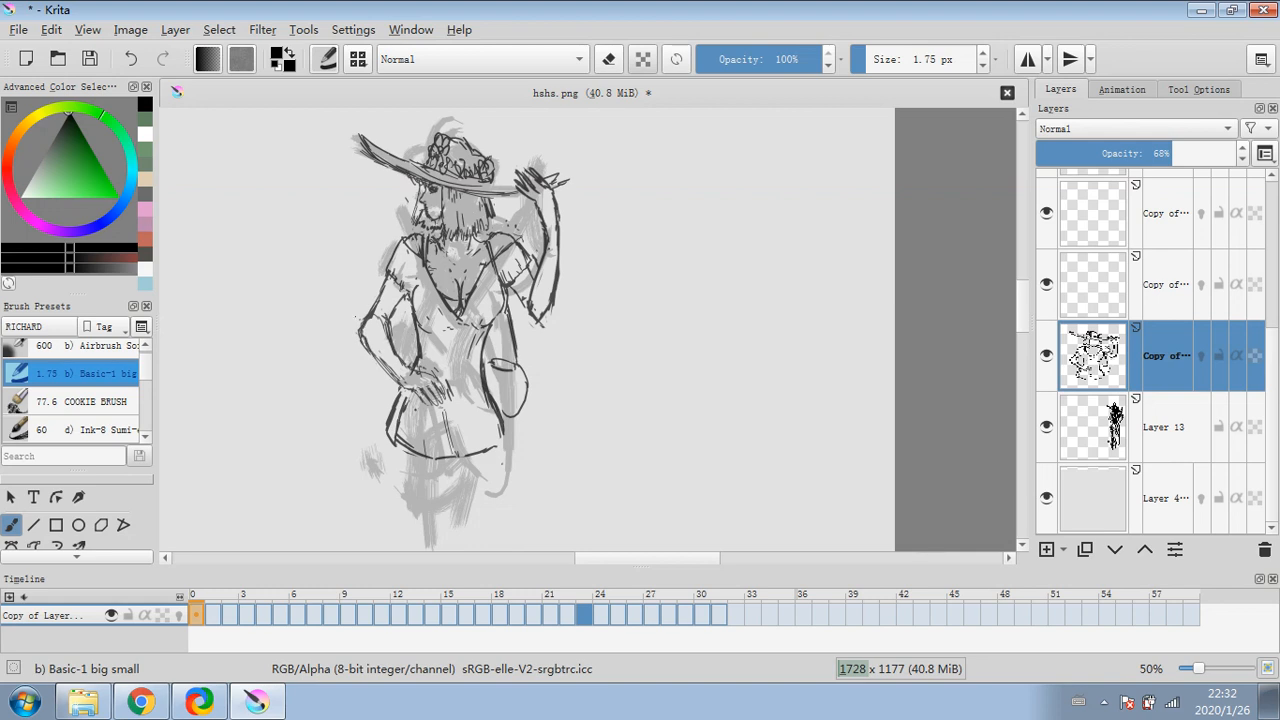
- Strengthen the lines of the forearm and the hand on the hip with a 4.53 px brush
left_click(869, 60)
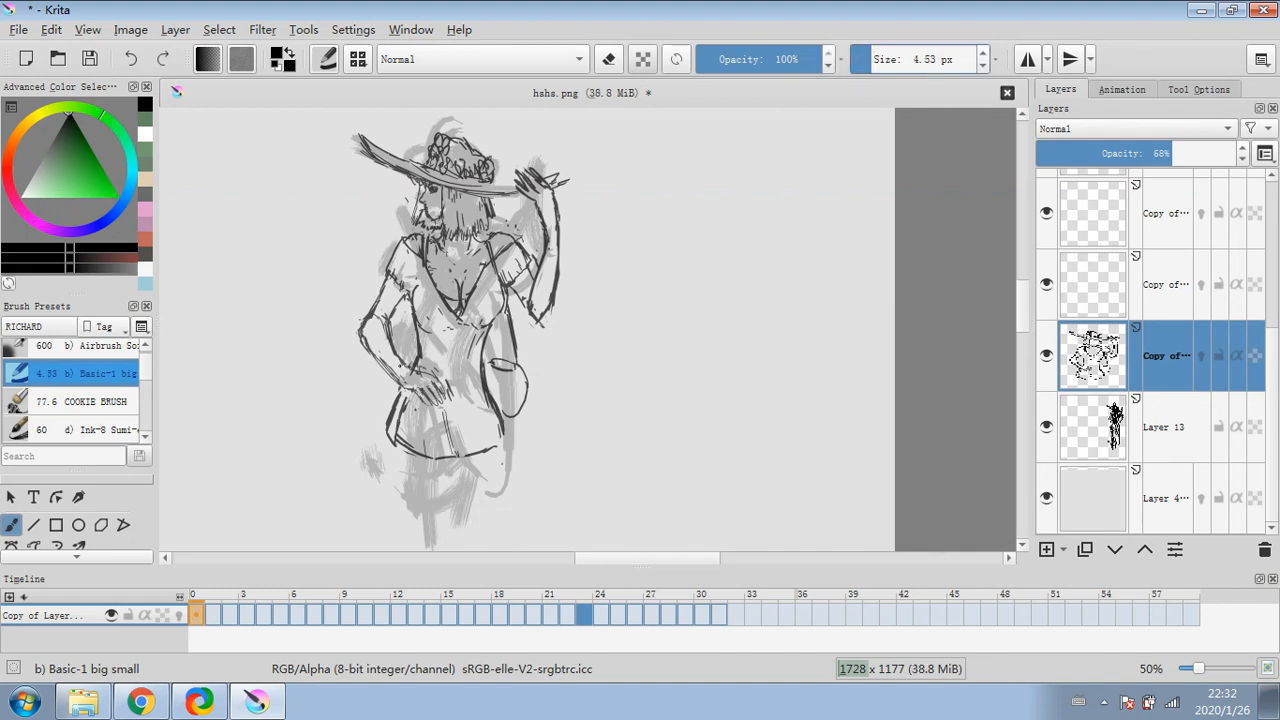
left_click_drag(377, 359, 431, 407)
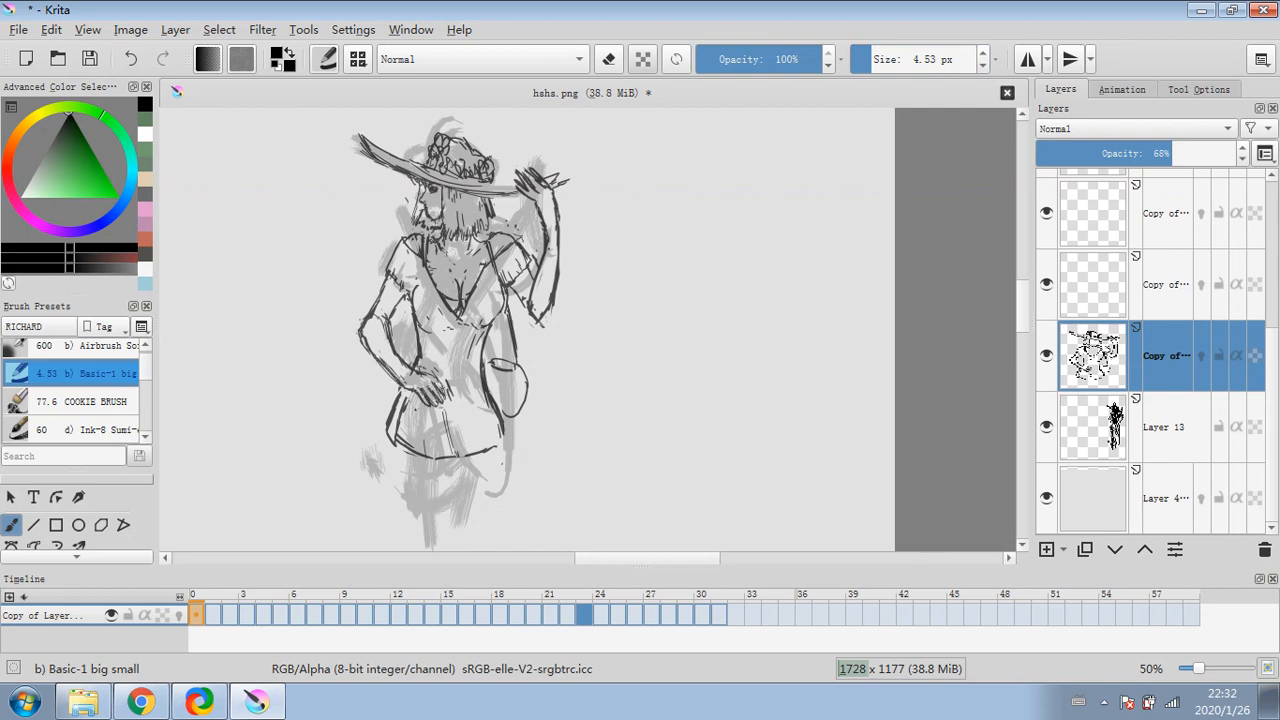
left_click_drag(439, 383, 447, 391)
- Sketch both thighs below the skirt hem, including the stocking-top bands across them
scroll(685, 487, "down", 2)
mouse_move(405, 402)
left_mouse_down()
mouse_move(406, 460)
mouse_move(444, 463)
mouse_move(477, 440)
left_mouse_up()
left_click_drag(481, 412, 478, 430)
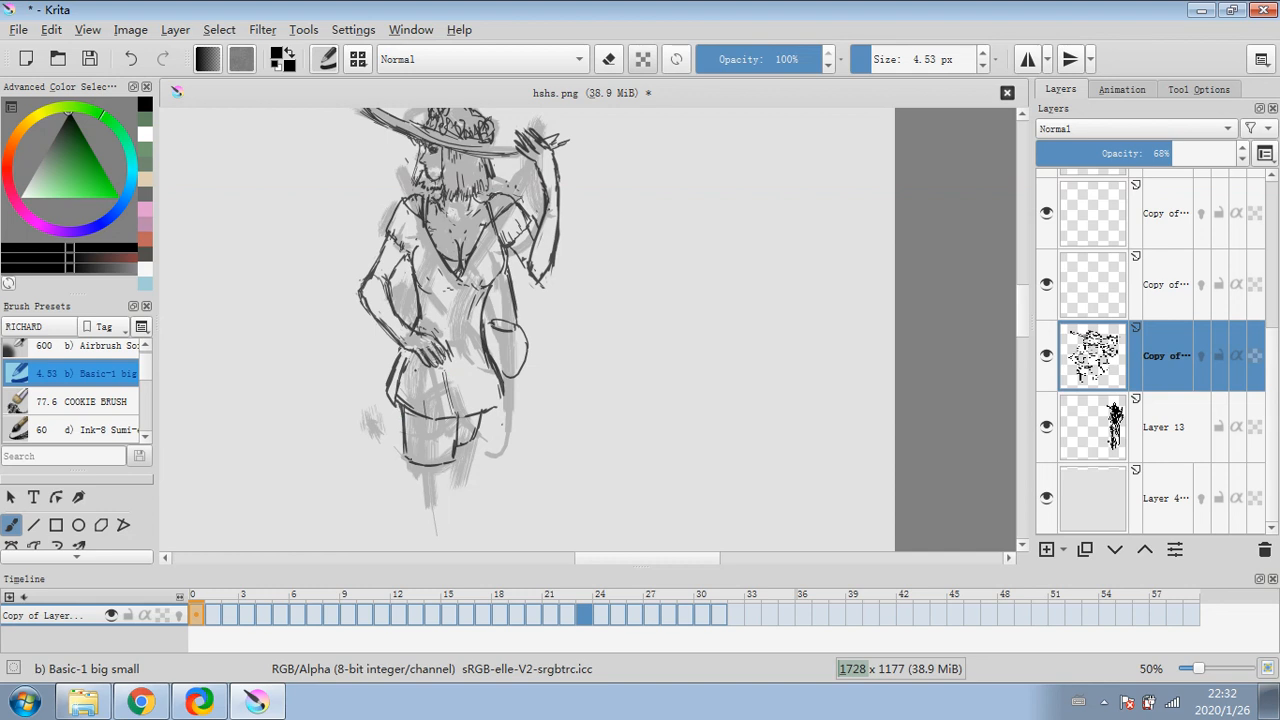
mouse_move(408, 440)
left_mouse_down()
mouse_move(416, 494)
mouse_move(449, 494)
left_mouse_up()
mouse_move(472, 443)
left_mouse_down()
mouse_move(458, 484)
mouse_move(427, 503)
left_mouse_up()
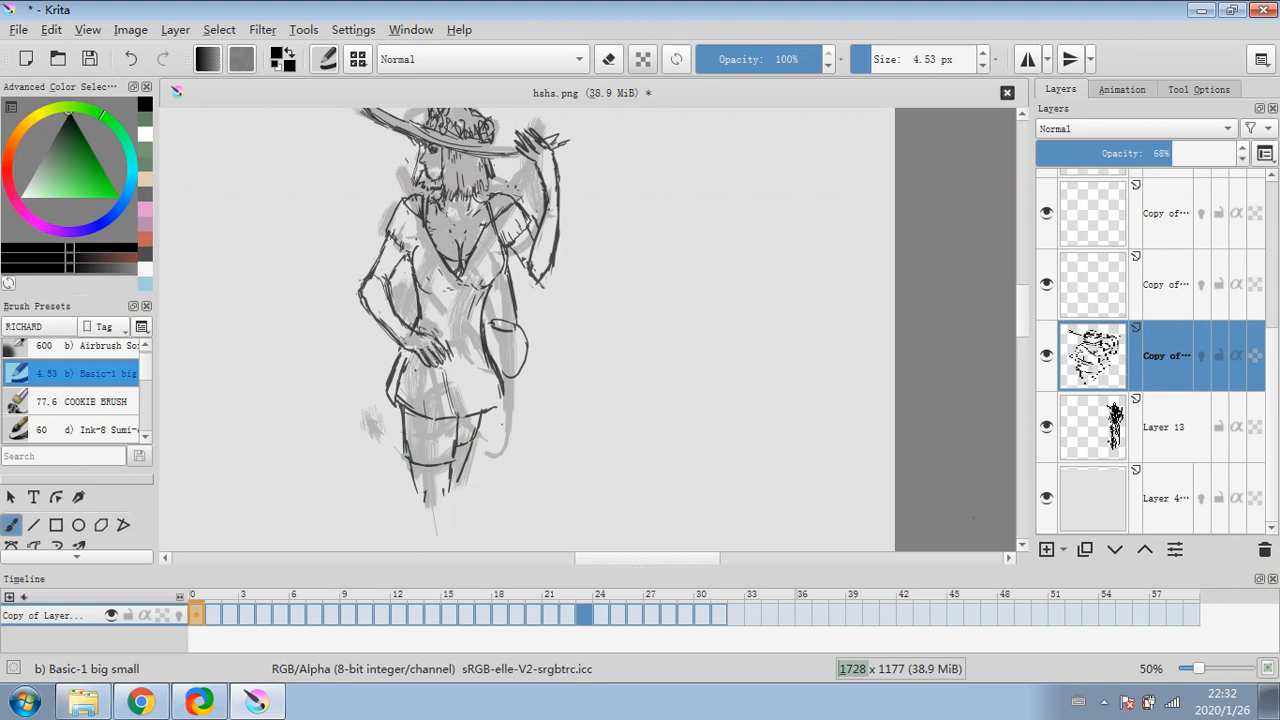
- Extend both legs from the thighs through the knees down to the canvas's lower edge
scroll(1022, 346, "down", 3)
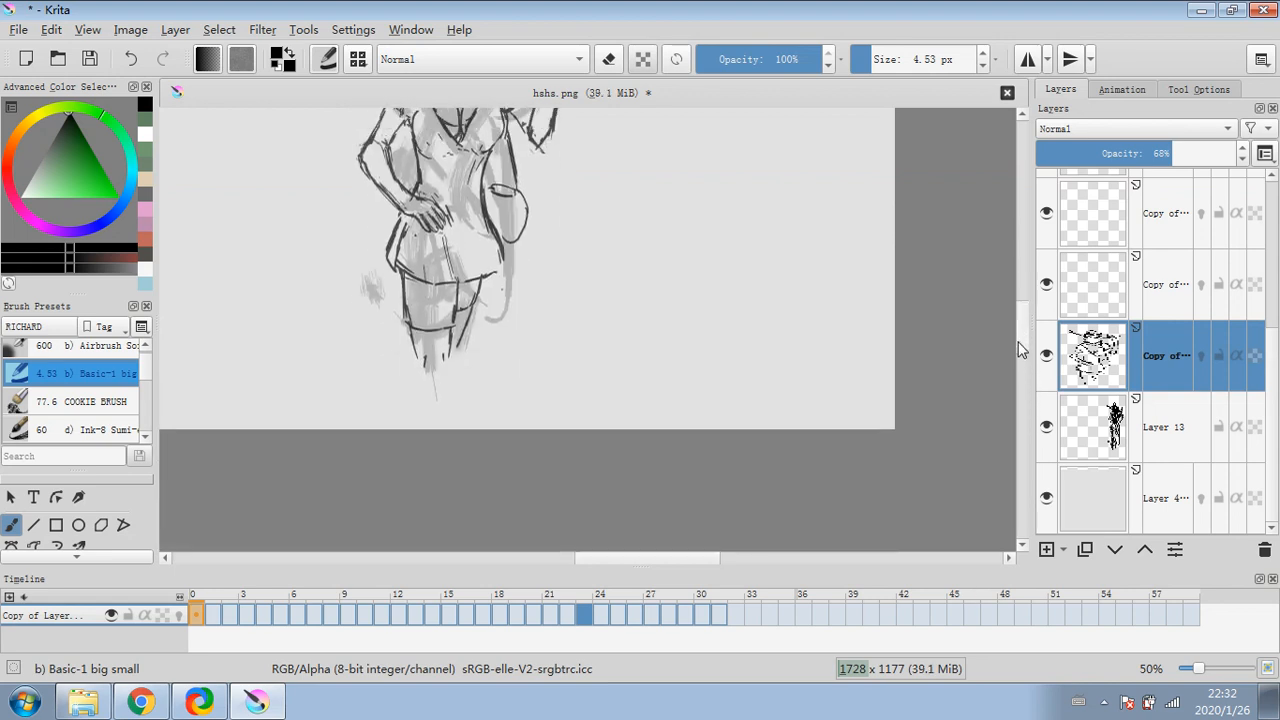
scroll(1022, 349, "up", 1)
mouse_move(411, 373)
left_mouse_down()
mouse_move(419, 407)
mouse_move(455, 398)
mouse_move(417, 418)
mouse_move(441, 434)
mouse_move(440, 466)
left_mouse_up()
left_click_drag(423, 410, 416, 469)
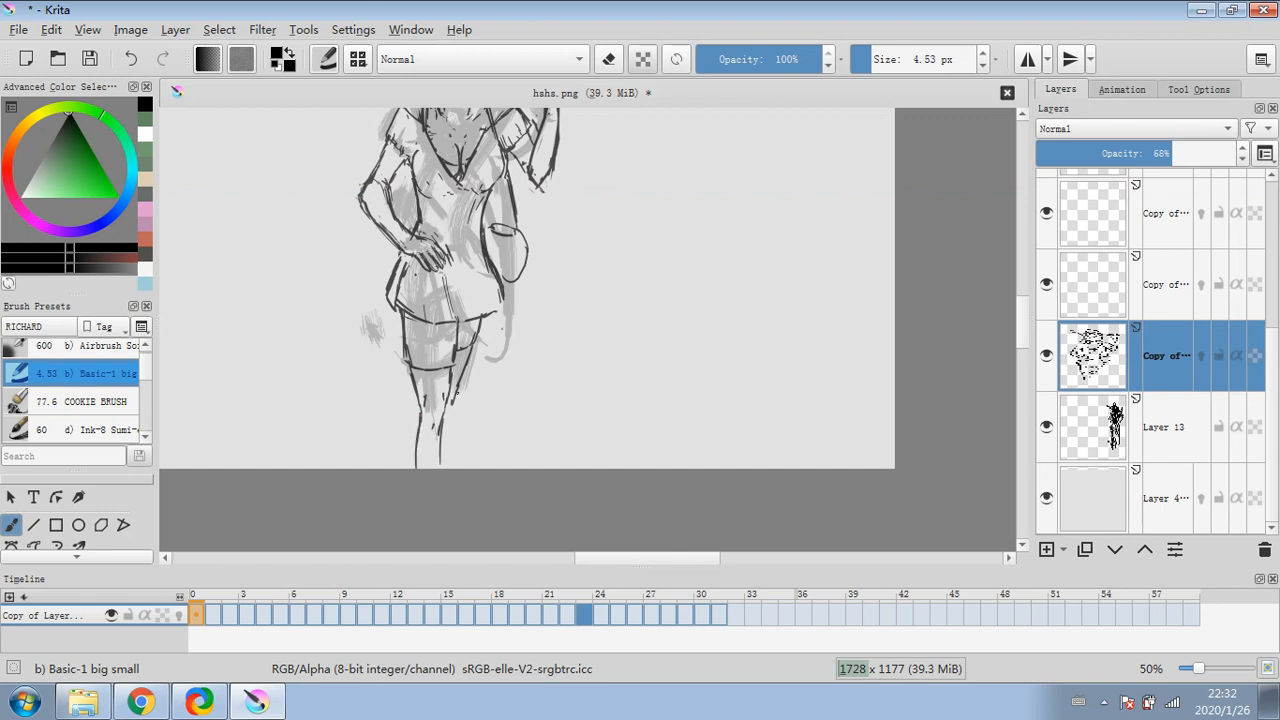
left_click_drag(460, 392, 444, 454)
mouse_move(422, 410)
left_mouse_down()
mouse_move(417, 464)
mouse_move(436, 468)
left_mouse_up()
key("e")
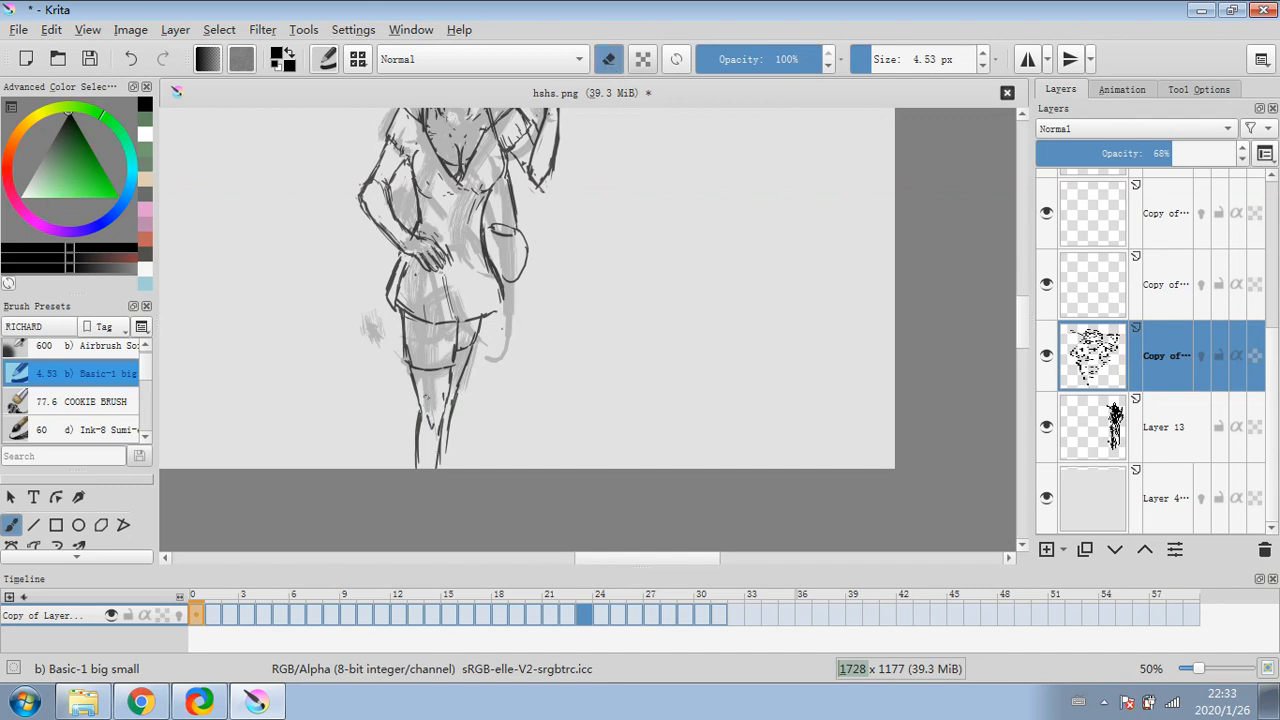
left_click(608, 60)
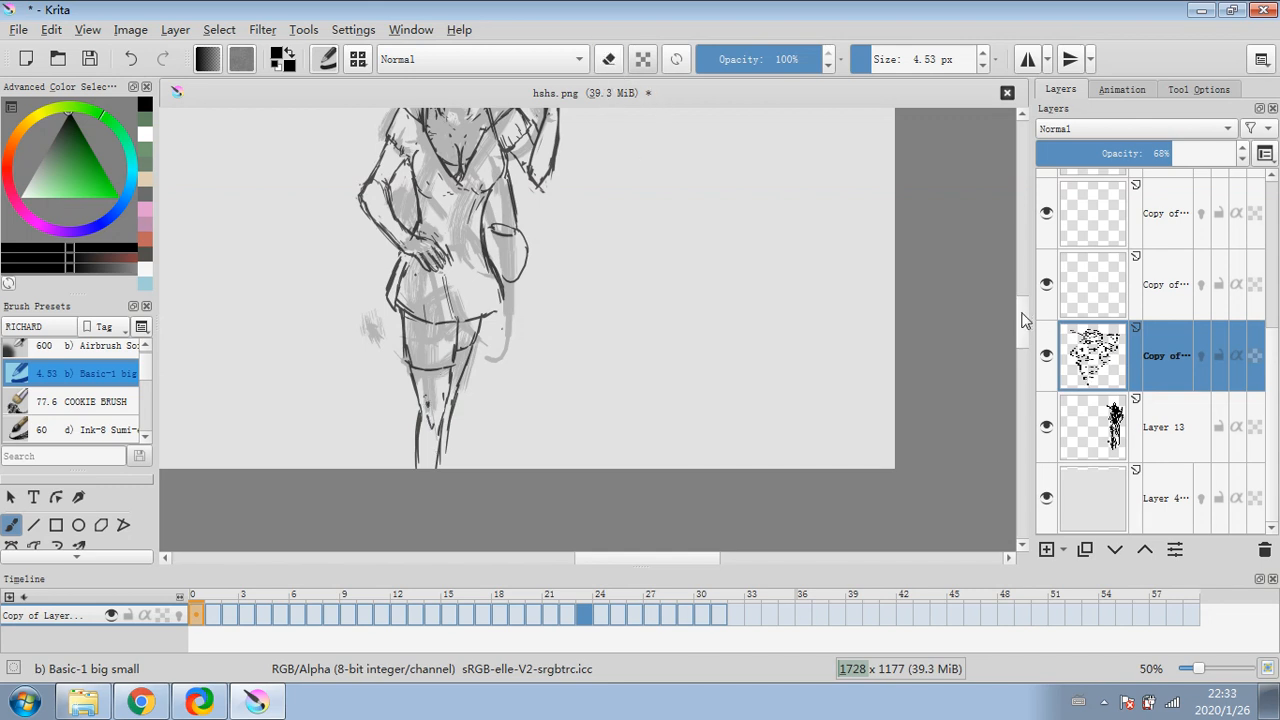
- Touch up the hat brim line between the head and the raised hand, and switch the brush to eraser mode
scroll(1019, 316, "up", 5)
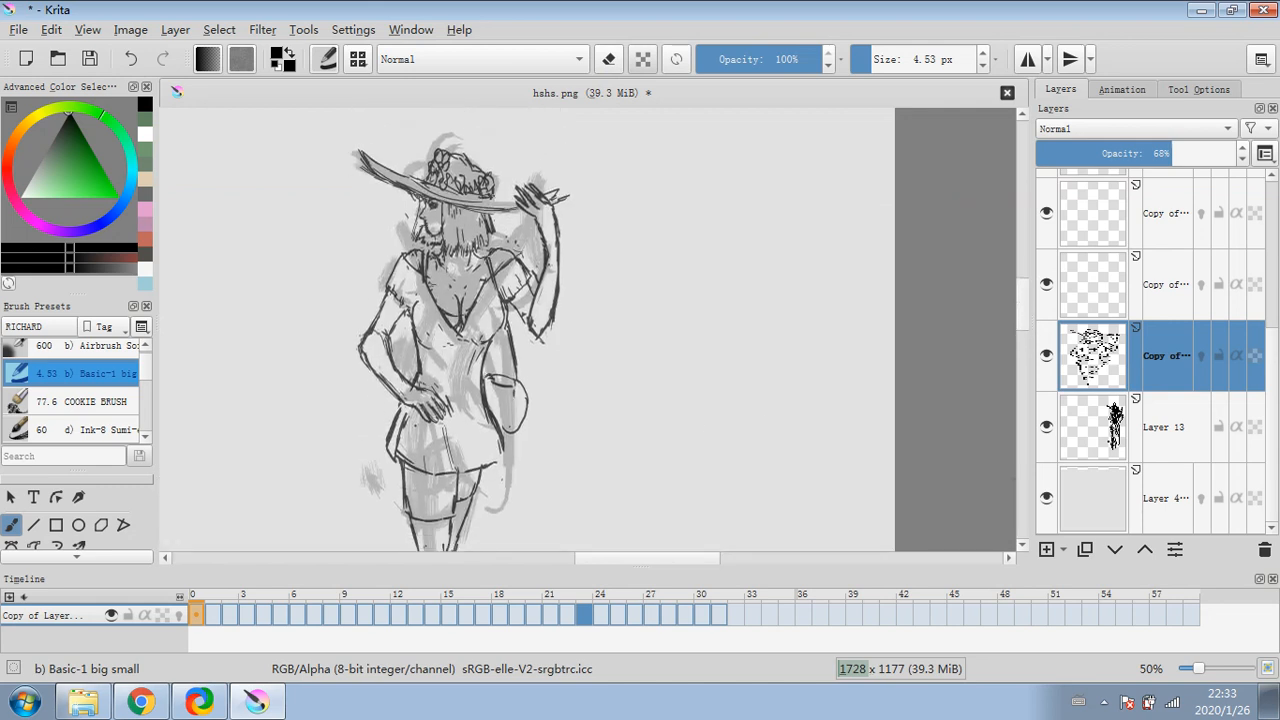
left_click_drag(491, 196, 519, 203)
left_click(610, 60)
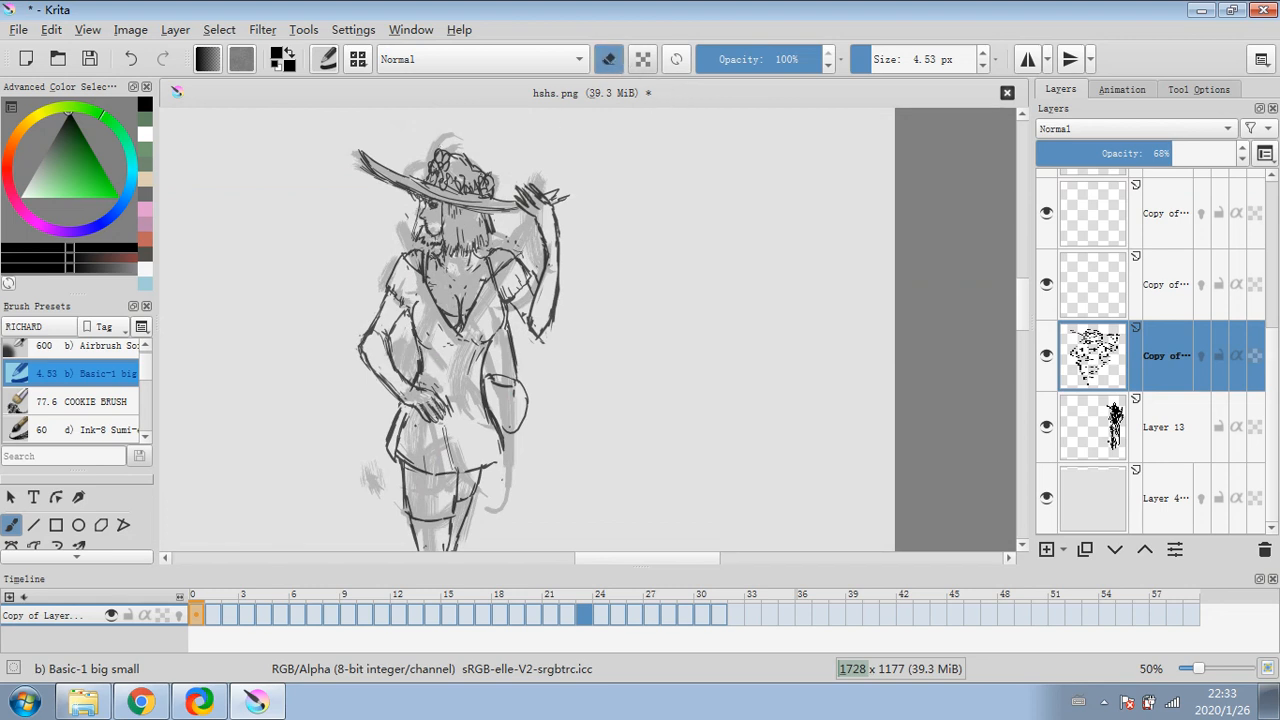
- Move the rough grey sketch on Layer 13 out from under the line art to the empty area left of the figure
scroll(244, 285, "down", 1)
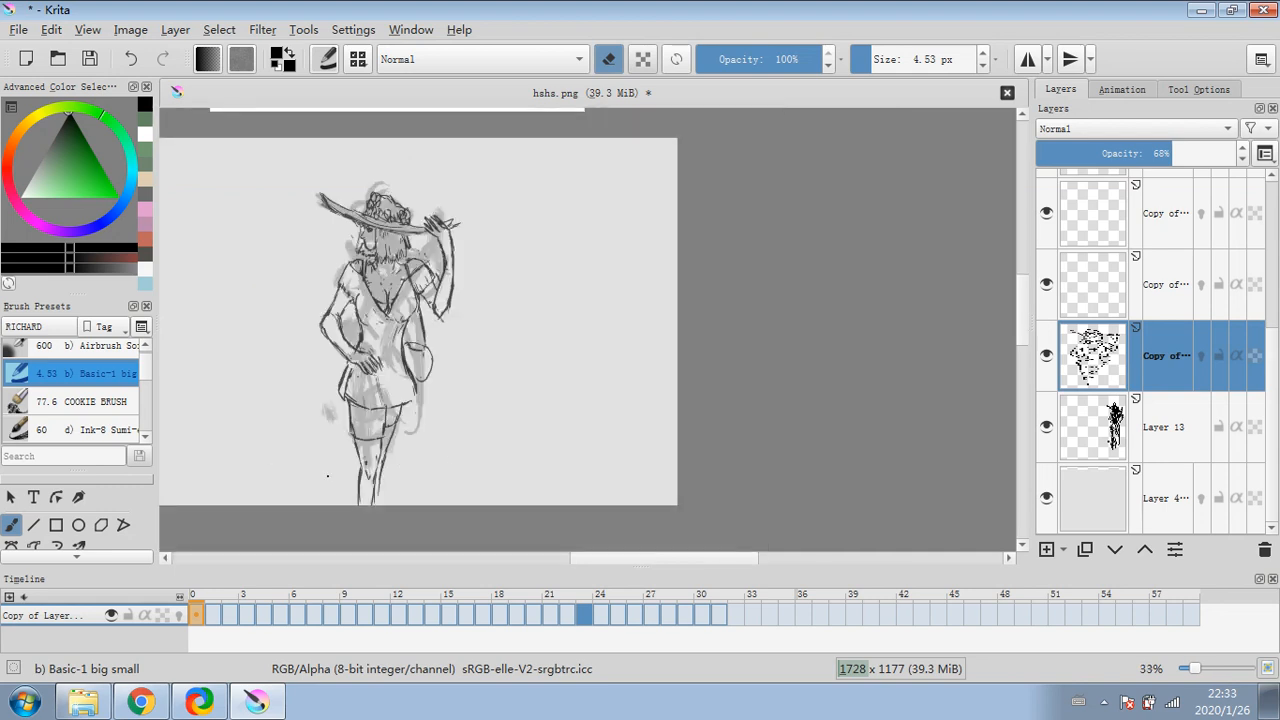
left_click(1150, 428)
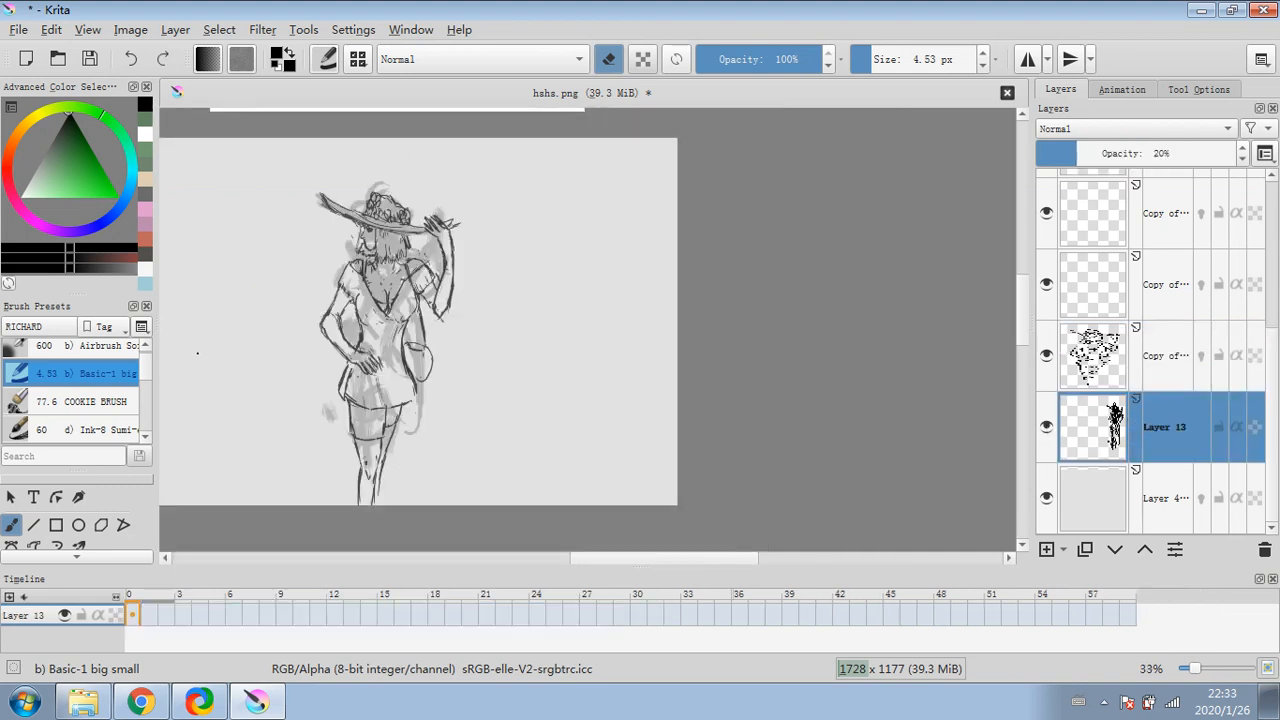
scroll(34, 524, "down", 1)
left_click(33, 519)
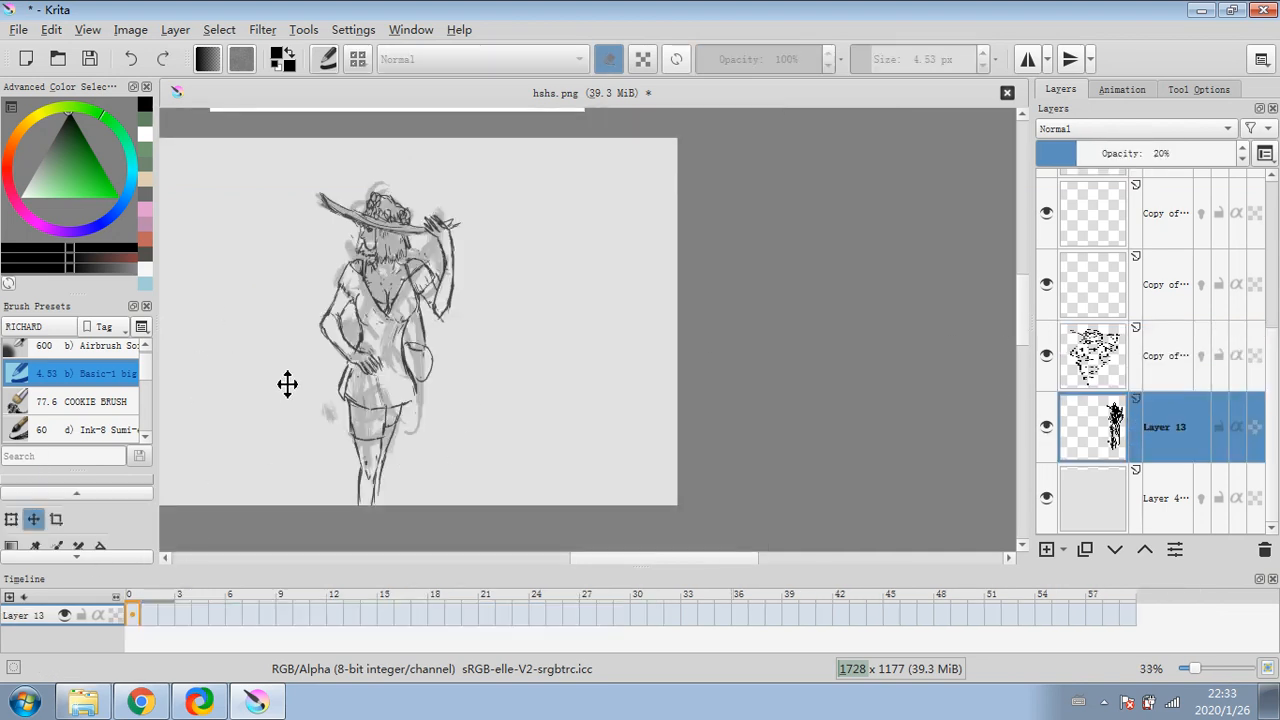
left_click_drag(286, 383, 466, 388)
mouse_move(623, 351)
left_mouse_down()
mouse_move(340, 349)
mouse_move(363, 340)
left_mouse_up()
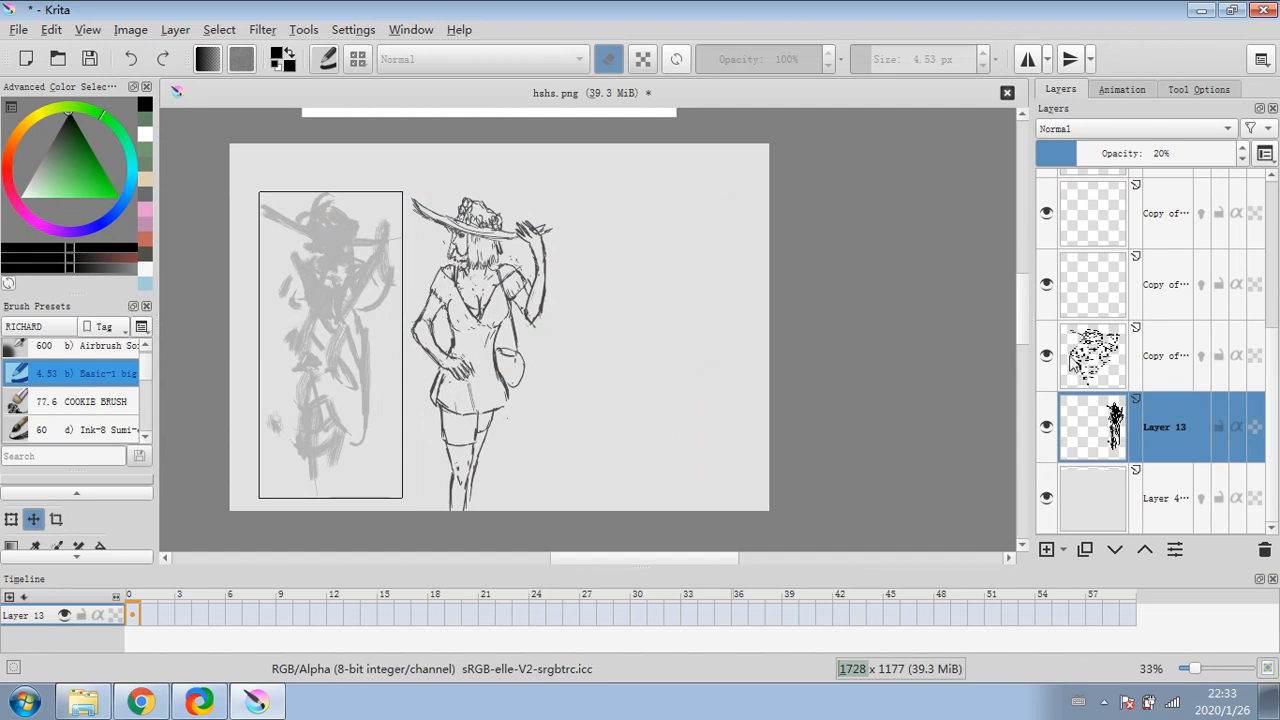
- Move the line art layer slightly farther from the grey sketch, and switch to the freehand brush tool
left_click(1148, 362)
left_click_drag(623, 357, 631, 357)
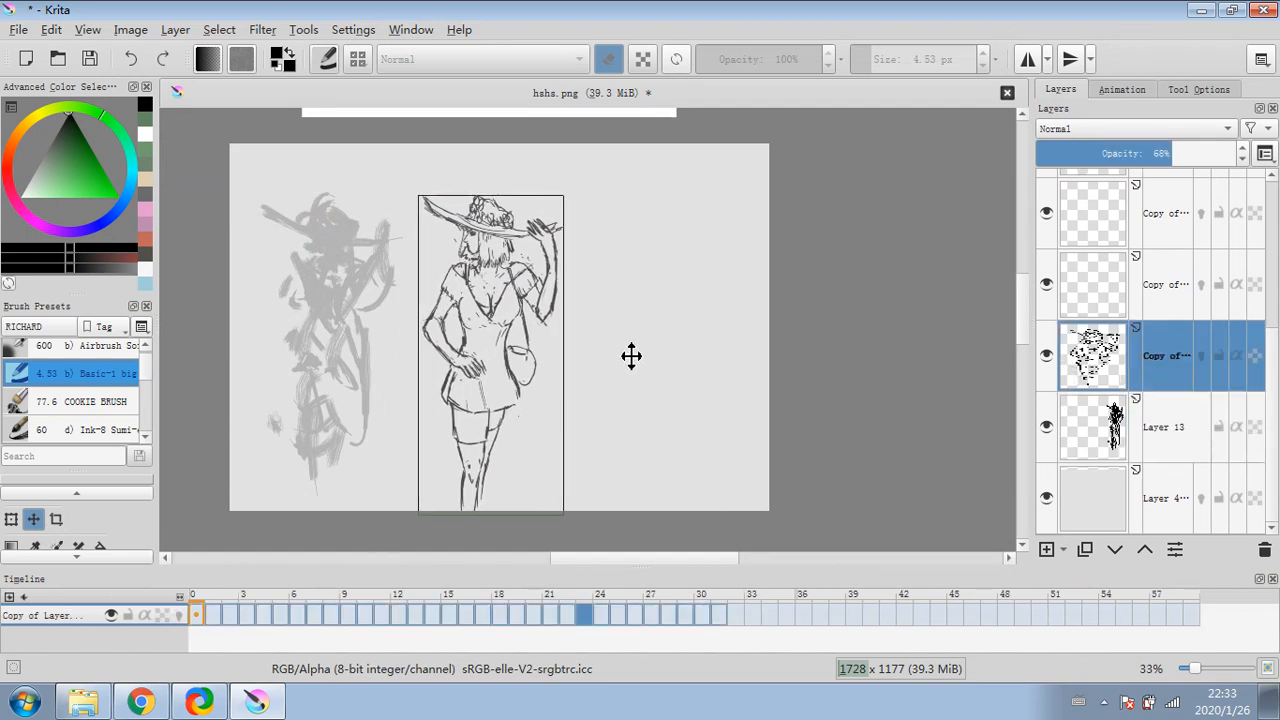
left_click(1155, 445)
scroll(695, 298, "up", 2)
left_click_drag(698, 300, 843, 334)
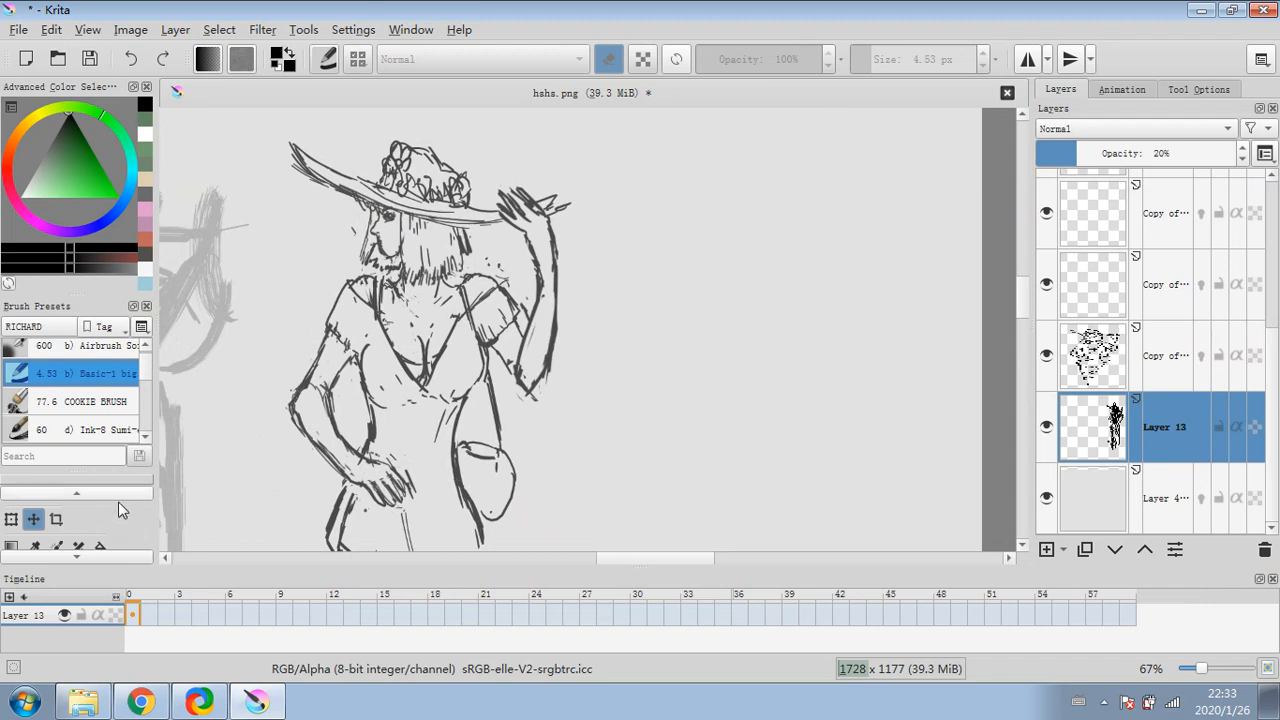
scroll(120, 506, "up", 2)
left_click(14, 525)
left_click(609, 59)
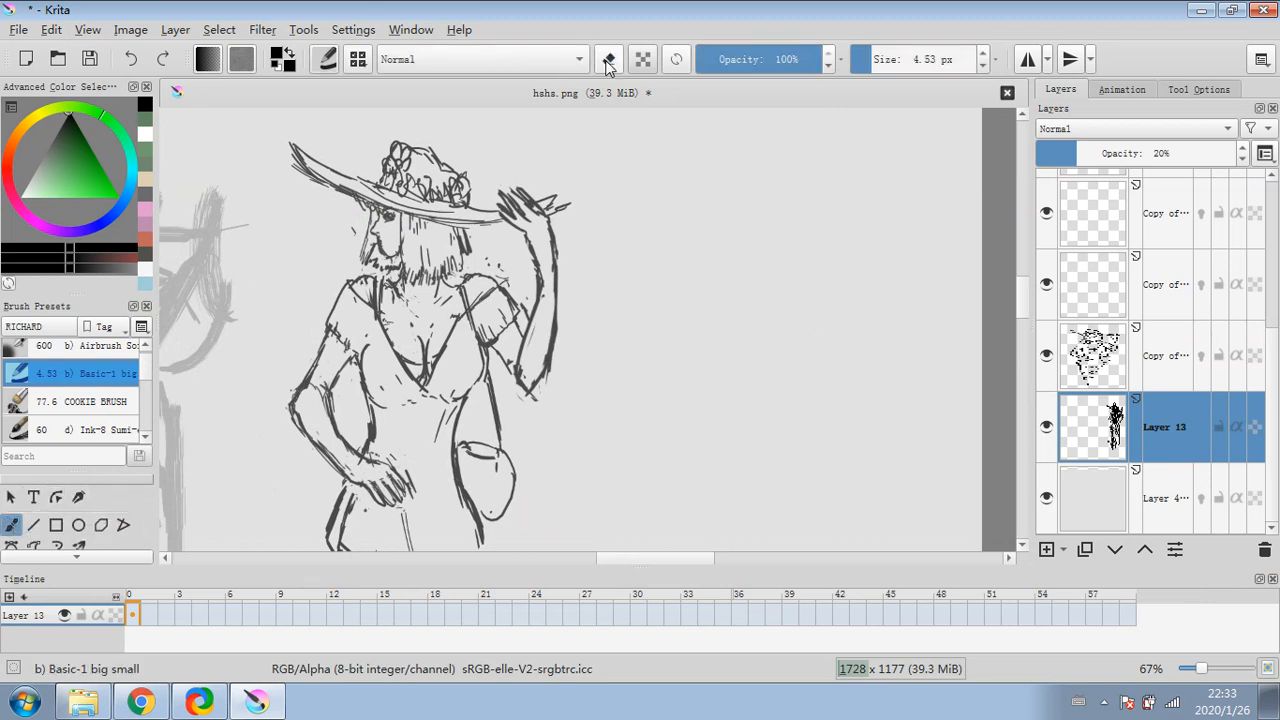
left_click_drag(286, 157, 318, 194)
left_click(609, 59)
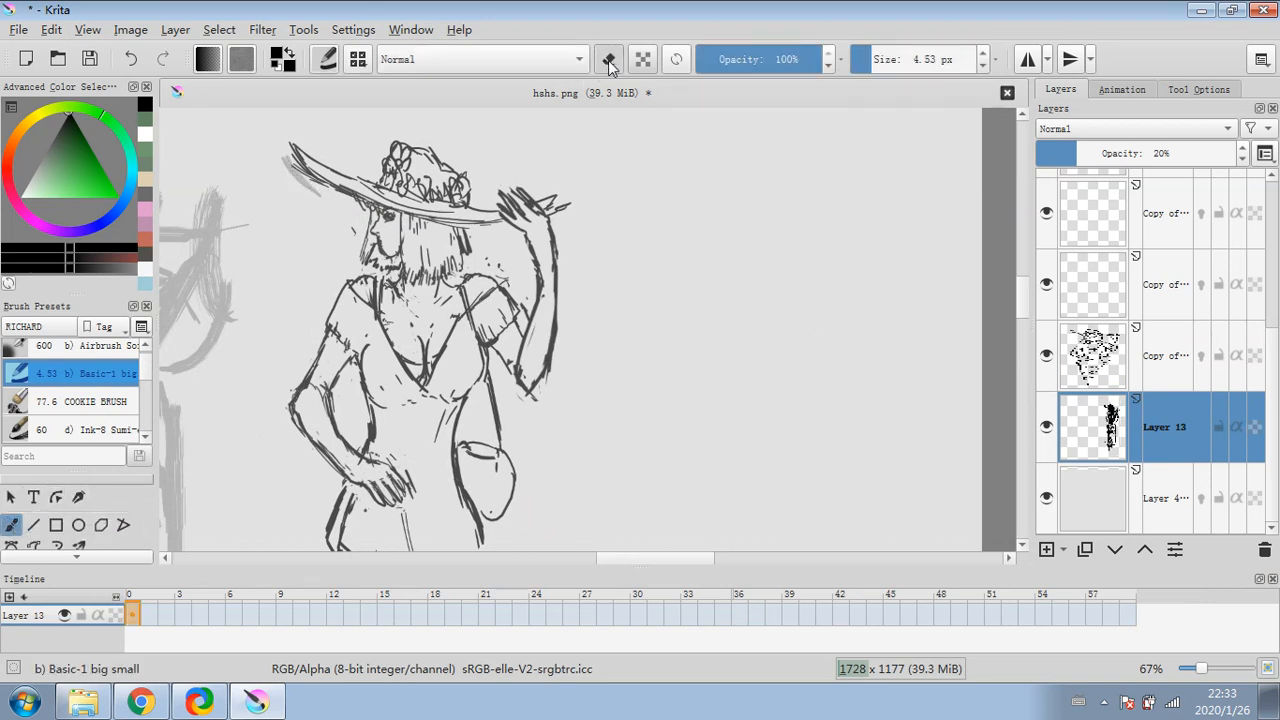
left_click(130, 59)
- Erase stray marks in front of the face and beside the raised arm's elbow on the line art layer
left_click(1144, 372)
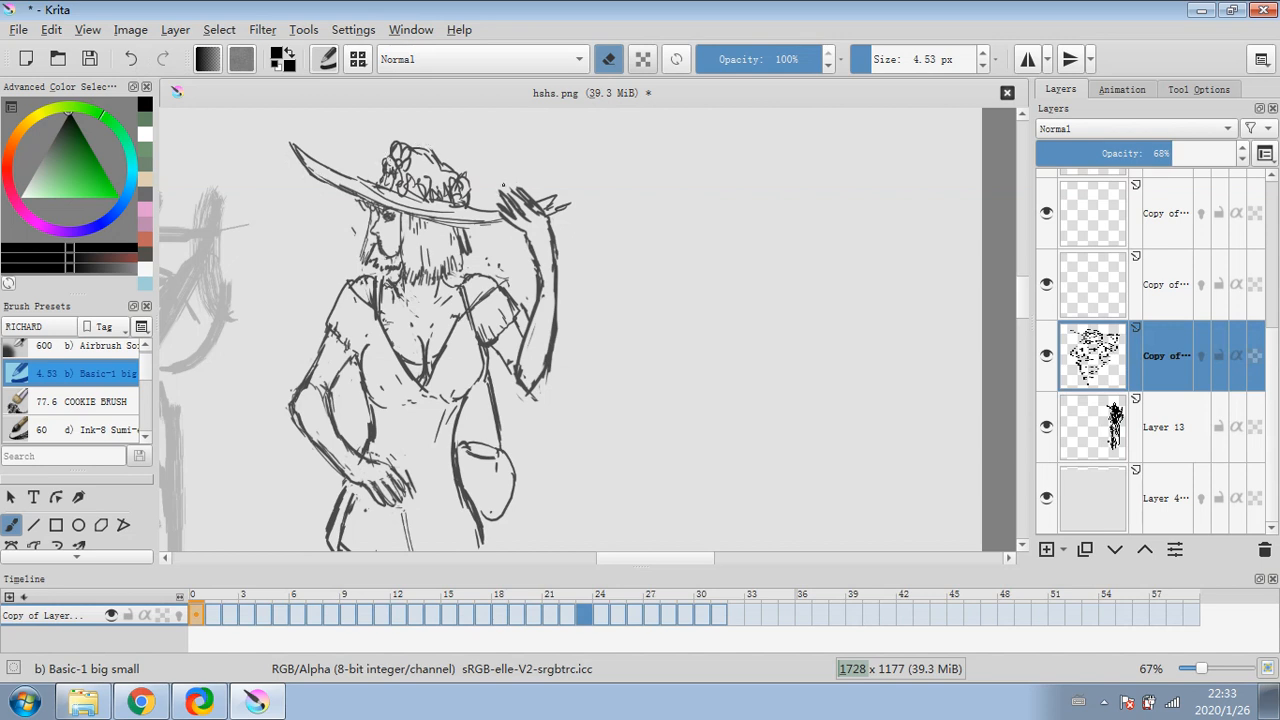
left_click_drag(352, 227, 356, 235)
mouse_move(540, 401)
left_mouse_down()
mouse_move(516, 389)
mouse_move(552, 356)
left_mouse_up()
scroll(1012, 330, "down", 5)
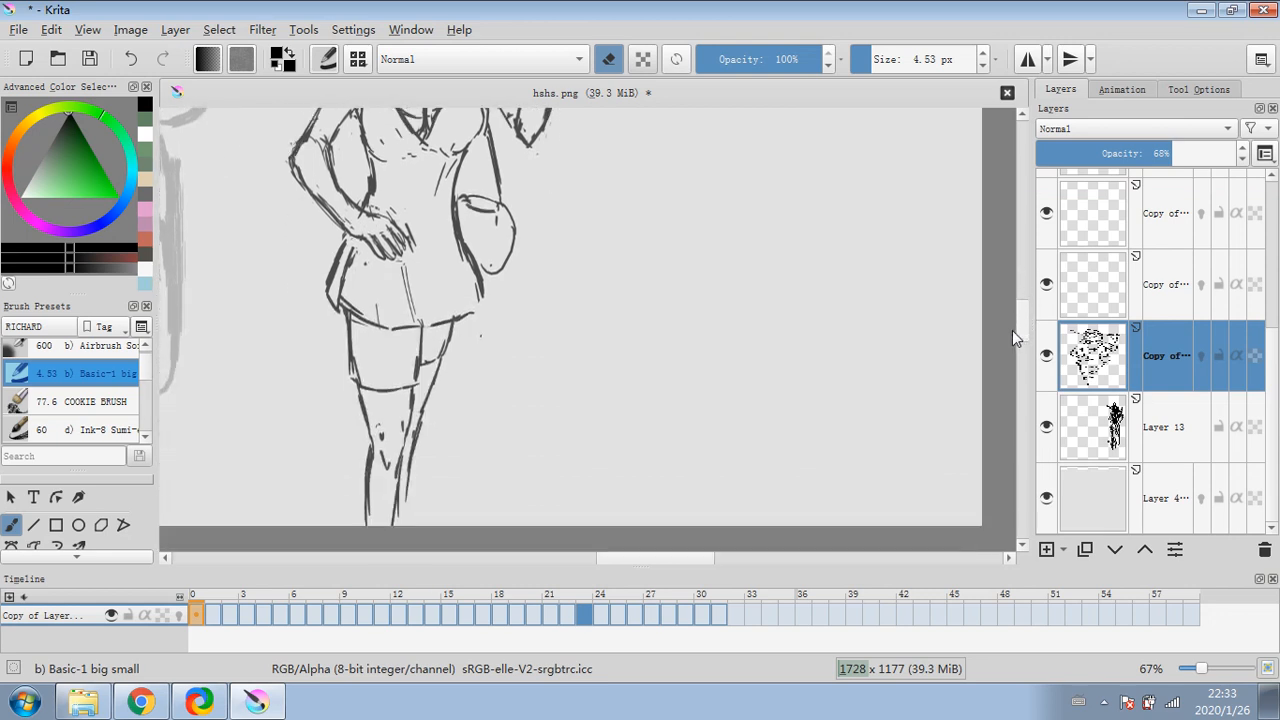
scroll(1024, 330, "up", 5)
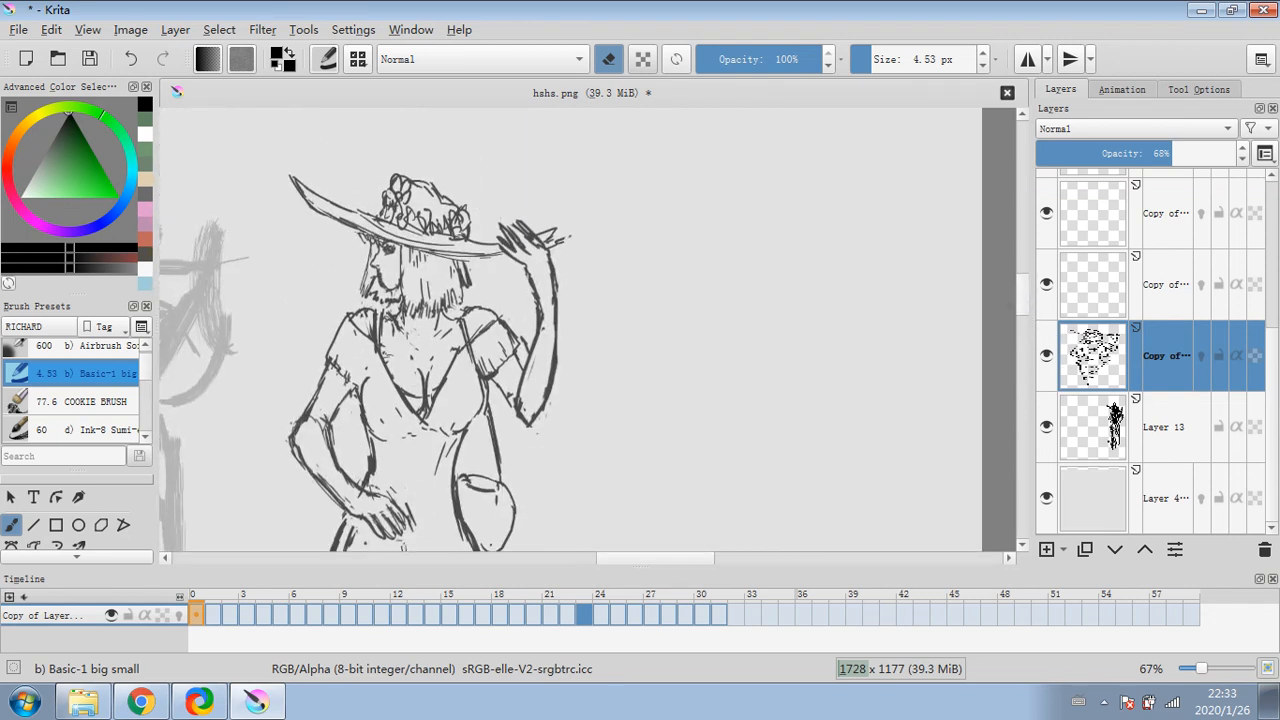
scroll(837, 267, "down", 1, "ctrl")
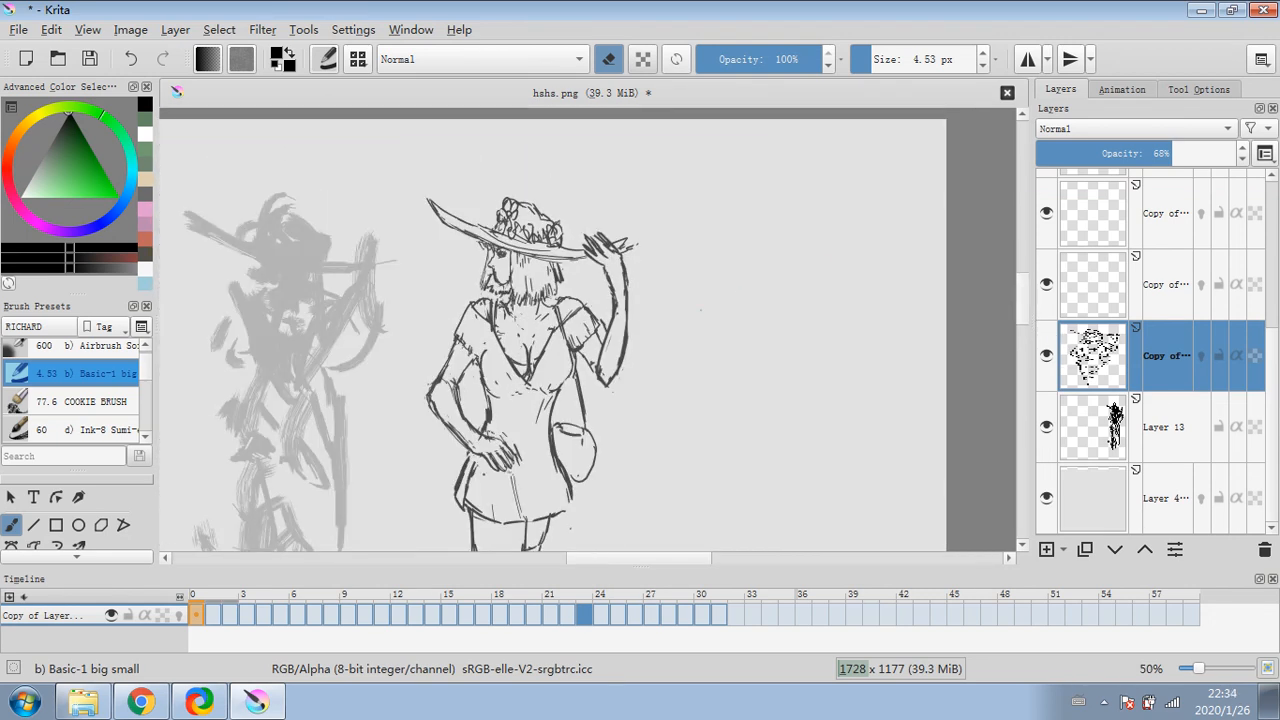
scroll(669, 308, "up", 1, "ctrl")
- Reduce the brush to 0.94 px and touch up the fine lines of the face
left_click(862, 59)
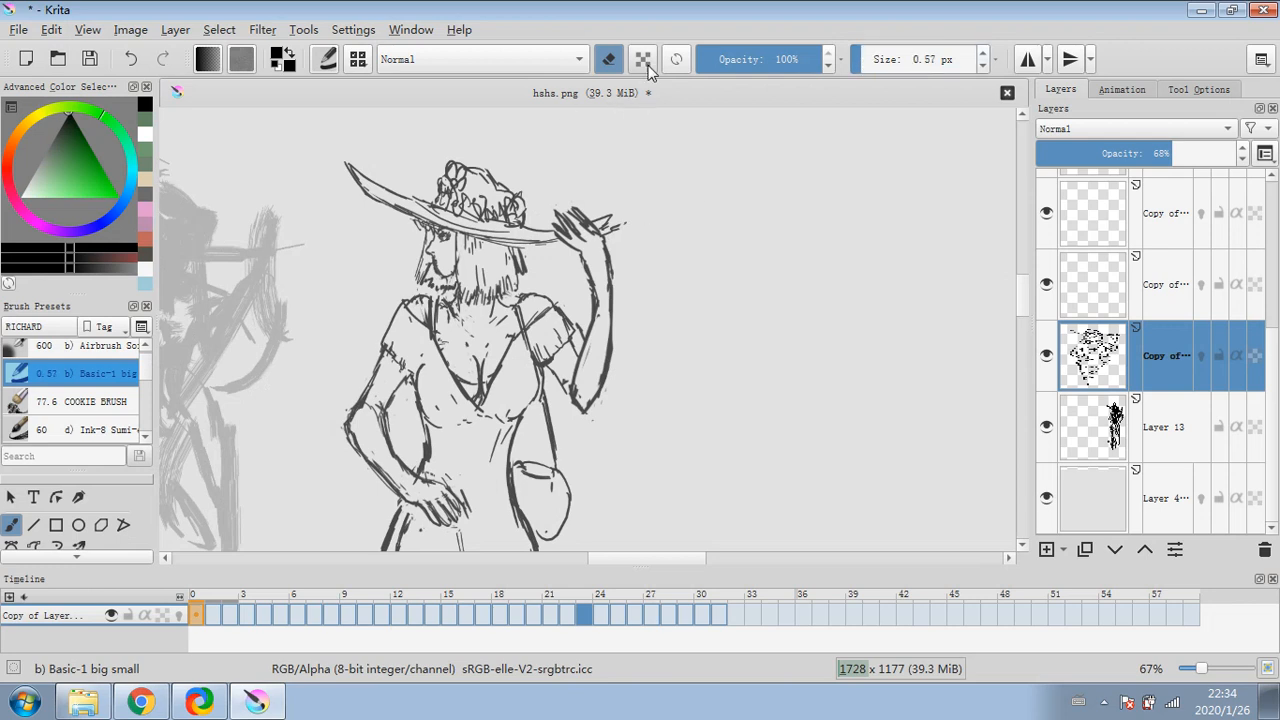
left_click(610, 60)
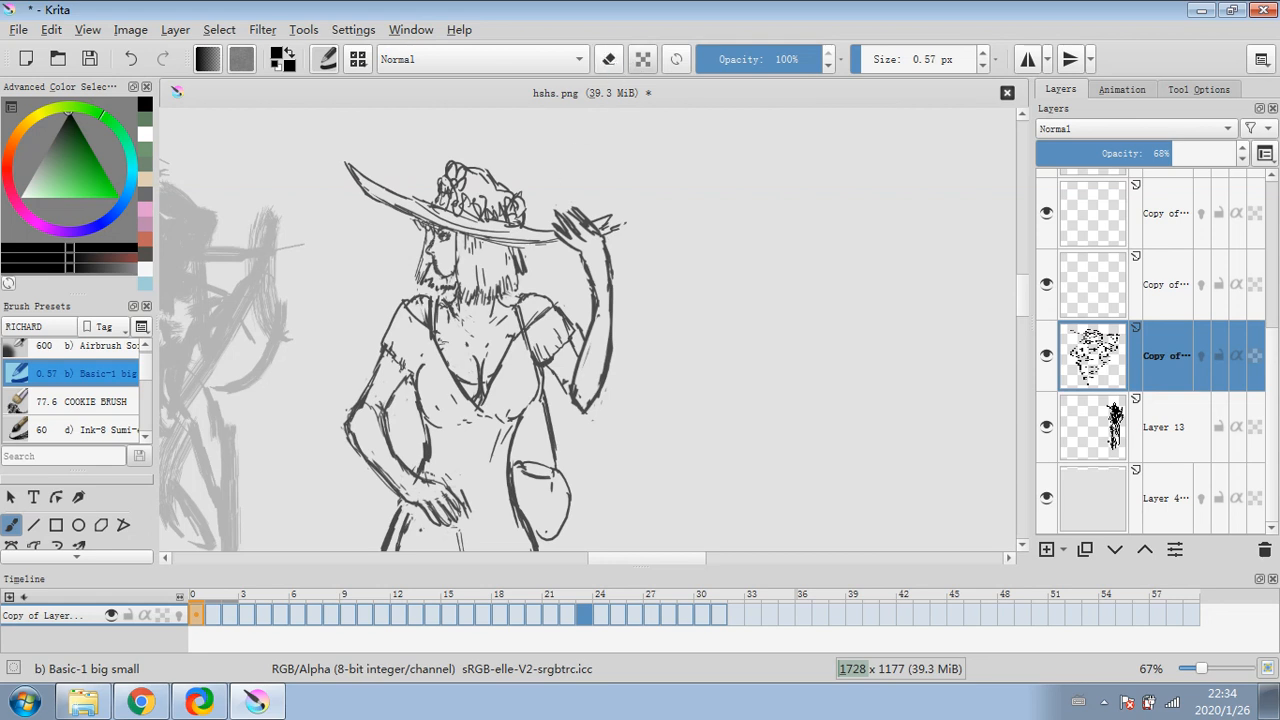
key("e")
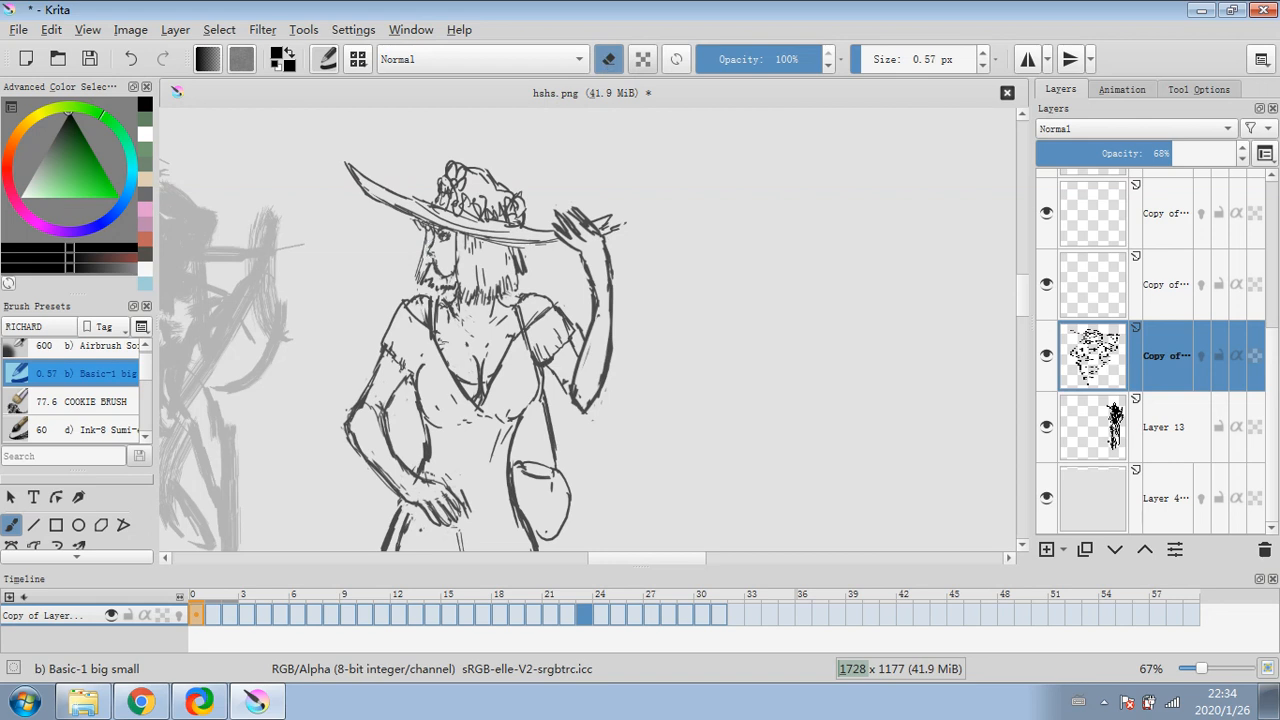
left_click(873, 58)
key("ctrl+z")
left_click_drag(860, 51, 851, 52)
left_click(612, 60)
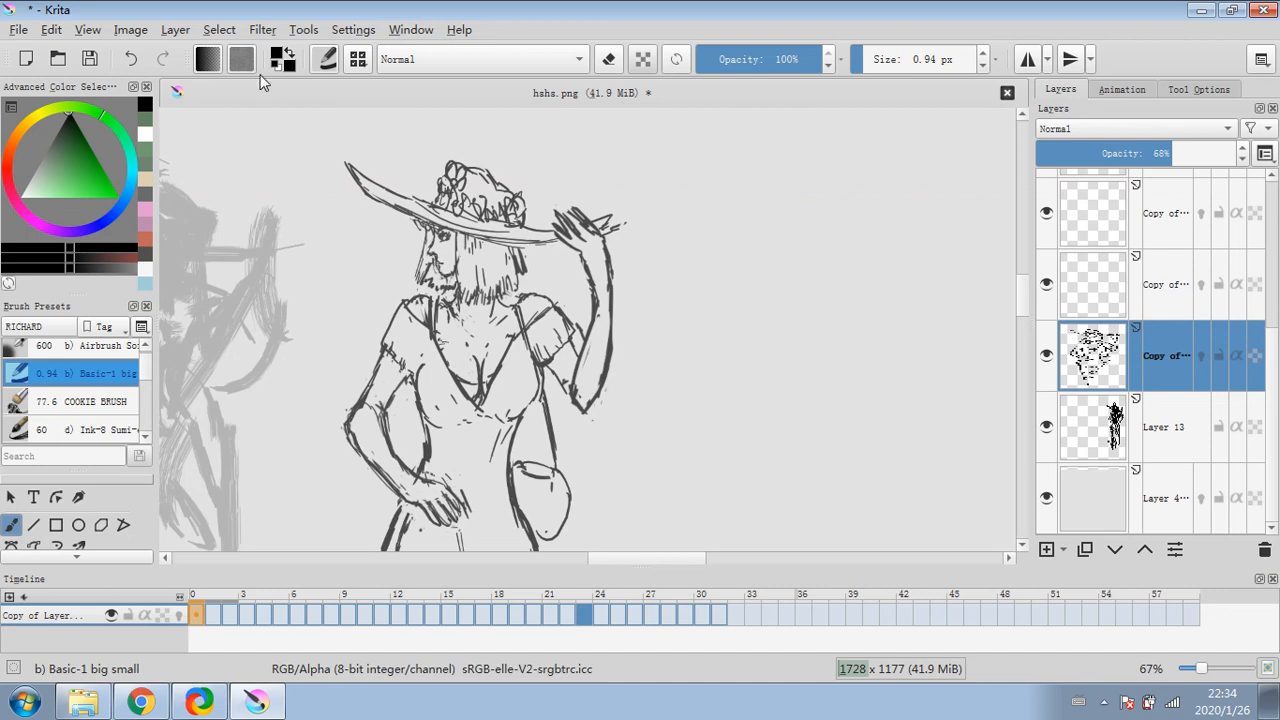
left_click(130, 58)
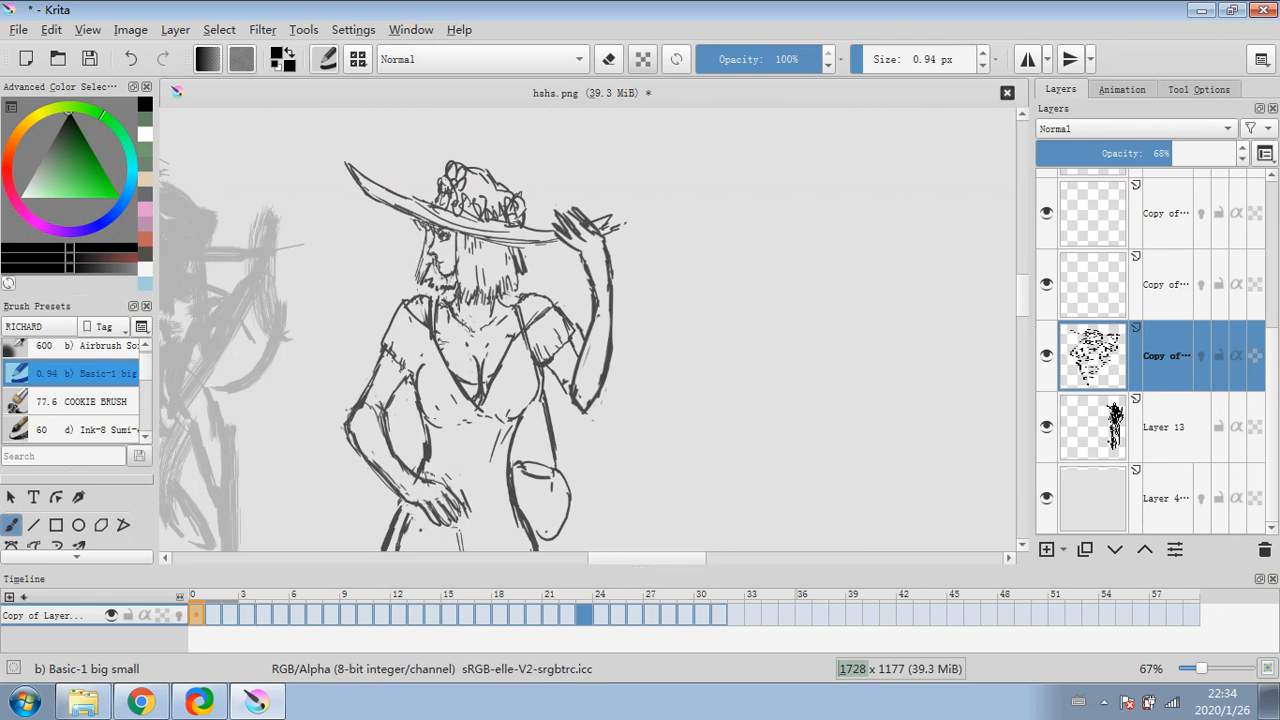
mouse_move(454, 422)
left_mouse_down()
mouse_move(427, 413)
mouse_move(454, 423)
left_mouse_up()
left_click(609, 58)
left_click(609, 59)
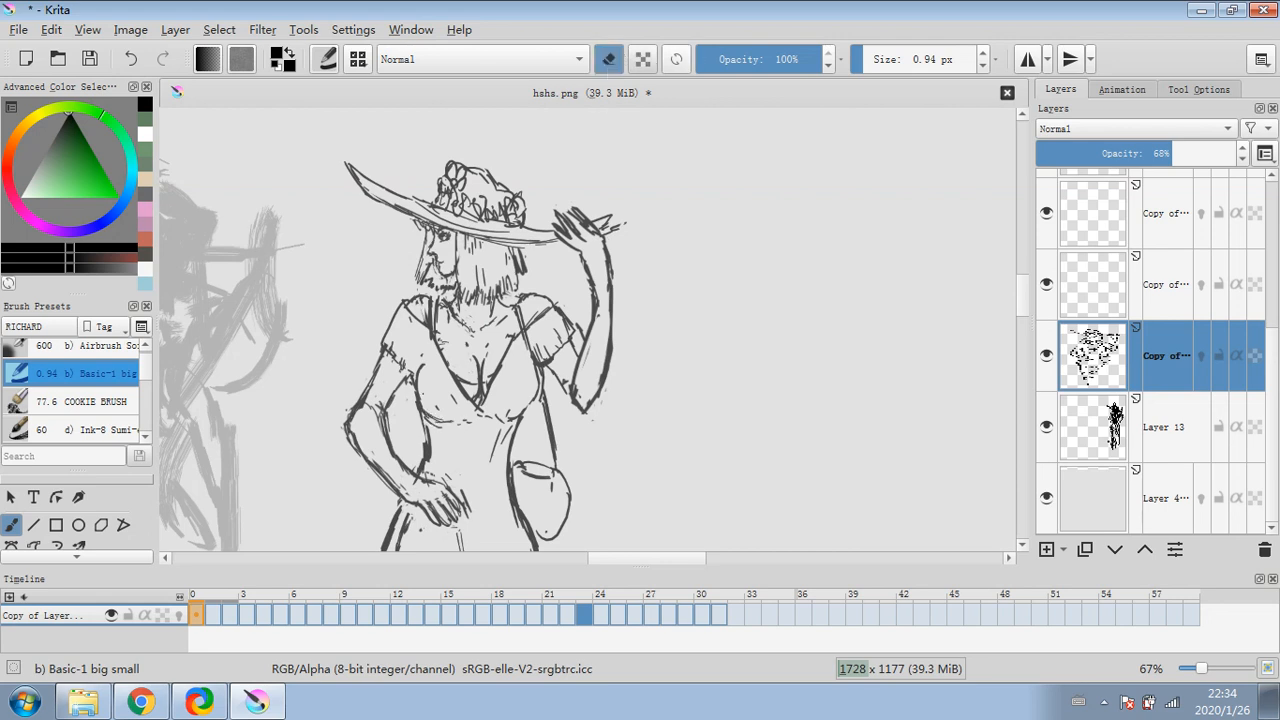
key("minus")
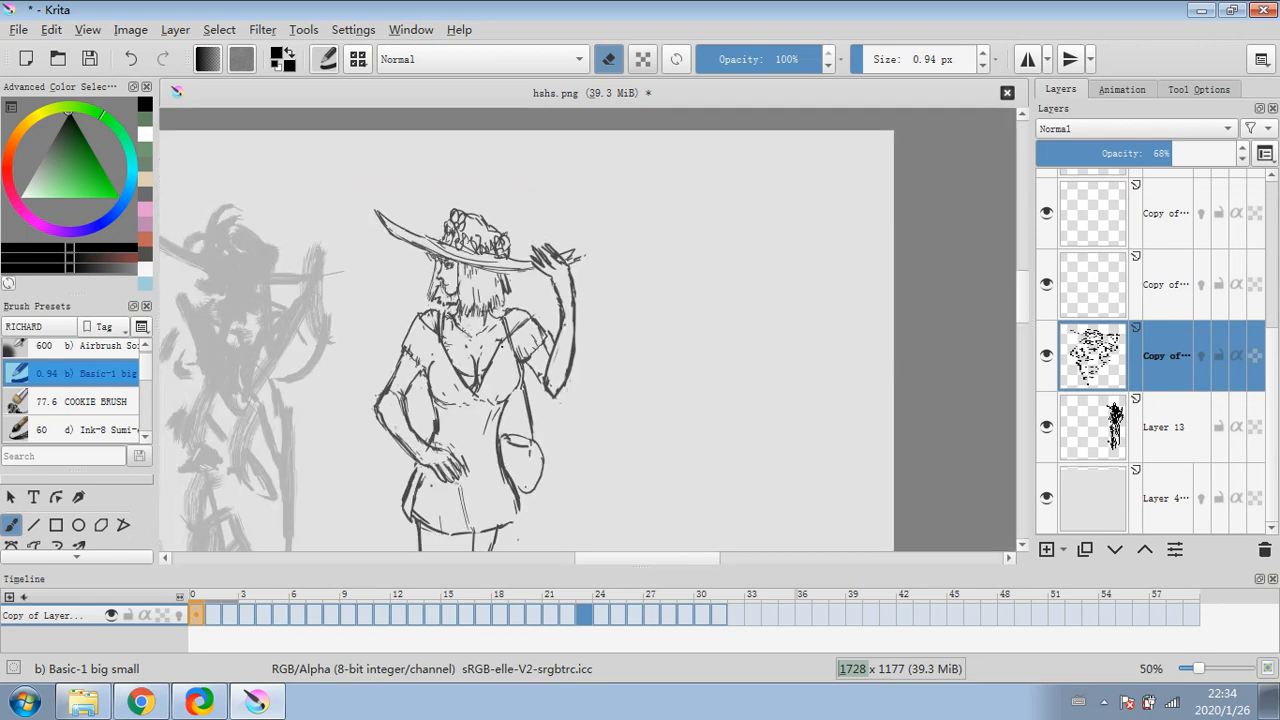
key("bracketright")
scroll(555, 172, "up", 1)
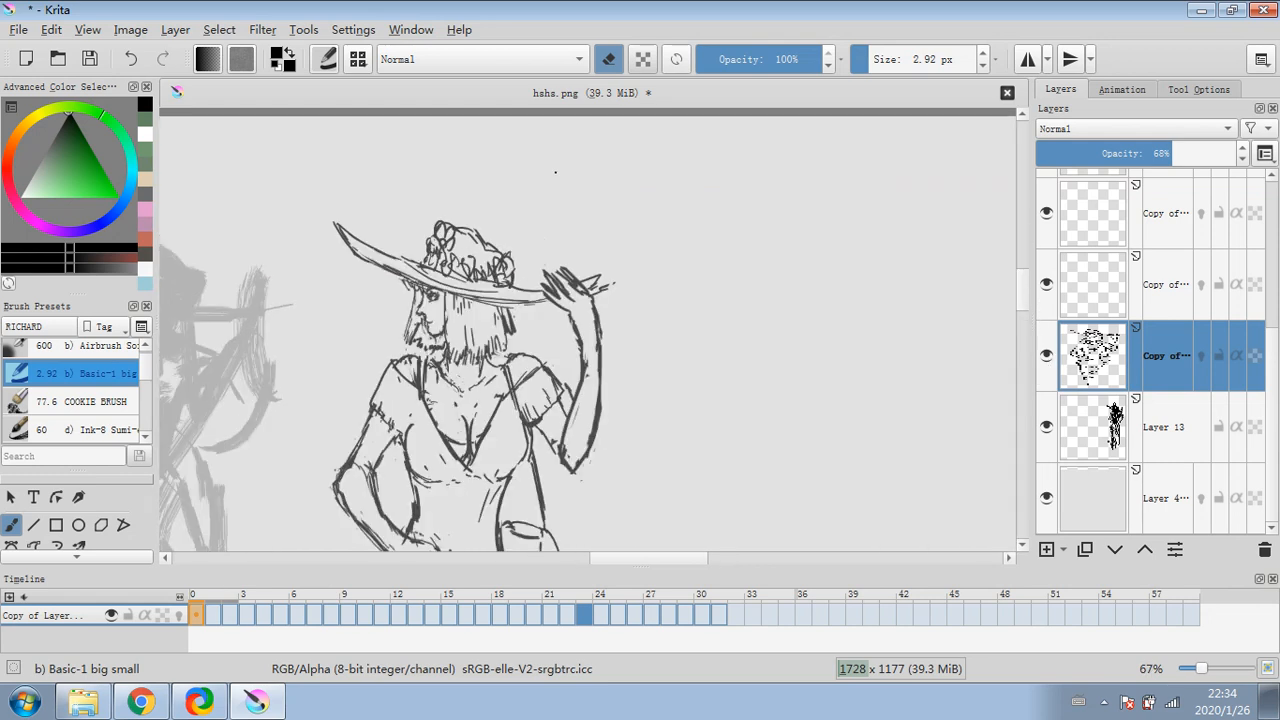
left_click(878, 62)
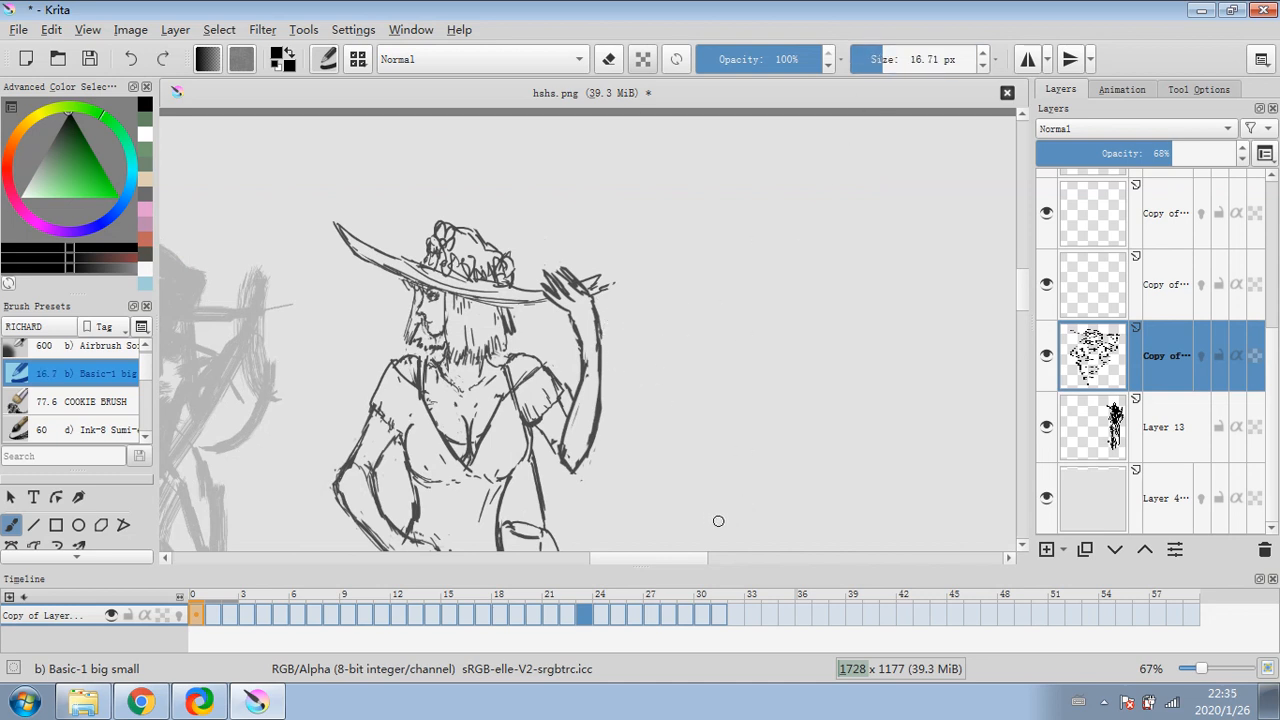
left_click(614, 63)
- Sketch the hat brim's tip behind the raised hand and new fingers just above the forearm with a 0.94 px brush
left_click(852, 62)
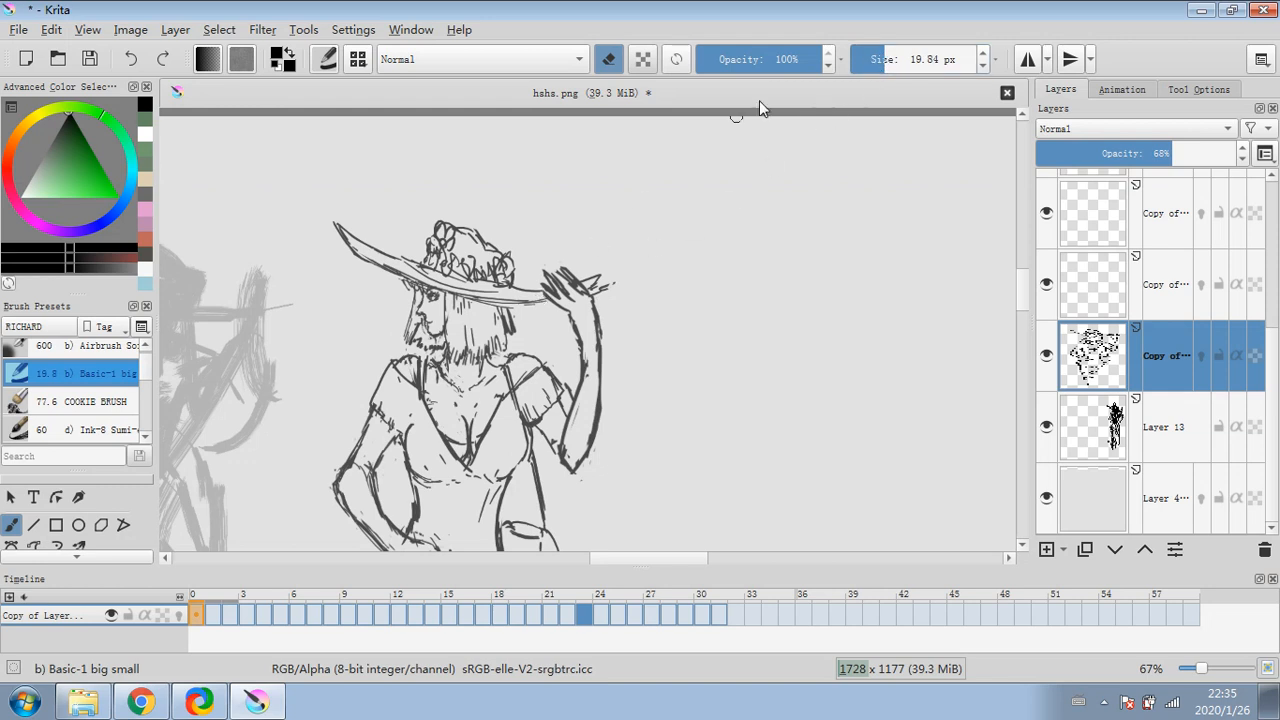
left_click(612, 62)
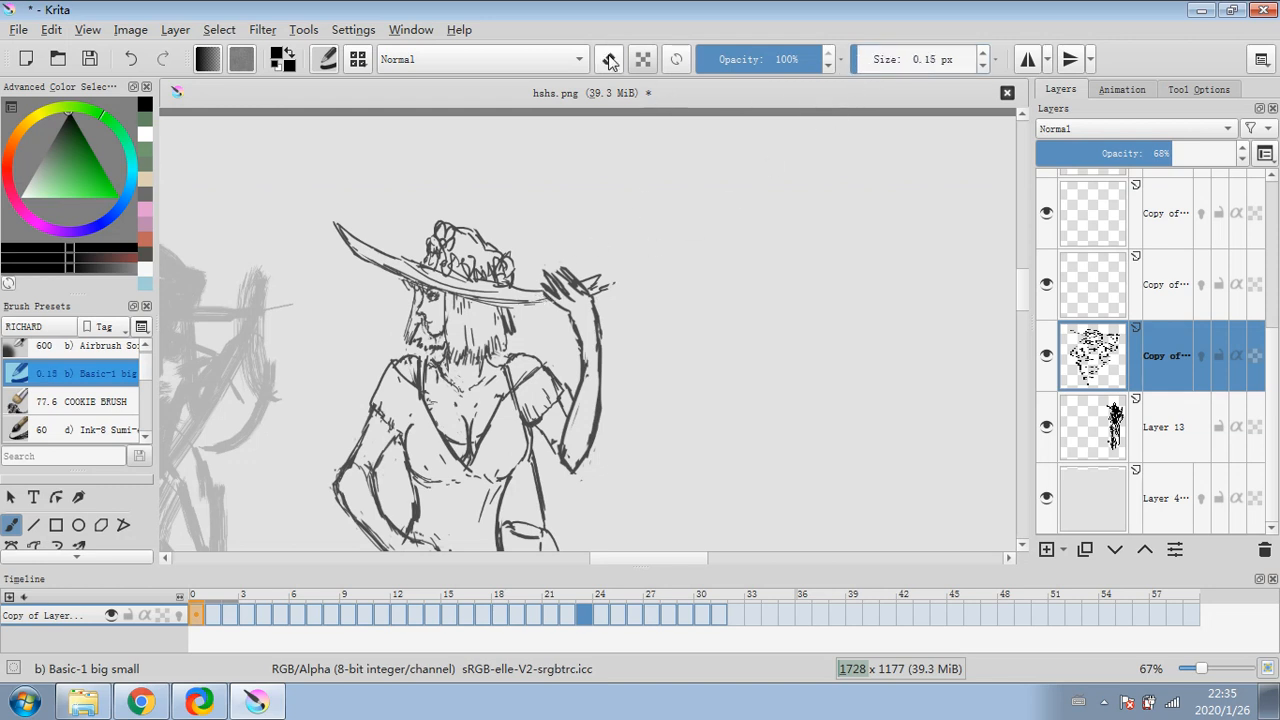
left_click_drag(606, 288, 618, 280)
left_click(870, 64)
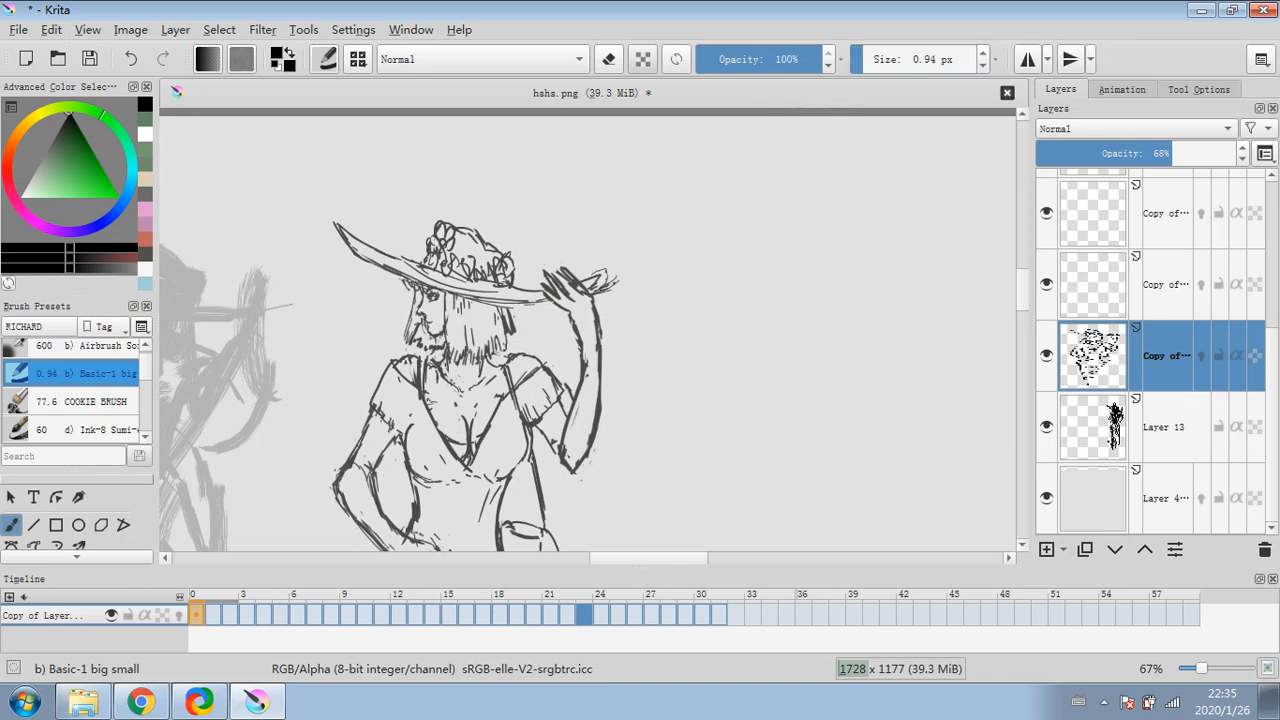
left_click_drag(608, 269, 590, 277)
mouse_move(586, 340)
left_mouse_down()
mouse_move(587, 364)
mouse_move(608, 330)
mouse_move(595, 334)
mouse_move(614, 328)
left_mouse_up()
mouse_move(610, 350)
left_mouse_down()
mouse_move(621, 325)
mouse_move(614, 338)
left_mouse_up()
- Erase the old hand on the hat brim using an 8.37 px eraser
left_click(875, 59)
left_click_drag(556, 308, 542, 276)
left_click(610, 59)
mouse_move(548, 301)
left_mouse_down()
mouse_move(574, 282)
mouse_move(590, 288)
mouse_move(558, 298)
mouse_move(584, 342)
mouse_move(571, 317)
left_mouse_up()
- Draw the missing brim line between the hat and the brim's far tip with a 2.92 px brush
left_click(612, 62)
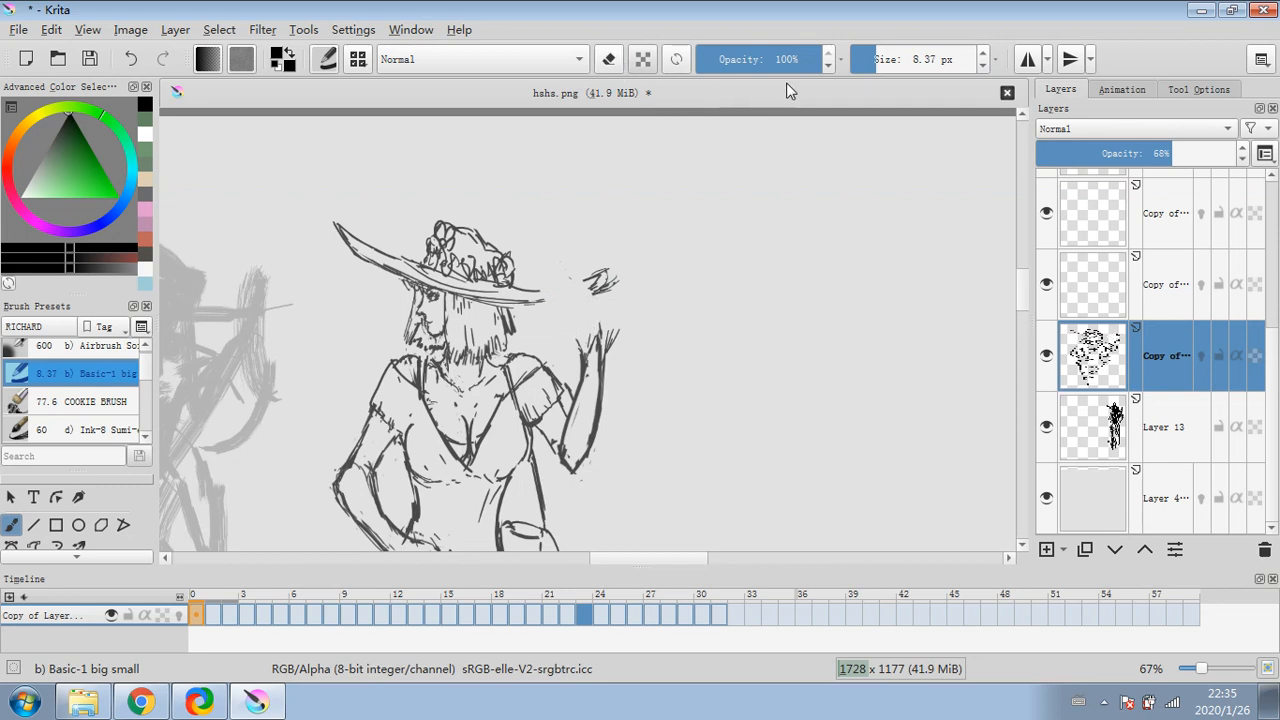
left_click(870, 60)
left_click(865, 60)
left_click_drag(530, 296, 578, 288)
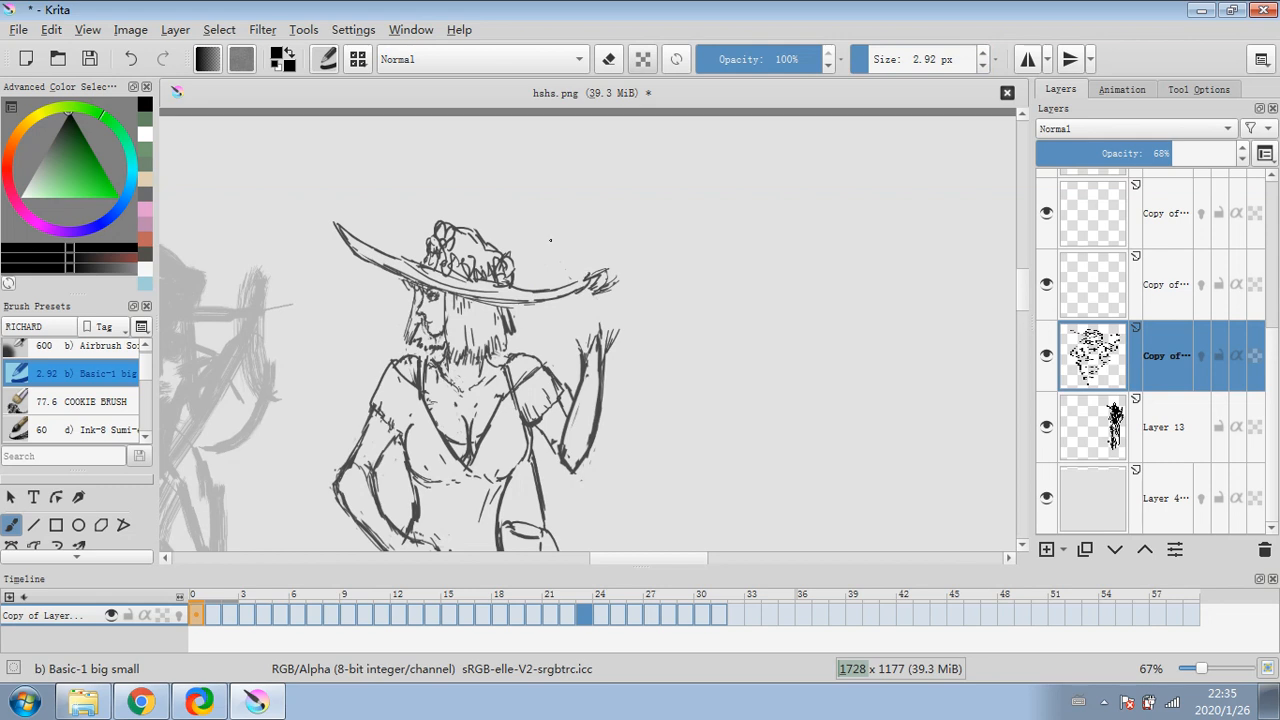
- Trim both tips of the hat brim with a 9.34 px eraser
left_click(609, 59)
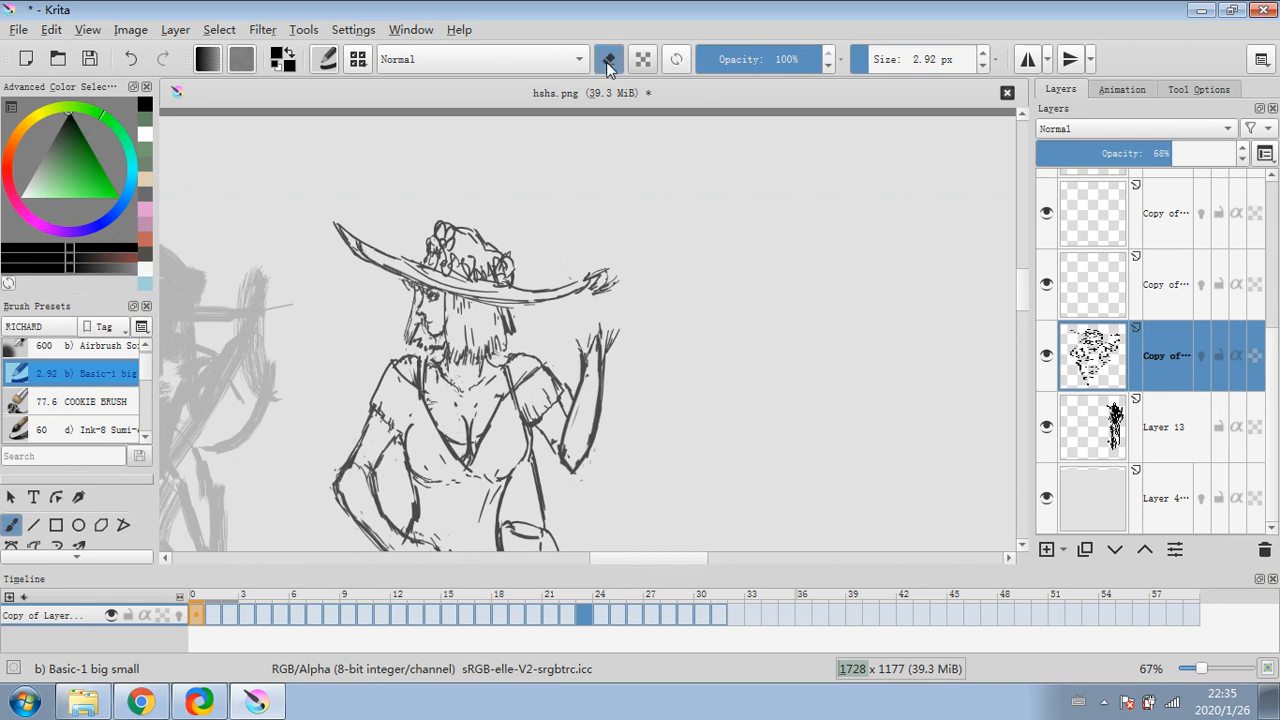
left_click(878, 59)
left_click(876, 59)
left_click_drag(338, 232, 350, 250)
left_click_drag(611, 269, 588, 295)
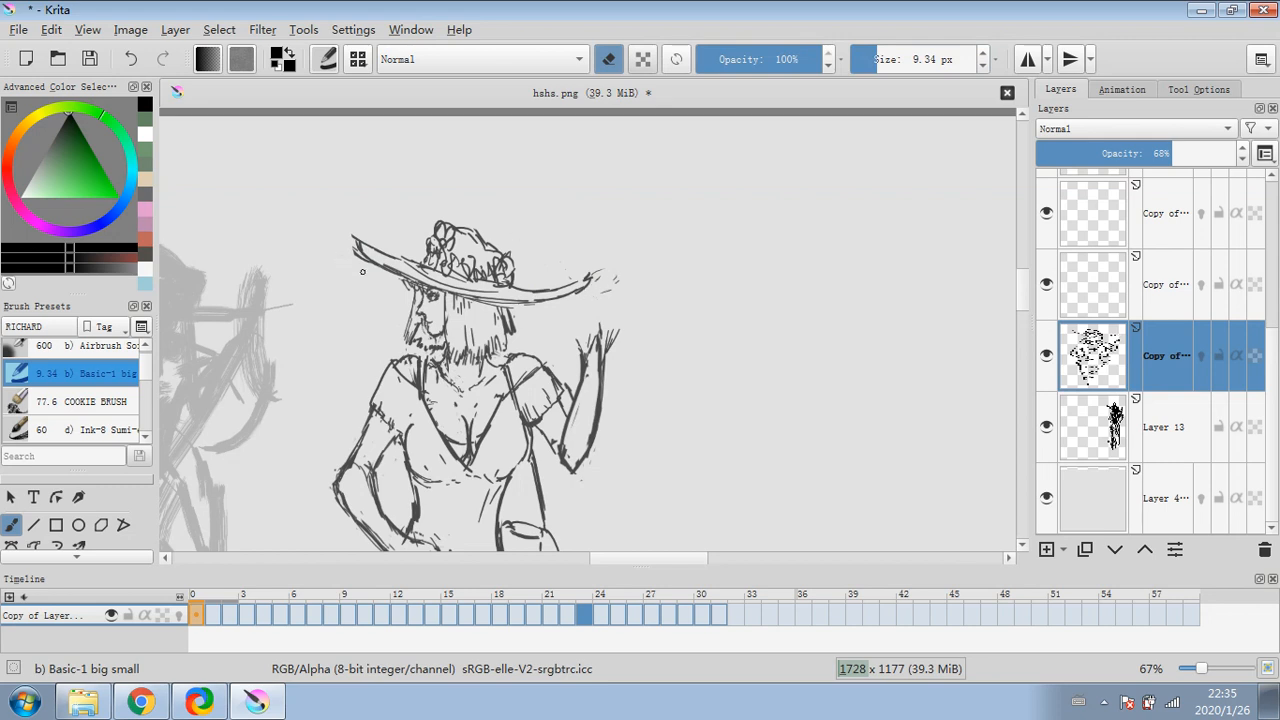
left_click_drag(358, 258, 354, 237)
- Erase the newly sketched fingers above the raised forearm, finishing with a 5.18 px eraser
mouse_move(612, 332)
left_mouse_down()
mouse_move(580, 360)
mouse_move(612, 345)
mouse_move(588, 362)
mouse_move(602, 374)
left_mouse_up()
left_click(872, 62)
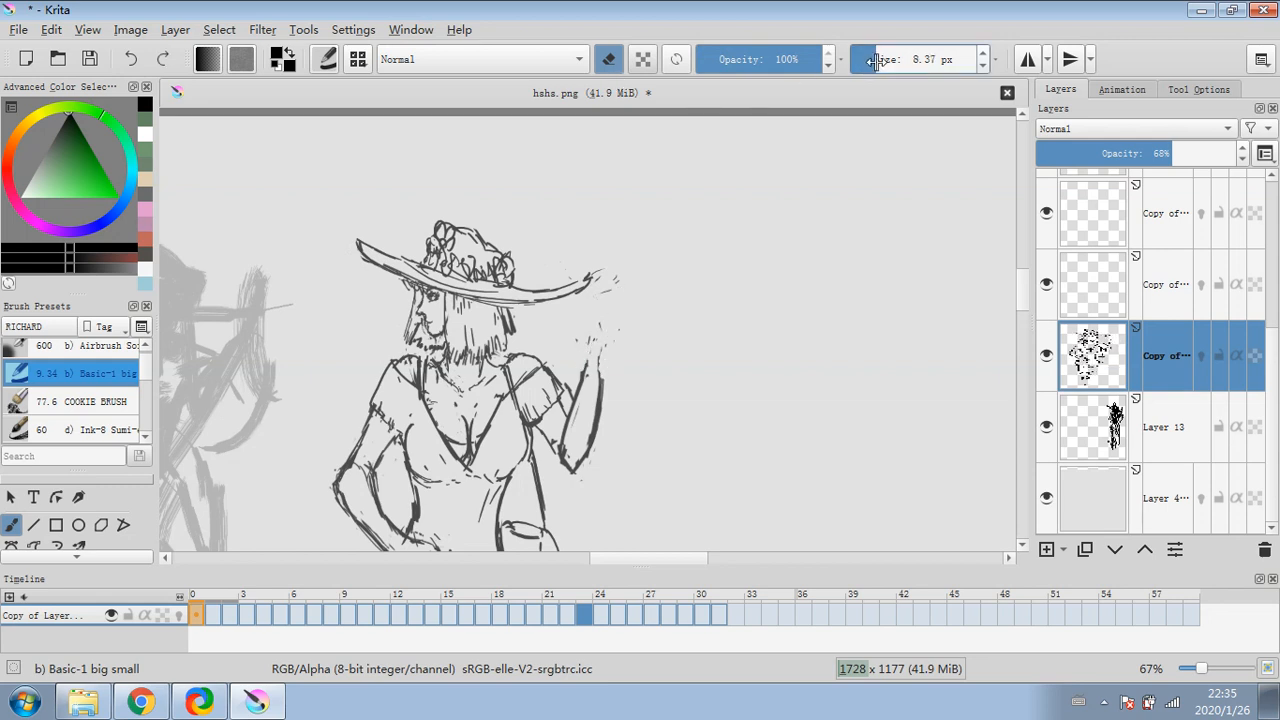
left_click(869, 62)
left_click_drag(598, 372, 603, 356)
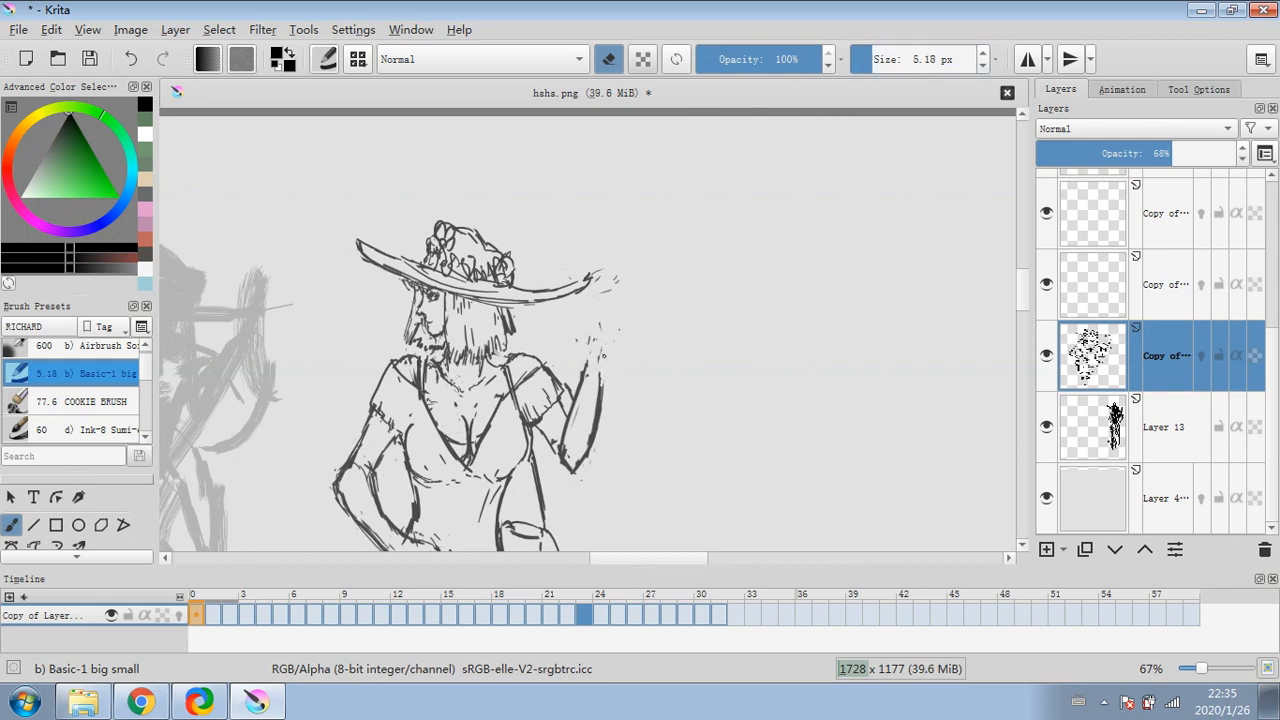
- Redraw the wrist lines at the upper end of the raised forearm with a 3.94 px brush
left_click(860, 60)
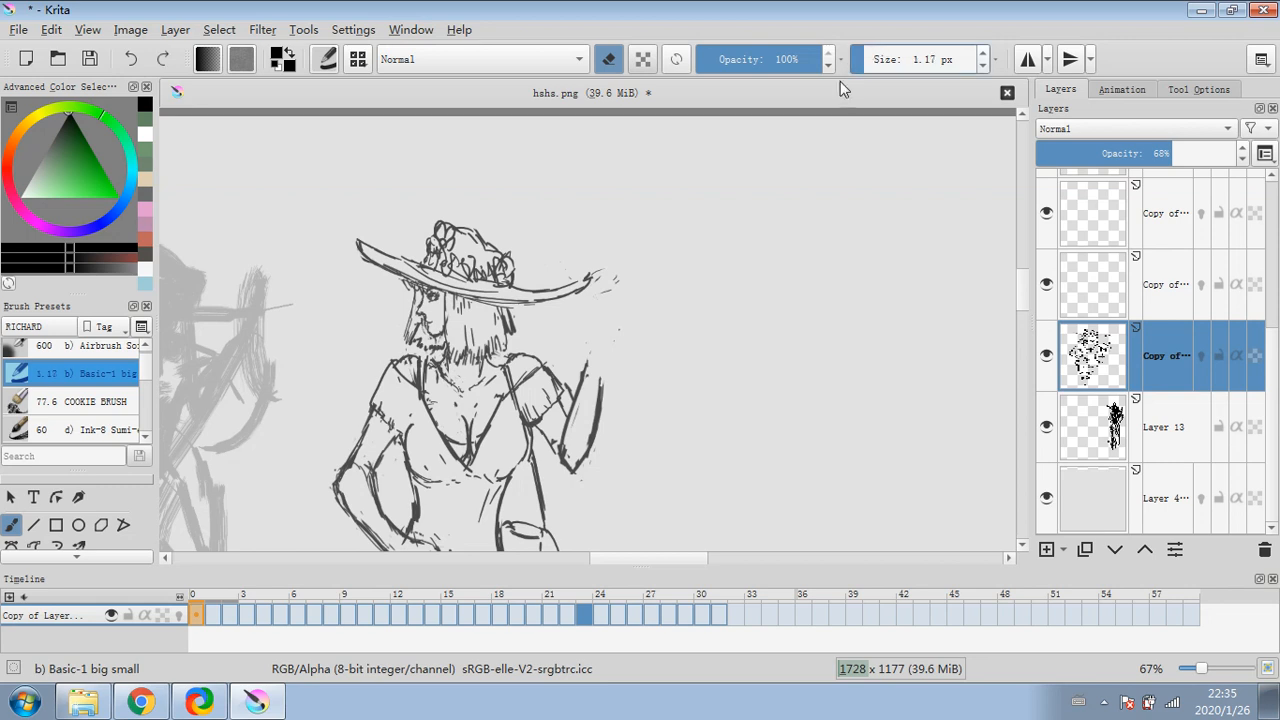
left_click(868, 59)
left_click(610, 63)
mouse_move(587, 373)
left_mouse_down()
mouse_move(575, 398)
mouse_move(617, 345)
mouse_move(585, 374)
left_mouse_up()
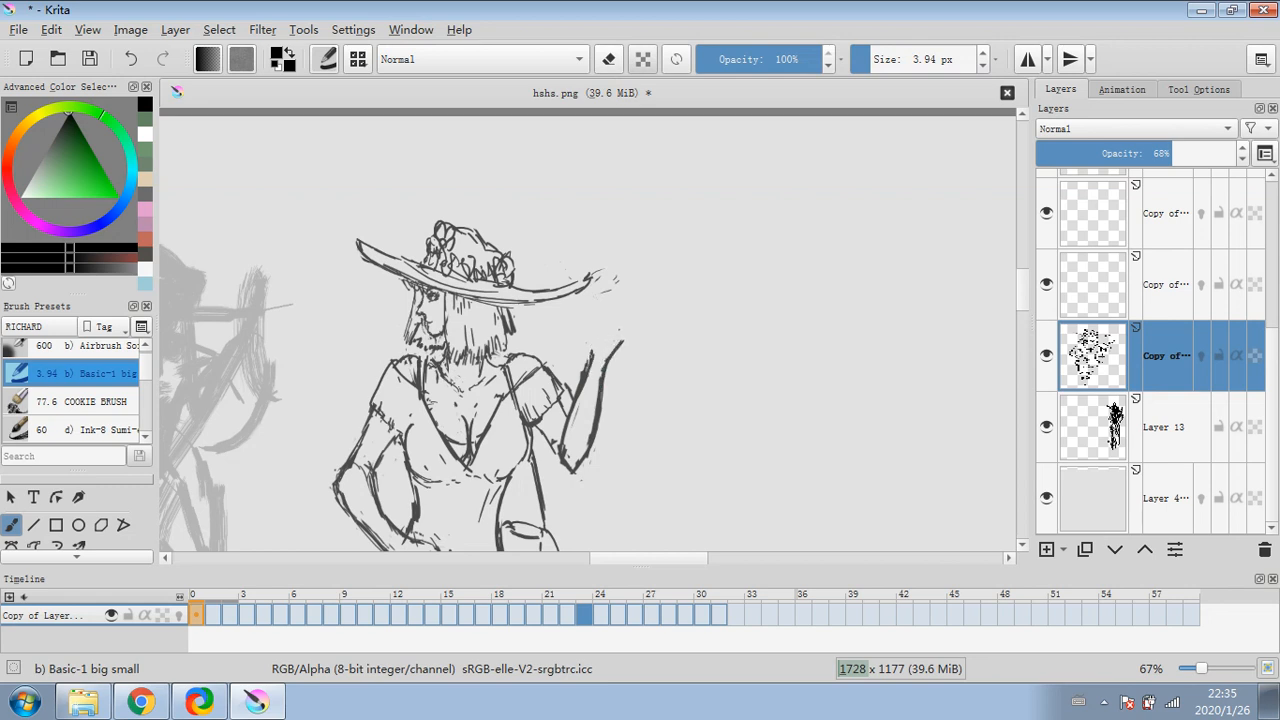
- Sketch the raised hand's palm and fingers beyond the brim tip with a 0.94 px brush
key("bracketleft")
key("bracketleft")
key("bracketleft")
left_click_drag(631, 277, 629, 310)
left_click_drag(634, 296, 603, 367)
- Draw the raised forearm's inner contour from the wrist, and erase the old inner line near the elbow with a 12.67 px eraser
left_click(869, 62)
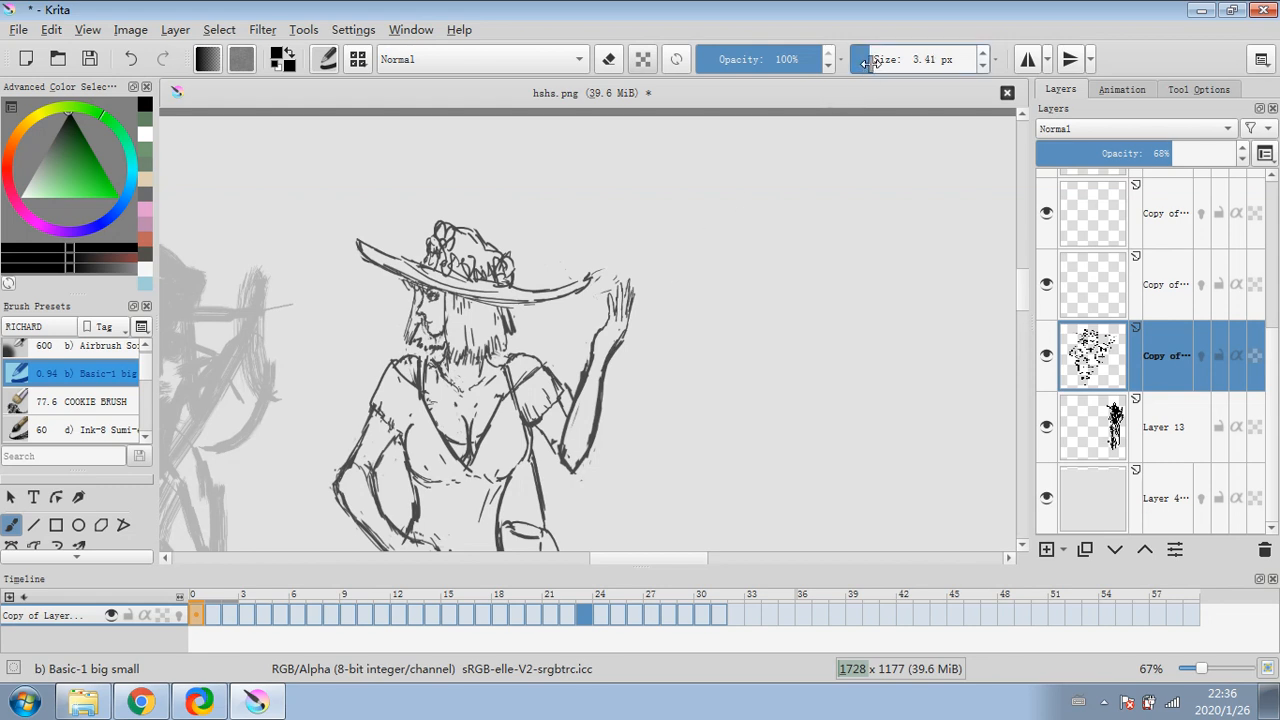
key("ctrl+z")
mouse_move(608, 322)
left_mouse_down()
mouse_move(581, 360)
mouse_move(573, 409)
left_mouse_up()
left_click(880, 59)
left_click(608, 59)
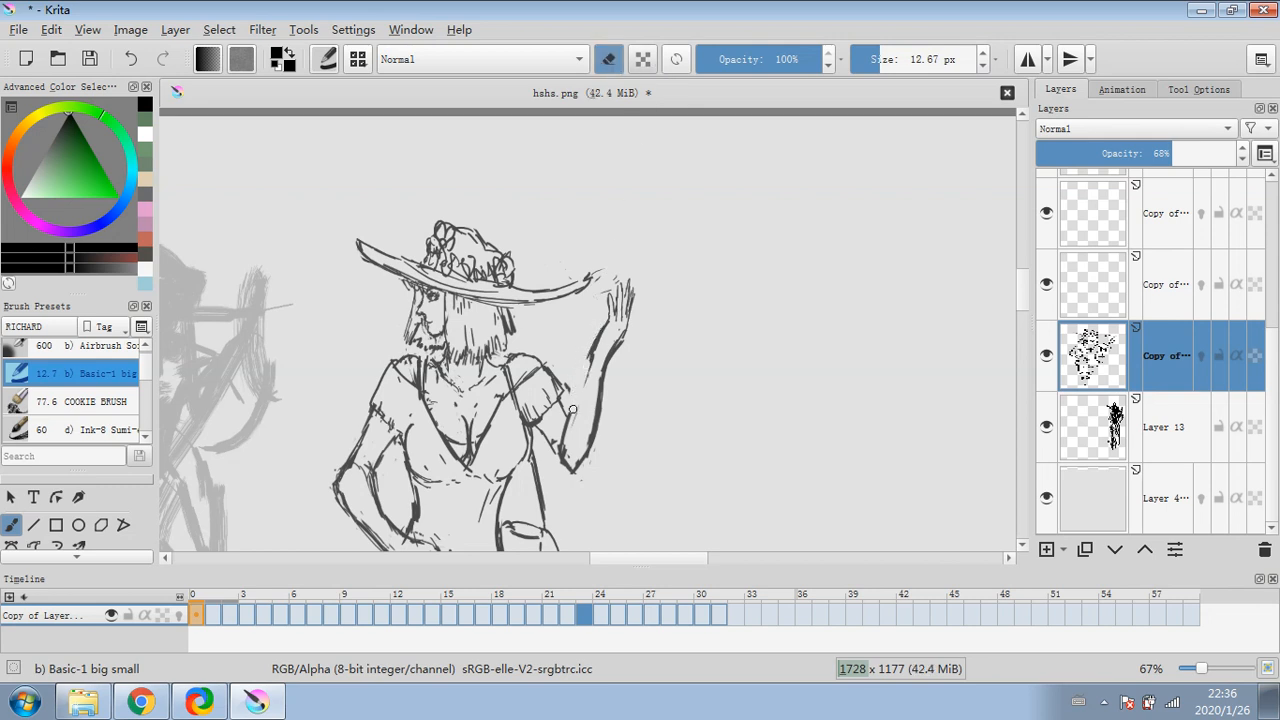
left_click(608, 59)
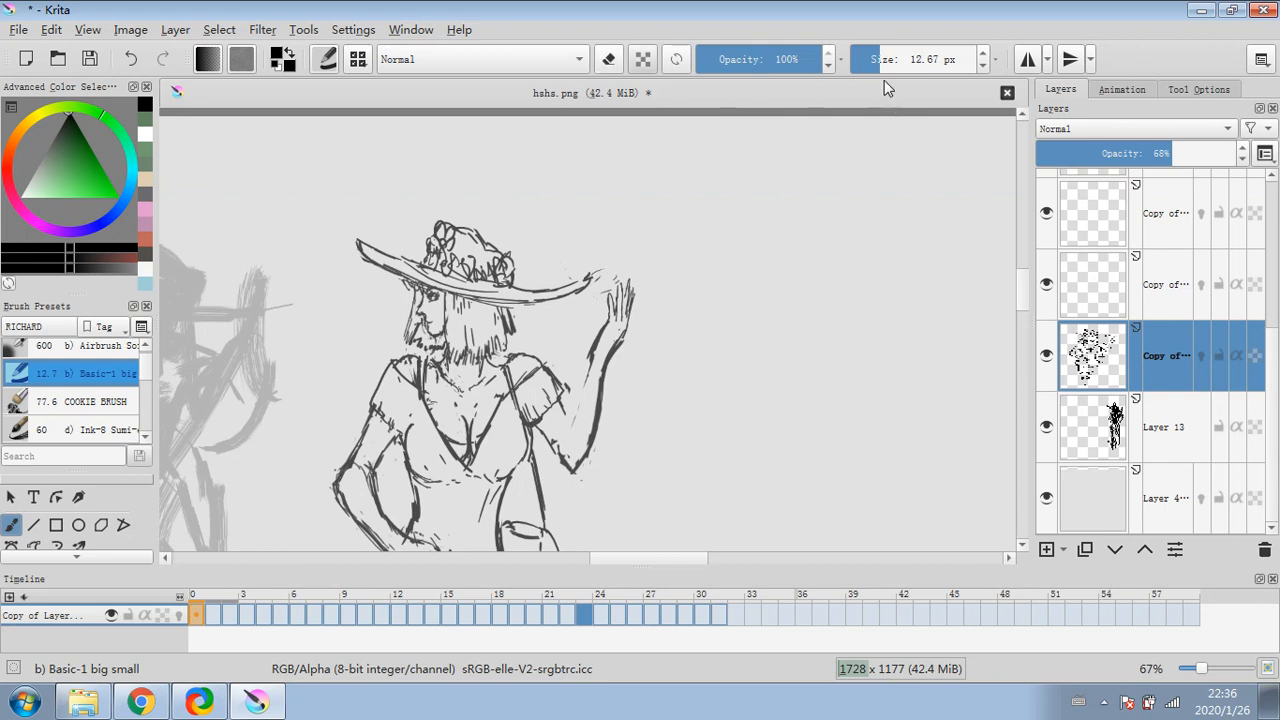
- Redraw the inner forearm contour down to the elbow with a 1.75 px brush
left_click_drag(884, 59, 855, 59)
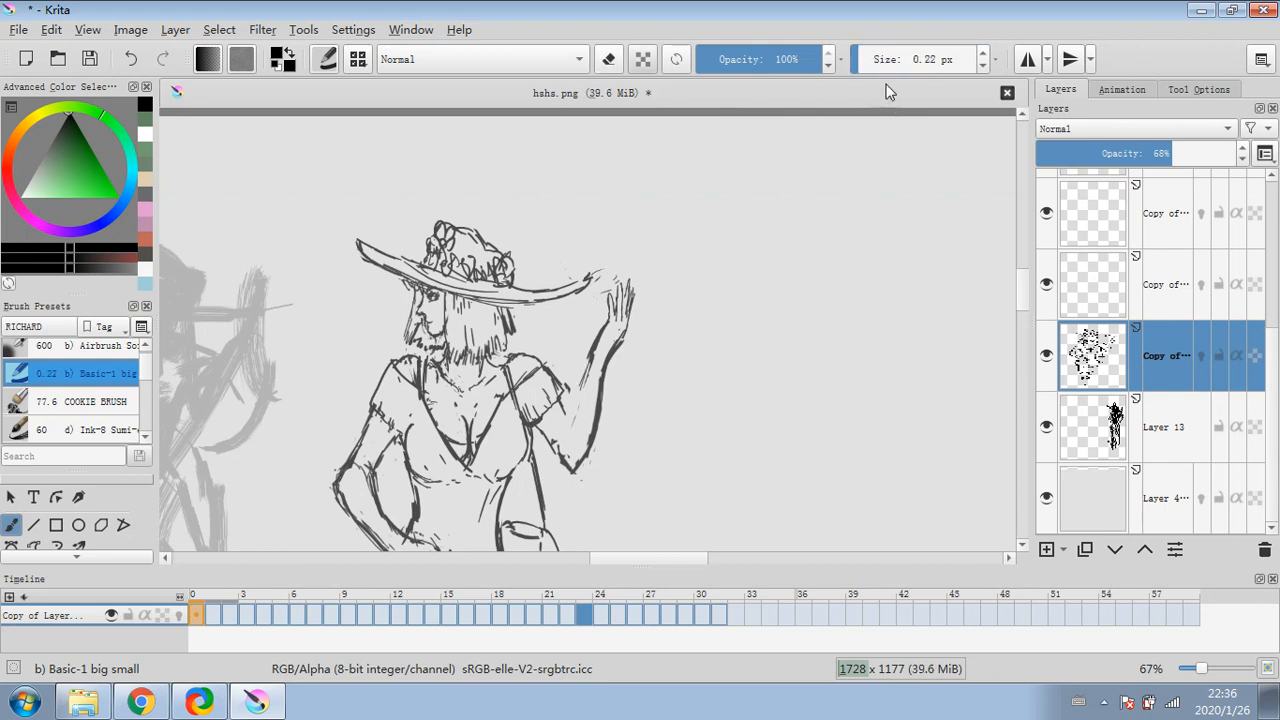
left_click(862, 59)
left_click_drag(586, 375, 566, 437)
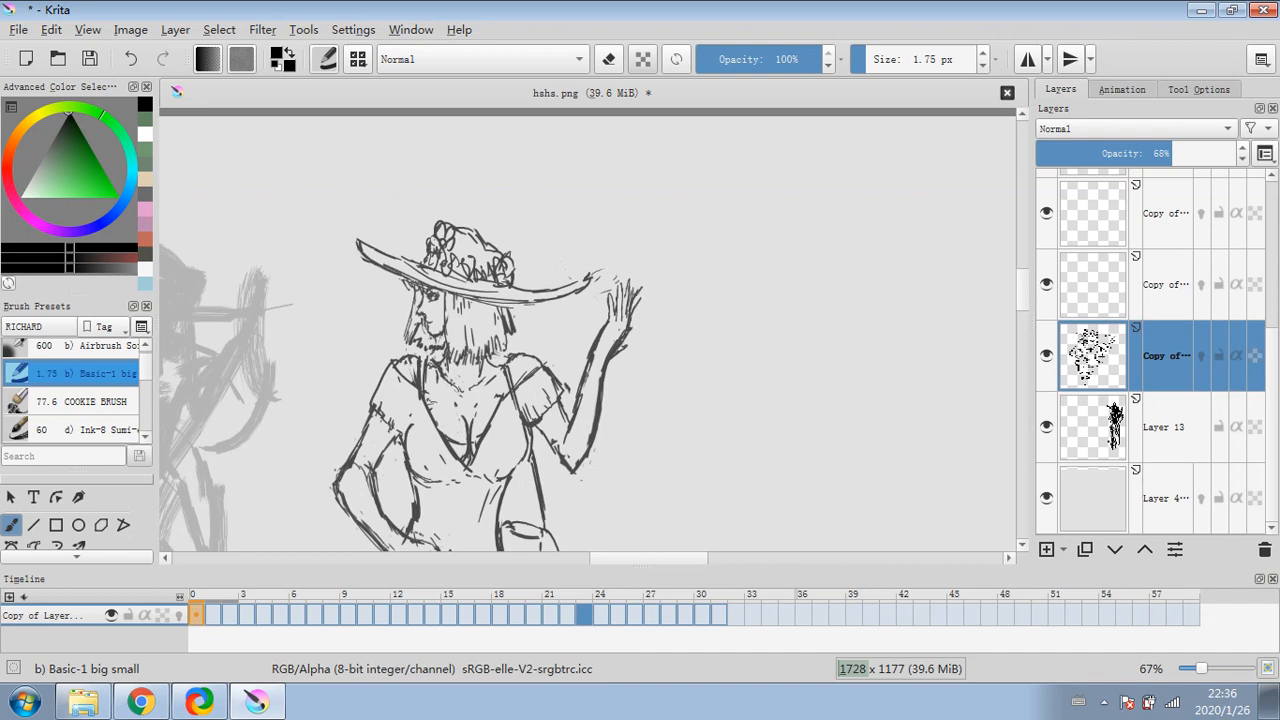
- Refine the fingers of the raised hand, alternating between drawing and erasing at 1.75 px
key("e")
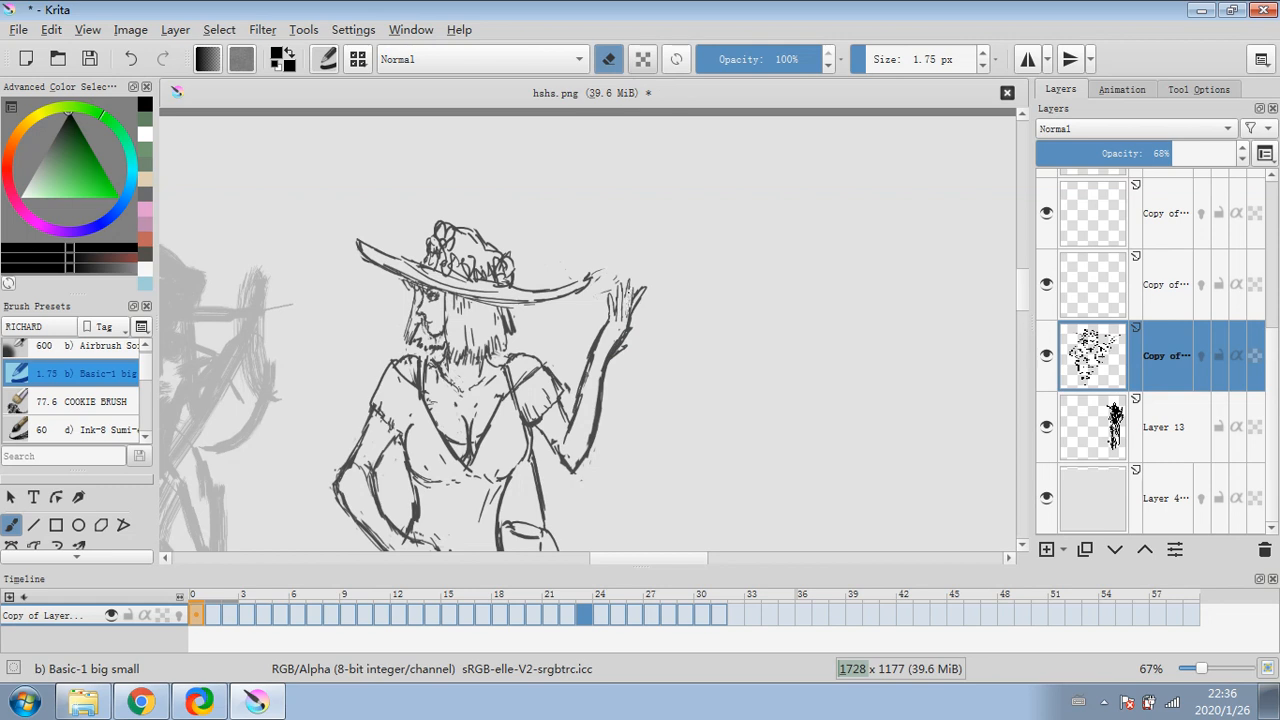
key("e")
left_click_drag(628, 290, 624, 314)
left_click_drag(628, 284, 626, 317)
key("e")
key("e")
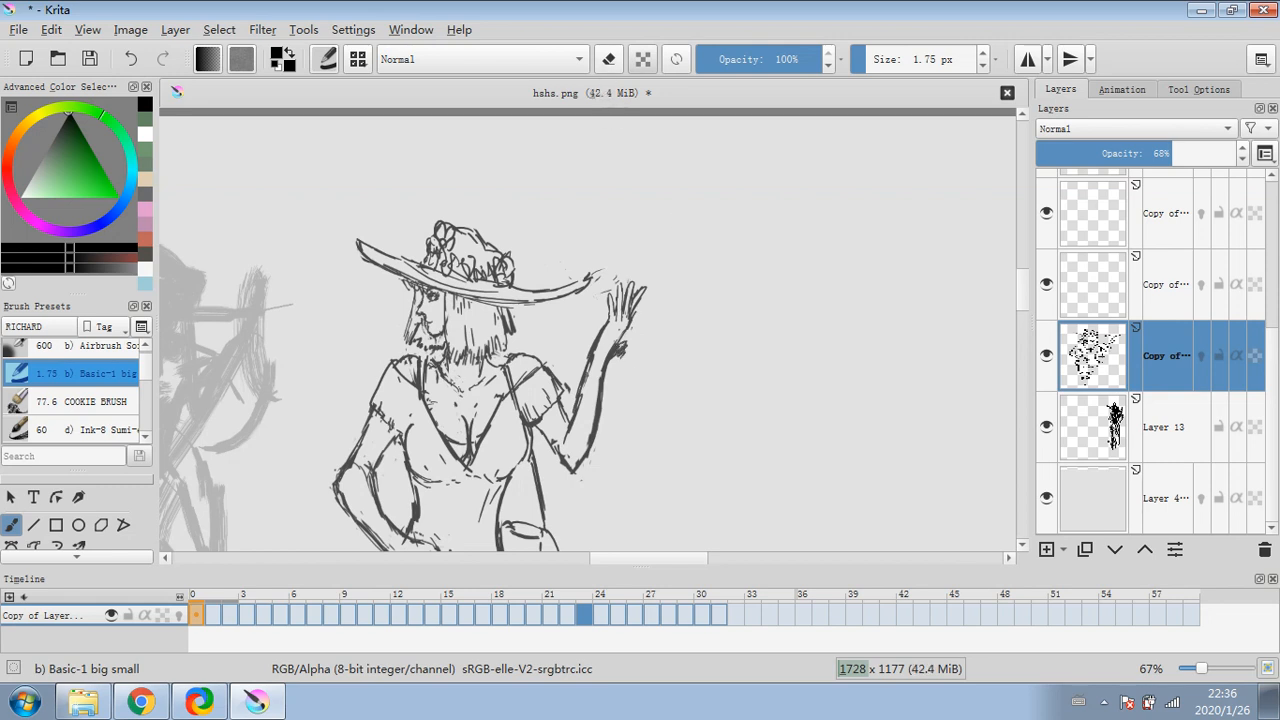
- Erase stray marks around the raised hand's wrist with a 1.75 px eraser, and return to drawing with a 0.94 px brush
left_click(610, 60)
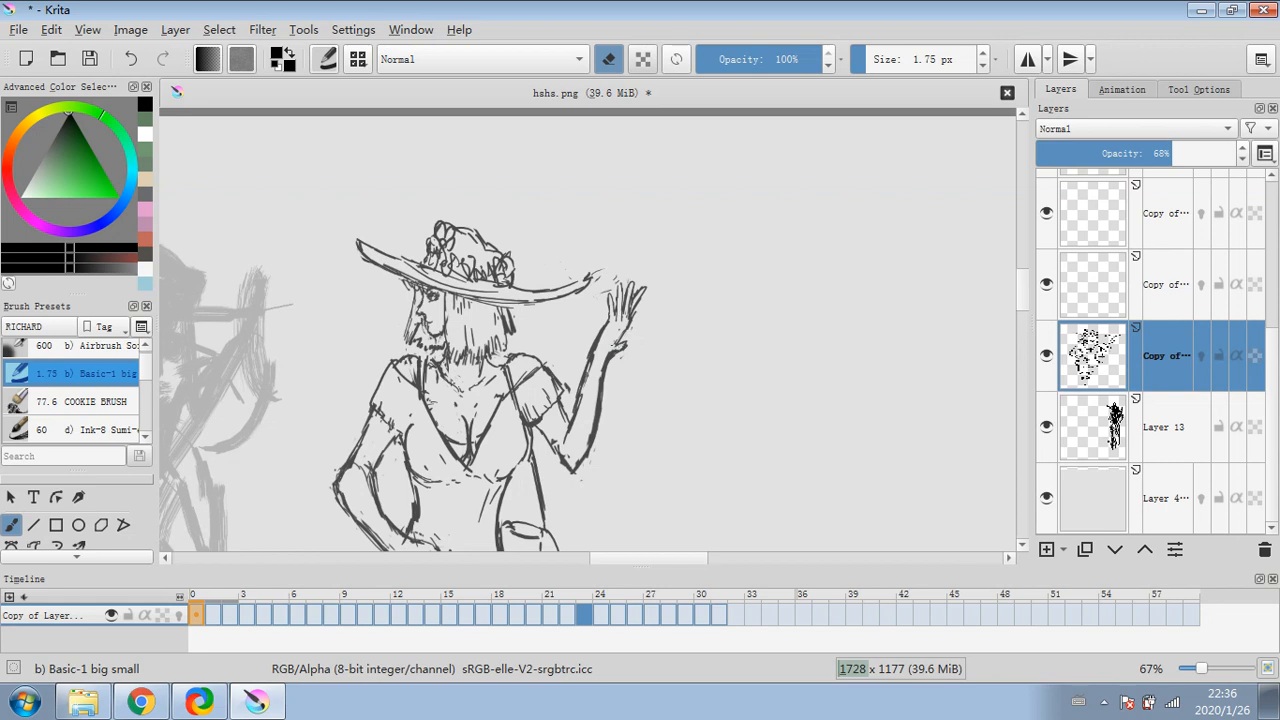
key("minus")
key("minus")
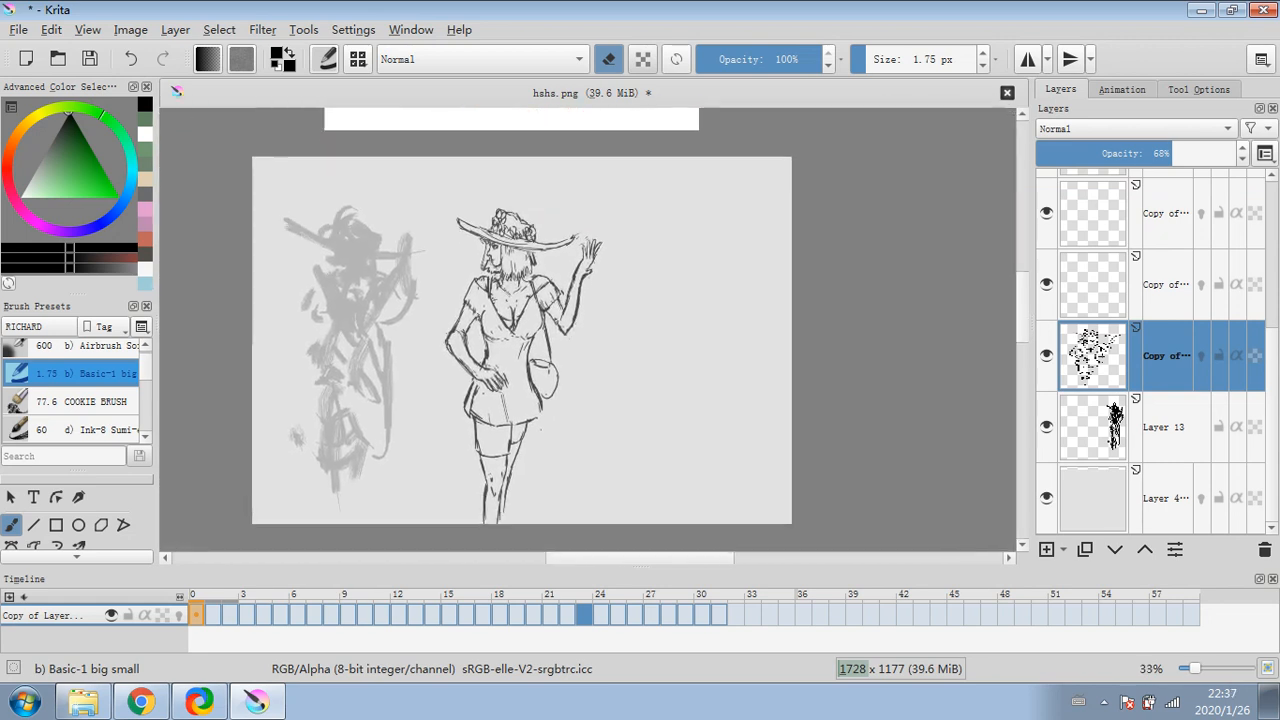
key("e")
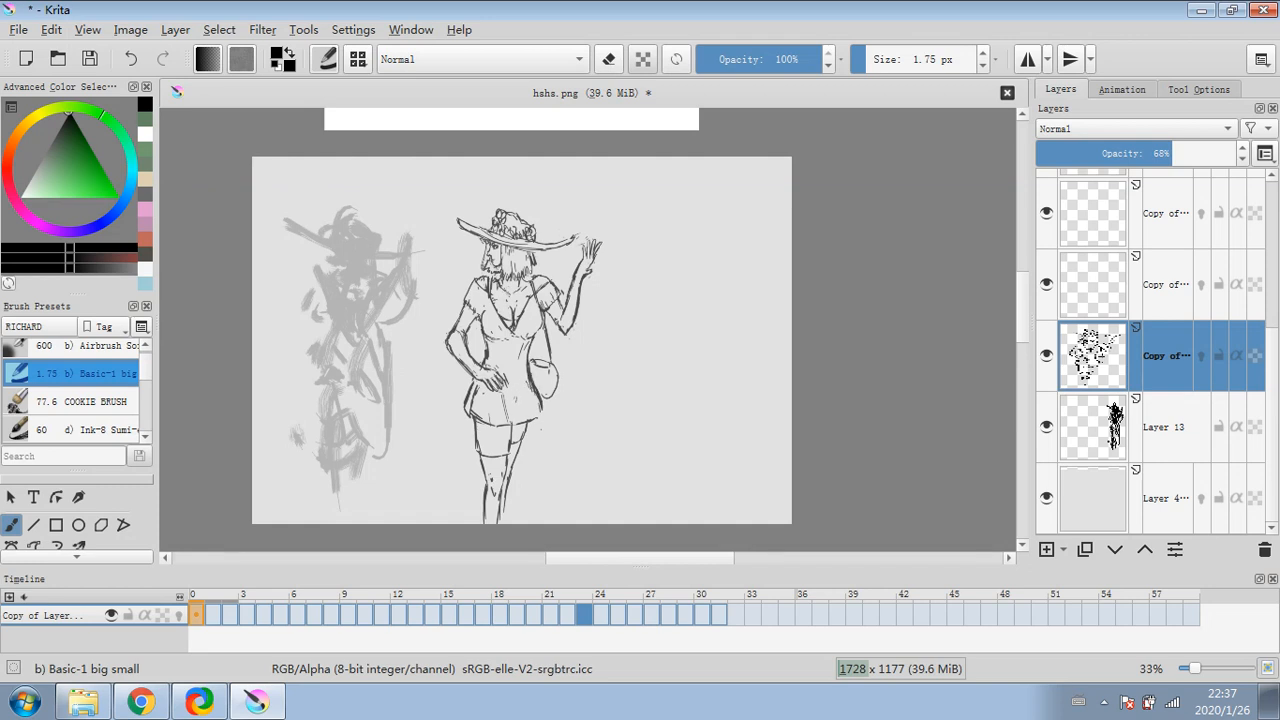
key("bracketleft")
- Add a new layer directly above Layer 13, and choose a muted reddish-brown colour with a 7.48 px brush
left_click(1178, 428)
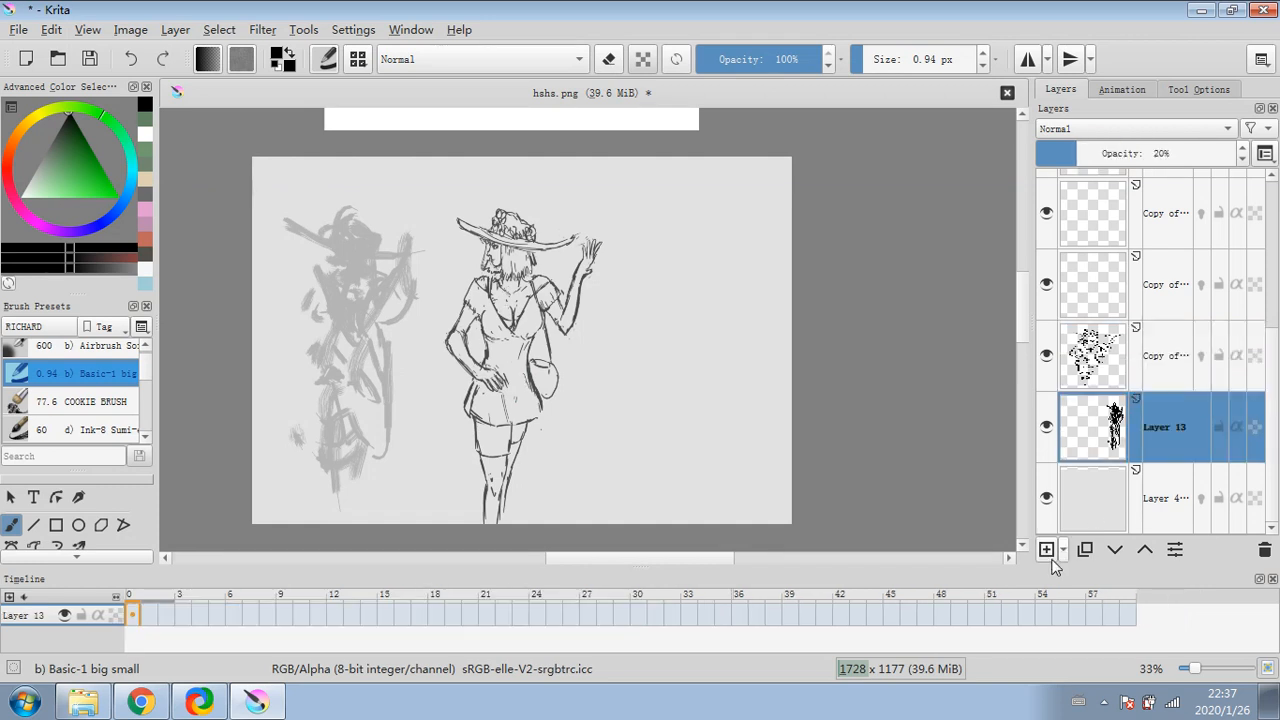
left_click(1046, 549)
left_click(57, 160)
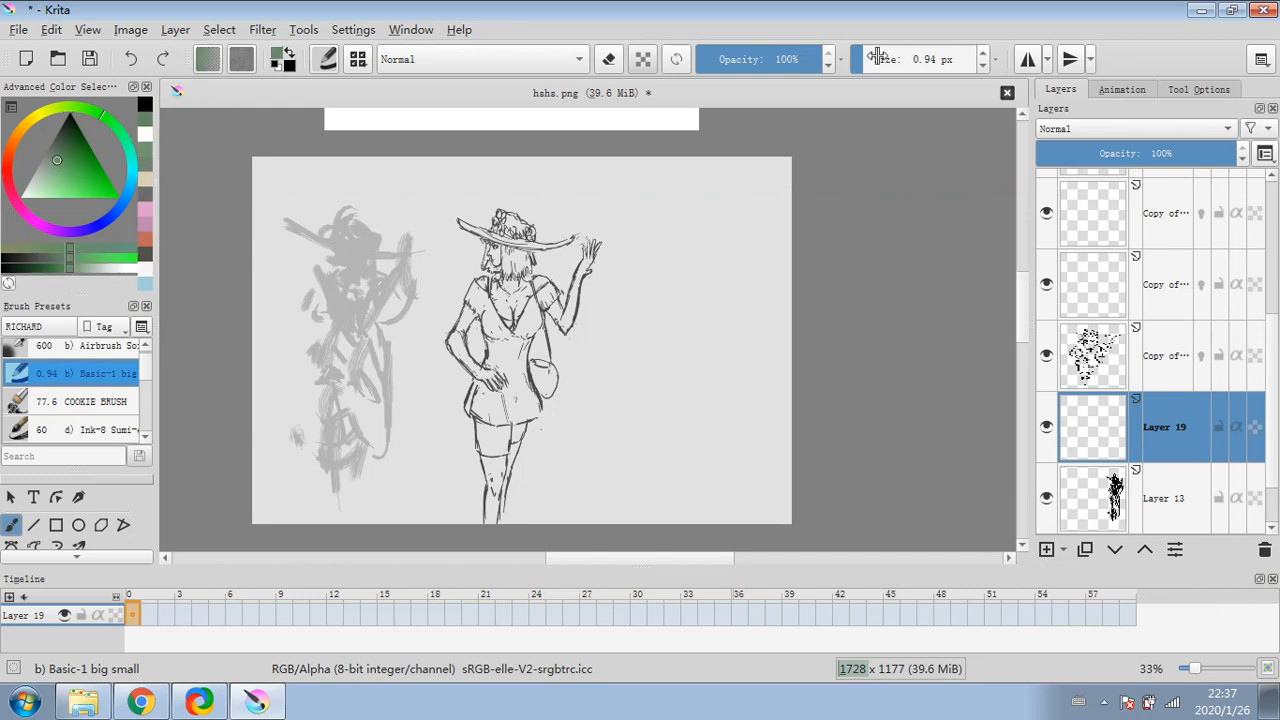
left_click(875, 56)
left_click(7, 156)
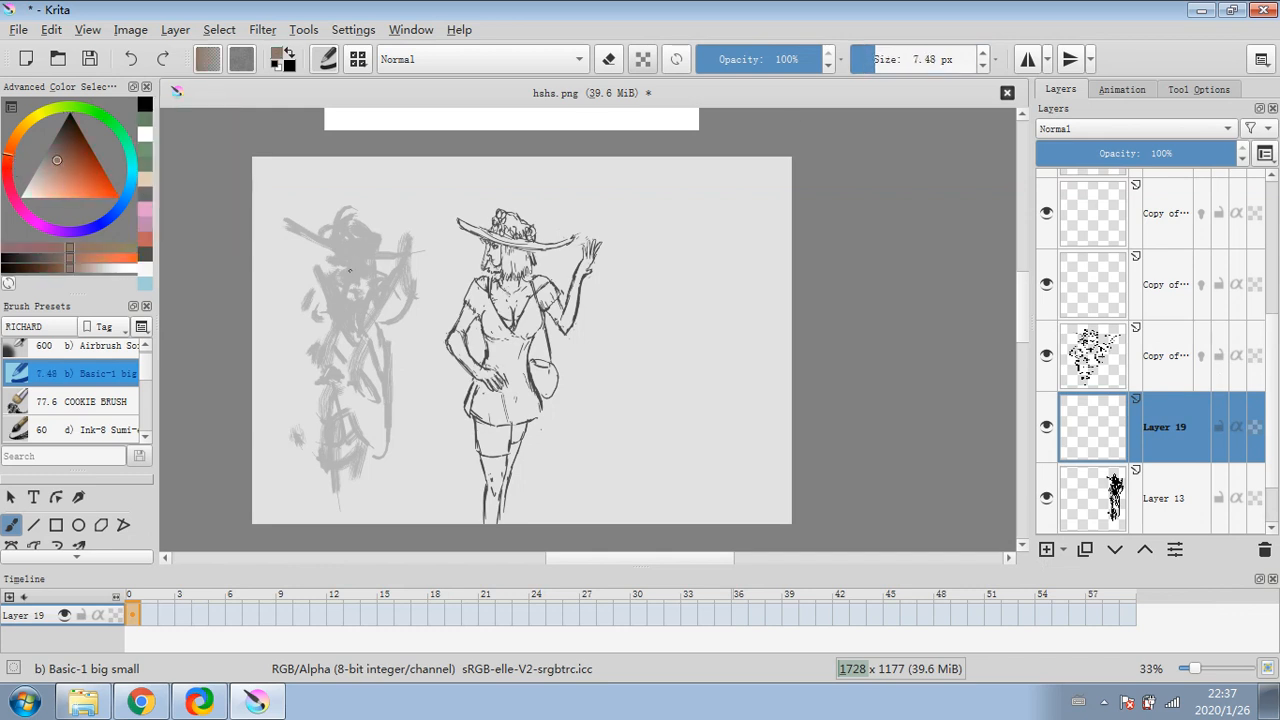
- Try a reddish-brown construction sketch of the head, hips, legs and both bent arms over the grey silhouette
left_click_drag(340, 266, 348, 276)
mouse_move(318, 350)
left_mouse_down()
mouse_move(364, 376)
mouse_move(374, 402)
left_mouse_up()
left_click_drag(316, 364, 370, 424)
left_click_drag(322, 368, 341, 505)
left_click_drag(373, 404, 350, 452)
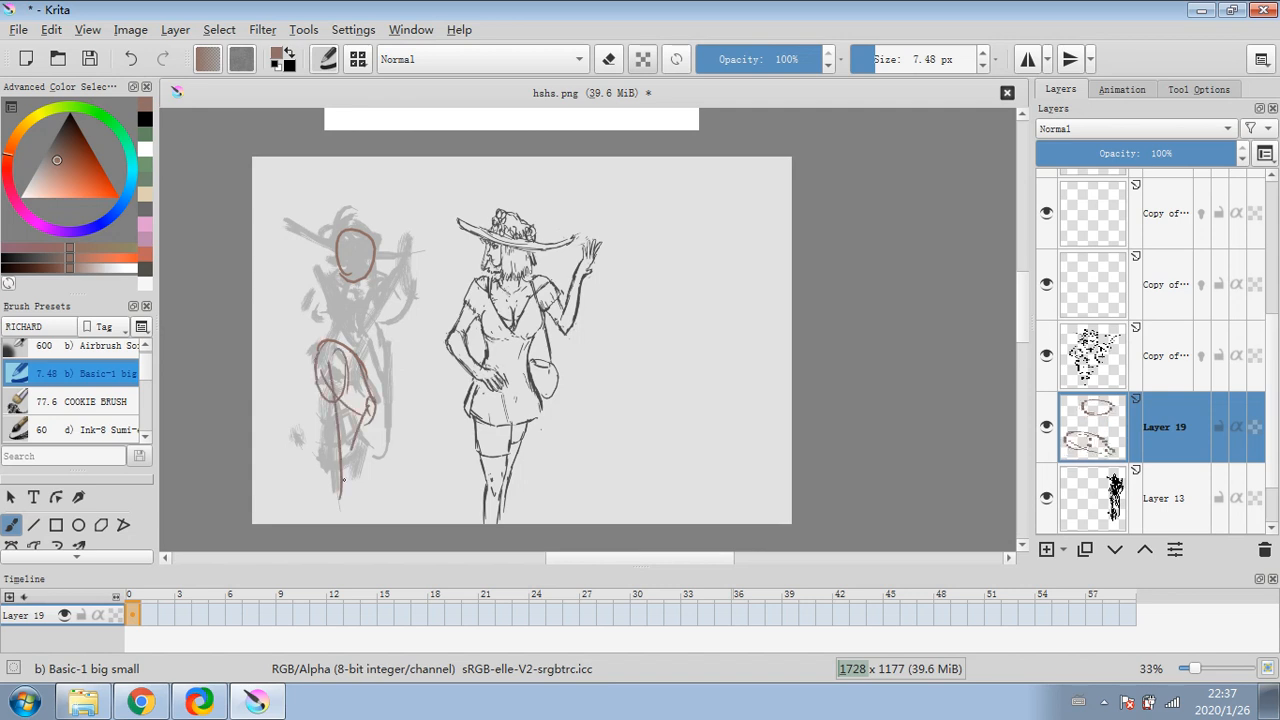
left_click_drag(326, 262, 334, 338)
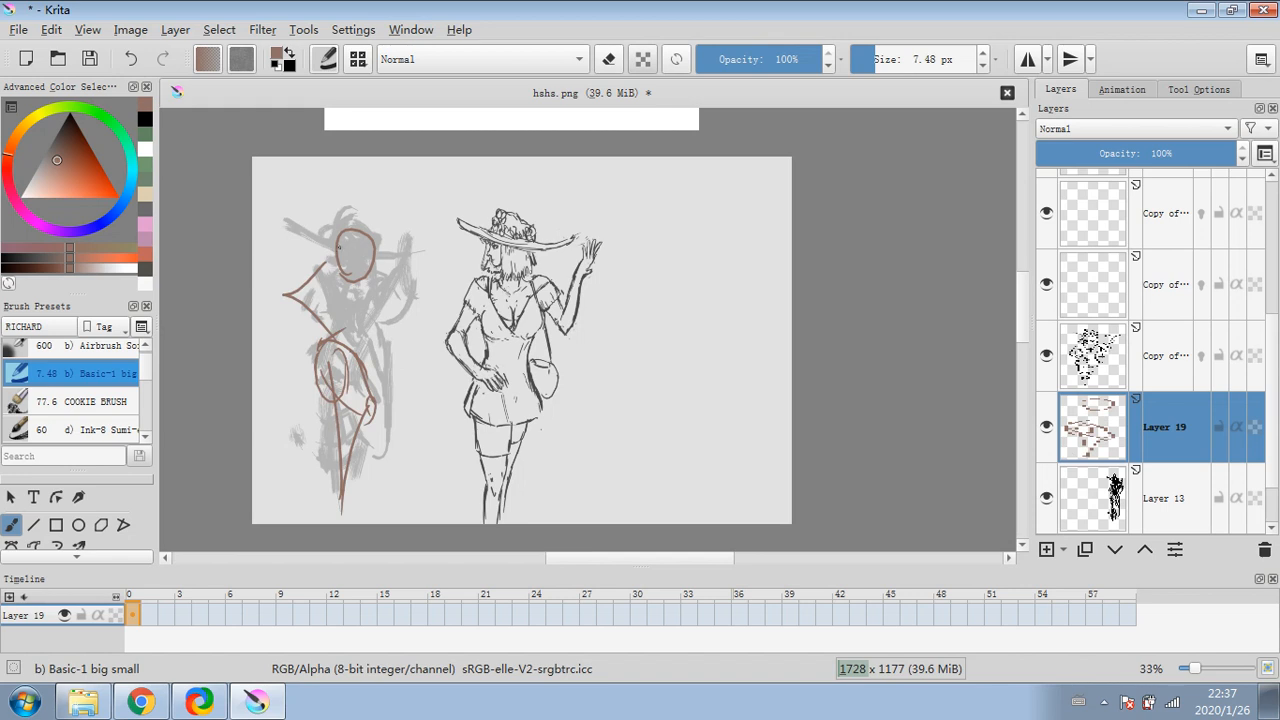
left_click_drag(388, 287, 416, 306)
left_click_drag(409, 287, 406, 228)
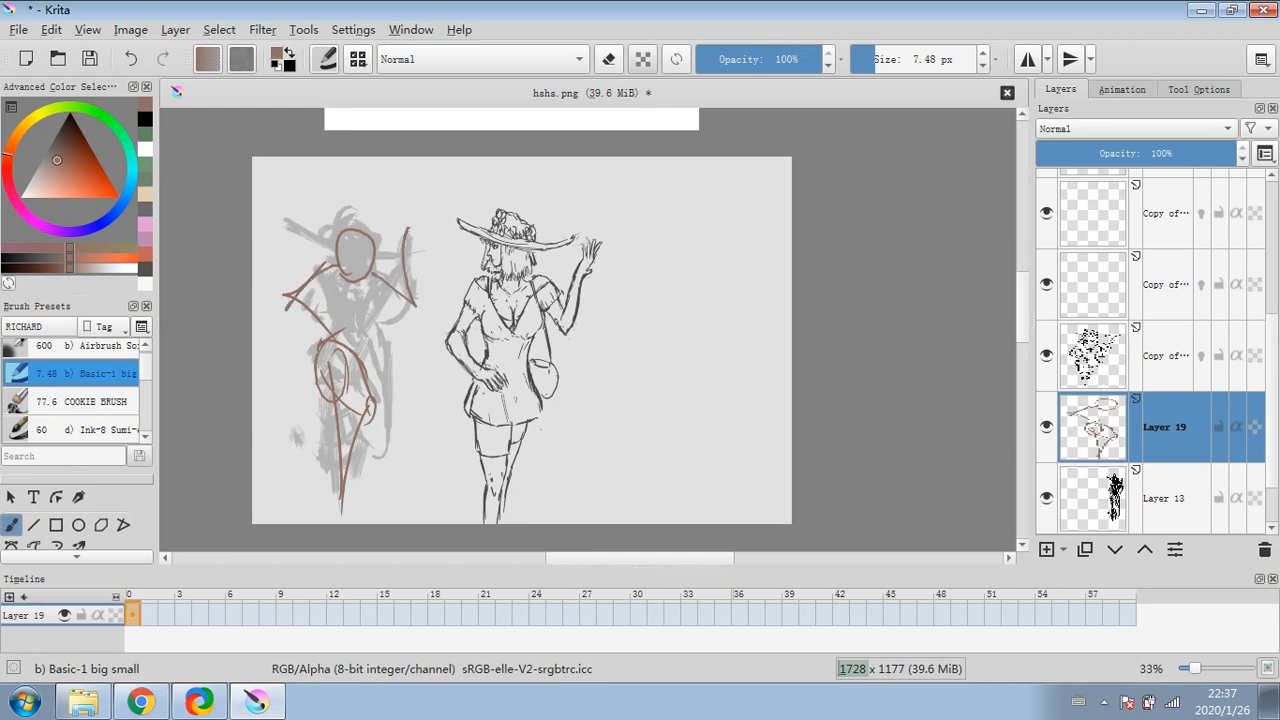
- Undo all the construction strokes drawn over the grey silhouette
left_click(137, 63)
left_click(137, 63)
left_click(137, 63)
left_click(137, 63)
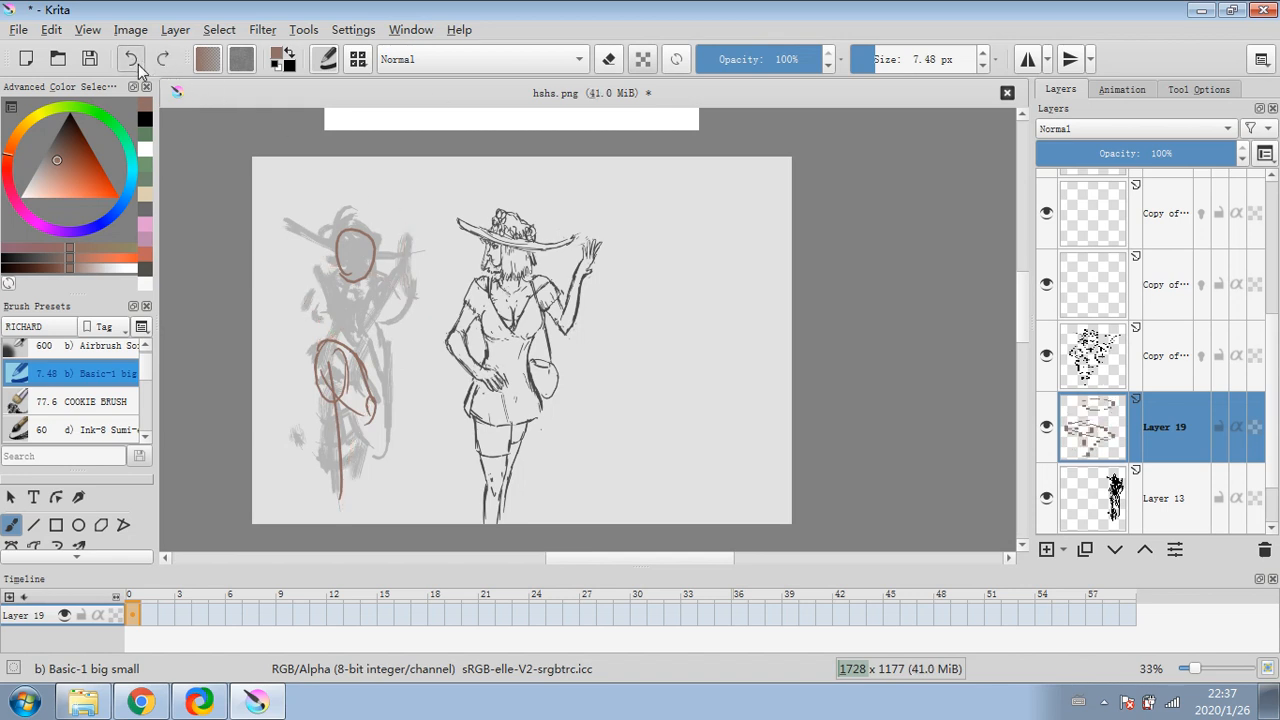
left_click(137, 63)
left_click(137, 63)
left_click(137, 63)
left_click(137, 63)
left_click(137, 63)
left_click(137, 63)
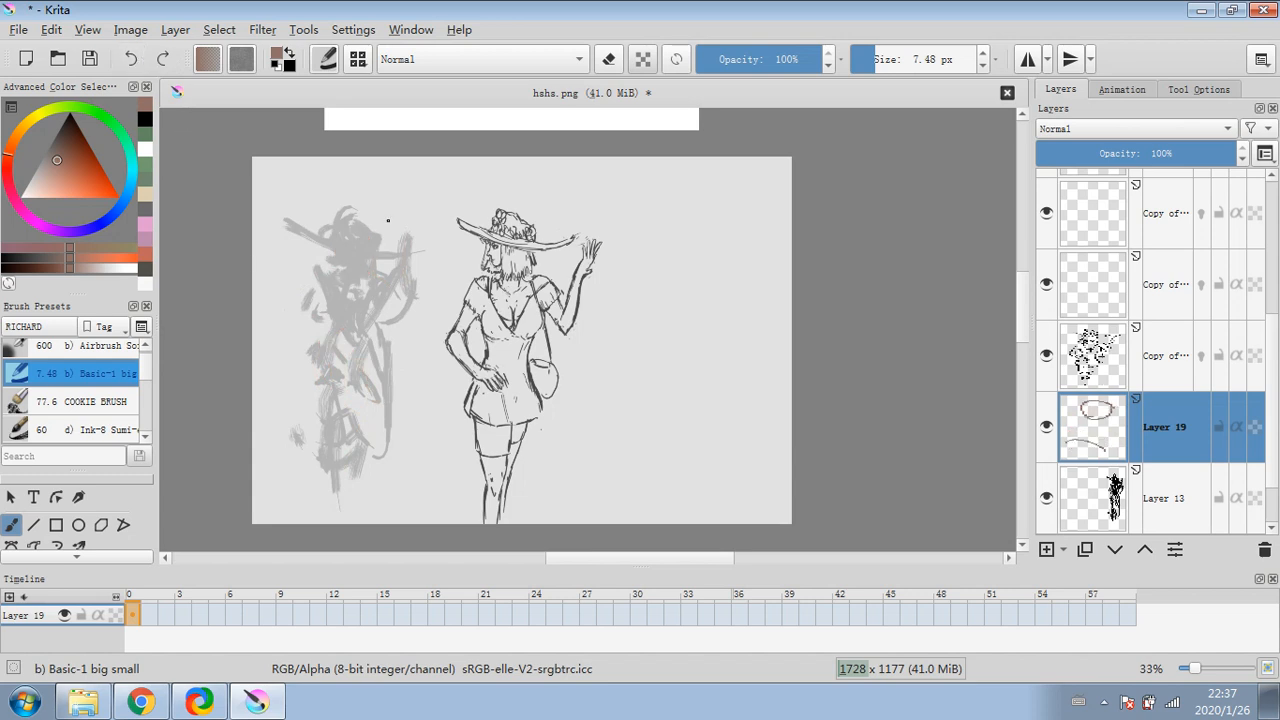
- Try a second construction sketch over the grey silhouette, with a head oval, torso sides, shoulder and a slanted thigh
left_click_drag(356, 231, 350, 233)
mouse_move(318, 356)
left_mouse_down()
mouse_move(378, 400)
mouse_move(378, 450)
mouse_move(374, 366)
mouse_move(336, 338)
mouse_move(372, 370)
left_mouse_up()
left_click_drag(334, 257, 340, 327)
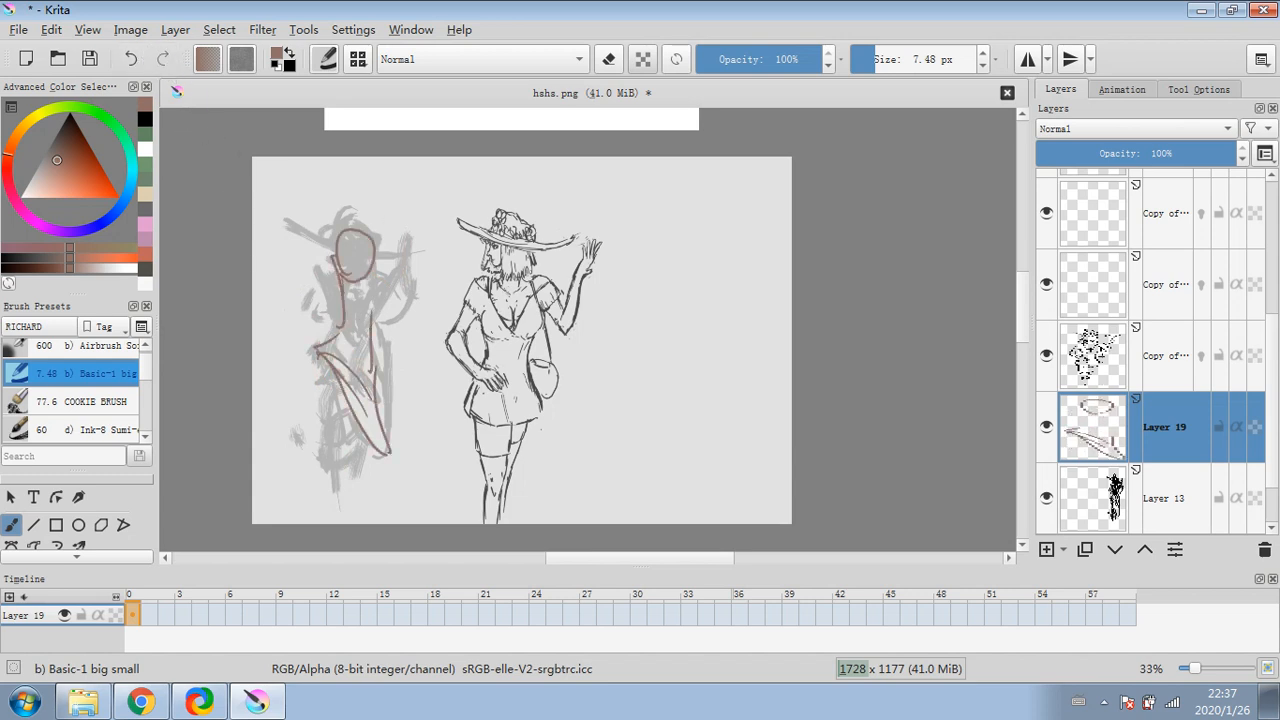
left_click_drag(360, 278, 370, 336)
left_click_drag(330, 260, 324, 300)
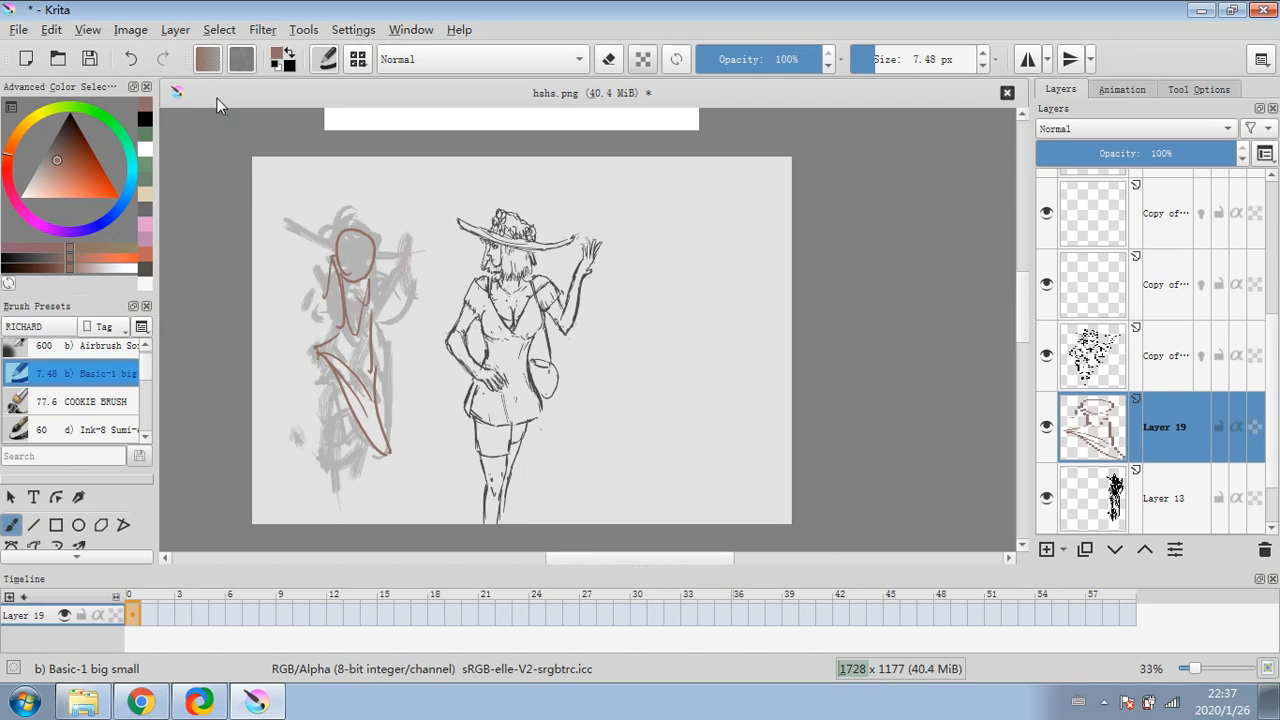
- Undo the second construction sketch and the addition of its layer
left_click(133, 60)
left_click(133, 60)
left_click(133, 60)
left_click(133, 60)
left_click(133, 60)
left_click(133, 60)
left_click(133, 60)
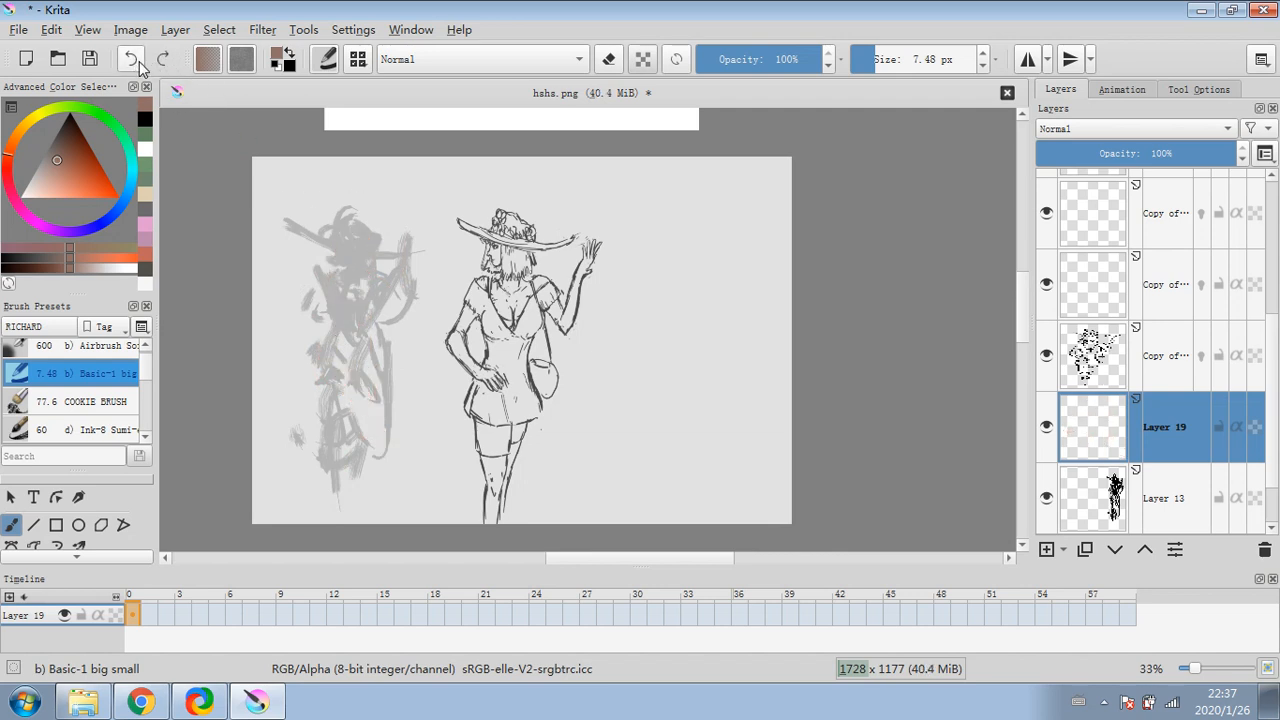
left_click(138, 64)
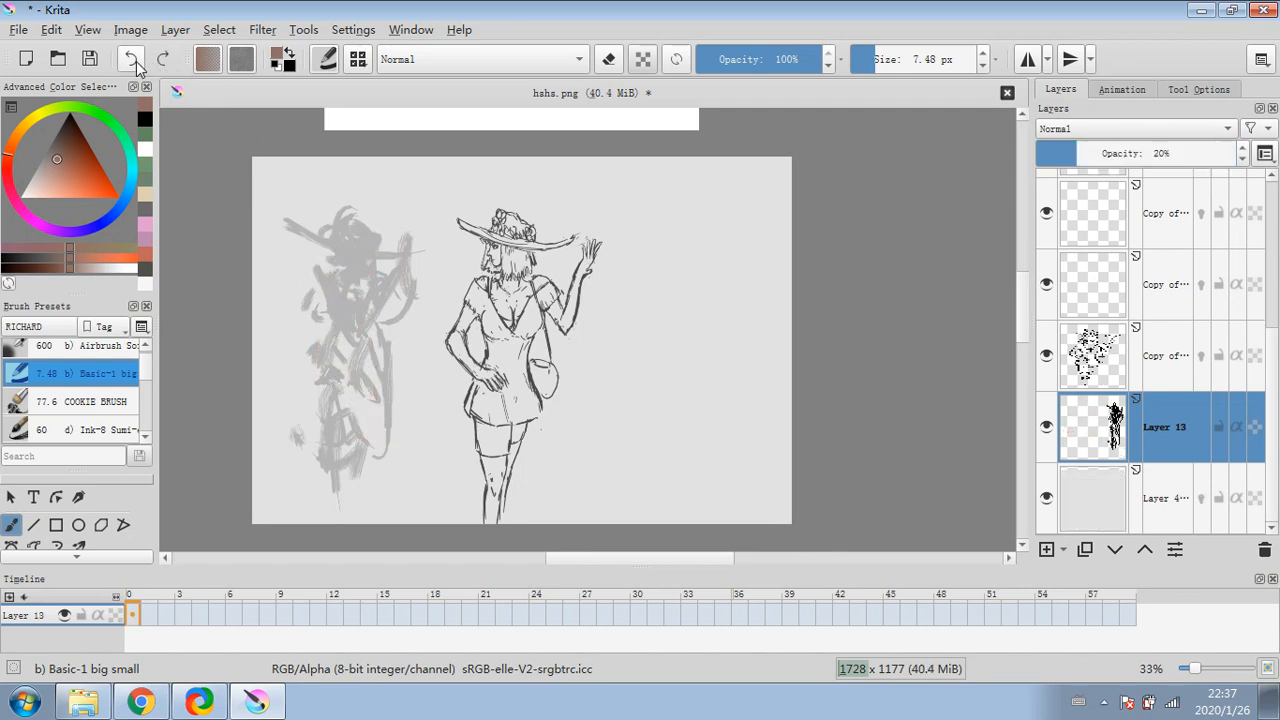
- Paint a beige skin patch beside the woman's neck on Layer 13 with a 19.84 px brush, and set that layer's opacity to 22%
left_click(1172, 362)
left_click(1152, 420)
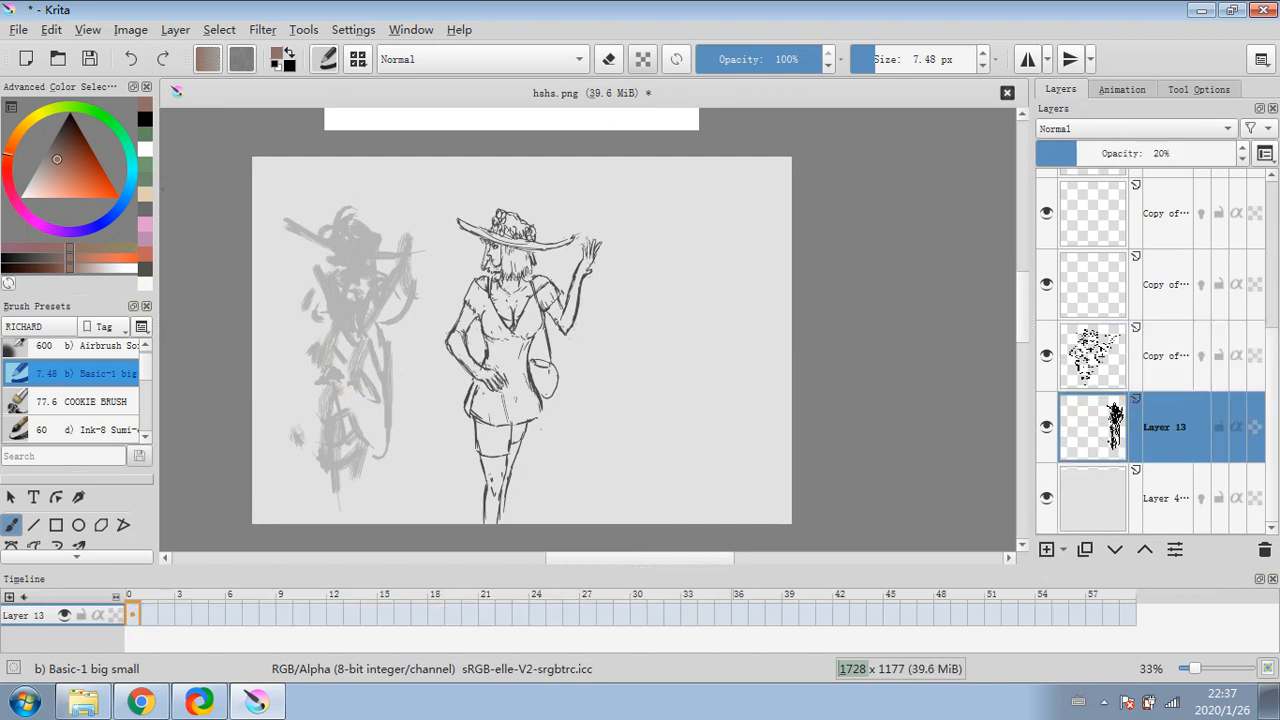
left_click(146, 191)
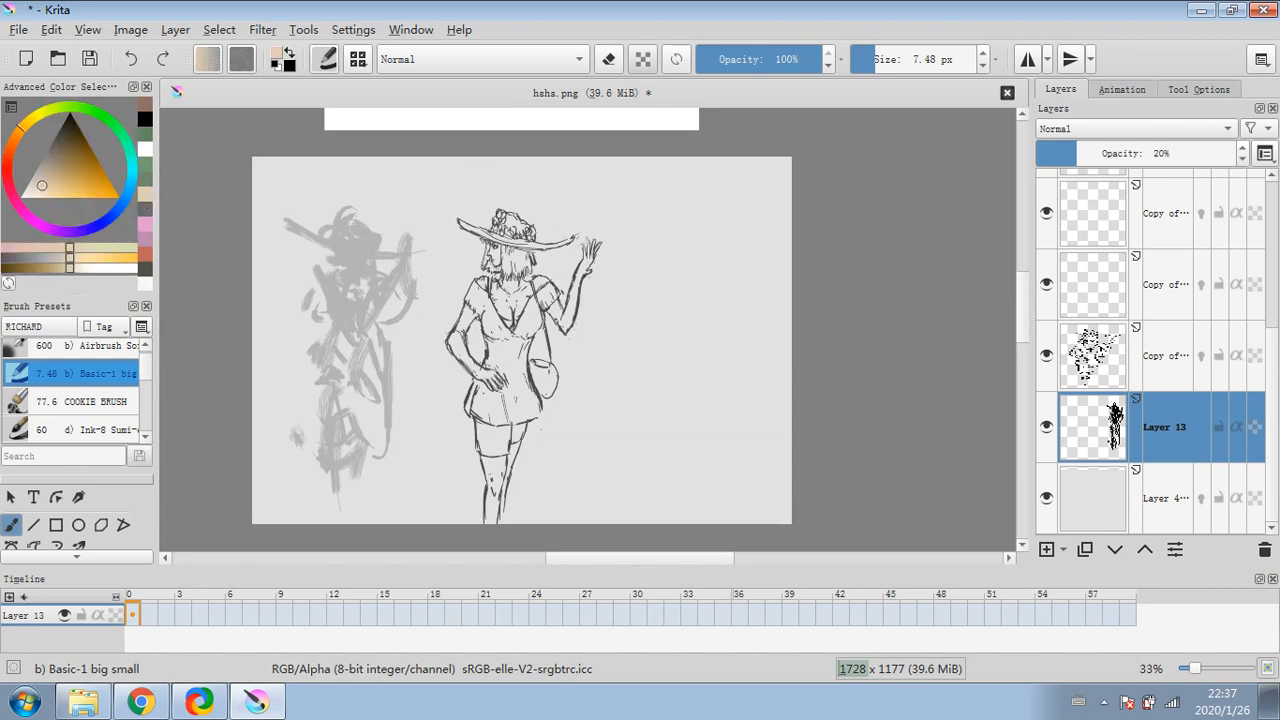
left_click(873, 60)
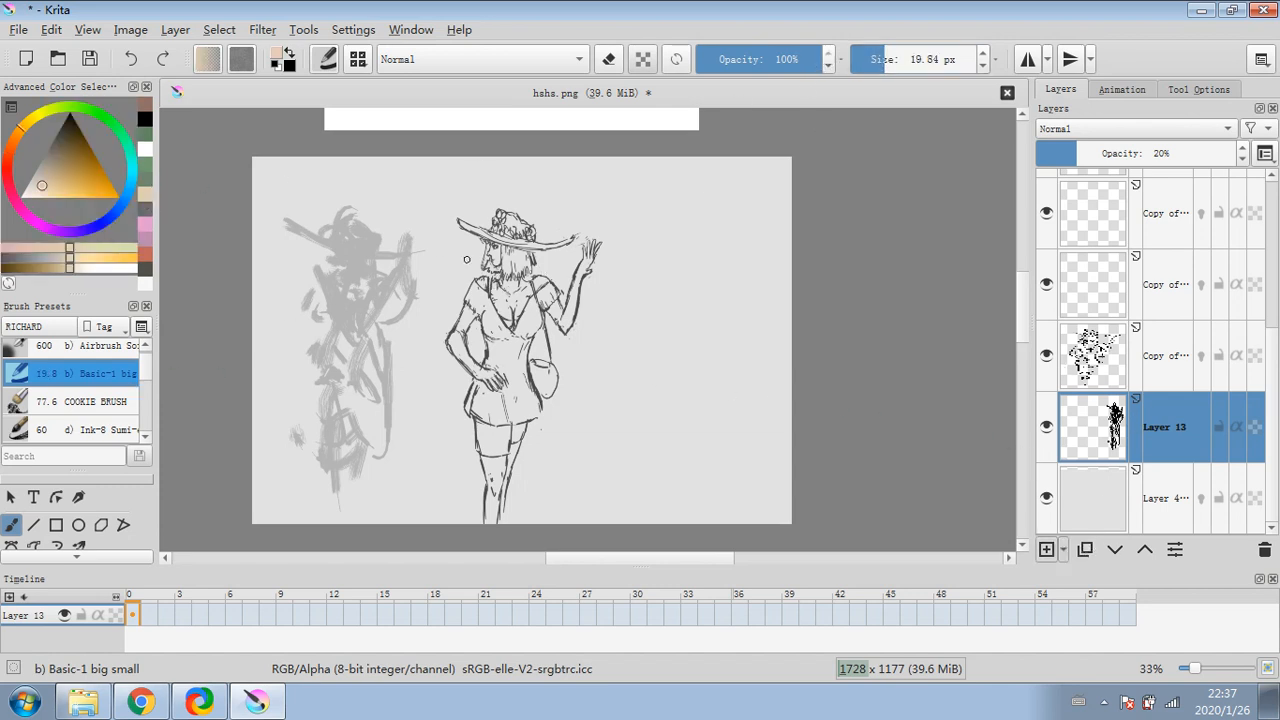
left_click_drag(490, 284, 483, 283)
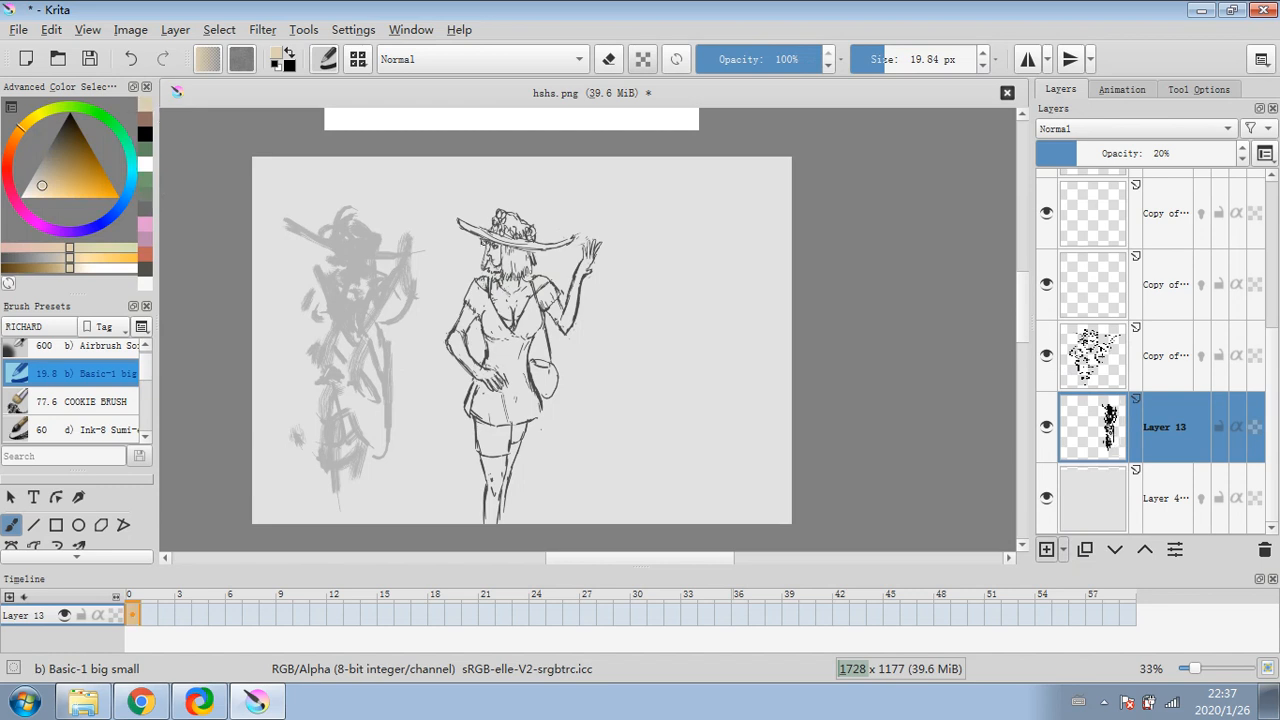
left_click_drag(1090, 153, 1250, 153)
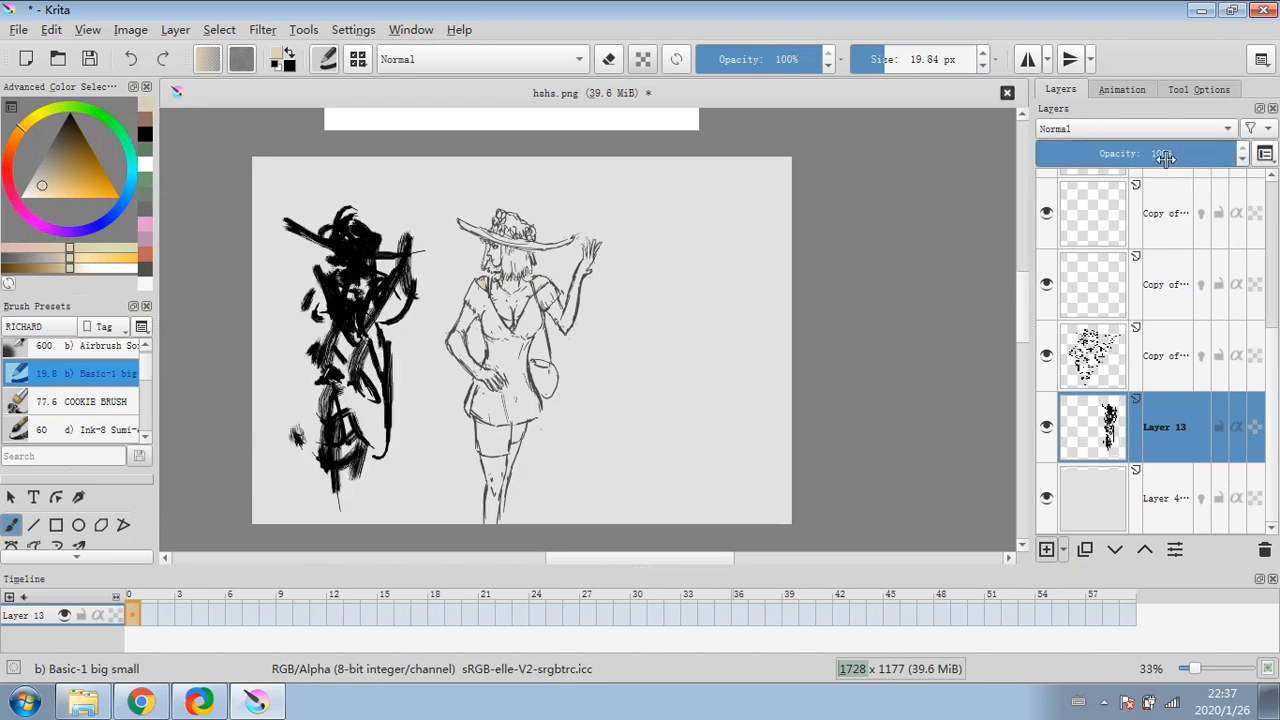
left_click_drag(1165, 157, 1080, 153)
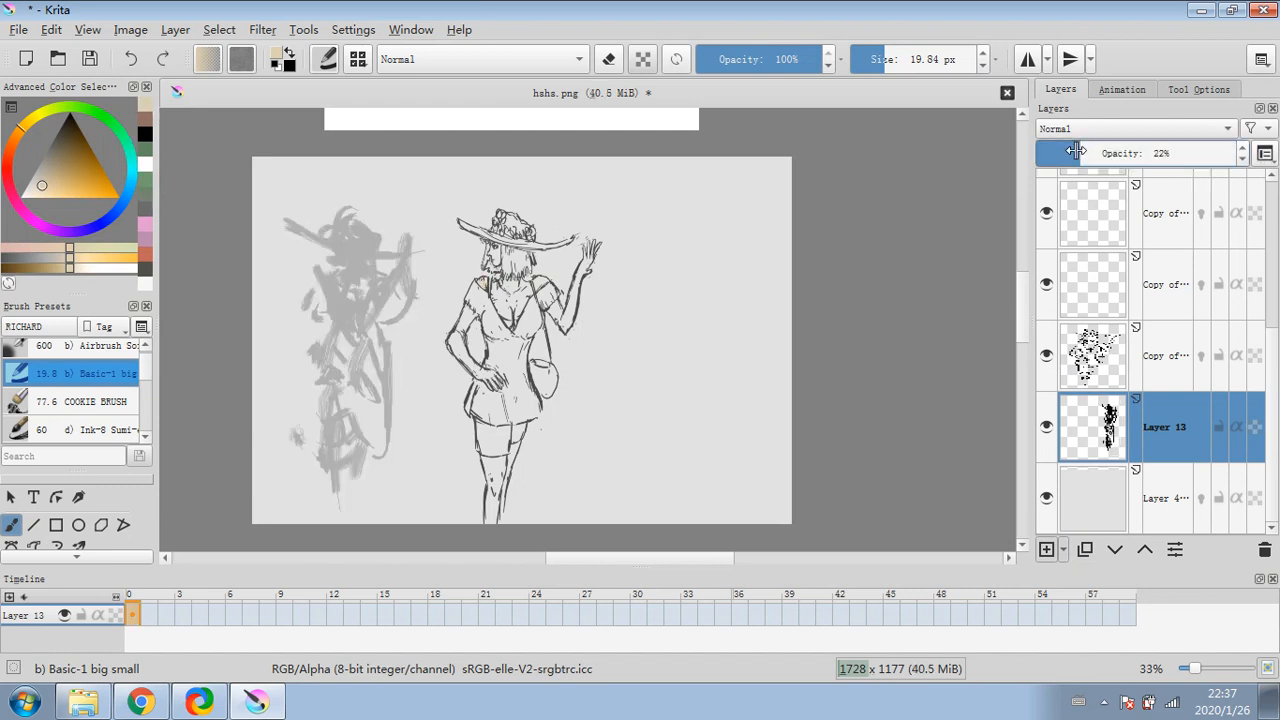
- On a new layer above Layer 13, paint the face, neck, chest and raised arm beige and the neckline inset dark brown
left_click(1045, 553)
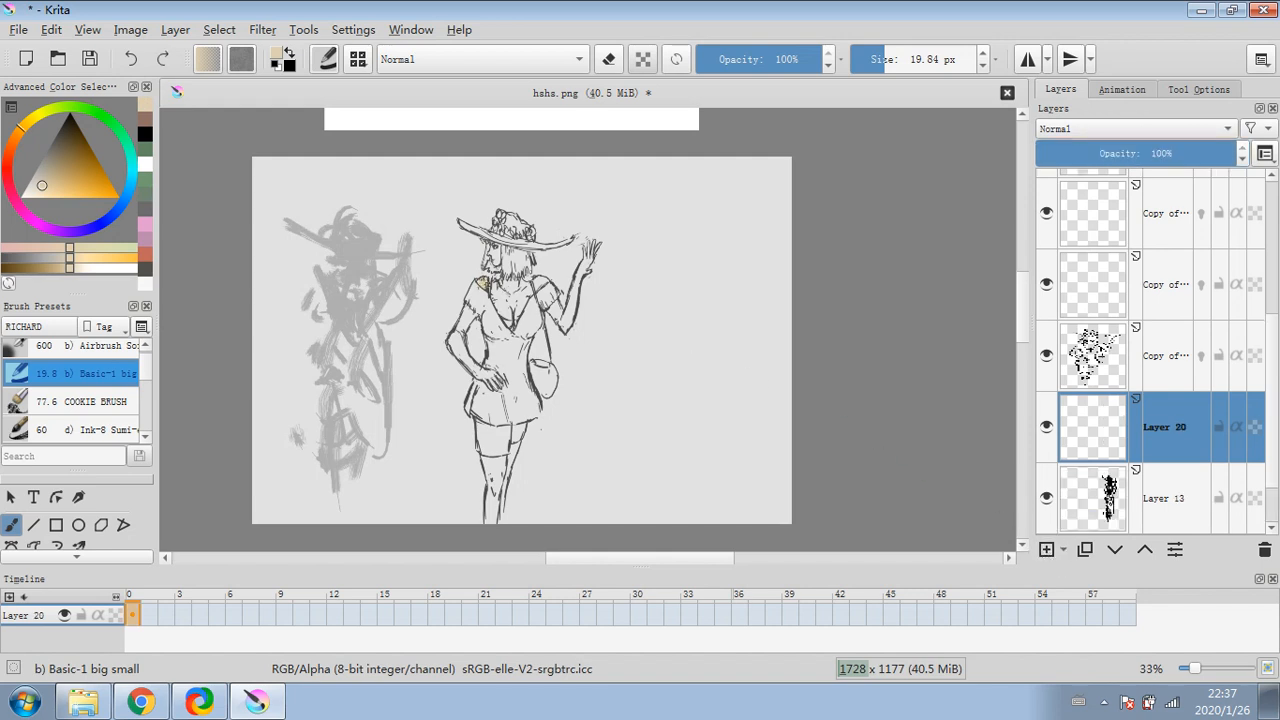
mouse_move(486, 290)
left_mouse_down()
mouse_move(502, 300)
mouse_move(516, 282)
mouse_move(494, 246)
left_mouse_up()
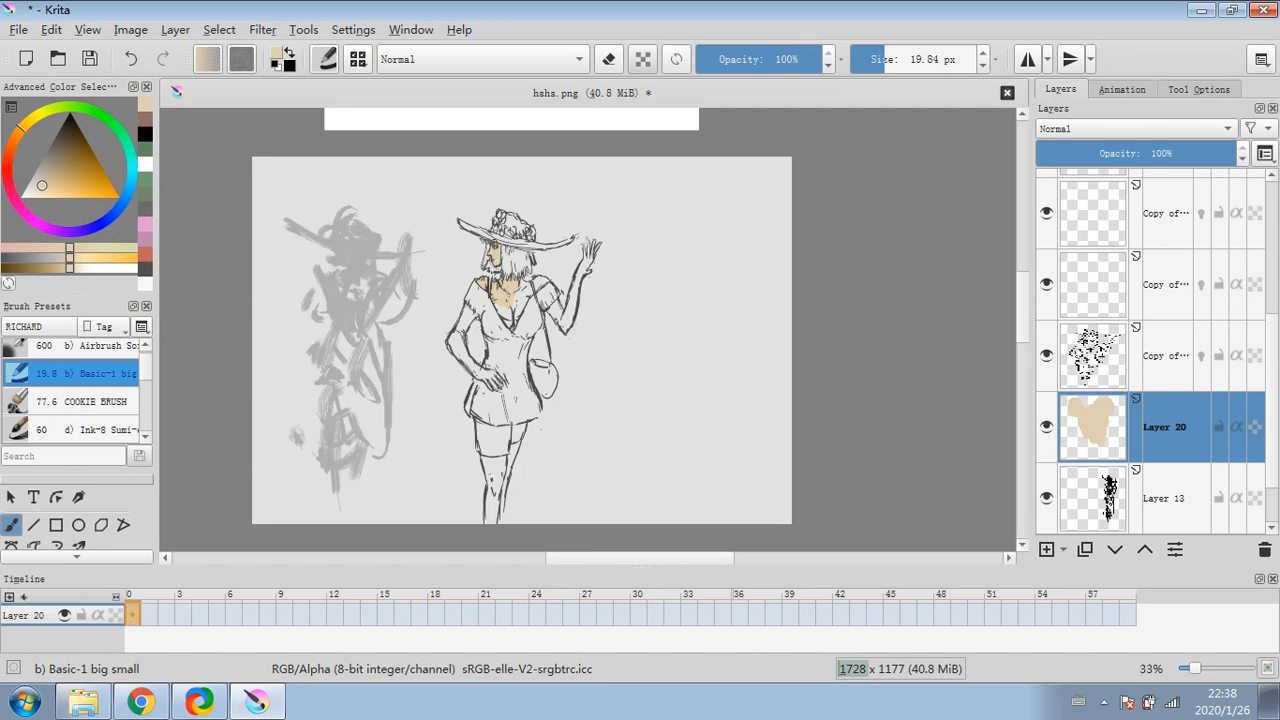
mouse_move(592, 244)
left_mouse_down()
mouse_move(556, 320)
mouse_move(556, 306)
mouse_move(570, 316)
mouse_move(540, 283)
mouse_move(498, 308)
mouse_move(508, 318)
mouse_move(531, 289)
mouse_move(503, 305)
mouse_move(512, 324)
left_mouse_up()
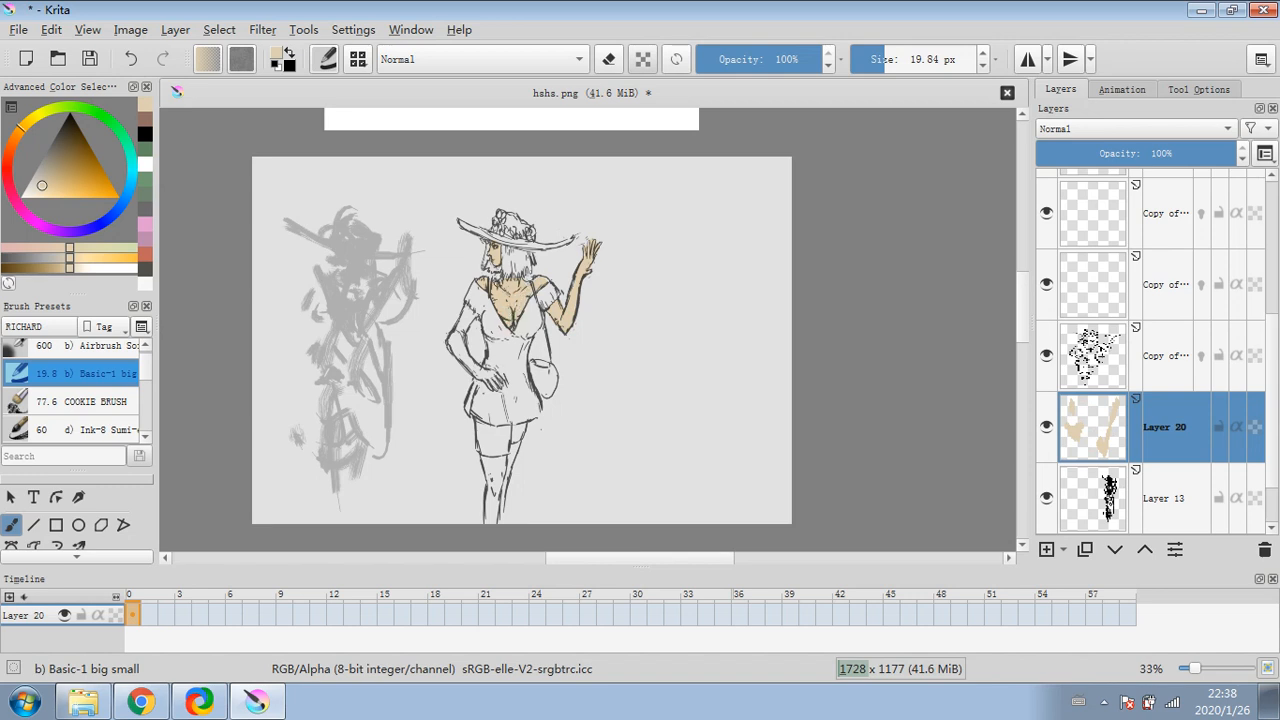
left_click(53, 148)
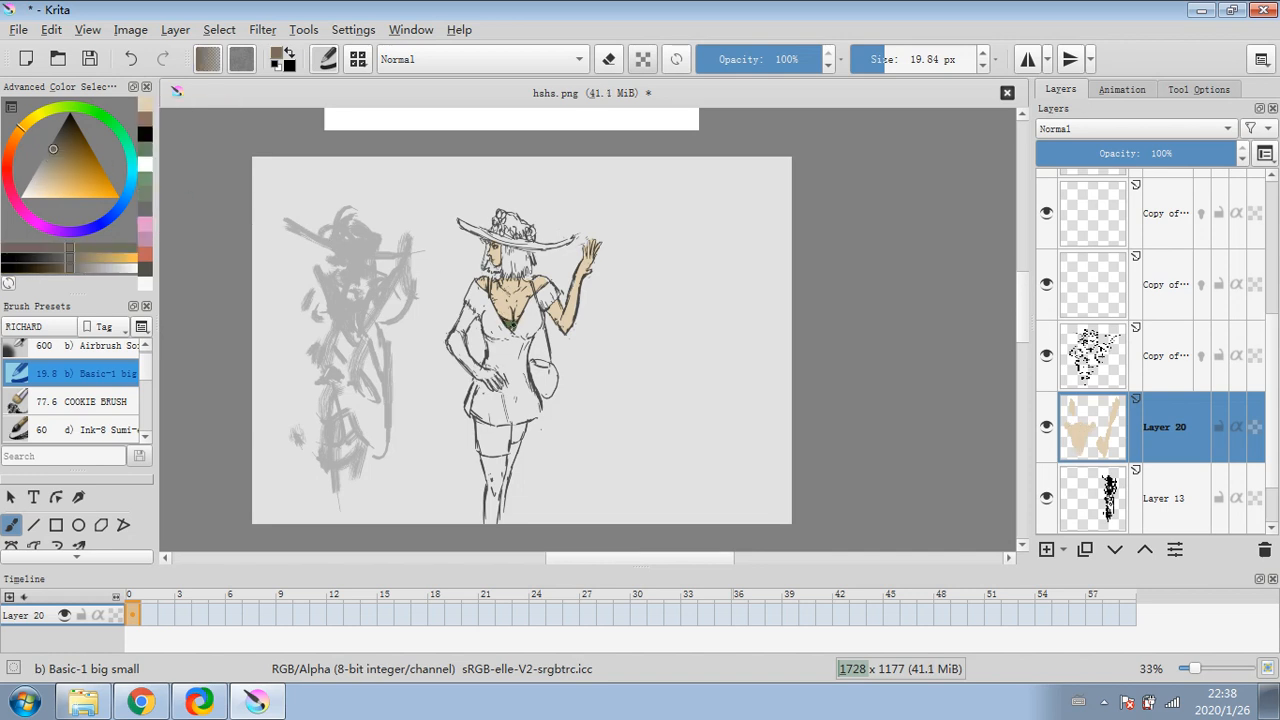
left_click(504, 304)
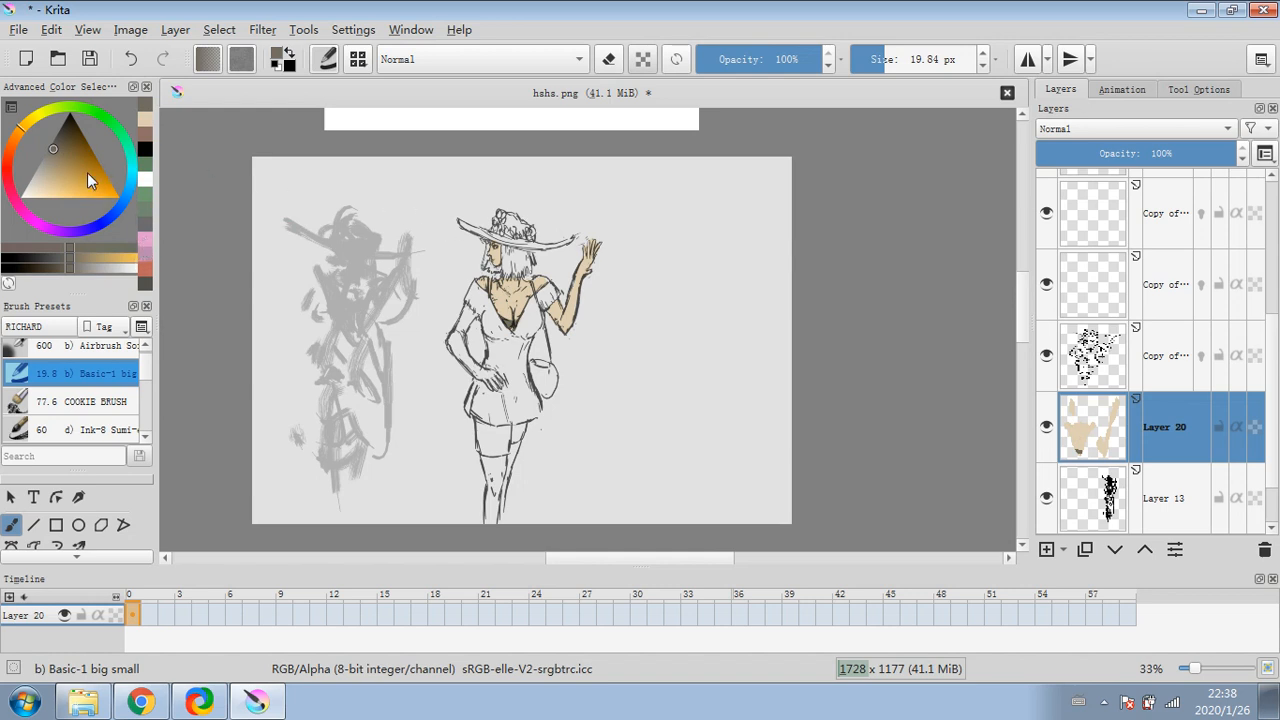
- Paint the bent arm, the hand on the hip and the bare legs with the beige skin tone
left_click(145, 244)
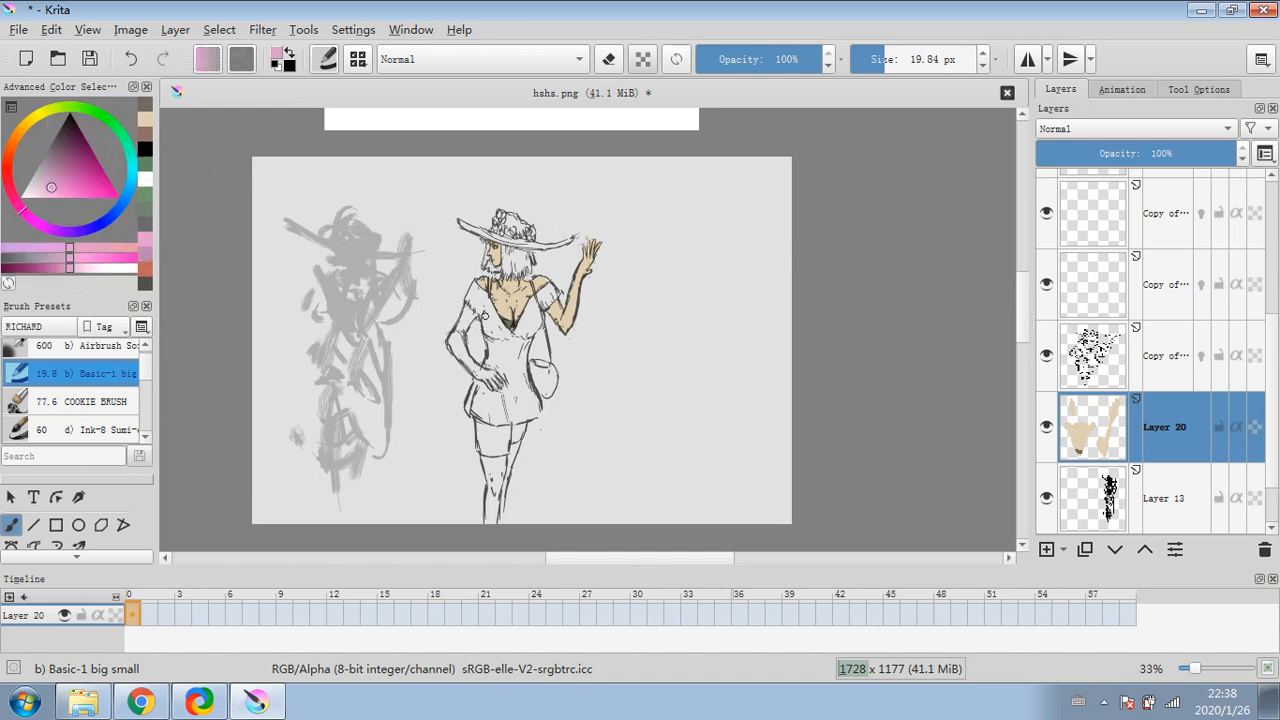
left_click(413, 273, "ctrl")
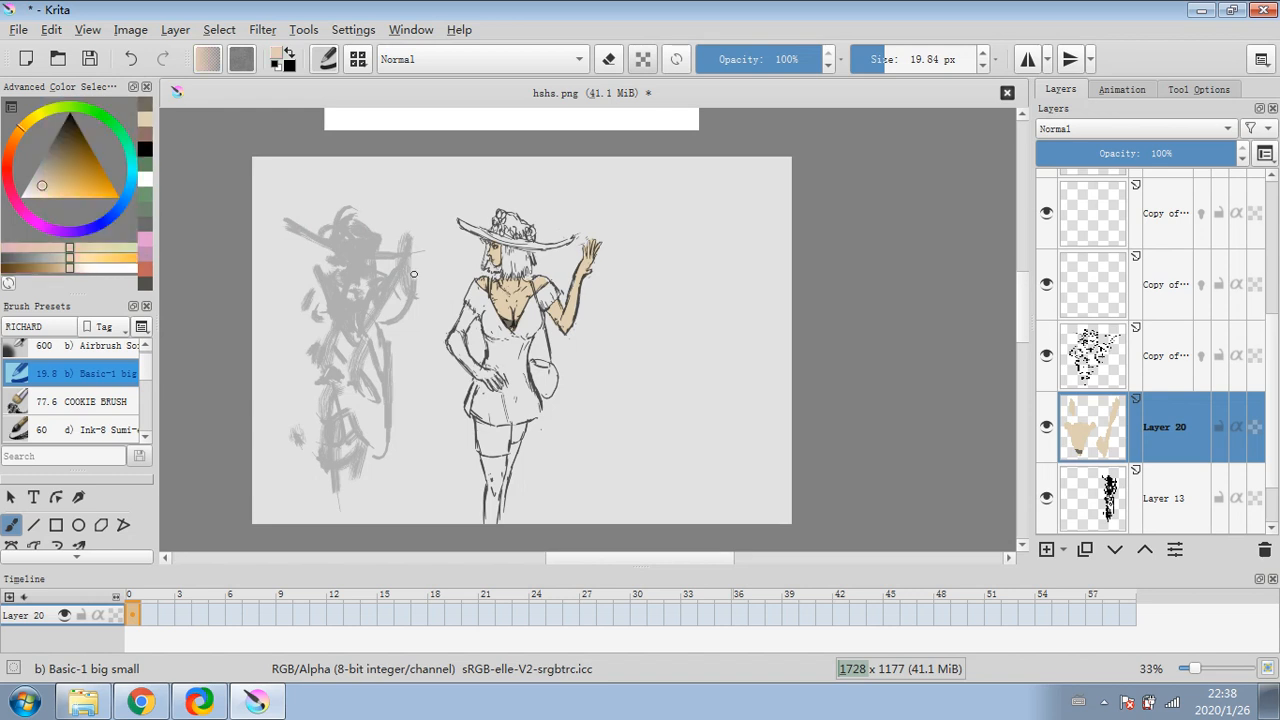
mouse_move(465, 308)
left_mouse_down()
mouse_move(451, 341)
mouse_move(496, 377)
left_mouse_up()
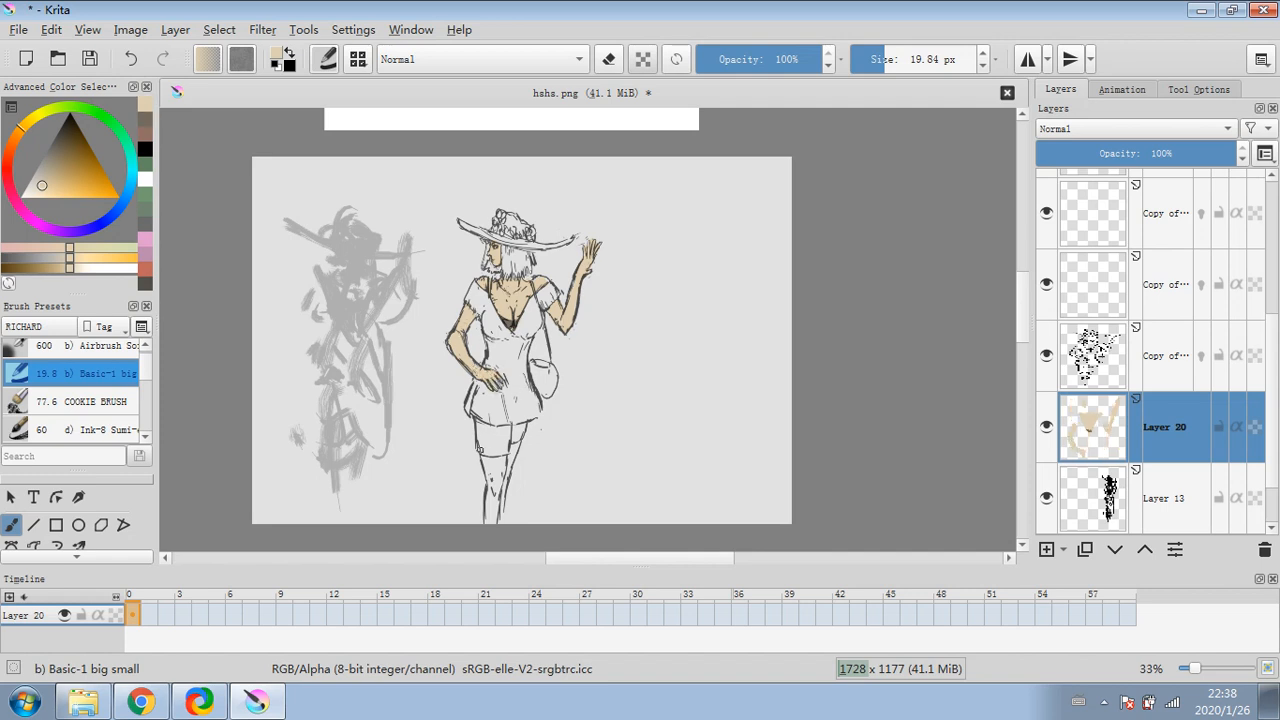
mouse_move(498, 458)
left_mouse_down()
mouse_move(486, 460)
mouse_move(502, 460)
mouse_move(490, 518)
mouse_move(511, 450)
left_mouse_up()
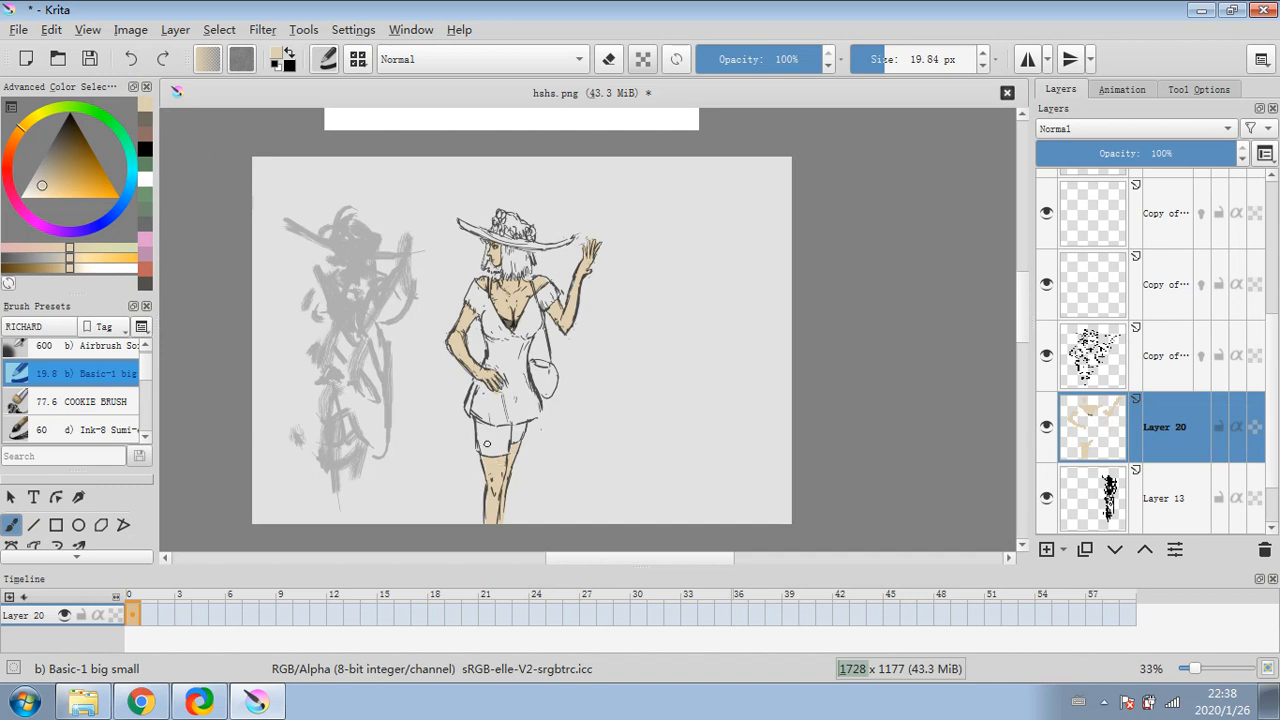
left_click(131, 58)
mouse_move(492, 460)
left_mouse_down()
mouse_move(488, 516)
mouse_move(504, 476)
left_mouse_up()
- Add a new layer above the skin layer, and paint the short dress and wide-brimmed hat light pink with the 19.84 px brush
left_click(1046, 549)
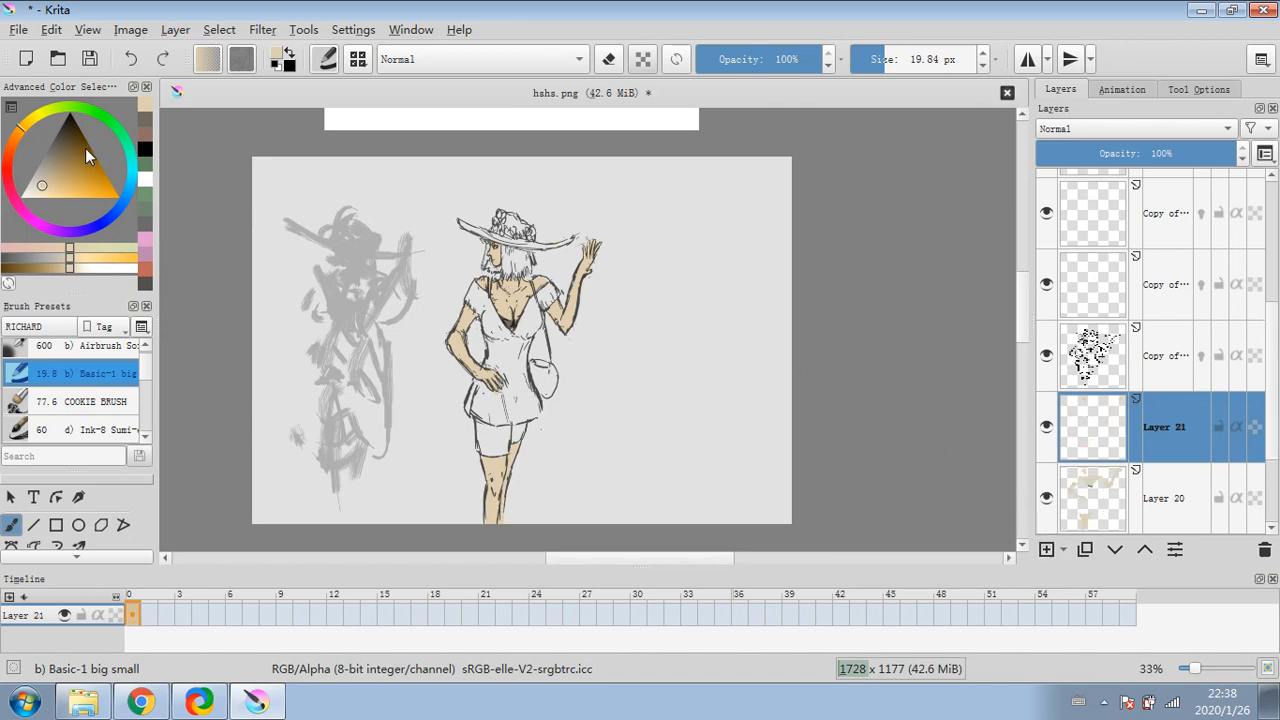
left_click(145, 242)
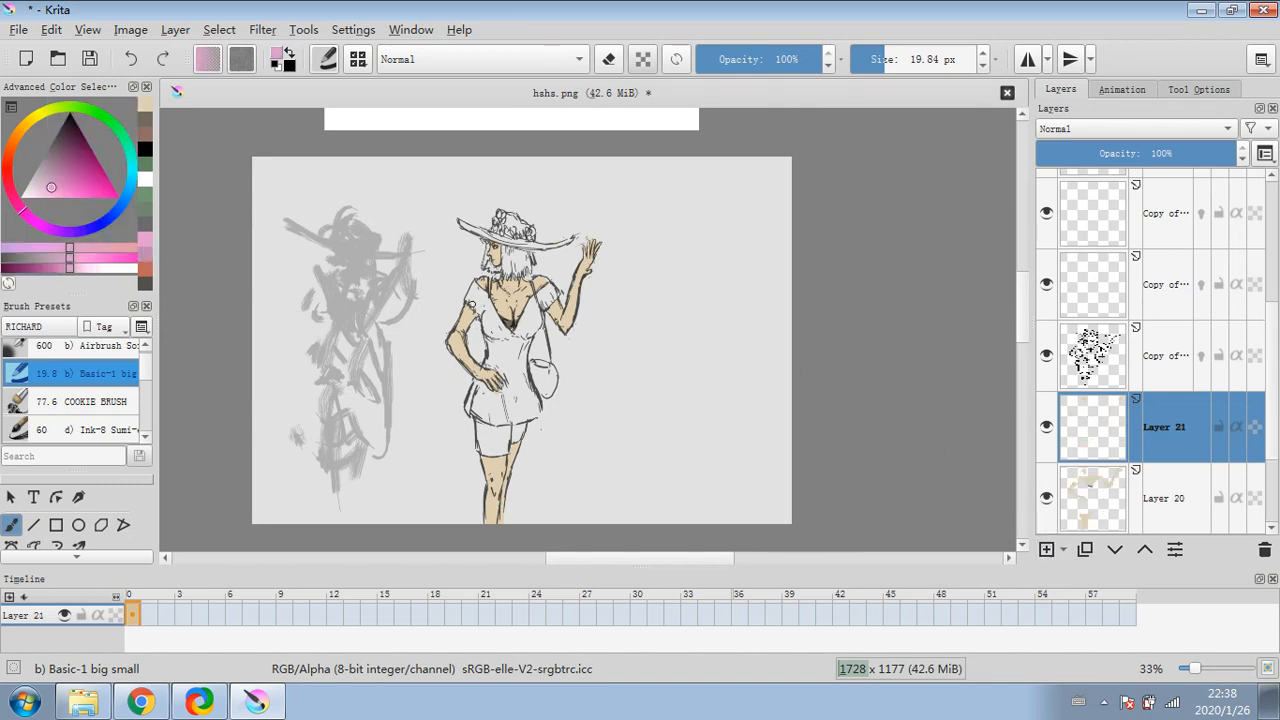
mouse_move(471, 303)
left_mouse_down()
mouse_move(492, 328)
mouse_move(483, 304)
mouse_move(485, 356)
mouse_move(501, 366)
mouse_move(494, 345)
mouse_move(503, 362)
mouse_move(486, 362)
mouse_move(473, 410)
mouse_move(507, 424)
mouse_move(513, 384)
mouse_move(523, 392)
mouse_move(508, 343)
mouse_move(512, 354)
mouse_move(544, 294)
left_mouse_up()
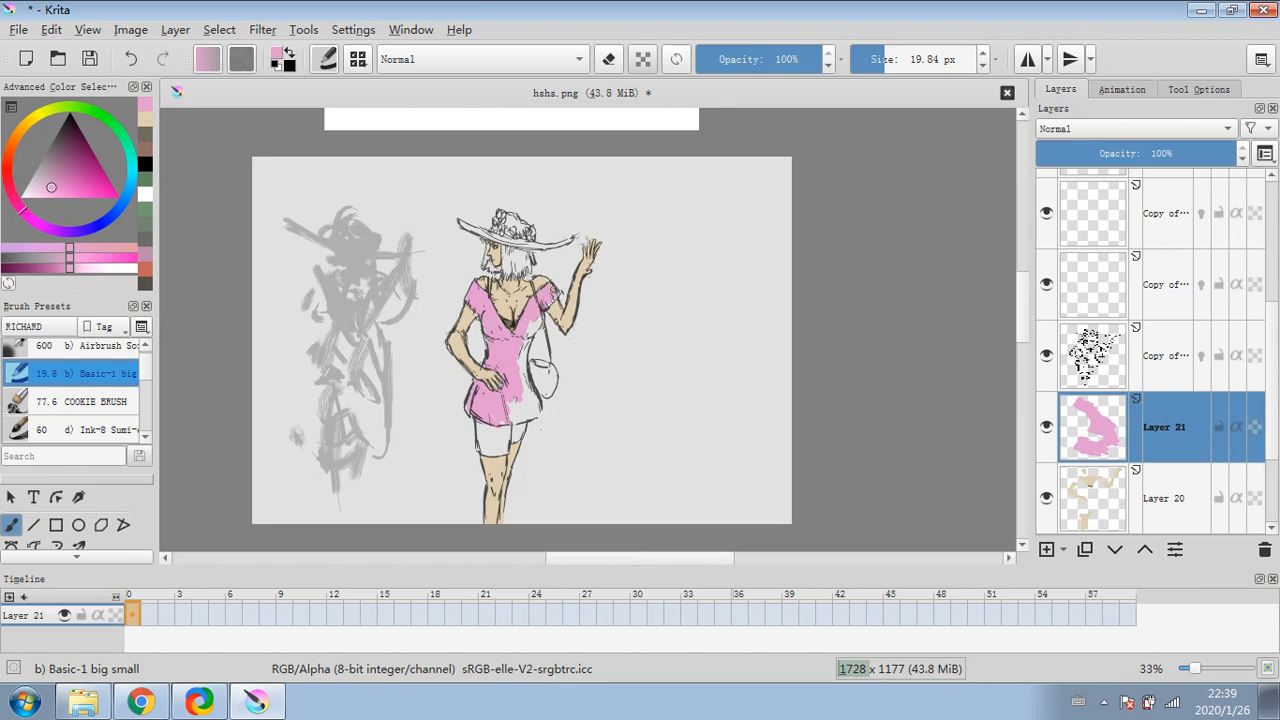
mouse_move(523, 335)
left_mouse_down()
mouse_move(508, 398)
mouse_move(520, 414)
mouse_move(530, 405)
mouse_move(515, 420)
left_mouse_up()
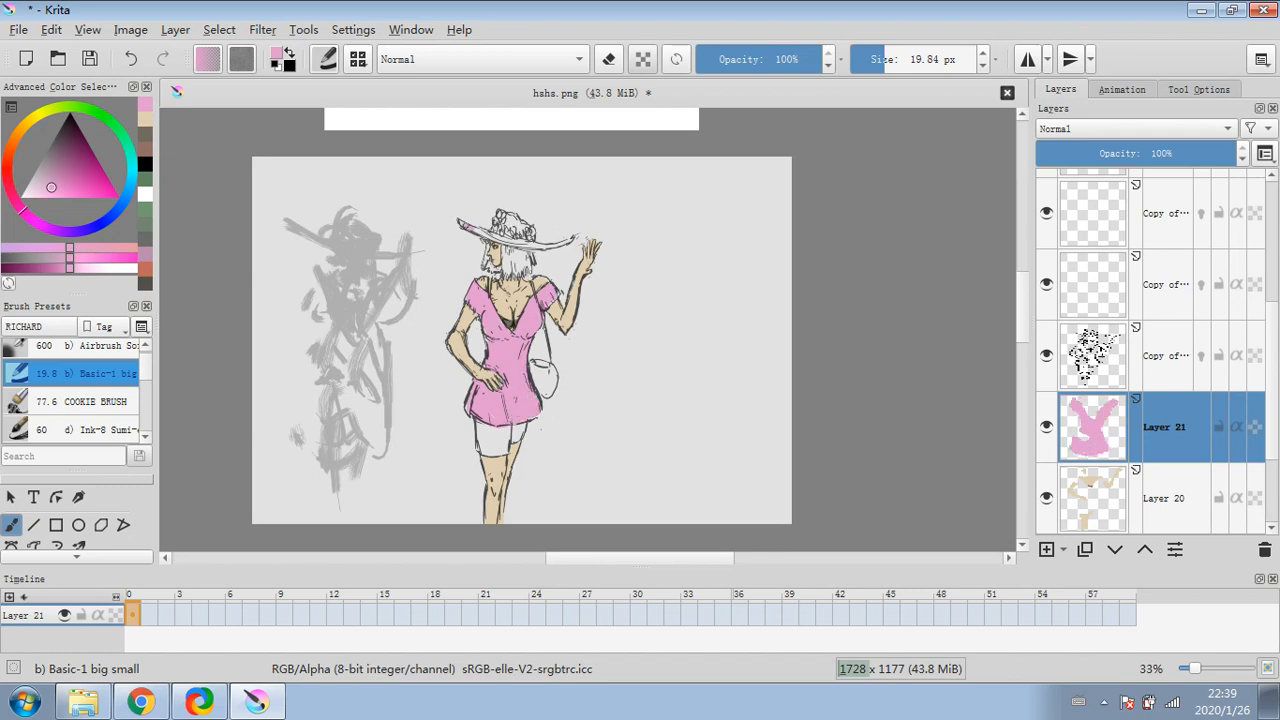
mouse_move(473, 228)
left_mouse_down()
mouse_move(538, 248)
mouse_move(572, 242)
left_mouse_up()
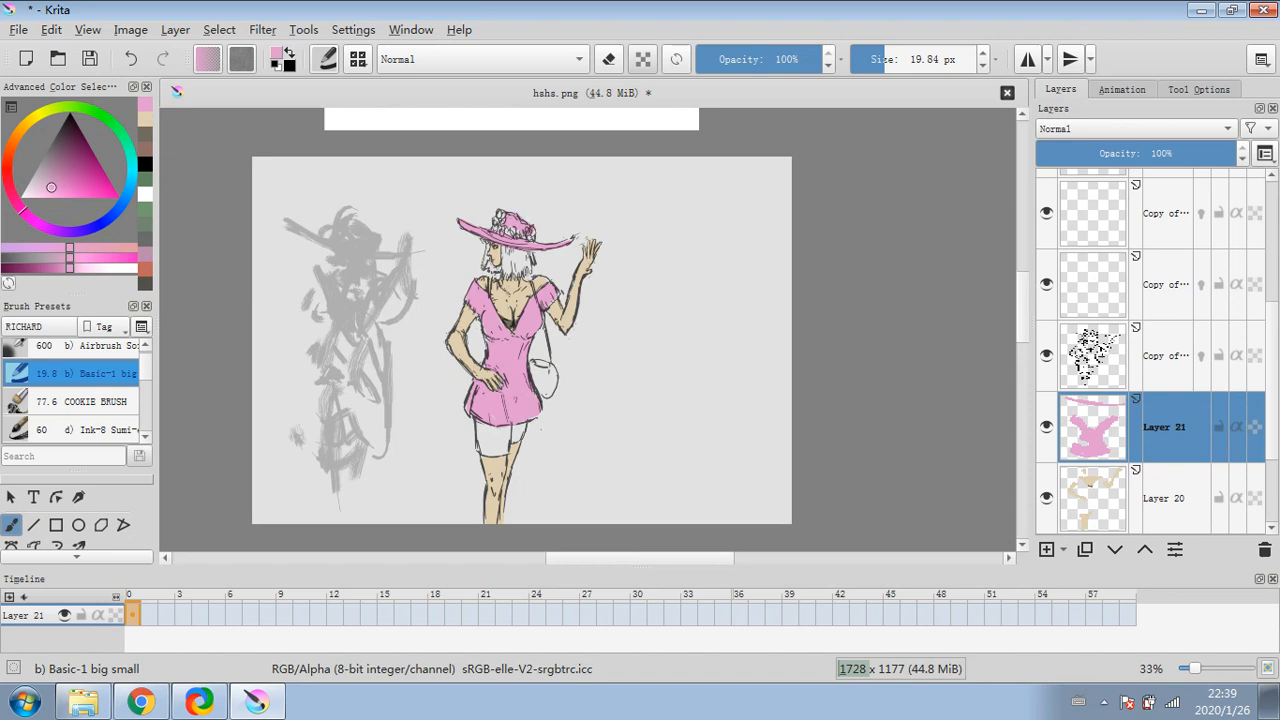
- Try a salmon-red fill on the shorts below the dress hem on Layer 21
left_click(55, 167)
left_click(11, 142)
left_click(8, 161)
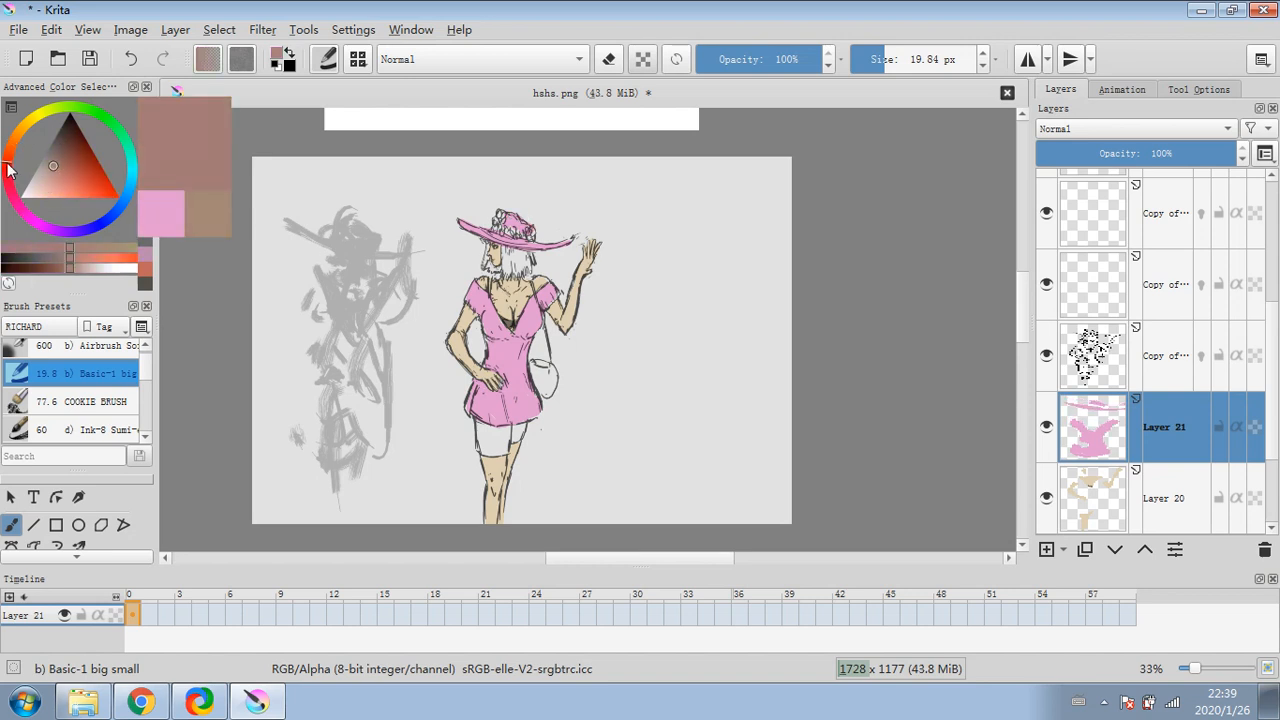
left_click(63, 188)
left_click(75, 179)
left_click_drag(478, 440, 486, 434)
left_click(56, 184)
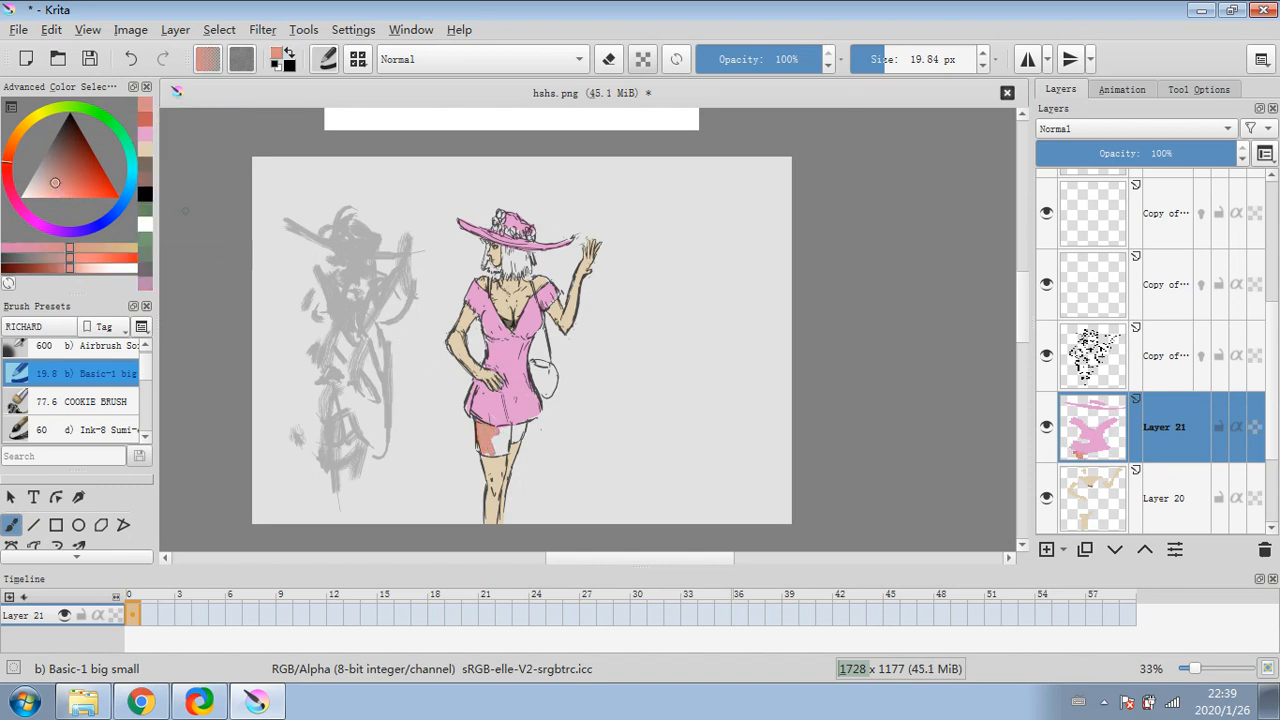
- Try a golden ochre fill over the patch on the shorts
left_click_drag(40, 124, 22, 125)
left_click(62, 186)
left_click(69, 179)
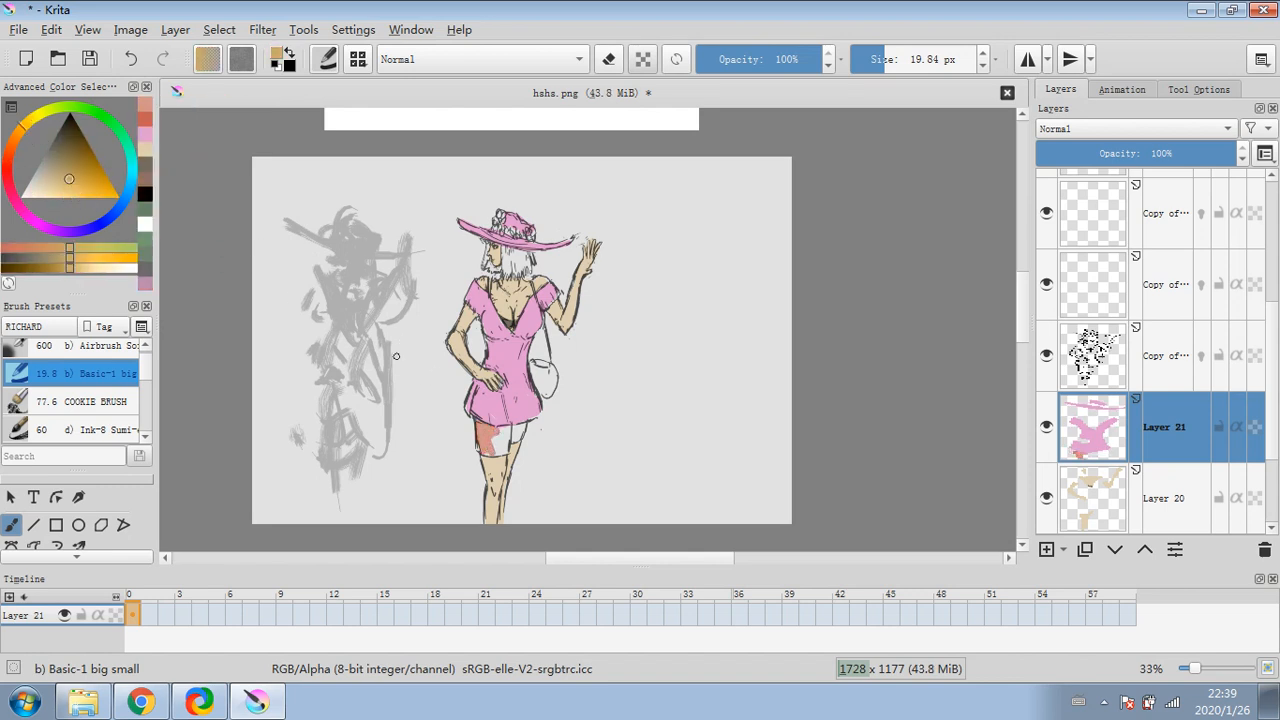
left_click_drag(482, 446, 489, 443)
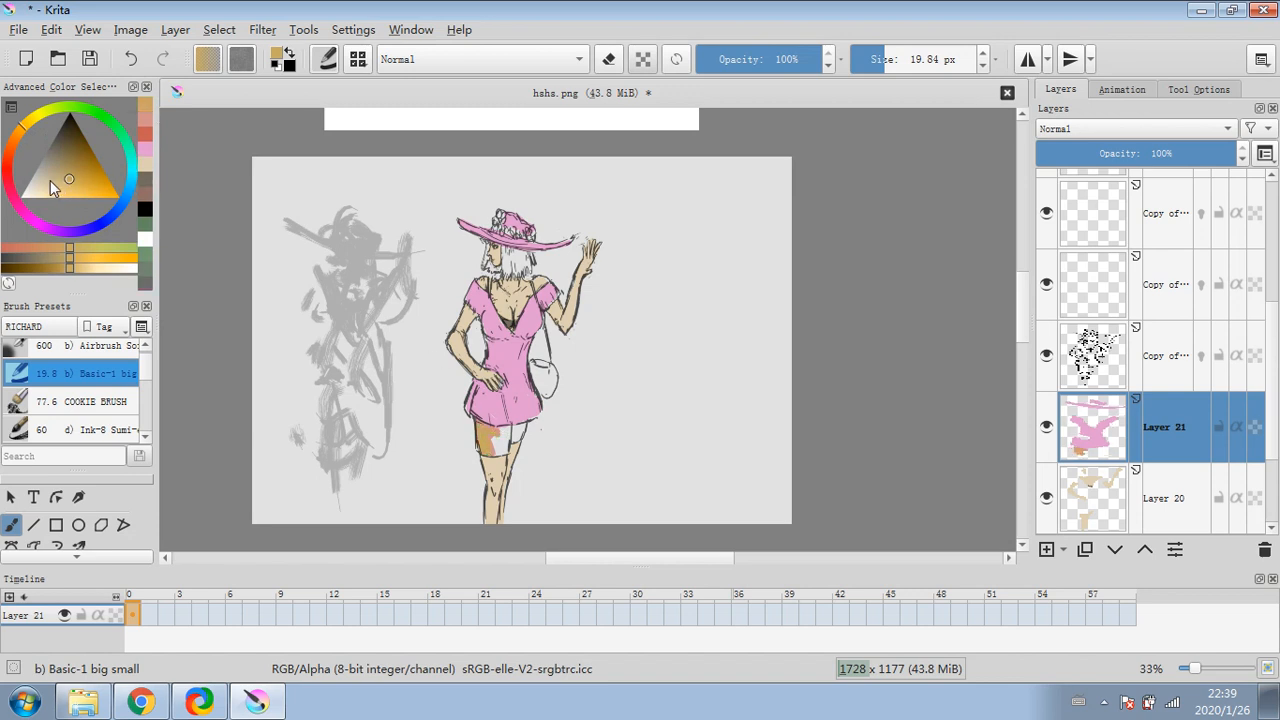
- Paint the shorts and the flowers on the hat pale yellow on Layer 21
left_click(37, 116)
left_click(55, 183)
left_click_drag(55, 185, 58, 190)
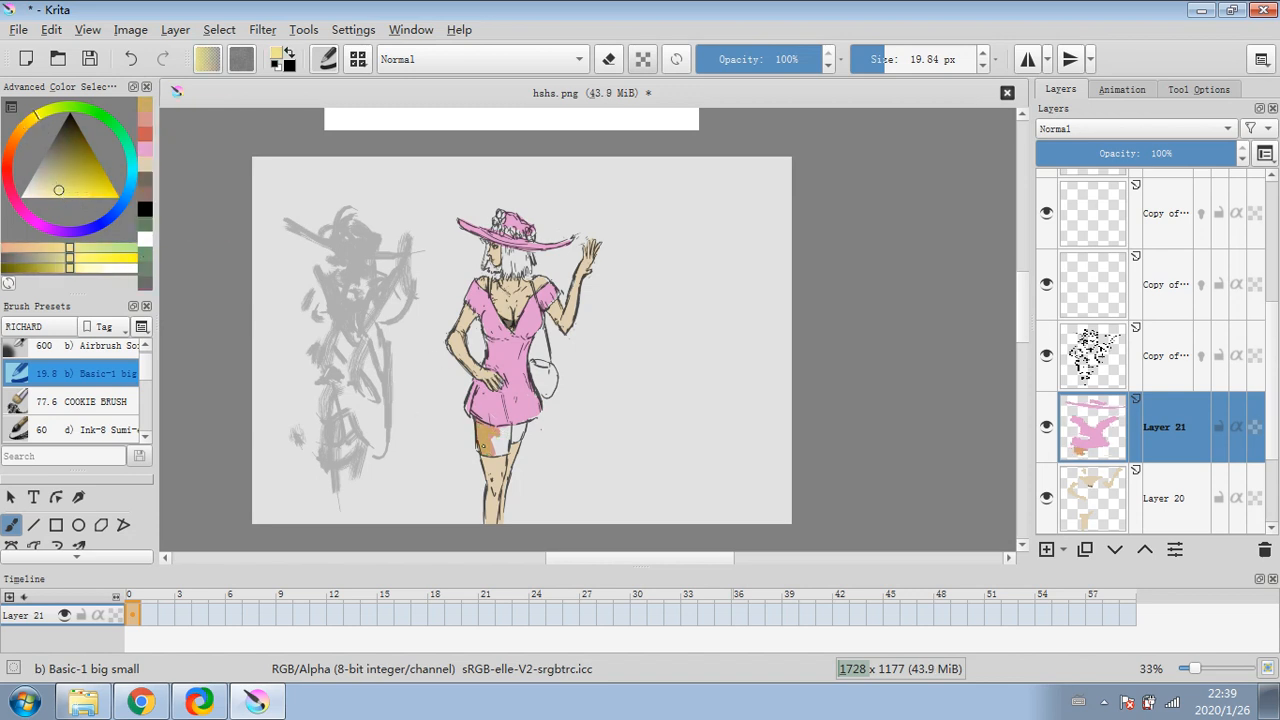
mouse_move(480, 440)
left_mouse_down()
mouse_move(496, 435)
mouse_move(499, 448)
mouse_move(486, 428)
left_mouse_up()
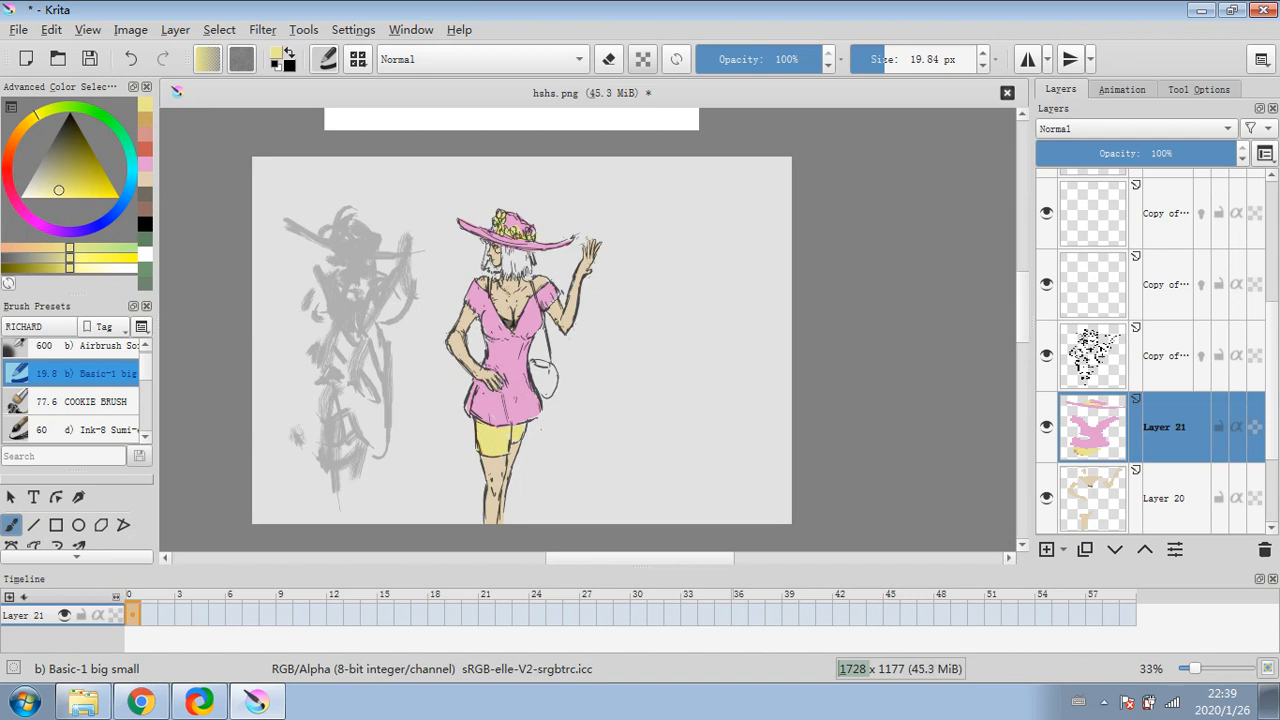
- Choose a muted red and fill the handbag with it on Layer 21
left_click(17, 178)
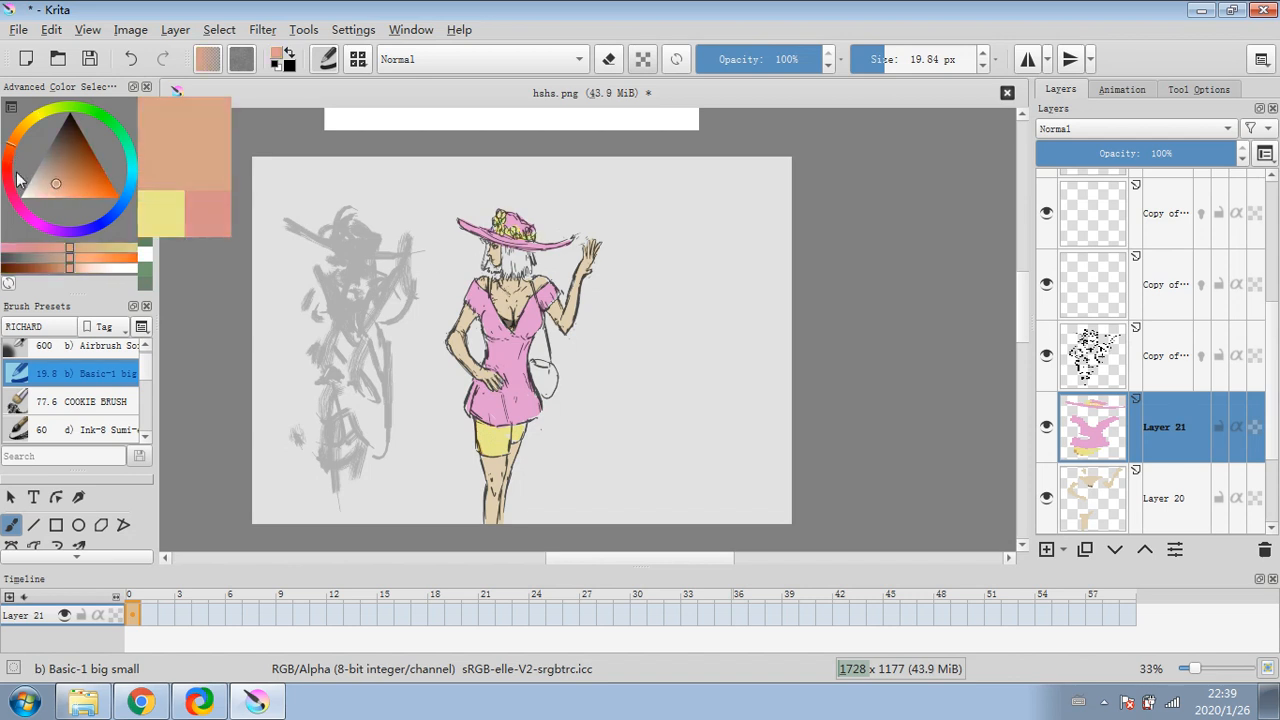
left_click(63, 181)
left_click(7, 169)
left_click(65, 185)
left_click(73, 179)
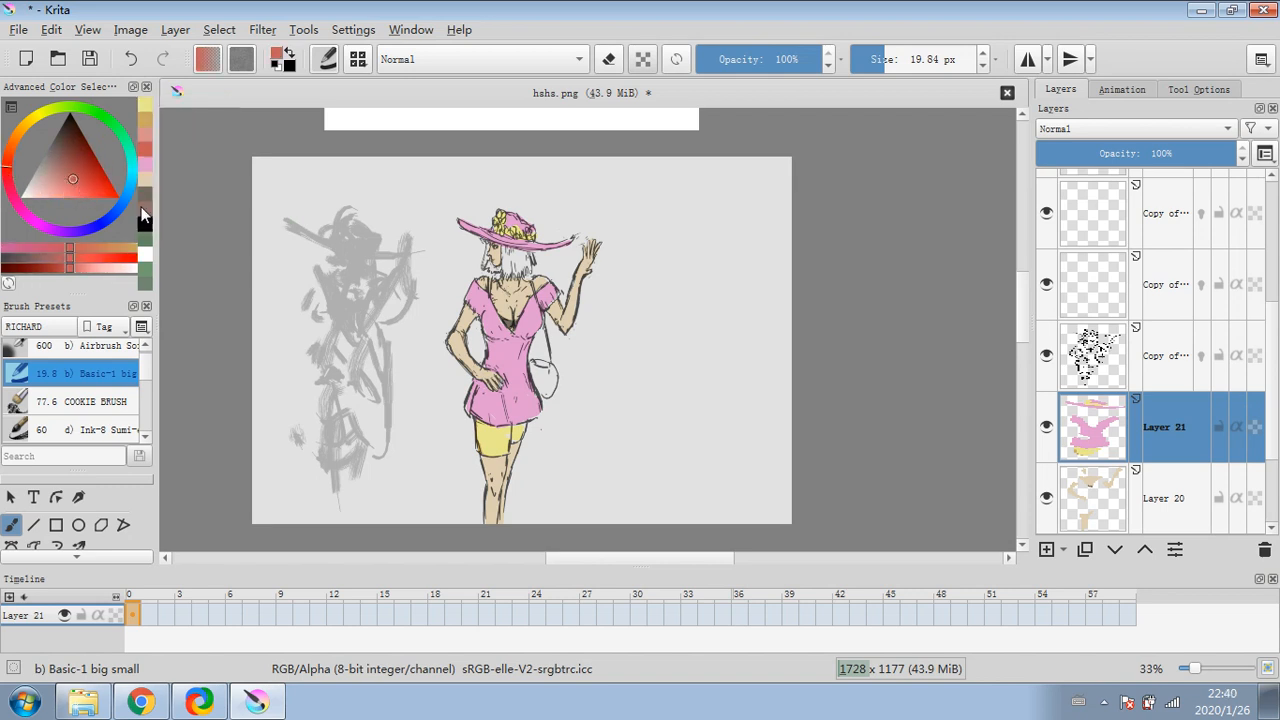
mouse_move(530, 370)
left_mouse_down()
mouse_move(538, 385)
mouse_move(550, 368)
mouse_move(545, 392)
left_mouse_up()
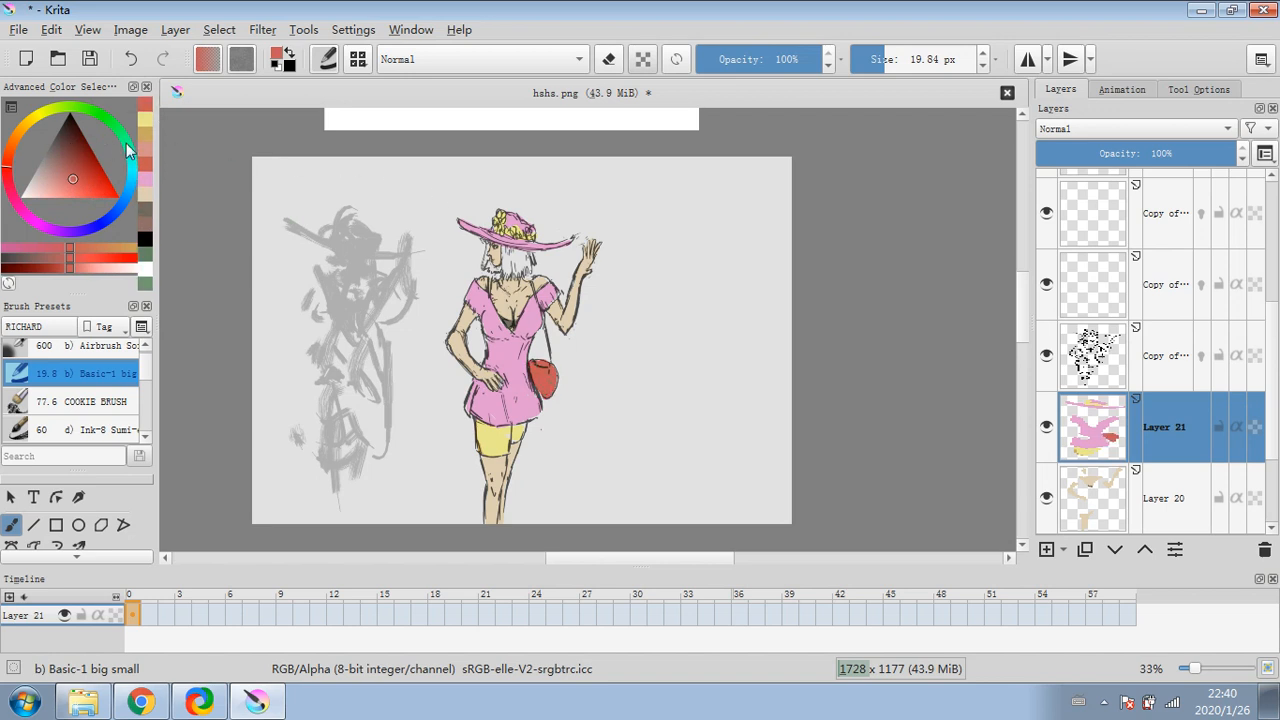
- Mix a medium golden brown and paint the woman's bobbed hair with it
left_click(145, 133)
left_click(142, 207)
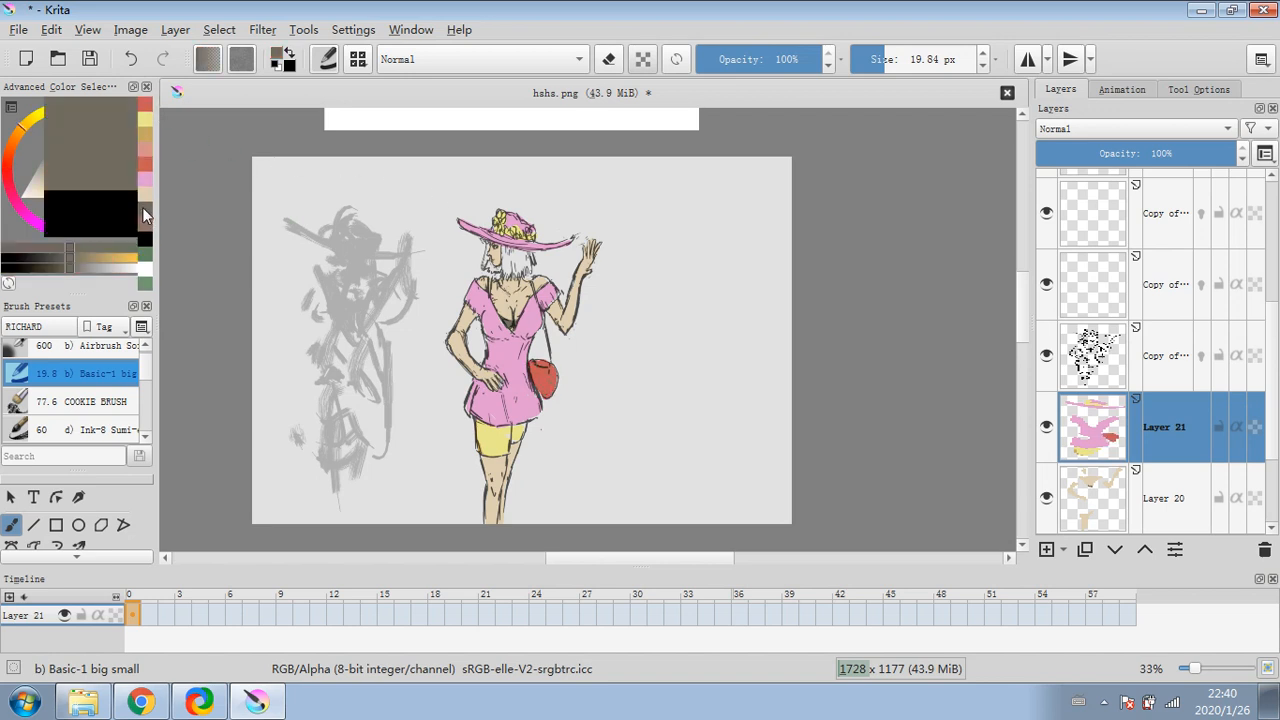
left_click(60, 177)
left_click_drag(60, 177, 58, 167)
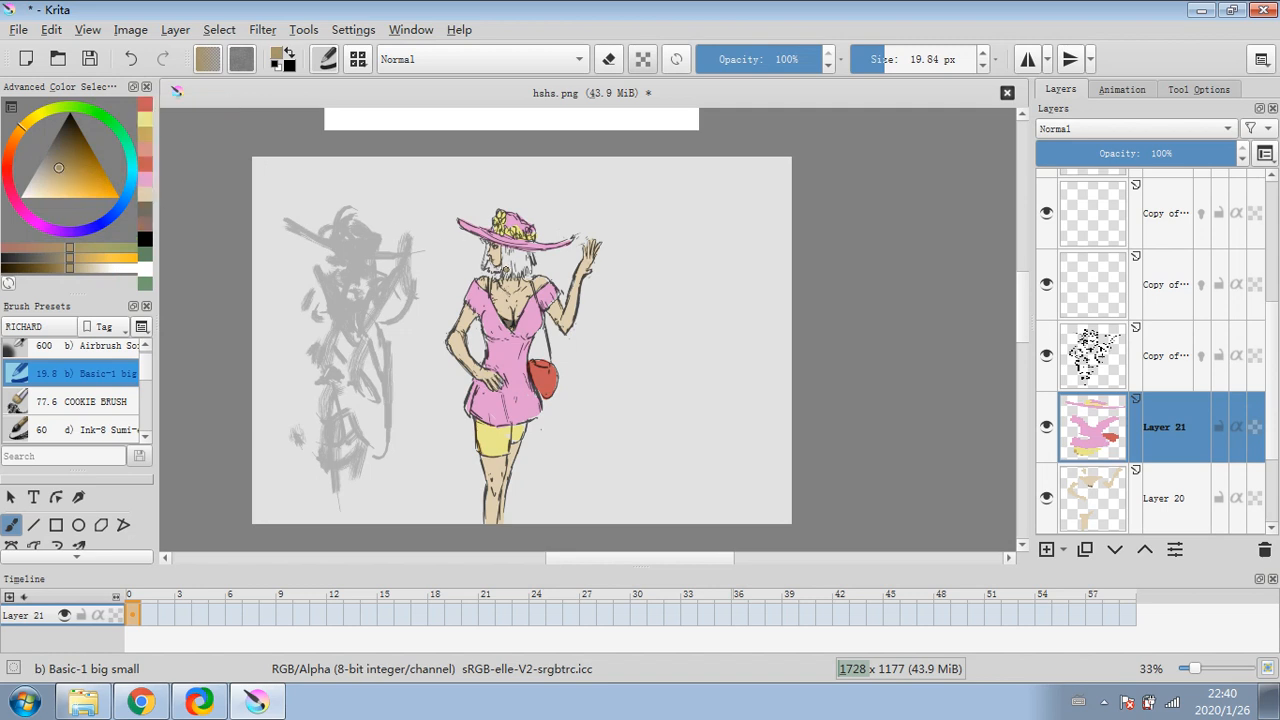
mouse_move(505, 250)
left_mouse_down()
mouse_move(508, 268)
mouse_move(526, 258)
mouse_move(516, 275)
left_mouse_up()
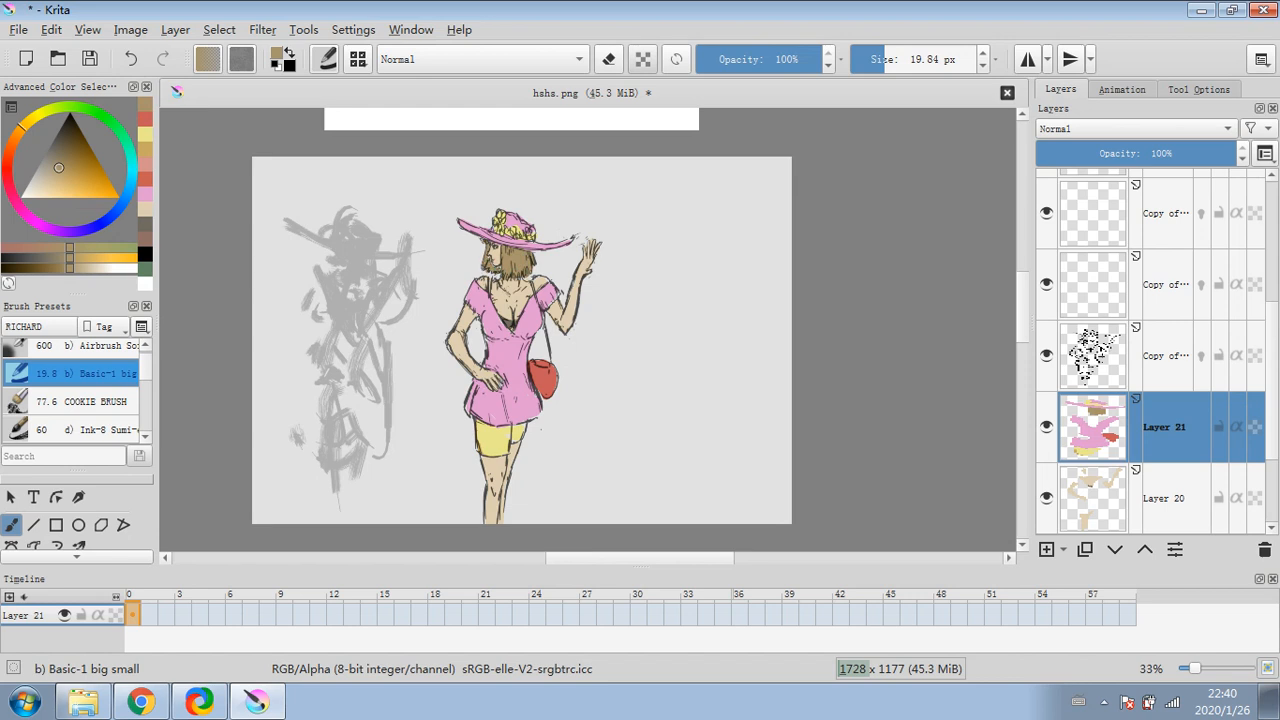
- Erase stray line-art marks between the sleeve and raised arm with a 9.34 px eraser on the line-art layer above Layer 21
left_click(1124, 338)
left_click(607, 60)
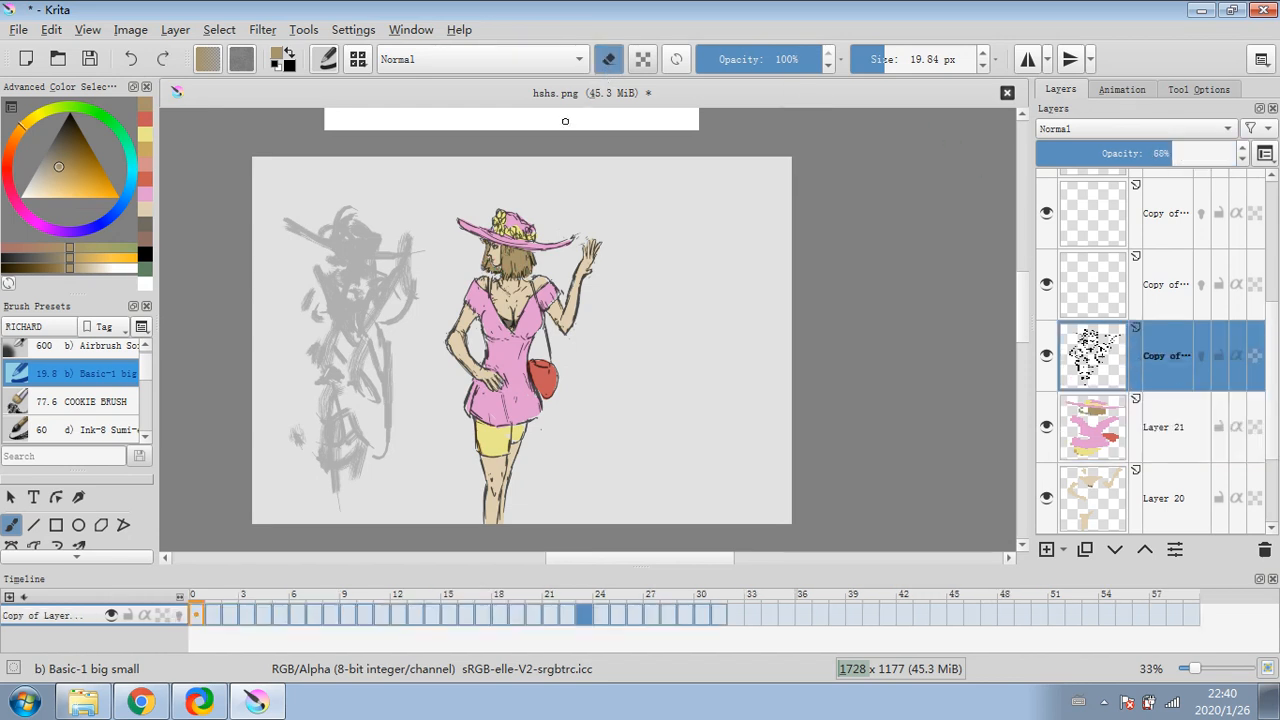
left_click_drag(885, 60, 861, 60)
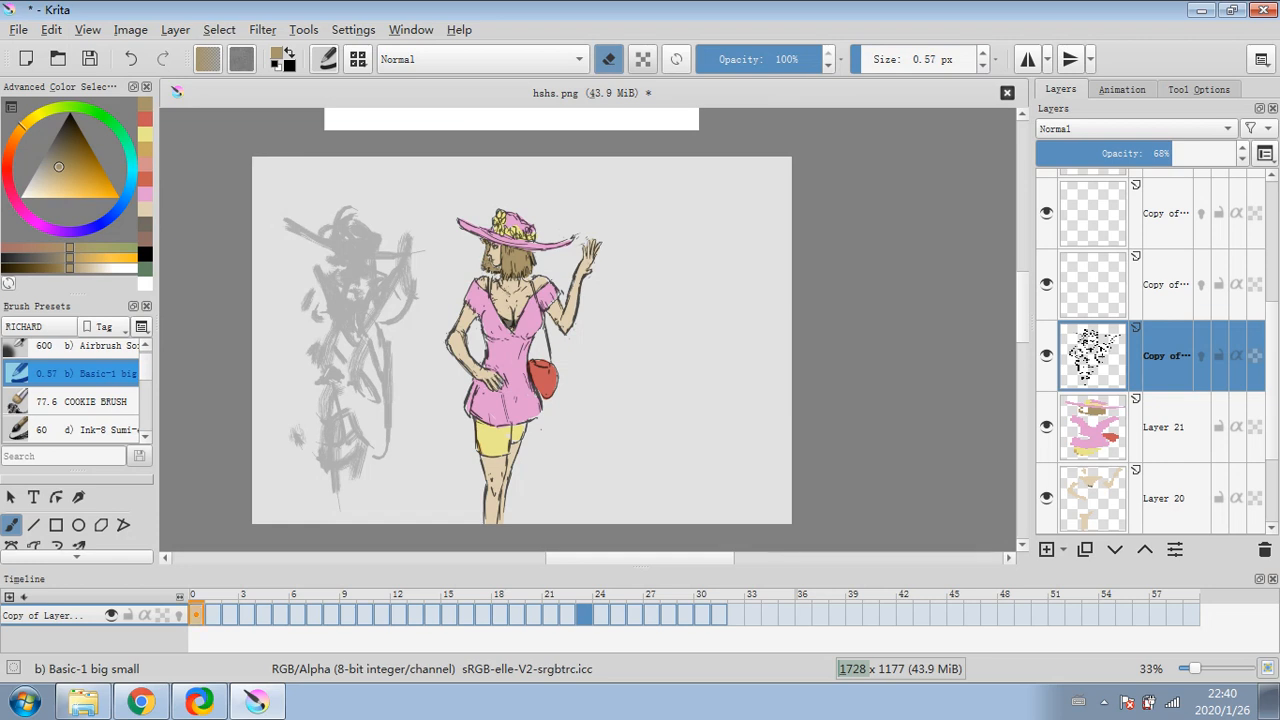
left_click(876, 62)
key("1")
left_click_drag(580, 317, 940, 418)
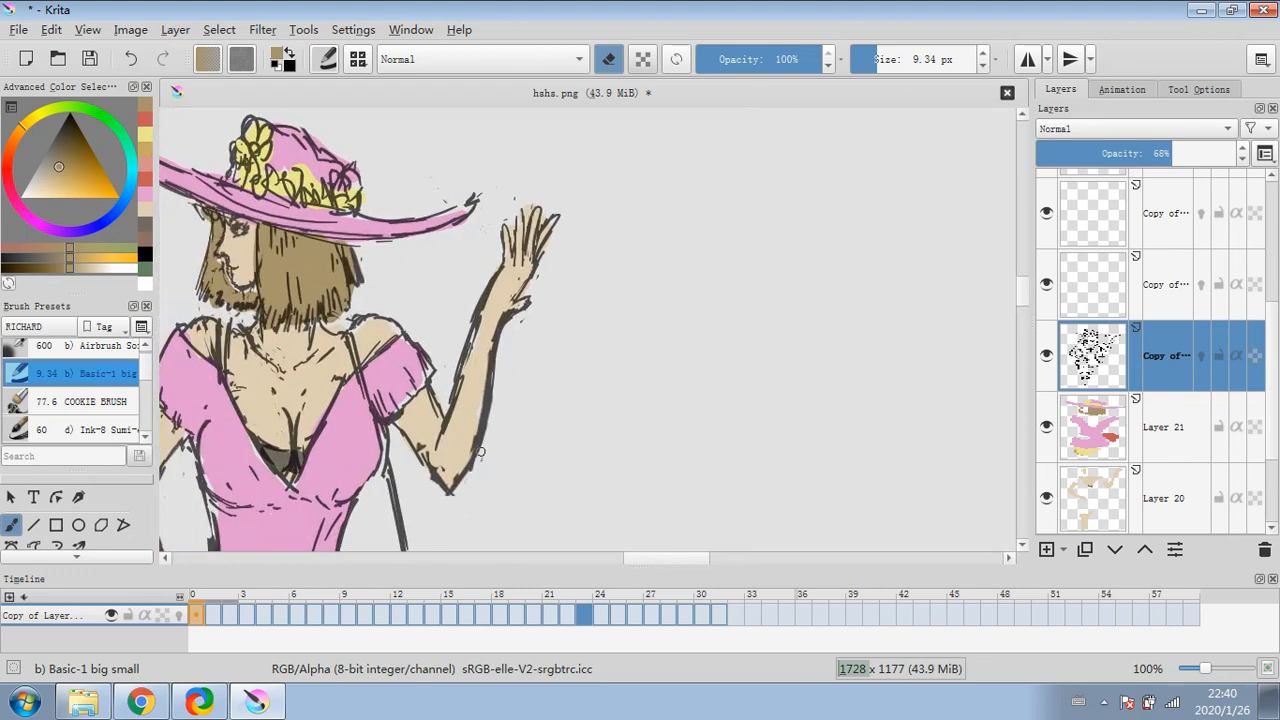
left_click_drag(423, 441, 432, 462)
- Sample the dark brown of the neckline inset, and erase stray line-art marks around the raised elbow and handbag strap
key("ctrl")
left_click(278, 452, "ctrl")
key("e")
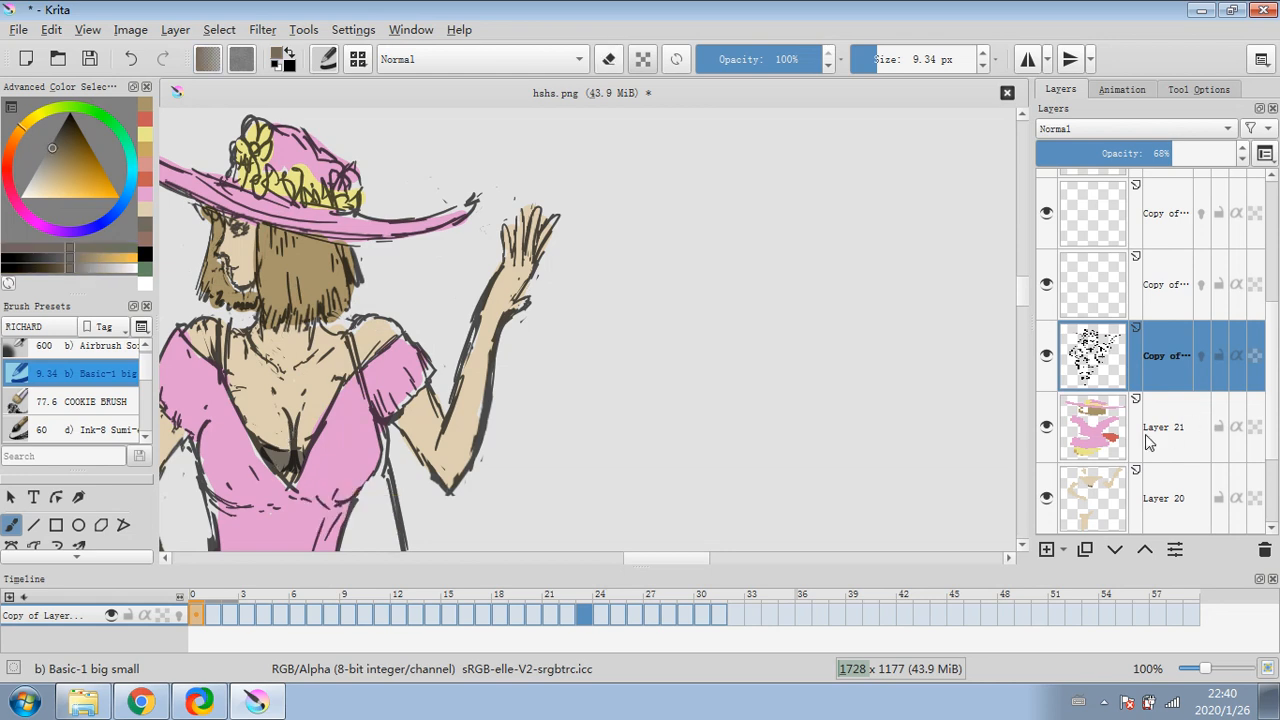
left_click(1150, 438)
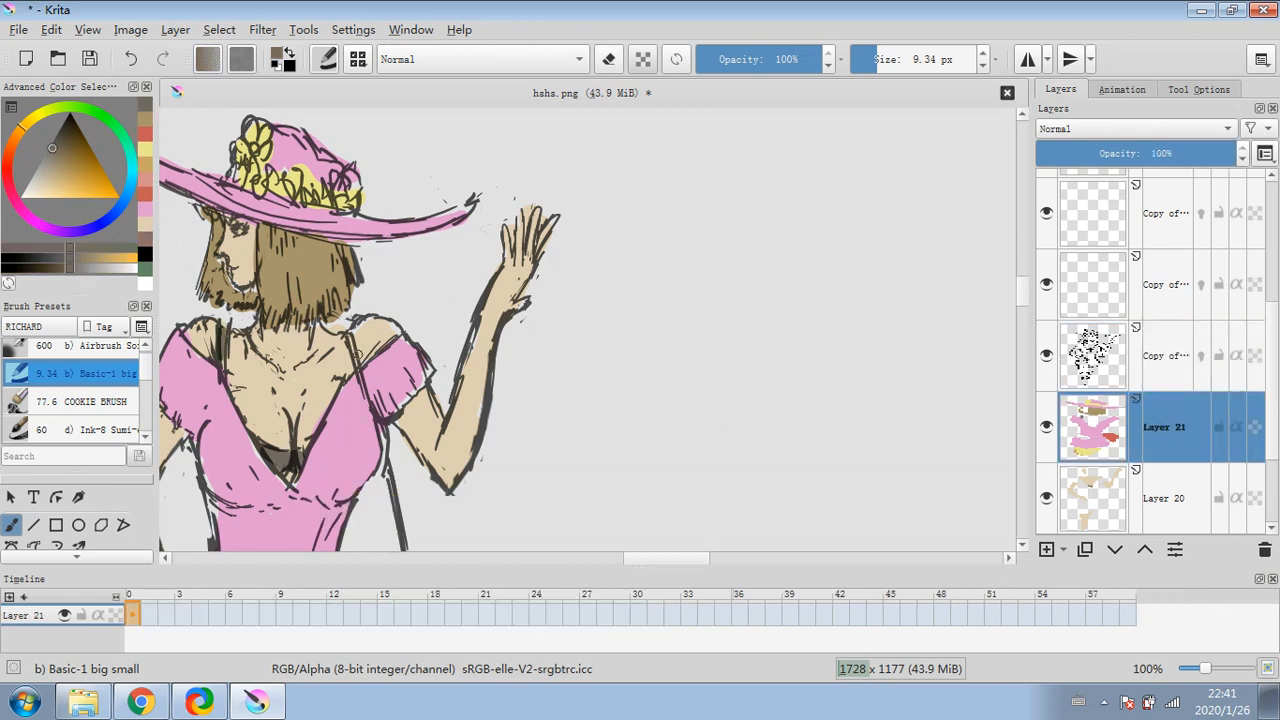
left_click(1162, 363)
left_click(608, 62)
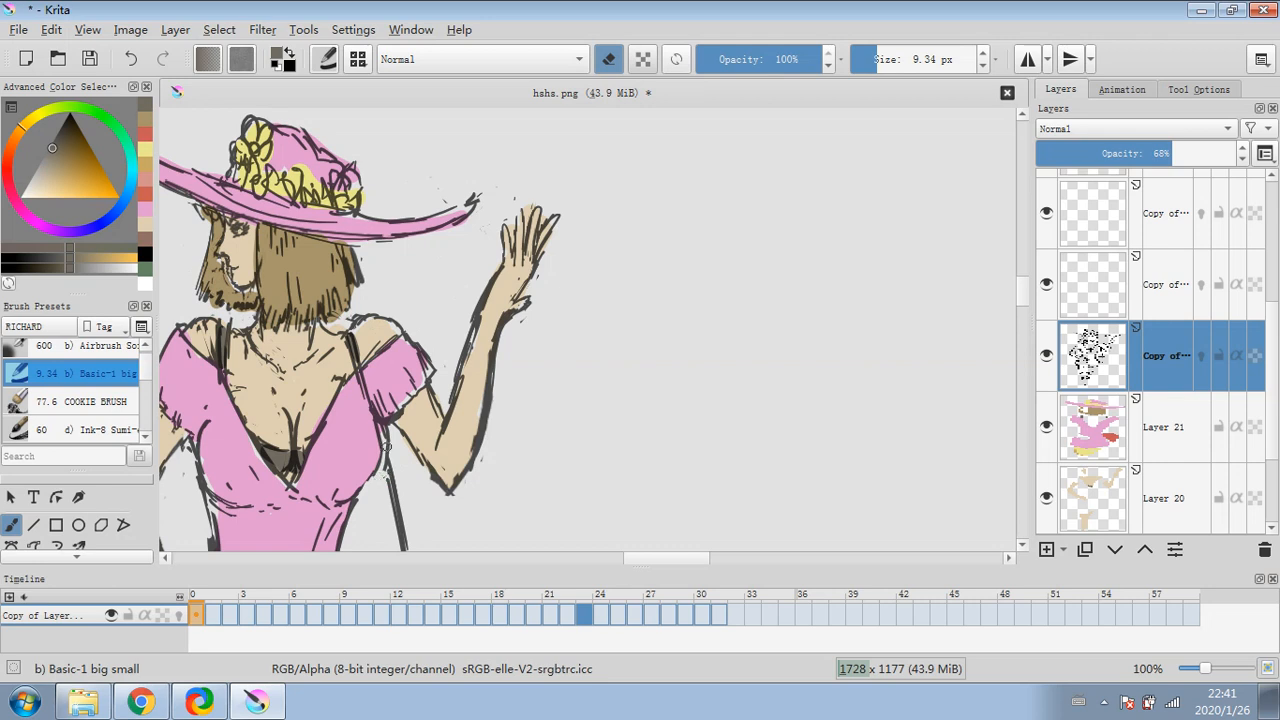
- Redraw the upper part of the handbag strap in black with a 0.94 px brush on the line-art layer
left_click(616, 62)
left_click_drag(868, 60, 860, 60)
left_click_drag(382, 433, 388, 470)
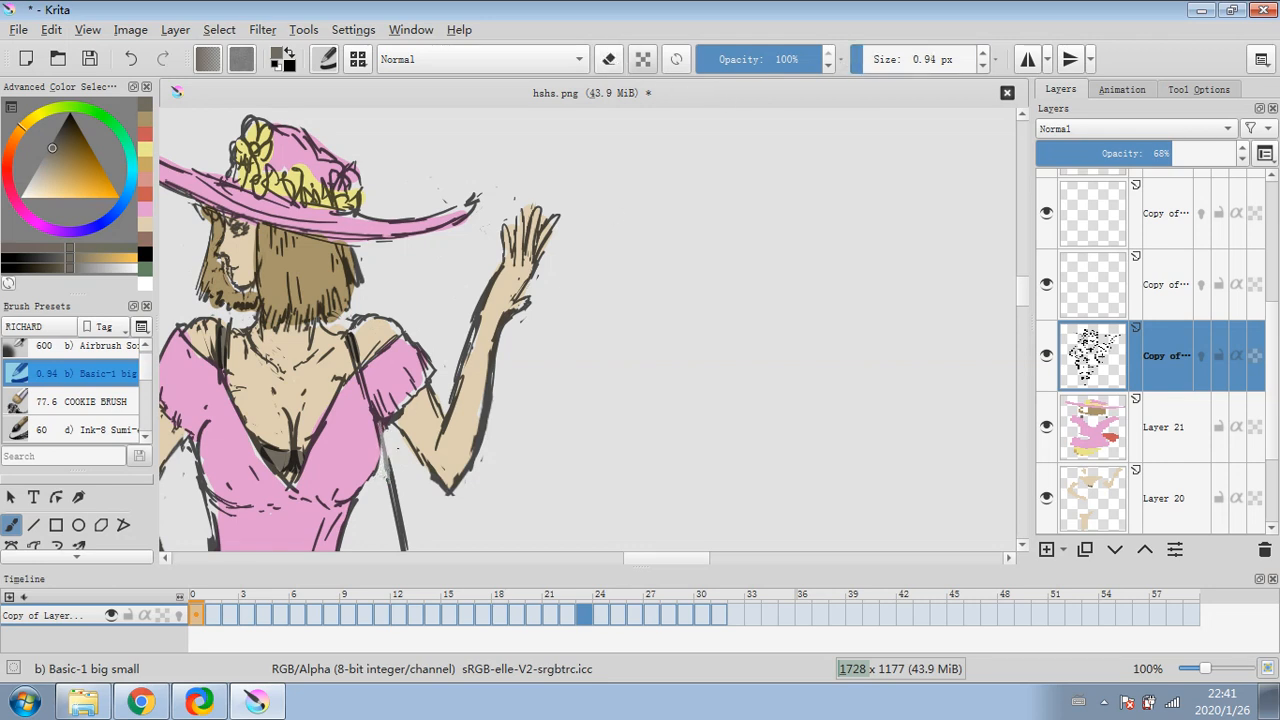
left_click(68, 115)
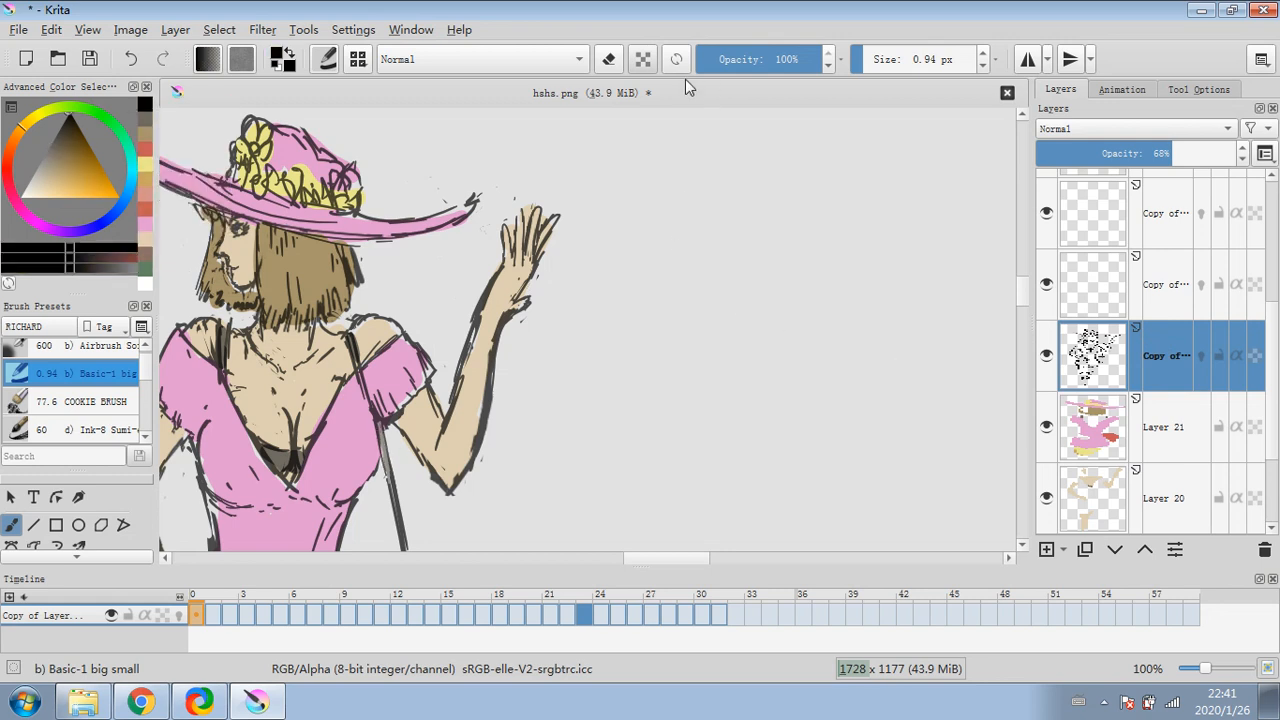
key("ctrl+z")
left_click_drag(383, 430, 389, 496)
- Erase stray line-art marks beside the hair under the hat brim with an 8.37 px eraser, and set the brush to 0.74 px painting mode
left_click(609, 59)
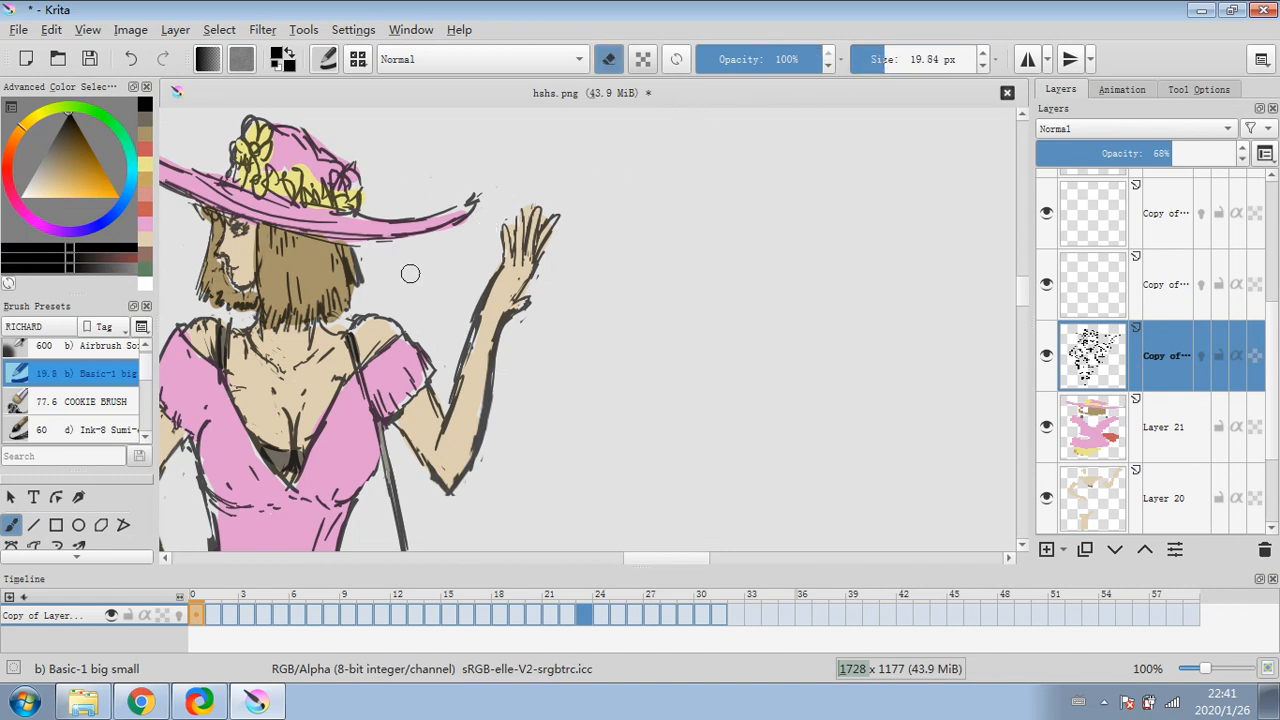
left_click_drag(372, 248, 386, 252)
left_click(875, 59)
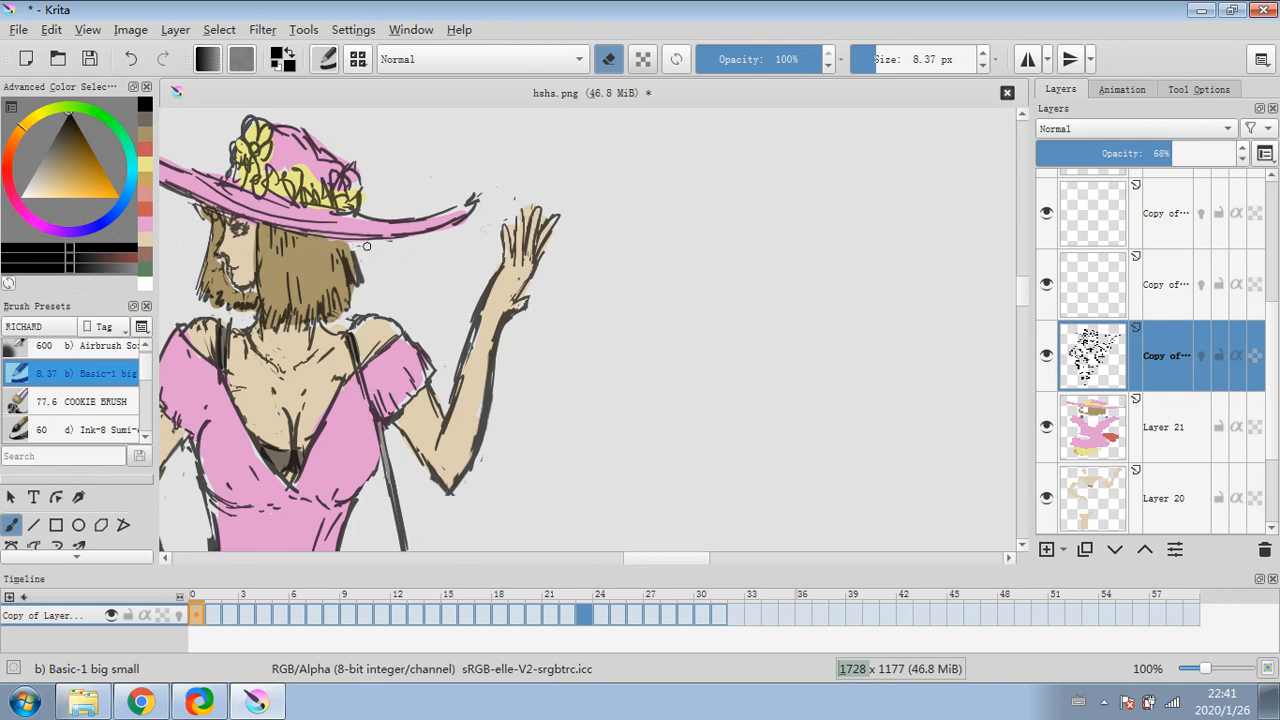
left_click_drag(662, 558, 644, 558)
left_click(851, 59)
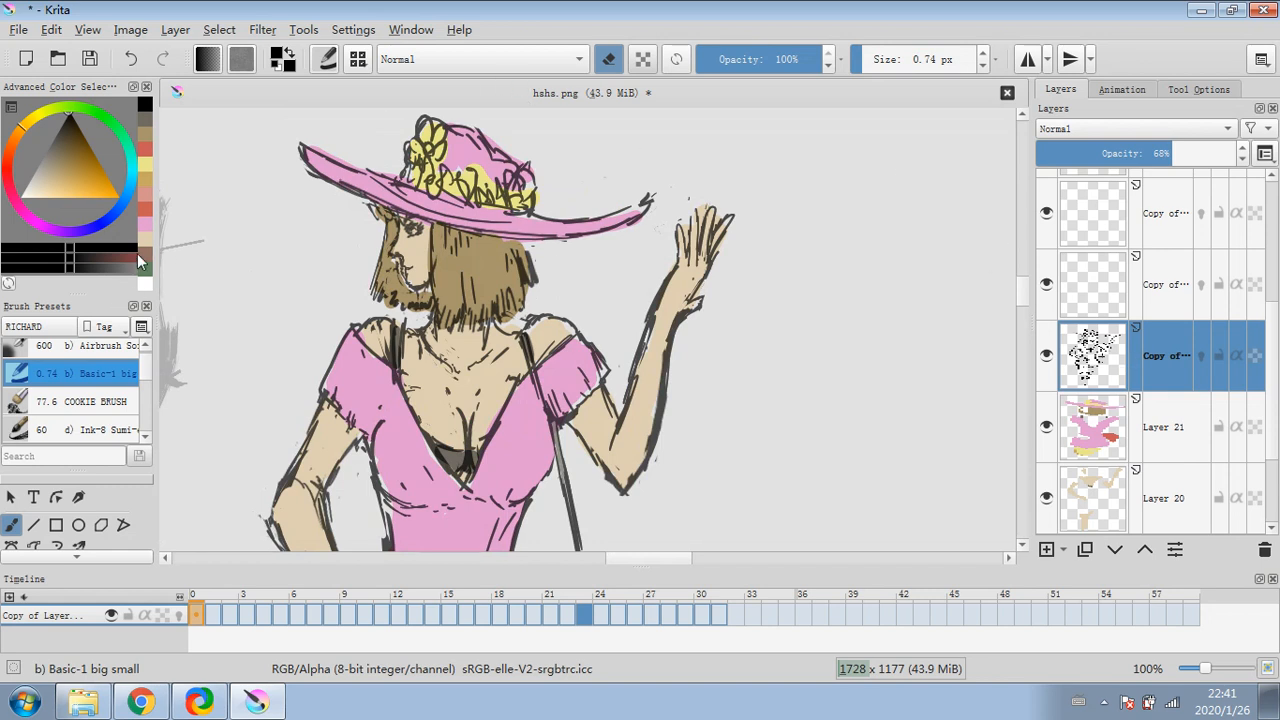
key("e")
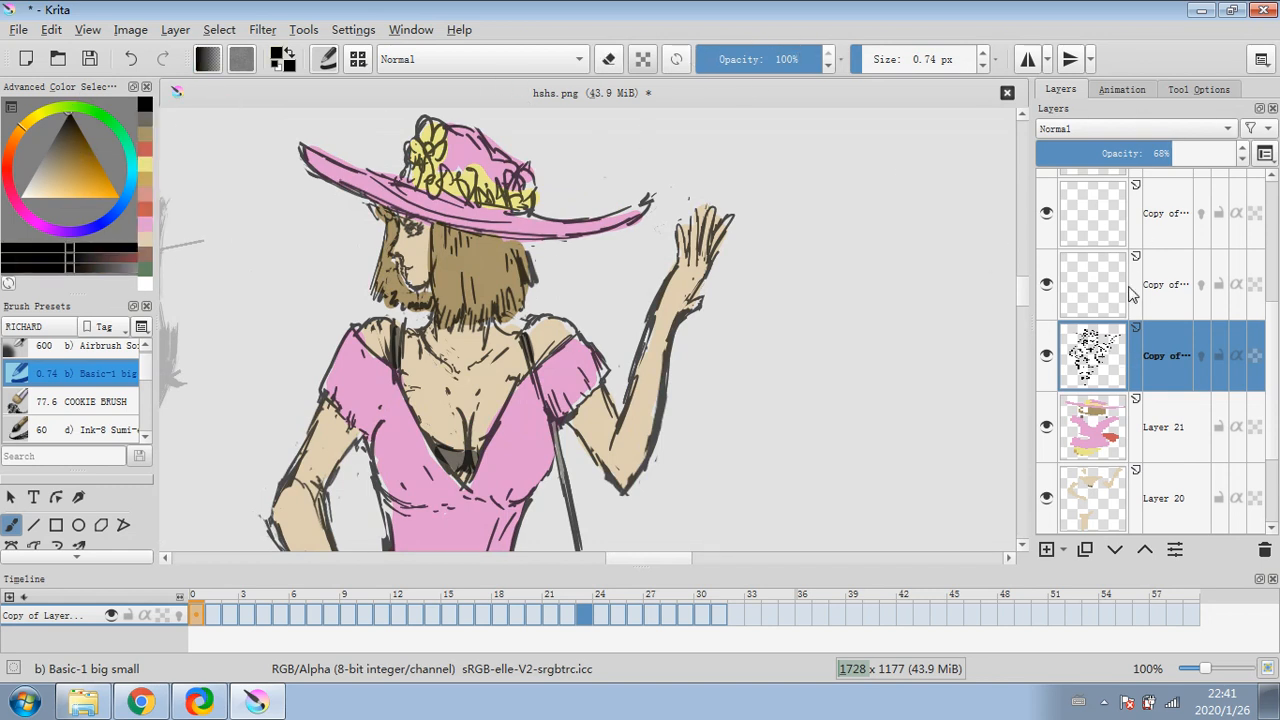
- Lower the line-art layer's opacity to 58%
left_click_drag(1184, 155, 1158, 162)
key("minus")
key("minus")
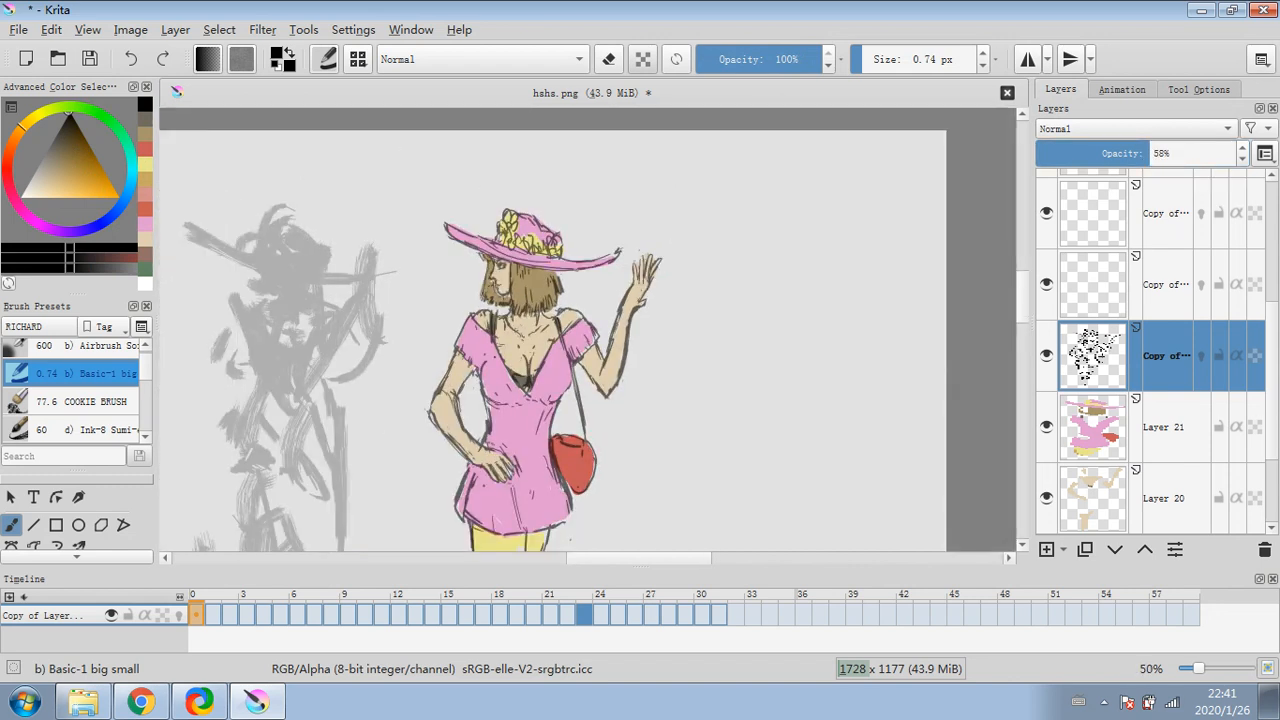
scroll(378, 313, "up", 1)
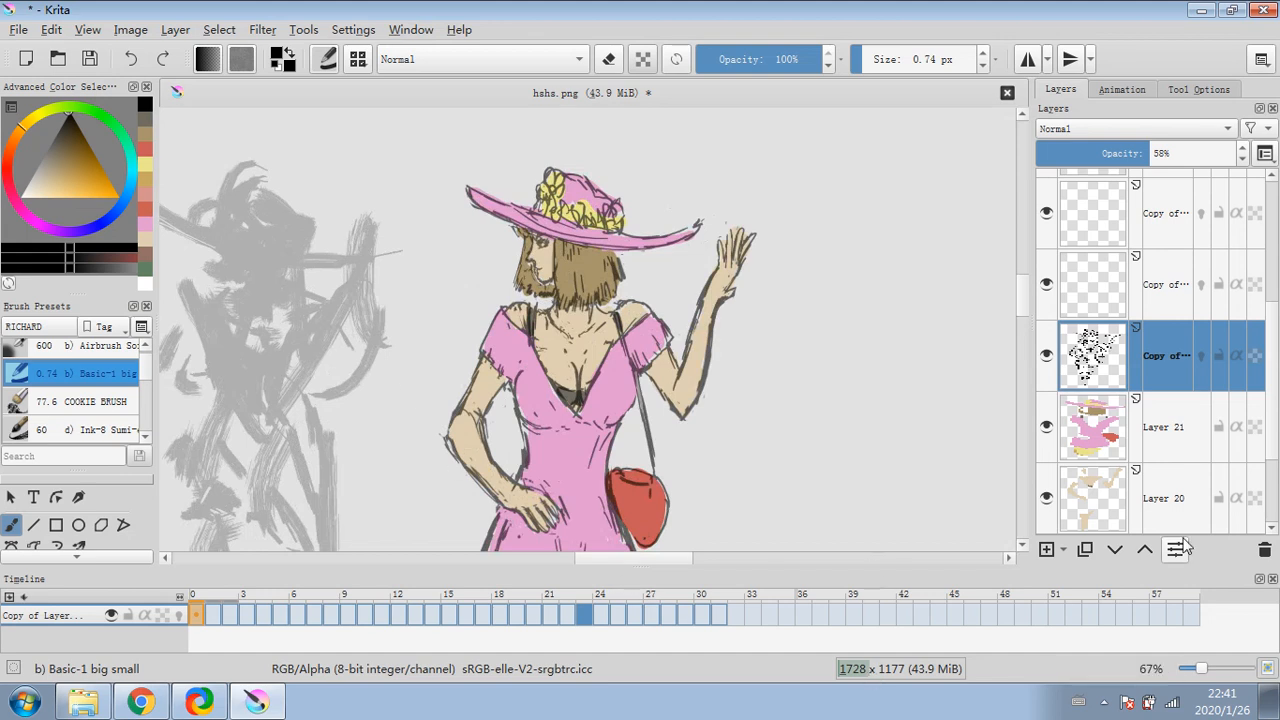
- Select Layer 21 and change the painting colour to off-white
left_click(1158, 440)
left_click_drag(58, 172, 20, 197)
scroll(449, 354, "down", 3)
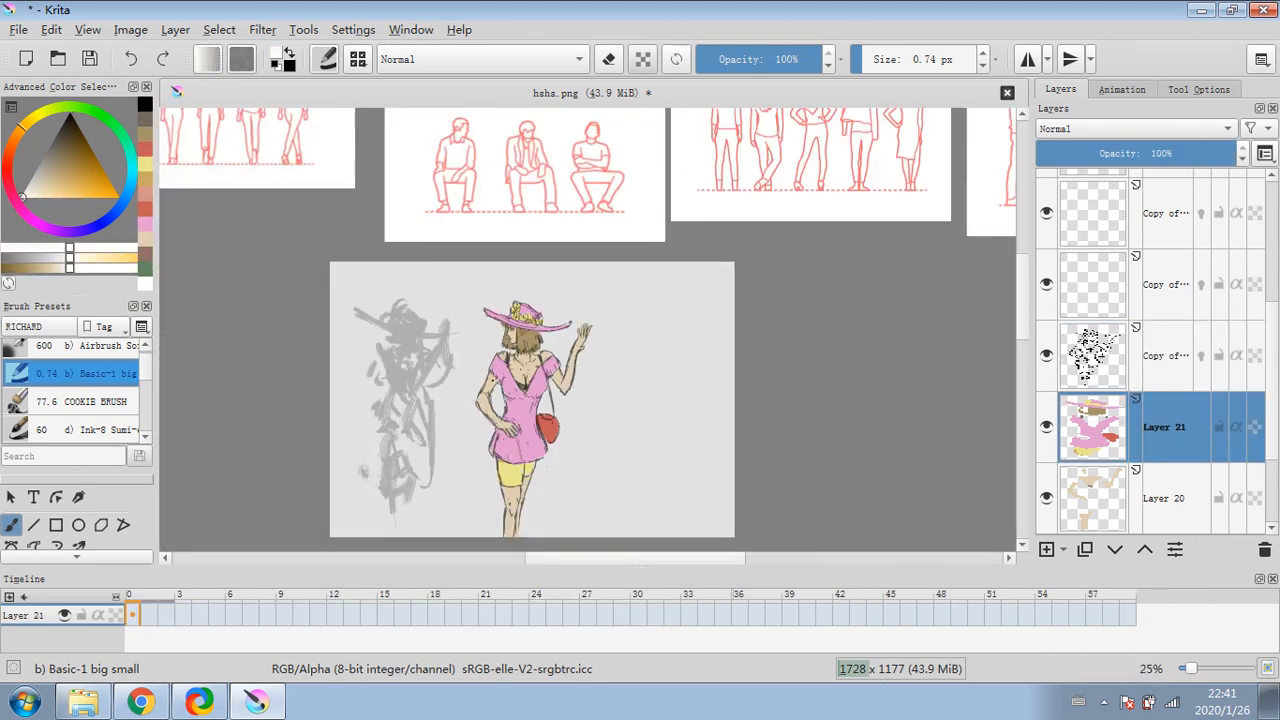
scroll(449, 354, "up", 4)
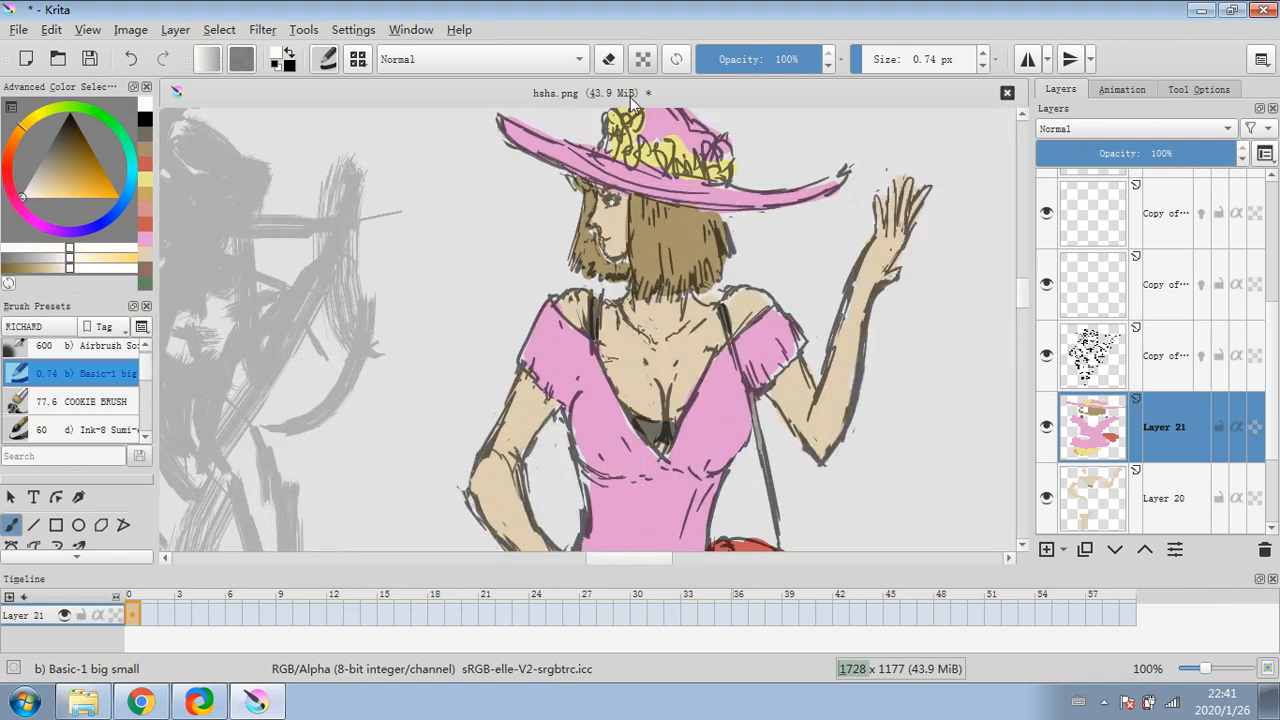
scroll(755, 110, "down", 1)
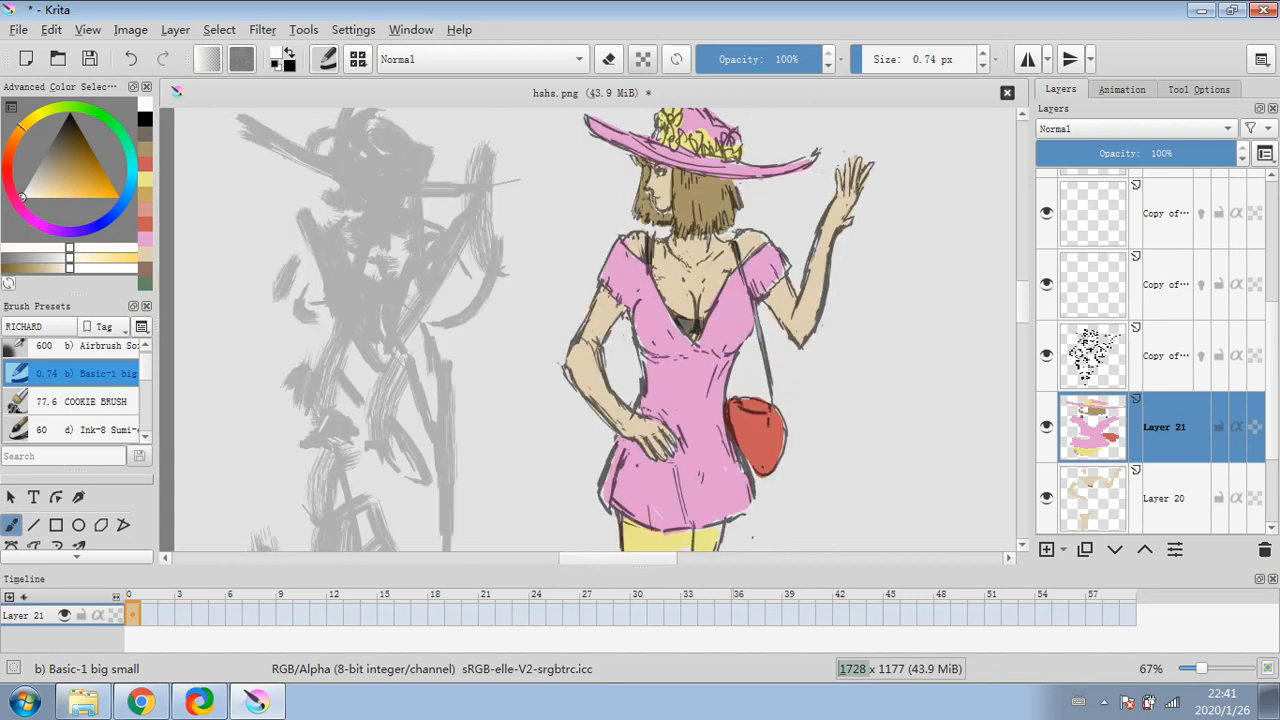
- Clean up stray line-art specks around the hat, arms and dress with a 7.48 px eraser on the line-art layer
left_click(880, 58)
key("e")
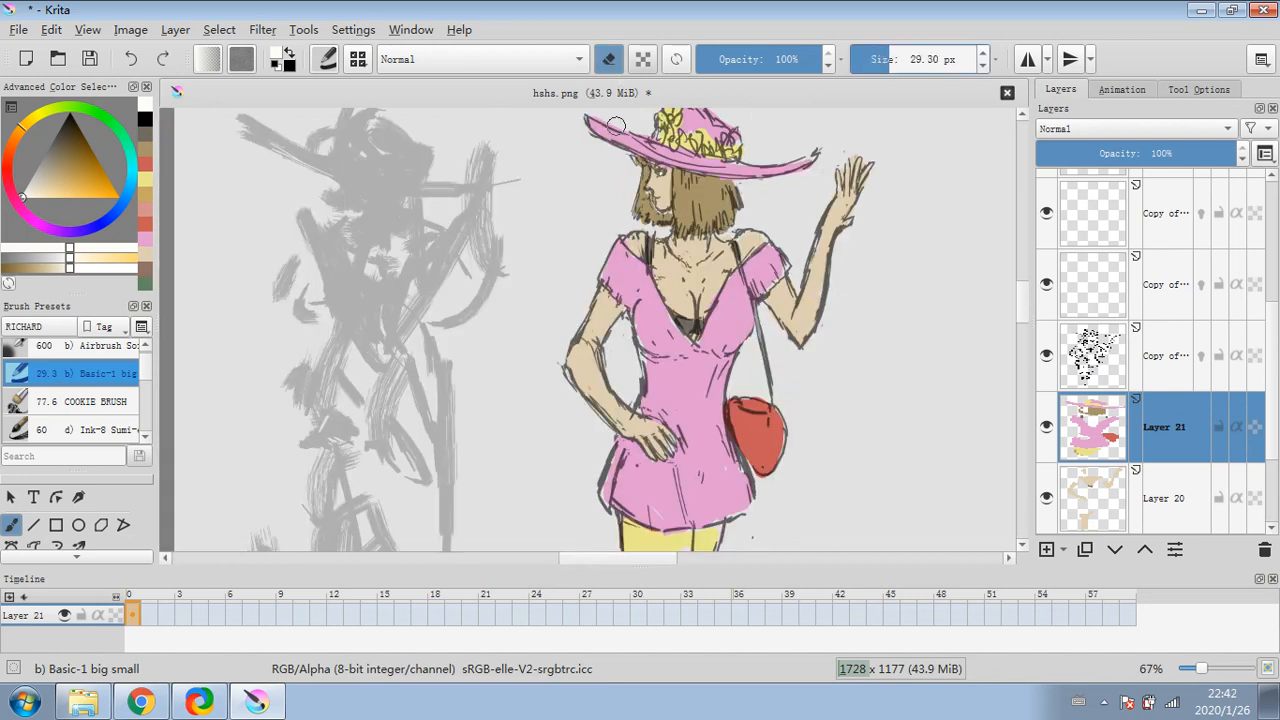
left_click(1140, 358)
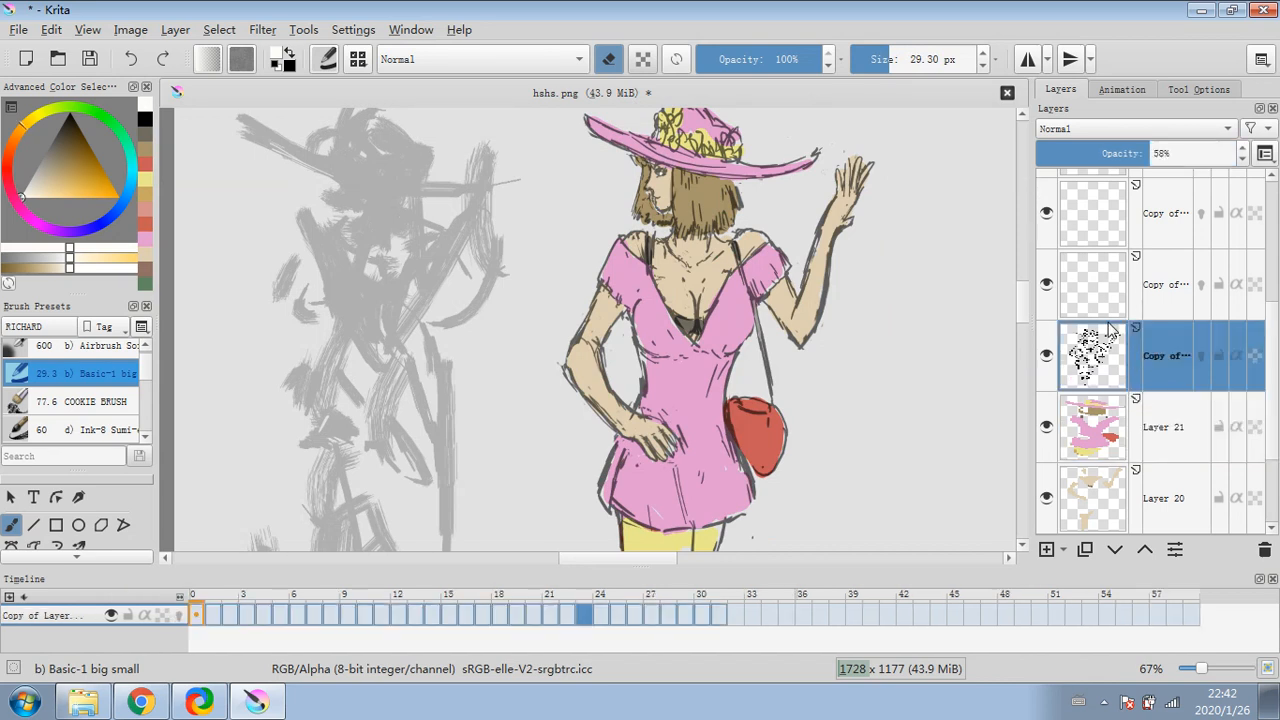
left_click(882, 60)
left_click_drag(882, 60, 873, 60)
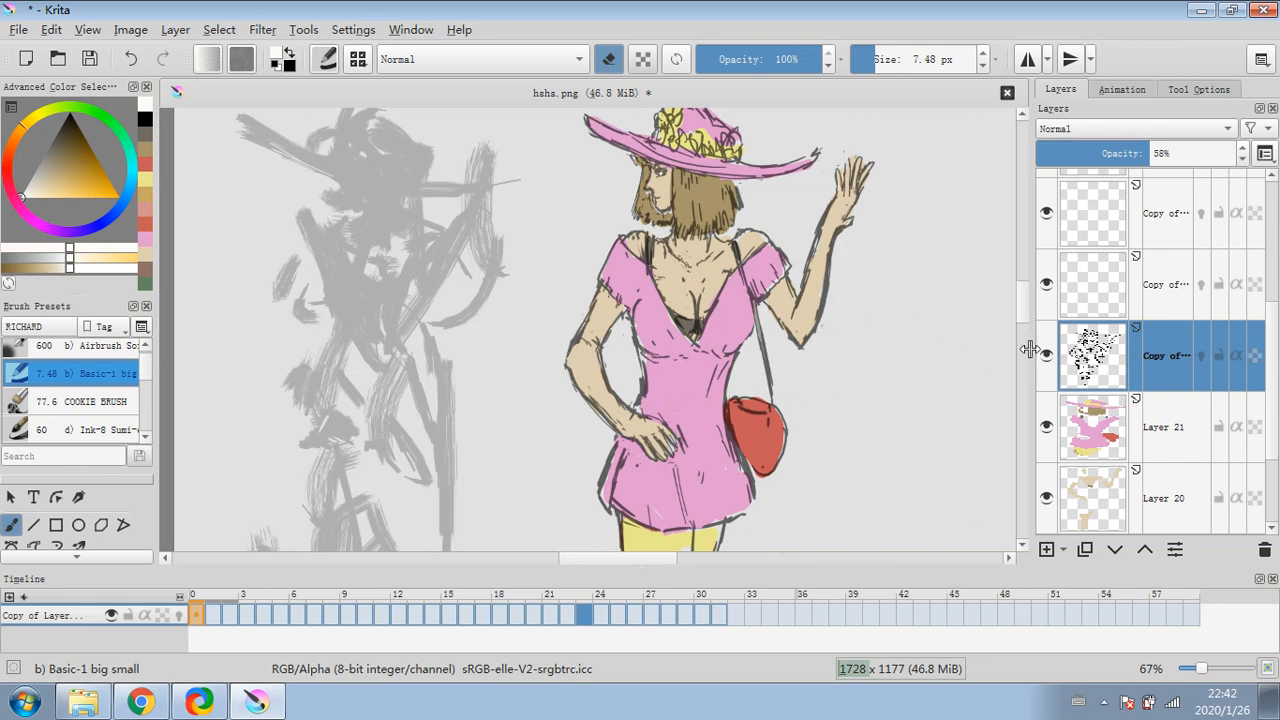
- Check the whole figure and reduce the line-art layer's opacity to about 53%
scroll(1017, 343, "down", 5)
scroll(1015, 340, "up", 6)
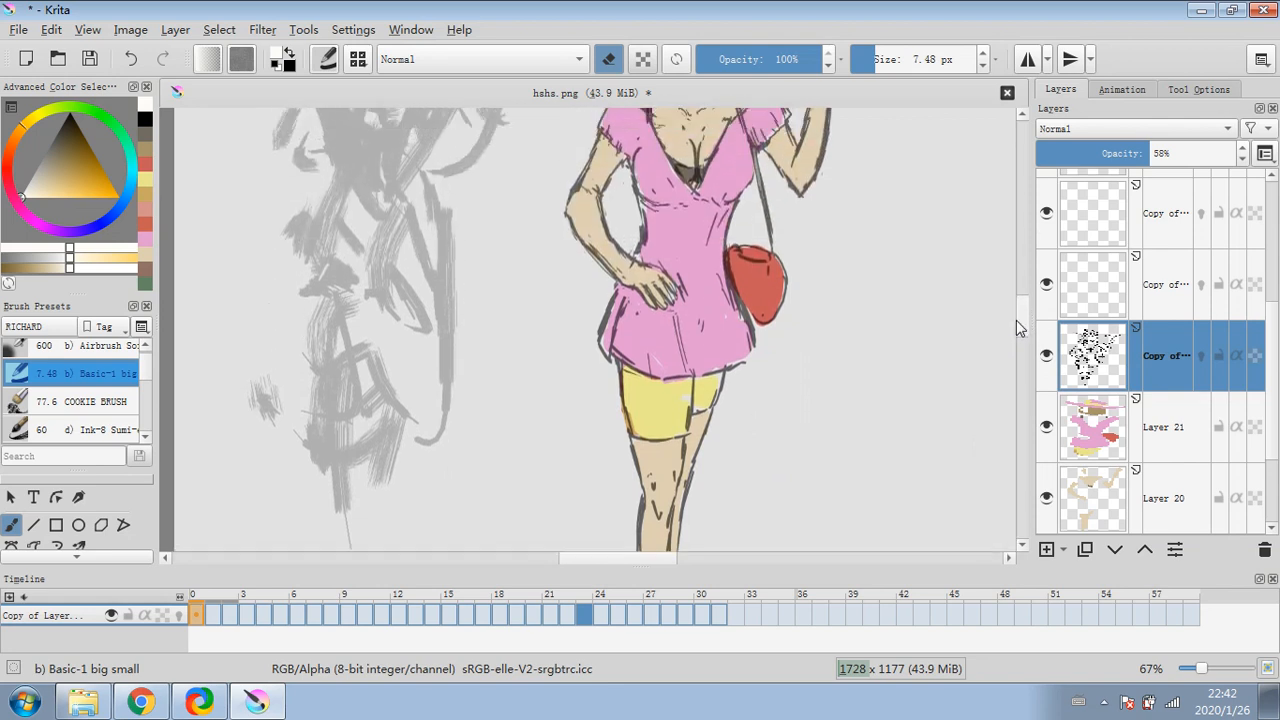
left_click_drag(756, 118, 540, 82)
scroll(620, 218, "down", 2)
left_click_drag(659, 288, 683, 299)
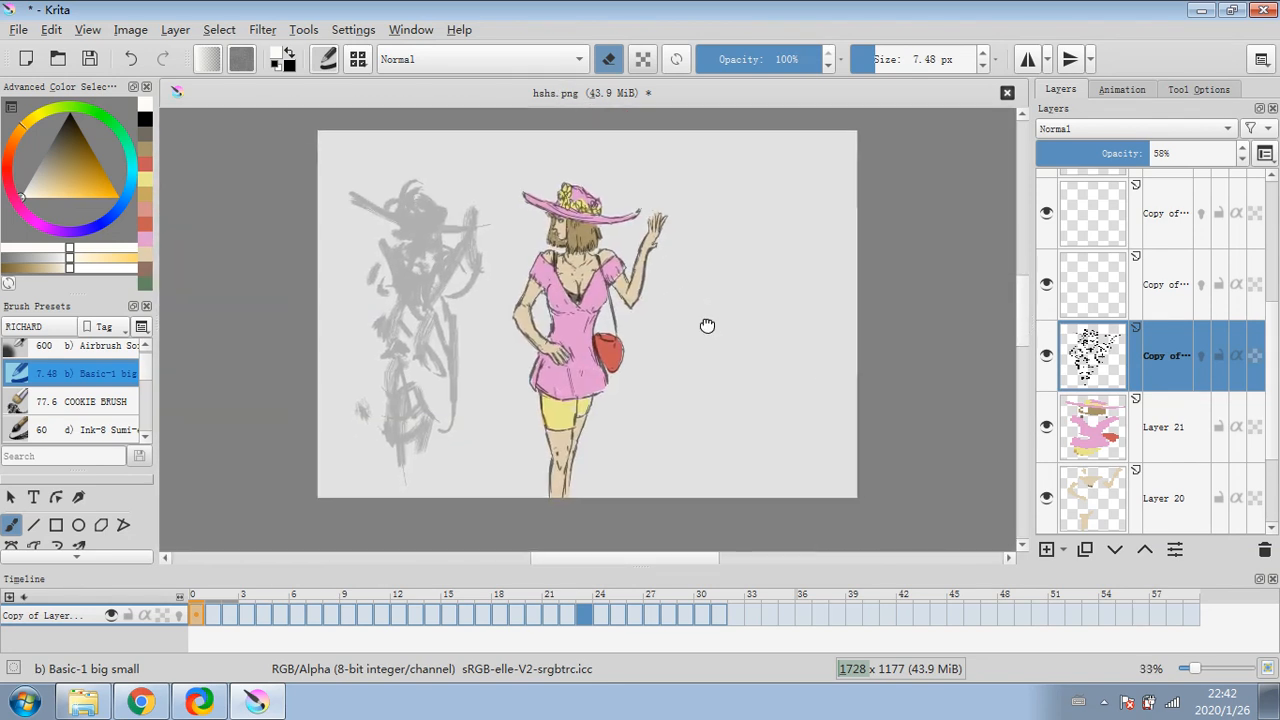
left_click(1142, 153)
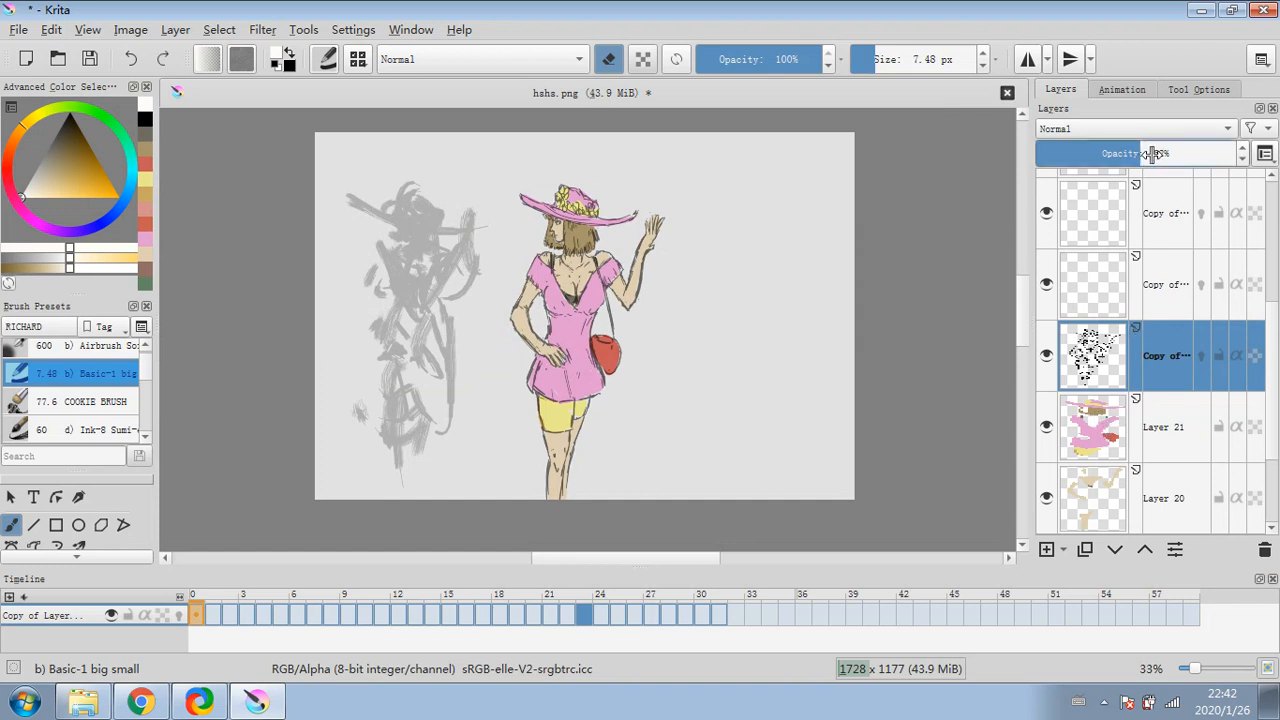
- Make Layer 21 the active layer instead of the line-art layer
right_click(1163, 355)
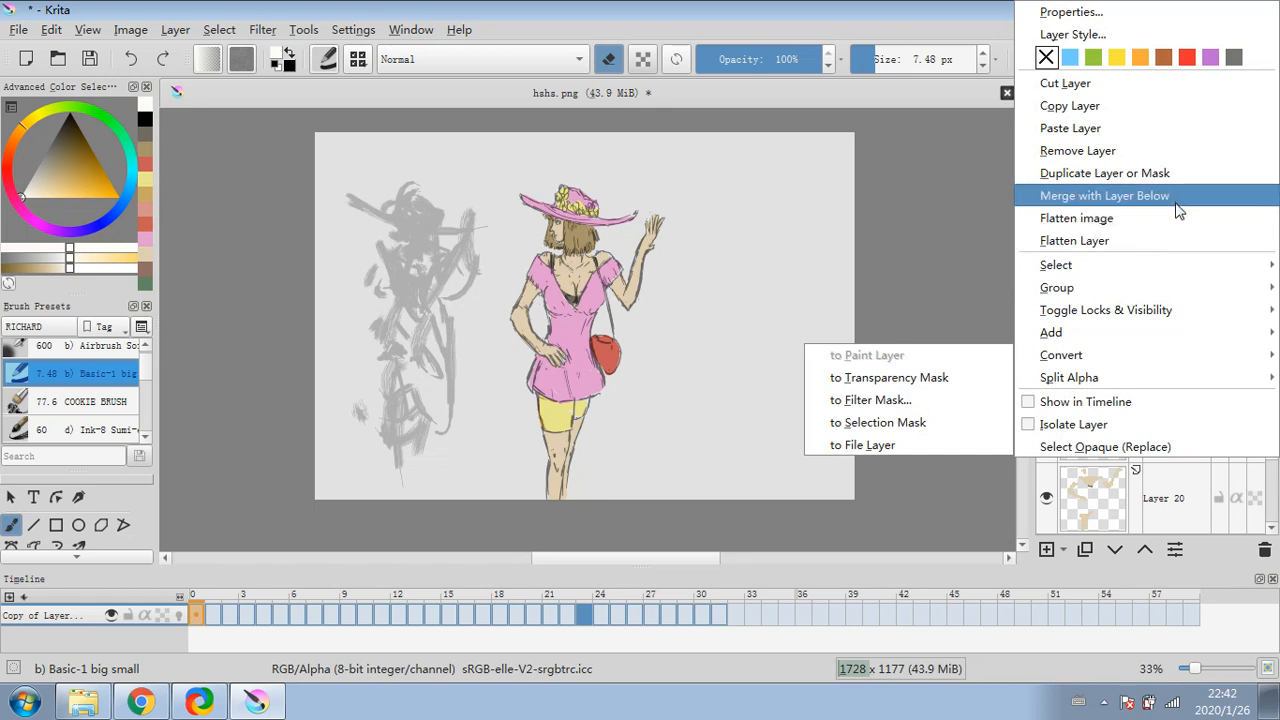
left_click(1141, 466)
left_click(1148, 428)
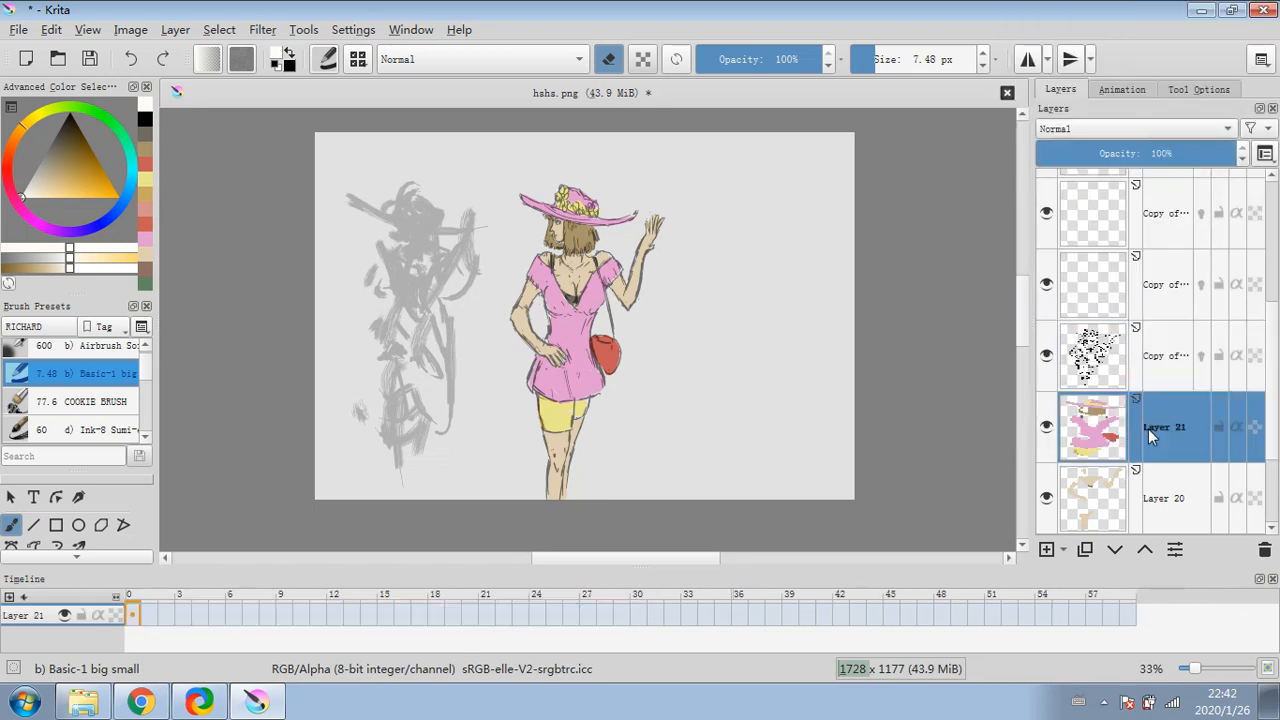
right_click(1182, 431)
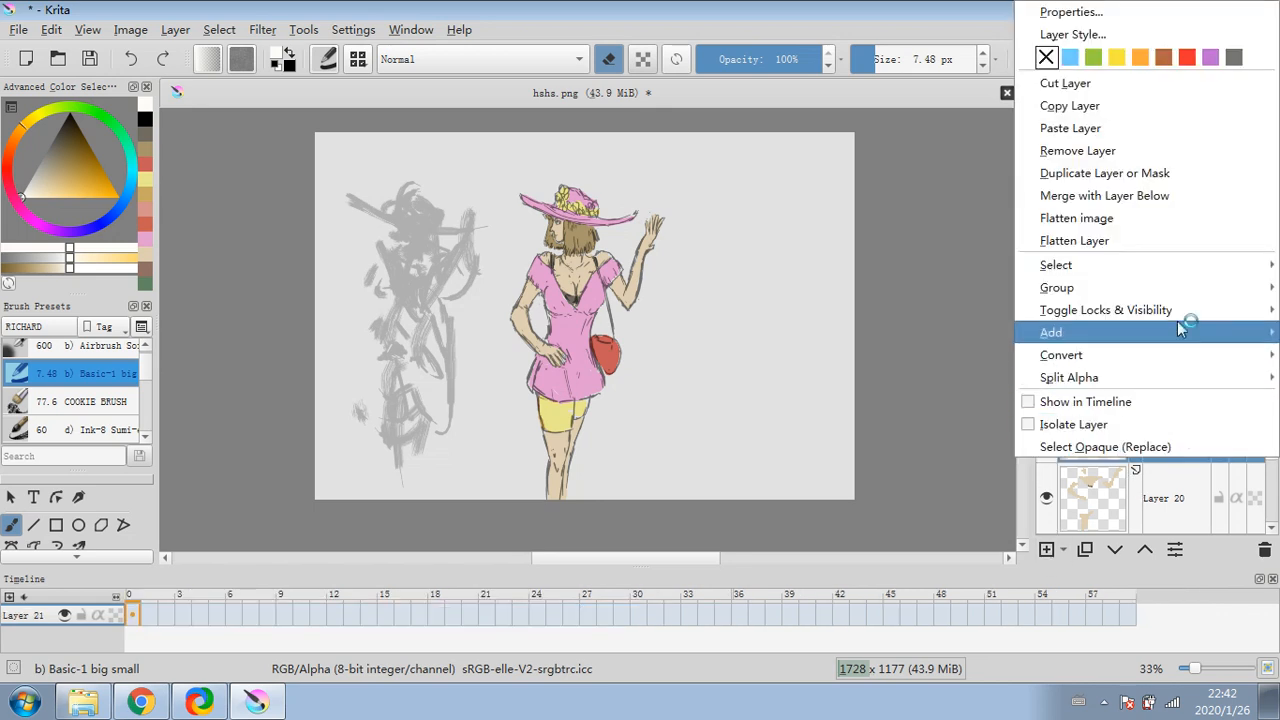
left_click(1211, 216)
right_click(1163, 418)
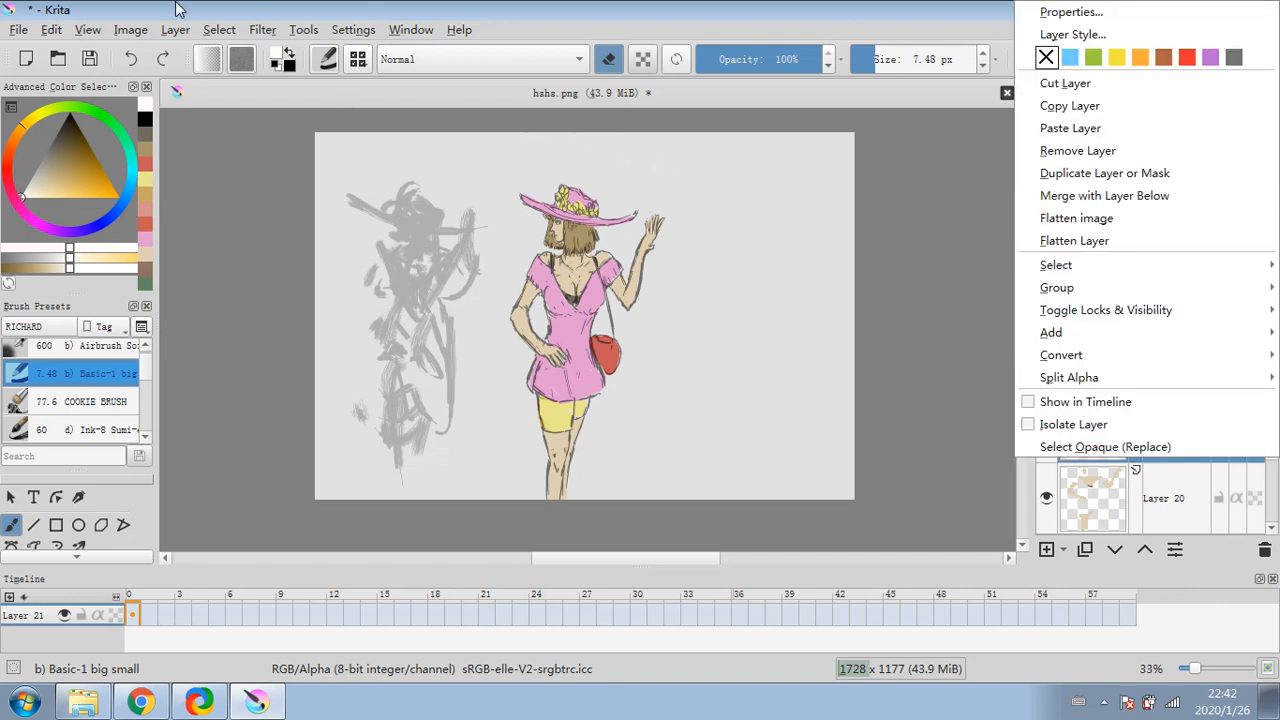
left_click(114, 38)
key("ctrl+z")
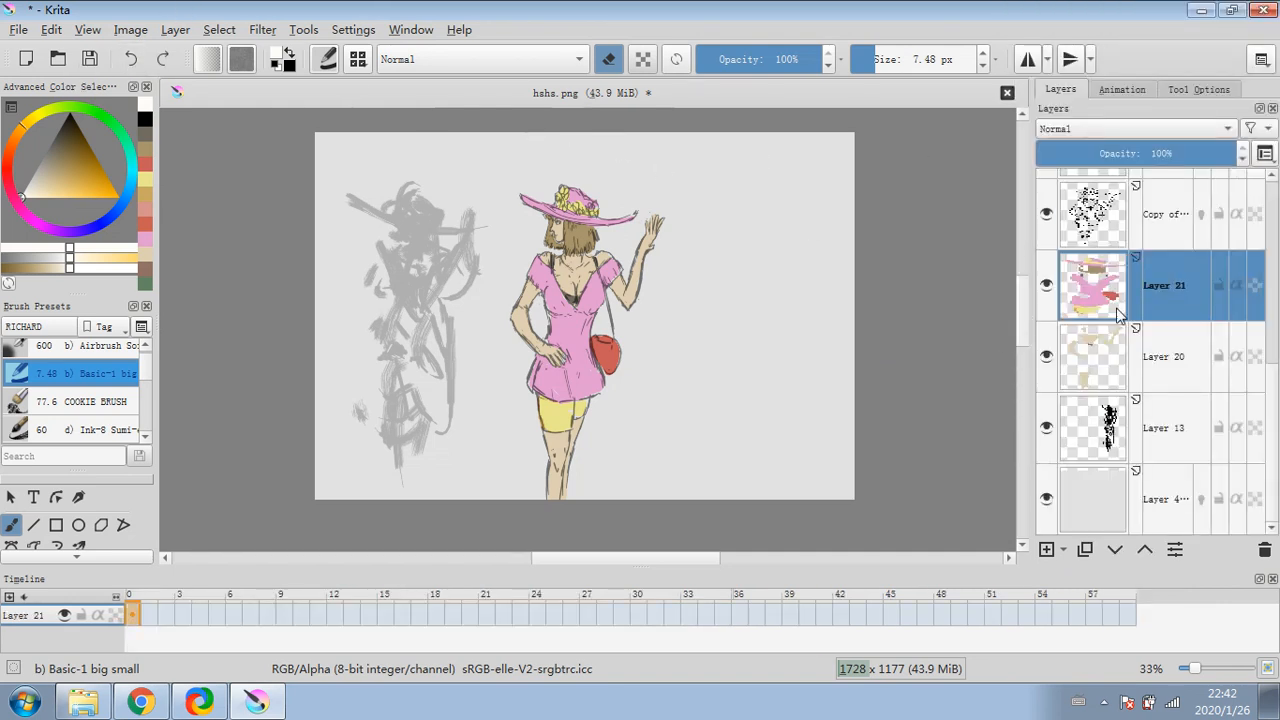
- Merge Layer 21 with the layer below and duplicate the merged colour layer
right_click(1144, 322)
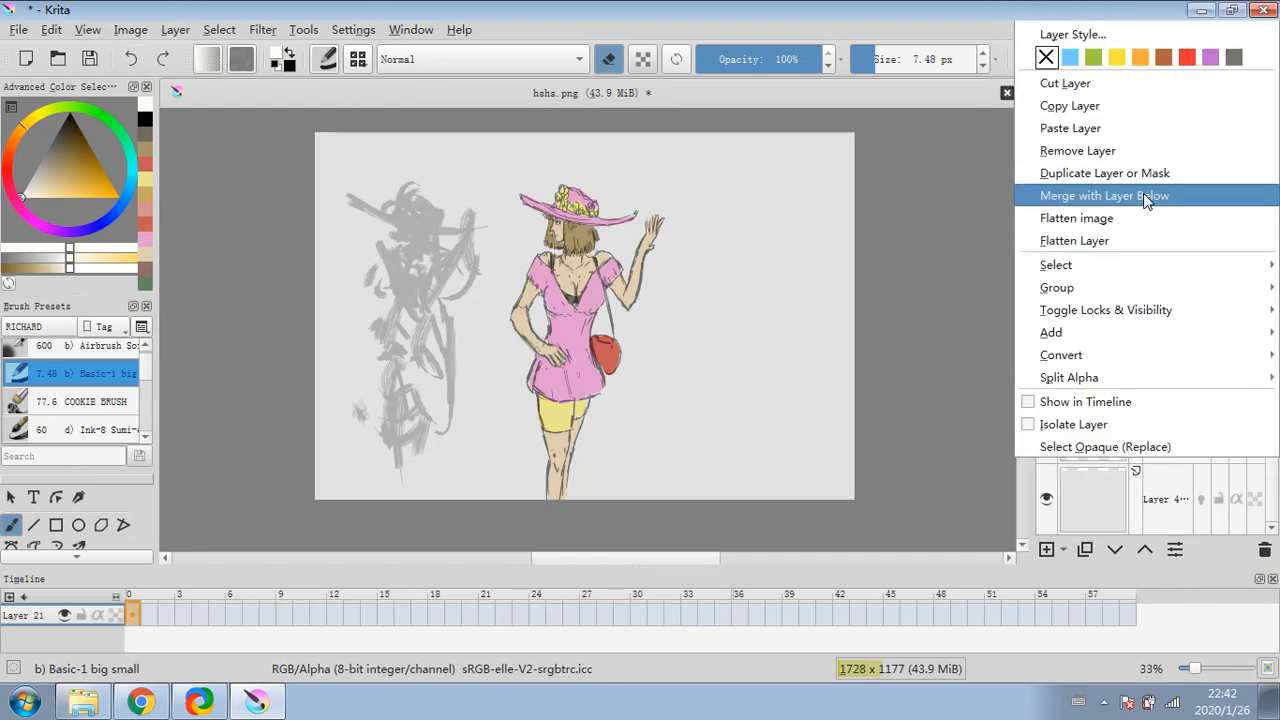
left_click(1148, 197)
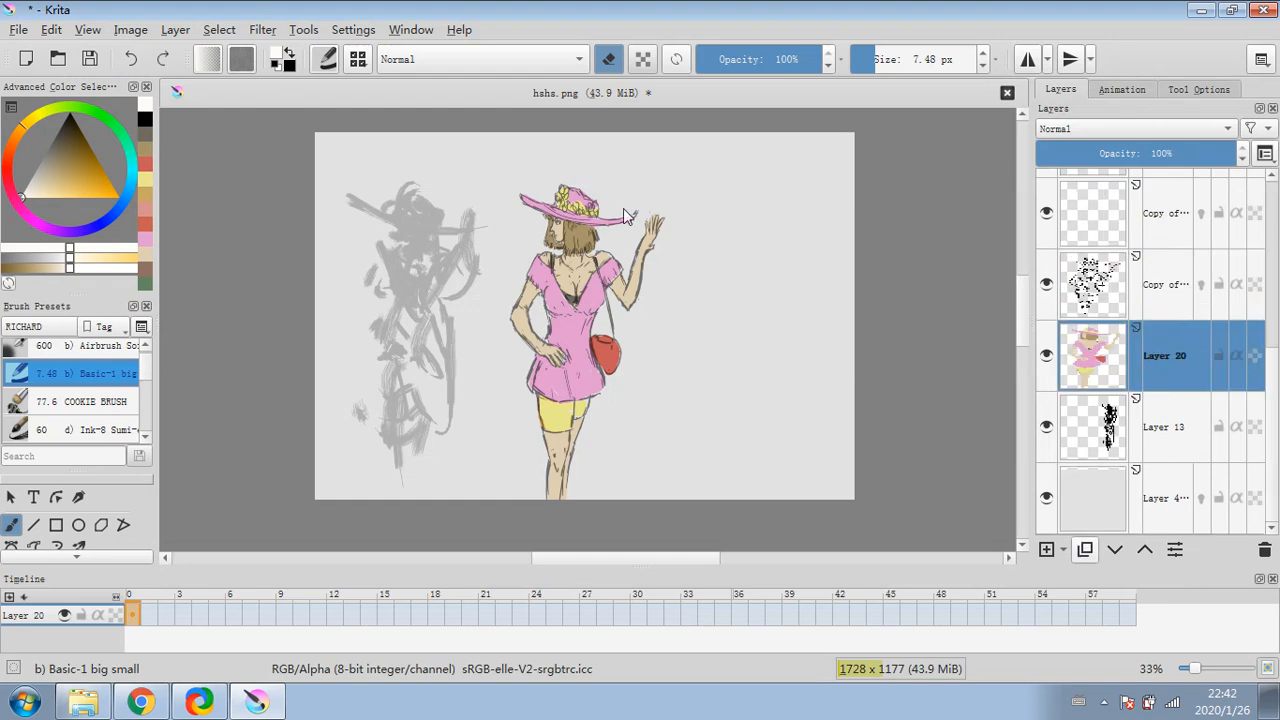
left_click(1086, 549)
- Try darkening the duplicated colour layer with a Levels filter, lowering the output white level to about 210
left_click(219, 29)
left_click(262, 29)
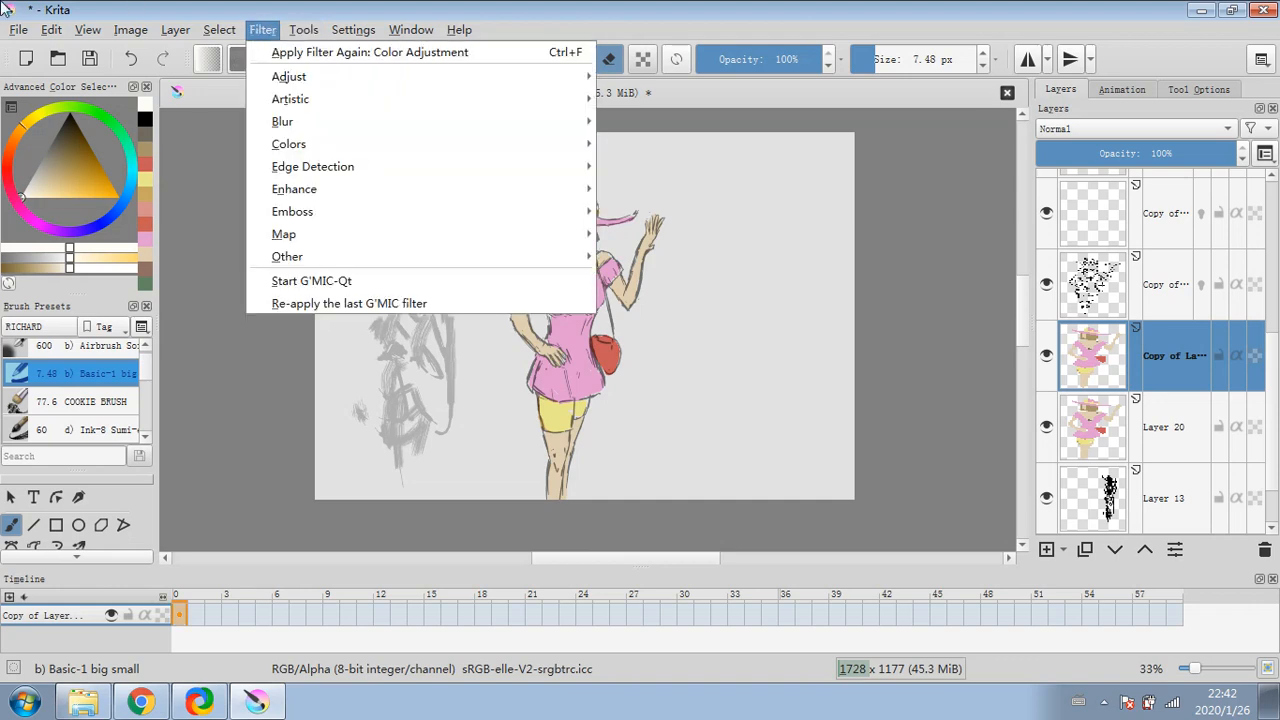
mouse_move(285, 78)
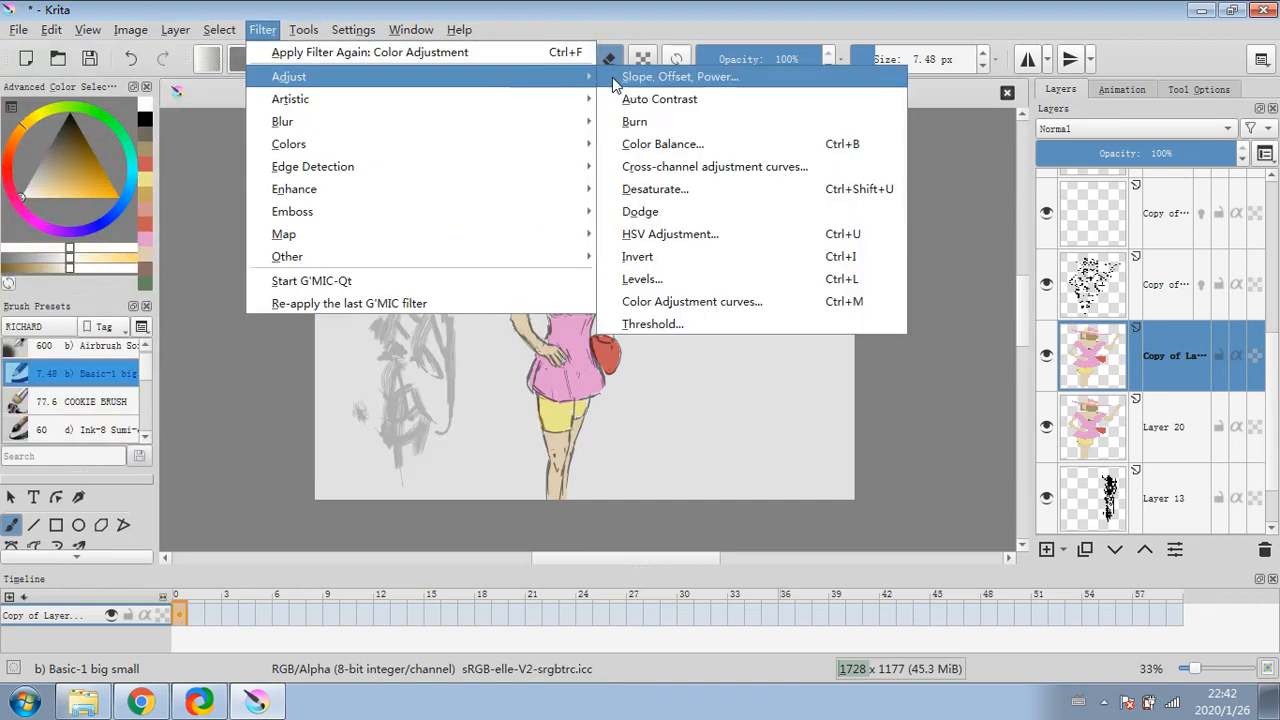
left_click(678, 279)
left_click_drag(1211, 472, 1157, 471)
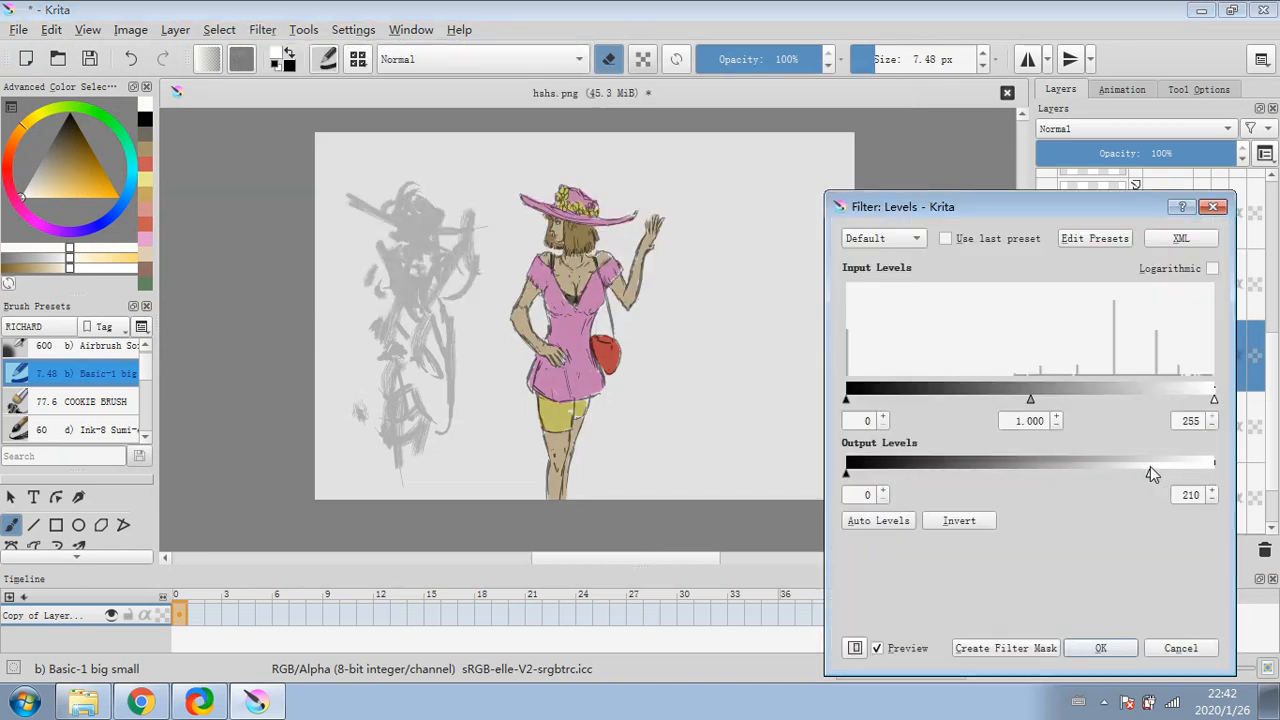
left_click_drag(1148, 466, 1153, 471)
left_click(1186, 648)
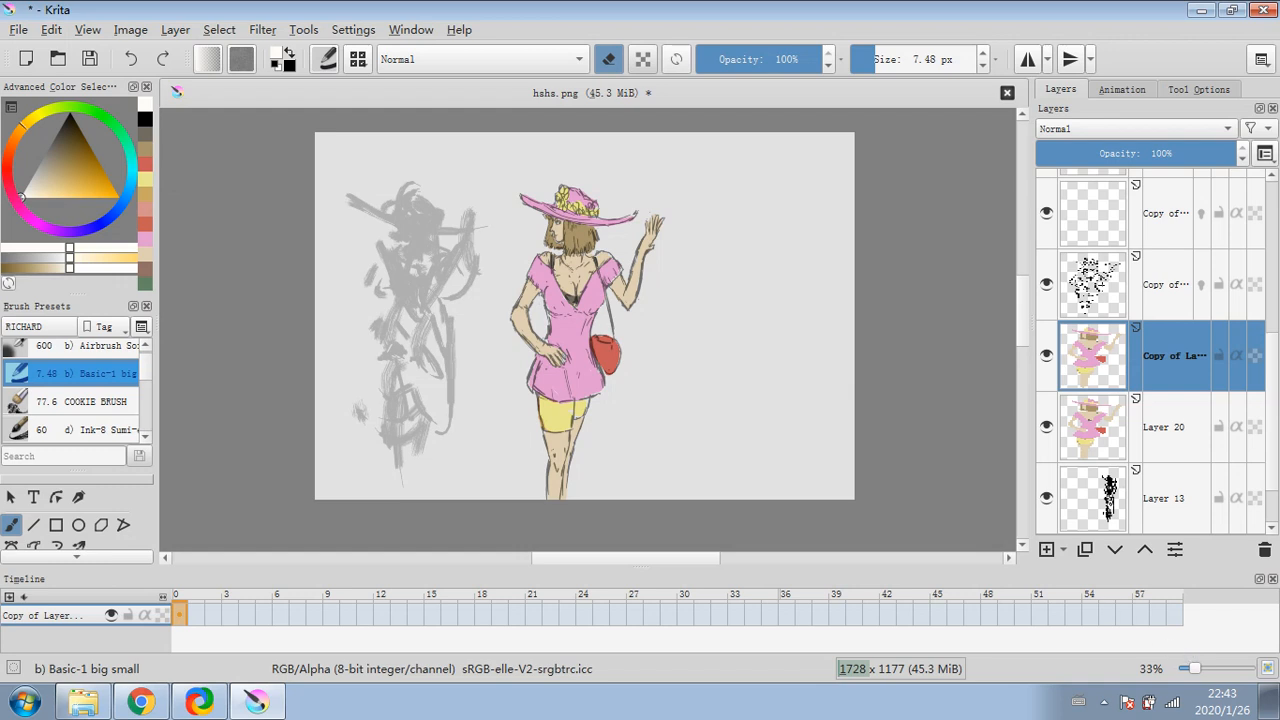
- Add a new paint layer directly above the grey background layer, Layer 4
scroll(829, 427, "up", 1)
scroll(1196, 512, "down", 1)
left_click(1167, 495)
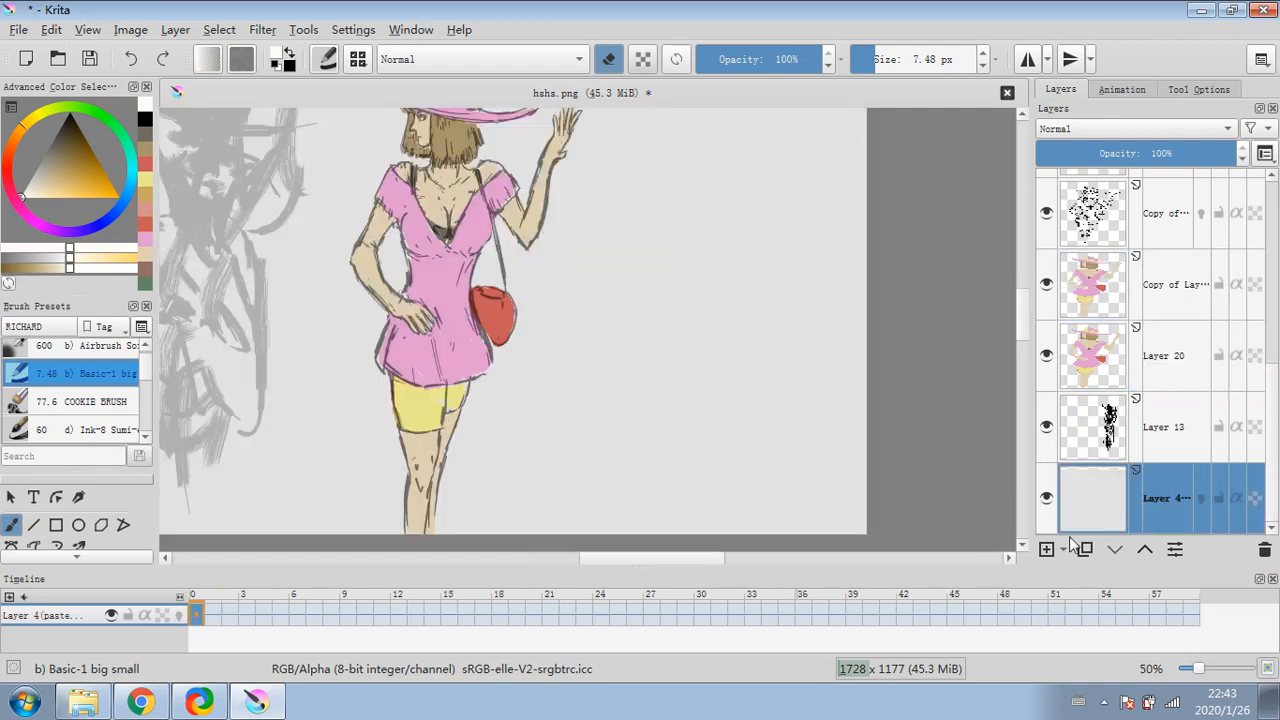
left_click(1046, 549)
- Paint the background around the figure light blue on Layer 22 using a 451.07 px brush
left_click_drag(55, 152, 51, 176)
left_click(131, 194)
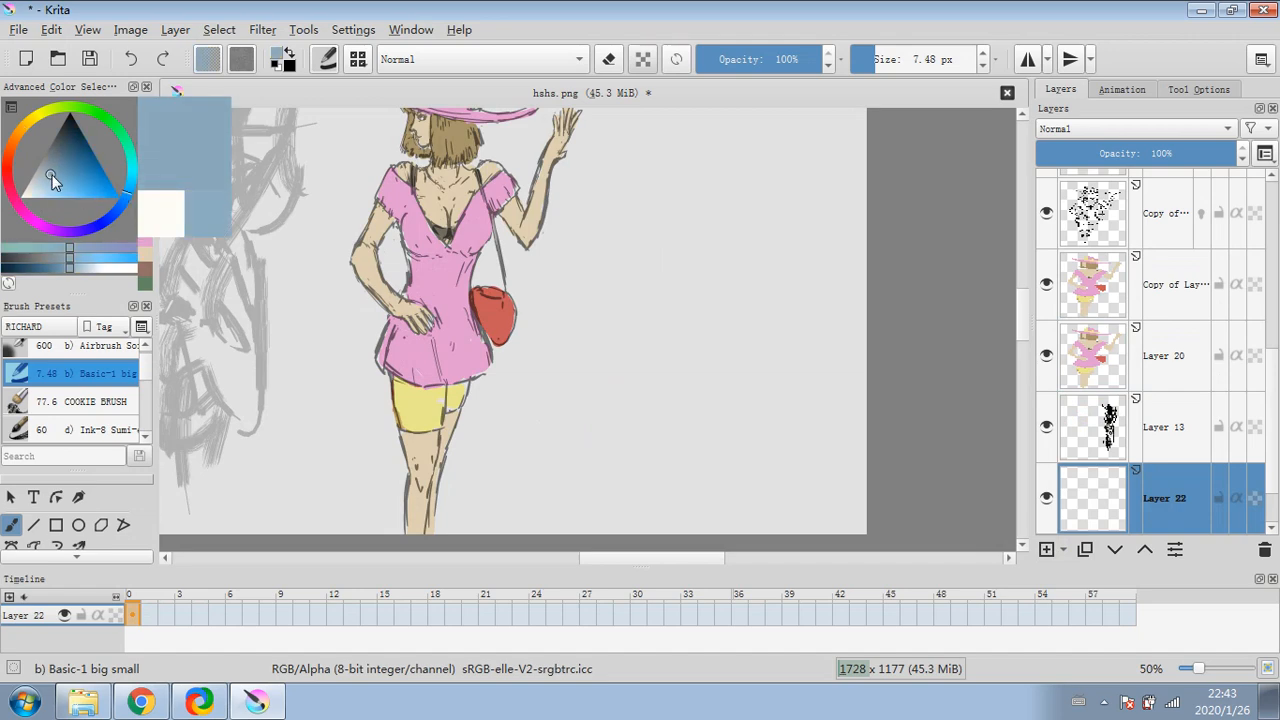
left_click(51, 187)
left_click_drag(886, 60, 946, 60)
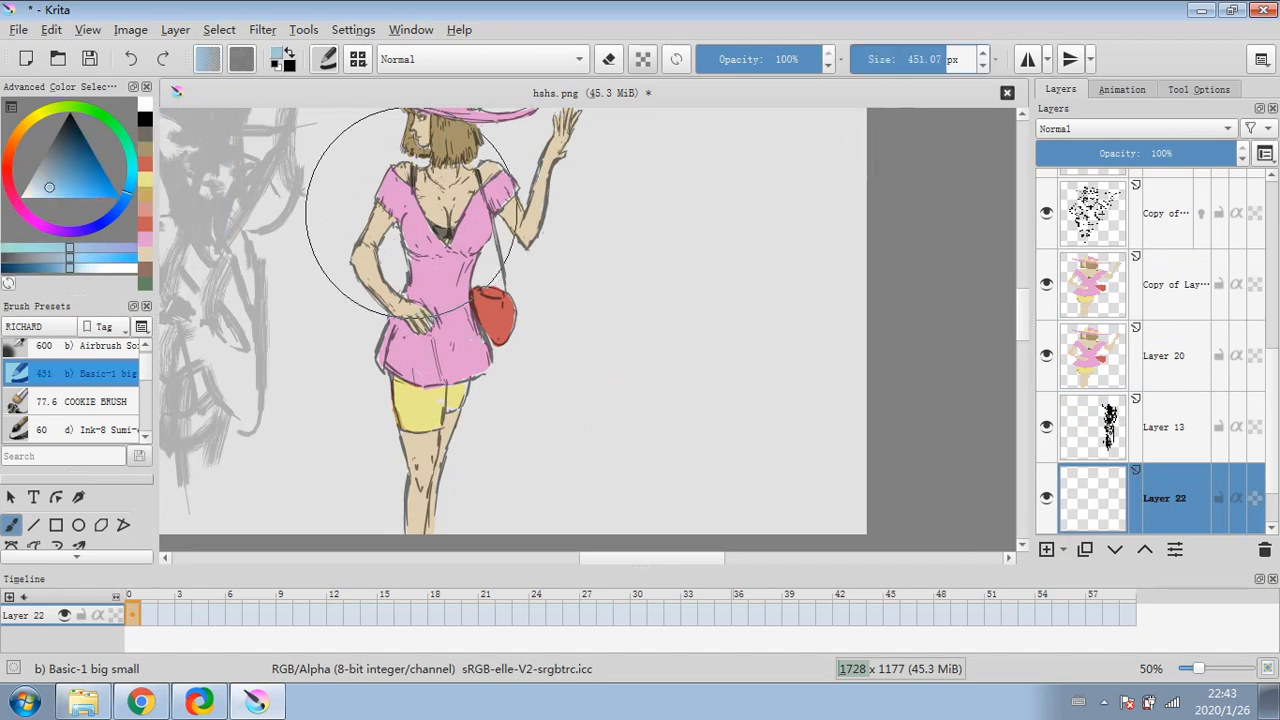
scroll(421, 242, "up", 1)
scroll(433, 204, "down", 3)
mouse_move(436, 182)
left_mouse_down()
mouse_move(329, 157)
mouse_move(500, 150)
mouse_move(250, 262)
mouse_move(560, 250)
left_mouse_up()
mouse_move(370, 370)
left_mouse_down()
mouse_move(674, 320)
mouse_move(563, 400)
mouse_move(669, 163)
mouse_move(544, 196)
mouse_move(620, 150)
left_mouse_up()
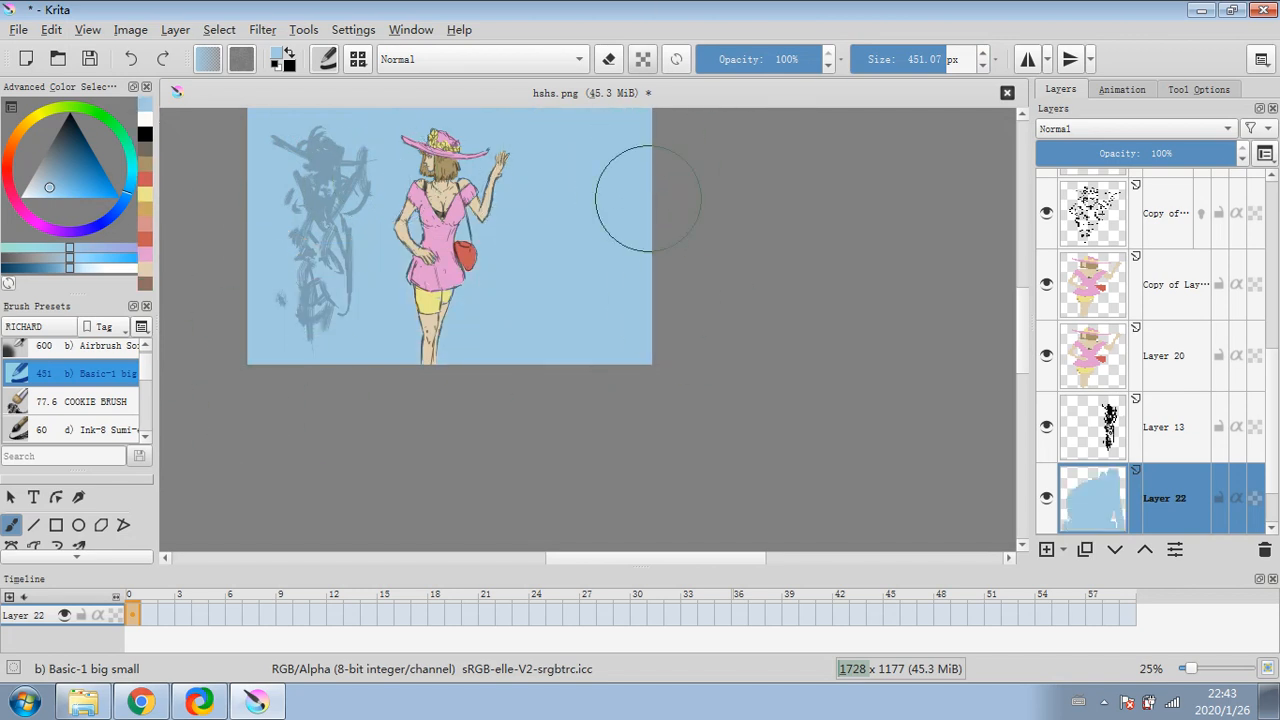
scroll(600, 190, "up", 2)
left_click_drag(620, 376, 717, 356)
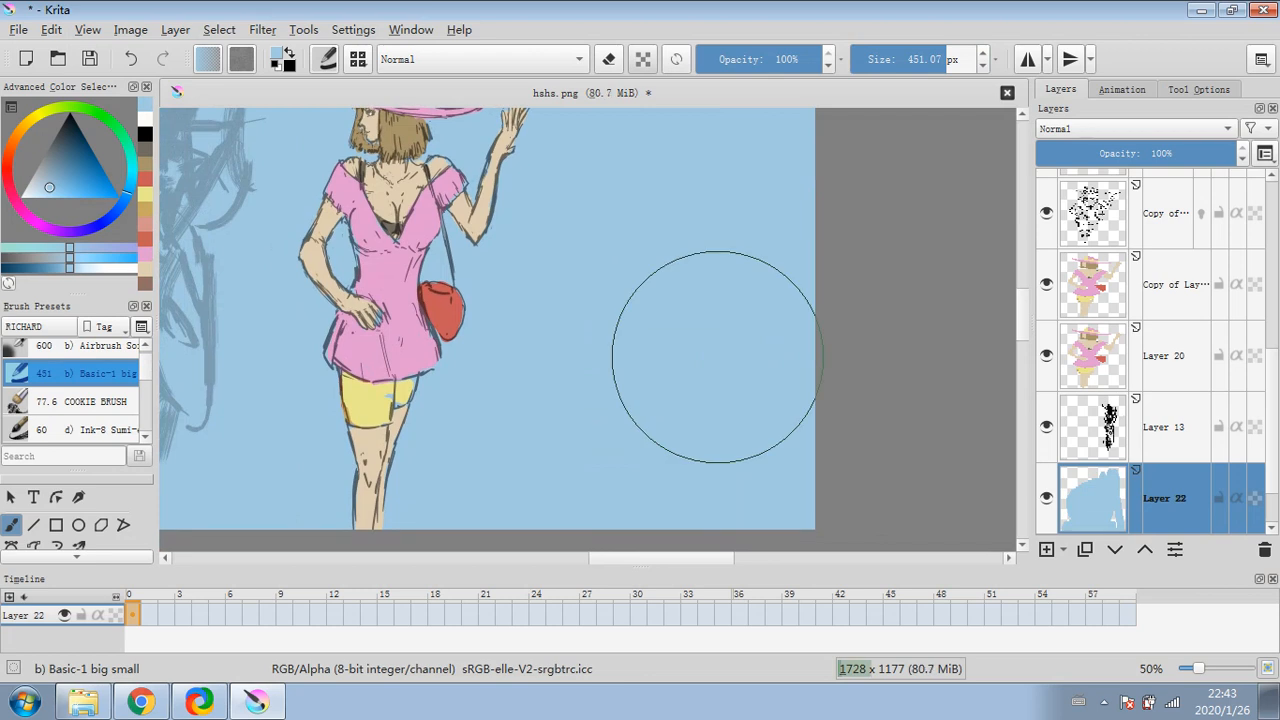
- Delete Layer 20 and make its duplicate the active layer
left_click(1166, 360)
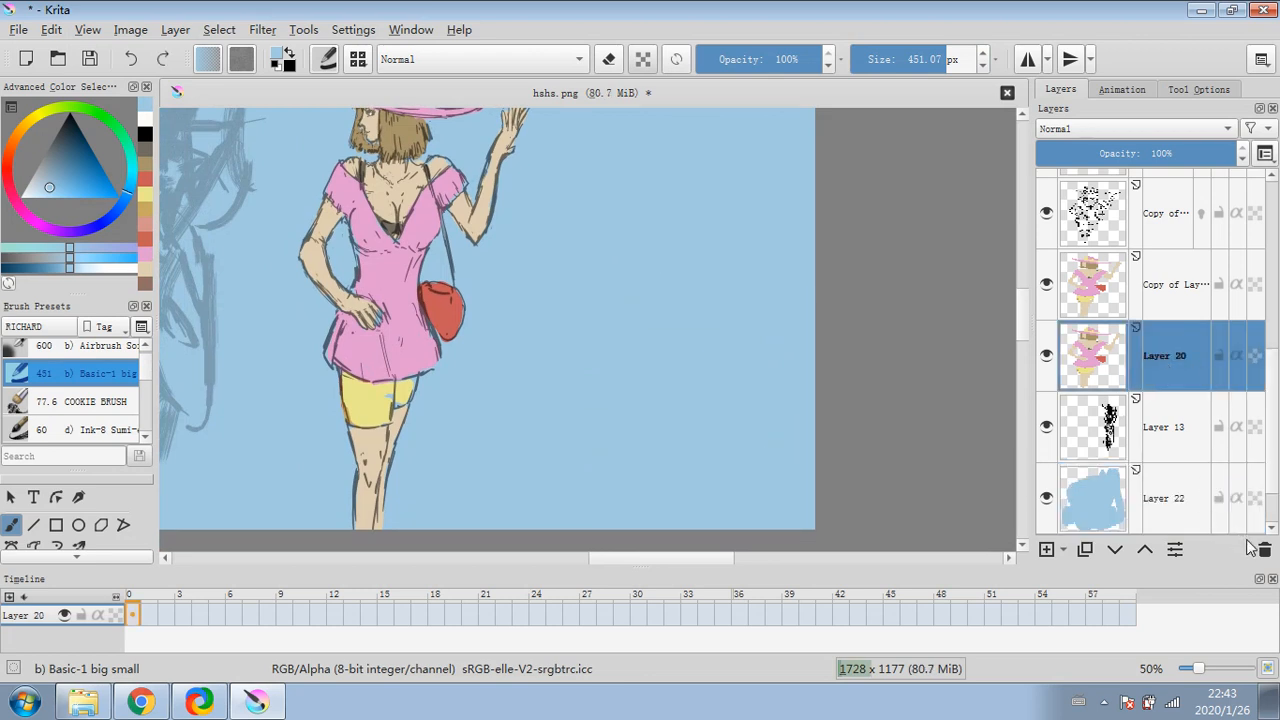
left_click(1264, 549)
left_click(1160, 308)
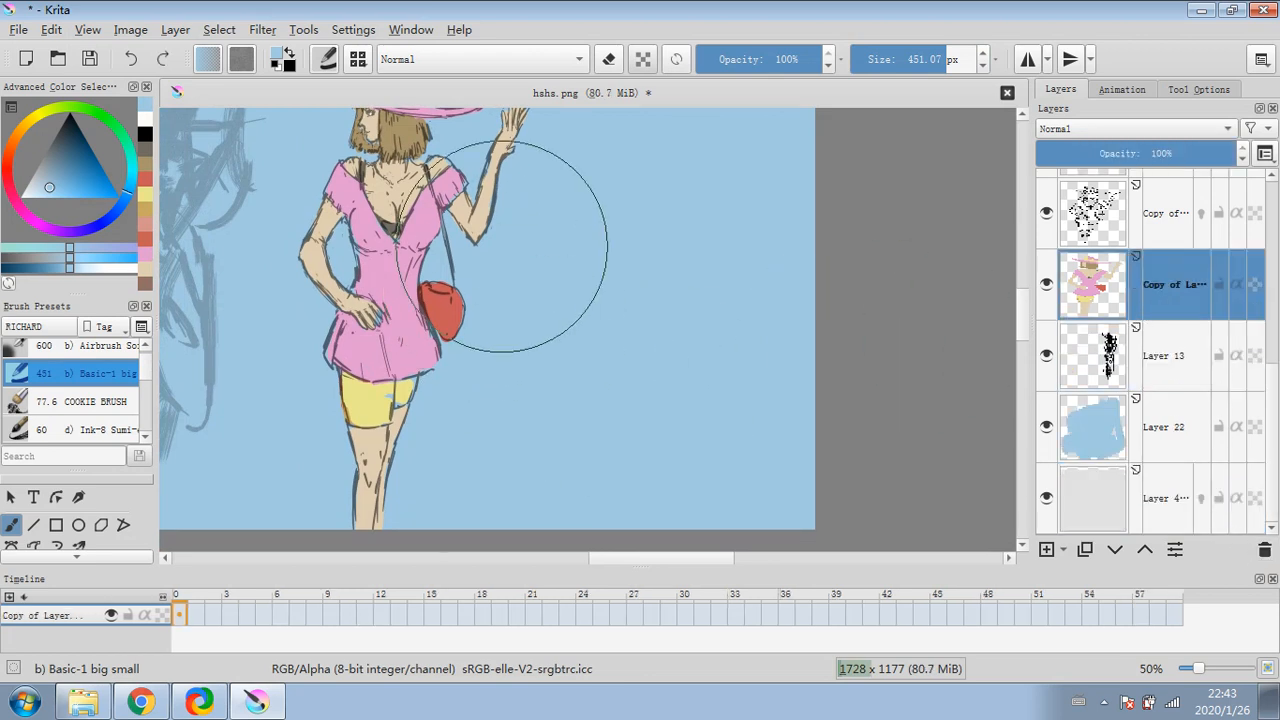
- Touch up the dress's waist with its own sampled pink using a 33.80 px brush
left_click(934, 62)
left_click(418, 276, "ctrl")
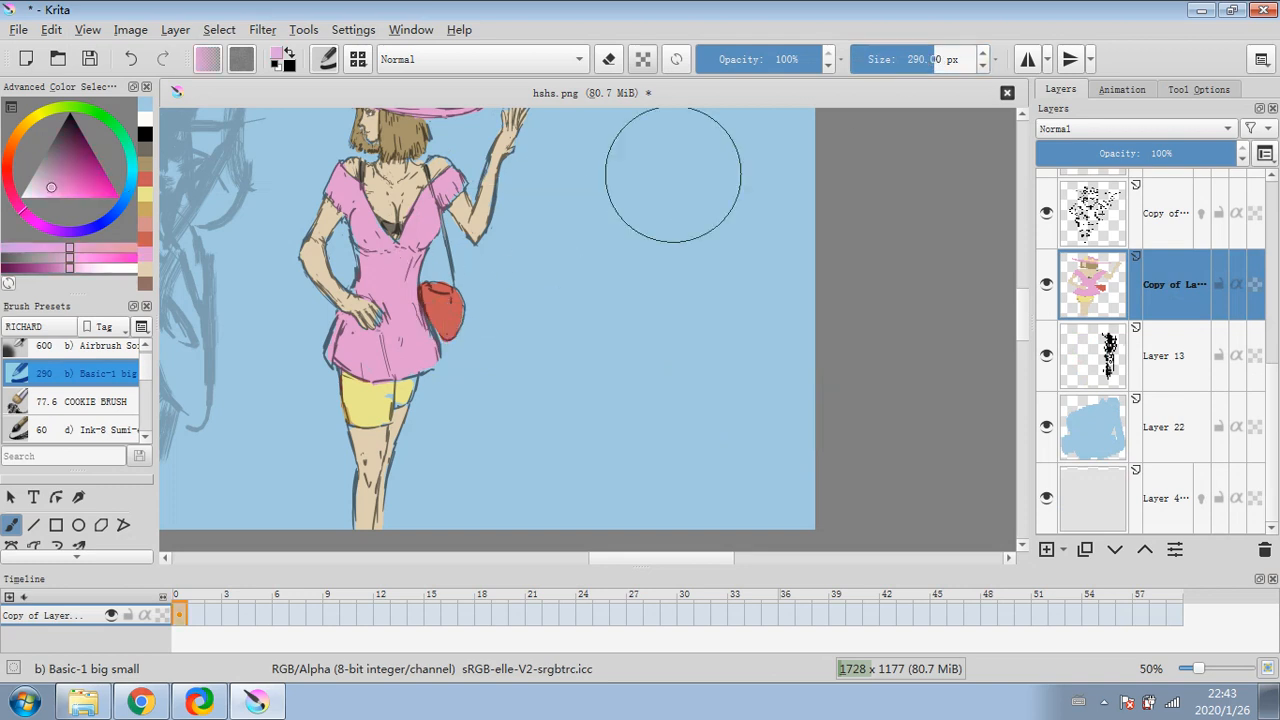
left_click_drag(930, 59, 890, 61)
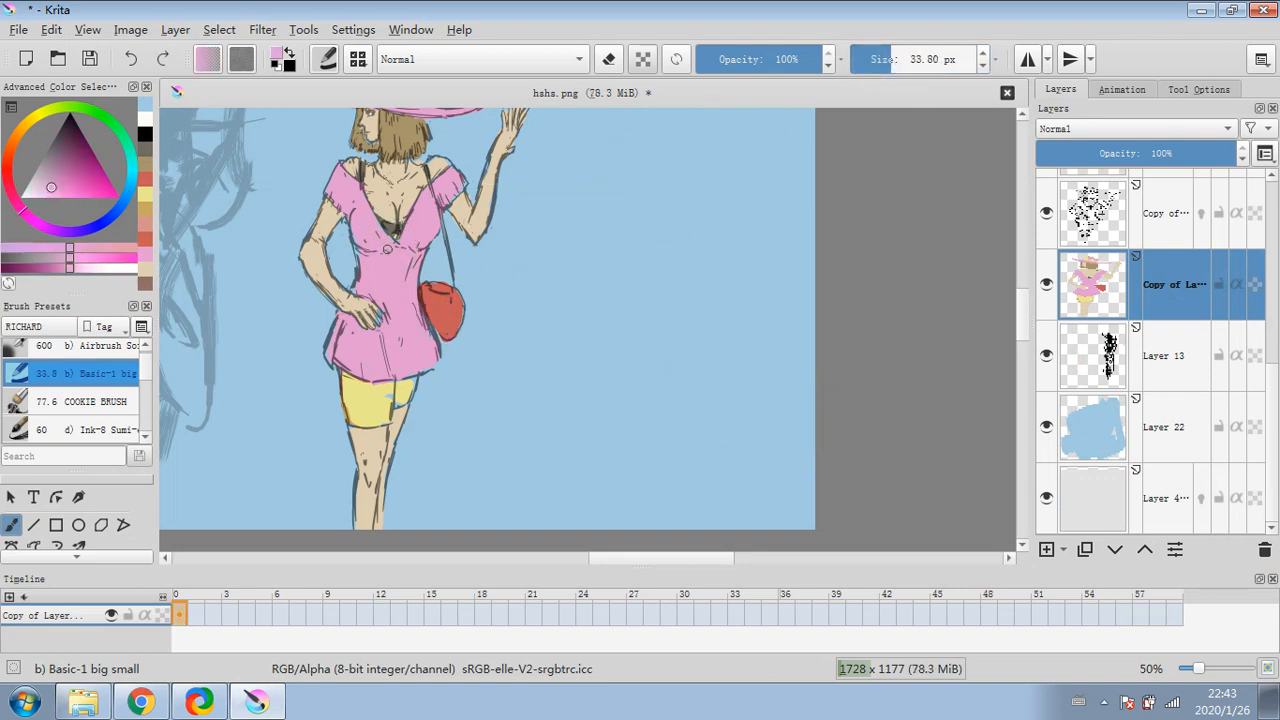
left_click_drag(360, 262, 364, 276)
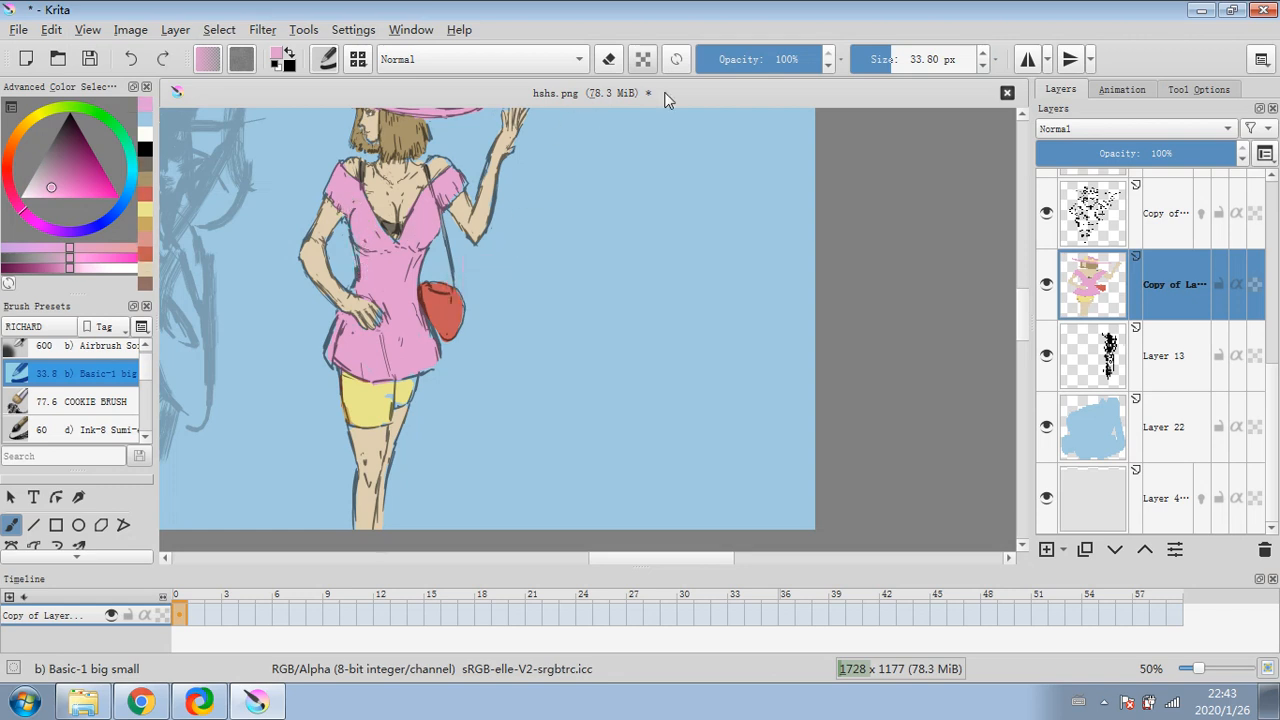
- Fill the gap in the yellow shorts with their sampled yellow using a 9.34 px brush
left_click(867, 62)
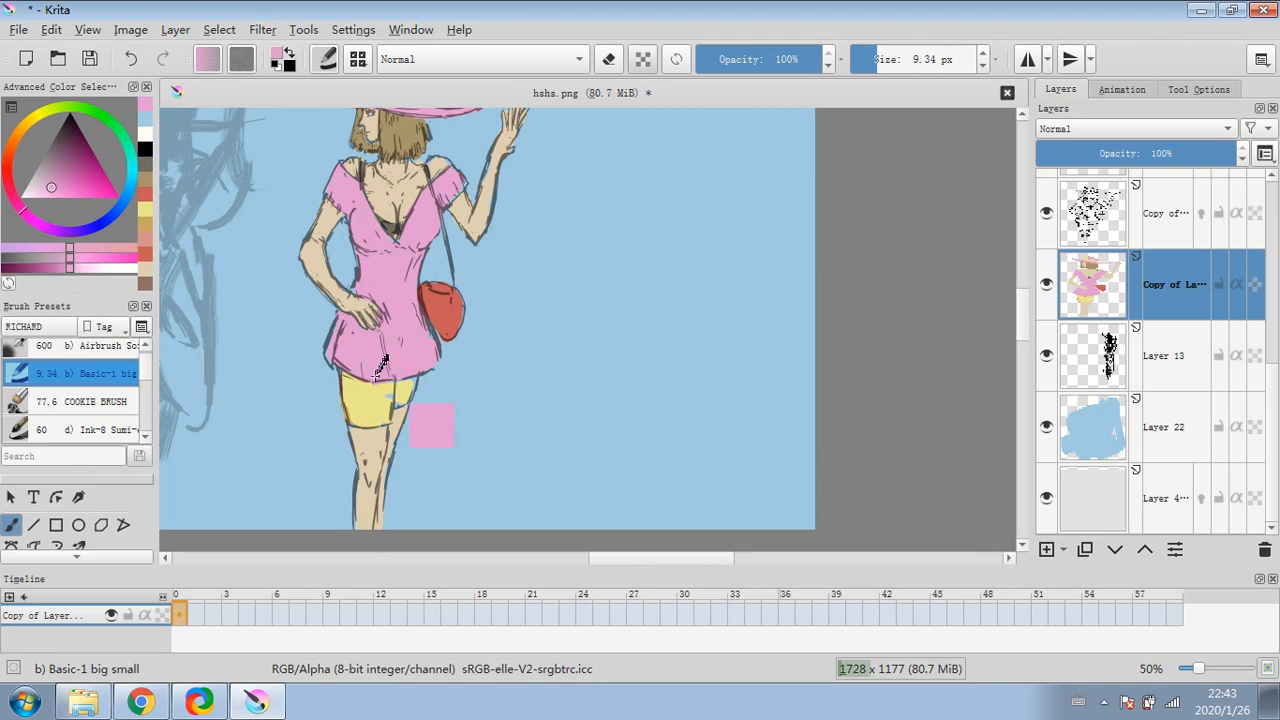
left_click(387, 403, "ctrl")
left_click_drag(390, 392, 401, 400)
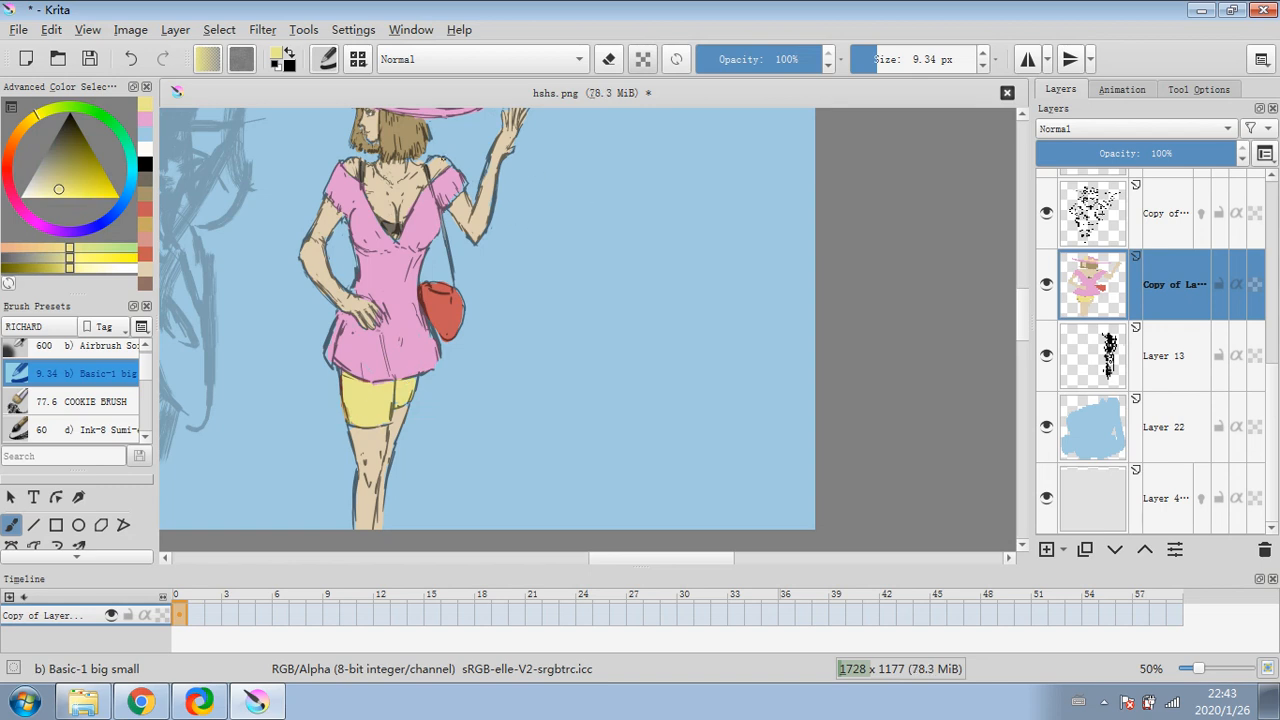
- Touch up the shoulder beside the hair with sampled skin colour, and sample the hair's brown
left_click(430, 160, "ctrl")
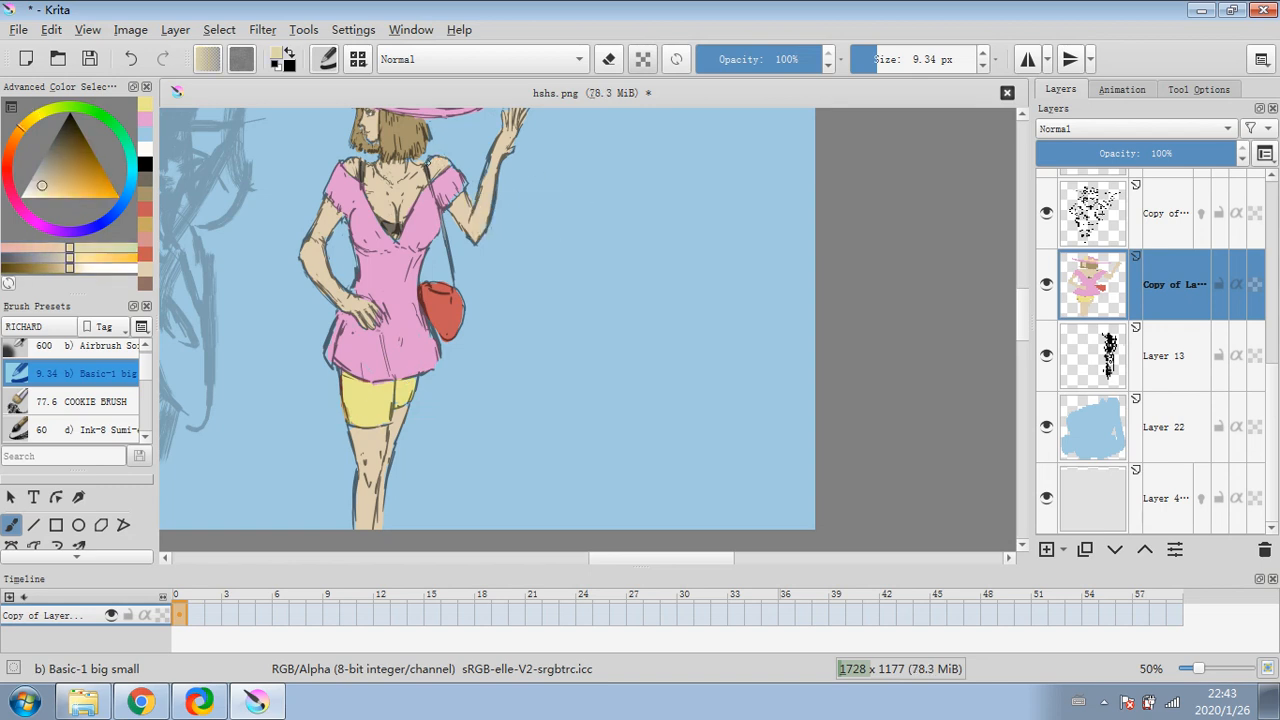
left_click(428, 162)
left_click(418, 156, "ctrl")
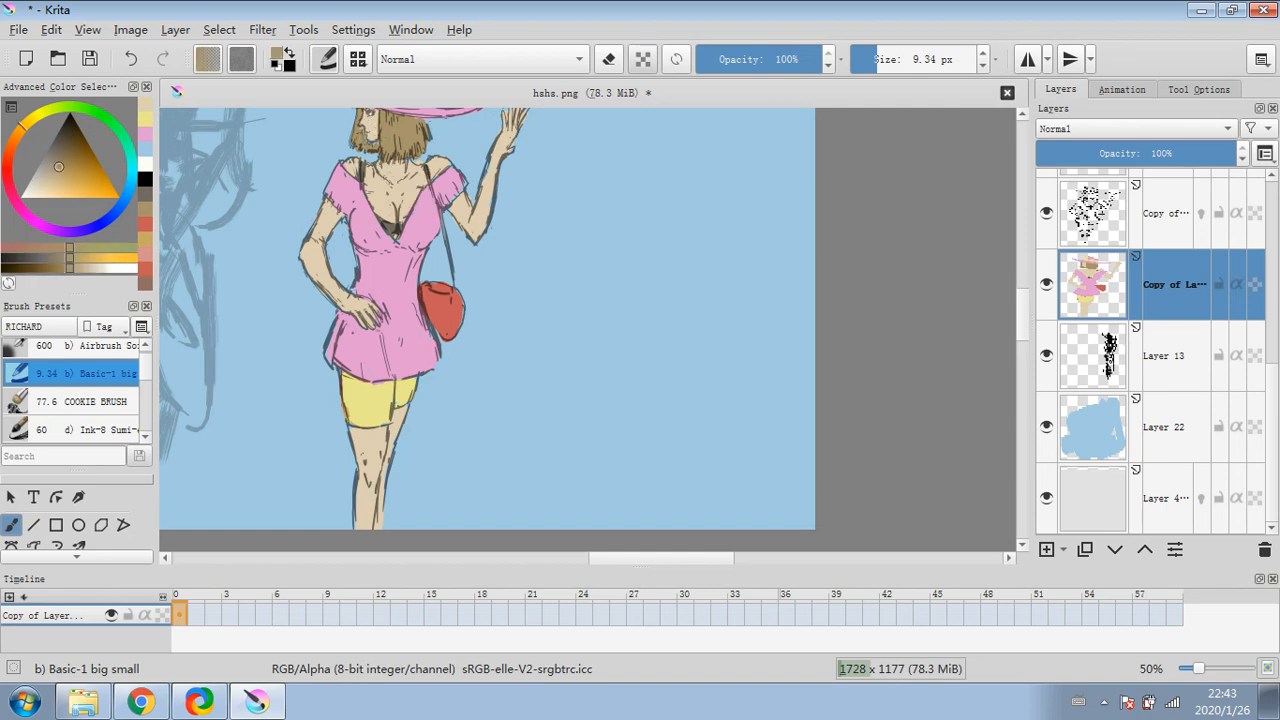
- Try a stroke in a sampled dark brown along the raised arm and undo it
left_click(496, 166, "ctrl")
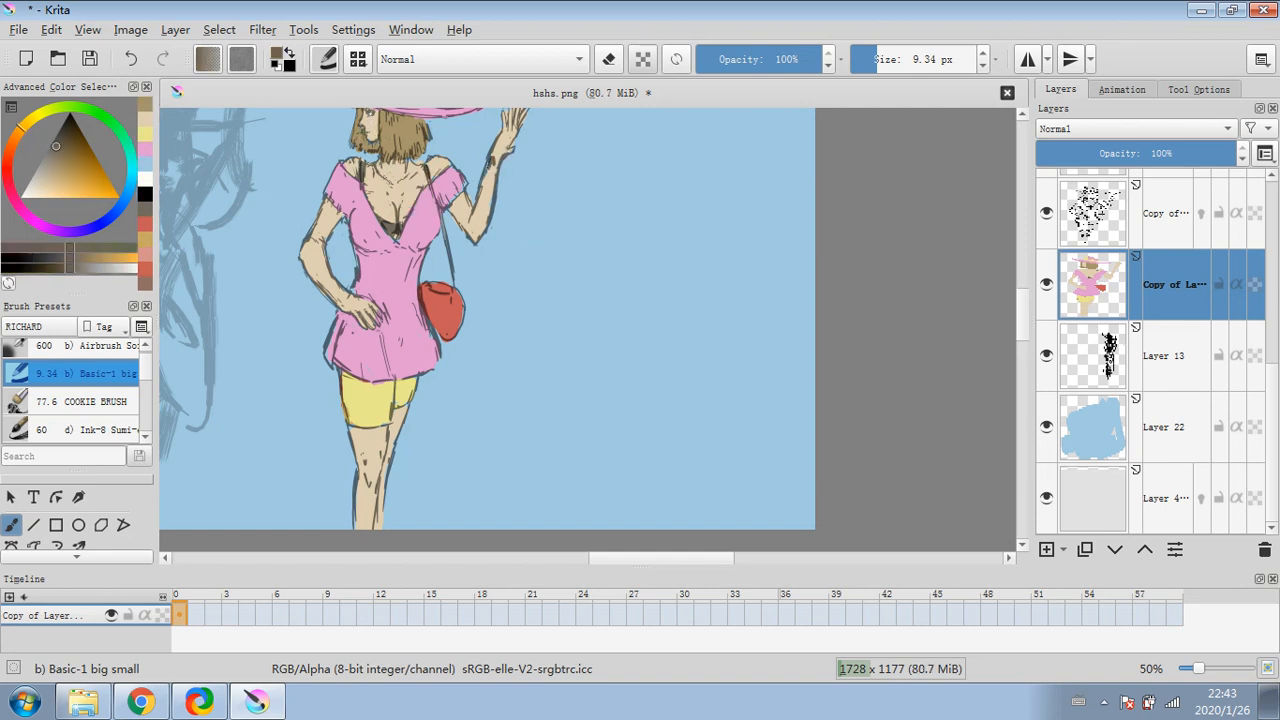
left_click_drag(491, 156, 481, 206)
key("ctrl+z")
- Touch up small gaps around the sleeve, neckline and upper leg with sampled skin colour and dress pink
left_click(489, 192, "ctrl")
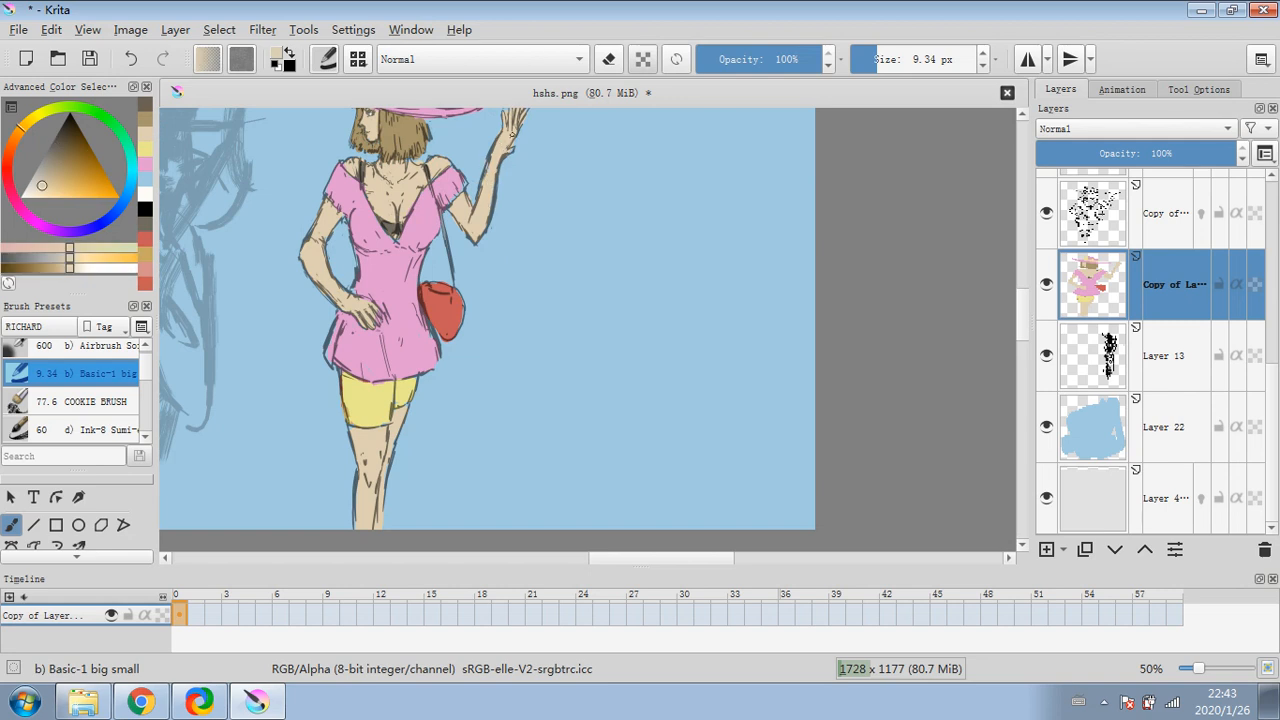
left_click(461, 181)
left_click(458, 176, "ctrl")
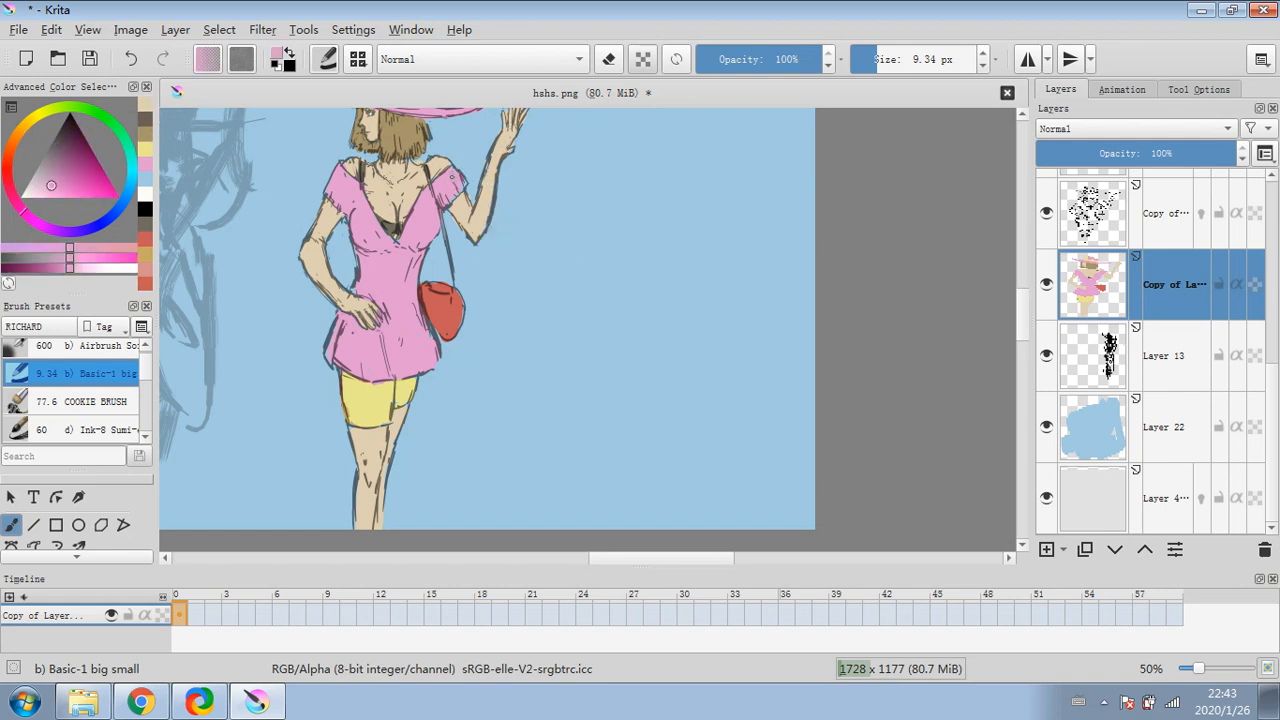
left_click(412, 187)
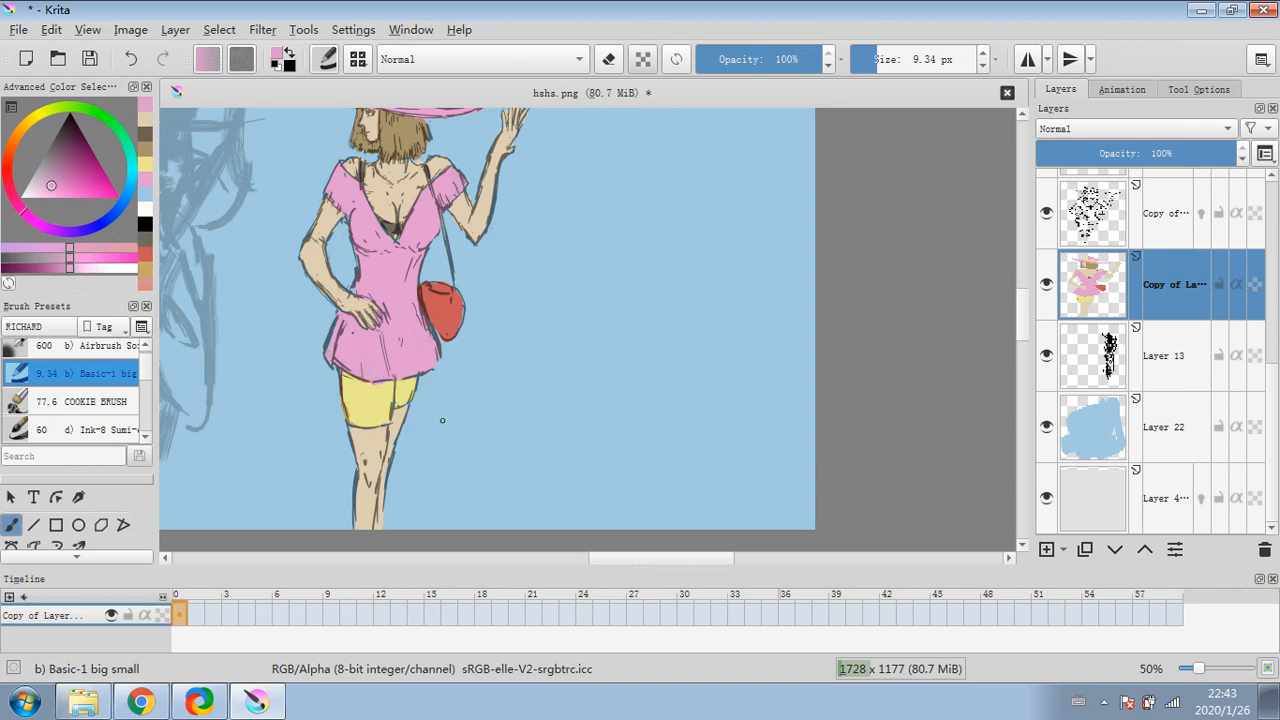
left_click(370, 400, "ctrl")
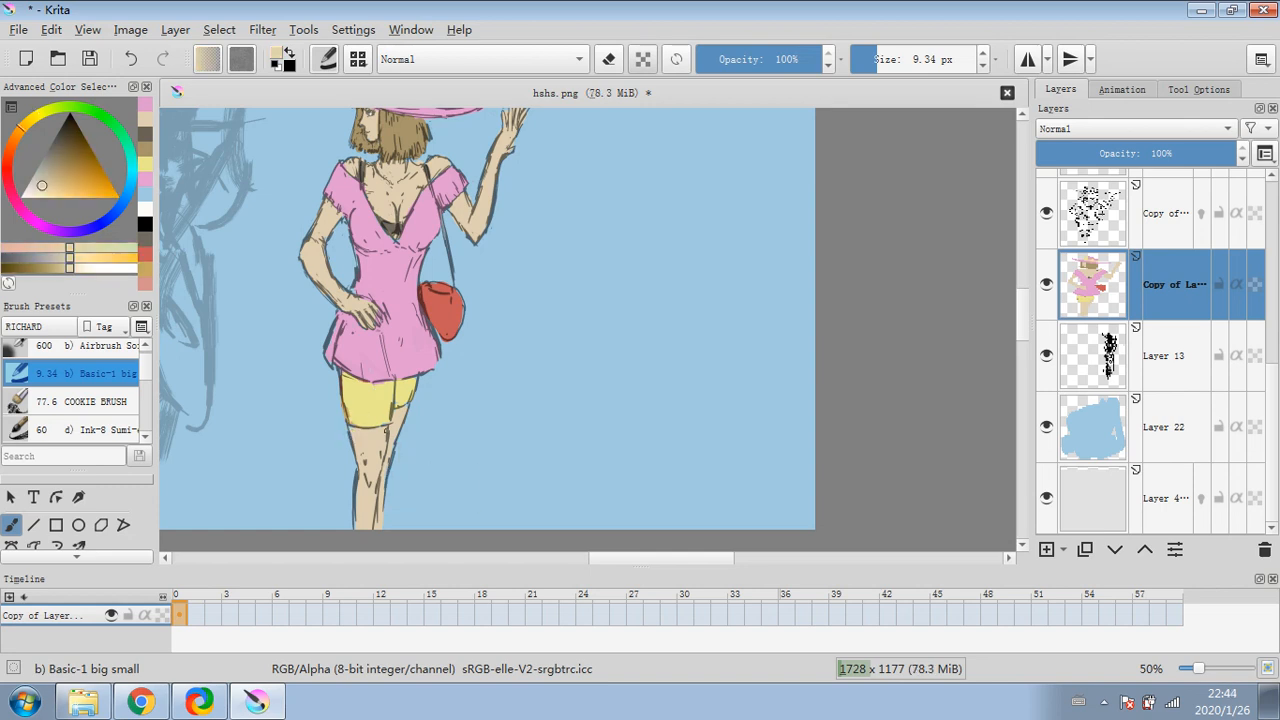
left_click(391, 422)
- Sample pink from the hat, and switch to erasing on the line art layer above the coloured figure
left_click_drag(1019, 316, 1019, 300)
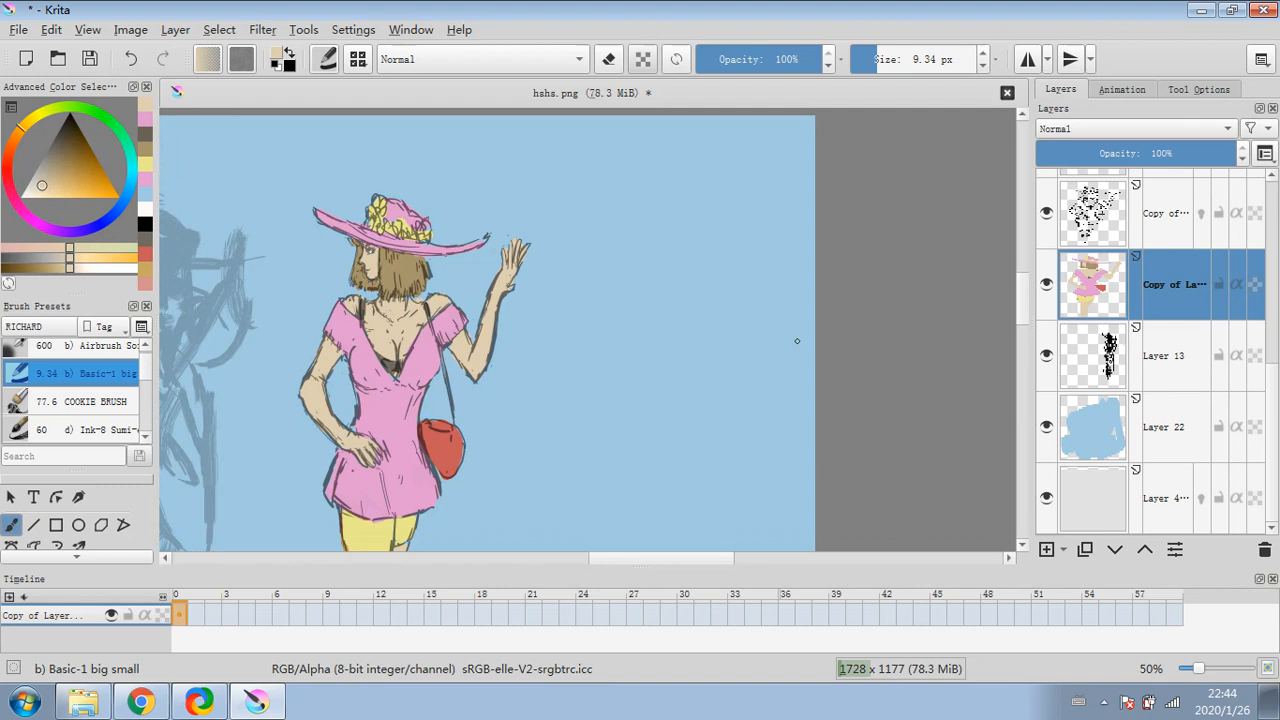
left_click(376, 240, "ctrl")
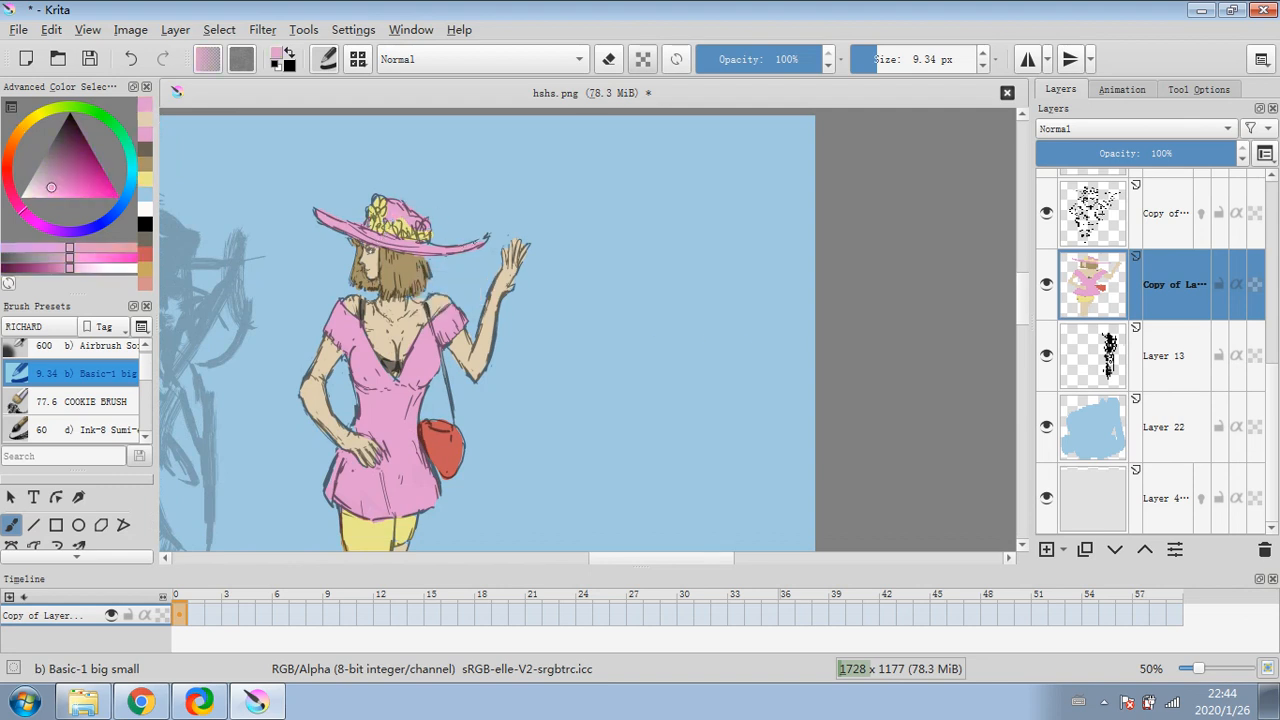
left_click(1168, 213)
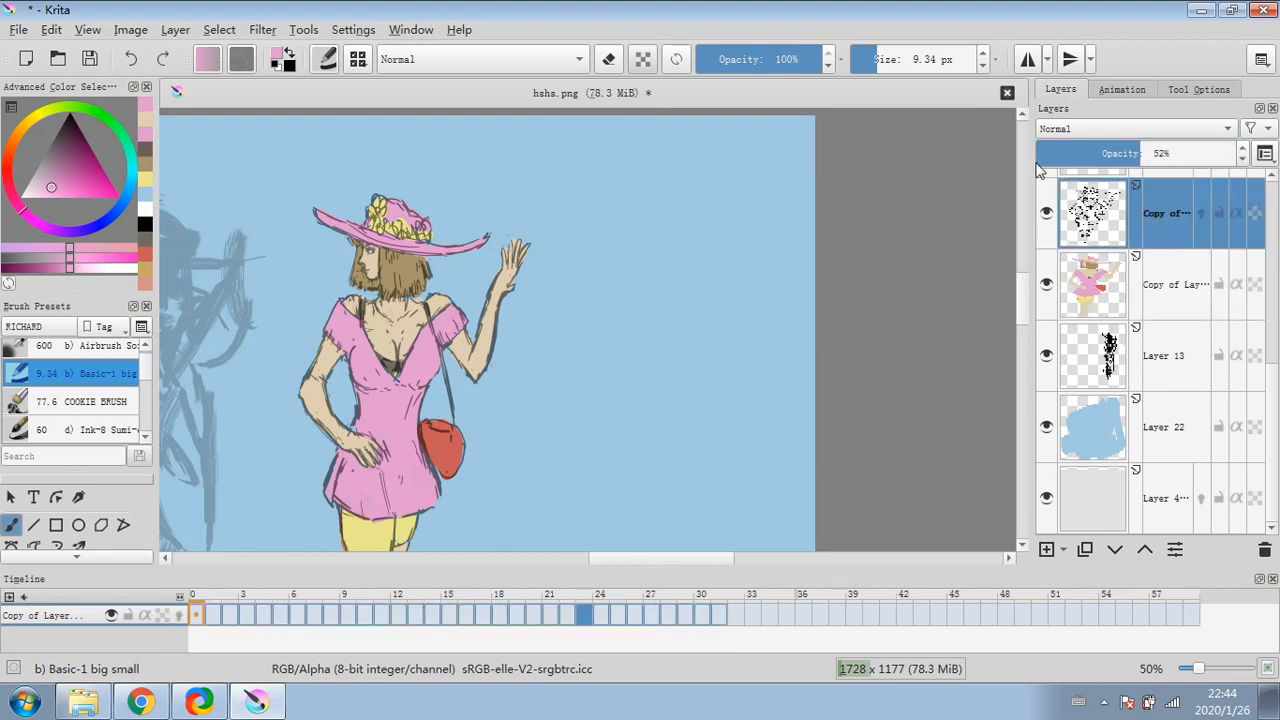
left_click(608, 59)
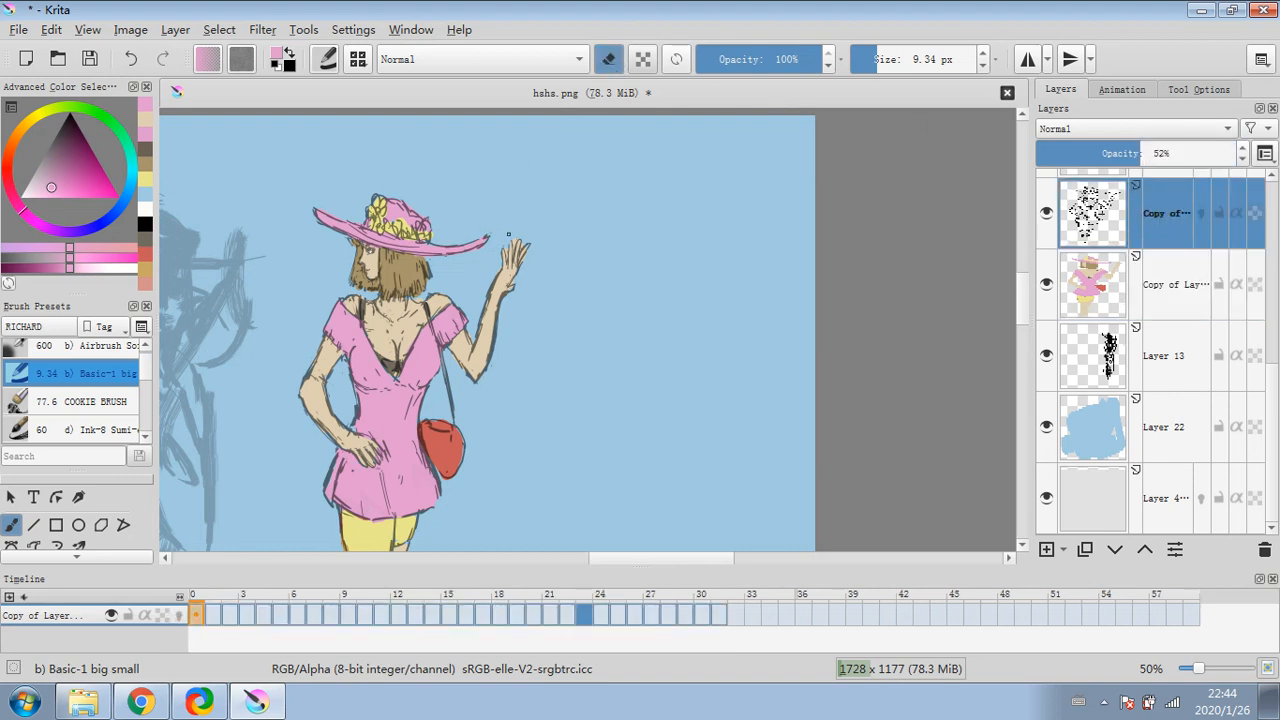
scroll(1018, 330, "down", 3)
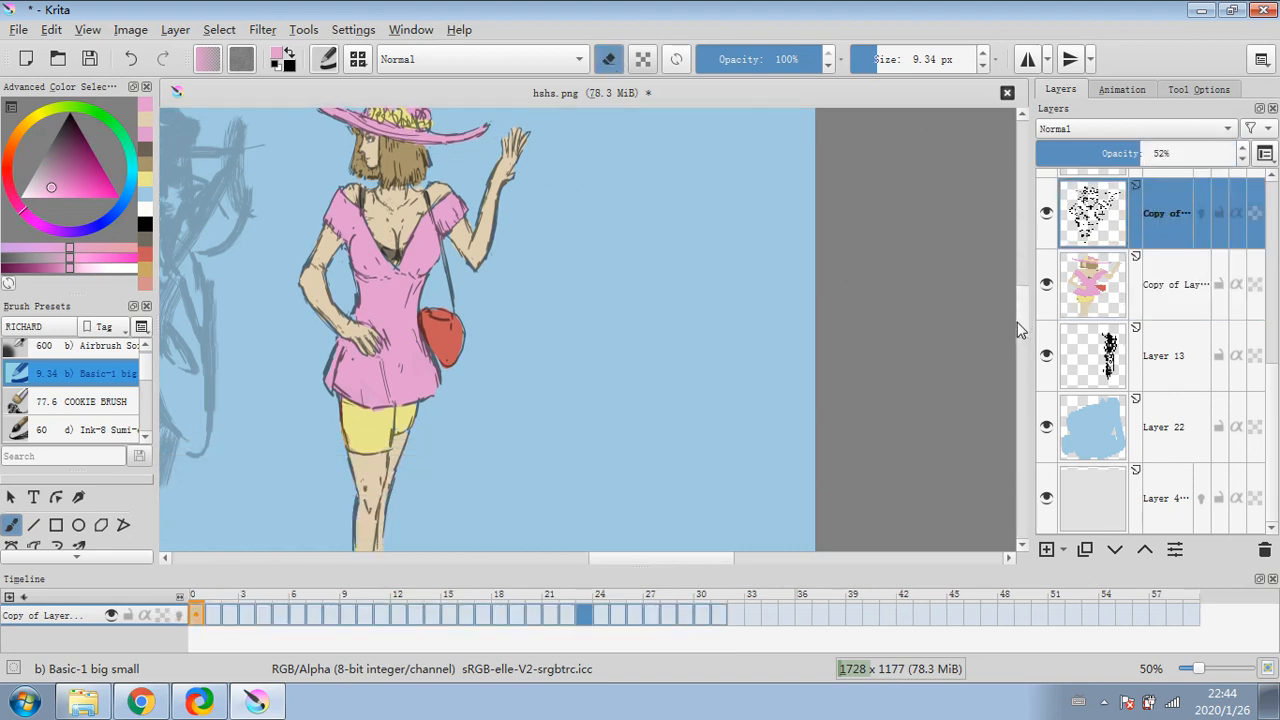
- Return to painting on the coloured figure layer with skin colour sampled from the leg beside the yellow shorts
left_click_drag(1018, 330, 1018, 328)
left_click(396, 449, "ctrl")
key("e")
left_click(1147, 315)
left_click(1154, 360)
left_click(1166, 300)
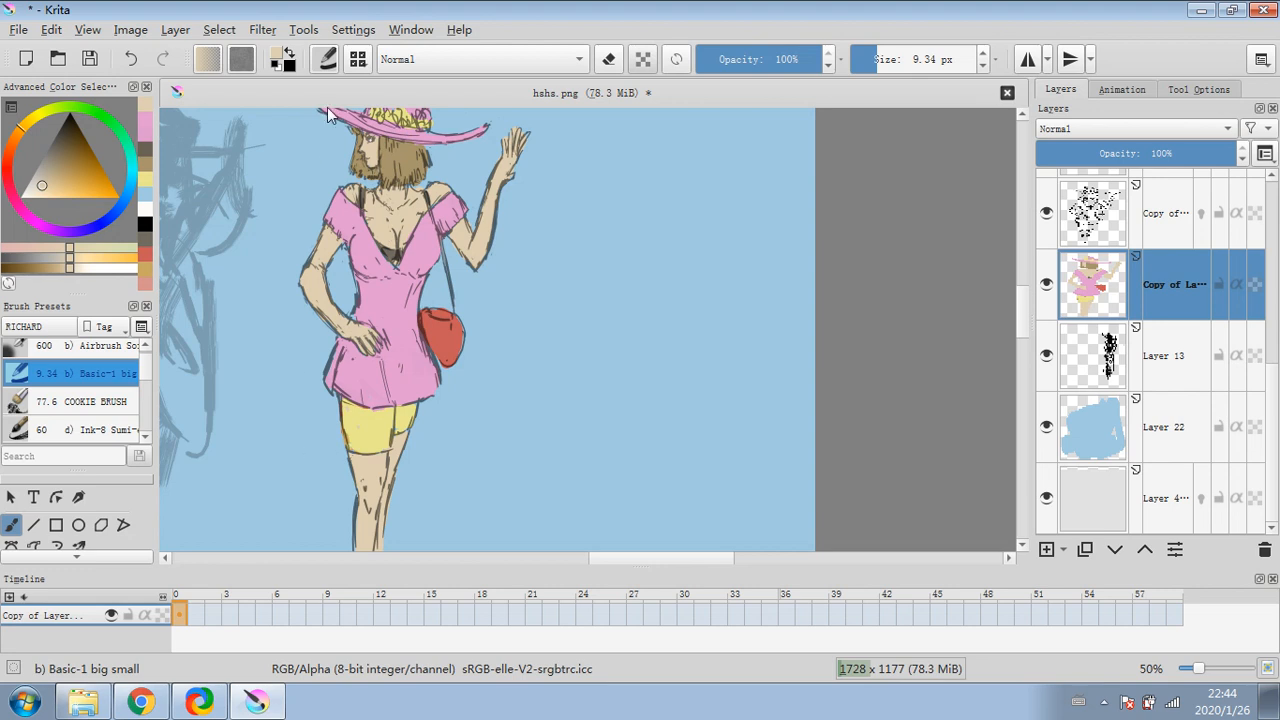
- Duplicate the coloured figure layer and darken the copy with Levels, setting the output white level to 213
scroll(317, 122, "down", 1)
left_click_drag(421, 256, 483, 351)
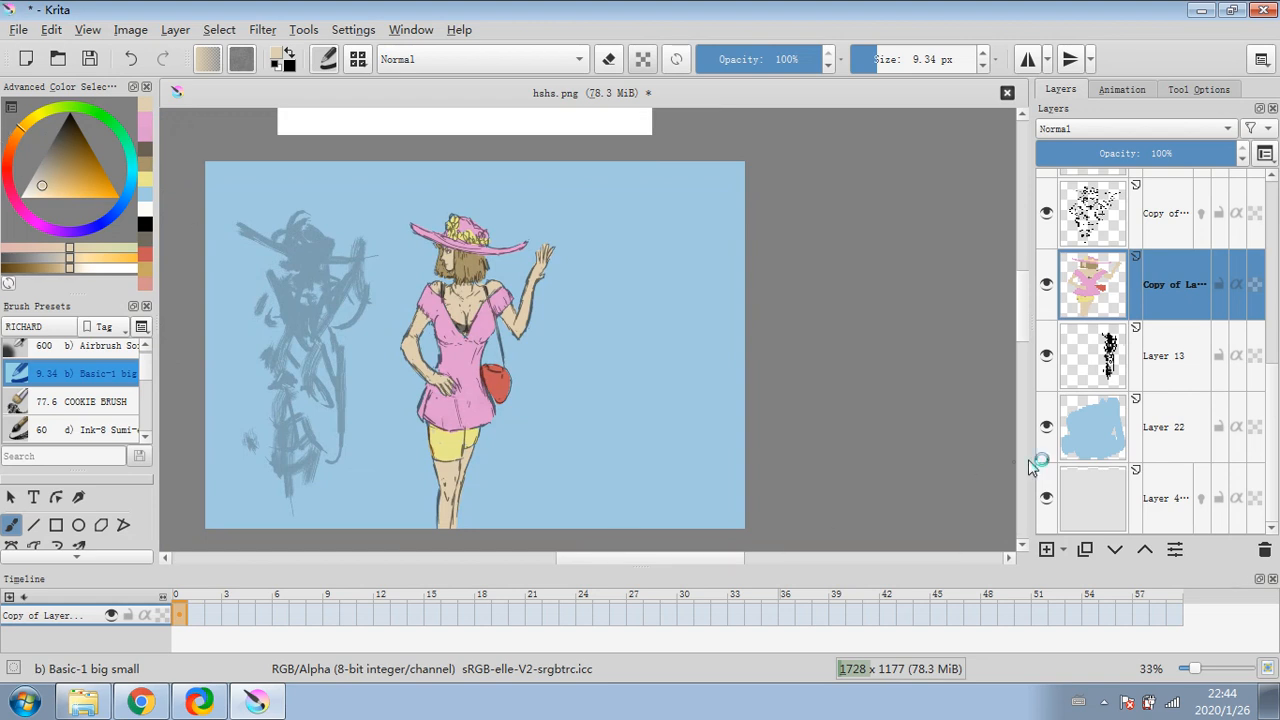
left_click(1085, 549)
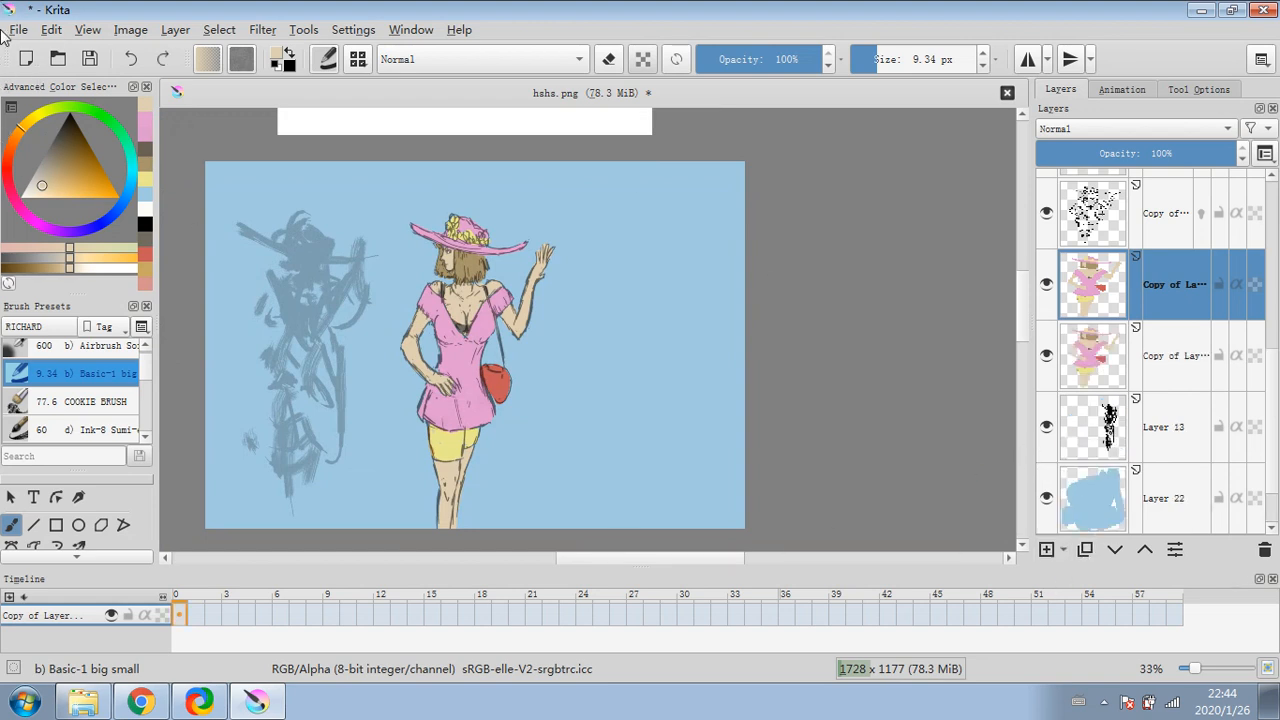
left_click(262, 30)
mouse_move(515, 79)
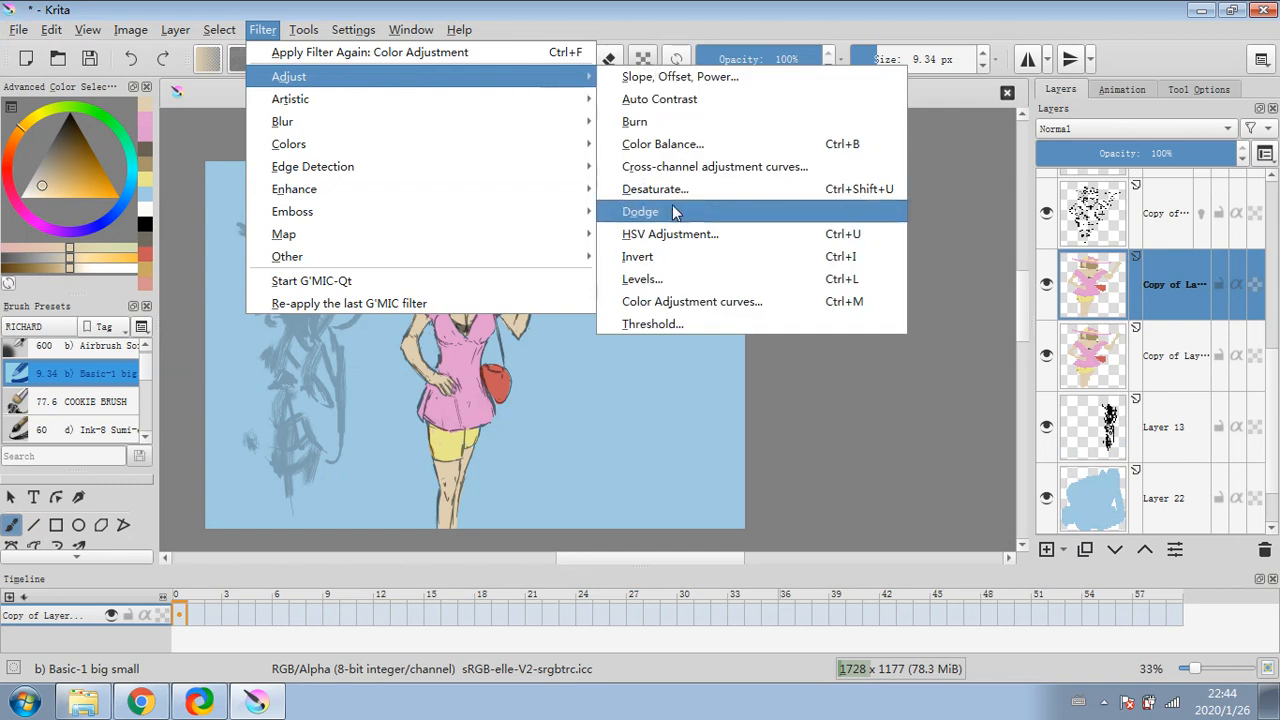
left_click(640, 276)
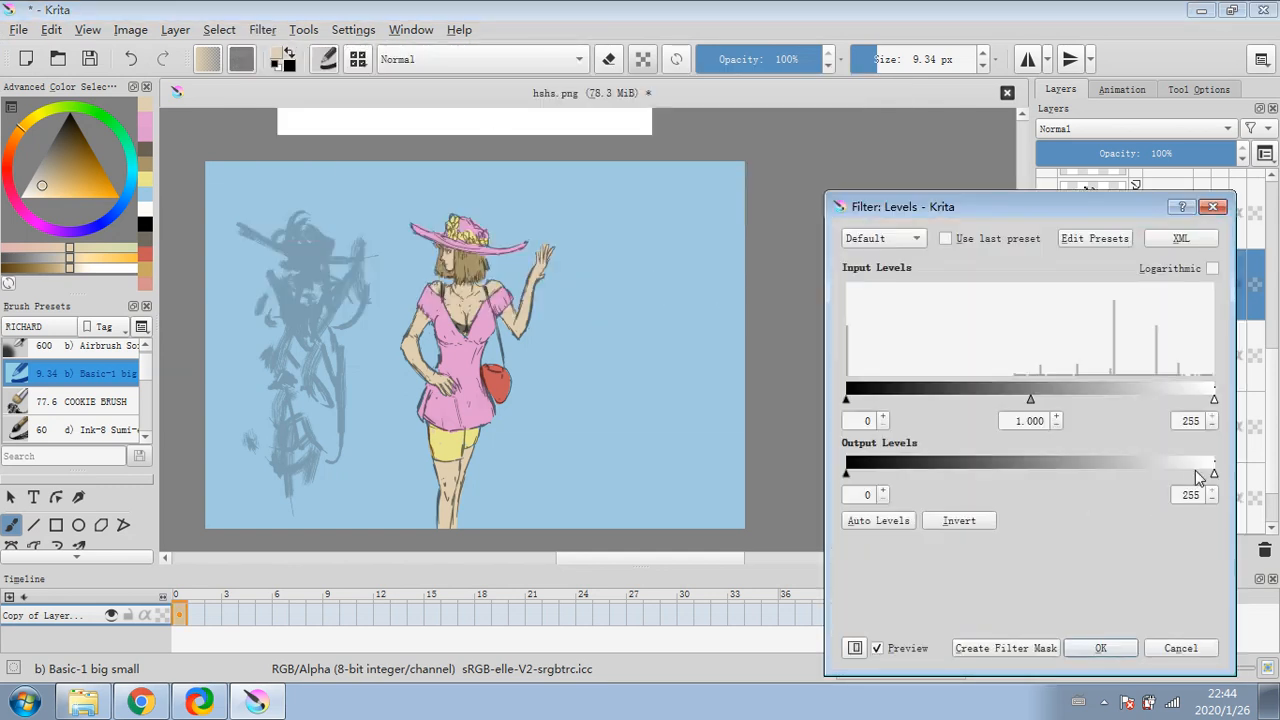
left_click_drag(1212, 477, 1163, 477)
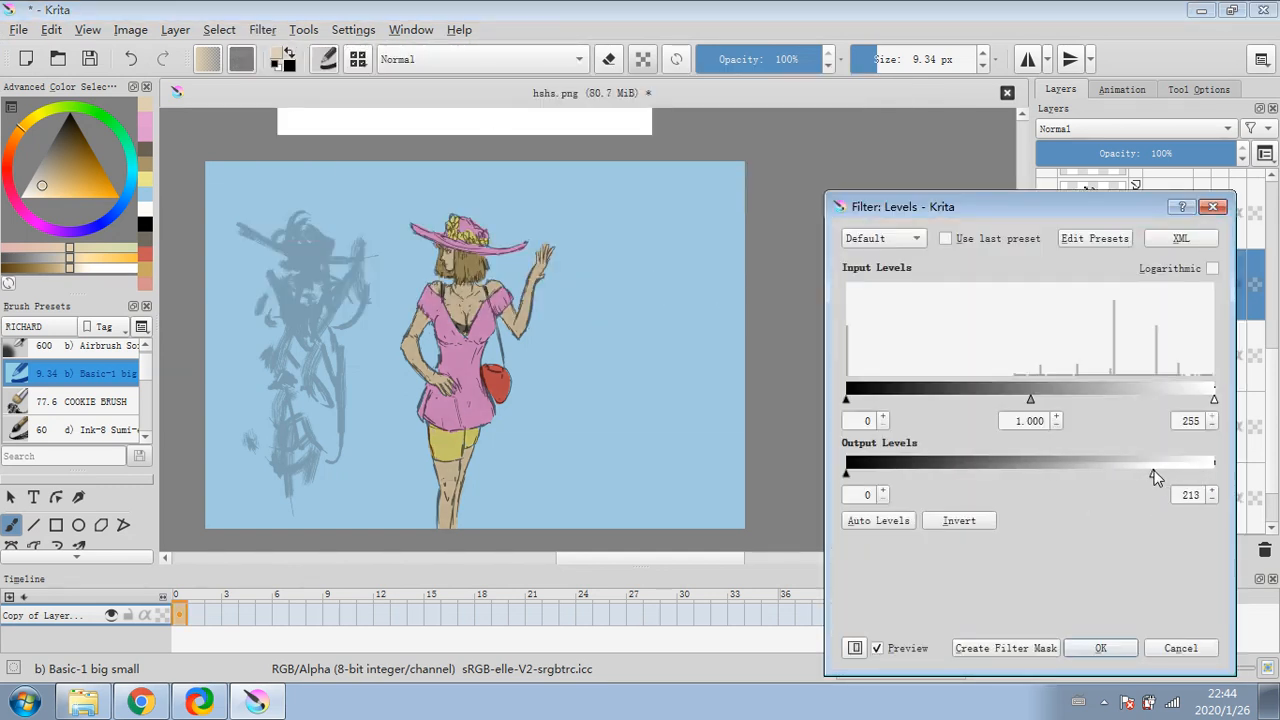
left_click(1118, 648)
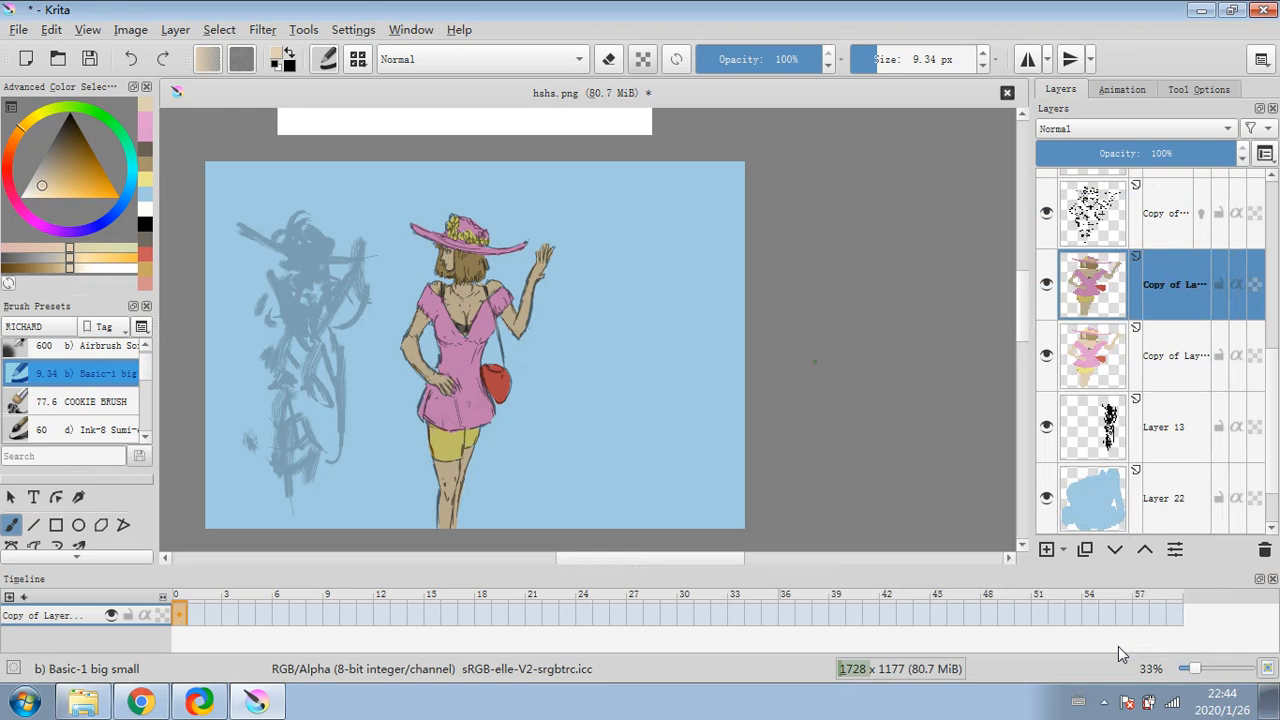
- Erase the darkened copy with a 16.71 px brush to reveal lit areas on the shoulder, bent arm, dress side, shorts and leg
left_click_drag(885, 58, 852, 62)
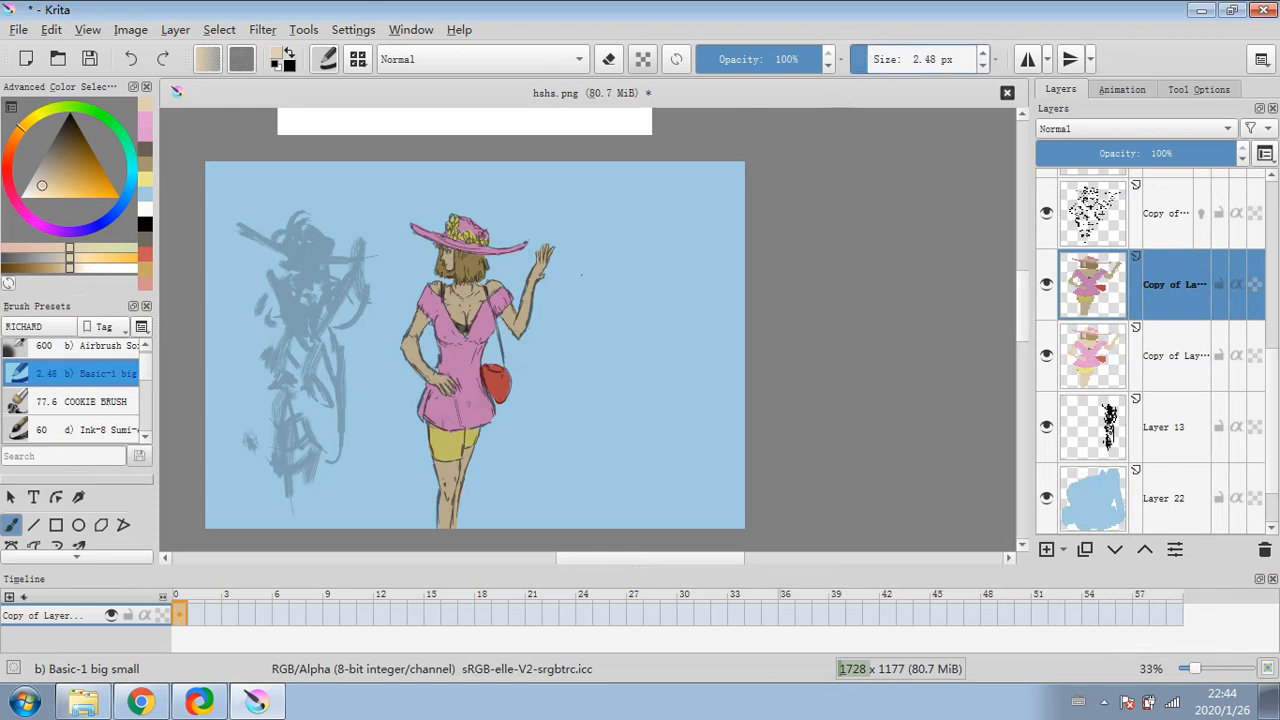
key("e")
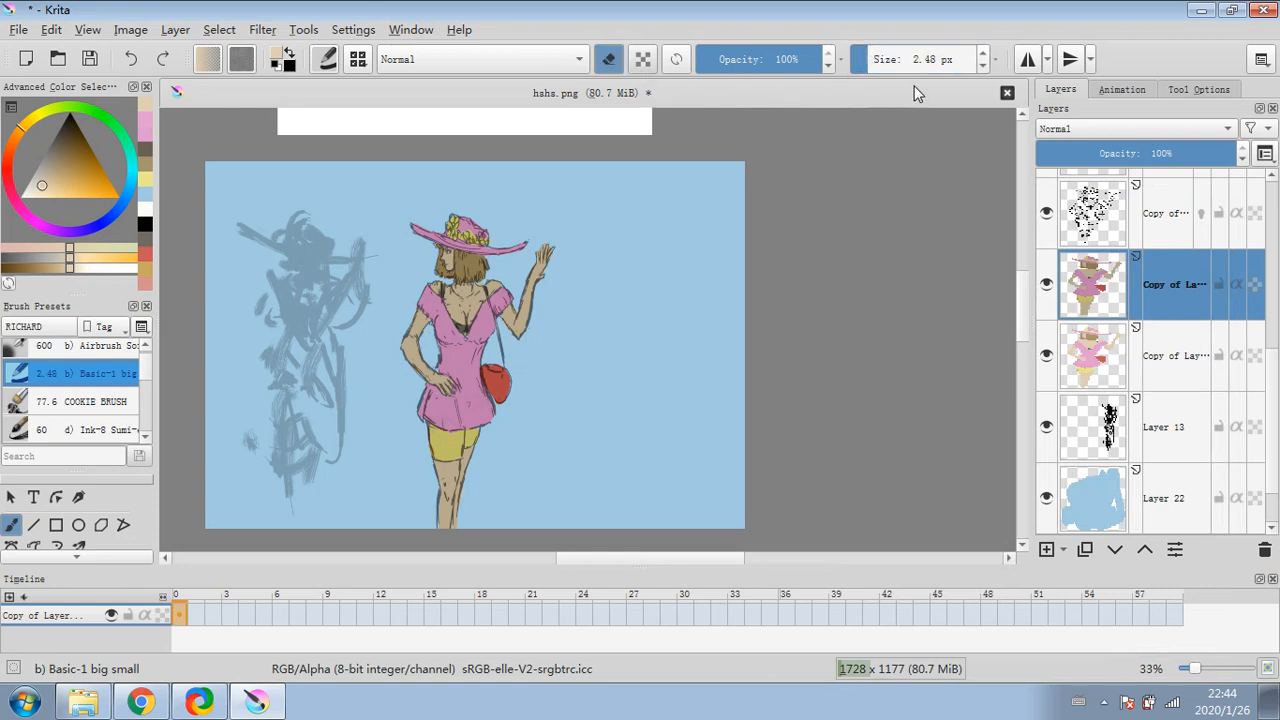
left_click(888, 50)
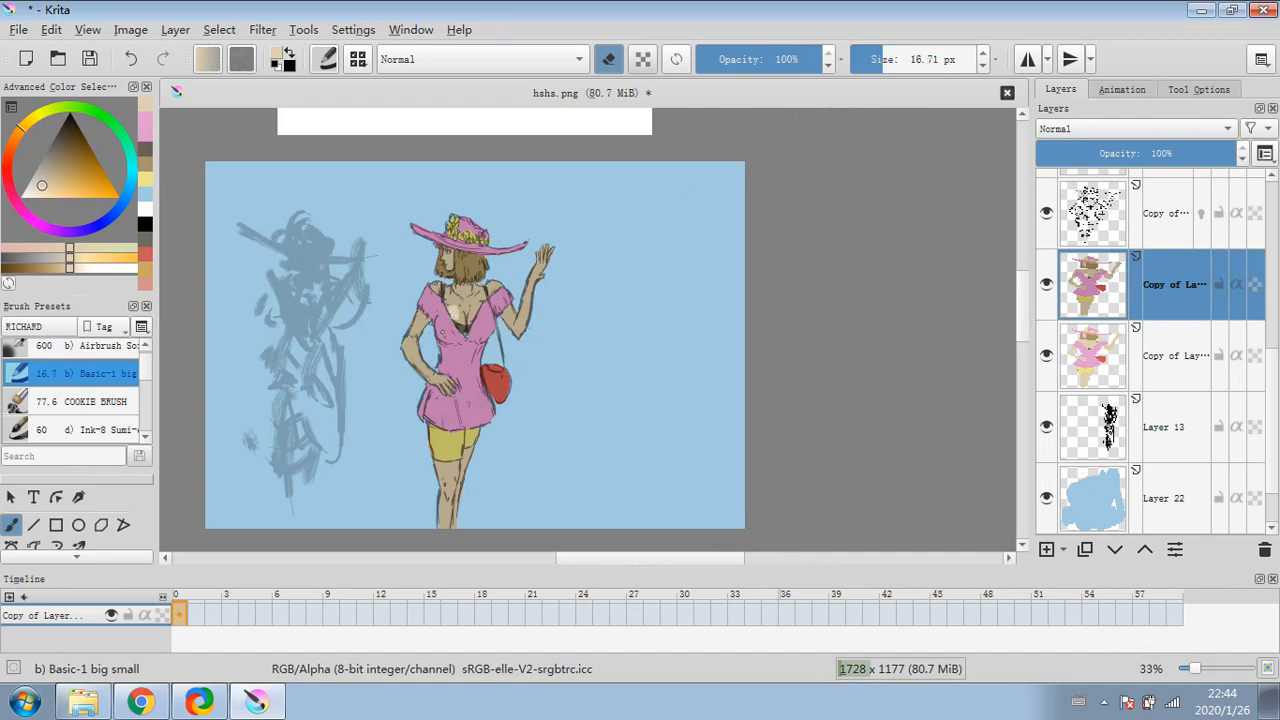
mouse_move(448, 312)
left_mouse_down()
mouse_move(441, 333)
mouse_move(445, 322)
mouse_move(418, 316)
mouse_move(432, 300)
mouse_move(410, 340)
left_mouse_up()
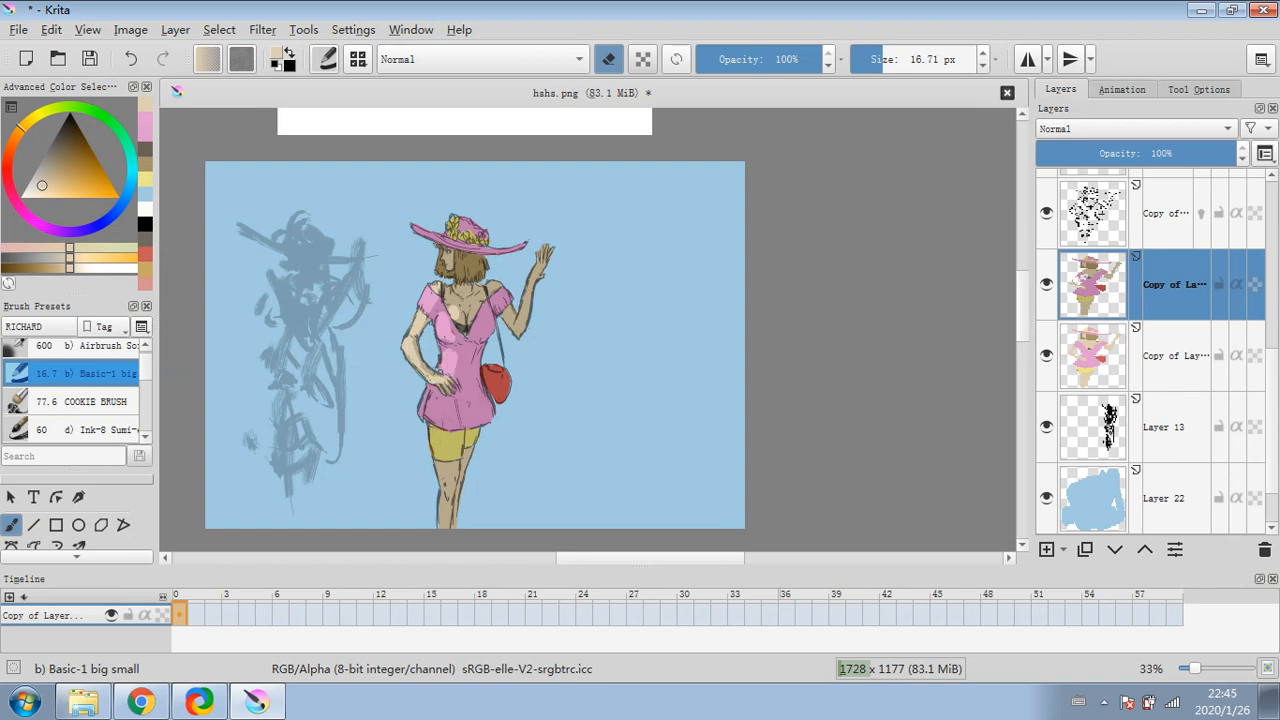
mouse_move(428, 395)
left_mouse_down()
mouse_move(445, 447)
mouse_move(450, 412)
mouse_move(450, 435)
left_mouse_up()
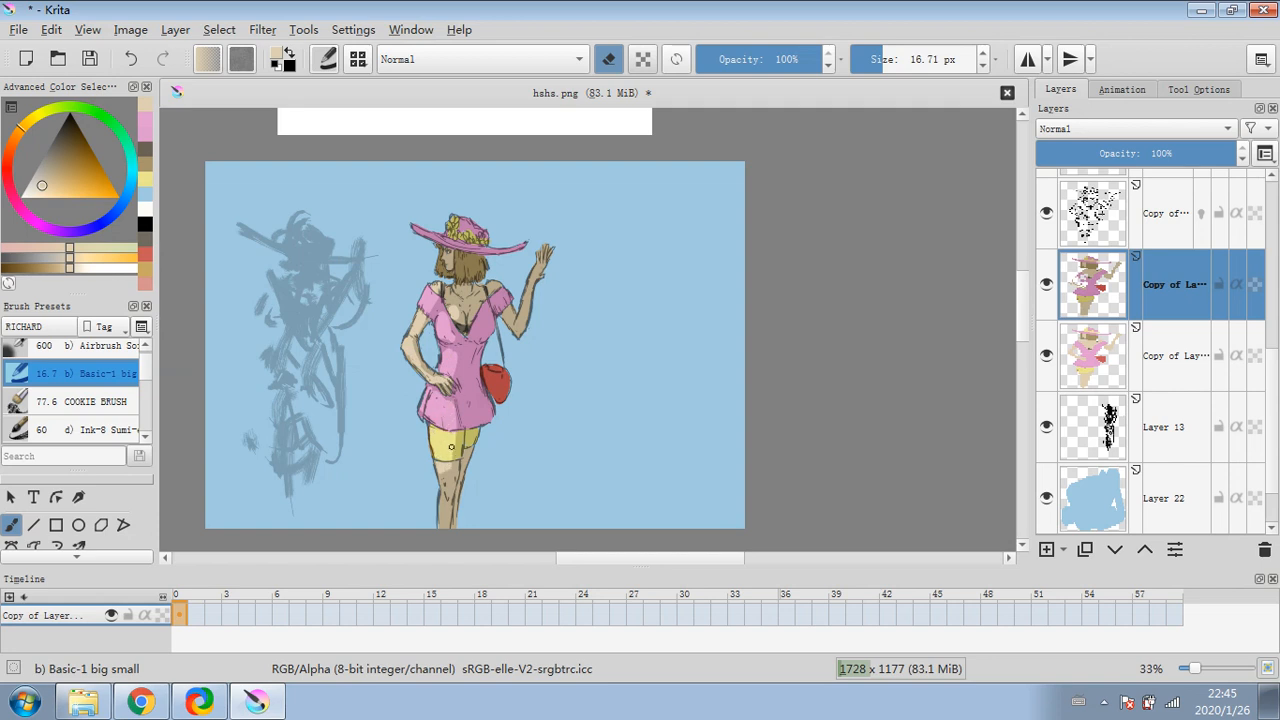
left_click_drag(445, 481, 442, 528)
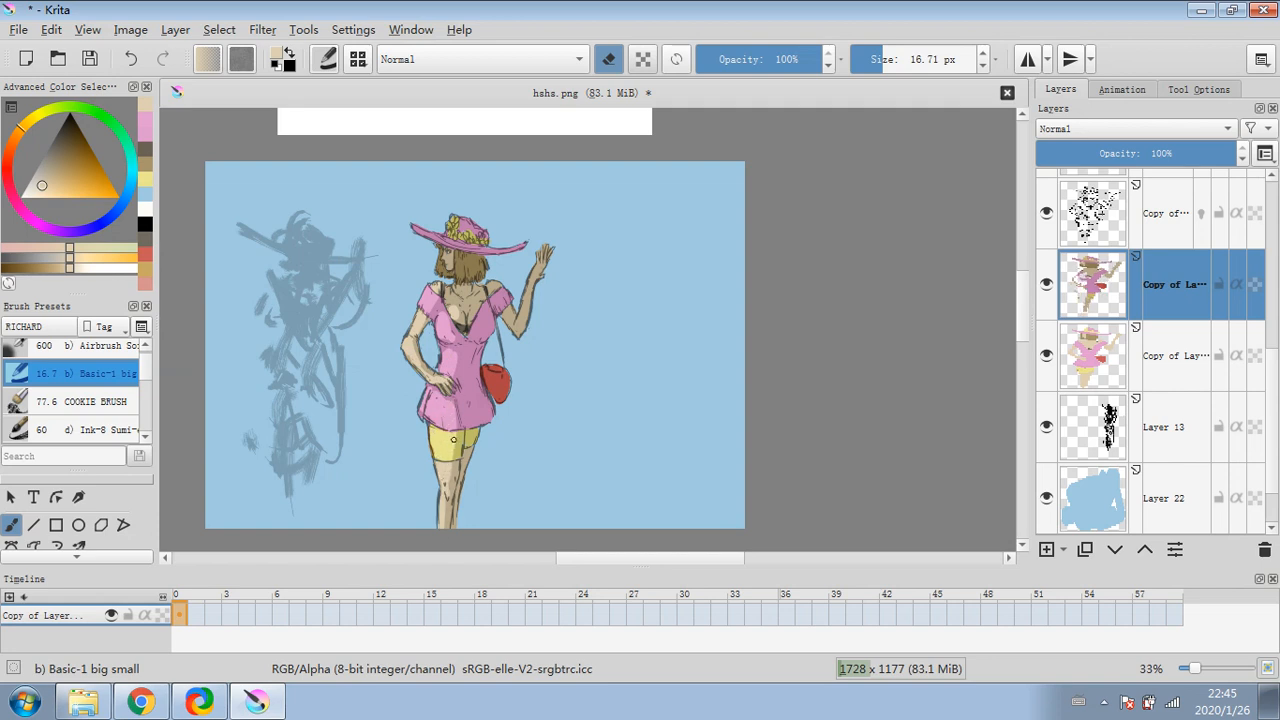
- Erase more of the darkened copy to bring out lit areas on the dress front, neck, hair and hat
mouse_move(462, 378)
left_mouse_down()
mouse_move(465, 360)
mouse_move(466, 390)
mouse_move(483, 320)
left_mouse_up()
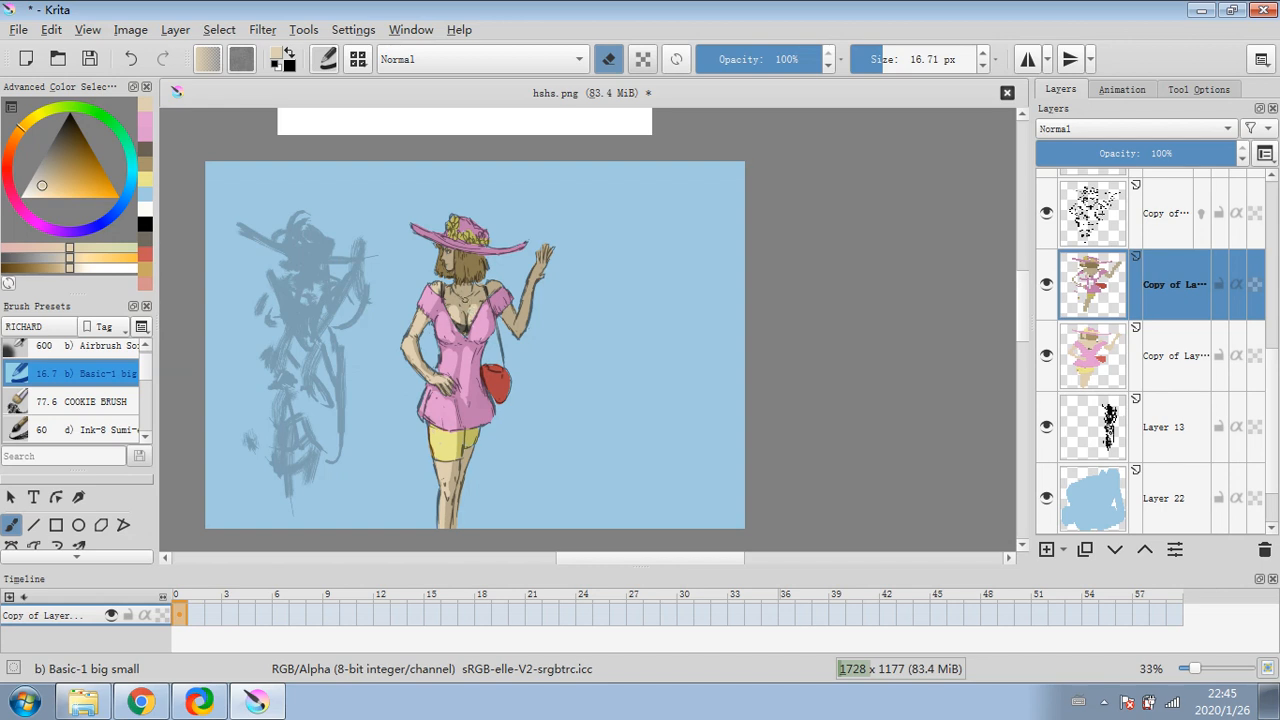
left_click_drag(452, 296, 458, 286)
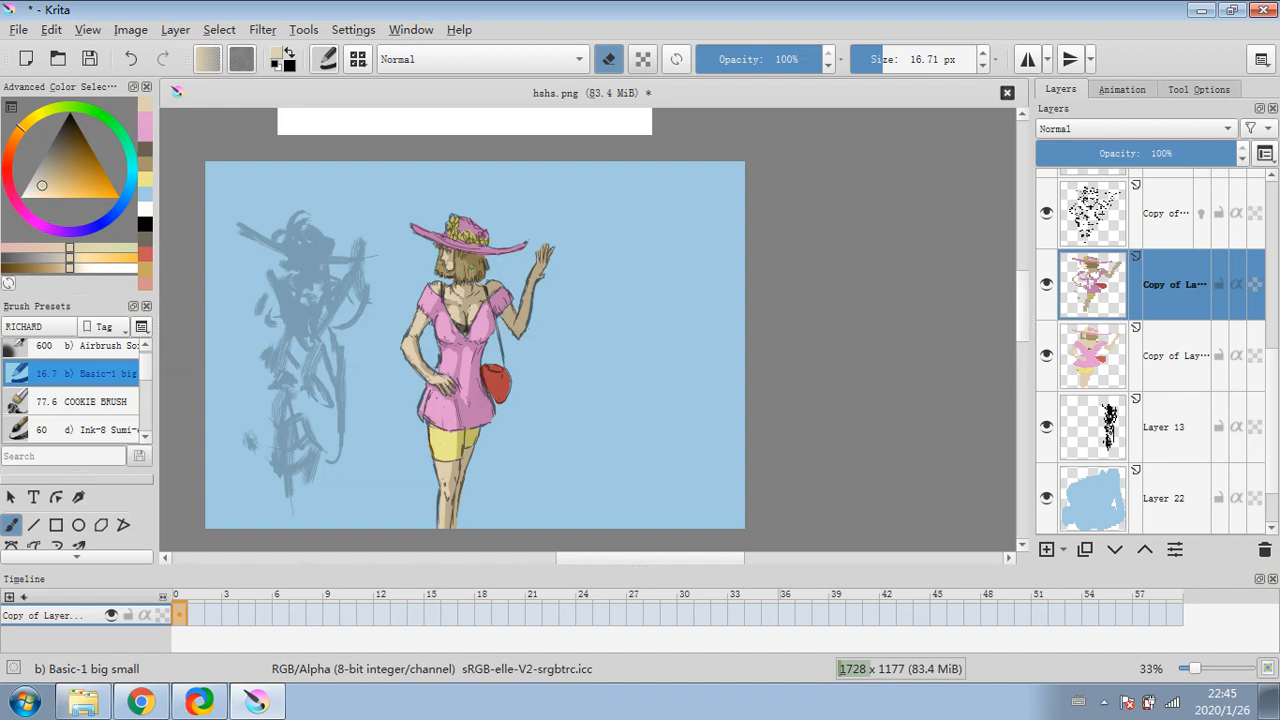
mouse_move(423, 231)
left_mouse_down()
mouse_move(446, 242)
mouse_move(450, 224)
mouse_move(481, 231)
left_mouse_up()
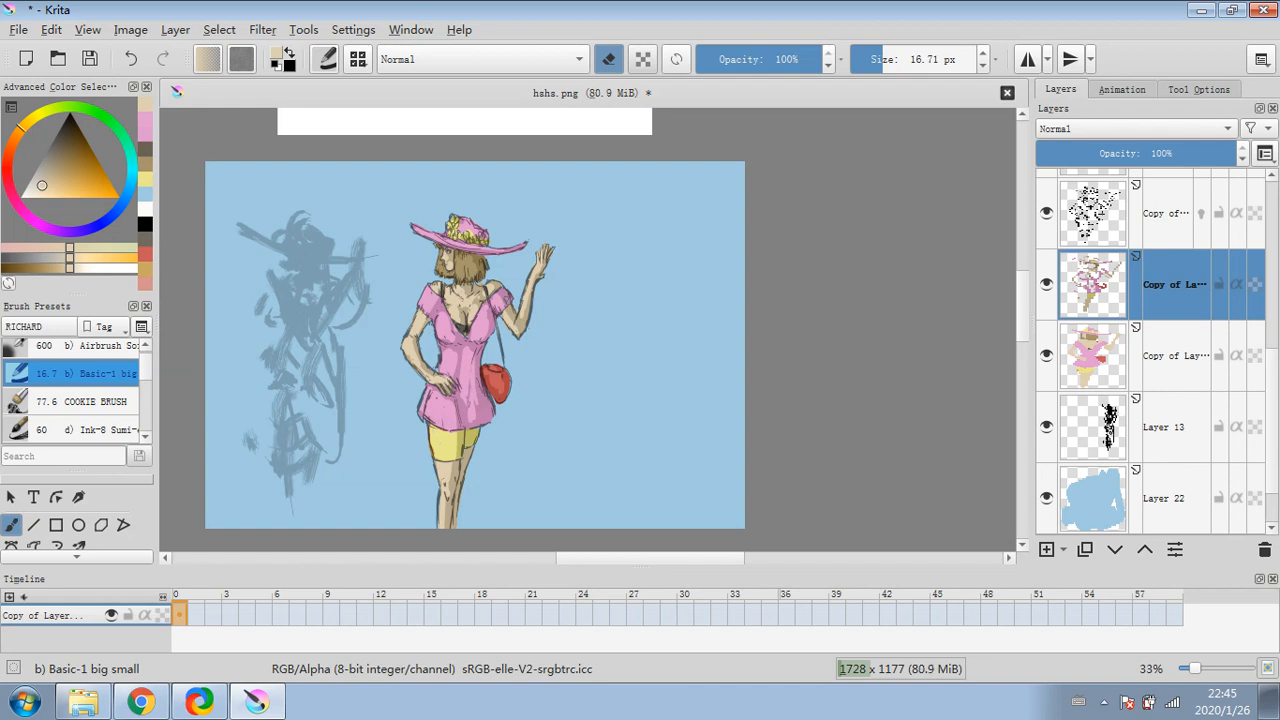
- Merge the shaded copy with the layer below, and duplicate the merged figure layer
right_click(1177, 292)
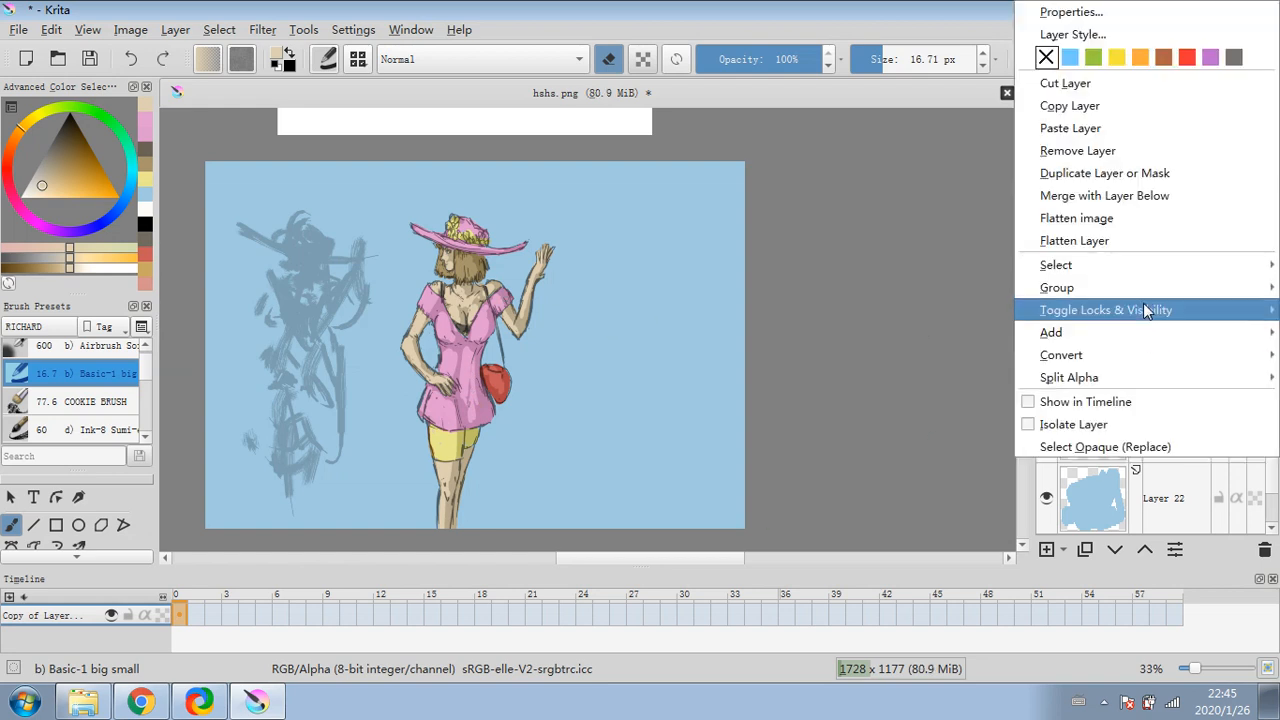
left_click(1176, 198)
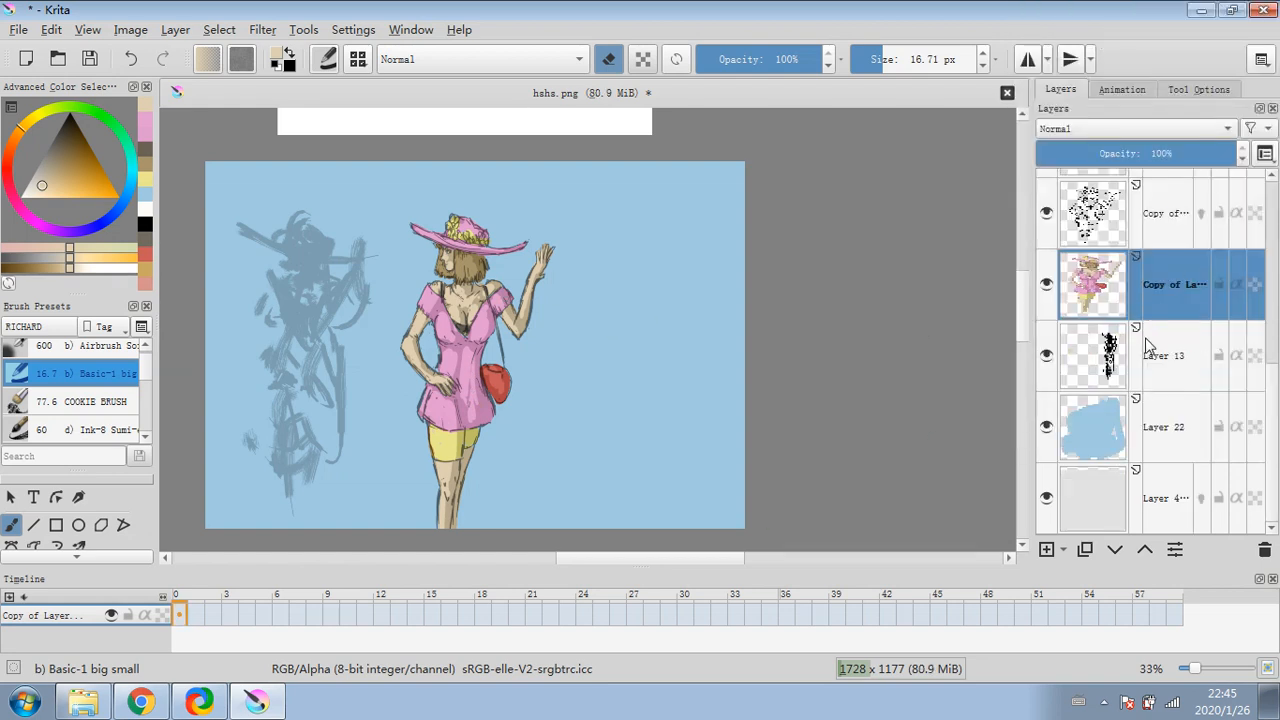
left_click(1082, 551)
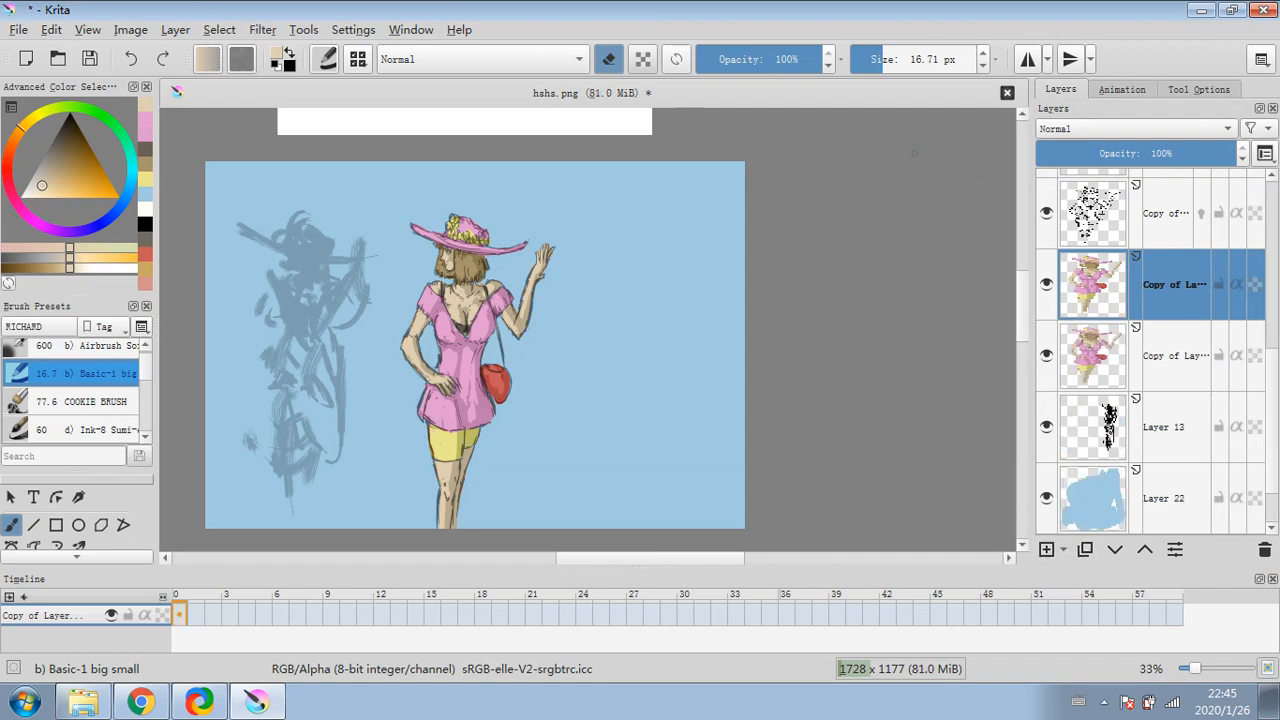
- Set the line art layer's opacity to 45% and reselect the duplicated figure layer
left_click(1172, 235)
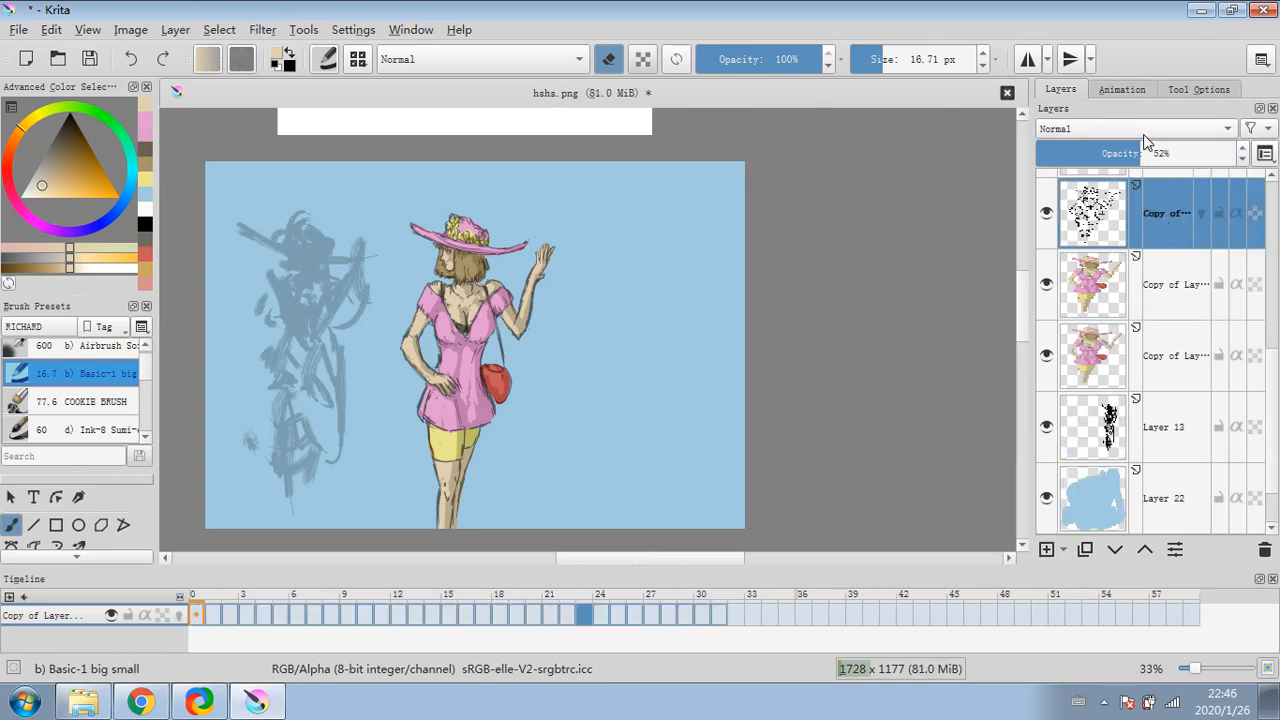
left_click_drag(1146, 148, 1125, 154)
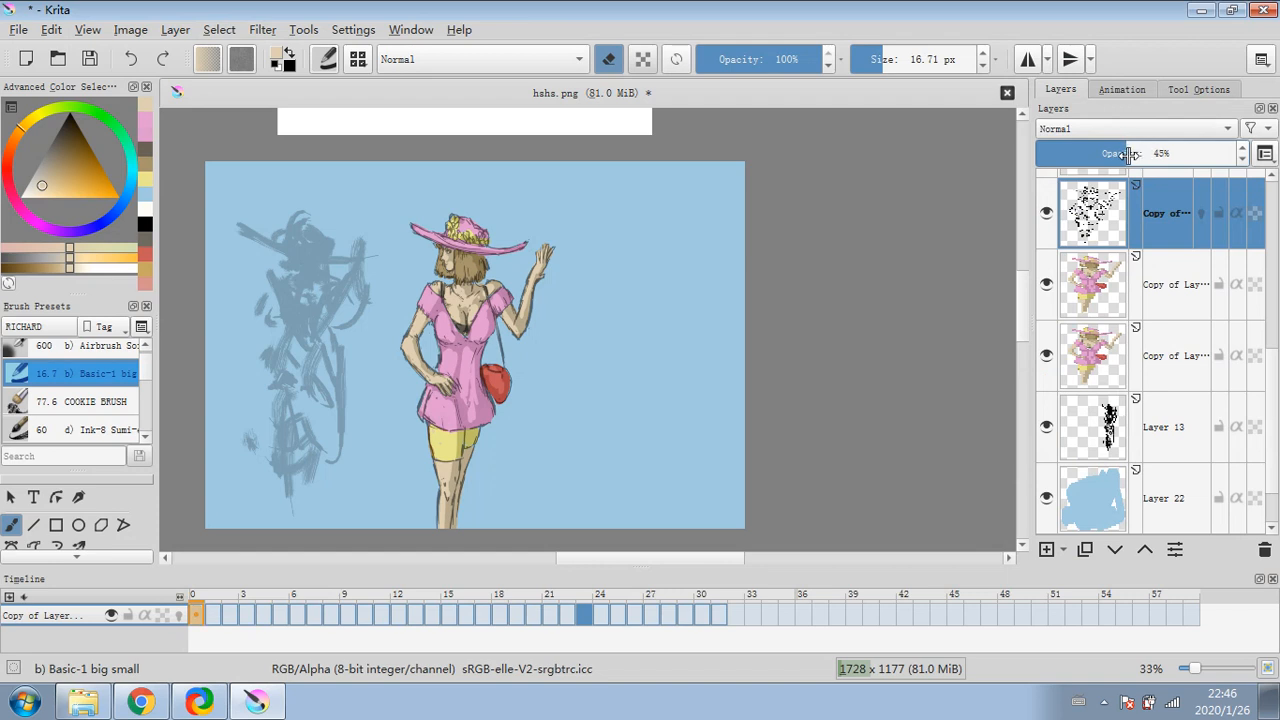
left_click(1168, 280)
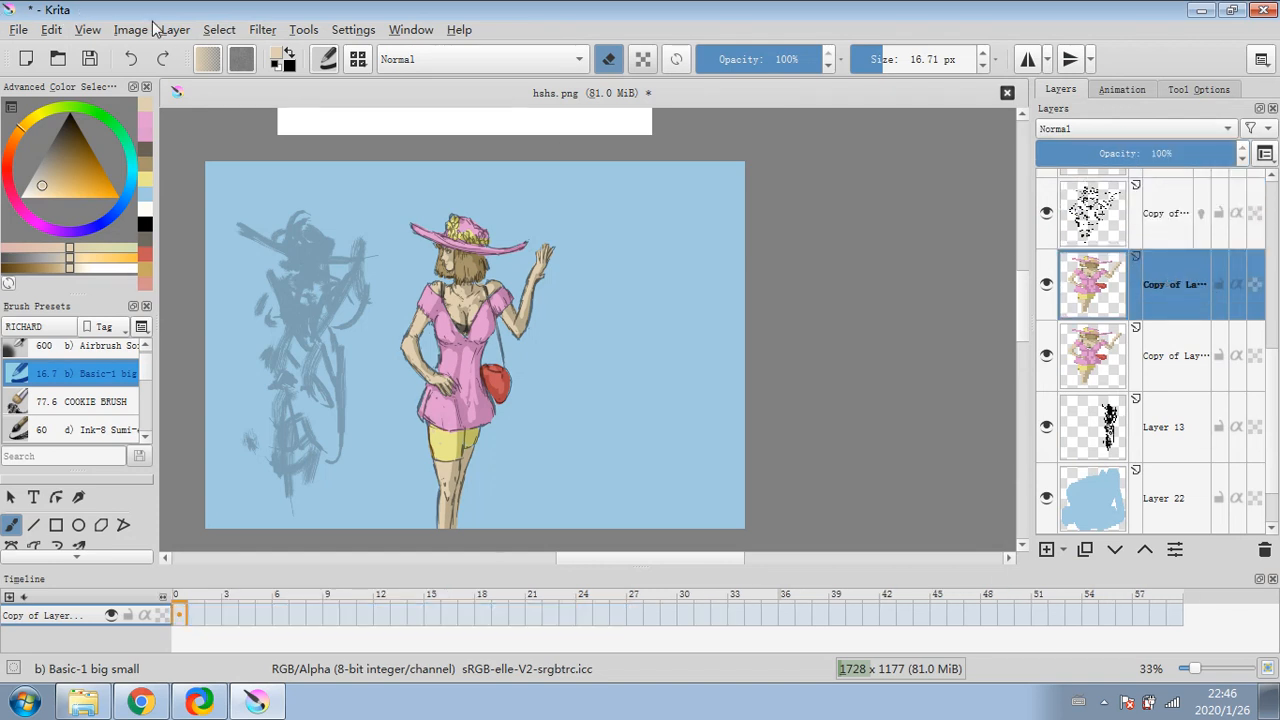
- Apply a Levels adjustment to the duplicated figure layer, lowering its input white level
left_click(259, 30)
mouse_move(300, 77)
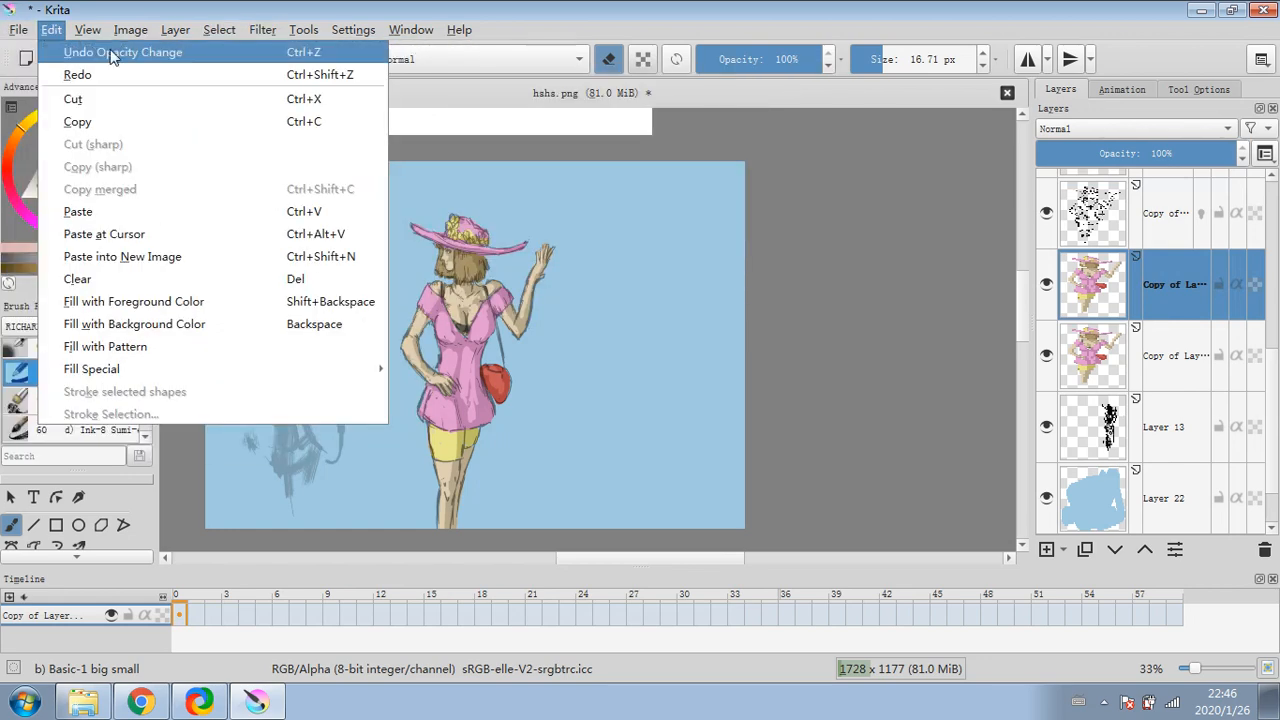
mouse_move(476, 88)
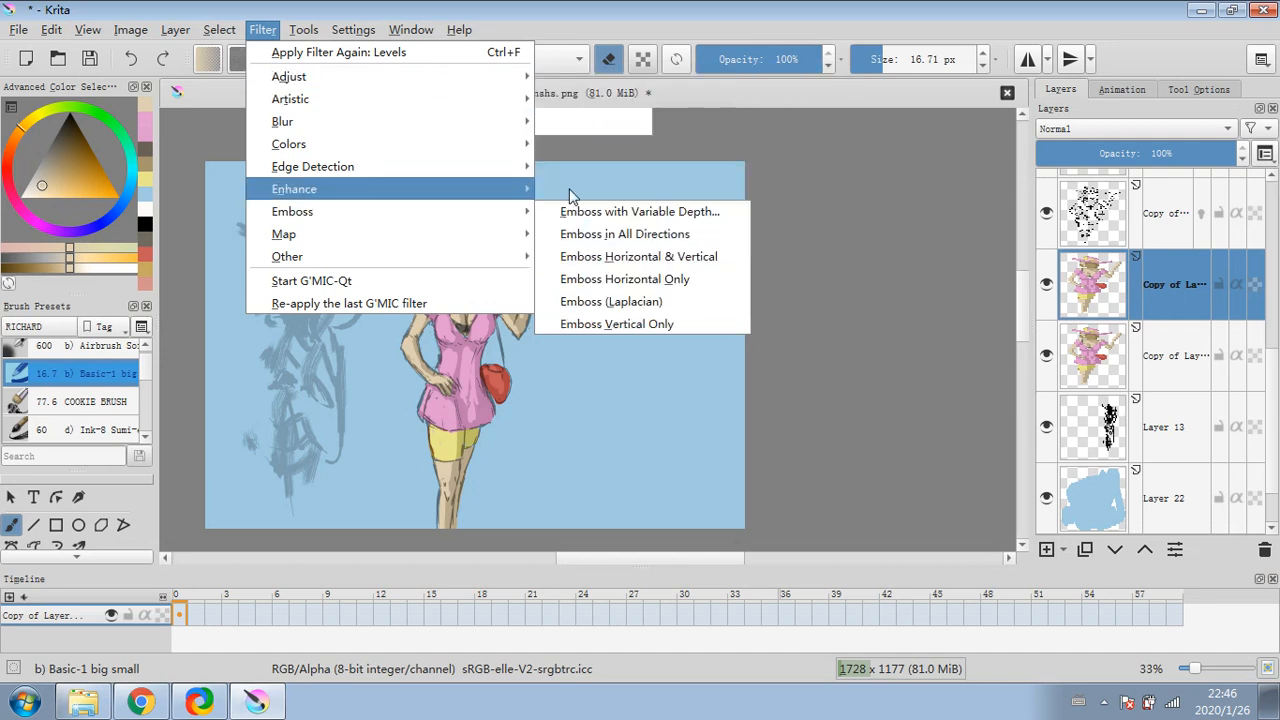
left_click(579, 279)
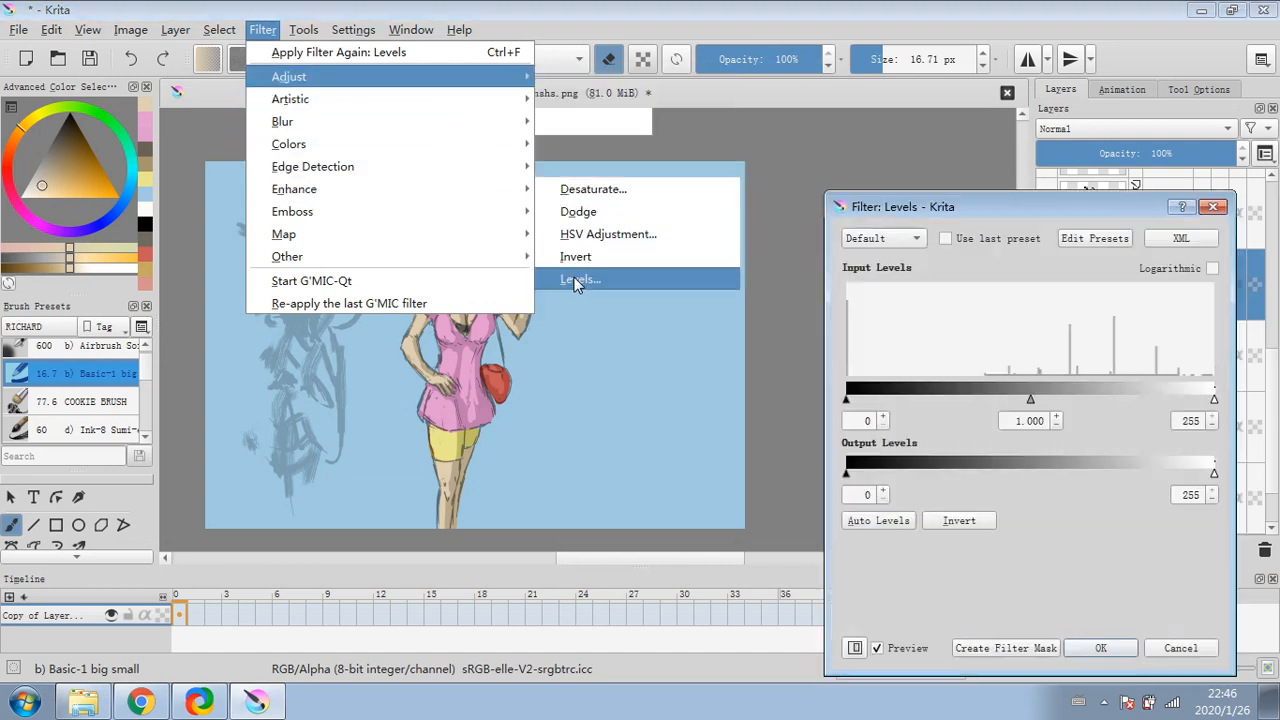
left_click_drag(1213, 400, 1161, 374)
left_click(1116, 648)
left_click(1165, 288)
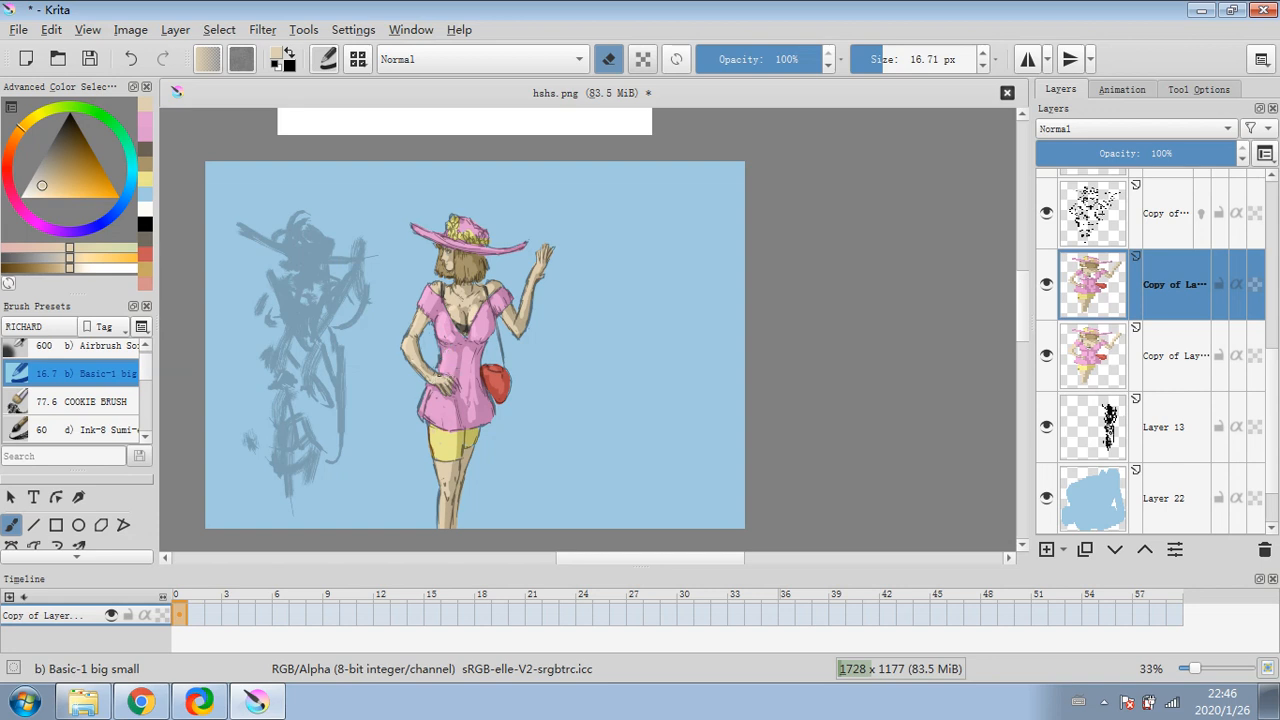
- Erase parts of the adjusted copy along the shorts and leg, and merge it with the layer below
left_click_drag(434, 428, 439, 506)
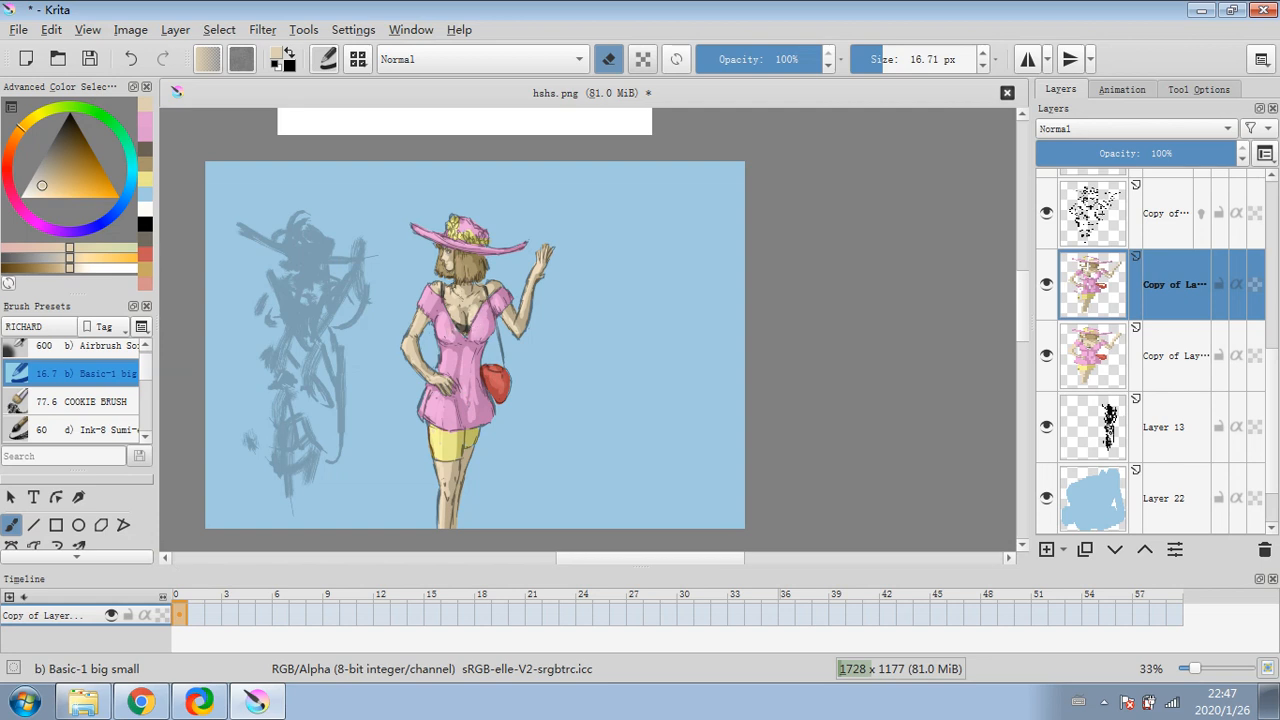
right_click(1142, 302)
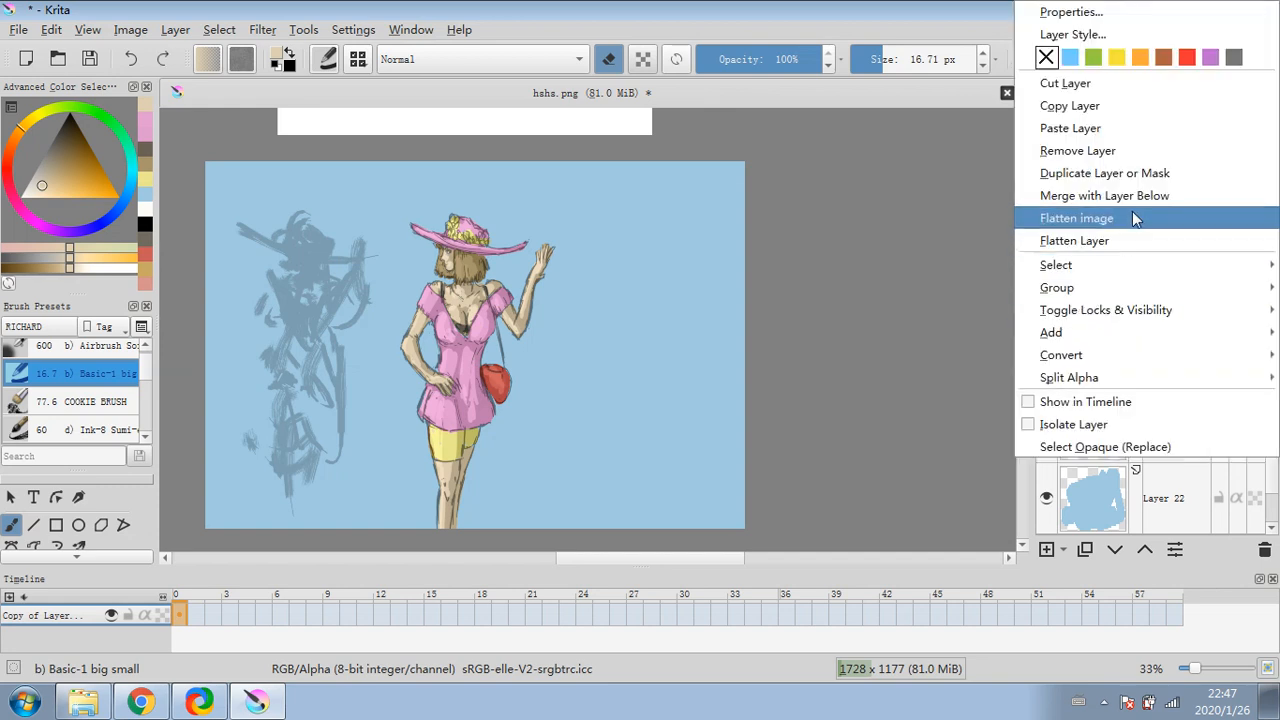
left_click(1155, 196)
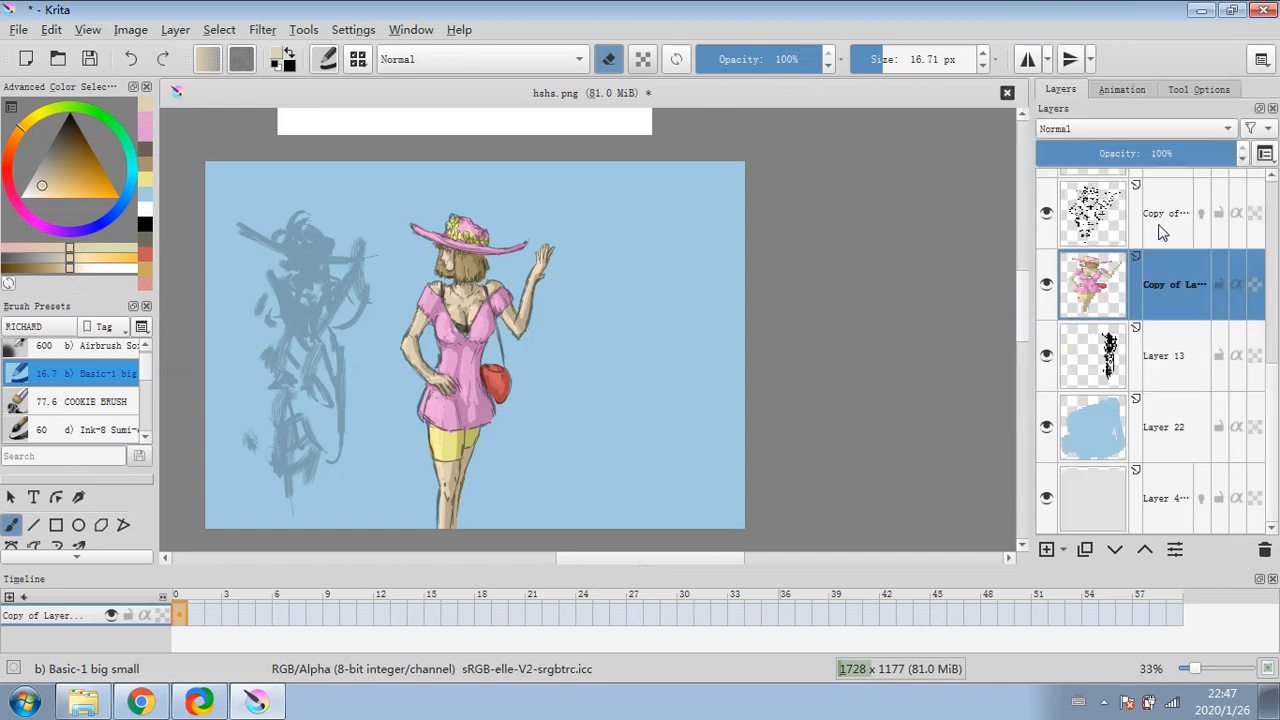
- Merge the 45% opacity line art layer with the coloured figure layer below it
left_click(1160, 230)
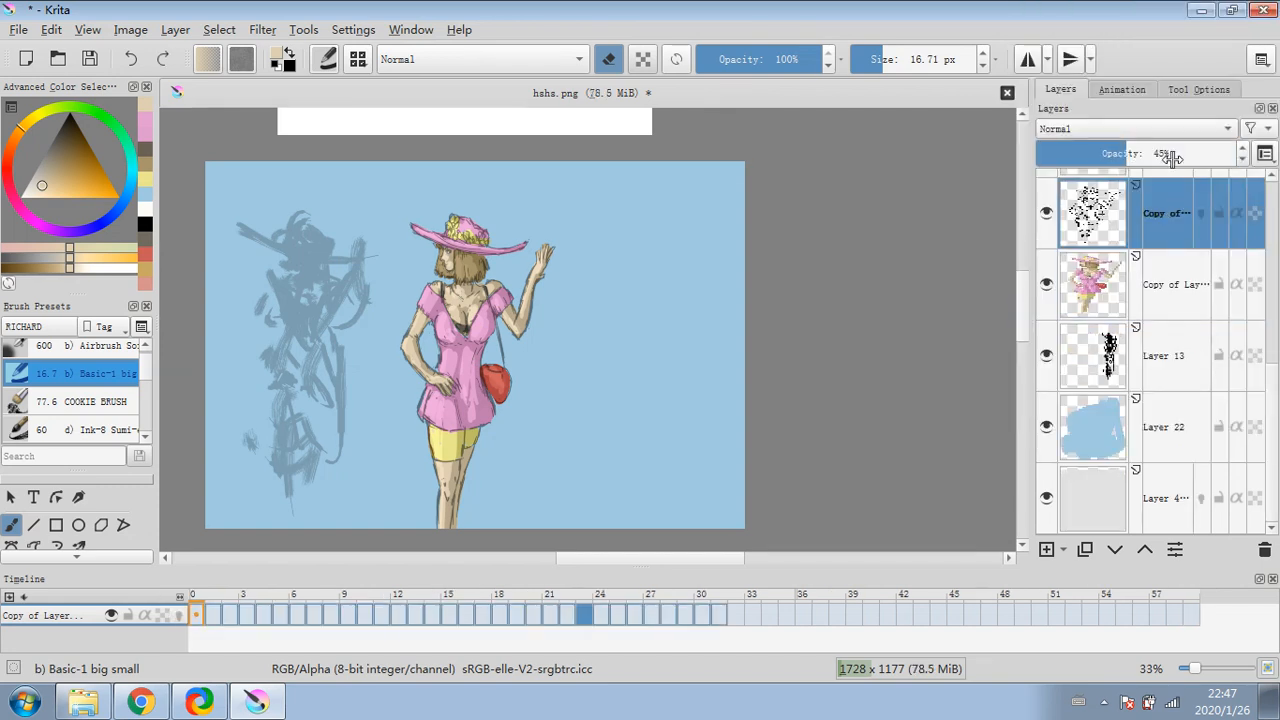
right_click(1155, 222)
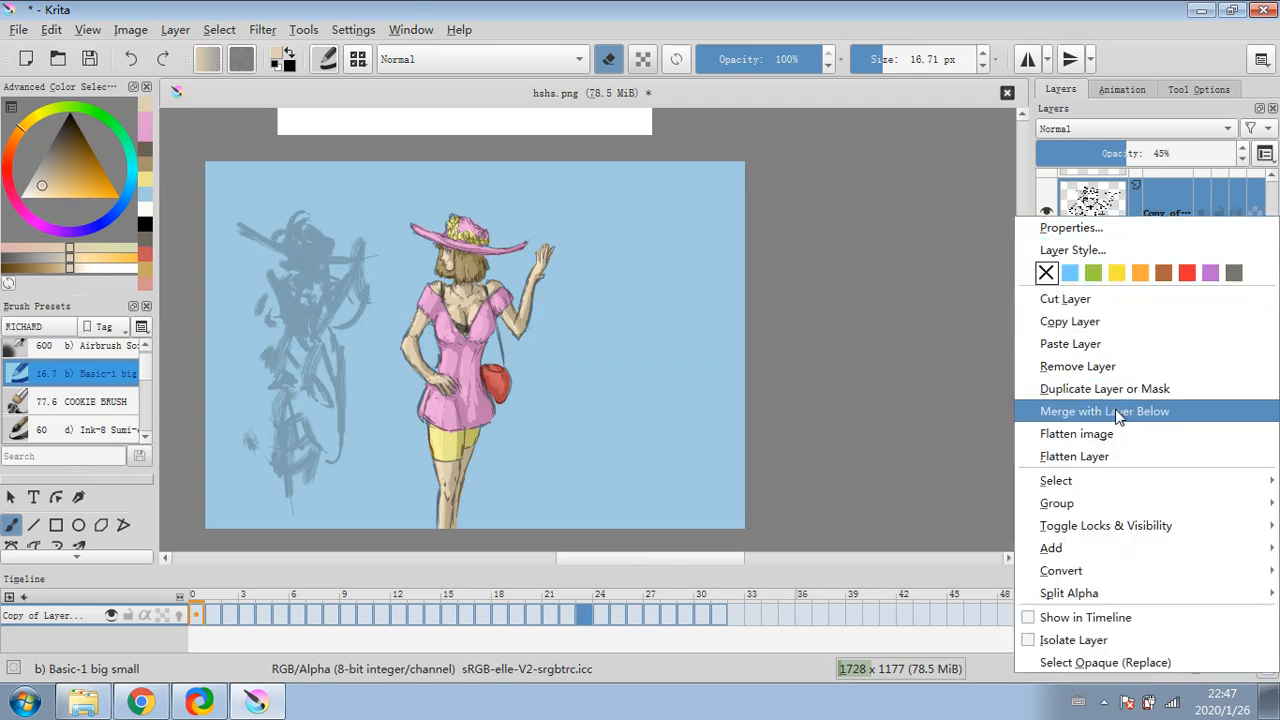
left_click(1050, 411)
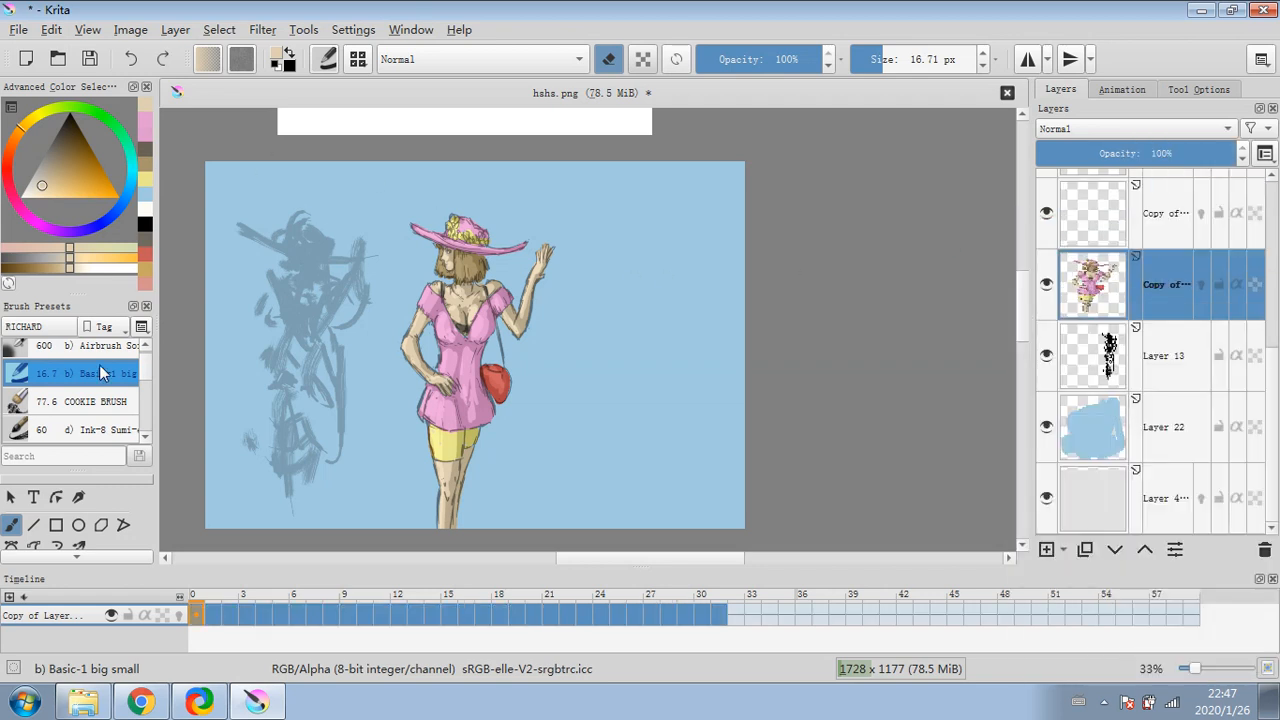
- Rotate the merged figure very slightly with the Transform tool, apply the transform and reselect the figure layer
scroll(31, 540, "down", 2)
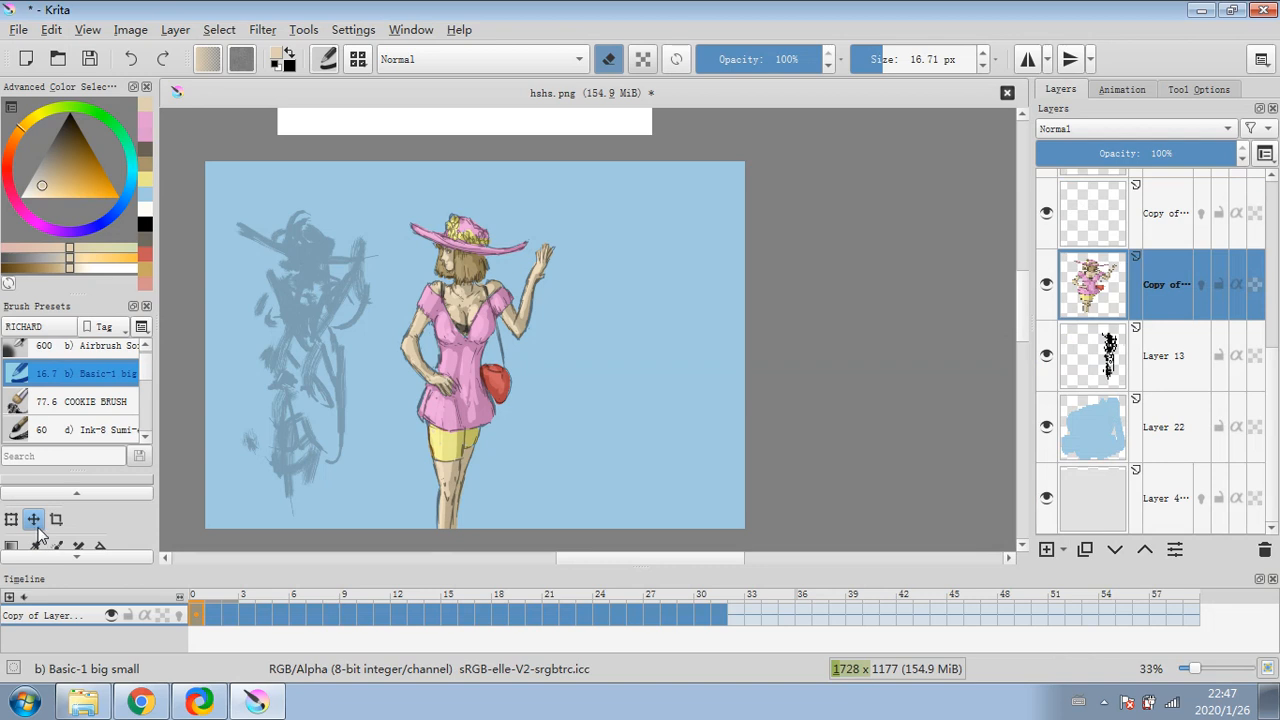
left_click(11, 519)
left_click_drag(591, 369, 606, 382)
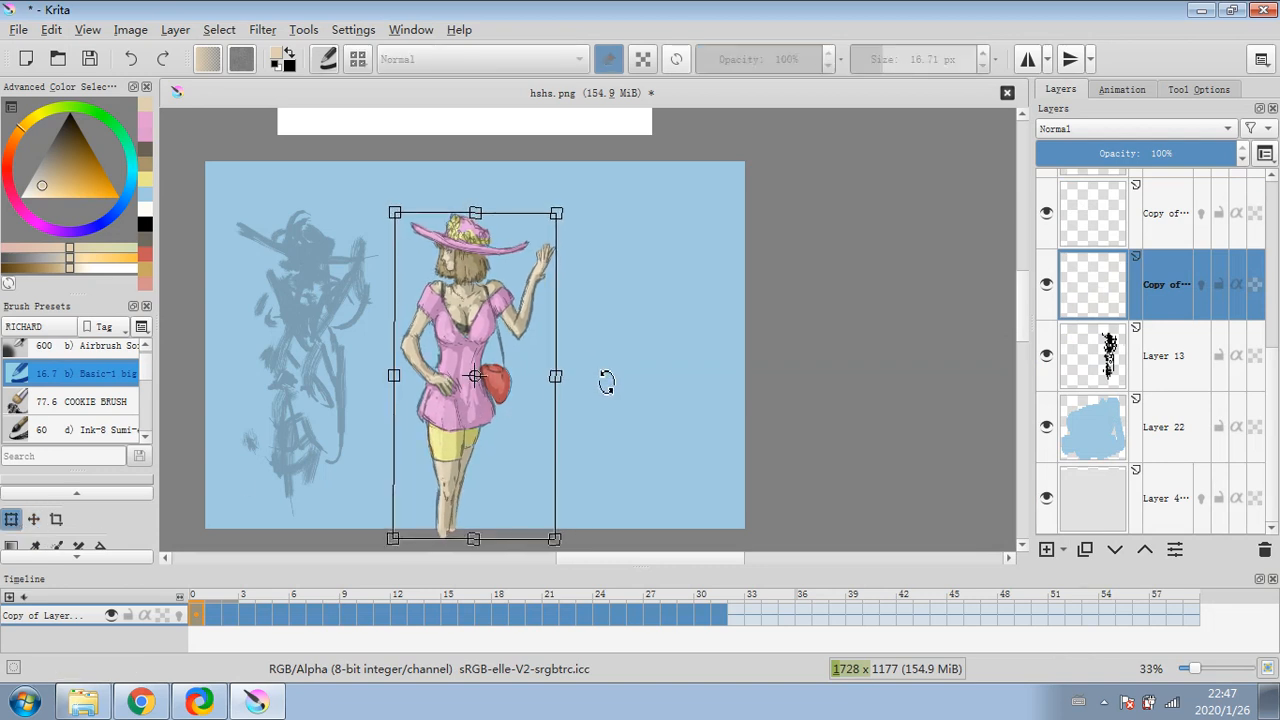
left_click_drag(654, 313, 653, 311)
key("Return")
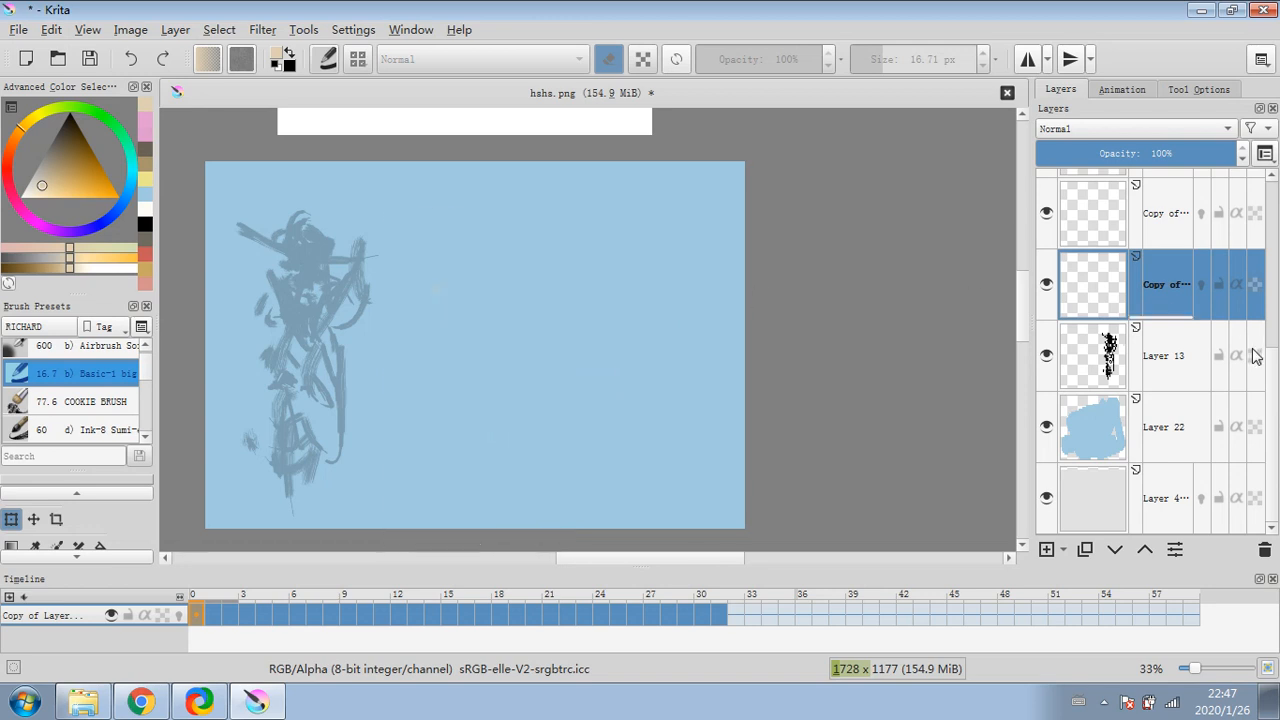
left_click(1150, 362)
left_click(1159, 302)
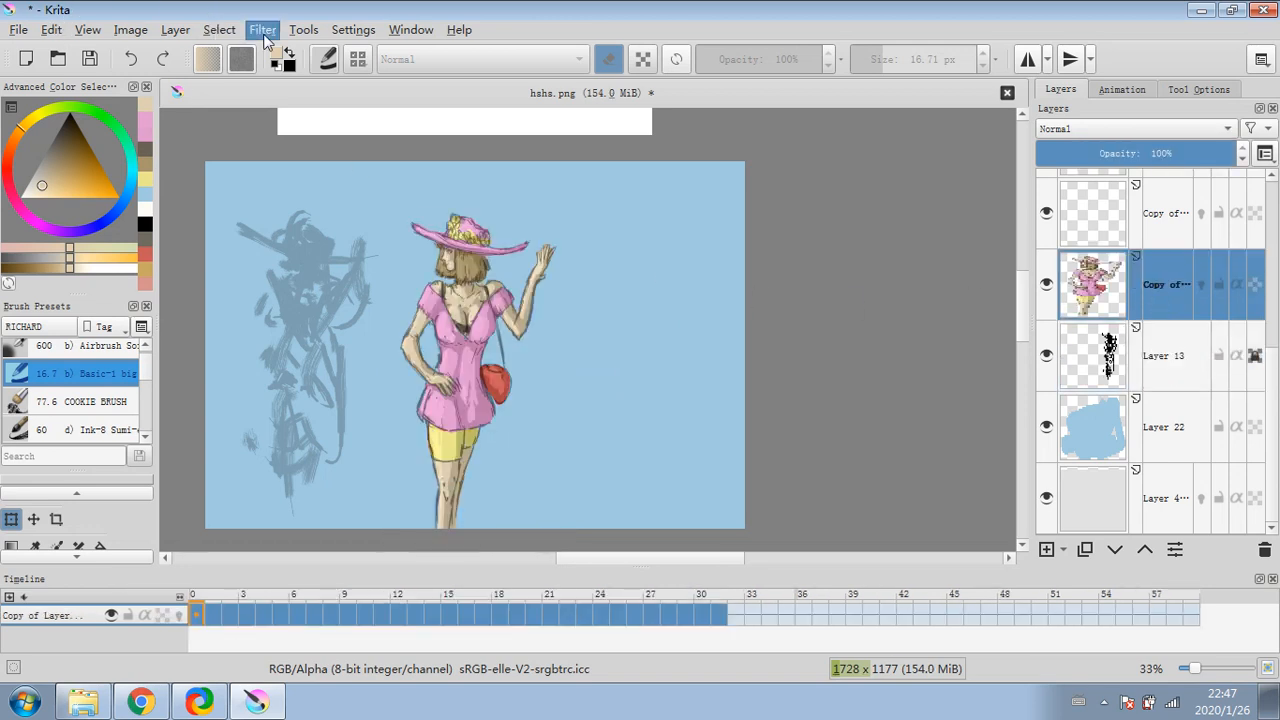
left_click(262, 32)
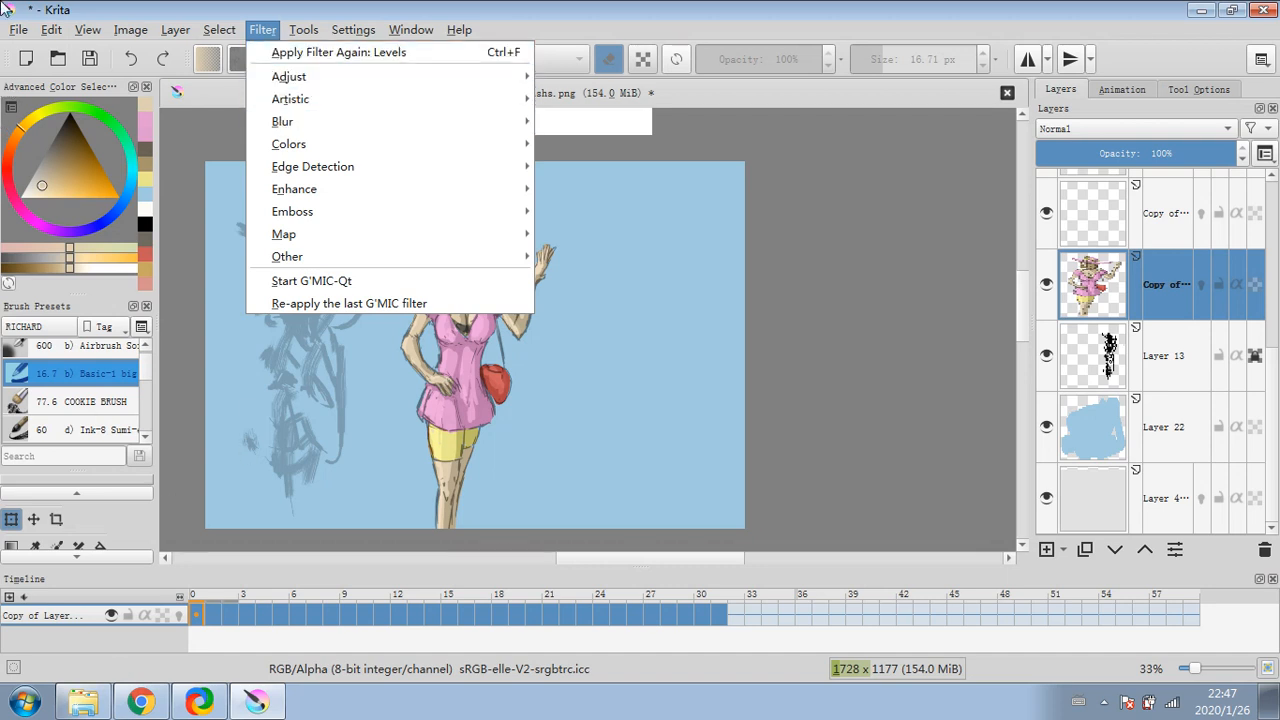
mouse_move(388, 123)
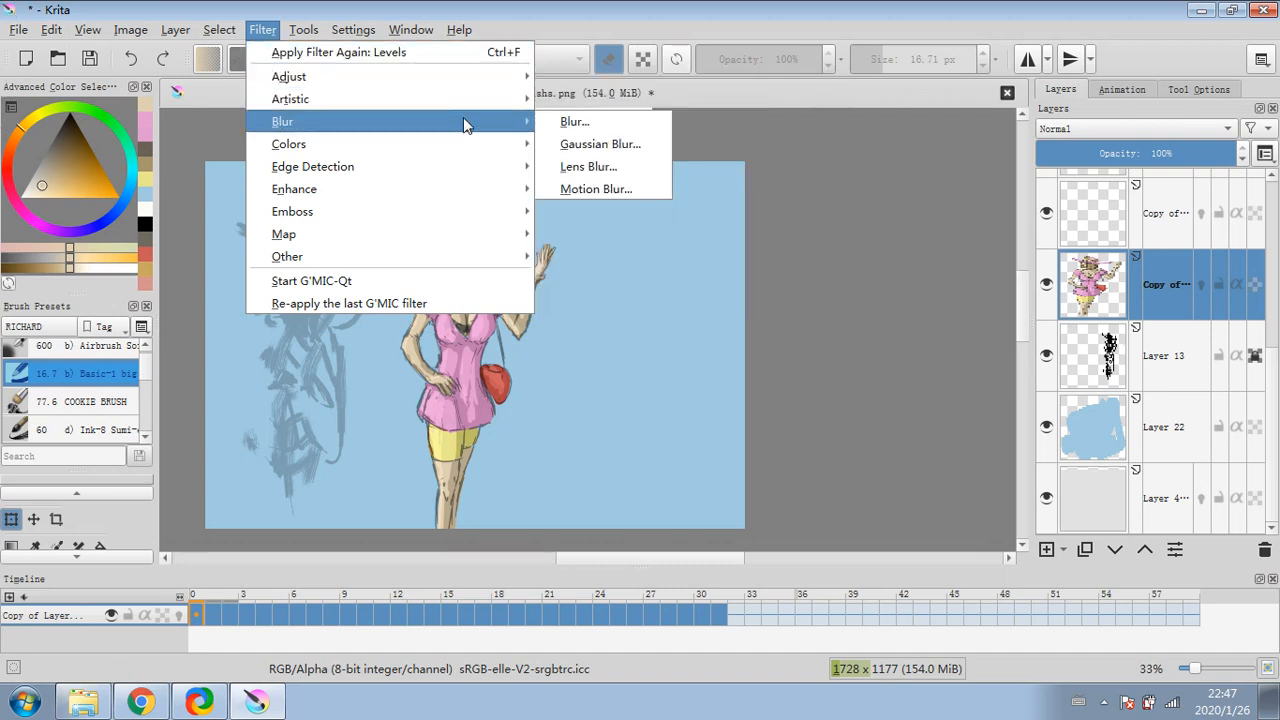
left_click(564, 126)
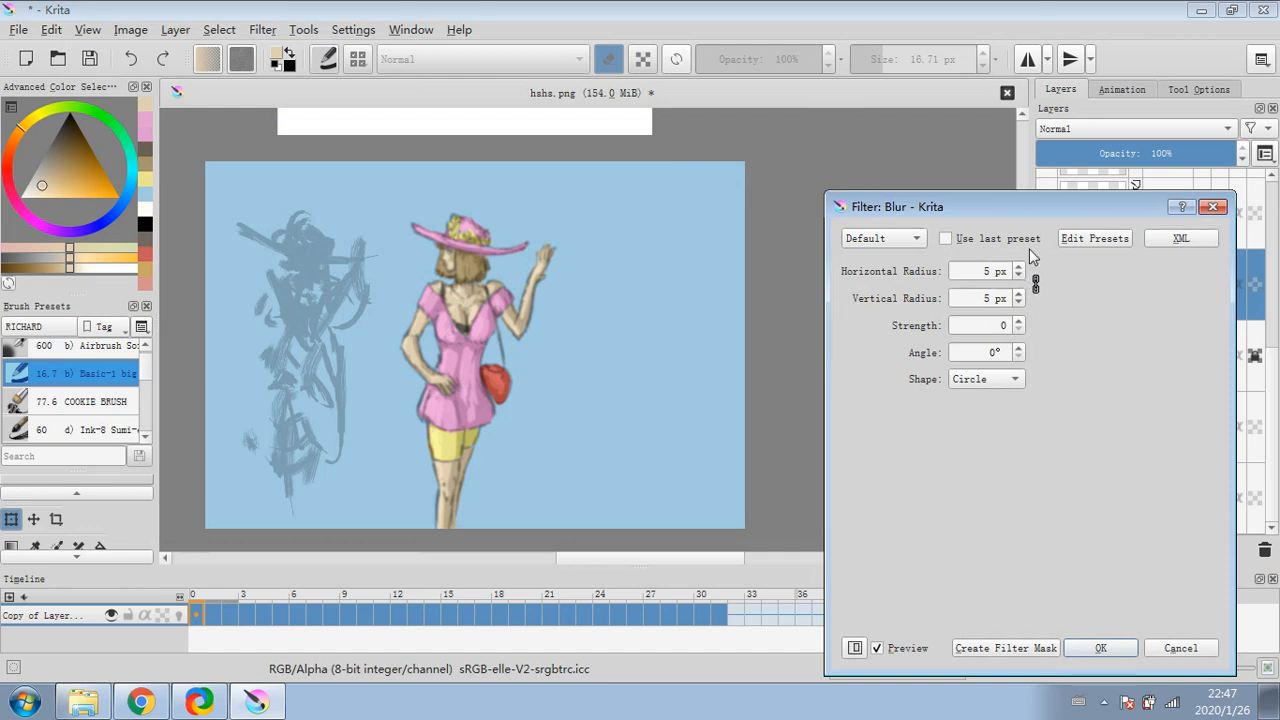
left_click(1178, 649)
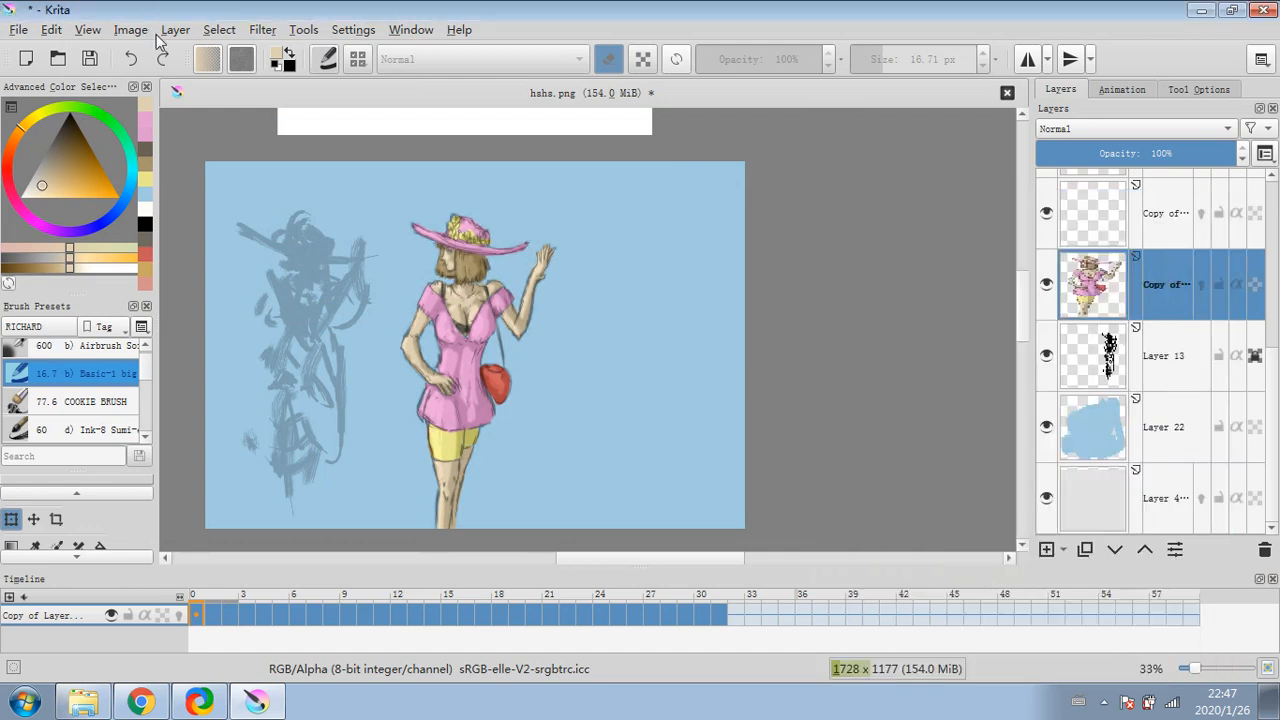
- Try a Gaussian Blur with a 0.24 px radius on the merged figure layer, and undo it
left_click(220, 30)
mouse_move(262, 30)
mouse_move(300, 77)
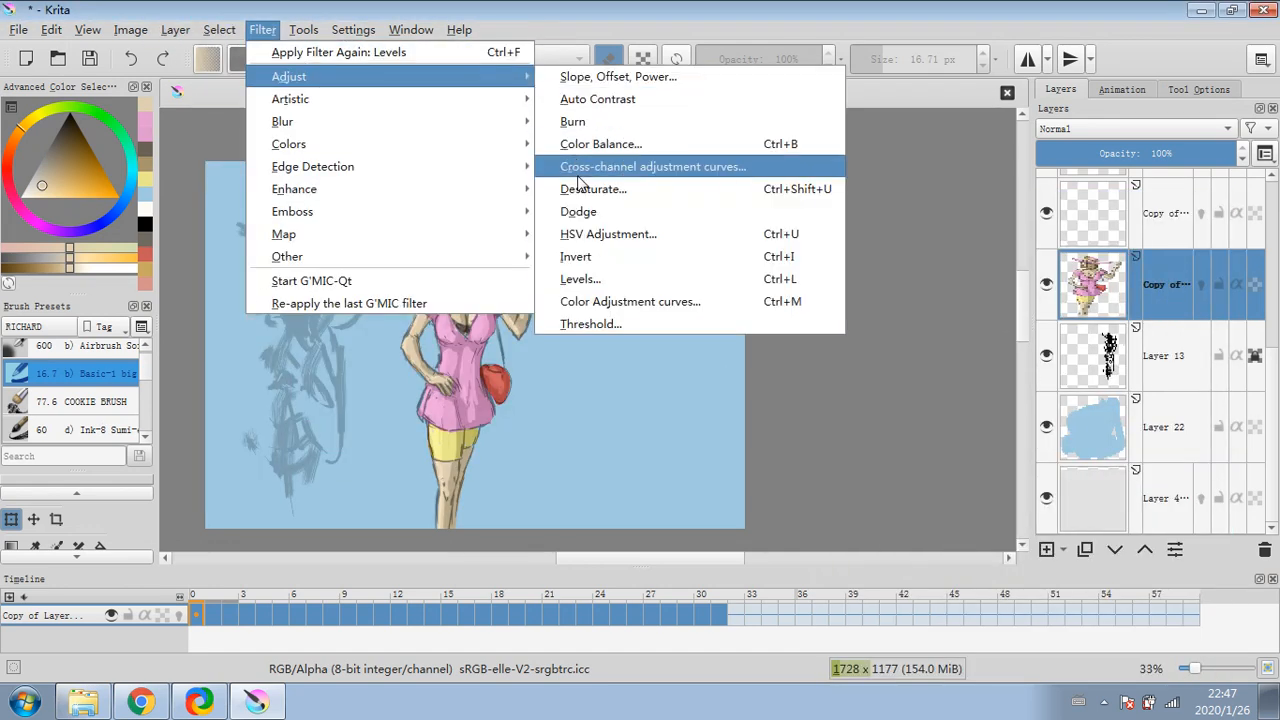
mouse_move(520, 121)
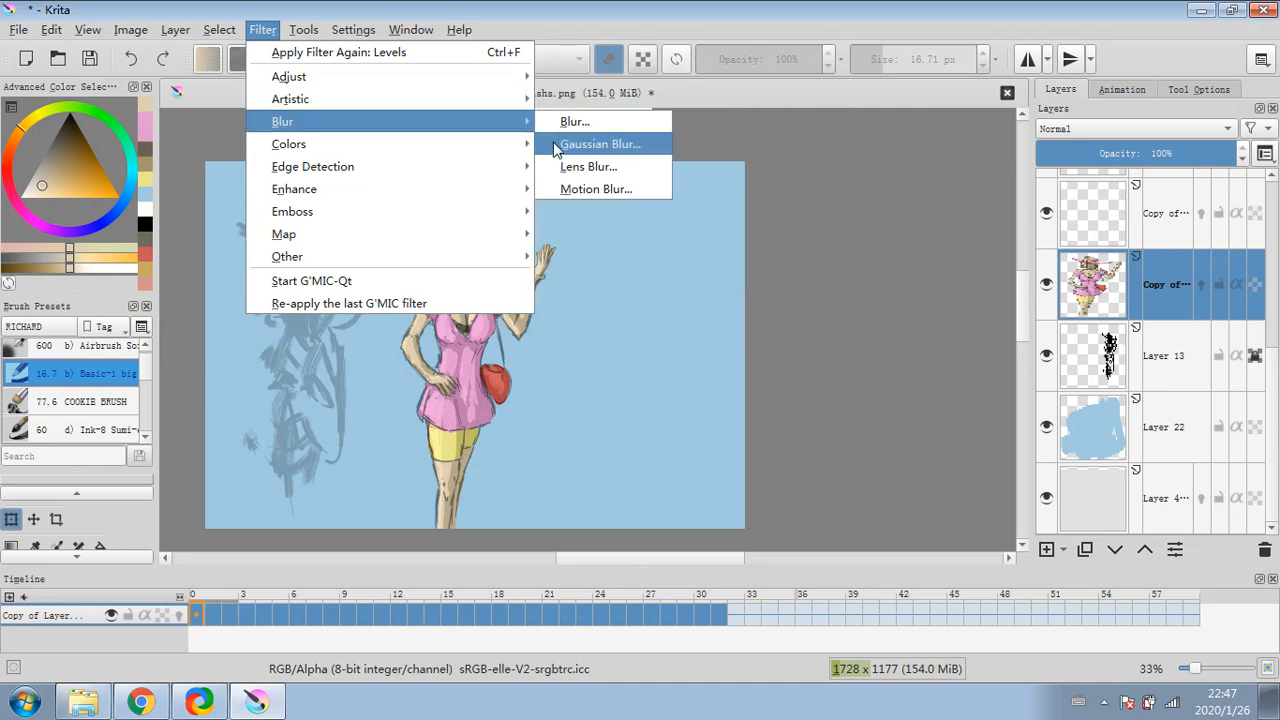
left_click(565, 143)
left_click(963, 269)
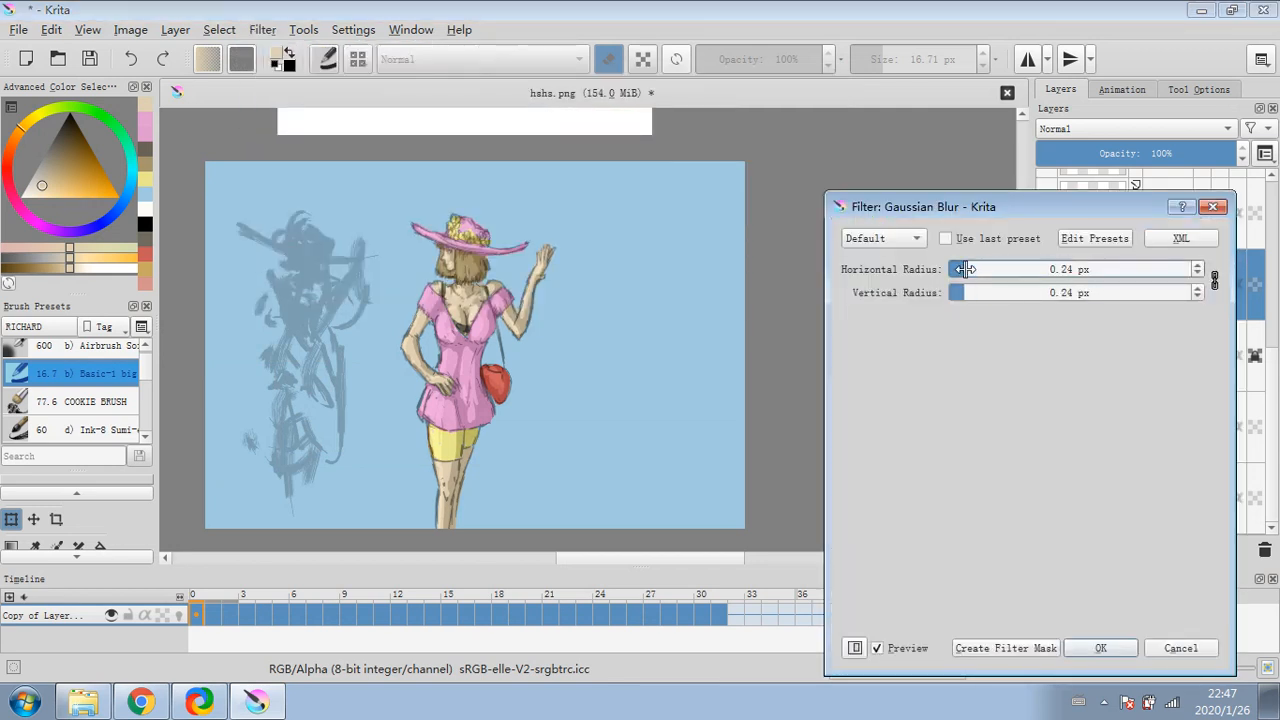
left_click(1100, 648)
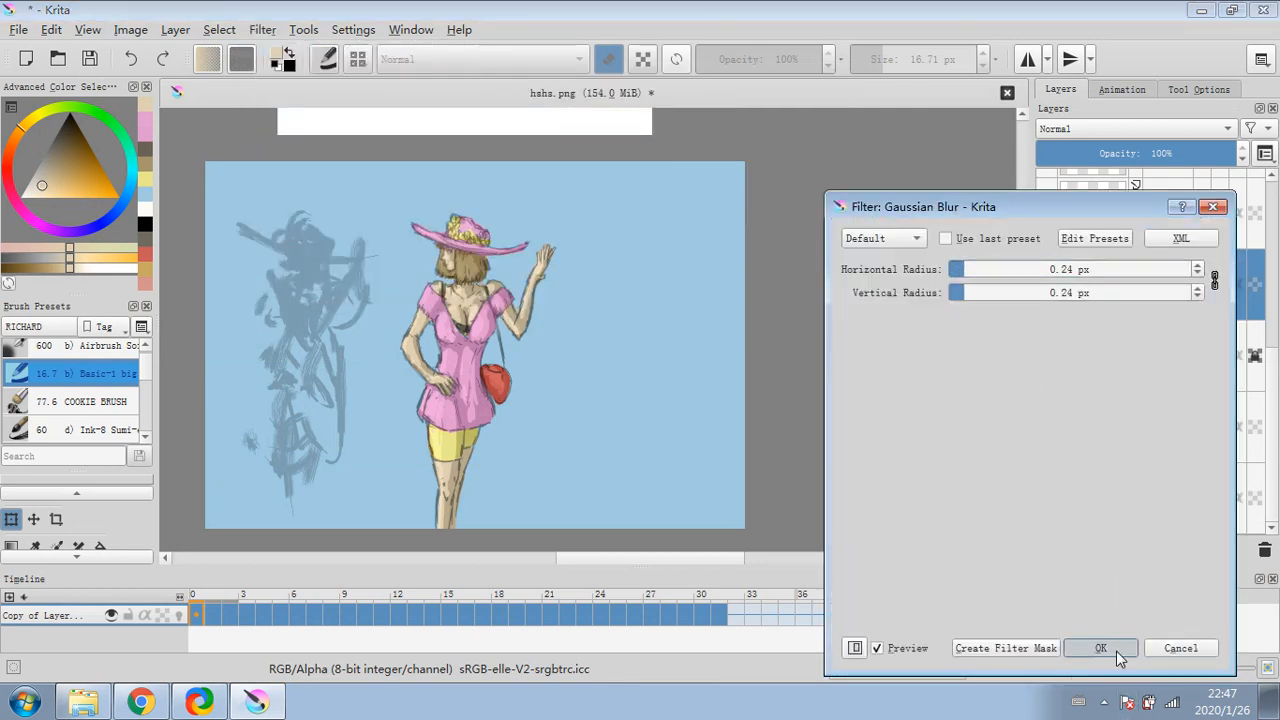
left_click(262, 30)
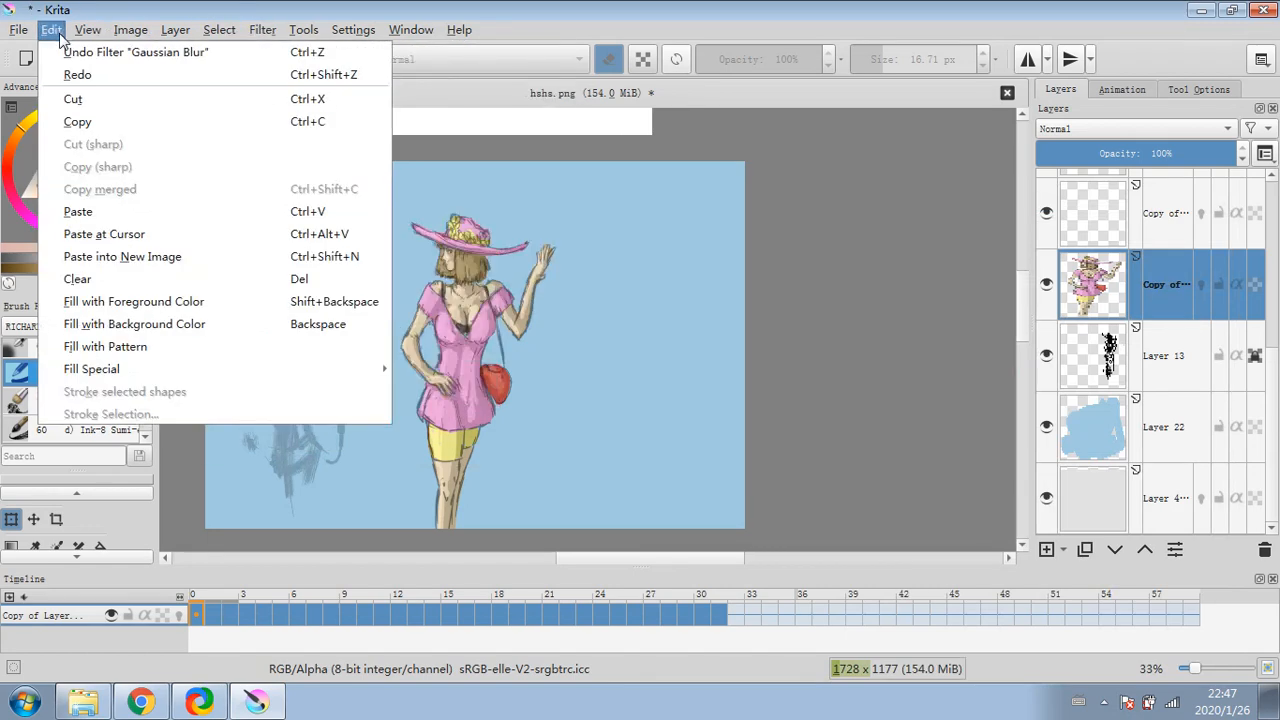
left_click(150, 47)
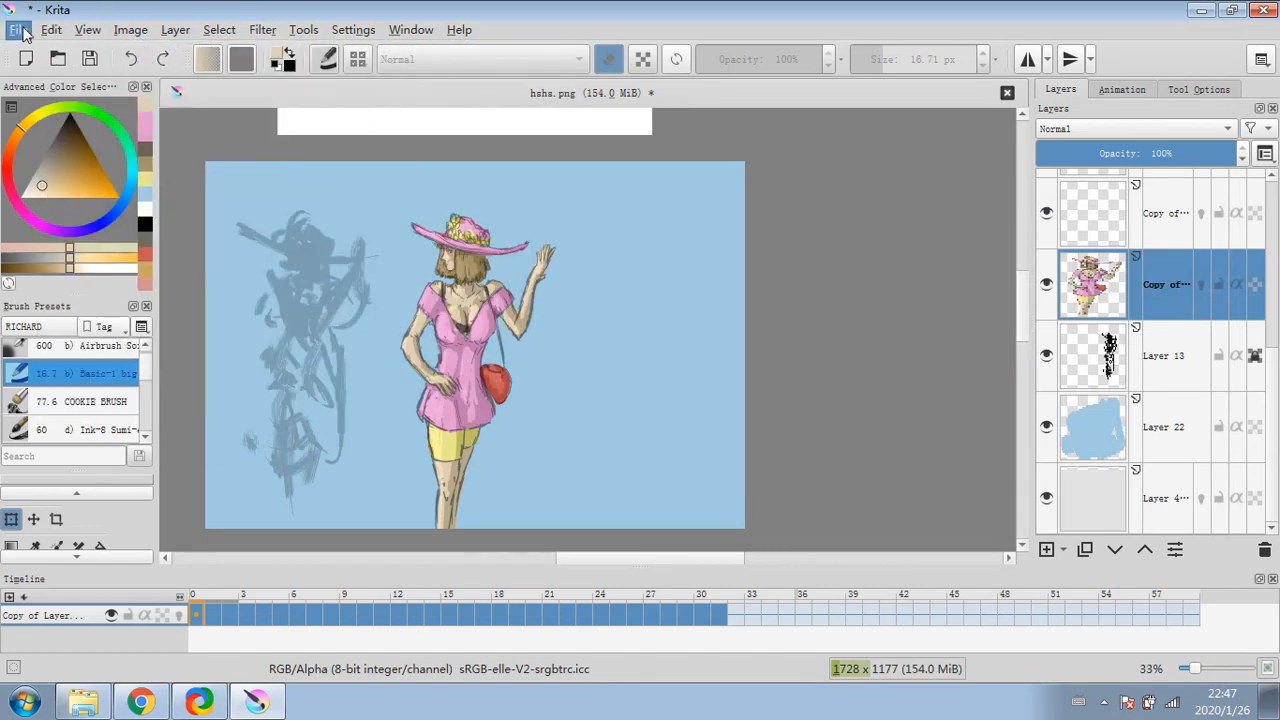
- Apply a Gaussian Blur with 0.24 px horizontal and vertical radii to the merged figure layer
left_click(265, 30)
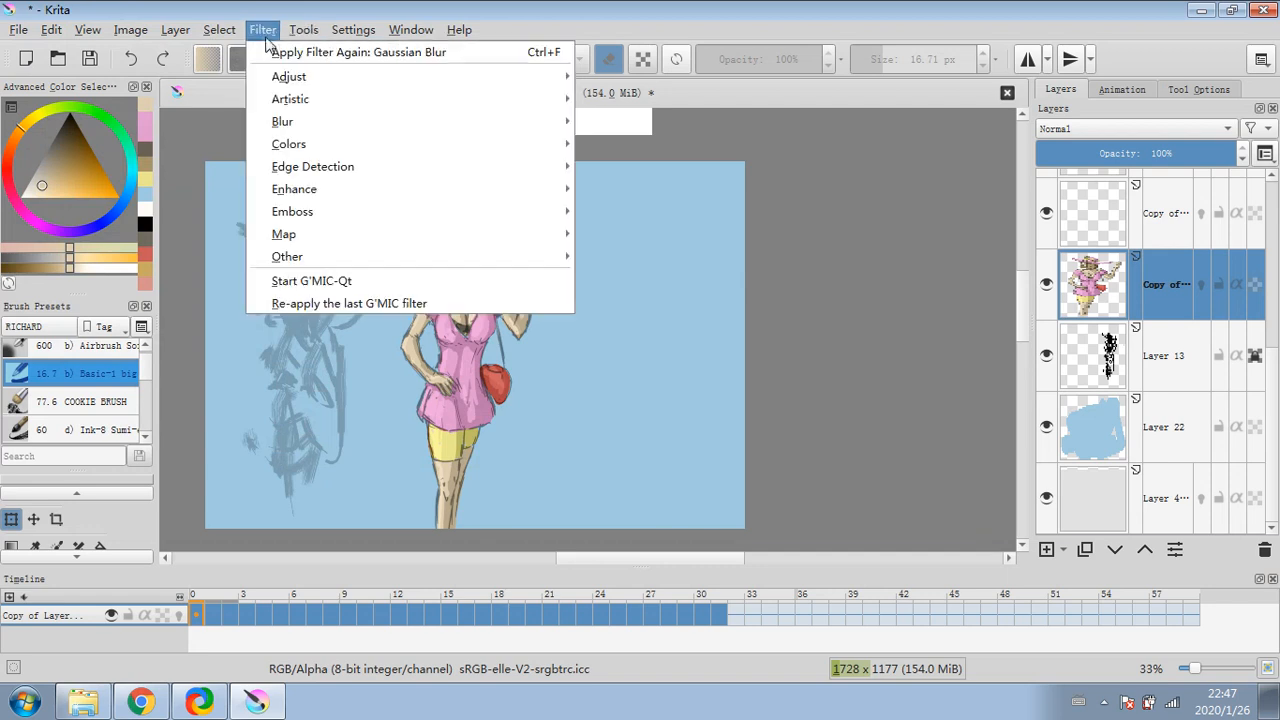
mouse_move(220, 32)
mouse_move(262, 30)
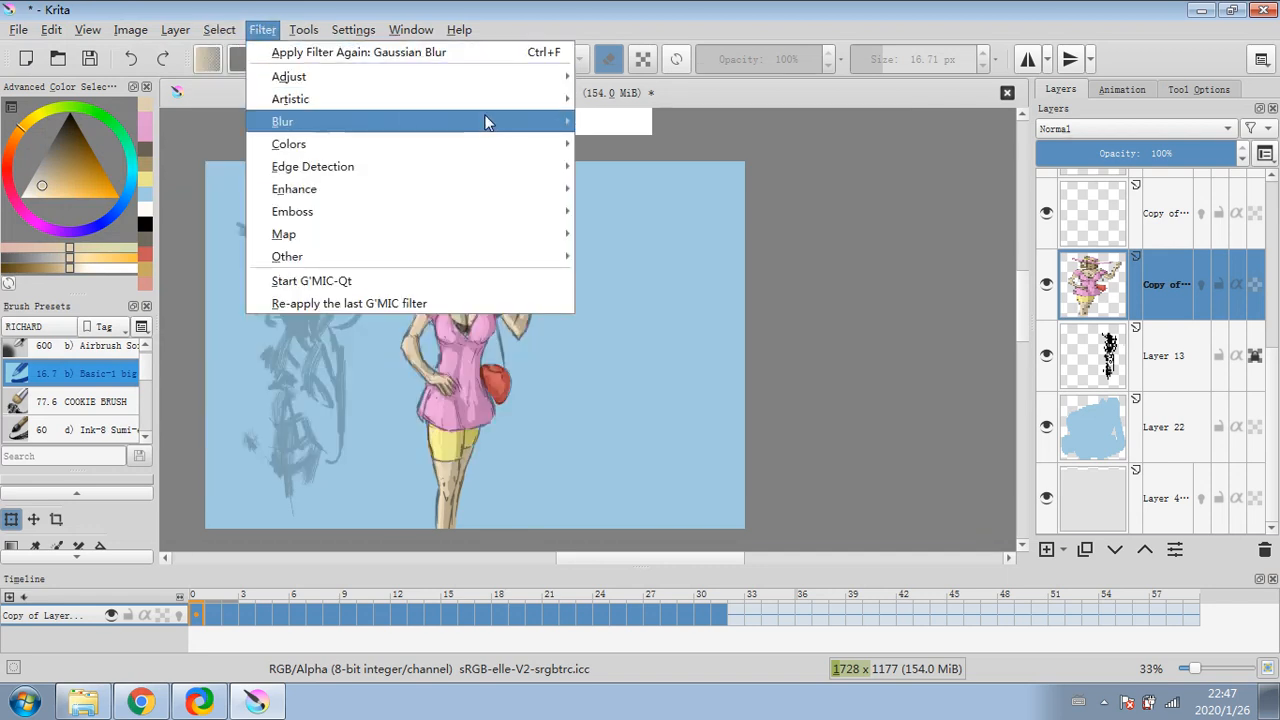
mouse_move(486, 121)
left_click(630, 144)
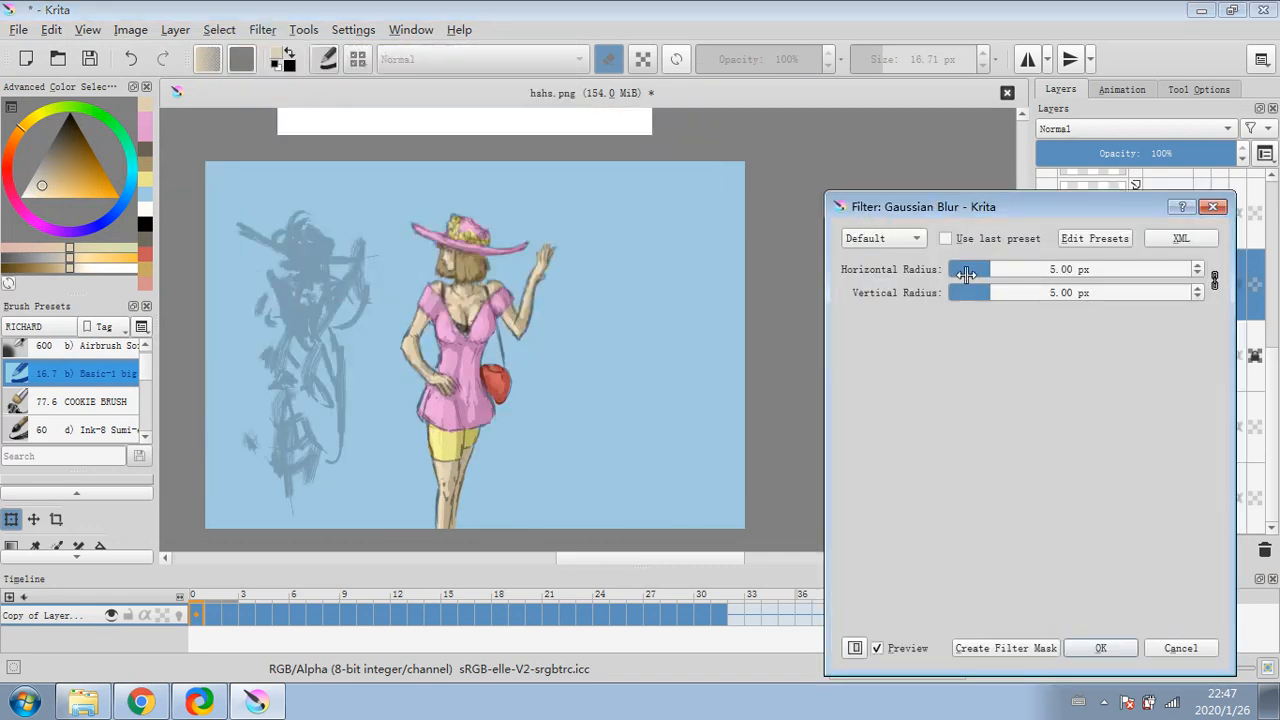
left_click(959, 270)
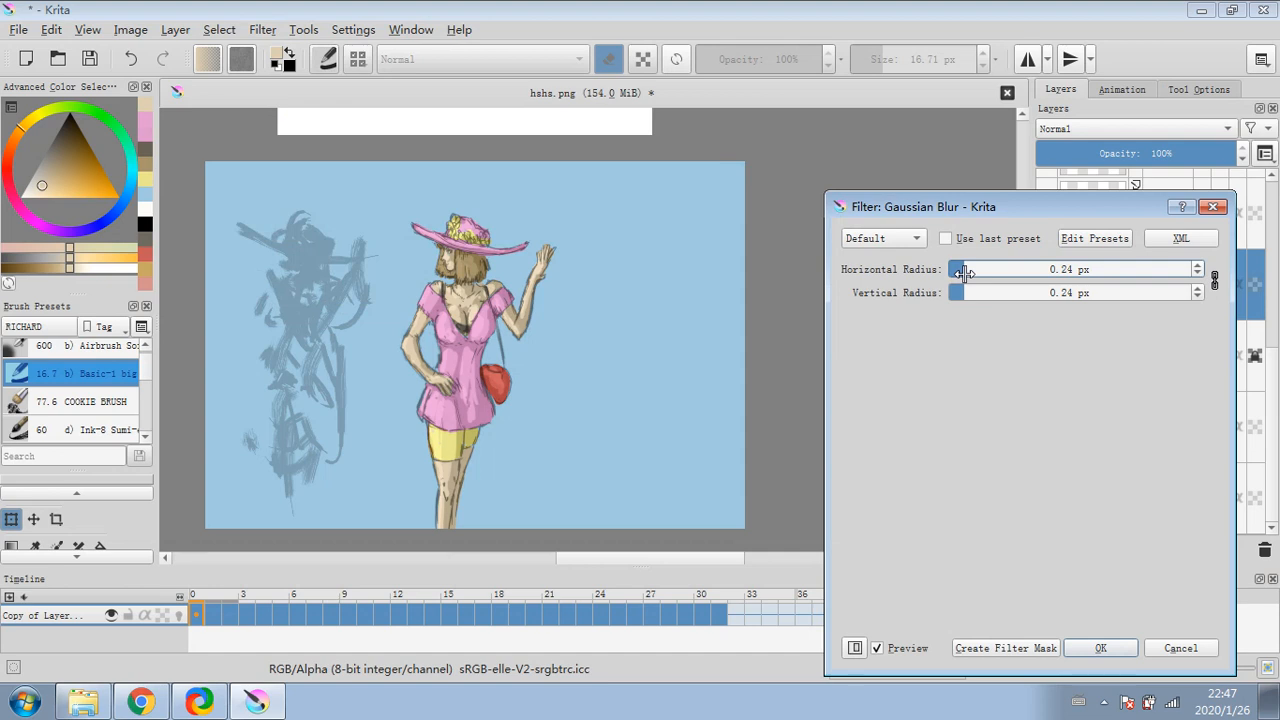
left_click(1062, 648)
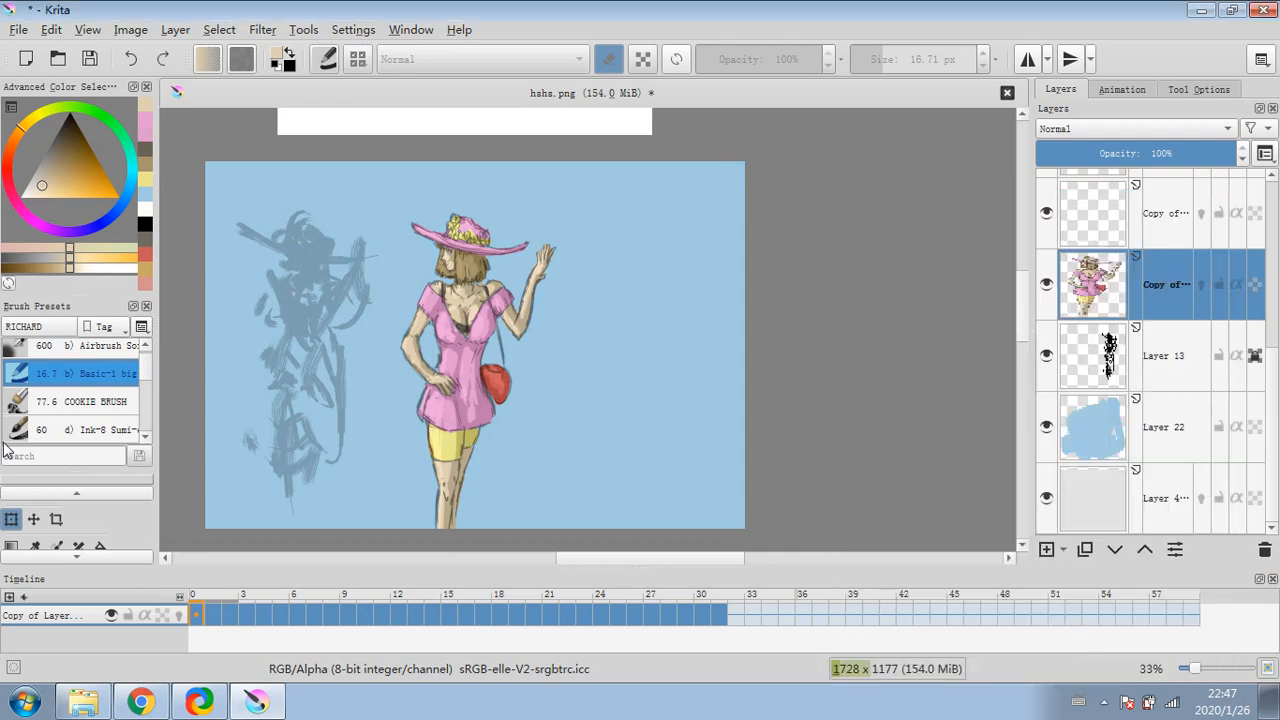
- Apply a Levels adjustment to the figure layer with input gamma 0.844 and output black level 21
left_click(262, 30)
mouse_move(400, 77)
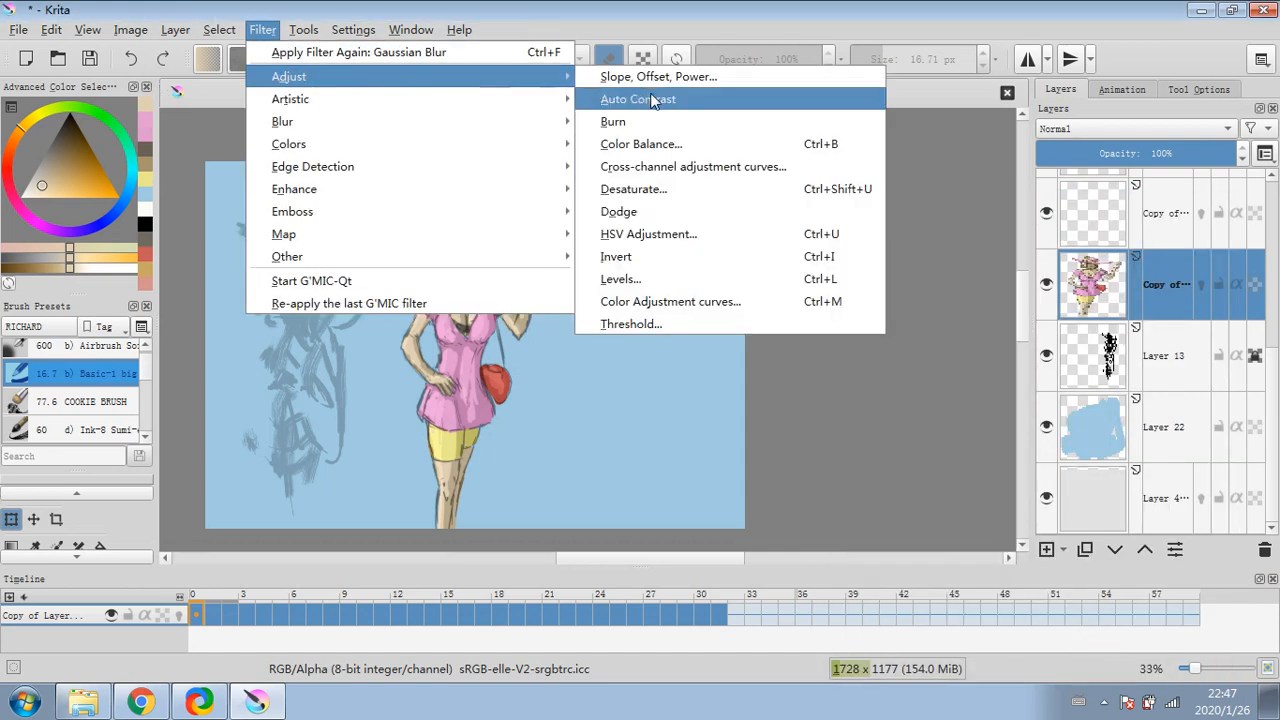
left_click(650, 279)
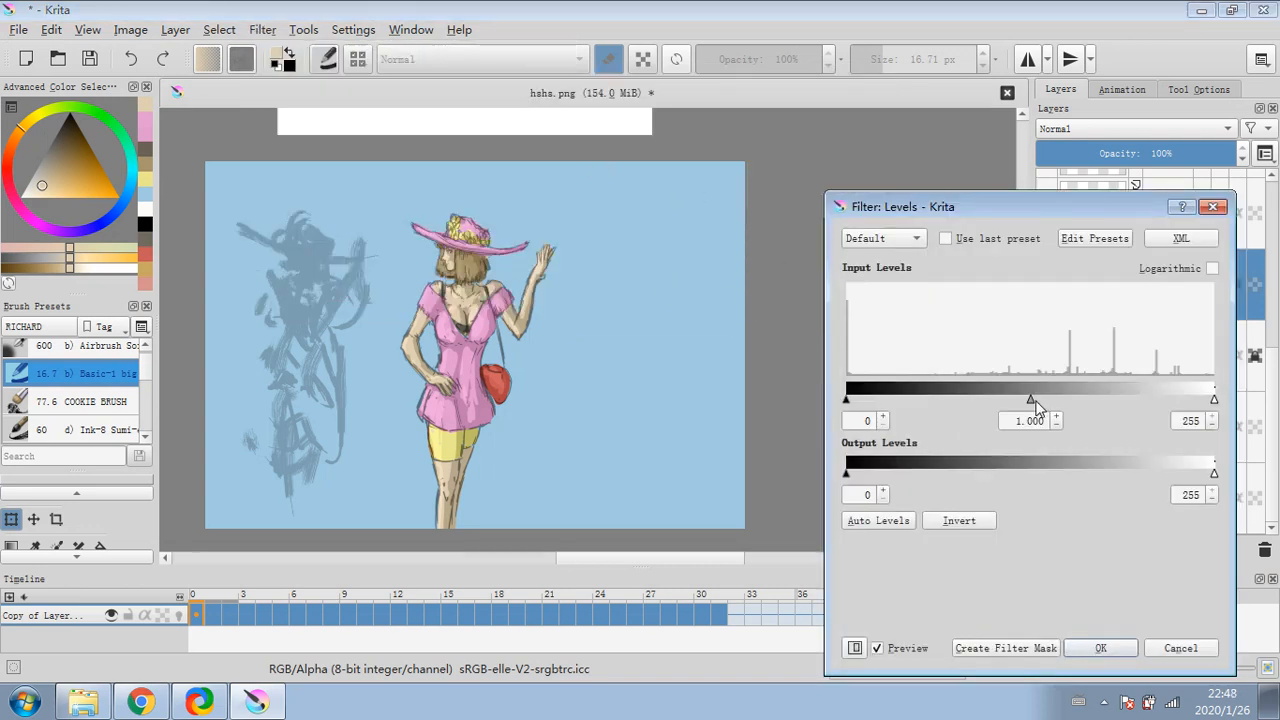
left_click_drag(1035, 405, 1044, 400)
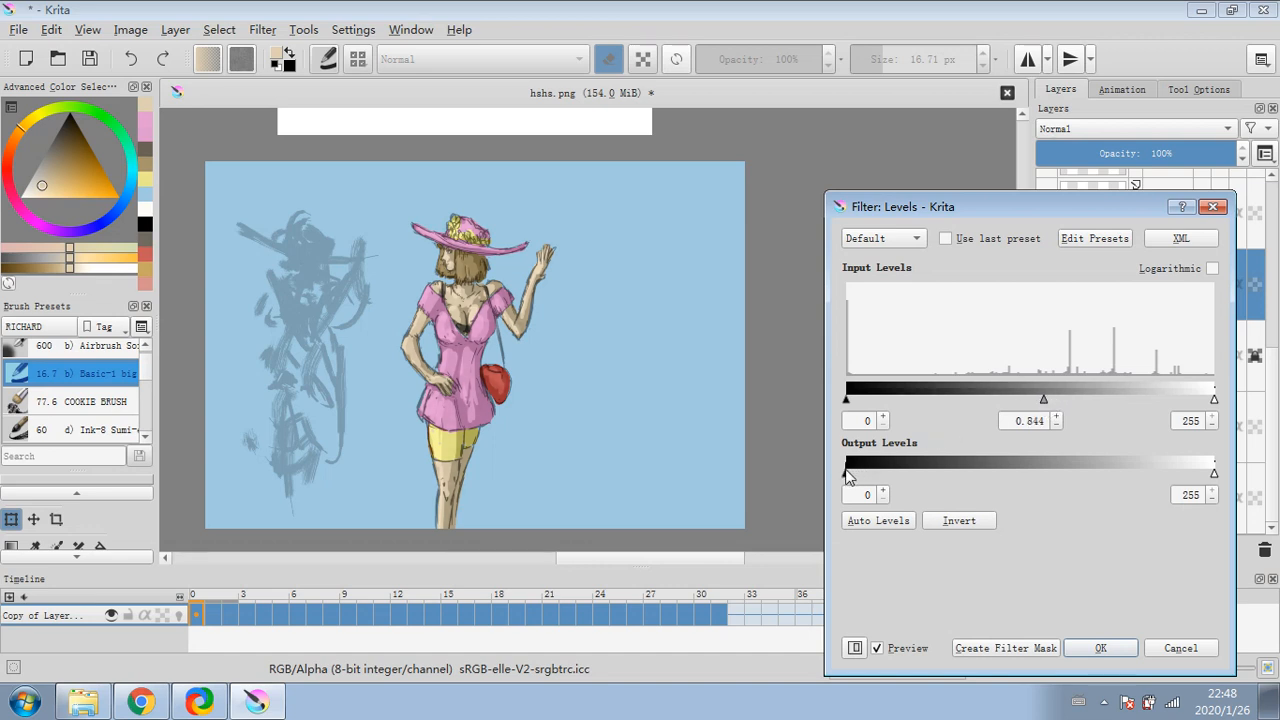
left_click_drag(847, 473, 885, 485)
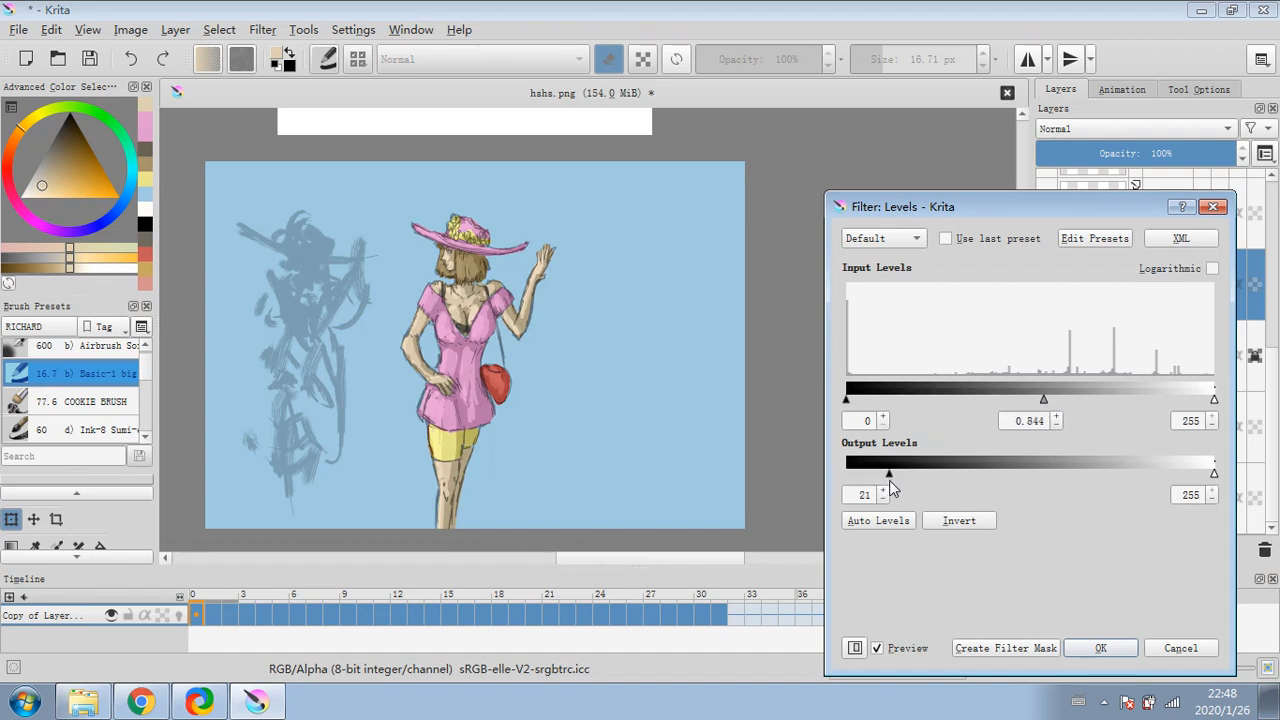
left_click(1090, 649)
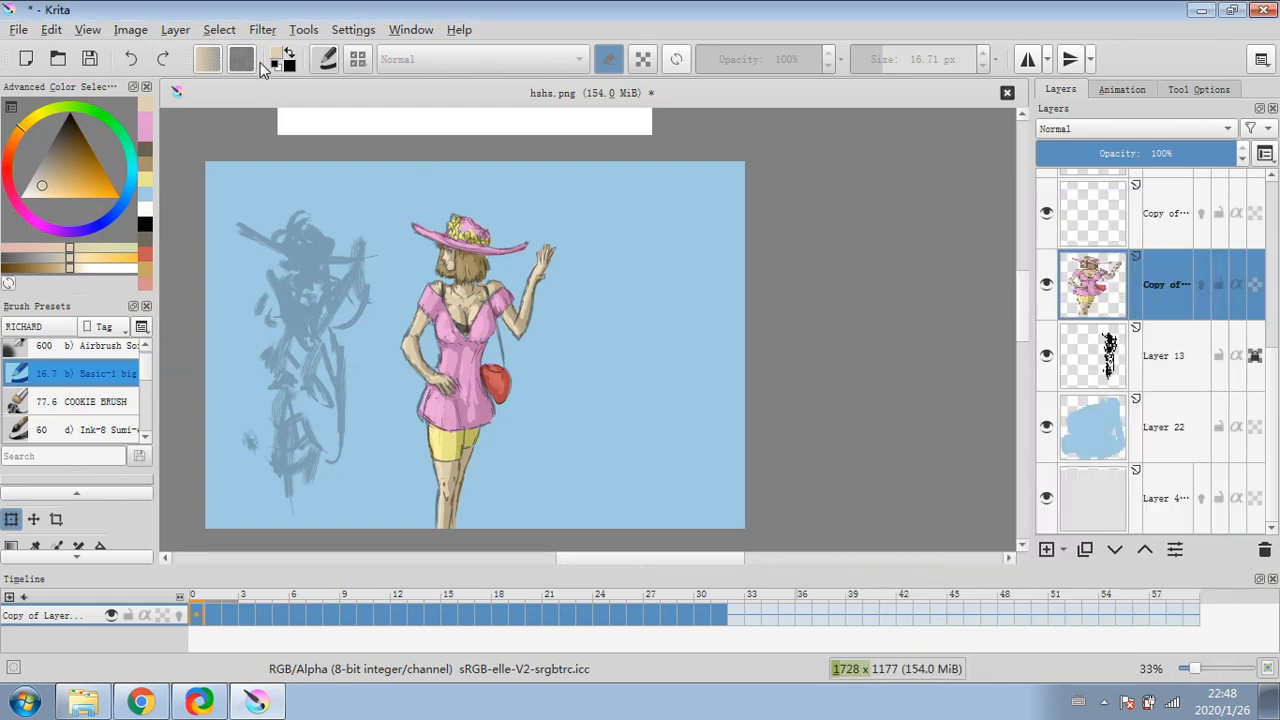
- Duplicate the figure layer and darken the copy with a color adjustment curve bent through input 179, output 146
left_click(1085, 549)
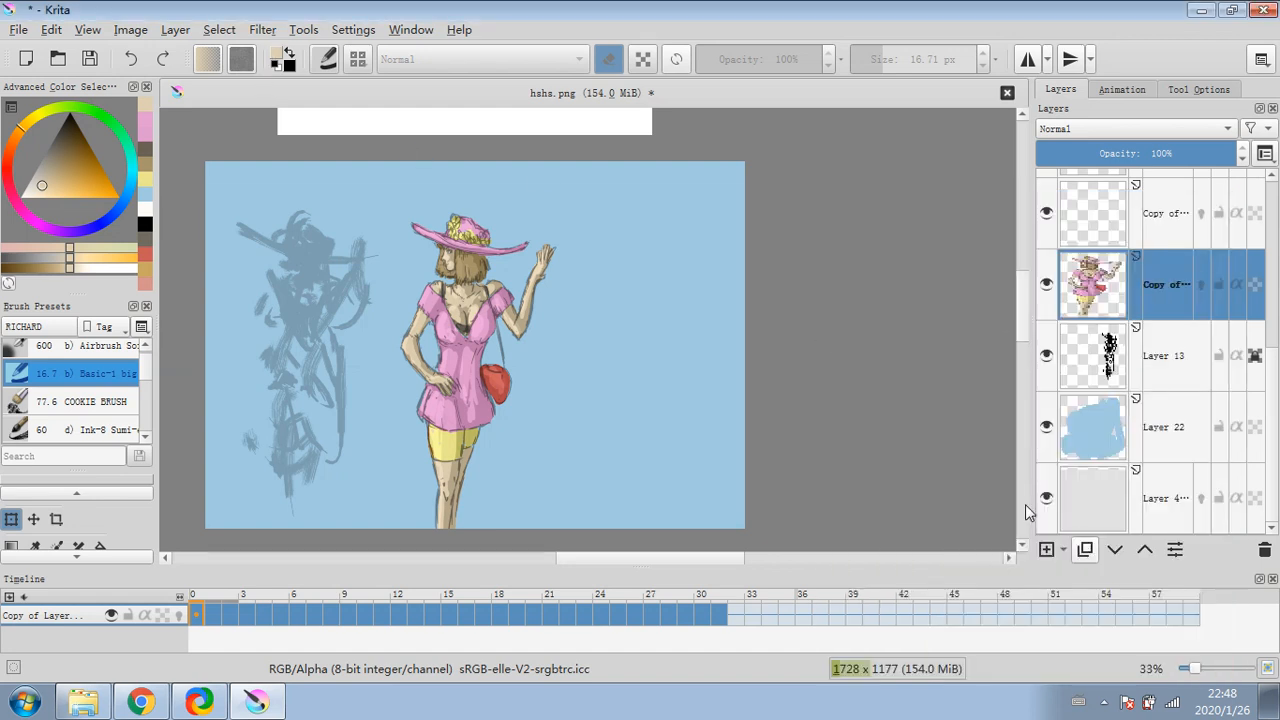
left_click(262, 30)
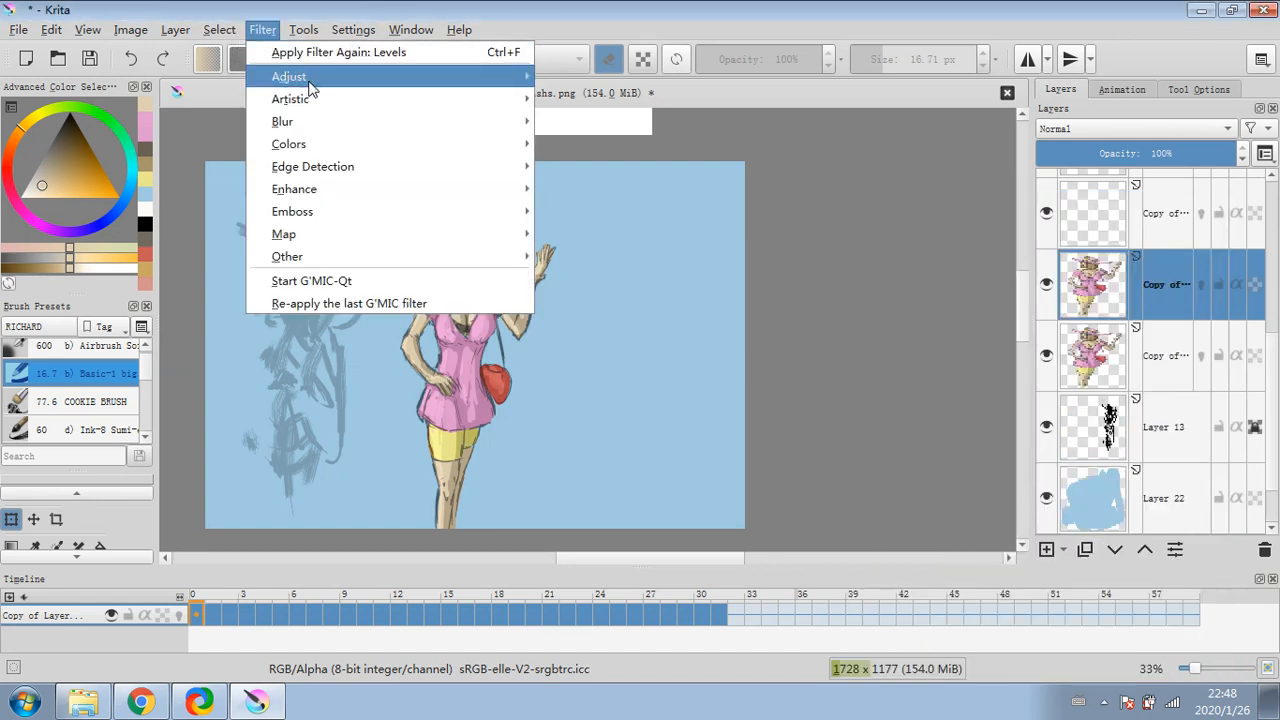
mouse_move(305, 80)
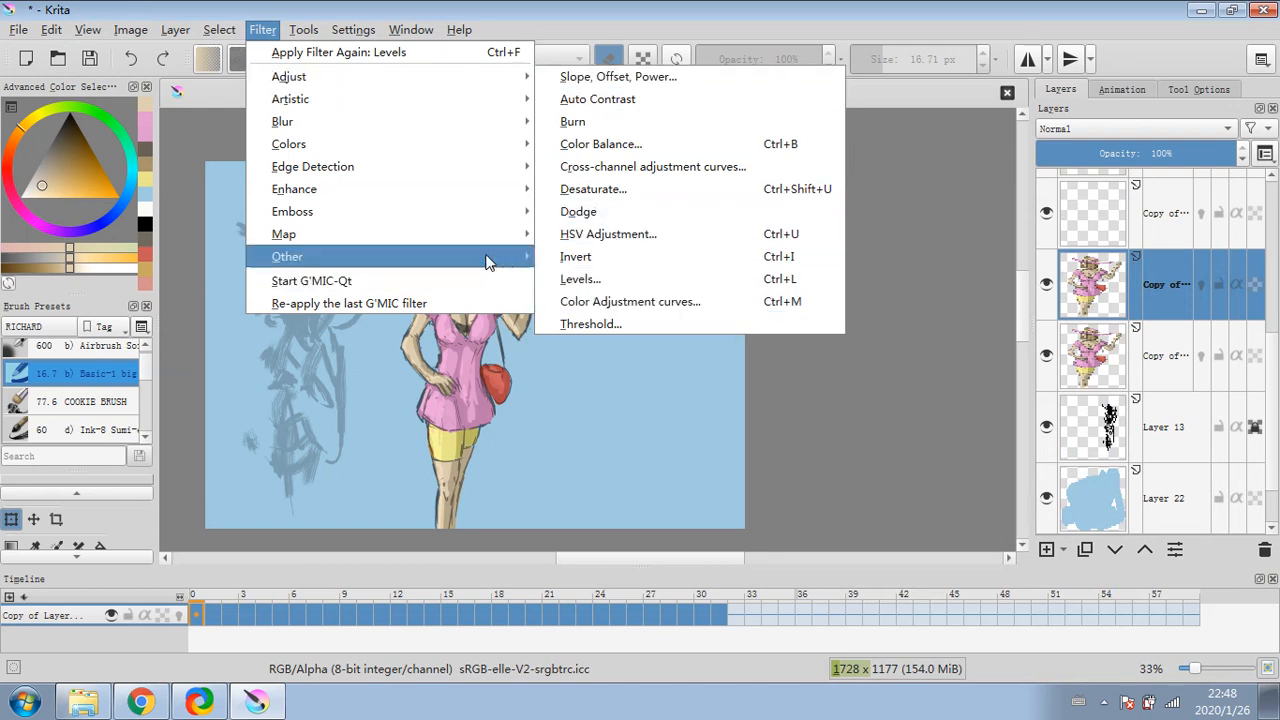
mouse_move(480, 77)
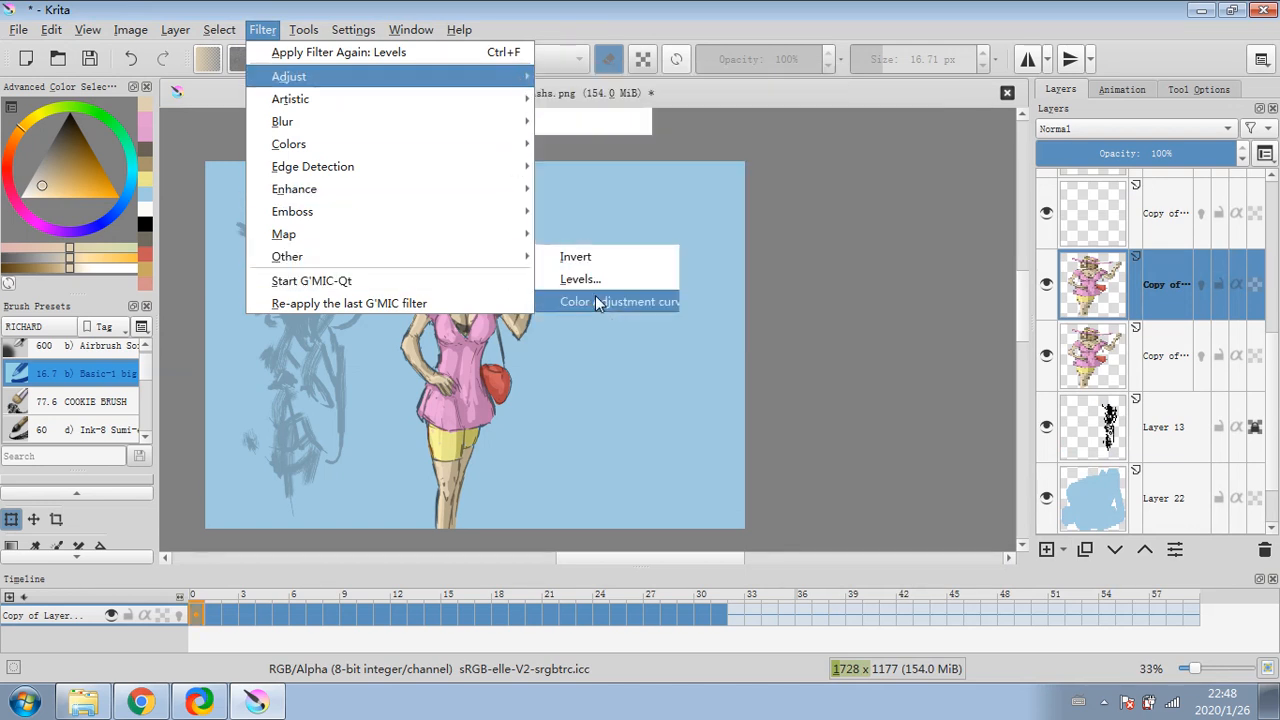
left_click(595, 300)
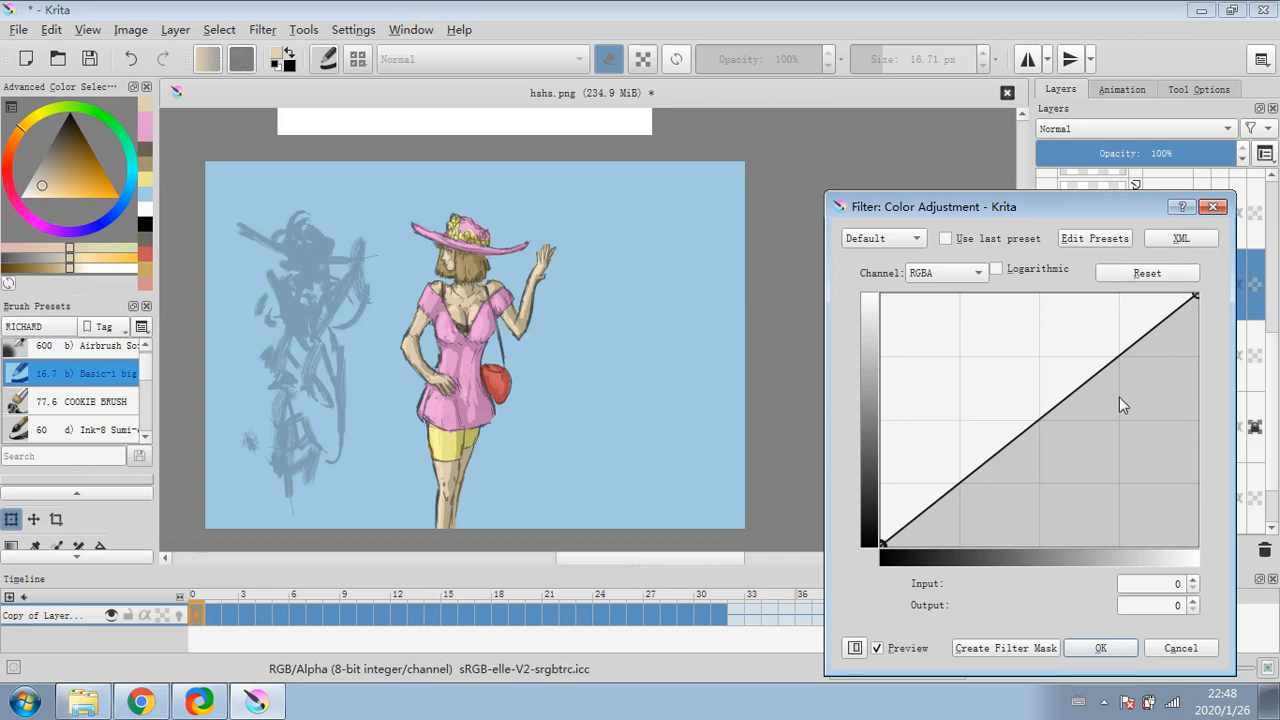
left_click_drag(1068, 400, 1101, 400)
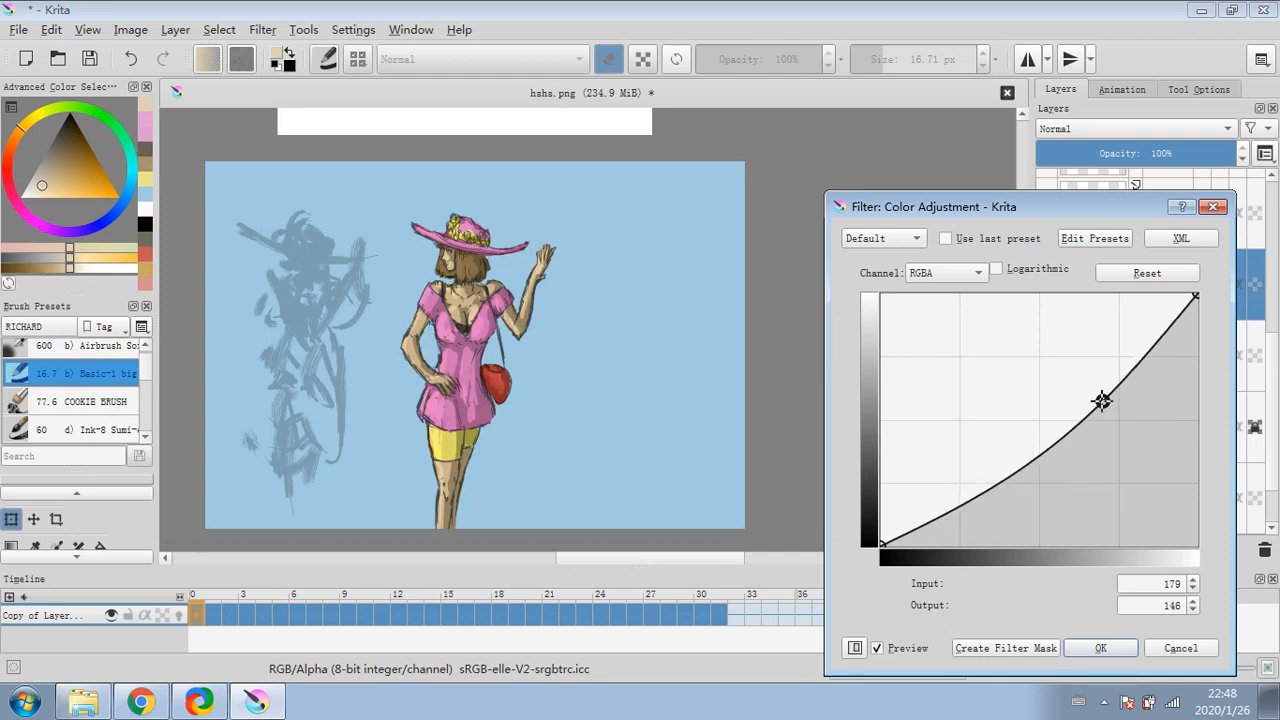
left_click(1100, 648)
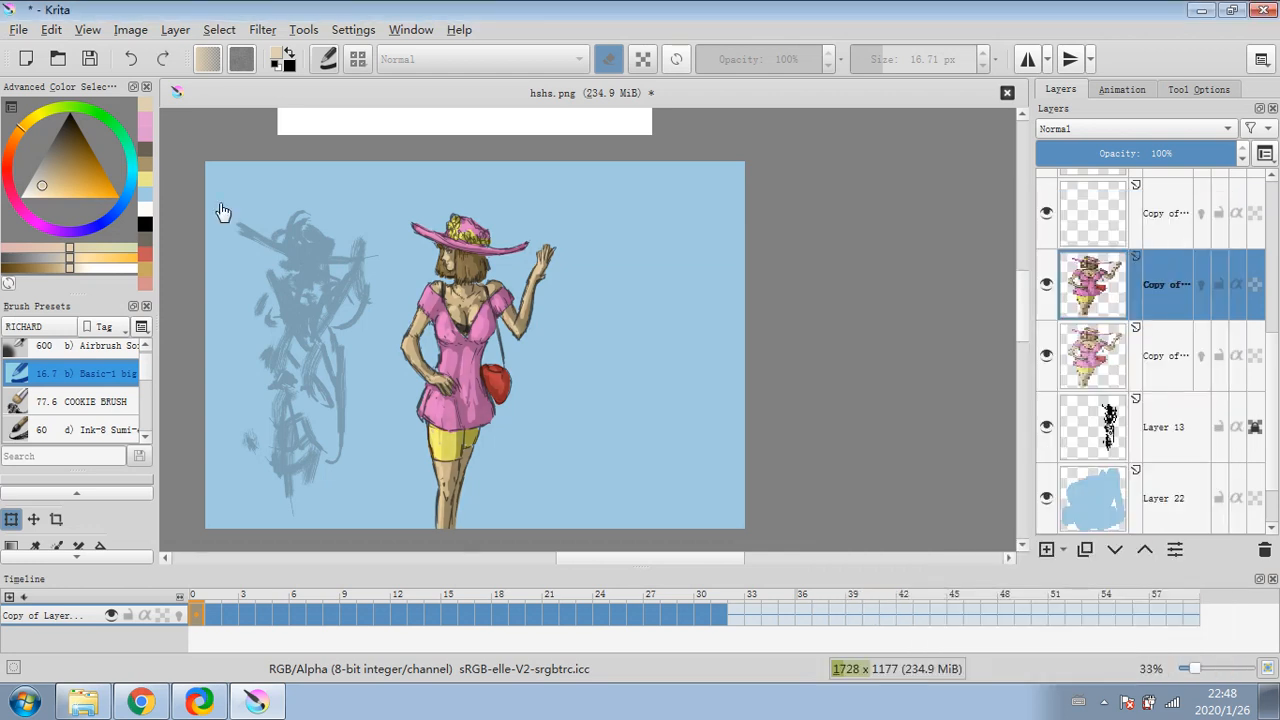
- Partly erase the left side of the darkened figure copy using the Airbrush Soft eraser at 45% opacity and about 165 px
scroll(97, 405, "down", 2)
scroll(90, 360, "up", 3)
scroll(110, 357, "down", 1)
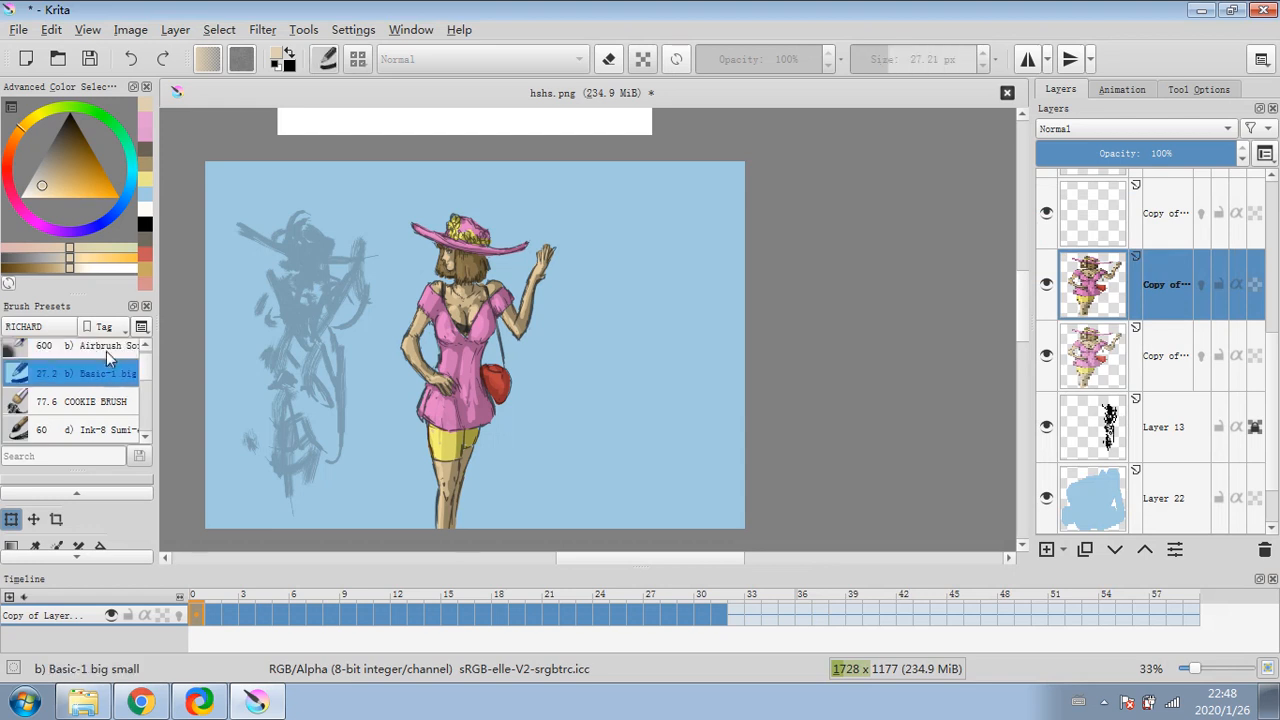
scroll(110, 358, "up", 2)
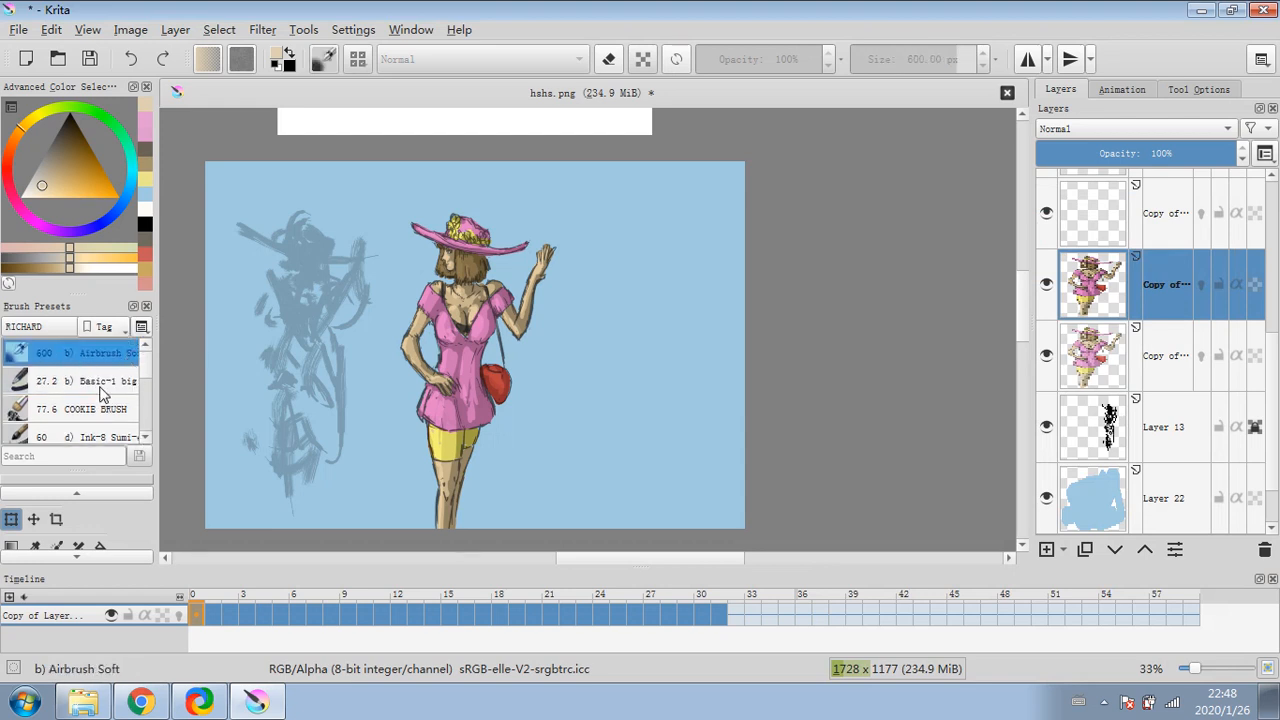
left_click(611, 62)
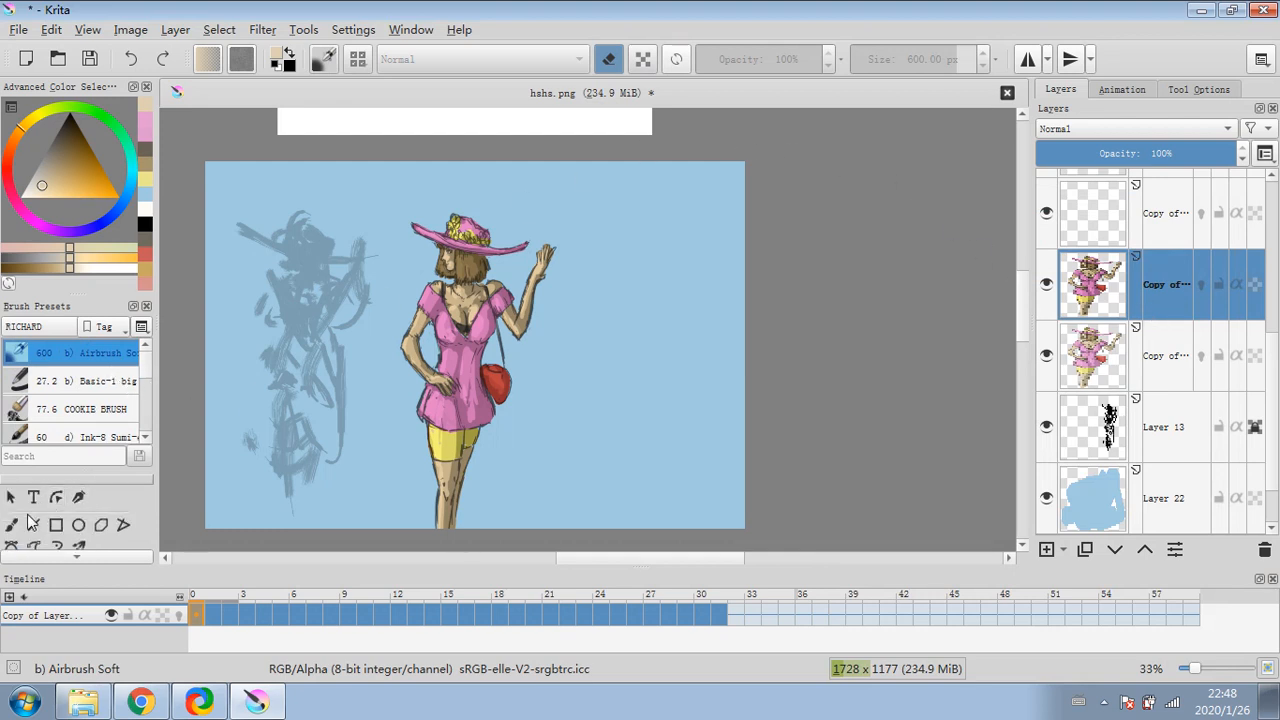
left_click(12, 525)
left_click_drag(731, 60, 752, 61)
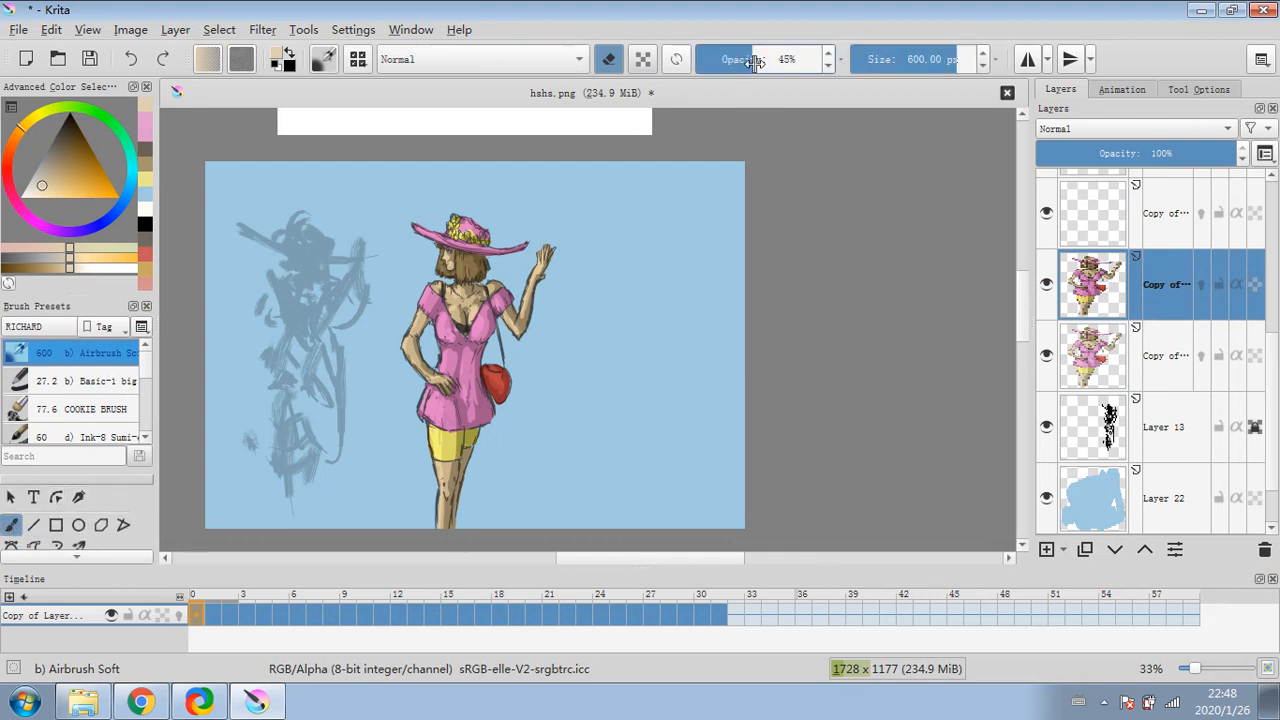
left_click_drag(950, 60, 912, 60)
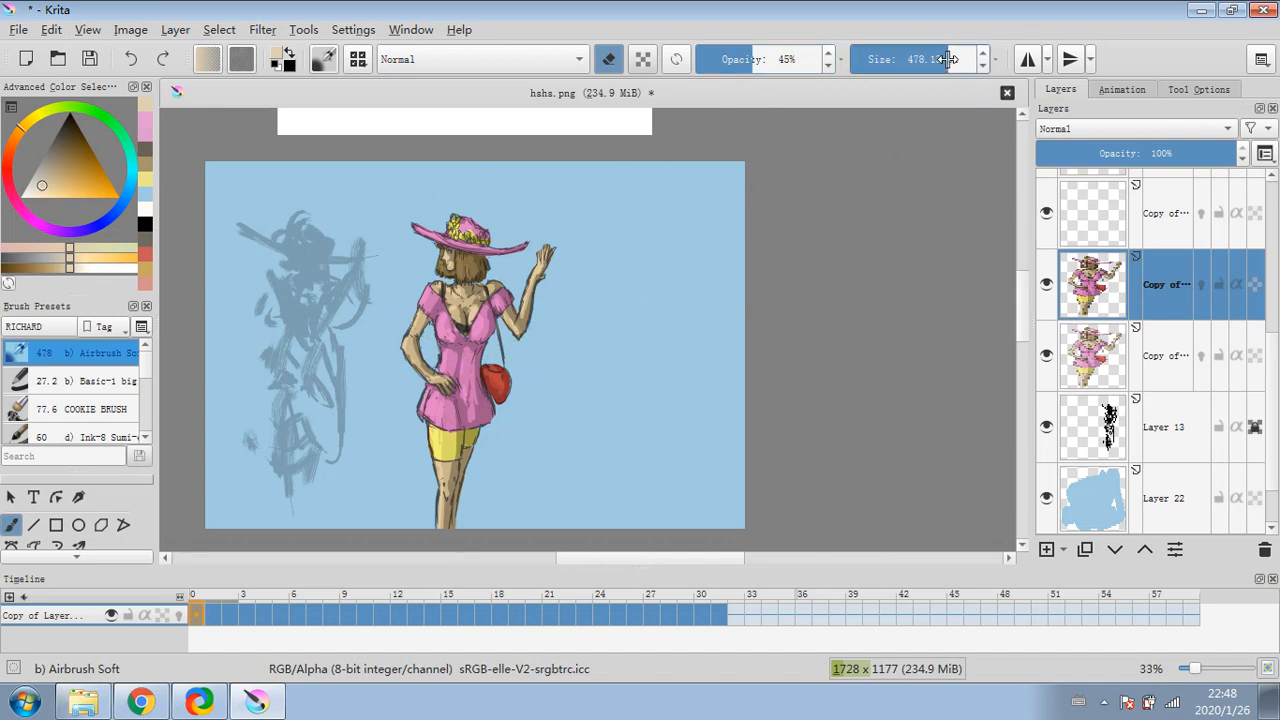
mouse_move(434, 254)
left_mouse_down()
mouse_move(442, 222)
mouse_move(421, 362)
mouse_move(431, 358)
mouse_move(435, 382)
mouse_move(419, 365)
mouse_move(431, 456)
mouse_move(429, 416)
mouse_move(534, 263)
mouse_move(454, 253)
mouse_move(429, 310)
mouse_move(422, 453)
mouse_move(417, 218)
mouse_move(435, 444)
left_mouse_up()
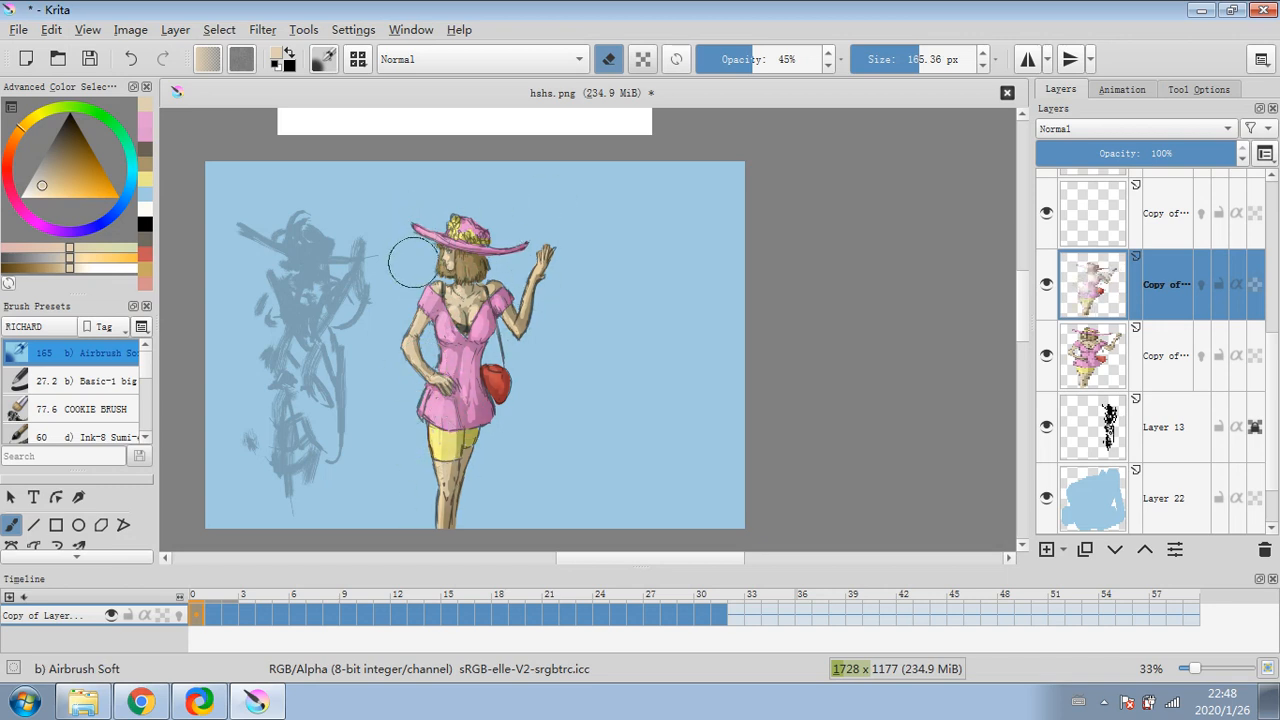
- Add a layer above the blue background and paint white Ink-8 Sumi-e strokes around the woman with a brush of about 152 px
left_click(1175, 498)
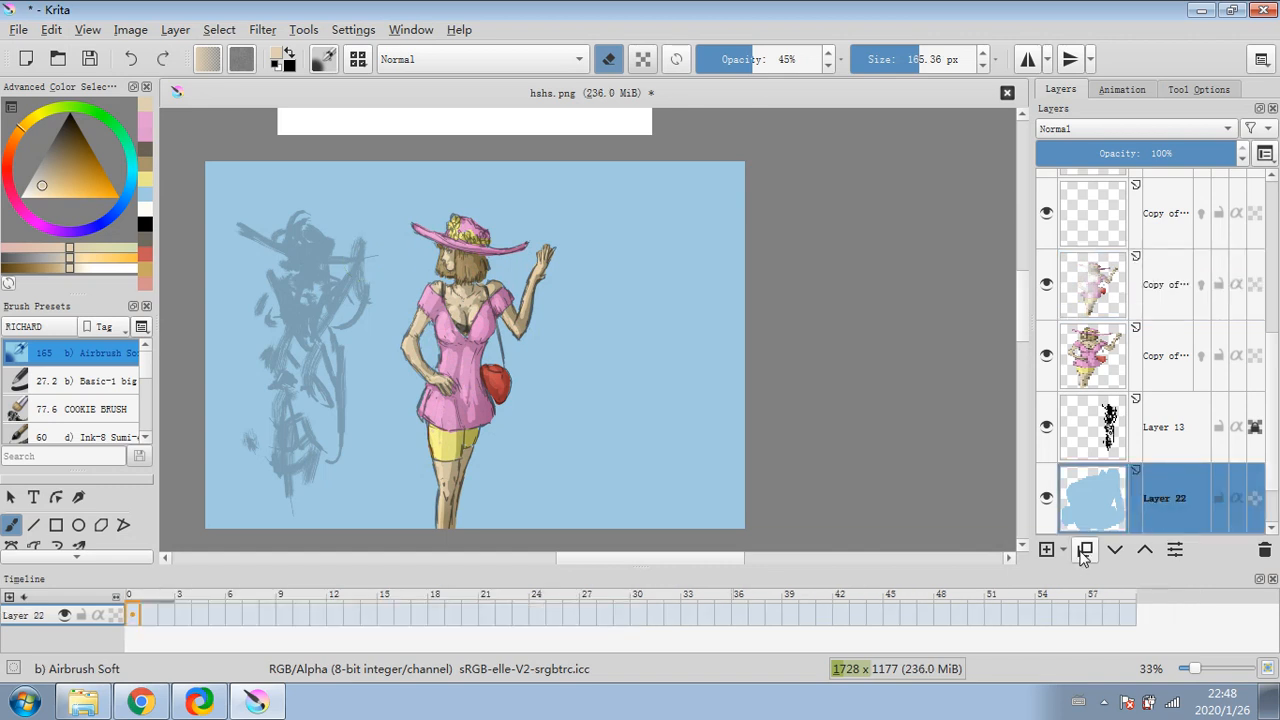
left_click(1045, 553)
scroll(145, 383, "down", 1)
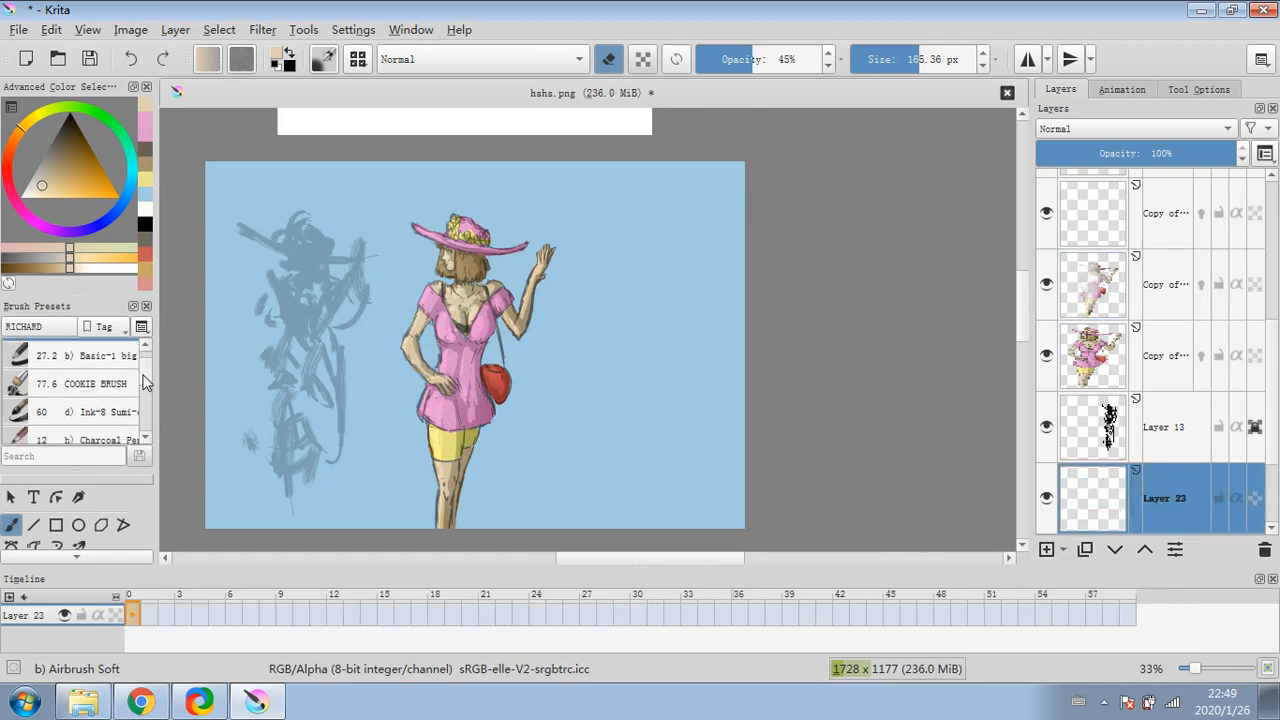
left_click(110, 412)
left_click_drag(49, 172, 19, 197)
left_click(917, 59)
mouse_move(448, 486)
left_mouse_down()
mouse_move(400, 452)
mouse_move(470, 505)
mouse_move(515, 370)
mouse_move(490, 295)
mouse_move(398, 250)
left_mouse_up()
left_click_drag(388, 236, 378, 249)
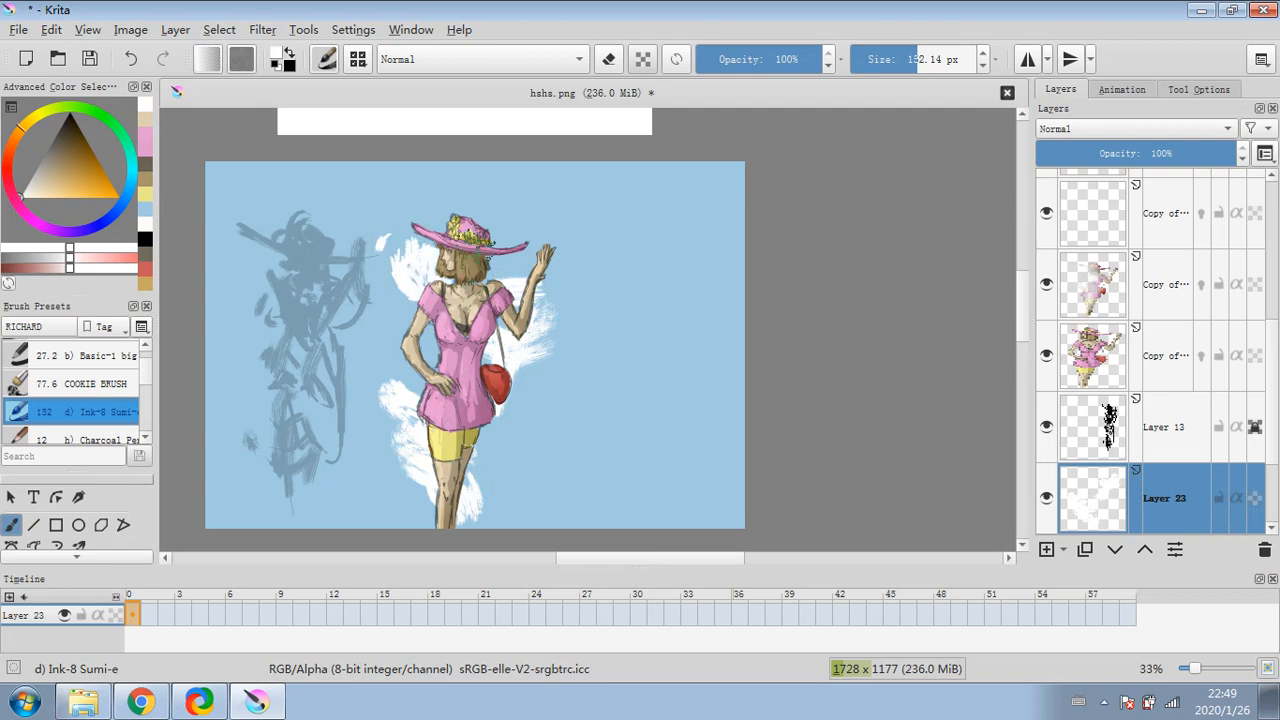
left_click_drag(546, 238, 536, 246)
mouse_move(524, 182)
left_mouse_down()
mouse_move(568, 196)
mouse_move(458, 226)
left_mouse_up()
left_click_drag(395, 170, 395, 183)
mouse_move(398, 342)
left_mouse_down()
mouse_move(376, 376)
mouse_move(420, 376)
left_mouse_up()
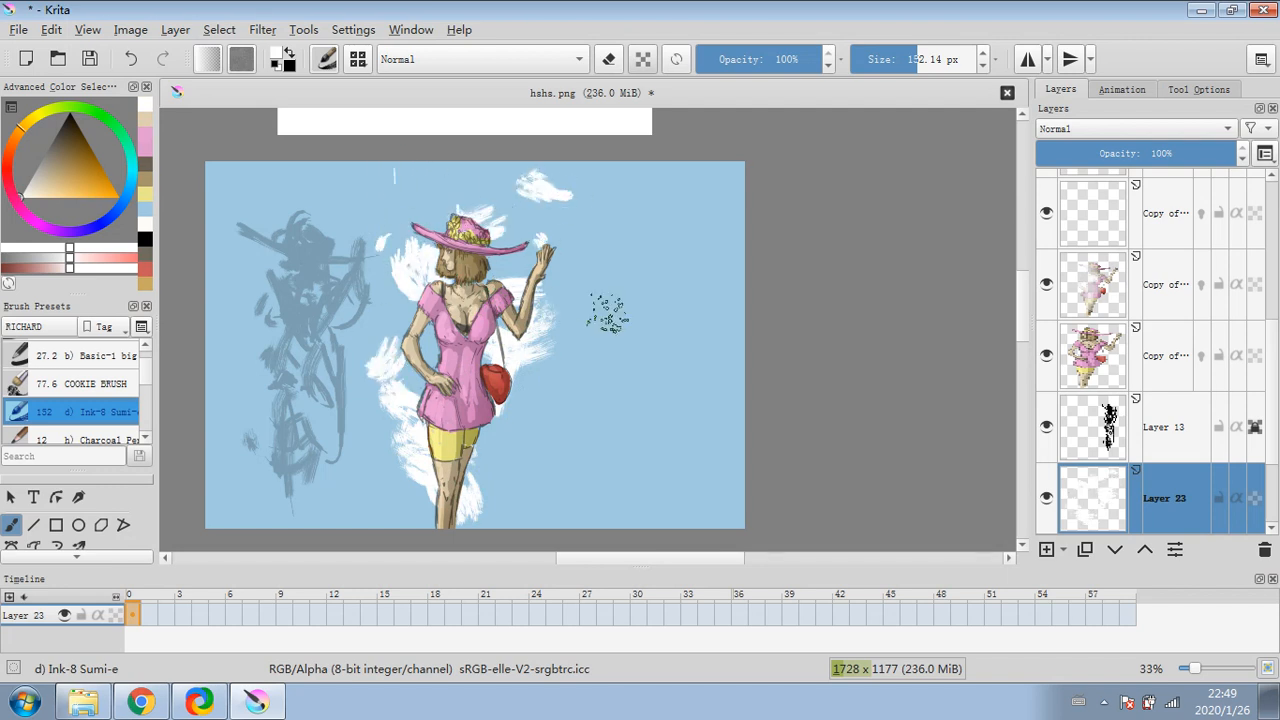
- Merge the partly erased figure copy with the figure layer below it
left_click(1166, 290)
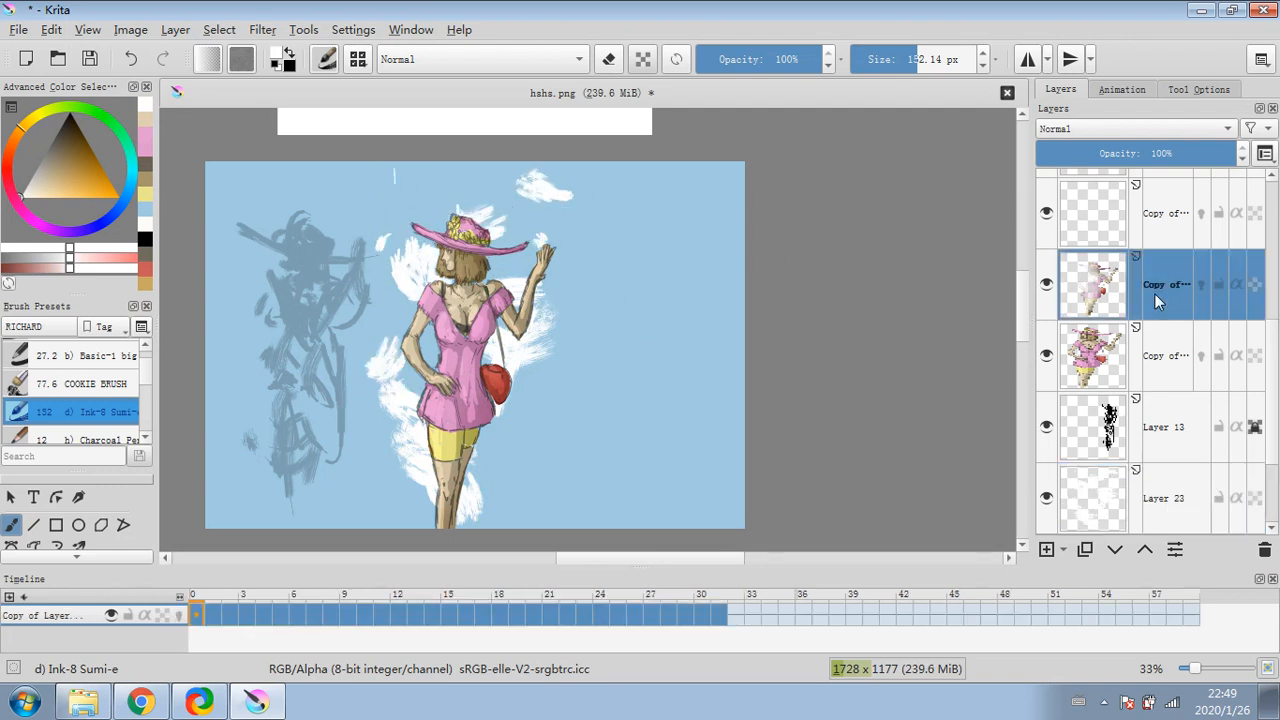
right_click(1166, 290)
key("Escape")
key("ctrl+e")
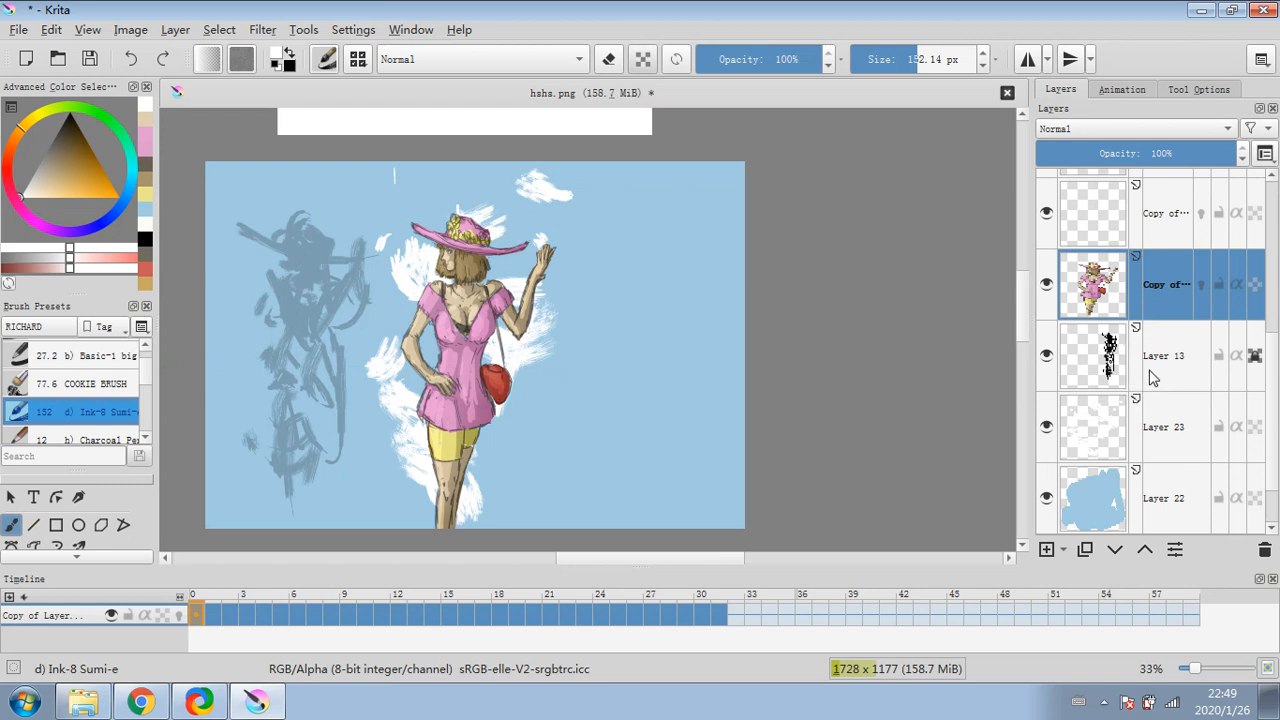
- Soften the white strokes on Layer 23 around the woman with the Blender Basic brush at 50 px
left_click(1157, 428)
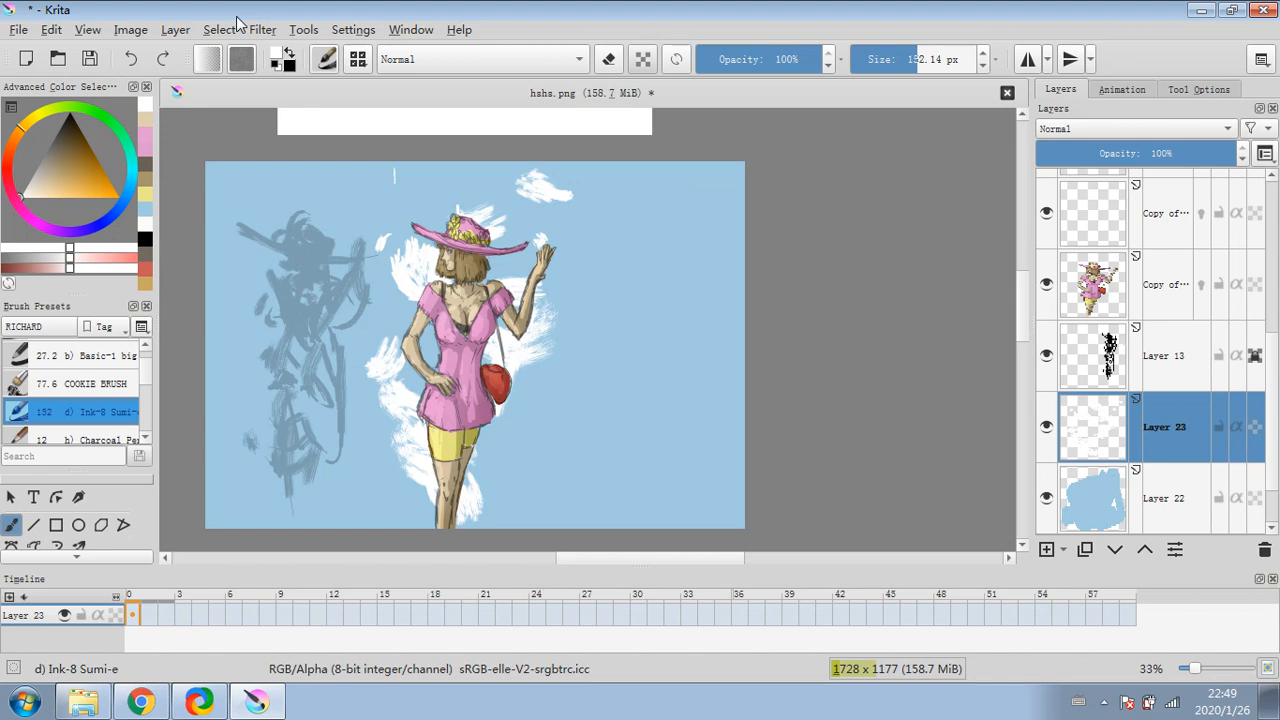
left_click(144, 440)
double_click(143, 440)
left_click(85, 410)
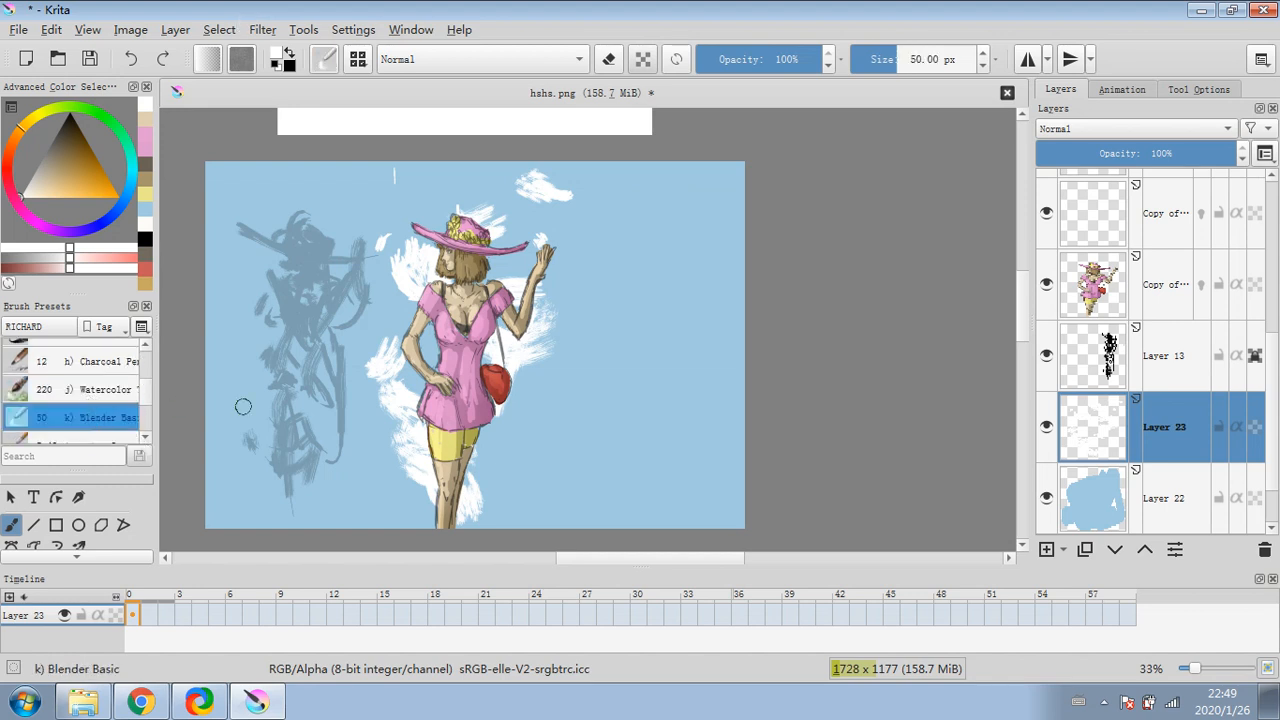
mouse_move(388, 341)
left_mouse_down()
mouse_move(410, 400)
mouse_move(389, 265)
mouse_move(399, 211)
mouse_move(490, 196)
left_mouse_up()
mouse_move(509, 285)
left_mouse_down()
mouse_move(523, 186)
mouse_move(555, 205)
mouse_move(540, 265)
left_mouse_up()
left_click_drag(478, 460, 464, 511)
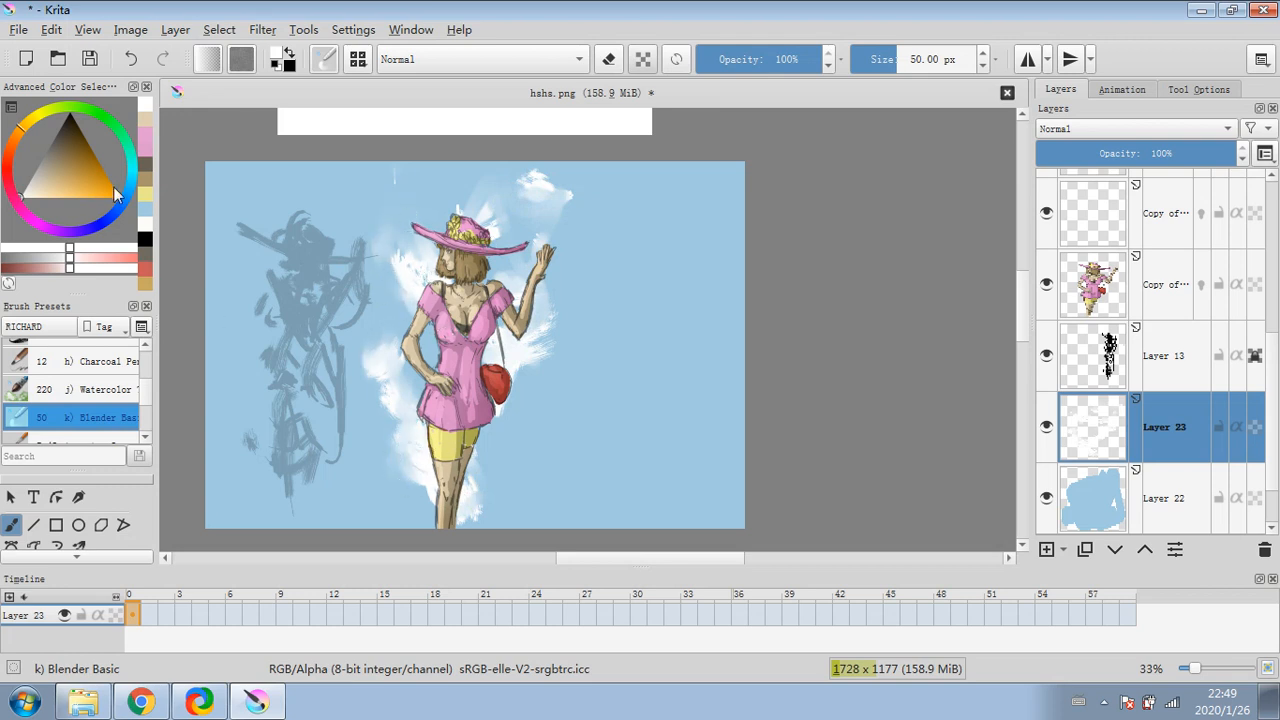
- Airbrush a soft light pink glow over the woman and pale yellow around her hat on a new layer above the figure at 600 px
left_click(145, 131)
left_click(41, 193)
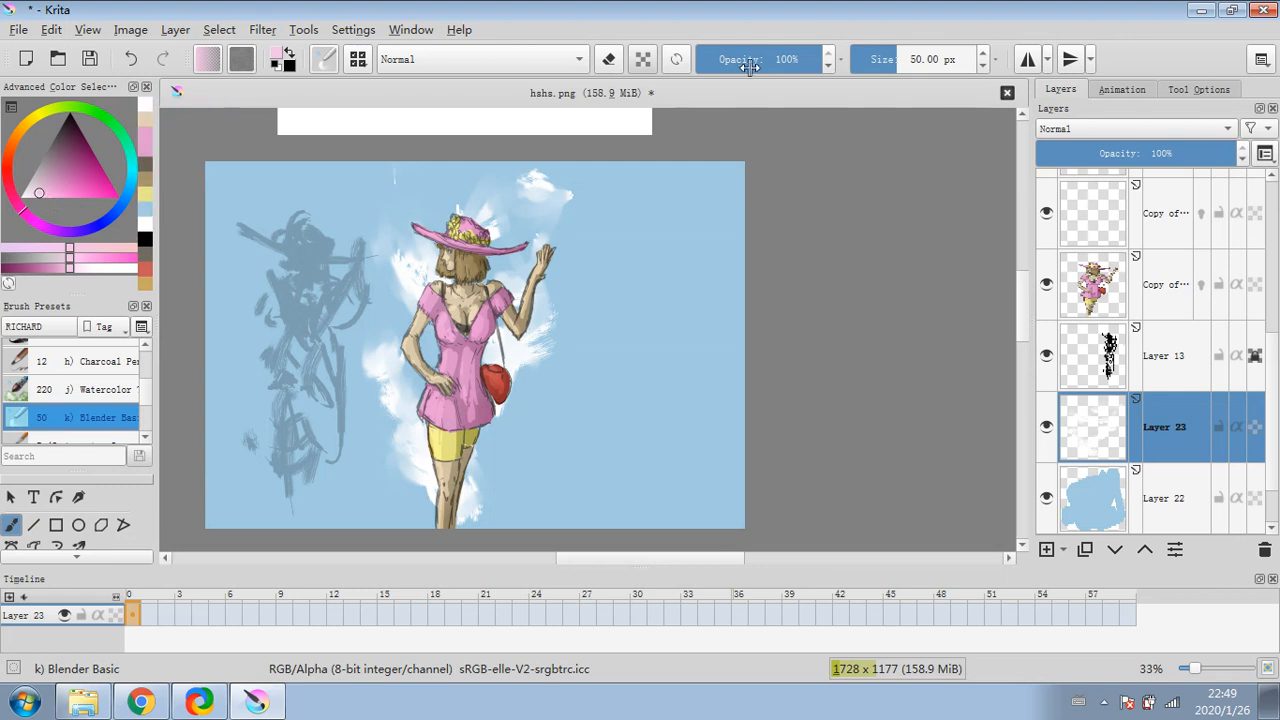
left_click_drag(748, 64, 723, 62)
scroll(143, 385, "up", 1)
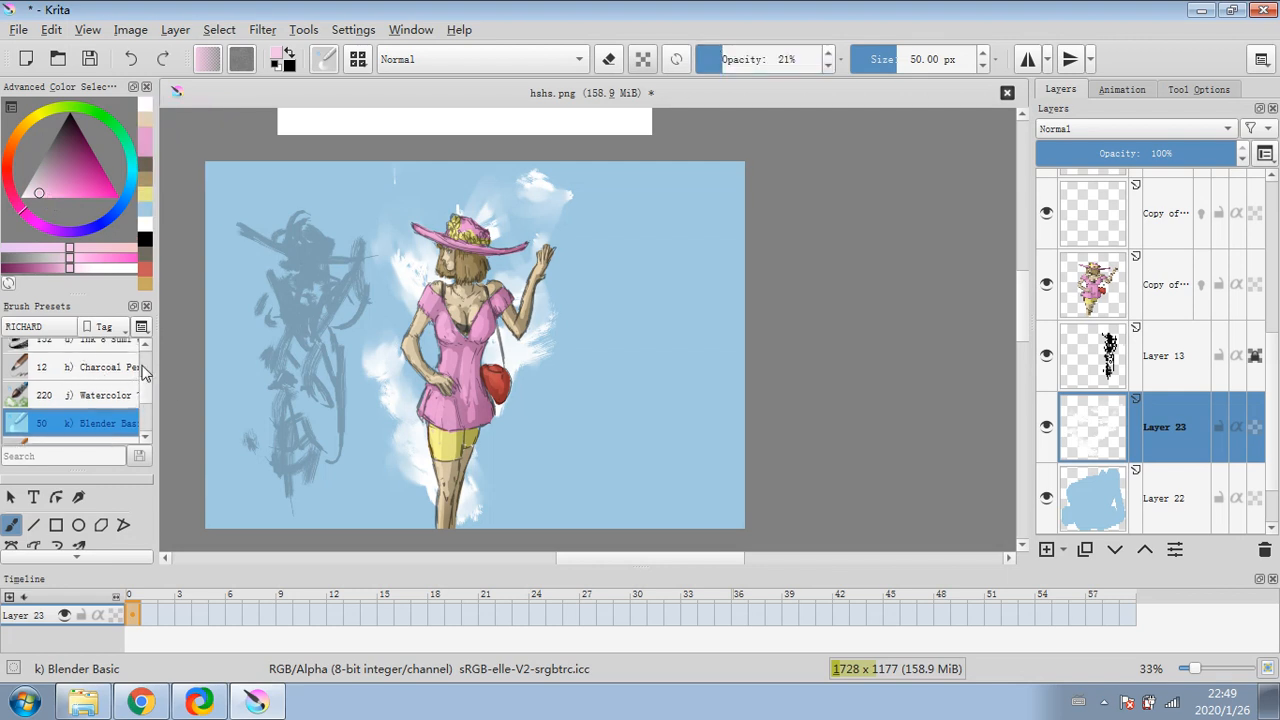
scroll(140, 372, "up", 3)
left_click(118, 353)
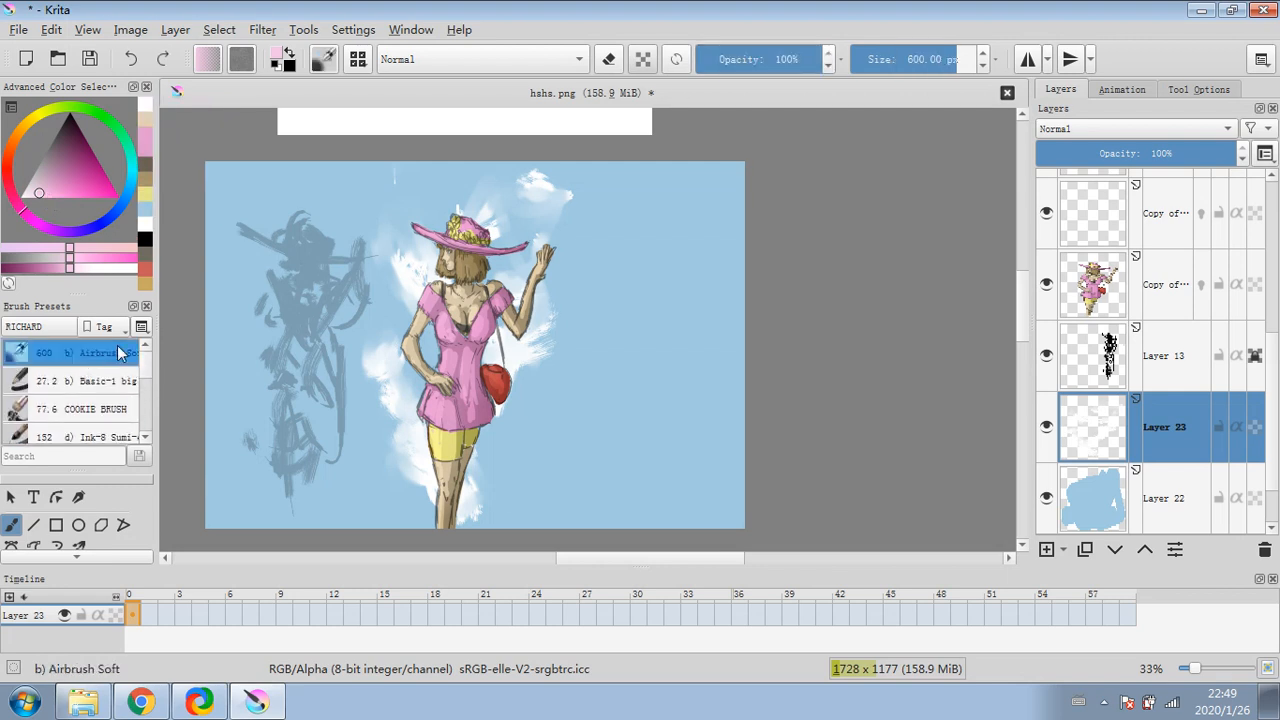
left_click(1180, 286)
left_click(1046, 549)
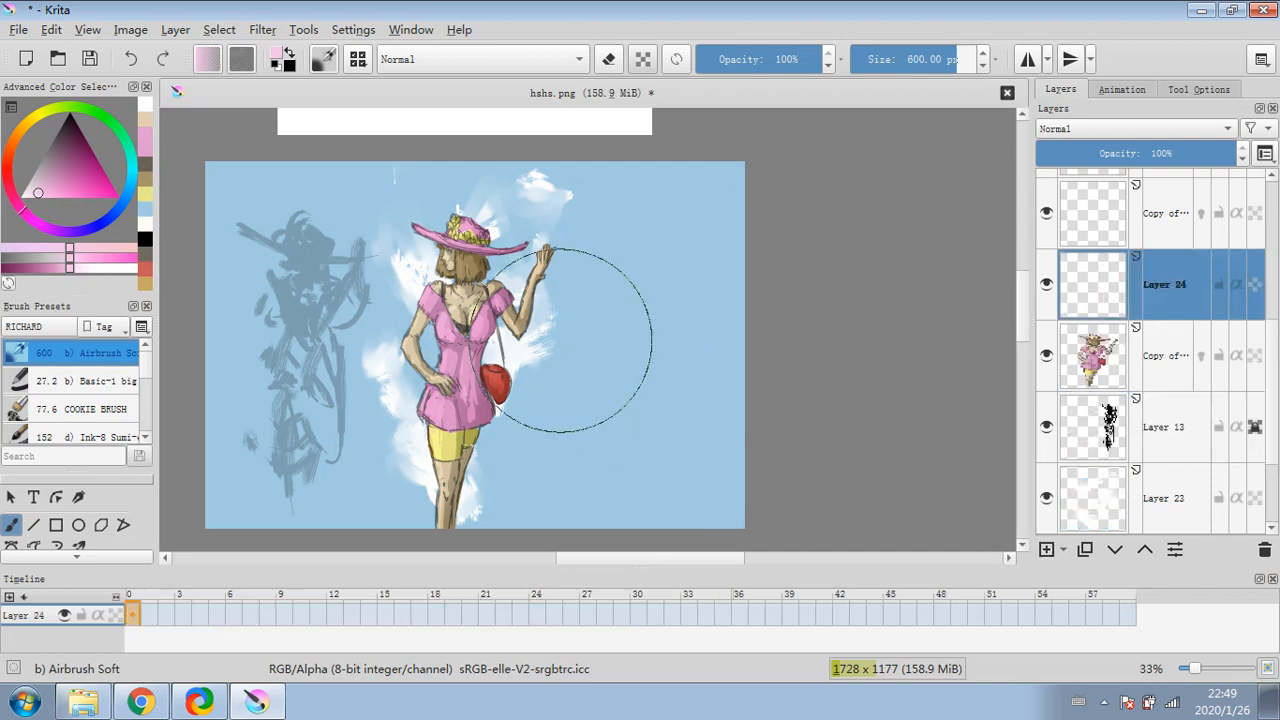
mouse_move(484, 217)
left_mouse_down()
mouse_move(435, 235)
mouse_move(411, 358)
mouse_move(409, 487)
left_mouse_up()
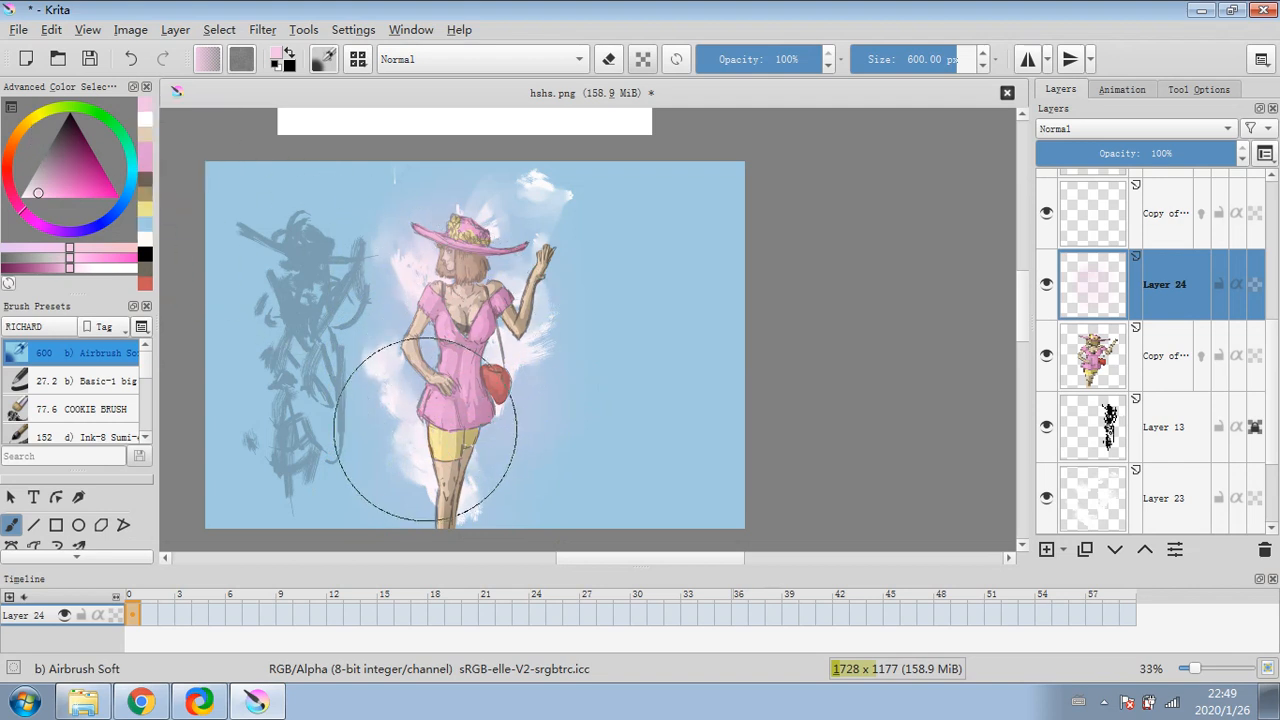
left_click(33, 118)
left_click(48, 188)
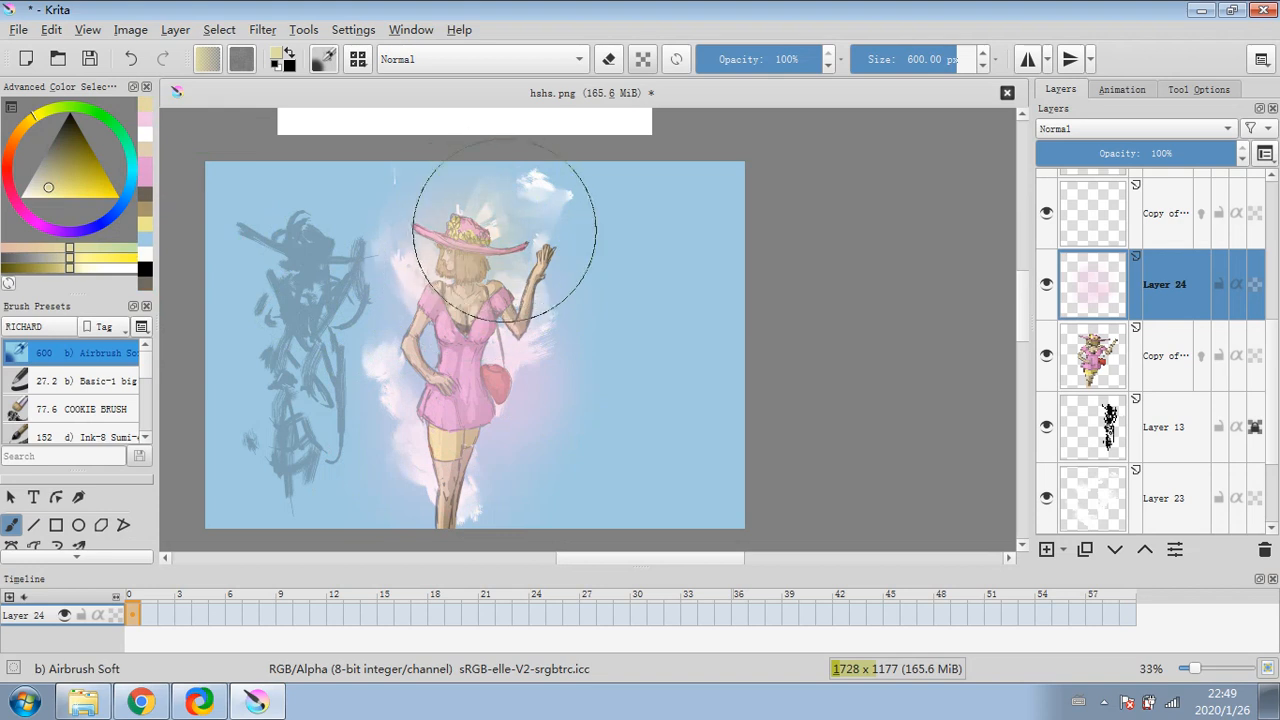
- Set the glow layer to Hard Mix at 18% opacity and merge it into the figure layer below
left_click(1140, 129)
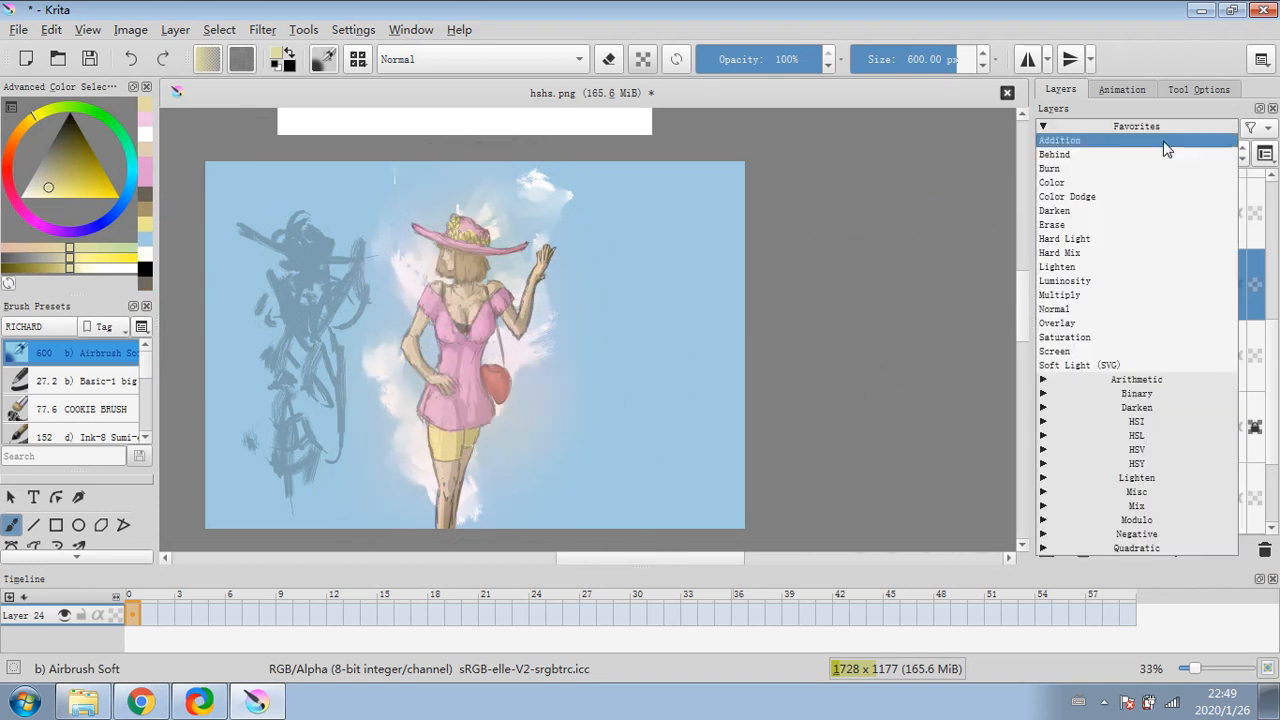
left_click(1131, 253)
left_click_drag(1193, 162, 1072, 153)
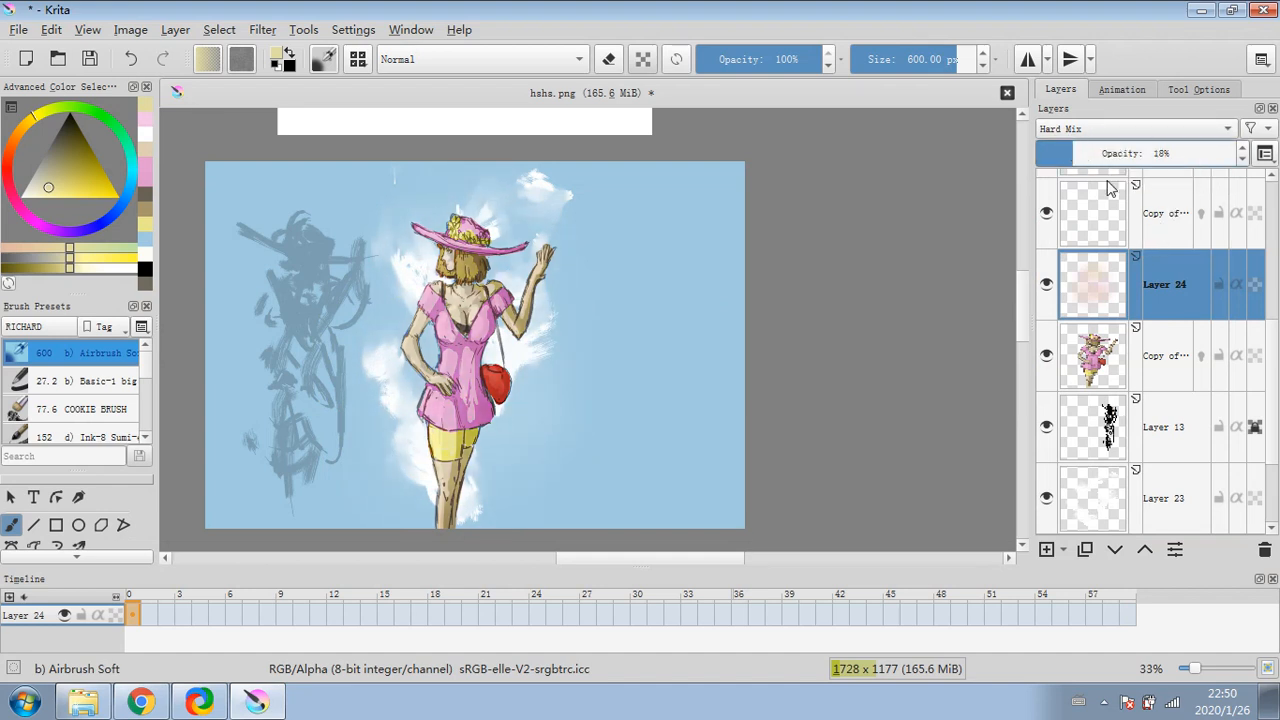
right_click(1168, 286)
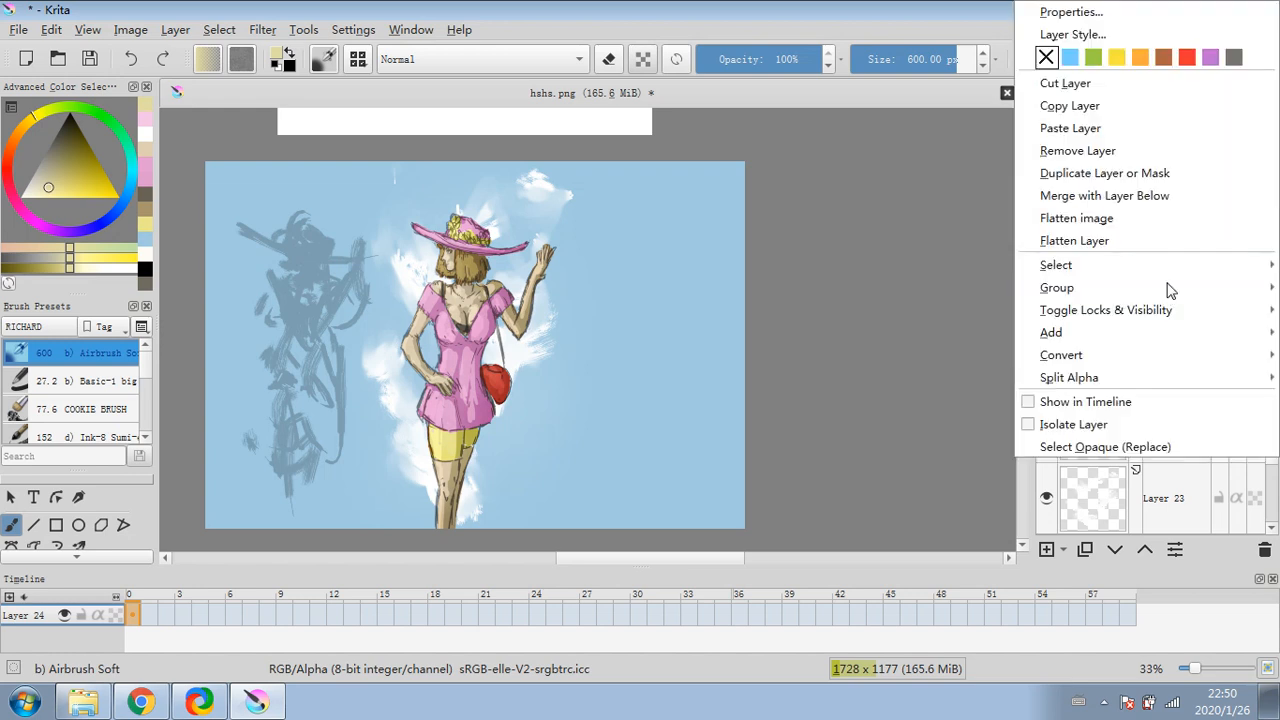
key("Escape")
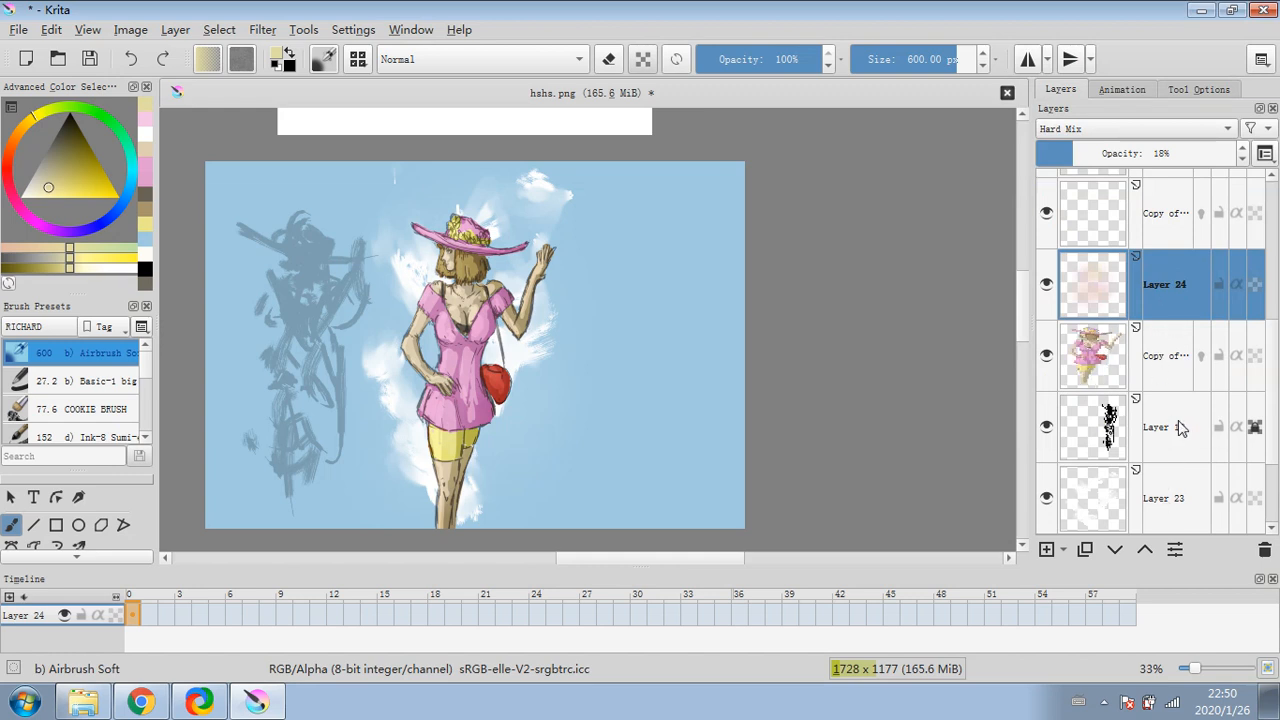
- Reorder the layers so Layer 13 sits above the figure, and merge the figure layer with the white strokes on Layer 23
left_click_drag(1180, 428, 1164, 401)
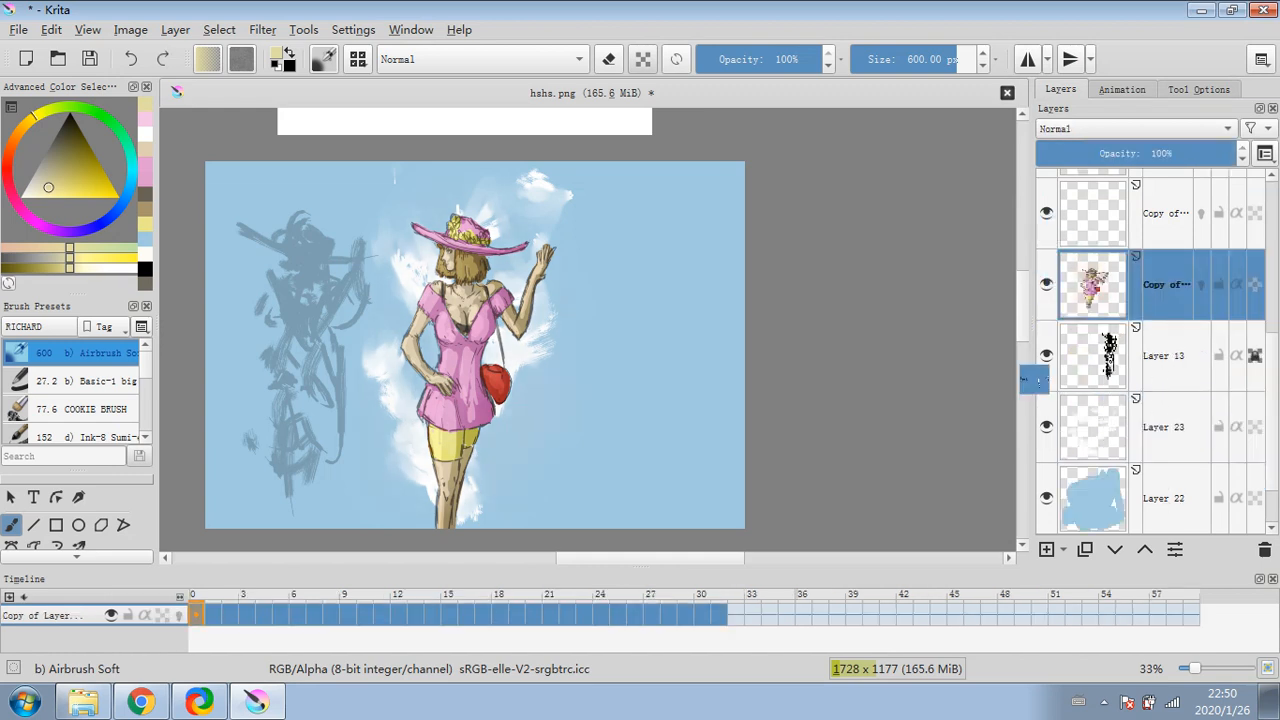
left_click_drag(1038, 380, 1184, 312)
mouse_move(1157, 357)
left_mouse_down()
mouse_move(1163, 322)
mouse_move(1165, 338)
left_mouse_up()
left_click(1165, 340)
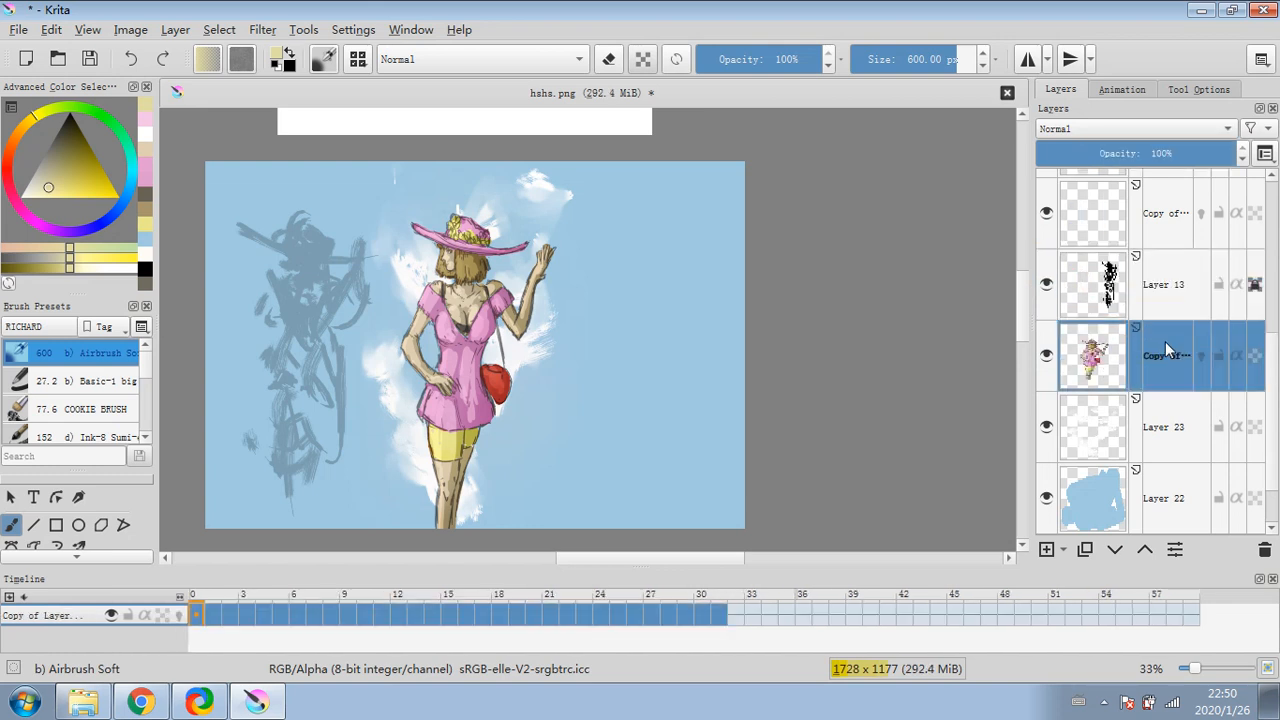
right_click(1165, 350)
left_click(1147, 203)
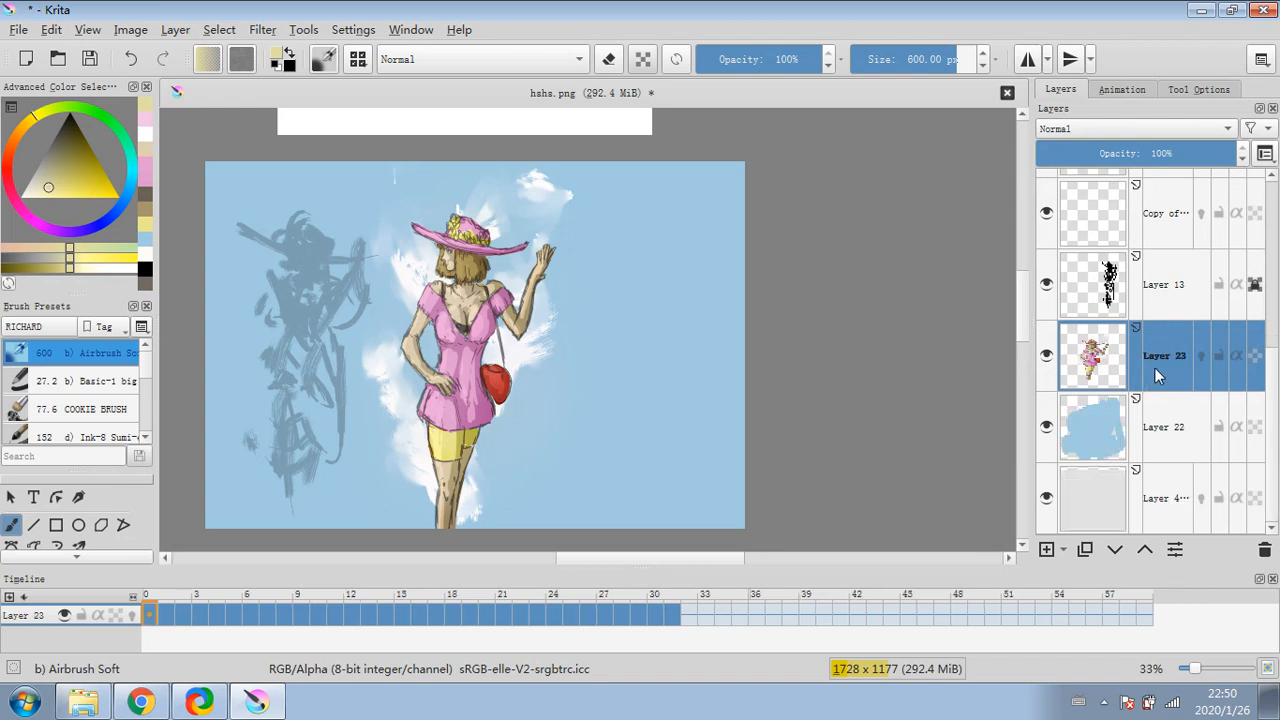
right_click(1157, 374)
left_click(838, 22)
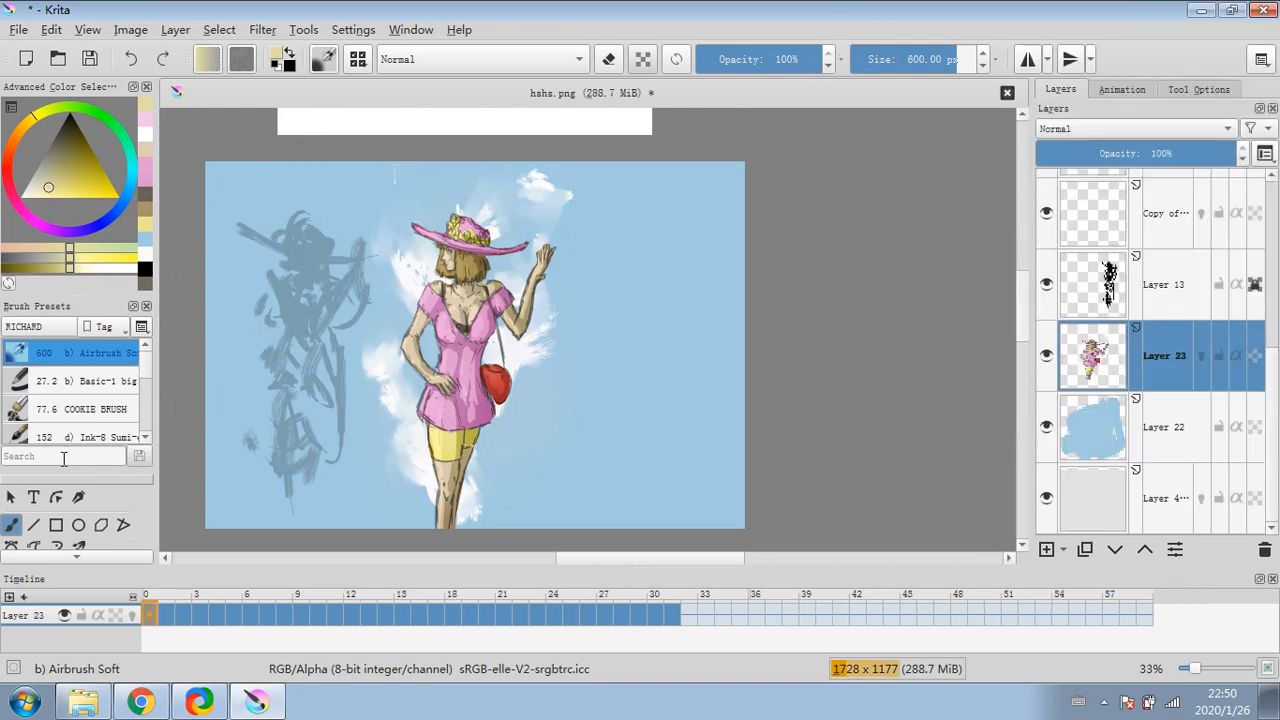
- Move the merged woman and white strokes to the right on the blue background
scroll(80, 510, "down", 2)
scroll(79, 505, "down", 2)
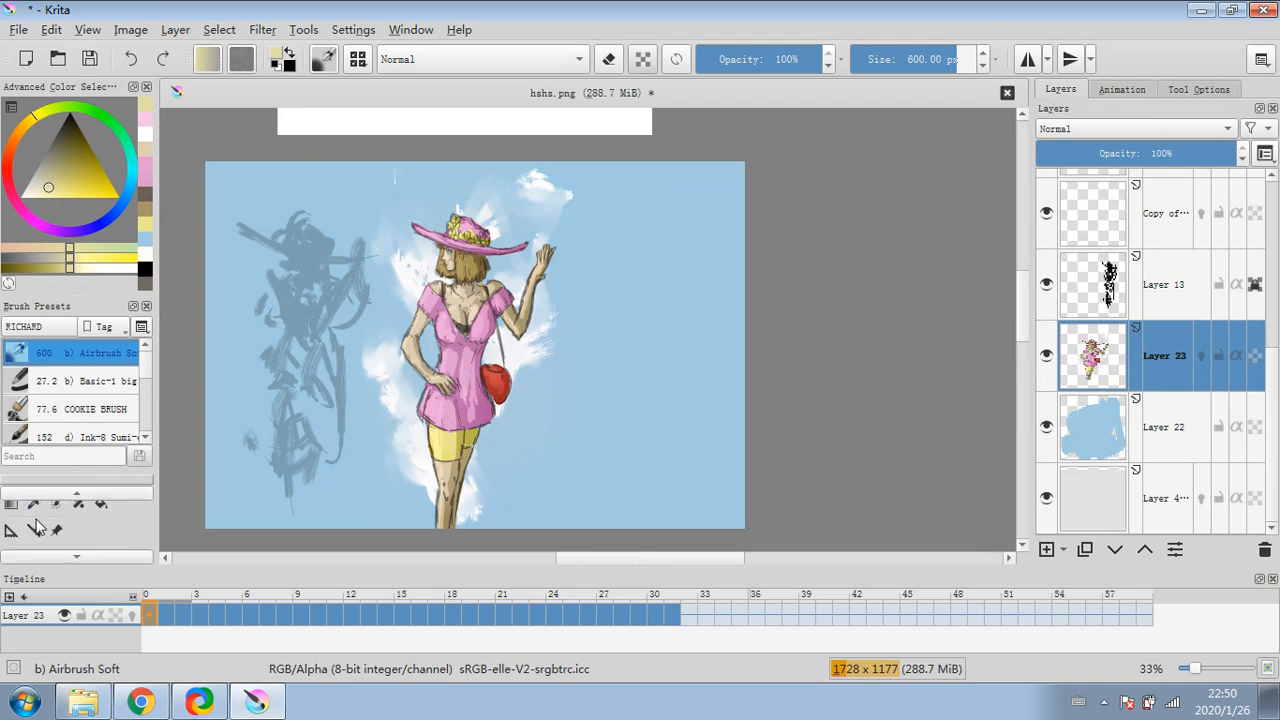
left_click(33, 530)
left_click_drag(417, 410, 486, 416)
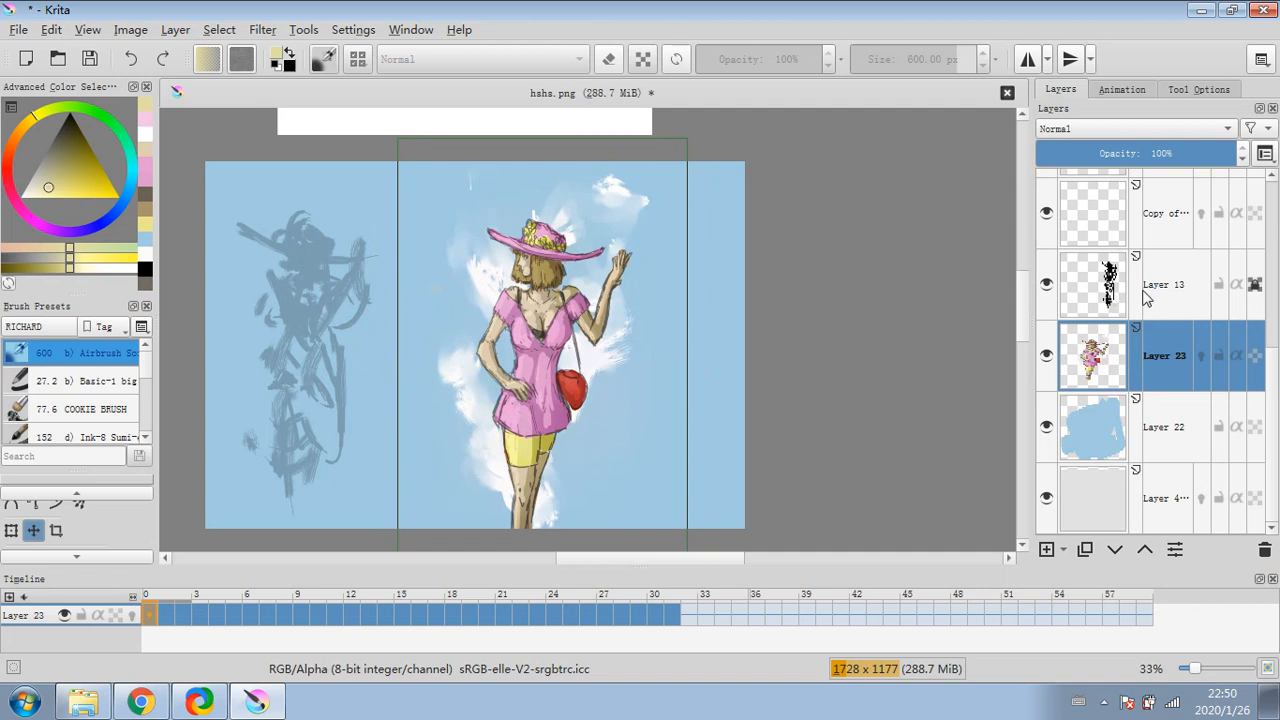
- Shift the faint scribbled figure on Layer 13 slightly right and set that layer's opacity to 21%
left_click(1110, 290)
left_click_drag(274, 329, 307, 331)
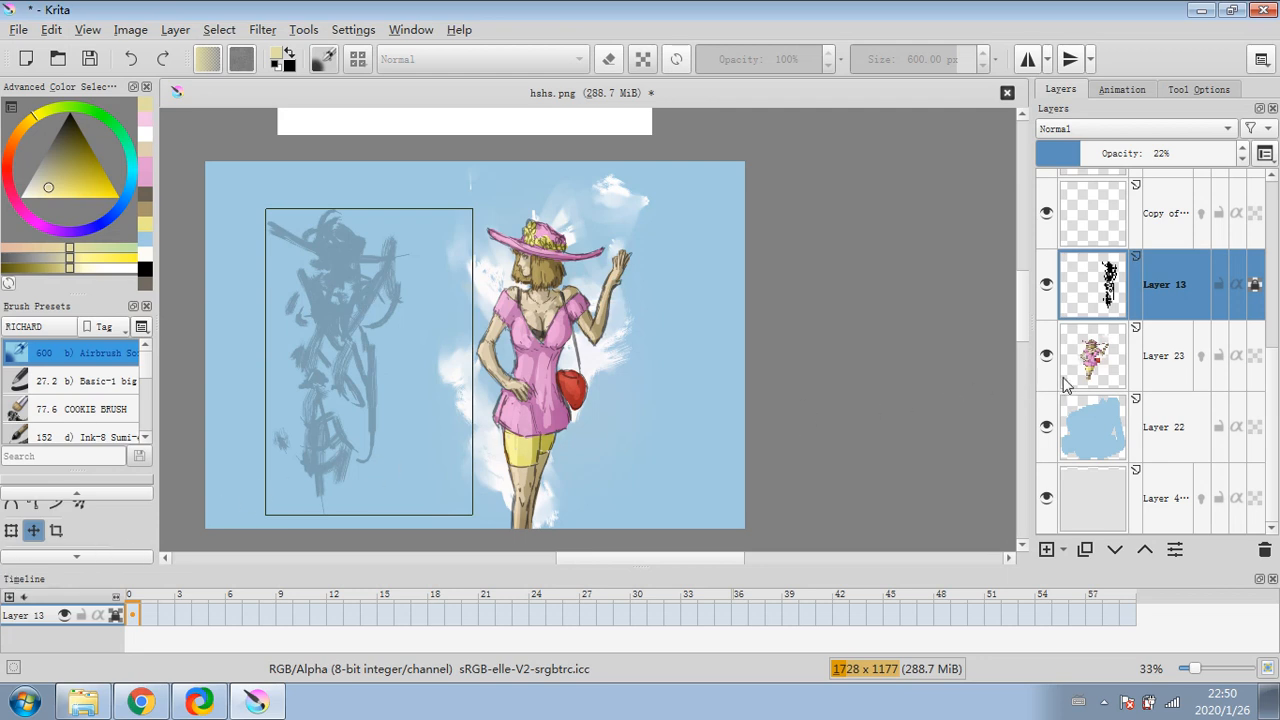
left_click_drag(334, 330, 336, 328)
mouse_move(1090, 163)
left_mouse_down()
mouse_move(1124, 153)
mouse_move(1080, 154)
left_mouse_up()
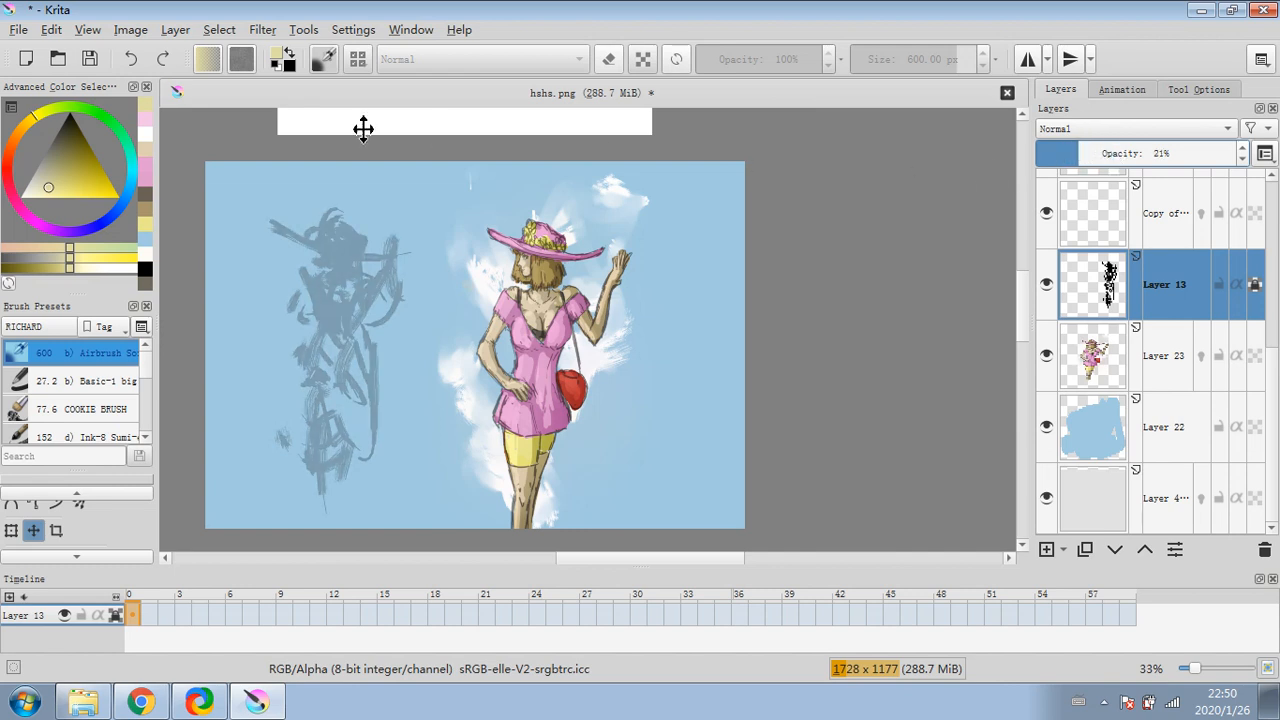
- Crop the image to a rectangular selection enclosing the scribbled figure and the woman, and clear the selection
left_click(62, 555)
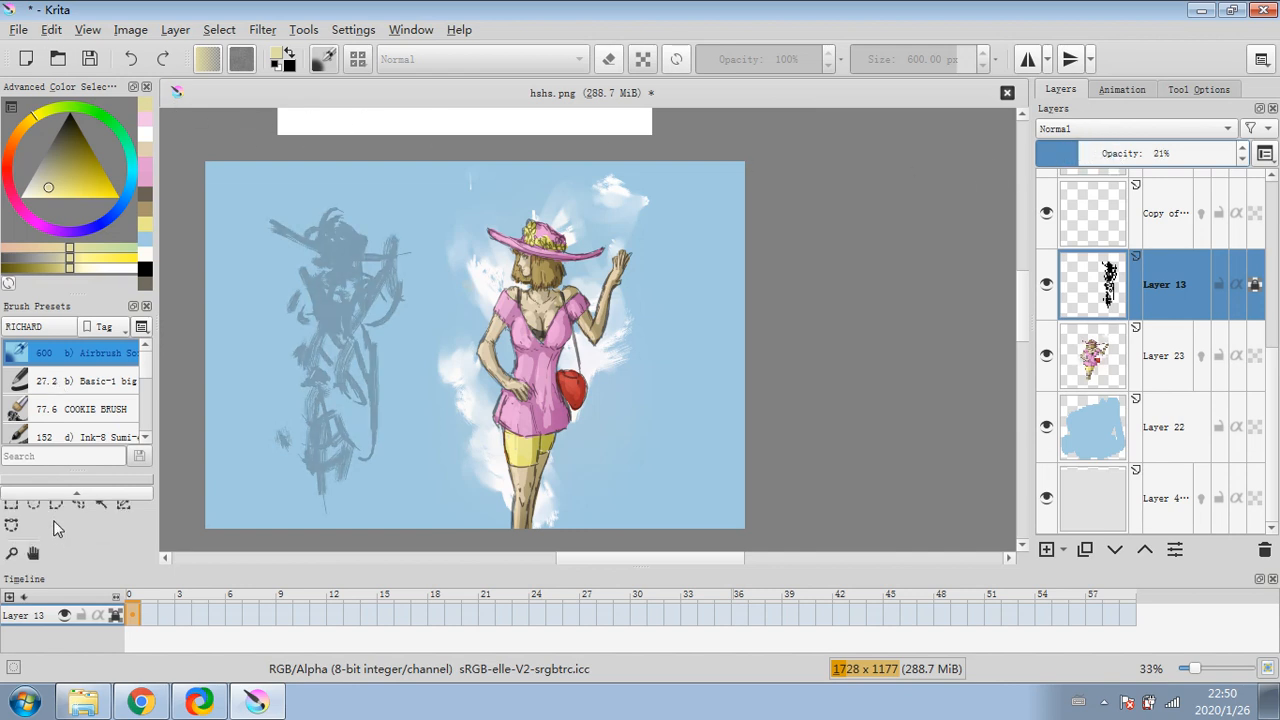
left_click(33, 506)
left_click(15, 520)
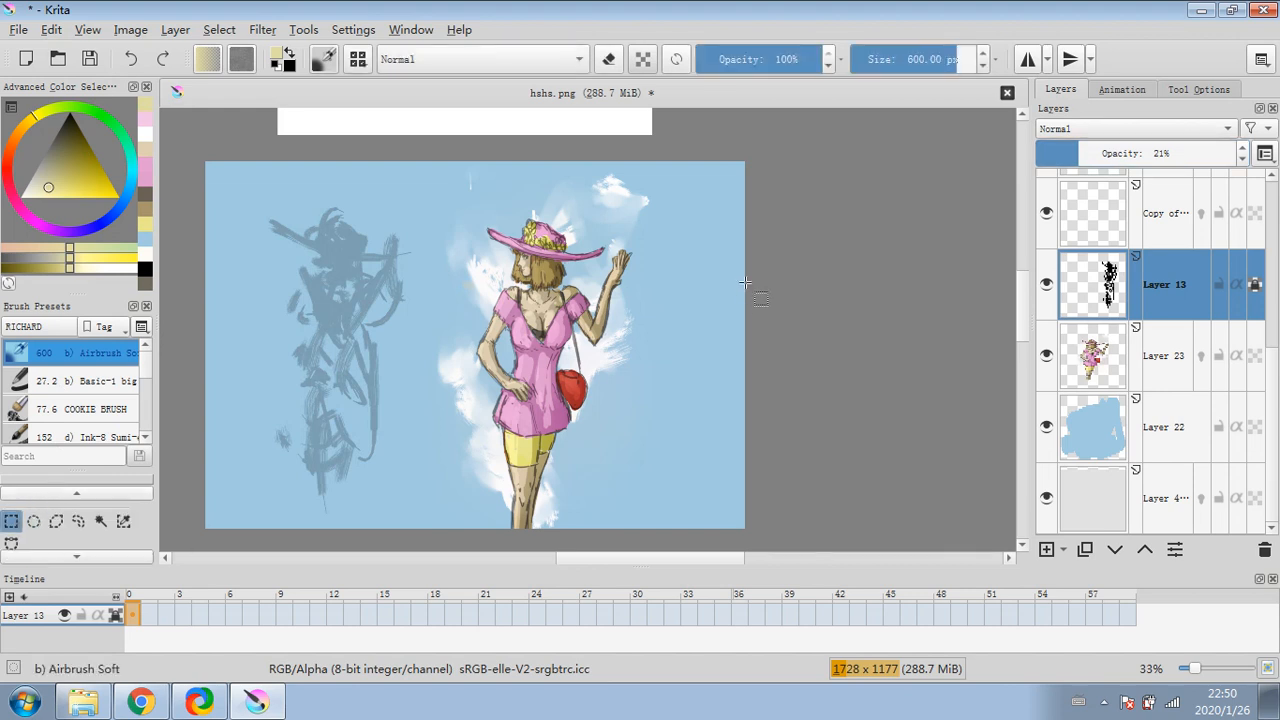
left_click_drag(655, 175, 243, 528)
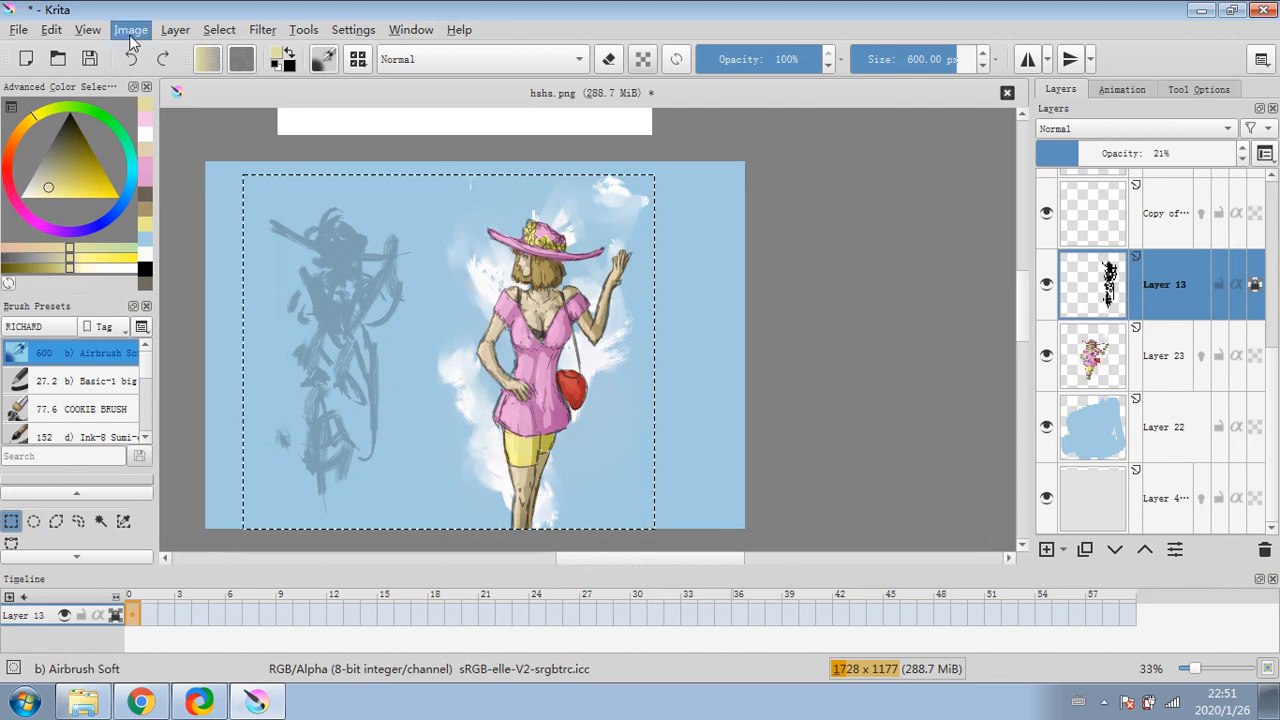
left_click(130, 29)
left_click(229, 163)
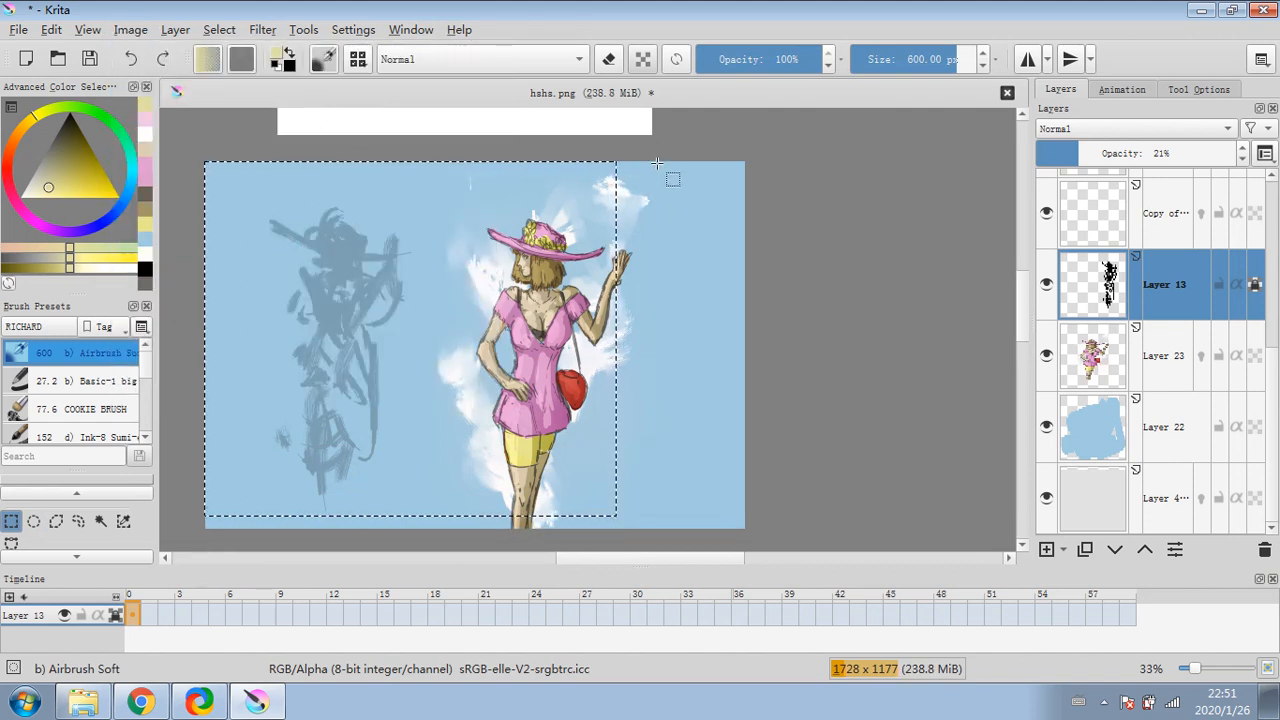
left_click_drag(659, 162, 449, 432)
left_click(207, 35)
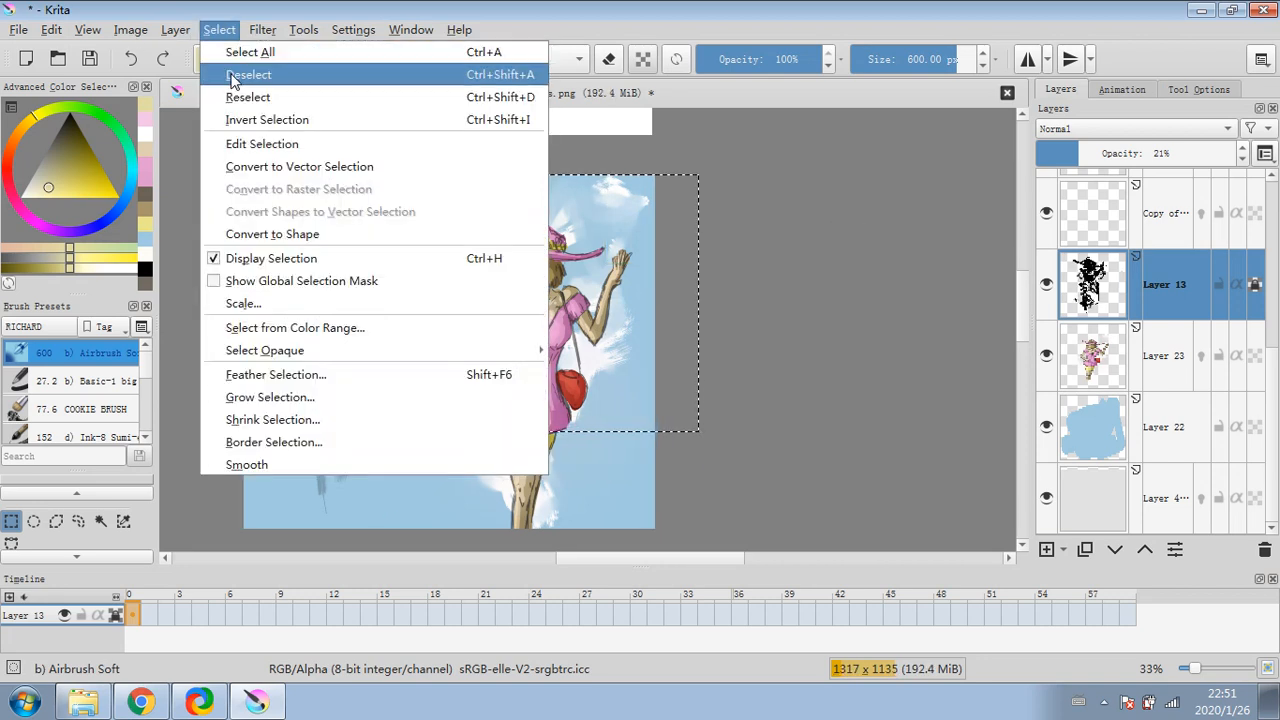
left_click(236, 76)
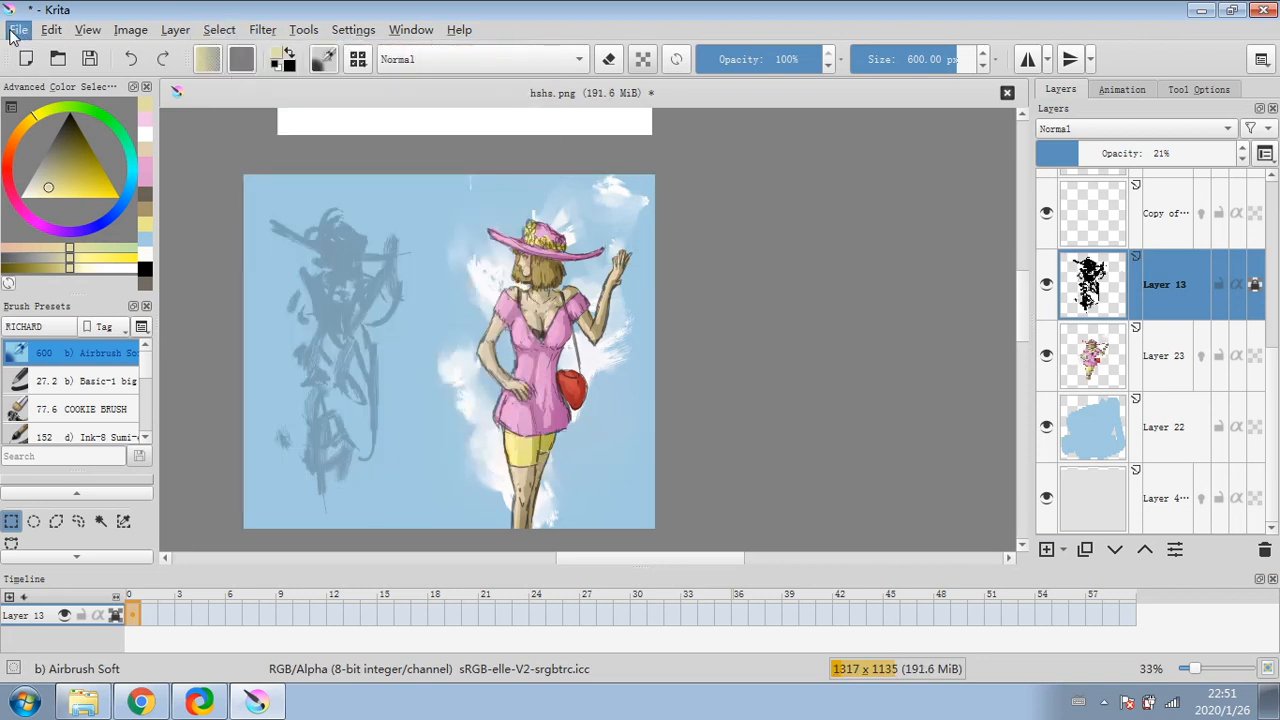
- Save a copy of the drawing to the desktop as a PNG image named fkdjd
left_click(17, 30)
left_click(38, 138)
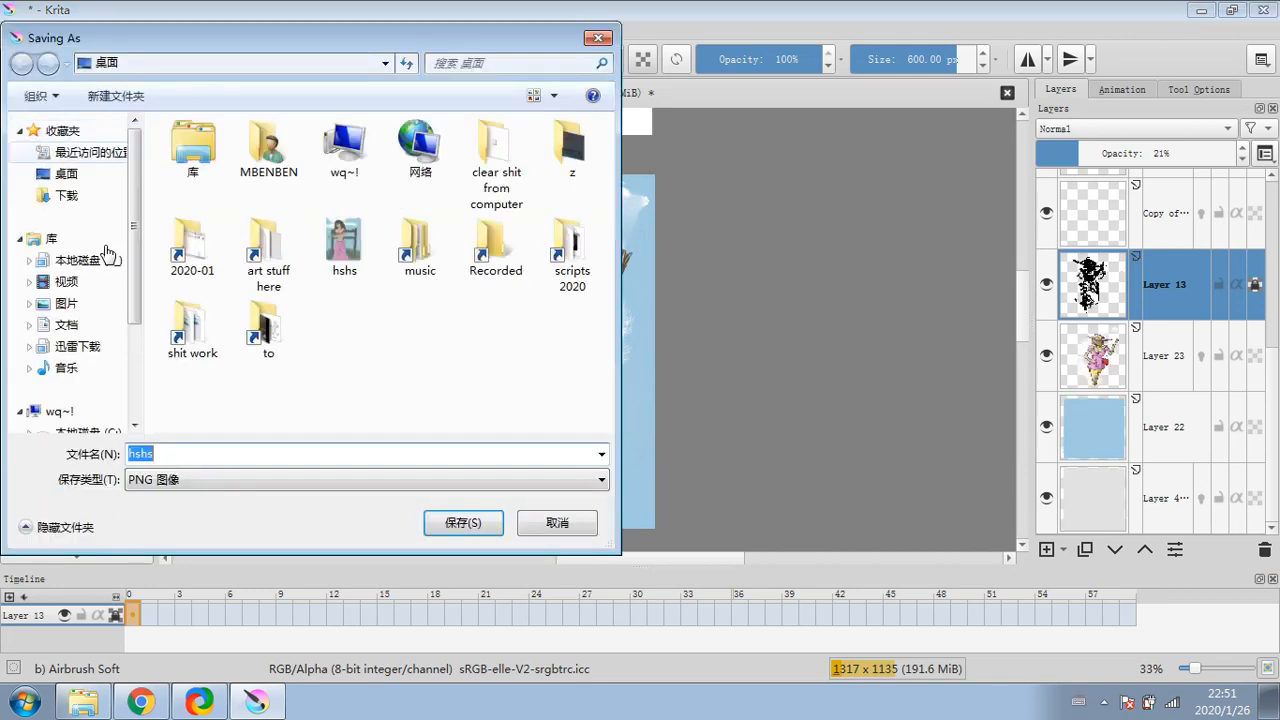
type("fkdjd")
left_click(62, 174)
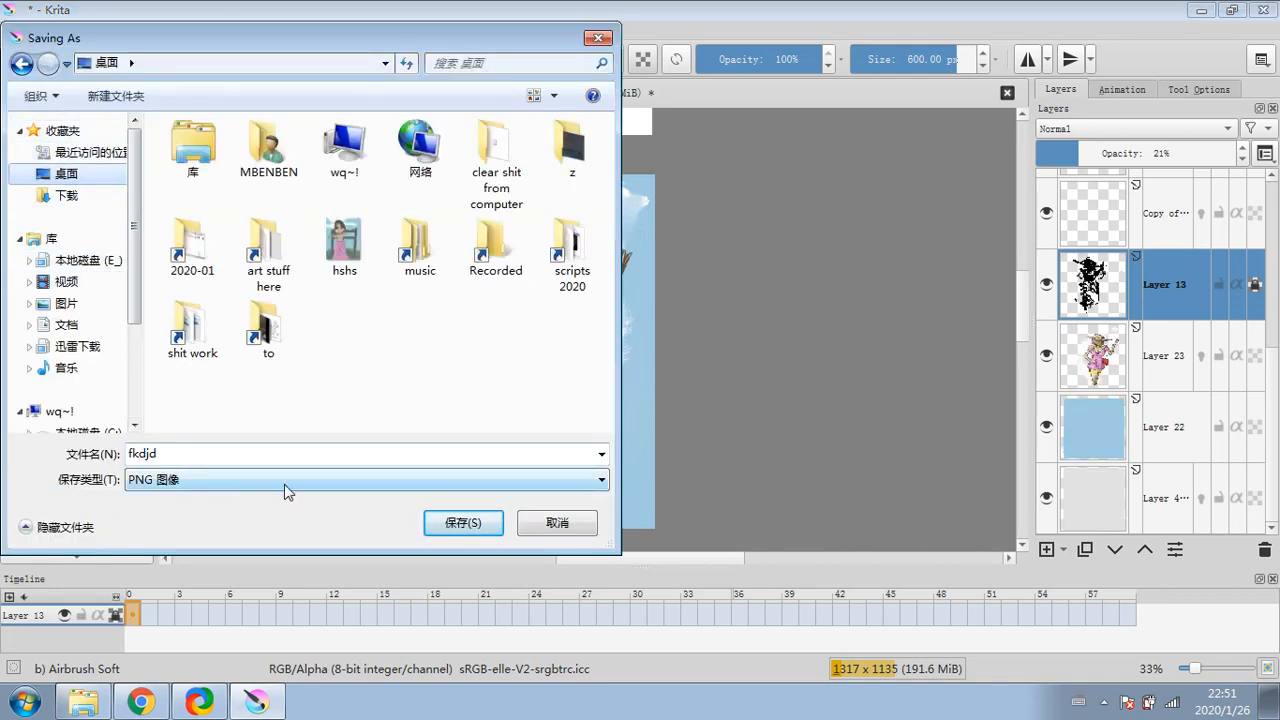
left_click(480, 523)
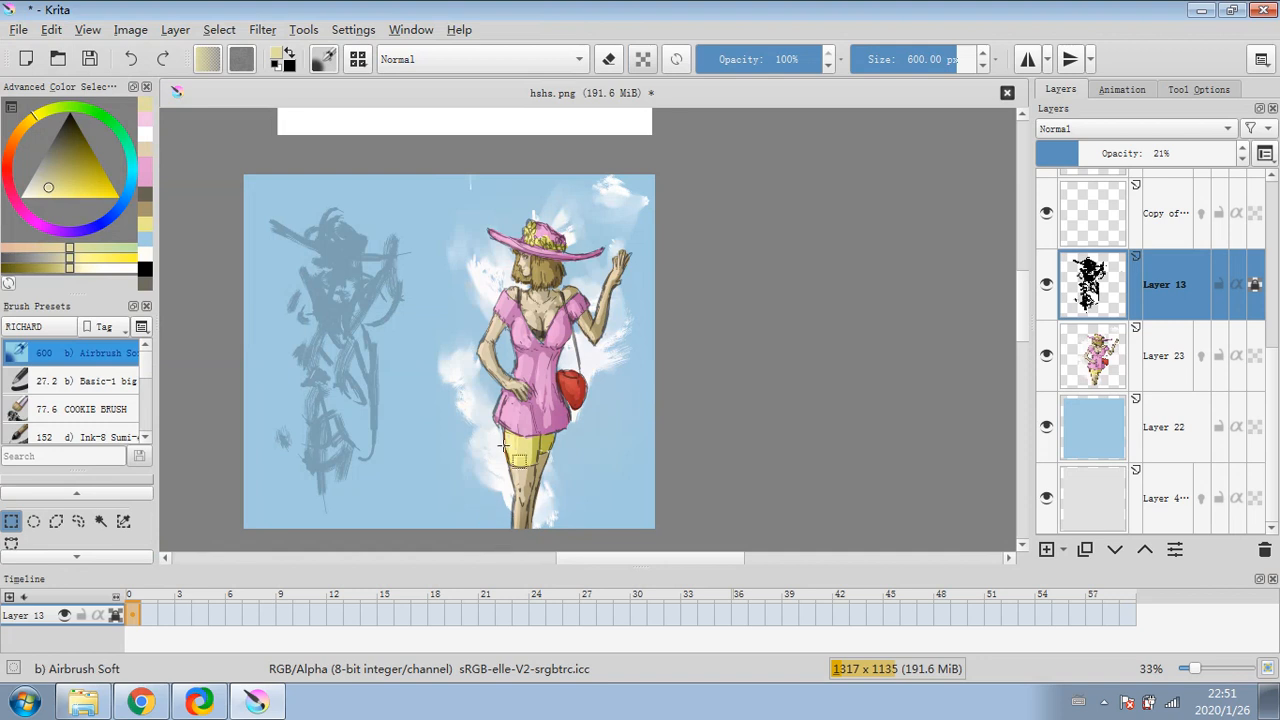
left_click(928, 632)
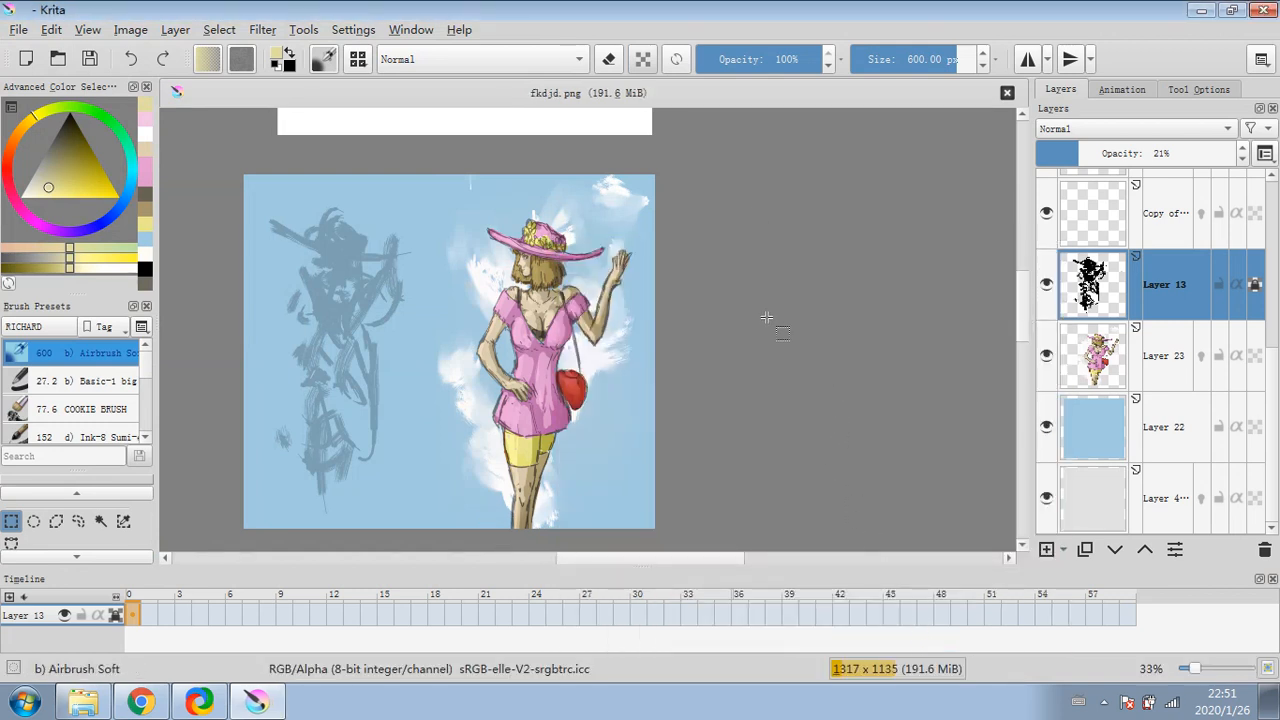
- Close Krita and open the fkdjd image from the desktop in Windows Photo Viewer
left_click(1263, 12)
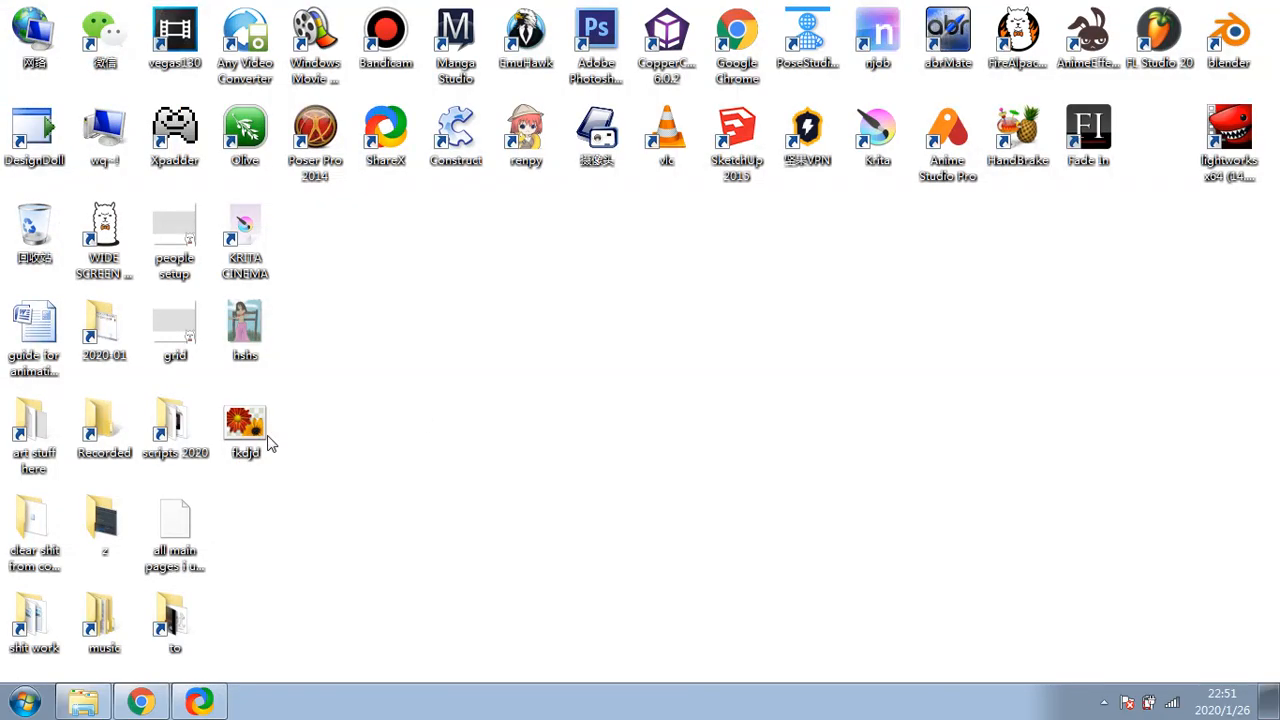
left_click(115, 507)
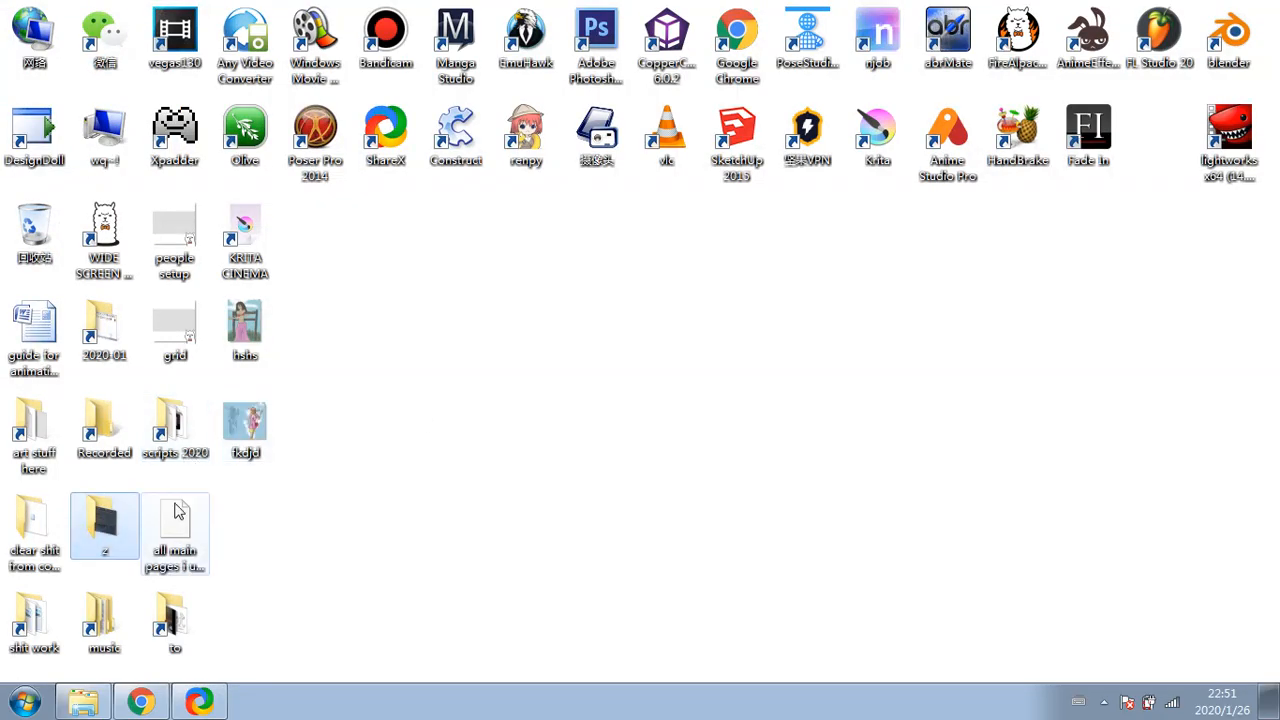
left_click(238, 435)
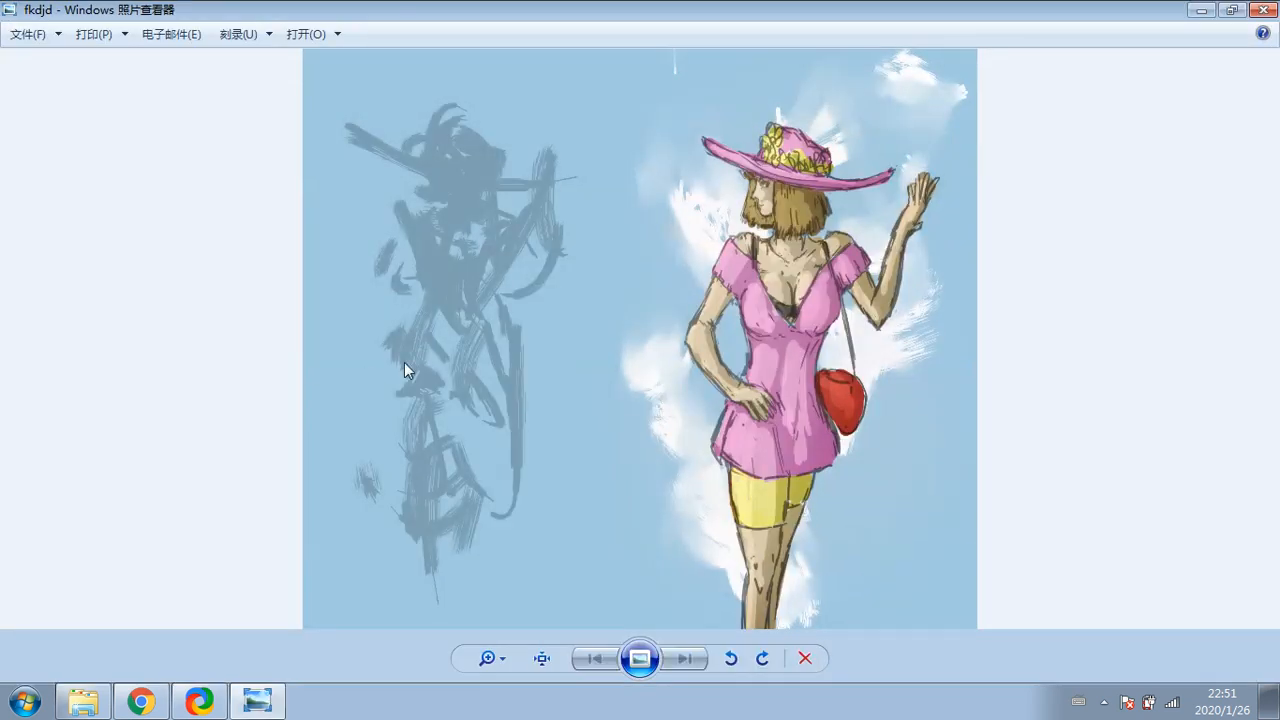
- Look at the neighbouring hshs drawing, and examine the fkdjd image up close: the woman's hat, face, dress and legs, and the scribbled figure
left_click(588, 657)
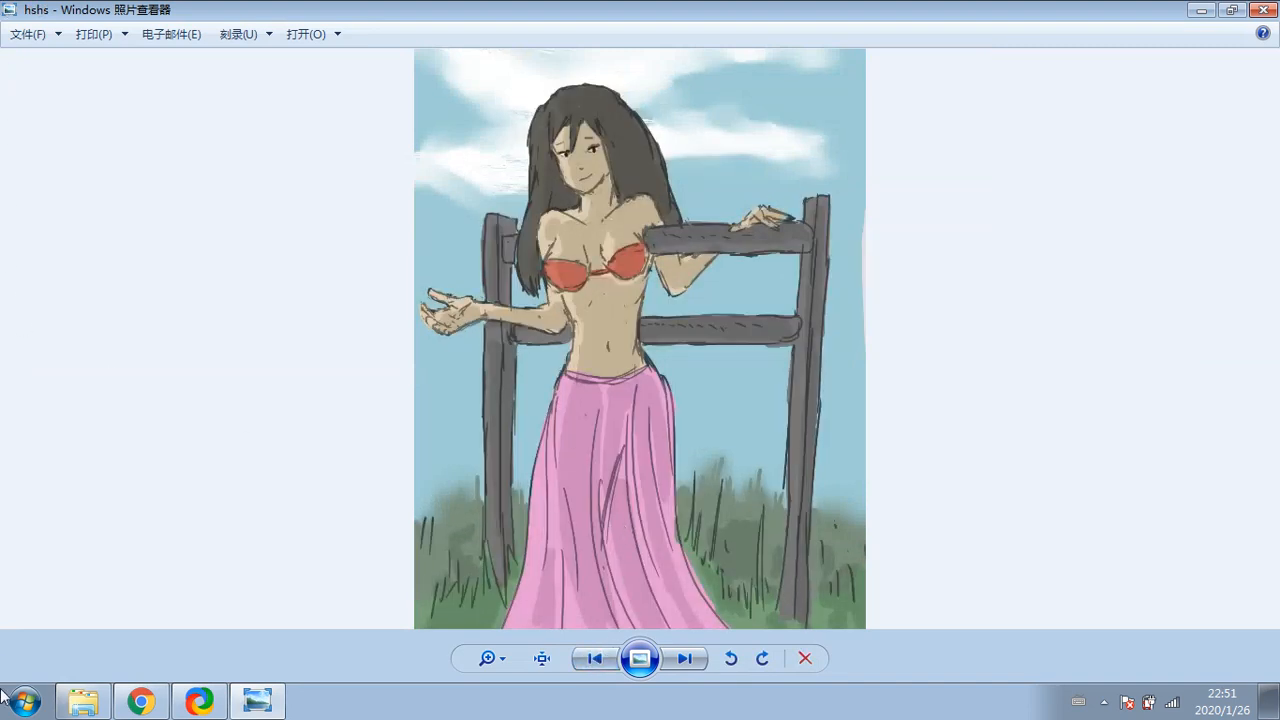
left_click(684, 658)
scroll(691, 584, "up", 2)
scroll(511, 437, "down", 3)
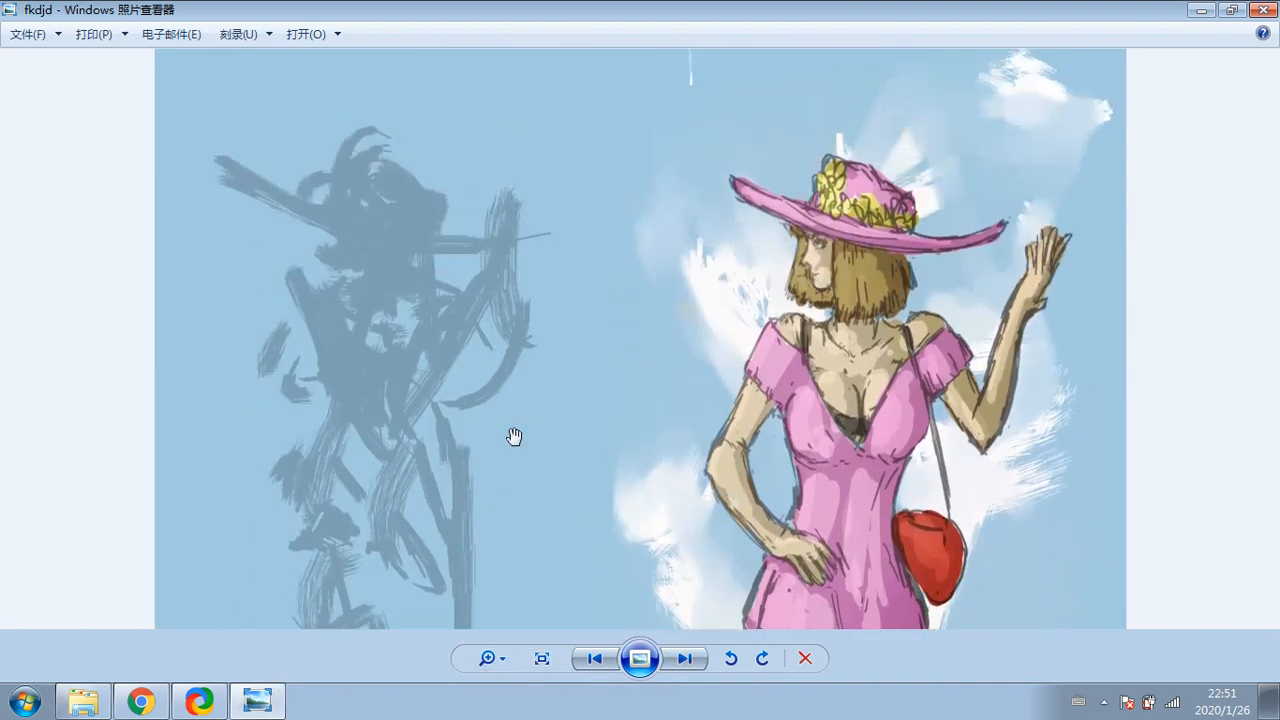
scroll(757, 395, "up", 4)
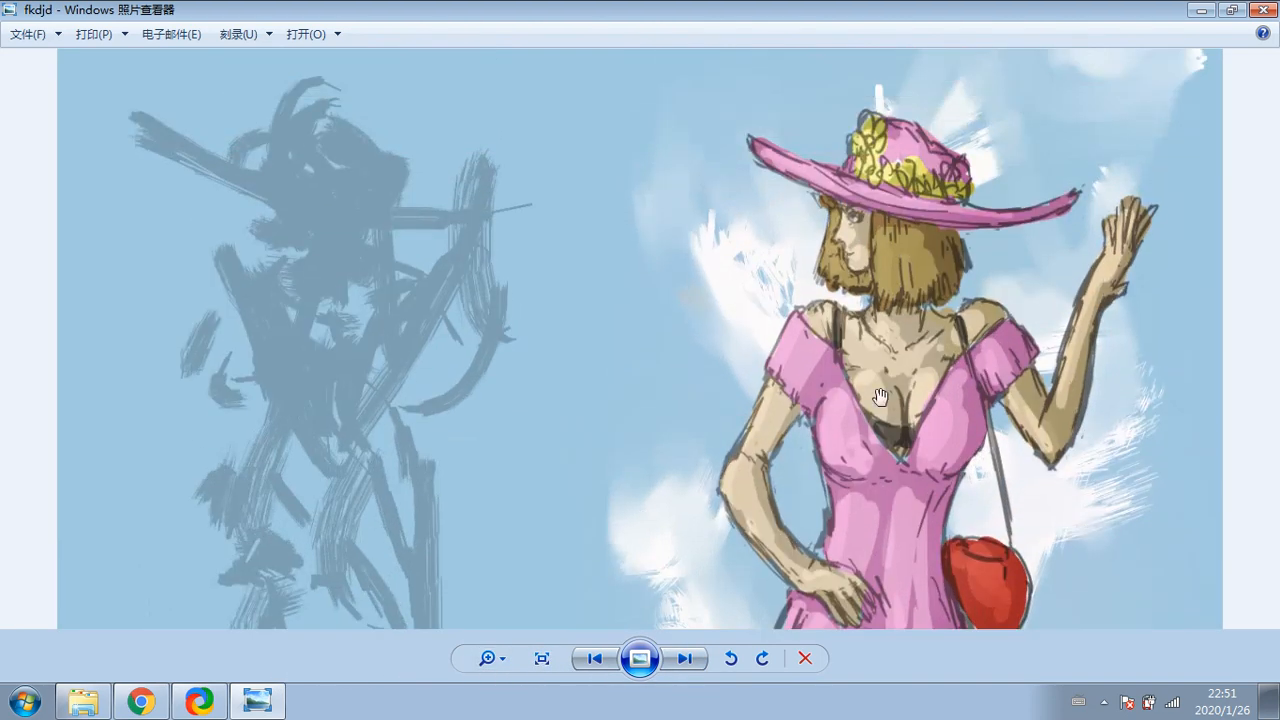
scroll(563, 510, "down", 2)
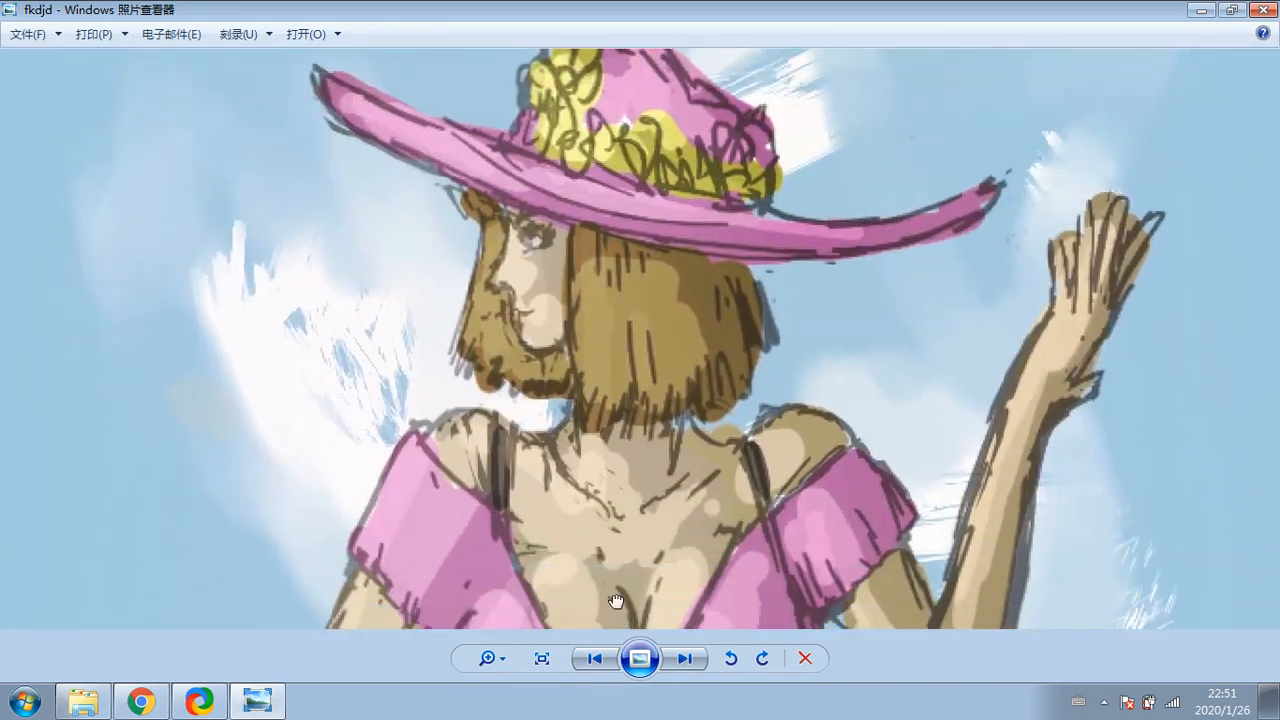
scroll(600, 400, "up", 2)
left_click_drag(670, 380, 698, 284)
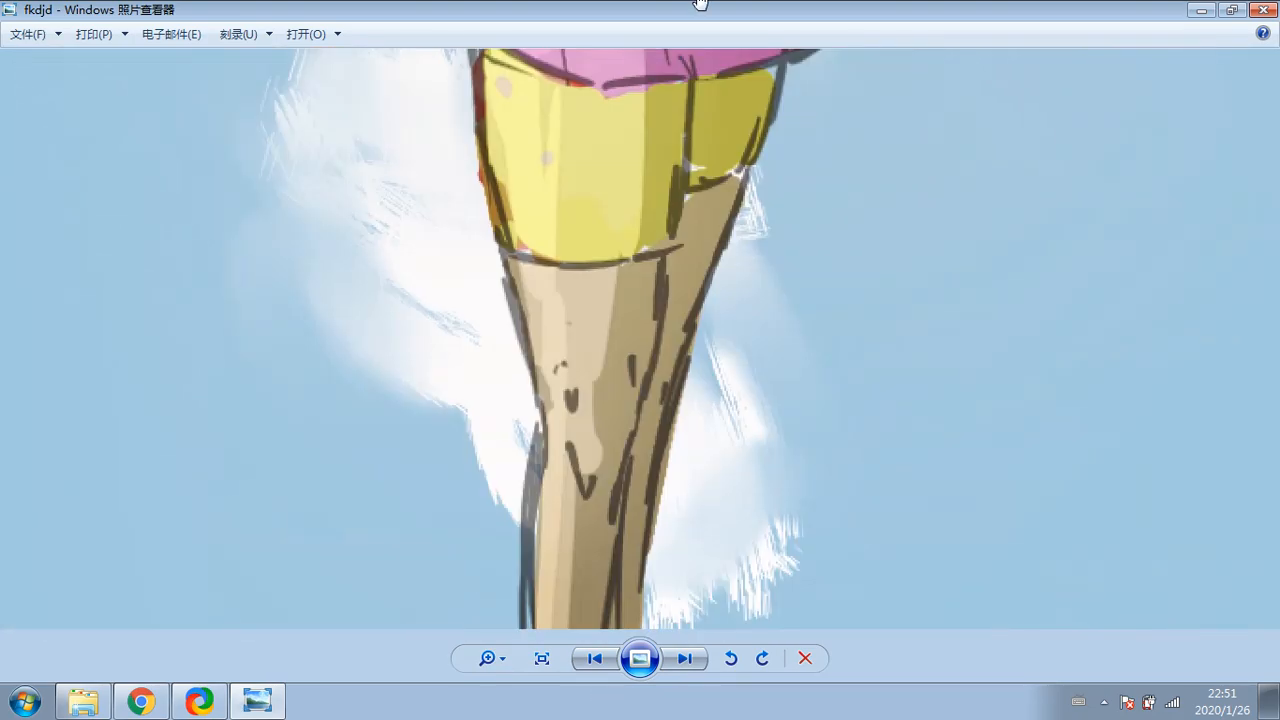
scroll(698, 284, "down", 2)
scroll(677, 400, "up", 2)
left_click_drag(676, 673, 678, 693)
left_click_drag(724, 268, 697, 605)
left_click_drag(713, 440, 1182, 365)
scroll(826, 291, "down", 4)
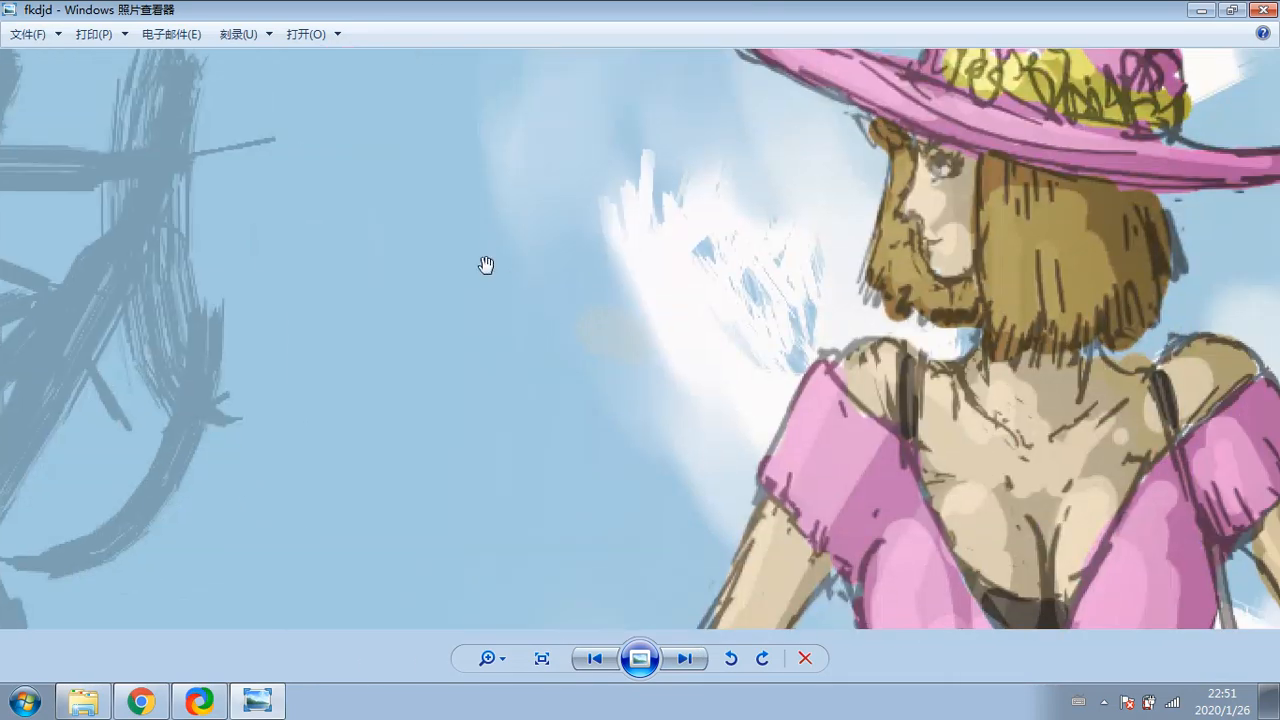
scroll(346, 557, "up", 3)
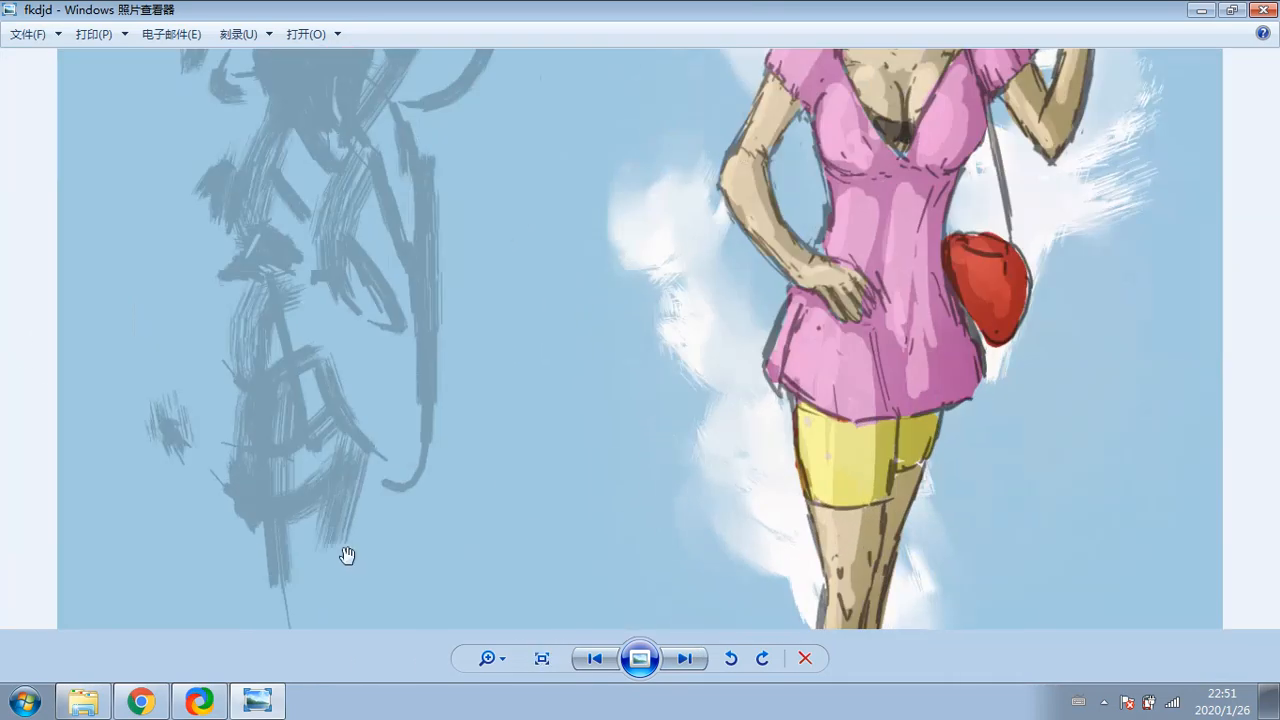
scroll(400, 294, "up", 1)
left_click_drag(458, 294, 397, 420)
scroll(394, 418, "down", 3)
scroll(394, 418, "down", 1)
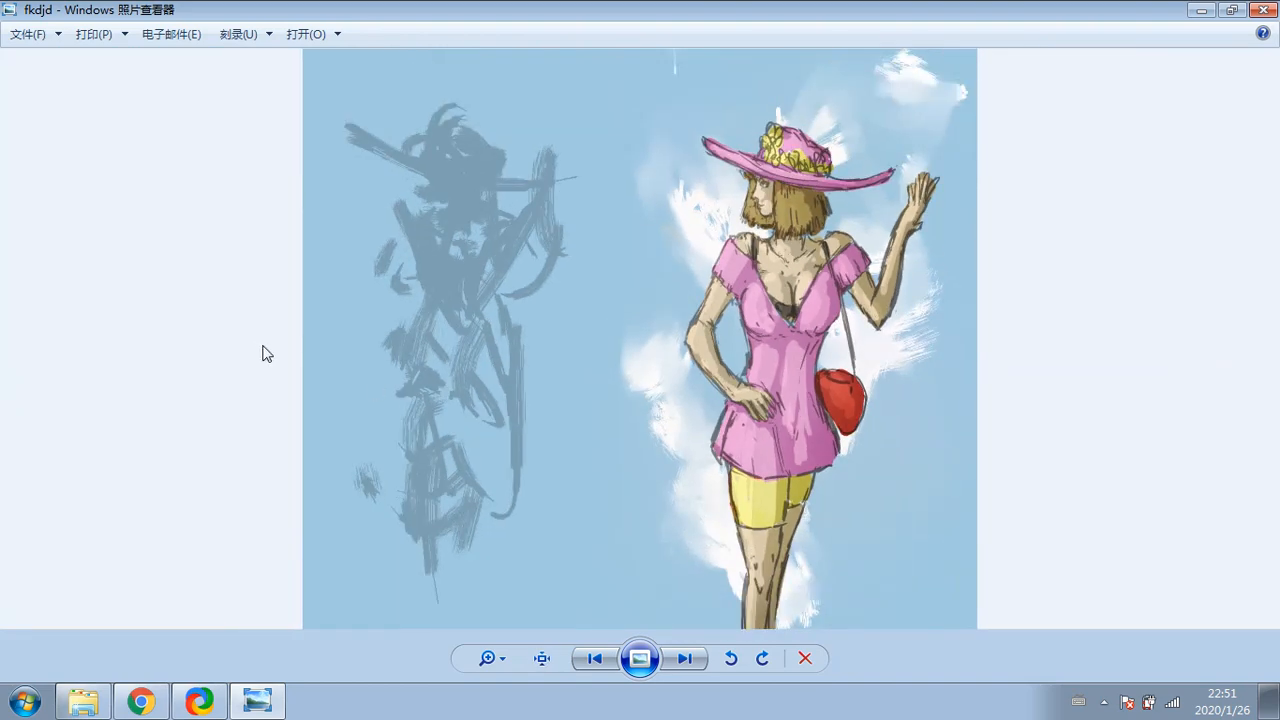